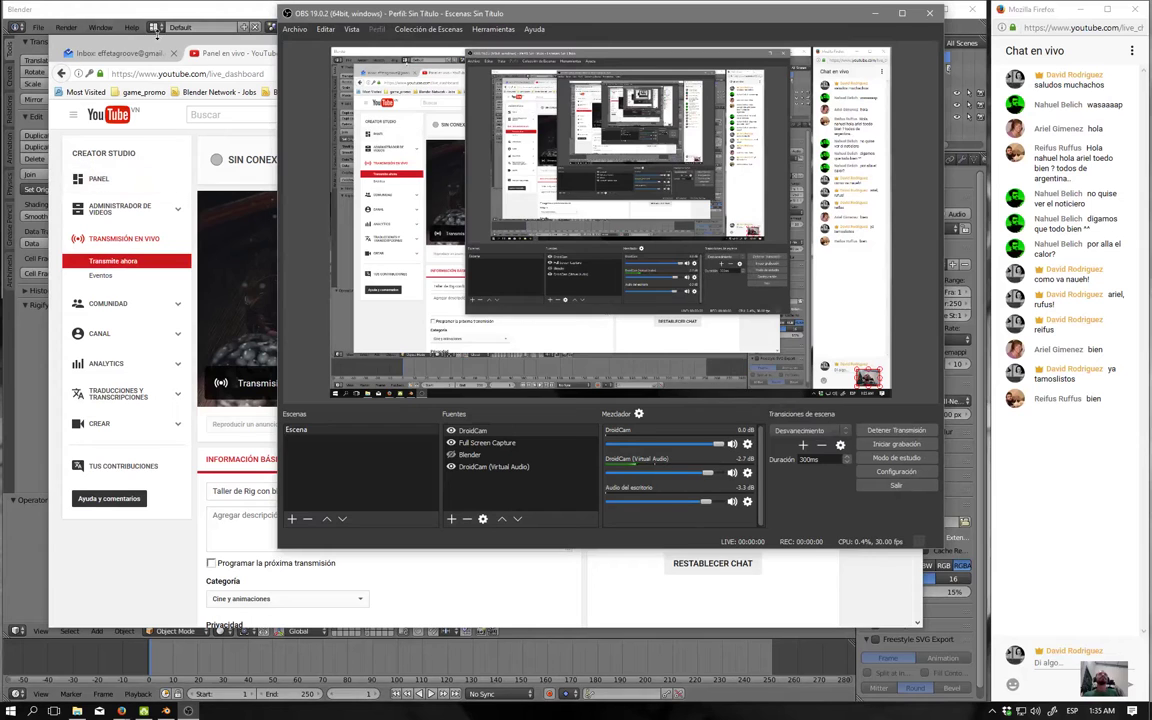
# Browse between the Blender Latino group page and the YouTube live dashboard in Firefox.
pyautogui.moveTo(143, 42); pyautogui.dragTo(131, 53)
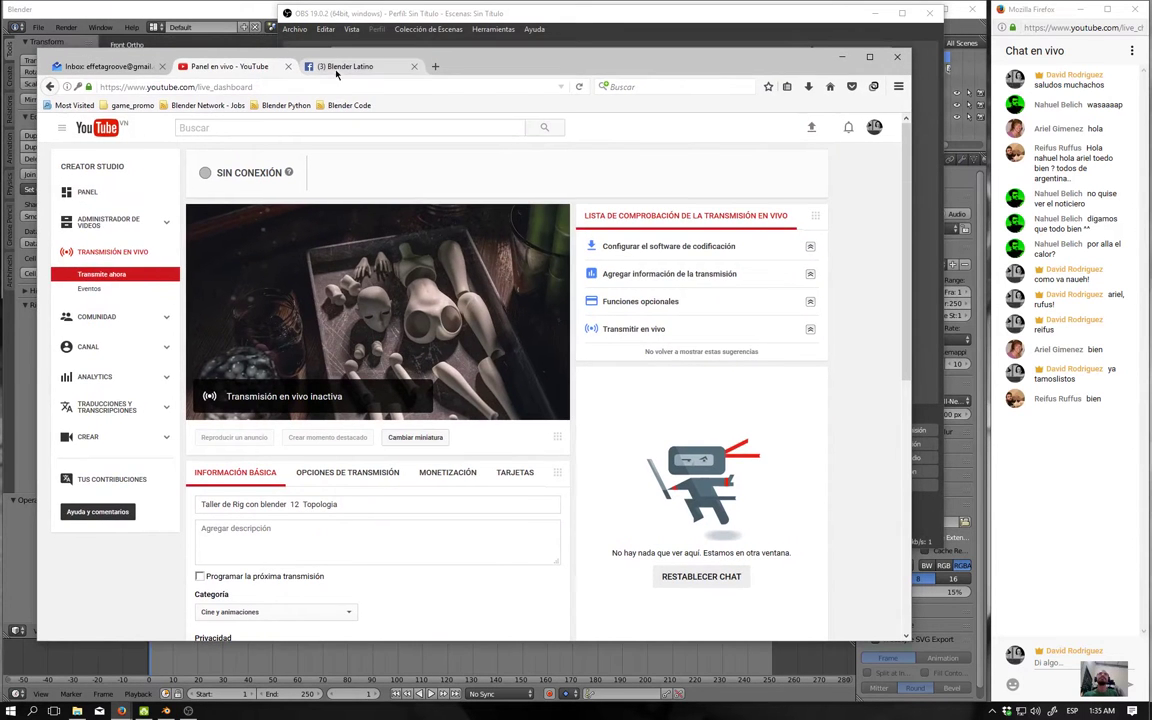
pyautogui.click(303, 64)
pyautogui.scroll(2, 686, 275)
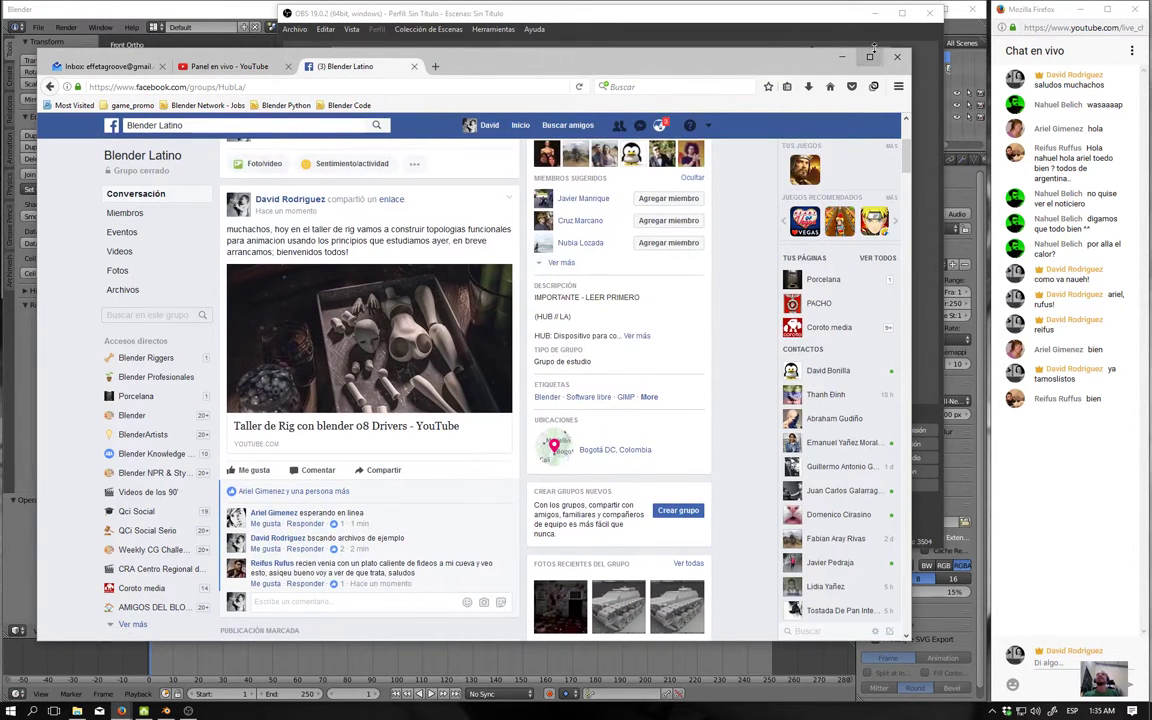
pyautogui.click(842, 56)
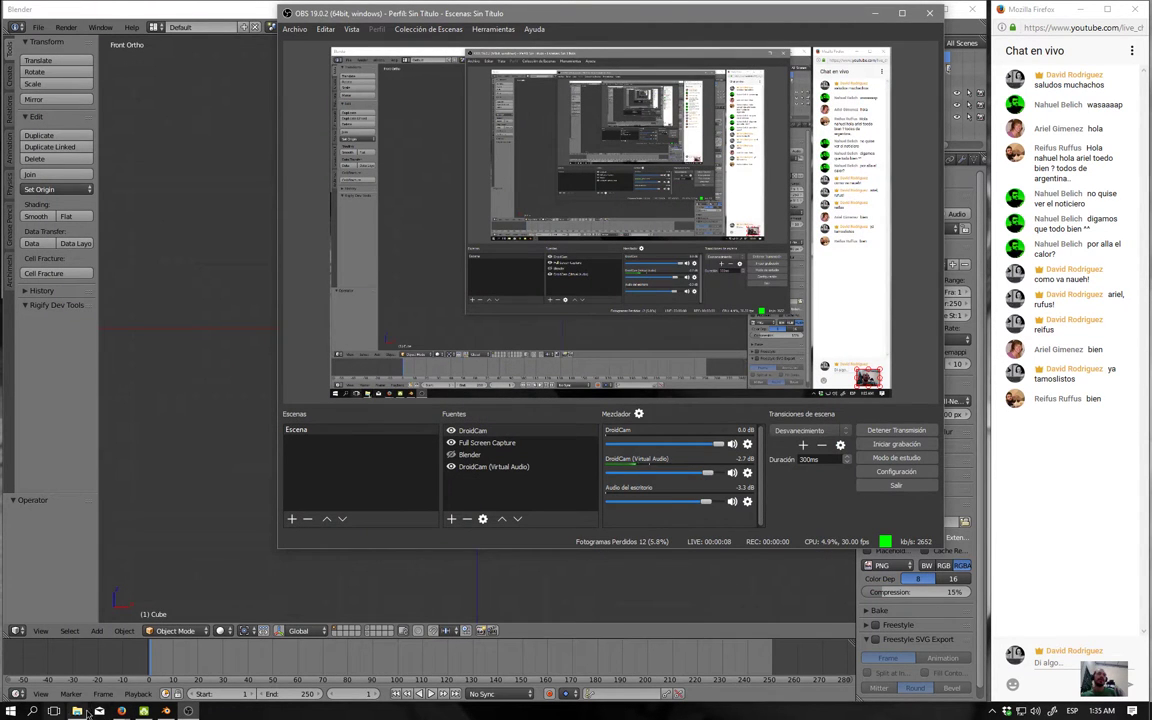
pyautogui.moveTo(121, 711)
pyautogui.click(93, 695)
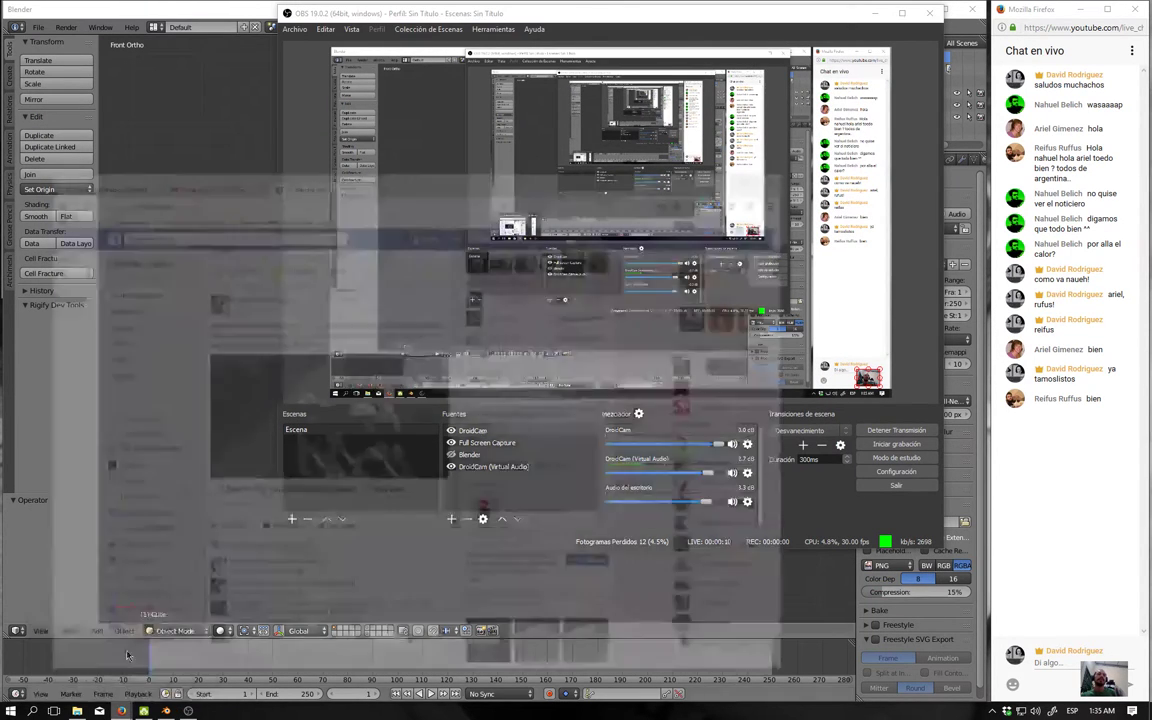
pyautogui.click(230, 66)
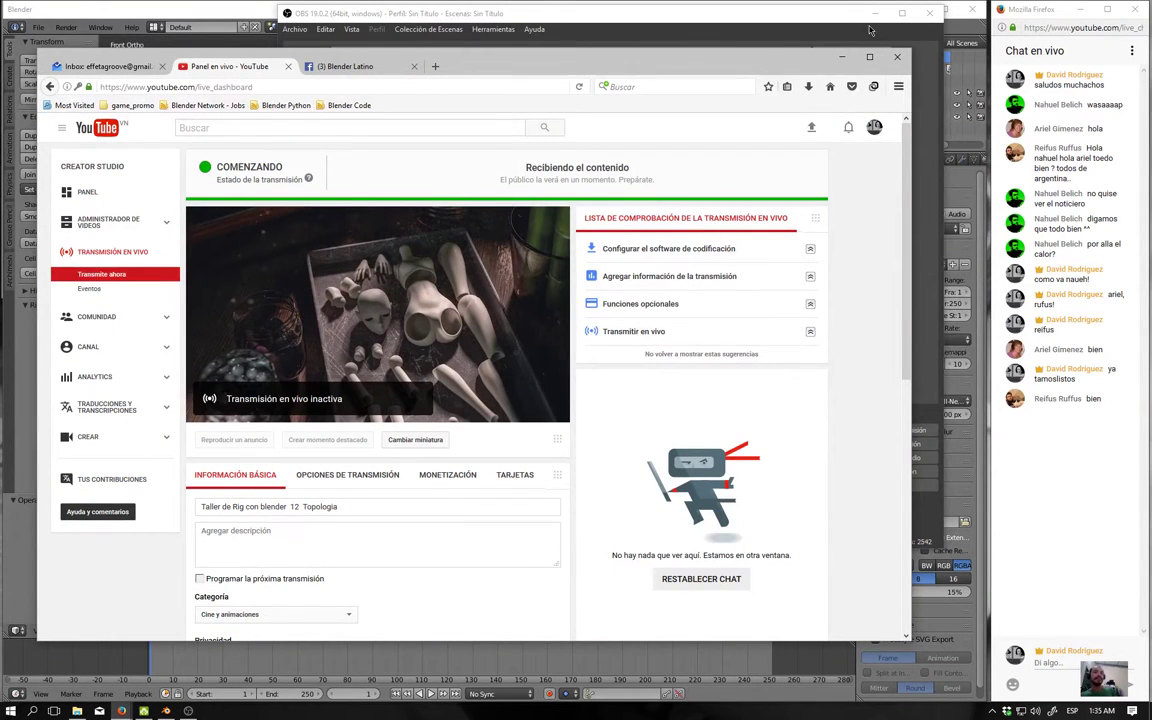
# Start the OBS stream, confirm EN VIVO on the dashboard, and unmute the preview player.
pyautogui.moveTo(816, 22); pyautogui.dragTo(823, 28)
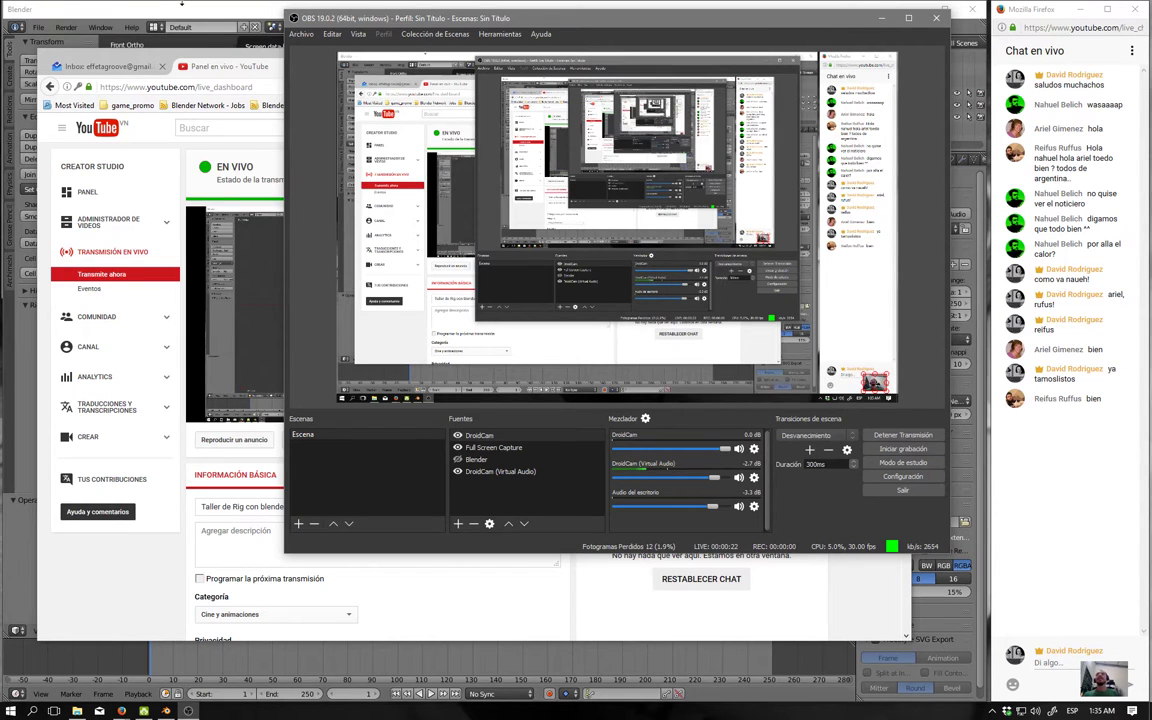
pyautogui.click(245, 54)
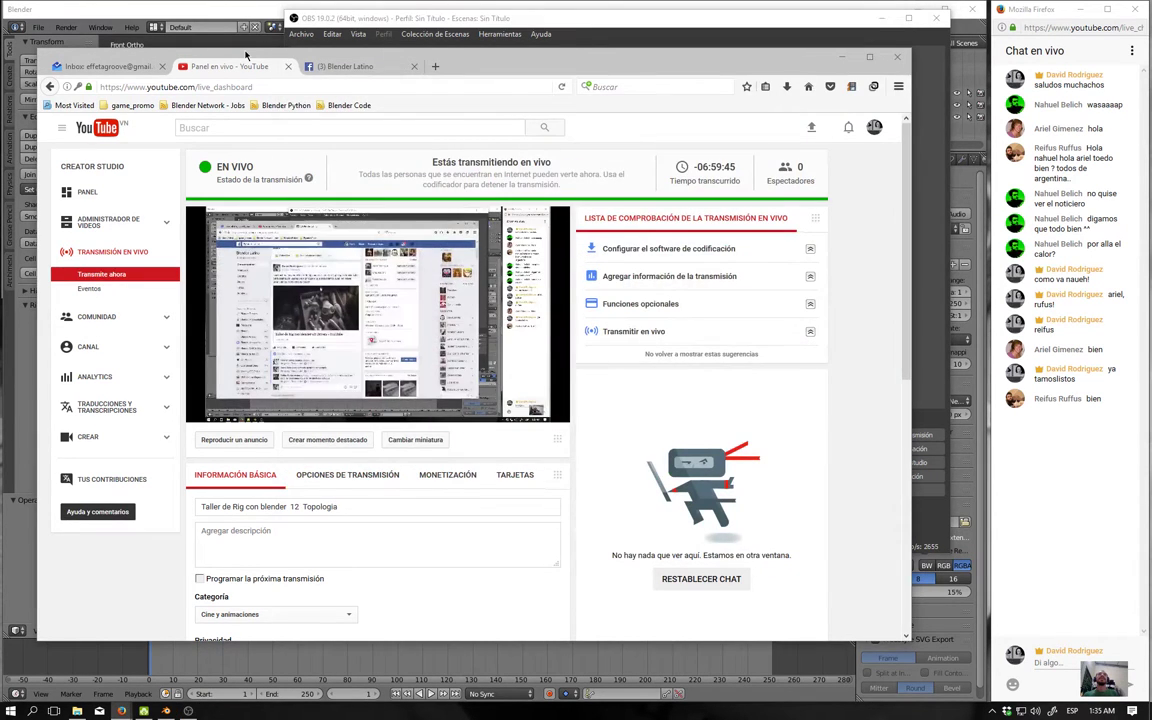
pyautogui.moveTo(245, 54); pyautogui.dragTo(247, 58)
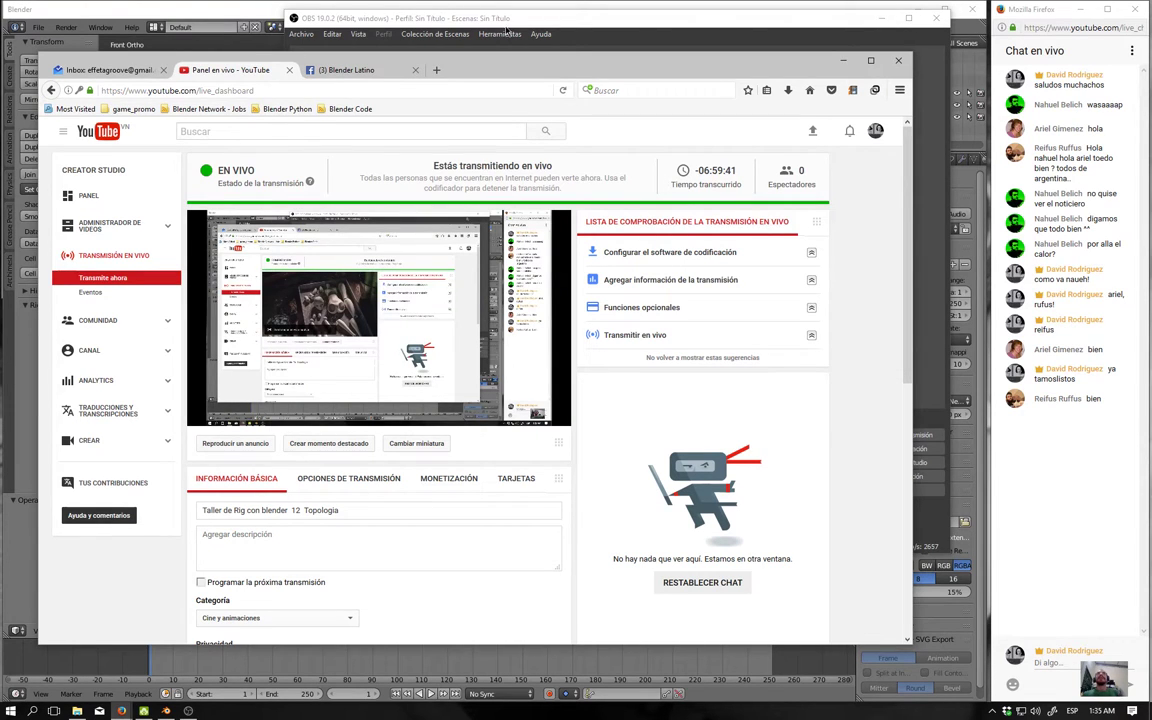
pyautogui.moveTo(379, 318)
pyautogui.click(231, 414)
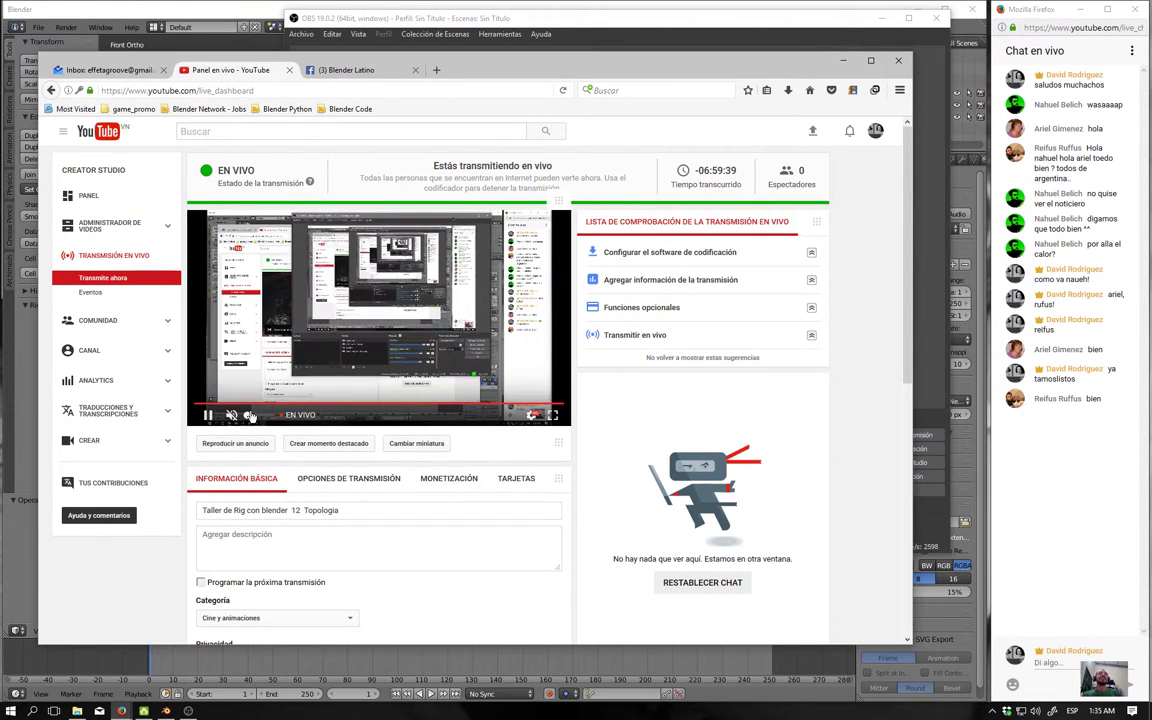
pyautogui.click(191, 9)
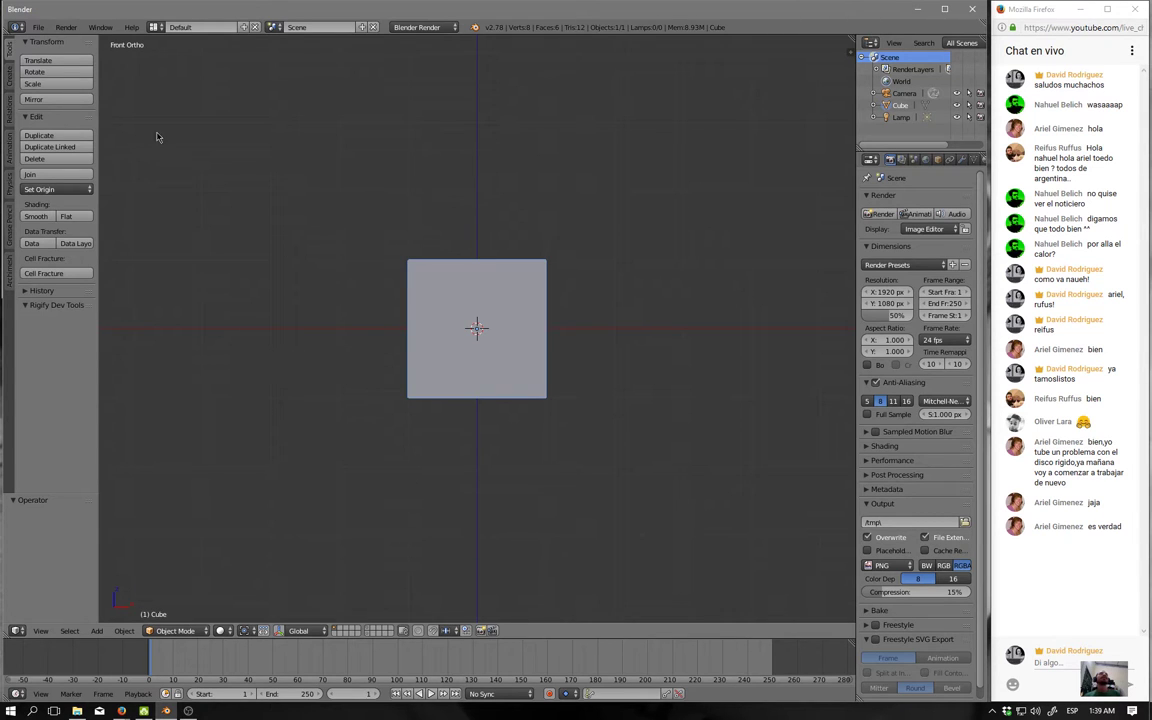
# Open the File menu to reach the recently opened .blend files.
pyautogui.click(40, 27)
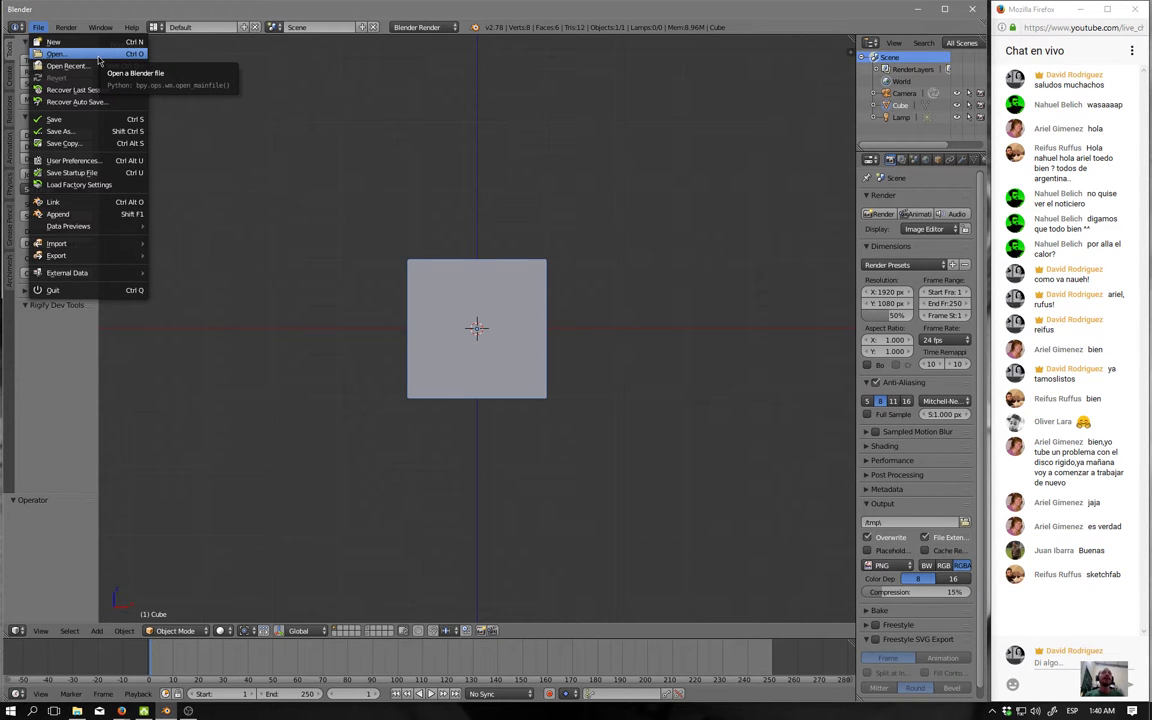
pyautogui.moveTo(68, 65)
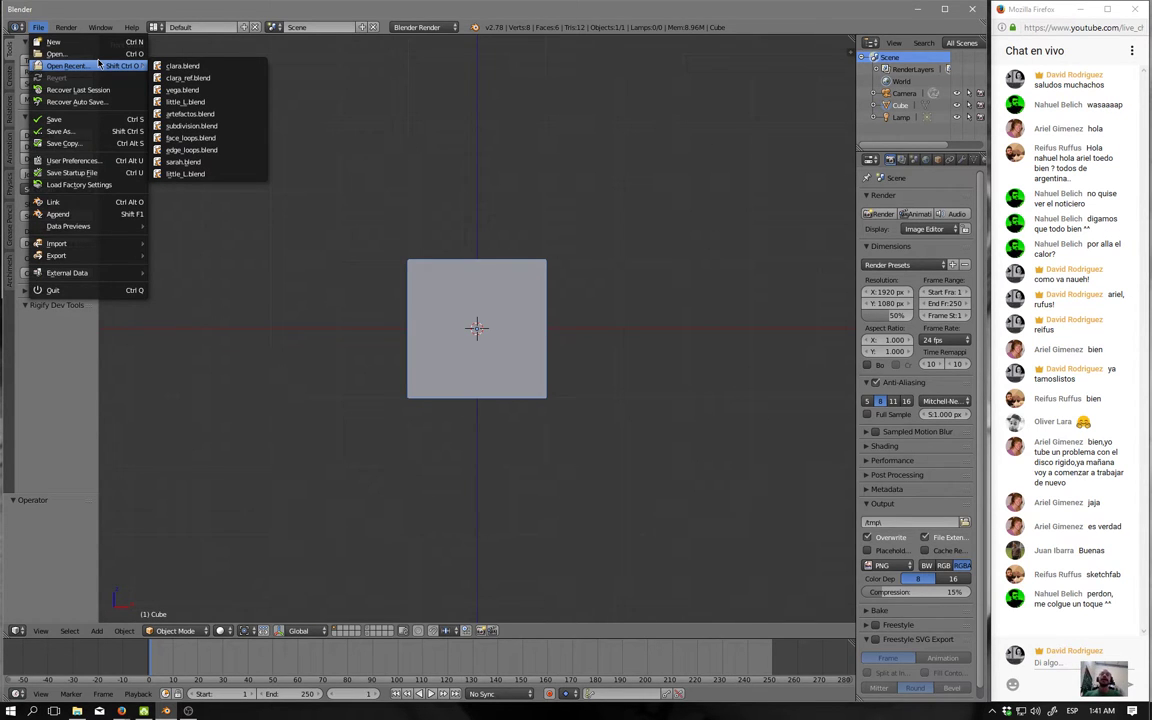
# Replace the default cube with a plane, viewed from the top in Edit Mode.
pyautogui.press('x')
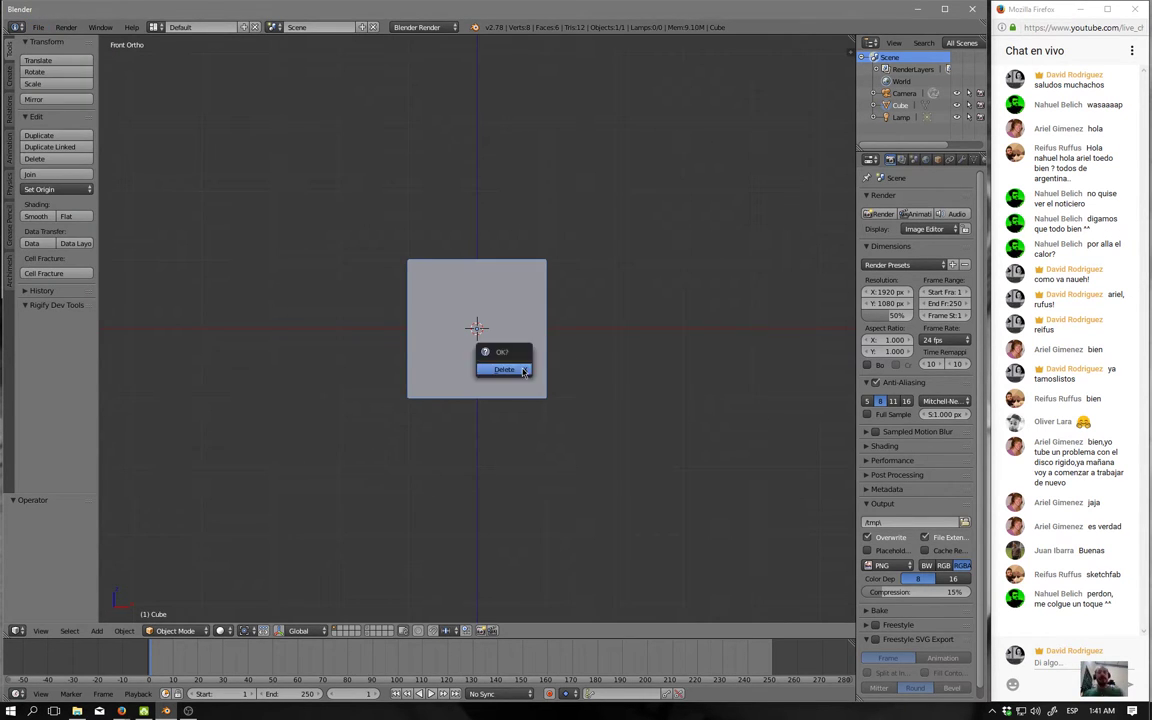
pyautogui.click(522, 373)
pyautogui.hotkey('shift', 'a')
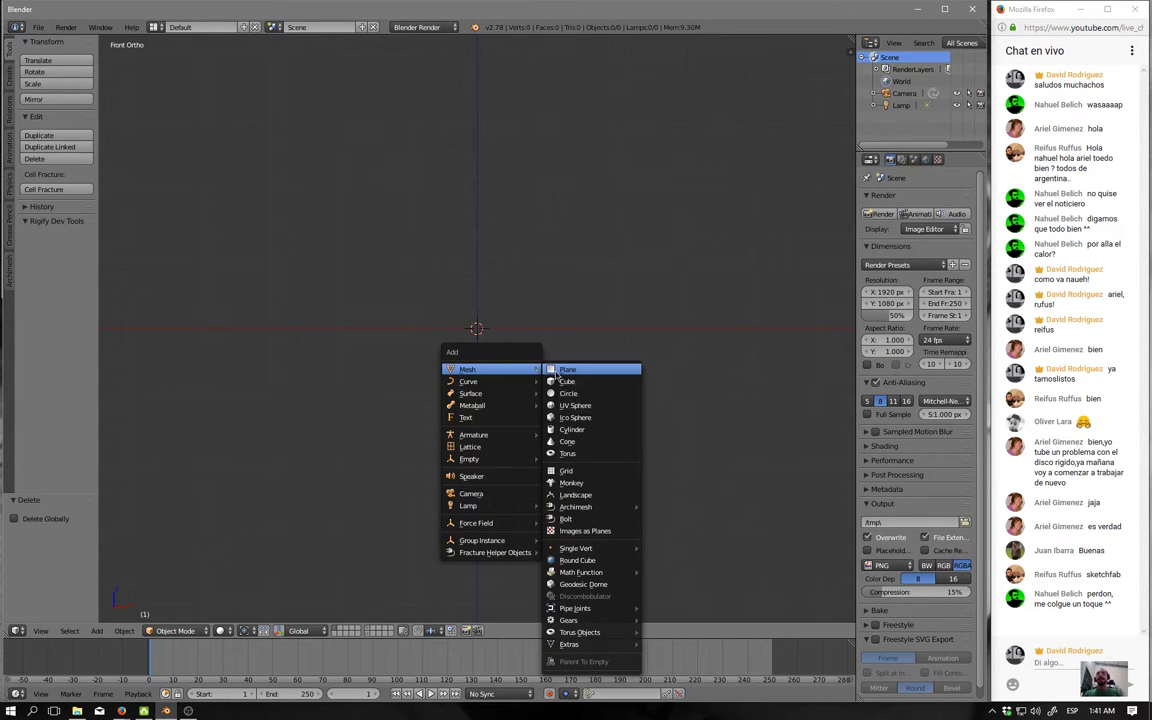
pyautogui.click(557, 374)
pyautogui.press('KP_7')
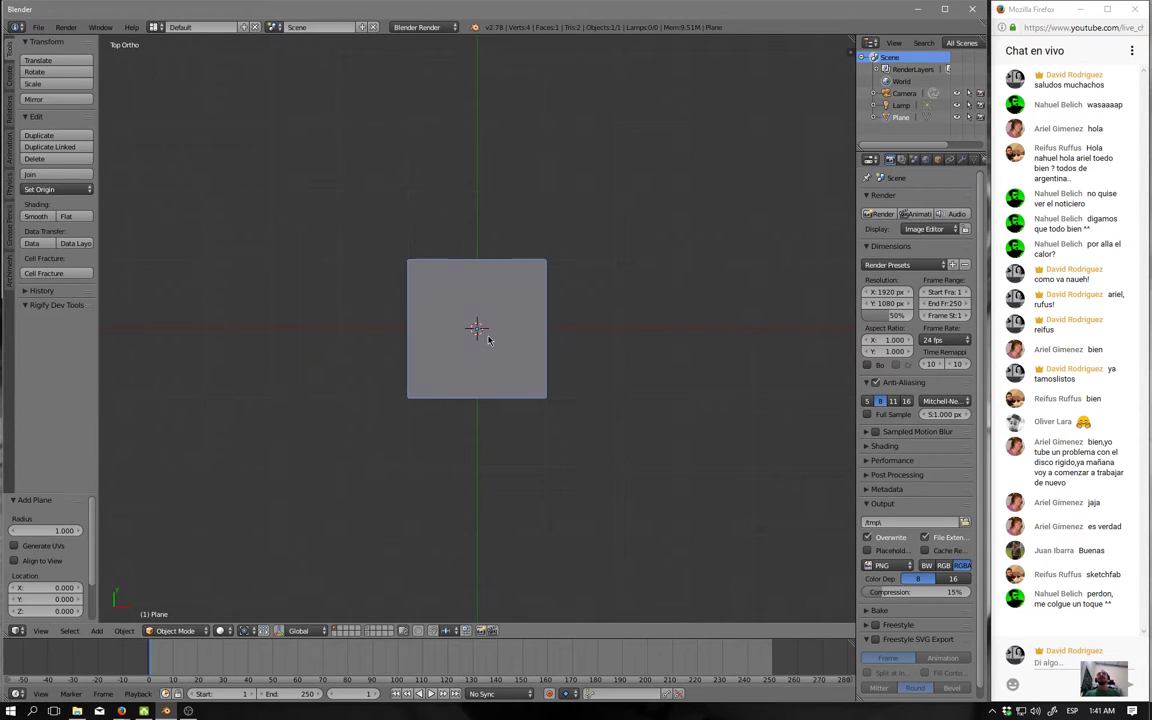
pyautogui.press('Tab')
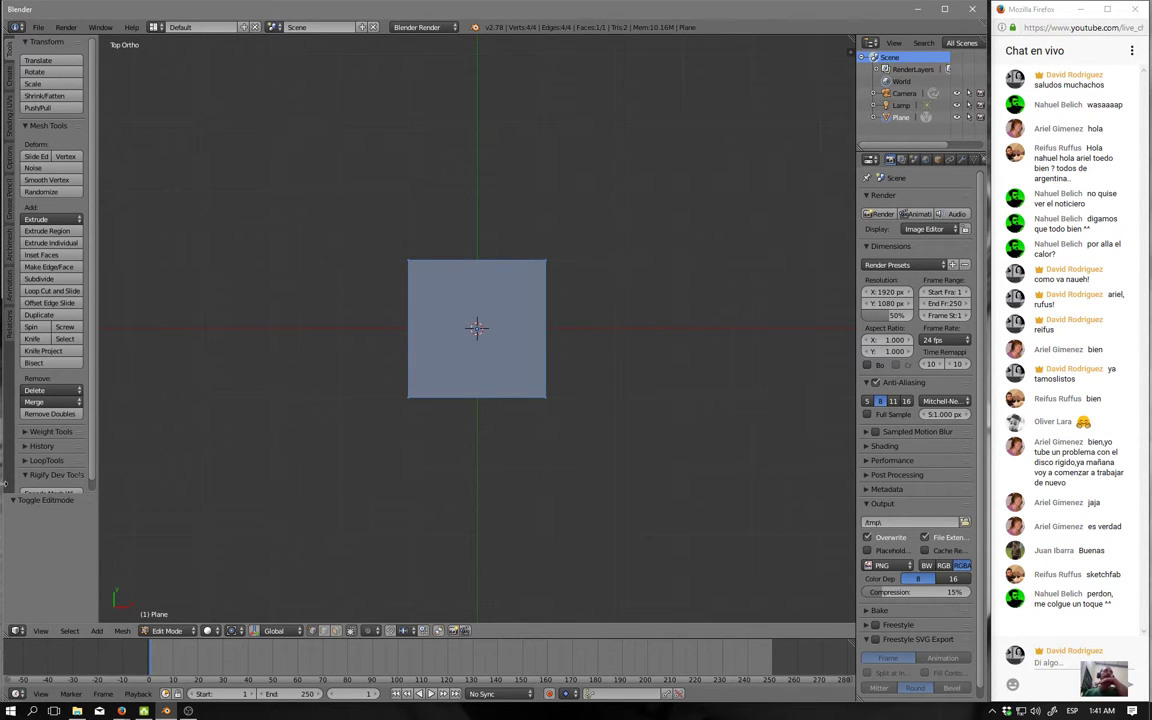
# Subdivide the plane with 10 cuts and deselect all vertices.
pyautogui.press('w')
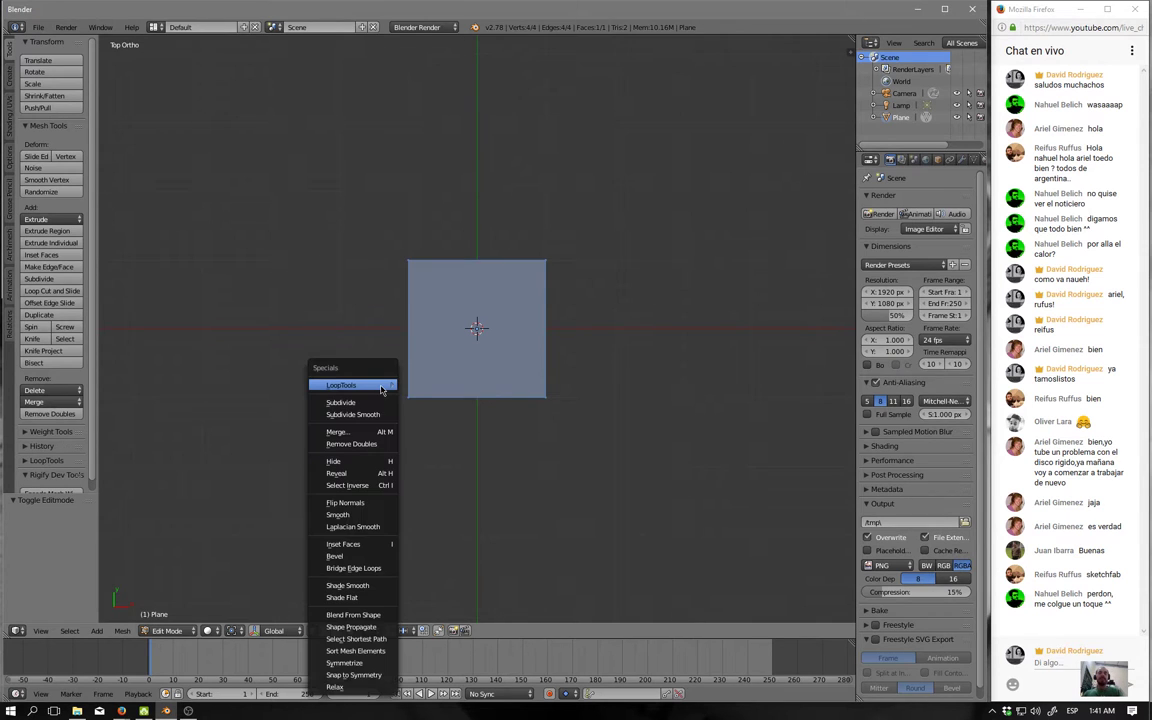
pyautogui.click(356, 404)
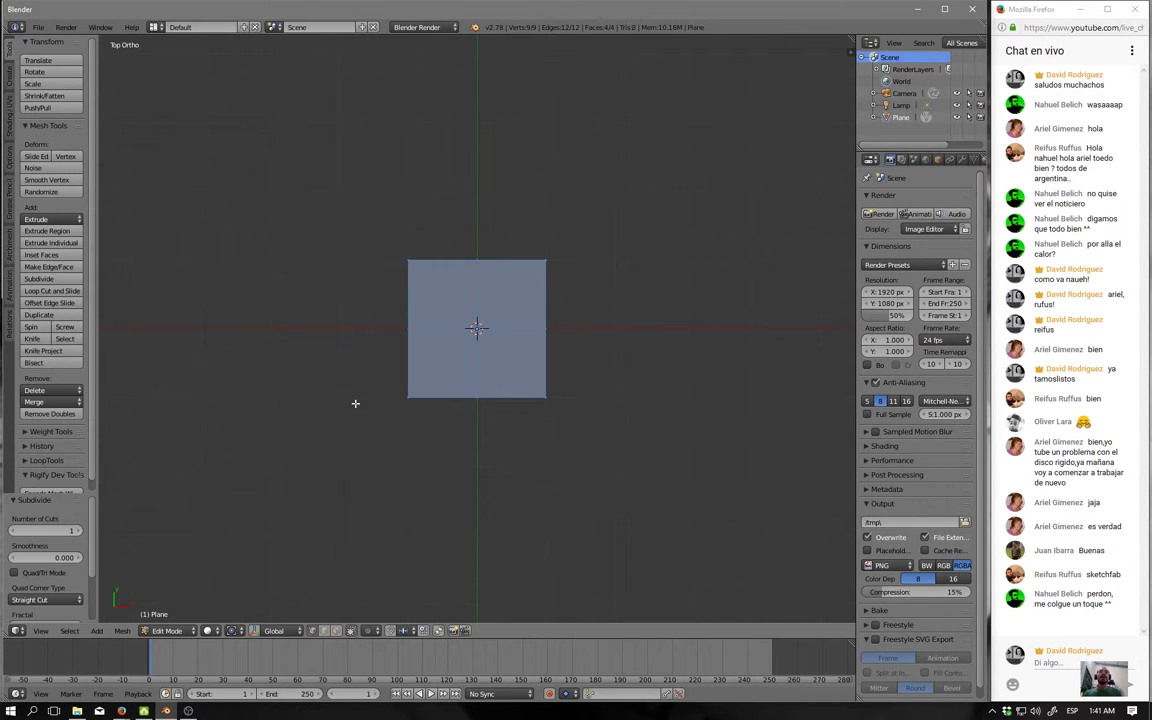
pyautogui.moveTo(60, 530); pyautogui.dragTo(669, 535)
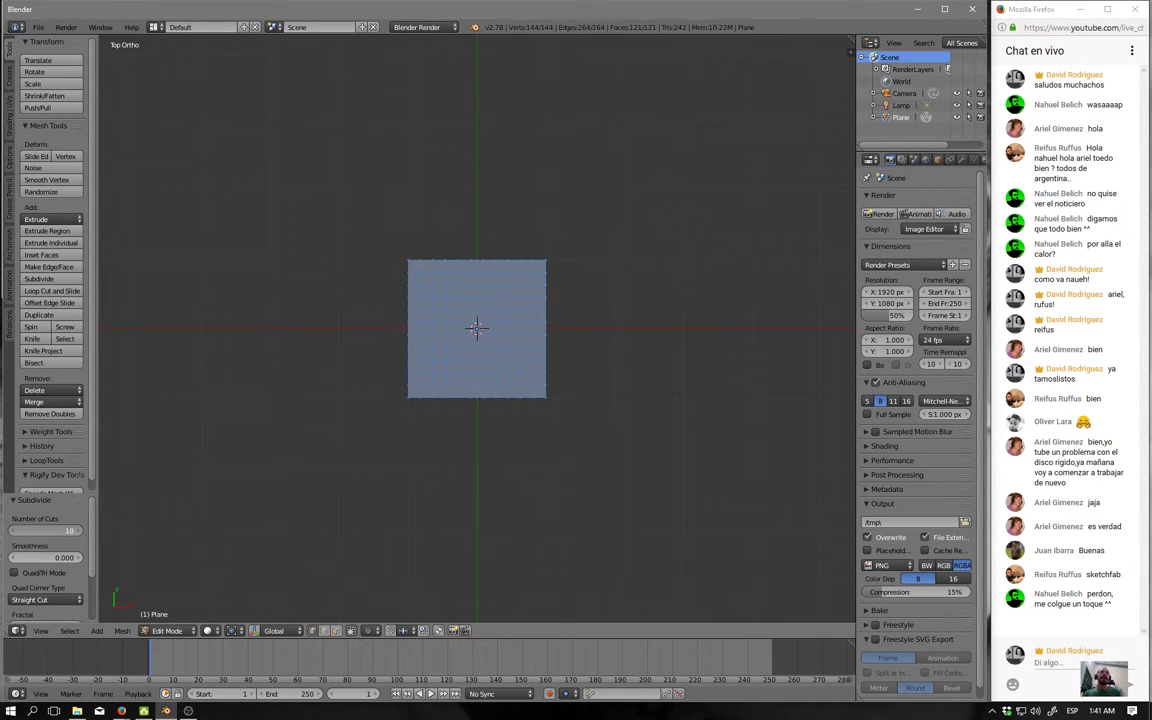
pyautogui.scroll(4, 535, 410)
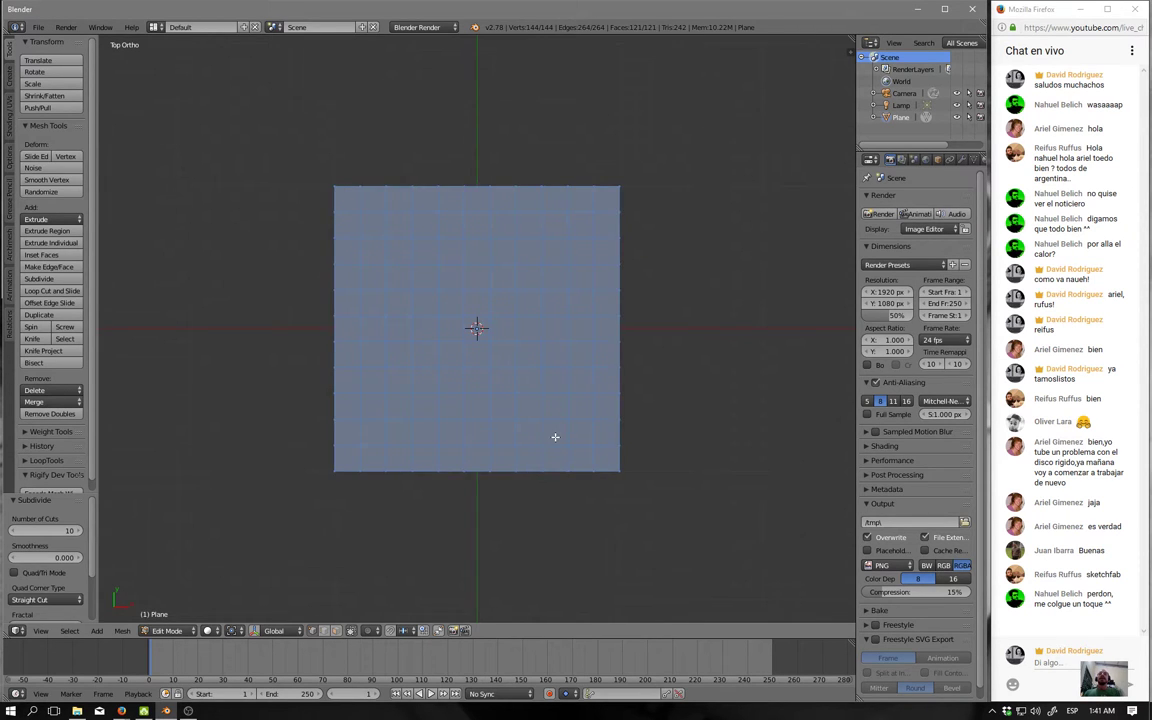
pyautogui.press('a')
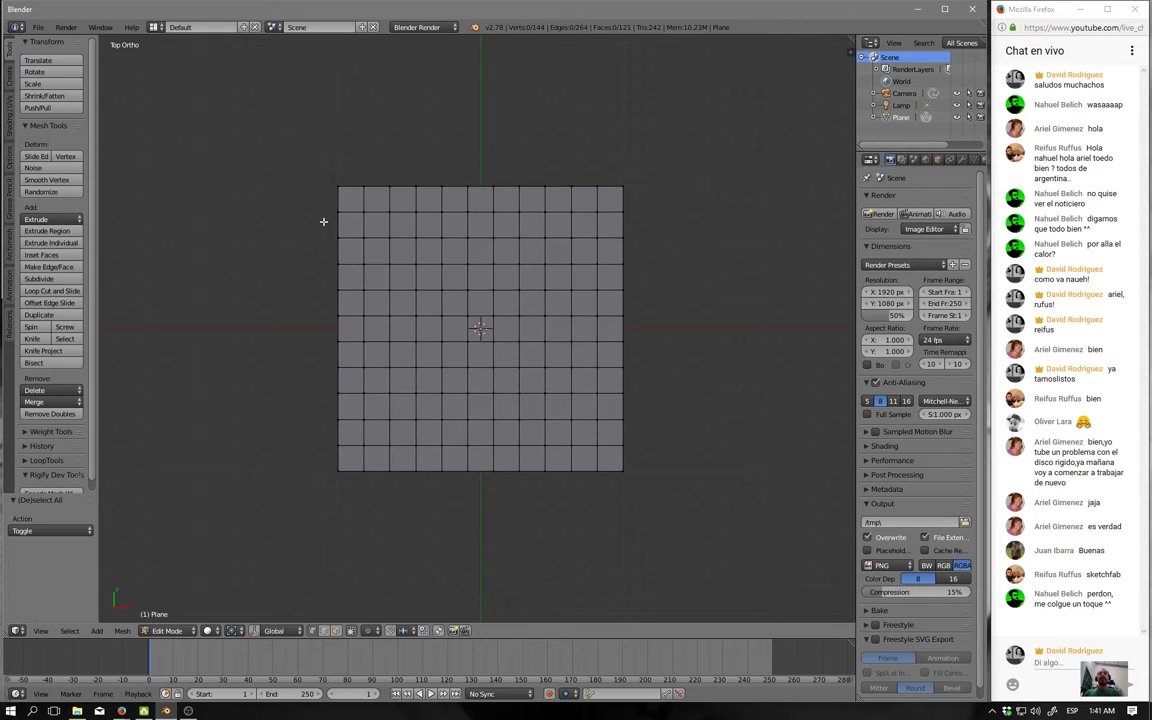
# Sketch grease pencil arrows along the grid plane's top edge and left side.
pyautogui.moveTo(303, 193); pyautogui.dragTo(676, 202)
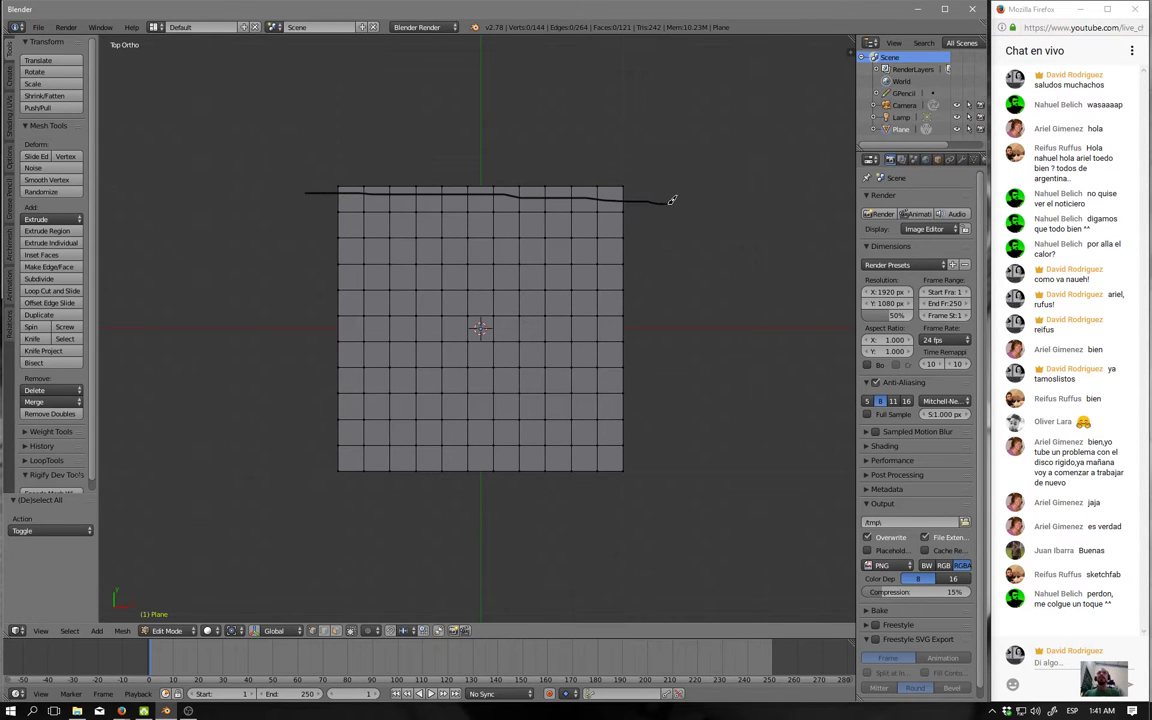
pyautogui.moveTo(630, 163)
pyautogui.mouseDown()
pyautogui.moveTo(680, 210)
pyautogui.moveTo(662, 230)
pyautogui.mouseUp()
pyautogui.moveTo(309, 592); pyautogui.dragTo(309, 583)
pyautogui.moveTo(336, 535)
pyautogui.mouseDown()
pyautogui.moveTo(341, 185)
pyautogui.moveTo(330, 155)
pyautogui.moveTo(340, 158)
pyautogui.mouseUp()
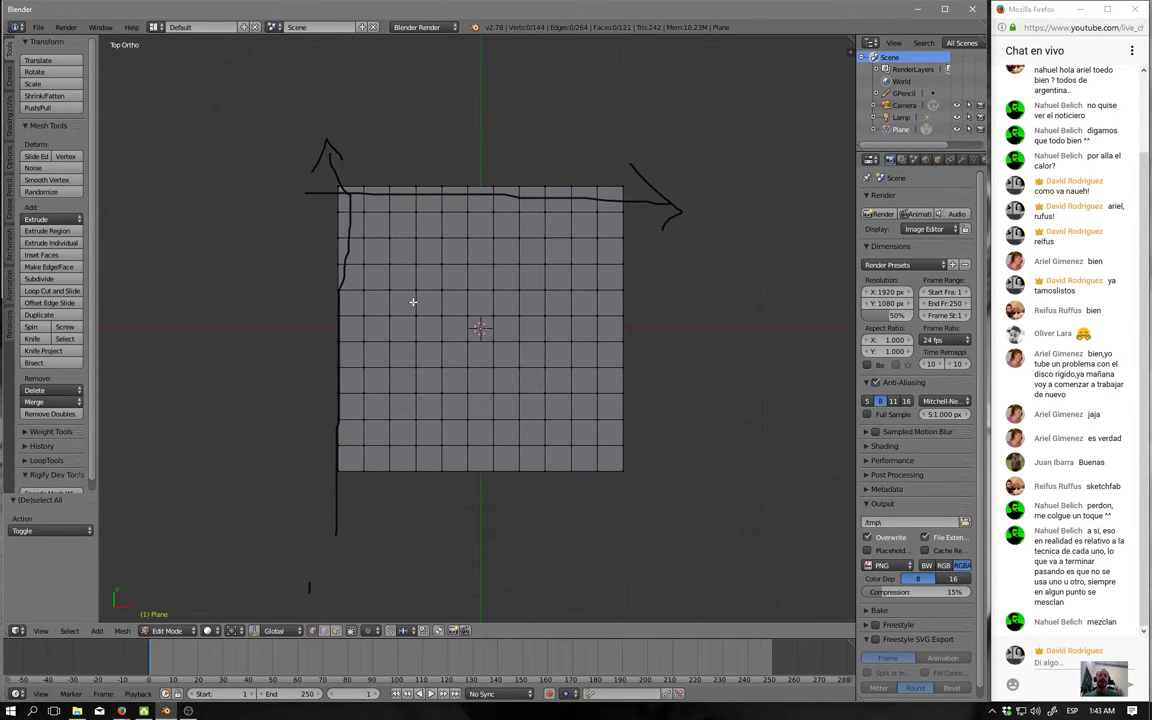
# Sketch vertical lines, top tick marks, a U-shaped curve and small marks over the grid.
pyautogui.moveTo(405, 147); pyautogui.dragTo(397, 539)
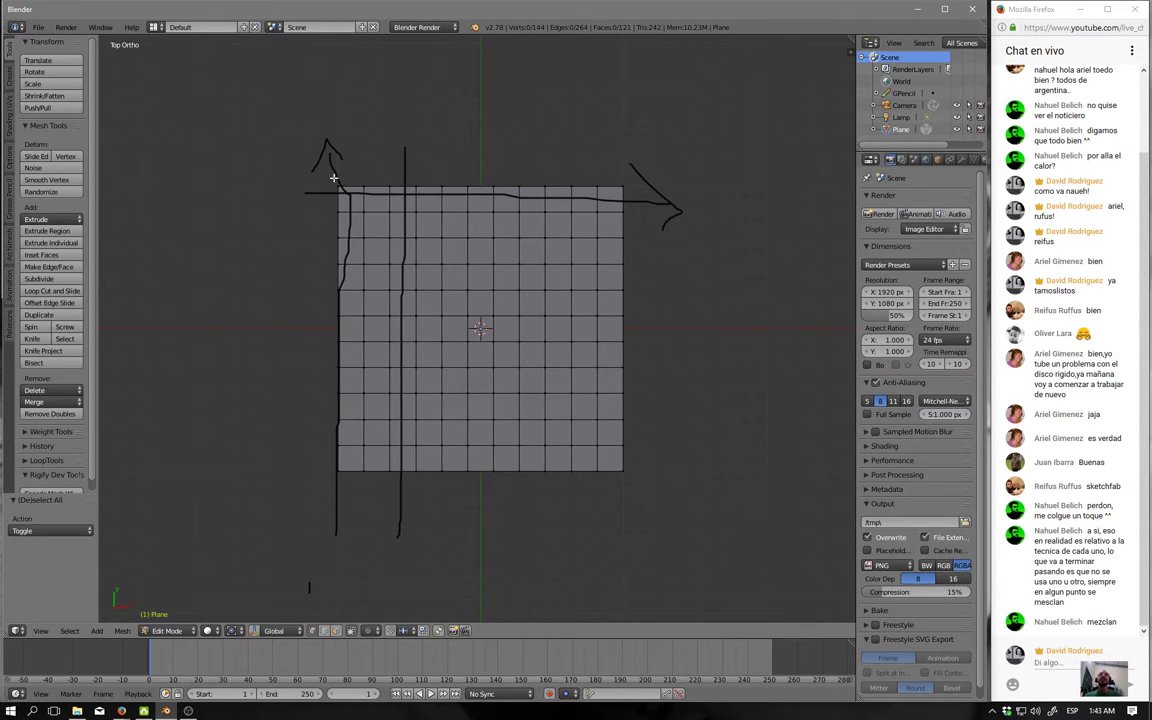
pyautogui.moveTo(379, 168)
pyautogui.mouseDown()
pyautogui.moveTo(379, 183)
pyautogui.moveTo(433, 190)
pyautogui.moveTo(460, 178)
pyautogui.moveTo(508, 194)
pyautogui.moveTo(572, 187)
pyautogui.mouseUp()
pyautogui.moveTo(403, 120)
pyautogui.mouseDown()
pyautogui.moveTo(398, 398)
pyautogui.moveTo(425, 508)
pyautogui.mouseUp()
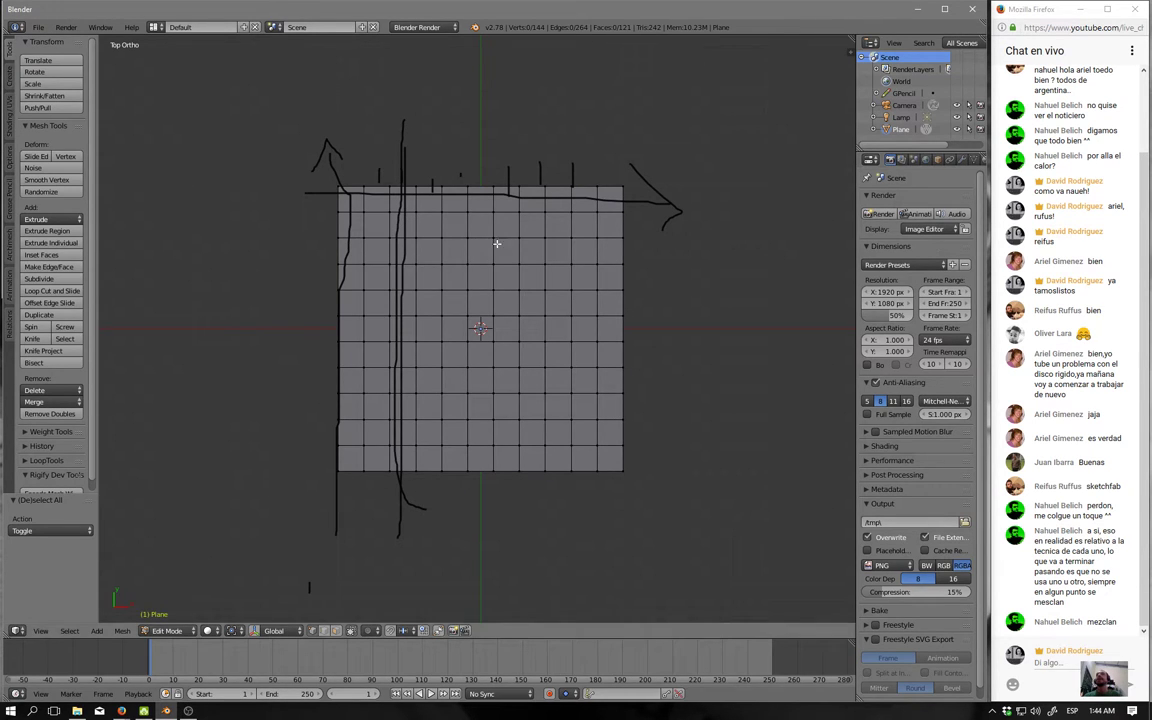
pyautogui.moveTo(446, 127)
pyautogui.mouseDown()
pyautogui.moveTo(445, 272)
pyautogui.moveTo(463, 338)
pyautogui.moveTo(498, 359)
pyautogui.moveTo(535, 342)
pyautogui.moveTo(542, 123)
pyautogui.mouseUp()
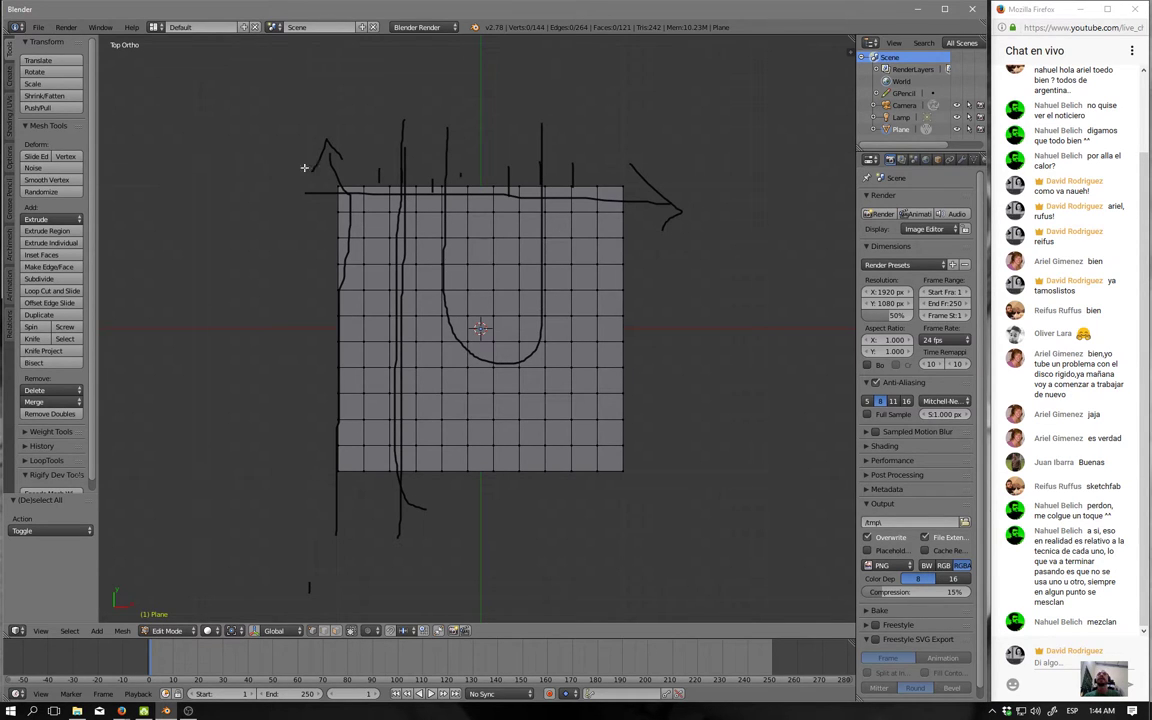
pyautogui.moveTo(228, 166)
pyautogui.mouseDown()
pyautogui.moveTo(228, 184)
pyautogui.moveTo(250, 180)
pyautogui.moveTo(248, 164)
pyautogui.mouseUp()
pyautogui.moveTo(285, 463); pyautogui.dragTo(306, 483)
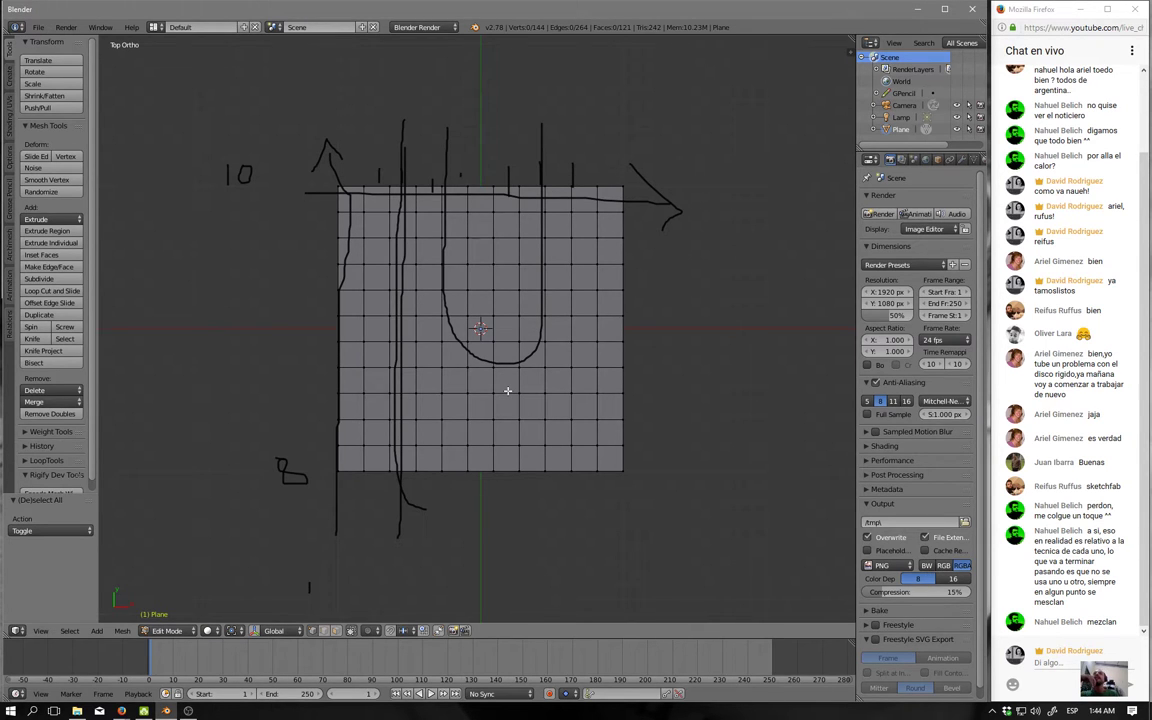
# Merge the selected vertices under the U's right bottom at their center.
pyautogui.rightClick(520, 318)
pyautogui.keyDown('shift'); pyautogui.rightClick(546, 318); pyautogui.keyUp('shift')
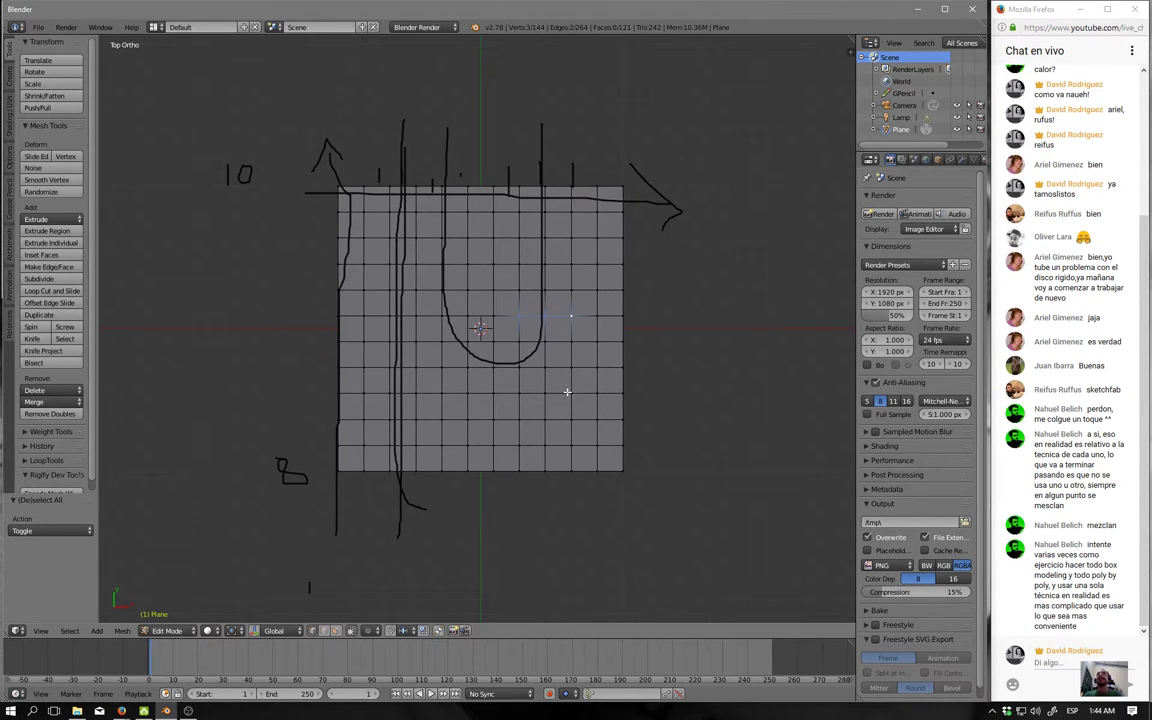
pyautogui.rightClick(519, 341)
pyautogui.rightClick(519, 393)
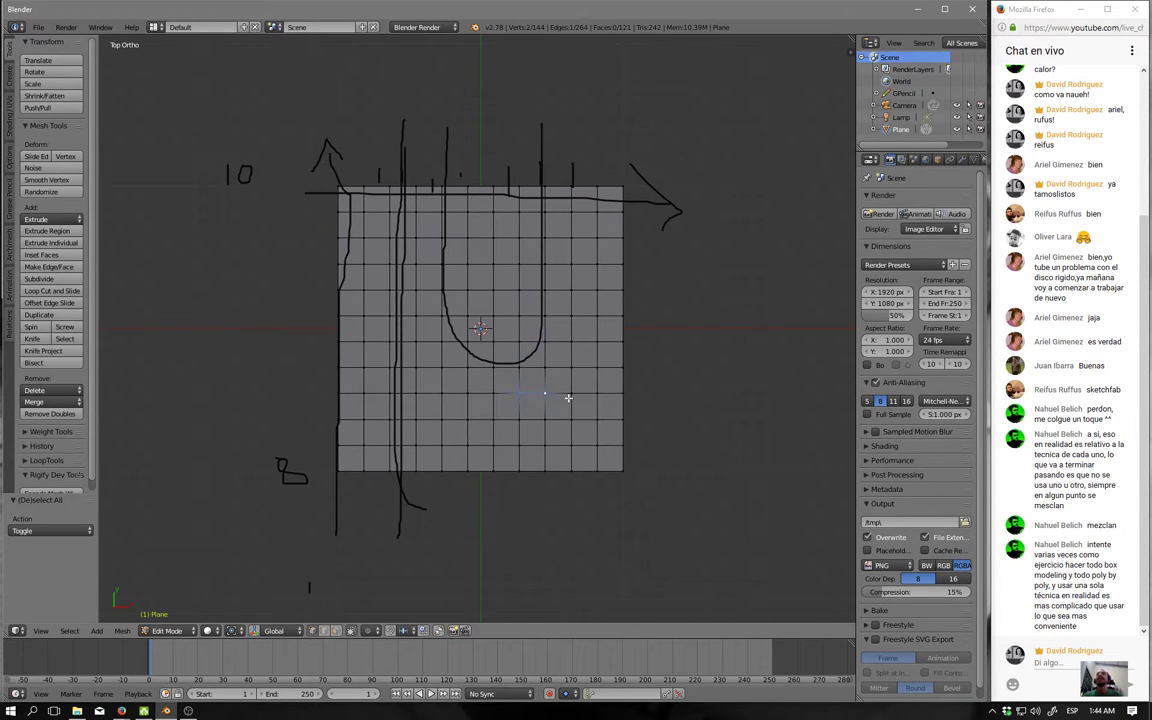
pyautogui.keyDown('ctrl'); pyautogui.rightClick(571, 393); pyautogui.keyUp('ctrl')
pyautogui.hotkey('alt', 'm')
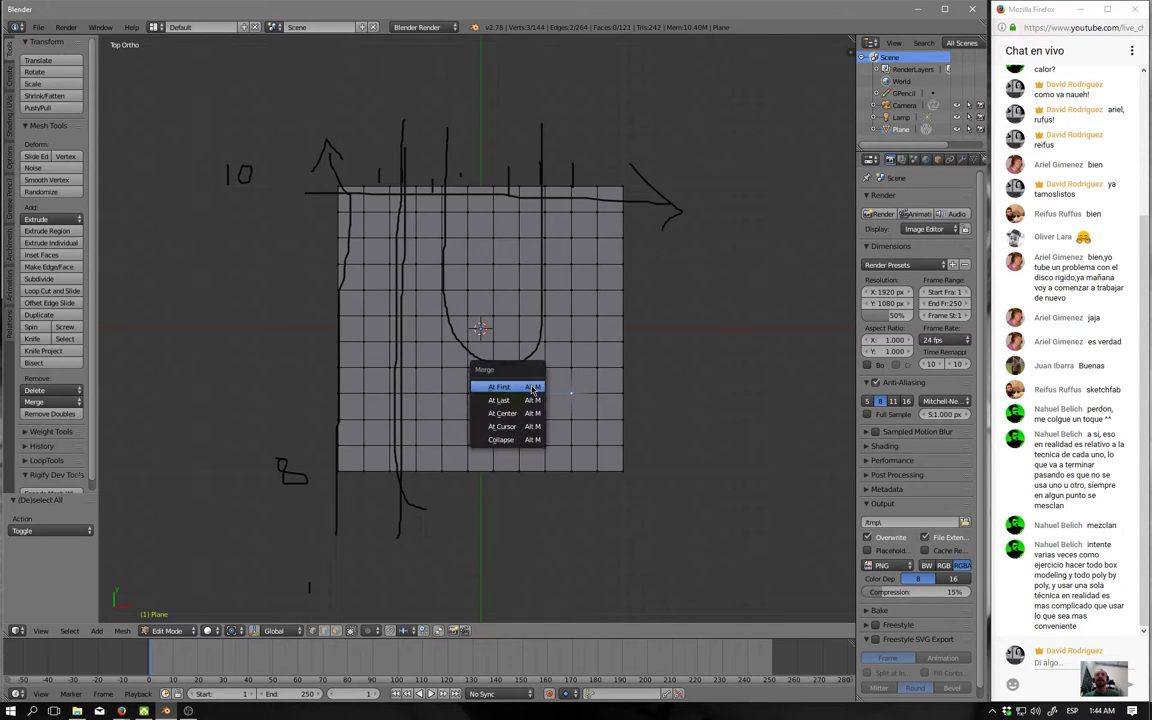
pyautogui.click(521, 414)
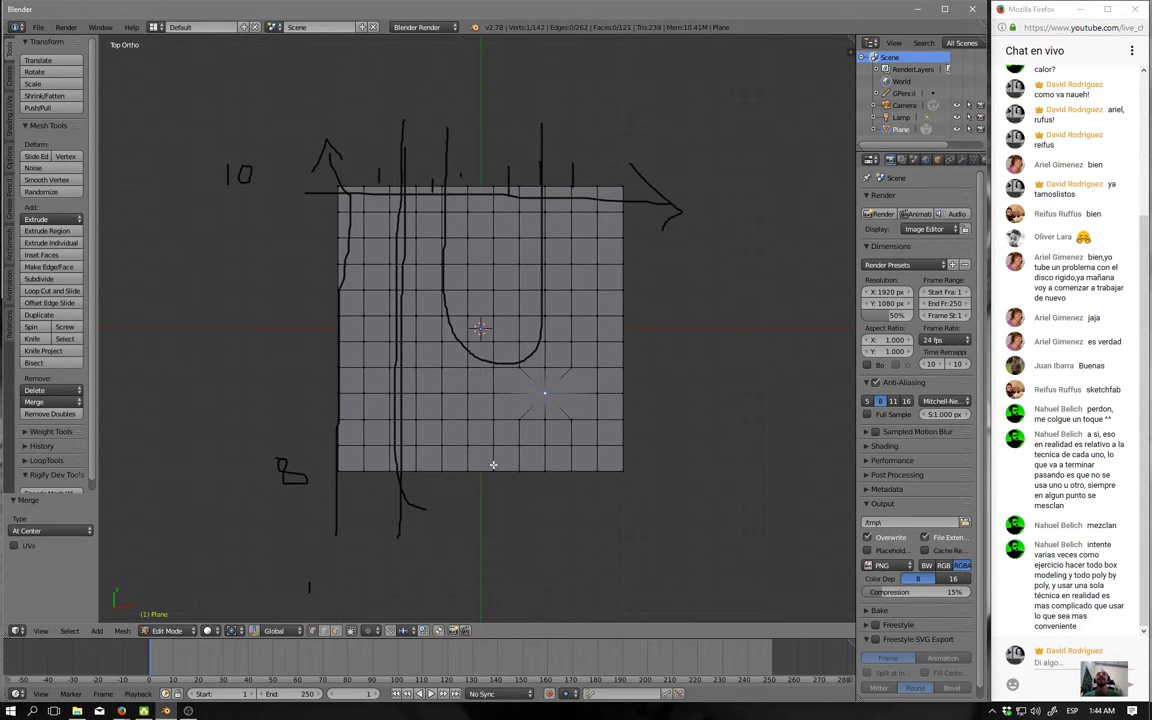
# Move the vertices down, merge them onto the bottom edge, and slide a vertex into place.
pyautogui.keyDown('shift'); pyautogui.rightClick(573, 421); pyautogui.keyUp('shift')
pyautogui.press('g')
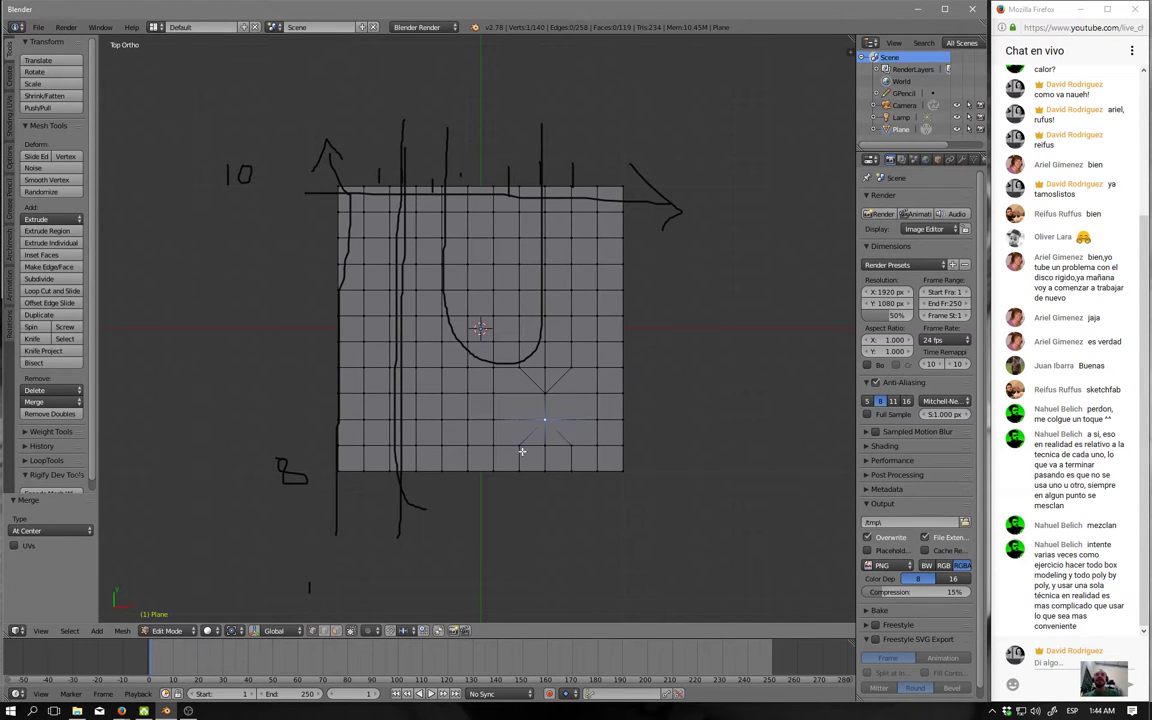
pyautogui.click(566, 457)
pyautogui.press('g')
pyautogui.click(565, 474)
pyautogui.hotkey('alt', 'm')
pyautogui.click(565, 474)
pyautogui.hotkey('shift', 'v')
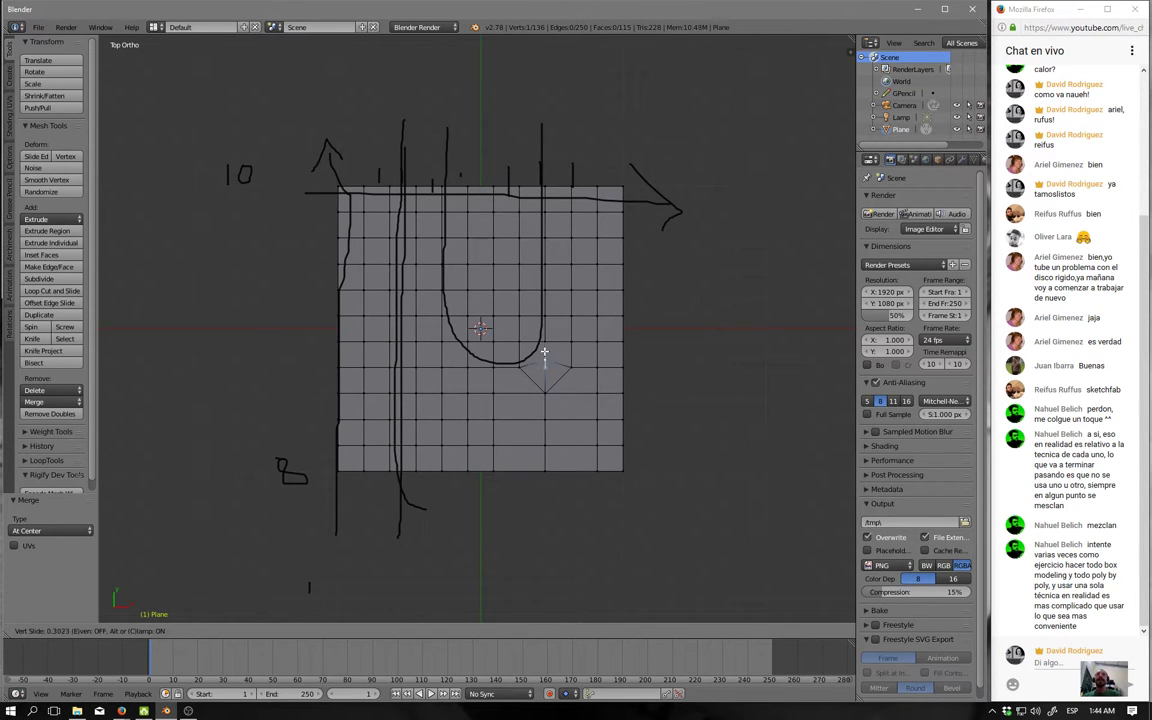
pyautogui.click(546, 370)
# Join the two selected faces into one five-sided face and deselect all.
pyautogui.hotkey('ctrl', 'Tab')
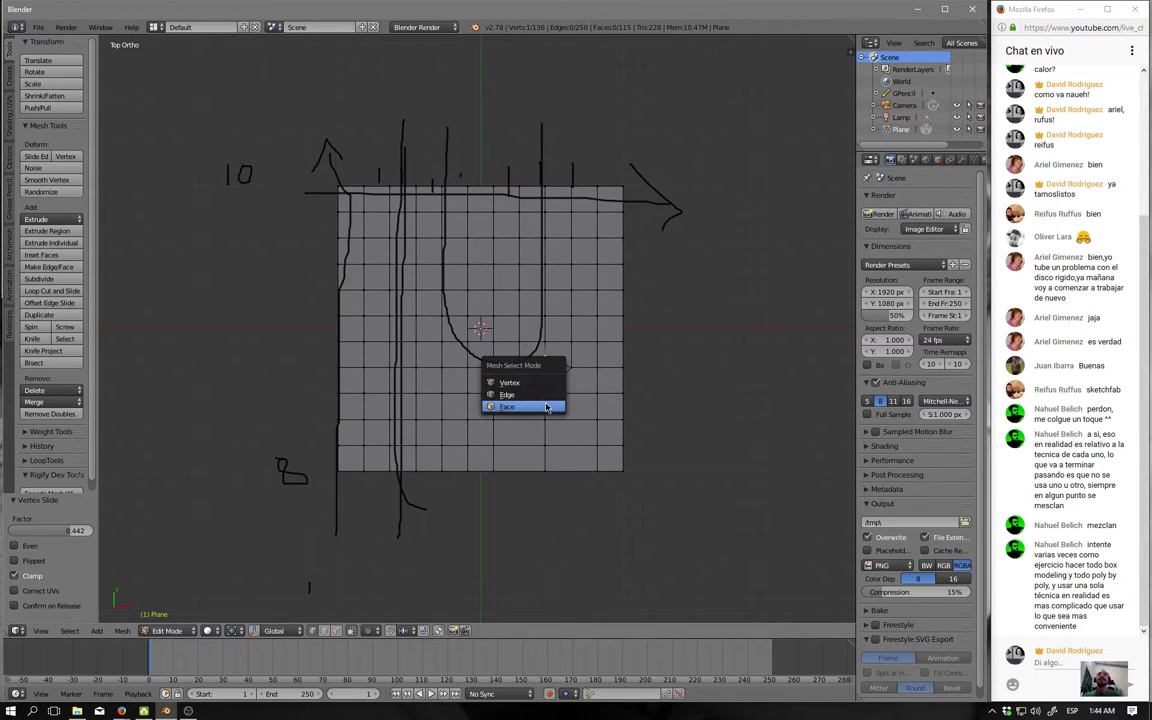
pyautogui.click(507, 407)
pyautogui.hotkey('ctrl', 'x')
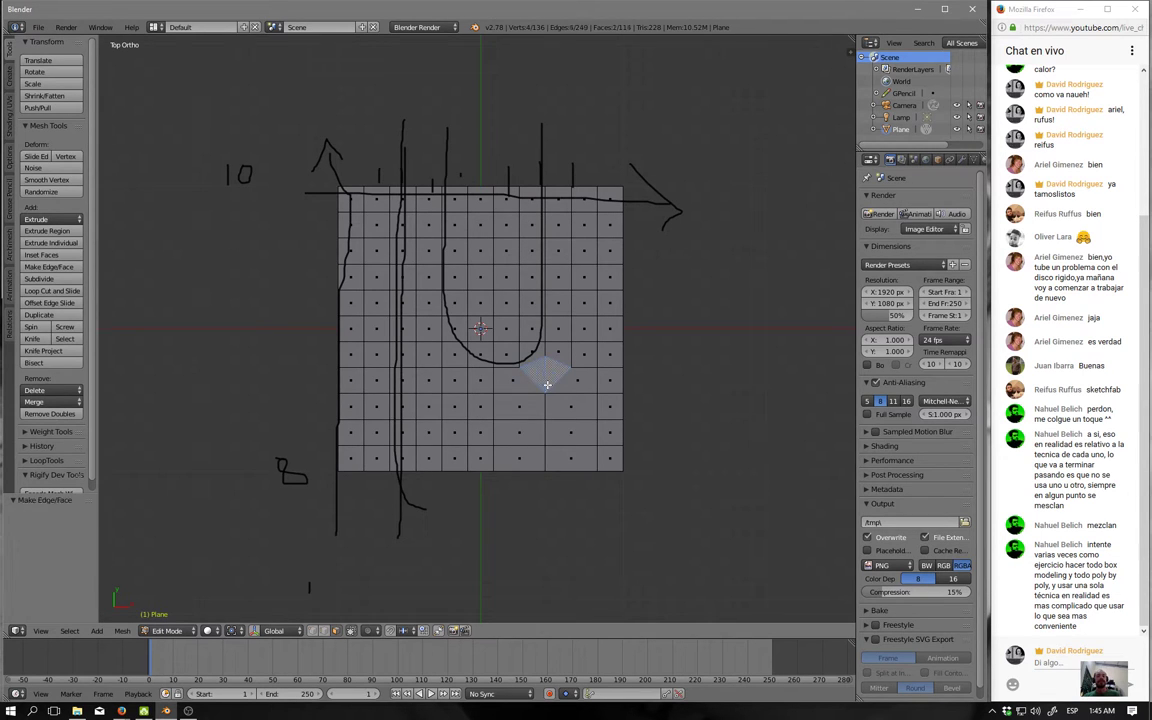
pyautogui.press('a')
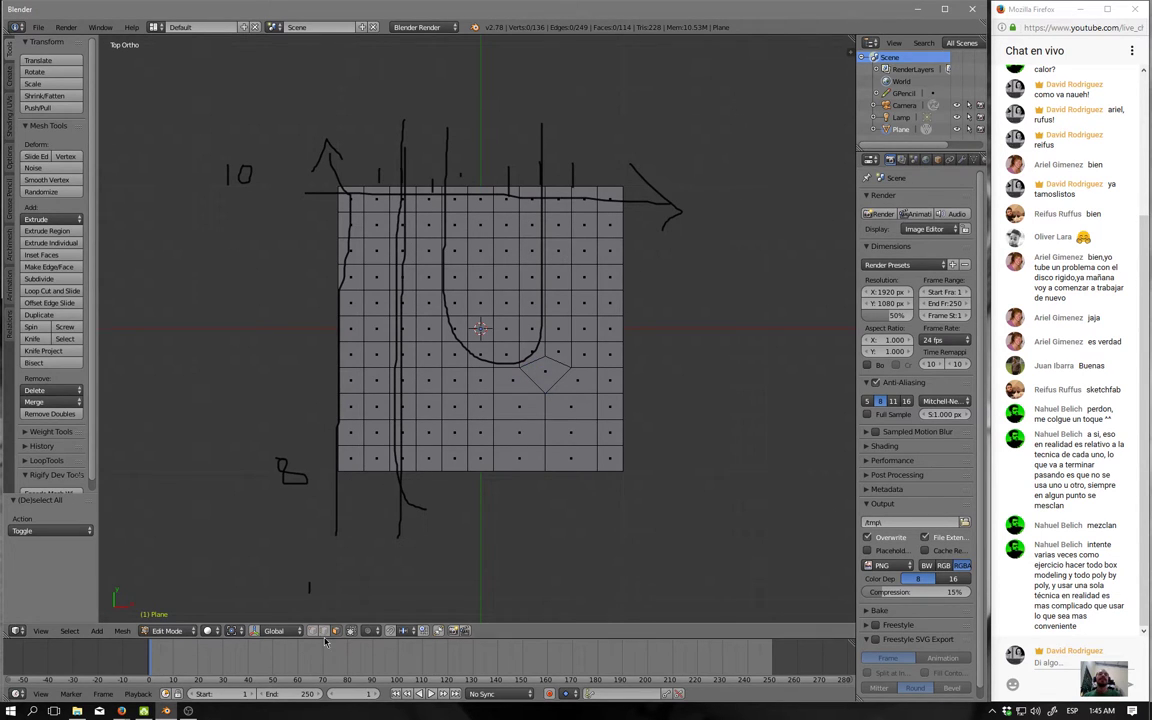
pyautogui.click(323, 630)
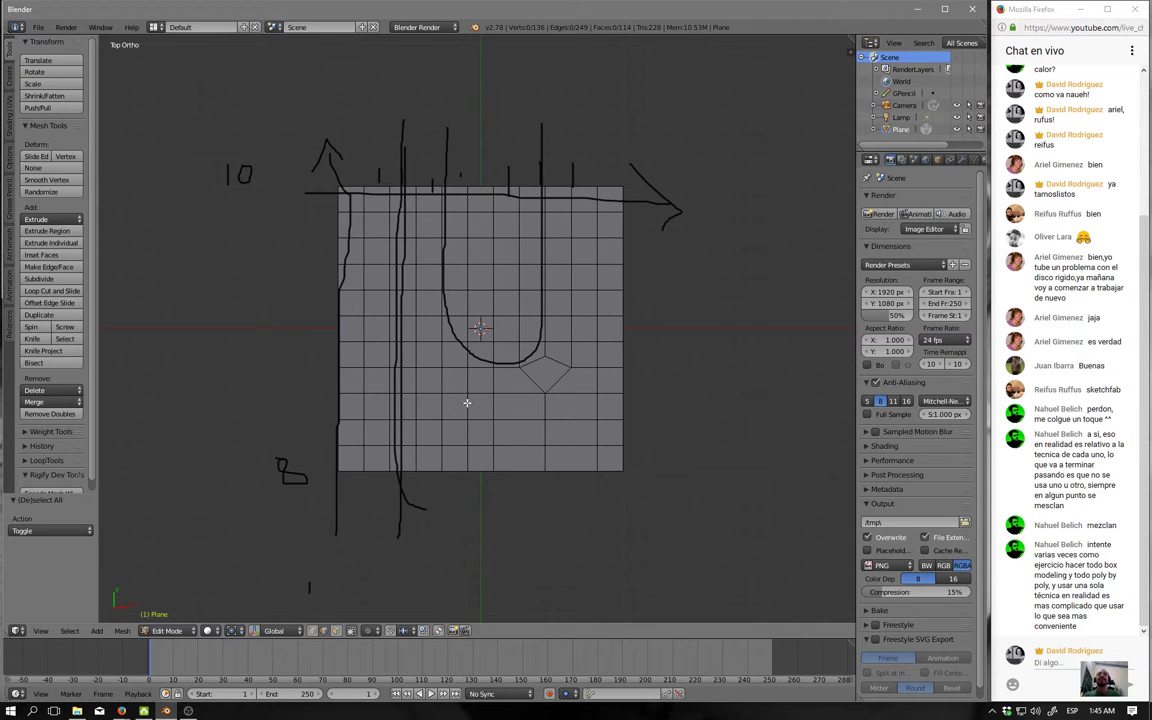
# Merge edges at center under the U's left foot, stepping down the left side.
pyautogui.rightClick(421, 366)
pyautogui.hotkey('alt', 'm')
pyautogui.click(405, 401)
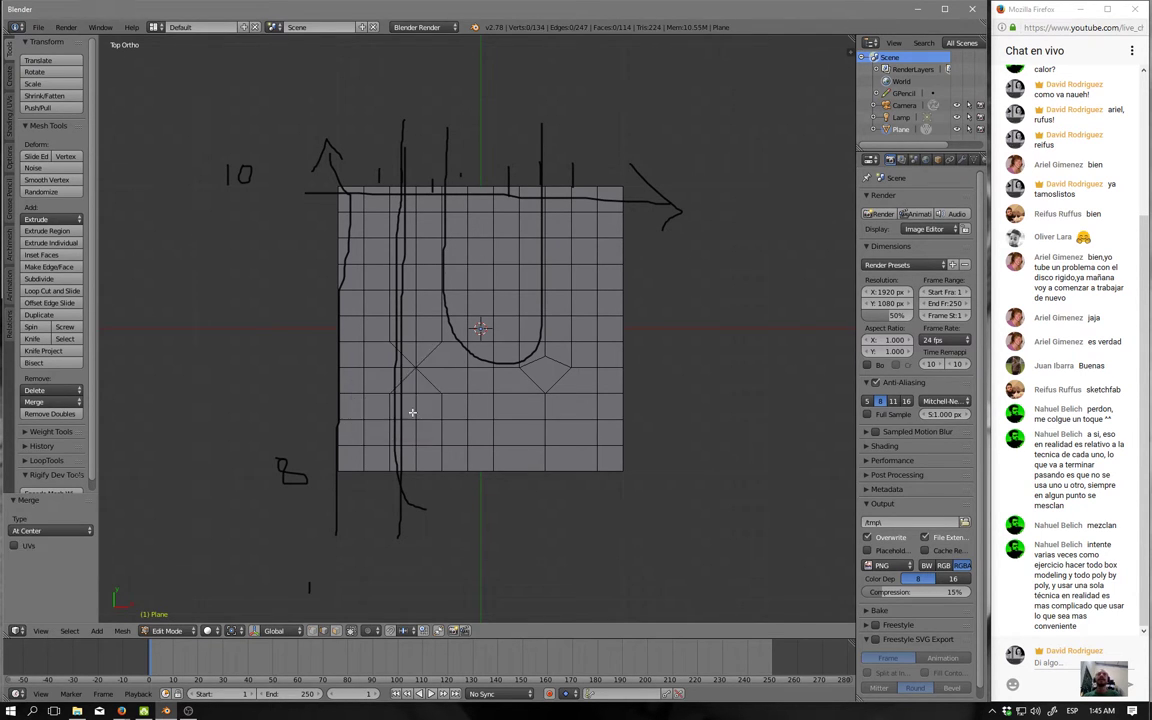
pyautogui.hotkey('ctrl', 'z')
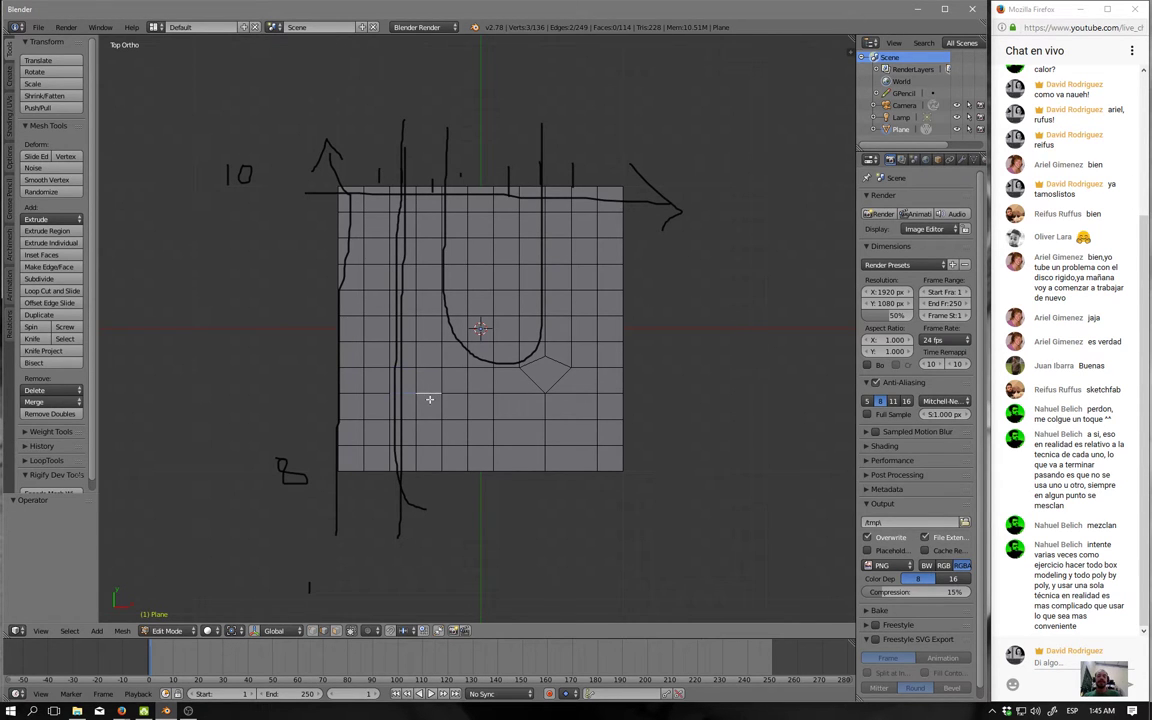
pyautogui.hotkey('alt', 'm')
pyautogui.click(418, 398)
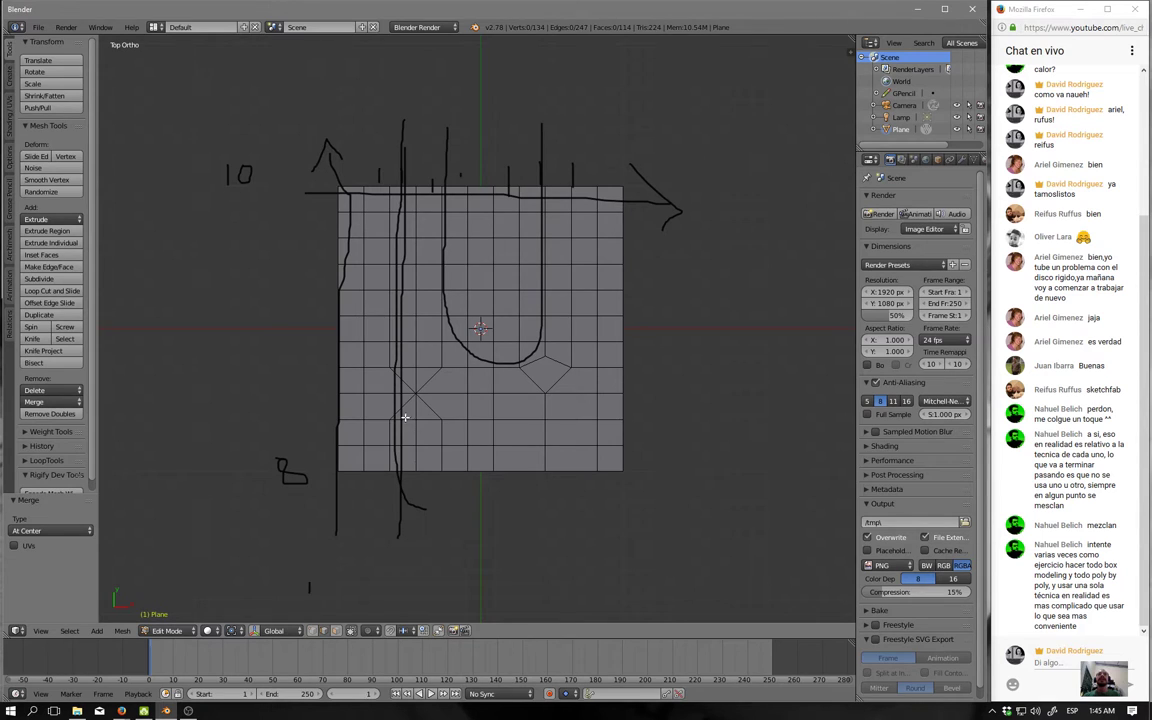
pyautogui.rightClick(428, 437)
pyautogui.hotkey('alt', 'm')
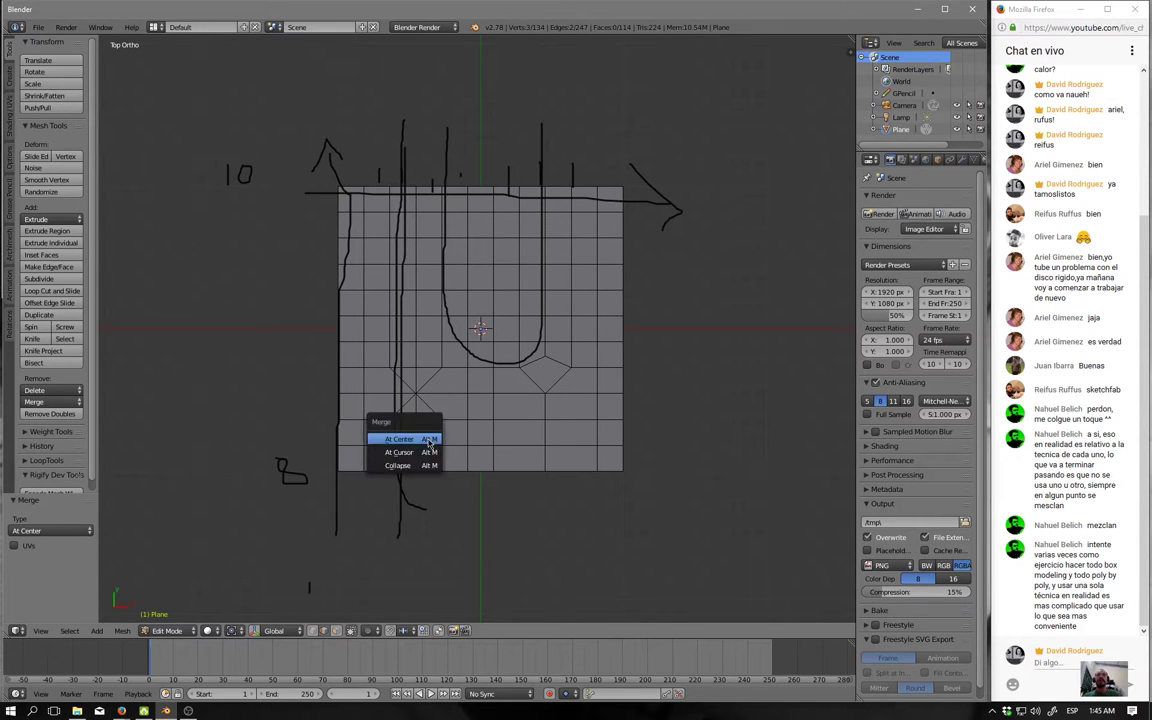
pyautogui.click(420, 440)
# Merge the last vertices onto the bottom edge, remove the extra triangle, and slide a vertex.
pyautogui.rightClick(419, 446)
pyautogui.keyDown('shift'); pyautogui.rightClick(427, 455); pyautogui.keyUp('shift')
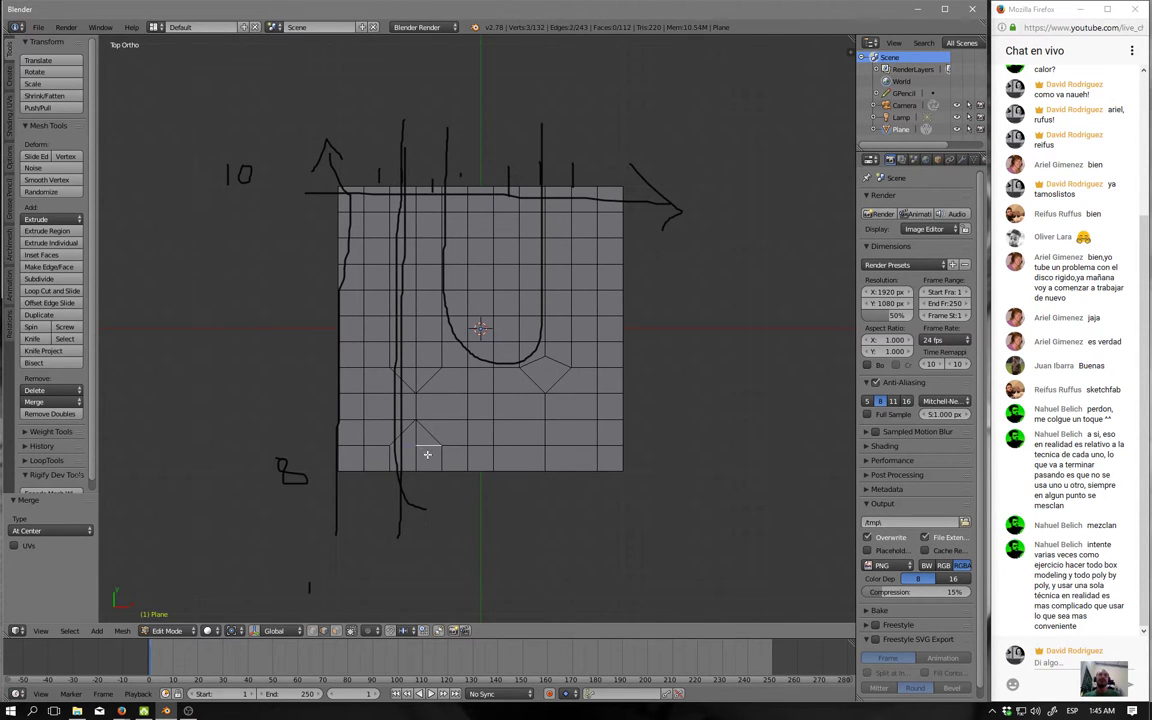
pyautogui.hotkey('alt', 'm')
pyautogui.click(424, 476)
pyautogui.press('r')
pyautogui.hotkey('ctrl', 'z')
pyautogui.rightClick(419, 371)
pyautogui.hotkey('shift', 'v')
pyautogui.click(417, 360)
# In face select mode, select the U-shaped loop of faces.
pyautogui.hotkey('ctrl', 'Tab')
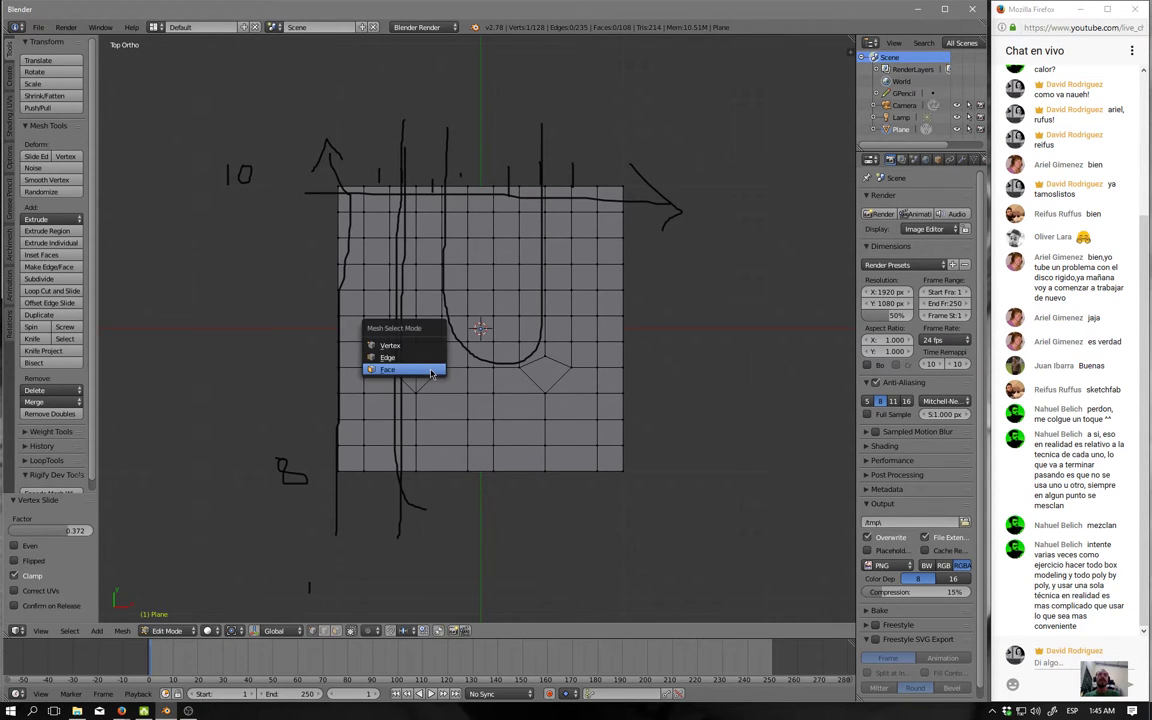
pyautogui.click(431, 371)
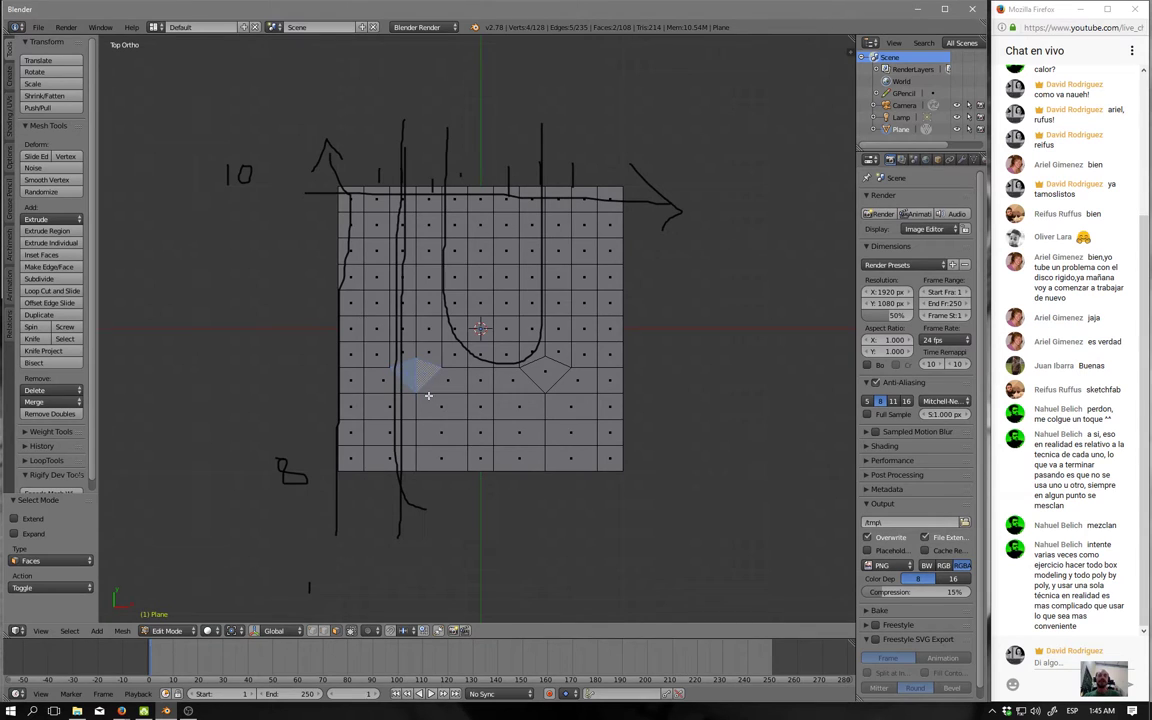
pyautogui.press('a')
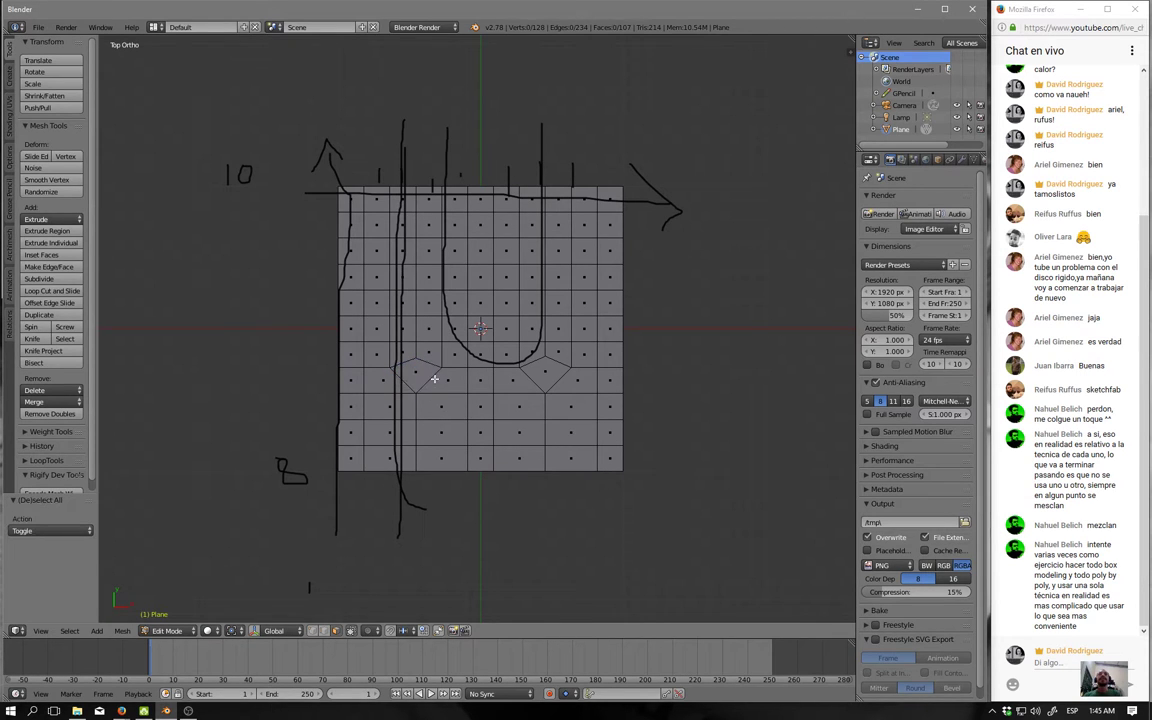
pyautogui.keyDown('alt'); pyautogui.click(427, 355); pyautogui.keyUp('alt')
pyautogui.keyDown('alt'); pyautogui.click(429, 368); pyautogui.keyUp('alt')
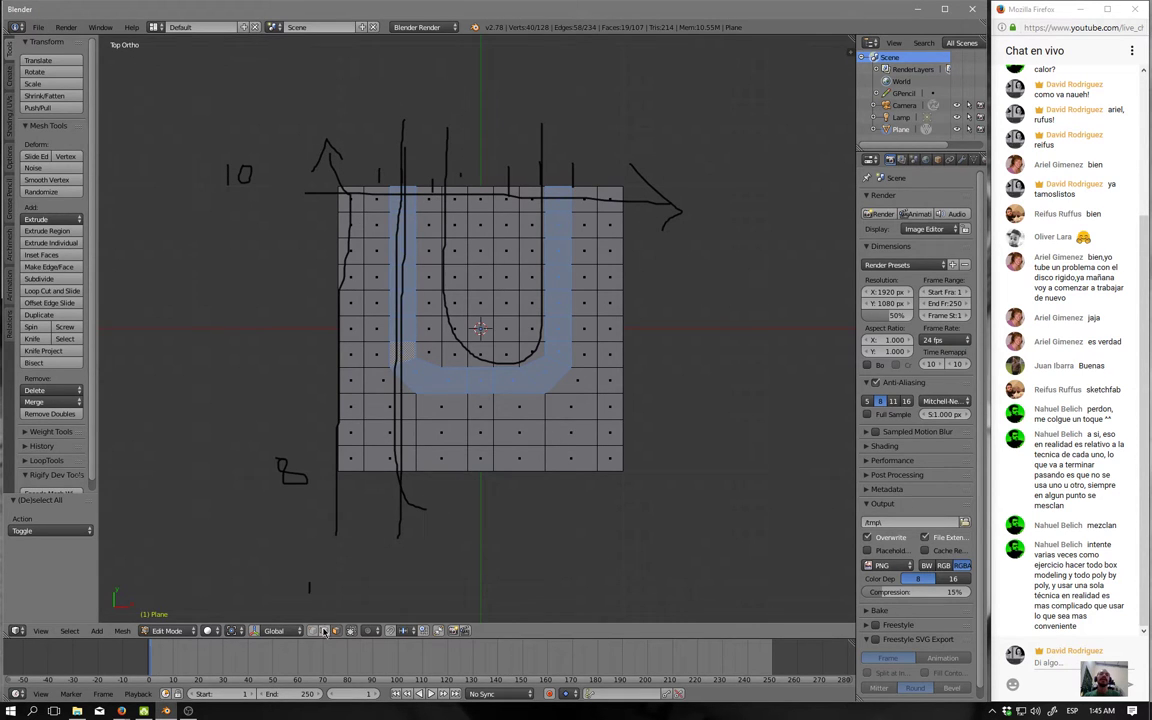
# Select the horizontal edge loops below the U and expand the LoopTools panel.
pyautogui.click(355, 415)
pyautogui.press('k')
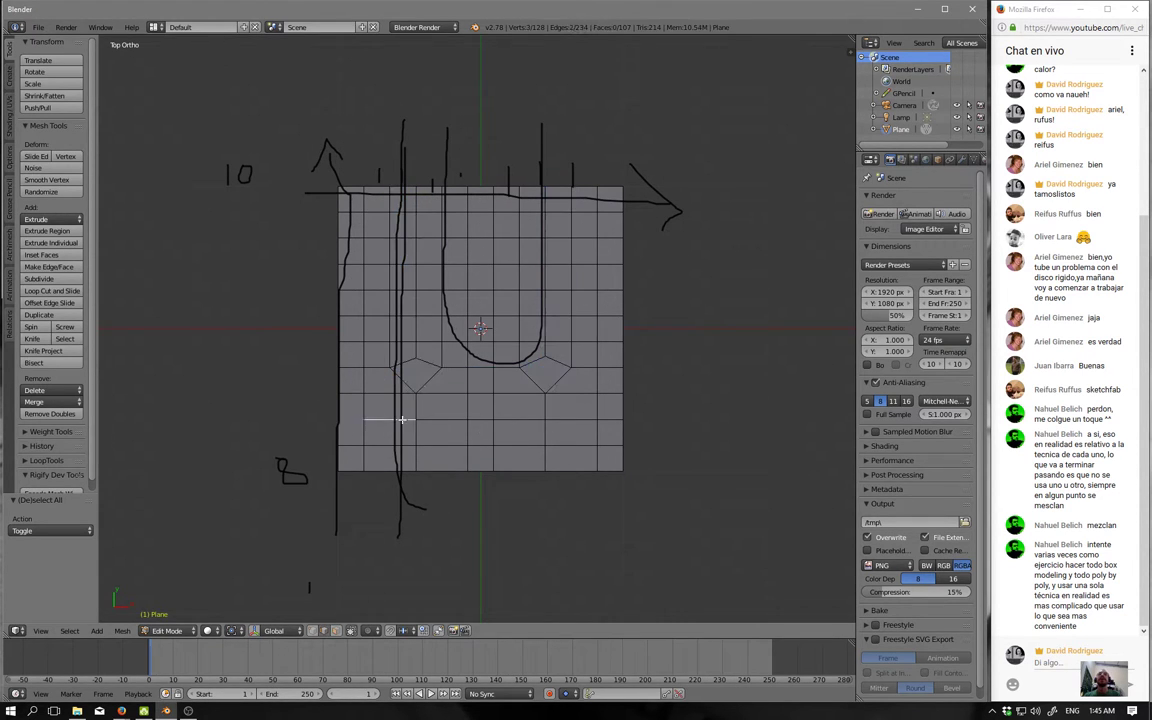
pyautogui.click(416, 418)
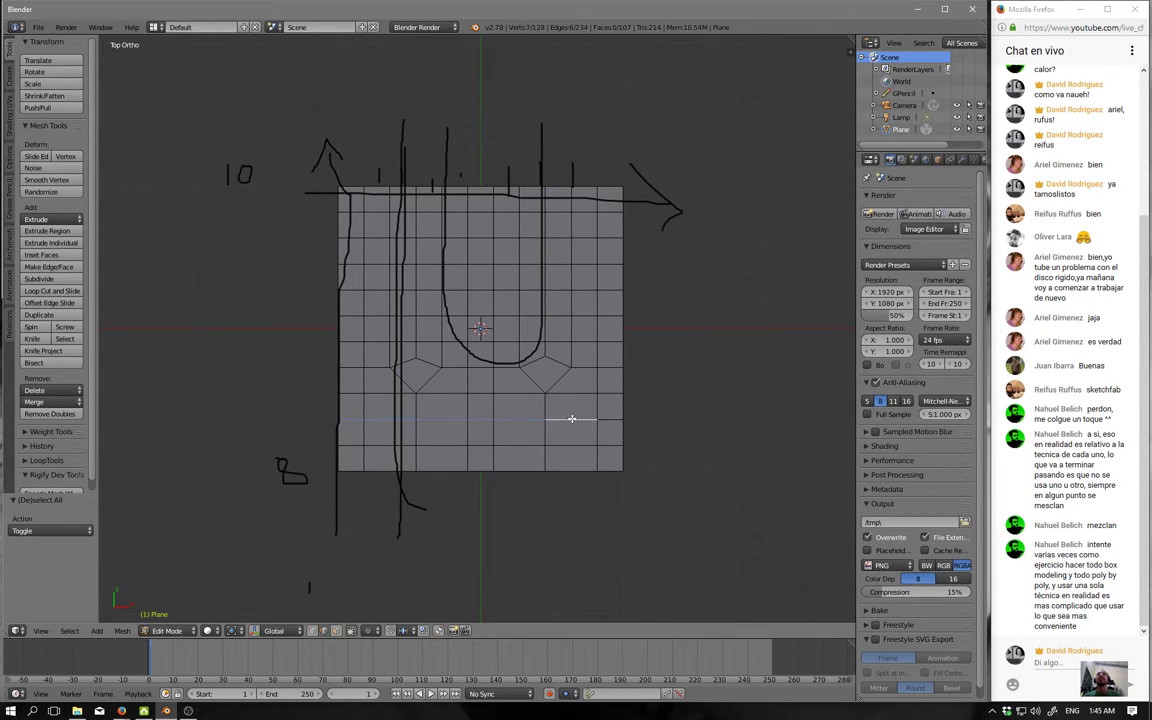
pyautogui.click(597, 420)
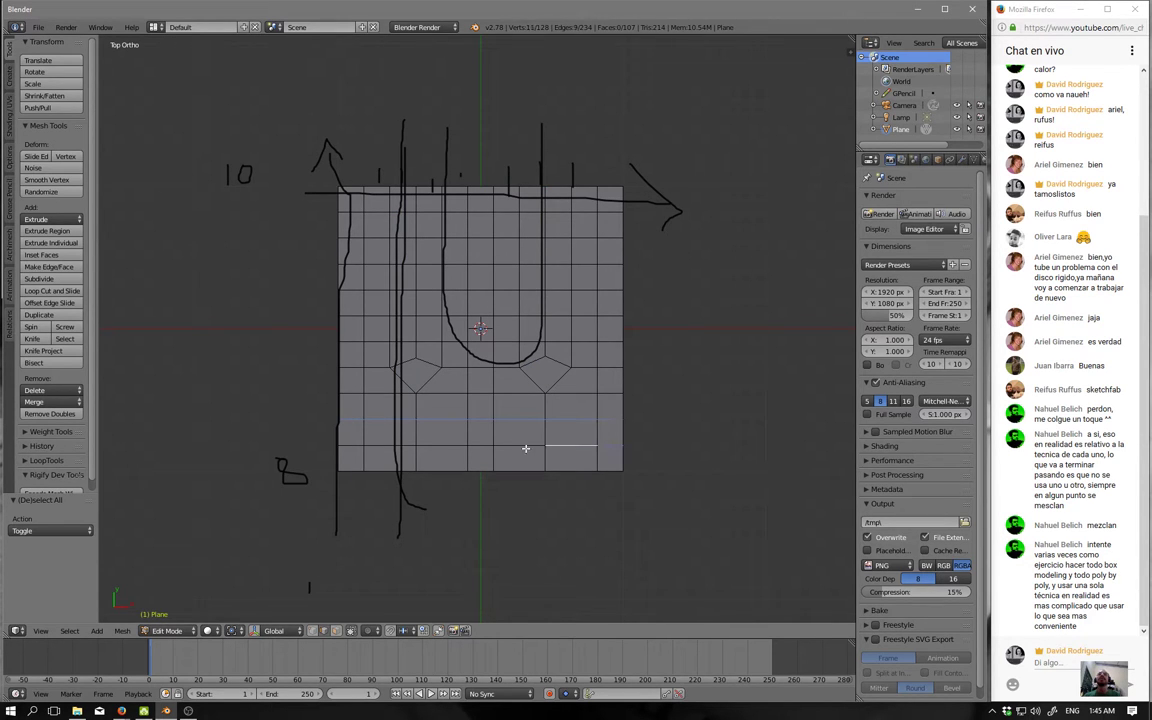
pyautogui.keyDown('alt'); pyautogui.keyDown('shift'); pyautogui.click(520, 469); pyautogui.keyUp('shift'); pyautogui.keyUp('alt')
pyautogui.scroll(-1, 22, 420)
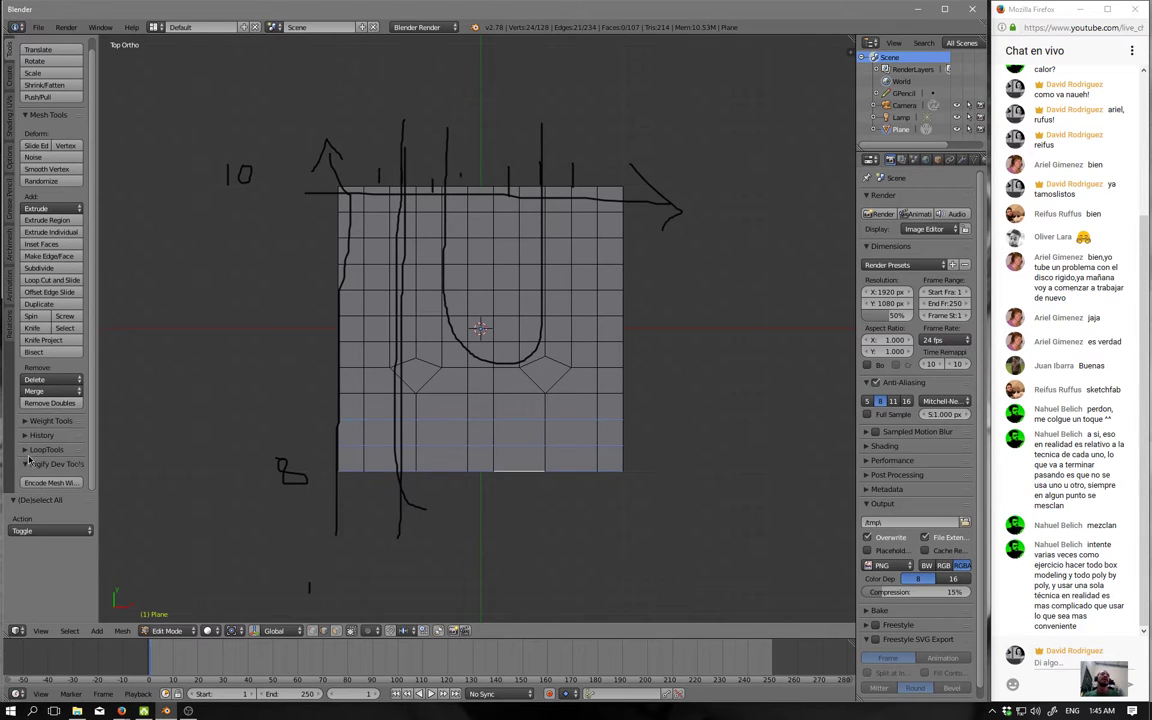
pyautogui.click(27, 450)
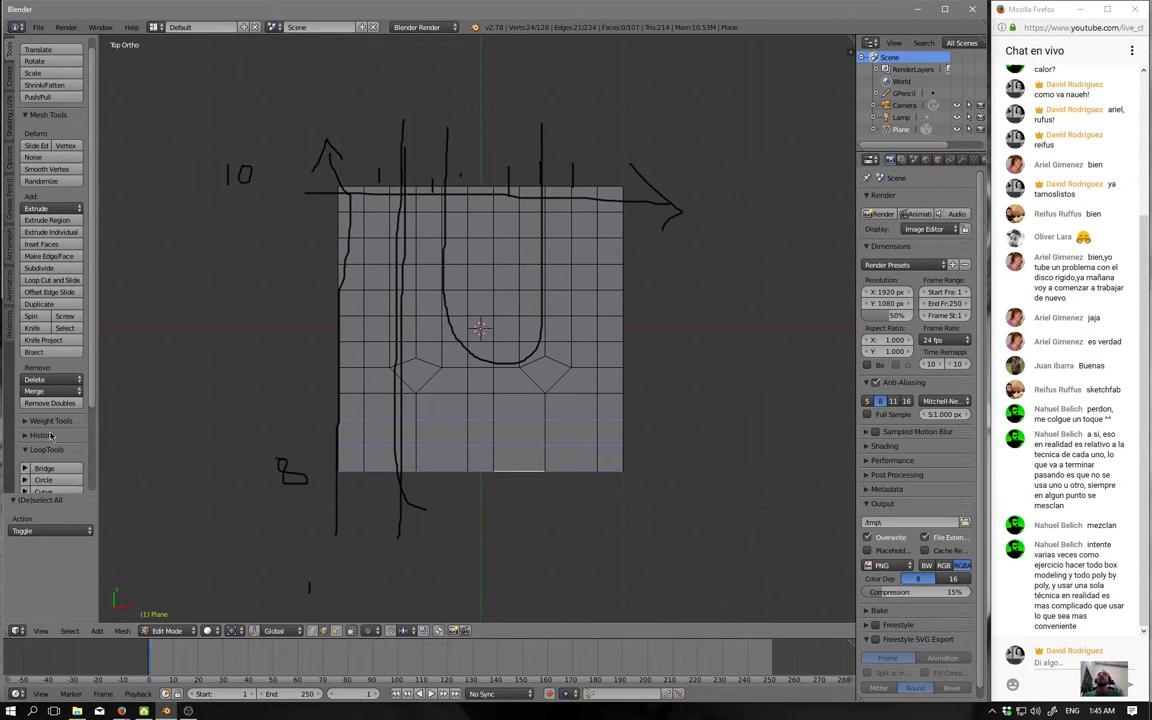
pyautogui.scroll(-4, 48, 436)
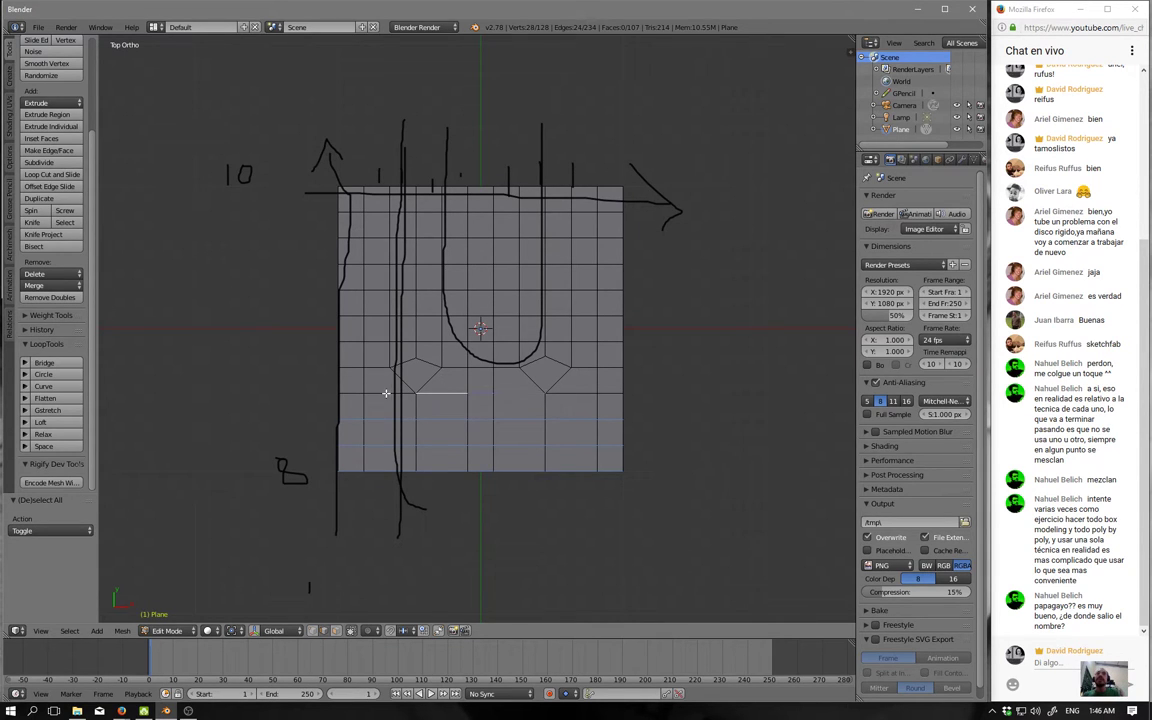
# Add the next horizontal edge loop under the U to the selection.
pyautogui.keyDown('alt'); pyautogui.keyDown('shift'); pyautogui.rightClick(559, 393); pyautogui.keyUp('shift'); pyautogui.keyUp('alt')
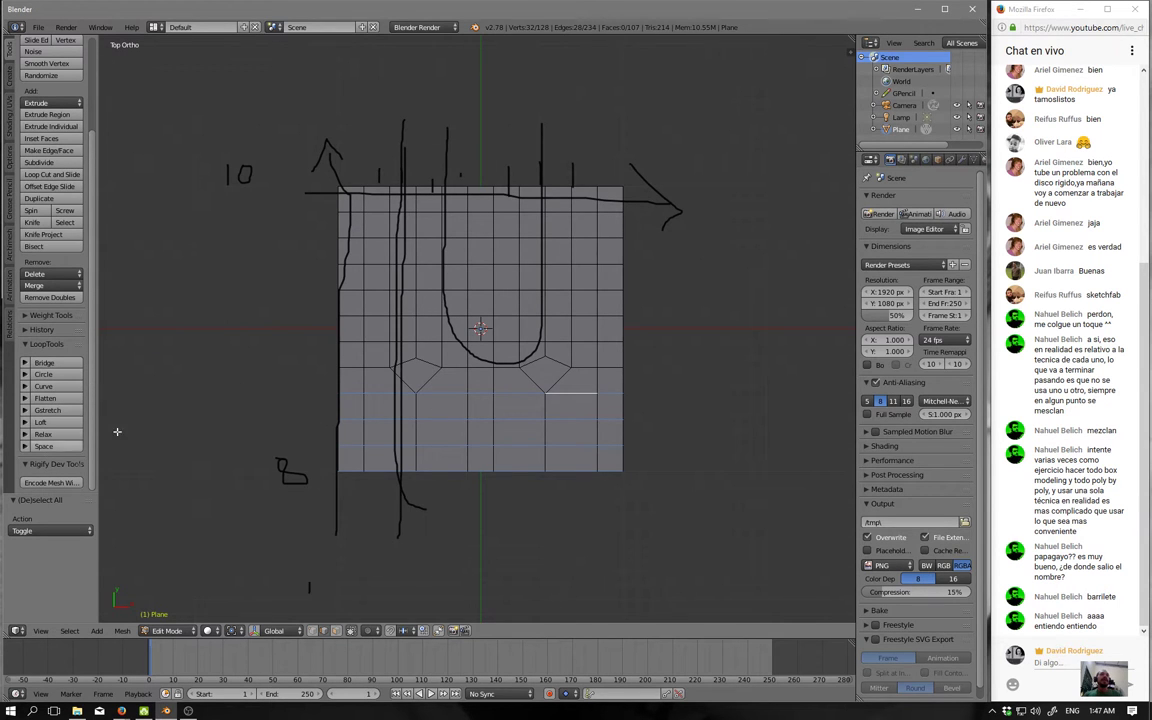
# Apply LoopTools Space to the selected edge loops, checking from a tilted view.
pyautogui.scroll(3, 600, 455)
pyautogui.moveTo(610, 458); pyautogui.dragTo(536, 545, button='middle')
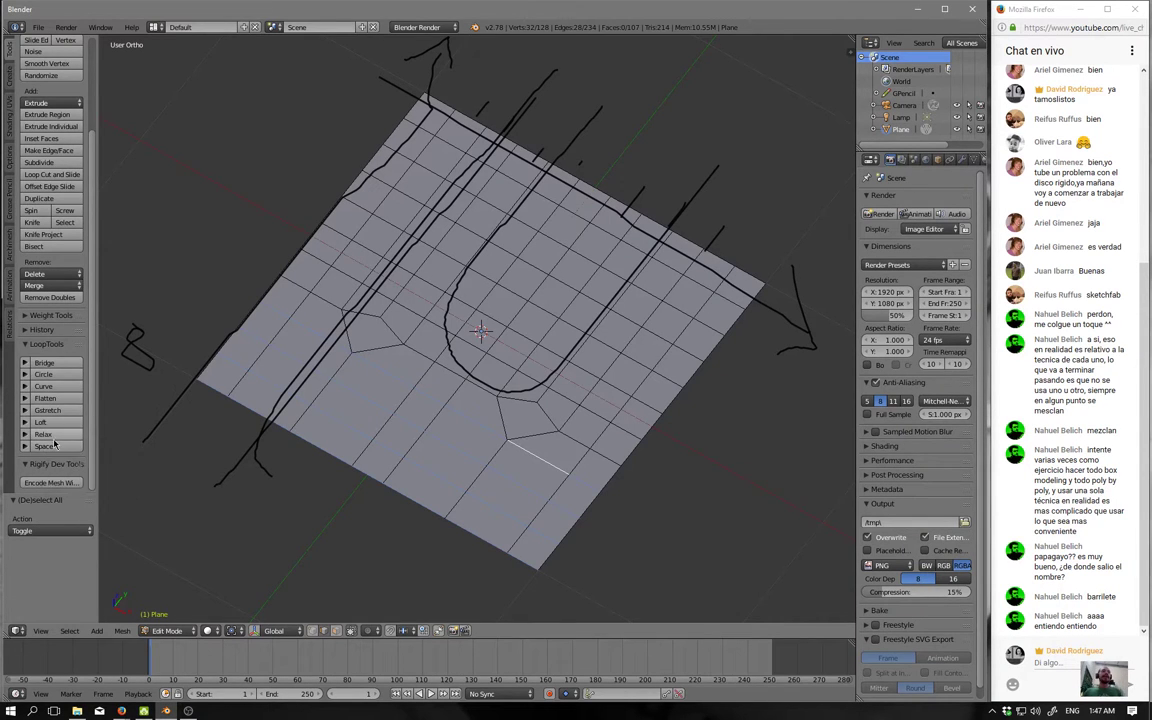
pyautogui.click(44, 446)
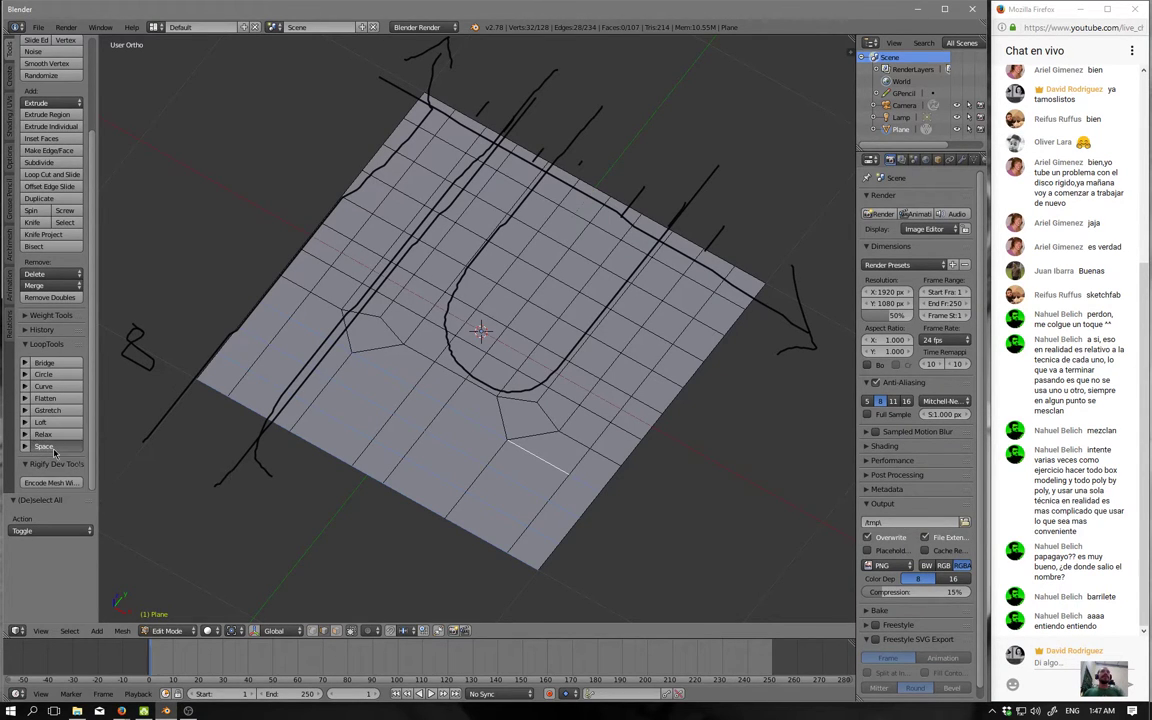
pyautogui.moveTo(304, 449); pyautogui.dragTo(303, 410, button='middle')
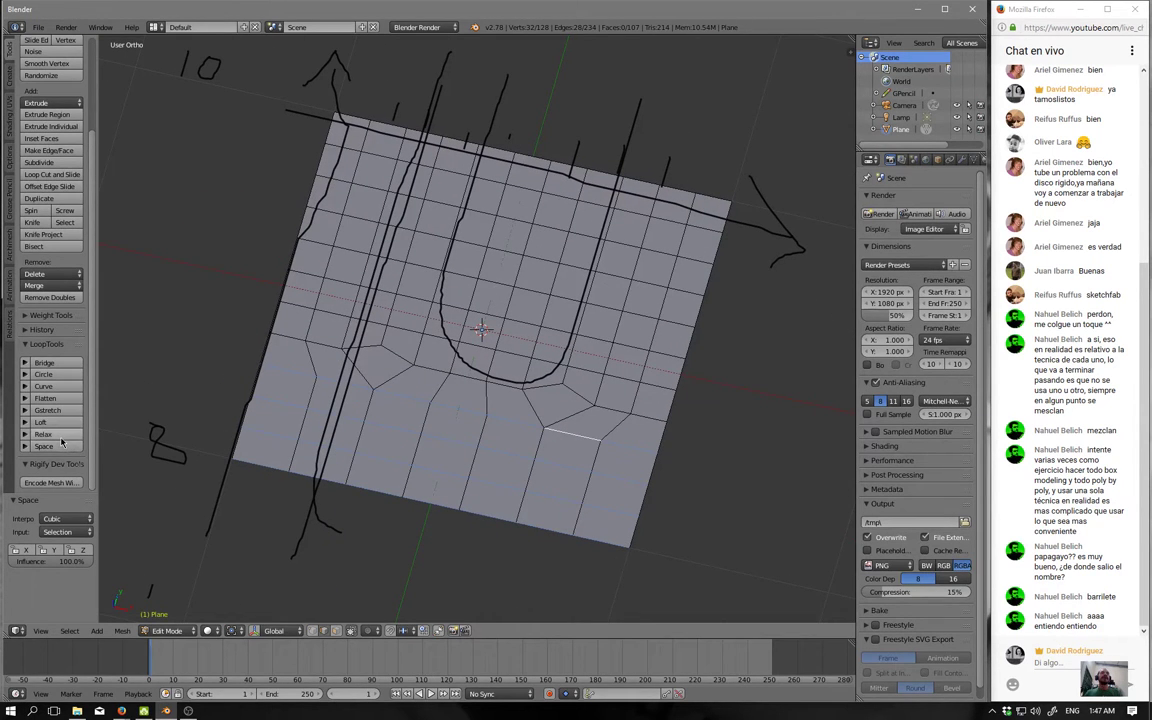
# Select edges along the U's bottom curve and relax them twice with LoopTools.
pyautogui.press('a')
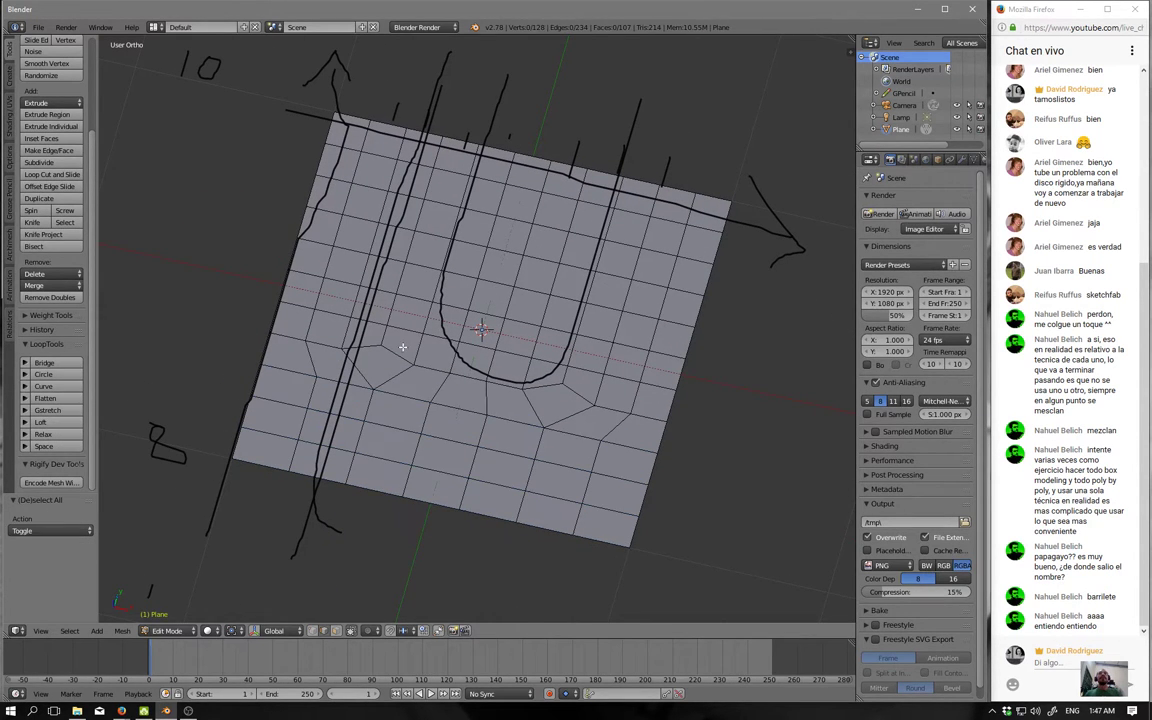
pyautogui.rightClick(445, 370)
pyautogui.keyDown('ctrl'); pyautogui.rightClick(540, 384); pyautogui.keyUp('ctrl')
pyautogui.click(44, 434)
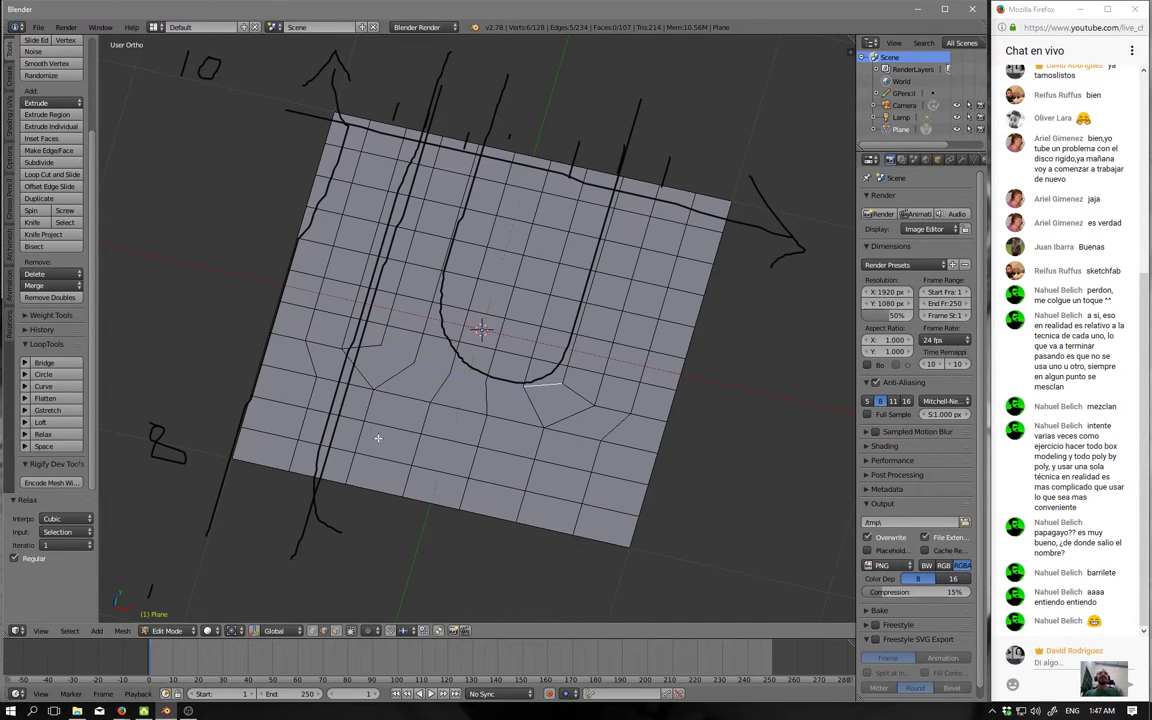
pyautogui.moveTo(341, 395)
pyautogui.mouseDown(button='middle')
pyautogui.moveTo(509, 451)
pyautogui.moveTo(438, 413)
pyautogui.mouseUp(button='middle')
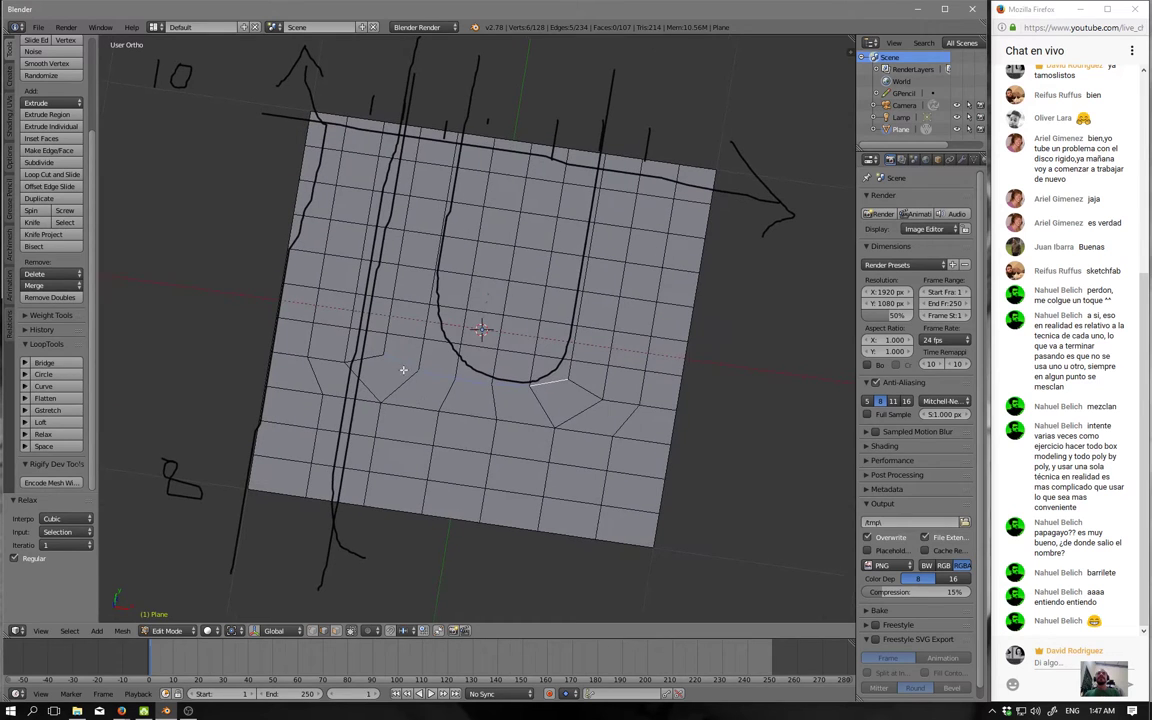
pyautogui.keyDown('shift'); pyautogui.rightClick(363, 333); pyautogui.keyUp('shift')
pyautogui.keyDown('shift'); pyautogui.rightClick(578, 362); pyautogui.keyUp('shift')
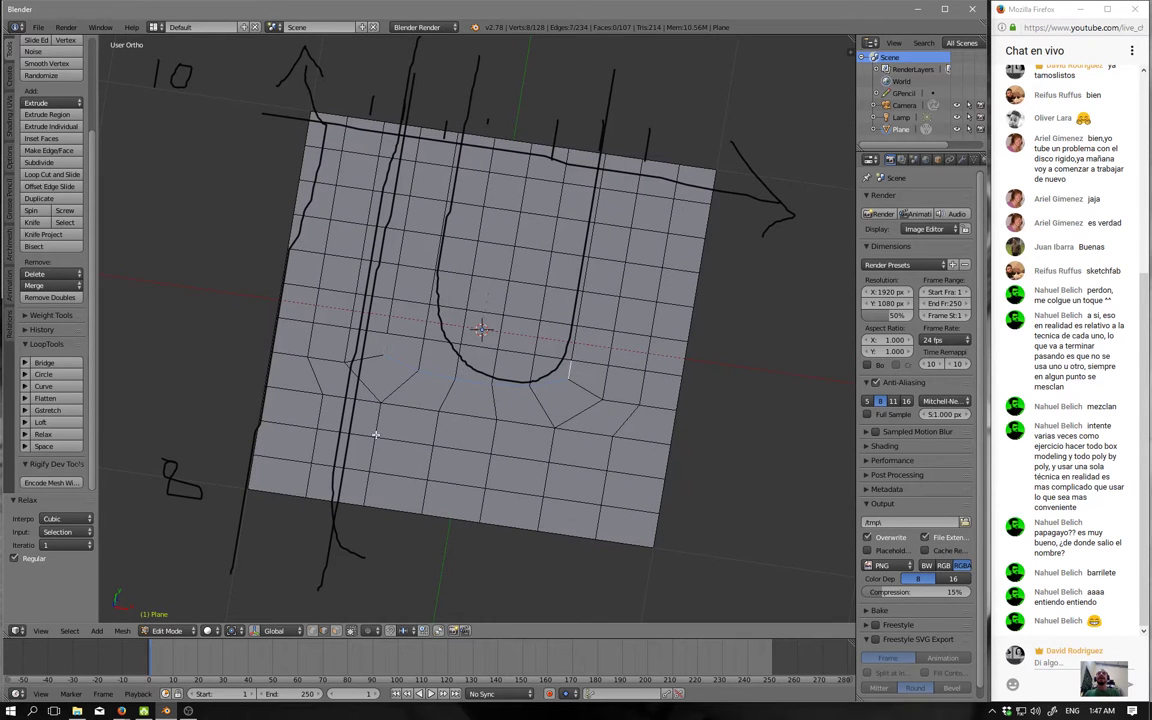
pyautogui.click(70, 434)
pyautogui.moveTo(402, 424)
pyautogui.mouseDown(button='middle')
pyautogui.moveTo(463, 496)
pyautogui.moveTo(589, 465)
pyautogui.mouseUp(button='middle')
# Relax the lower loop's edges, undo the change, and return to top view.
pyautogui.rightClick(536, 428)
pyautogui.keyDown('shift'); pyautogui.rightClick(585, 412); pyautogui.keyUp('shift')
pyautogui.keyDown('shift'); pyautogui.rightClick(607, 380); pyautogui.keyUp('shift')
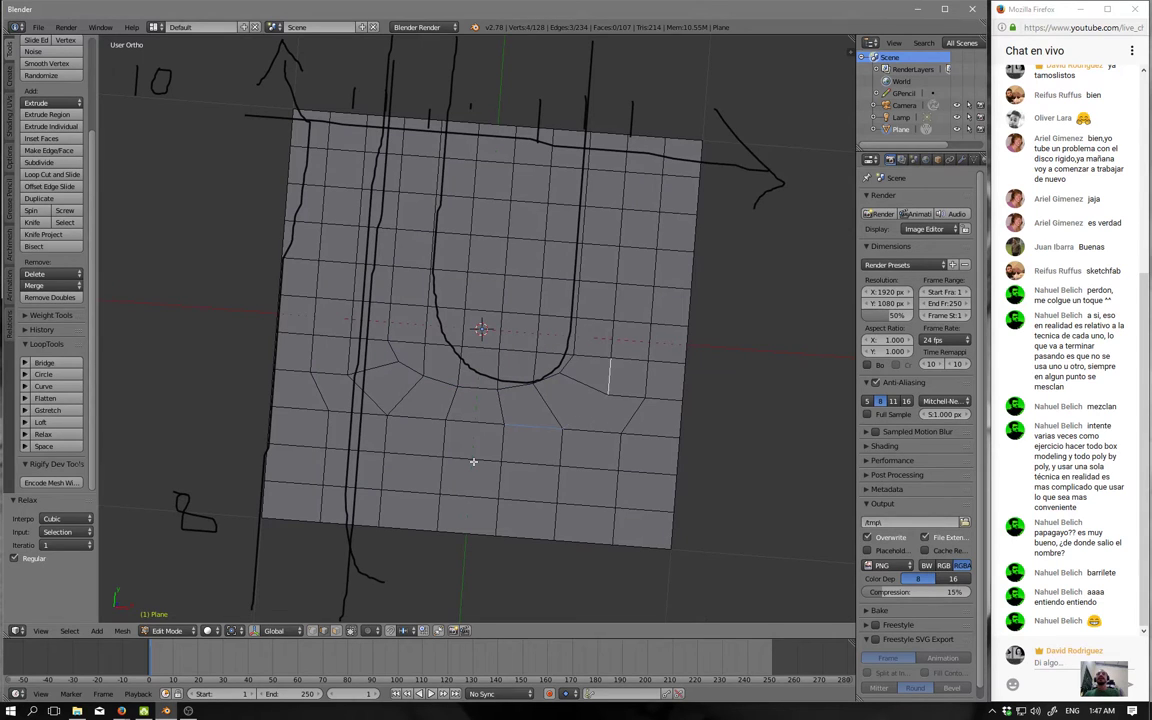
pyautogui.keyDown('shift'); pyautogui.rightClick(330, 372); pyautogui.keyUp('shift')
pyautogui.keyDown('shift'); pyautogui.rightClick(318, 388); pyautogui.keyUp('shift')
pyautogui.keyDown('shift'); pyautogui.rightClick(316, 355); pyautogui.keyUp('shift')
pyautogui.keyDown('shift'); pyautogui.rightClick(404, 415); pyautogui.keyUp('shift')
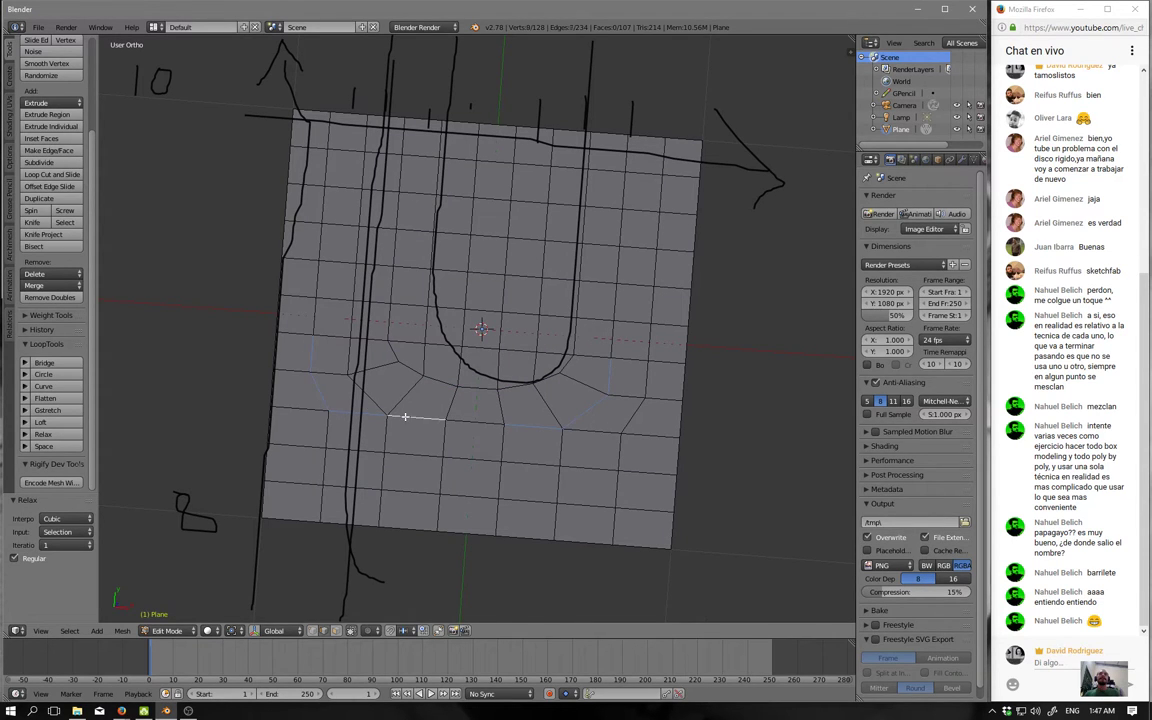
pyautogui.keyDown('shift'); pyautogui.rightClick(470, 421); pyautogui.keyUp('shift')
pyautogui.click(45, 389)
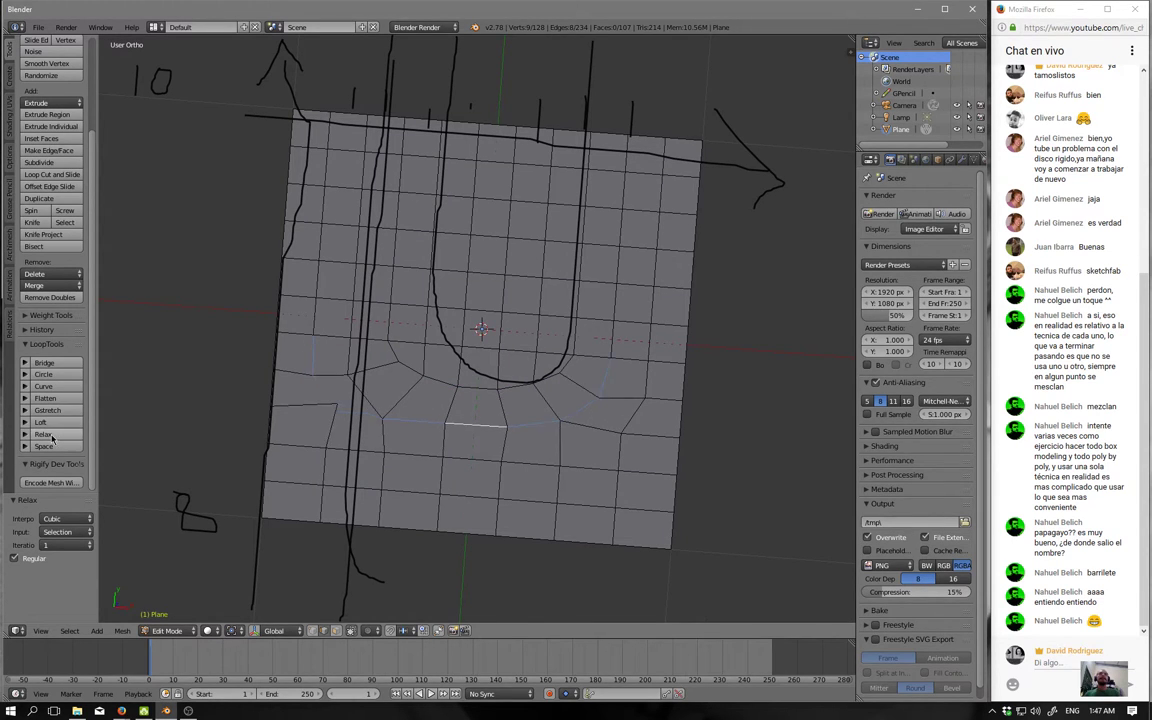
pyautogui.hotkey('ctrl', 'z')
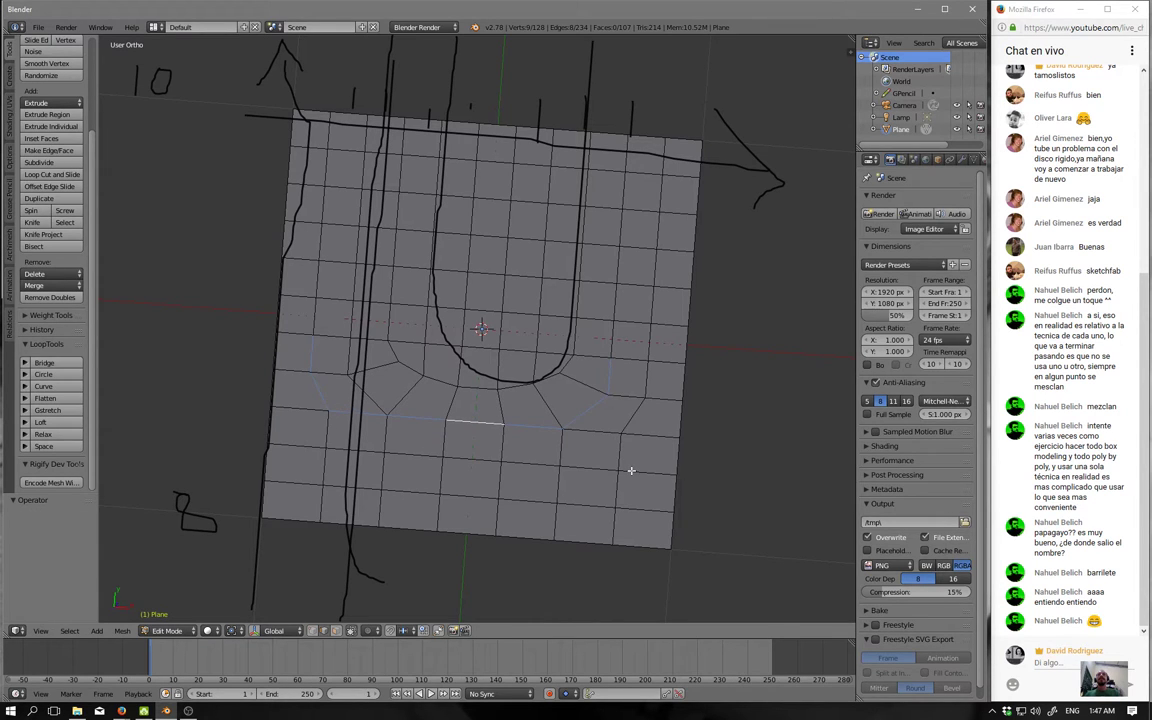
pyautogui.press('KP_7')
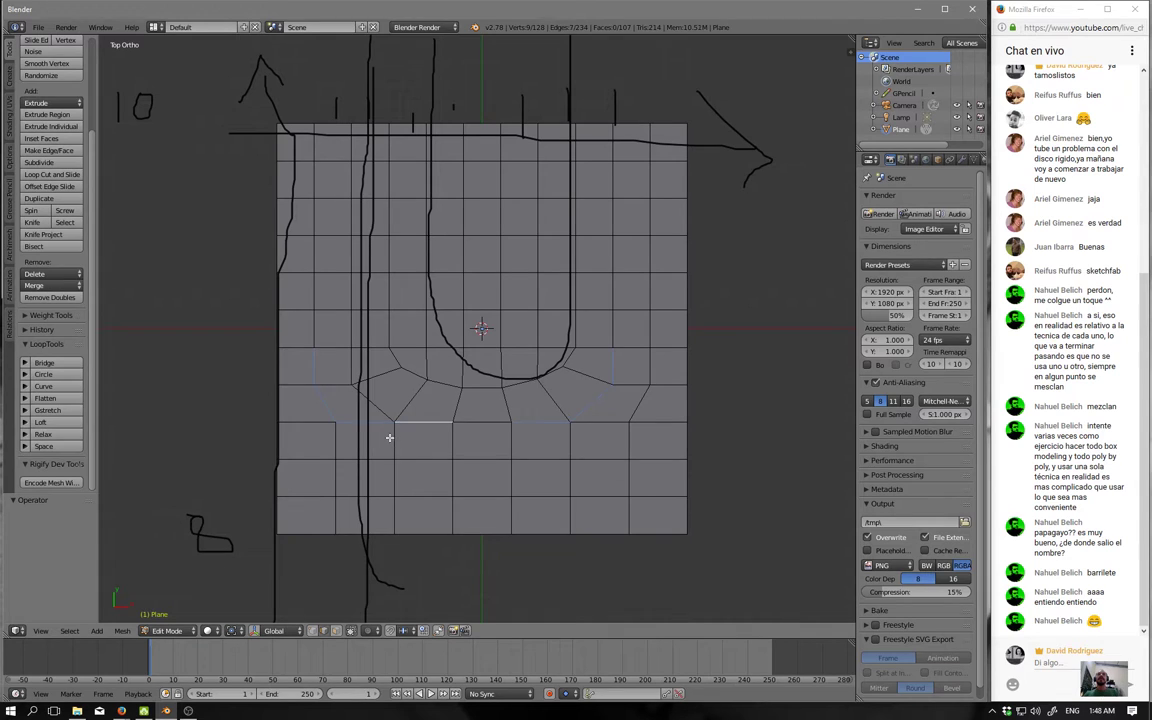
# Relax the scattered edges at the base of the U loop with LoopTools.
pyautogui.click(358, 380)
pyautogui.rightClick(586, 407)
pyautogui.rightClick(612, 366)
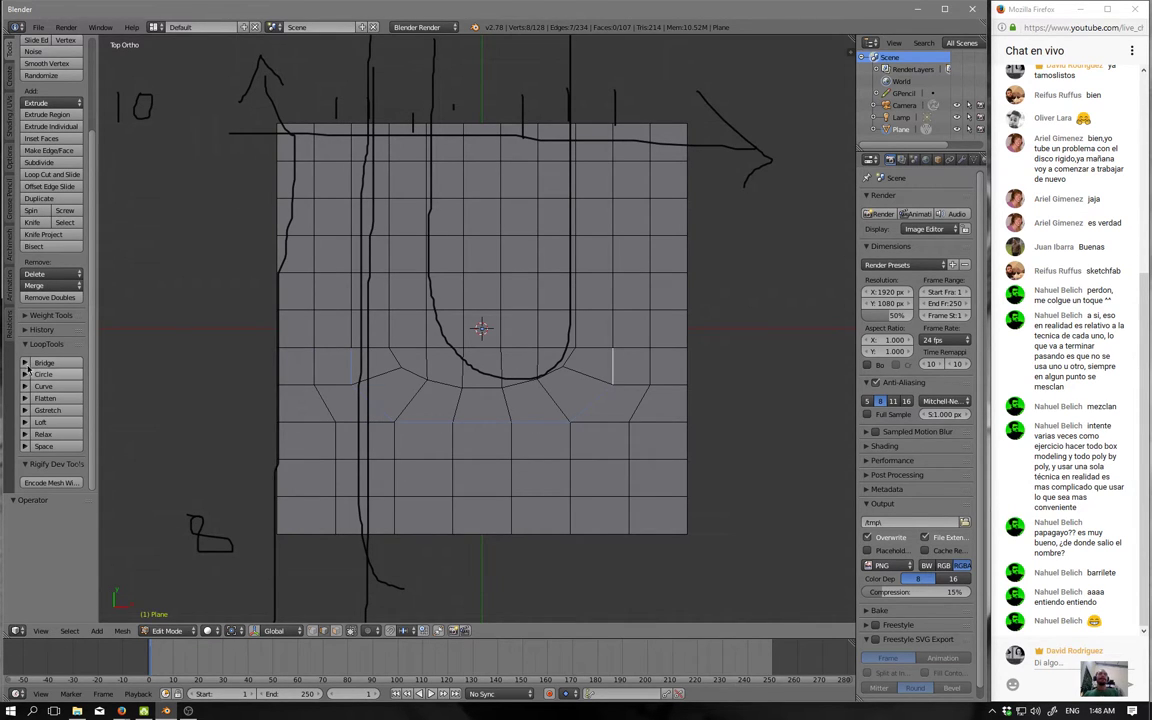
pyautogui.click(45, 434)
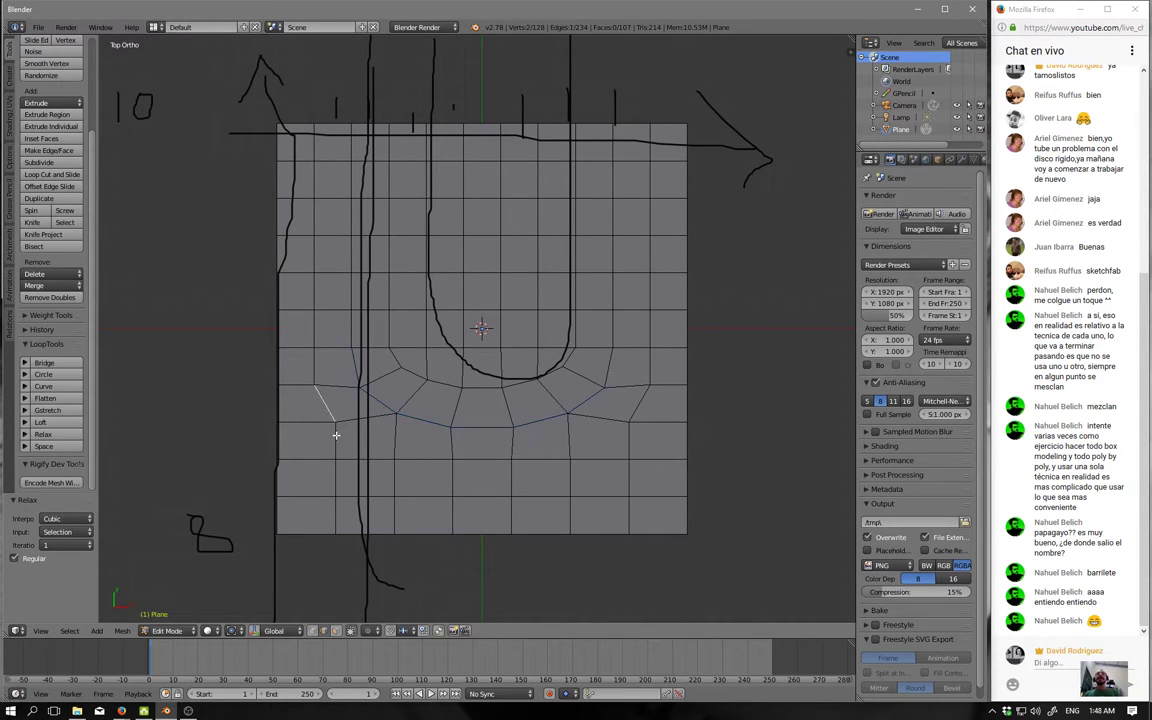
# Select more diagonal and side edges around the U, checking them from a tilted view.
pyautogui.rightClick(639, 403)
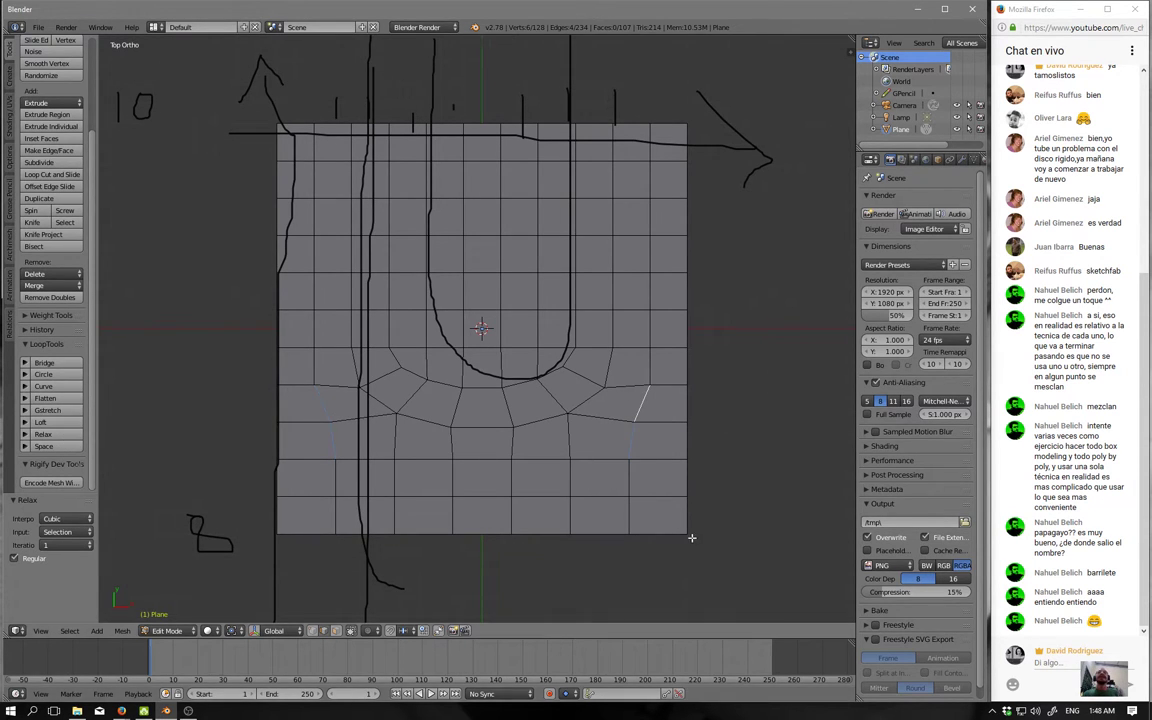
pyautogui.moveTo(761, 535)
pyautogui.mouseDown(button='middle')
pyautogui.moveTo(676, 476)
pyautogui.moveTo(689, 465)
pyautogui.moveTo(681, 442)
pyautogui.moveTo(673, 470)
pyautogui.mouseUp(button='middle')
pyautogui.keyDown('shift'); pyautogui.rightClick(563, 345); pyautogui.keyUp('shift')
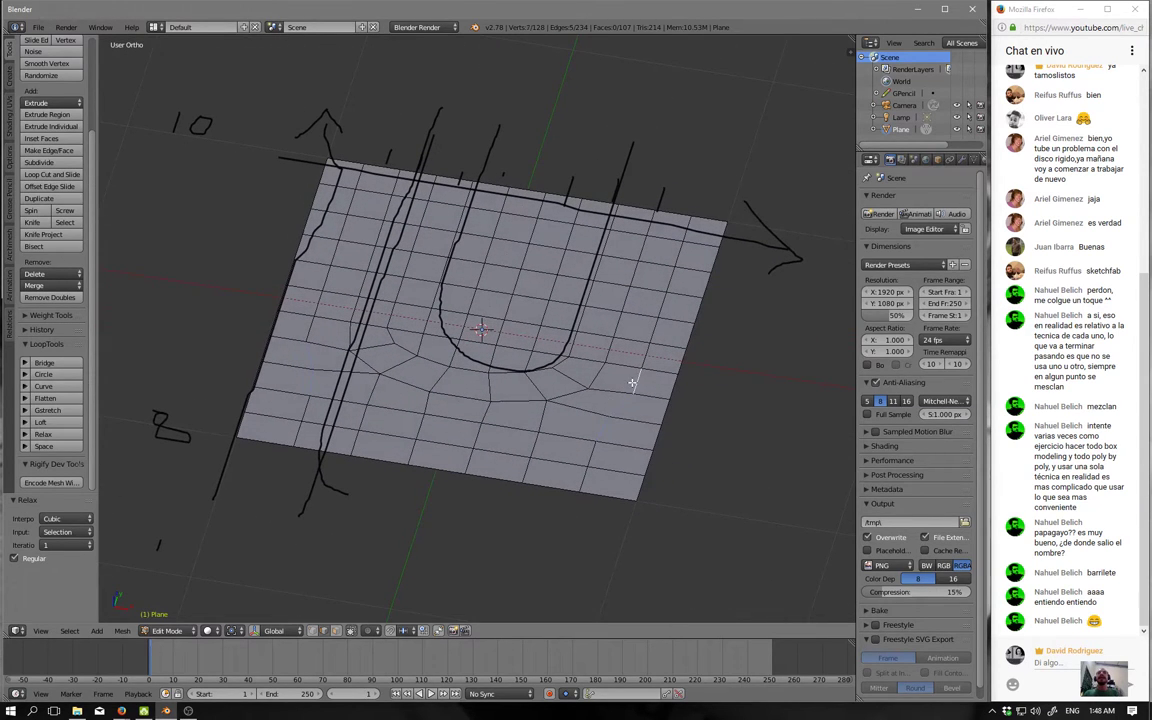
pyautogui.keyDown('shift'); pyautogui.rightClick(311, 326); pyautogui.keyUp('shift')
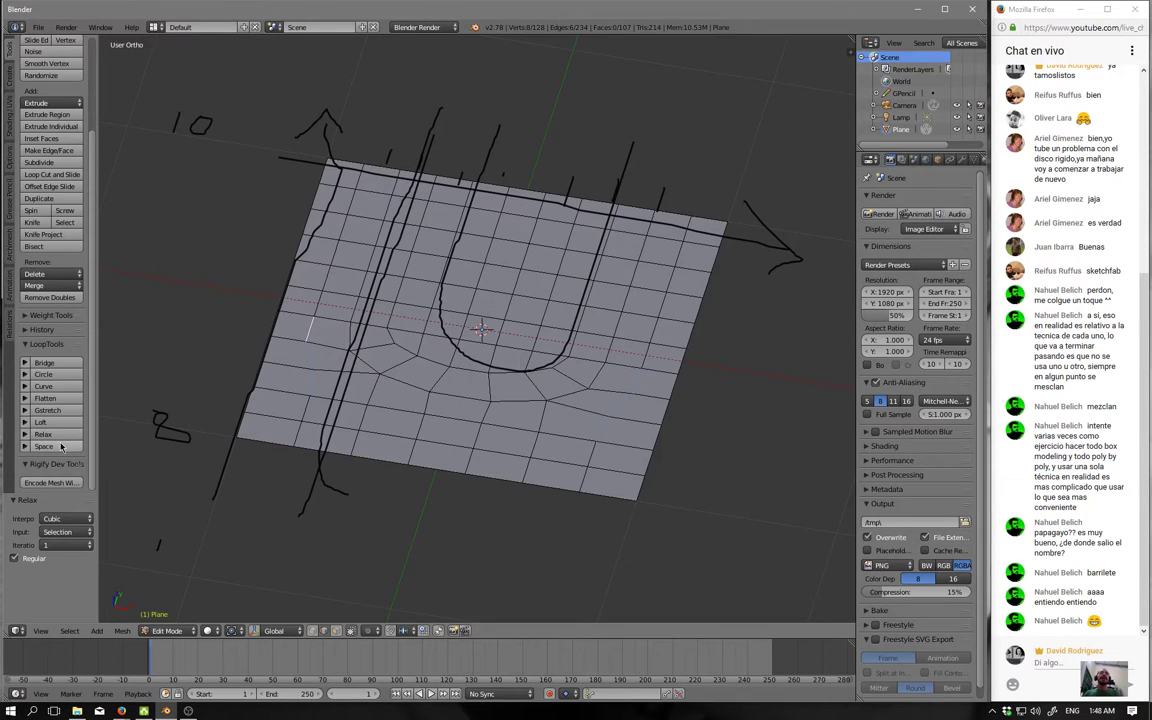
pyautogui.moveTo(340, 397); pyautogui.dragTo(410, 404, button='middle')
# Clear the selection, return to top view, and switch to face select mode.
pyautogui.press('a')
pyautogui.moveTo(465, 445); pyautogui.dragTo(445, 481, button='middle')
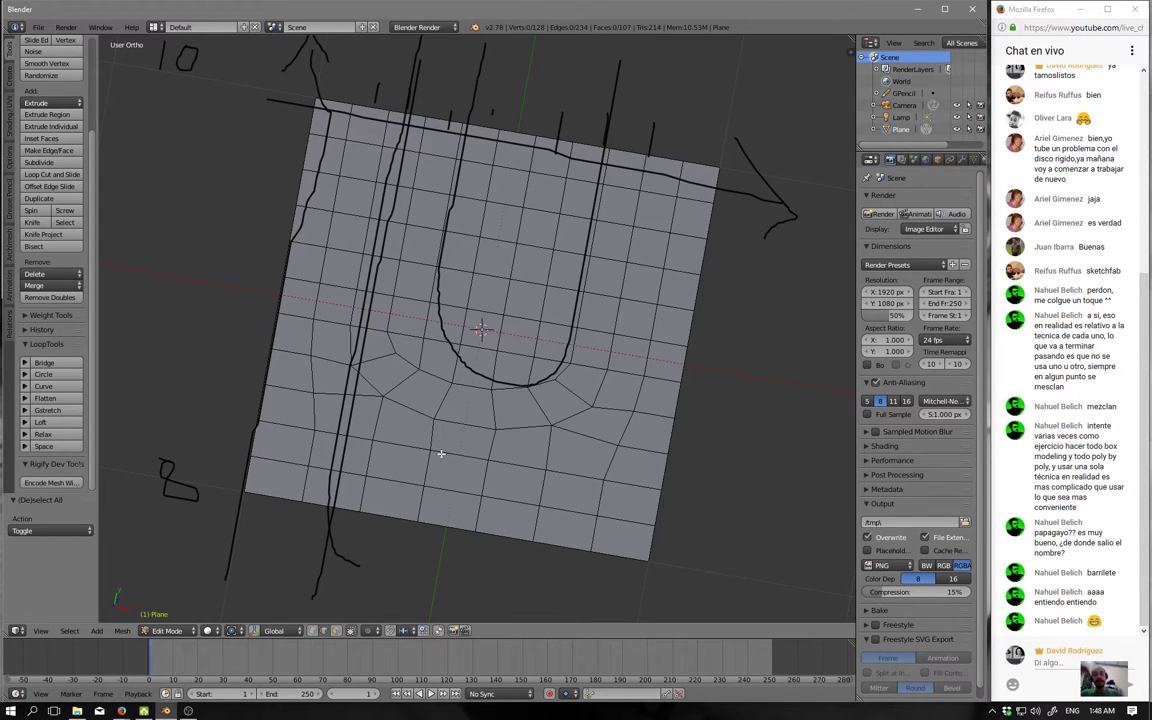
pyautogui.moveTo(441, 454); pyautogui.dragTo(441, 454, button='middle')
pyautogui.press('KP_7')
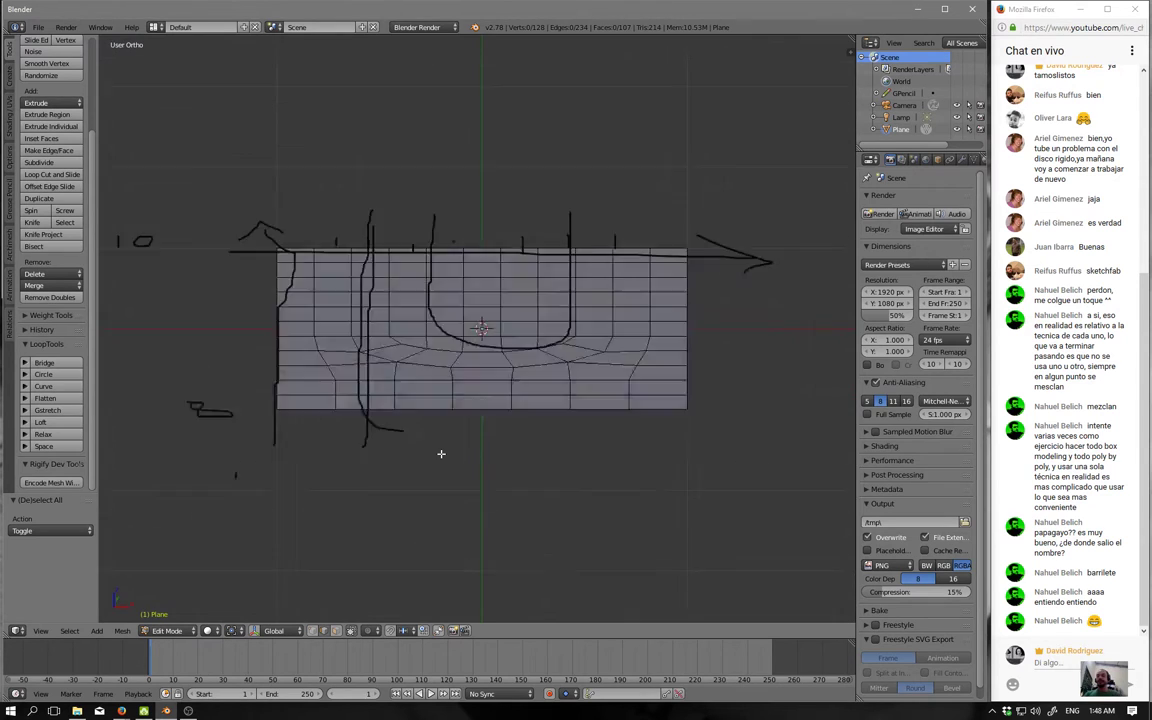
pyautogui.scroll(-2, 416, 402)
pyautogui.click(336, 630)
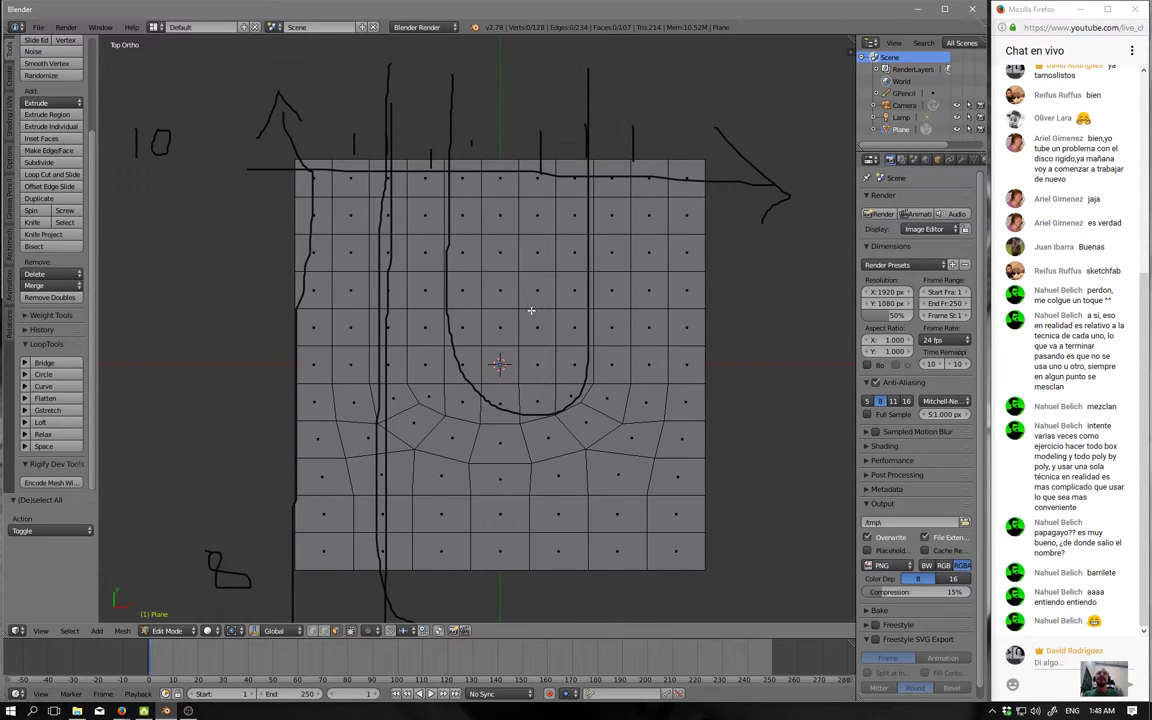
# Paint-select the faces inside the U, try an extrude-and-shrink, then undo it.
pyautogui.press('c')
pyautogui.moveTo(514, 268)
pyautogui.mouseDown()
pyautogui.moveTo(491, 276)
pyautogui.moveTo(507, 312)
pyautogui.mouseUp()
pyautogui.press('Escape')
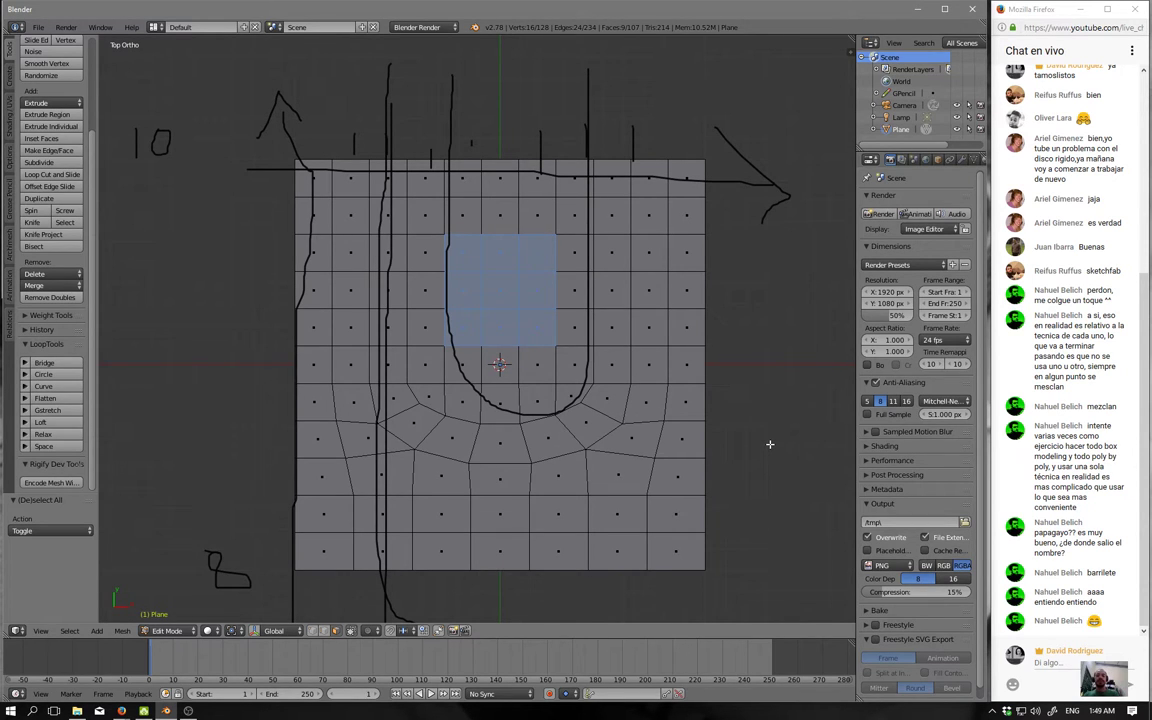
pyautogui.press('e')
pyautogui.press('Escape')
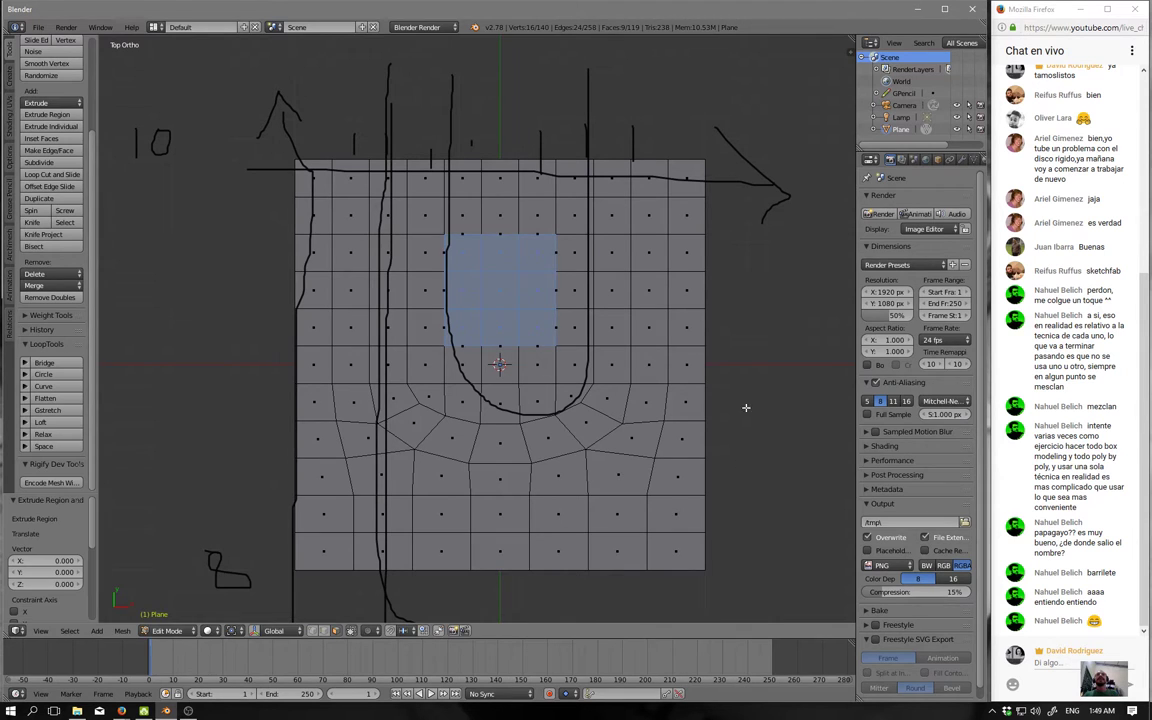
pyautogui.press('s')
pyautogui.click(648, 368)
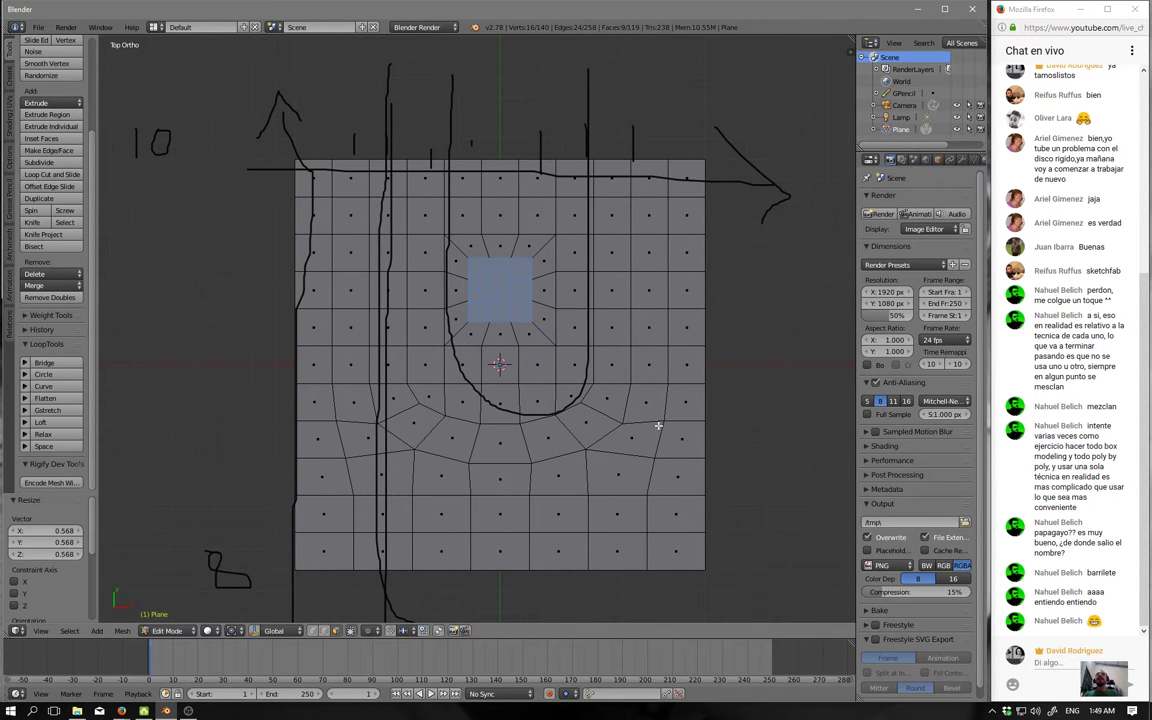
pyautogui.moveTo(432, 336)
pyautogui.mouseDown(button='middle')
pyautogui.moveTo(538, 285)
pyautogui.moveTo(465, 259)
pyautogui.mouseUp(button='middle')
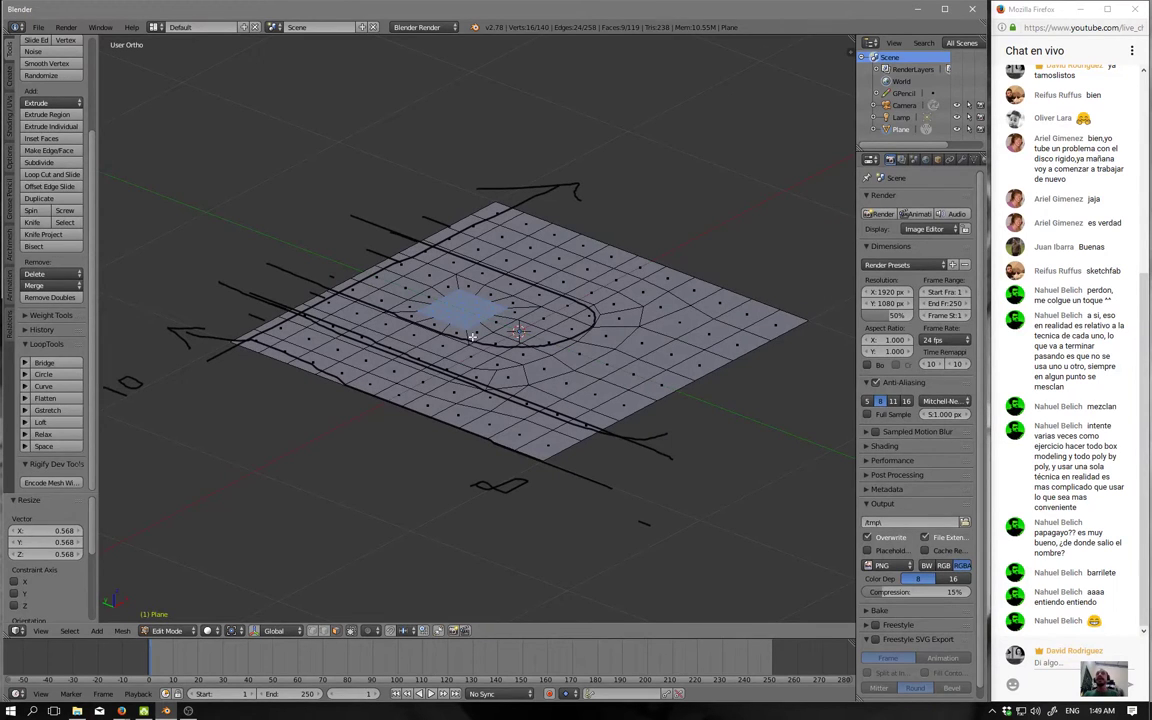
pyautogui.hotkey('ctrl', 'z')
pyautogui.hotkey('ctrl', 'z')
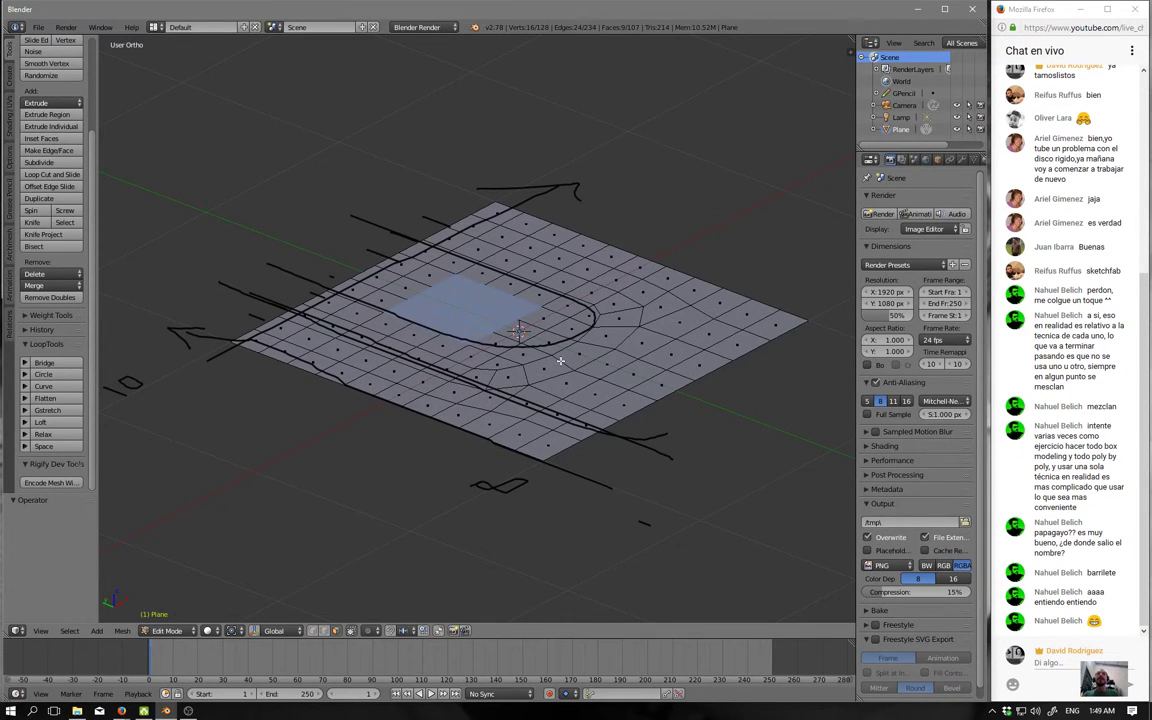
# From the top view, inset the selected faces to a thickness of 0.0988.
pyautogui.moveTo(560, 360); pyautogui.dragTo(522, 400, button='middle')
pyautogui.press('KP_1')
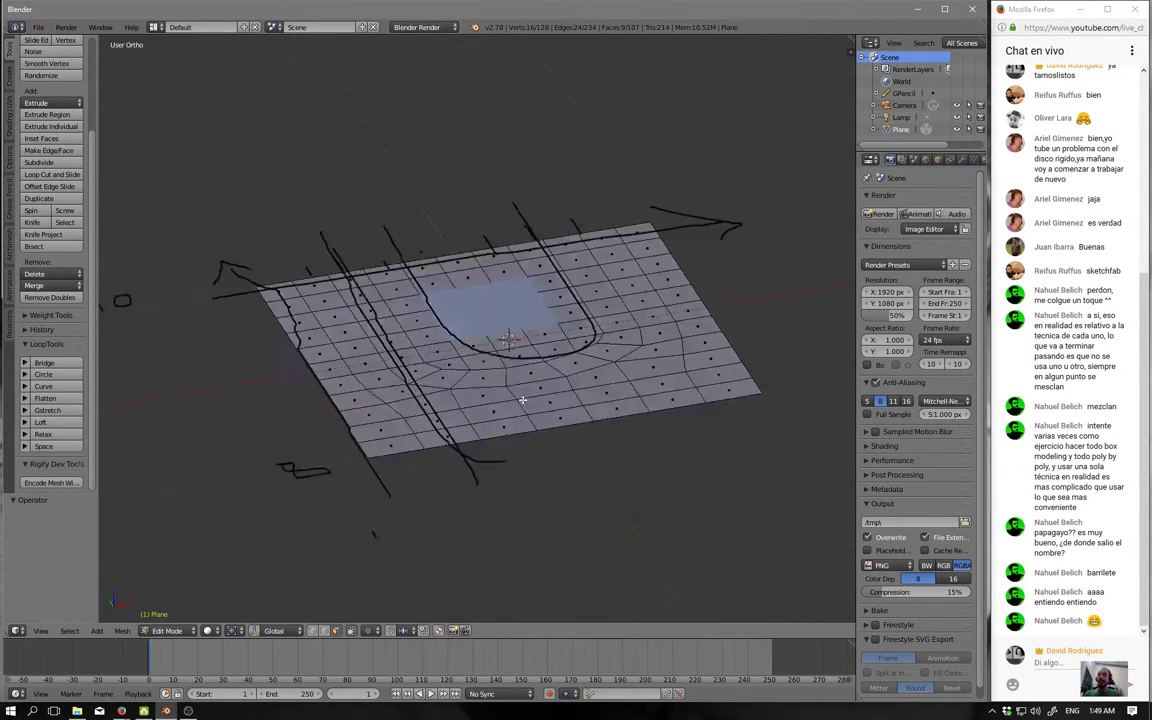
pyautogui.press('KP_7')
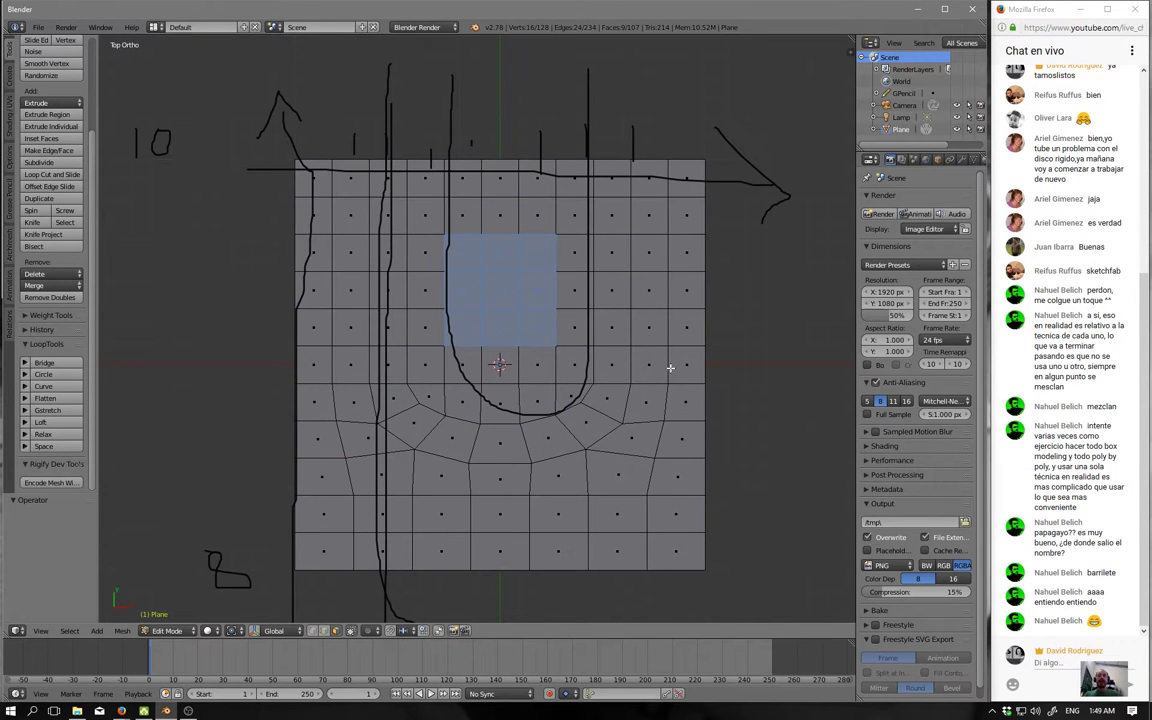
pyautogui.press('i')
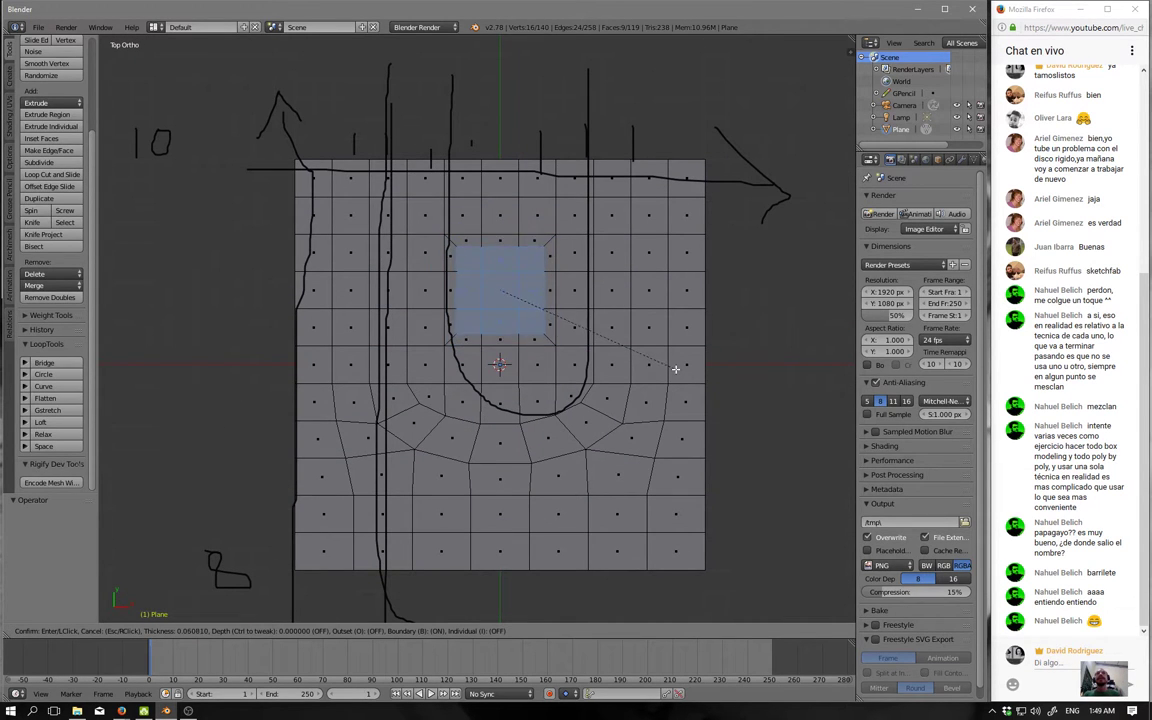
pyautogui.click(668, 366)
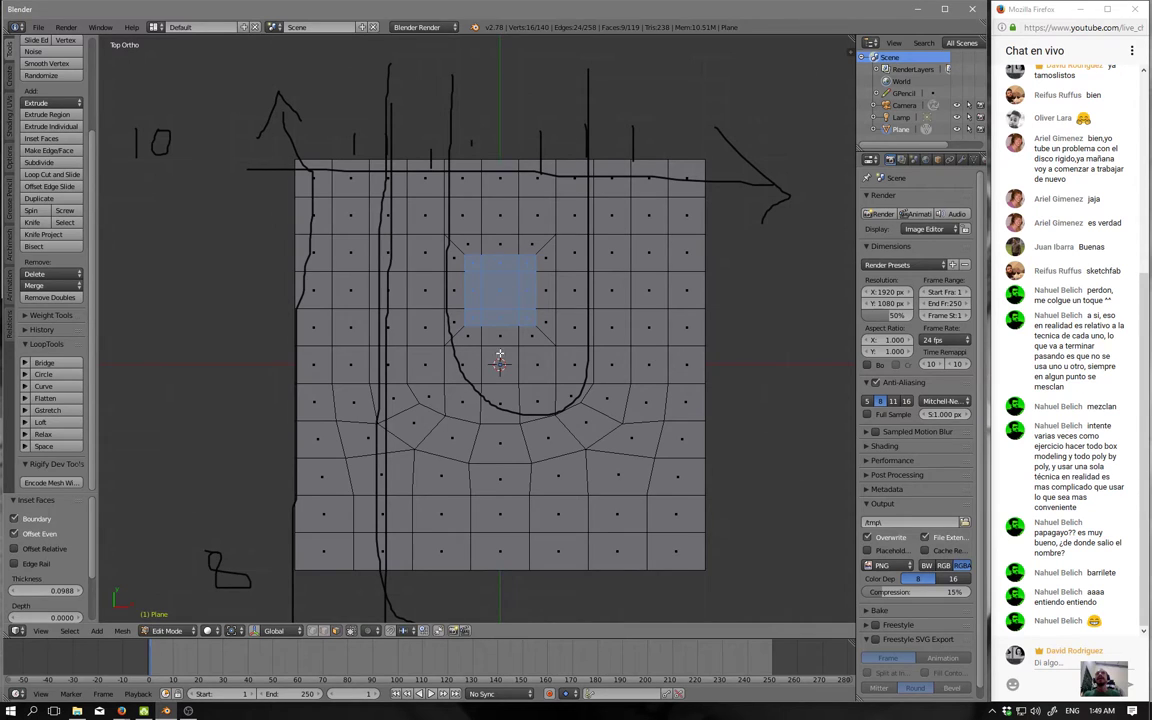
# Select the inset ring, grow it by one ring, and apply Smooth Vertex.
pyautogui.press('a')
pyautogui.keyDown('alt'); pyautogui.rightClick(538, 334); pyautogui.keyUp('alt')
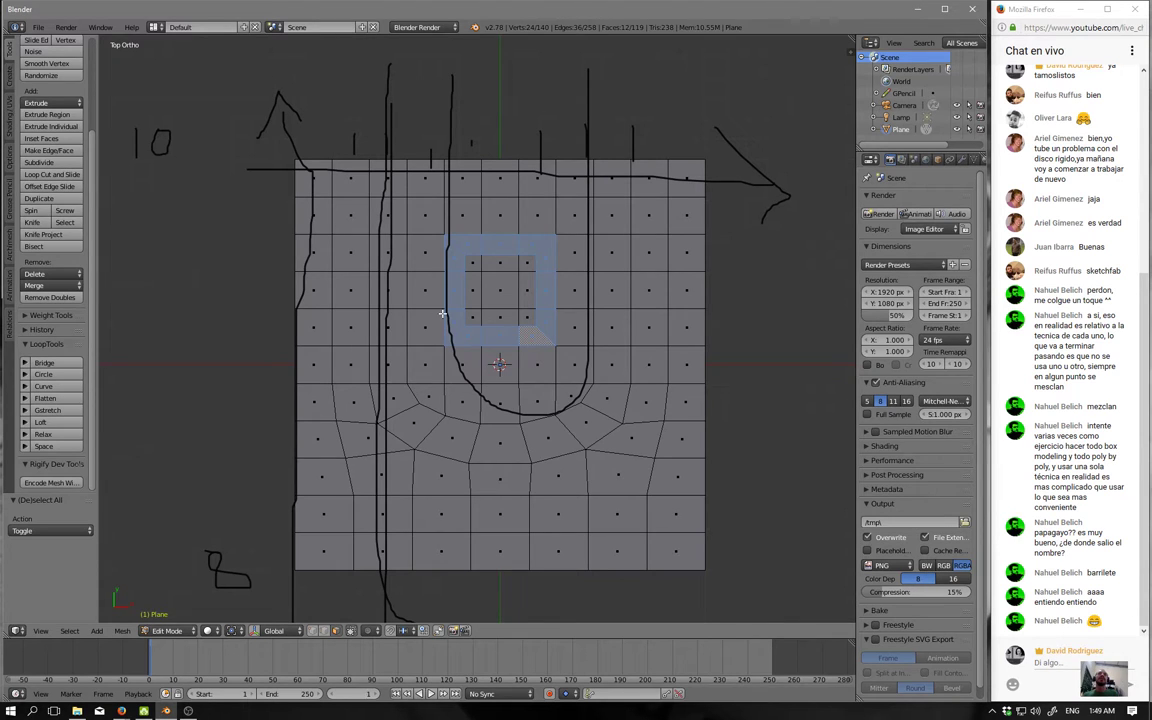
pyautogui.press('ctrl+KP_Add')
pyautogui.scroll(3, 49, 69)
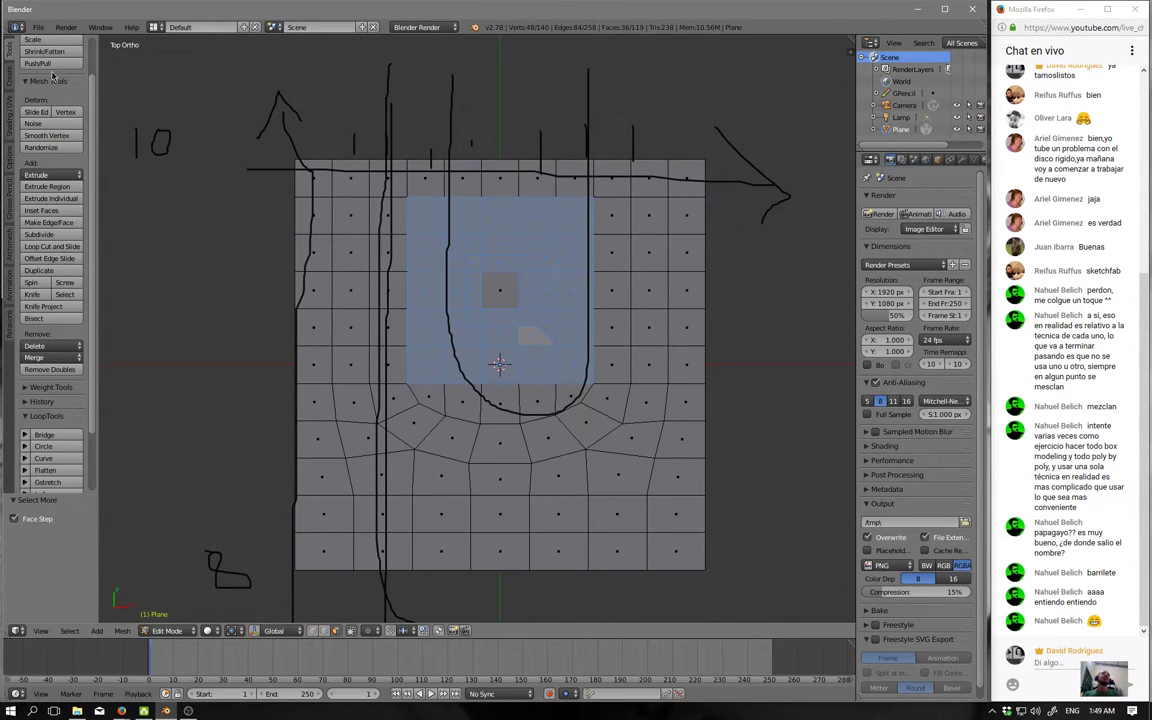
pyautogui.scroll(3, 57, 95)
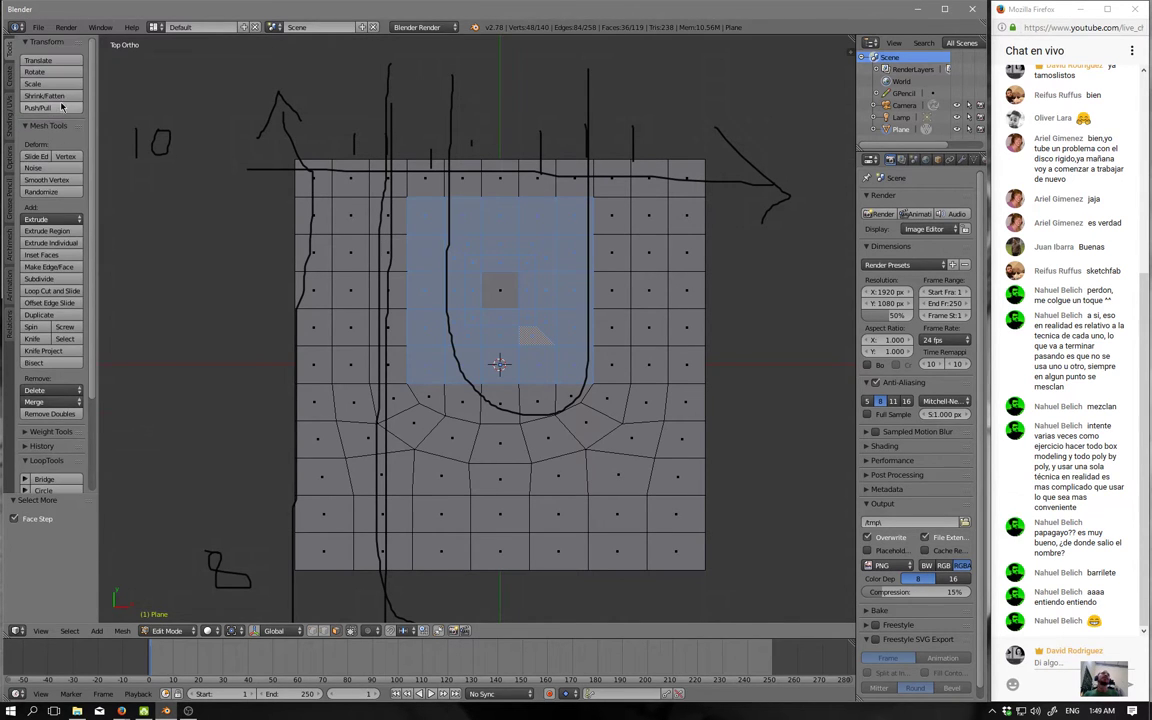
pyautogui.click(64, 180)
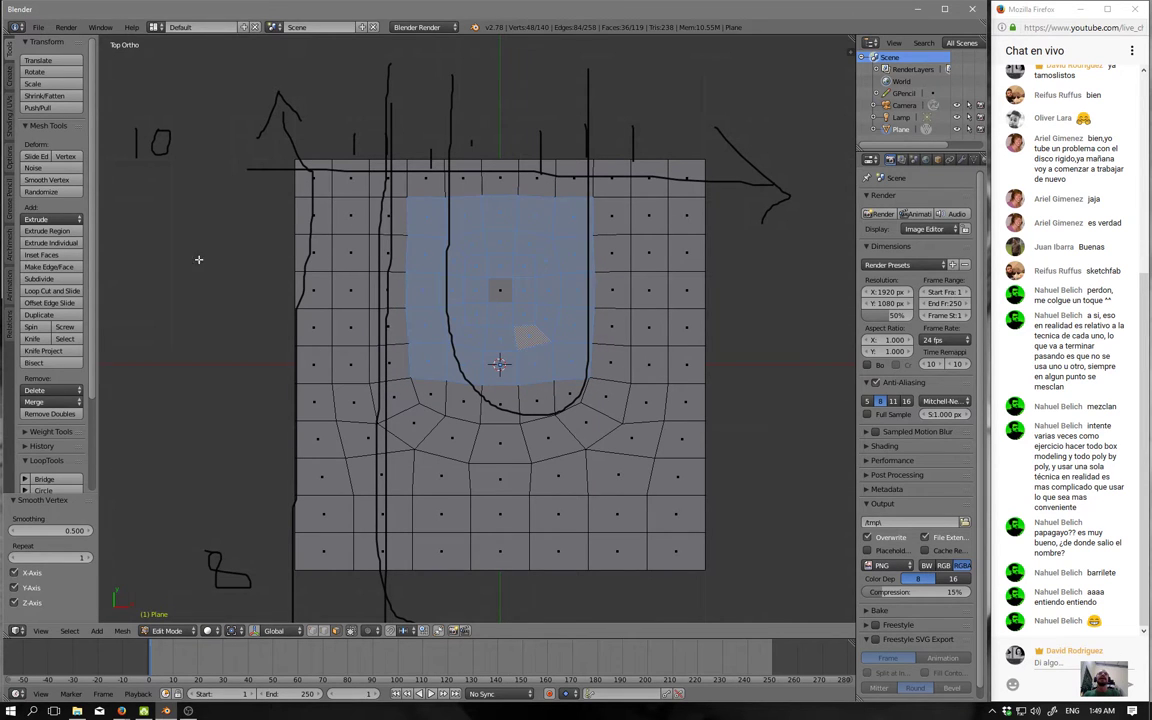
# Restore the central face selection, return to top view, and go back to Object Mode.
pyautogui.press('a')
pyautogui.hotkey('ctrl', 'z')
pyautogui.moveTo(538, 331)
pyautogui.mouseDown(button='middle')
pyautogui.moveTo(645, 300)
pyautogui.moveTo(563, 381)
pyautogui.mouseUp(button='middle')
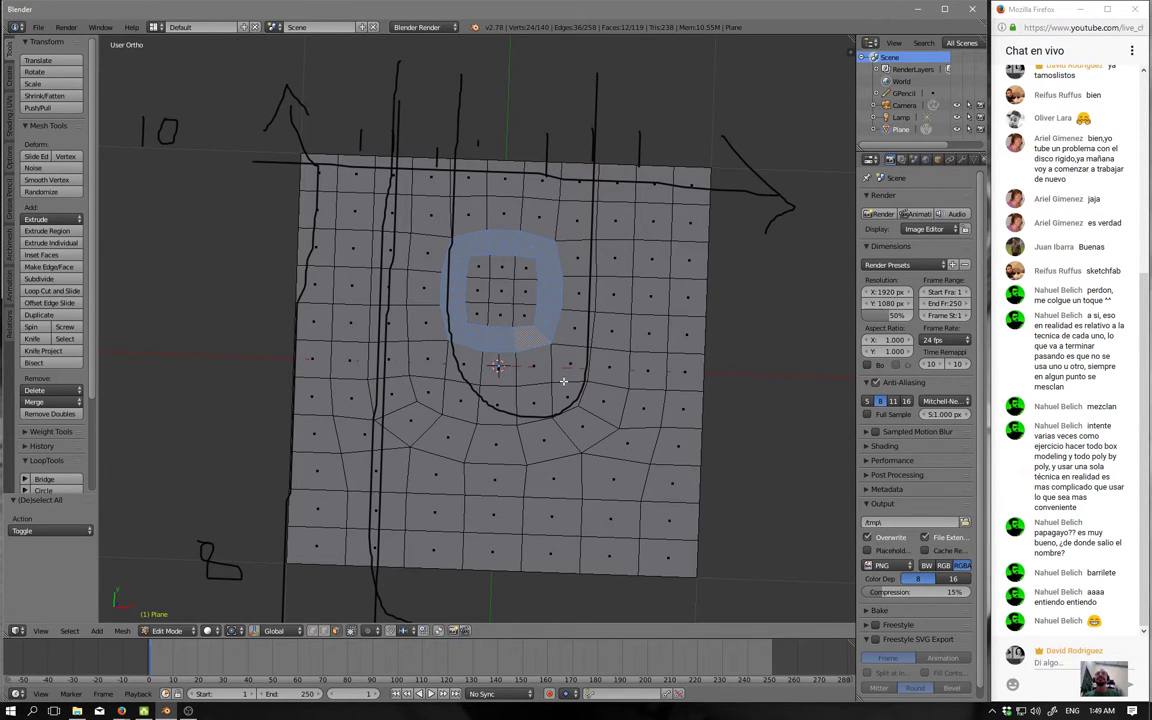
pyautogui.moveTo(565, 383); pyautogui.dragTo(612, 490, button='middle')
pyautogui.press('KP_7')
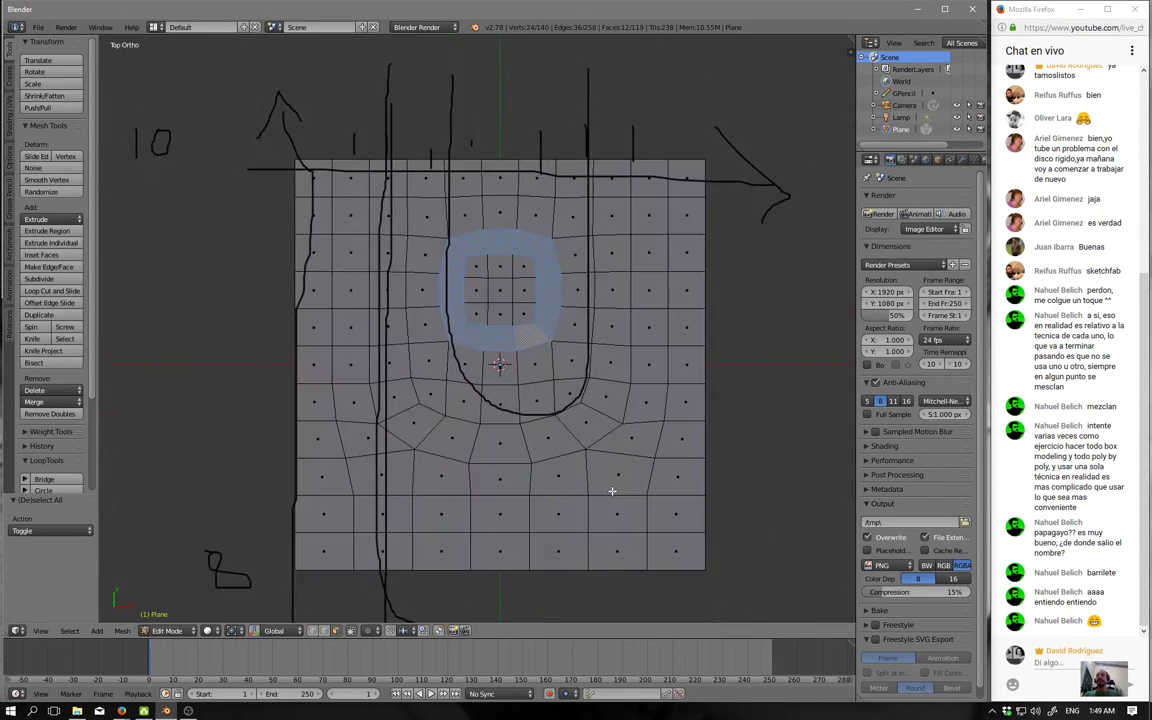
pyautogui.press('Tab')
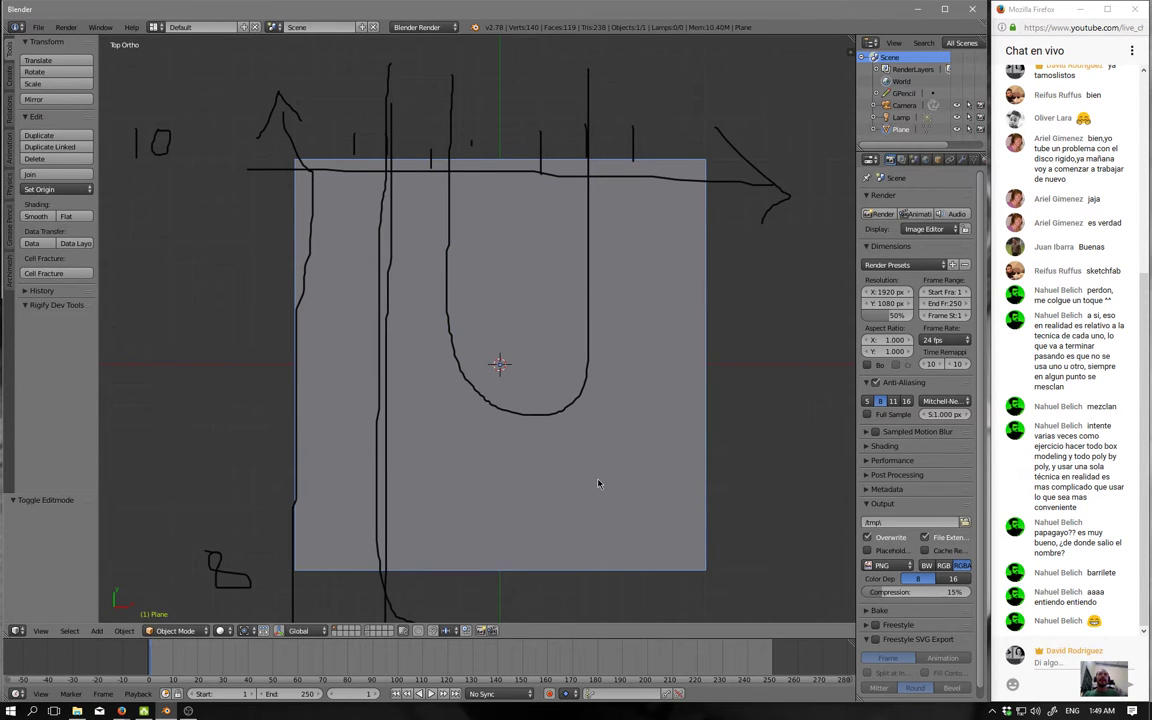
# Clear the sketch strokes, delete the Plane, and bring up the File menu.
pyautogui.click(37, 27)
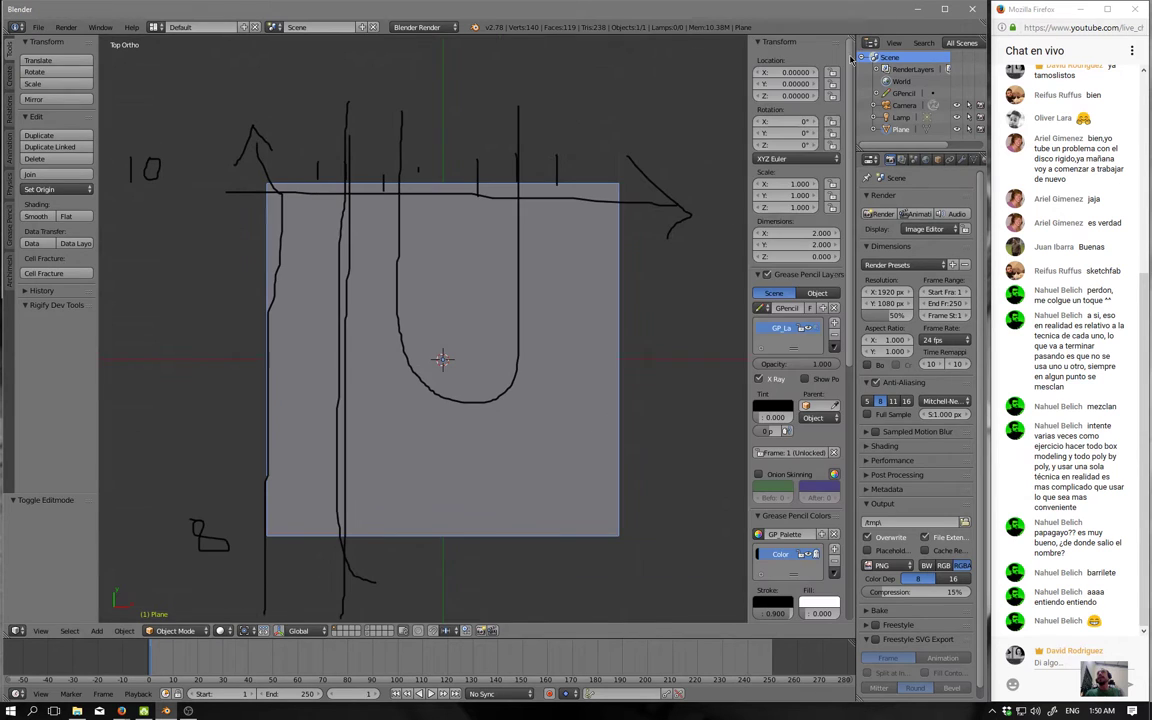
pyautogui.press('n')
pyautogui.click(834, 307)
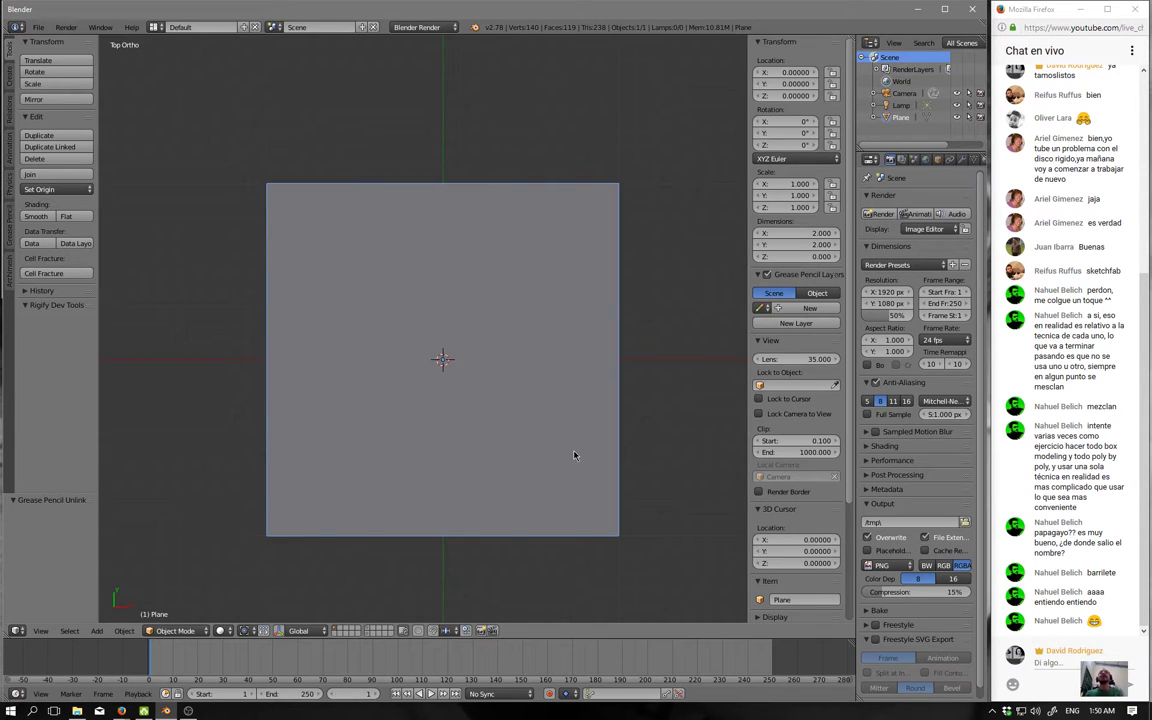
pyautogui.press('Delete')
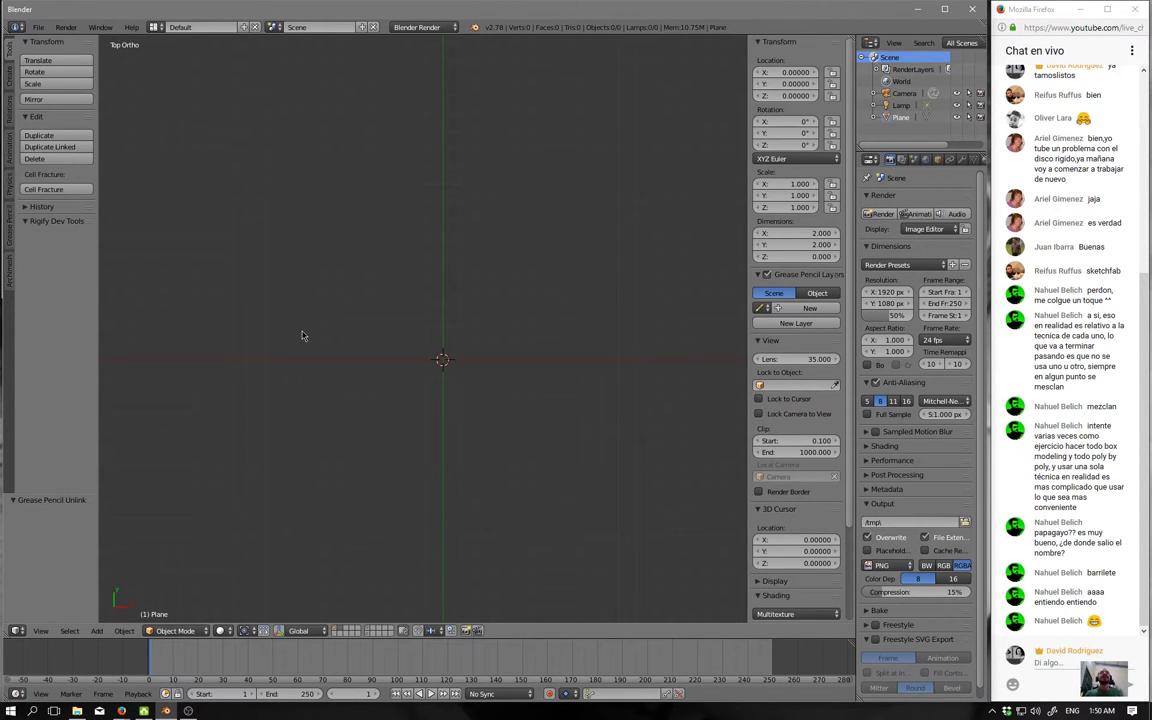
pyautogui.click(38, 27)
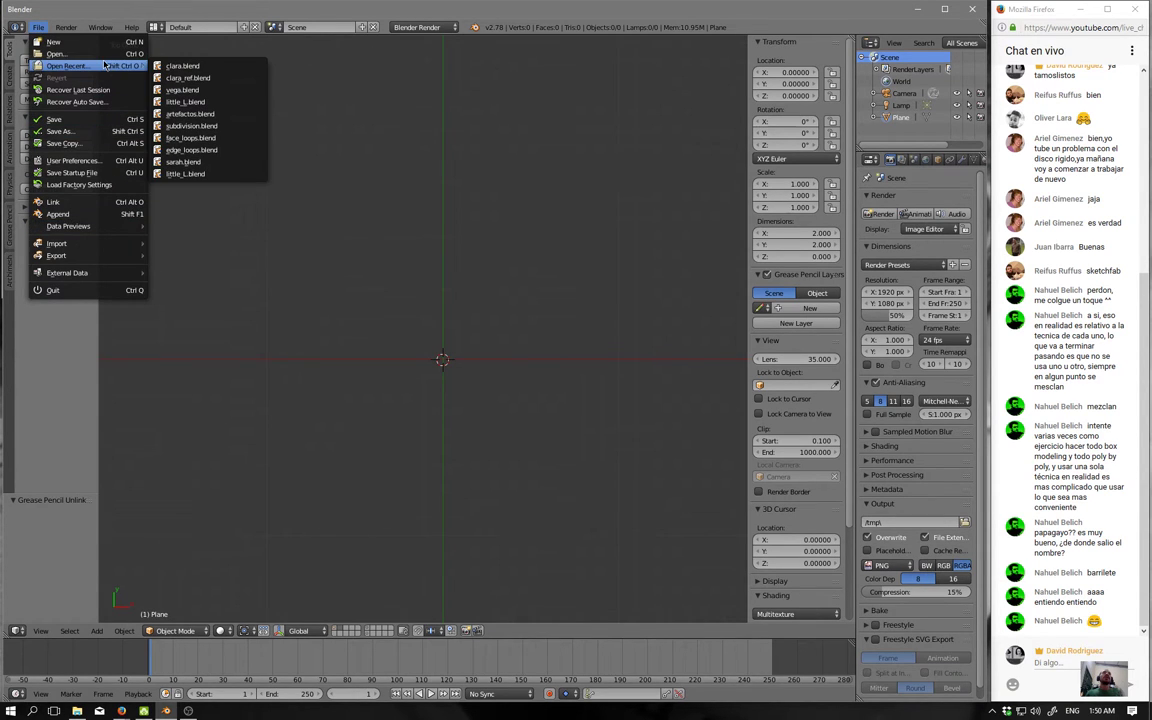
pyautogui.moveTo(70, 65)
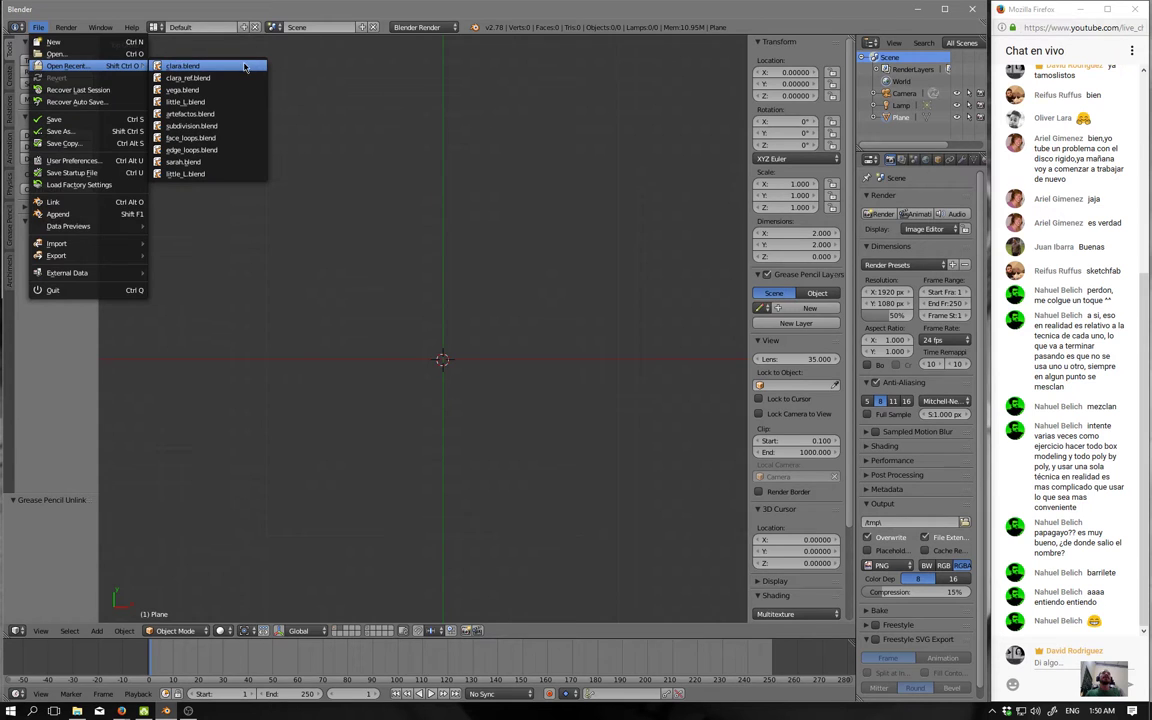
# Open clara.blend from recent files and switch the hair object to Object Mode.
pyautogui.click(222, 62)
pyautogui.moveTo(470, 470); pyautogui.dragTo(390, 300, button='middle')
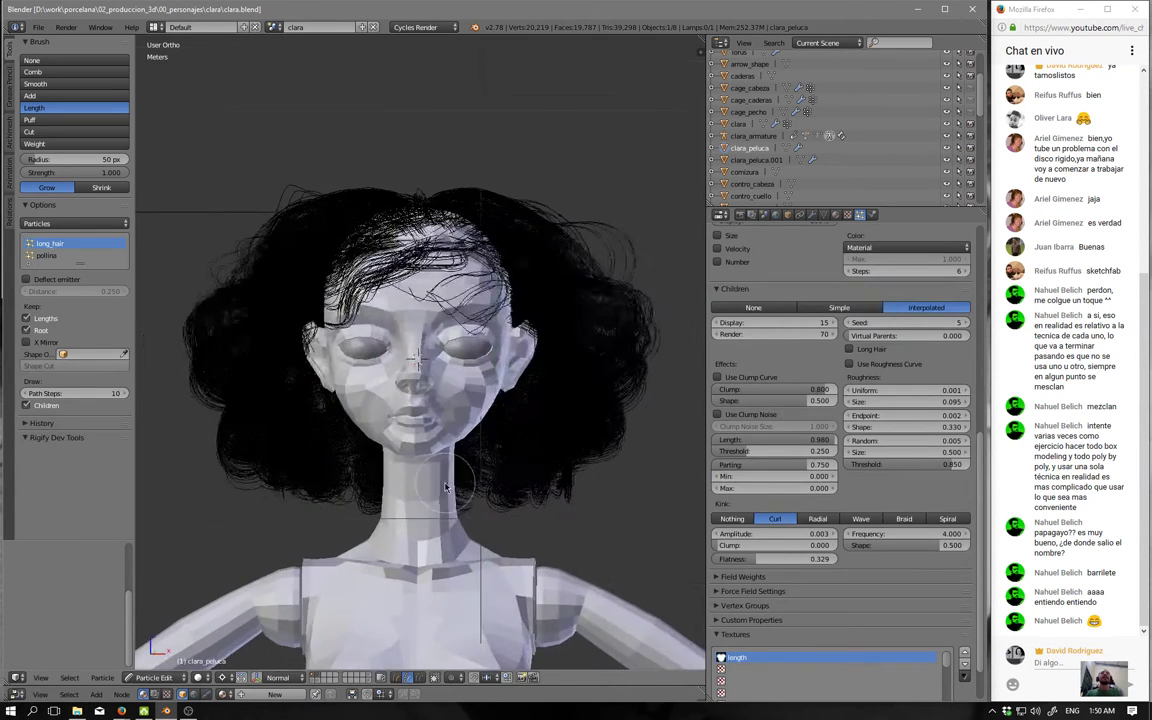
pyautogui.click(158, 677)
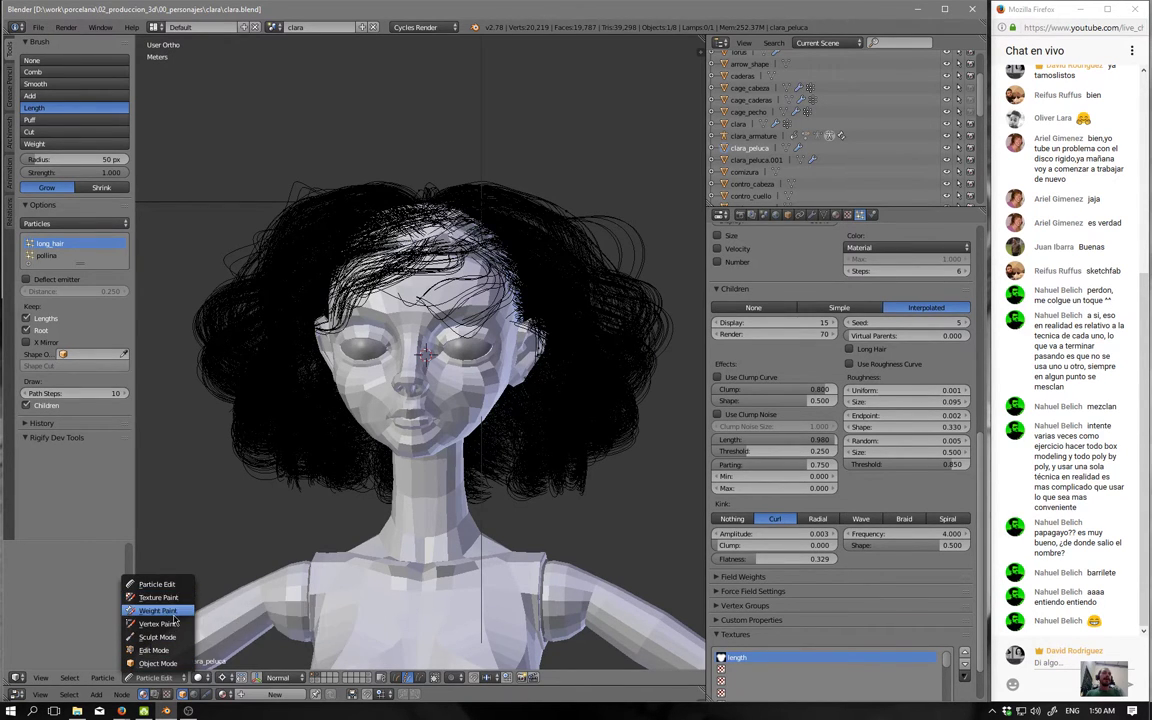
pyautogui.click(158, 663)
pyautogui.scroll(2, 397, 505)
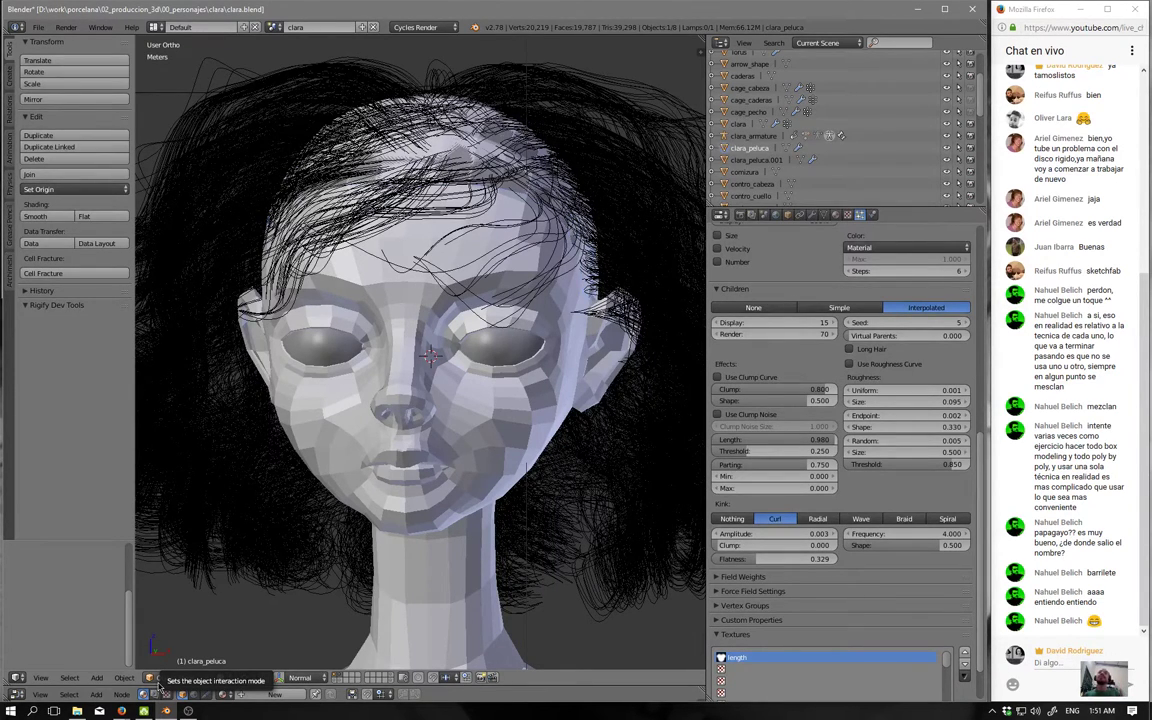
# Select the clara body, isolate it in local view, and frame the face from the front.
pyautogui.rightClick(407, 523)
pyautogui.press('KP_Divide')
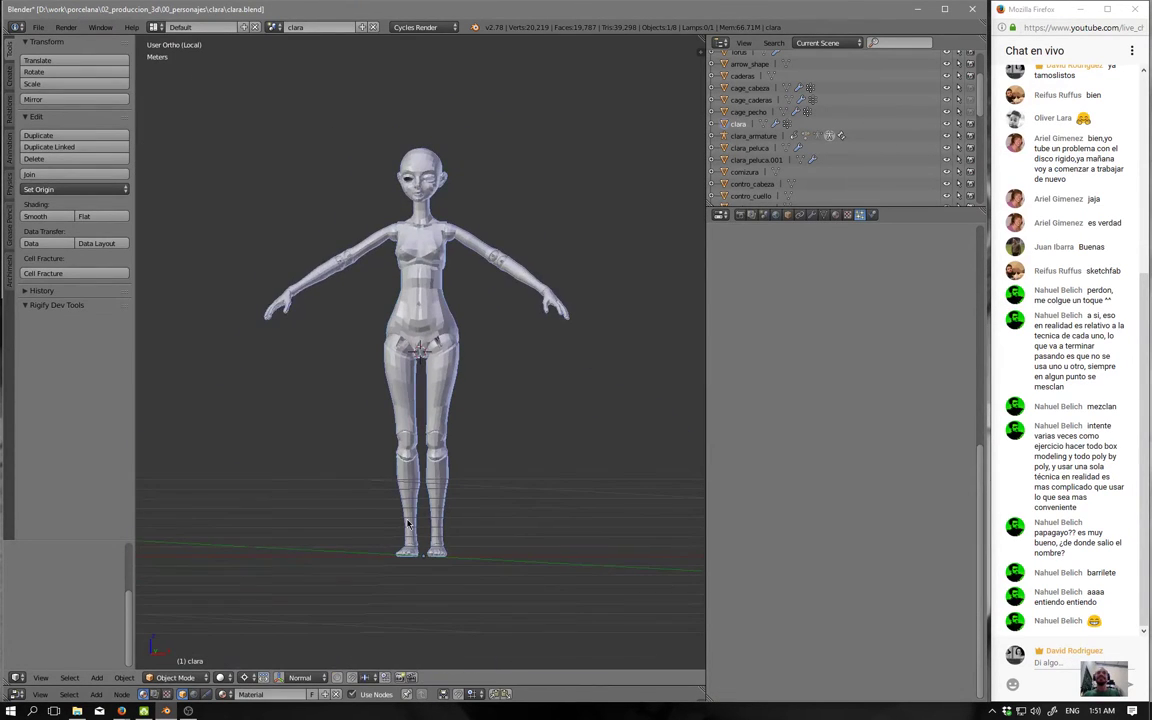
pyautogui.press('KP_1')
pyautogui.scroll(3, 492, 347)
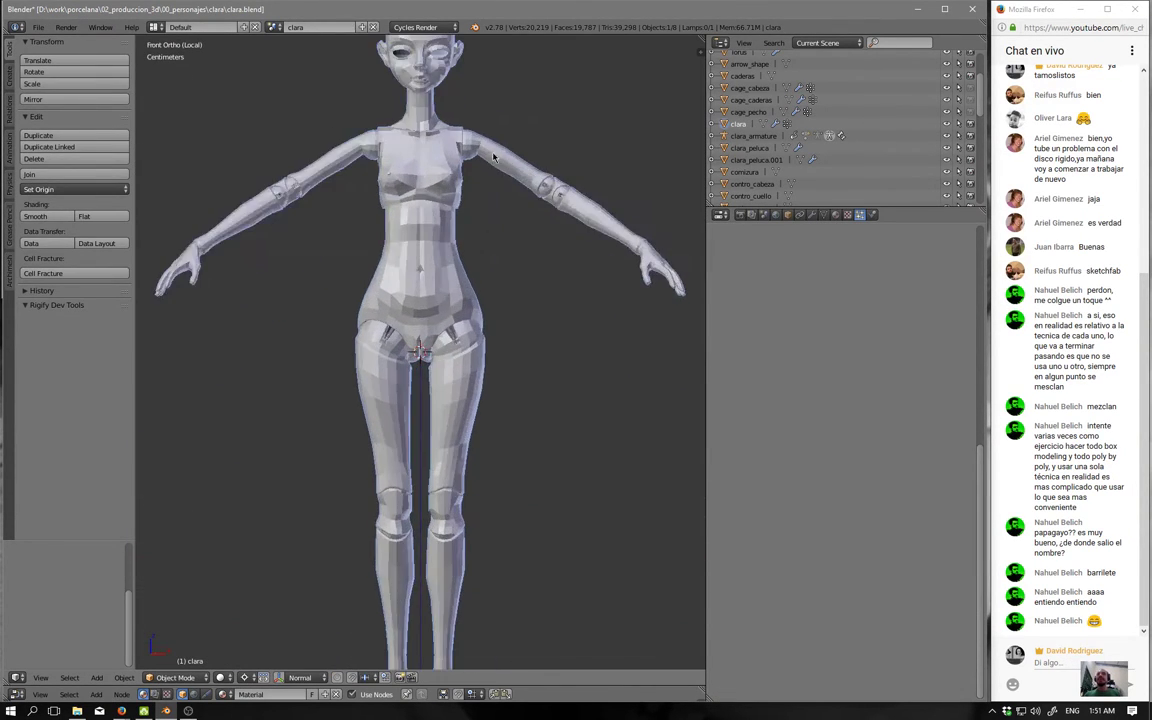
pyautogui.scroll(2, 492, 347)
pyautogui.scroll(3, 492, 347)
pyautogui.keyDown('shift'); pyautogui.moveTo(492, 347); pyautogui.dragTo(503, 513, button='middle'); pyautogui.keyUp('shift')
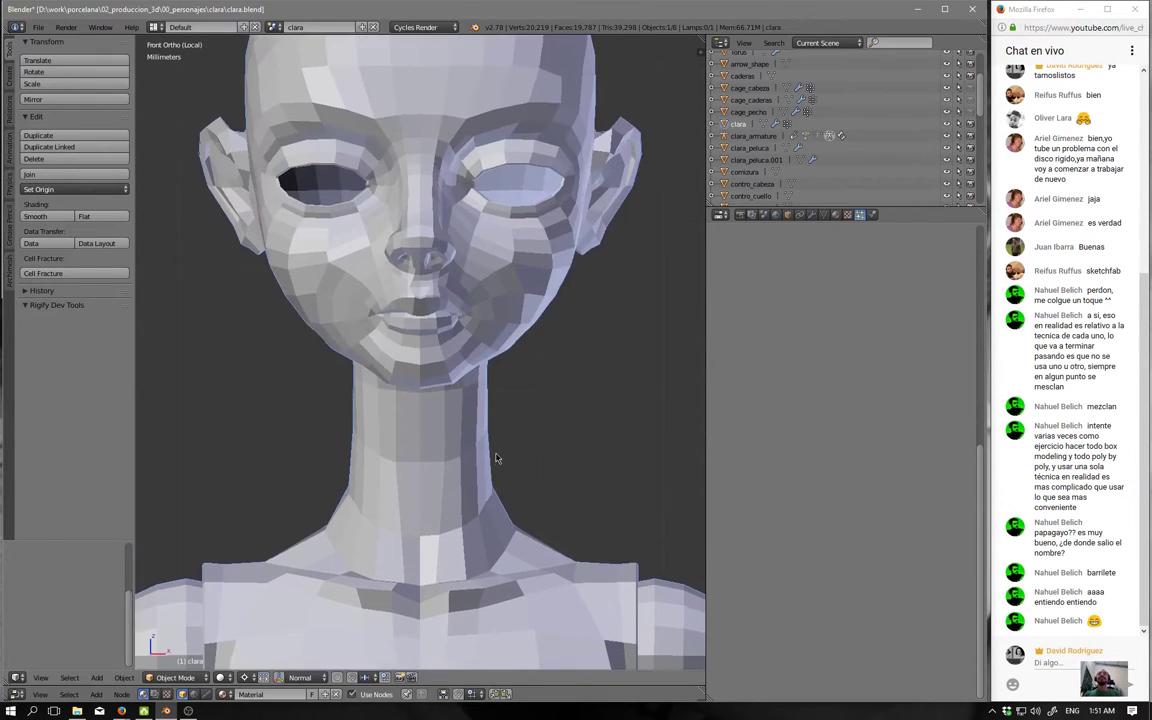
pyautogui.scroll(2, 503, 513)
pyautogui.keyDown('shift'); pyautogui.moveTo(497, 385); pyautogui.dragTo(486, 469, button='middle'); pyautogui.keyUp('shift')
# Enter Edit Mode on the head to show its wireframe topology up close.
pyautogui.press('Tab')
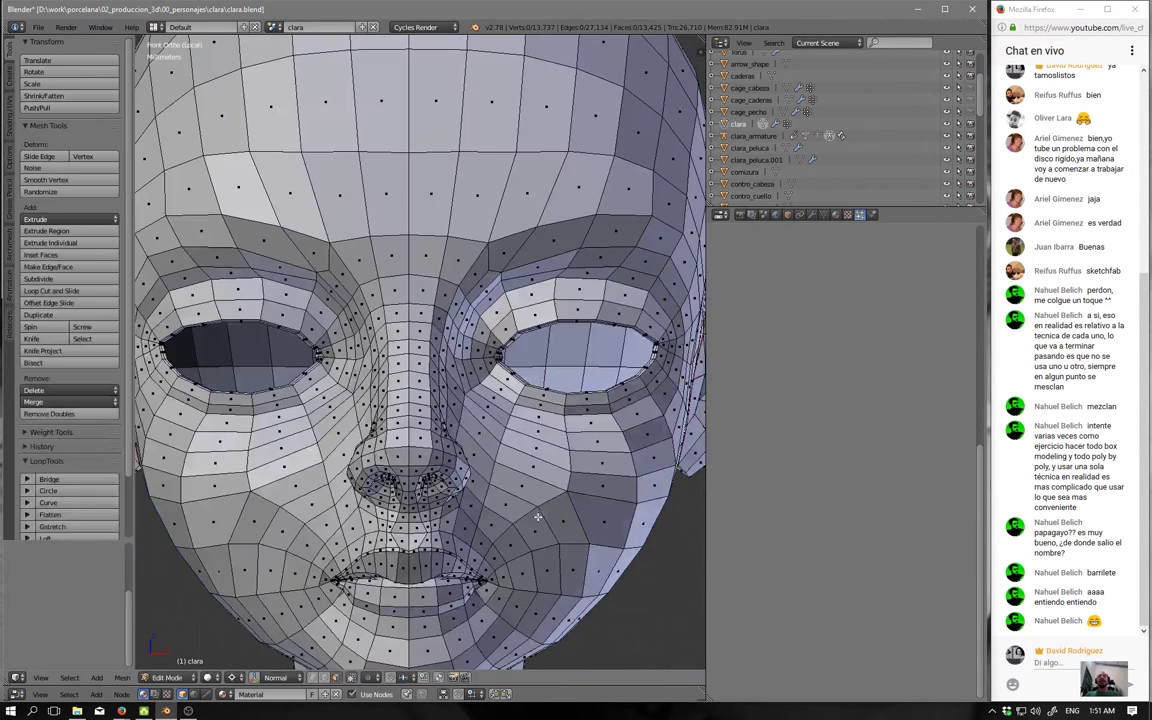
pyautogui.scroll(-4, 503, 521)
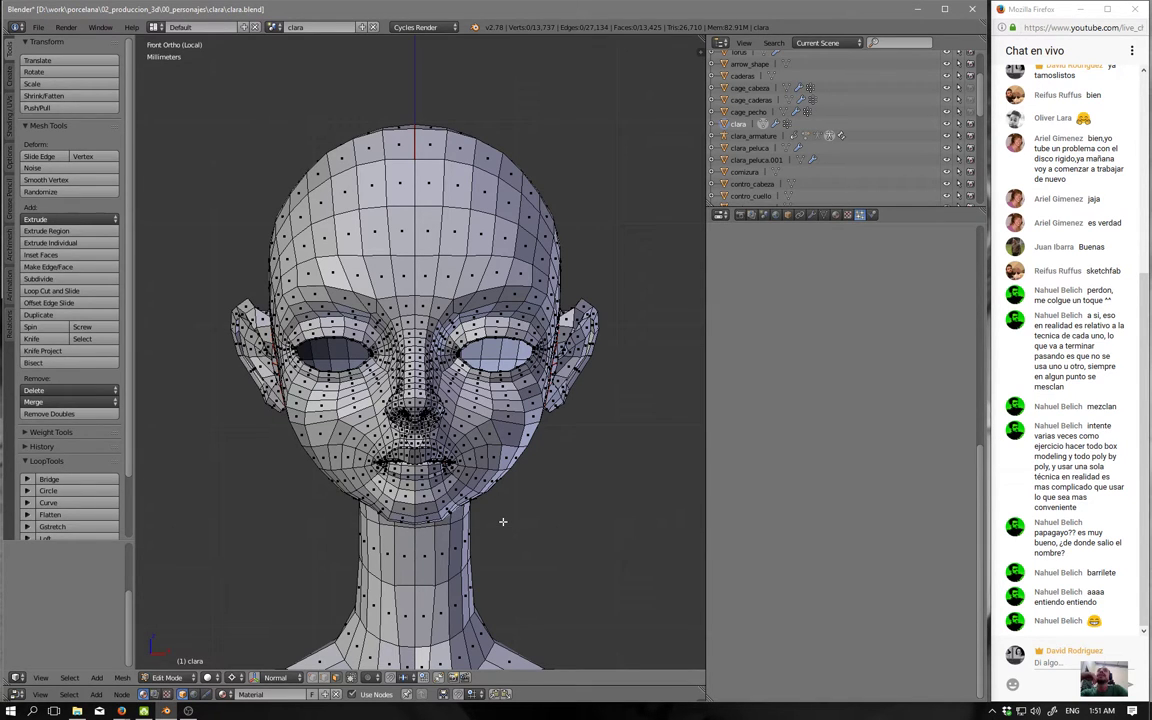
pyautogui.scroll(3, 503, 521)
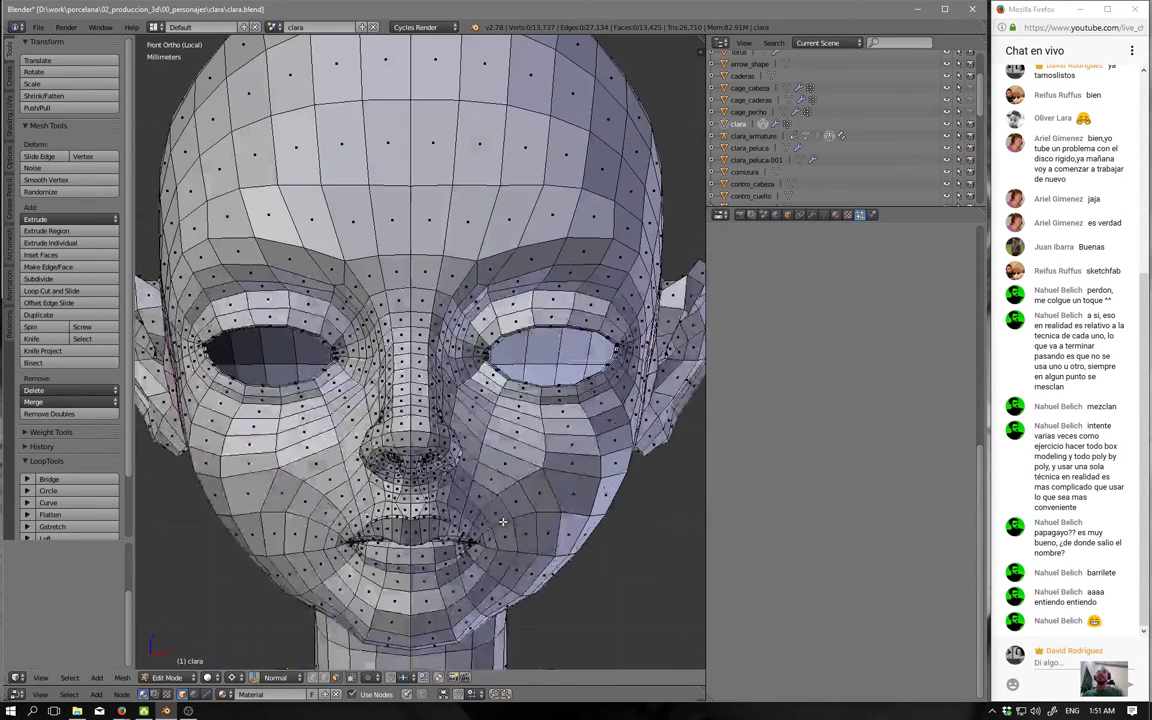
pyautogui.moveTo(510, 475); pyautogui.dragTo(518, 518, button='middle')
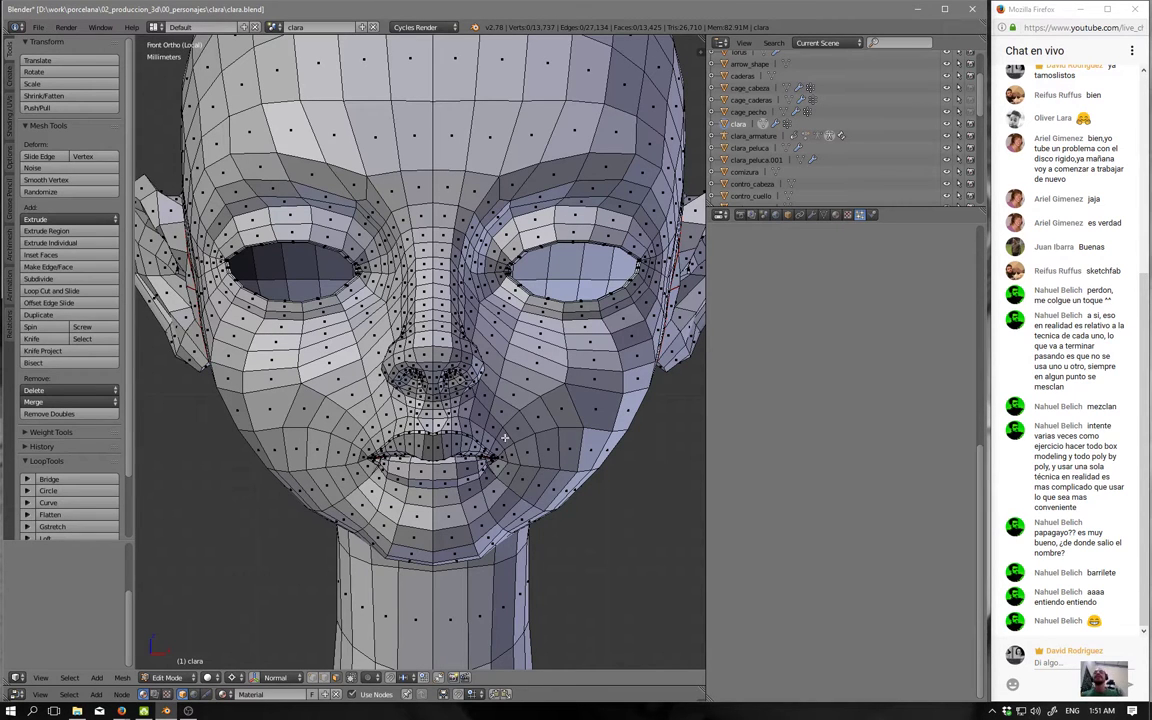
pyautogui.scroll(2, 481, 441)
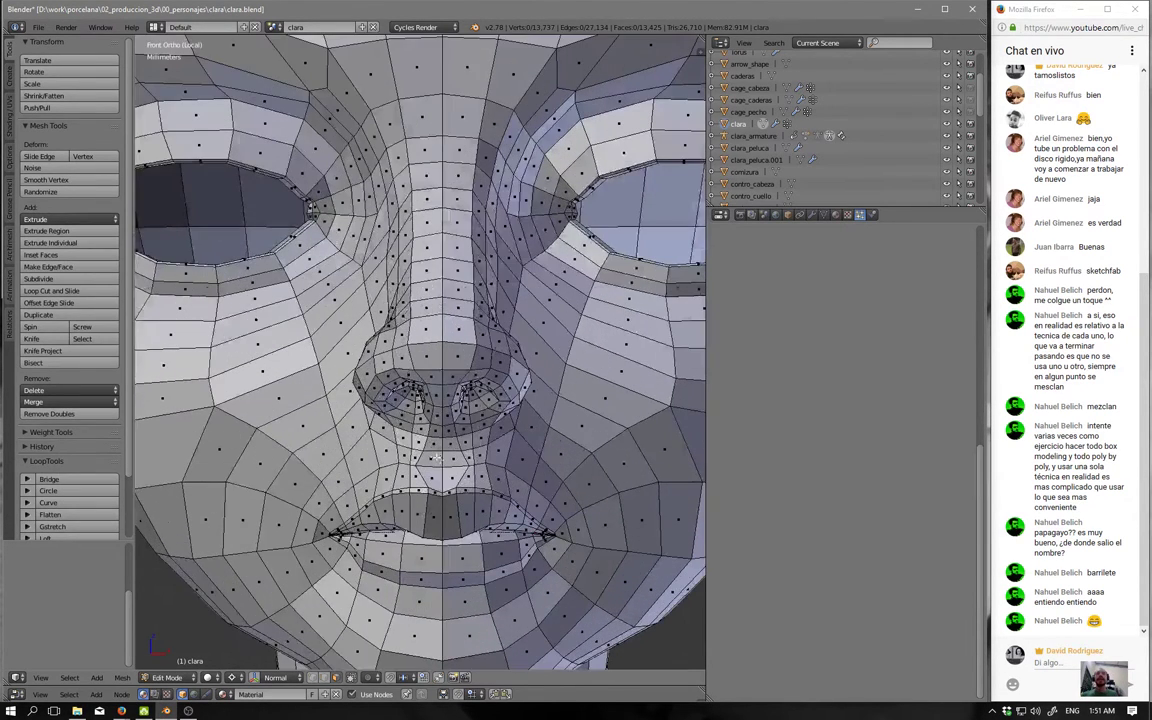
pyautogui.scroll(1, 475, 445)
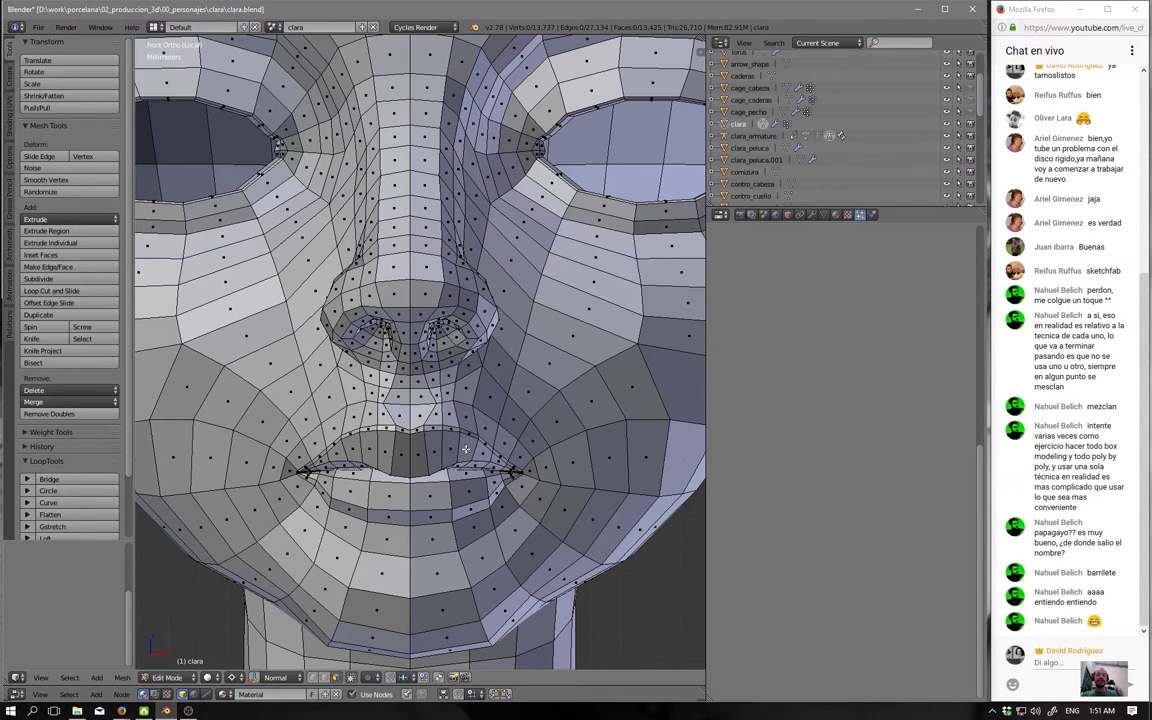
# Draw annotation lines from the right nostril and lip corner across the cheek.
pyautogui.press('k')
pyautogui.click(477, 340)
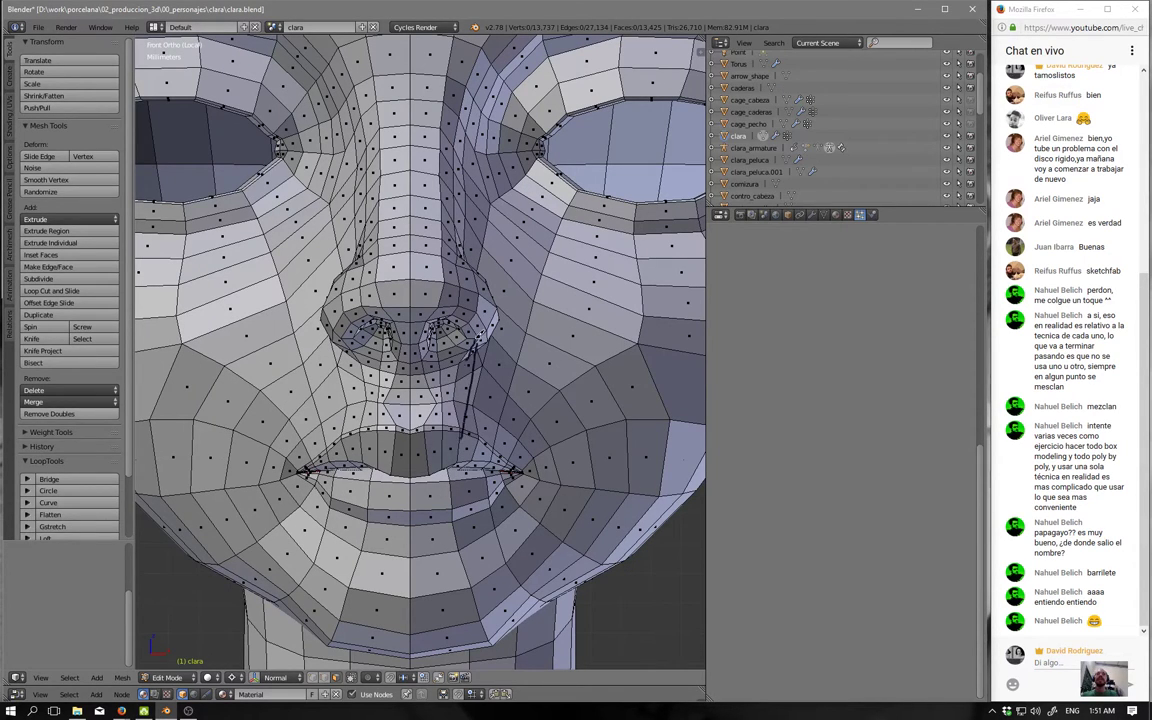
pyautogui.click(462, 436)
pyautogui.click(513, 466)
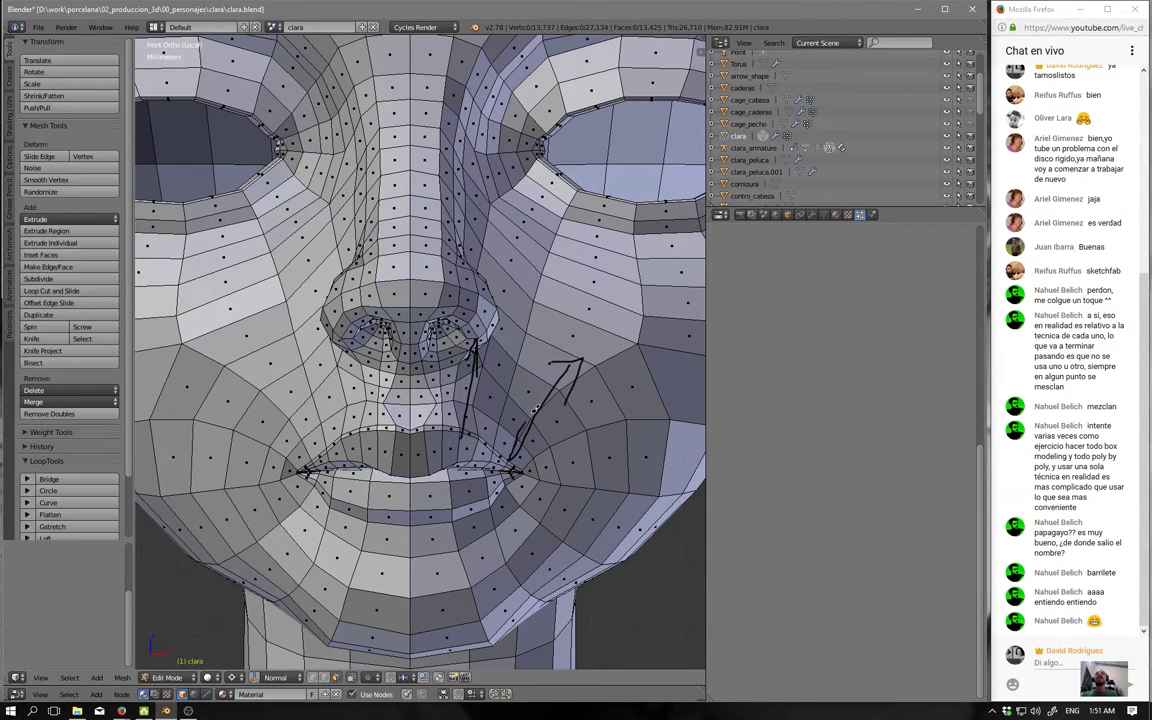
pyautogui.click(583, 357)
pyautogui.moveTo(522, 458); pyautogui.dragTo(660, 413)
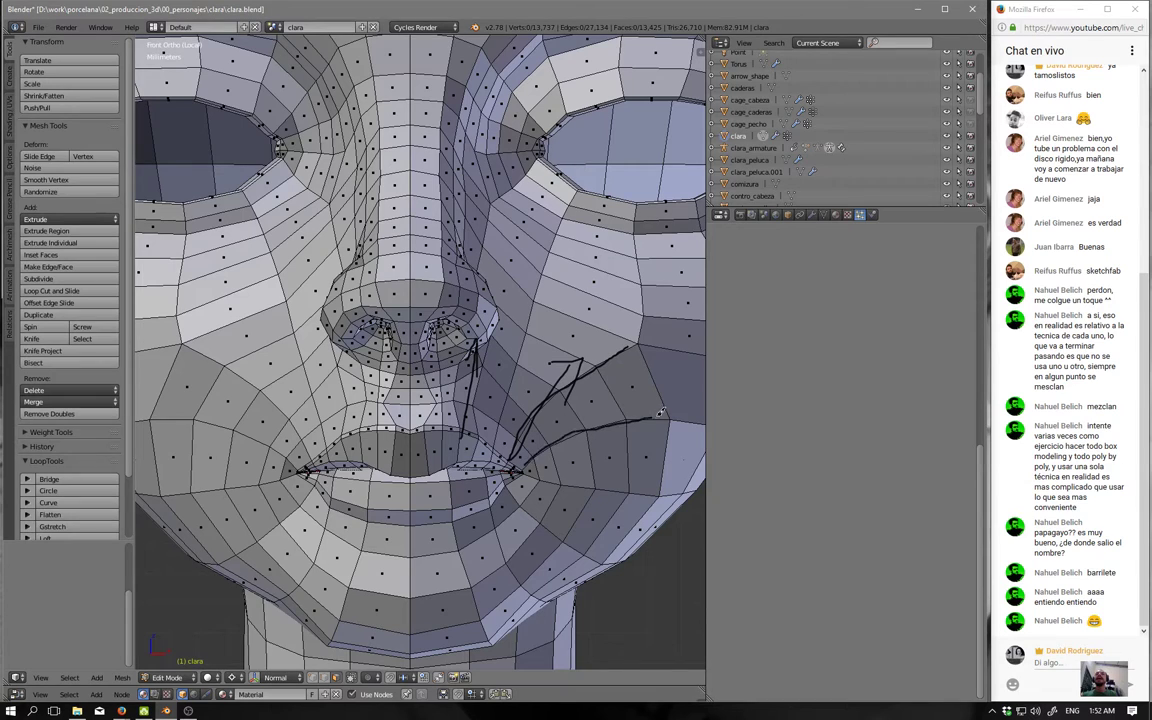
# Draw strokes from the lip corner down toward the chin, adding arrowheads.
pyautogui.moveTo(515, 475); pyautogui.dragTo(655, 491)
pyautogui.moveTo(514, 488); pyautogui.dragTo(598, 565)
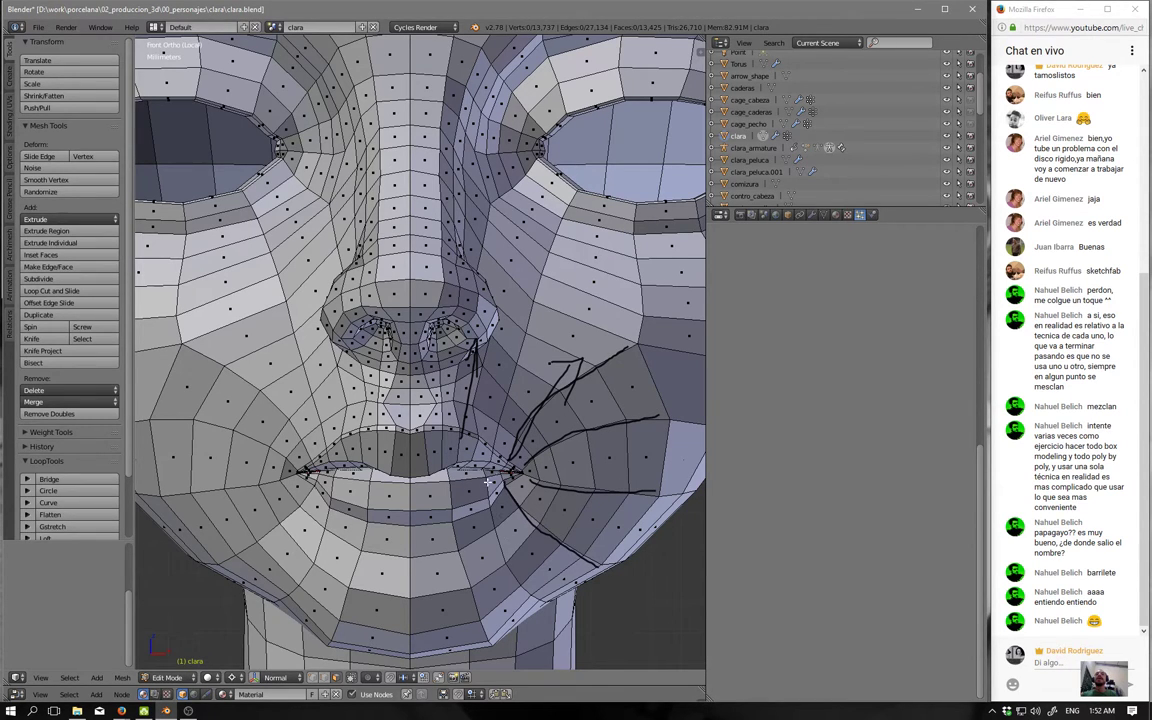
pyautogui.moveTo(492, 482); pyautogui.dragTo(517, 604)
pyautogui.moveTo(454, 475); pyautogui.dragTo(489, 617)
pyautogui.moveTo(513, 610); pyautogui.dragTo(520, 592)
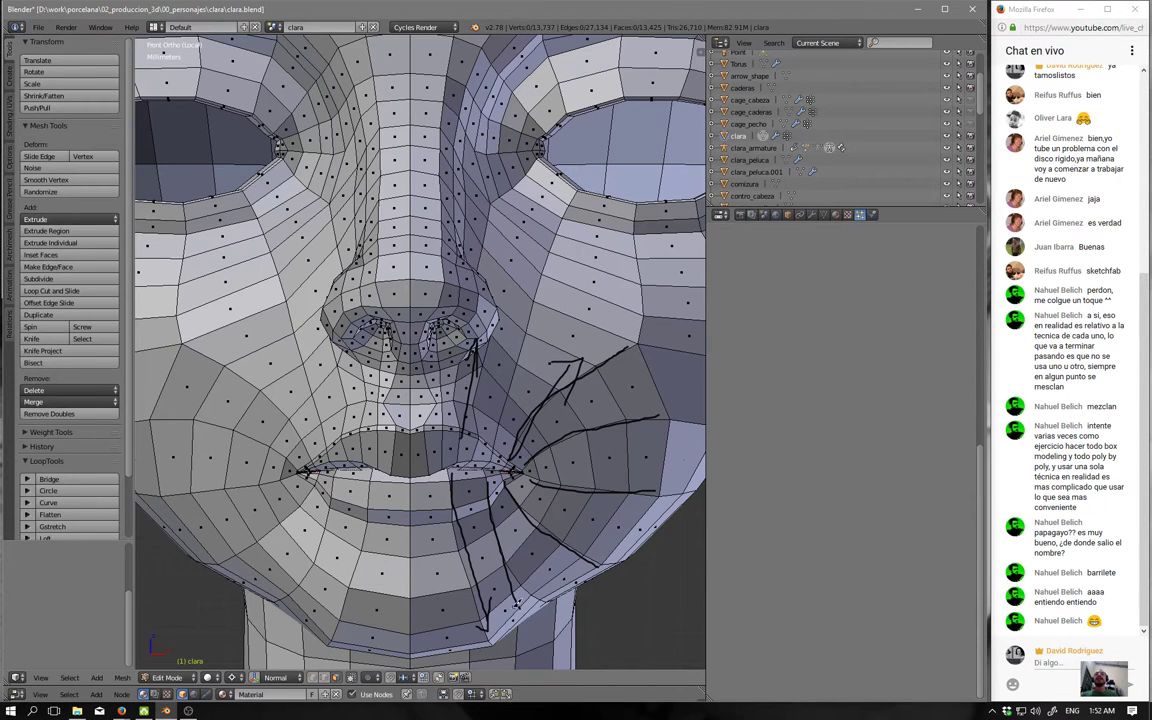
pyautogui.moveTo(579, 533); pyautogui.dragTo(587, 548)
# Orbit out to review the strokes, then return to a front view of the head.
pyautogui.moveTo(588, 548)
pyautogui.mouseDown(button='middle')
pyautogui.moveTo(541, 464)
pyautogui.moveTo(396, 316)
pyautogui.mouseUp(button='middle')
pyautogui.scroll(-2, 541, 464)
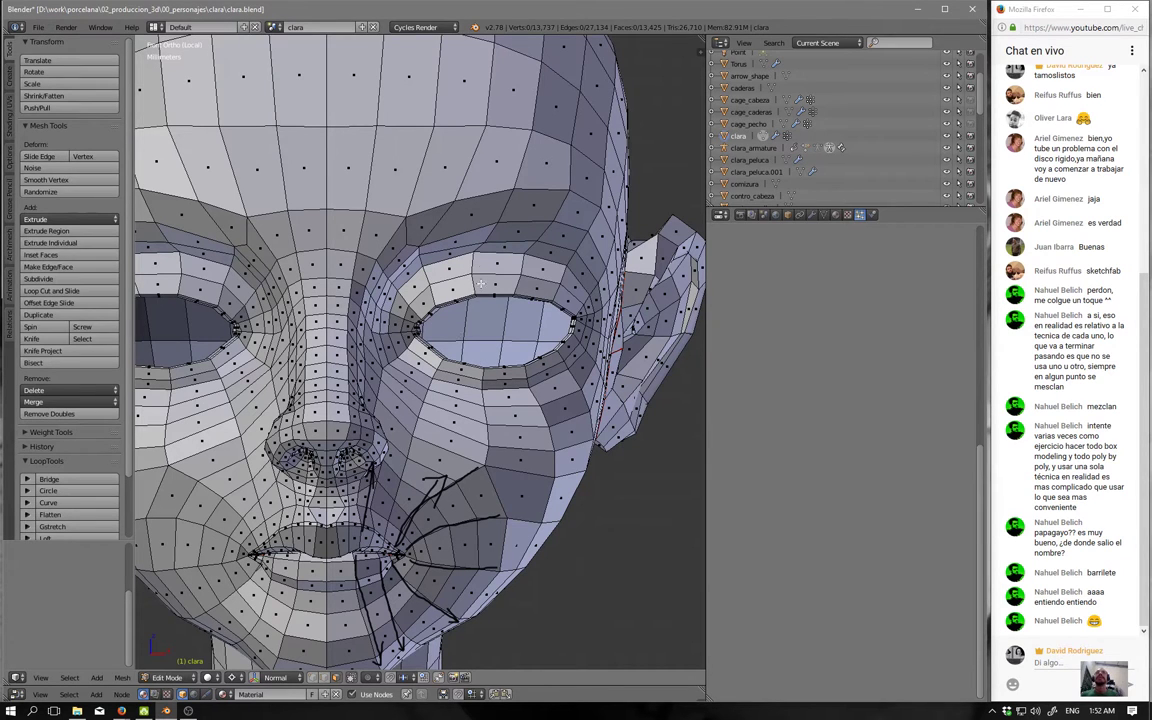
pyautogui.press('KP_1')
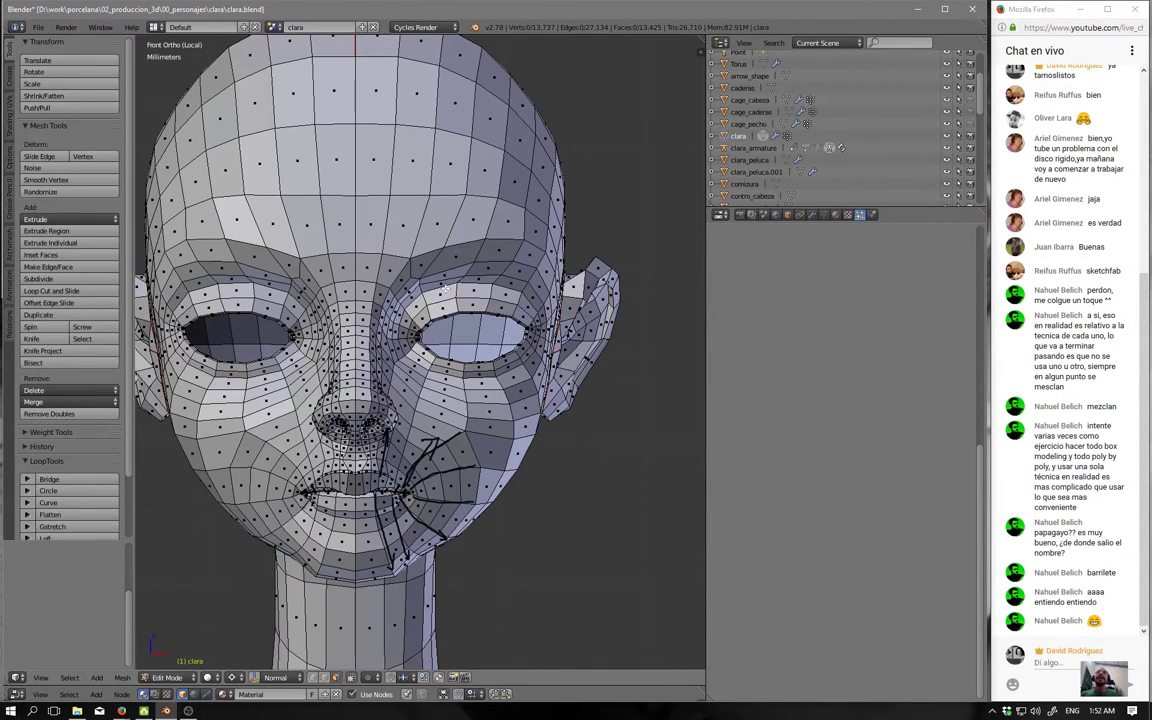
pyautogui.moveTo(384, 386)
pyautogui.keyDown('shift'); pyautogui.mouseDown(button='middle')
pyautogui.moveTo(439, 381)
pyautogui.moveTo(405, 331)
pyautogui.mouseUp(button='middle'); pyautogui.keyUp('shift')
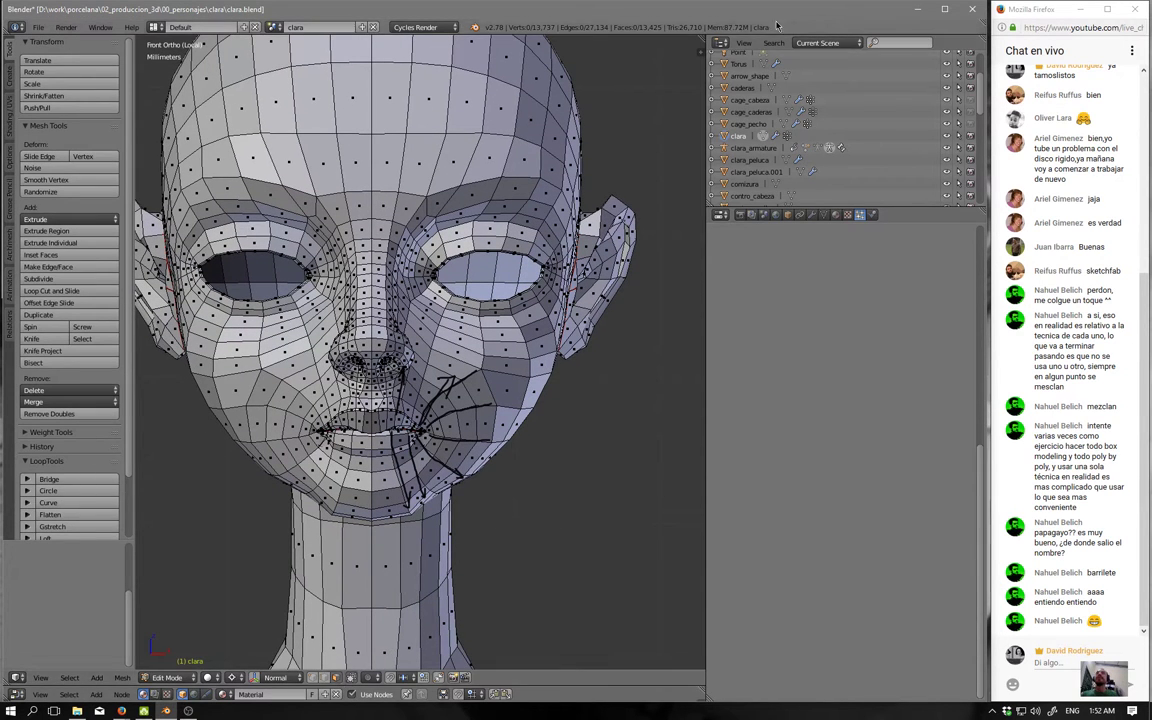
# Remove the empty background image entry in the view properties panel.
pyautogui.press('n')
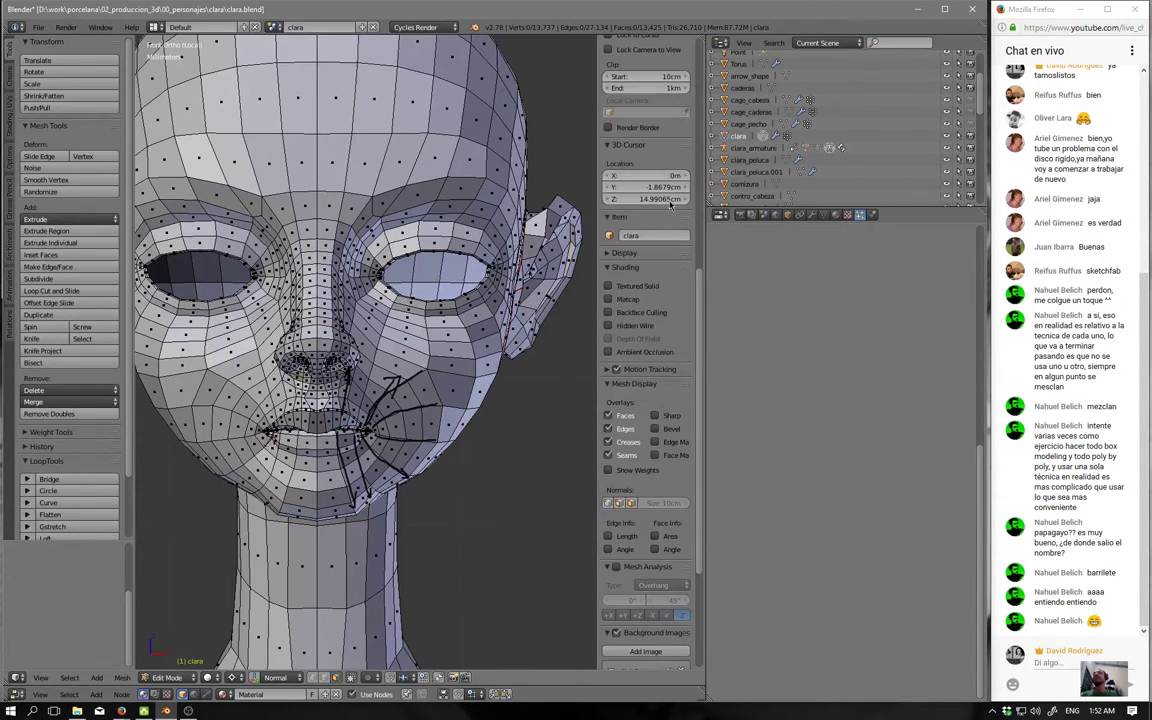
pyautogui.scroll(-5, 650, 450)
pyautogui.scroll(-3, 671, 518)
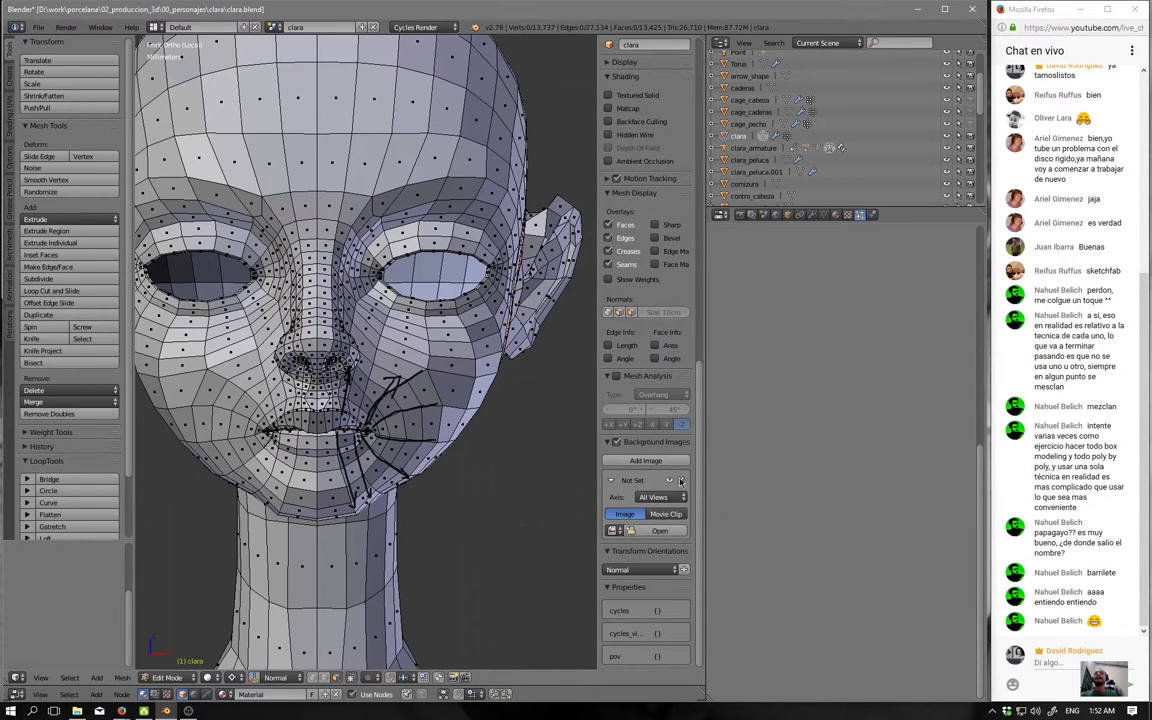
pyautogui.click(681, 480)
pyautogui.scroll(3, 675, 272)
pyautogui.scroll(4, 675, 272)
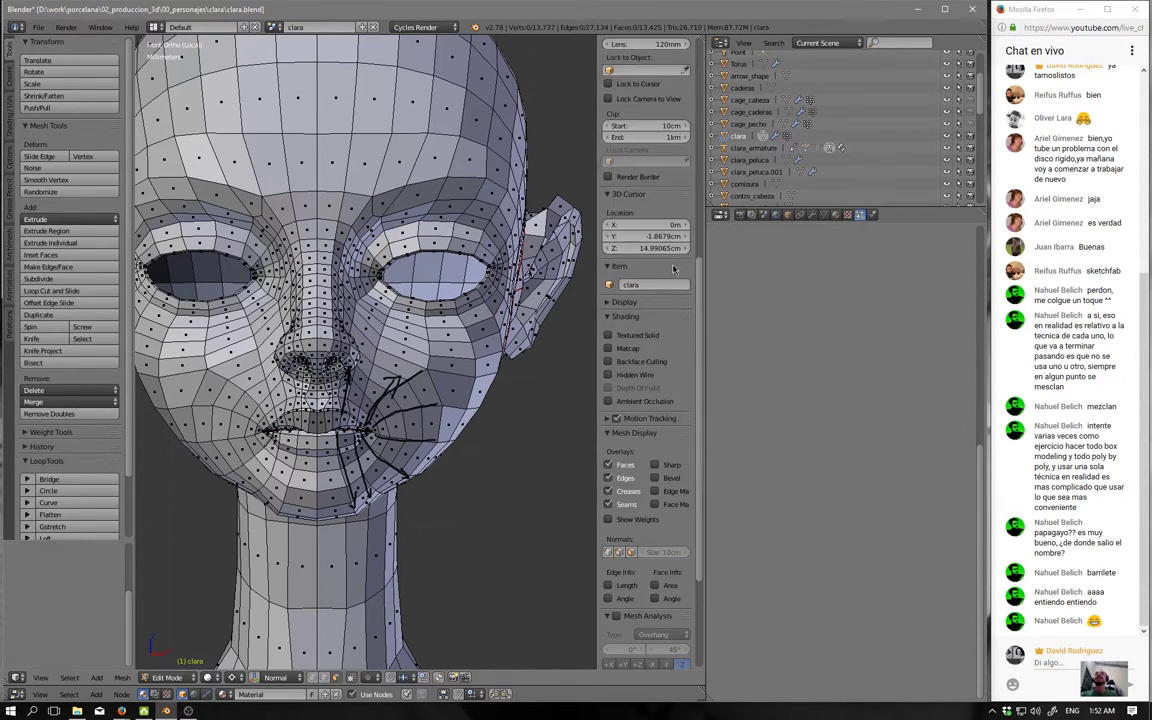
pyautogui.scroll(4, 680, 240)
pyautogui.scroll(2, 688, 200)
# Delete the grease pencil data and strokes, then zoom in on a front view.
pyautogui.click(684, 177)
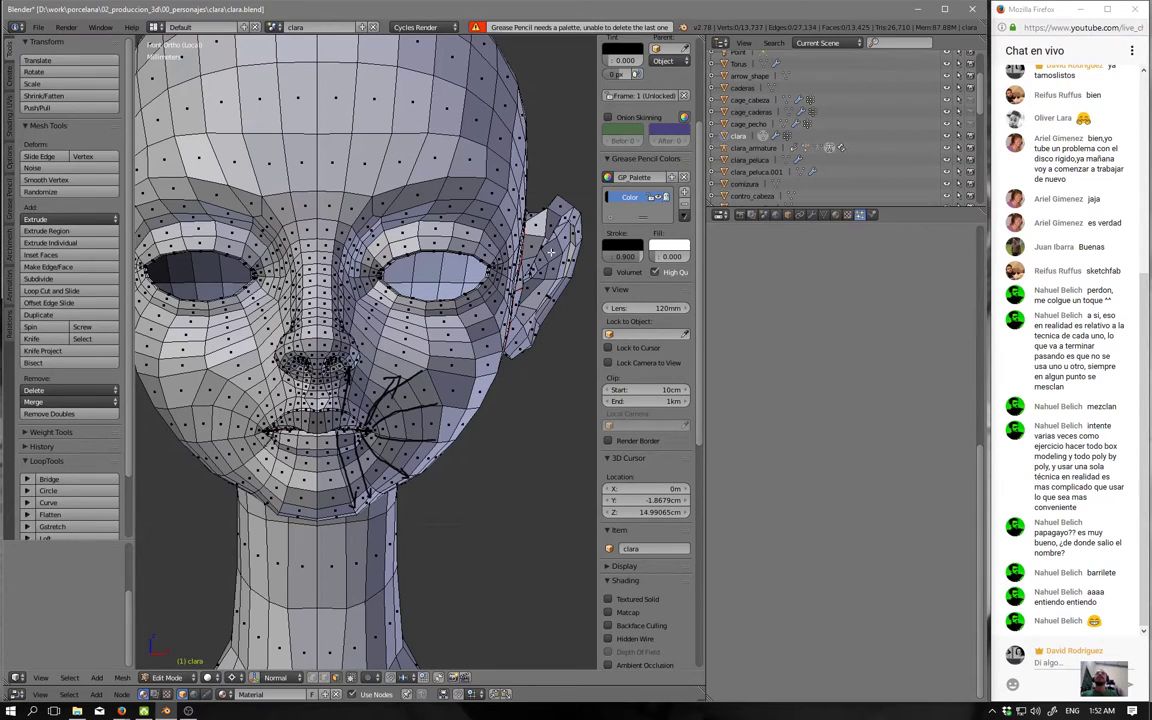
pyautogui.scroll(3, 694, 150)
pyautogui.scroll(3, 660, 130)
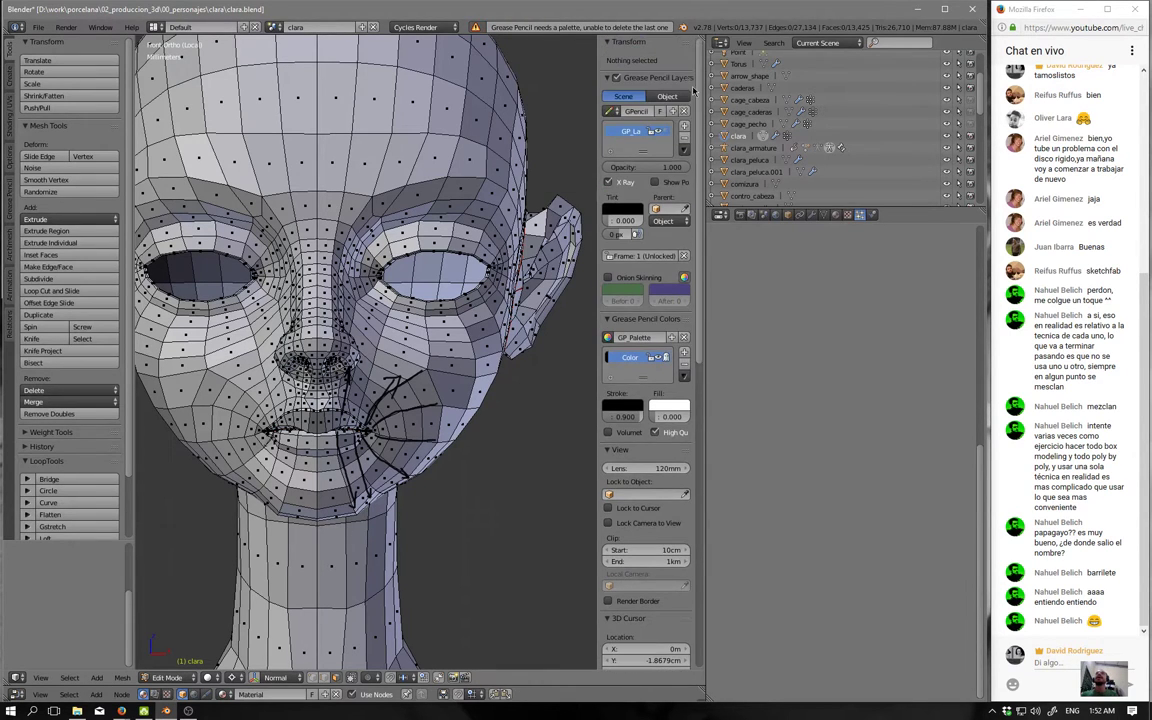
pyautogui.click(684, 104)
pyautogui.press('KP_1')
pyautogui.scroll(2, 505, 381)
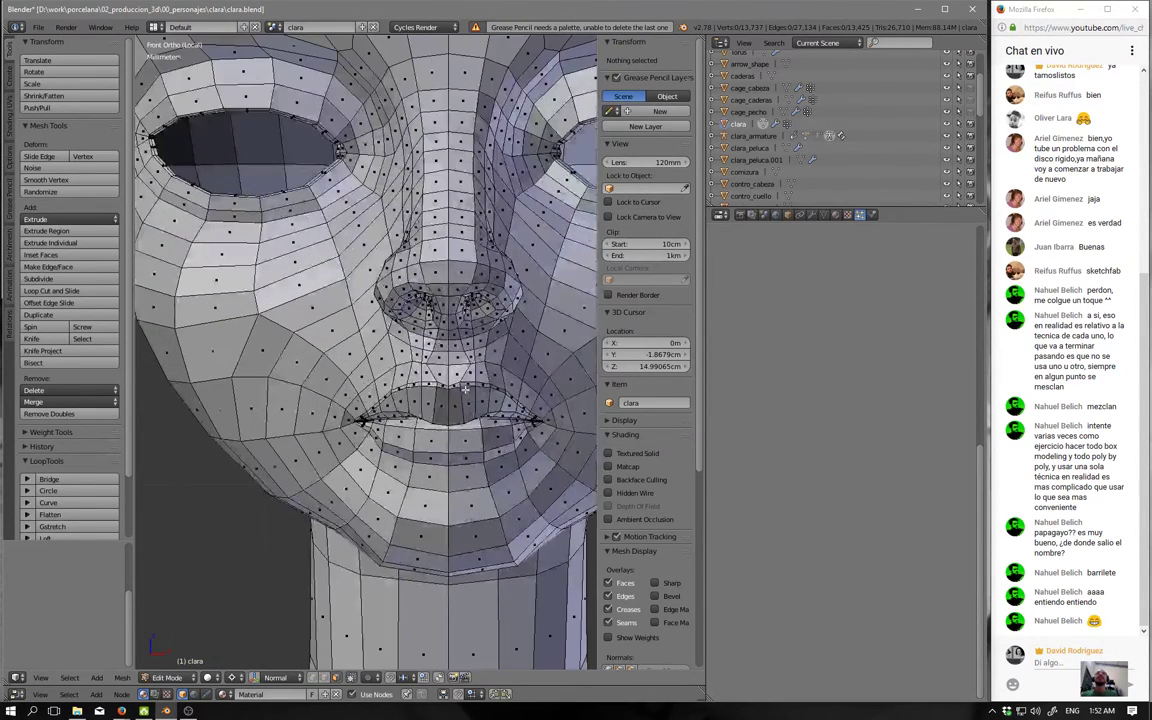
pyautogui.scroll(2, 505, 381)
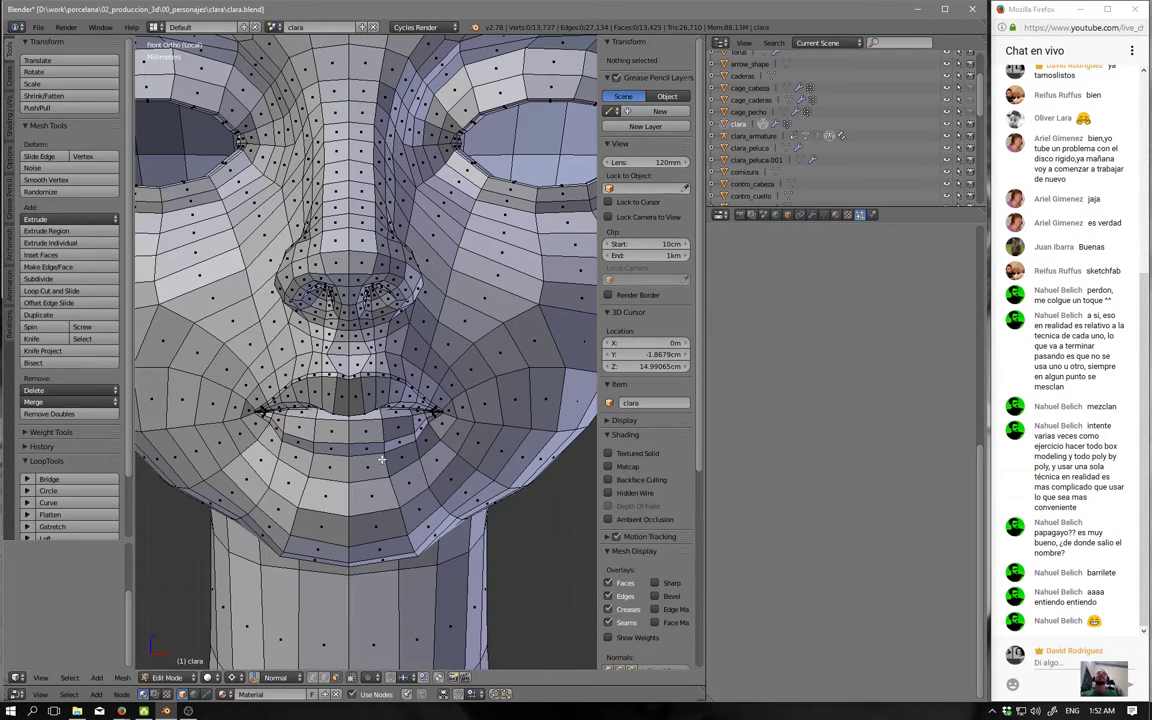
# Select the lip loop and a larger mouth loop, undoing a forehead-cheek loop.
pyautogui.keyDown('alt'); pyautogui.rightClick(345, 396); pyautogui.keyUp('alt')
pyautogui.moveTo(345, 396)
pyautogui.mouseDown(button='middle')
pyautogui.moveTo(370, 466)
pyautogui.moveTo(368, 330)
pyautogui.mouseUp(button='middle')
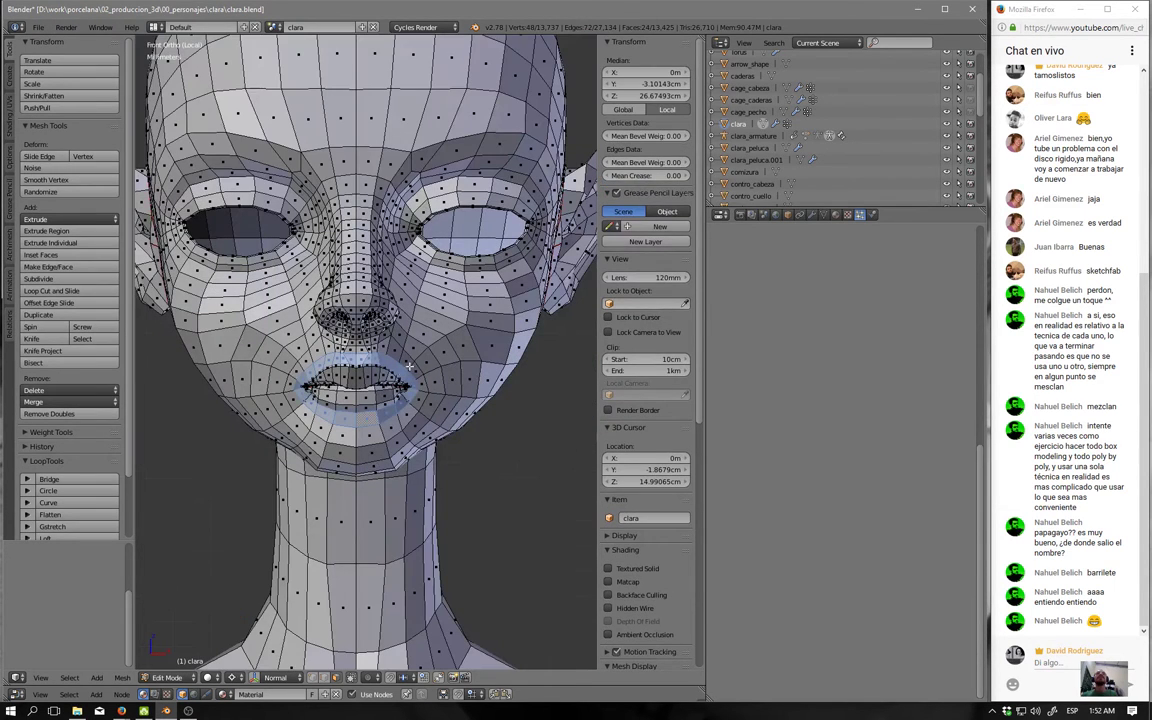
pyautogui.keyDown('alt'); pyautogui.keyDown('shift'); pyautogui.rightClick(383, 313); pyautogui.keyUp('shift'); pyautogui.keyUp('alt')
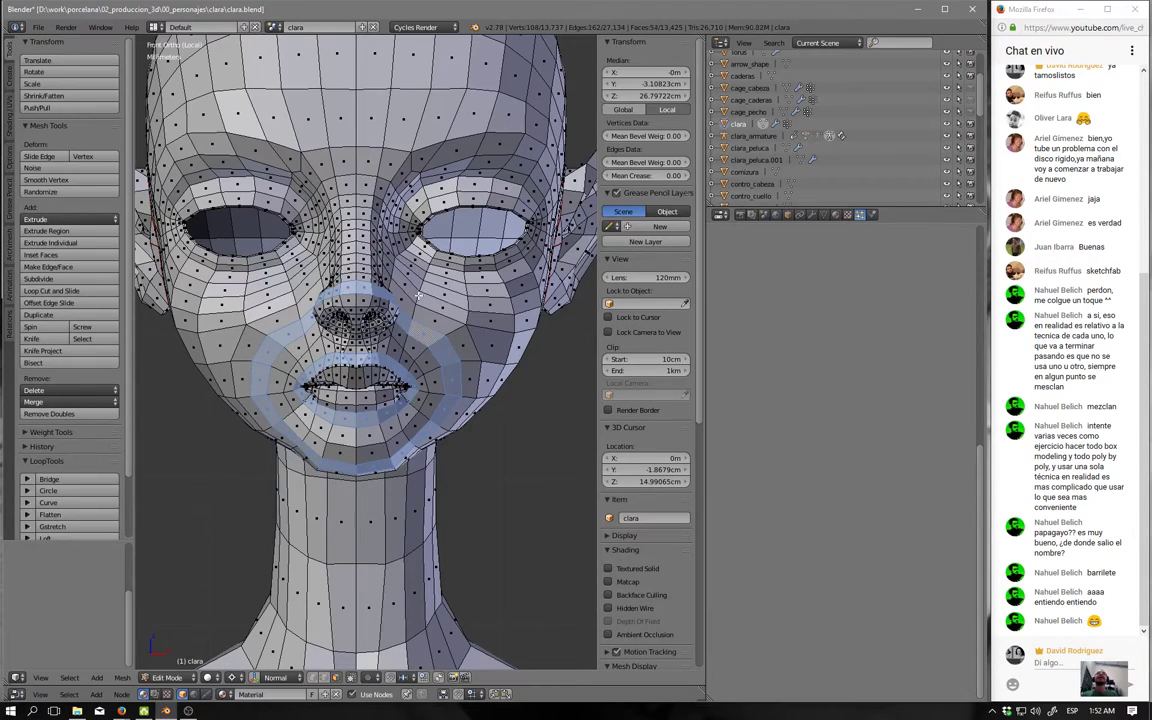
pyautogui.keyDown('alt'); pyautogui.keyDown('shift'); pyautogui.rightClick(377, 265); pyautogui.keyUp('shift'); pyautogui.keyUp('alt')
pyautogui.moveTo(345, 232); pyautogui.dragTo(357, 356, button='middle')
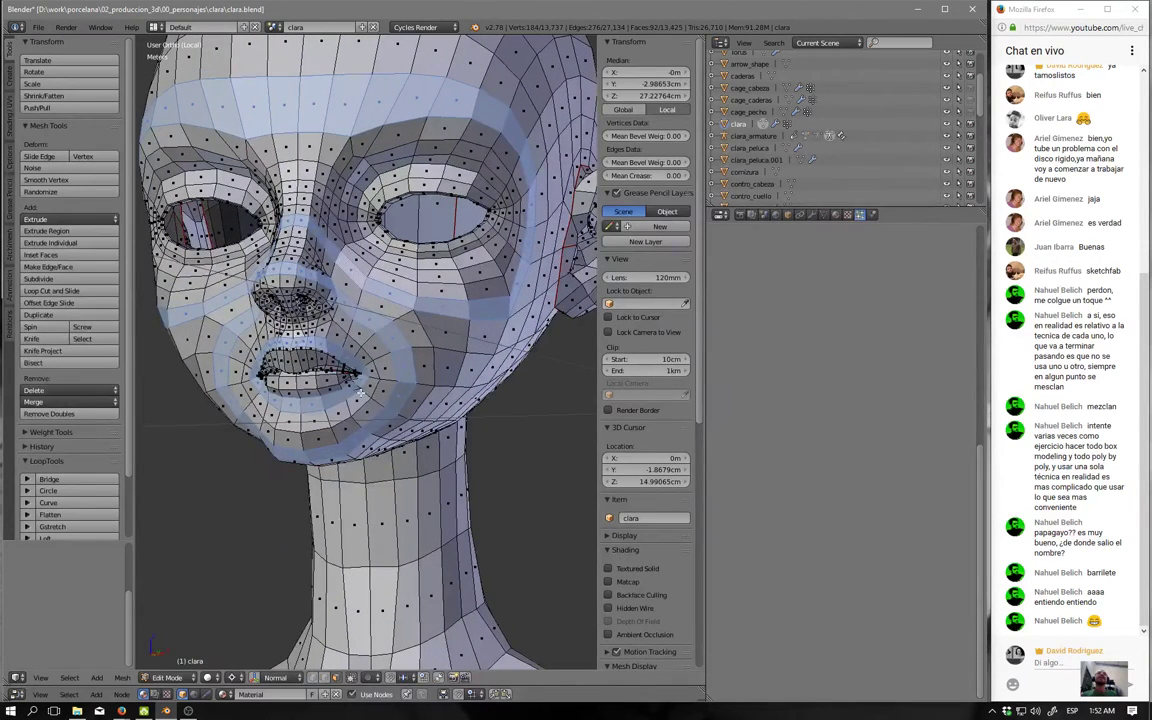
pyautogui.hotkey('ctrl', 'z')
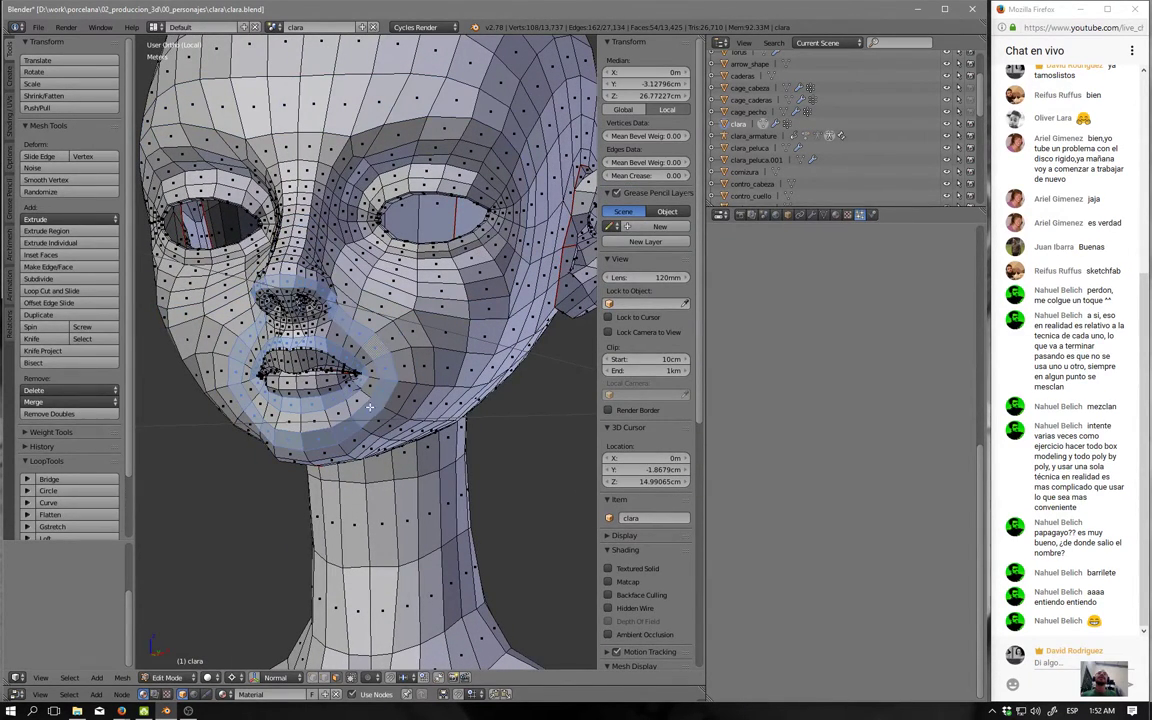
# Add the forehead-cheek loop and several loops around the eyes to the selection.
pyautogui.keyDown('alt'); pyautogui.keyDown('shift'); pyautogui.rightClick(413, 302); pyautogui.keyUp('shift'); pyautogui.keyUp('alt')
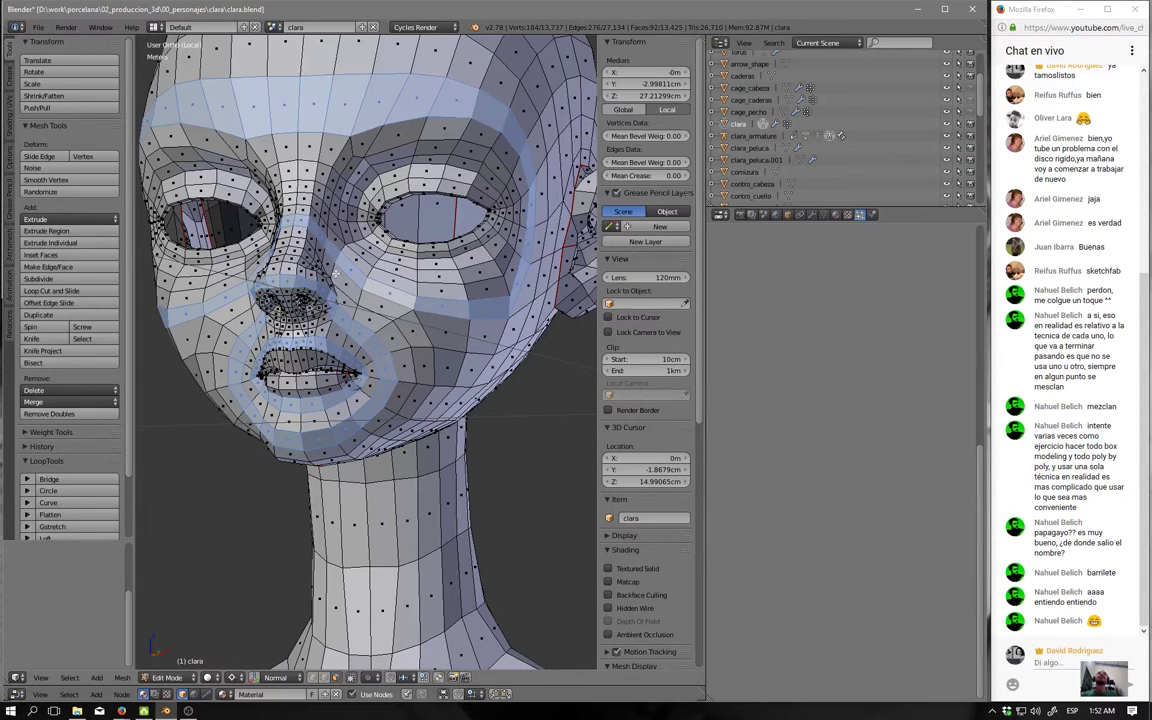
pyautogui.keyDown('alt'); pyautogui.keyDown('shift'); pyautogui.rightClick(340, 208); pyautogui.keyUp('shift'); pyautogui.keyUp('alt')
pyautogui.hotkey('ctrl', 'z')
pyautogui.keyDown('alt'); pyautogui.keyDown('shift'); pyautogui.rightClick(333, 186); pyautogui.keyUp('shift'); pyautogui.keyUp('alt')
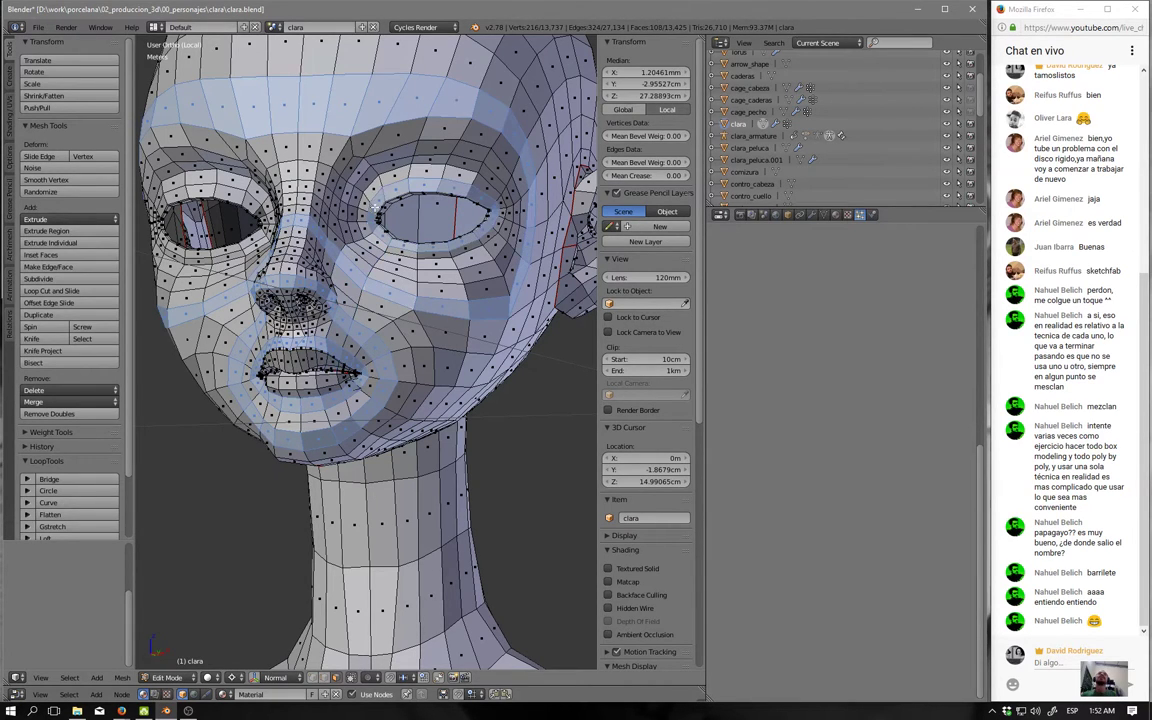
pyautogui.keyDown('alt'); pyautogui.keyDown('shift'); pyautogui.rightClick(216, 174); pyautogui.keyUp('shift'); pyautogui.keyUp('alt')
pyautogui.moveTo(205, 334); pyautogui.dragTo(388, 342, button='middle')
pyautogui.keyDown('alt'); pyautogui.keyDown('shift'); pyautogui.rightClick(321, 278); pyautogui.keyUp('shift'); pyautogui.keyUp('alt')
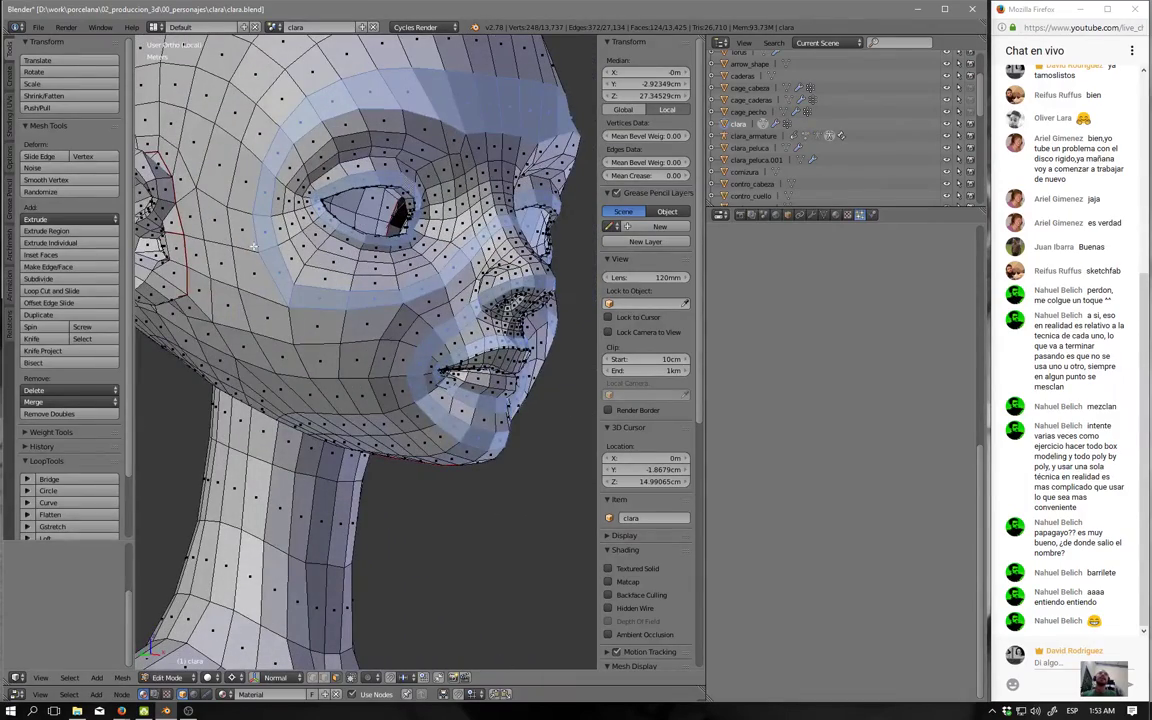
# Reselect only the loop ringing the eyes, then pick a single face above the eye.
pyautogui.scroll(-5, 233, 396)
pyautogui.moveTo(233, 396)
pyautogui.mouseDown(button='middle')
pyautogui.moveTo(168, 364)
pyautogui.moveTo(123, 376)
pyautogui.mouseUp(button='middle')
pyautogui.scroll(5, 458, 388)
pyautogui.moveTo(458, 388); pyautogui.dragTo(413, 480, button='middle')
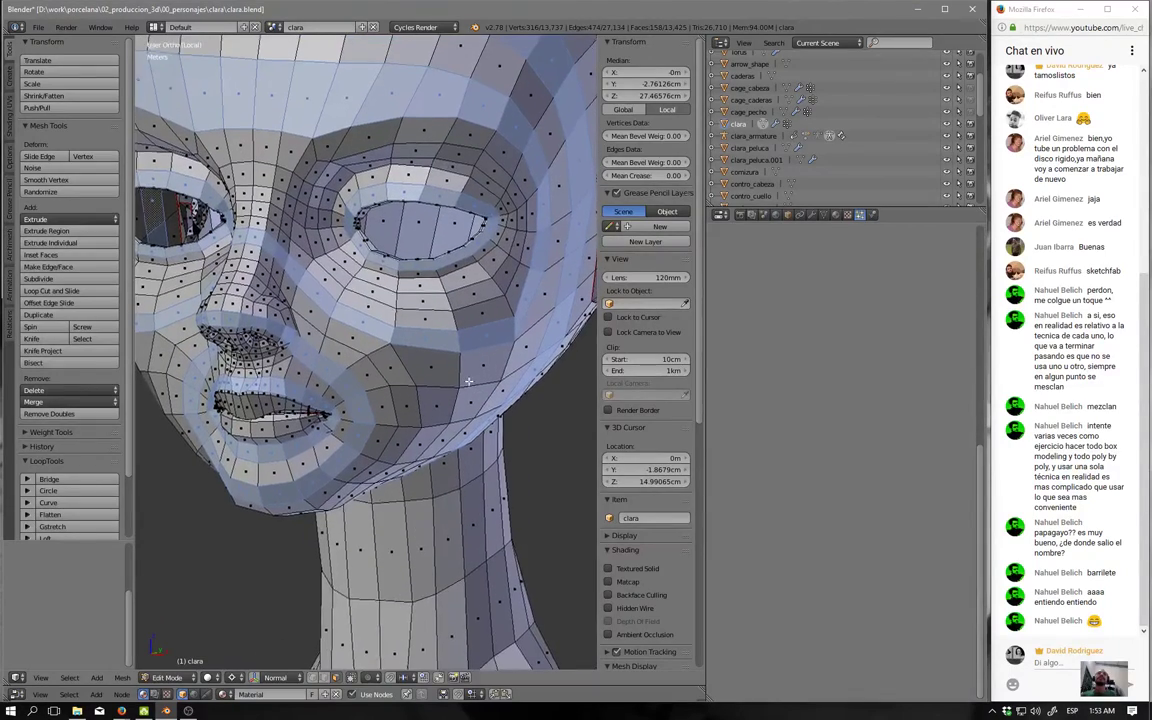
pyautogui.press('a')
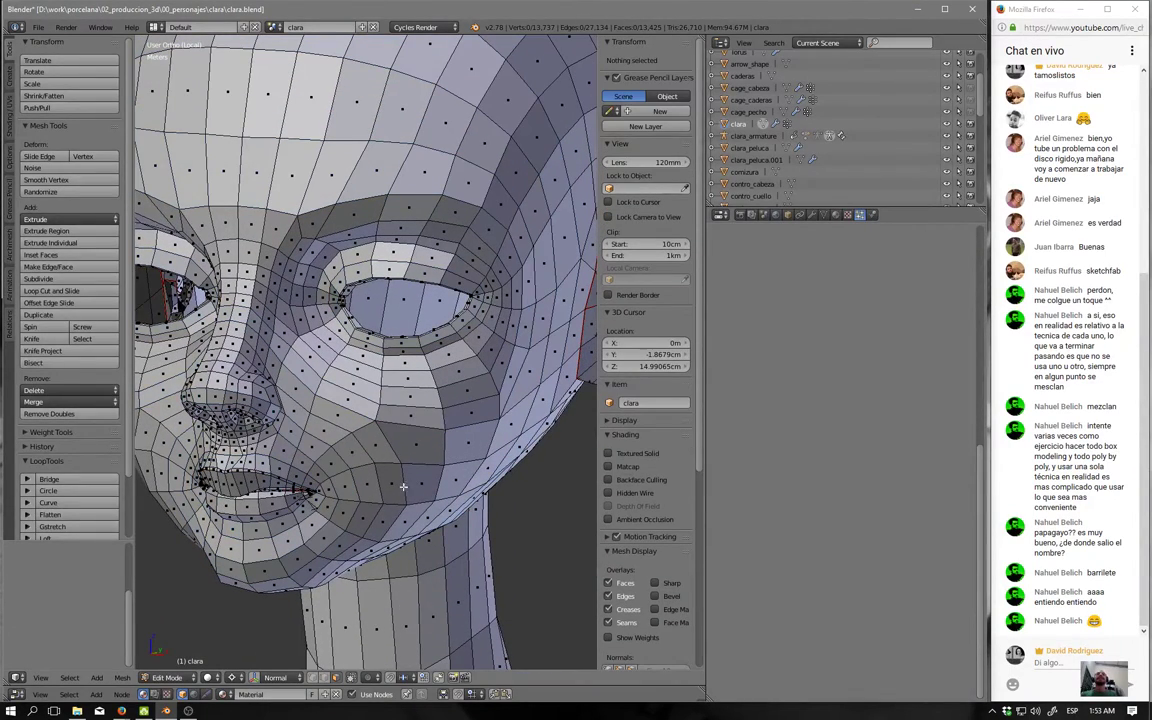
pyautogui.keyDown('alt'); pyautogui.rightClick(329, 213); pyautogui.keyUp('alt')
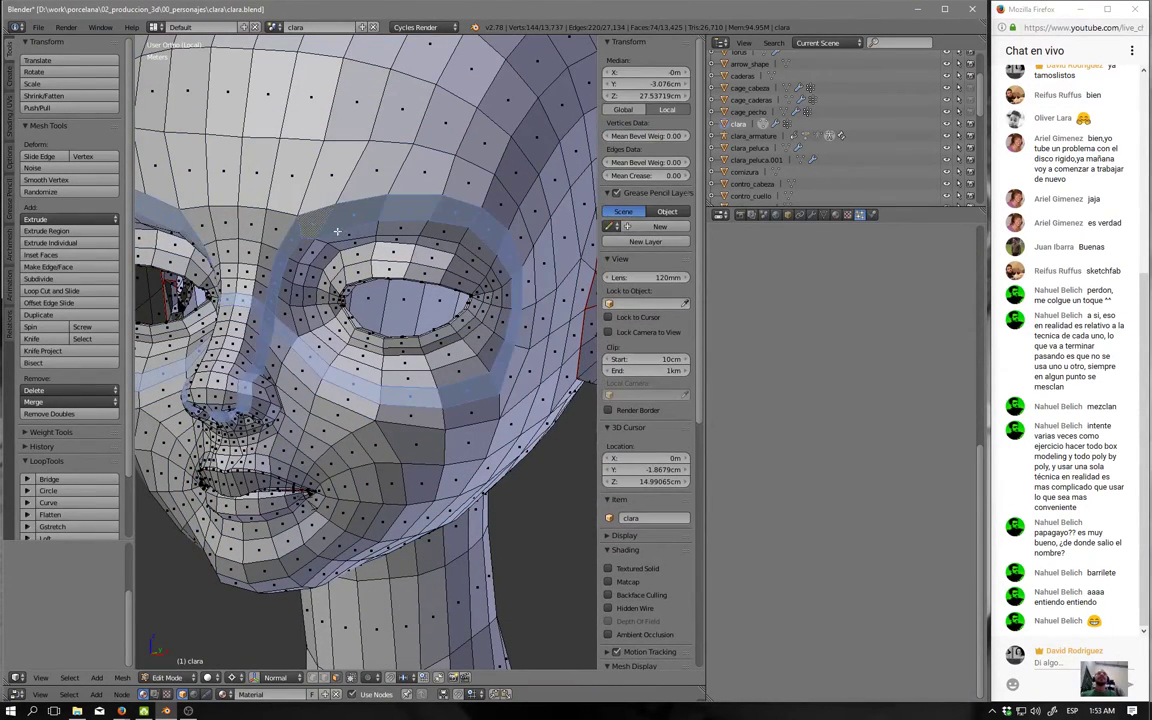
pyautogui.moveTo(329, 213)
pyautogui.mouseDown(button='middle')
pyautogui.moveTo(474, 427)
pyautogui.moveTo(476, 380)
pyautogui.moveTo(385, 418)
pyautogui.moveTo(487, 300)
pyautogui.mouseUp(button='middle')
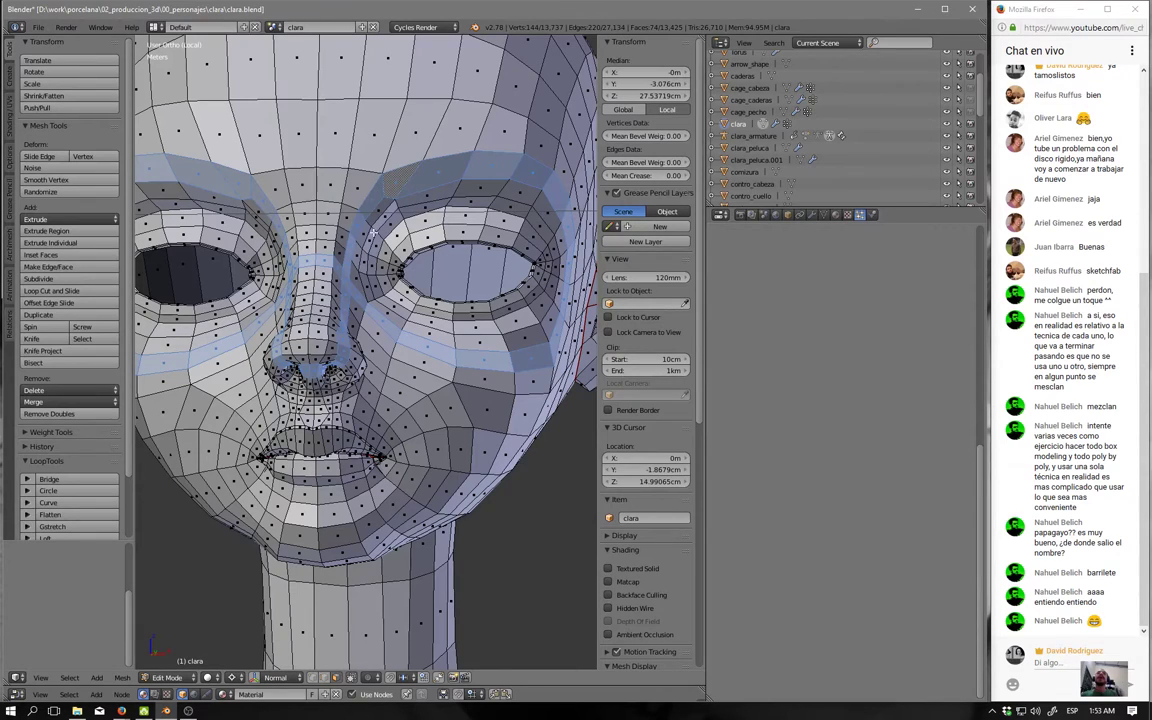
pyautogui.rightClick(310, 281)
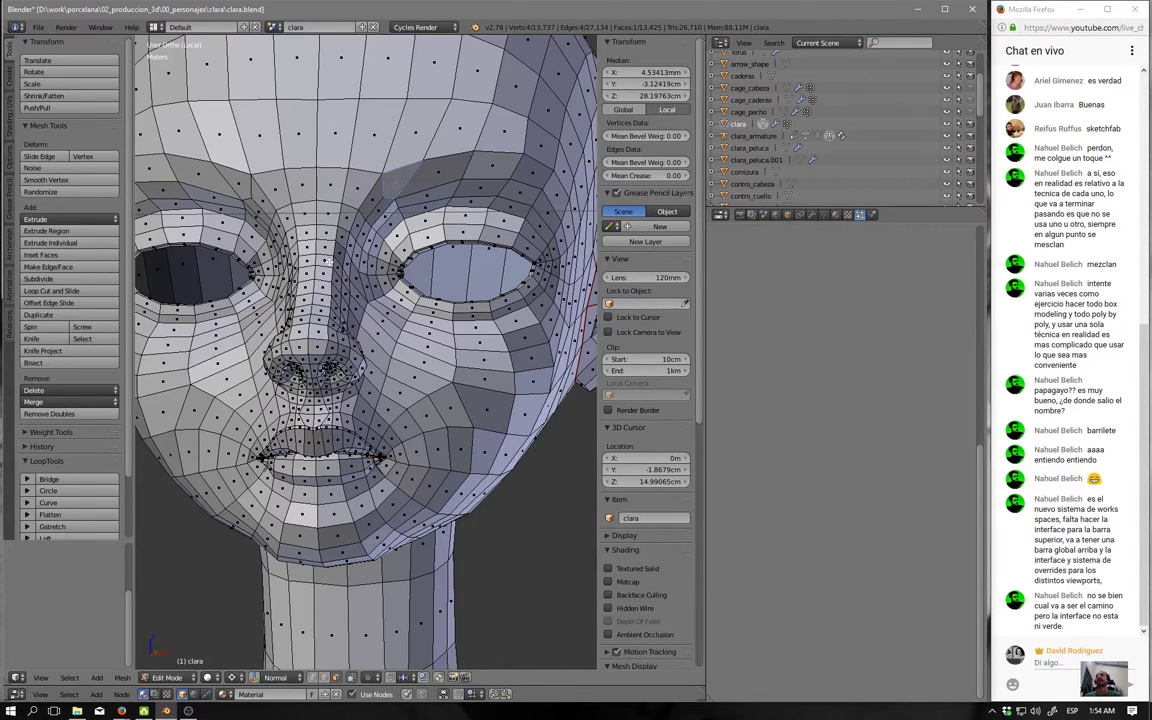
# Switch to front ortho view, deselect all, and select a face near the inner eye corner.
pyautogui.scroll(-3, 297, 250)
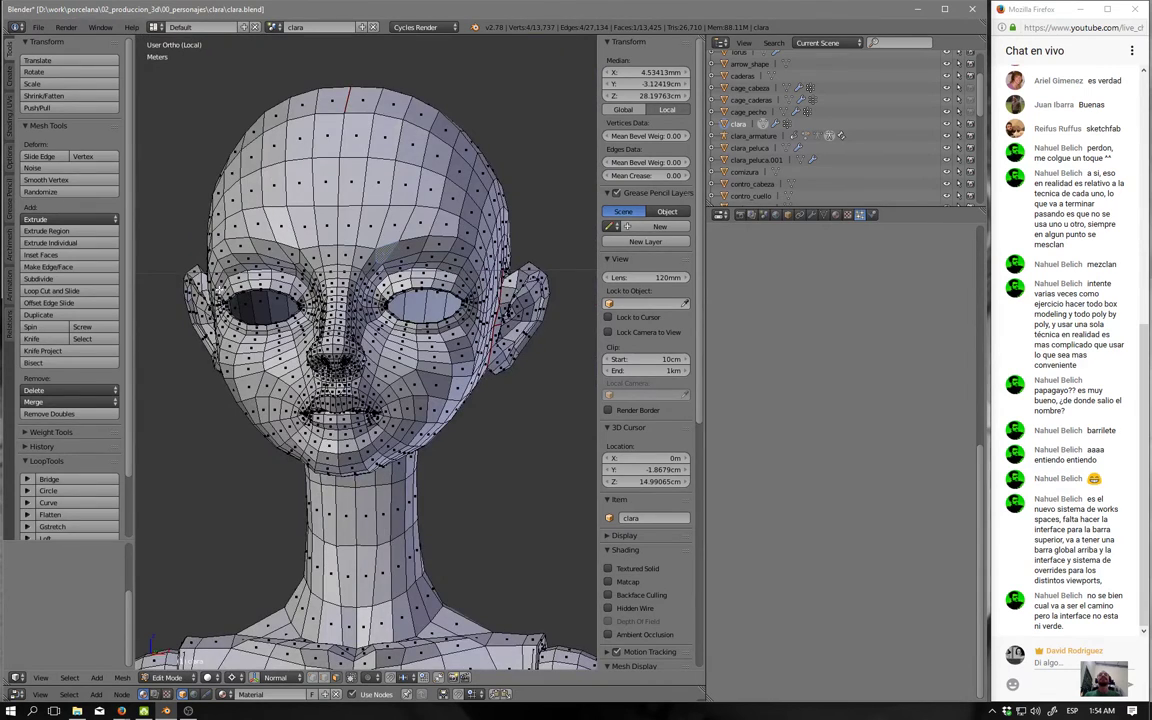
pyautogui.scroll(3, 317, 284)
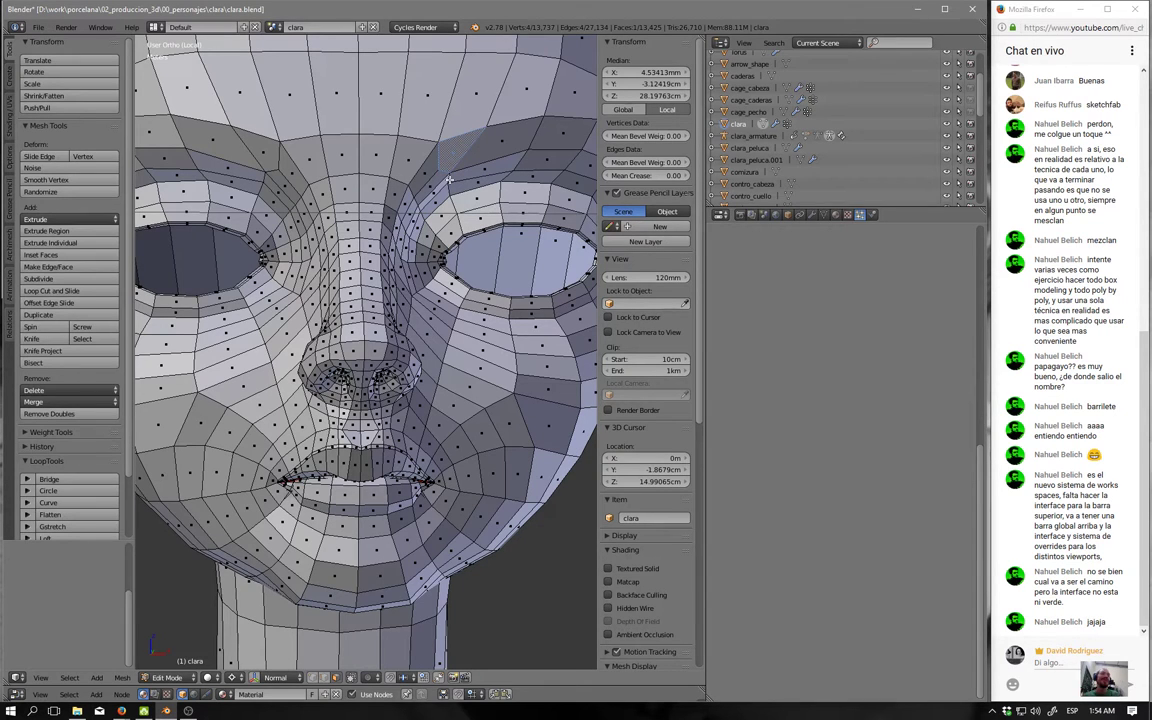
pyautogui.press('KP_1')
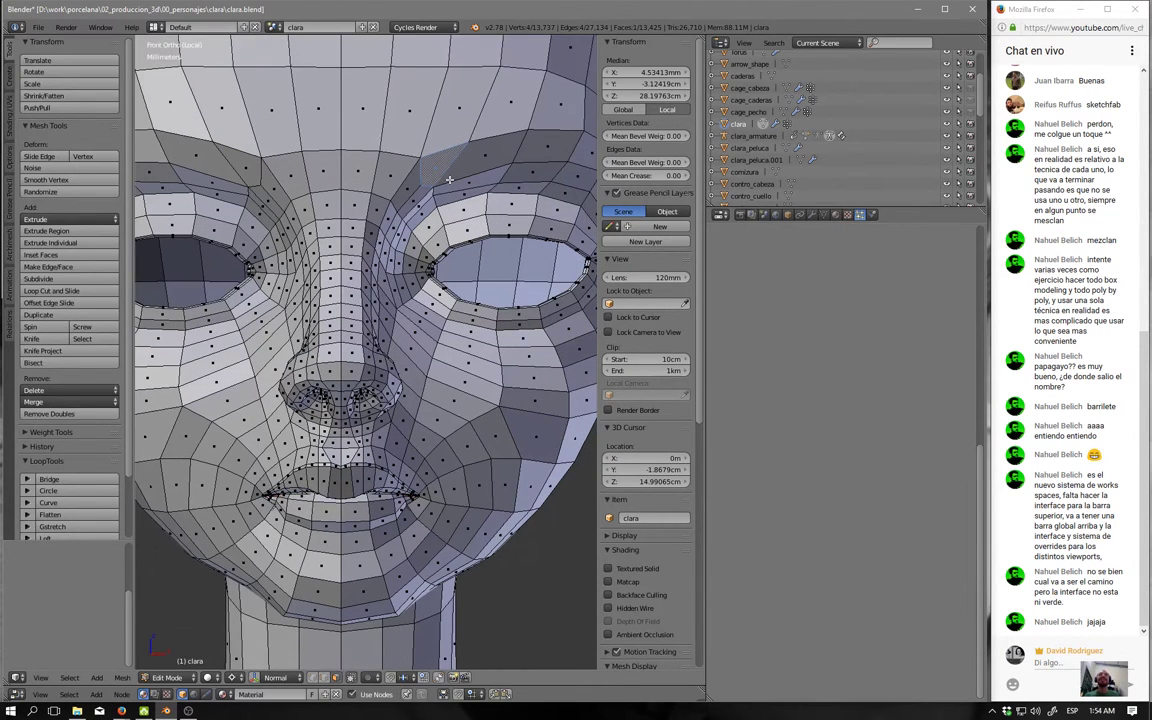
pyautogui.scroll(-2, 321, 183)
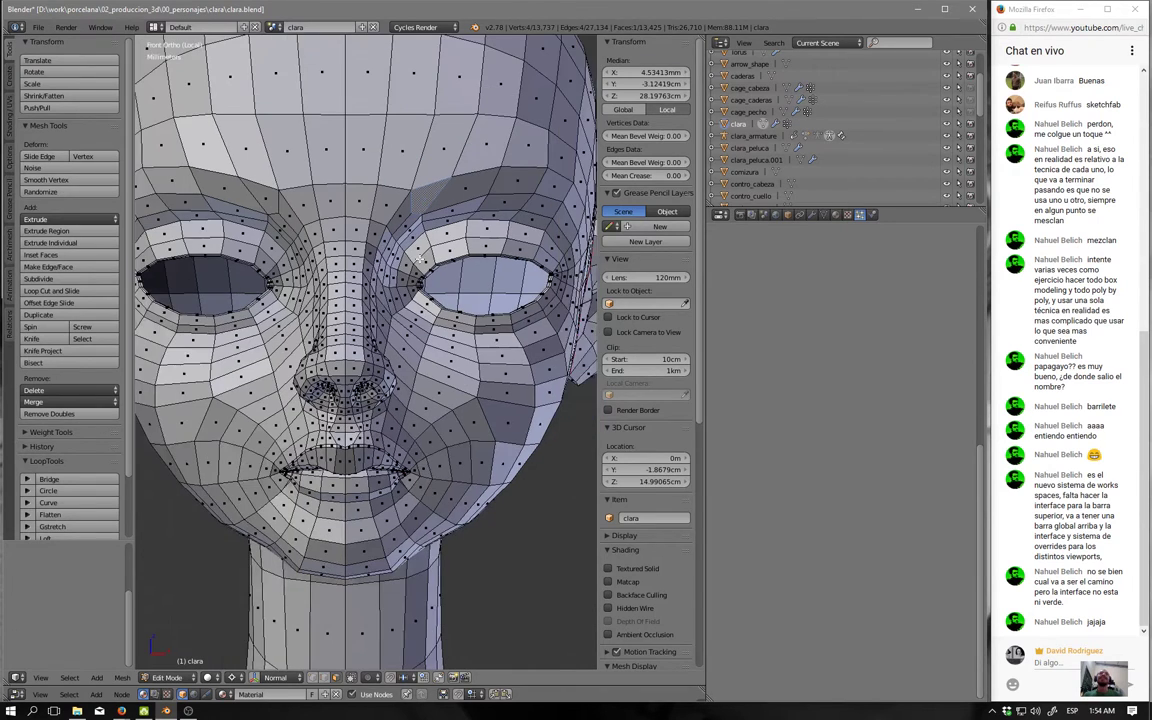
pyautogui.keyDown('shift'); pyautogui.moveTo(370, 258); pyautogui.dragTo(422, 341, button='middle'); pyautogui.keyUp('shift')
pyautogui.press('a')
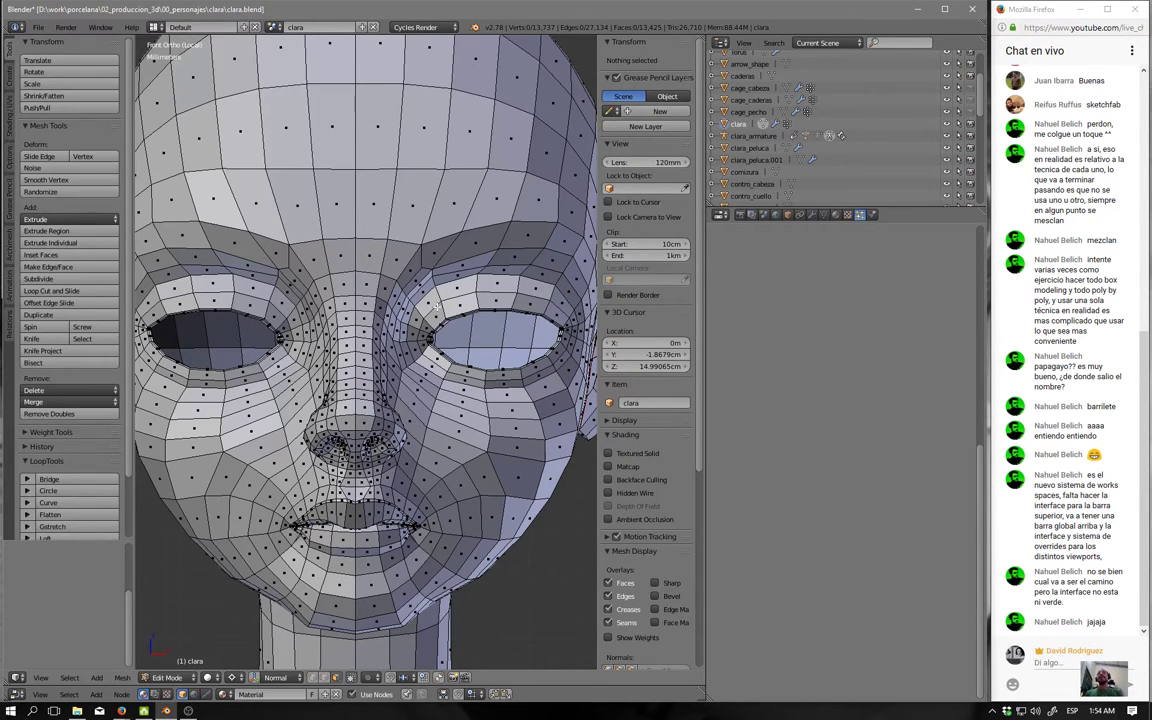
pyautogui.rightClick(408, 326)
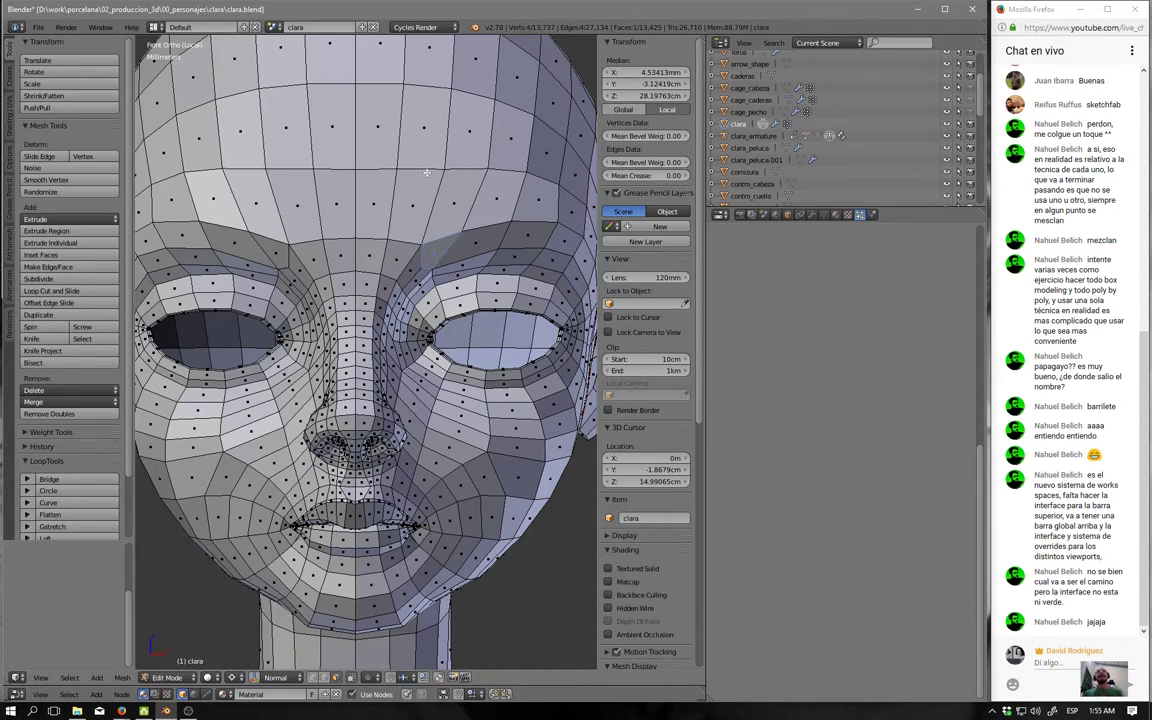
# Select three faces from the mid-forehead down to the nose bridge.
pyautogui.press('a')
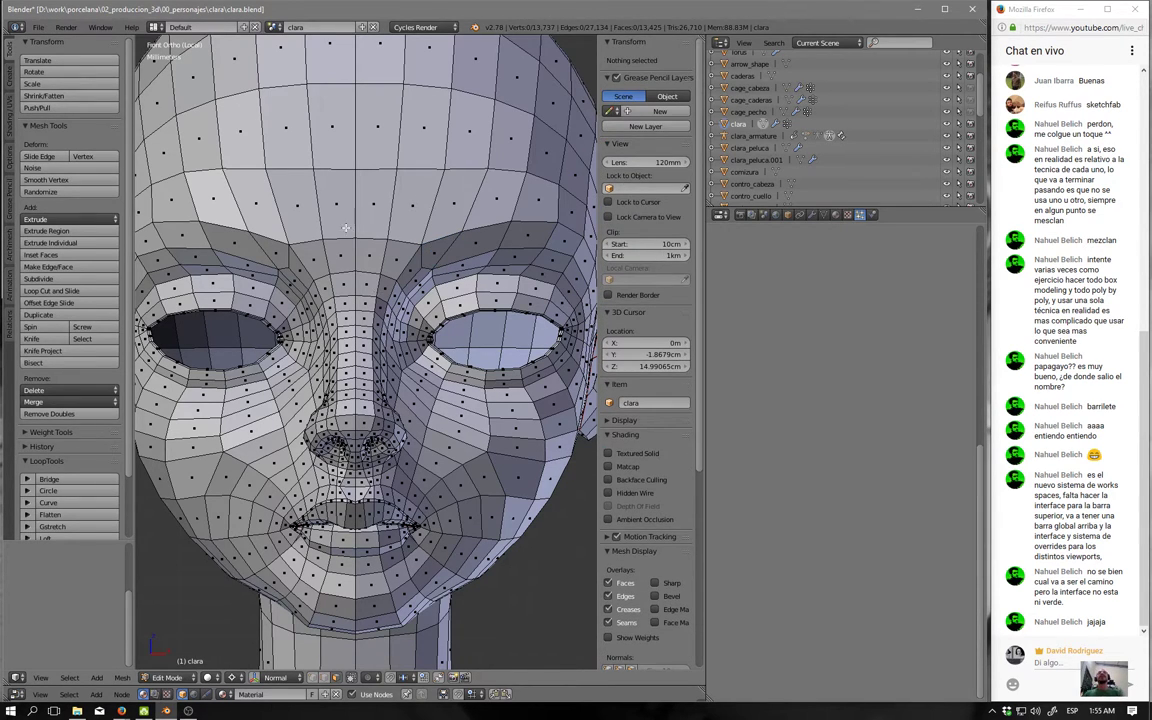
pyautogui.rightClick(350, 208)
pyautogui.keyDown('shift'); pyautogui.rightClick(338, 232); pyautogui.keyUp('shift')
pyautogui.keyDown('shift'); pyautogui.rightClick(352, 262); pyautogui.keyUp('shift')
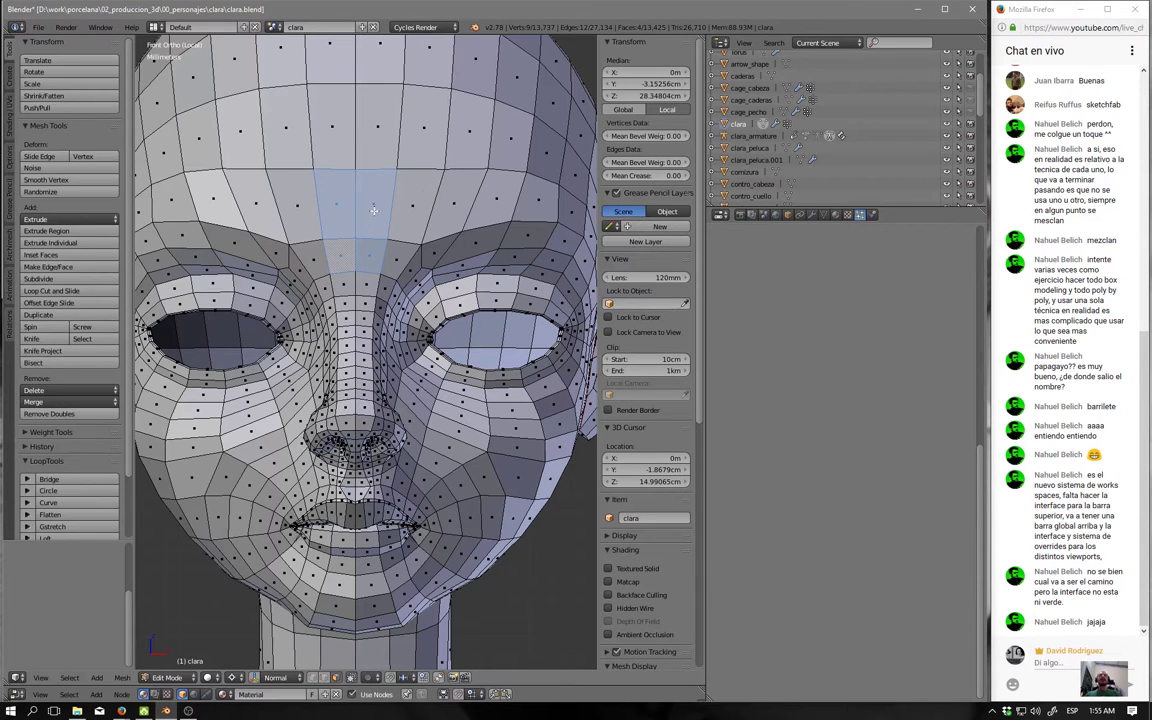
pyautogui.scroll(-3, 540, 225)
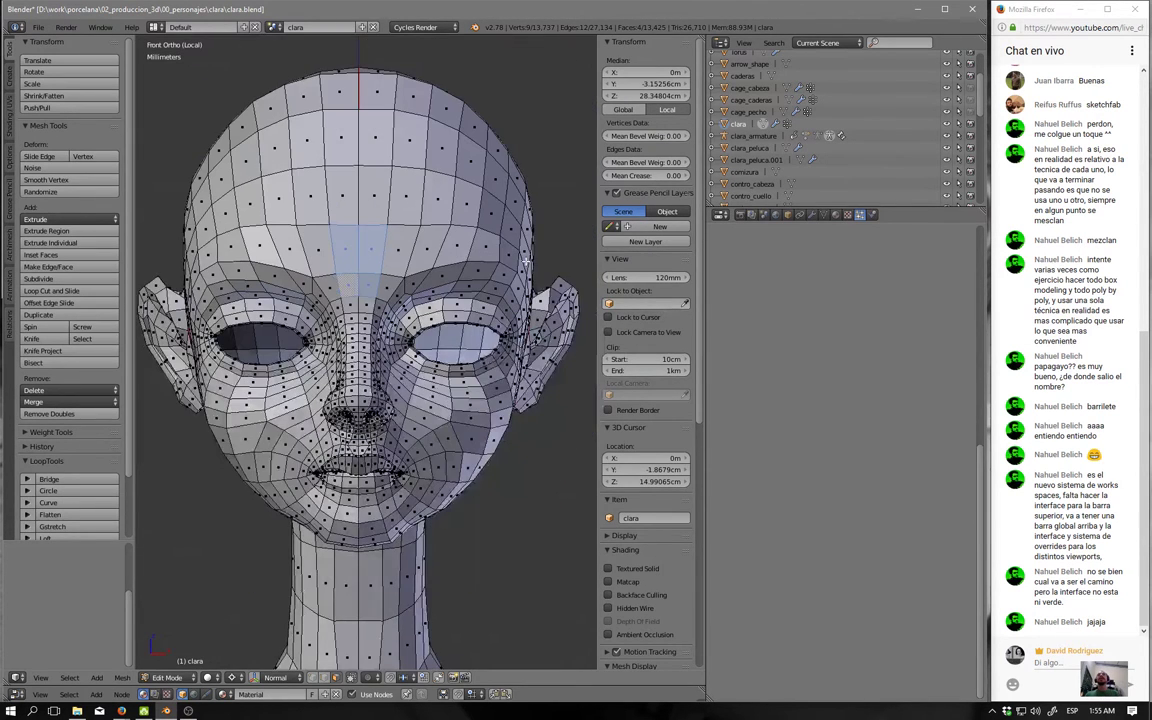
pyautogui.scroll(1, 473, 234)
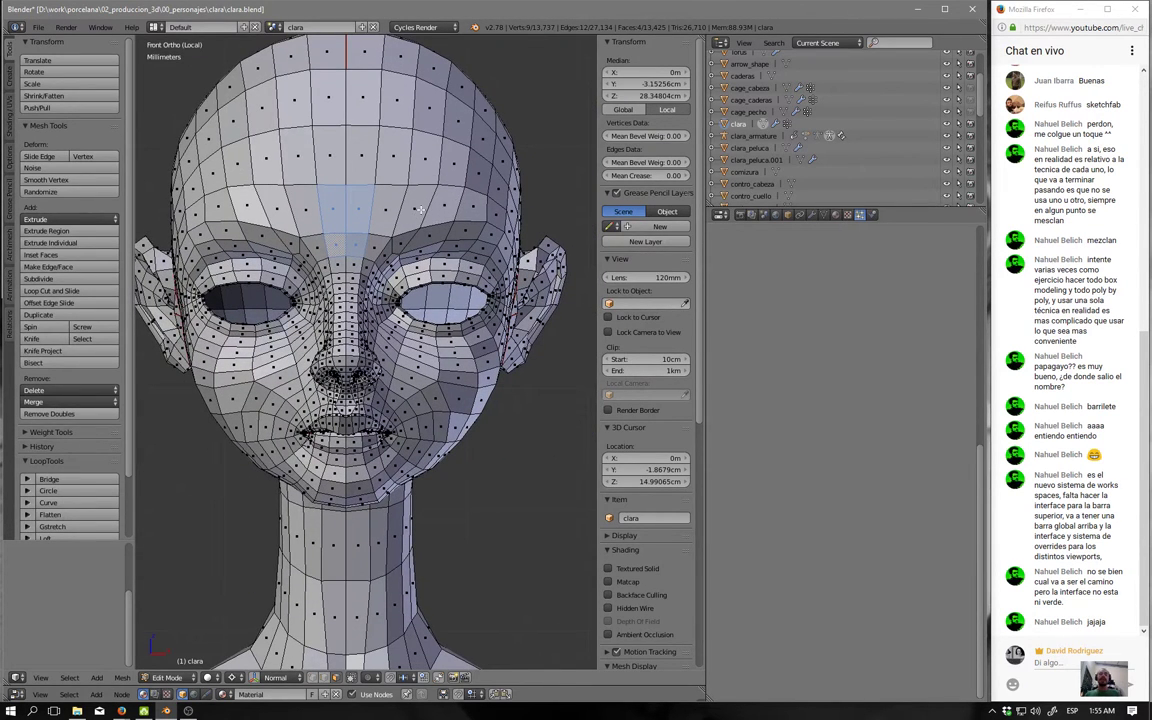
# Draw an annotation stroke over the right forehead, deselect the faces, and open the File menu.
pyautogui.moveTo(457, 172)
pyautogui.mouseDown()
pyautogui.moveTo(388, 243)
pyautogui.moveTo(524, 216)
pyautogui.moveTo(410, 150)
pyautogui.mouseUp()
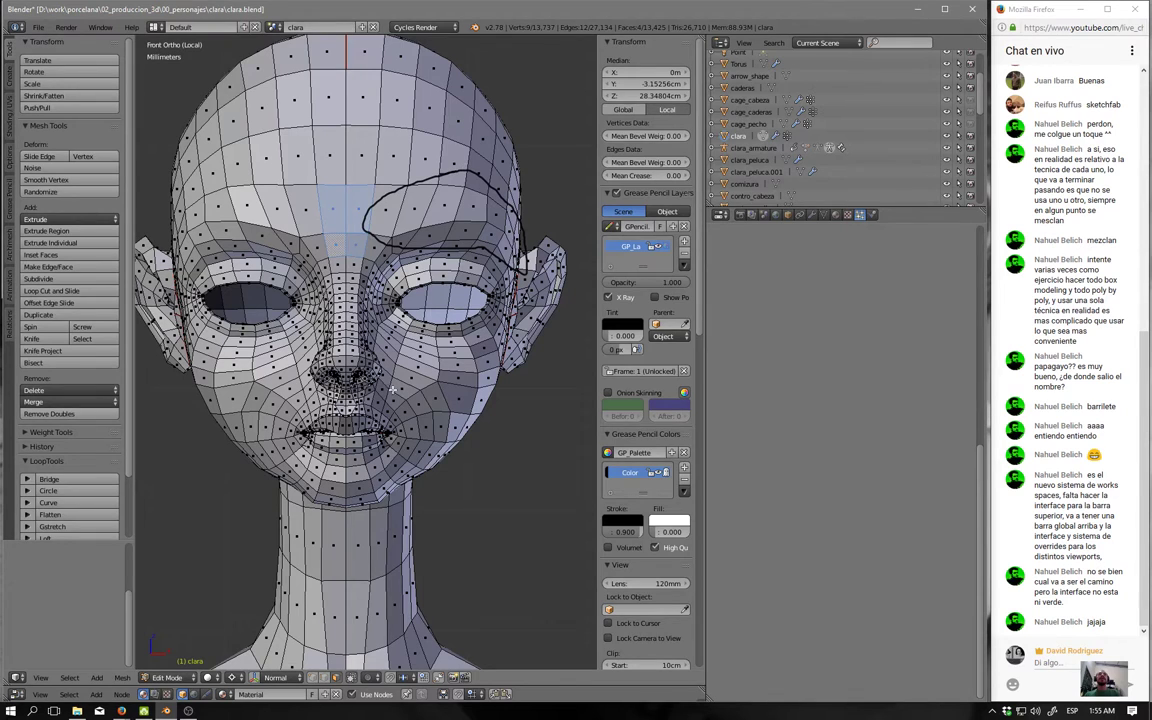
pyautogui.keyDown('shift'); pyautogui.moveTo(353, 351); pyautogui.dragTo(420, 318, button='middle'); pyautogui.keyUp('shift')
pyautogui.press('a')
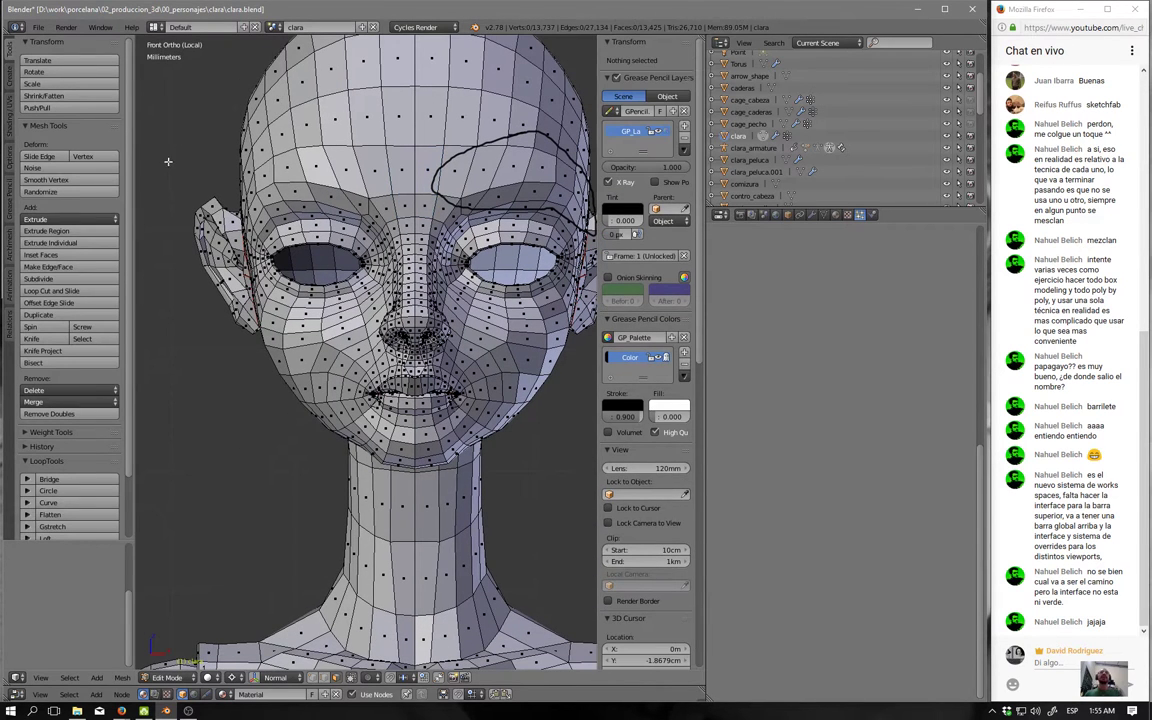
pyautogui.click(37, 28)
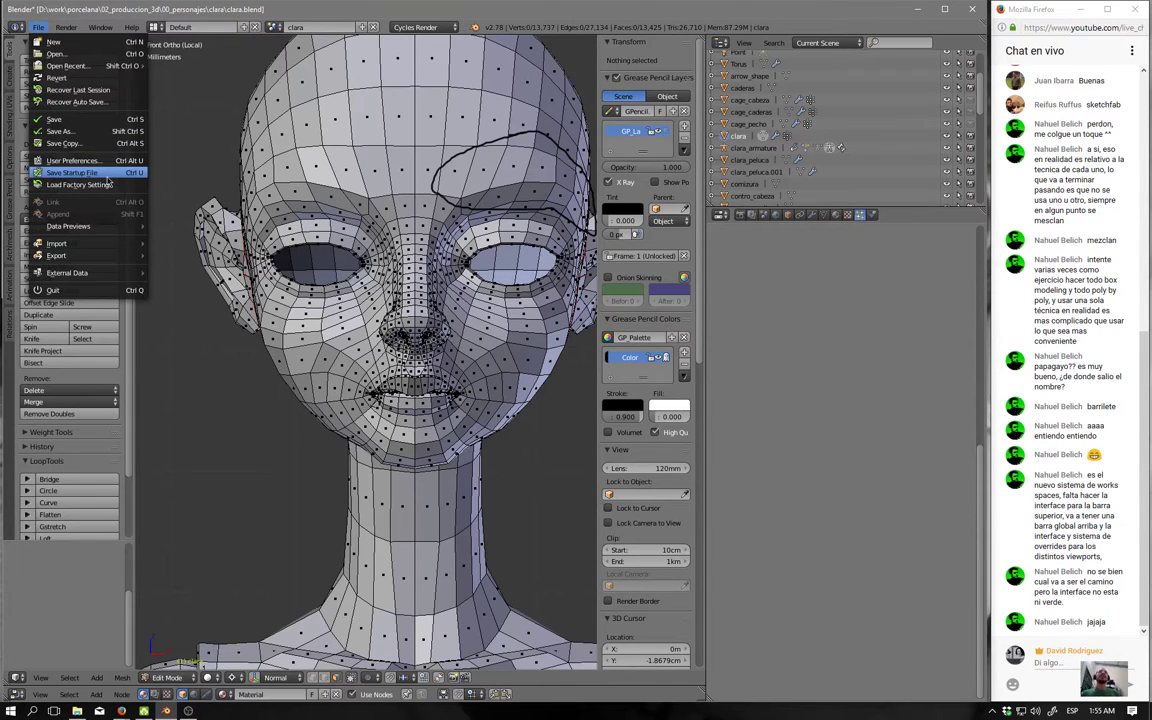
# In File > Open, go up to D:\work, into TLC\tigre, and select tigre_ref.blend.
pyautogui.click(90, 62)
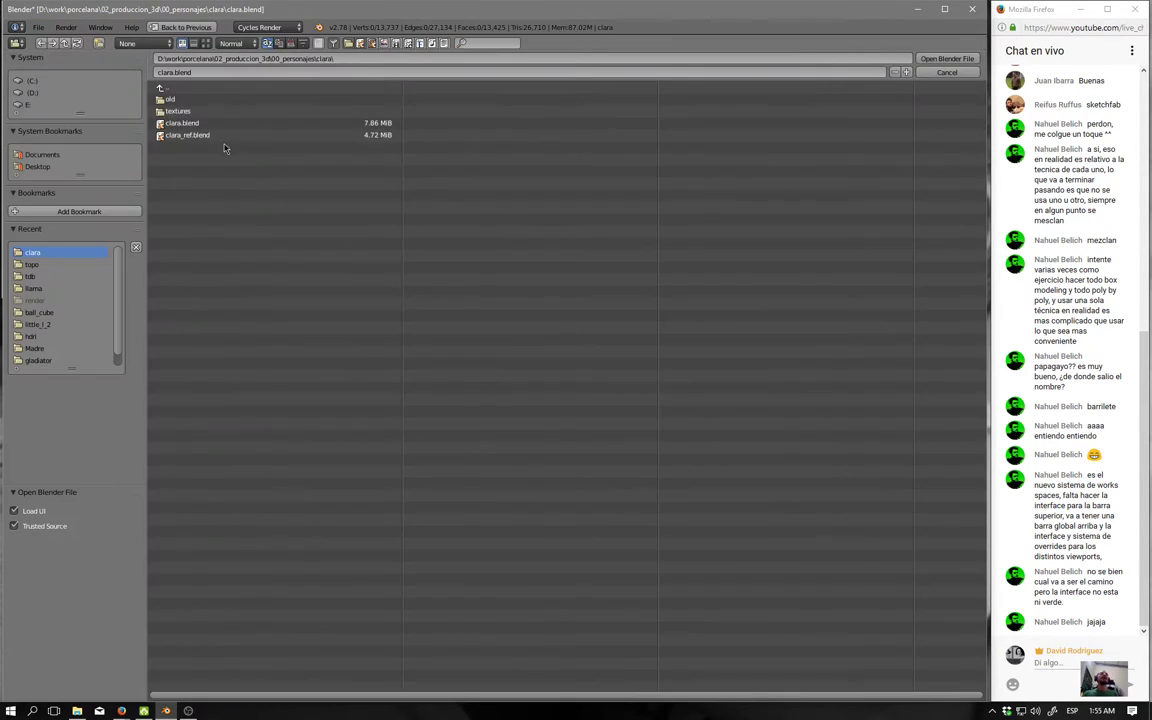
pyautogui.click(207, 90)
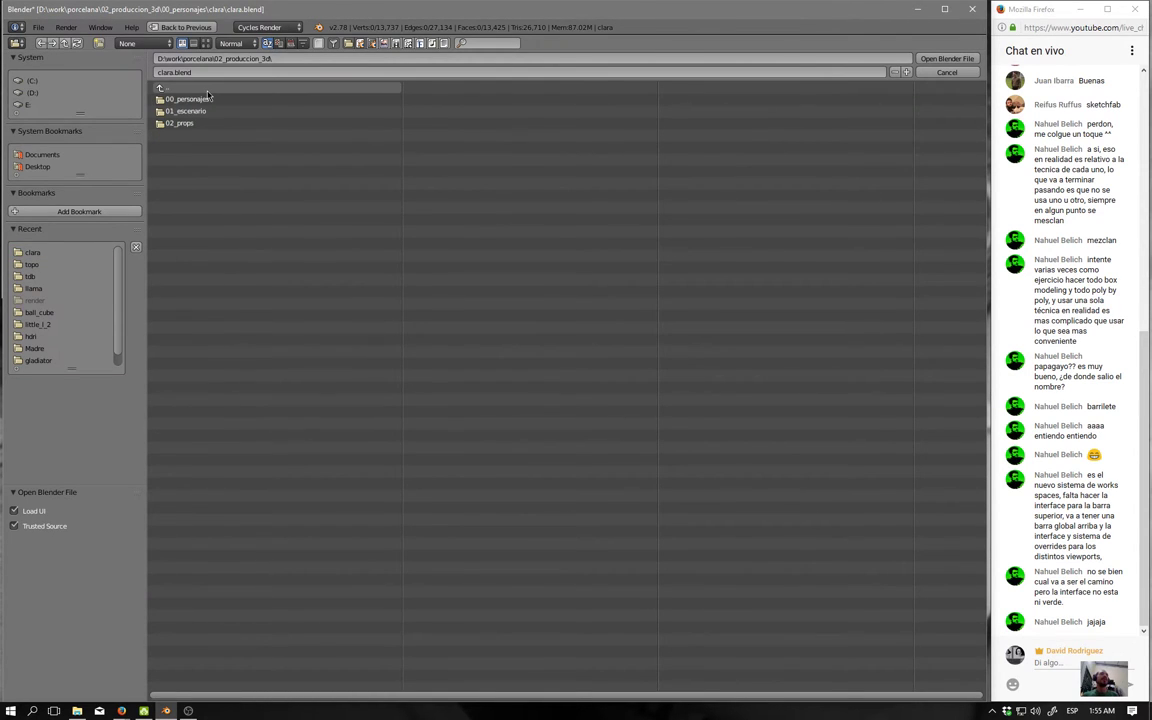
pyautogui.click(207, 90)
pyautogui.click(207, 90)
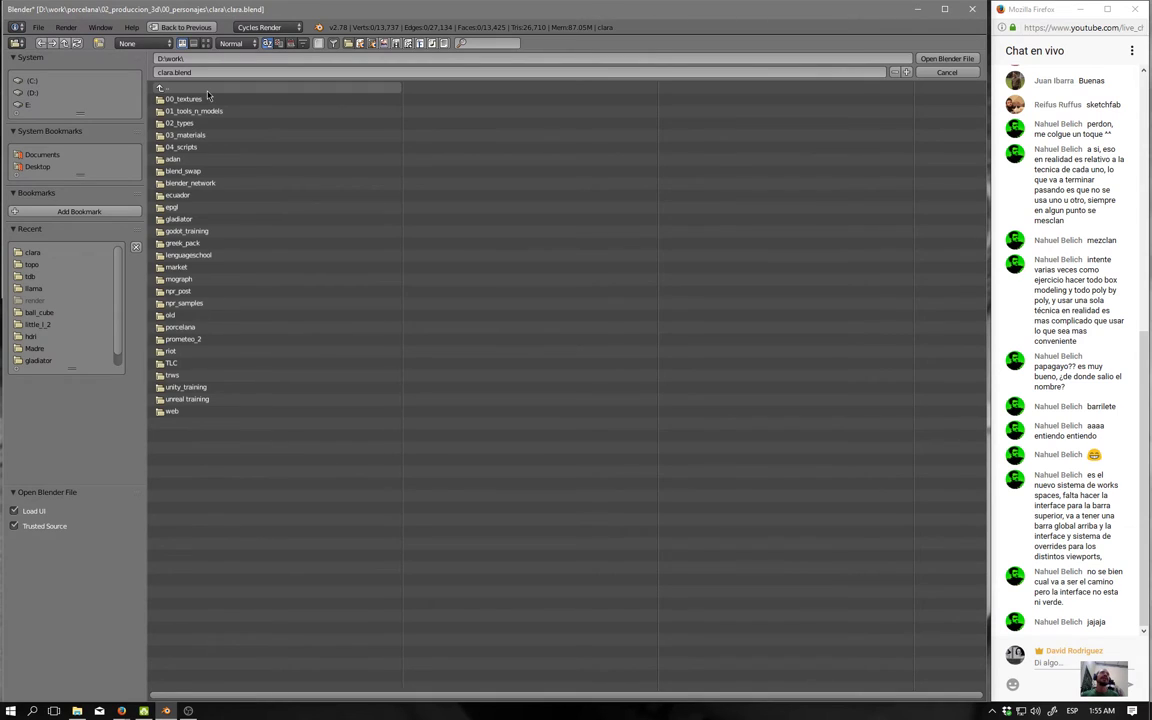
pyautogui.click(272, 364)
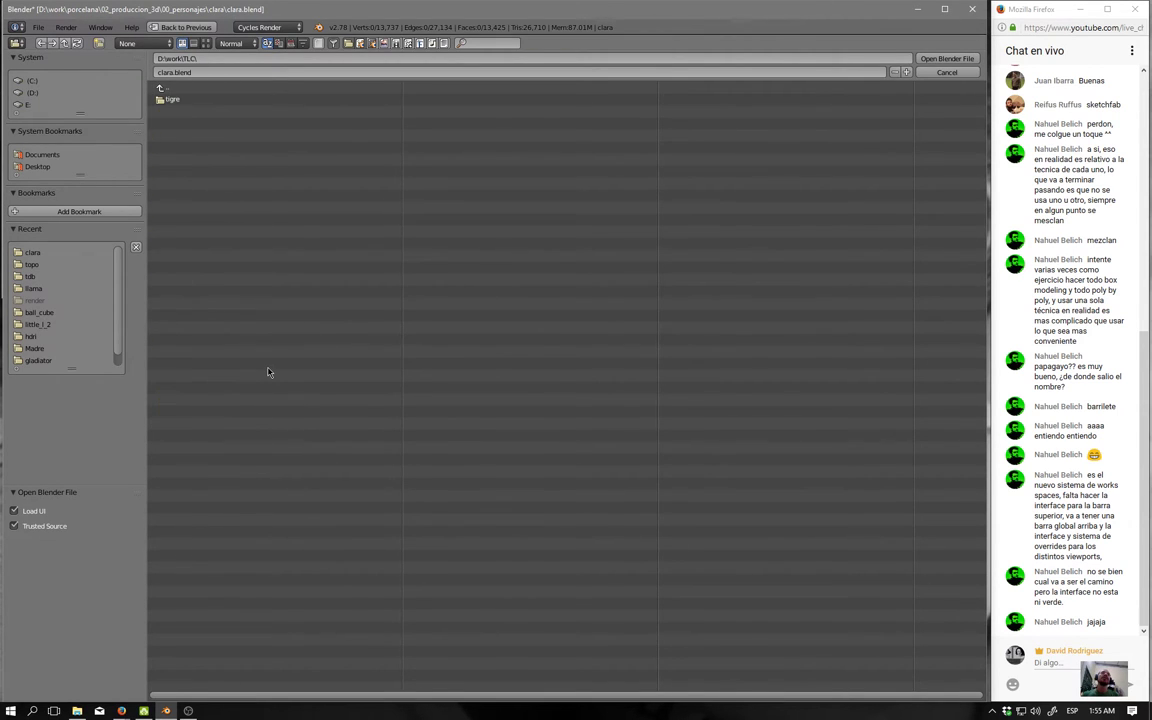
pyautogui.click(202, 98)
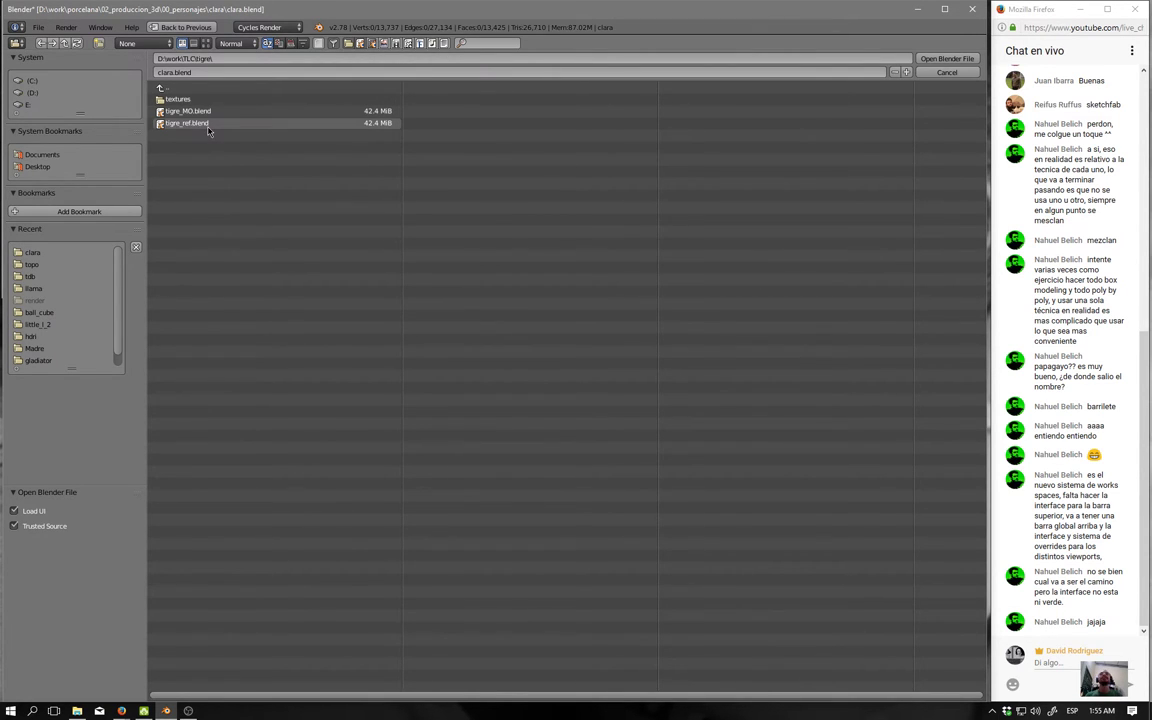
pyautogui.click(208, 128)
# Load tigre_ref.blend and briefly toggle the tiger mesh into Edit Mode and back.
pyautogui.doubleClick(171, 126)
pyautogui.scroll(3, 446, 397)
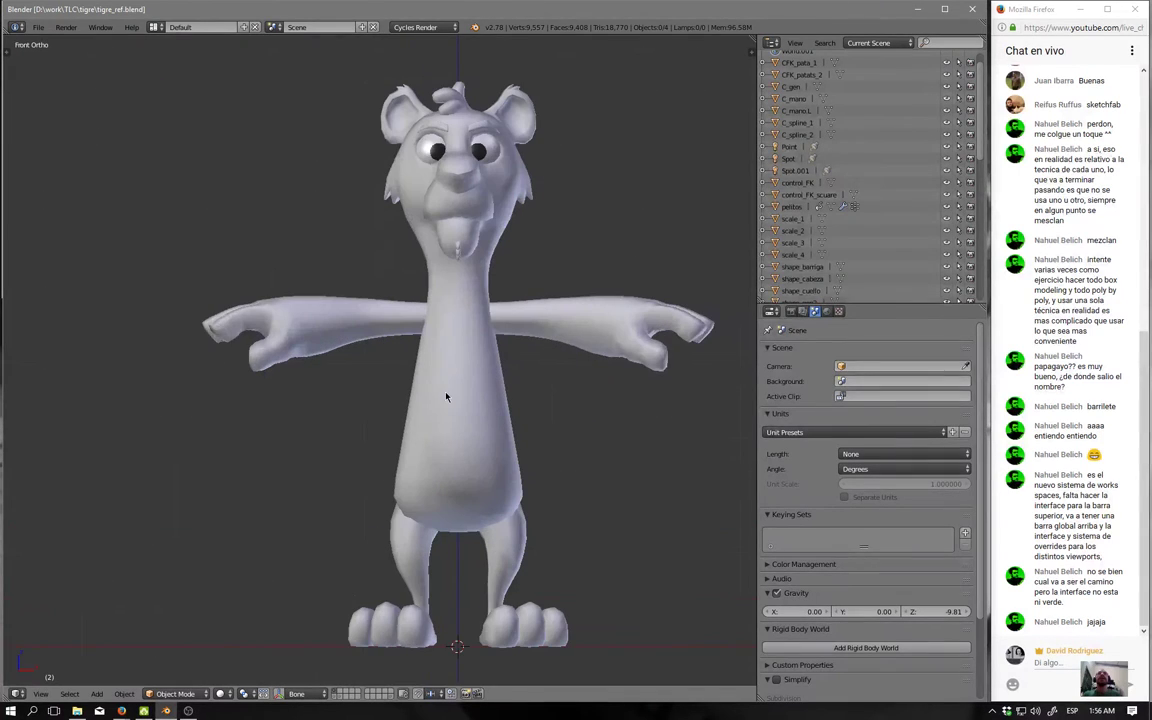
pyautogui.keyDown('ctrl'); pyautogui.scroll(2, 474, 313); pyautogui.keyUp('ctrl')
pyautogui.scroll(4, 474, 313)
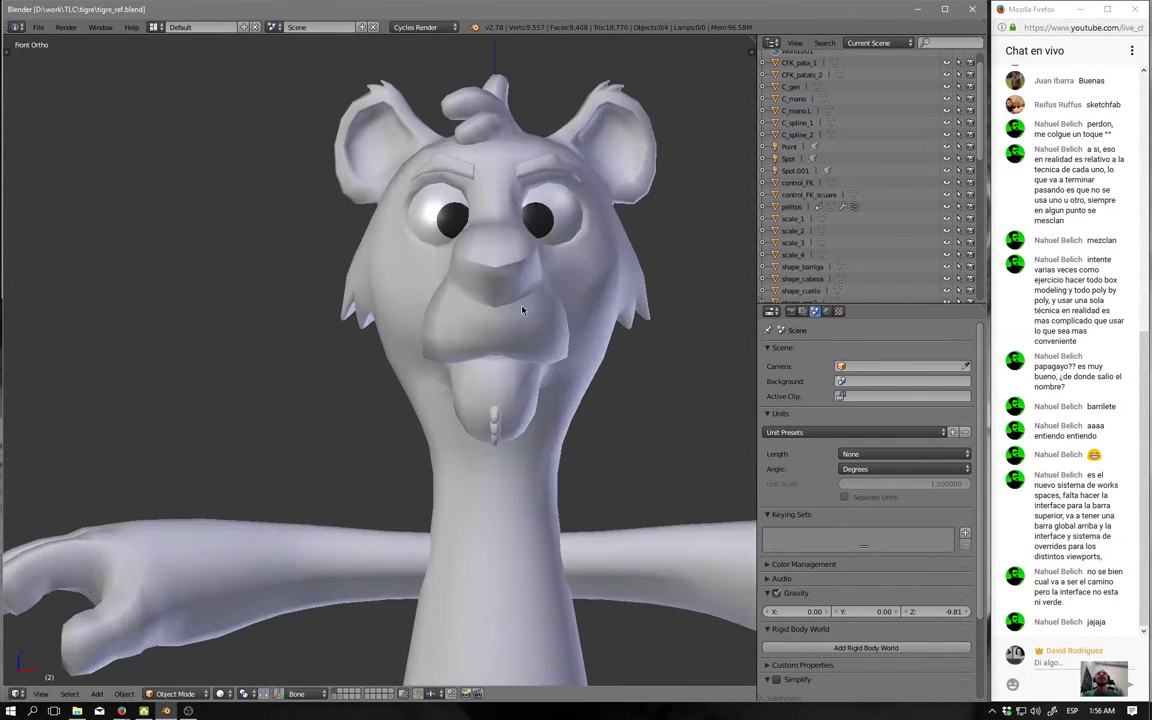
pyautogui.scroll(-2, 522, 310)
pyautogui.moveTo(503, 409); pyautogui.dragTo(500, 415, button='middle')
pyautogui.press('Tab')
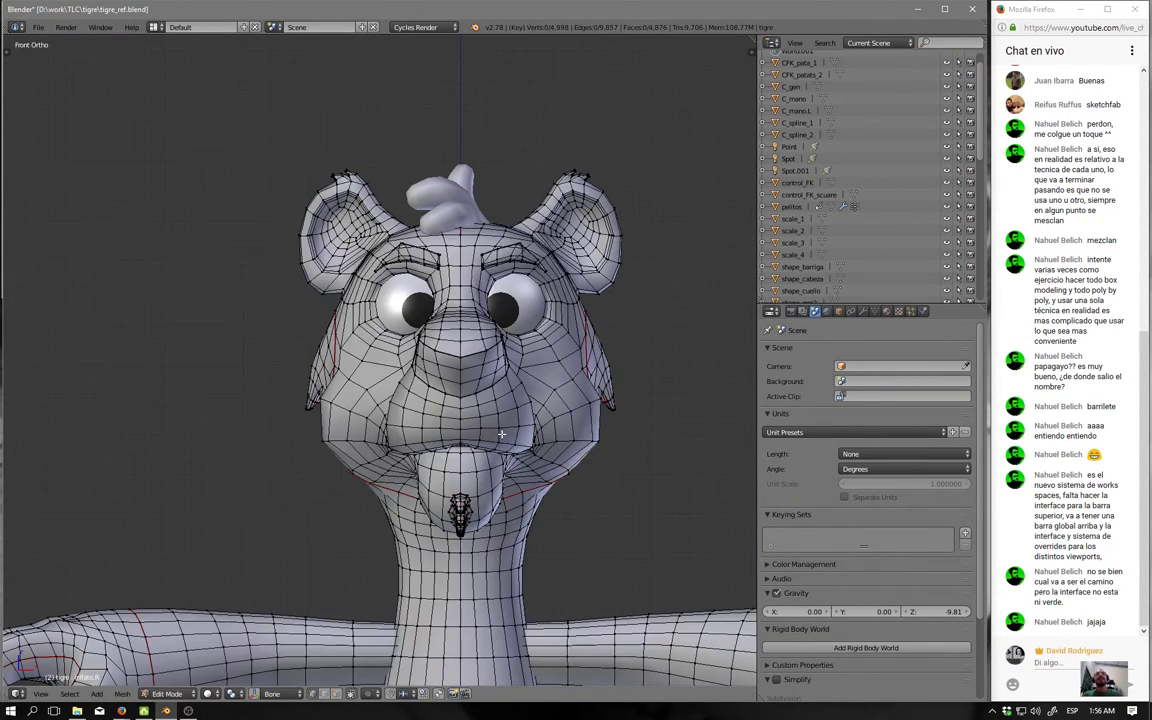
pyautogui.press('Tab')
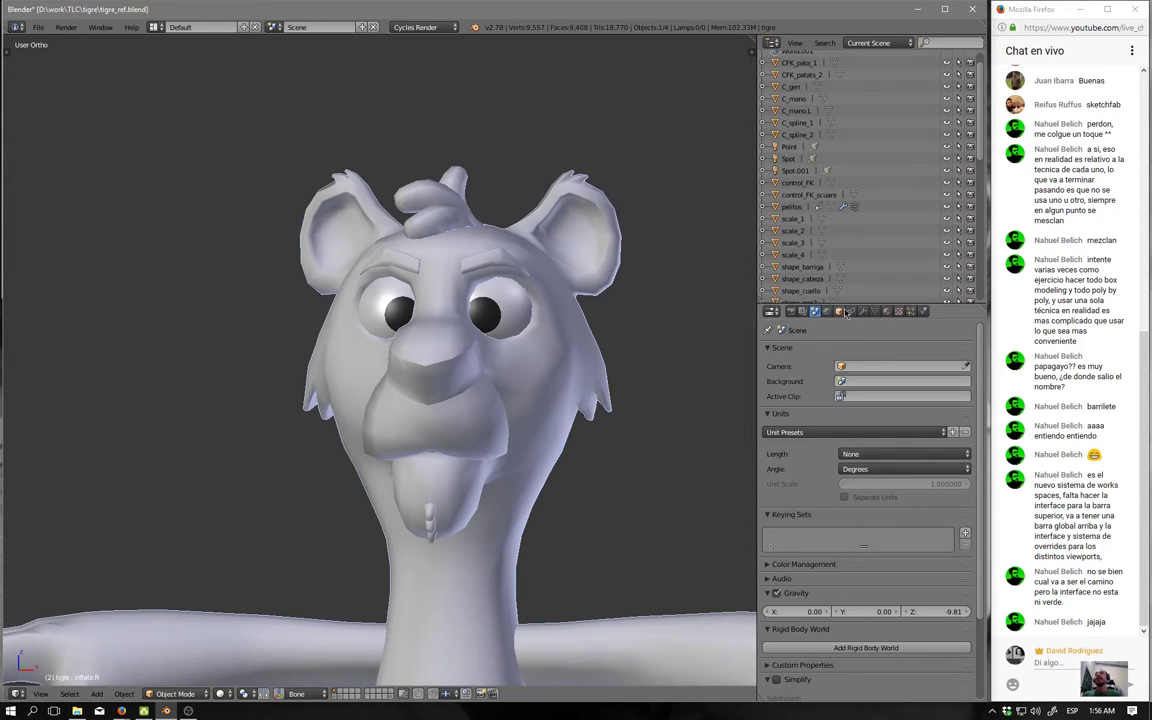
# Make Basis the active shape key in the tiger's Object Data properties.
pyautogui.click(864, 312)
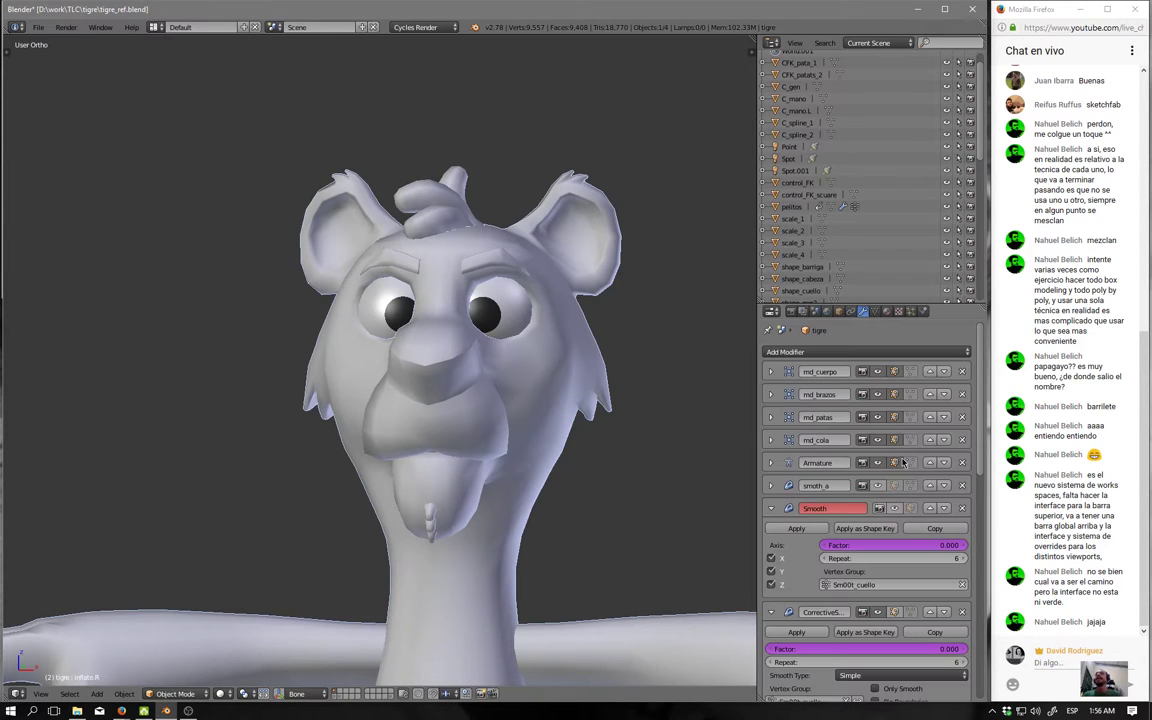
pyautogui.click(874, 312)
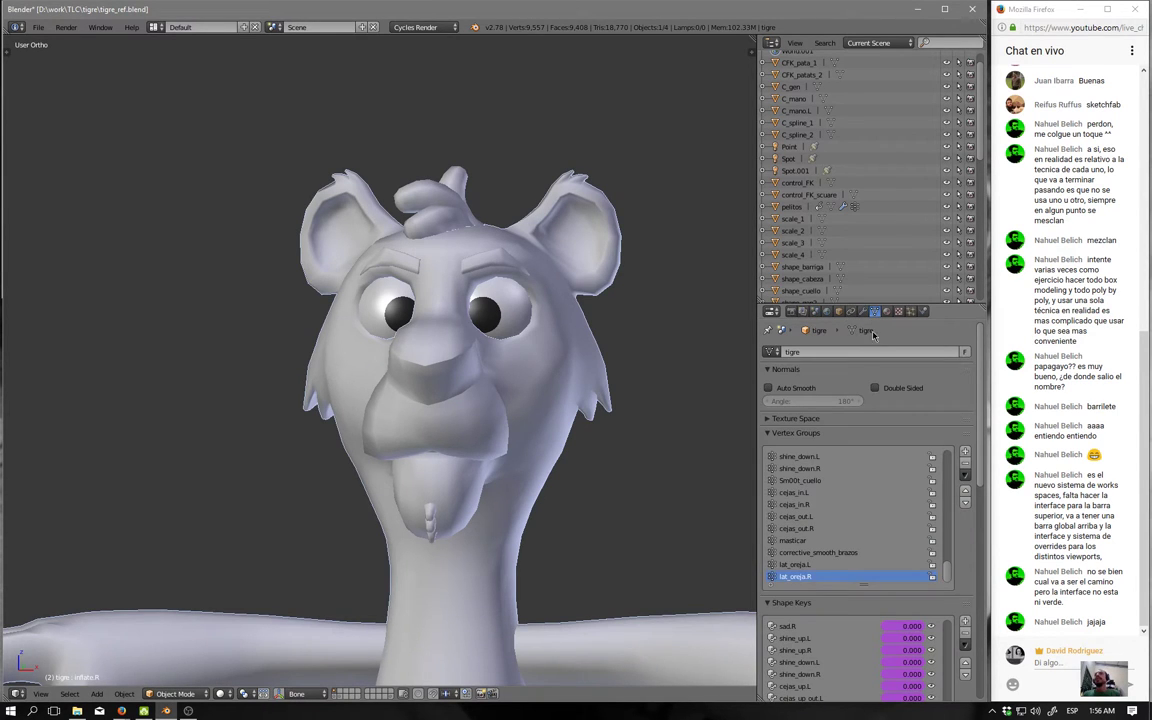
pyautogui.scroll(5, 920, 640)
pyautogui.click(900, 626)
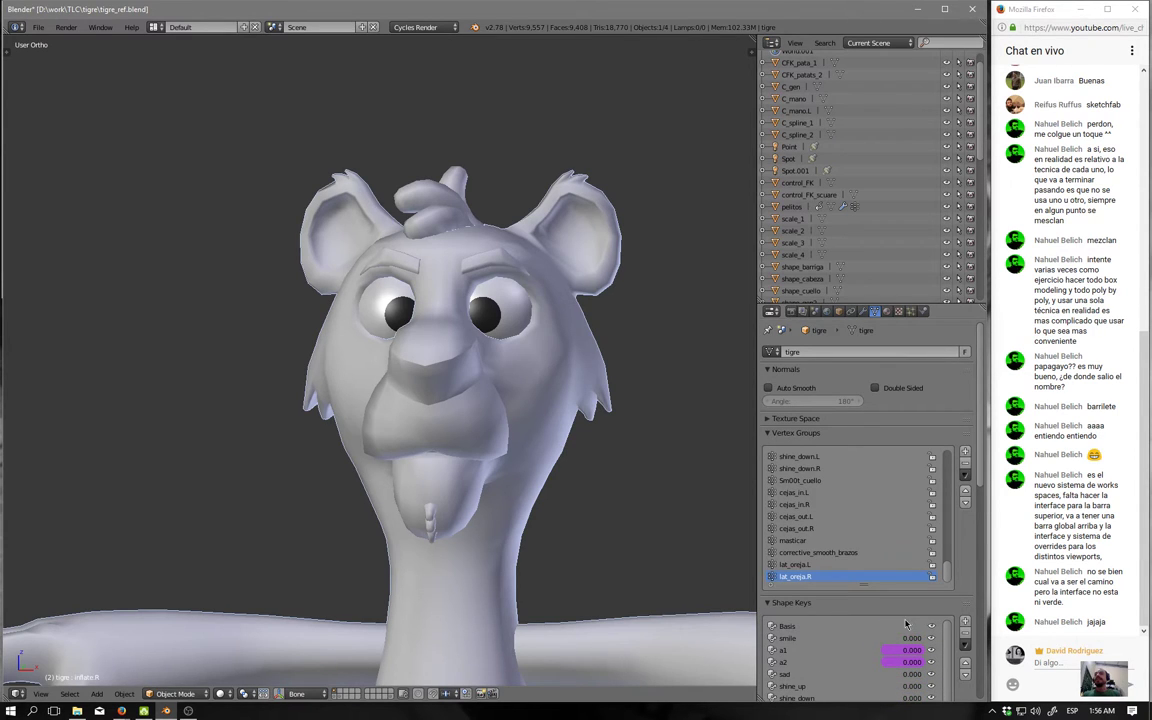
pyautogui.scroll(3, 397, 389)
pyautogui.scroll(2, 397, 389)
# Enter Edit Mode on the tiger mesh and look at the muzzle from below.
pyautogui.press('Tab')
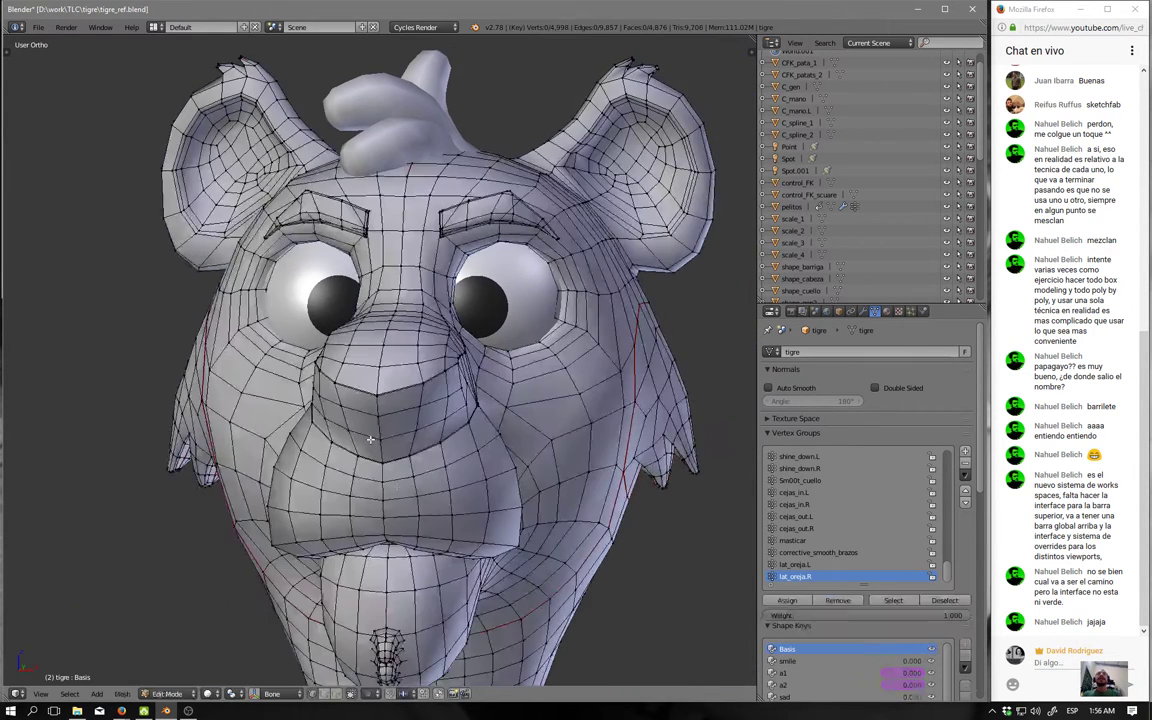
pyautogui.moveTo(365, 460)
pyautogui.mouseDown(button='middle')
pyautogui.moveTo(427, 374)
pyautogui.moveTo(399, 351)
pyautogui.moveTo(373, 378)
pyautogui.mouseUp(button='middle')
pyautogui.scroll(-3, 399, 351)
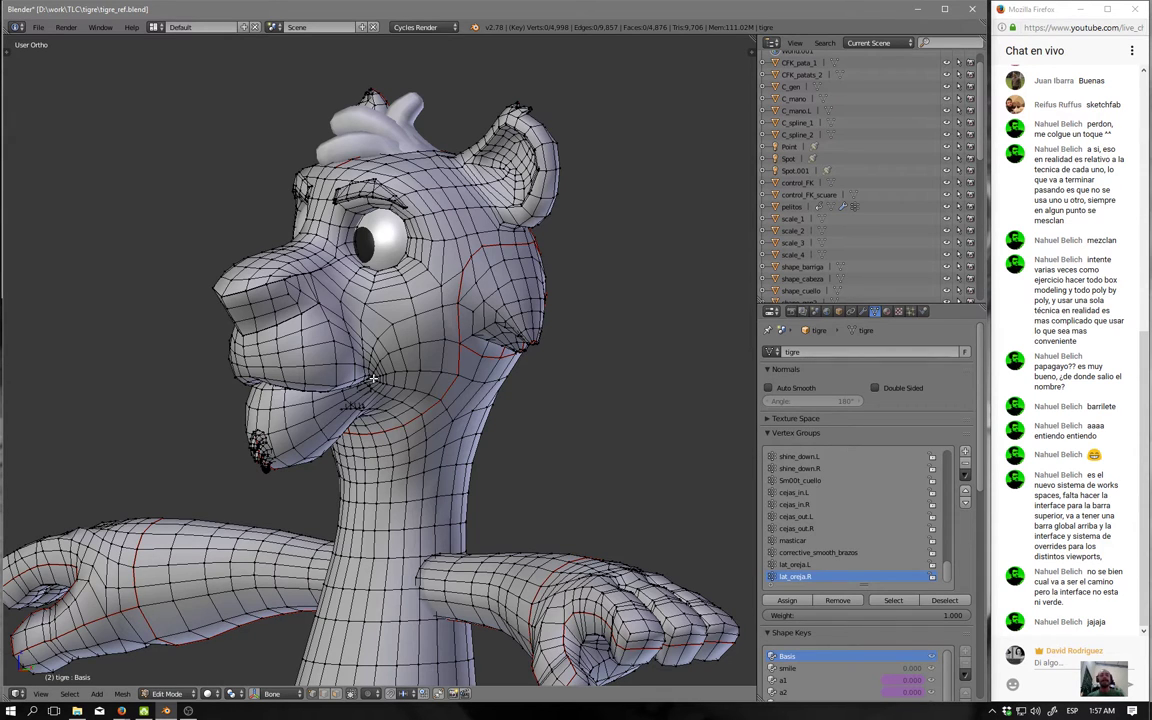
# Switch to Face select mode and frame a Front Ortho close-up of the head.
pyautogui.hotkey('ctrl', 'Tab')
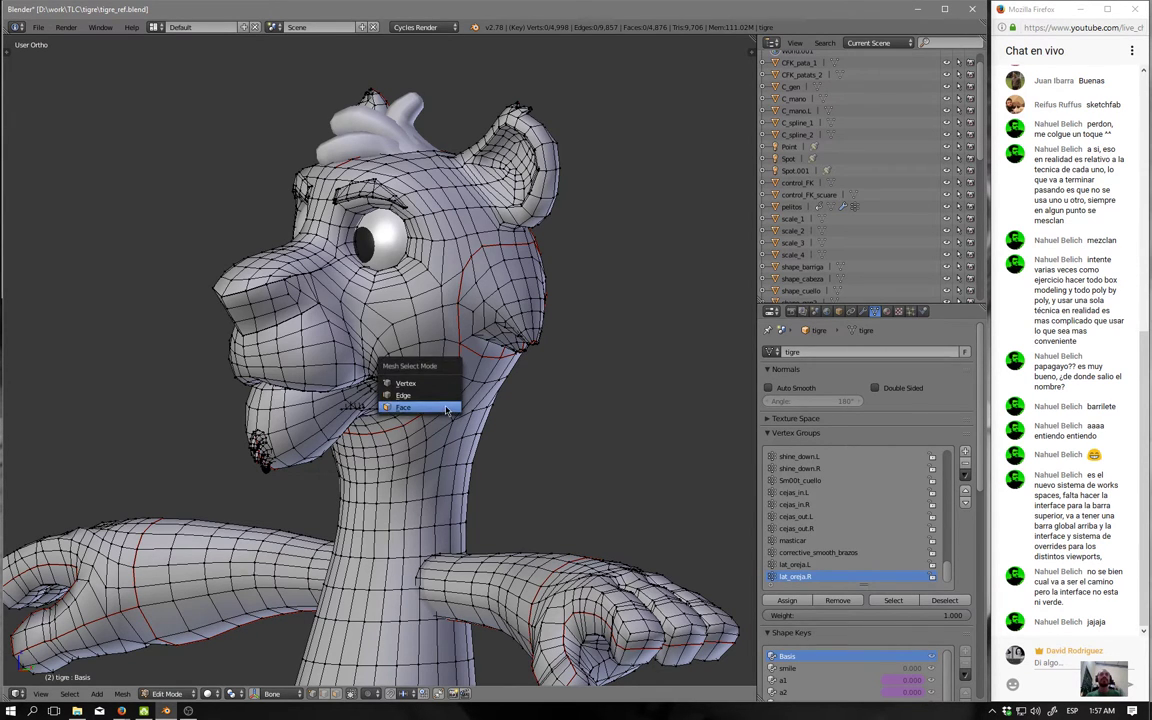
pyautogui.click(446, 408)
pyautogui.moveTo(446, 408); pyautogui.dragTo(446, 397, button='middle')
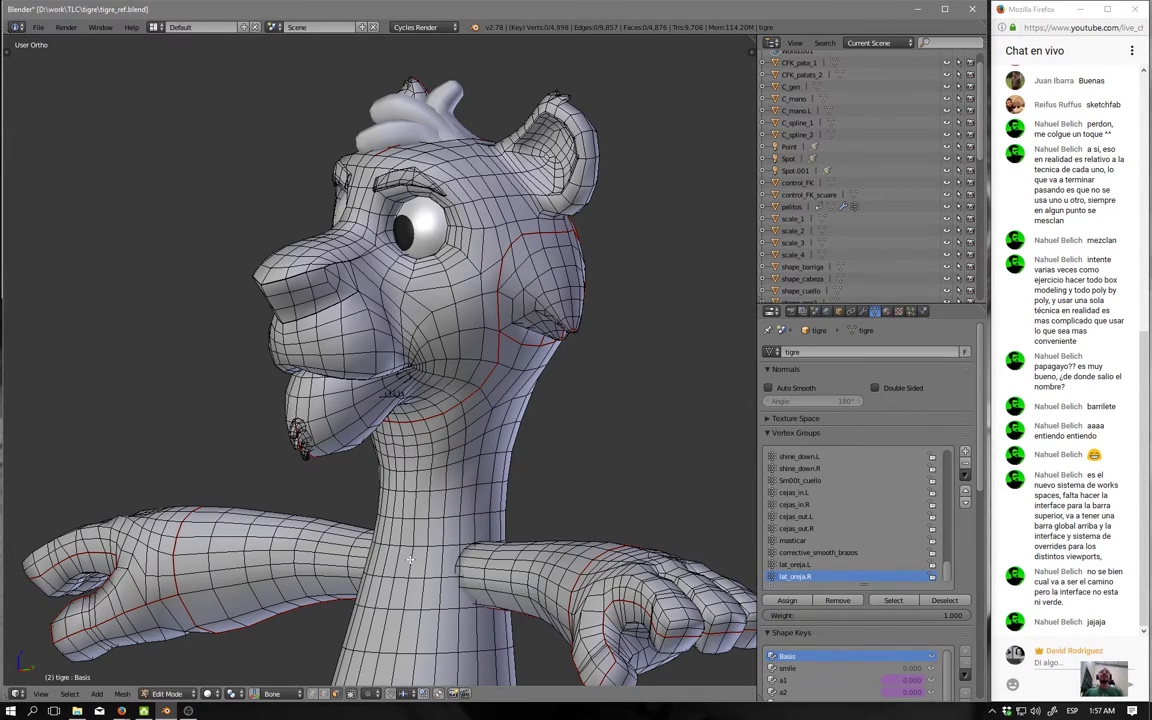
pyautogui.moveTo(410, 560); pyautogui.dragTo(470, 480, button='middle')
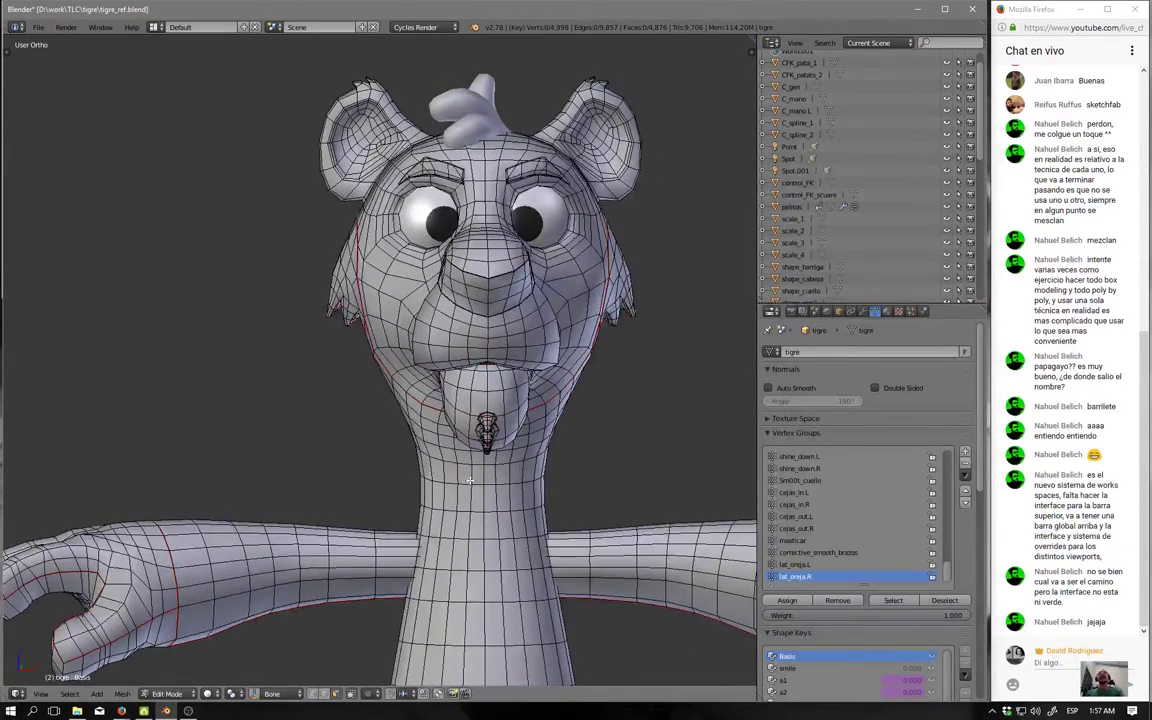
pyautogui.press('KP_1')
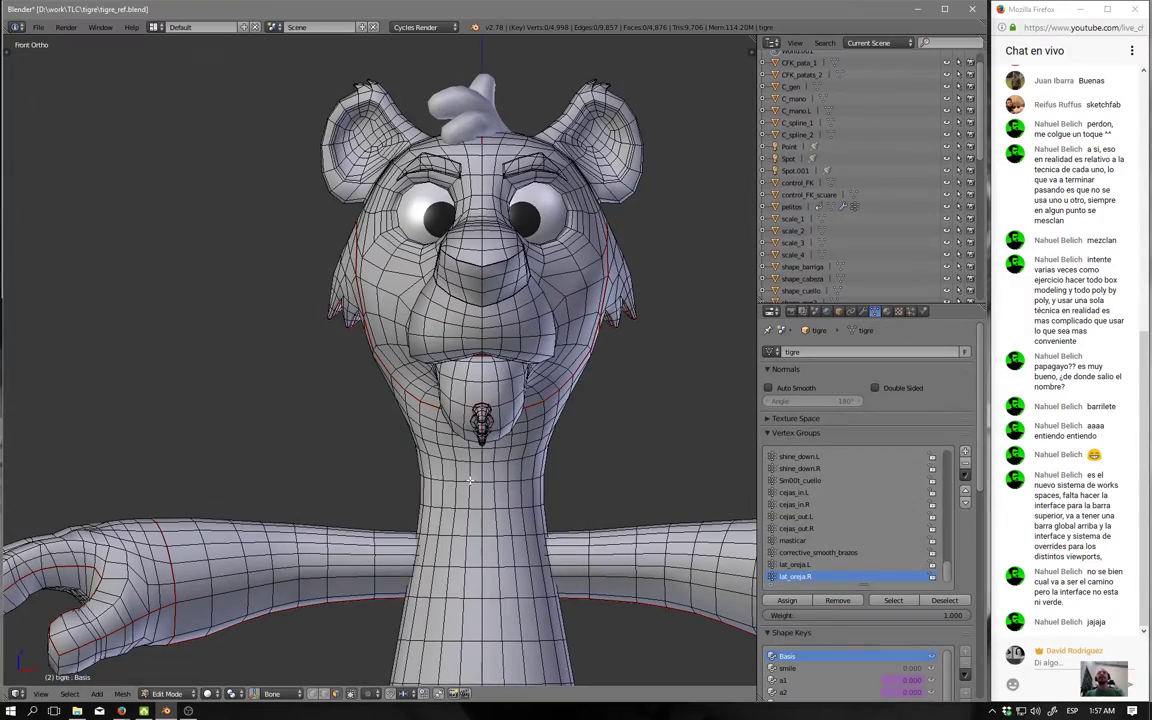
pyautogui.scroll(4, 494, 326)
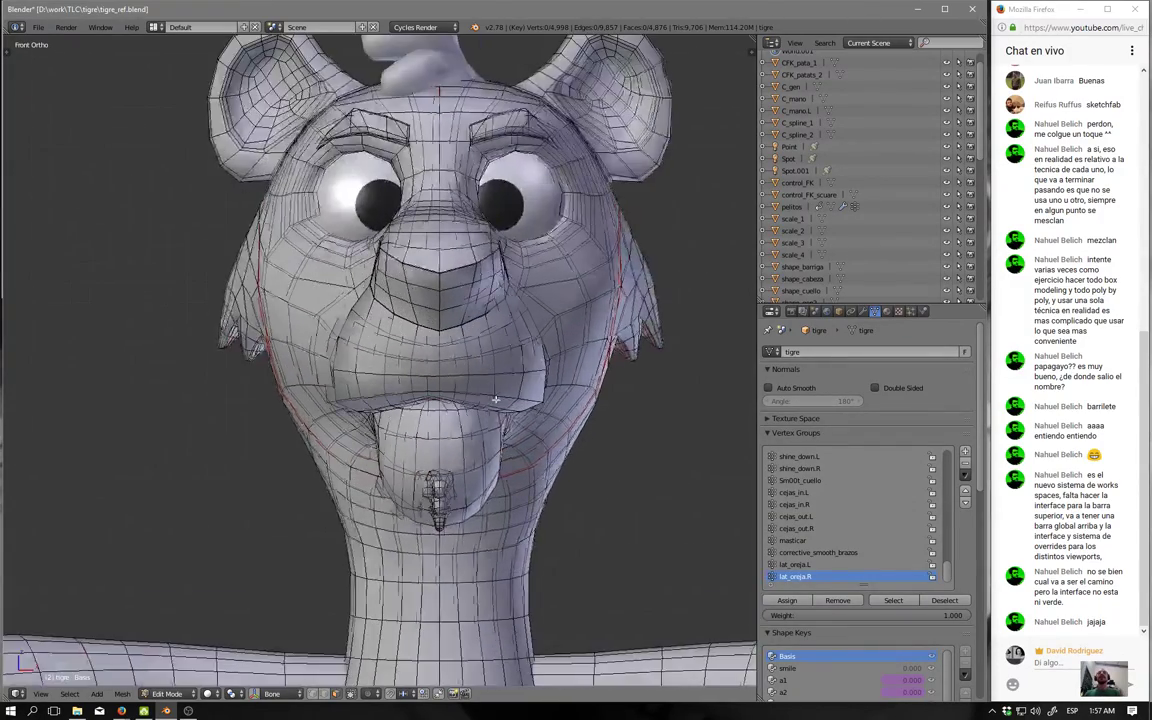
pyautogui.moveTo(494, 326)
pyautogui.mouseDown(button='middle')
pyautogui.moveTo(390, 364)
pyautogui.moveTo(416, 446)
pyautogui.moveTo(355, 352)
pyautogui.moveTo(365, 390)
pyautogui.moveTo(460, 366)
pyautogui.mouseUp(button='middle')
# Select the cheek and lip loops, grow the lip selection, and add a cheek face loop.
pyautogui.keyDown('alt'); pyautogui.rightClick(390, 364); pyautogui.keyUp('alt')
pyautogui.scroll(-3, 364, 393)
pyautogui.scroll(2, 416, 446)
pyautogui.keyDown('alt'); pyautogui.rightClick(355, 352); pyautogui.keyUp('alt')
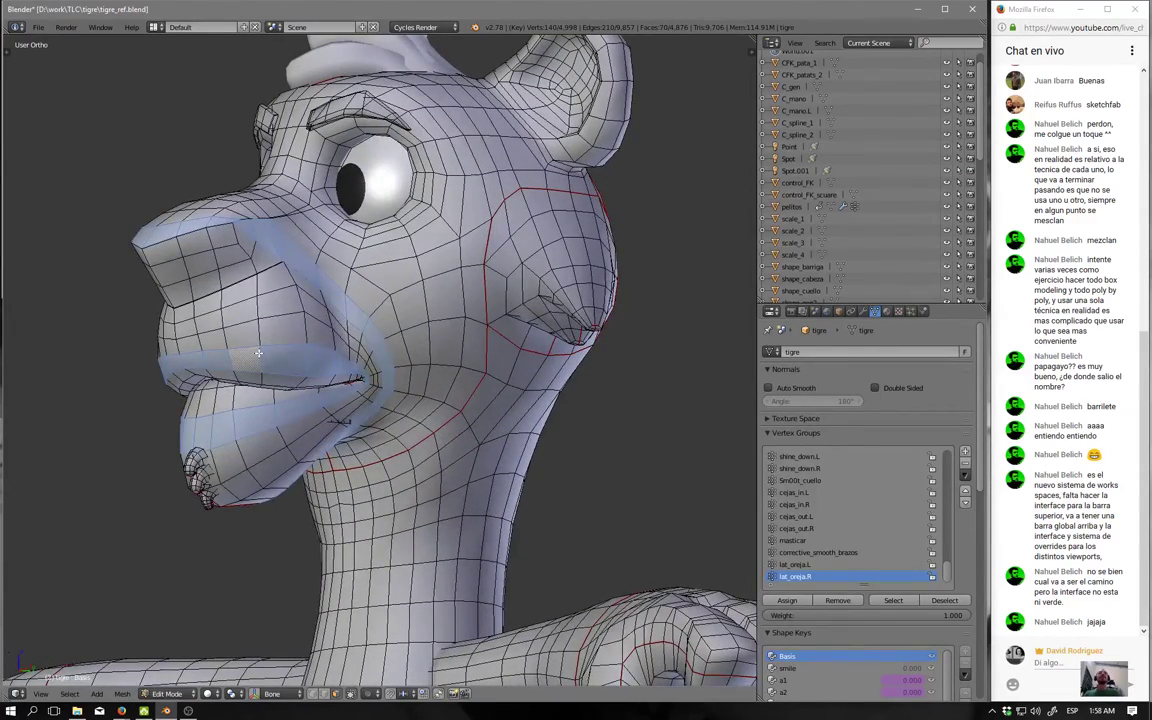
pyautogui.press('ctrl+KP_Add')
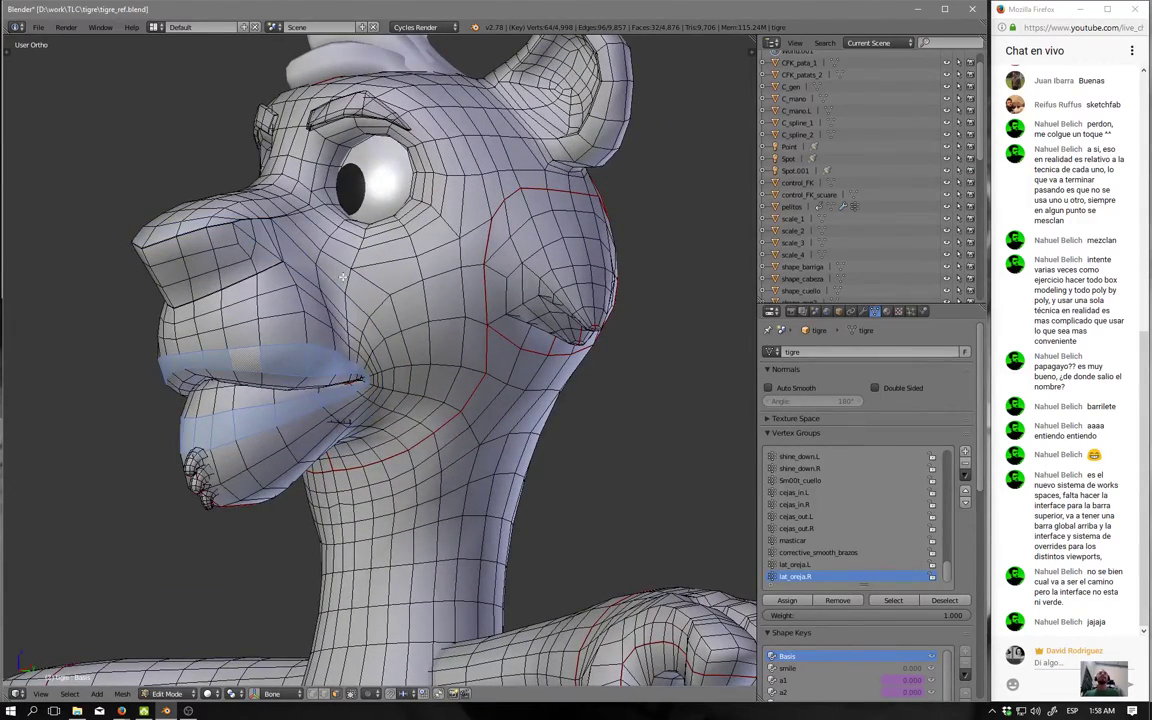
pyautogui.keyDown('alt'); pyautogui.keyDown('shift'); pyautogui.rightClick(309, 250); pyautogui.keyUp('shift'); pyautogui.keyUp('alt')
# Add a vertical cheek loop and the face loops around both eyes to the selection.
pyautogui.moveTo(248, 356)
pyautogui.mouseDown(button='middle')
pyautogui.moveTo(287, 396)
pyautogui.moveTo(378, 252)
pyautogui.mouseUp(button='middle')
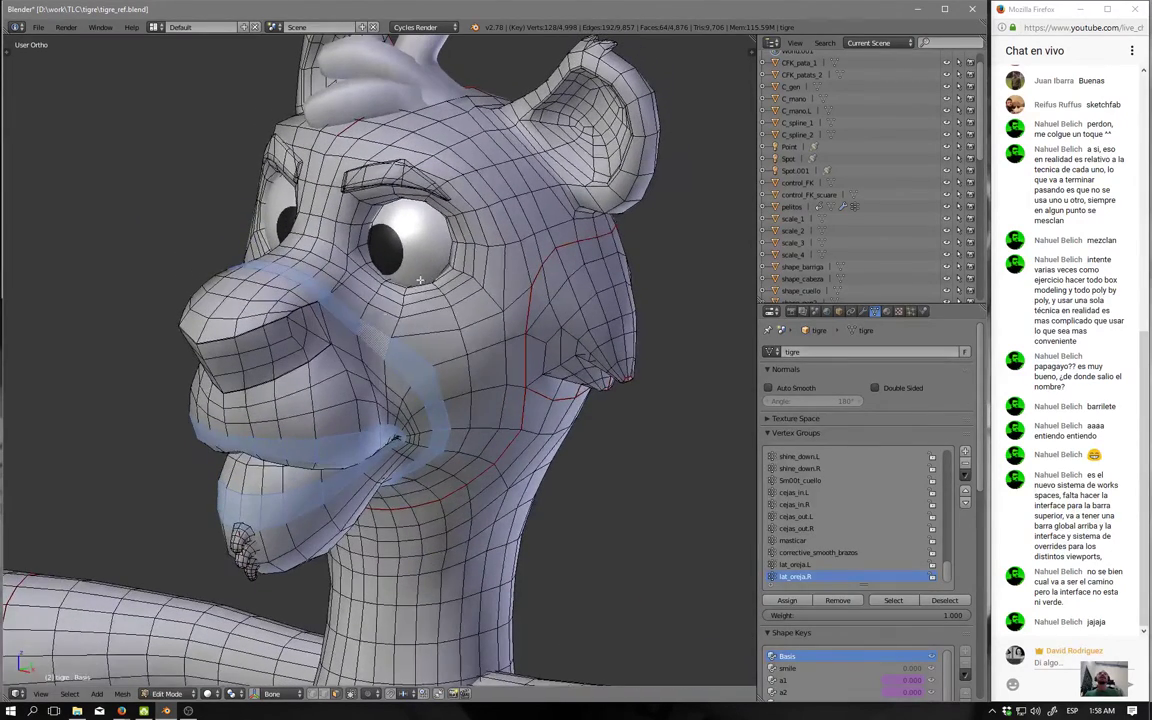
pyautogui.keyDown('alt'); pyautogui.keyDown('shift'); pyautogui.rightClick(406, 312); pyautogui.keyUp('shift'); pyautogui.keyUp('alt')
pyautogui.keyDown('alt'); pyautogui.keyDown('shift'); pyautogui.rightClick(420, 285); pyautogui.keyUp('shift'); pyautogui.keyUp('alt')
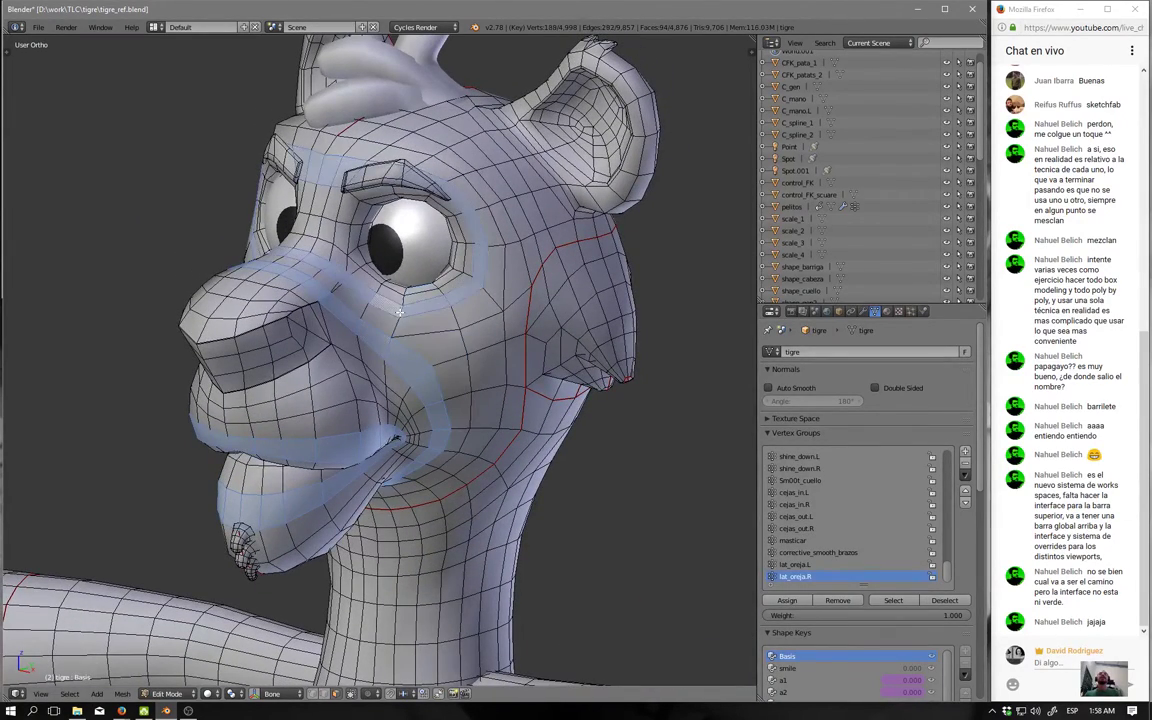
pyautogui.keyDown('alt'); pyautogui.keyDown('shift'); pyautogui.rightClick(332, 181); pyautogui.keyUp('shift'); pyautogui.keyUp('alt')
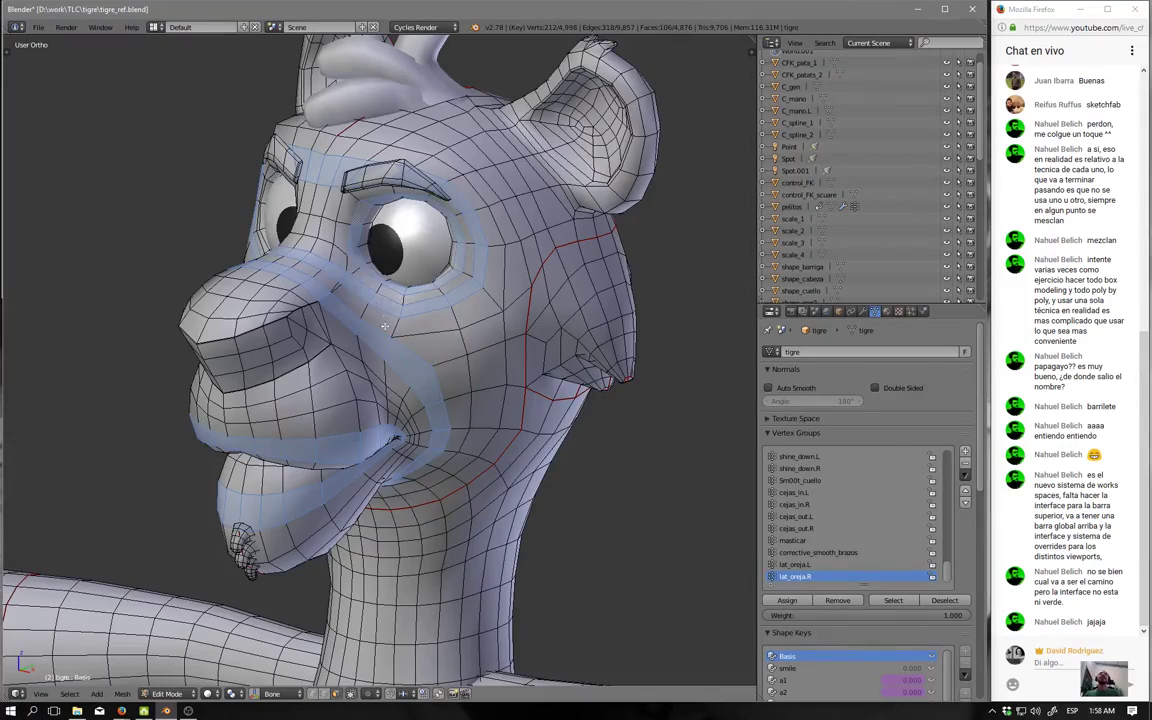
pyautogui.moveTo(332, 181); pyautogui.dragTo(365, 211, button='middle')
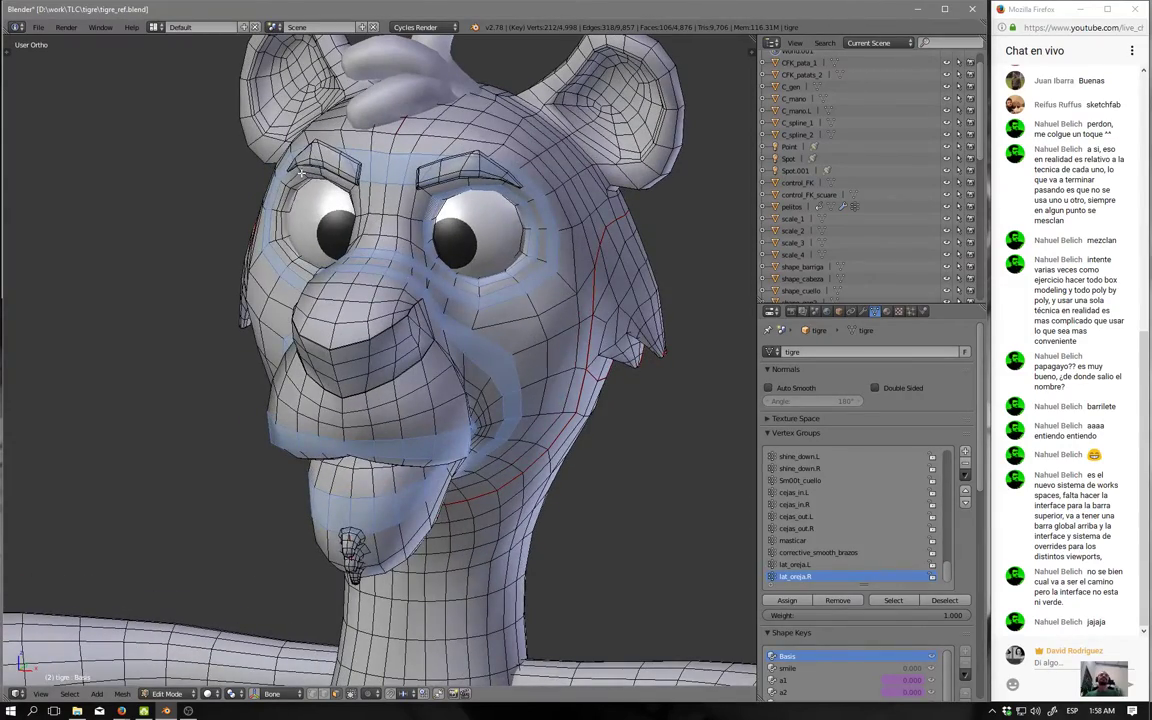
pyautogui.keyDown('alt'); pyautogui.keyDown('shift'); pyautogui.rightClick(268, 153); pyautogui.keyUp('shift'); pyautogui.keyUp('alt')
pyautogui.moveTo(276, 227)
pyautogui.mouseDown(button='middle')
pyautogui.moveTo(362, 276)
pyautogui.moveTo(236, 262)
pyautogui.moveTo(330, 250)
pyautogui.moveTo(296, 258)
pyautogui.moveTo(238, 231)
pyautogui.mouseUp(button='middle')
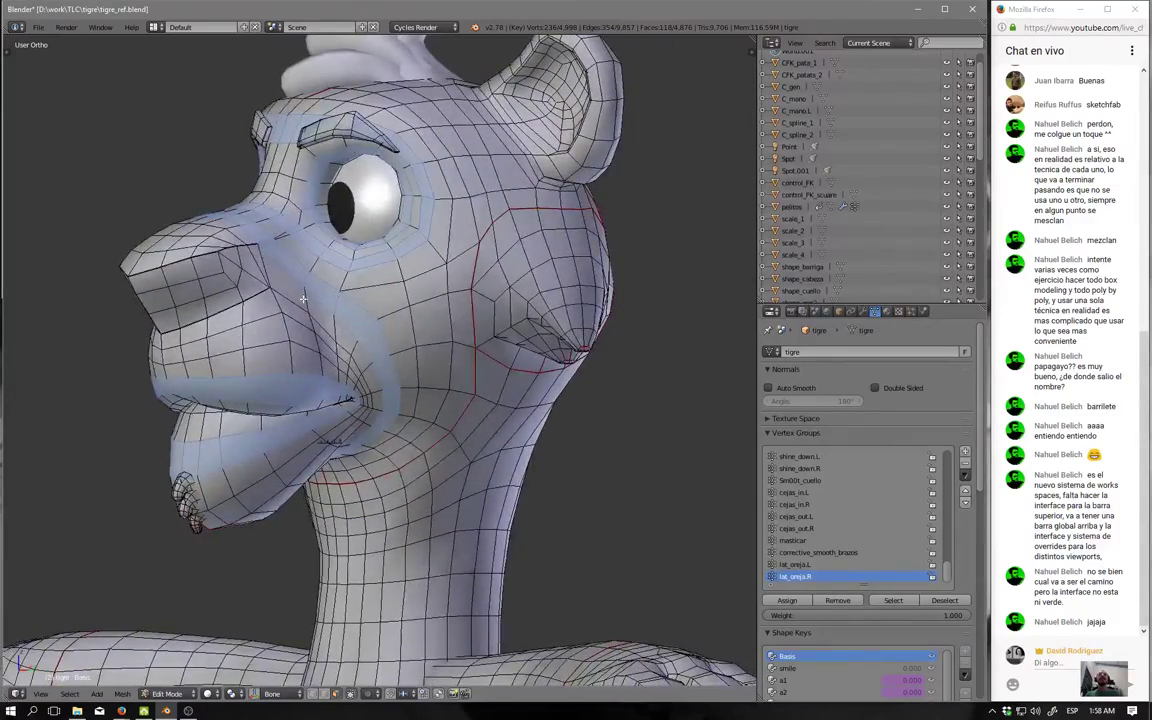
pyautogui.scroll(-3, 238, 231)
pyautogui.moveTo(316, 364); pyautogui.dragTo(403, 414, button='middle')
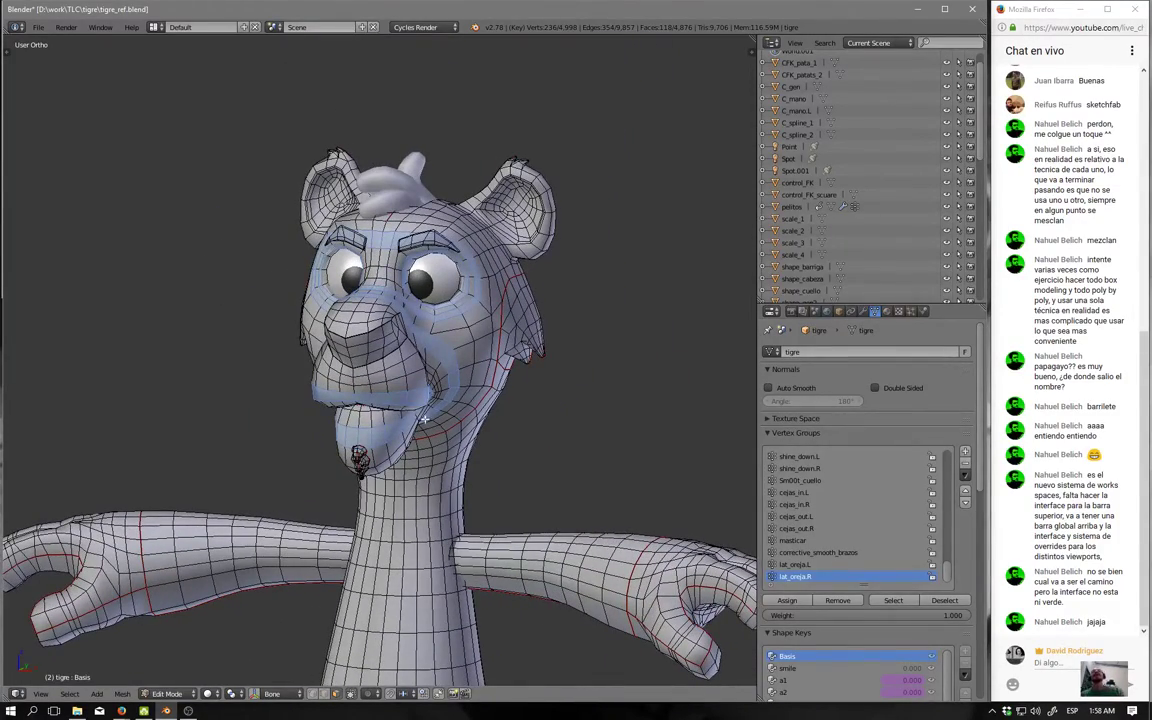
pyautogui.moveTo(403, 414)
pyautogui.mouseDown(button='middle')
pyautogui.moveTo(425, 297)
pyautogui.moveTo(445, 416)
pyautogui.moveTo(515, 414)
pyautogui.moveTo(505, 413)
pyautogui.mouseUp(button='middle')
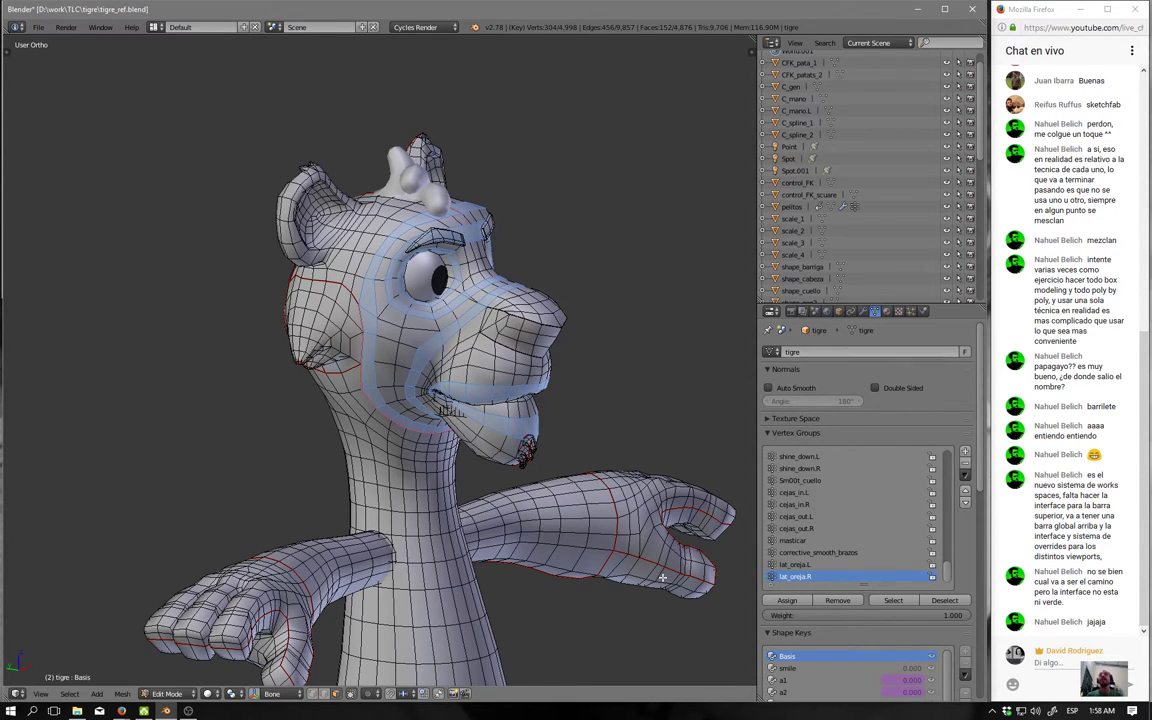
pyautogui.scroll(2, 662, 578)
pyautogui.scroll(2, 670, 520)
pyautogui.scroll(2, 674, 470)
pyautogui.scroll(2, 589, 566)
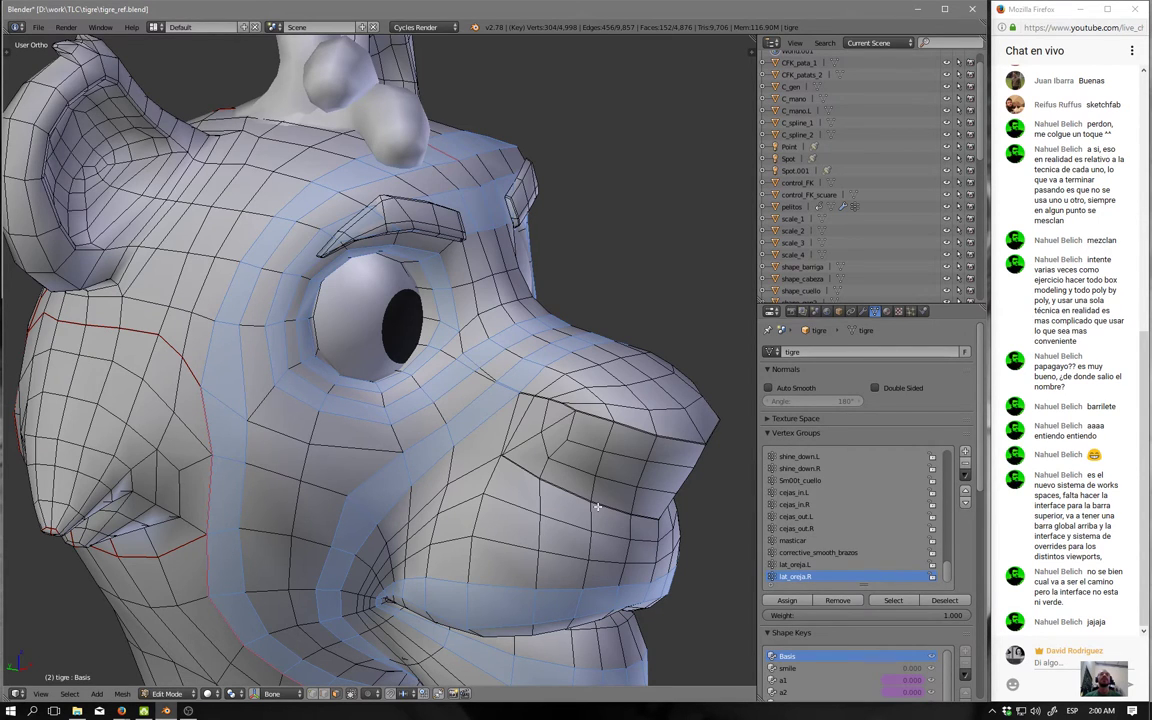
# Leave the head's Edit Mode, select tigre_ojos, and enter Edit Mode on it.
pyautogui.press('Tab')
pyautogui.rightClick(390, 345)
pyautogui.press('Tab')
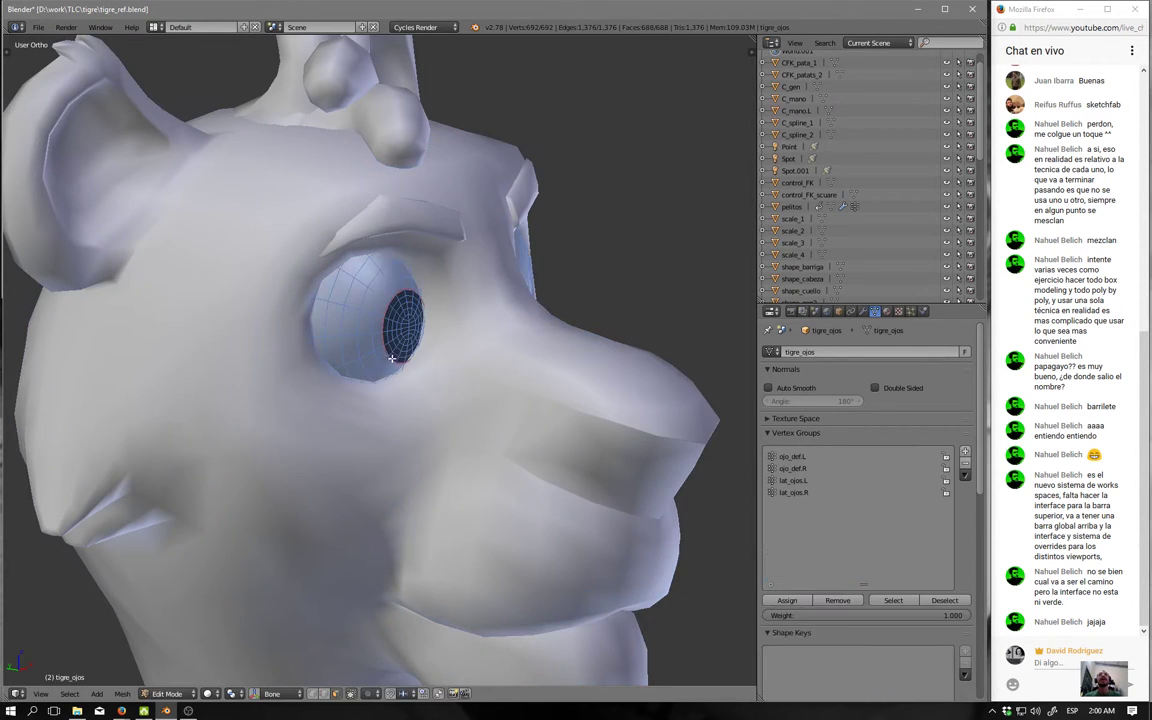
pyautogui.moveTo(392, 357); pyautogui.dragTo(367, 352, button='middle')
pyautogui.scroll(4, 367, 352)
pyautogui.scroll(1, 403, 329)
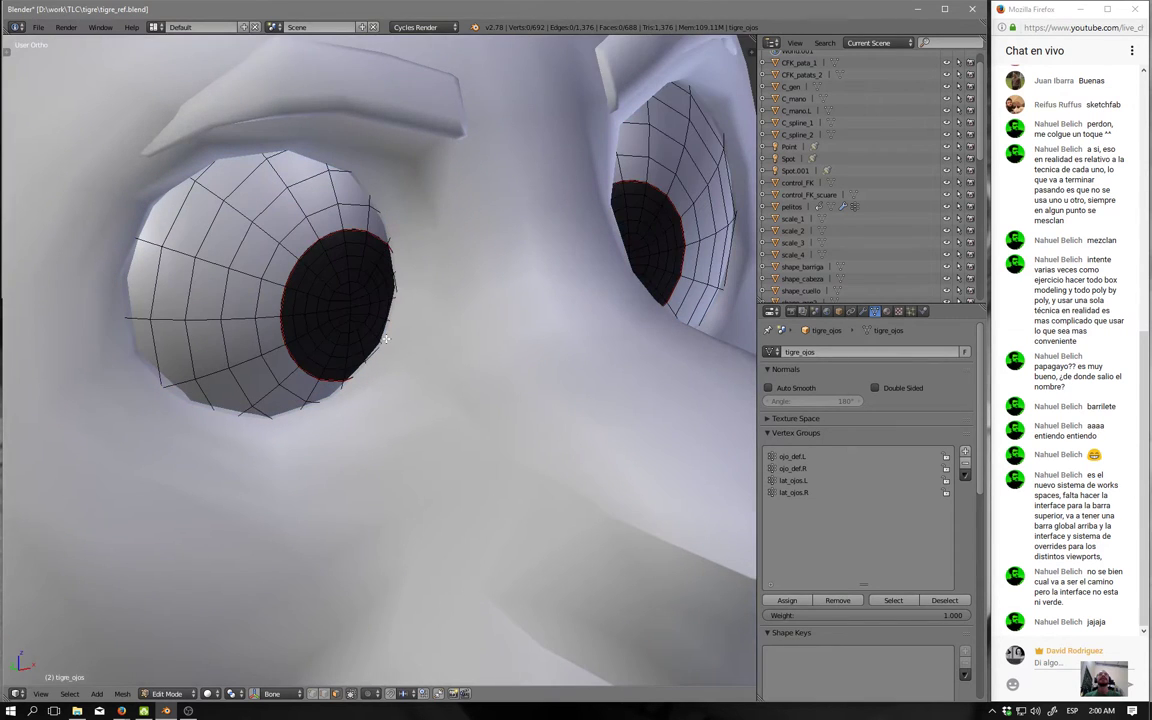
pyautogui.scroll(2, 390, 335)
pyautogui.scroll(2, 411, 321)
# Check the eye mesh in wireframe and select all of its geometry.
pyautogui.moveTo(411, 321)
pyautogui.mouseDown(button='middle')
pyautogui.moveTo(403, 391)
pyautogui.moveTo(357, 357)
pyautogui.mouseUp(button='middle')
pyautogui.press('z')
pyautogui.press('z')
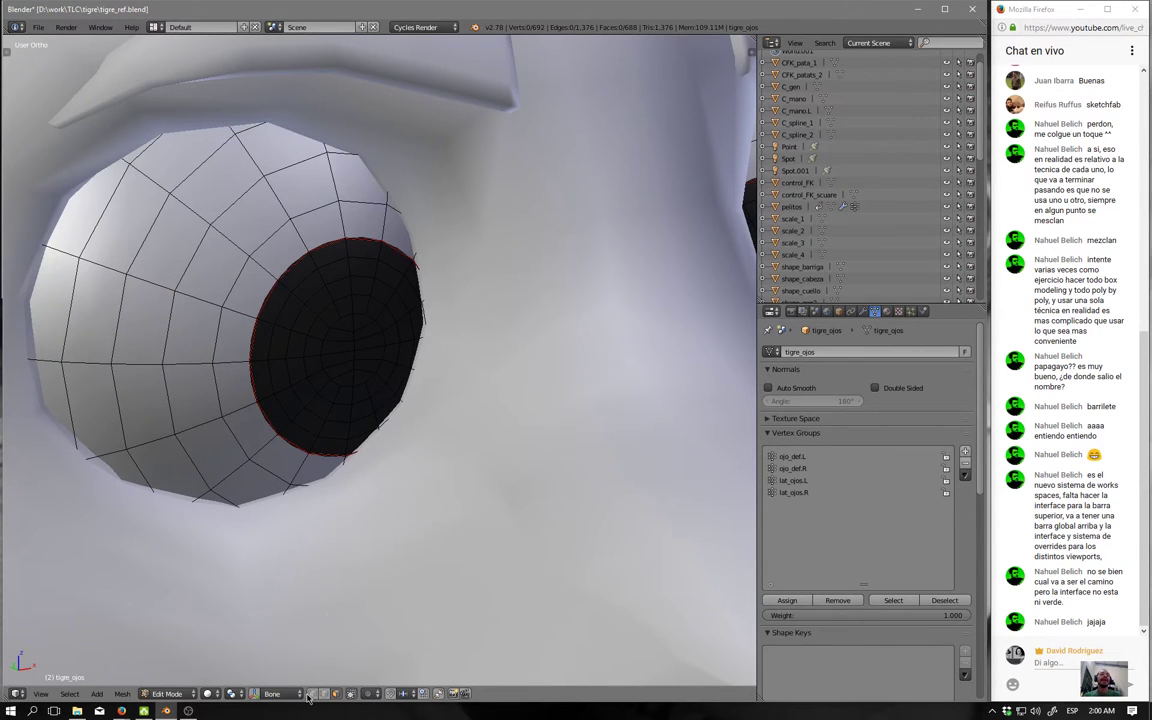
pyautogui.keyDown('alt'); pyautogui.click(306, 379); pyautogui.keyUp('alt')
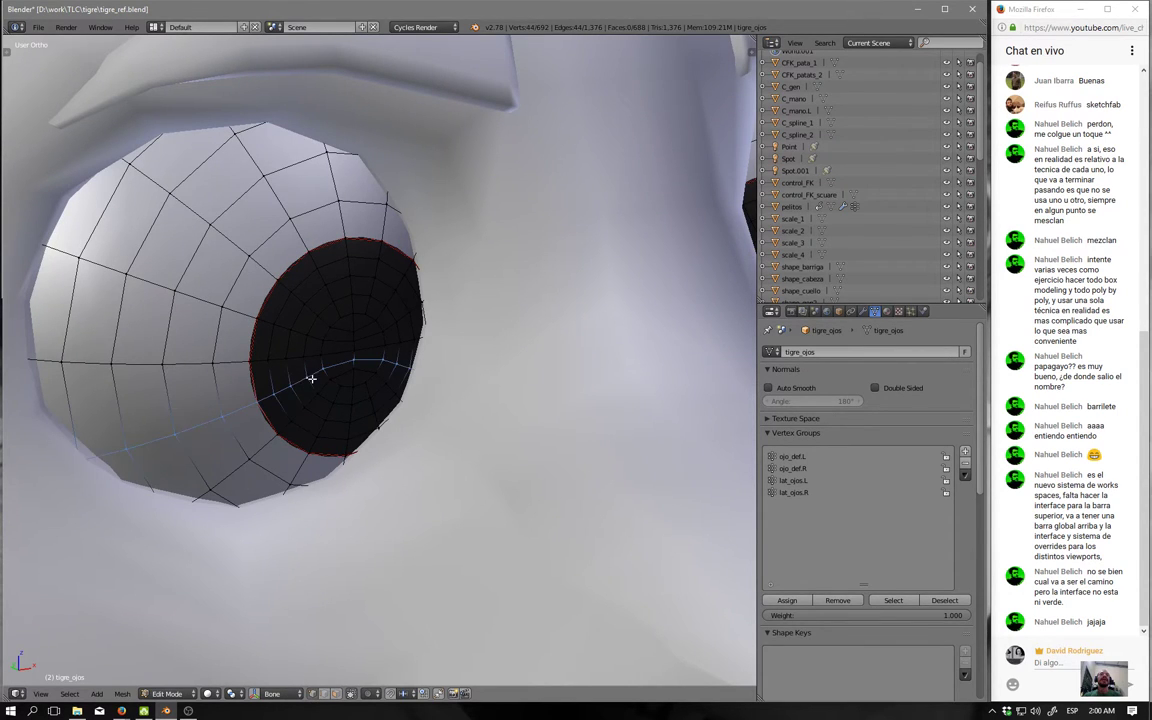
pyautogui.press('a')
pyautogui.press('a')
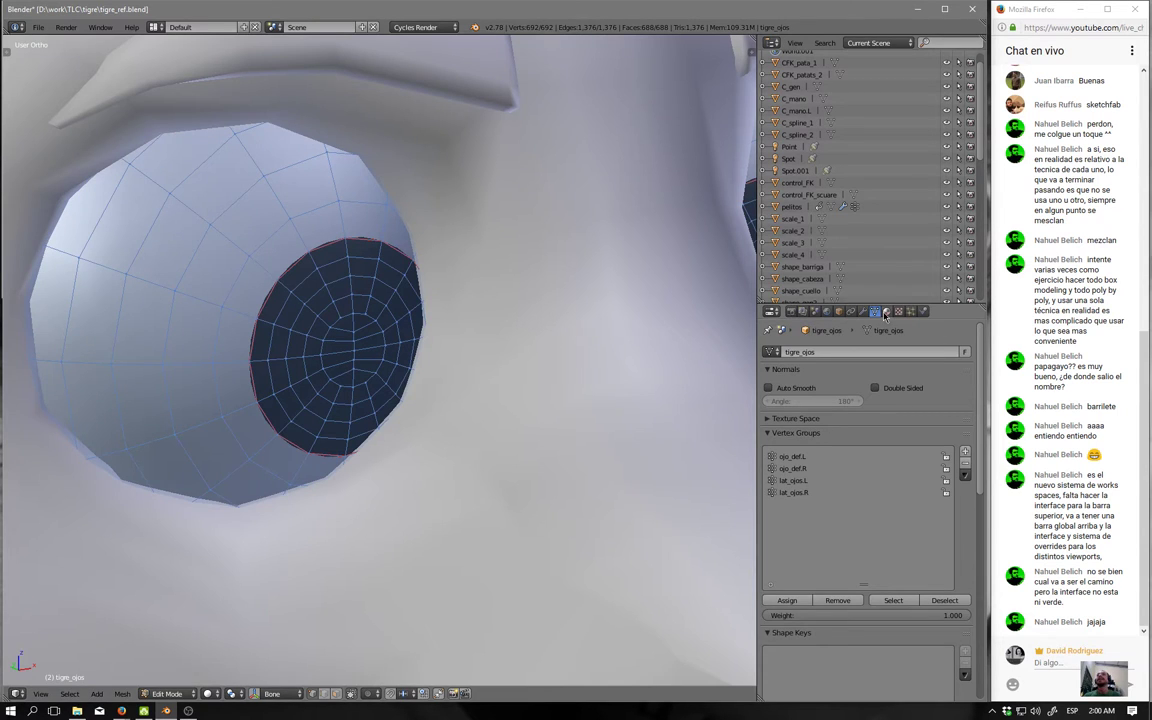
# Make the pupila material slot active and raise its viewport colour to light grey.
pyautogui.click(885, 313)
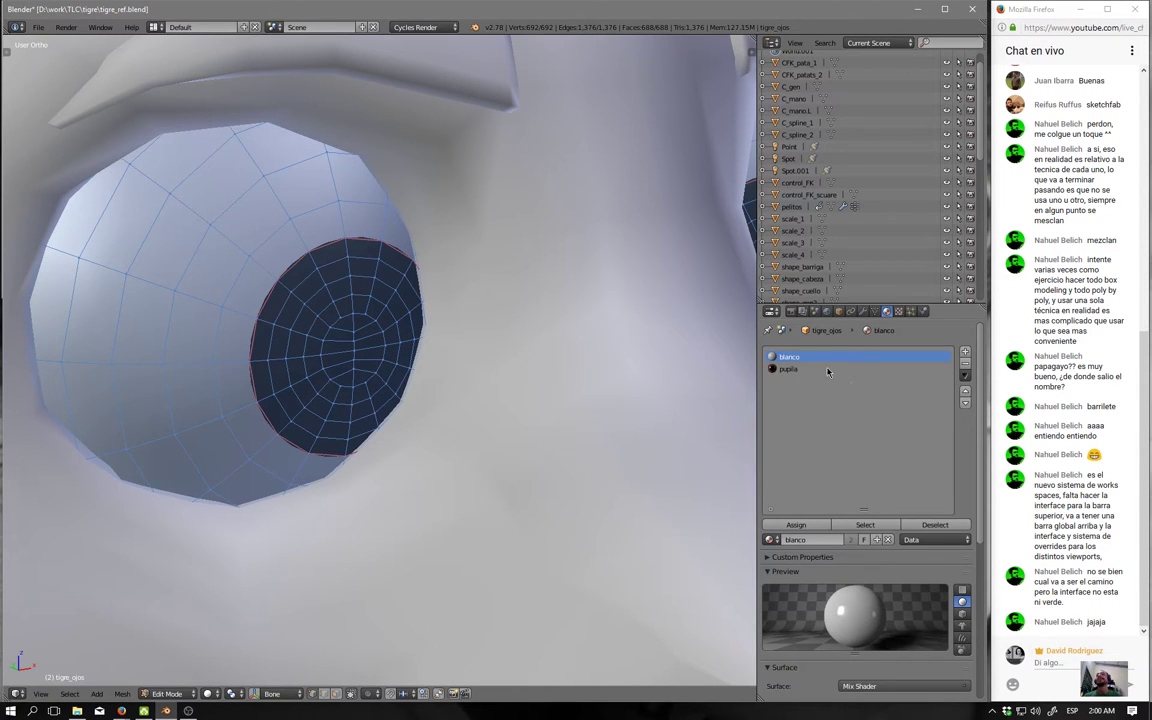
pyautogui.scroll(-6, 840, 440)
pyautogui.scroll(-1, 845, 470)
pyautogui.scroll(8, 855, 510)
pyautogui.click(845, 370)
pyautogui.scroll(-4, 849, 586)
pyautogui.scroll(-3, 851, 597)
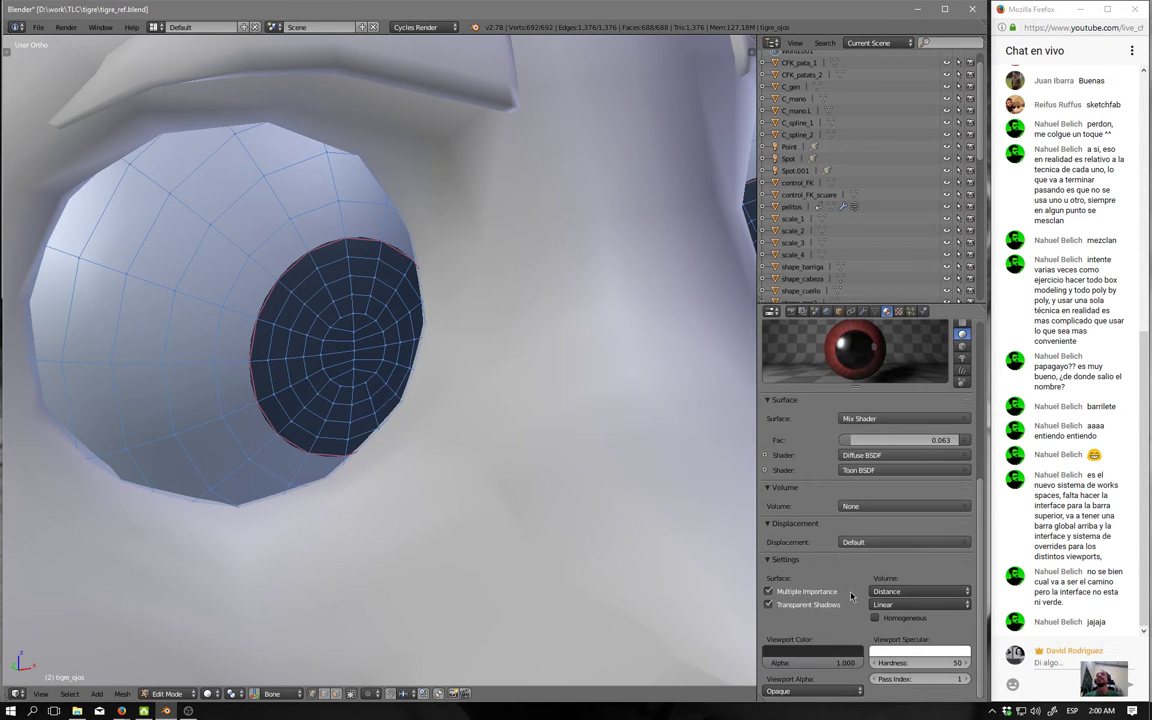
pyautogui.click(812, 651)
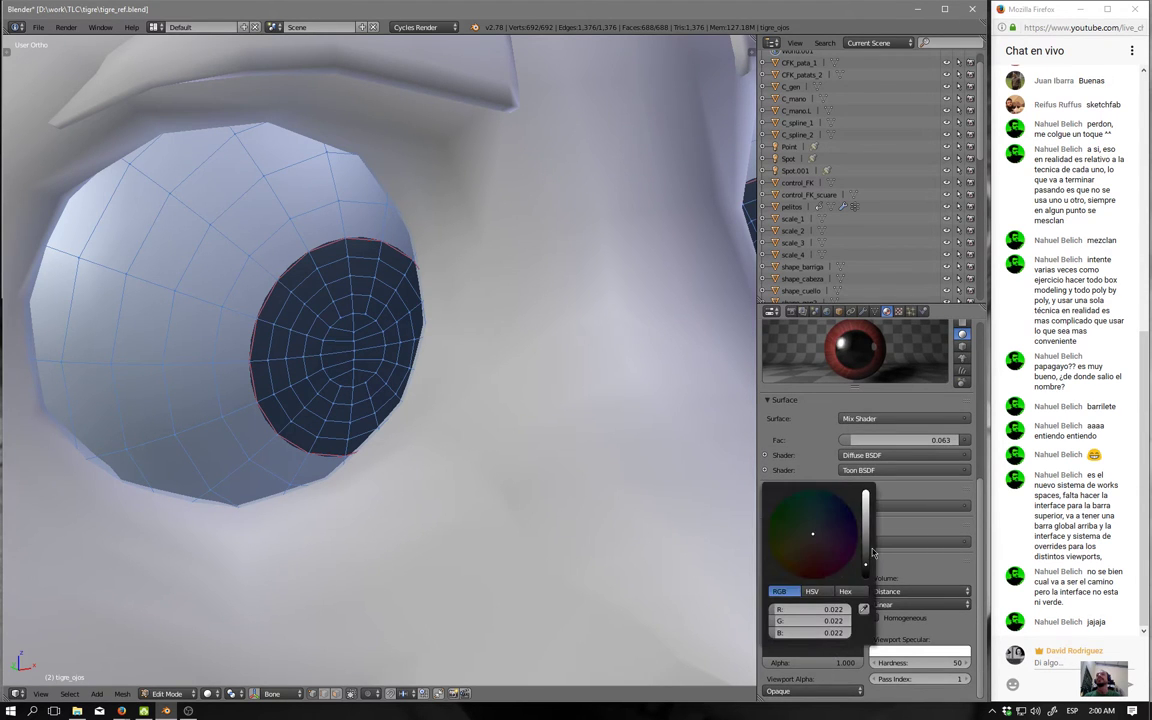
pyautogui.moveTo(866, 562); pyautogui.dragTo(866, 495)
# Deselect the eye, then select its inner ring and vertical centre loop.
pyautogui.press('a')
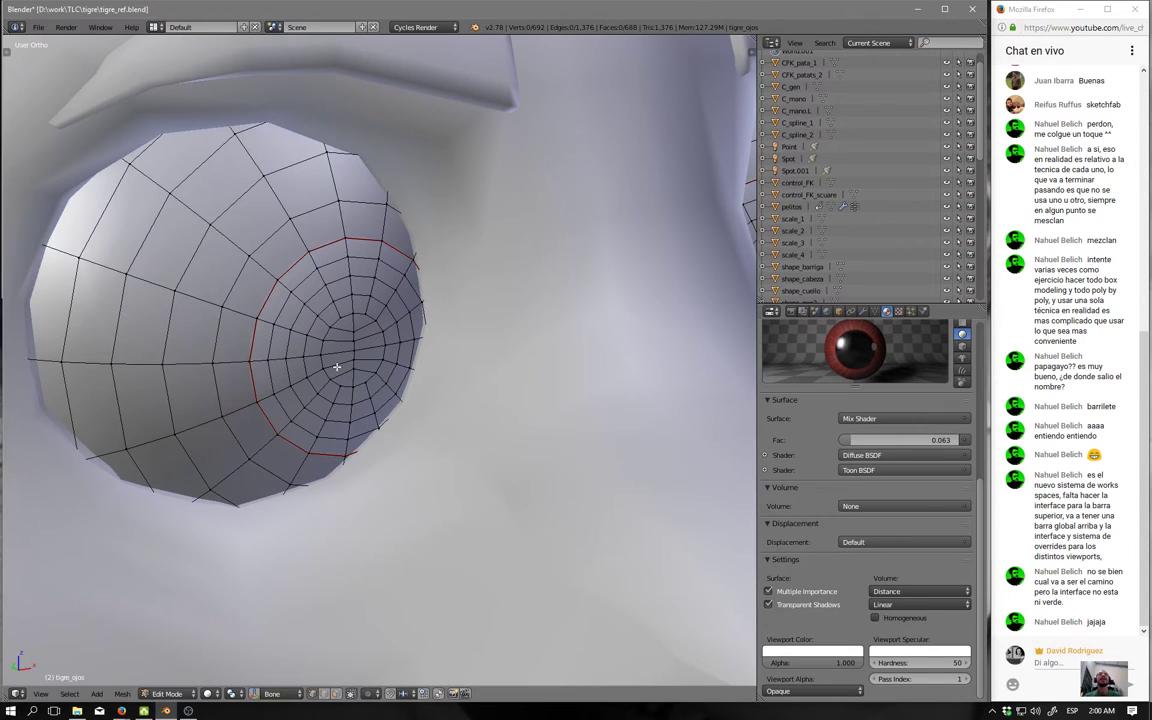
pyautogui.moveTo(337, 367); pyautogui.dragTo(357, 380, button='middle')
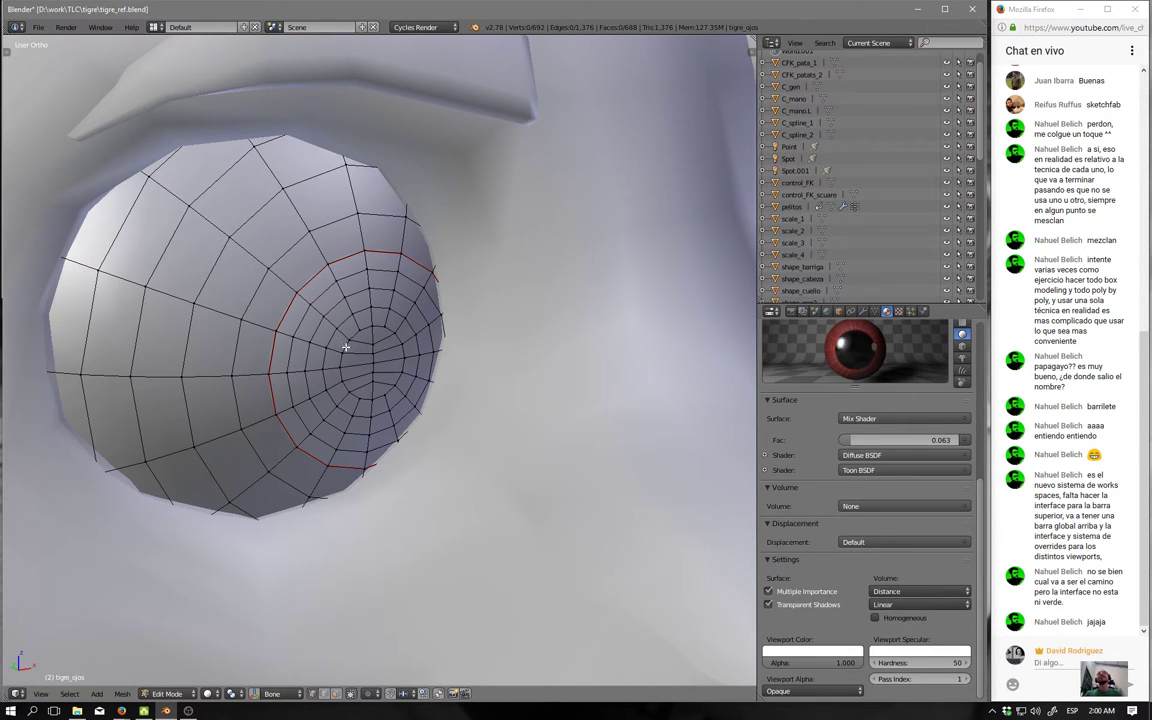
pyautogui.keyDown('alt'); pyautogui.click(376, 306); pyautogui.keyUp('alt')
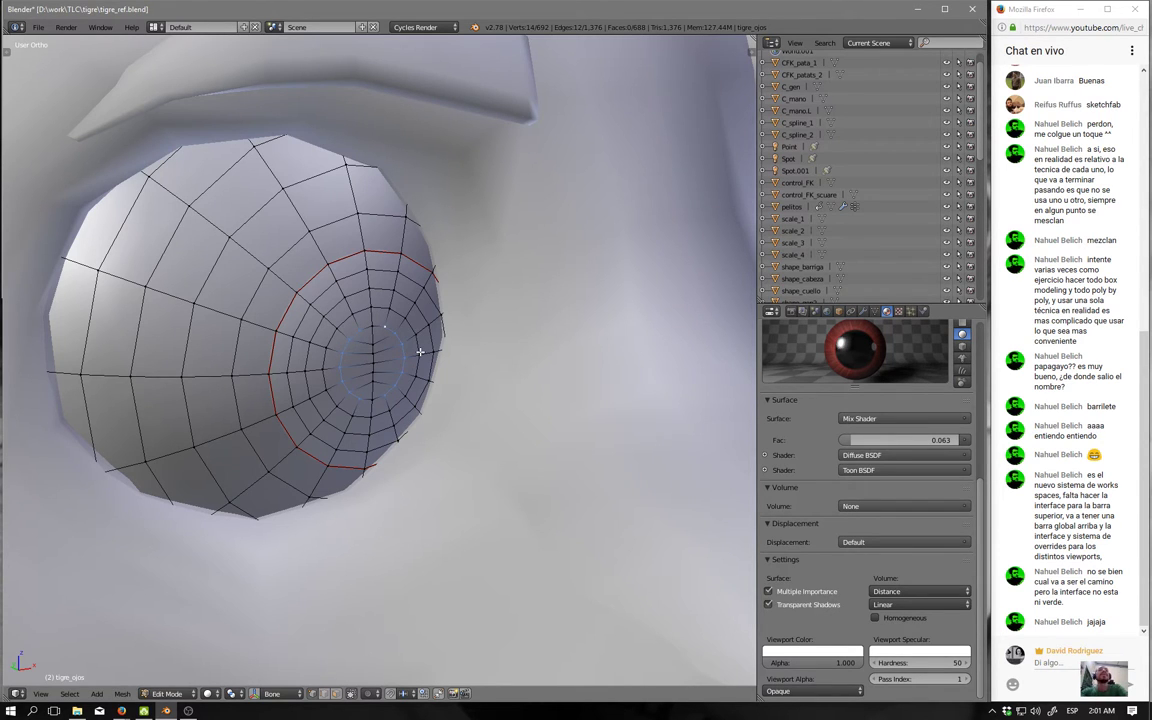
pyautogui.scroll(2, 420, 352)
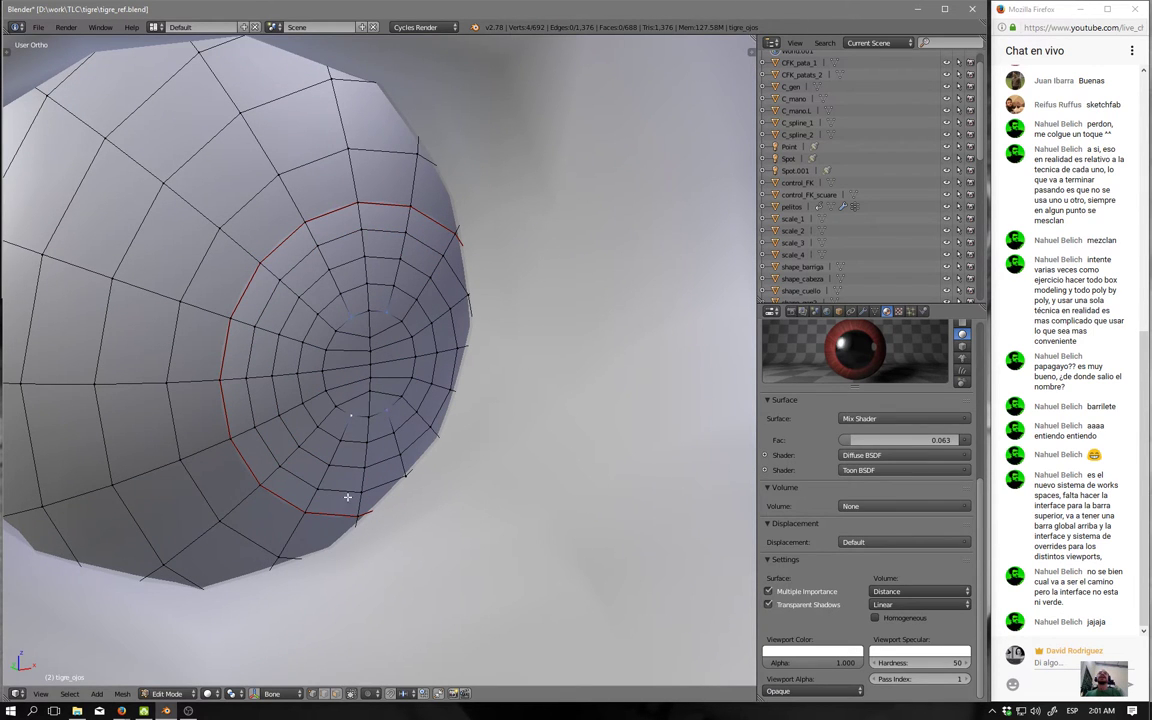
pyautogui.press('KP_5')
pyautogui.press('KP_5')
pyautogui.scroll(2, 387, 402)
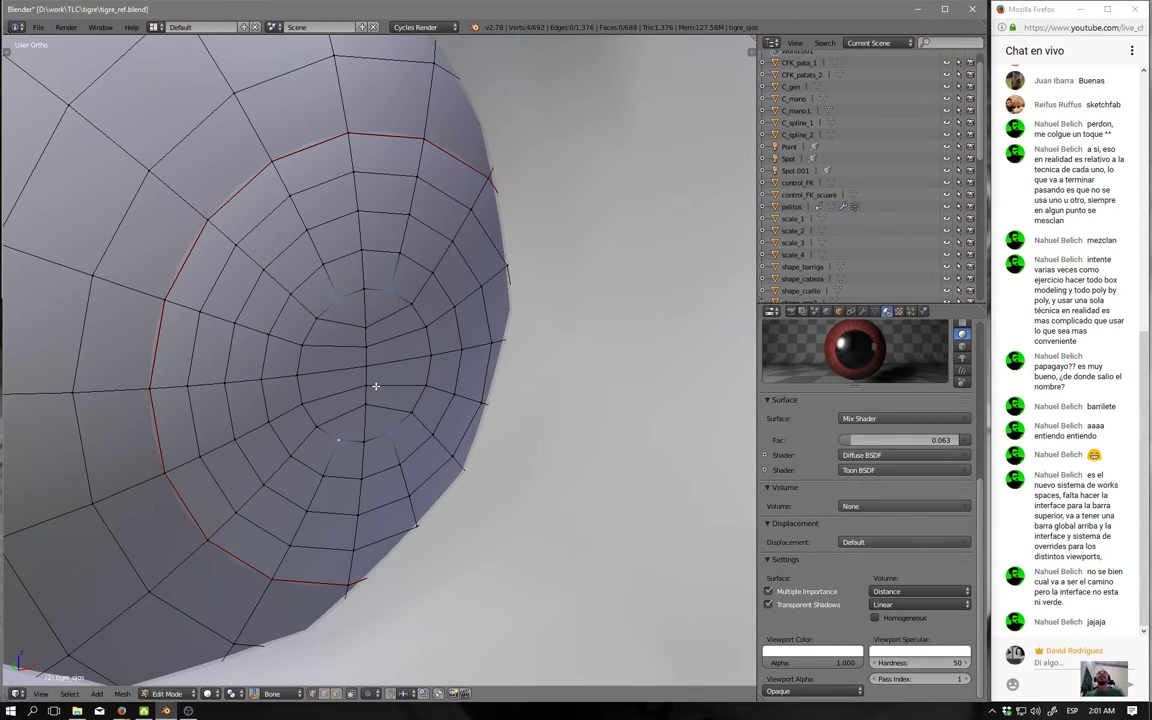
pyautogui.hotkey('ctrl', 'z')
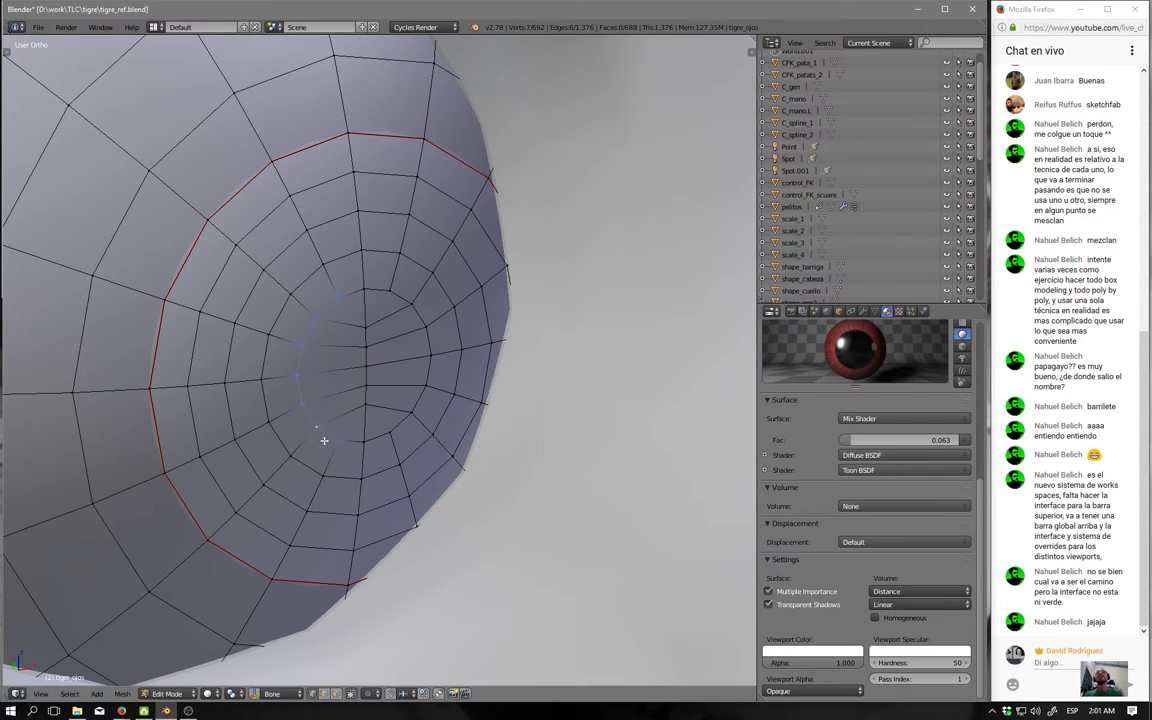
pyautogui.keyDown('alt'); pyautogui.rightClick(419, 383); pyautogui.keyUp('alt')
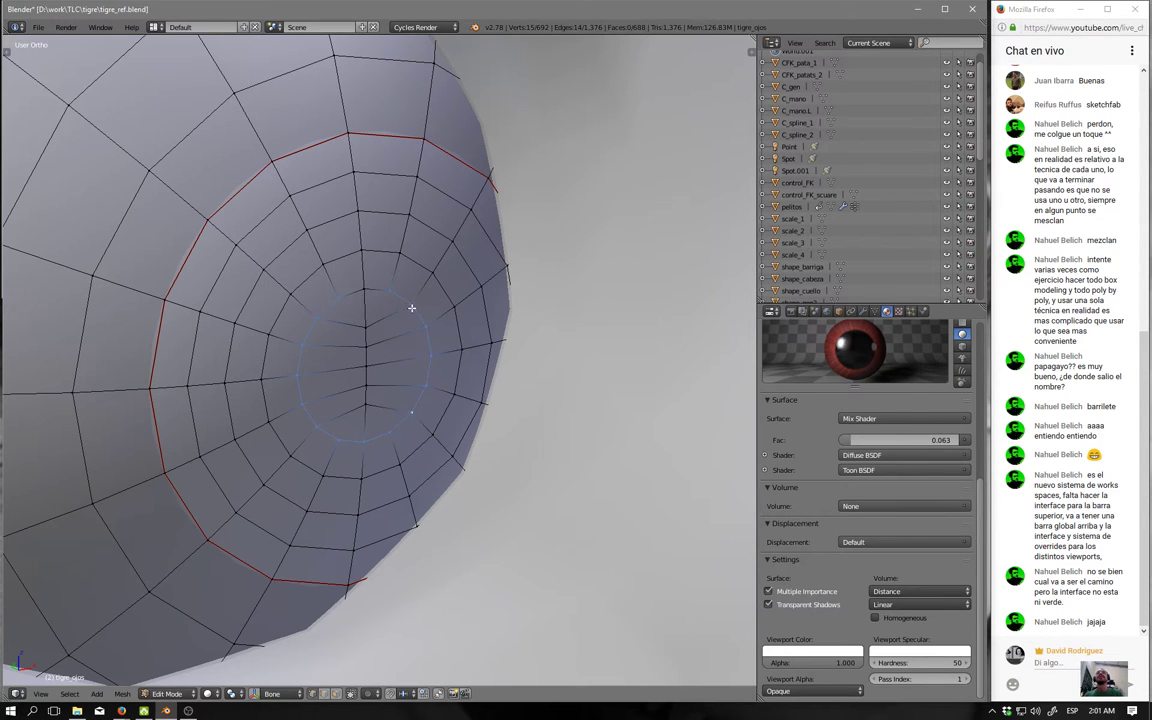
pyautogui.keyDown('alt'); pyautogui.keyDown('shift'); pyautogui.rightClick(345, 262); pyautogui.keyUp('shift'); pyautogui.keyUp('alt')
# Clear the selection, zoom out, and orbit around the whole tiger head.
pyautogui.press('a')
pyautogui.scroll(-2, 353, 413)
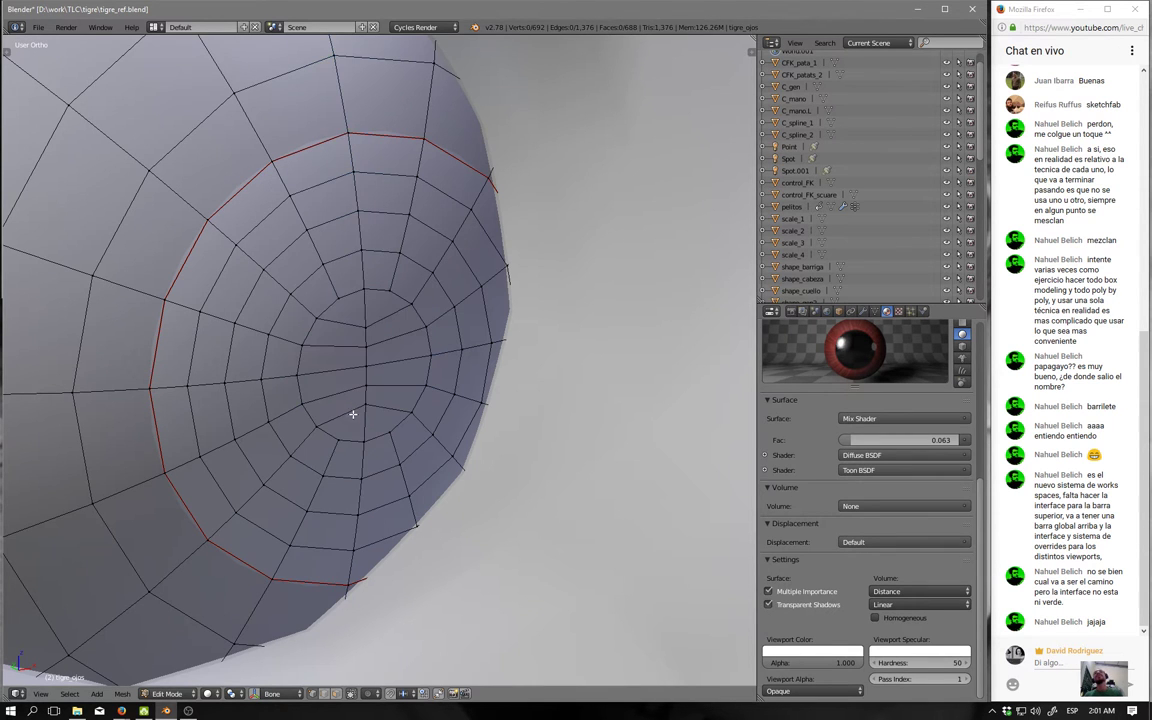
pyautogui.scroll(-2, 353, 413)
pyautogui.scroll(-2, 353, 413)
pyautogui.scroll(-2, 352, 442)
pyautogui.moveTo(352, 442); pyautogui.dragTo(377, 449, button='middle')
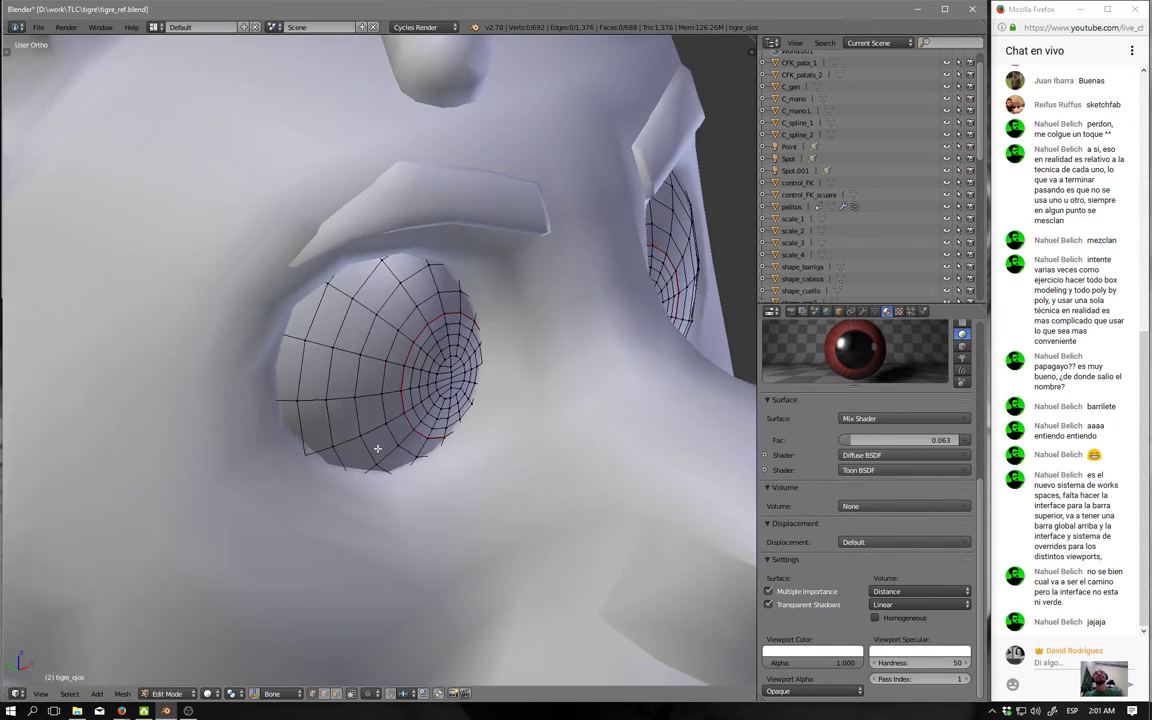
pyautogui.scroll(-2, 377, 449)
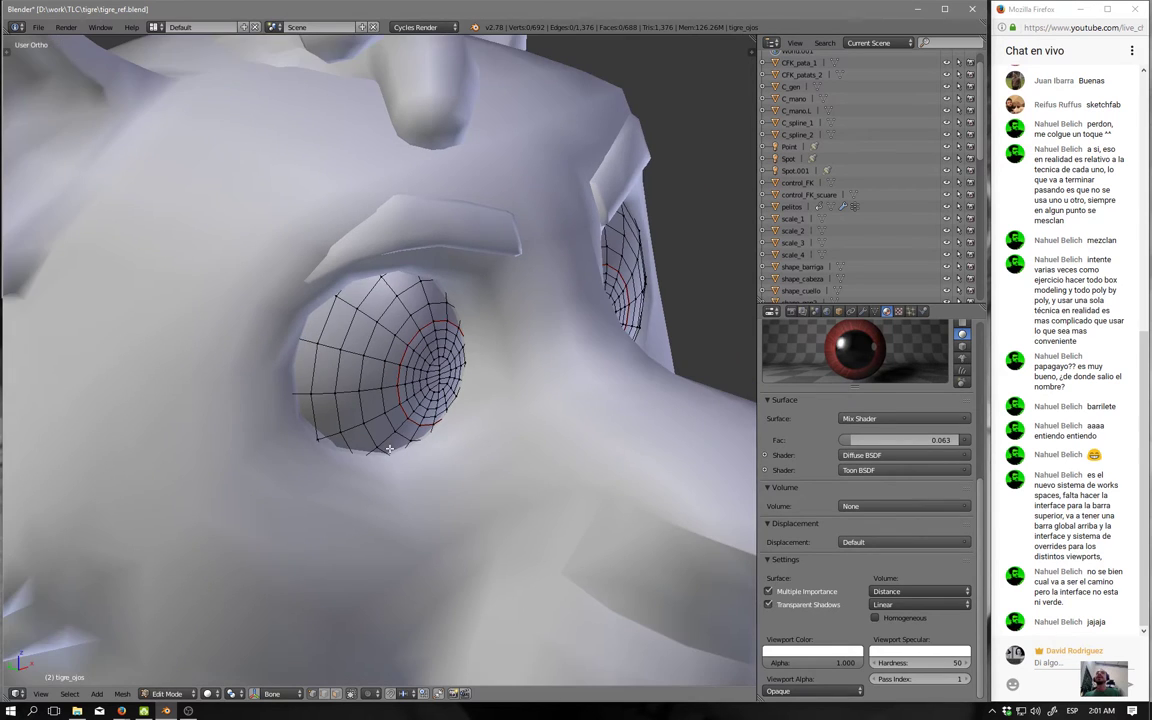
pyautogui.scroll(-2, 393, 462)
pyautogui.moveTo(393, 462); pyautogui.dragTo(378, 462, button='middle')
# Return to Object Mode, switch to Front view, and show the recent-files list.
pyautogui.press('Tab')
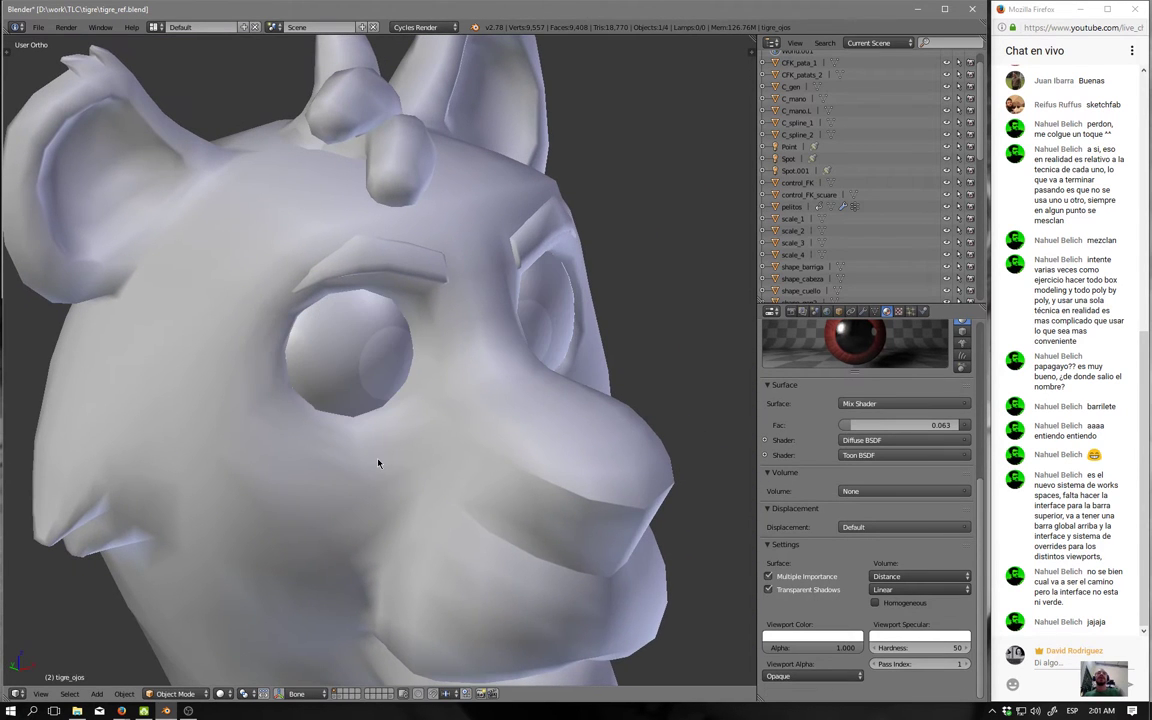
pyautogui.press('KP_1')
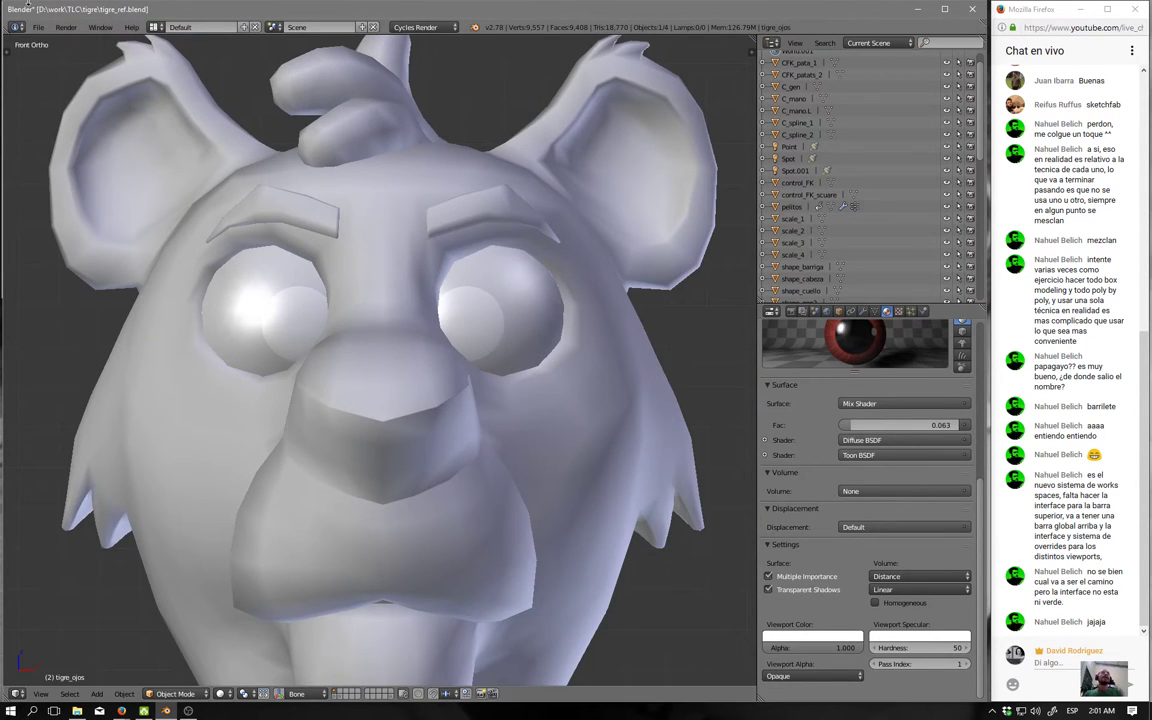
pyautogui.click(39, 28)
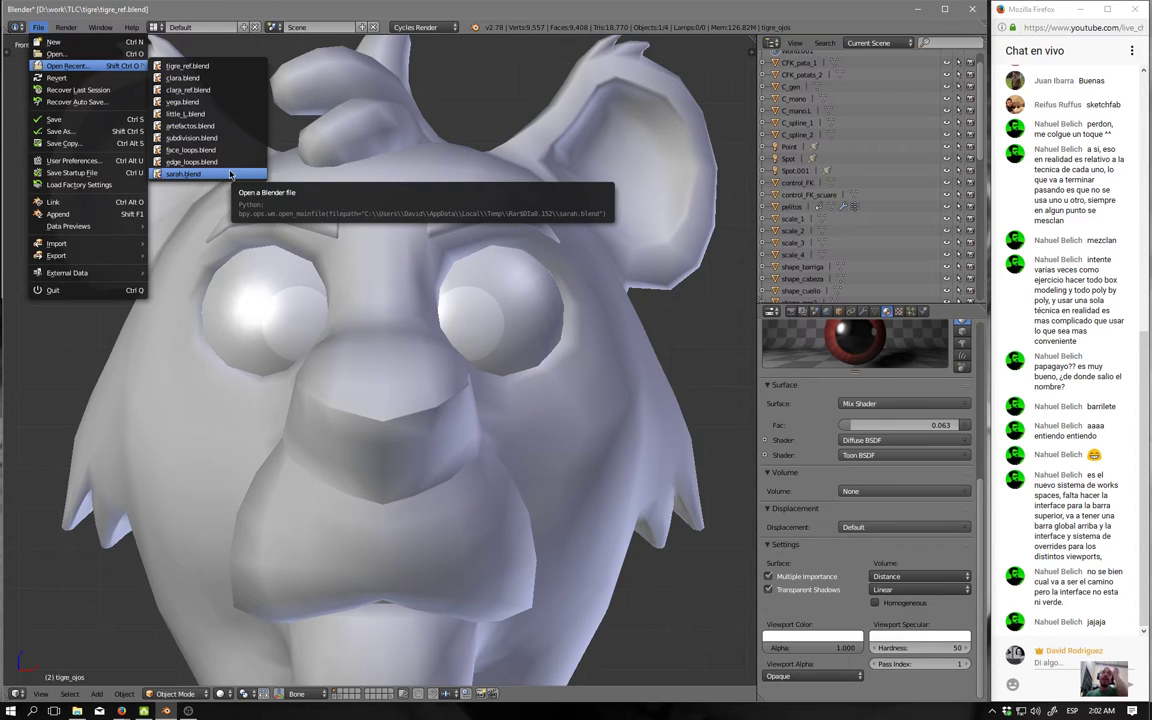
pyautogui.moveTo(67, 66)
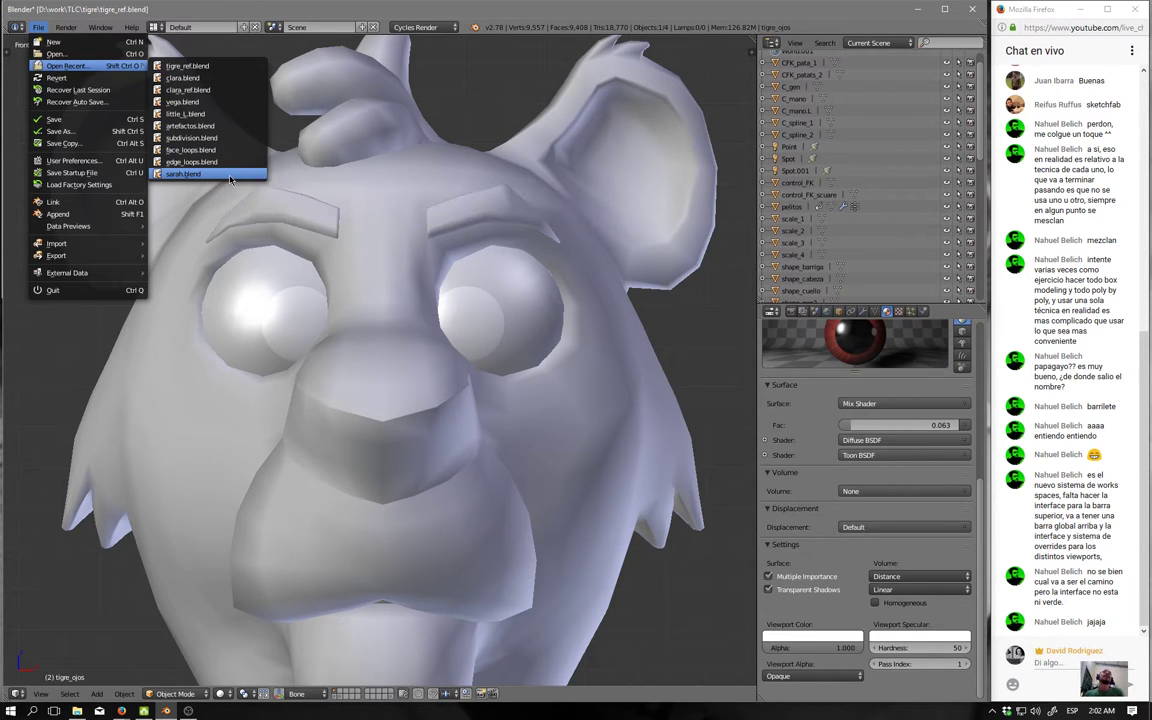
# Back out of the recent-files attempt and browse File > Open up to D:\work.
pyautogui.click(229, 176)
pyautogui.click(37, 26)
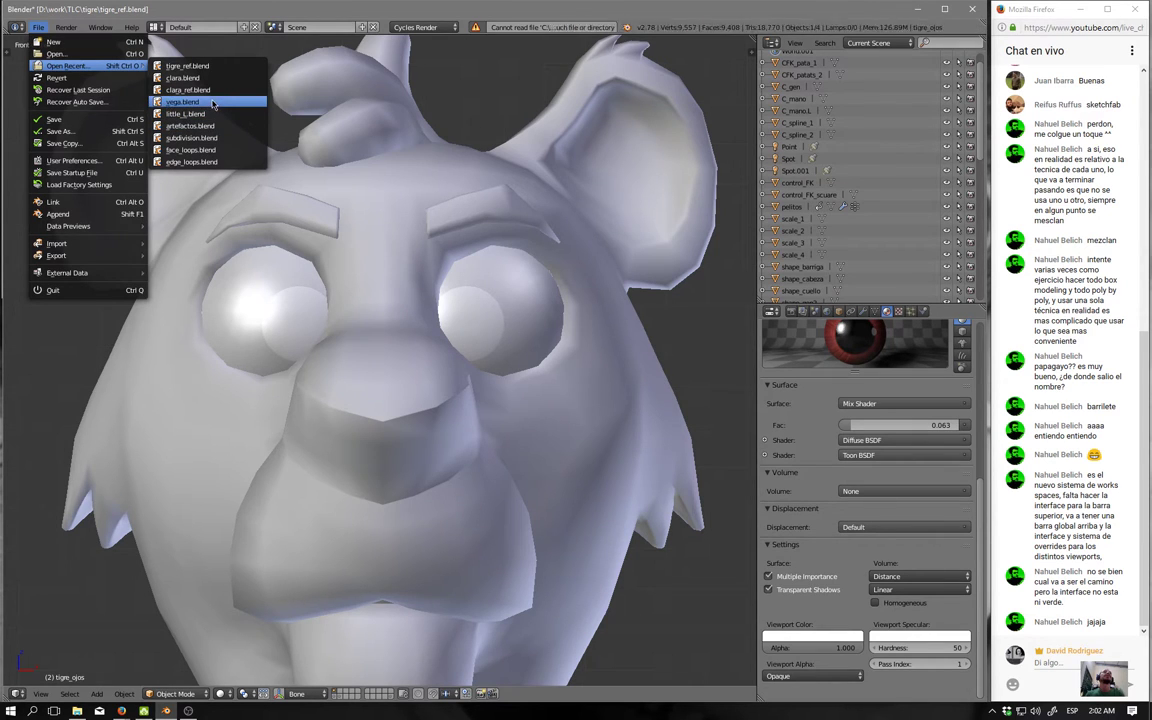
pyautogui.click(72, 57)
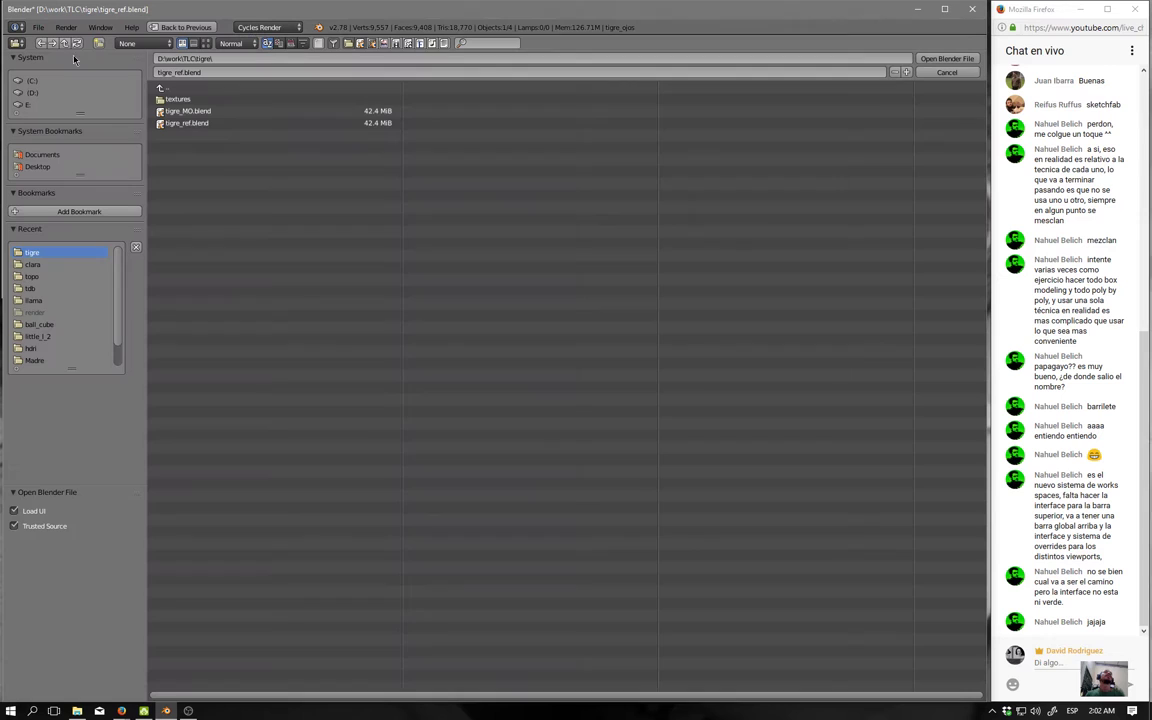
pyautogui.click(168, 90)
pyautogui.click(180, 90)
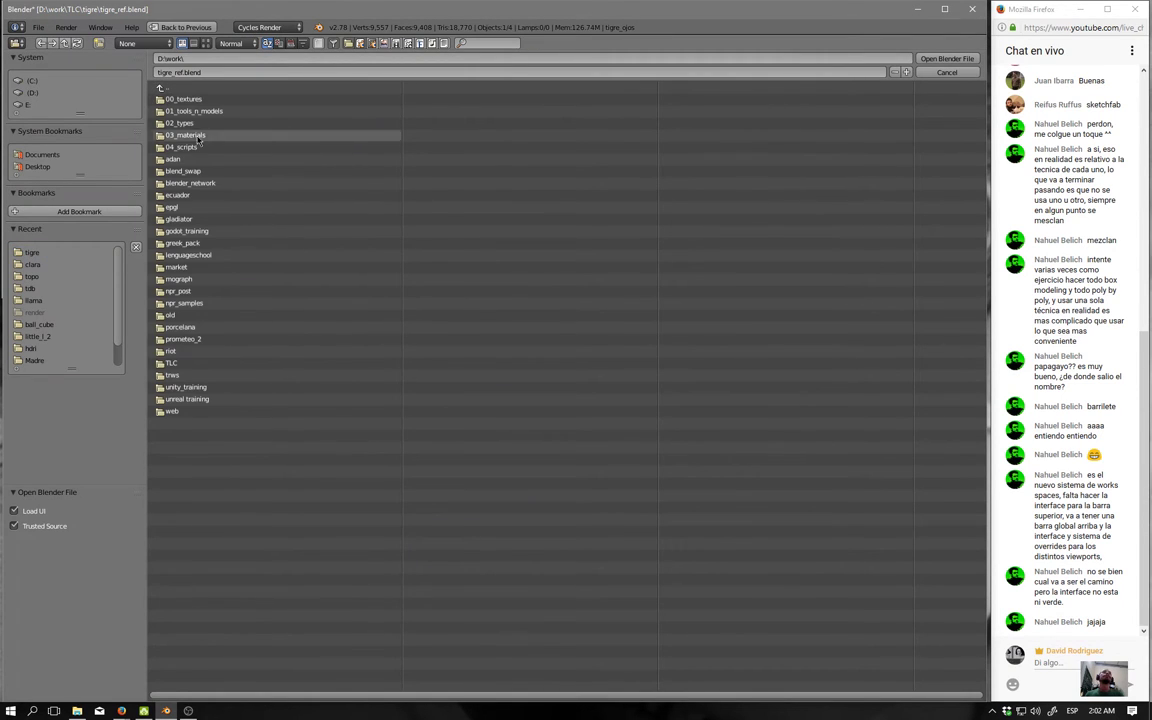
# Go into porcelana\02_produccion_3d\00_personajes\lily and open lily.blend.
pyautogui.click(225, 327)
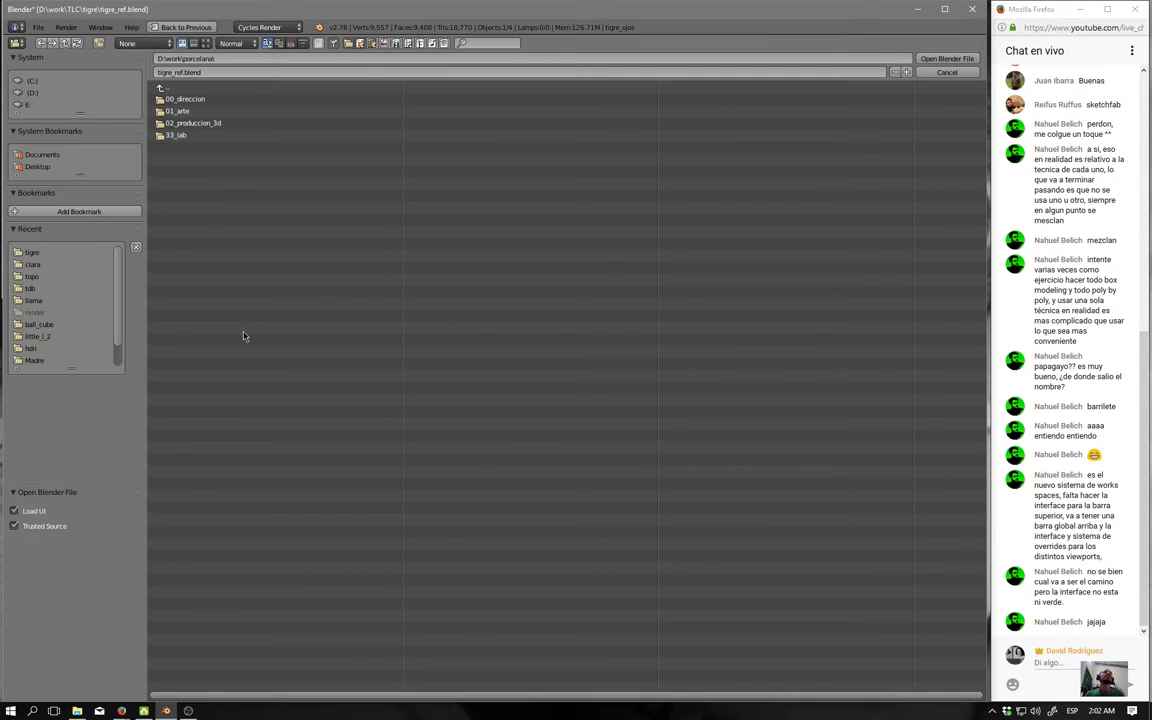
pyautogui.click(195, 123)
pyautogui.click(208, 100)
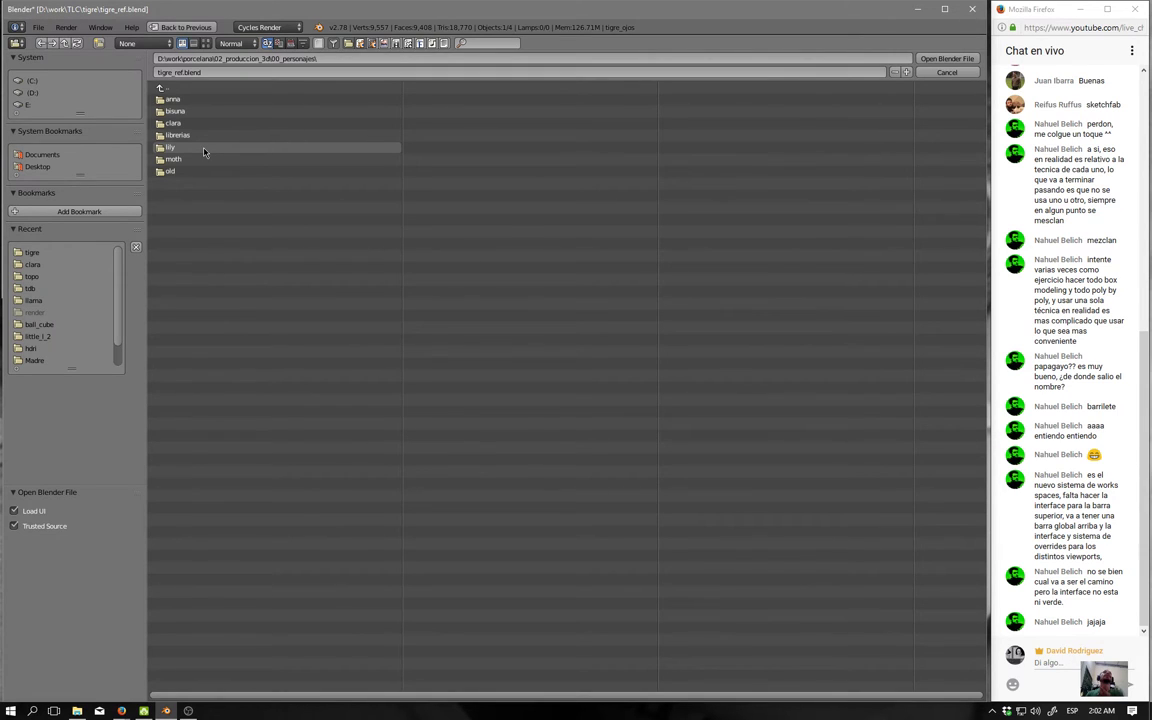
pyautogui.click(203, 149)
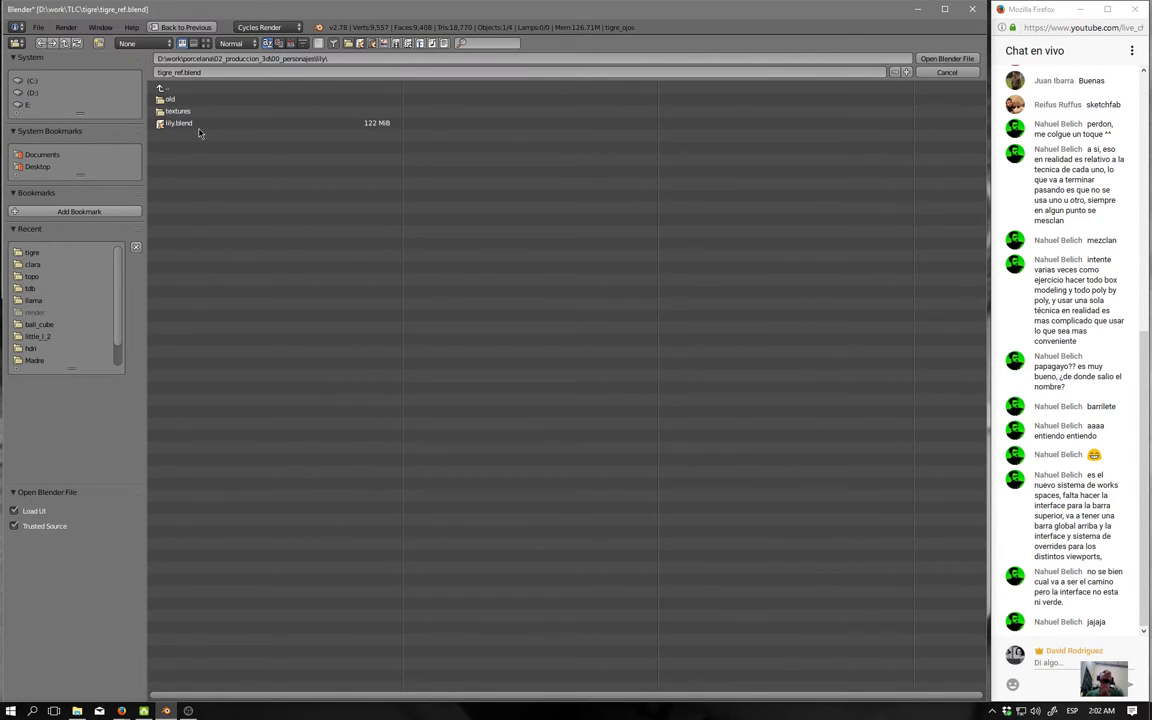
pyautogui.press('BackSpace')
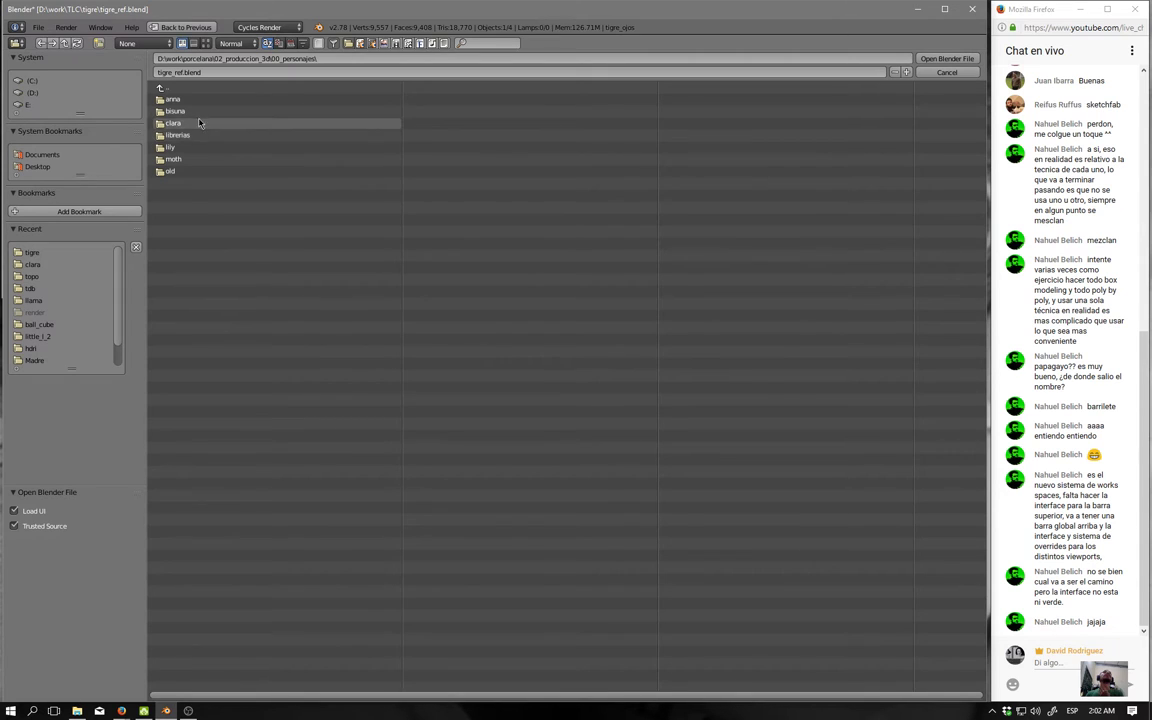
pyautogui.click(196, 147)
pyautogui.click(188, 123)
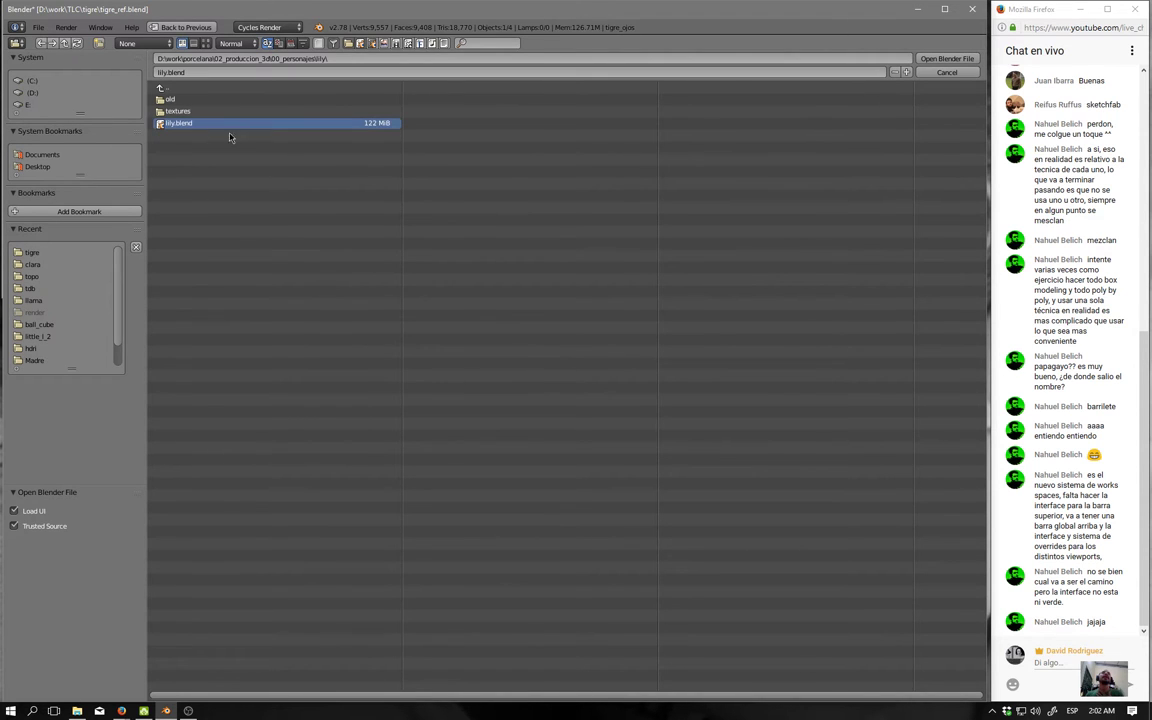
pyautogui.click(944, 59)
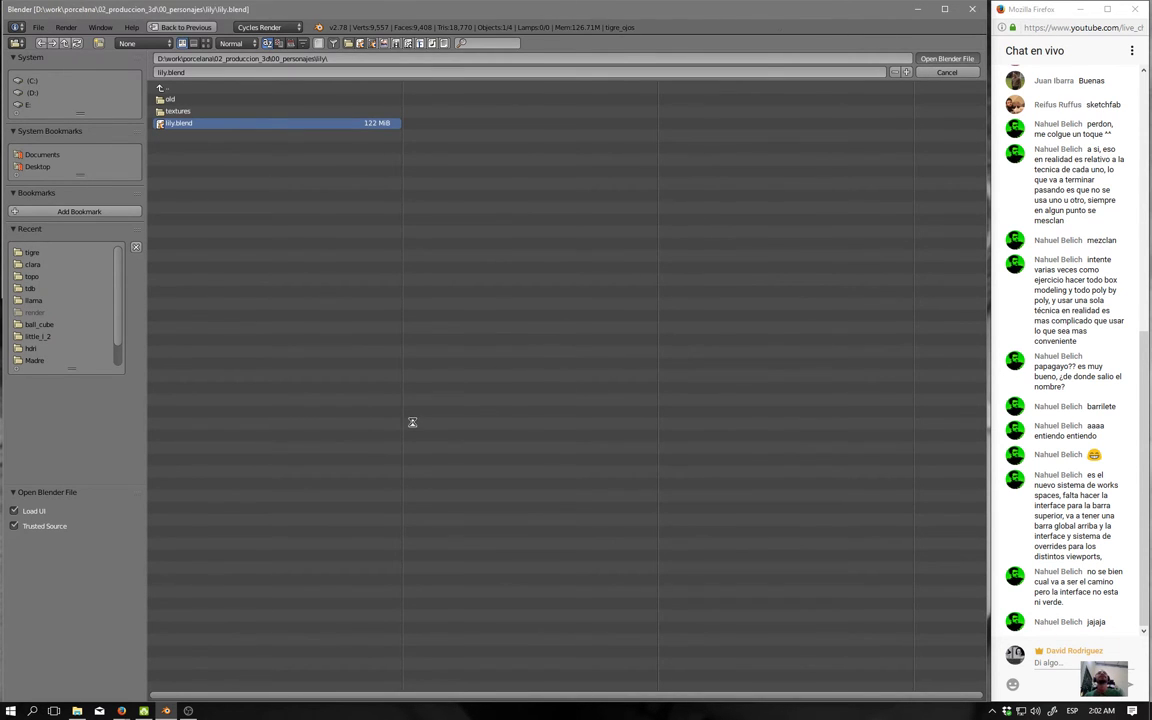
pyautogui.scroll(3, 413, 427)
pyautogui.scroll(-1, 368, 506)
# View Lily from the front, enter Edit Mode with nothing selected, and orbit the head.
pyautogui.scroll(2, 397, 366)
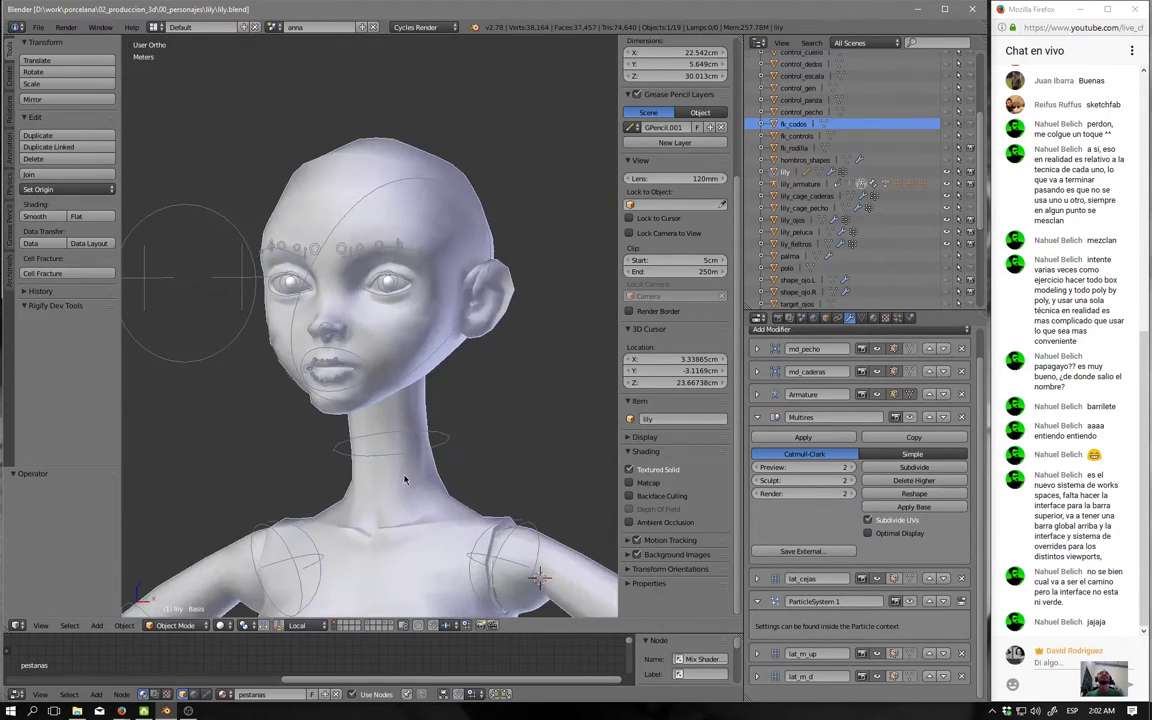
pyautogui.scroll(2, 397, 366)
pyautogui.press('KP_1')
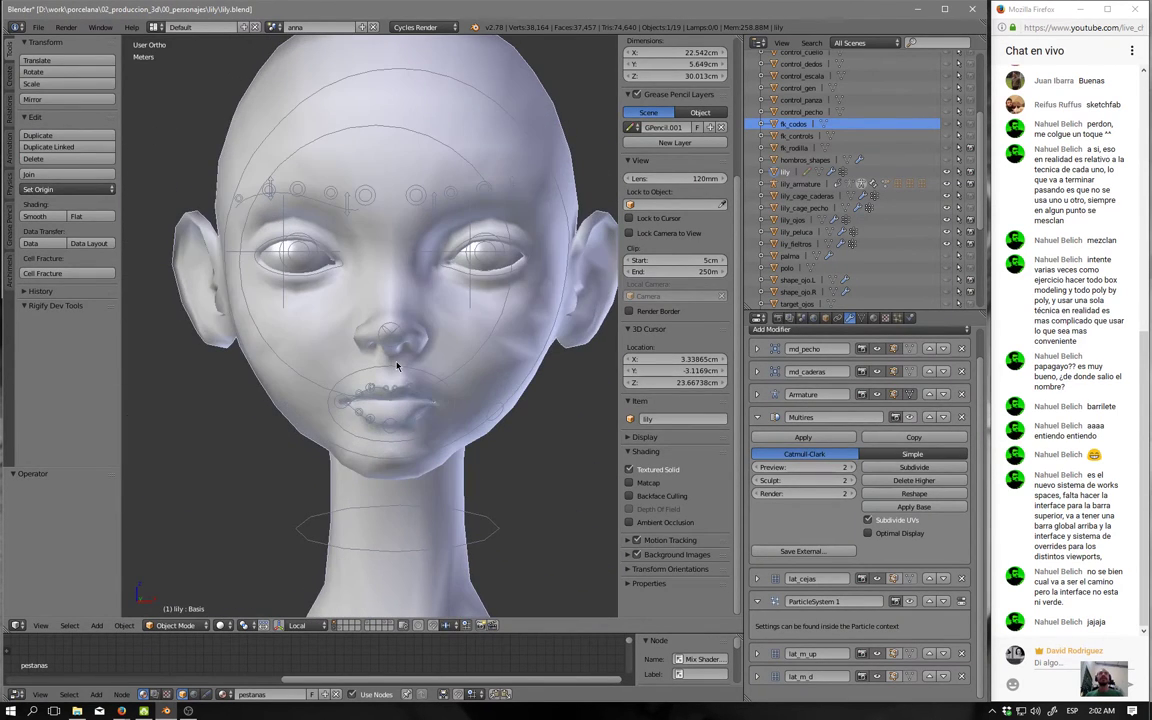
pyautogui.press('Tab')
pyautogui.scroll(-1, 428, 336)
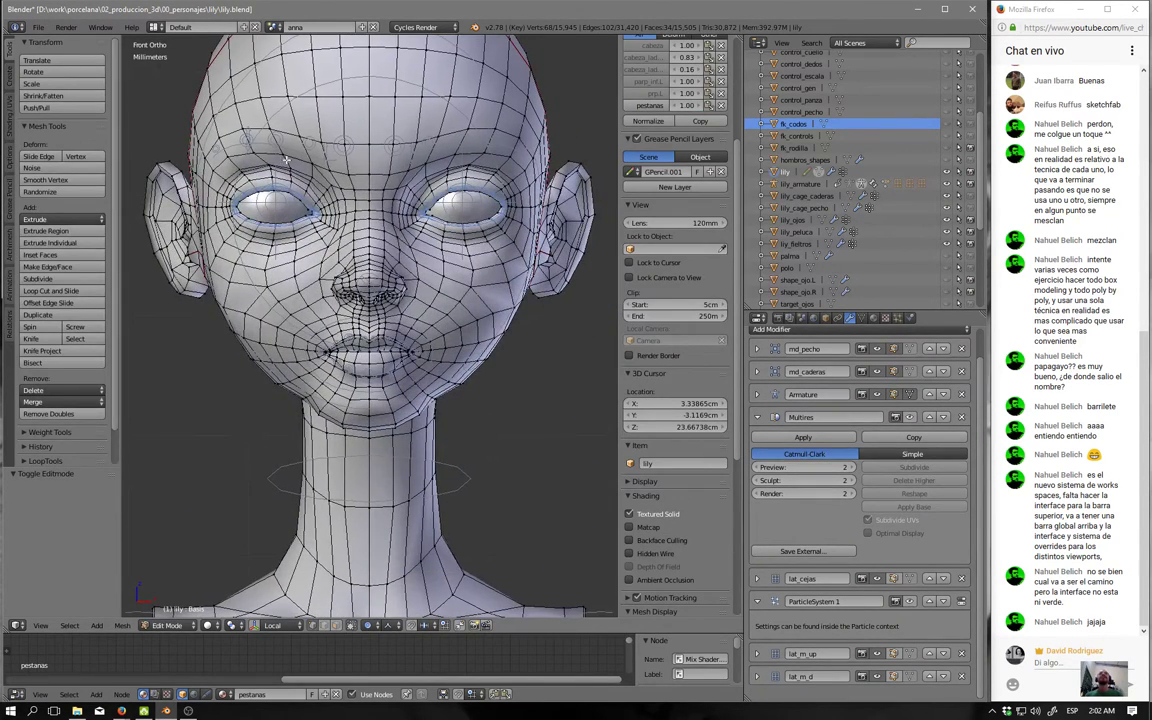
pyautogui.scroll(-1, 259, 144)
pyautogui.scroll(-1, 416, 310)
pyautogui.press('a')
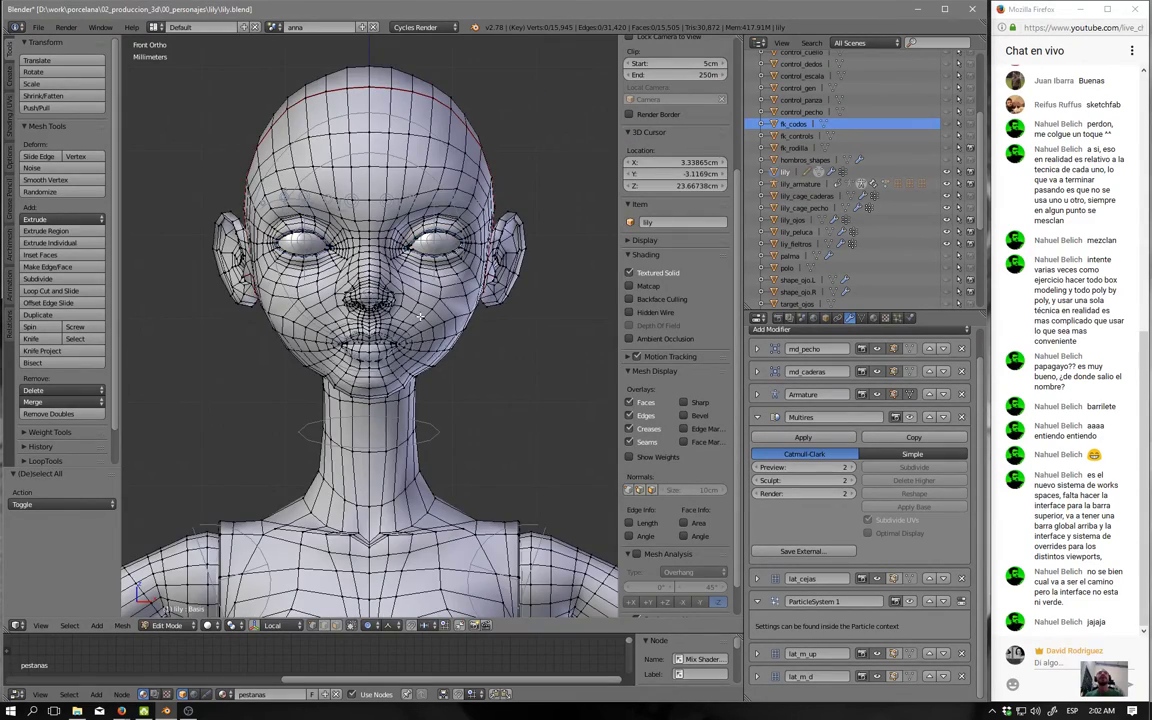
pyautogui.moveTo(419, 317)
pyautogui.mouseDown(button='middle')
pyautogui.moveTo(384, 370)
pyautogui.moveTo(345, 360)
pyautogui.mouseUp(button='middle')
# Toggle out of and back into Edit Mode, then switch to Edge select mode.
pyautogui.press('Tab')
pyautogui.scroll(-2, 400, 345)
pyautogui.scroll(2, 342, 337)
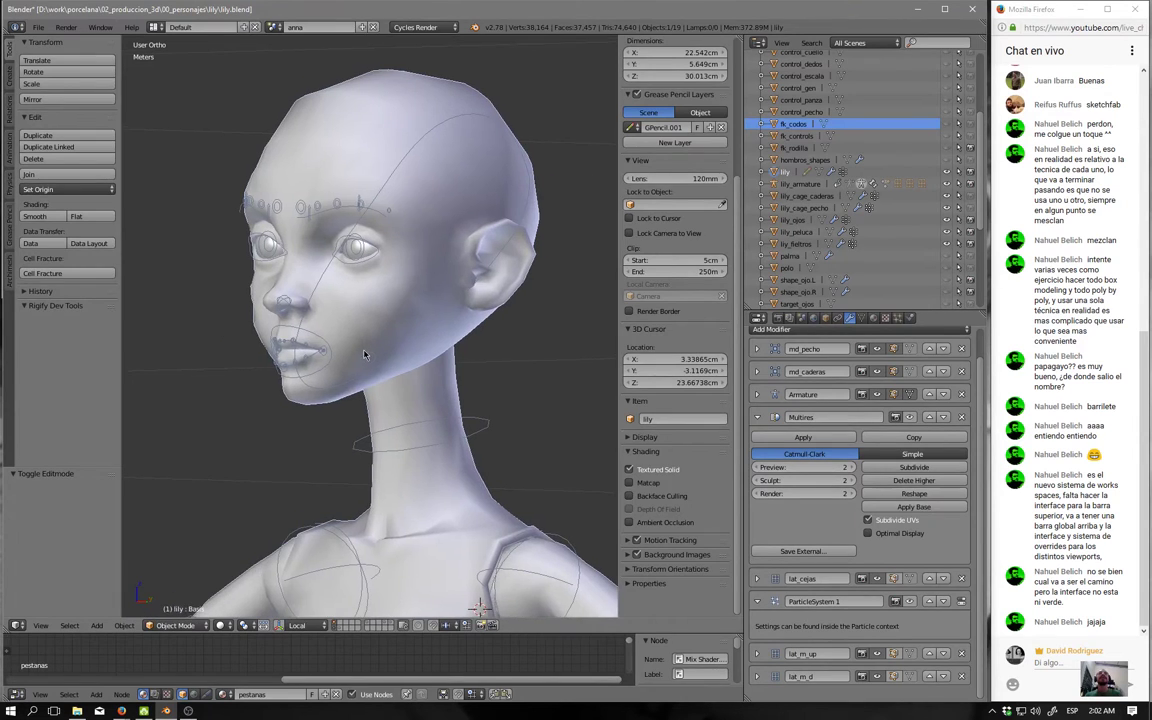
pyautogui.press('Tab')
pyautogui.scroll(1, 347, 370)
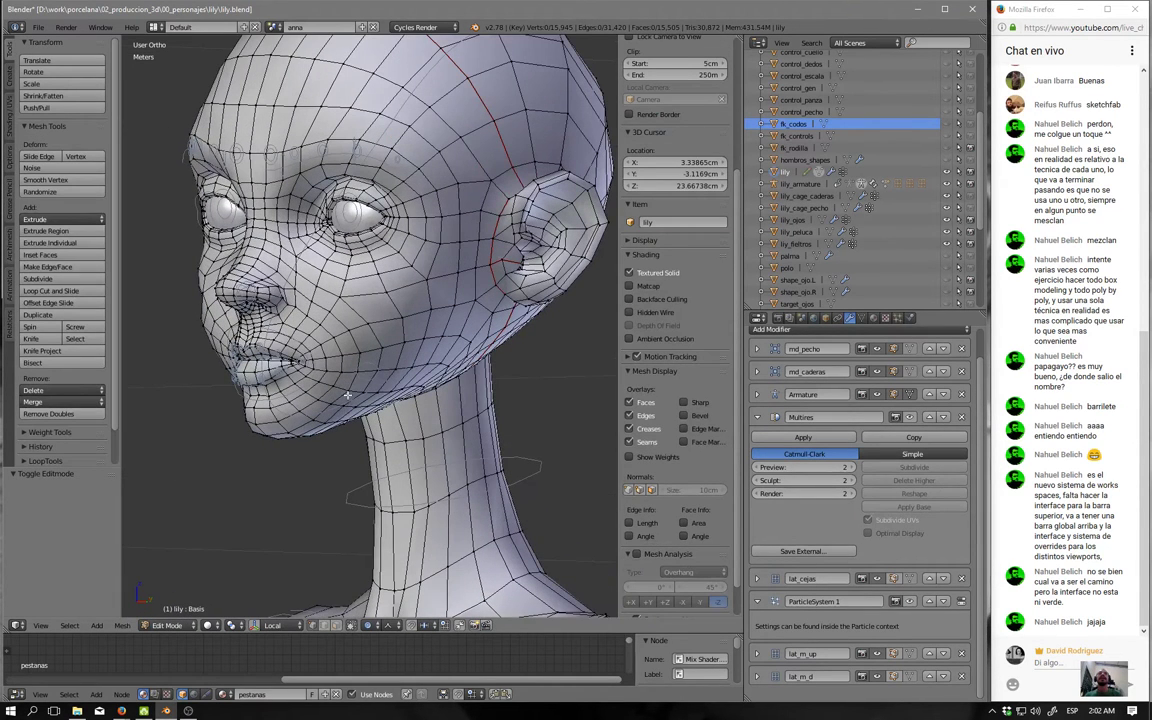
pyautogui.click(322, 626)
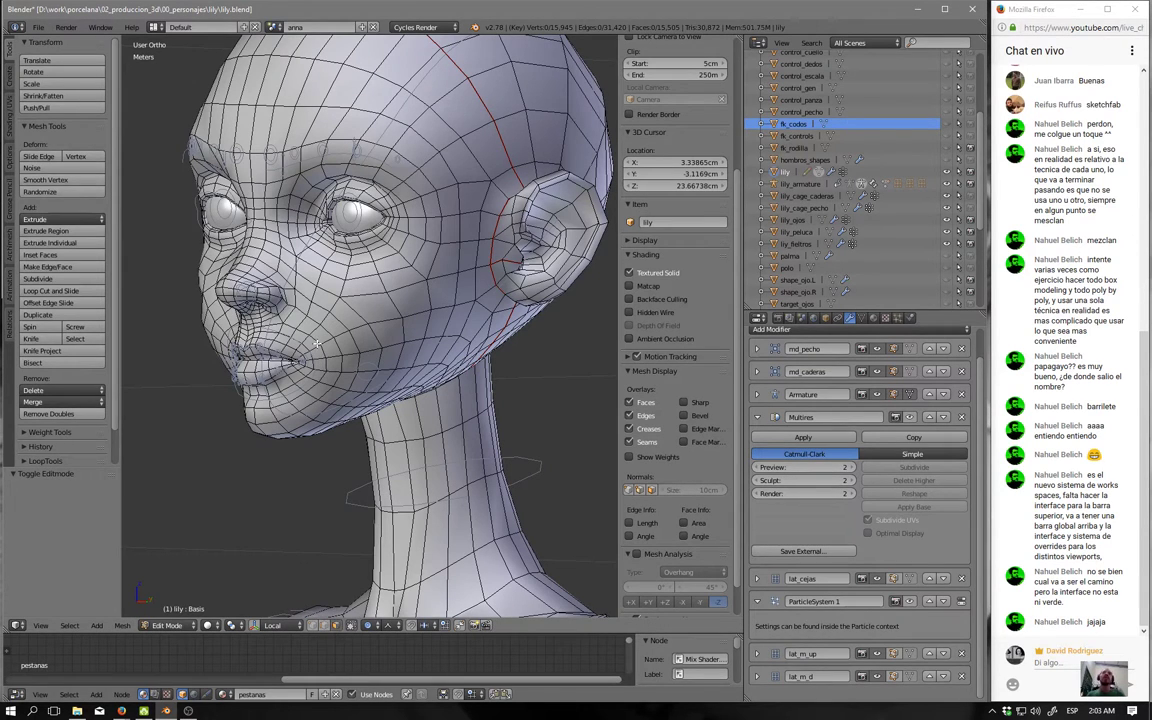
# Circle the mouth with an annotation stroke and zoom in on the lips and cheek.
pyautogui.moveTo(267, 283); pyautogui.dragTo(293, 388)
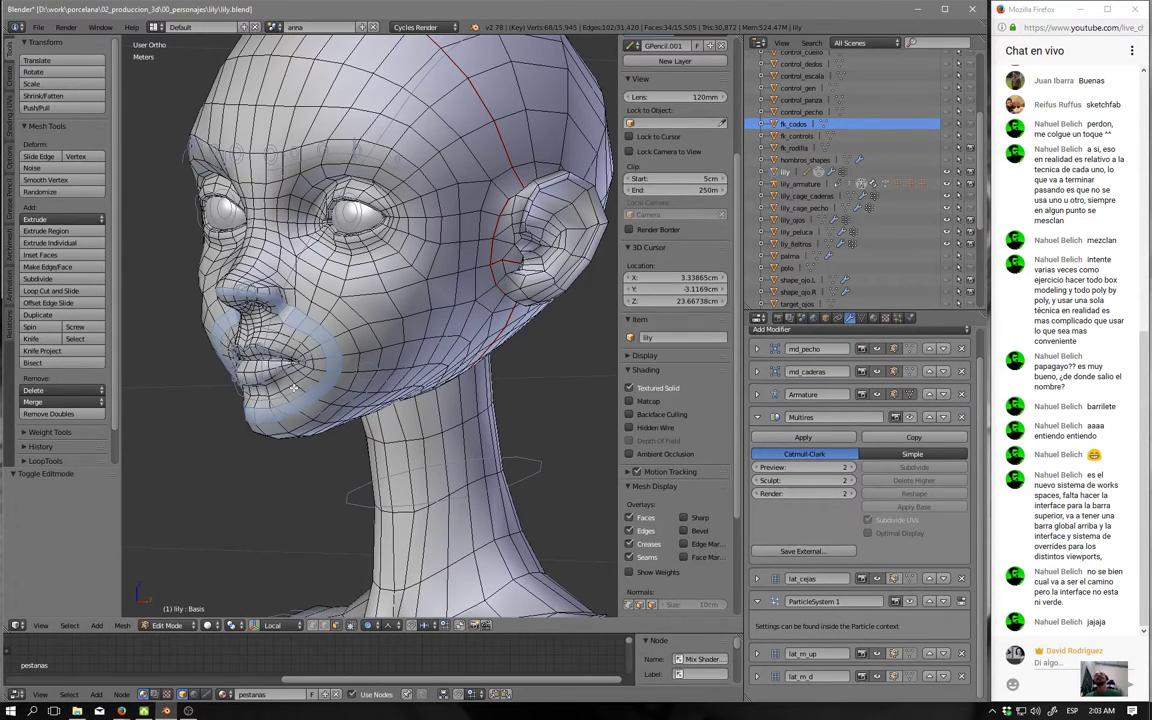
pyautogui.scroll(-3, 536, 226)
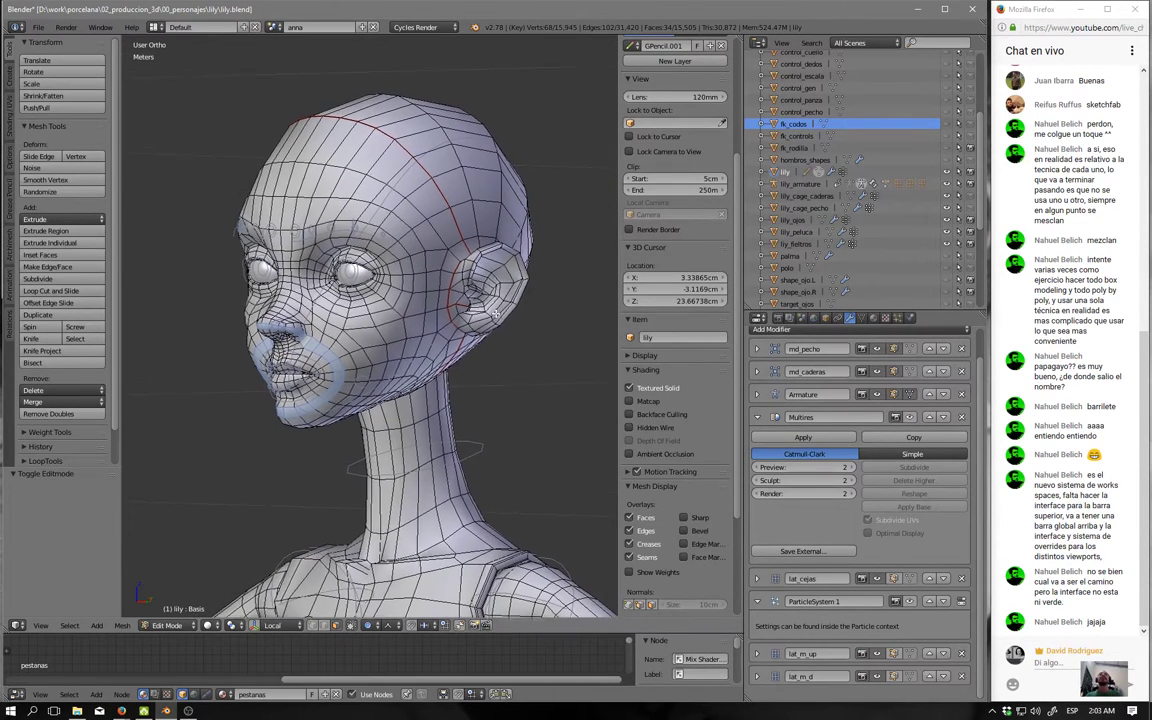
pyautogui.moveTo(536, 226); pyautogui.dragTo(478, 340, button='middle')
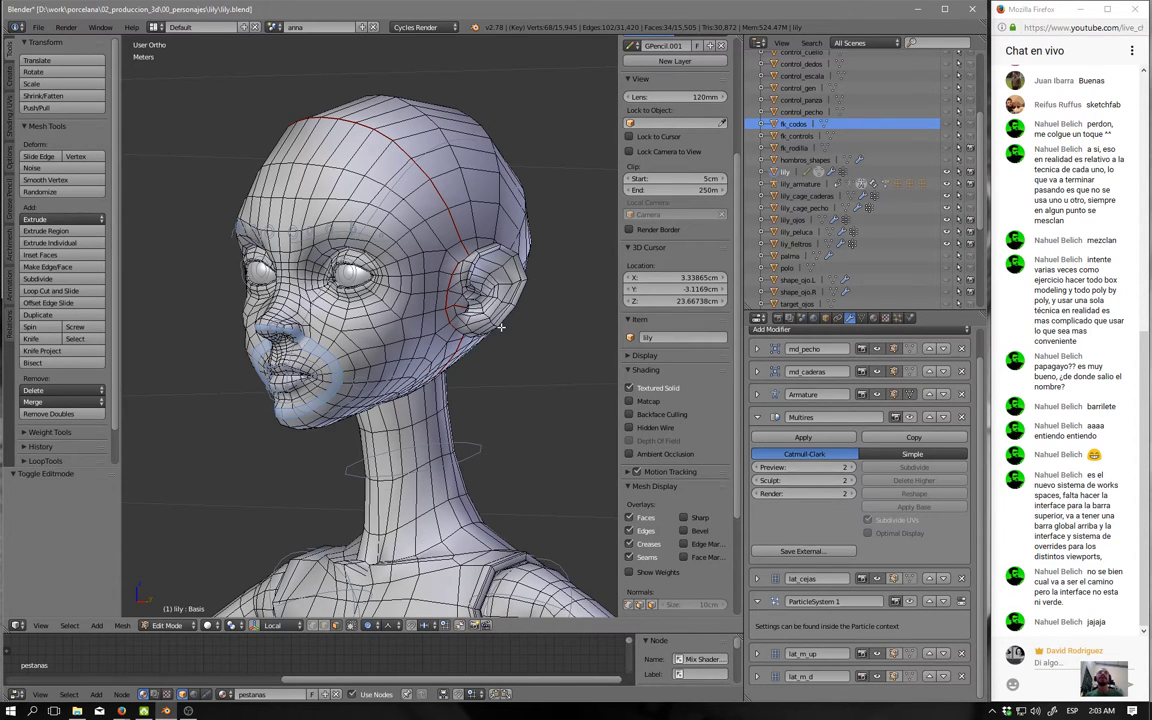
pyautogui.scroll(3, 270, 397)
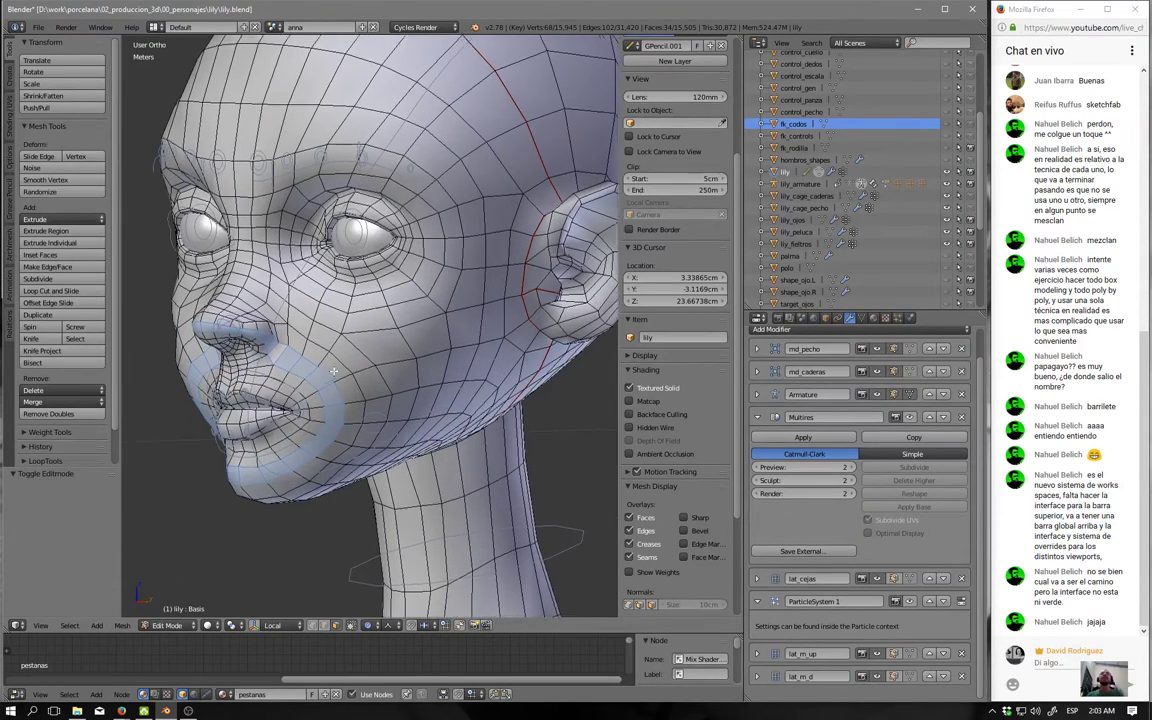
pyautogui.moveTo(340, 369); pyautogui.dragTo(384, 293, button='middle')
pyautogui.scroll(1, 370, 321)
pyautogui.scroll(-3, 384, 293)
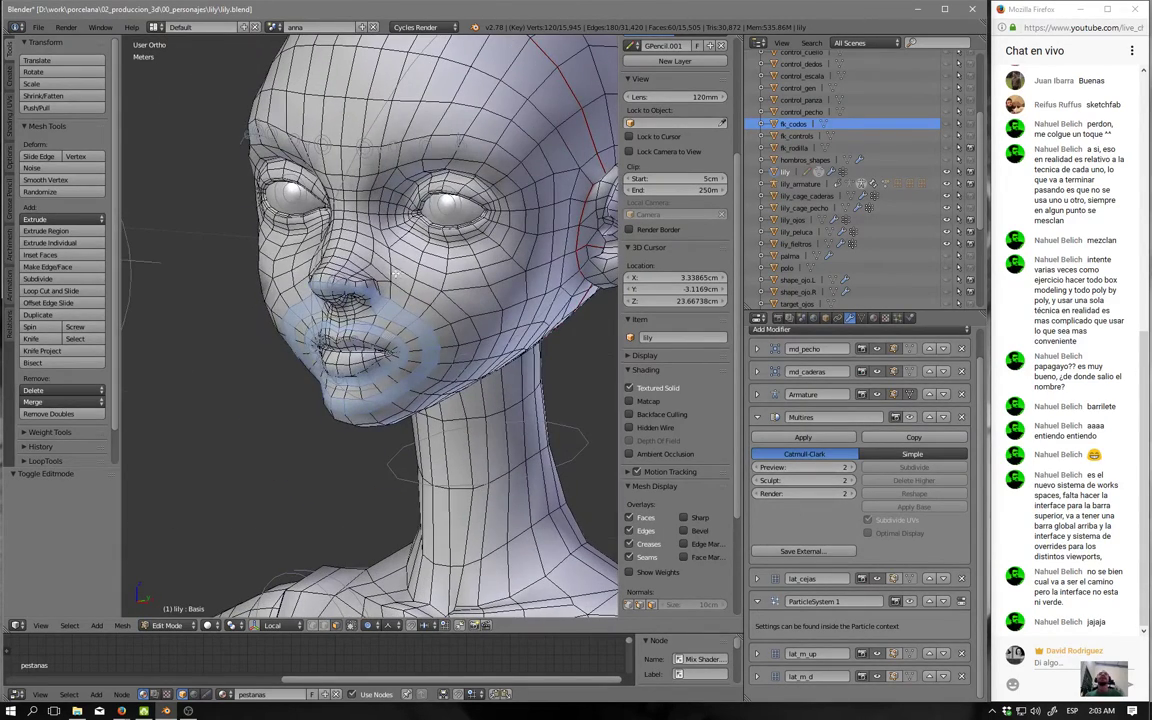
# Add face loops ringing the mouth, eyes and nose to the selection.
pyautogui.keyDown('alt'); pyautogui.keyDown('shift'); pyautogui.rightClick(398, 292); pyautogui.keyUp('shift'); pyautogui.keyUp('alt')
pyautogui.moveTo(430, 305); pyautogui.dragTo(422, 297, button='middle')
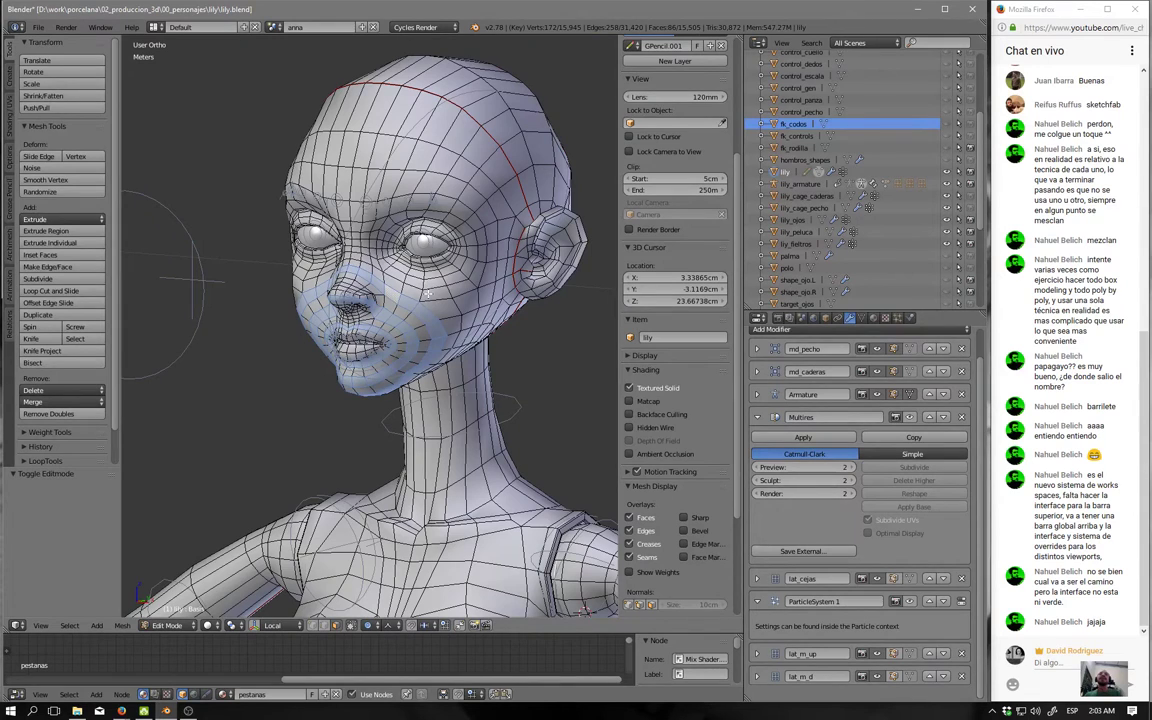
pyautogui.keyDown('alt'); pyautogui.keyDown('shift'); pyautogui.rightClick(422, 297); pyautogui.keyUp('shift'); pyautogui.keyUp('alt')
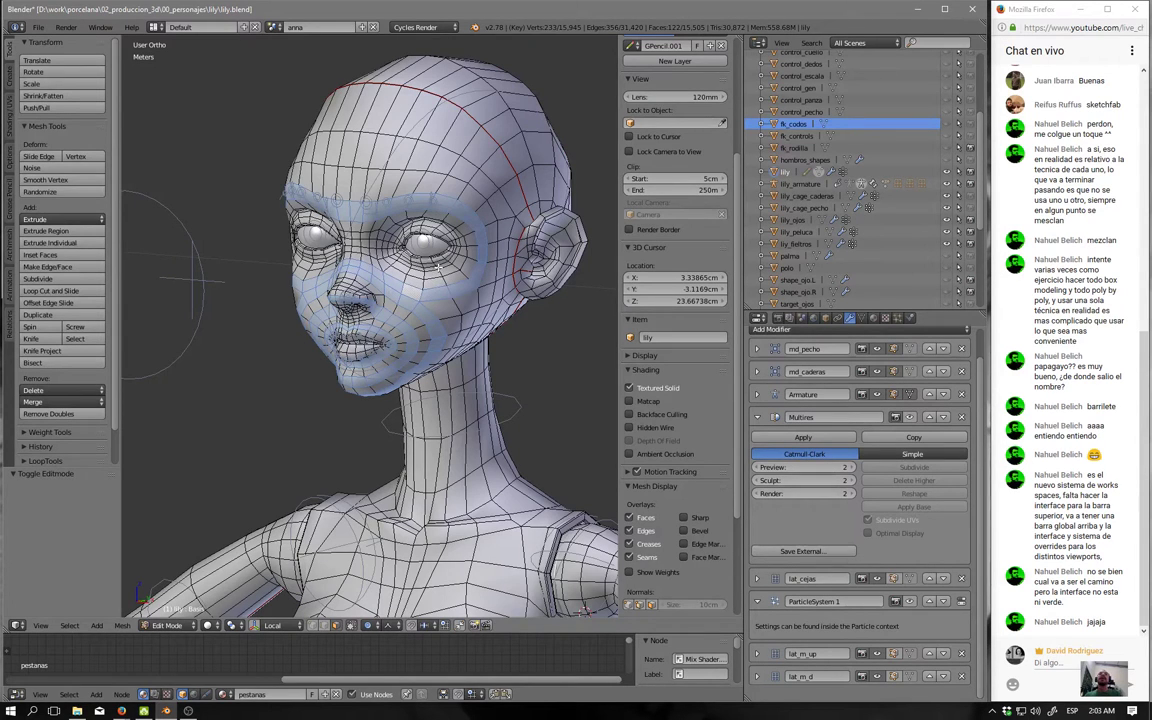
pyautogui.scroll(3, 435, 258)
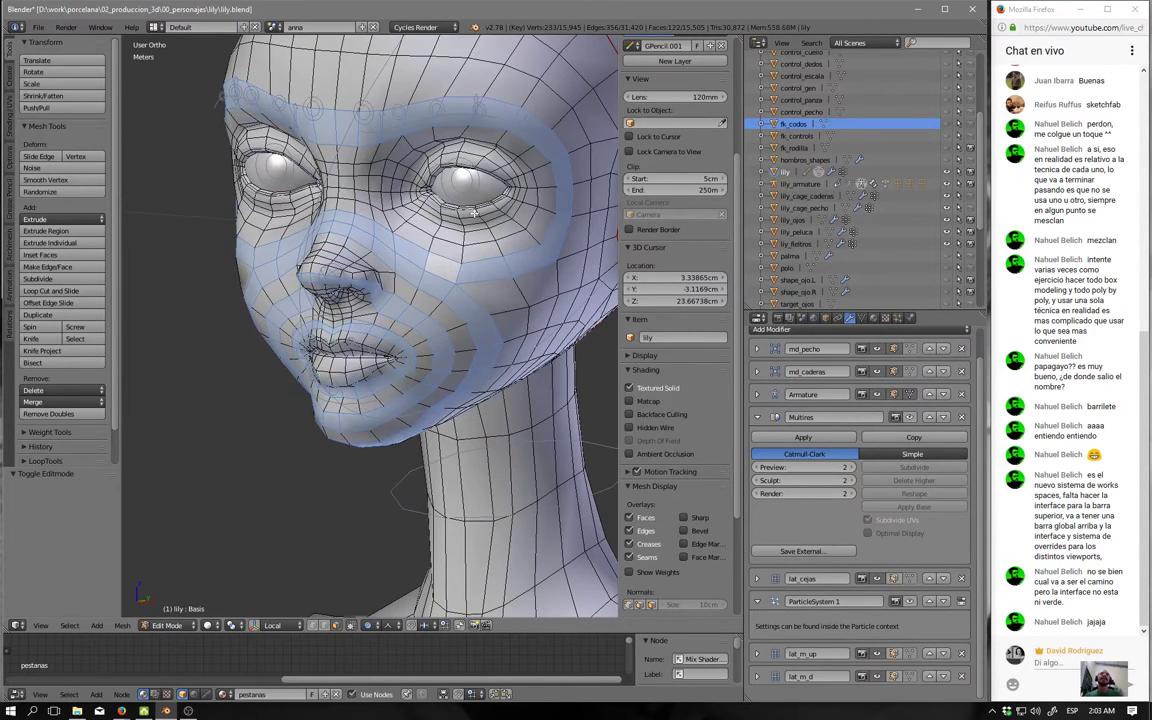
pyautogui.keyDown('alt'); pyautogui.keyDown('shift'); pyautogui.rightClick(282, 220); pyautogui.keyUp('shift'); pyautogui.keyUp('alt')
pyautogui.keyDown('alt'); pyautogui.keyDown('shift'); pyautogui.rightClick(273, 200); pyautogui.keyUp('shift'); pyautogui.keyUp('alt')
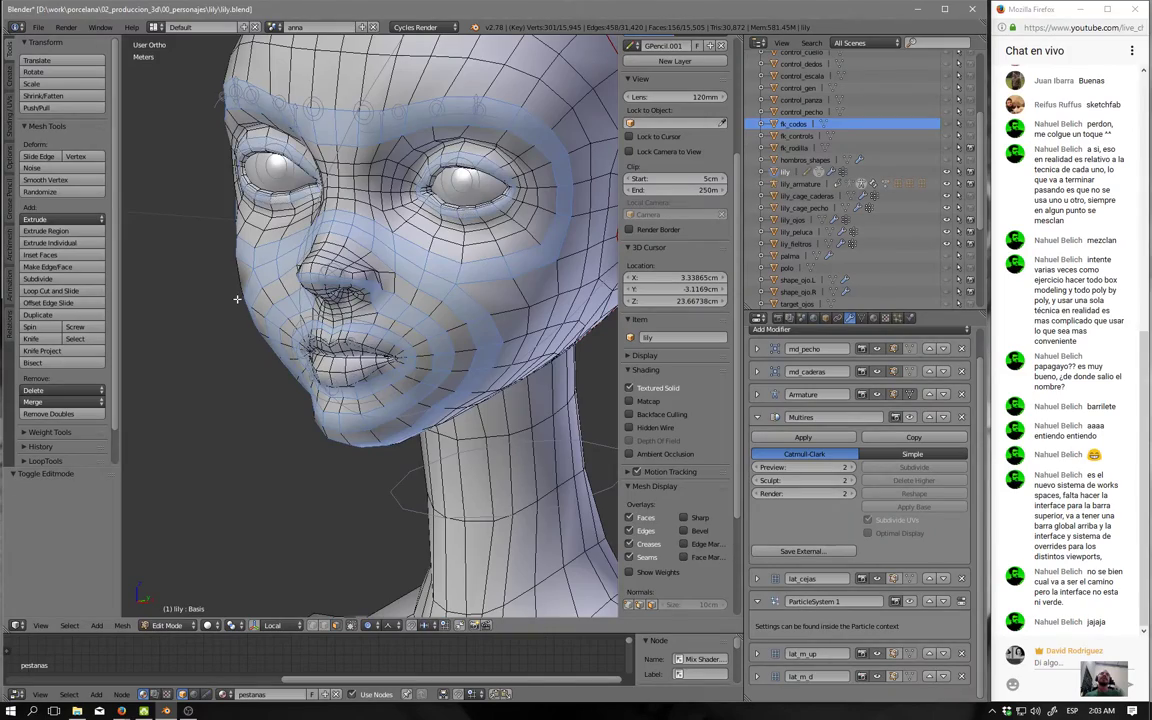
pyautogui.scroll(-3, 237, 298)
pyautogui.moveTo(237, 298)
pyautogui.mouseDown(button='middle')
pyautogui.moveTo(449, 298)
pyautogui.moveTo(231, 309)
pyautogui.moveTo(231, 321)
pyautogui.moveTo(300, 328)
pyautogui.mouseUp(button='middle')
# Check the YouTube live dashboard, then return to Blender's front view of the head.
pyautogui.press('super+Tab')
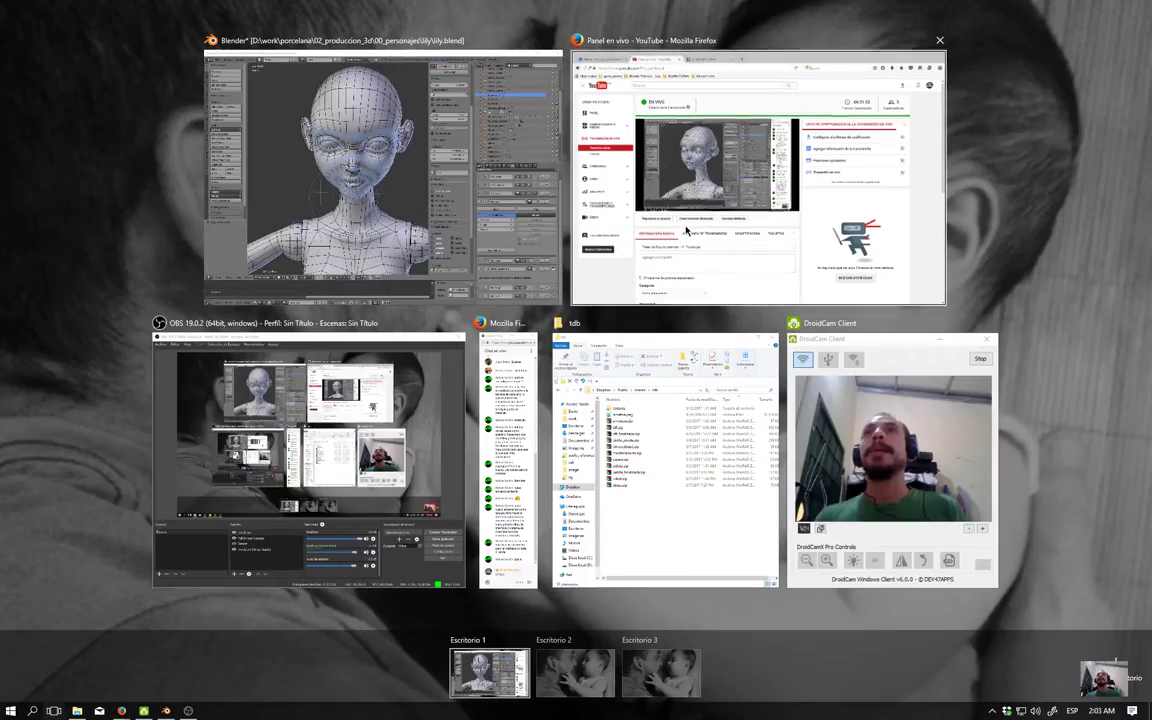
pyautogui.click(617, 208)
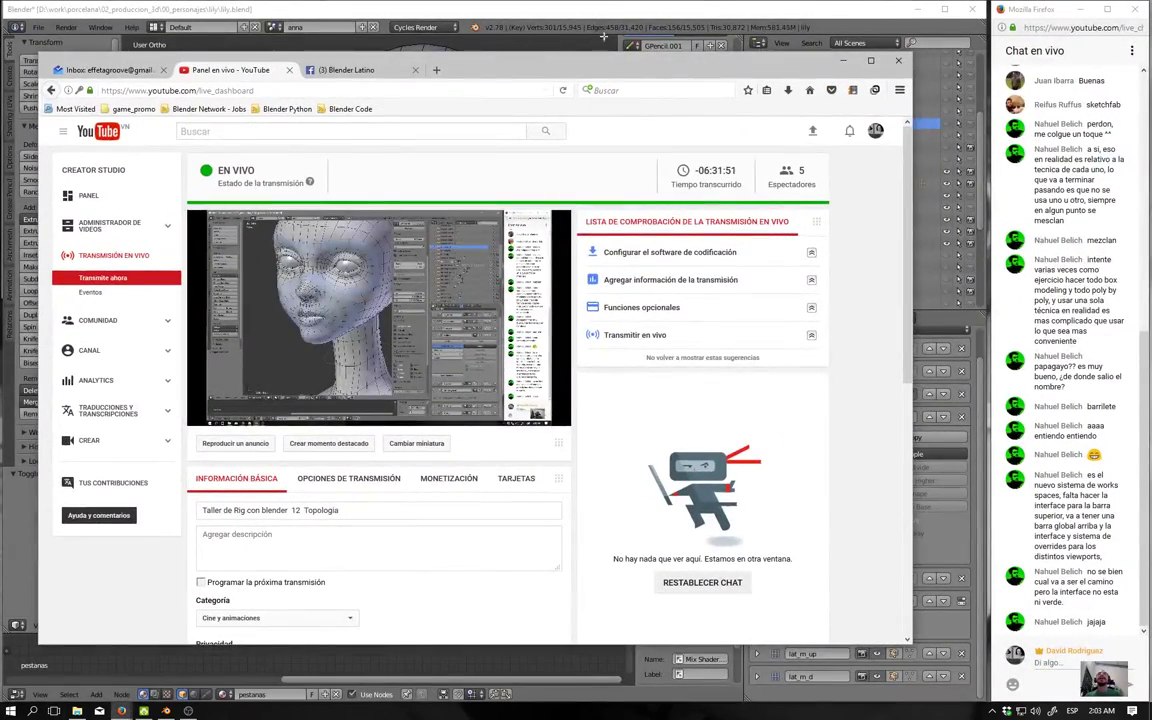
pyautogui.hotkey('alt', 'Tab')
pyautogui.press('KP_1')
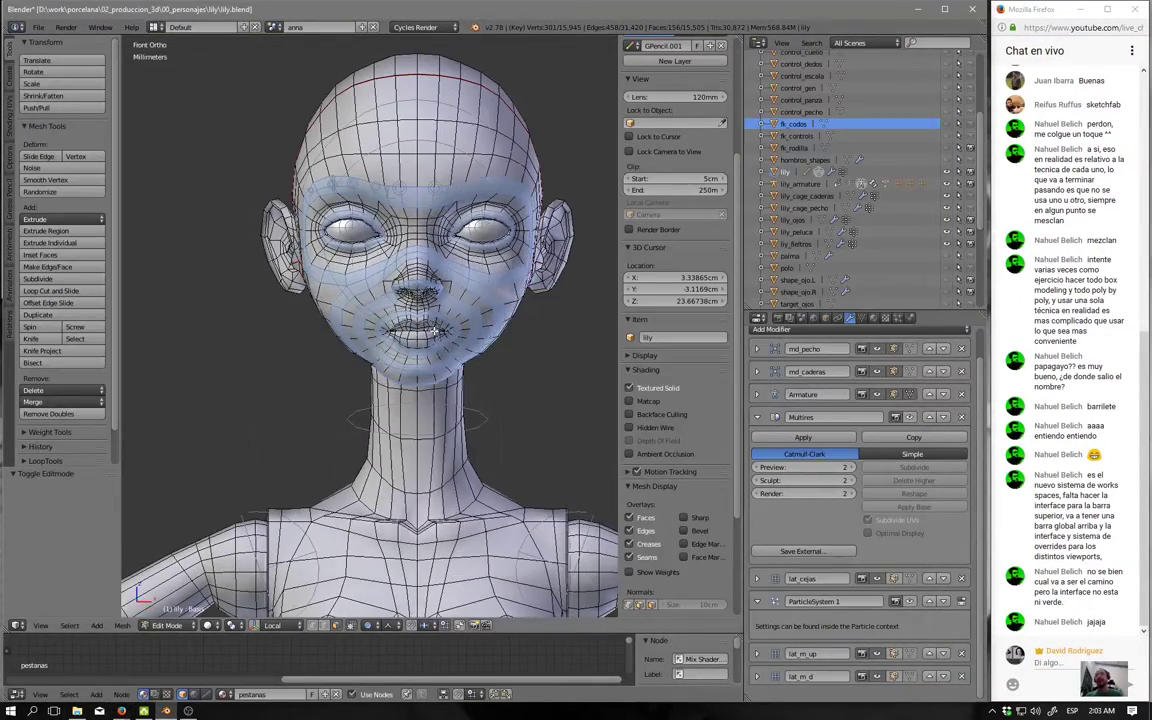
# Switch to Object Mode and reload the default start-up file as a new scene.
pyautogui.scroll(1, 437, 333)
pyautogui.scroll(1, 434, 368)
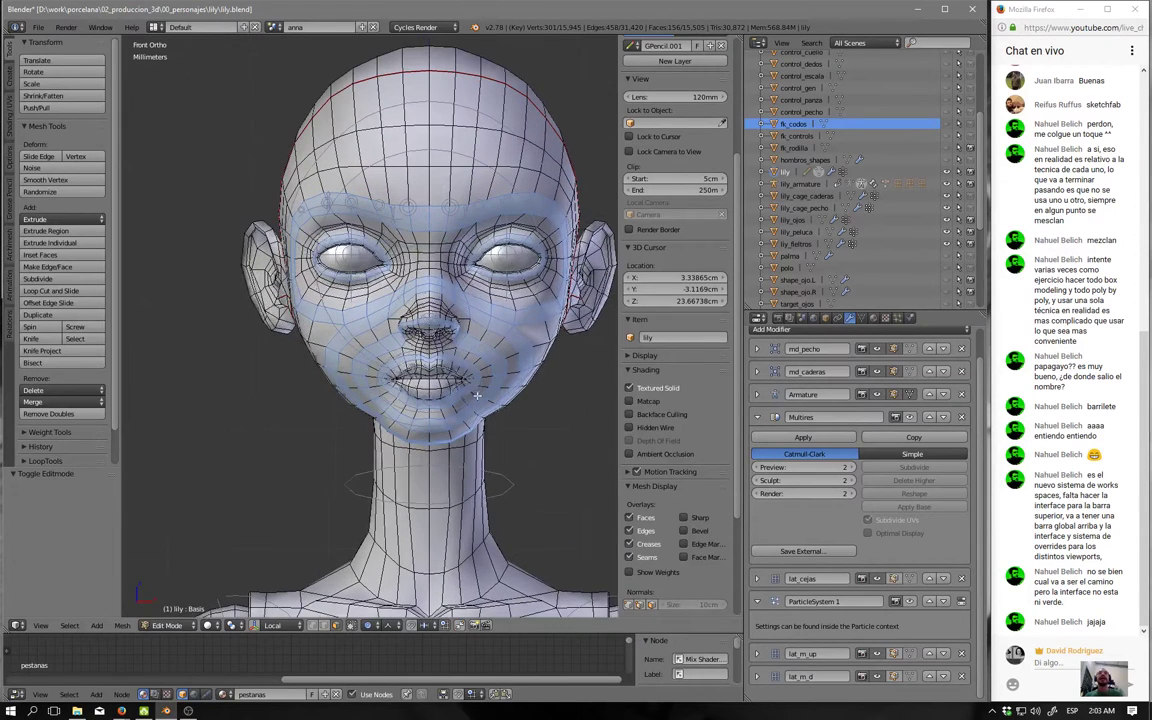
pyautogui.press('Tab')
pyautogui.scroll(-3, 432, 370)
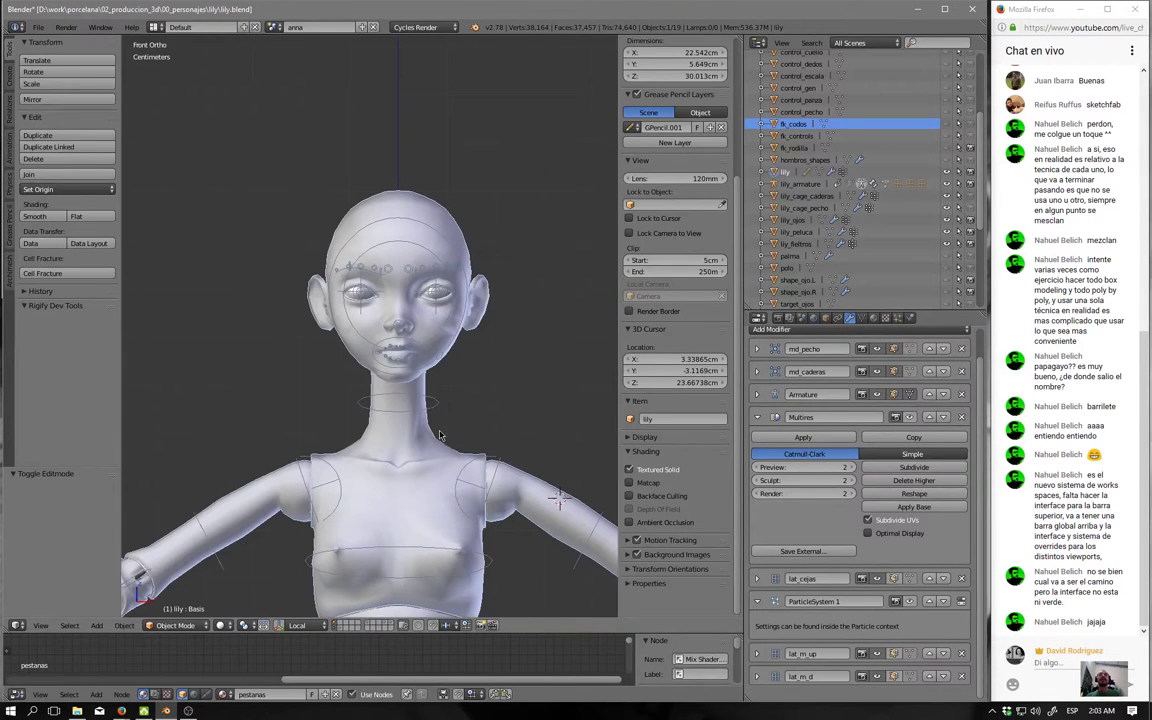
pyautogui.click(38, 27)
pyautogui.moveTo(68, 66)
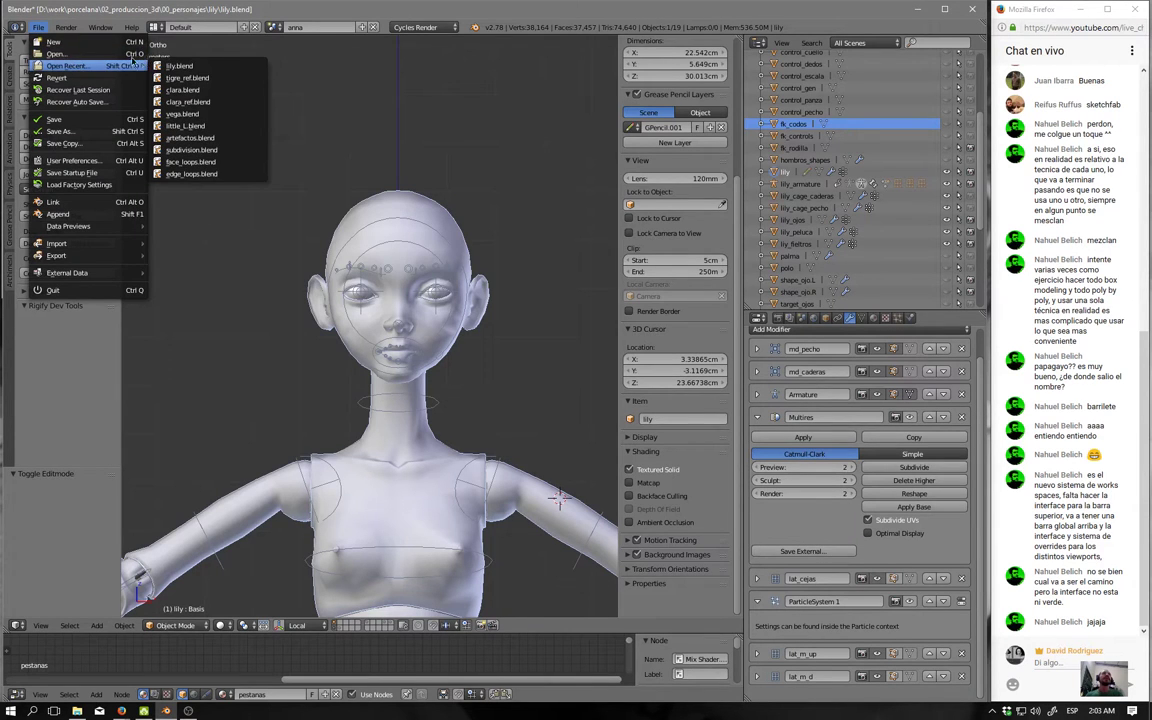
pyautogui.click(87, 43)
pyautogui.click(77, 50)
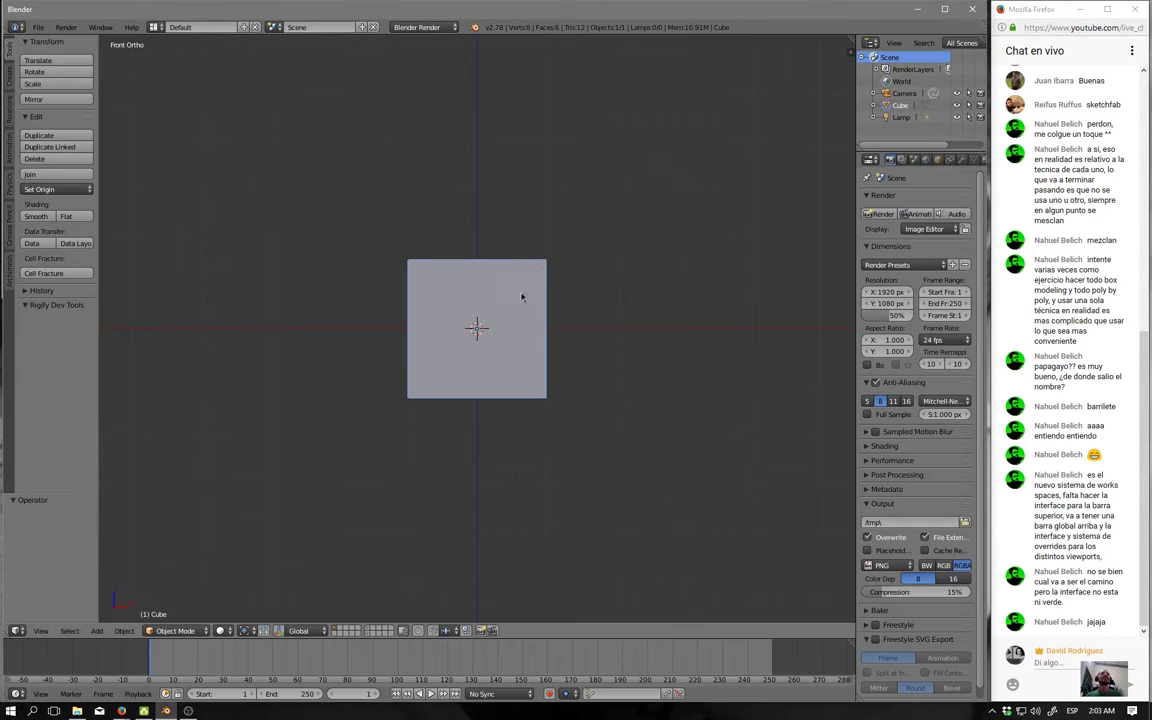
# Delete the default cube, leaving only the camera and lamp.
pyautogui.moveTo(571, 477); pyautogui.dragTo(498, 490, button='middle')
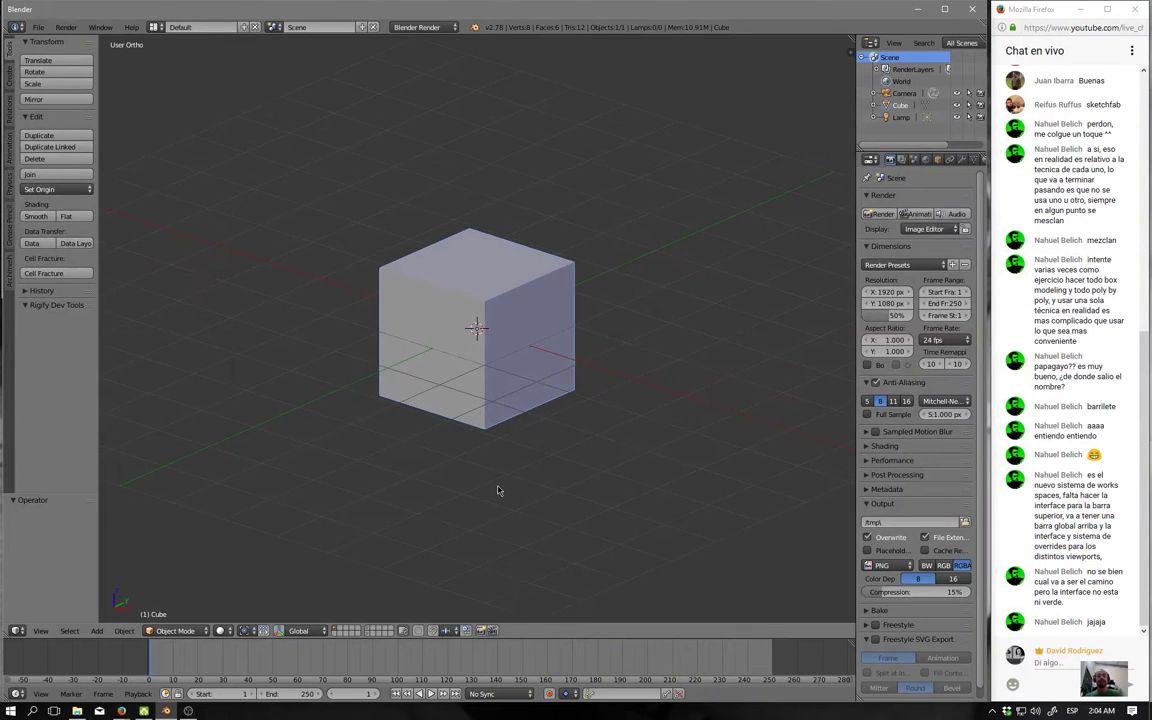
pyautogui.press('x')
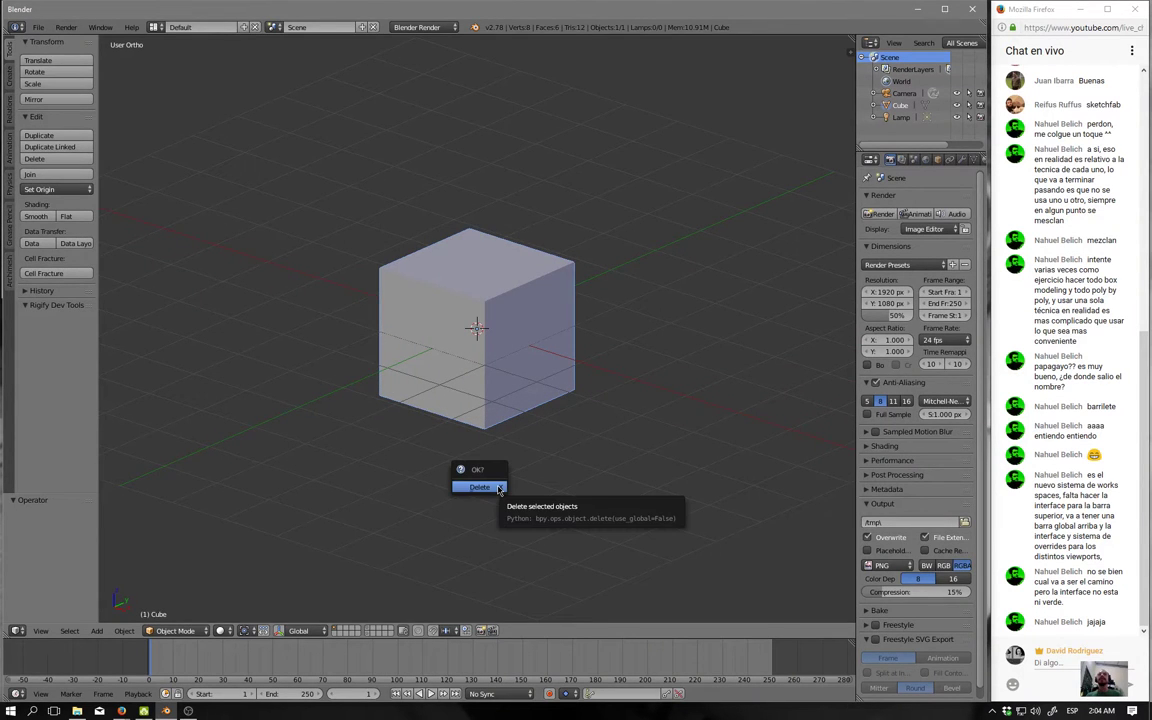
pyautogui.click(499, 488)
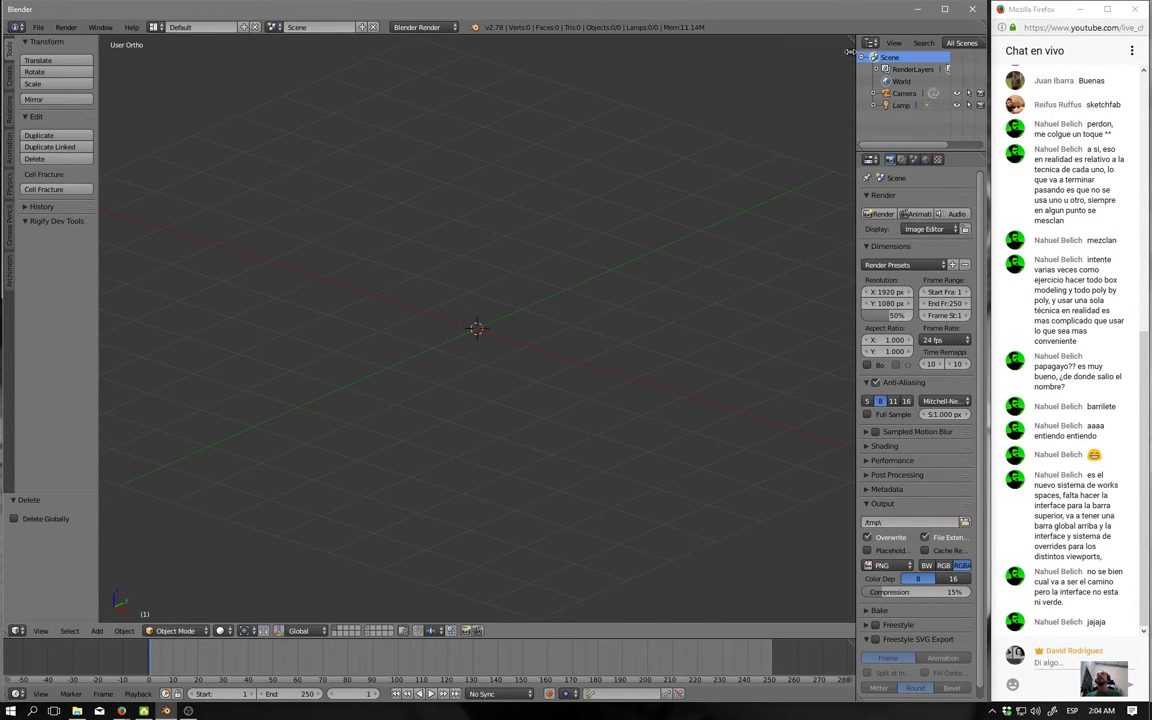
# Enable Background Images in the N sidebar and add an empty image slot.
pyautogui.press('n')
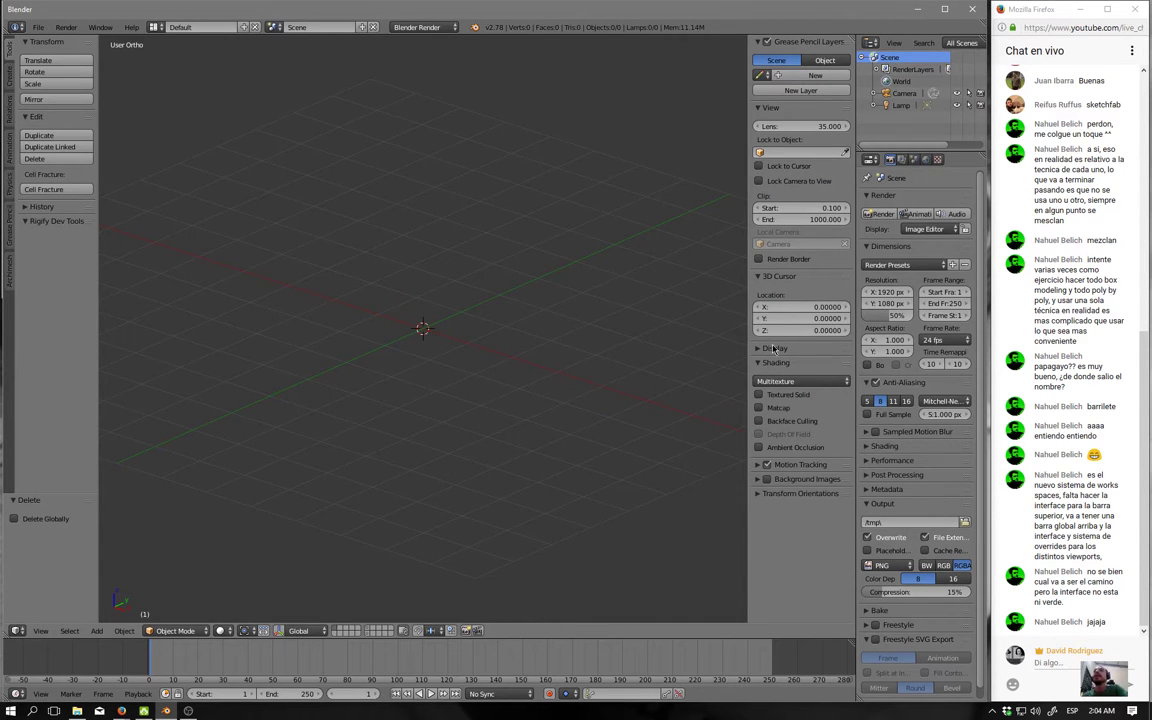
pyautogui.click(766, 480)
pyautogui.click(760, 480)
pyautogui.click(800, 497)
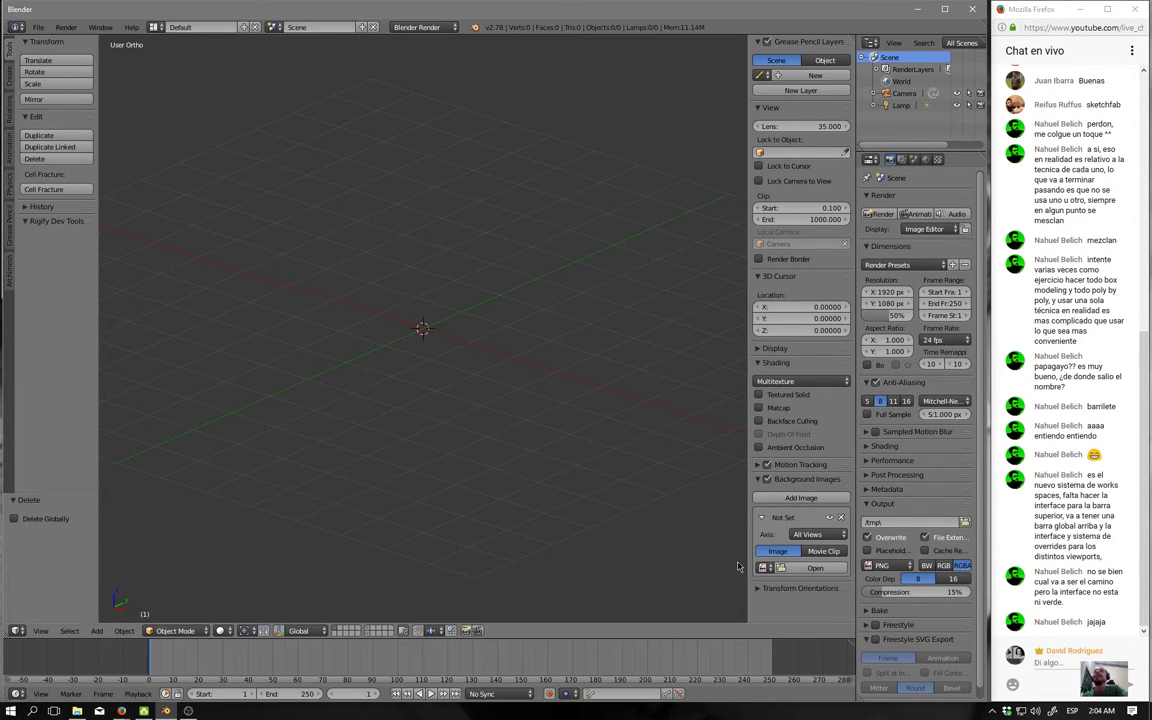
# Load simetria.png from the tdb folder as background and view it from the front.
pyautogui.click(816, 568)
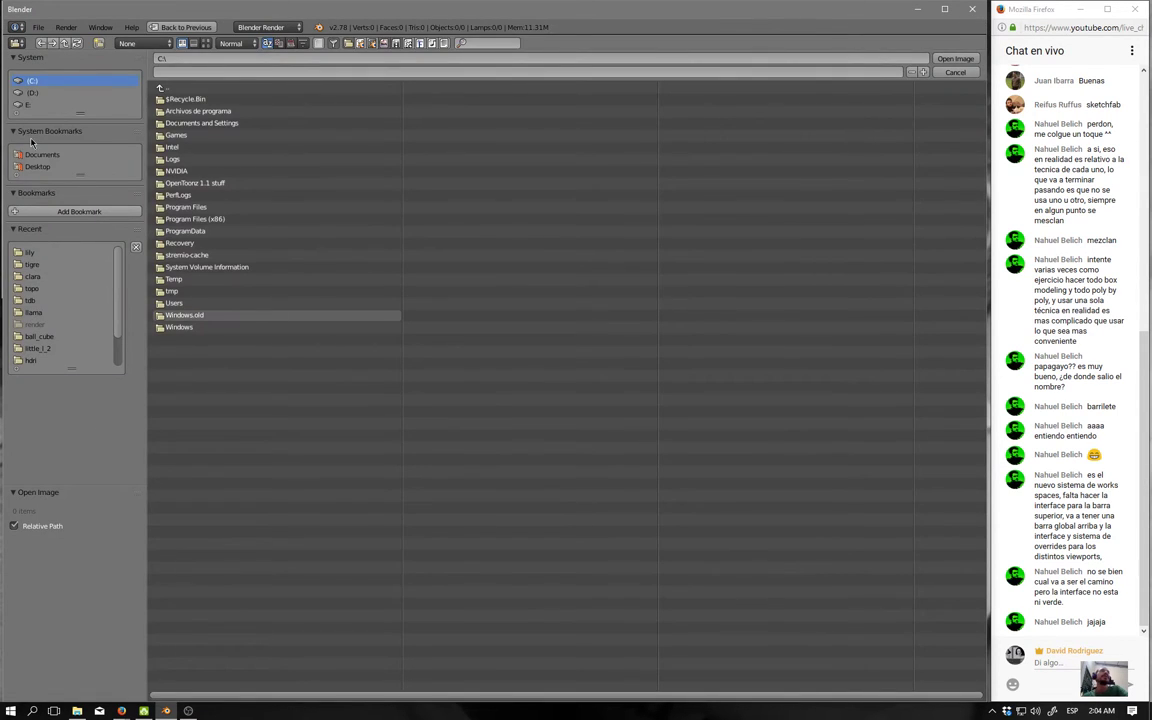
pyautogui.click(50, 166)
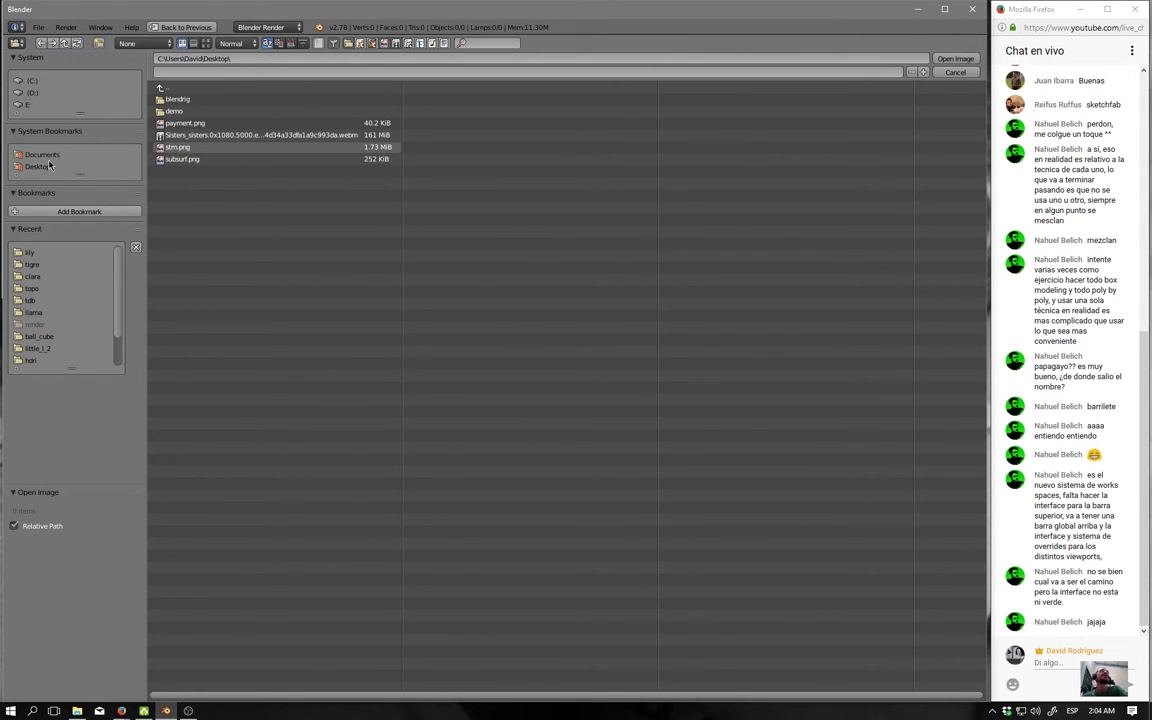
pyautogui.click(38, 299)
pyautogui.click(210, 110)
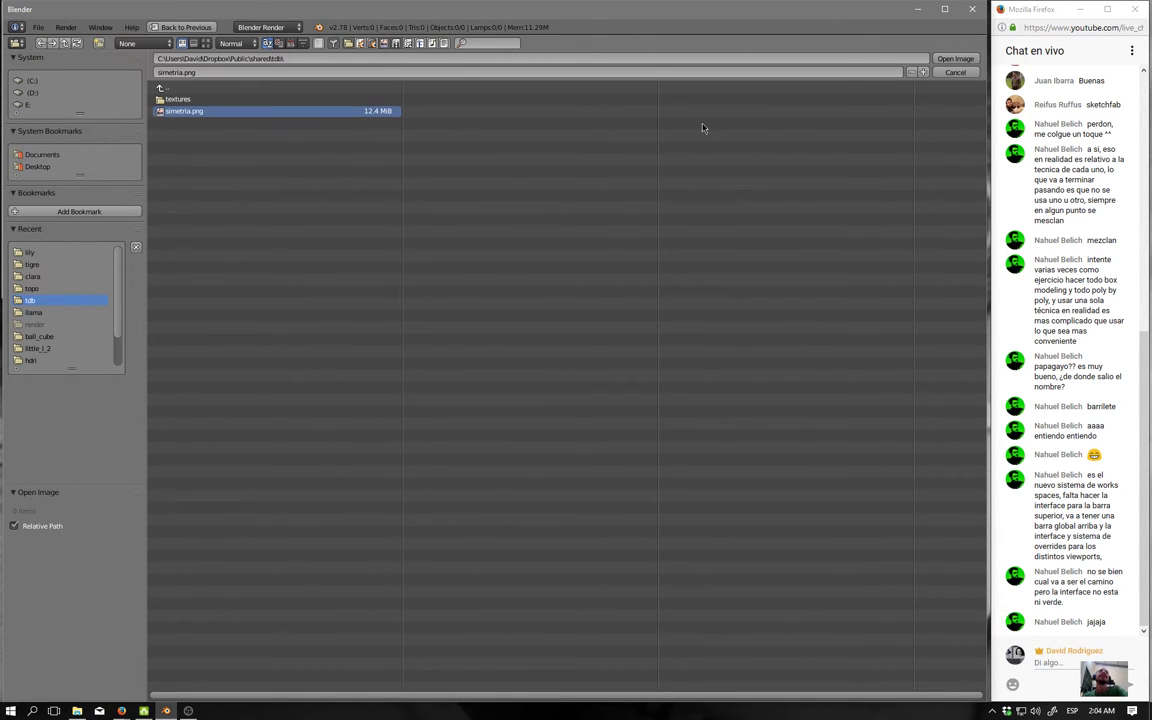
pyautogui.click(955, 58)
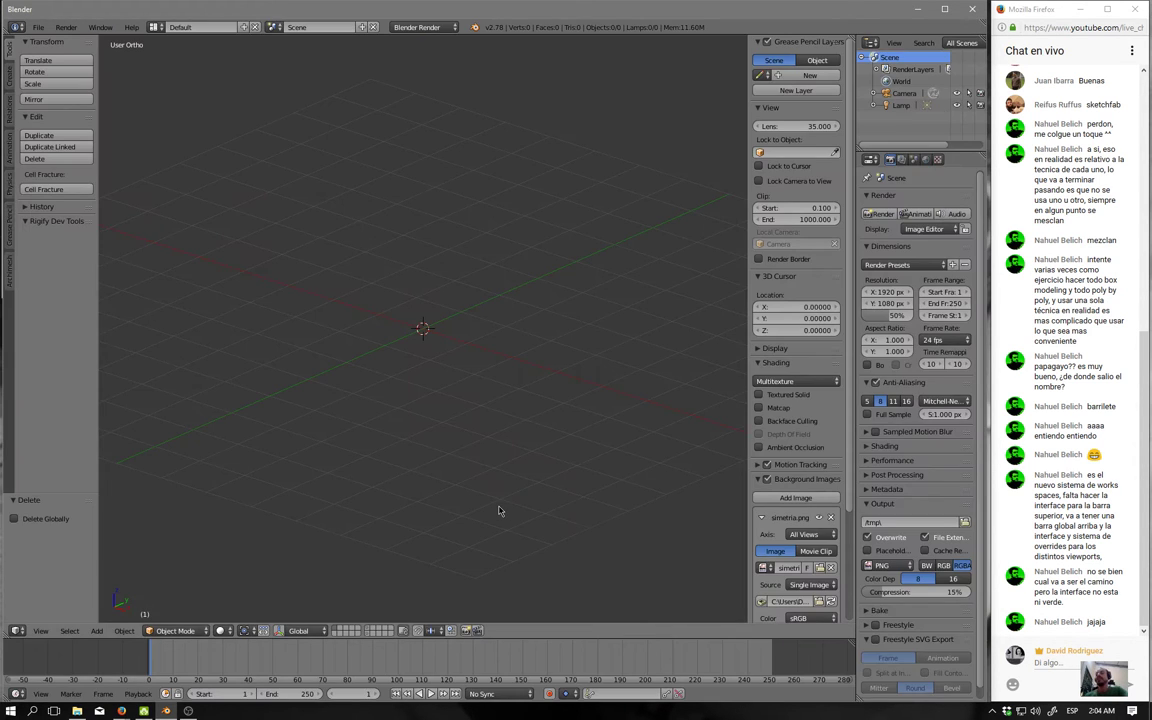
pyautogui.press('KP_1')
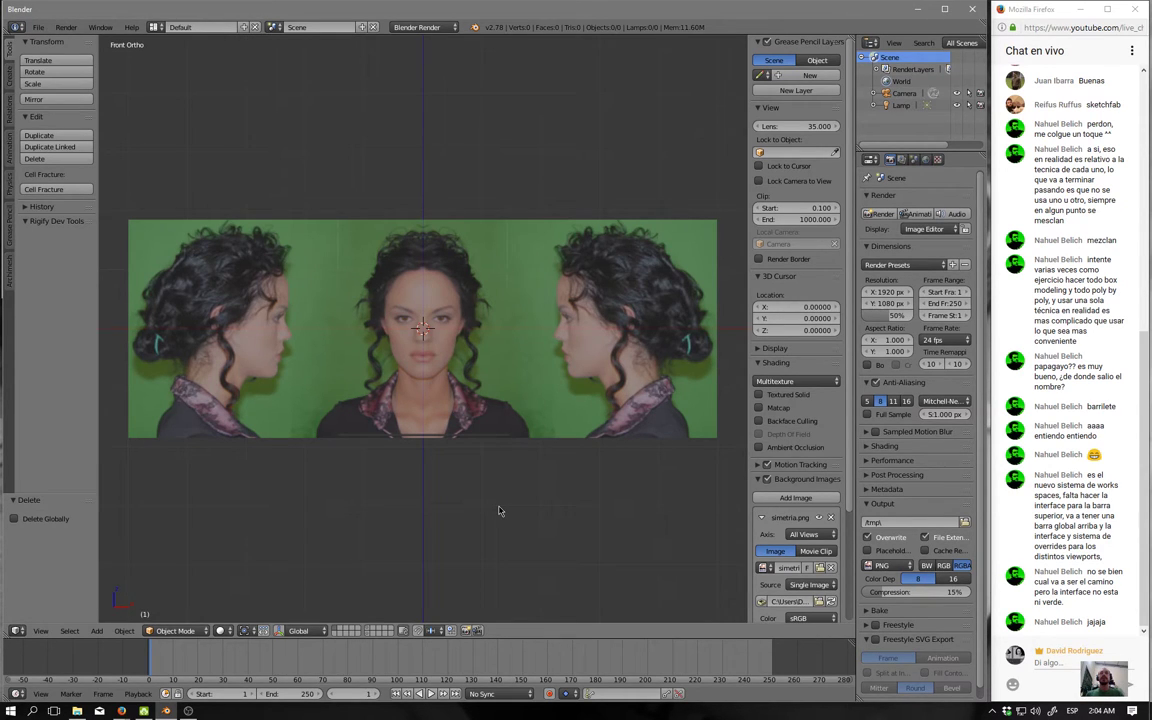
# Check the face references in side and front views, then bring the browser's YouTube dashboard forward.
pyautogui.scroll(3, 499, 511)
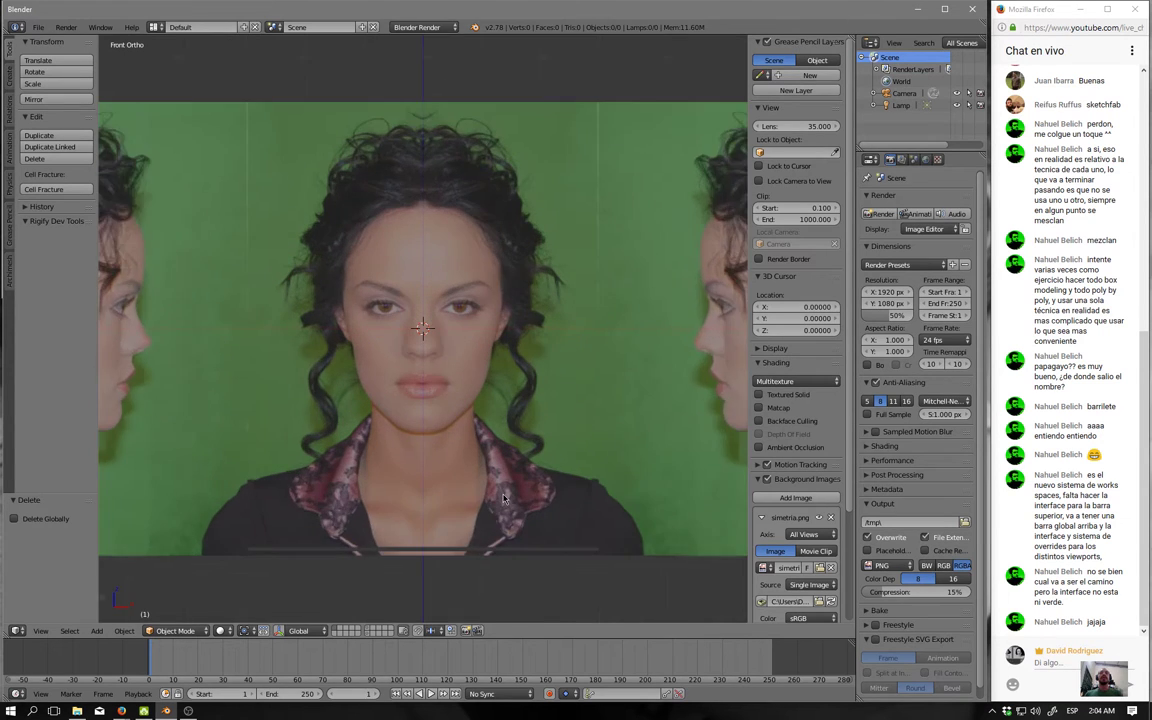
pyautogui.scroll(2, 500, 508)
pyautogui.scroll(-2, 501, 505)
pyautogui.moveTo(501, 505); pyautogui.dragTo(503, 499, button='middle')
pyautogui.press('KP_3')
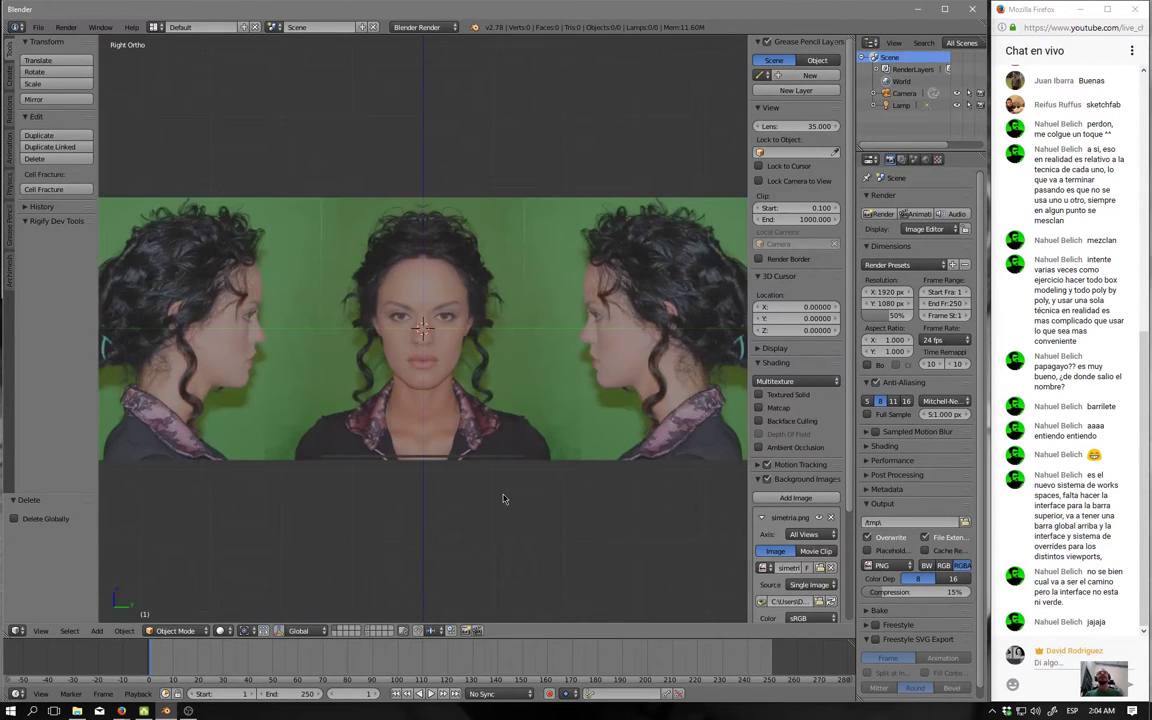
pyautogui.press('KP_1')
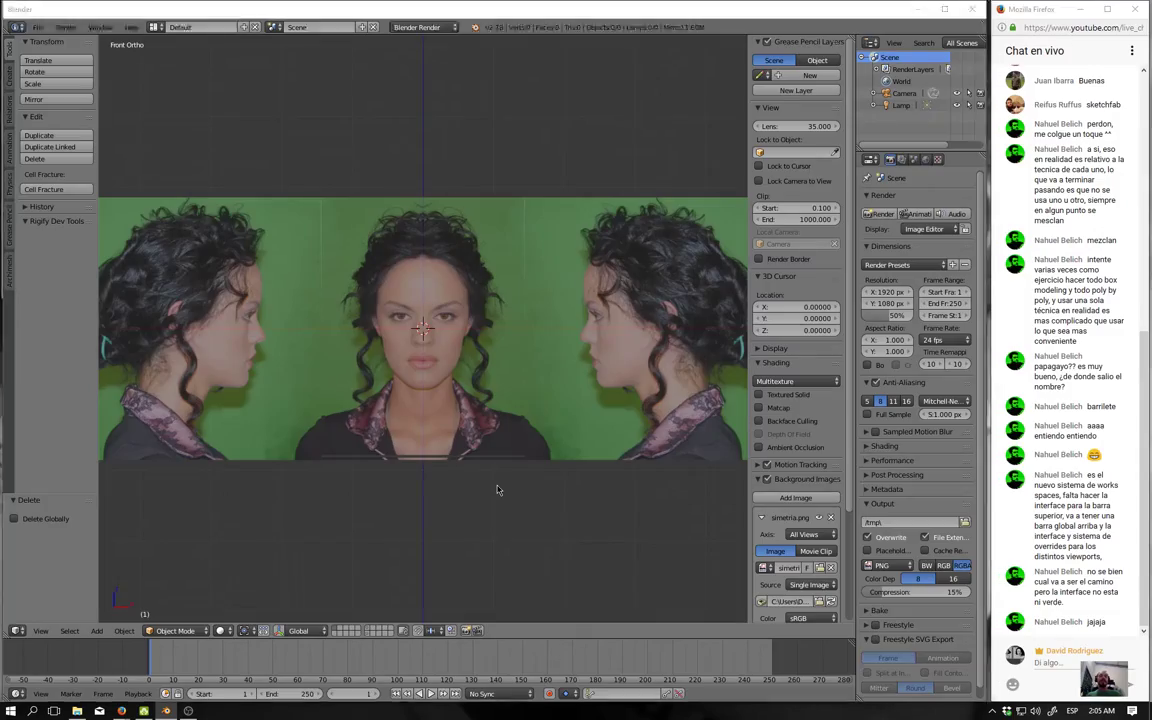
pyautogui.press('super+Tab')
pyautogui.click(705, 306)
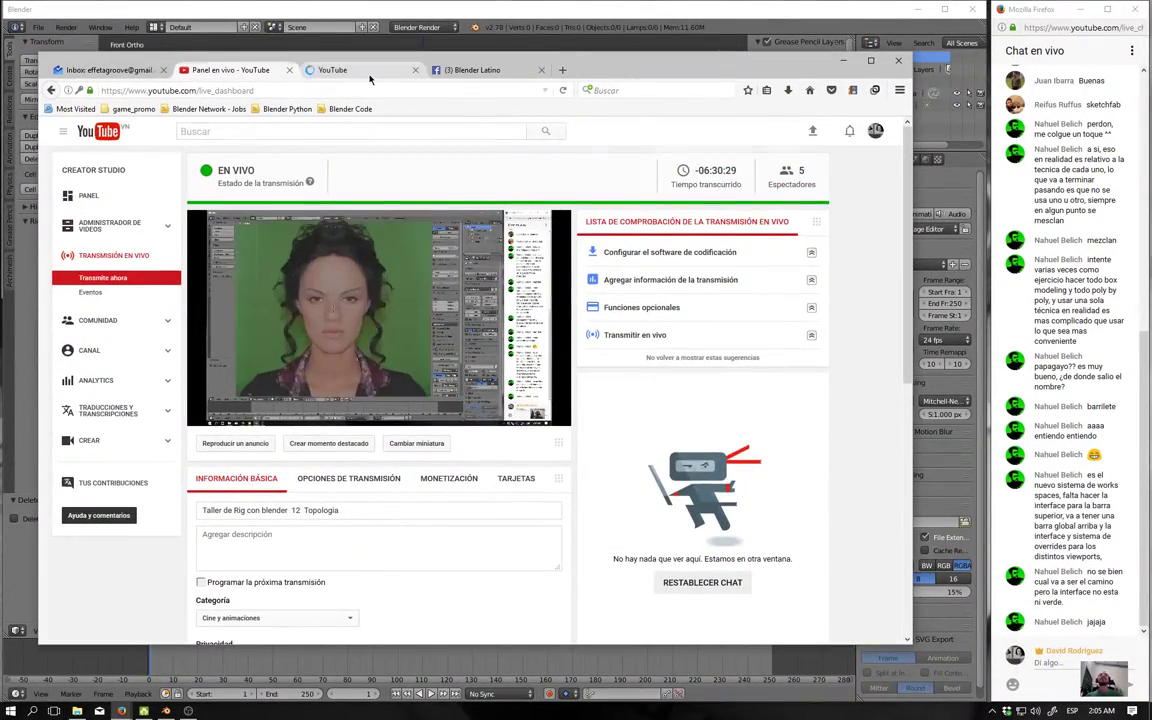
# From the YouTube tab's Mi canal page, open the rostro_base_timelapse video and scroll to its description.
pyautogui.click(360, 70)
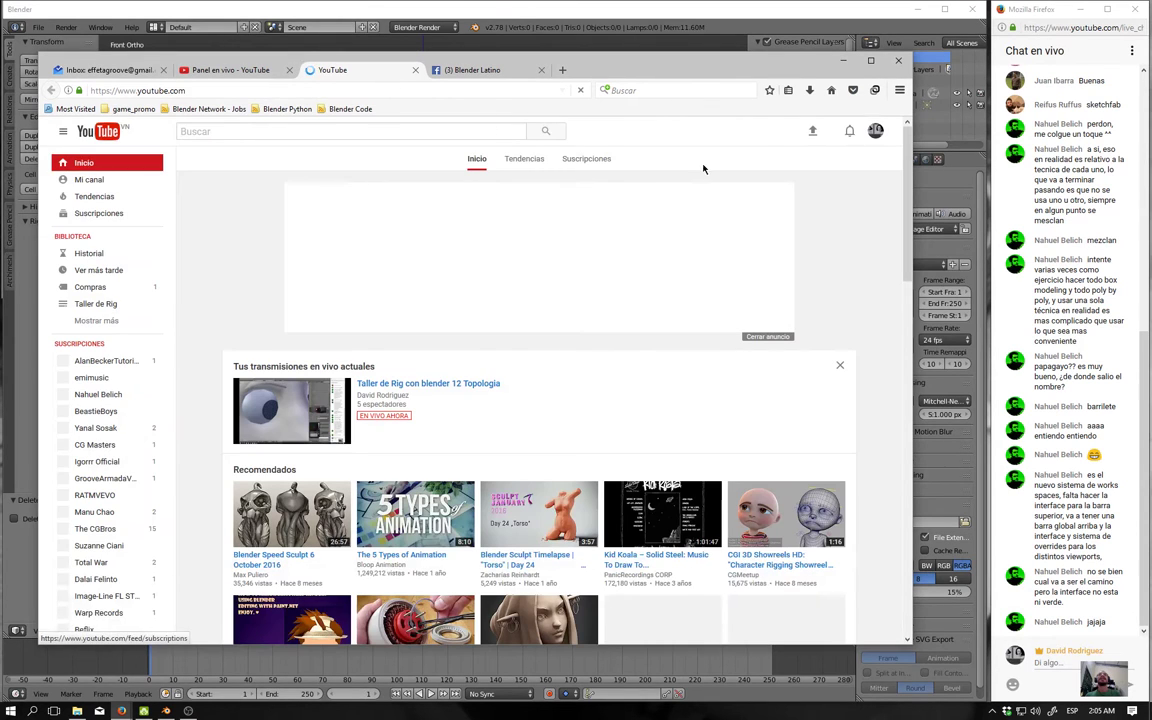
pyautogui.click(103, 180)
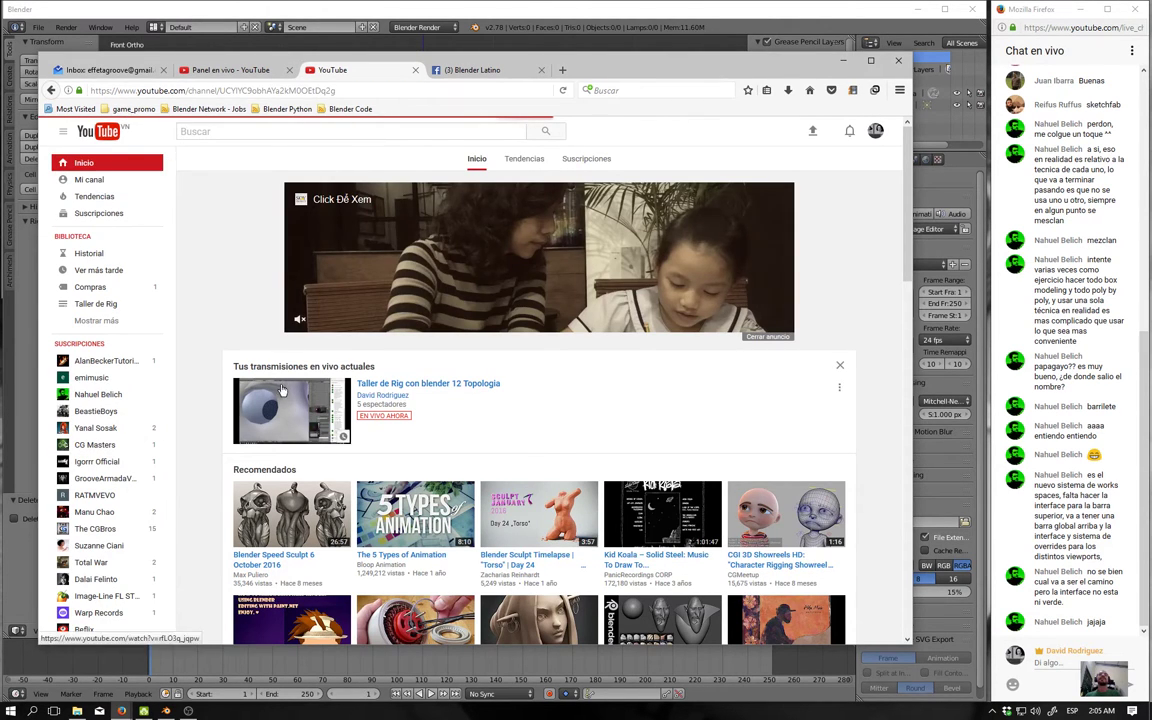
pyautogui.scroll(-1, 450, 500)
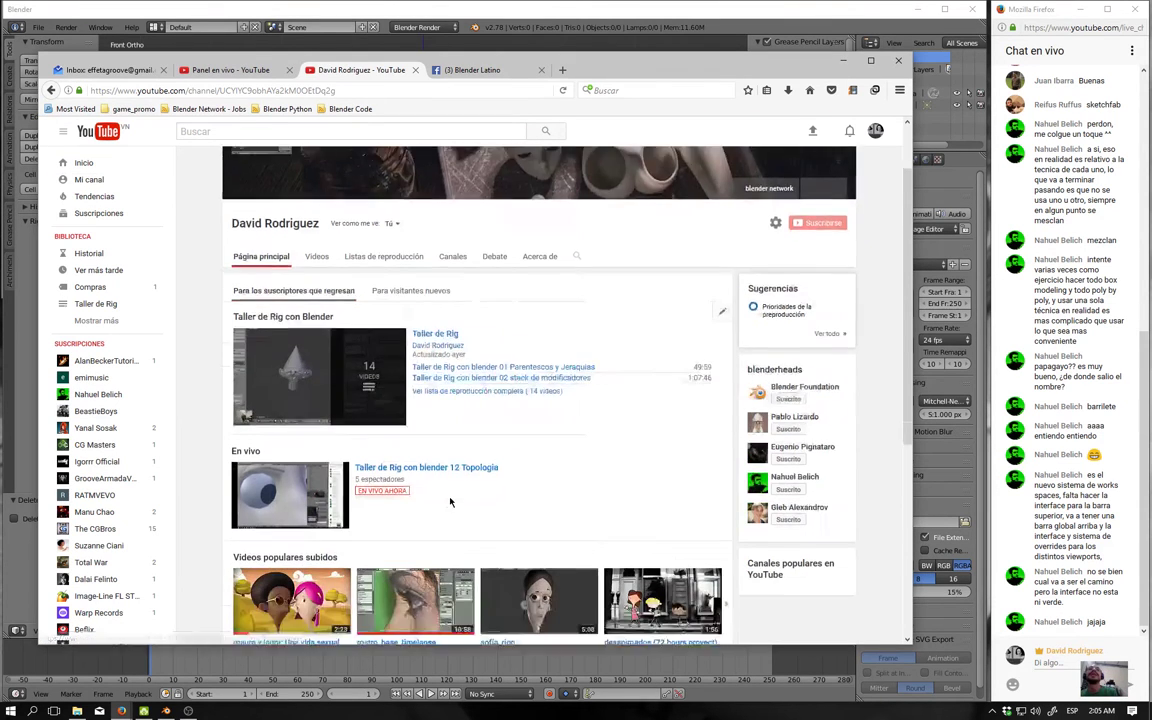
pyautogui.scroll(-3, 450, 500)
pyautogui.click(398, 309)
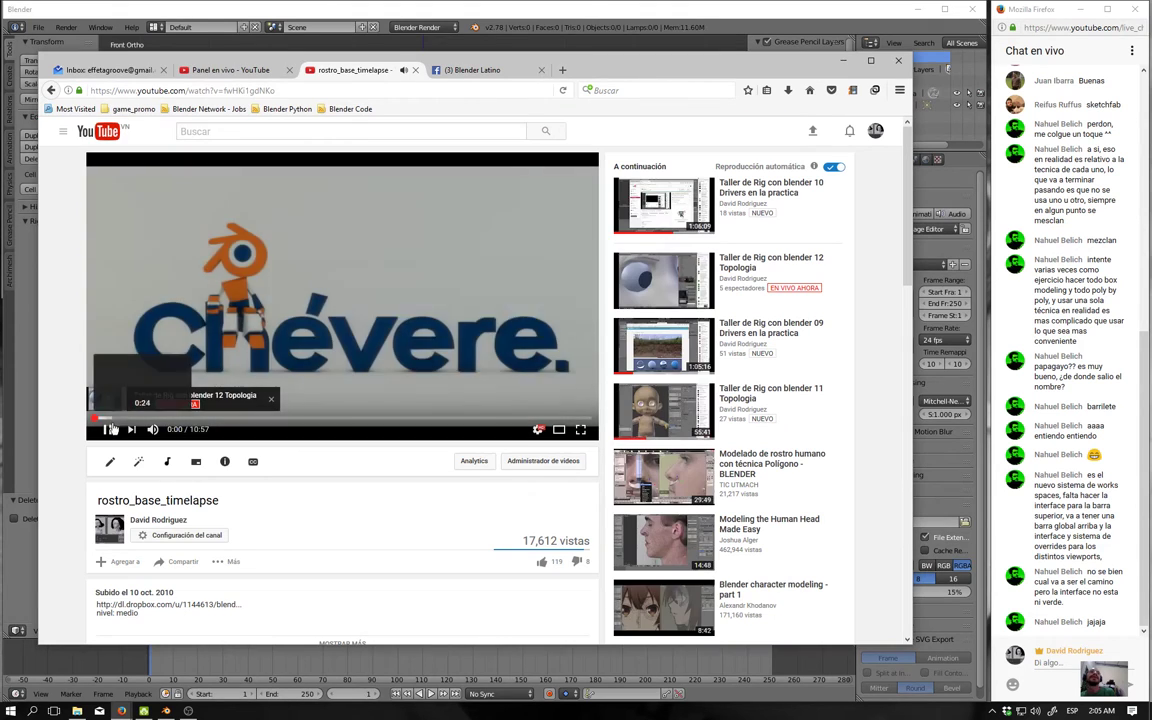
pyautogui.scroll(-3, 376, 463)
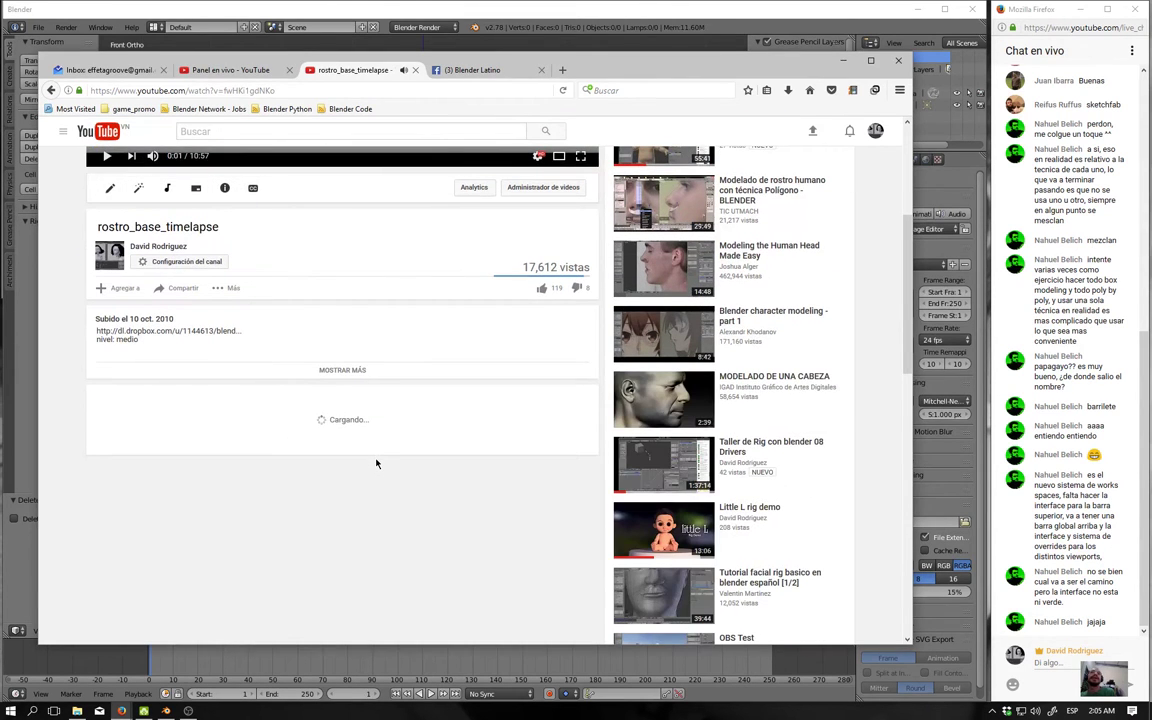
# Expand and read the rostro_base_timelapse description, then return to the Blender window.
pyautogui.click(345, 370)
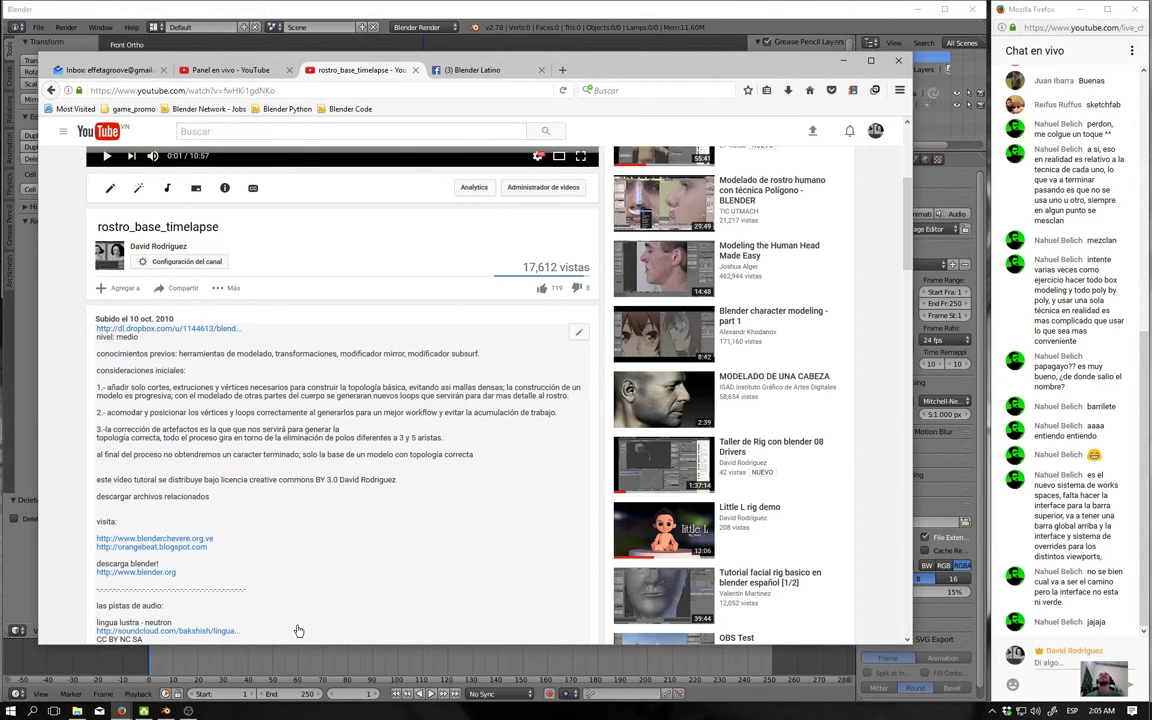
pyautogui.scroll(5, 298, 631)
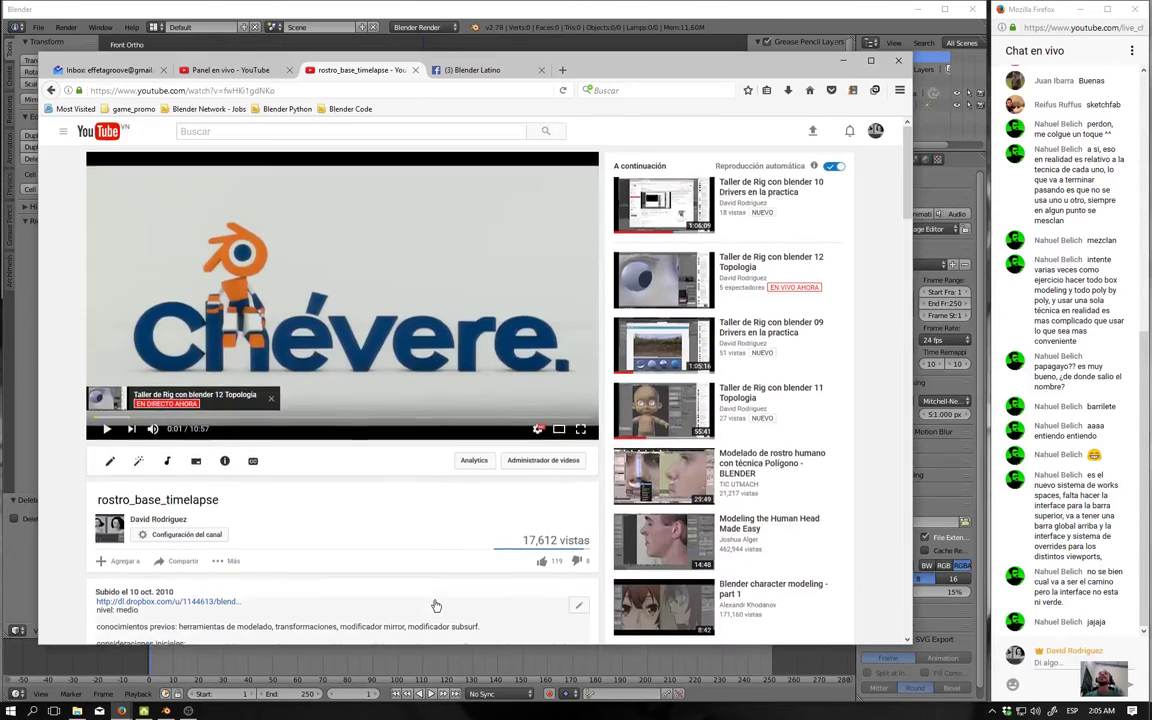
pyautogui.scroll(-3, 437, 607)
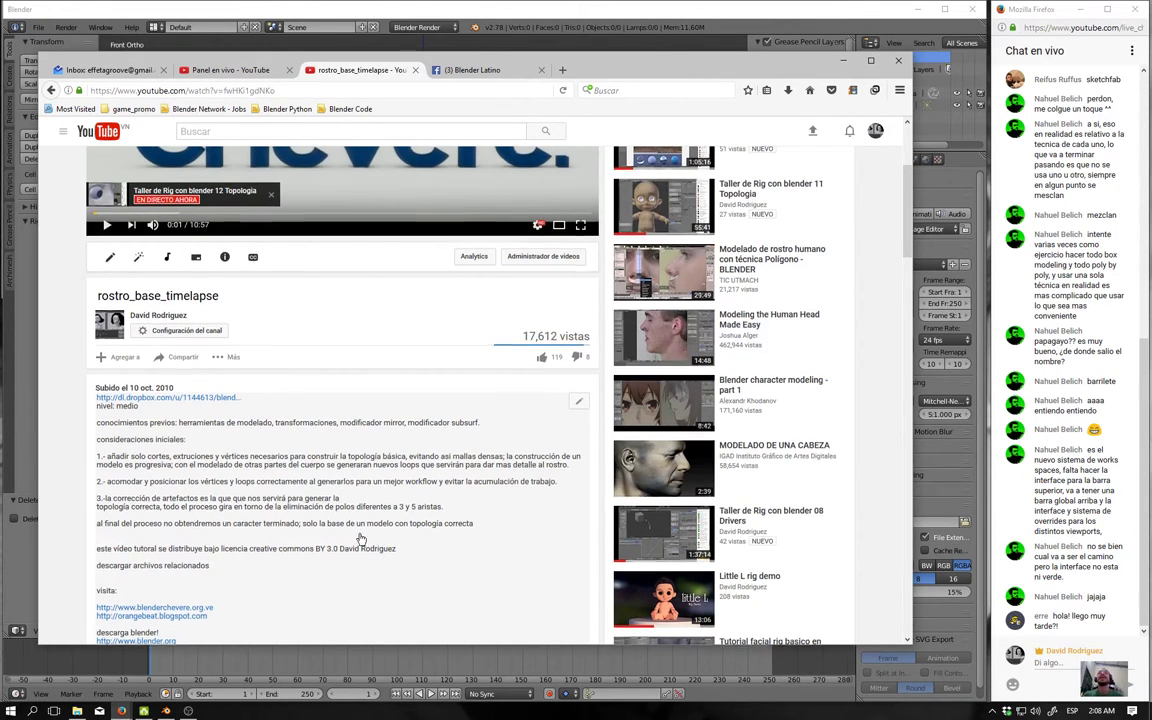
pyautogui.scroll(4, 364, 540)
pyautogui.scroll(-5, 364, 538)
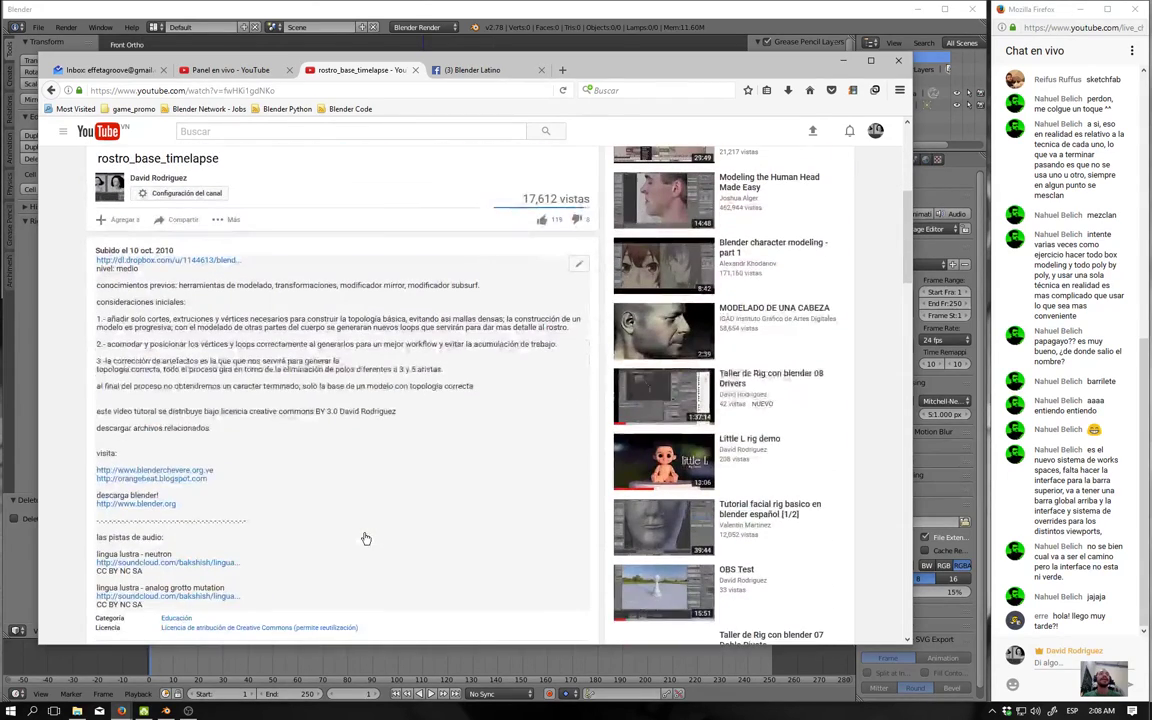
pyautogui.scroll(1, 366, 539)
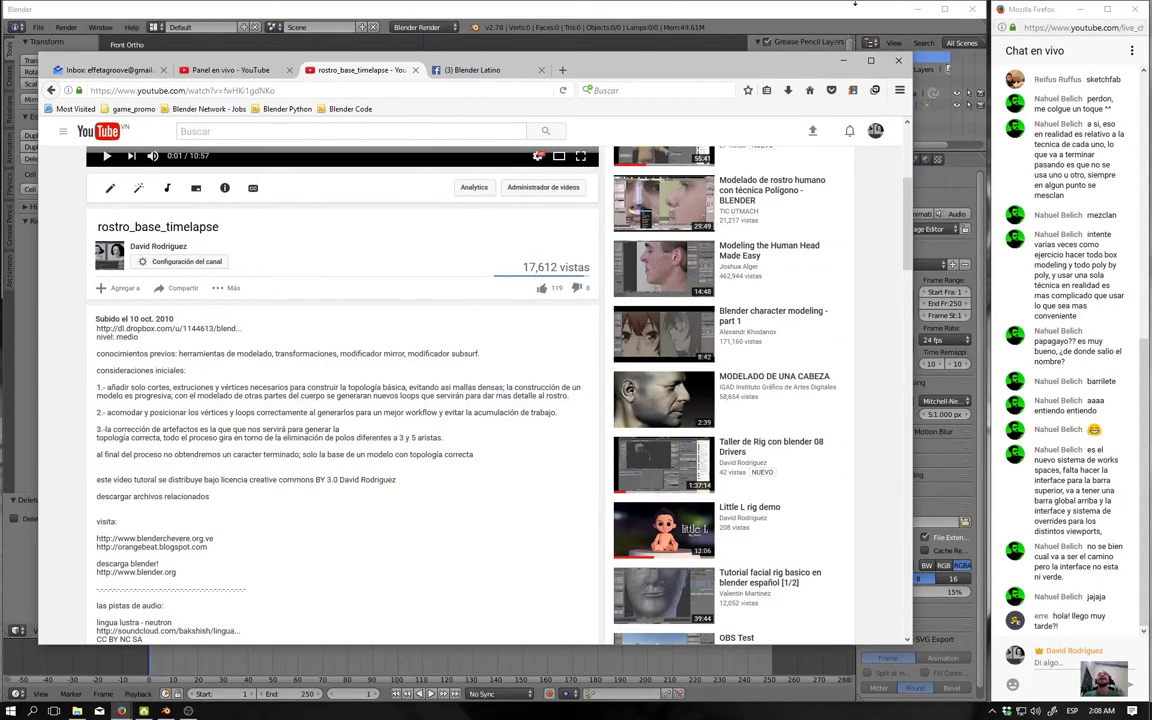
pyautogui.click(770, 4)
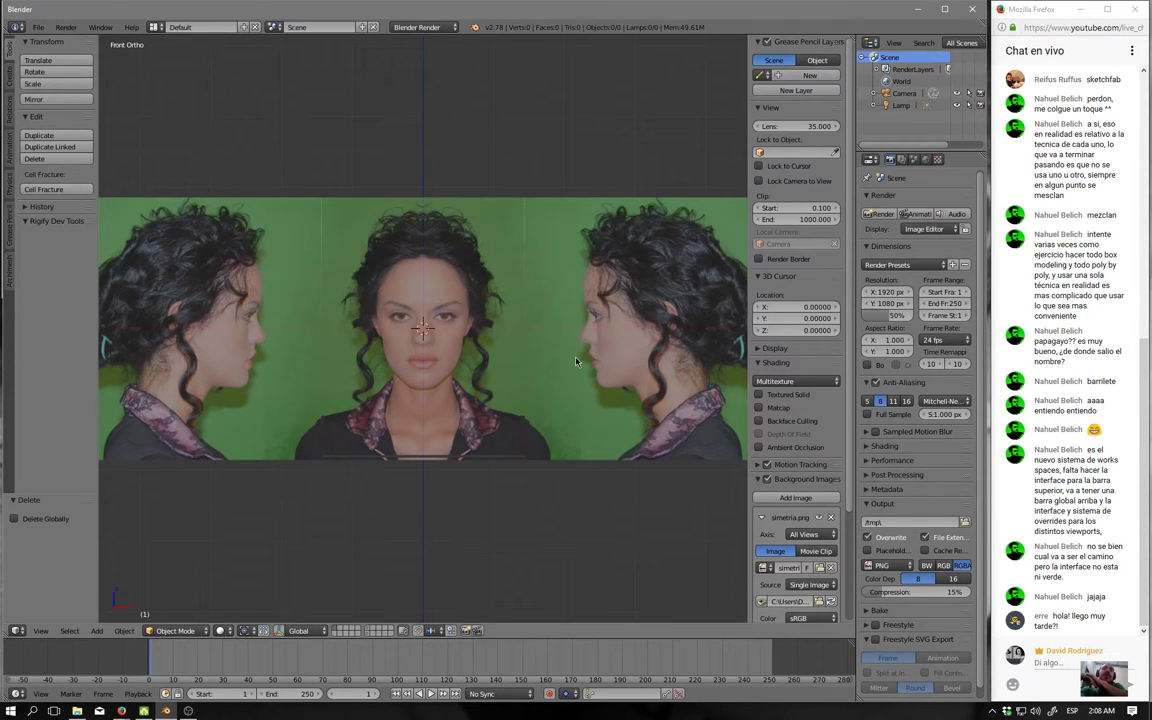
# Zoom in on the simetria.png front reference and bring up the Shift+A add menu.
pyautogui.scroll(5, 576, 370)
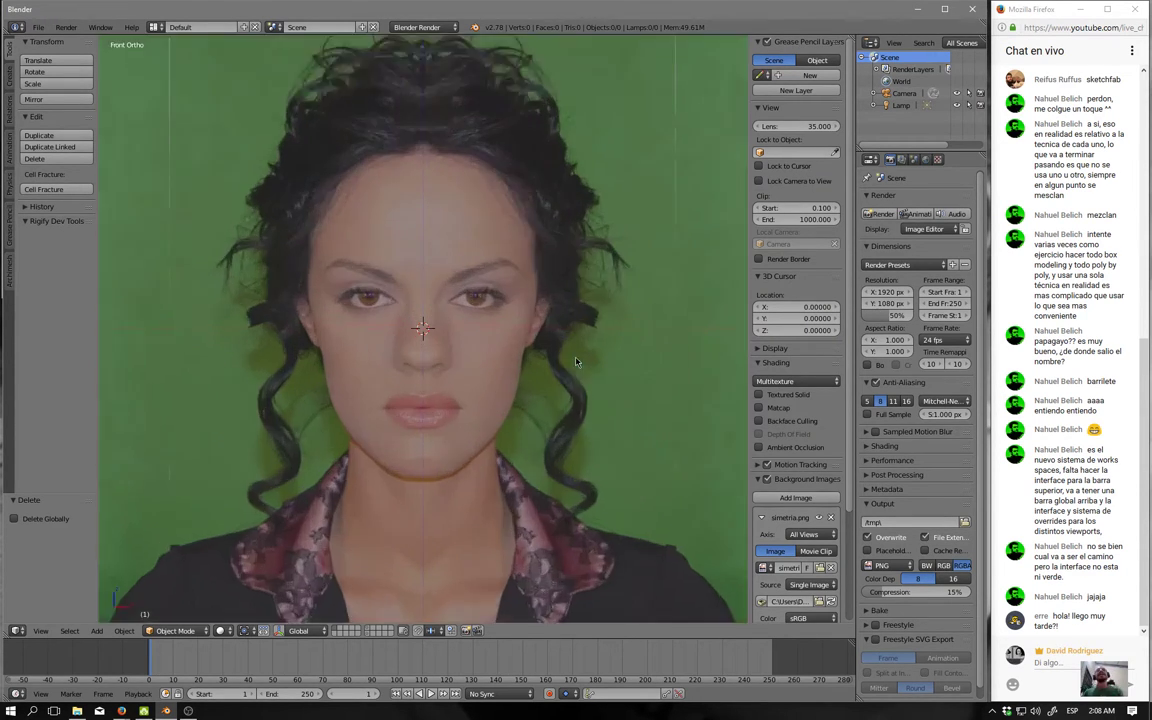
pyautogui.scroll(2, 576, 400)
pyautogui.scroll(2, 576, 430)
pyautogui.keyDown('shift'); pyautogui.scroll(1, 576, 430); pyautogui.keyUp('shift')
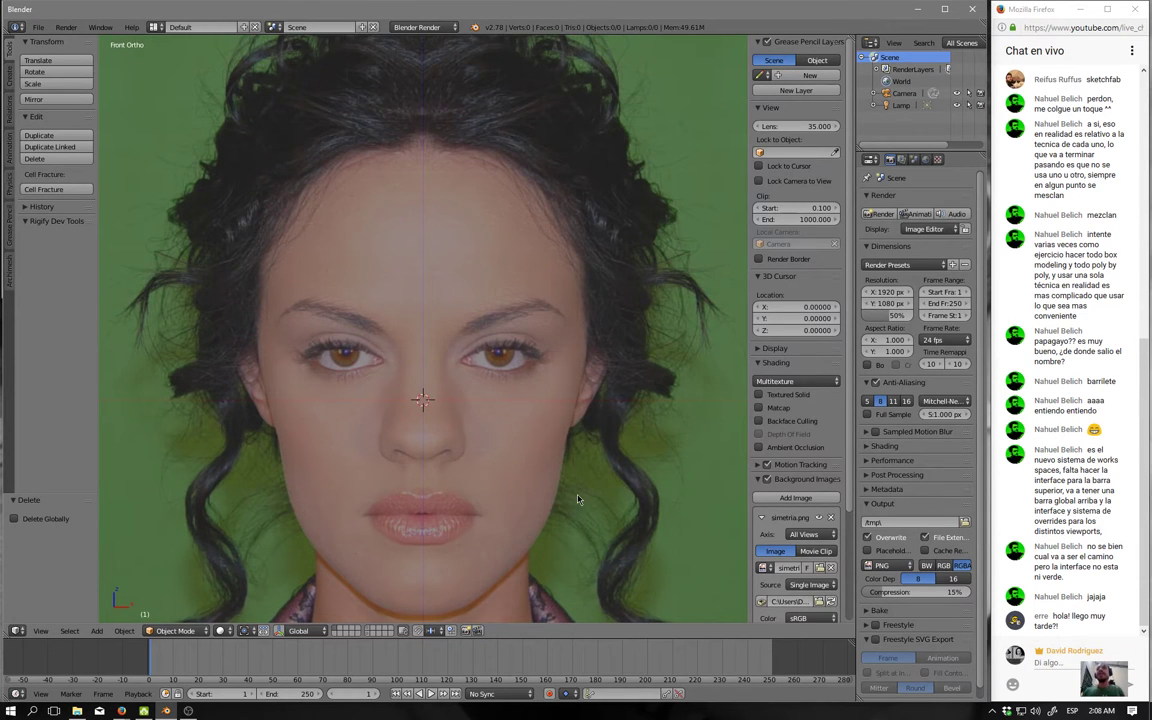
pyautogui.scroll(-1, 576, 500)
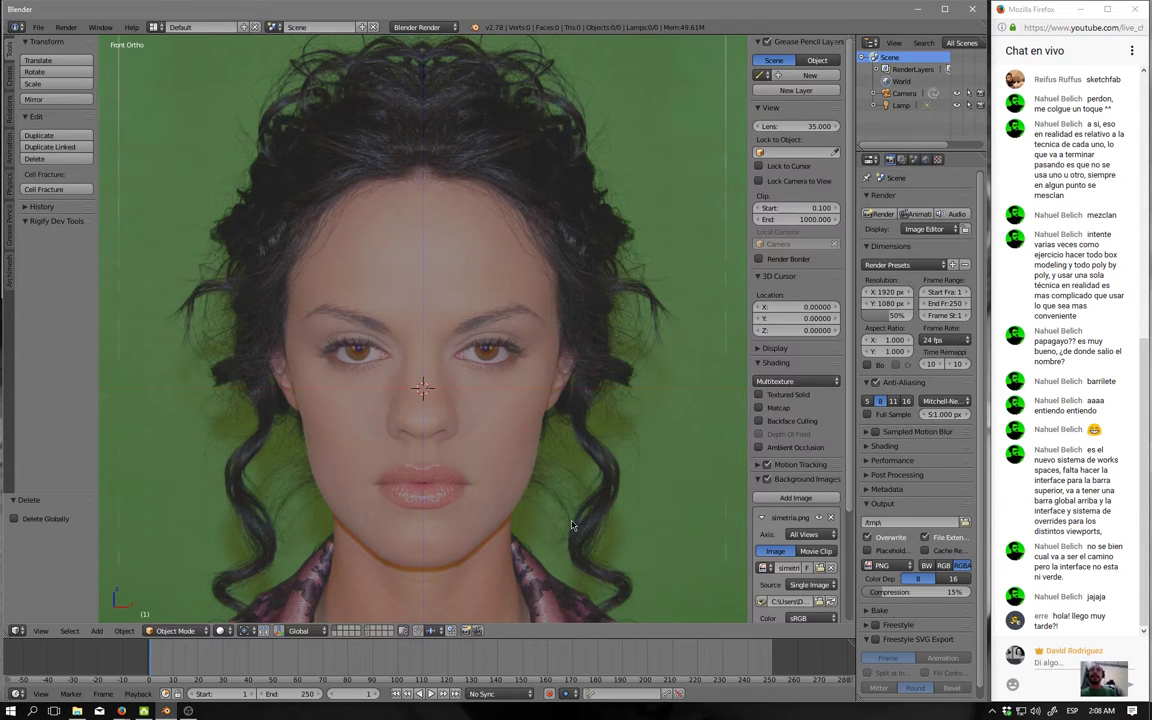
pyautogui.hotkey('shift', 'a')
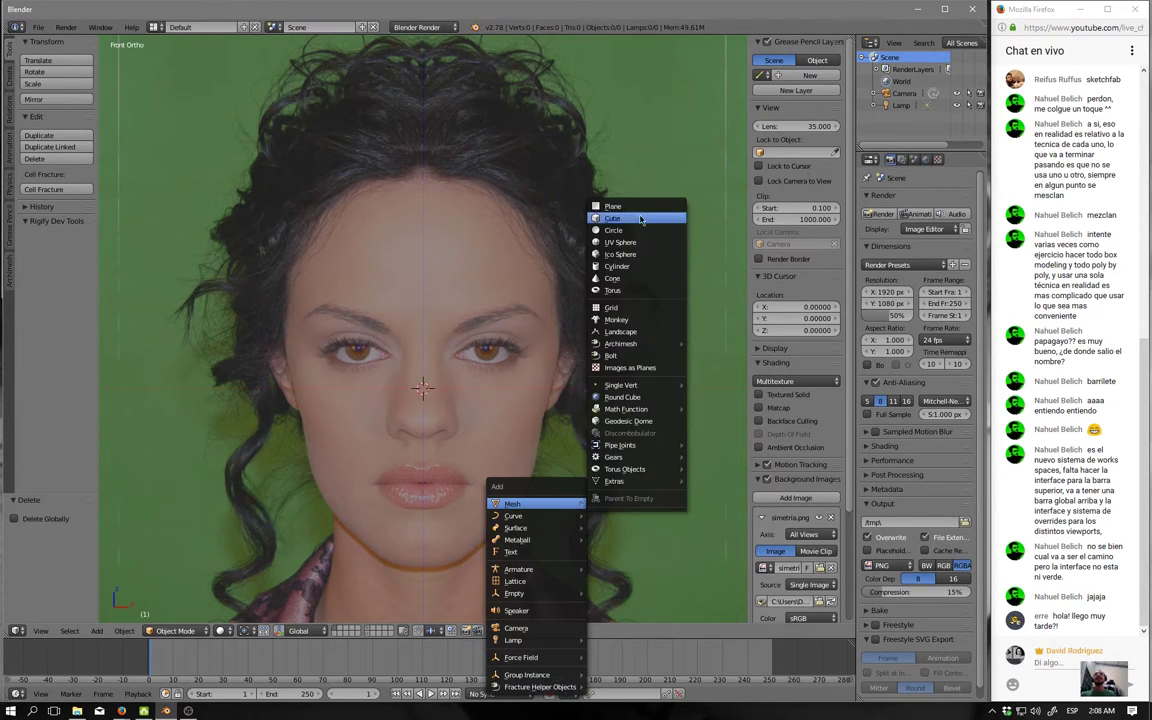
# Add a plane and, in Edit Mode, rotate it 90° on the X axis.
pyautogui.click(612, 206)
pyautogui.press('Tab')
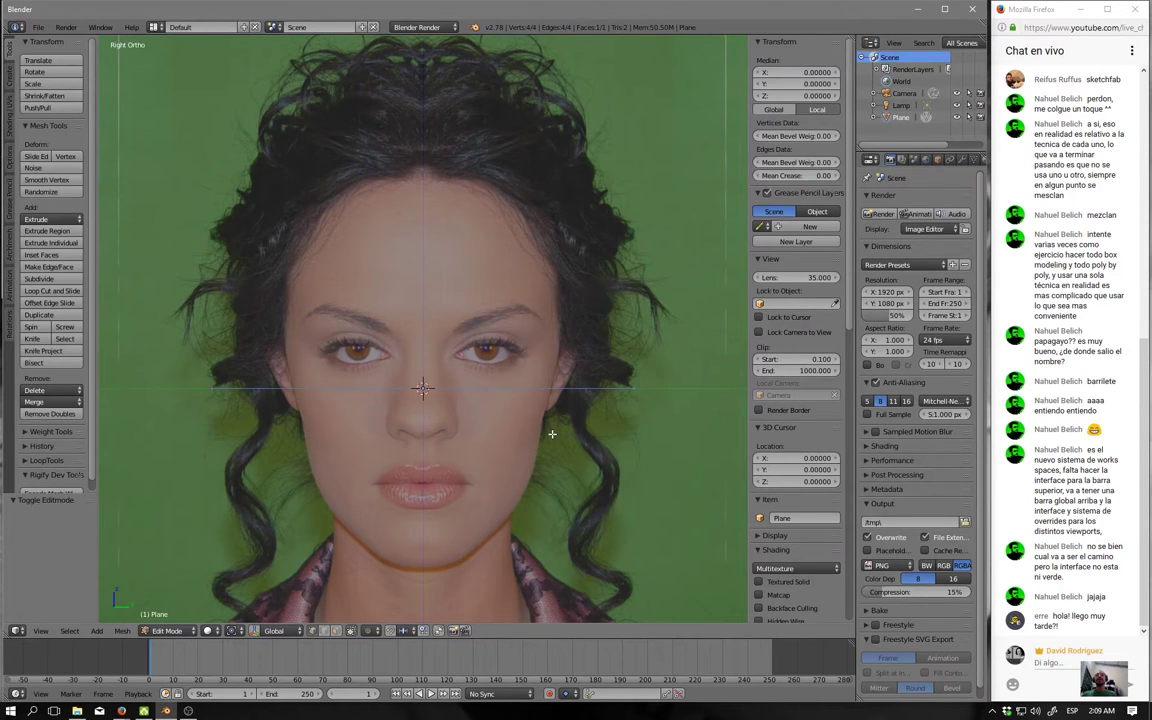
pyautogui.moveTo(548, 437); pyautogui.dragTo(550, 451, button='middle')
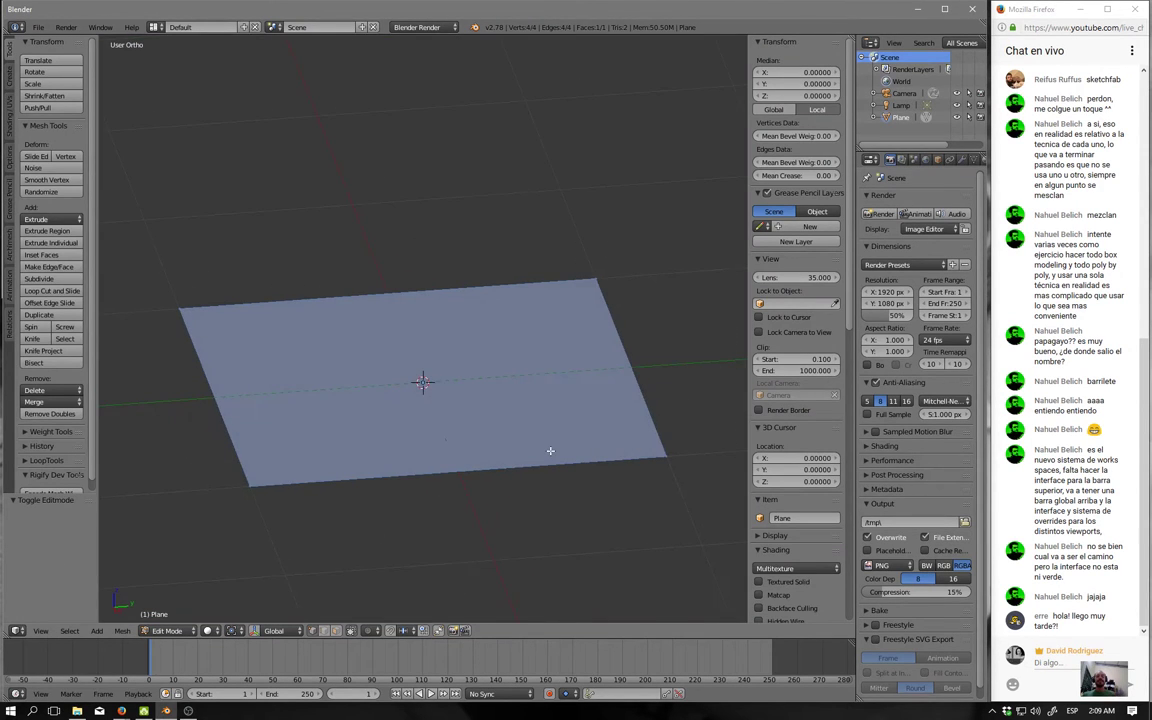
pyautogui.press('r')
pyautogui.press('x')
pyautogui.press('9')
pyautogui.press('0')
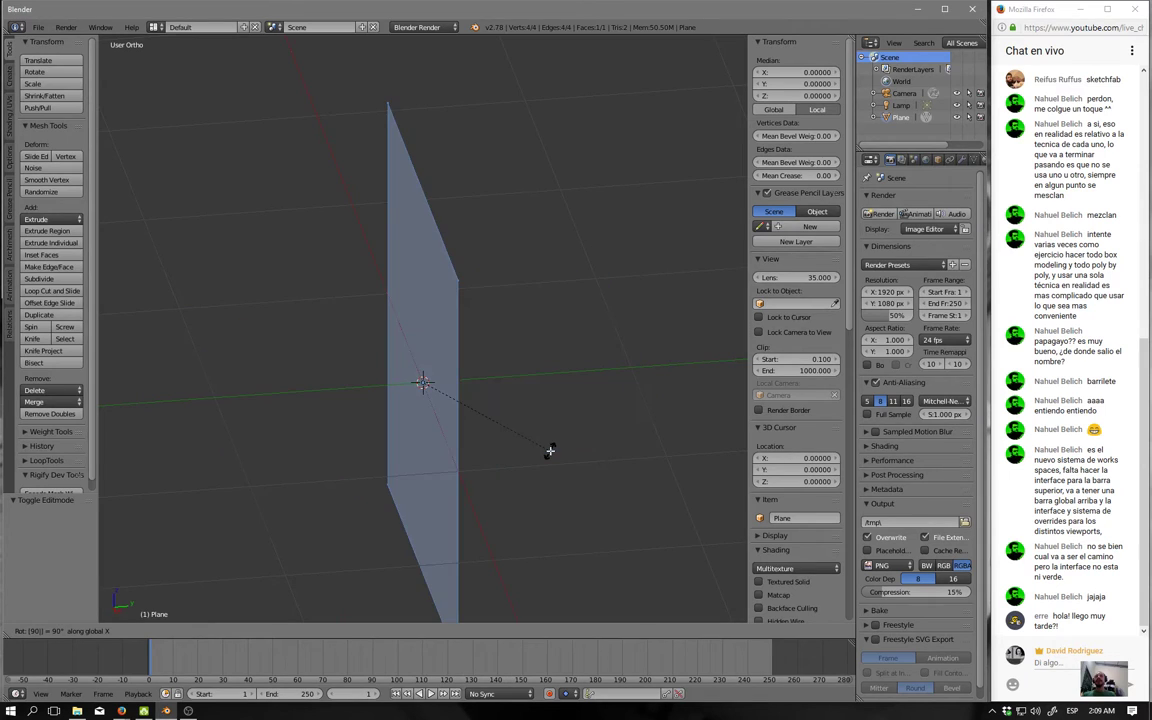
pyautogui.press('1')
pyautogui.press('BackSpace')
pyautogui.press('BackSpace')
pyautogui.press('BackSpace')
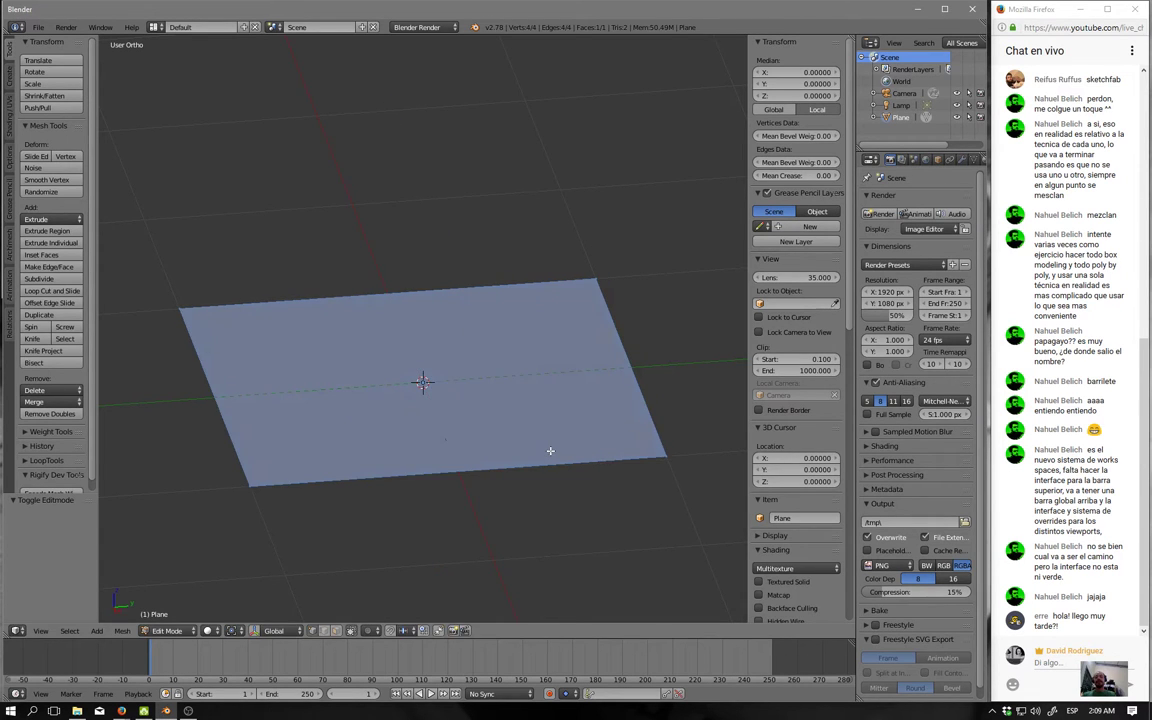
pyautogui.press('9')
pyautogui.press('0')
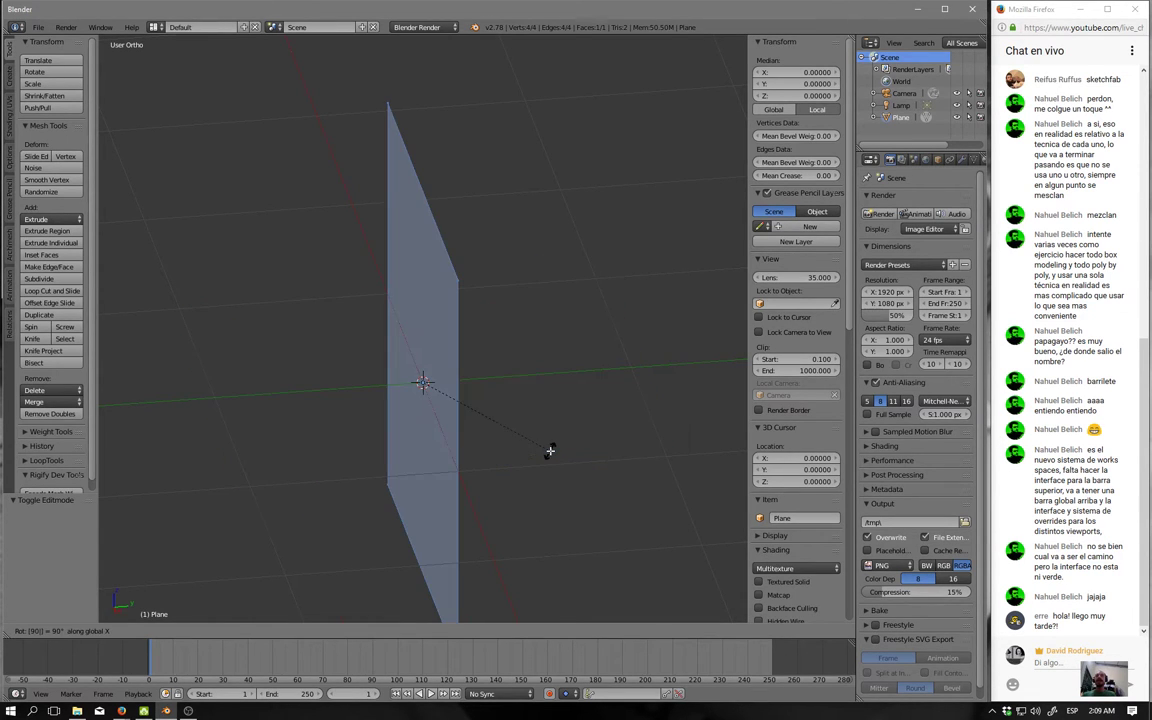
pyautogui.press('Return')
# In see-through front view, scale the plane's left edge to 0 on X, then widen the properties area.
pyautogui.press('KP_1')
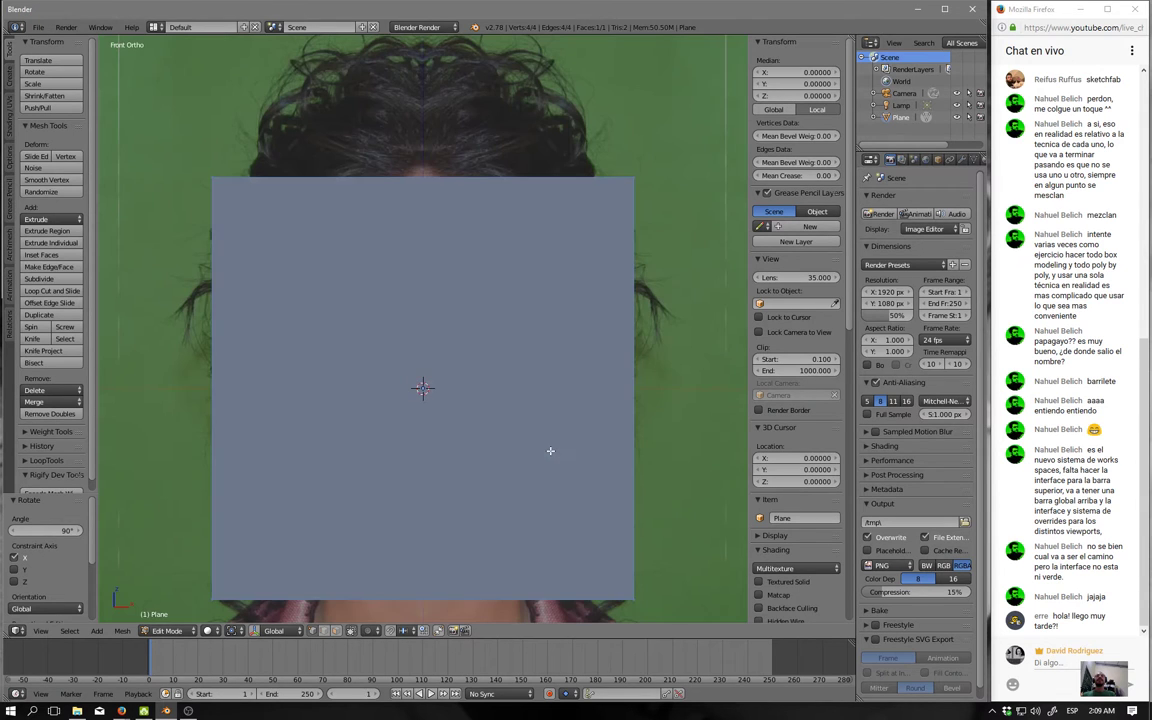
pyautogui.press('z')
pyautogui.keyDown('shift'); pyautogui.moveTo(535, 455); pyautogui.dragTo(559, 365, button='middle'); pyautogui.keyUp('shift')
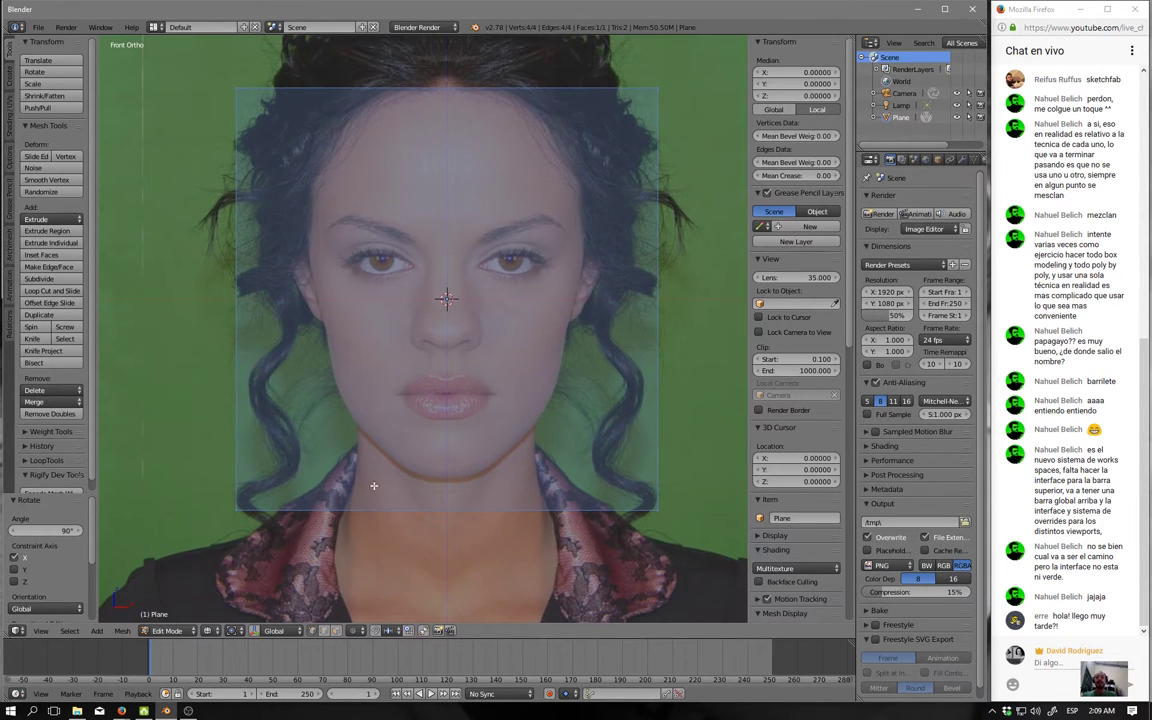
pyautogui.rightClick(212, 200)
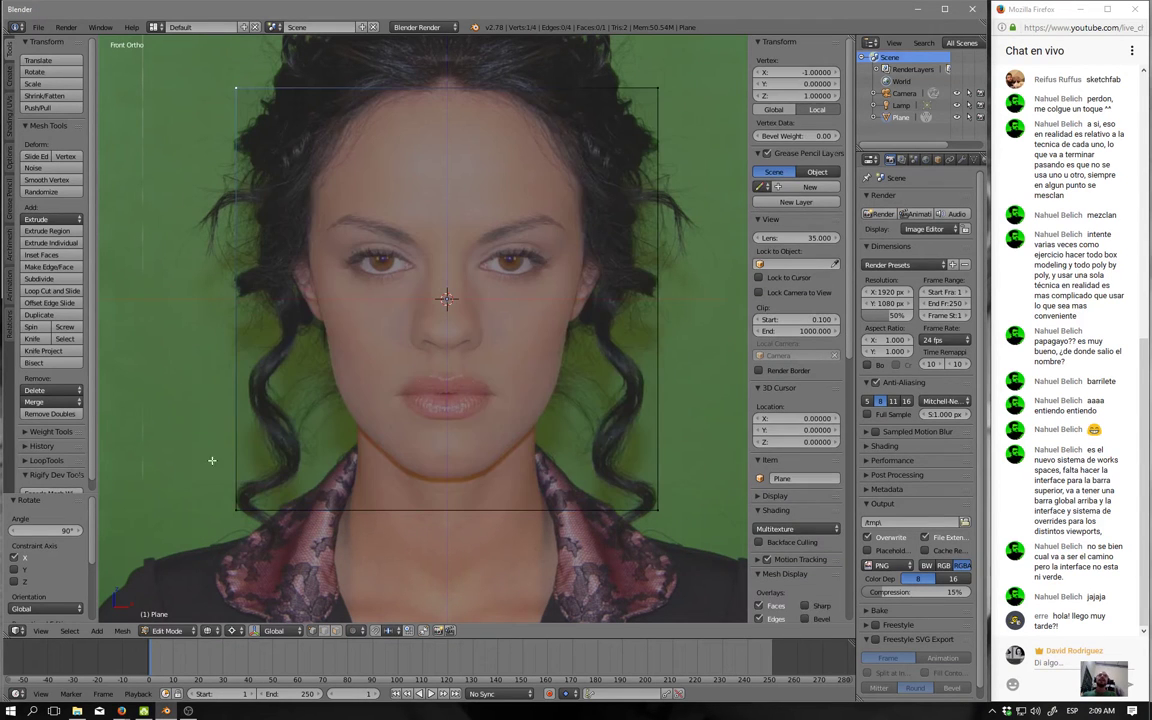
pyautogui.press('s')
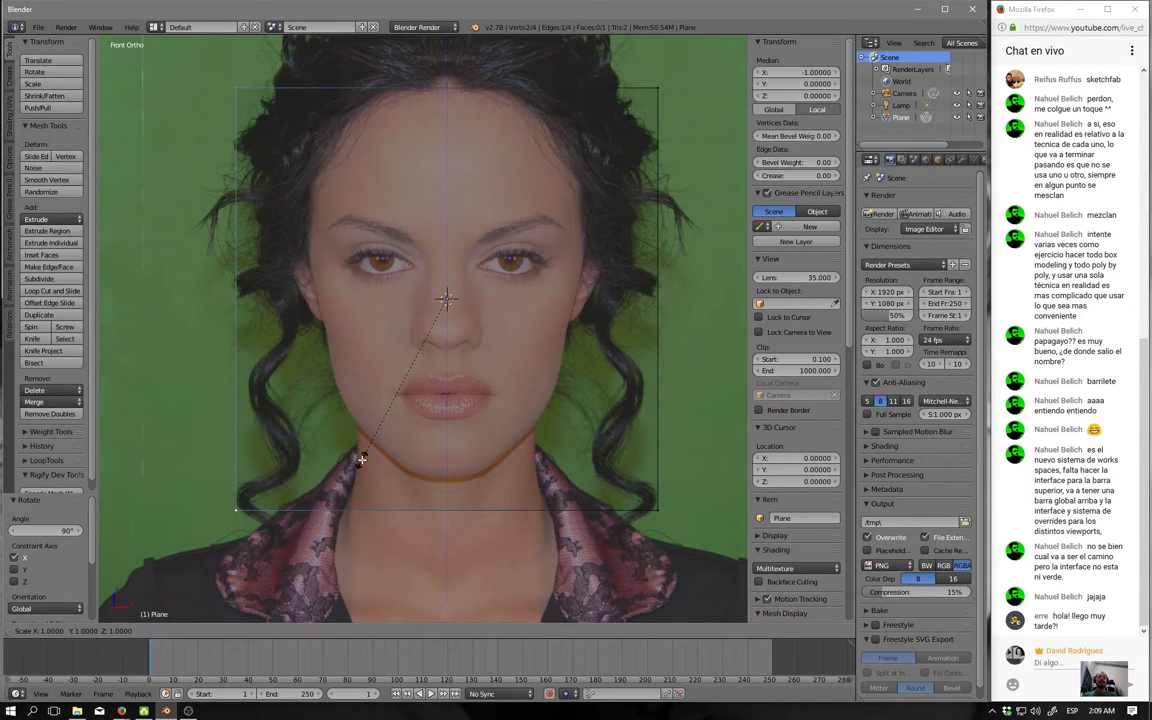
pyautogui.press('x')
pyautogui.press('0')
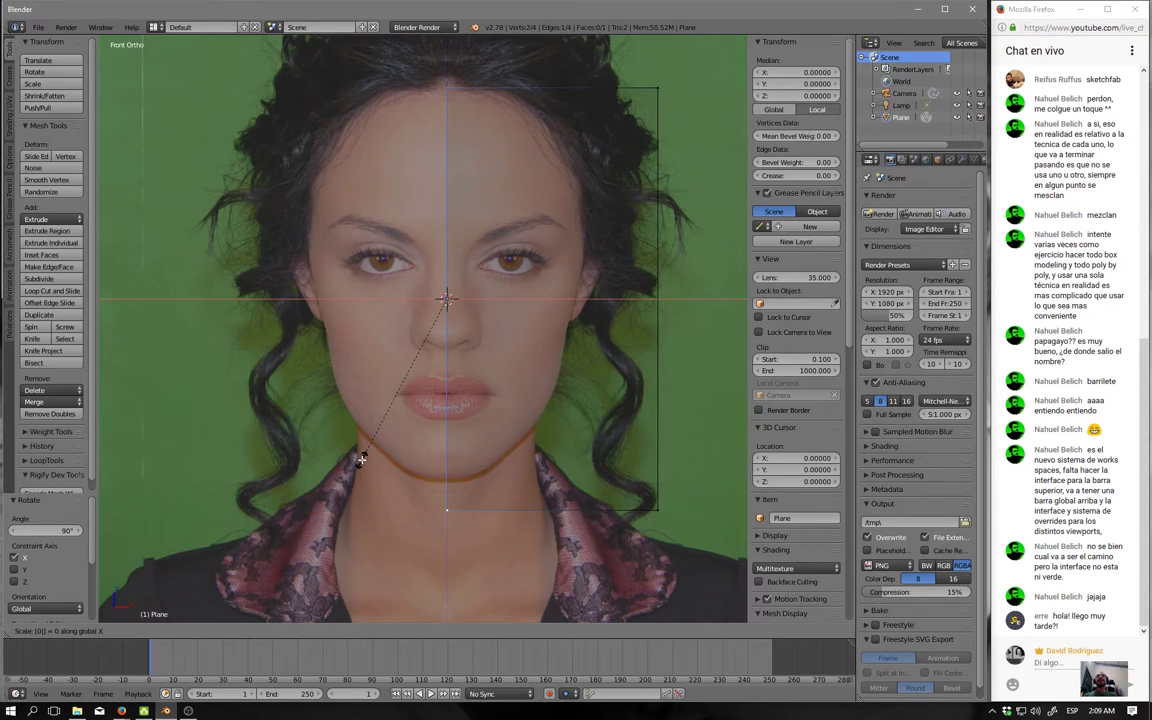
pyautogui.press('Return')
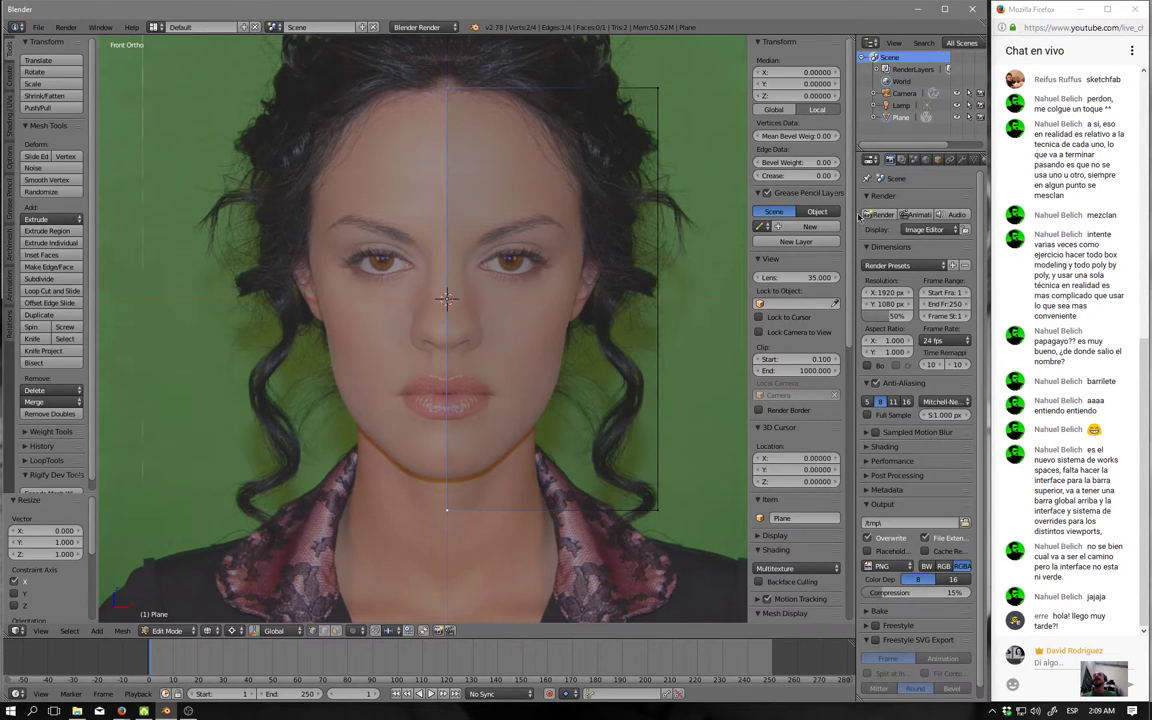
pyautogui.moveTo(853, 213); pyautogui.dragTo(768, 213)
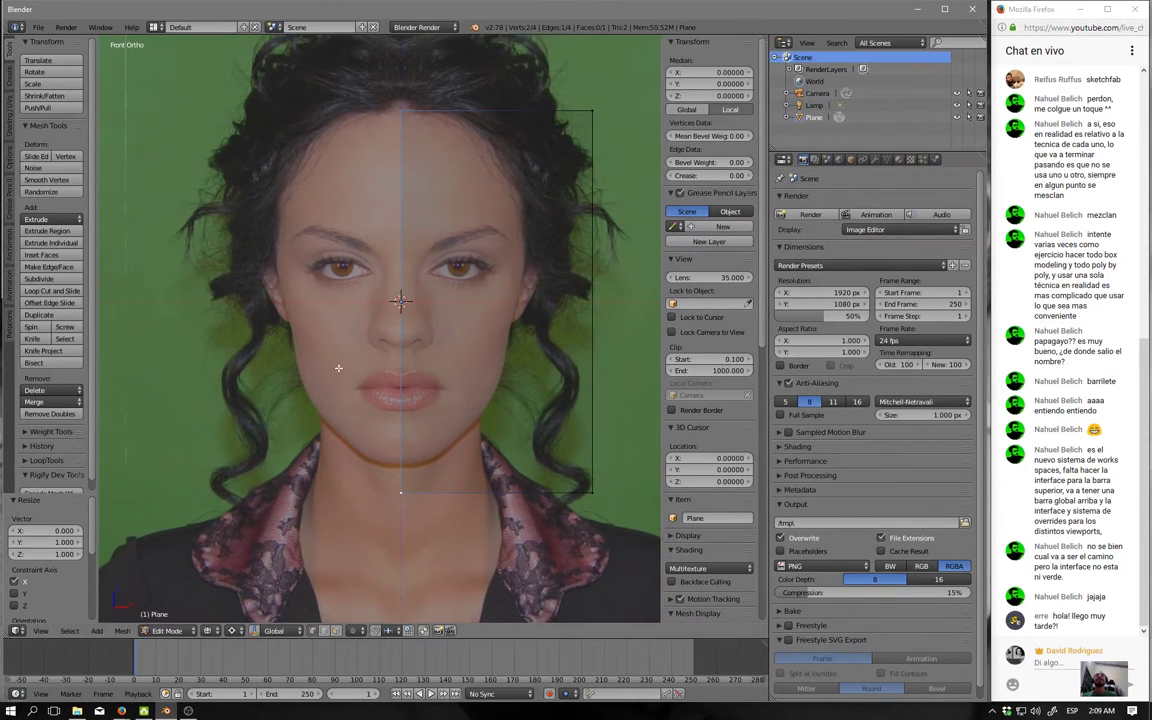
# Add a Mirror modifier to the plane and enable its Clipping option.
pyautogui.click(875, 159)
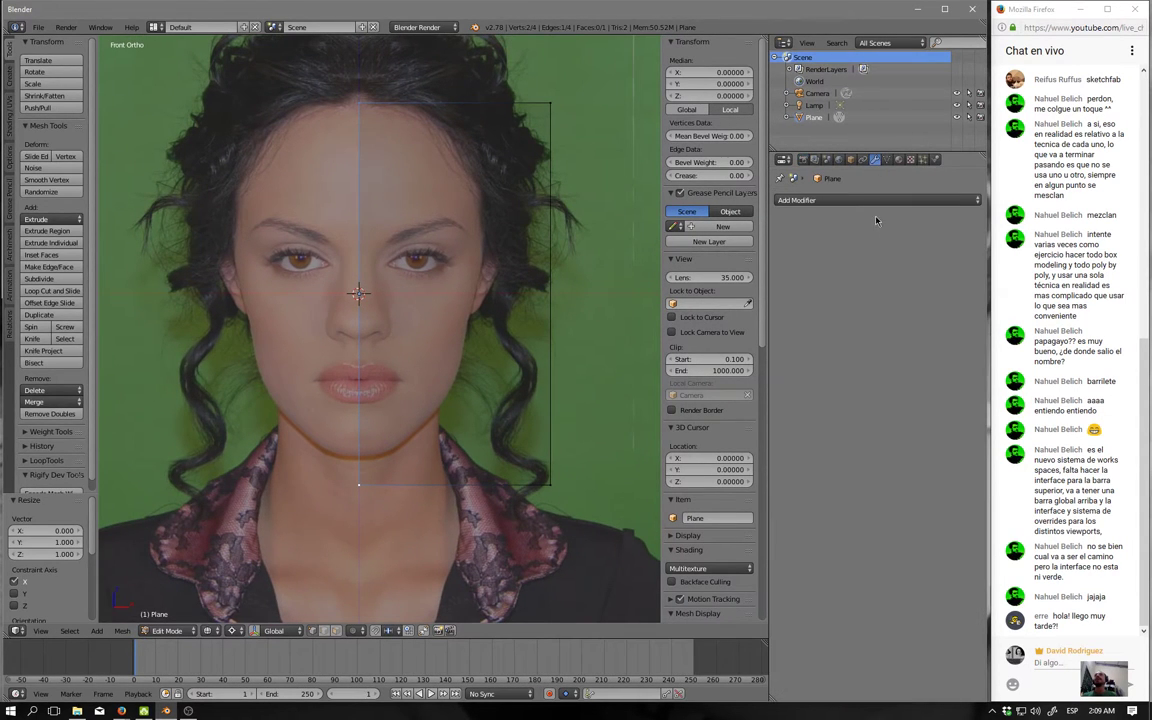
pyautogui.click(871, 203)
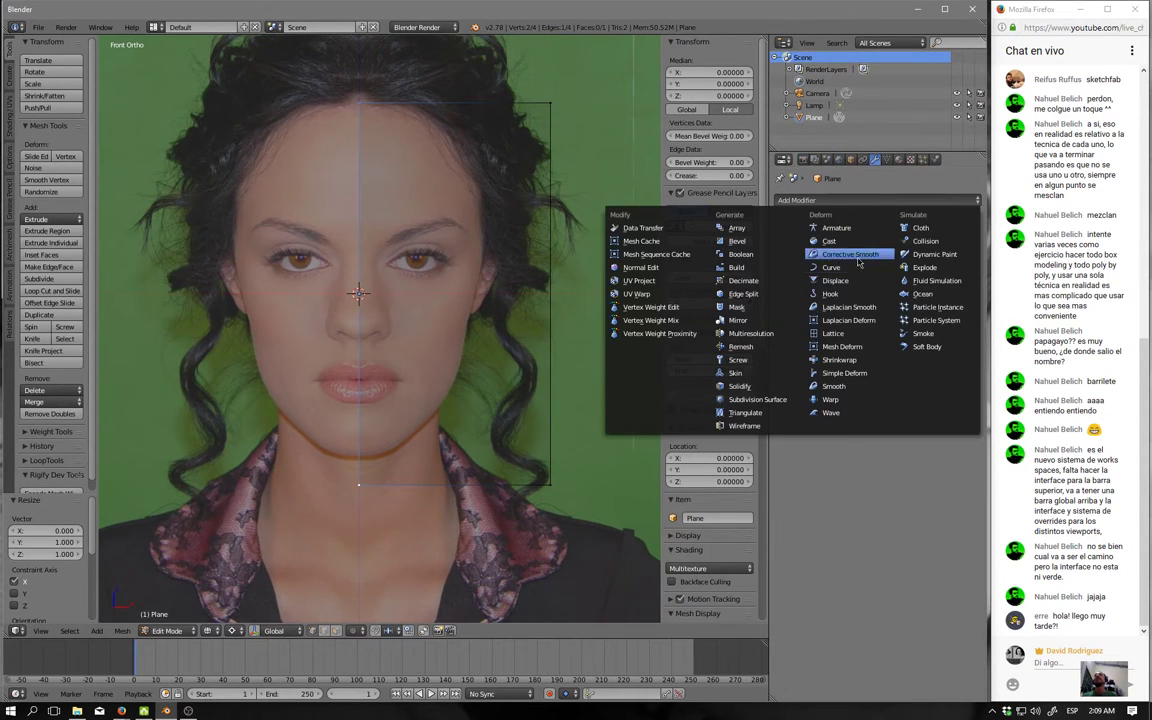
pyautogui.click(745, 324)
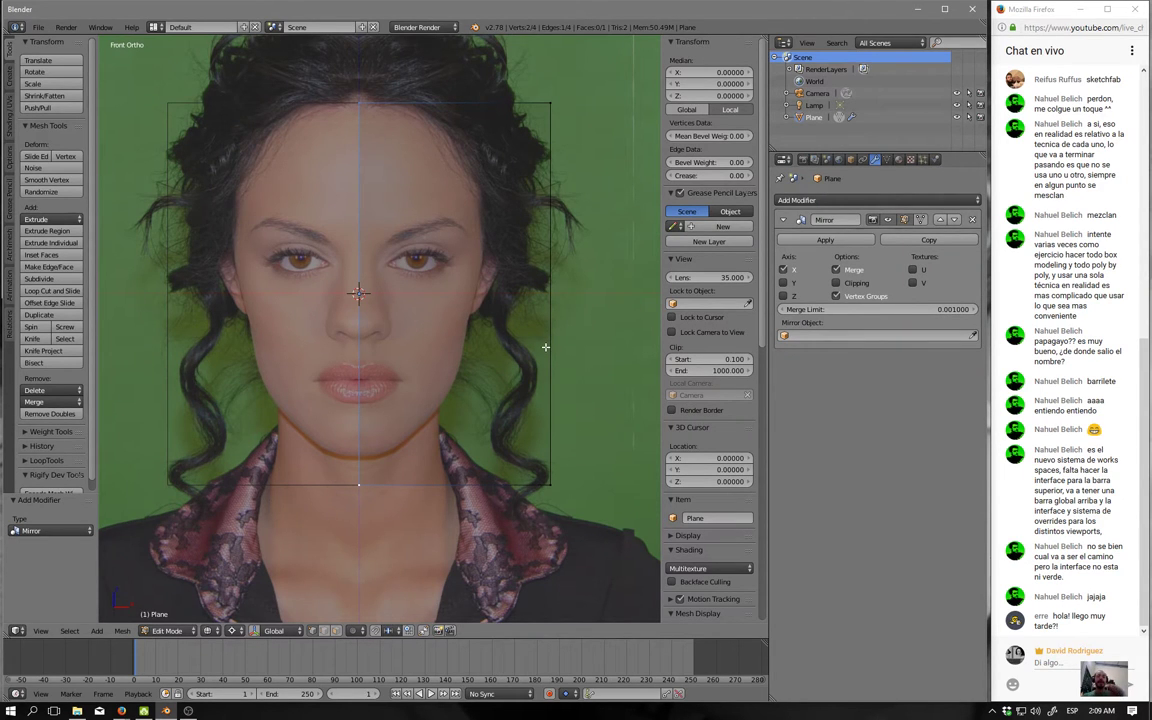
pyautogui.press('a')
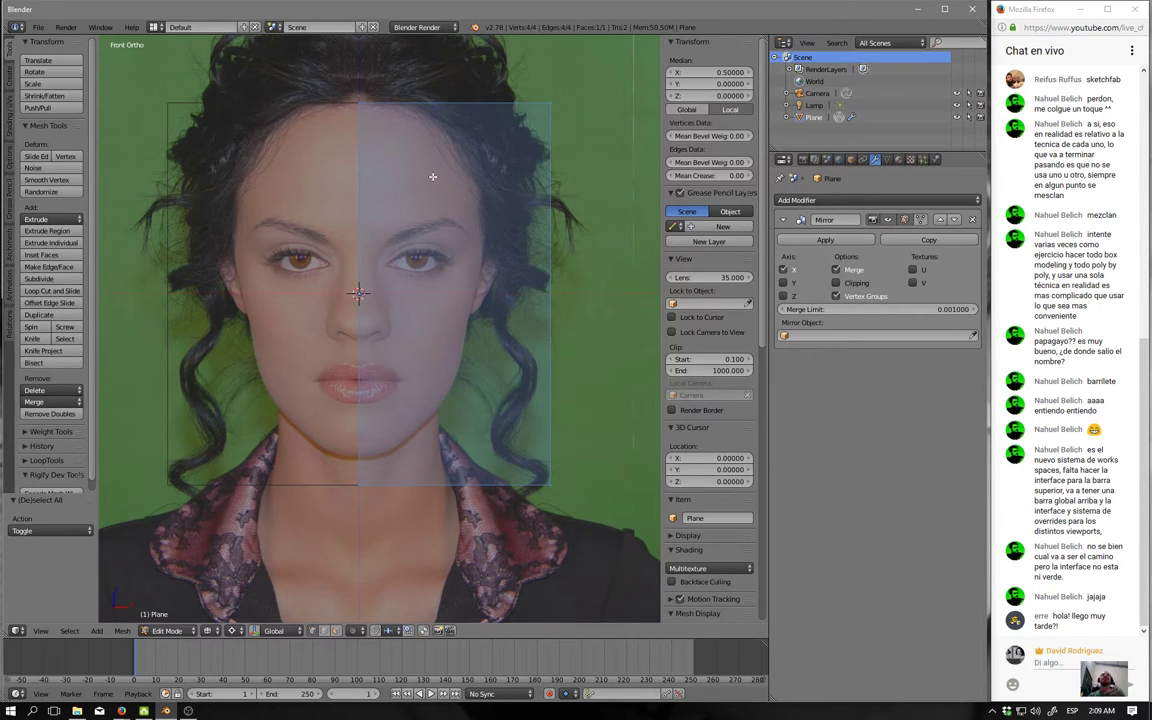
pyautogui.rightClick(380, 160)
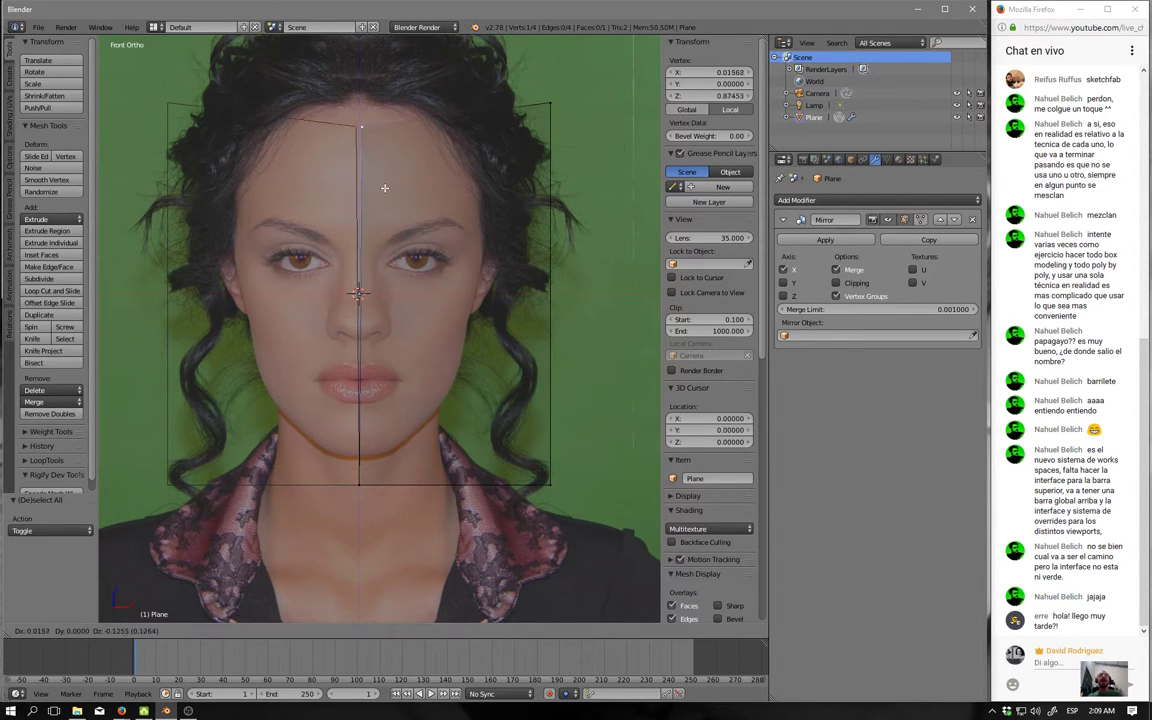
pyautogui.click(836, 283)
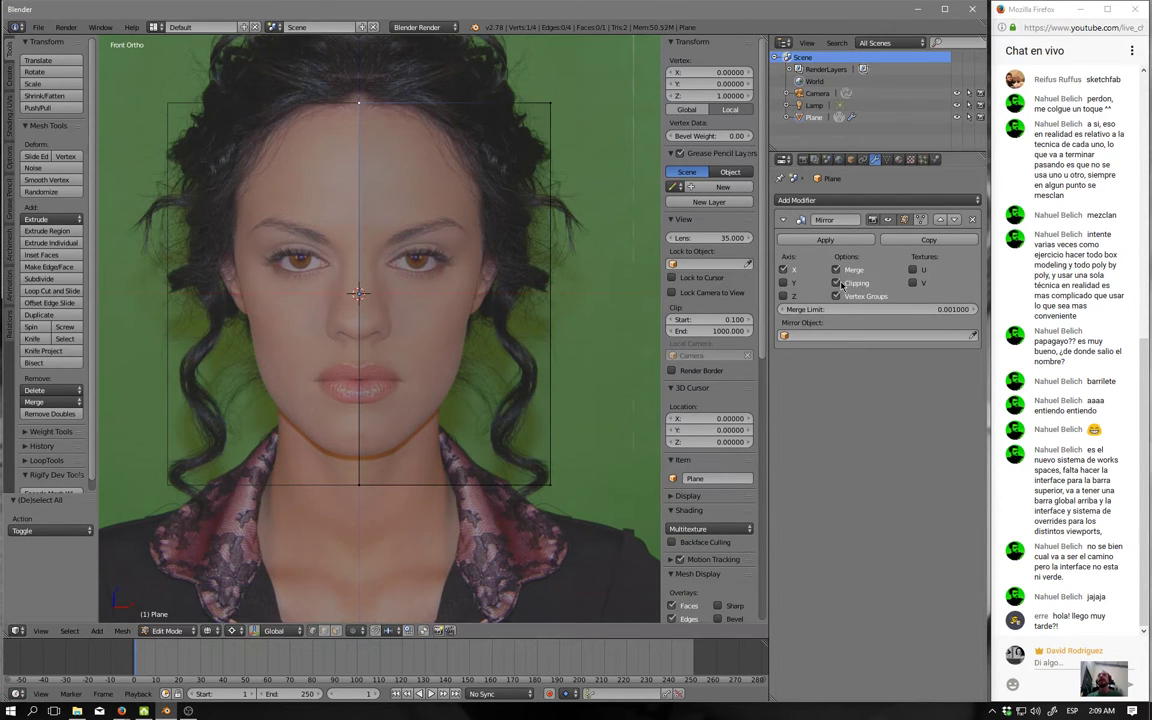
# Move the top vertex between the brows and the corner vertices to the temple and jaw.
pyautogui.press('g')
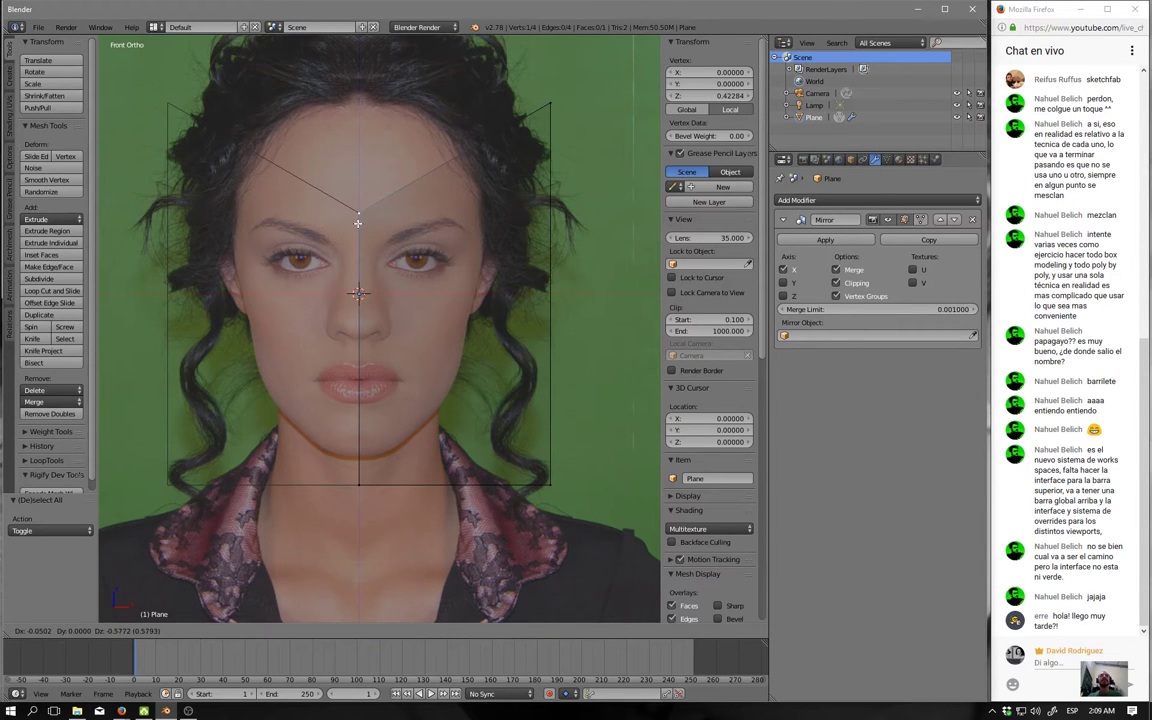
pyautogui.click(356, 234)
pyautogui.rightClick(548, 102)
pyautogui.press('g')
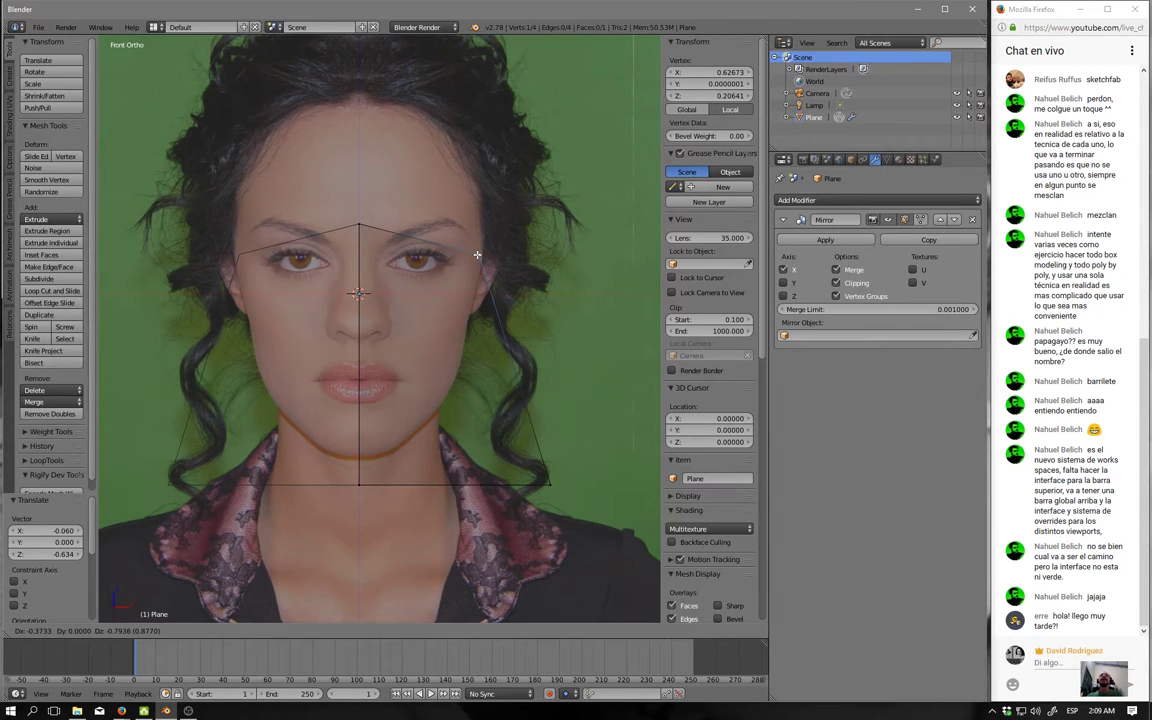
pyautogui.click(477, 255)
pyautogui.rightClick(510, 478)
pyautogui.press('g')
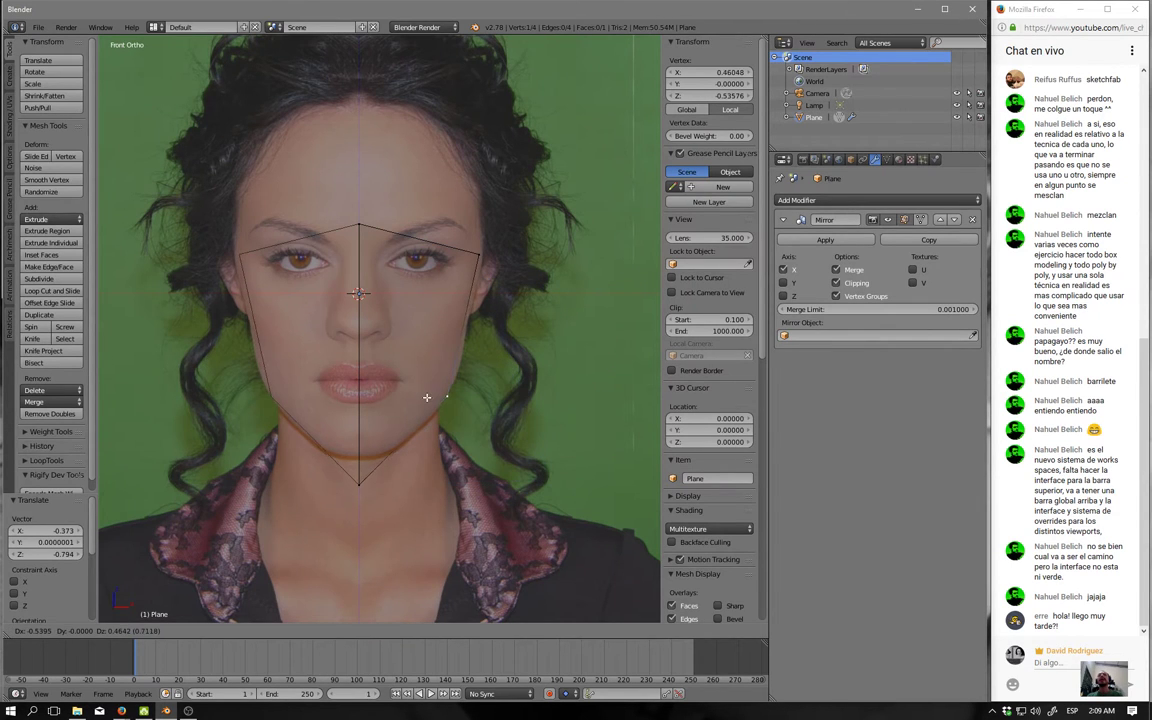
pyautogui.click(427, 397)
# Pull the bottom centre vertex up onto the chin, then reselect the jaw and chin vertices.
pyautogui.rightClick(362, 486)
pyautogui.press('g')
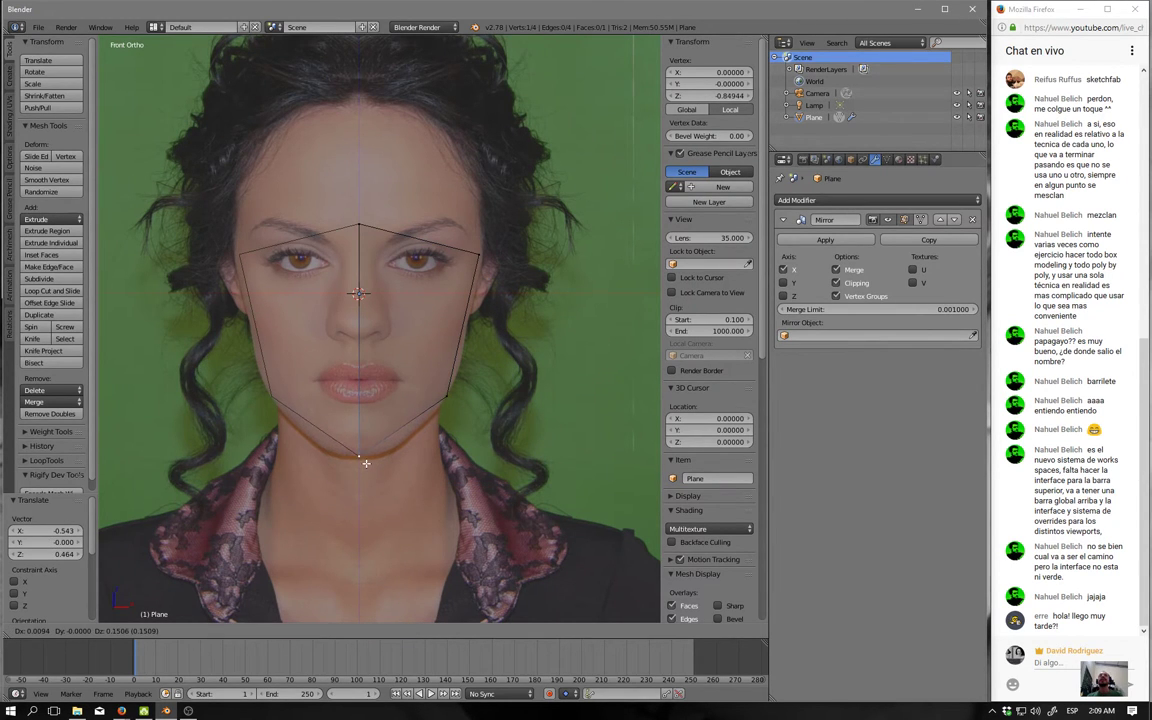
pyautogui.click(366, 465)
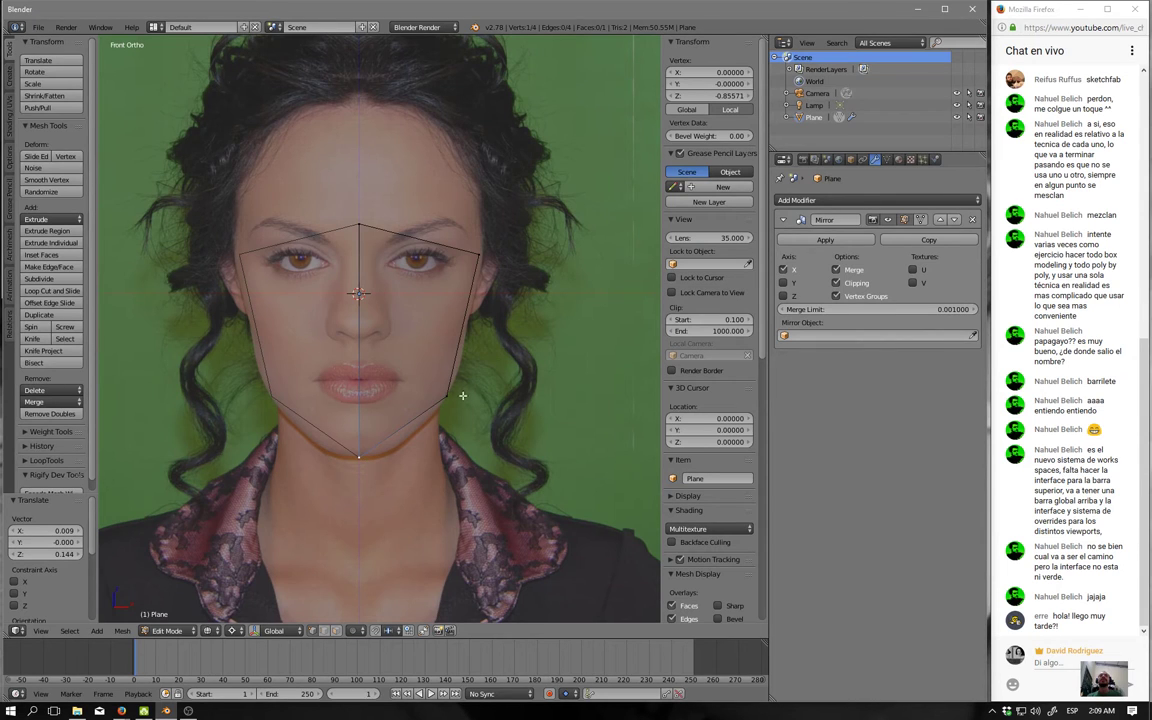
pyautogui.rightClick(415, 358)
pyautogui.press('a')
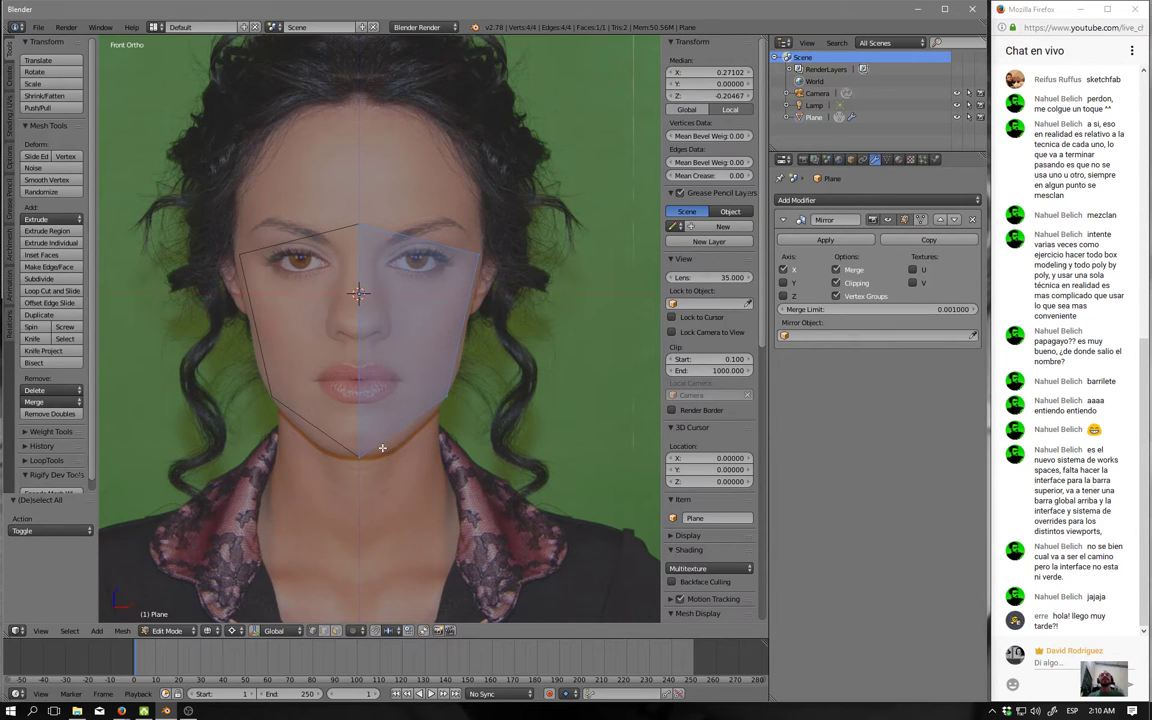
pyautogui.rightClick(357, 246)
# Select the whole mesh, frame the profile photo in side view, and sketch then remove grease-pencil outlines.
pyautogui.press('a')
pyautogui.press('a')
pyautogui.press('KP_3')
pyautogui.scroll(-3, 431, 338)
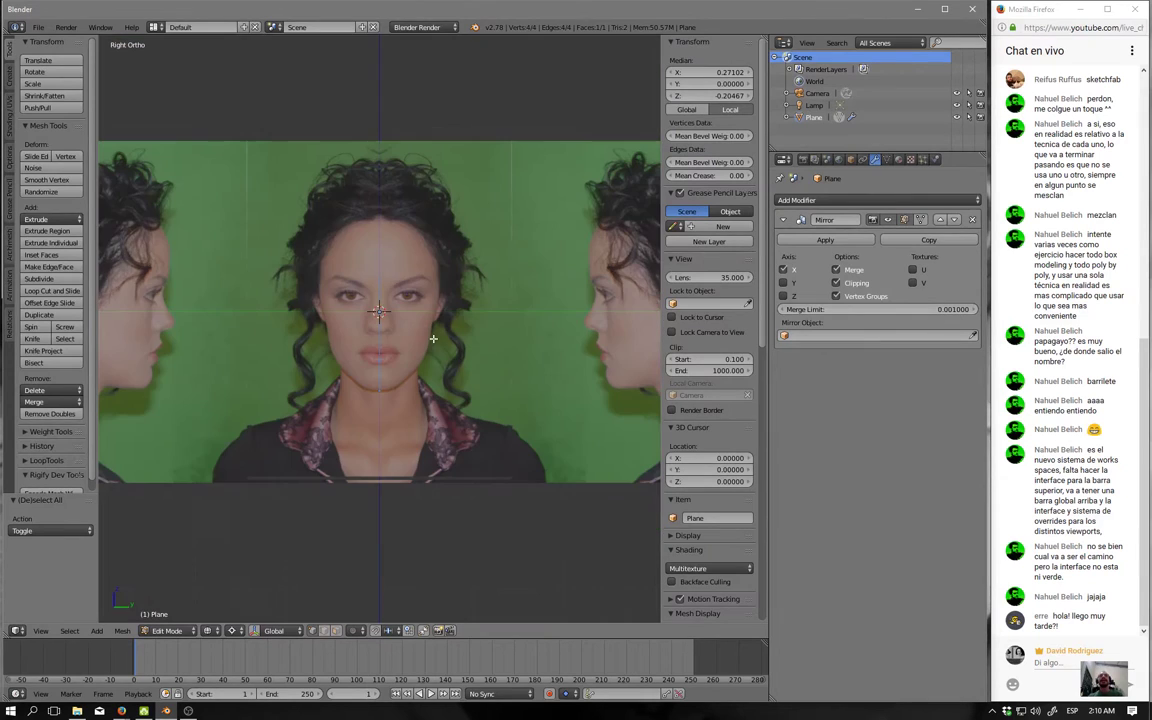
pyautogui.keyDown('shift'); pyautogui.moveTo(439, 340); pyautogui.dragTo(342, 345, button='middle'); pyautogui.keyUp('shift')
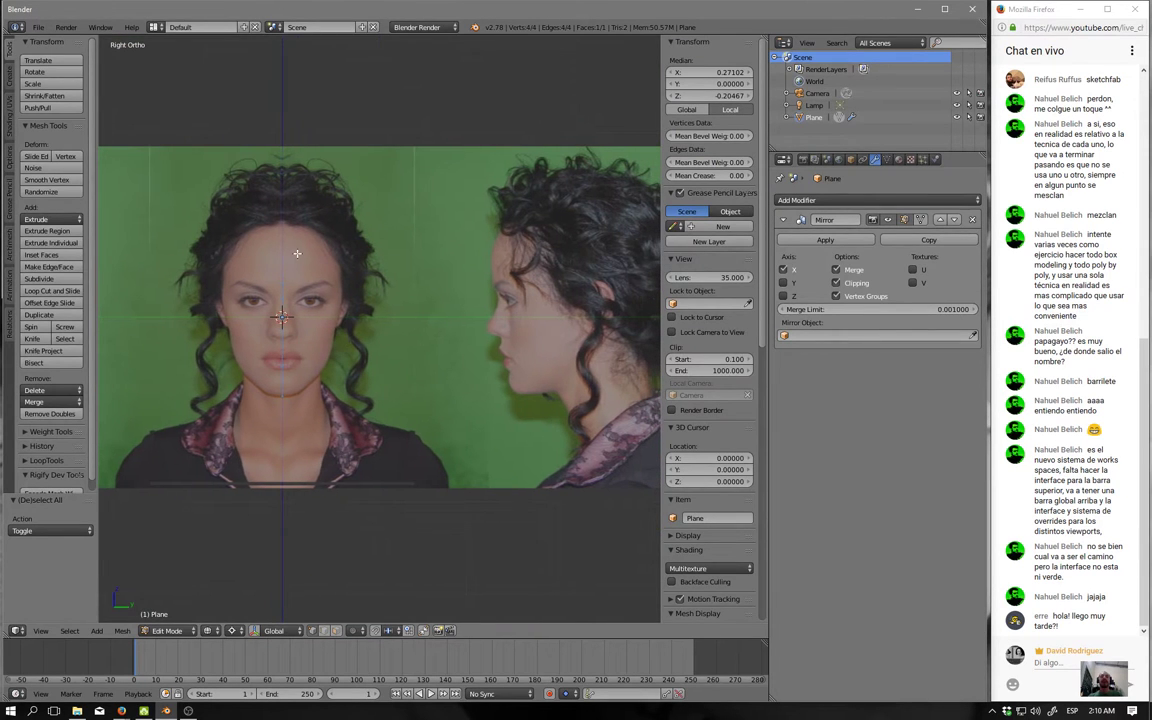
pyautogui.moveTo(270, 230)
pyautogui.mouseDown()
pyautogui.moveTo(256, 428)
pyautogui.moveTo(292, 240)
pyautogui.mouseUp()
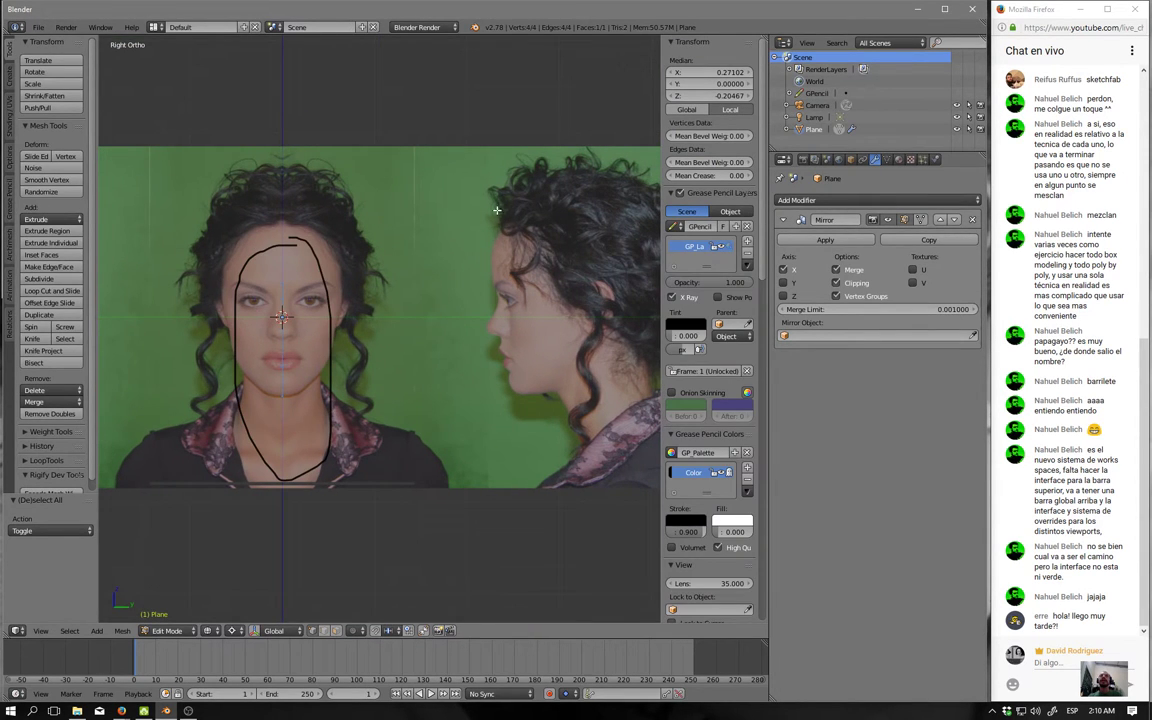
pyautogui.moveTo(497, 210)
pyautogui.mouseDown()
pyautogui.moveTo(480, 335)
pyautogui.moveTo(540, 240)
pyautogui.moveTo(500, 203)
pyautogui.mouseUp()
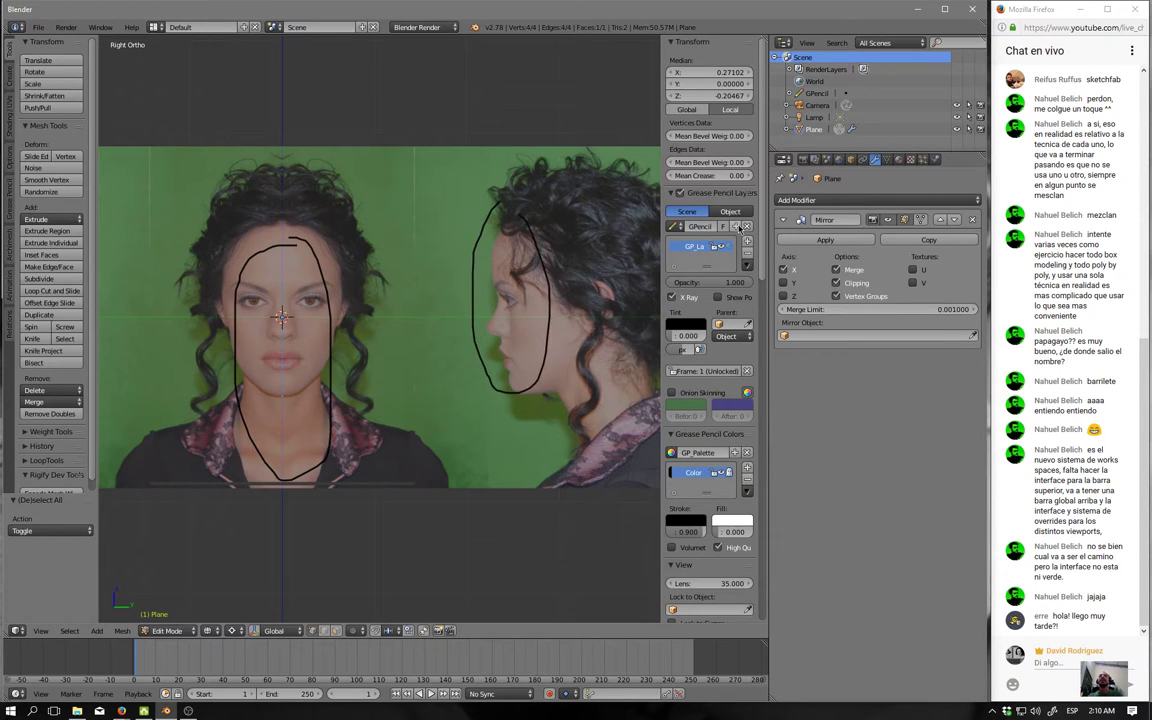
pyautogui.click(745, 227)
# Move the whole face mesh along Y onto the side profile photo.
pyautogui.press('g')
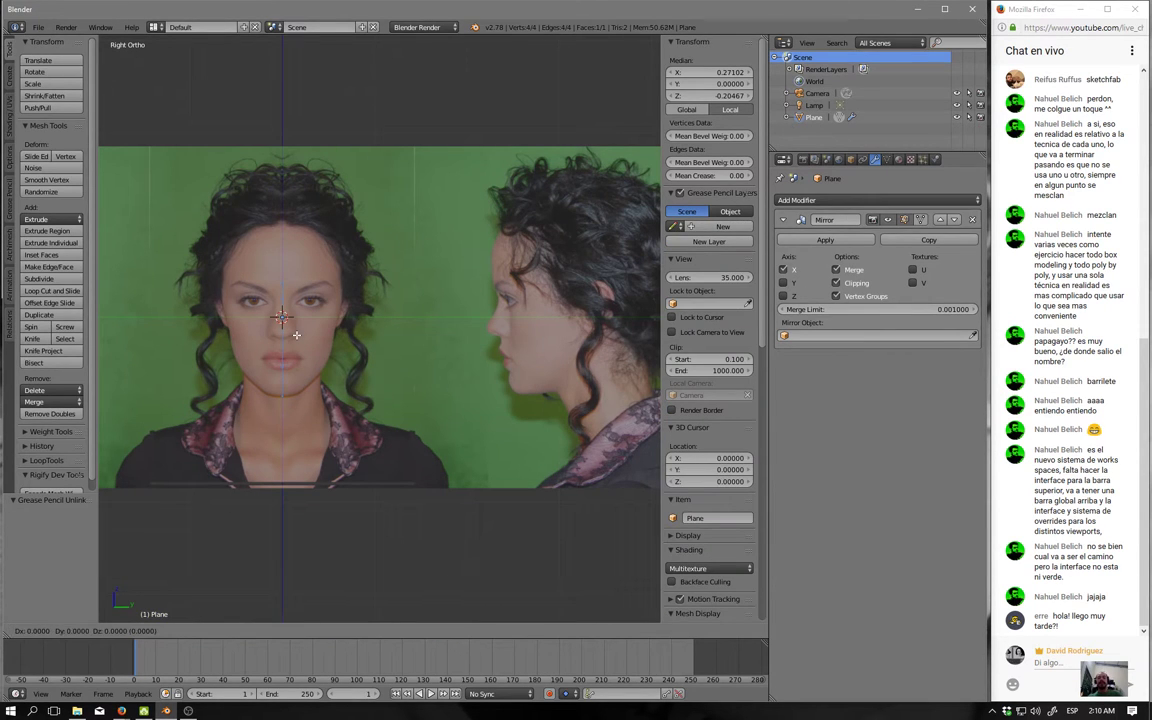
pyautogui.press('y')
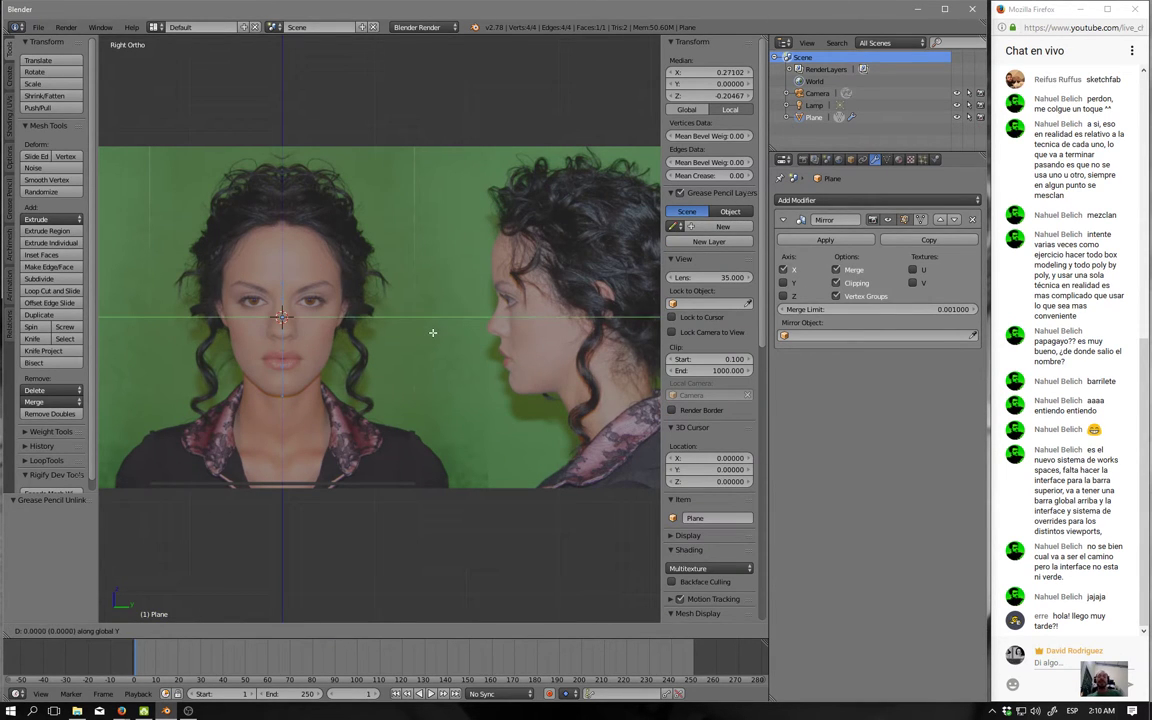
pyautogui.click(525, 334)
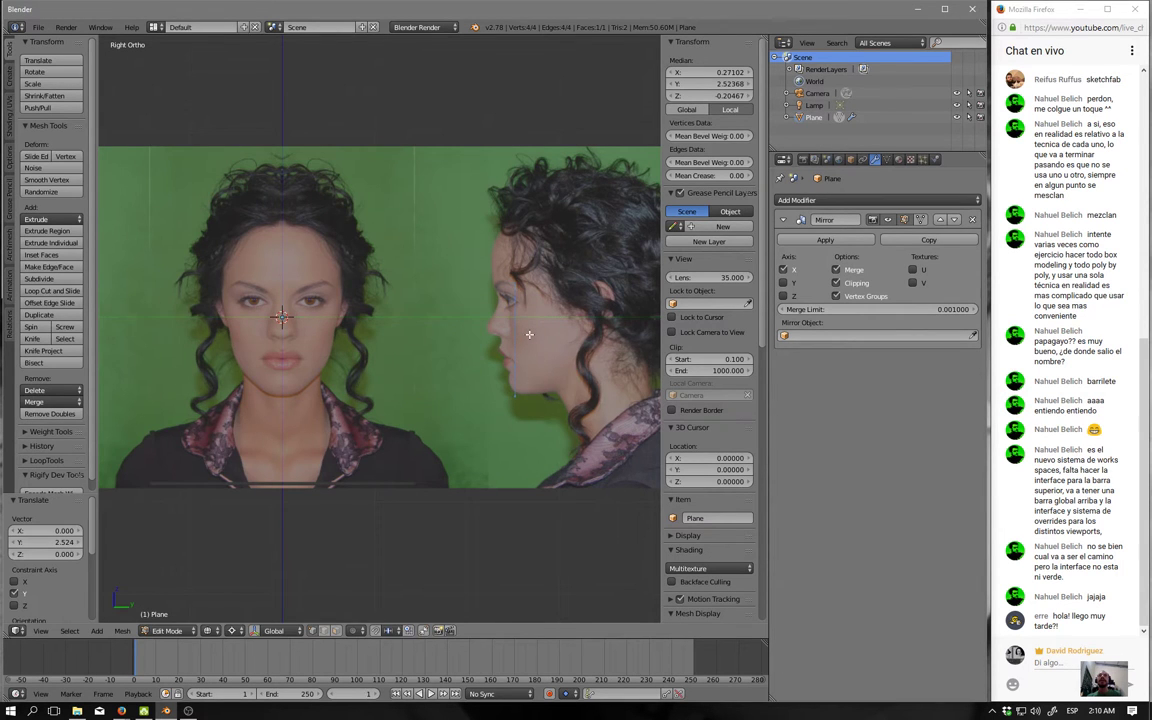
pyautogui.scroll(2, 527, 330)
pyautogui.scroll(2, 404, 337)
pyautogui.scroll(2, 447, 302)
pyautogui.scroll(1, 447, 302)
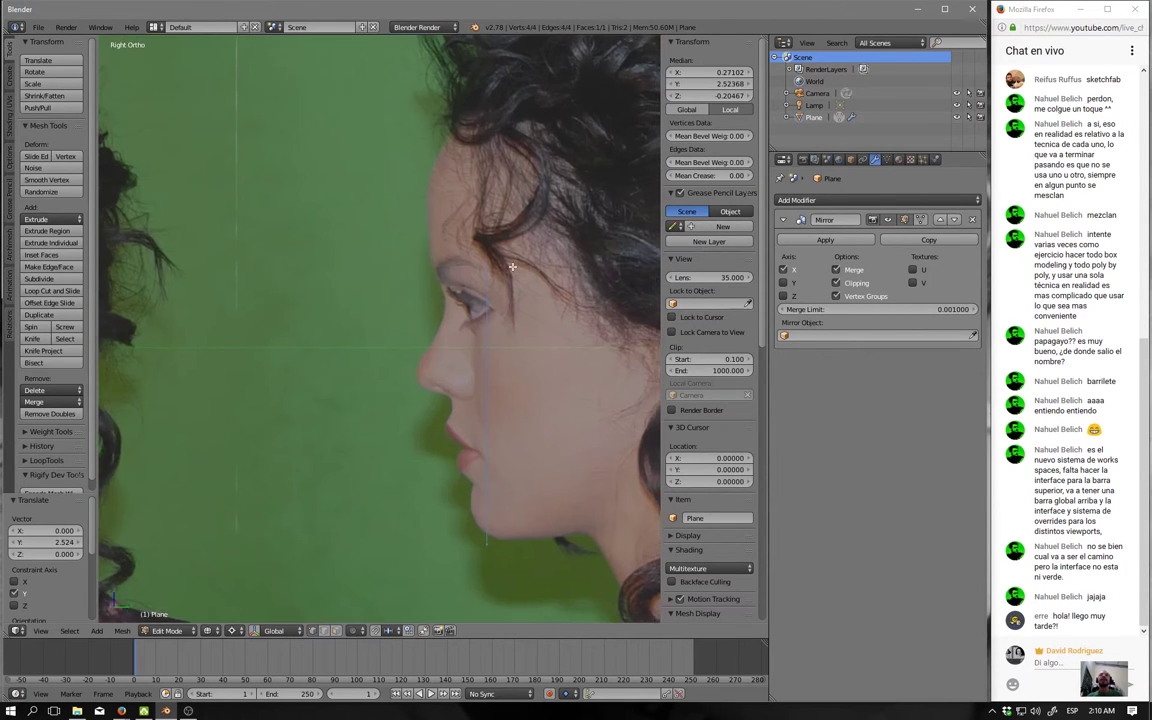
pyautogui.scroll(1, 445, 240)
# Place the top vertex on the brow profile and the chin vertex under the jaw in side view.
pyautogui.rightClick(445, 233)
pyautogui.press('g')
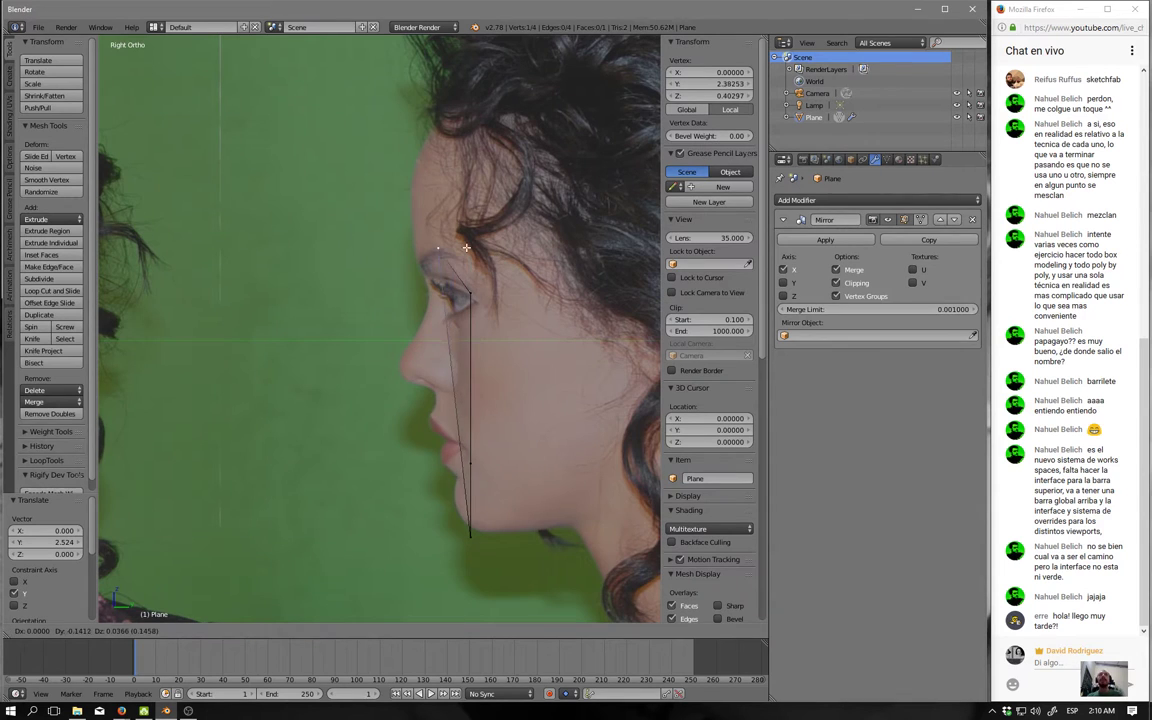
pyautogui.click(443, 253)
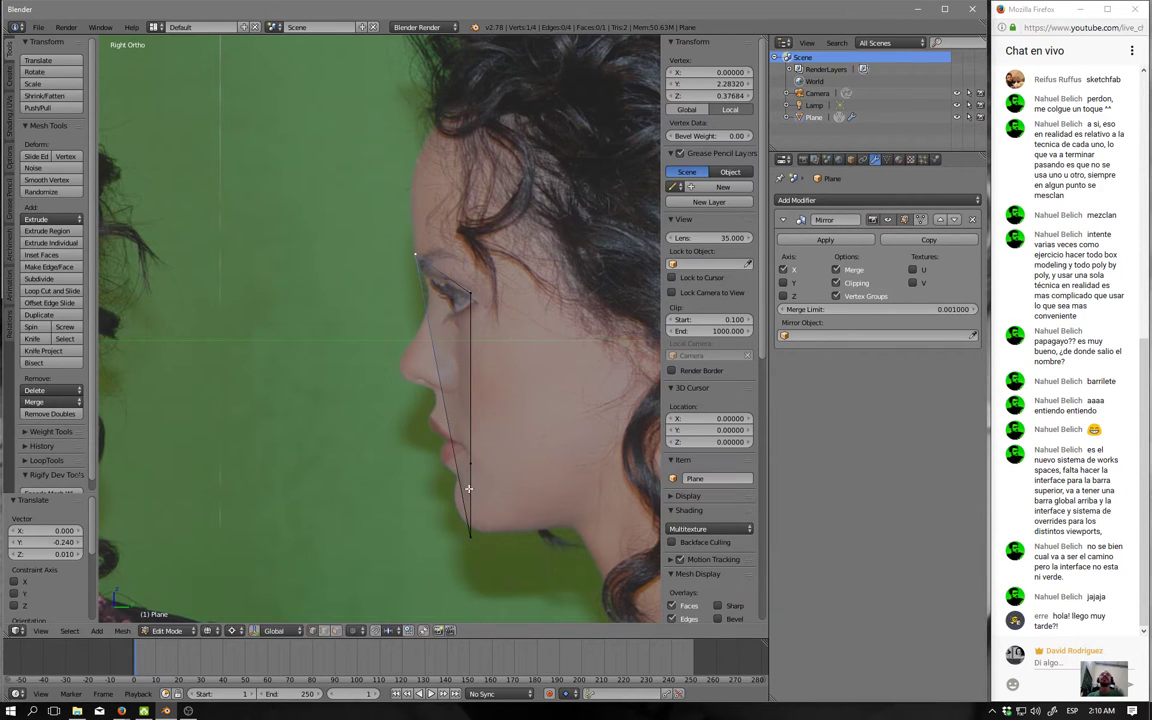
pyautogui.rightClick(472, 540)
pyautogui.press('g')
pyautogui.click(485, 549)
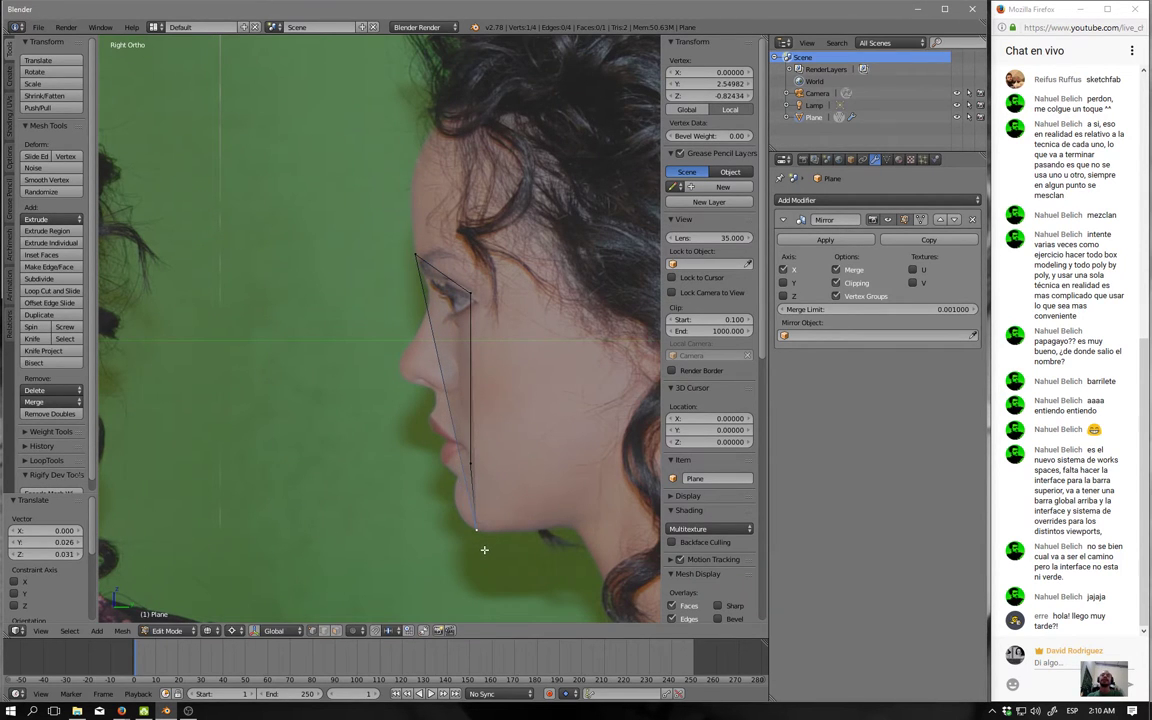
pyautogui.press('KP_1')
pyautogui.rightClick(380, 447)
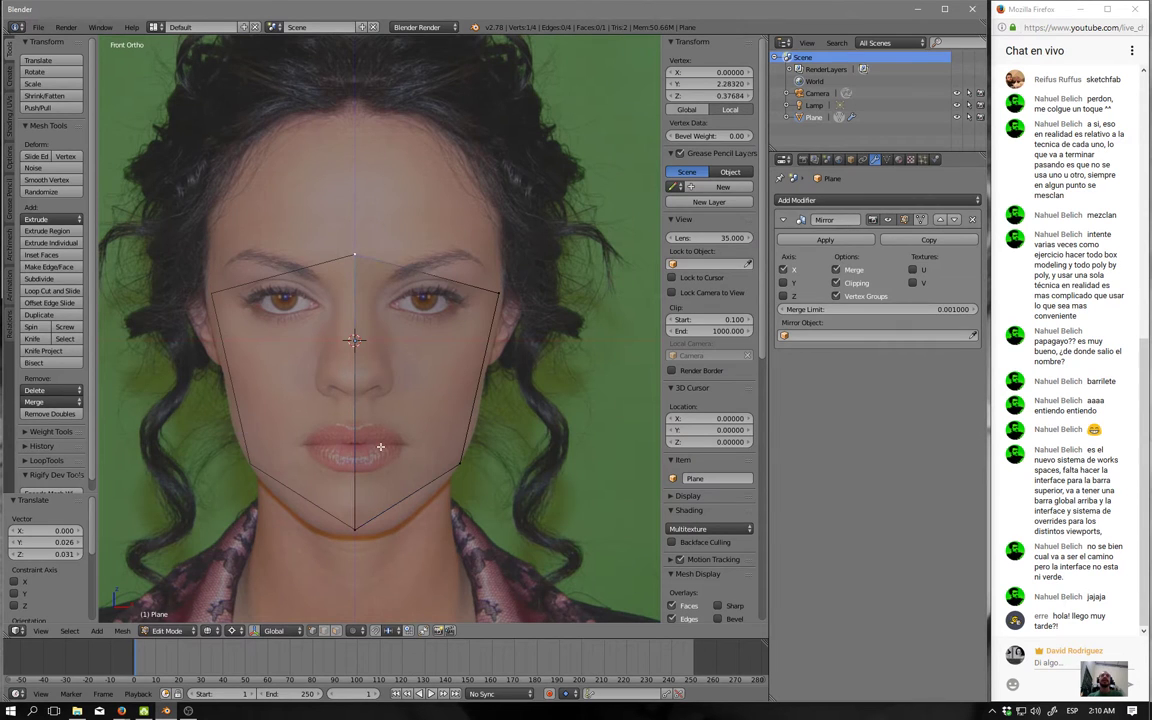
pyautogui.rightClick(331, 521)
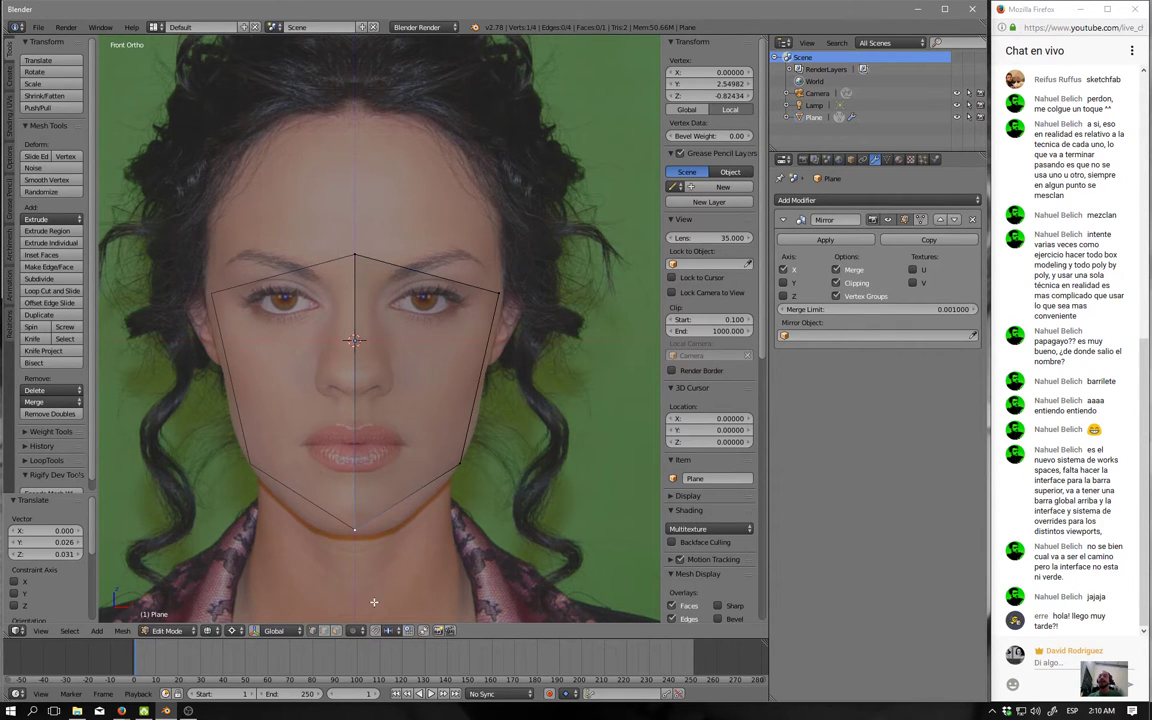
pyautogui.press('KP_3')
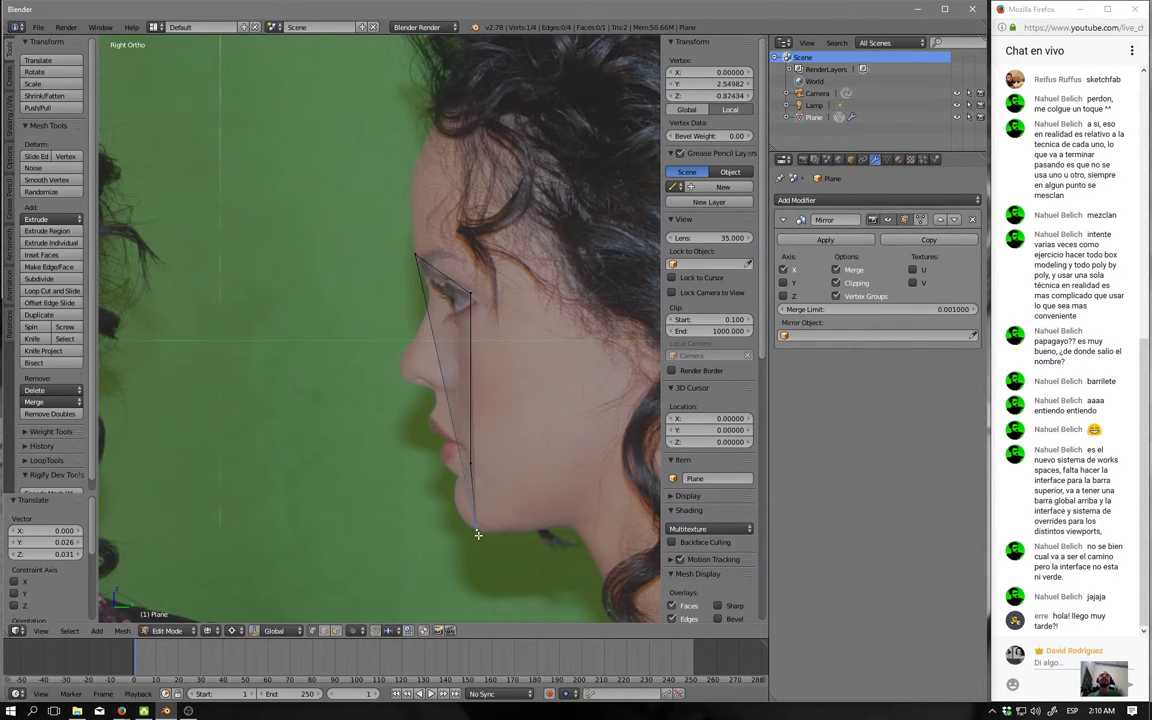
pyautogui.press('g')
pyautogui.click(463, 524)
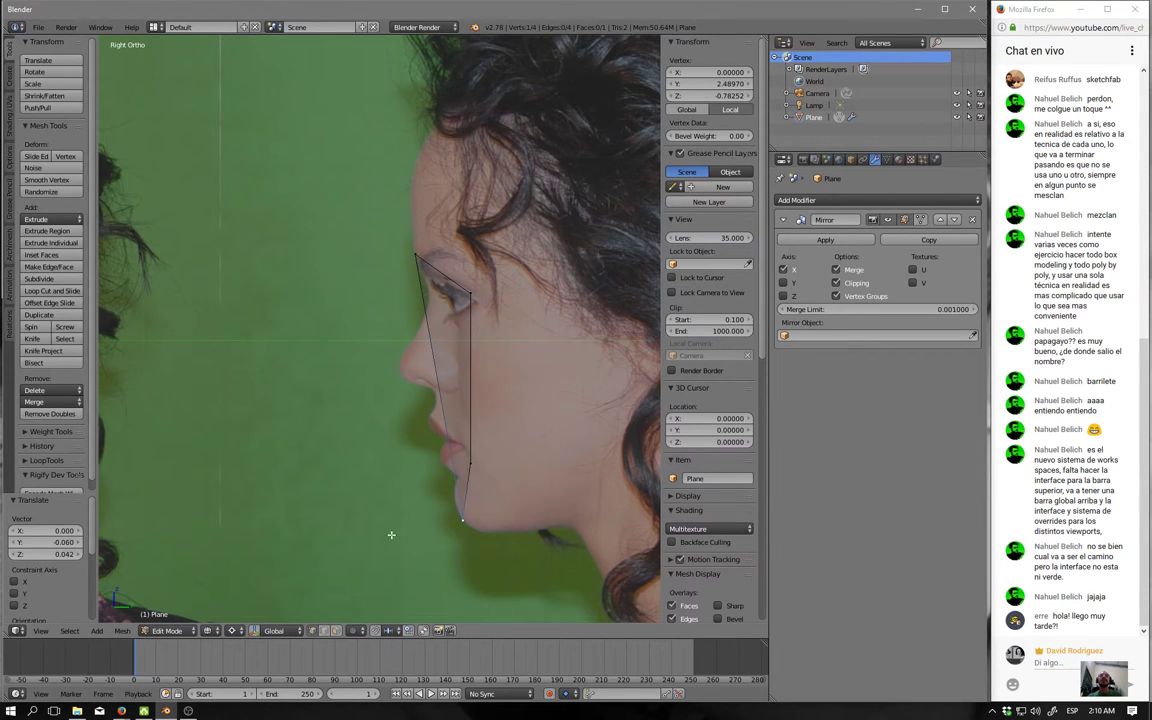
# Sketch a chin-to-profile guide stroke, remove the old sketch, and recentre the side profile.
pyautogui.keyDown('shift'); pyautogui.moveTo(391, 535); pyautogui.dragTo(514, 468, button='middle'); pyautogui.keyUp('shift')
pyautogui.scroll(-3, 510, 490)
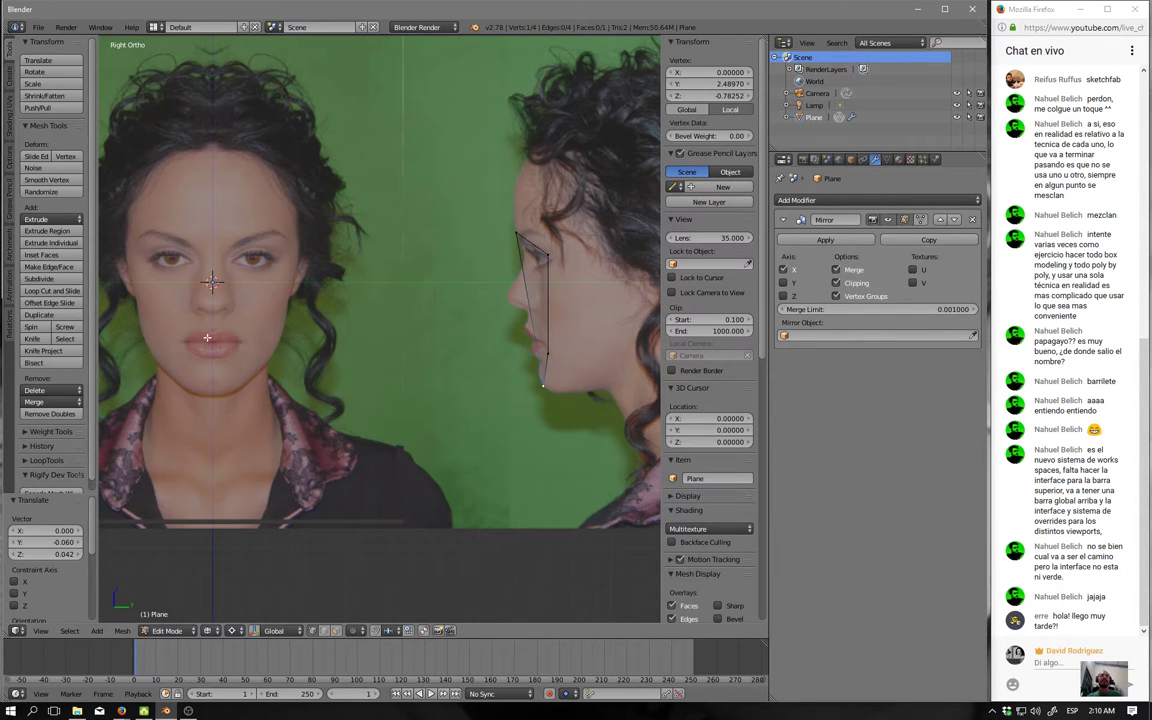
pyautogui.moveTo(210, 339); pyautogui.dragTo(562, 341)
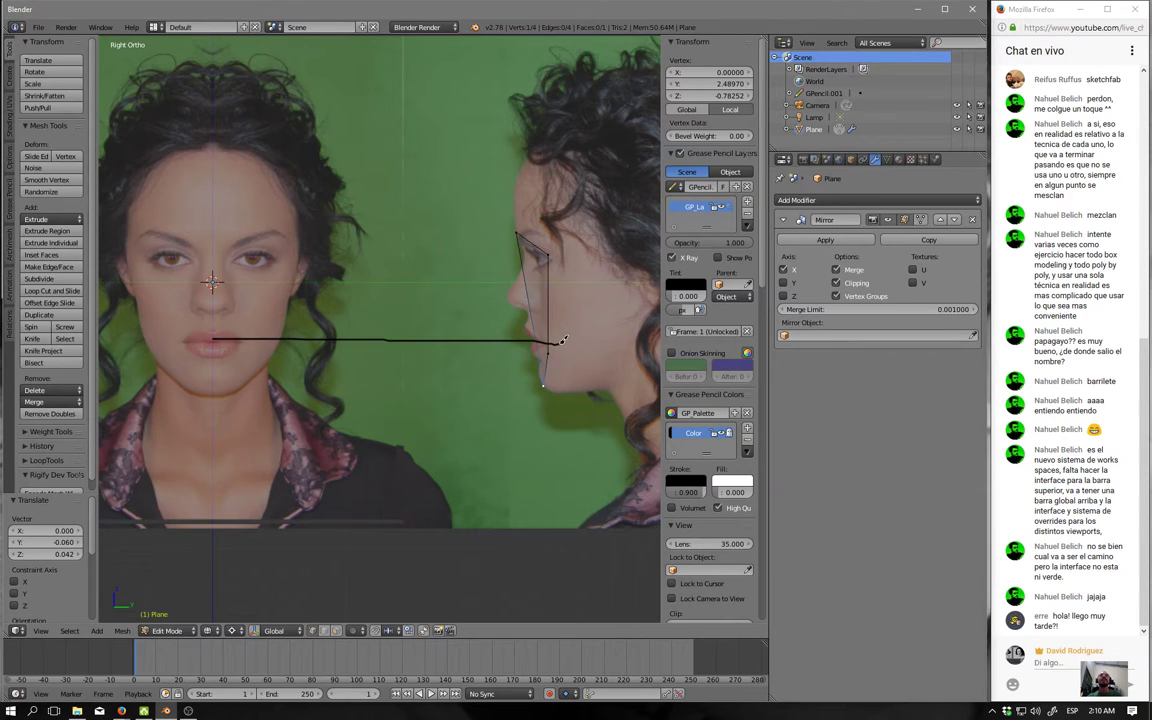
pyautogui.click(746, 187)
pyautogui.keyDown('shift'); pyautogui.moveTo(481, 401); pyautogui.dragTo(361, 396, button='middle'); pyautogui.keyUp('shift')
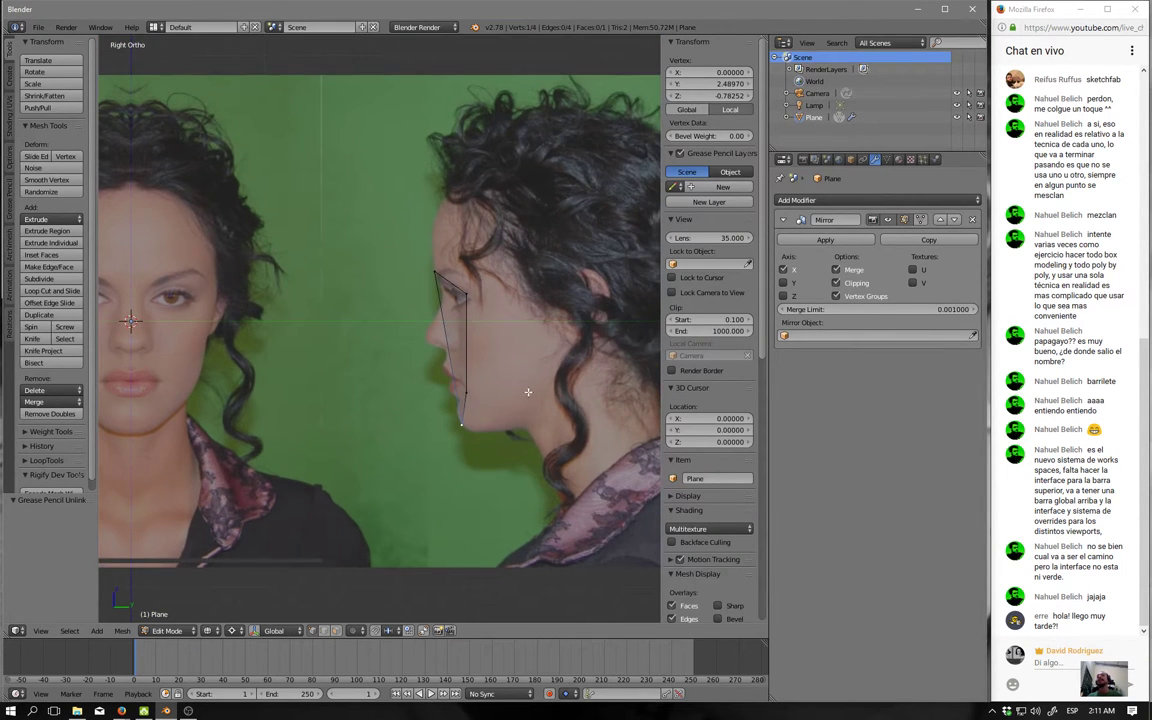
pyautogui.keyDown('shift'); pyautogui.moveTo(490, 349); pyautogui.dragTo(393, 374, button='middle'); pyautogui.keyUp('shift')
# Align the jaw, brow and lower jaw vertices with the side profile photo.
pyautogui.rightClick(393, 374)
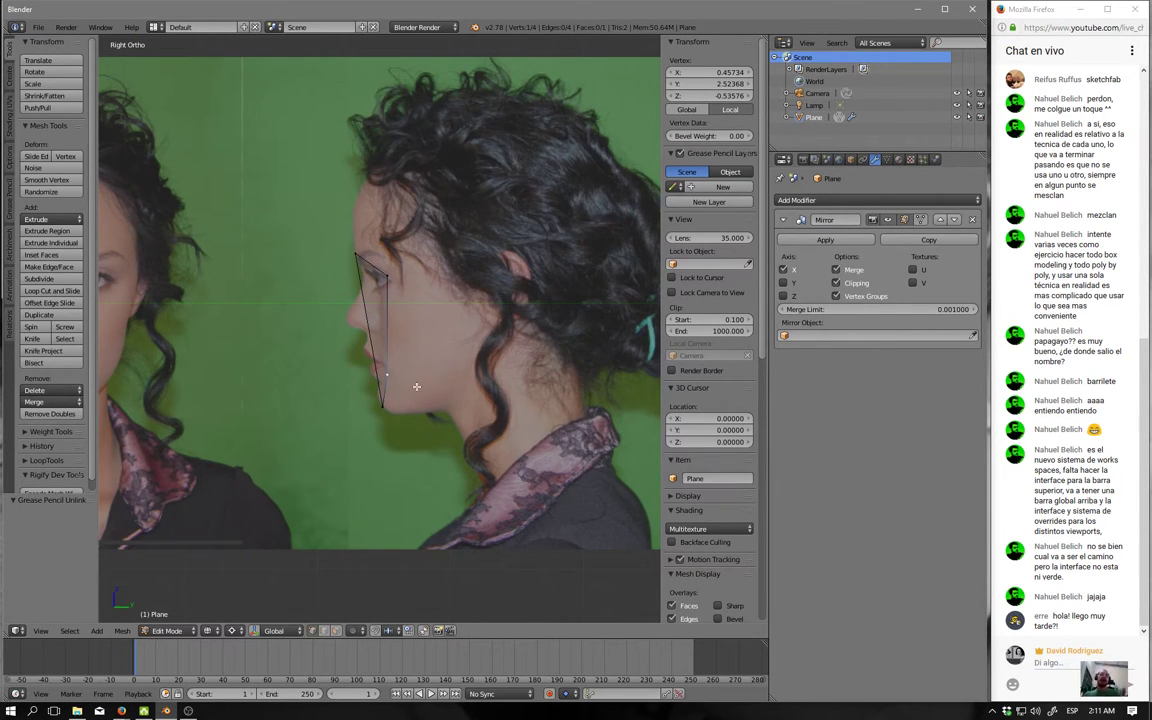
pyautogui.press('g')
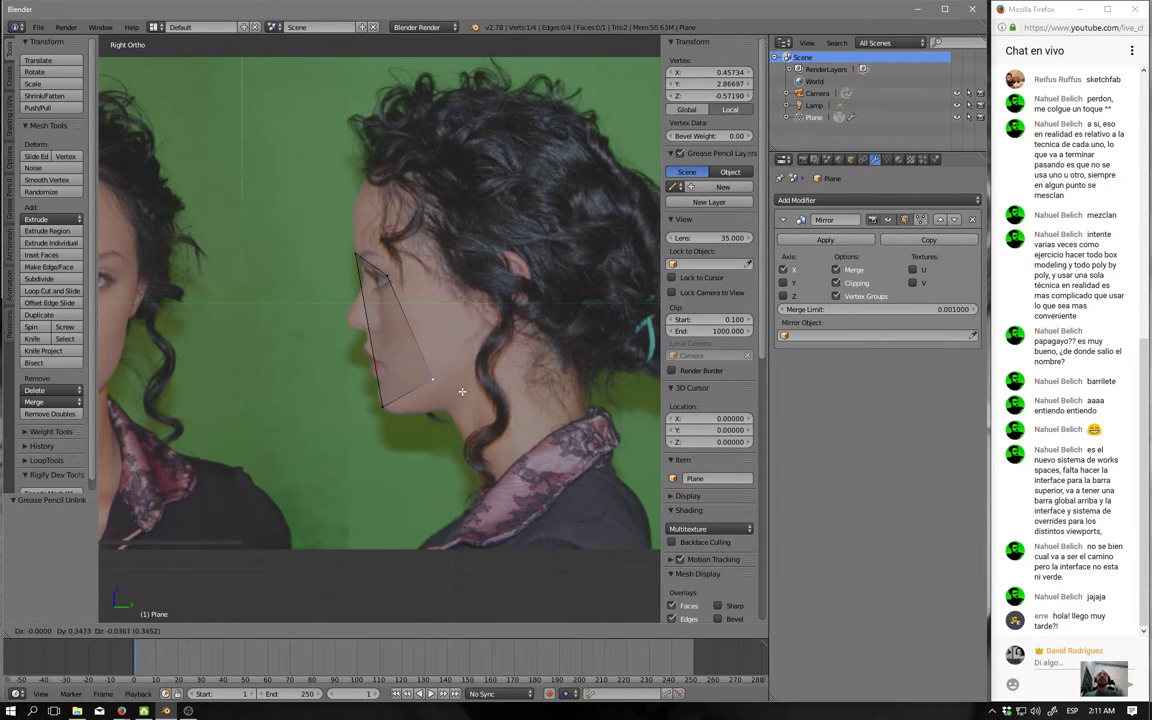
pyautogui.click(464, 394)
pyautogui.rightClick(387, 276)
pyautogui.press('g')
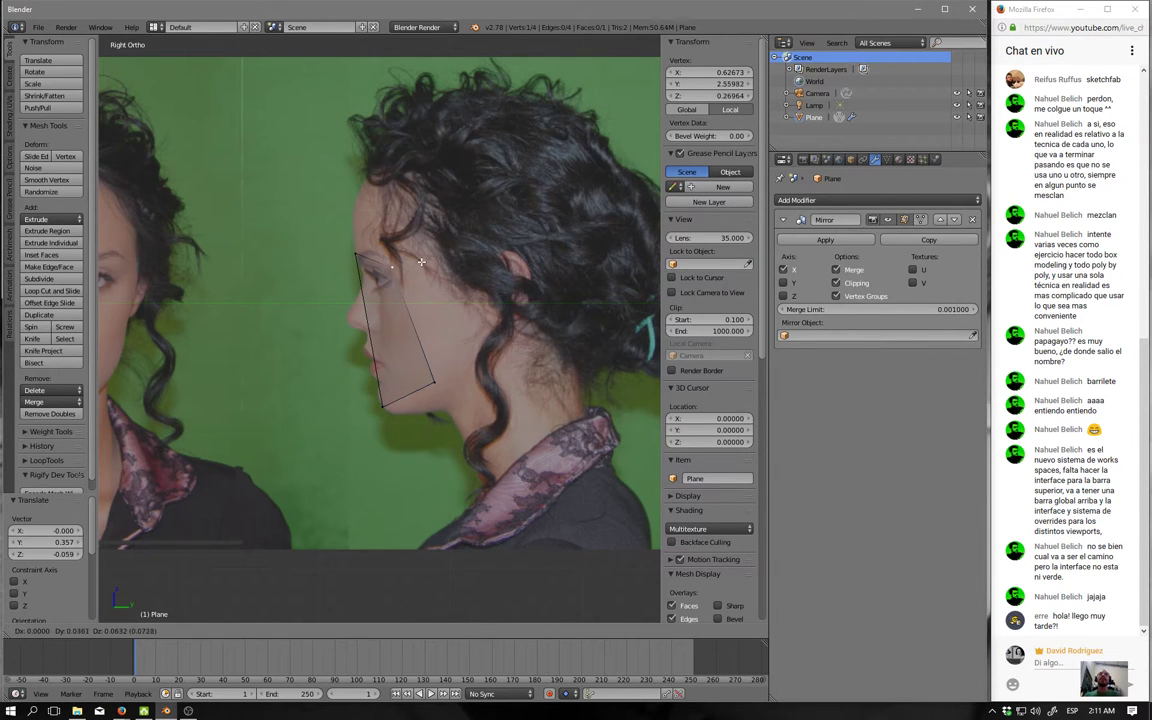
pyautogui.click(423, 262)
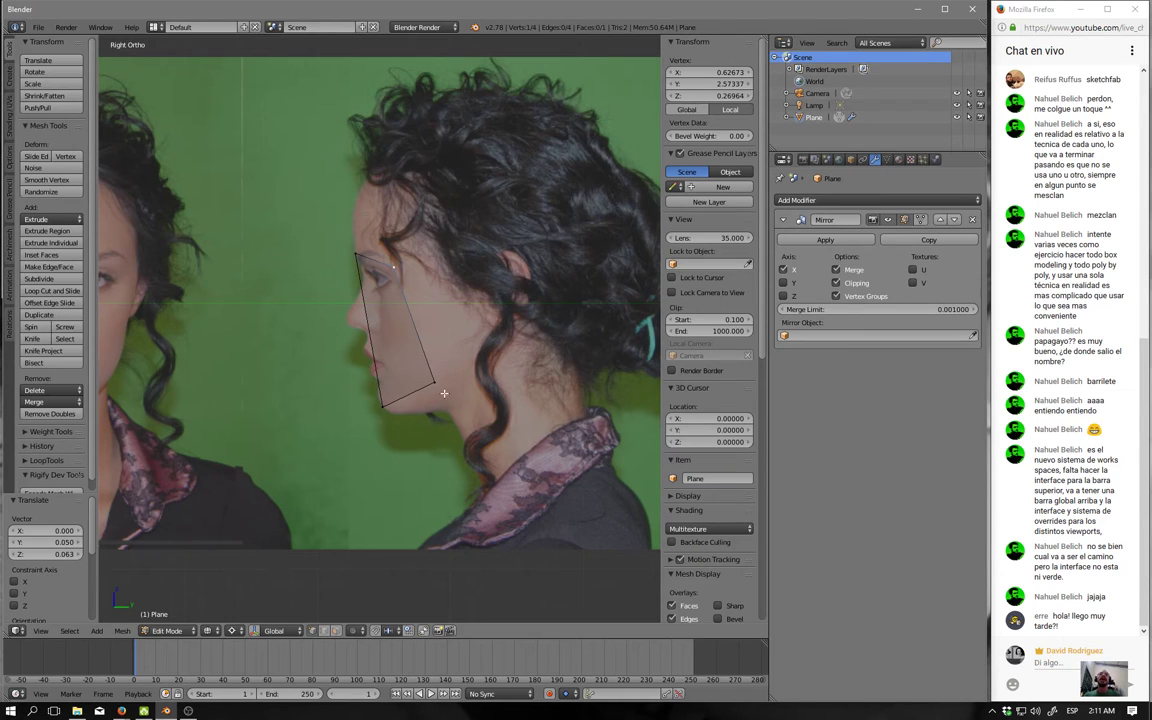
pyautogui.rightClick(433, 384)
pyautogui.press('g')
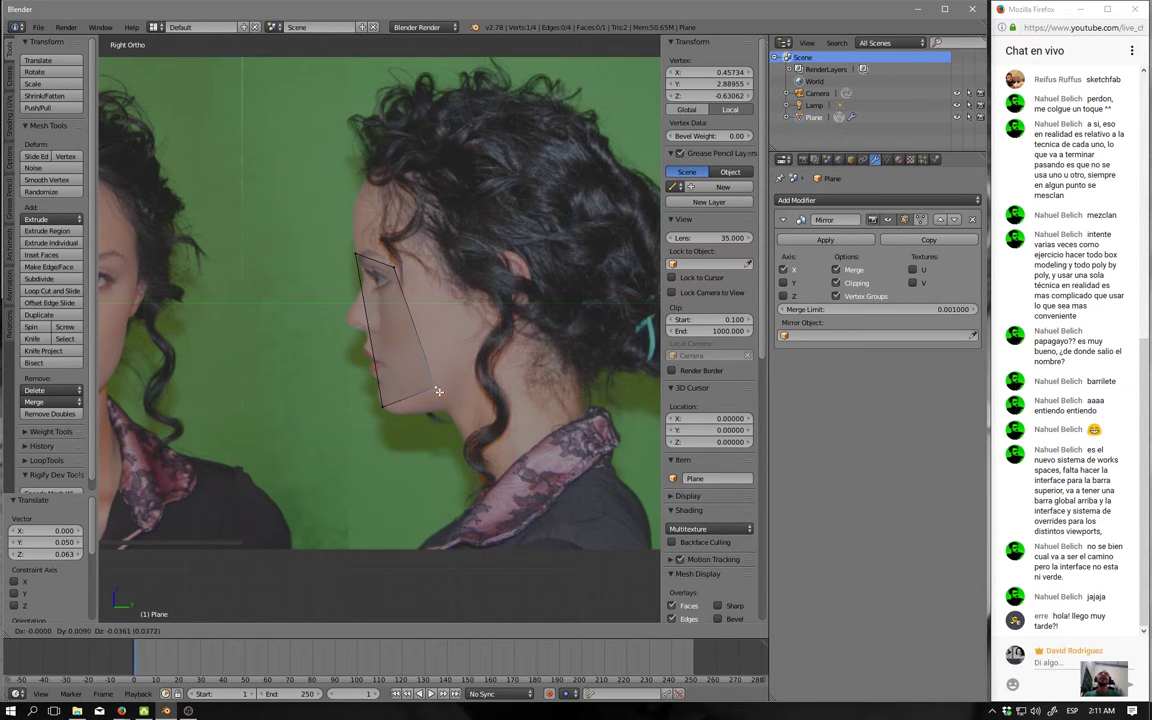
pyautogui.click(440, 386)
pyautogui.moveTo(440, 386); pyautogui.dragTo(443, 387, button='middle')
# In front view, adjust the selected vertex and lower the chin vertex onto the chin.
pyautogui.press('KP_1')
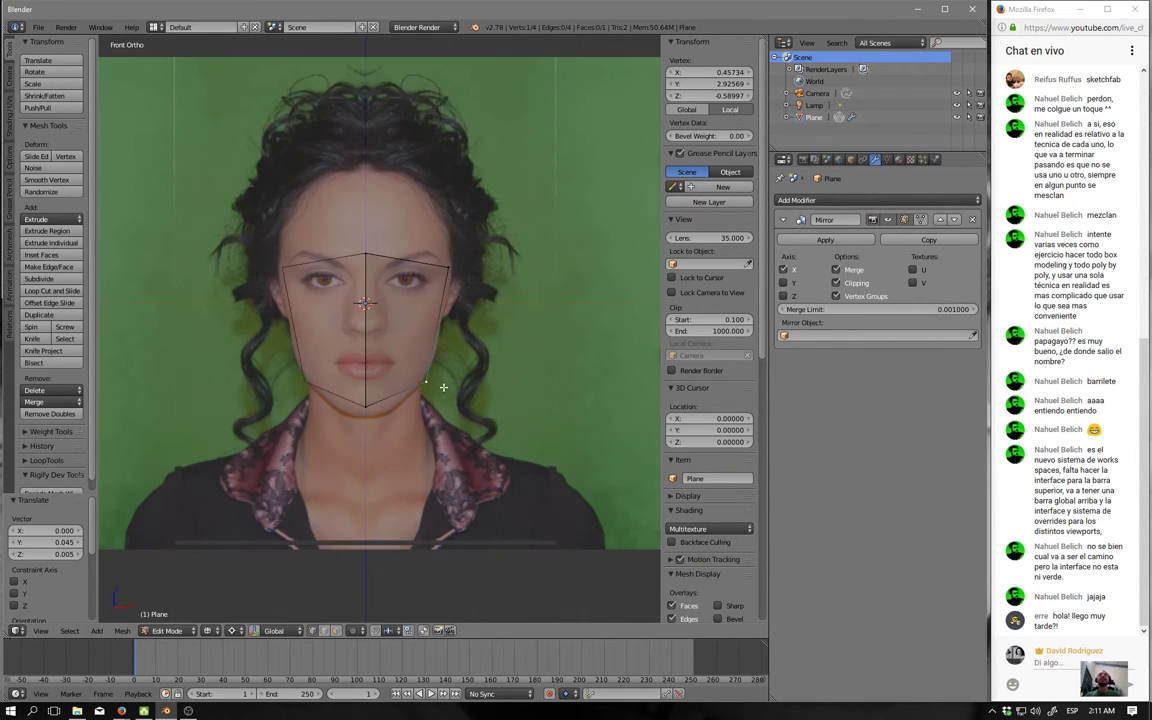
pyautogui.scroll(1, 442, 386)
pyautogui.press('g')
pyautogui.click(440, 388)
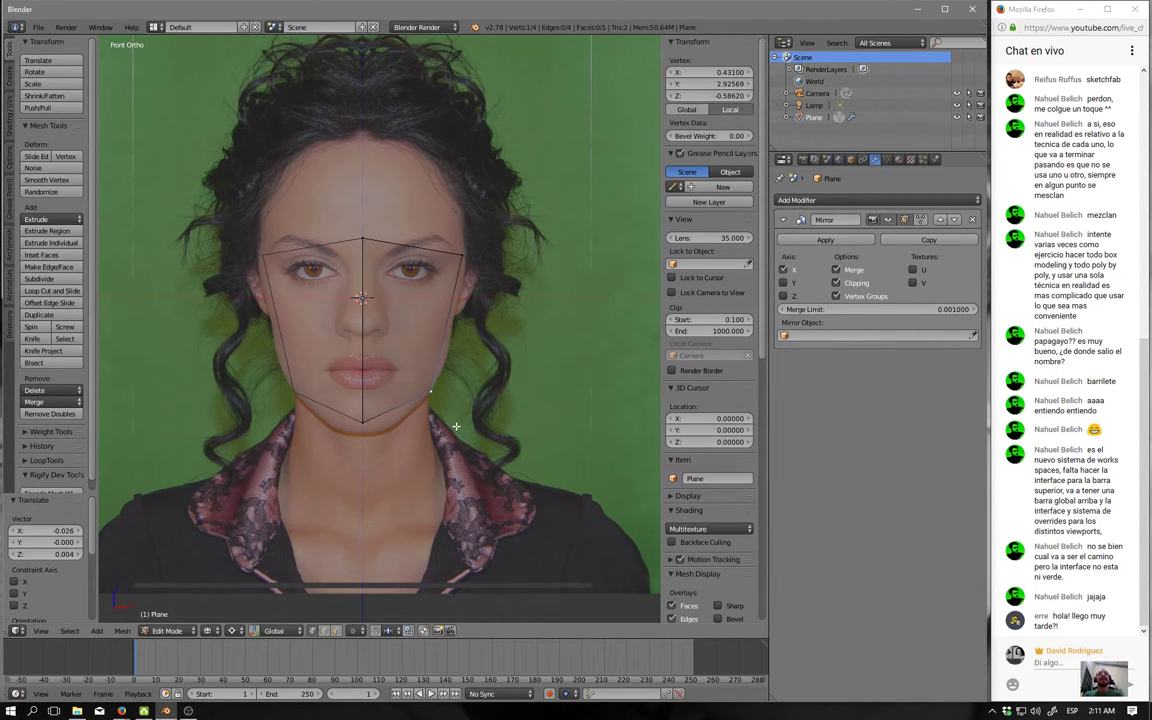
pyautogui.rightClick(366, 424)
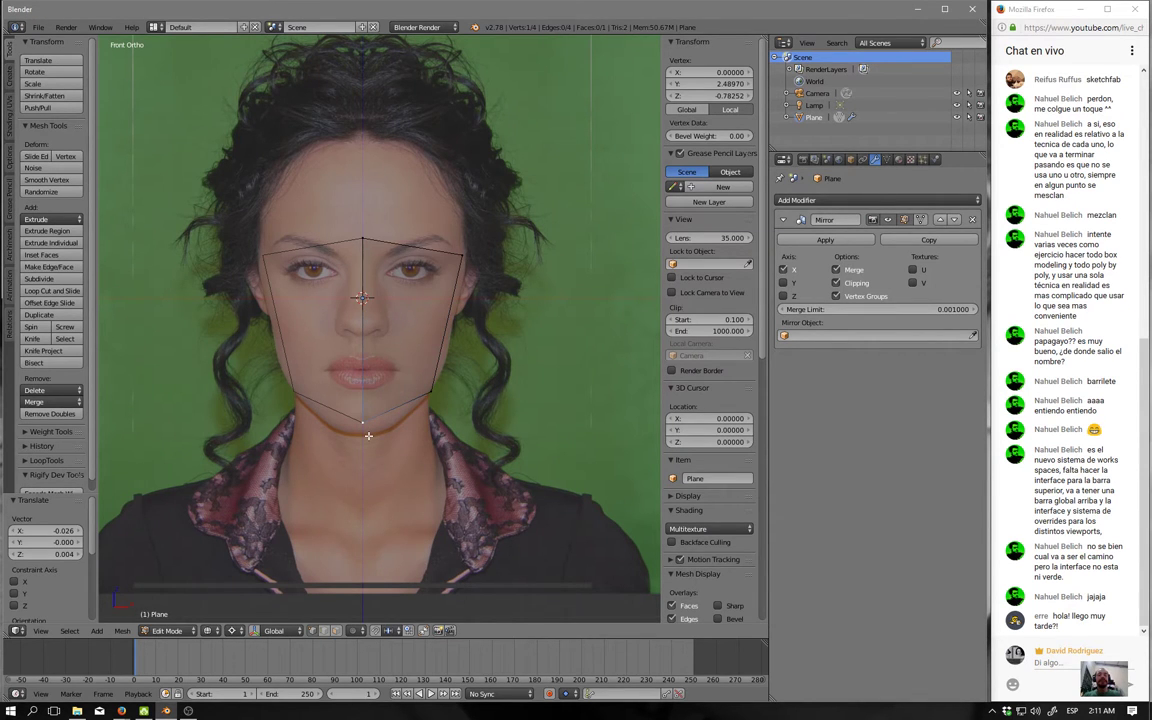
pyautogui.press('g')
pyautogui.click(372, 442)
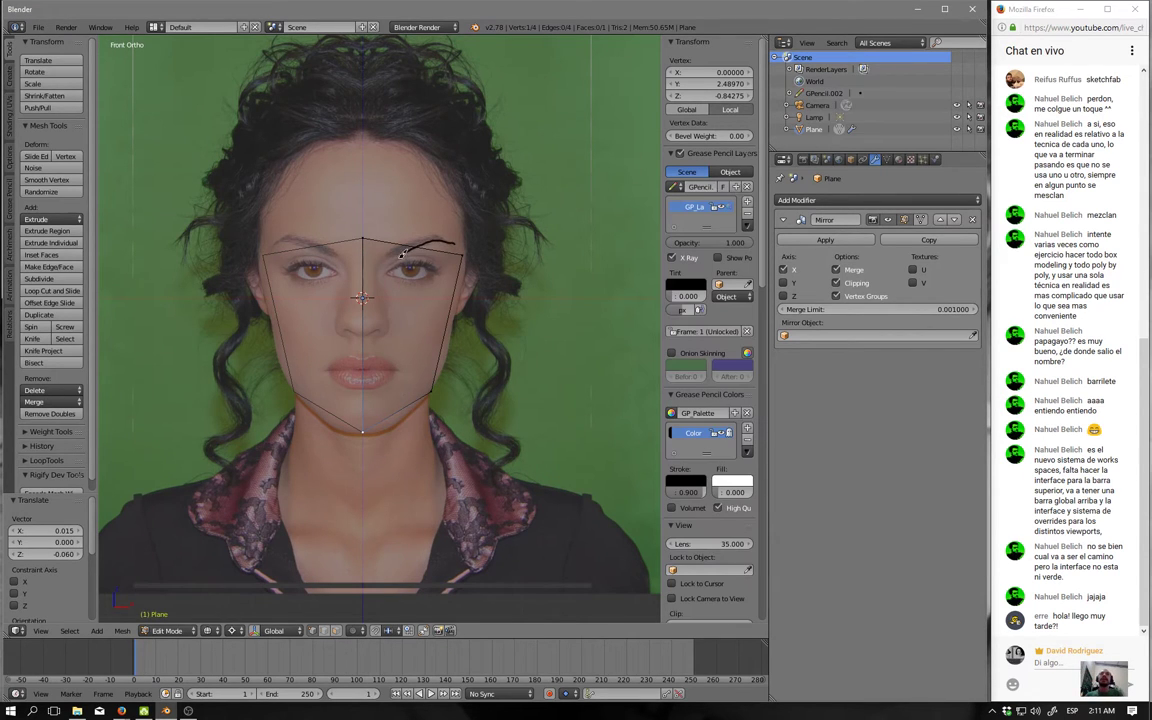
pyautogui.moveTo(455, 250); pyautogui.dragTo(377, 252)
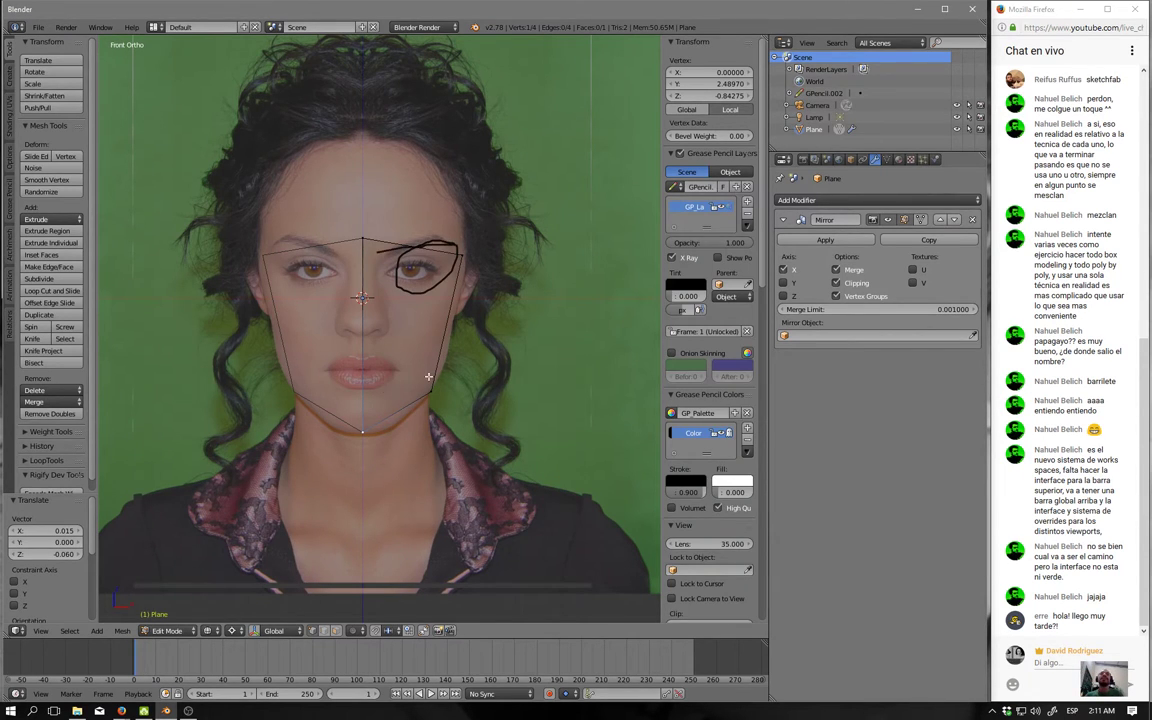
pyautogui.moveTo(358, 337); pyautogui.dragTo(355, 398)
pyautogui.moveTo(390, 296)
pyautogui.mouseDown()
pyautogui.moveTo(382, 346)
pyautogui.moveTo(324, 384)
pyautogui.mouseUp()
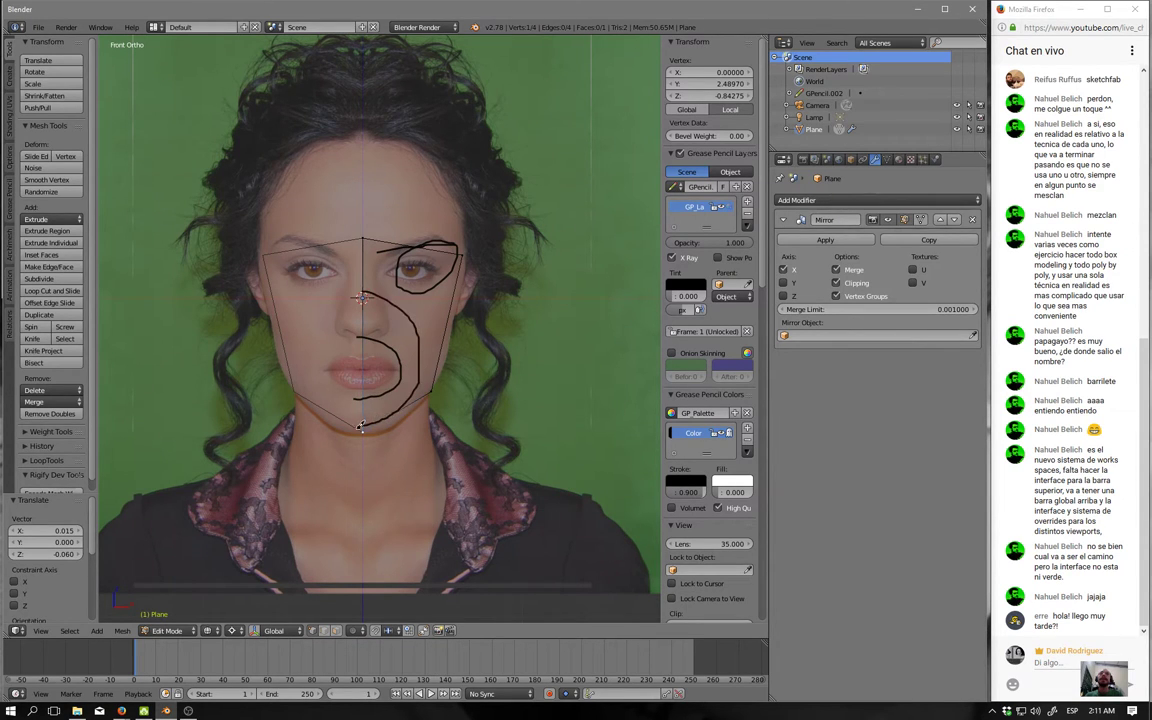
pyautogui.moveTo(376, 292)
pyautogui.mouseDown()
pyautogui.moveTo(410, 312)
pyautogui.moveTo(428, 260)
pyautogui.moveTo(405, 222)
pyautogui.moveTo(368, 231)
pyautogui.mouseUp()
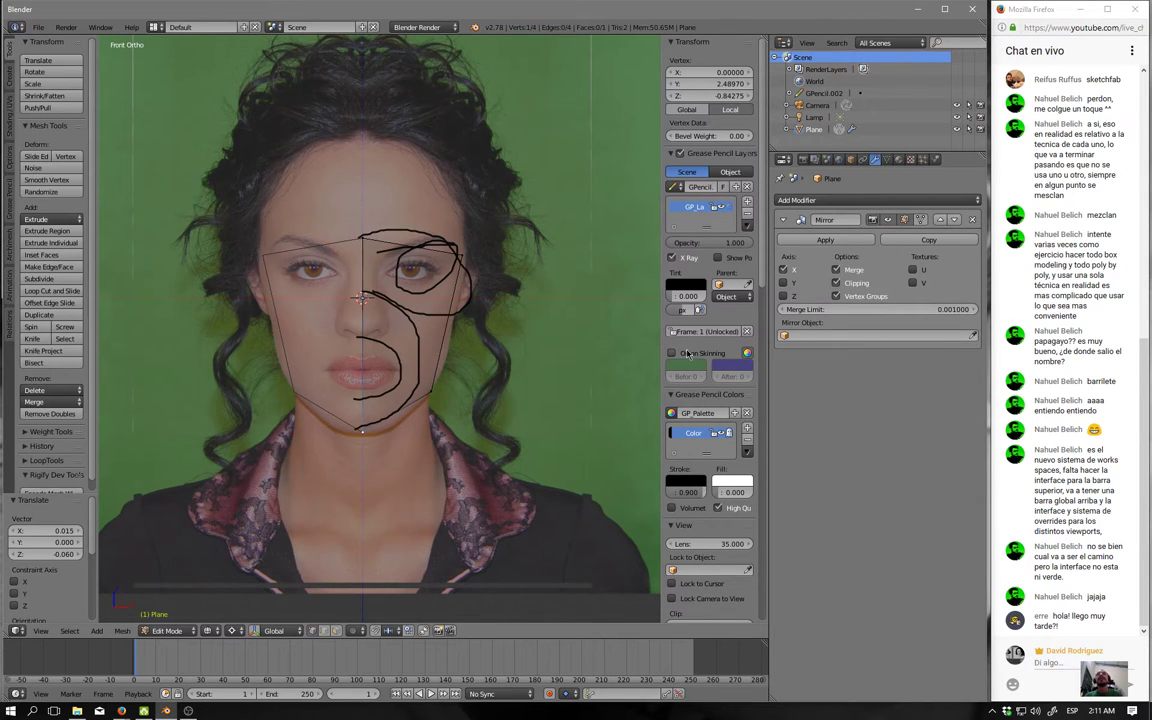
pyautogui.click(747, 188)
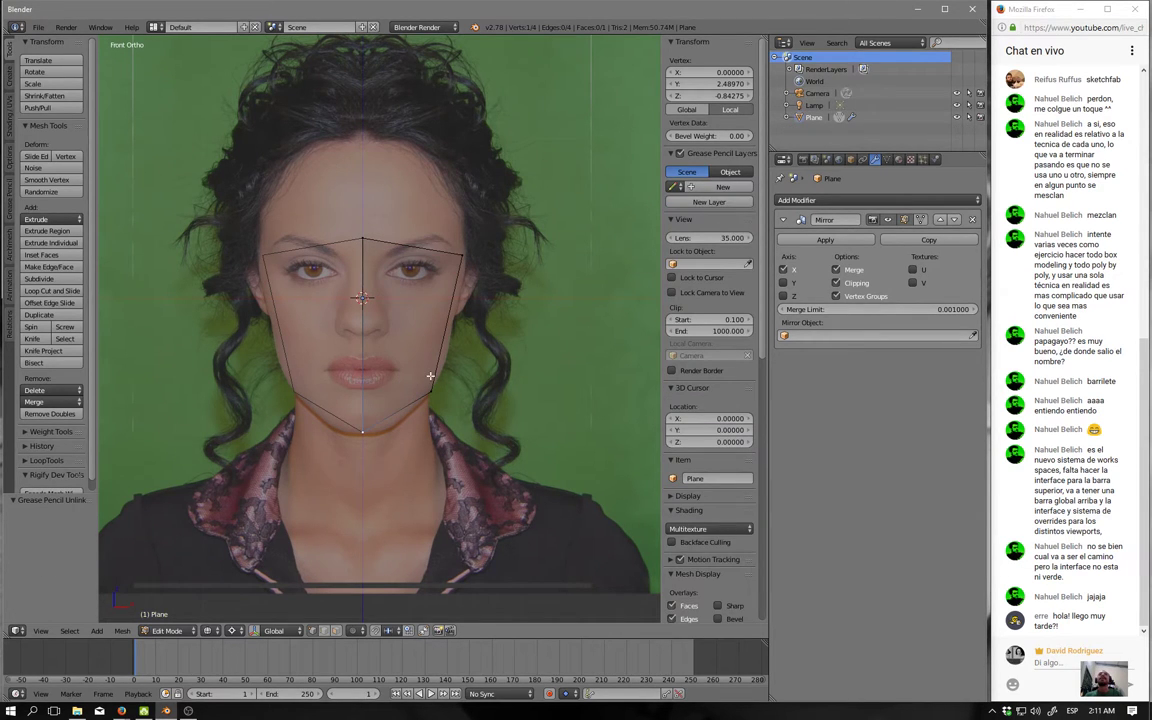
pyautogui.hotkey('ctrl', 'r')
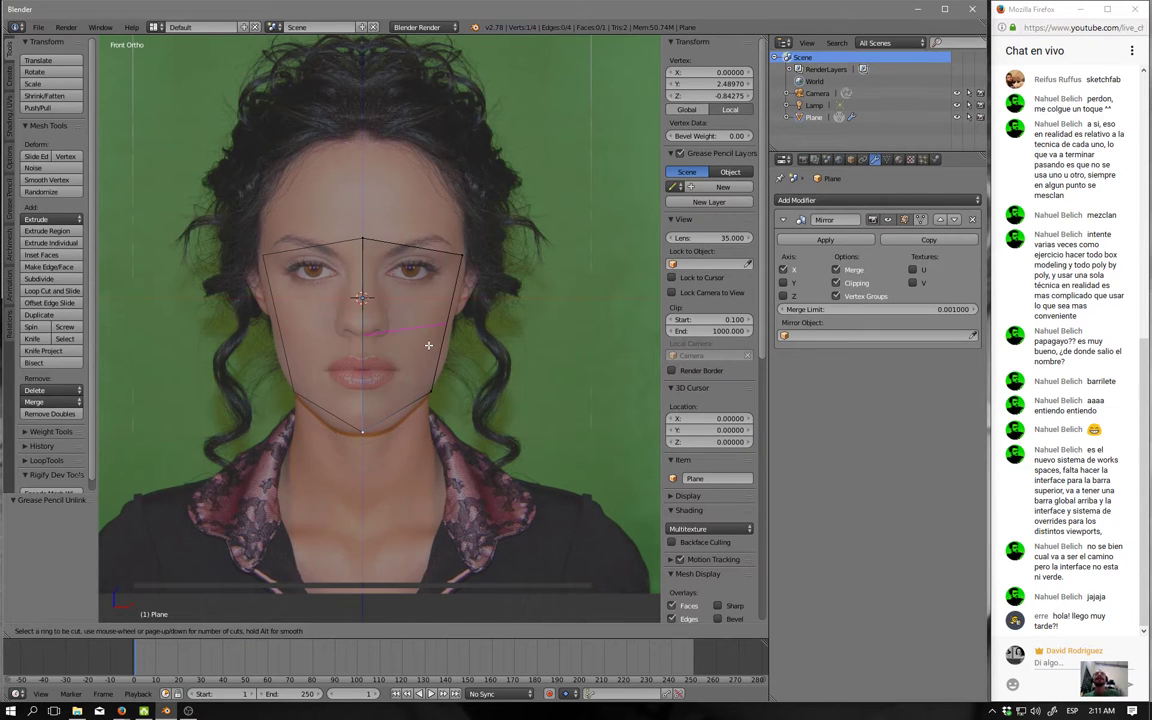
# Add a loop across the face at nose height and lower its new cheek vertex.
pyautogui.click(427, 335)
pyautogui.click(425, 318)
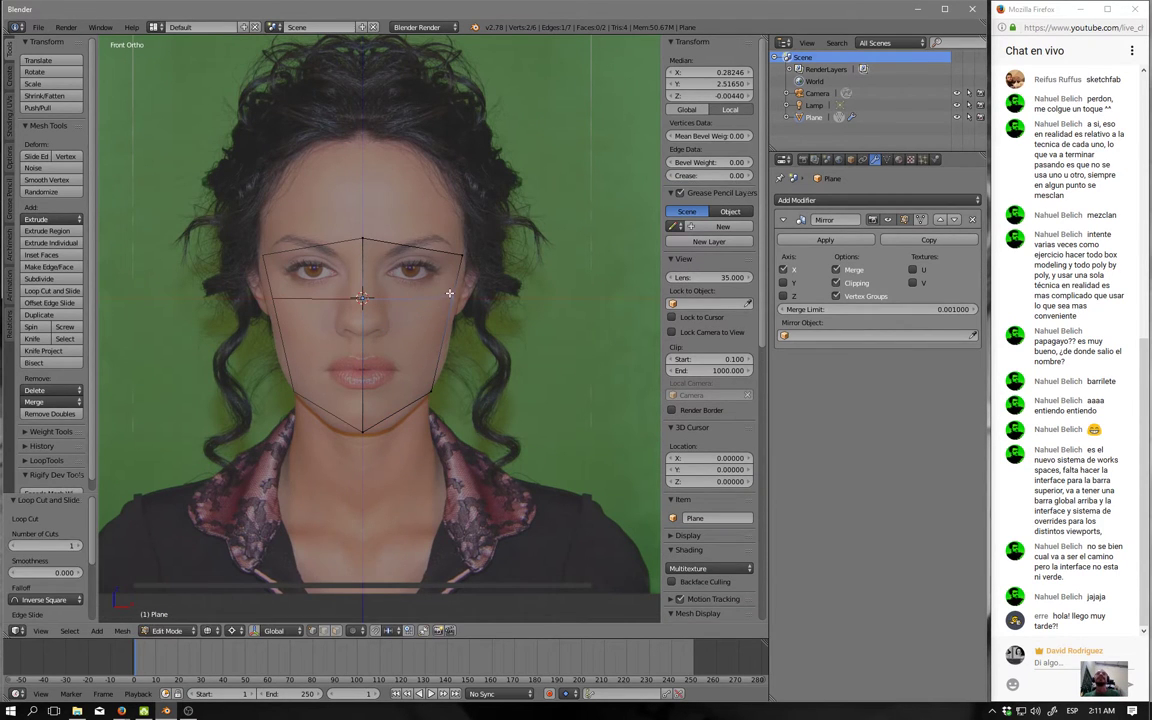
pyautogui.rightClick(452, 299)
pyautogui.press('g')
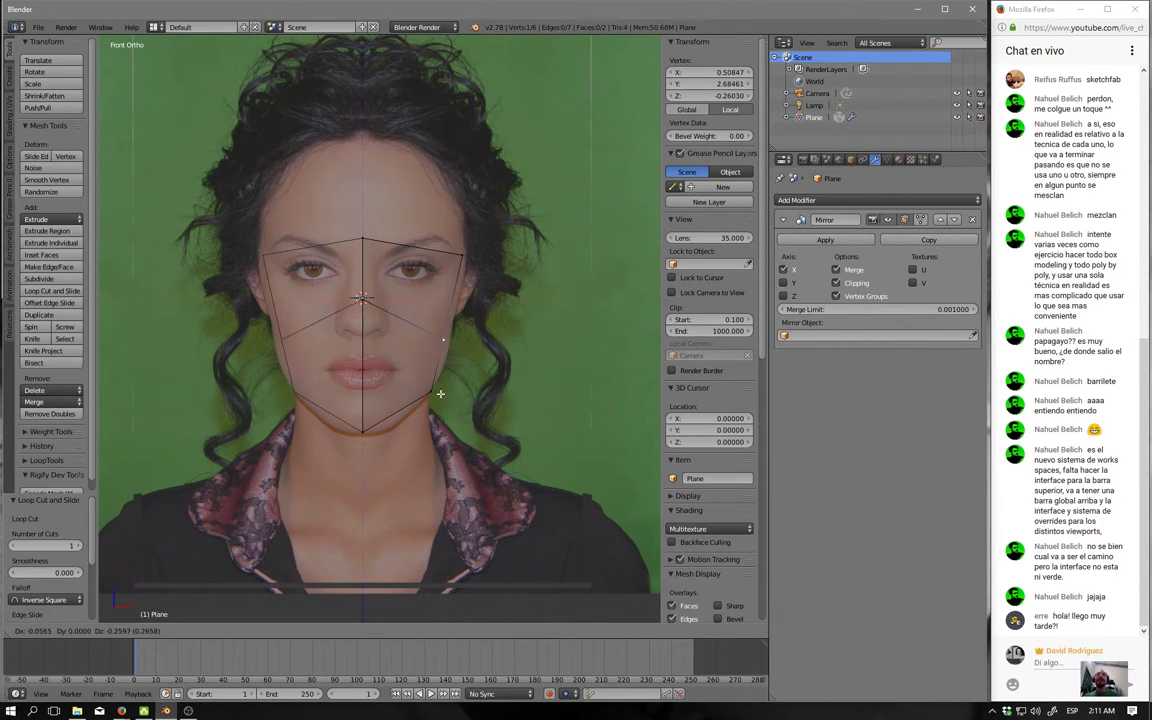
pyautogui.click(448, 394)
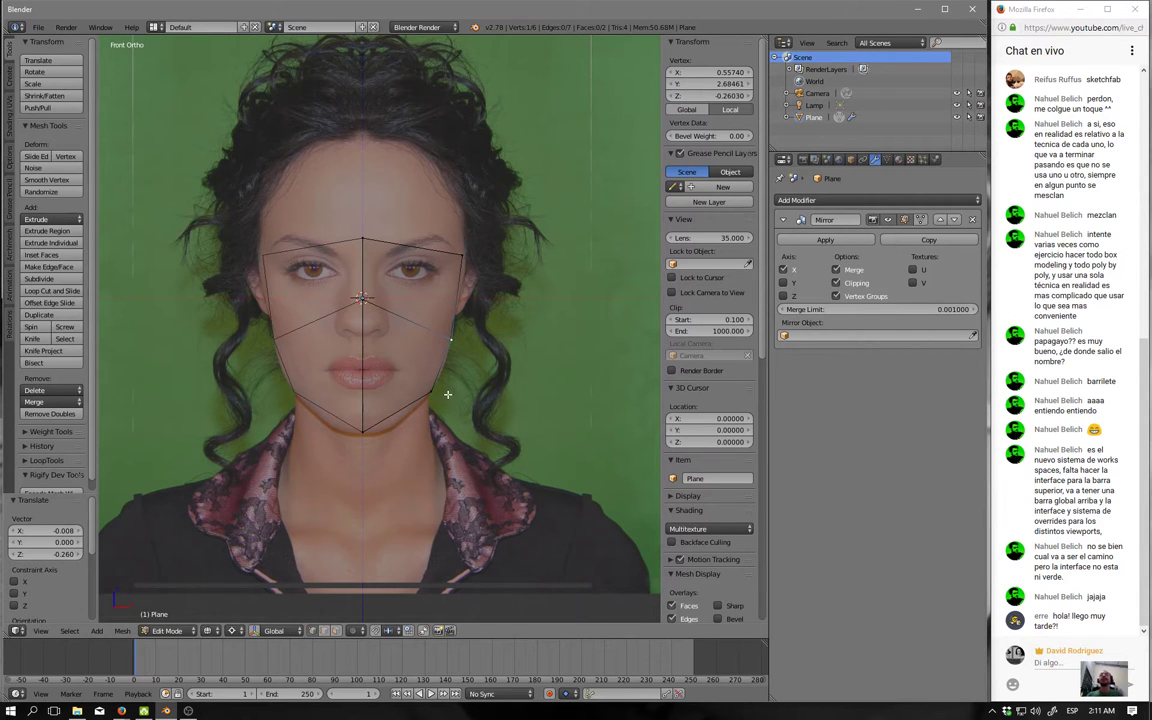
# Move the centre nose vertex onto the nose tip of the side-profile photo.
pyautogui.scroll(-1, 450, 393)
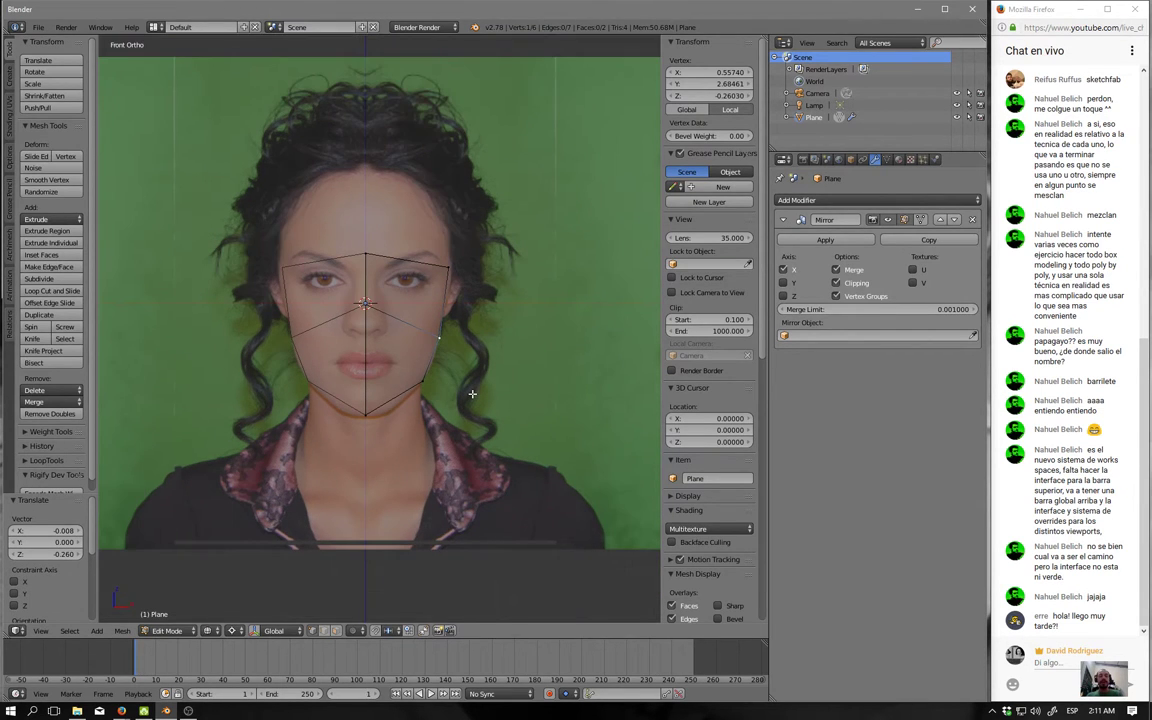
pyautogui.press('KP_3')
pyautogui.scroll(1, 472, 394)
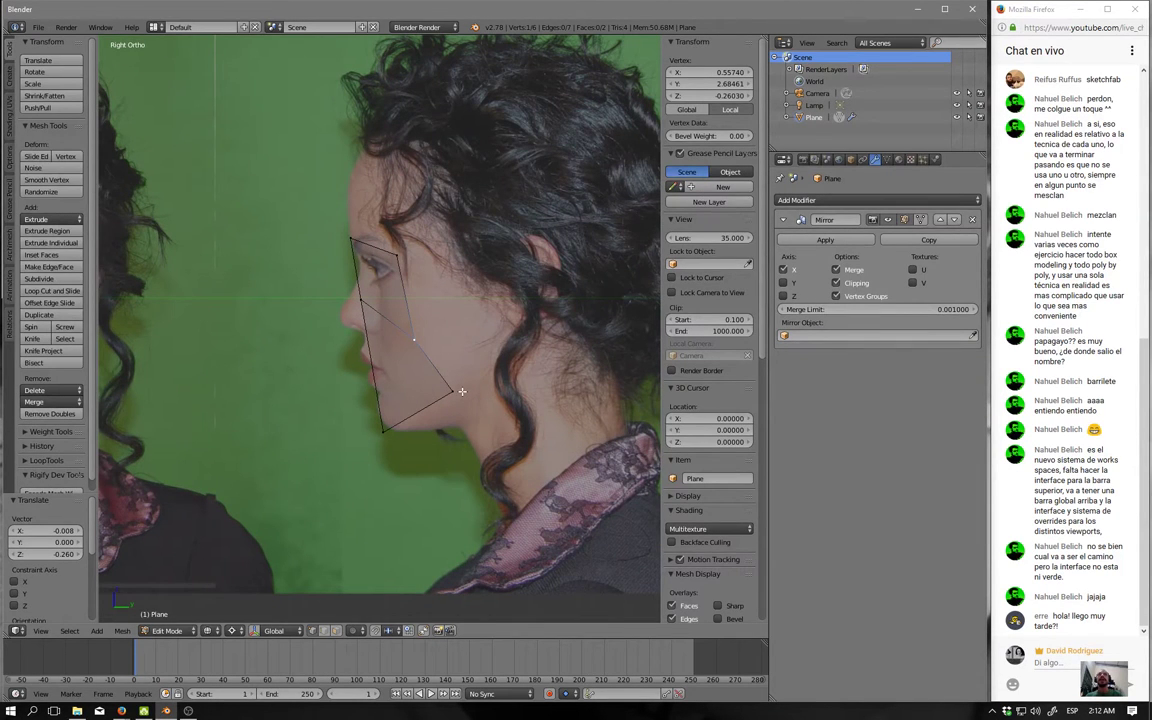
pyautogui.press('KP_1')
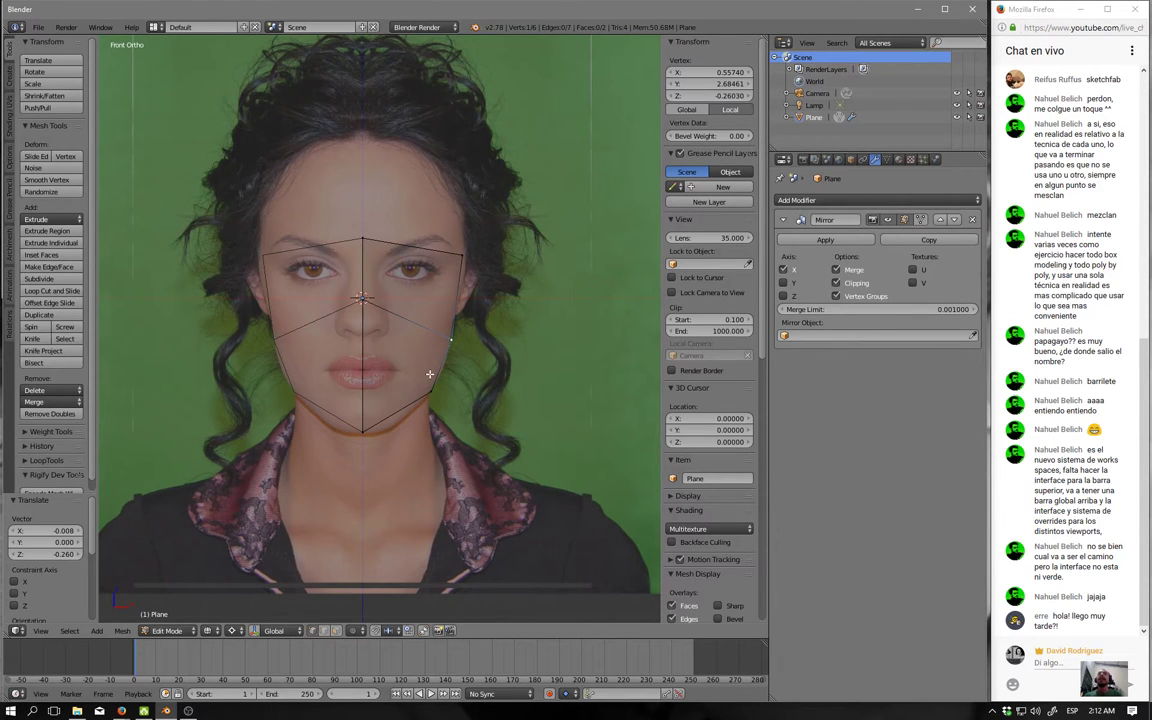
pyautogui.rightClick(369, 315)
pyautogui.press('KP_3')
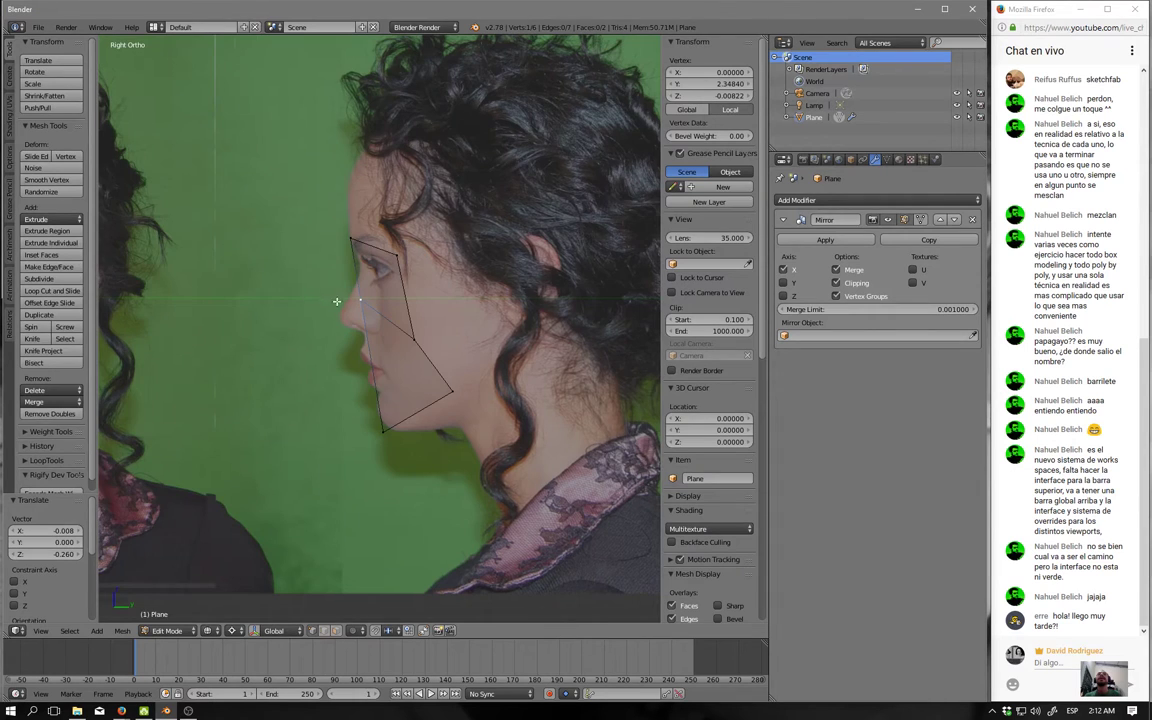
pyautogui.scroll(2, 324, 319)
pyautogui.scroll(1, 324, 319)
pyautogui.press('g')
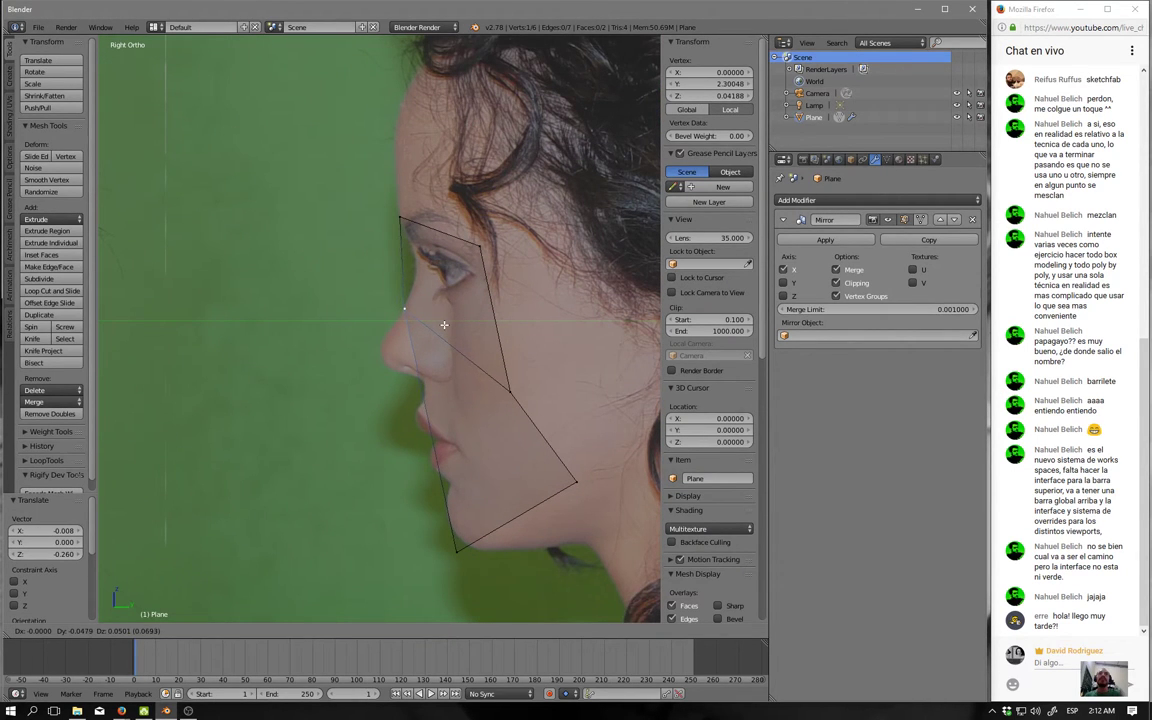
pyautogui.click(444, 324)
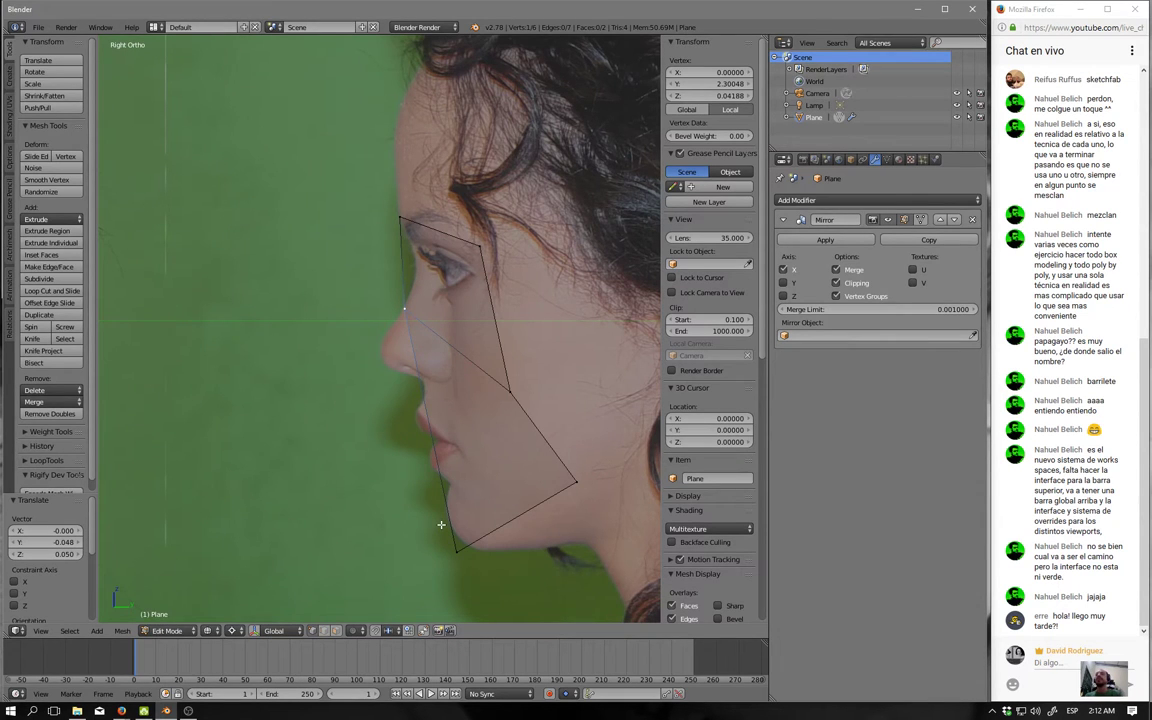
# In front view, pull the outer cheek vertex inward and lower the lower-right jaw vertex.
pyautogui.press('KP_1')
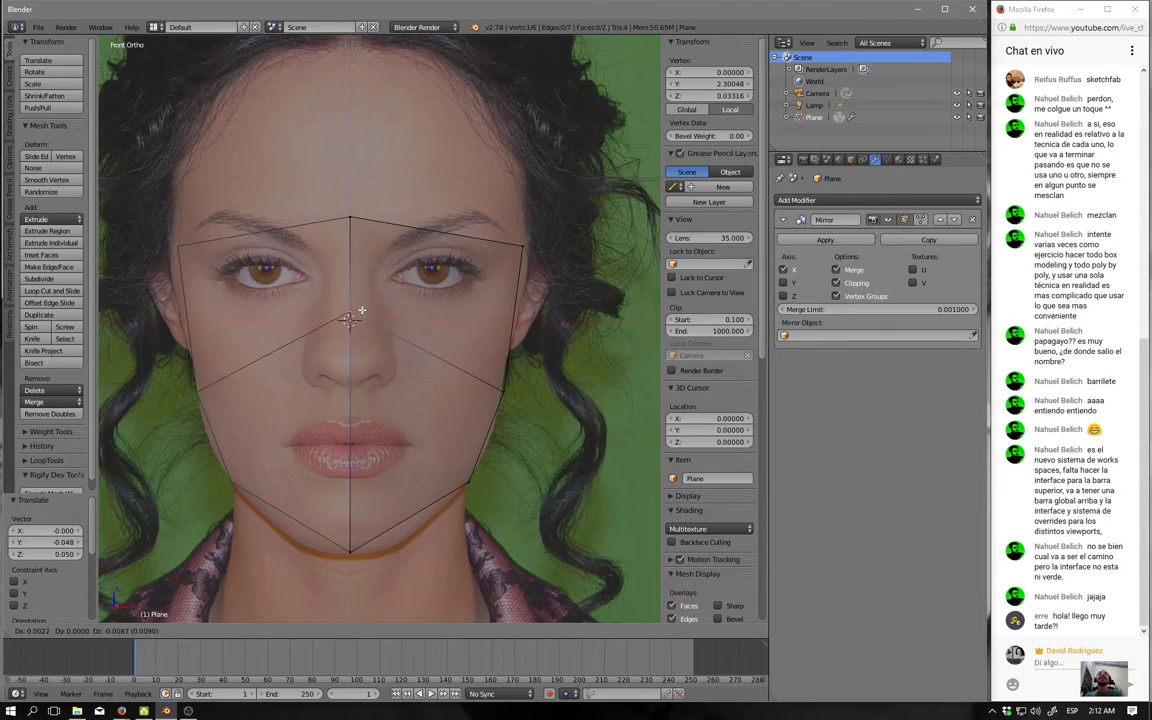
pyautogui.rightClick(507, 410)
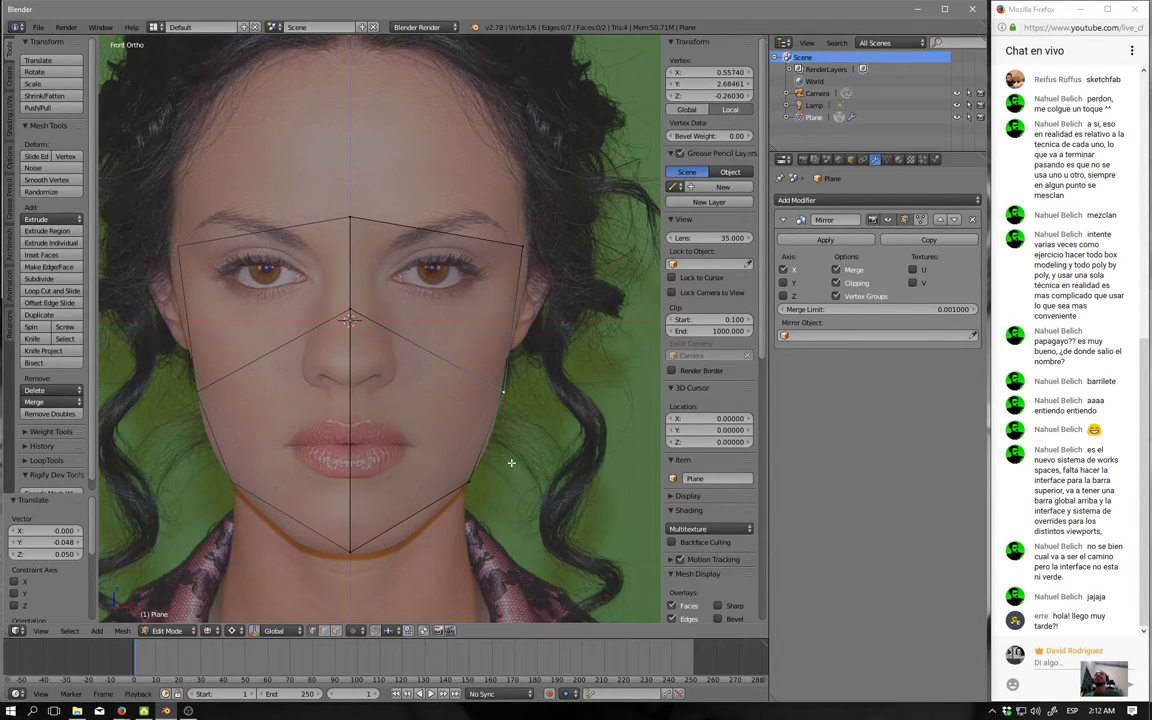
pyautogui.press('g')
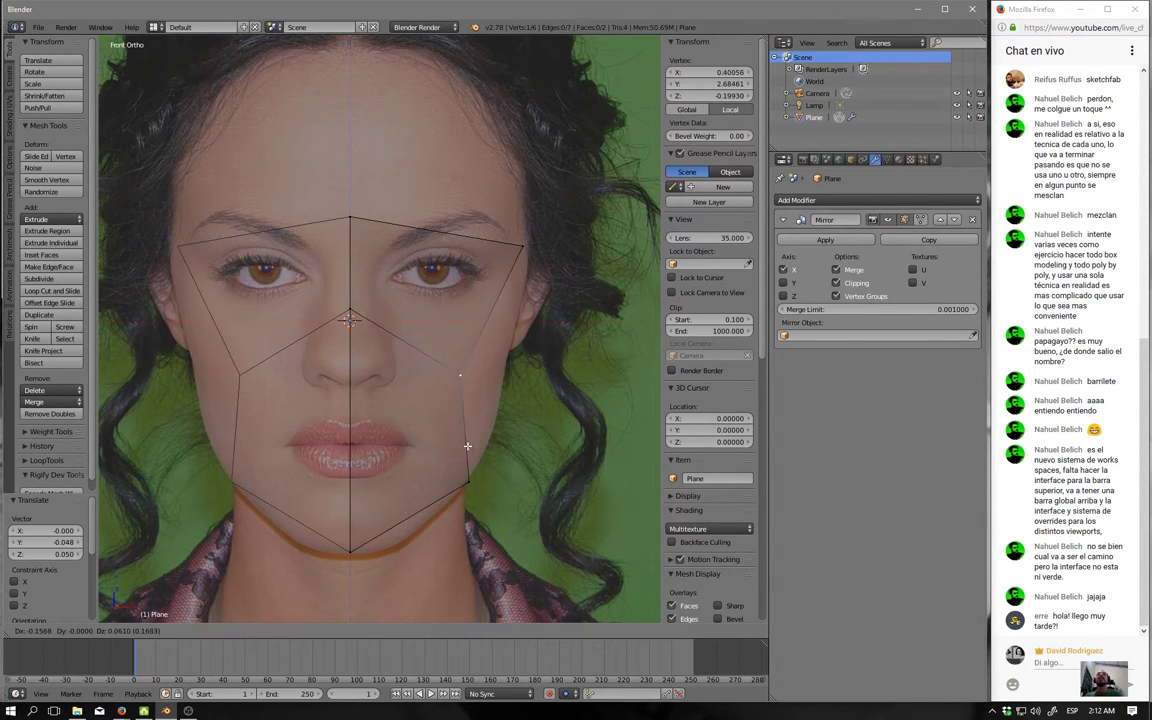
pyautogui.click(458, 450)
pyautogui.rightClick(469, 482)
pyautogui.press('g')
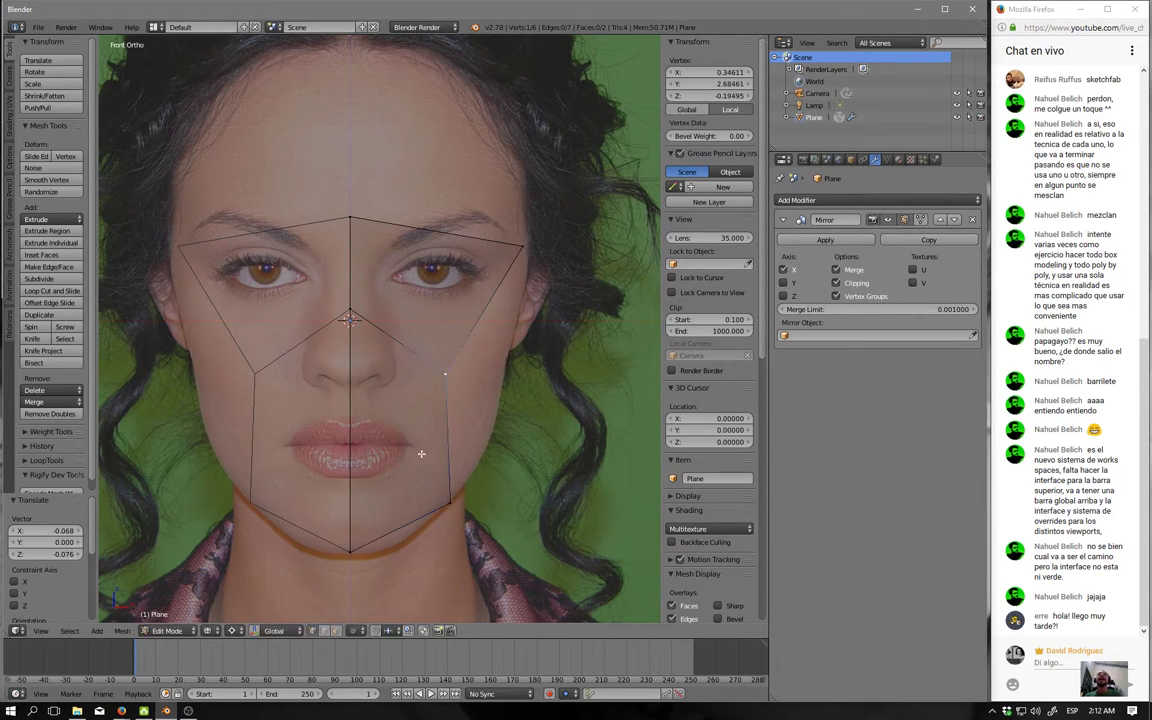
pyautogui.click(443, 506)
# Raise the cheek vertex beside the mouth, then set it back in the side profile.
pyautogui.rightClick(452, 390)
pyautogui.press('g')
pyautogui.click(459, 379)
pyautogui.press('KP_3')
pyautogui.press('g')
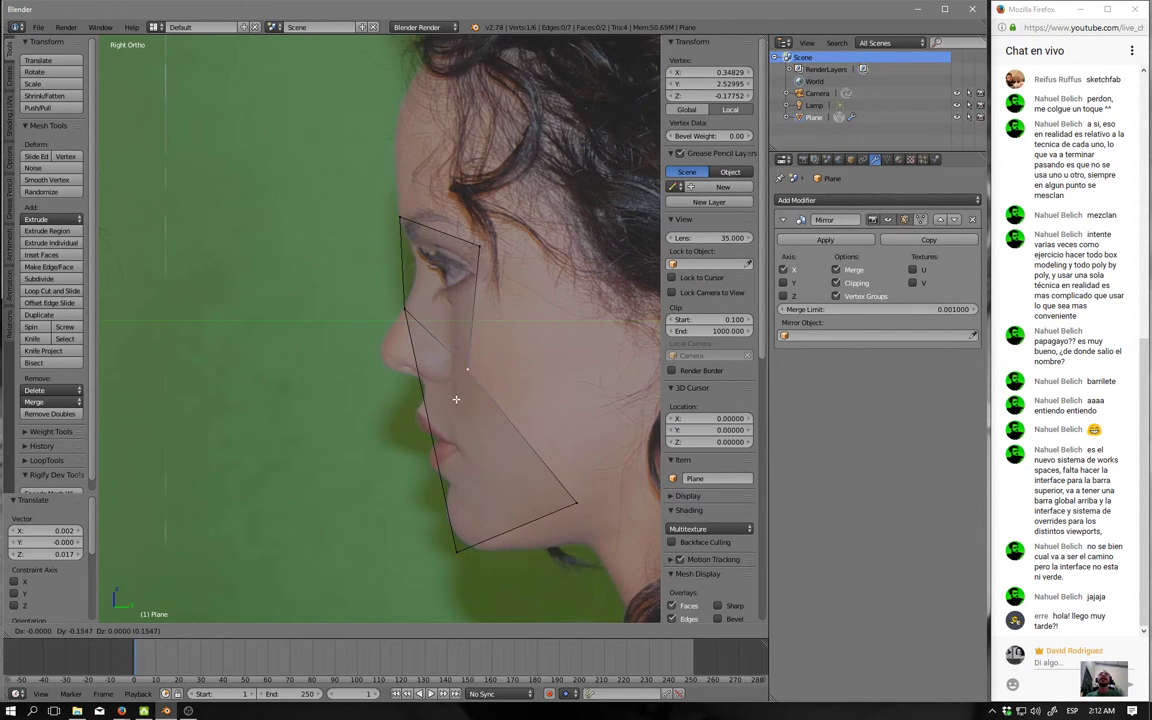
pyautogui.click(455, 404)
# Fit the jaw vertex below the mouth and the two chin vertices to the side profile.
pyautogui.rightClick(576, 503)
pyautogui.press('g')
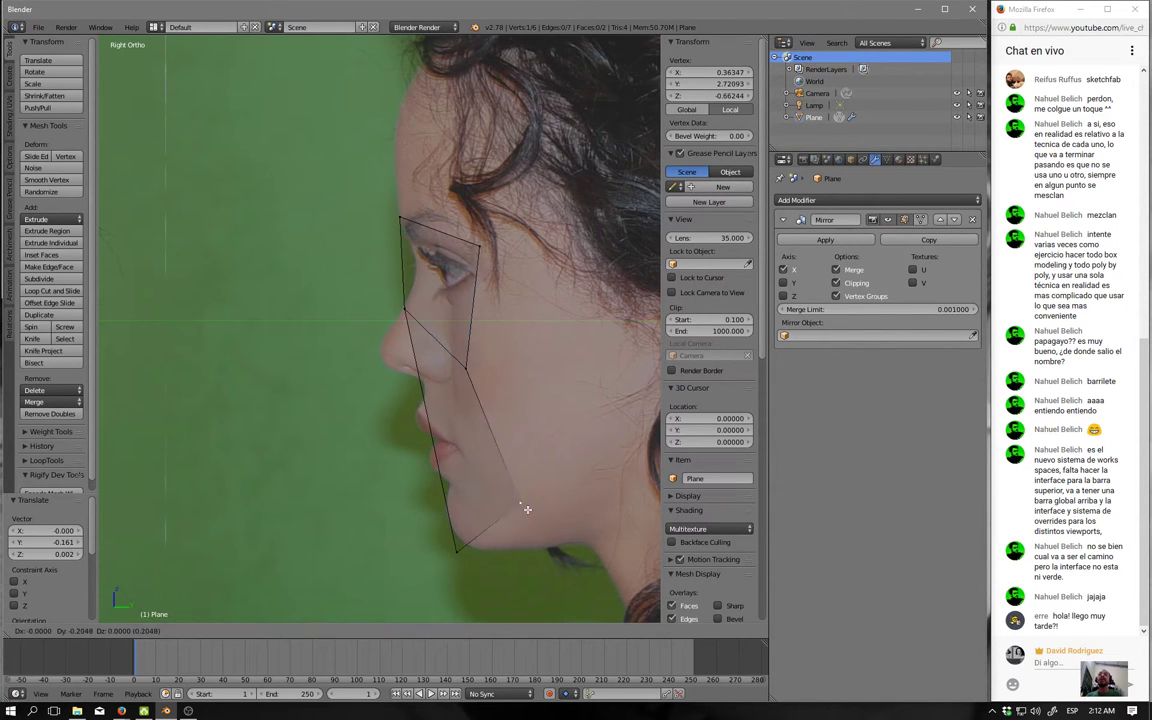
pyautogui.click(514, 517)
pyautogui.rightClick(467, 366)
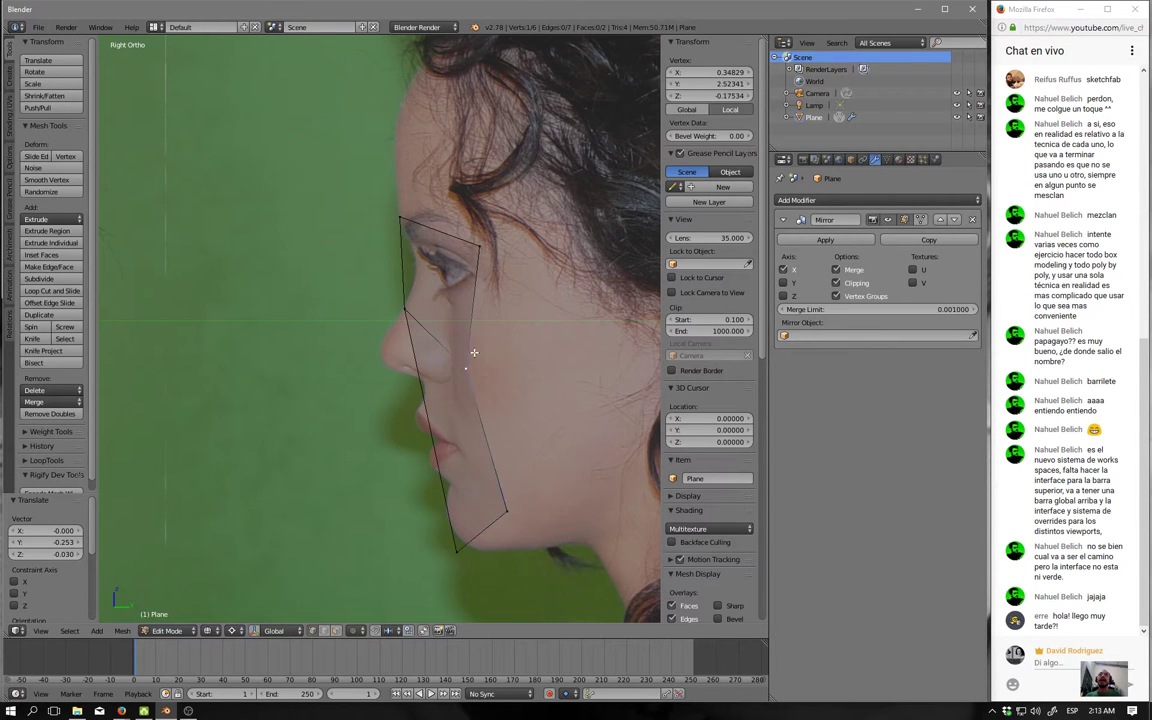
pyautogui.press('g')
pyautogui.click(473, 347)
pyautogui.rightClick(457, 548)
pyautogui.press('g')
pyautogui.click(467, 550)
pyautogui.press('g')
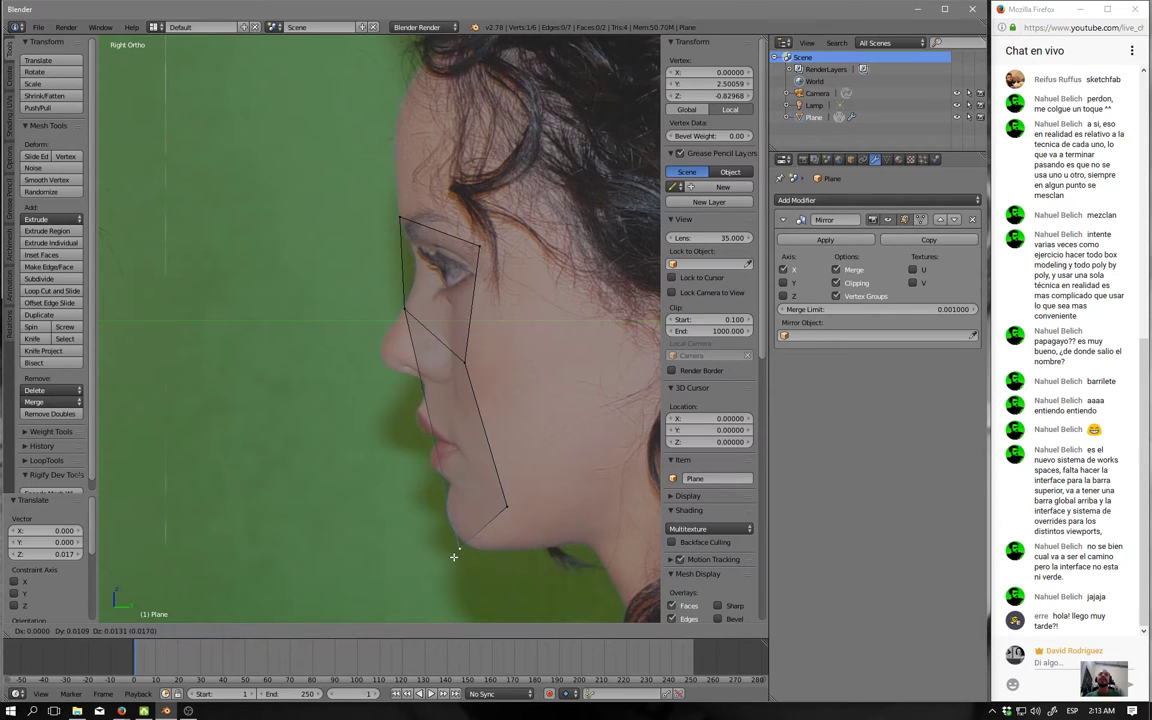
pyautogui.click(459, 553)
# In front view, nudge the right-cheek vertex slightly down, then deselect everything.
pyautogui.press('KP_1')
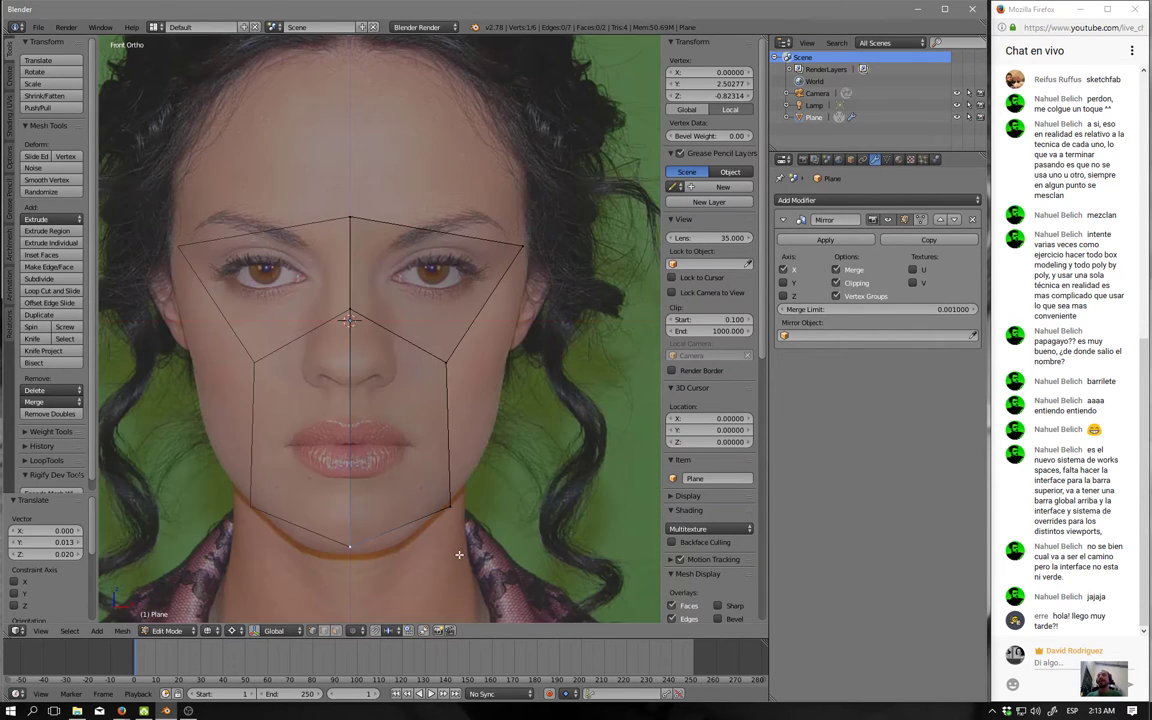
pyautogui.rightClick(445, 367)
pyautogui.press('g')
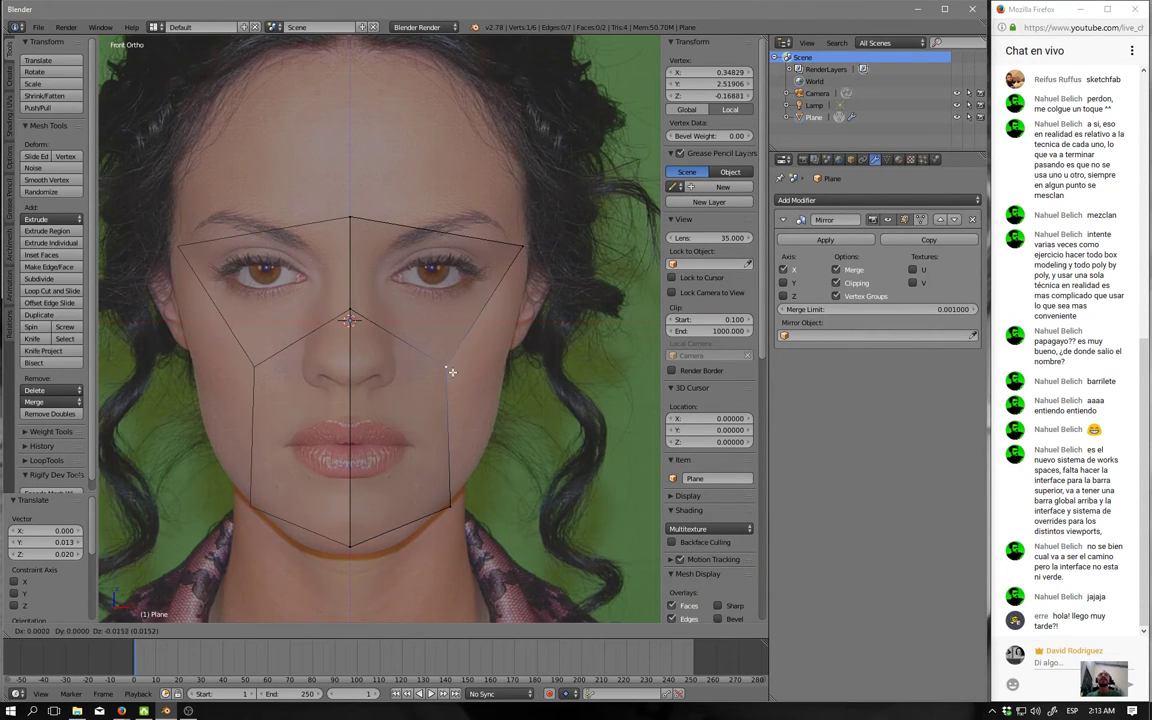
pyautogui.click(454, 373)
pyautogui.press('g')
pyautogui.click(465, 395)
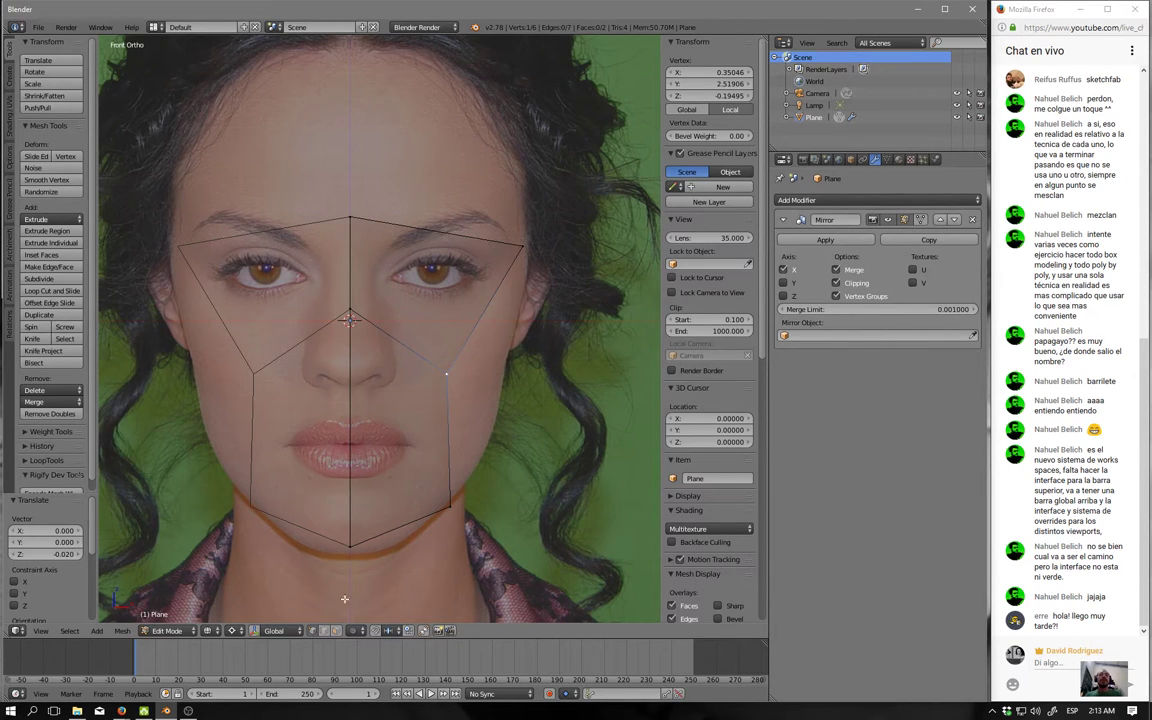
pyautogui.press('a')
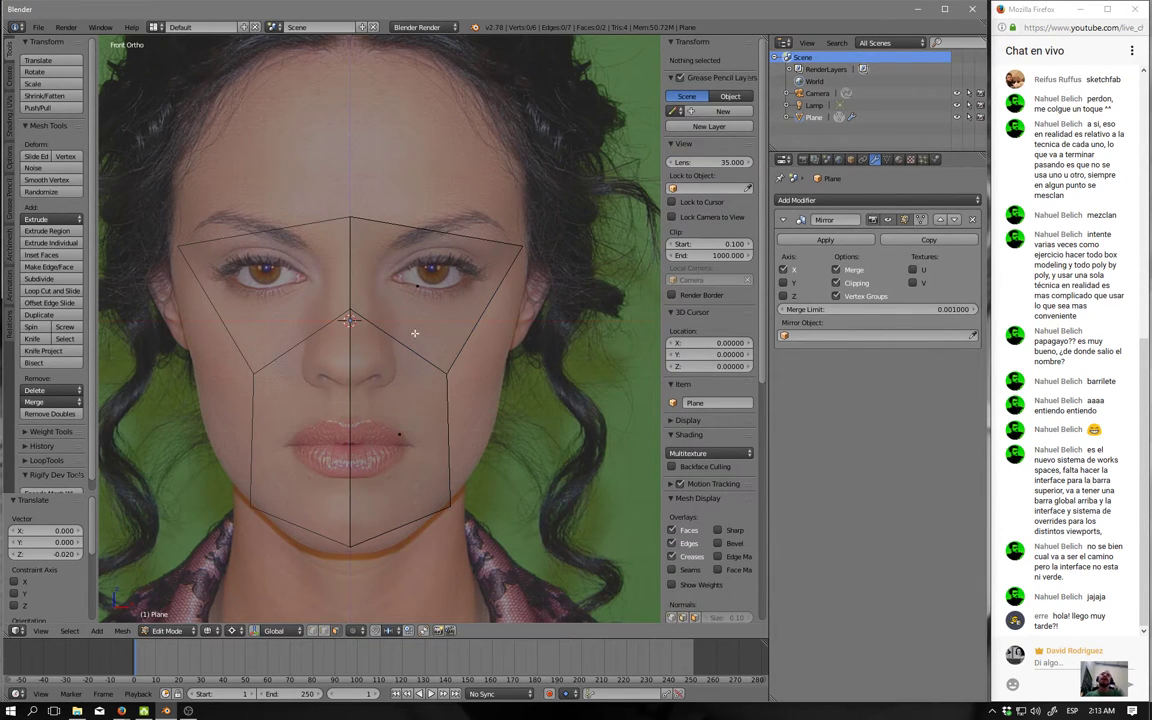
pyautogui.rightClick(414, 333)
pyautogui.rightClick(406, 404)
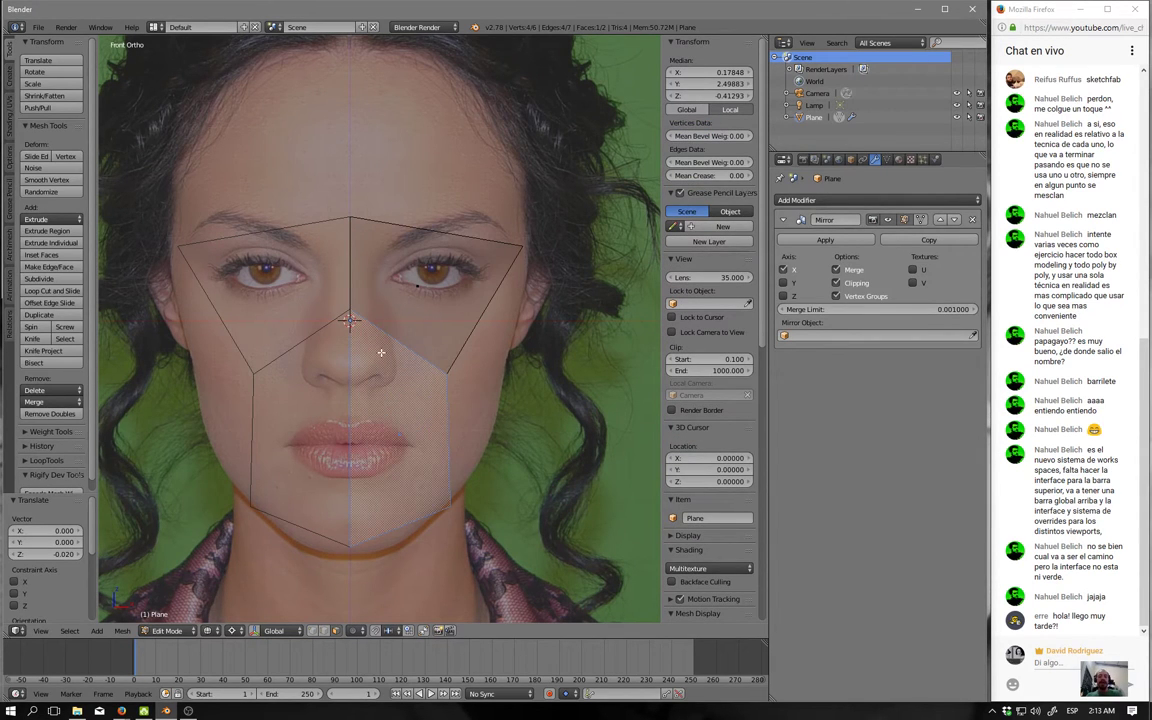
pyautogui.press('a')
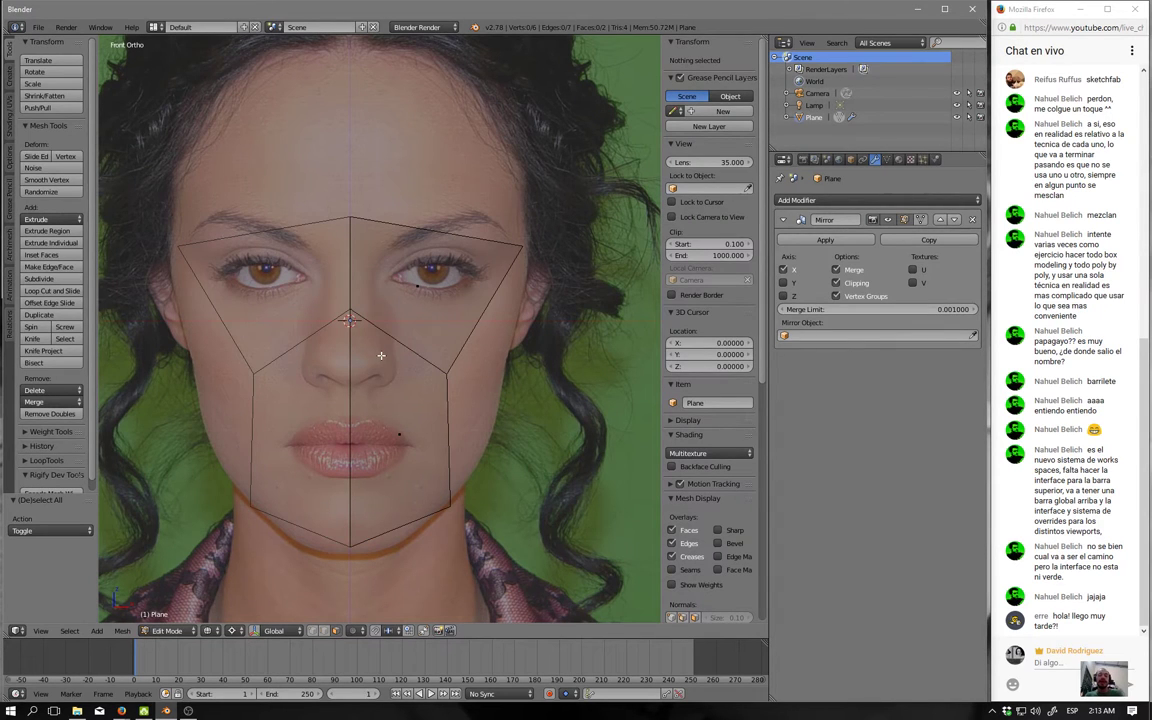
pyautogui.moveTo(350, 320); pyautogui.dragTo(338, 545)
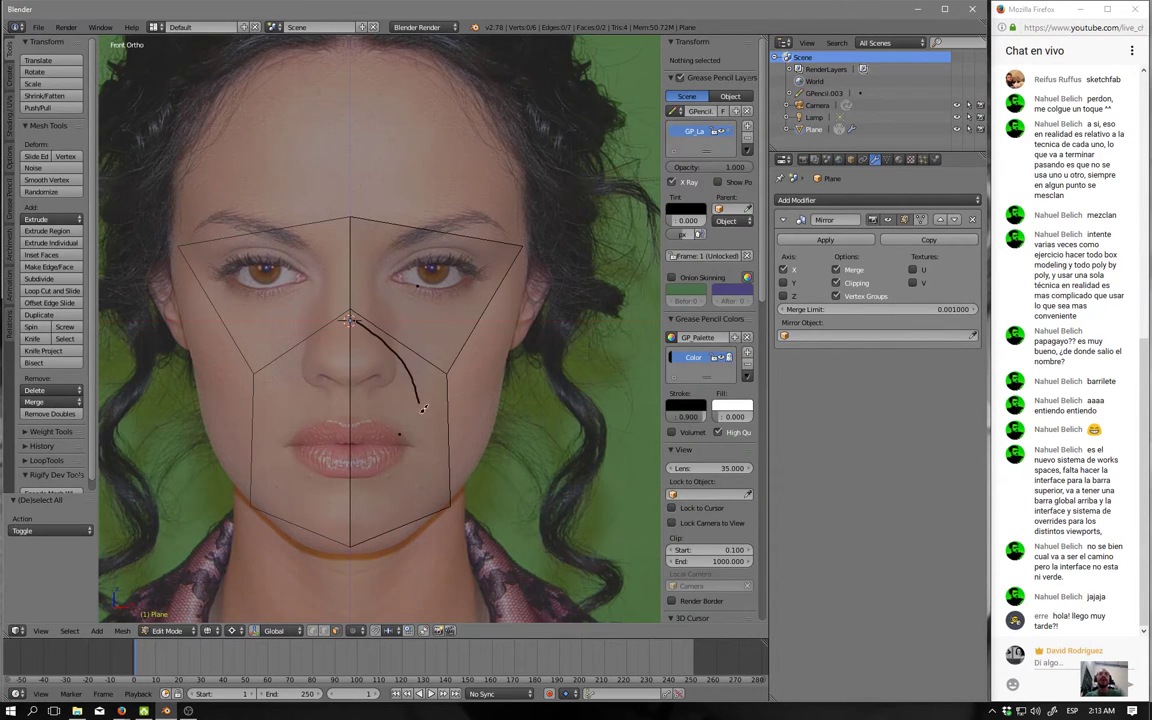
pyautogui.moveTo(378, 231); pyautogui.dragTo(340, 278)
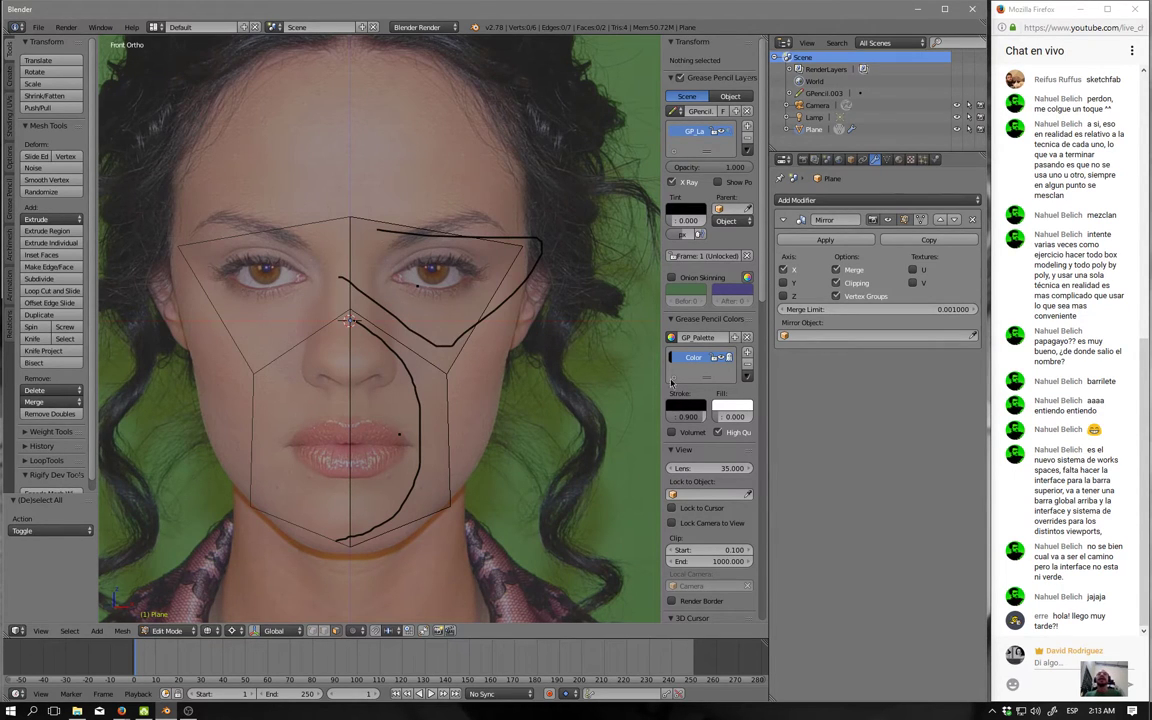
pyautogui.click(747, 126)
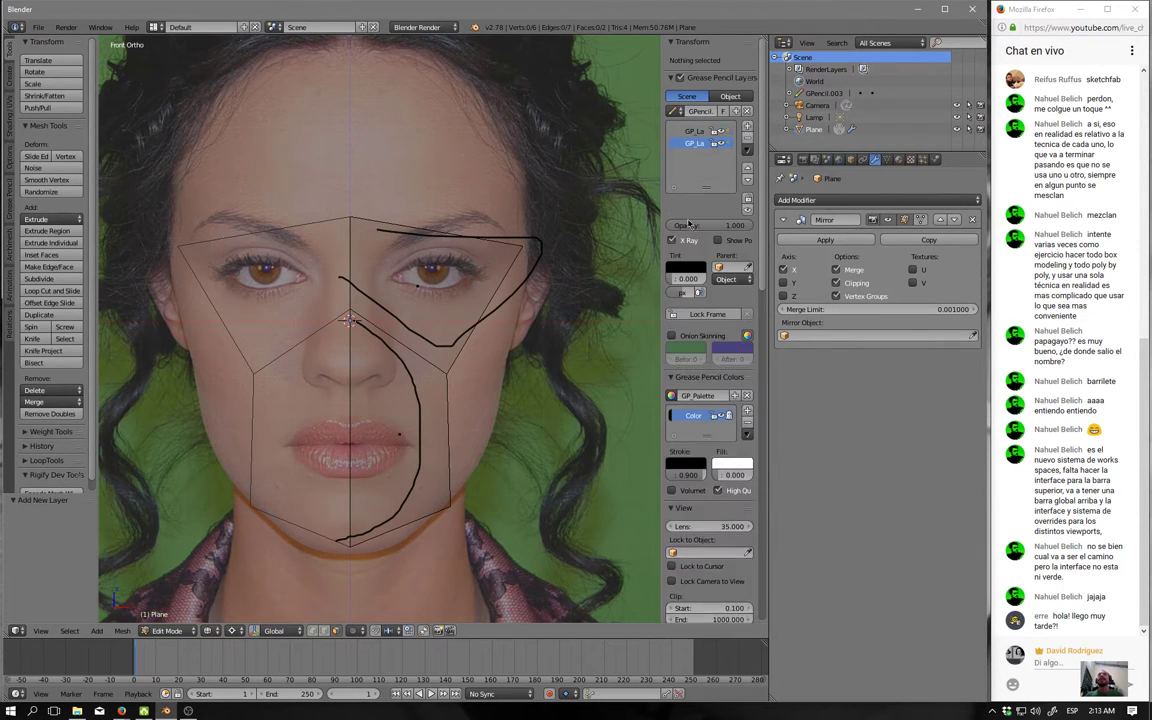
pyautogui.click(747, 140)
pyautogui.click(747, 140)
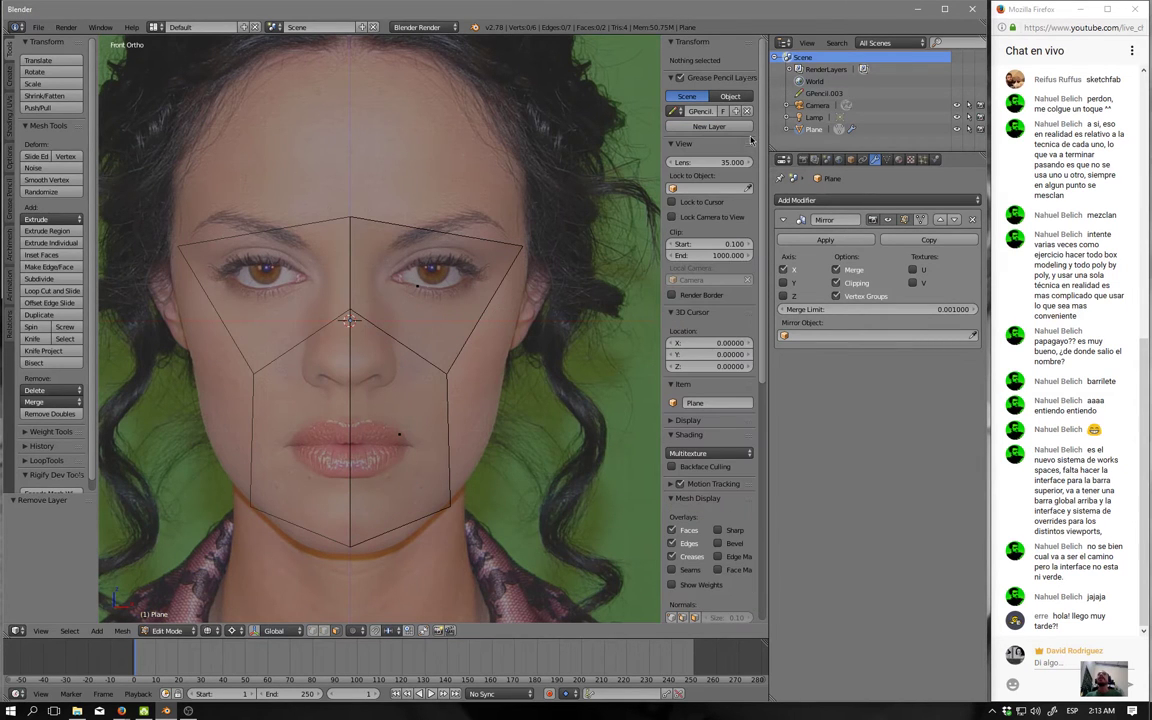
pyautogui.rightClick(419, 400)
# Select the lower cheek-and-jaw face, toggling the Mirror modifier's Clipping off and back on.
pyautogui.keyDown('shift'); pyautogui.scroll(3, 452, 470); pyautogui.keyUp('shift')
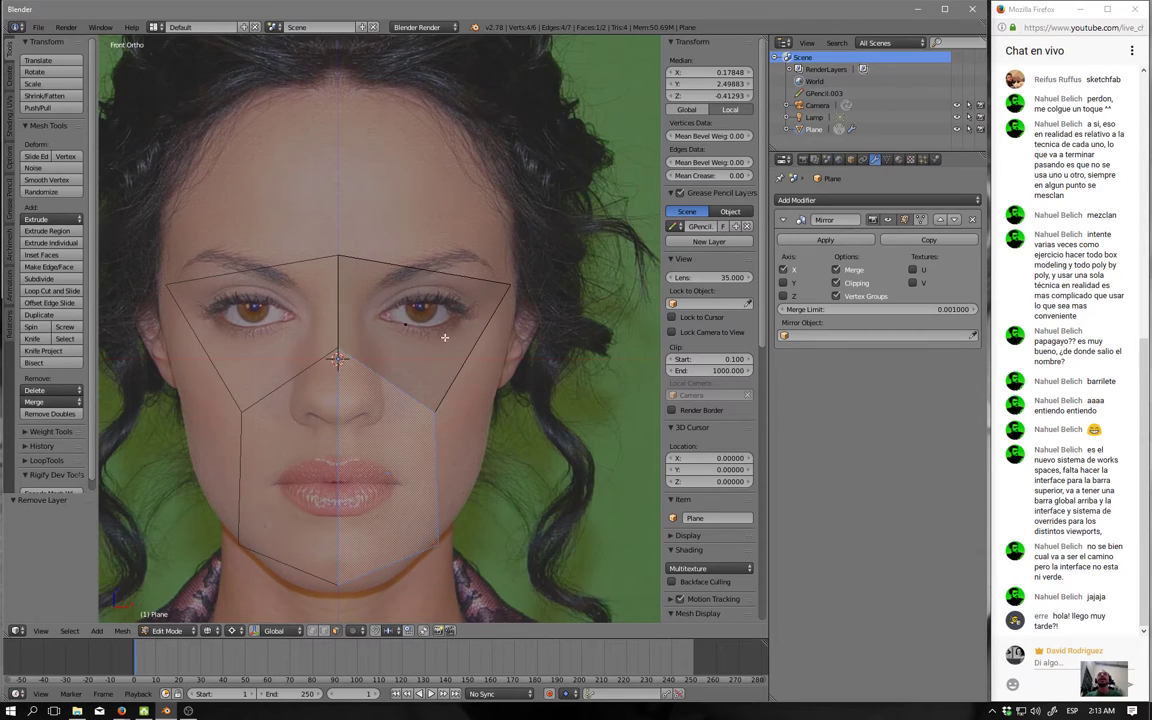
pyautogui.rightClick(409, 328)
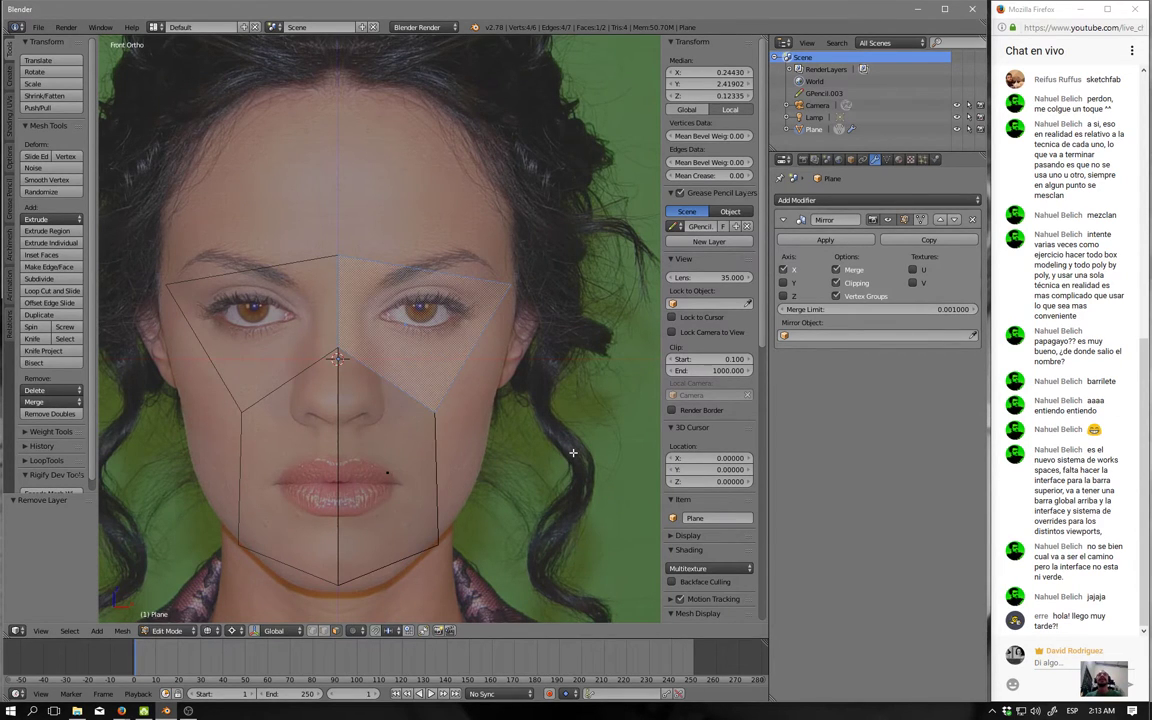
pyautogui.click(835, 283)
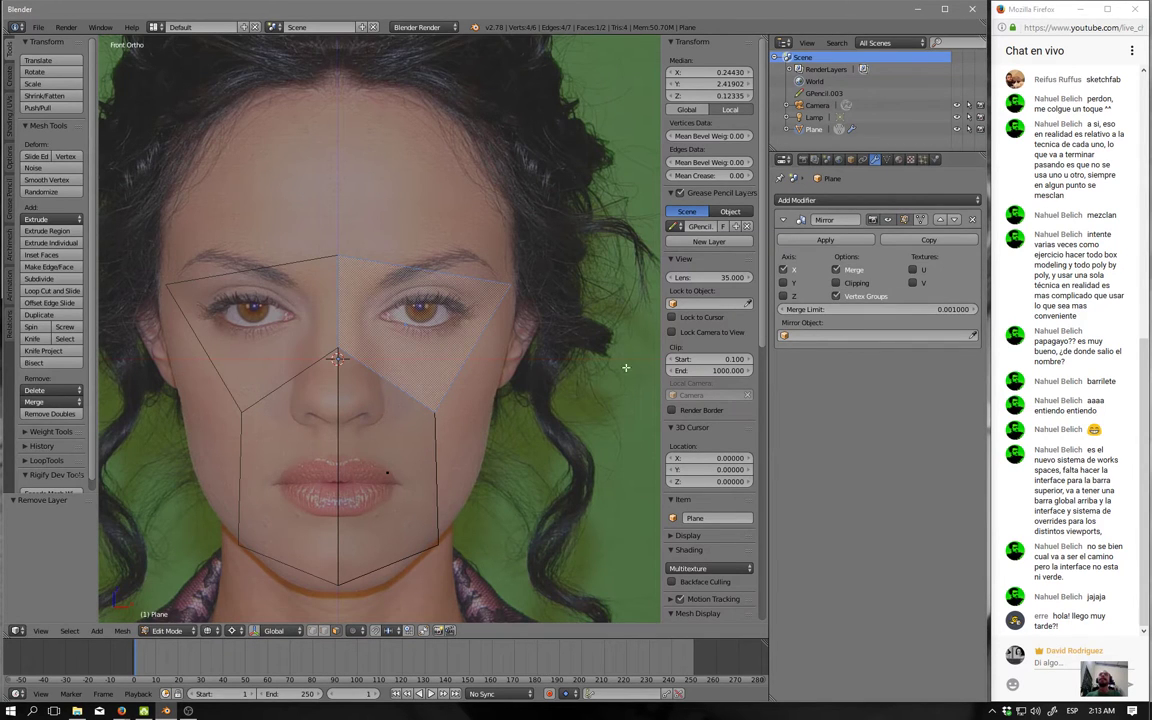
pyautogui.rightClick(404, 486)
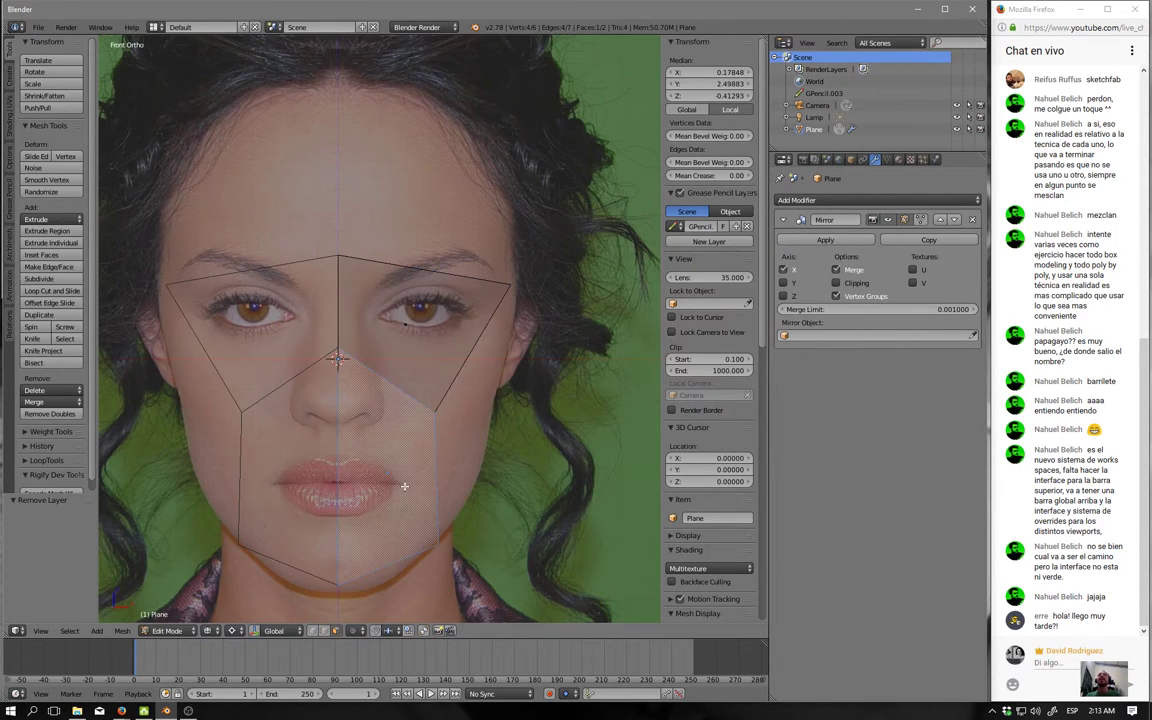
pyautogui.click(835, 284)
# Extrude the face, scale it inward to 0.689, and shift it down toward the chin.
pyautogui.press('e')
pyautogui.press('Escape')
pyautogui.press('s')
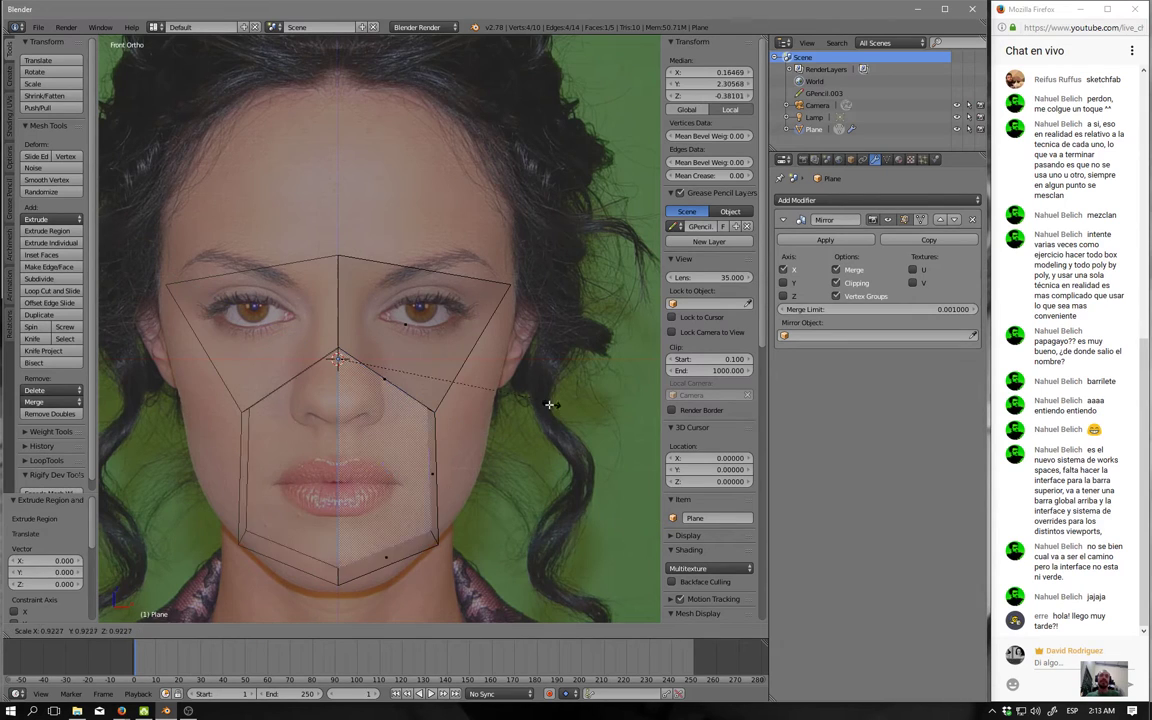
pyautogui.click(493, 412)
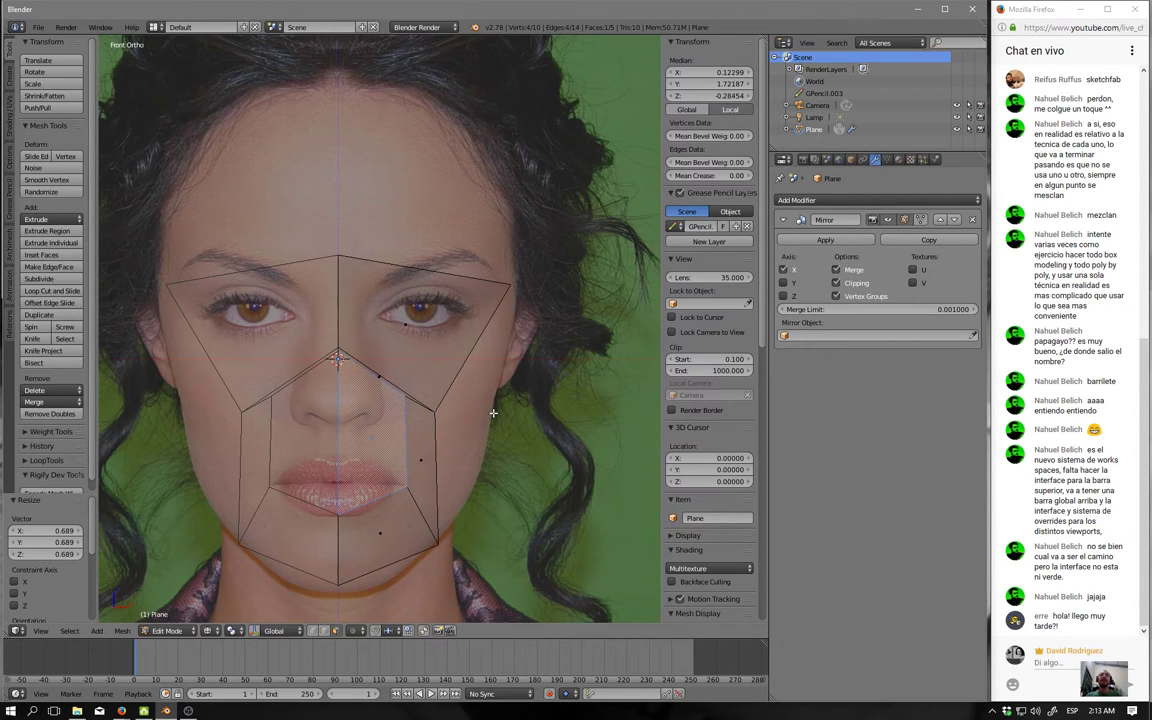
pyautogui.press('g')
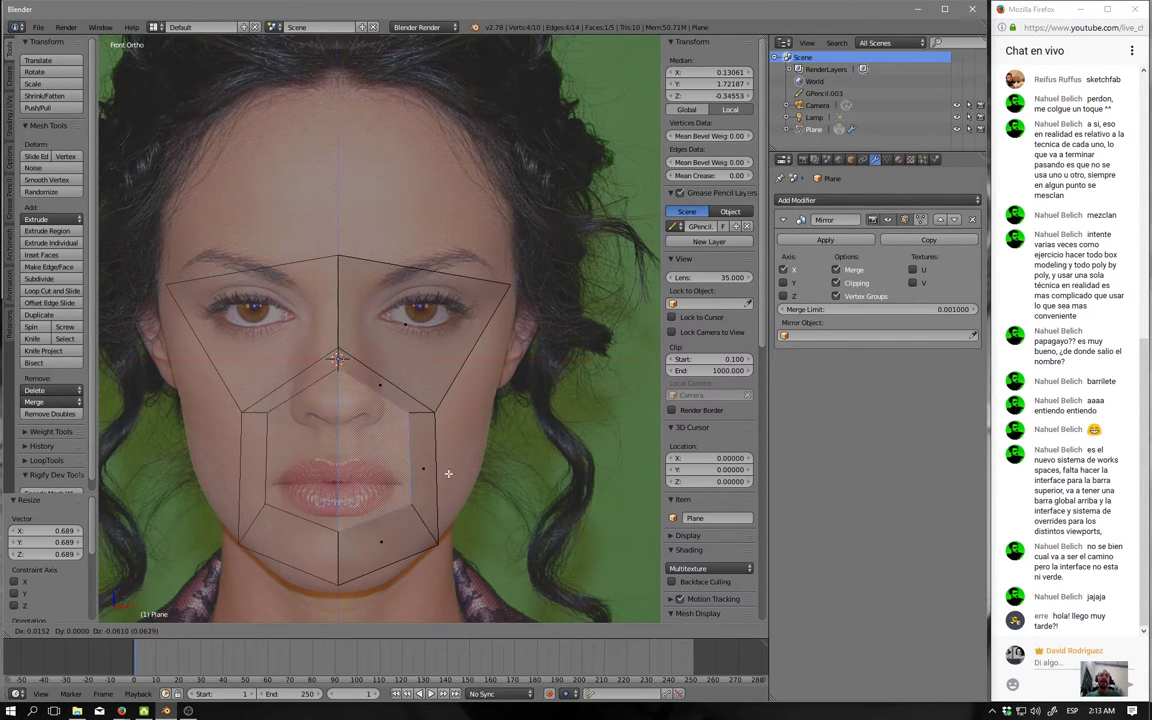
pyautogui.click(442, 486)
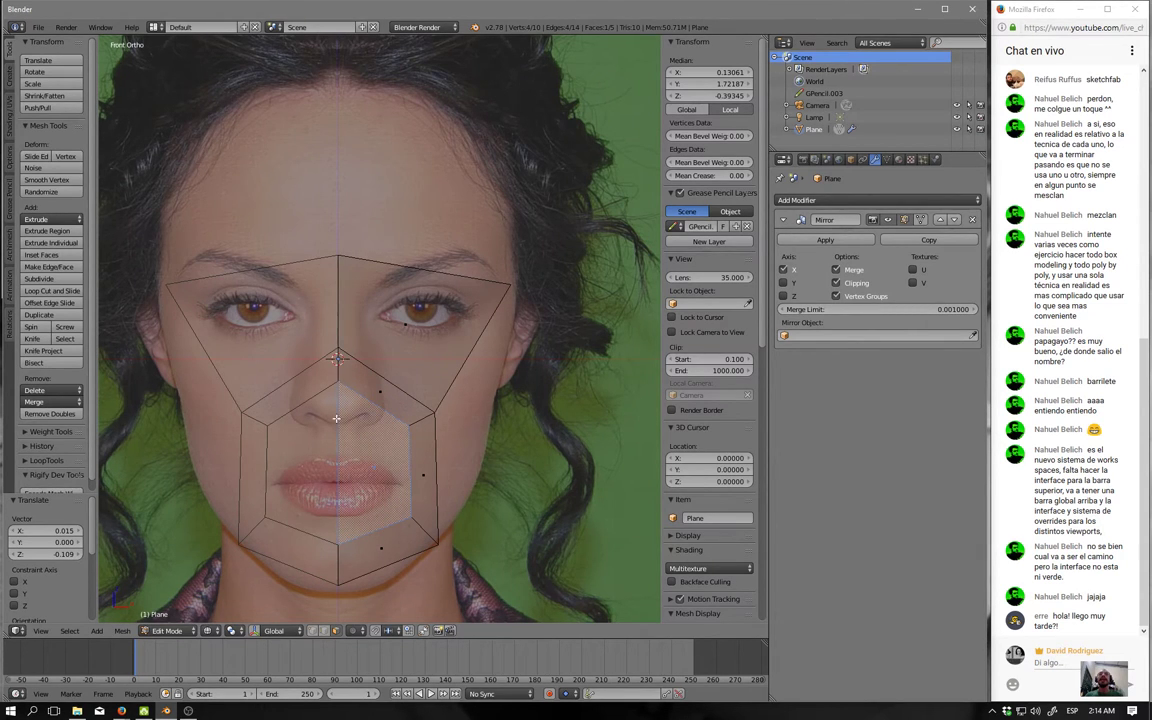
pyautogui.click(314, 634)
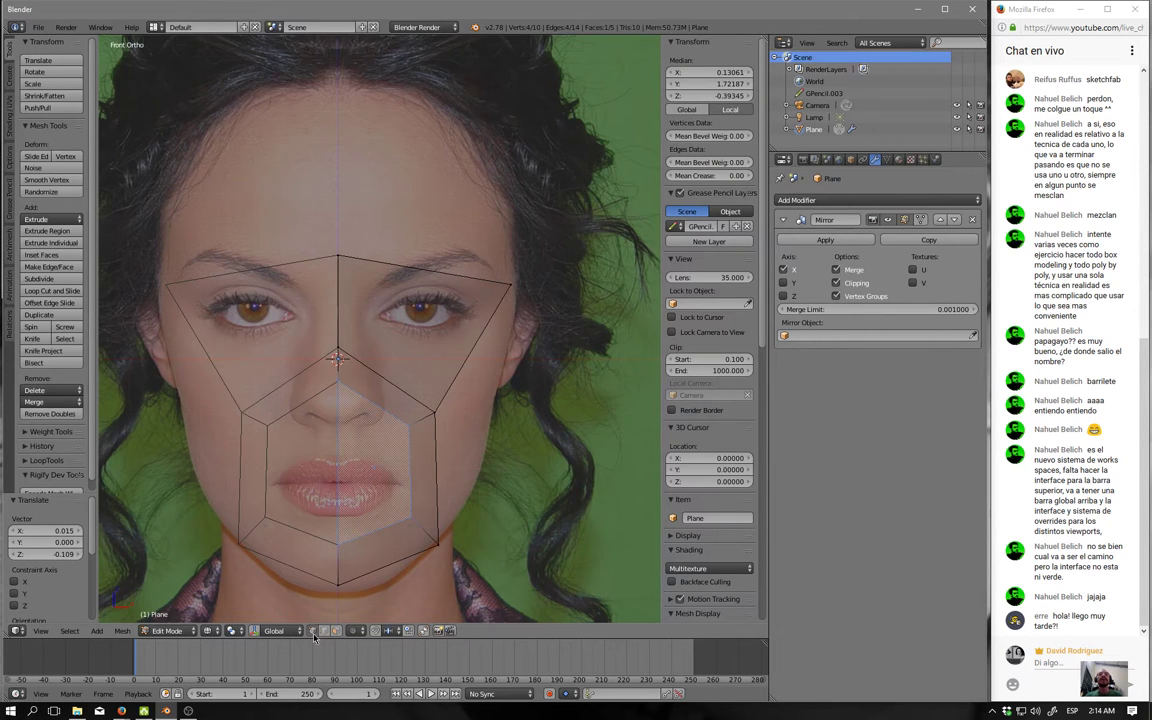
# Raise the inner loop's chin and lower-right vertices and move the right vertex to the lip corner.
pyautogui.rightClick(342, 550)
pyautogui.press('g')
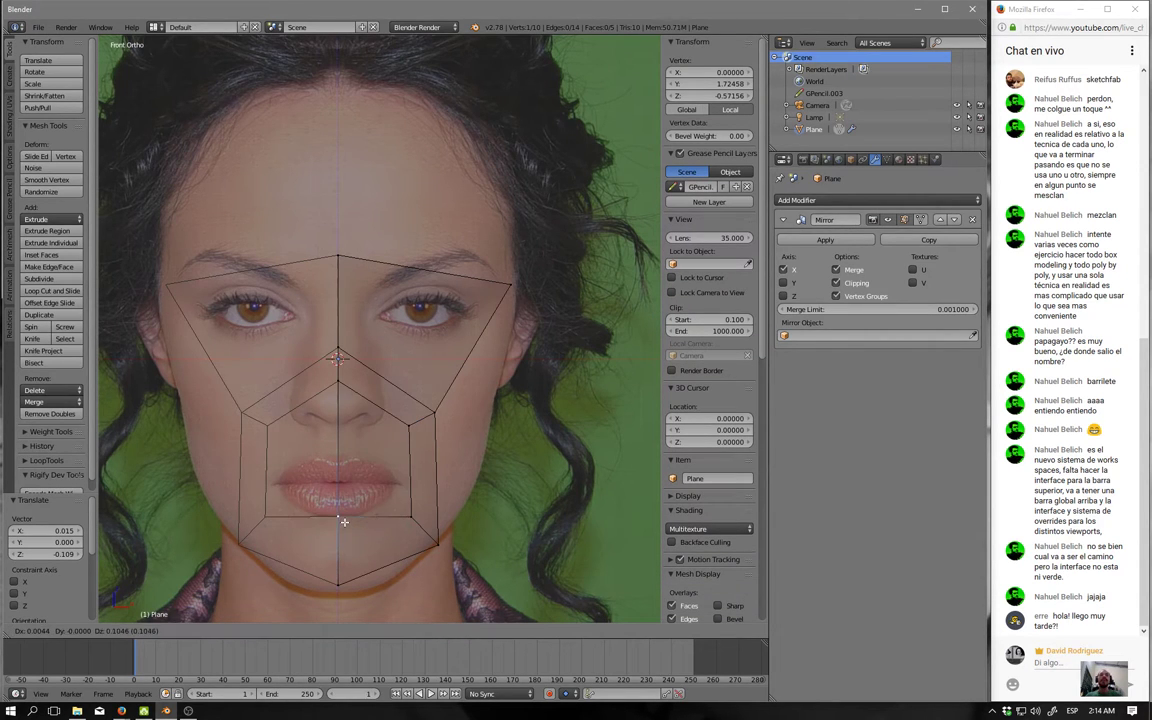
pyautogui.click(344, 517)
pyautogui.press('g')
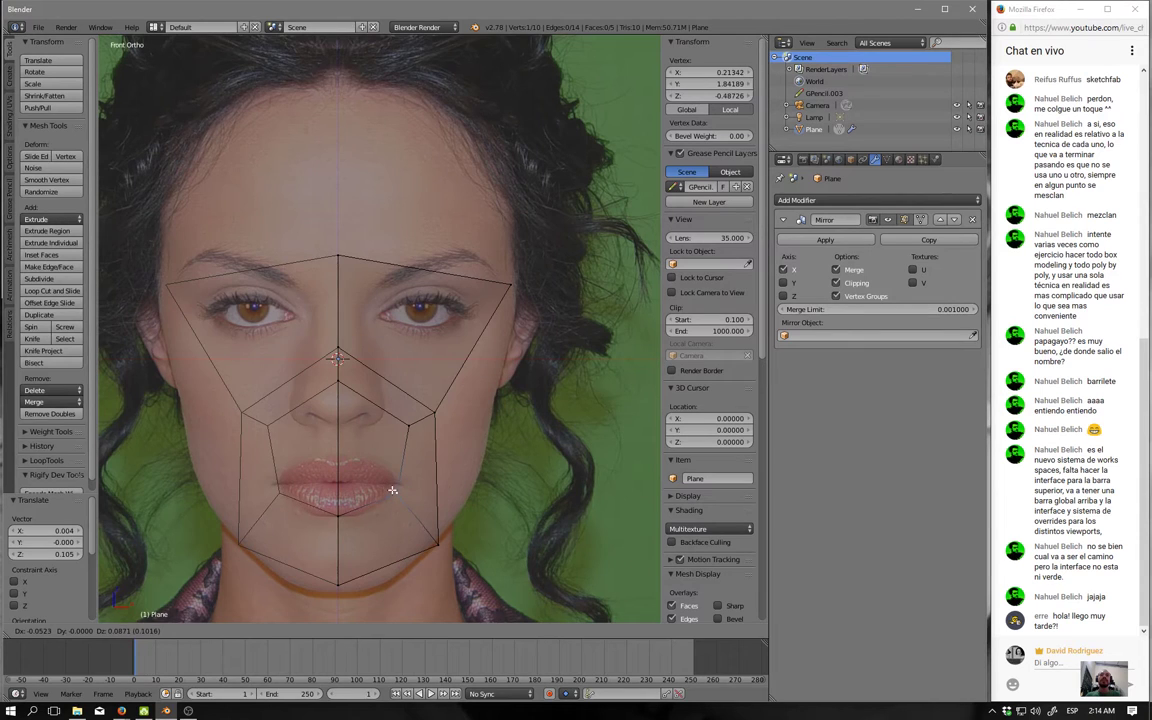
pyautogui.click(396, 488)
pyautogui.rightClick(408, 420)
pyautogui.press('g')
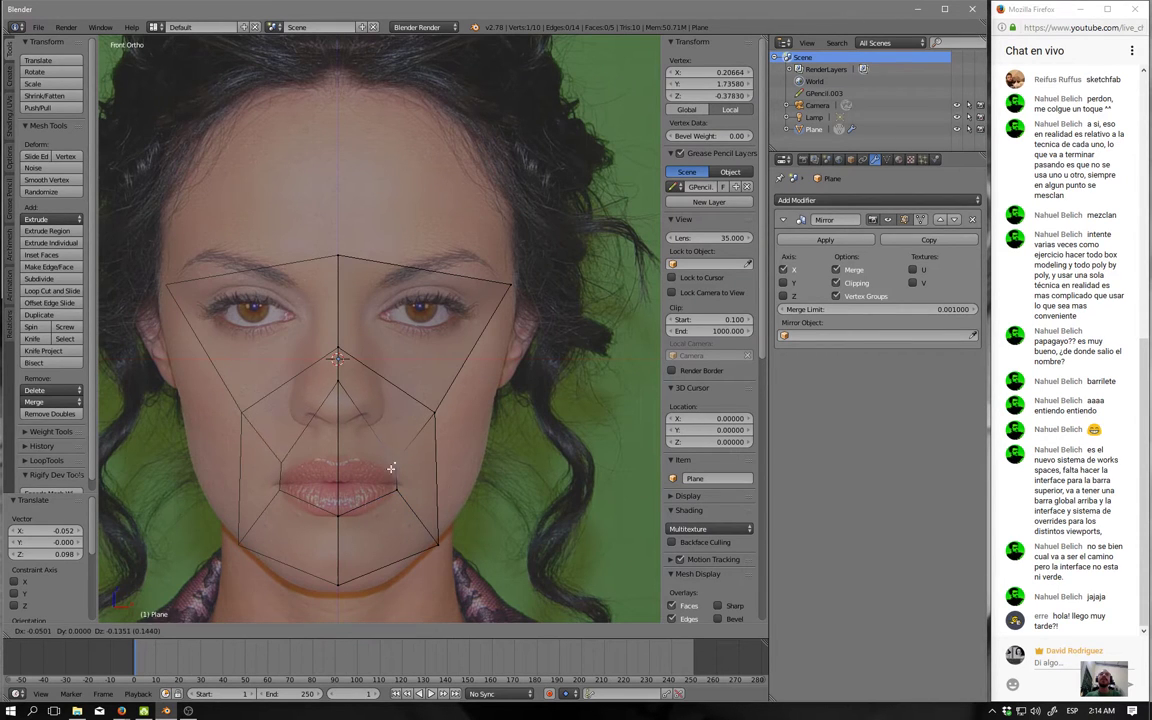
pyautogui.click(352, 433)
# Lower the central vertex below the nose onto the lips and select the lip-corner vertices.
pyautogui.rightClick(350, 395)
pyautogui.press('g')
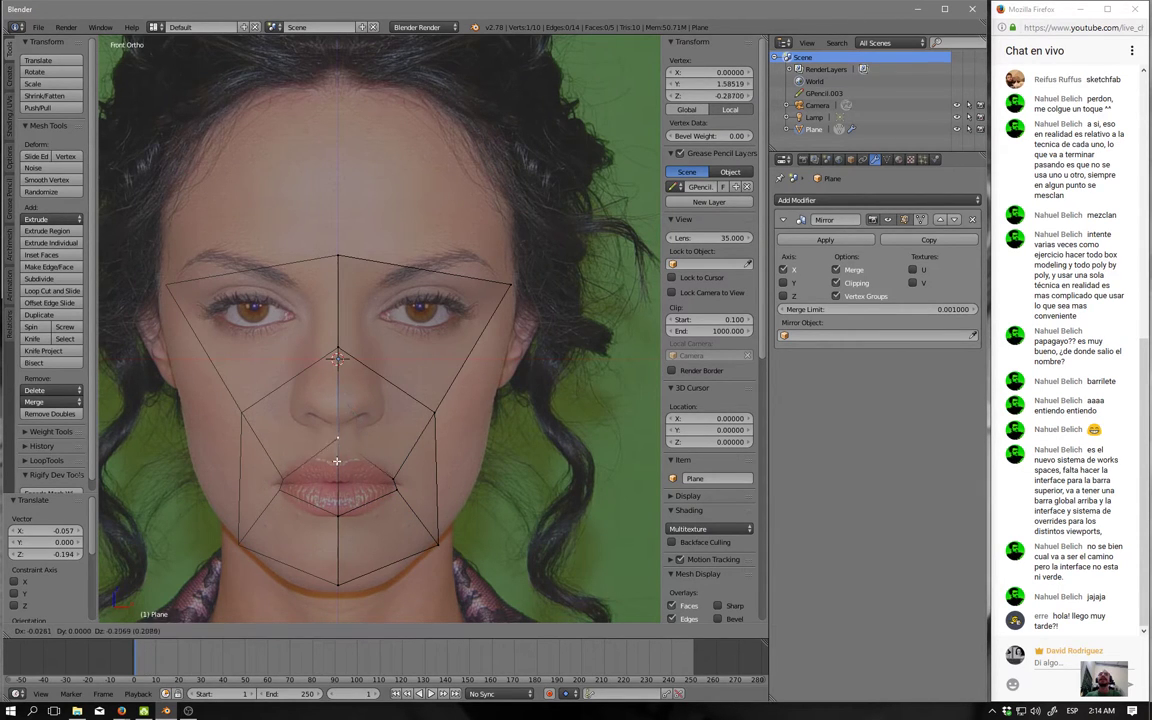
pyautogui.click(333, 483)
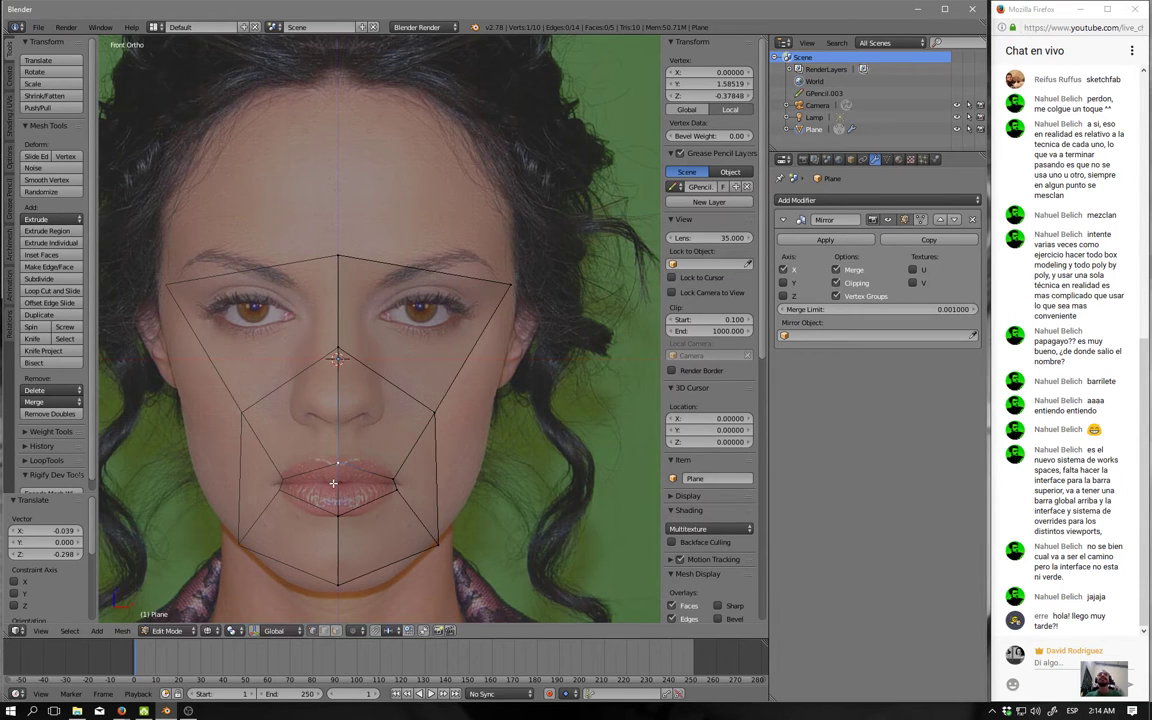
pyautogui.rightClick(396, 494)
pyautogui.keyDown('shift'); pyautogui.rightClick(383, 496); pyautogui.keyUp('shift')
# In side view, fill a face from three selected vertices and move it toward the chin.
pyautogui.press('KP_3')
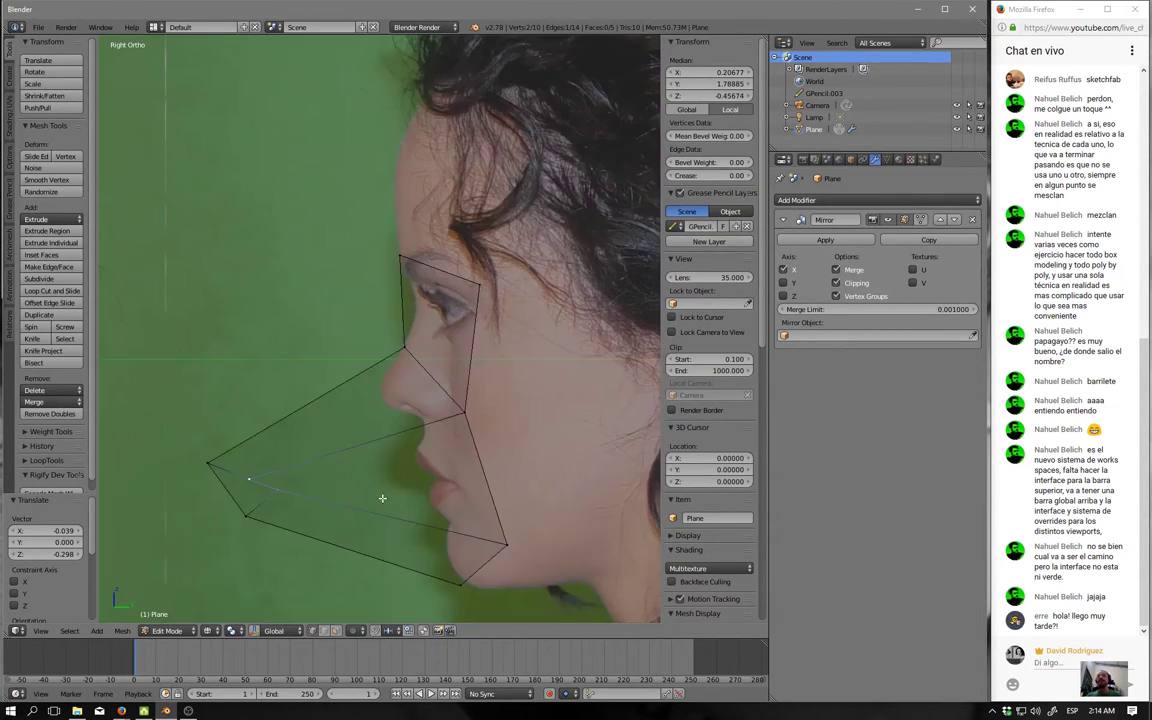
pyautogui.keyDown('shift'); pyautogui.rightClick(292, 453); pyautogui.keyUp('shift')
pyautogui.press('f')
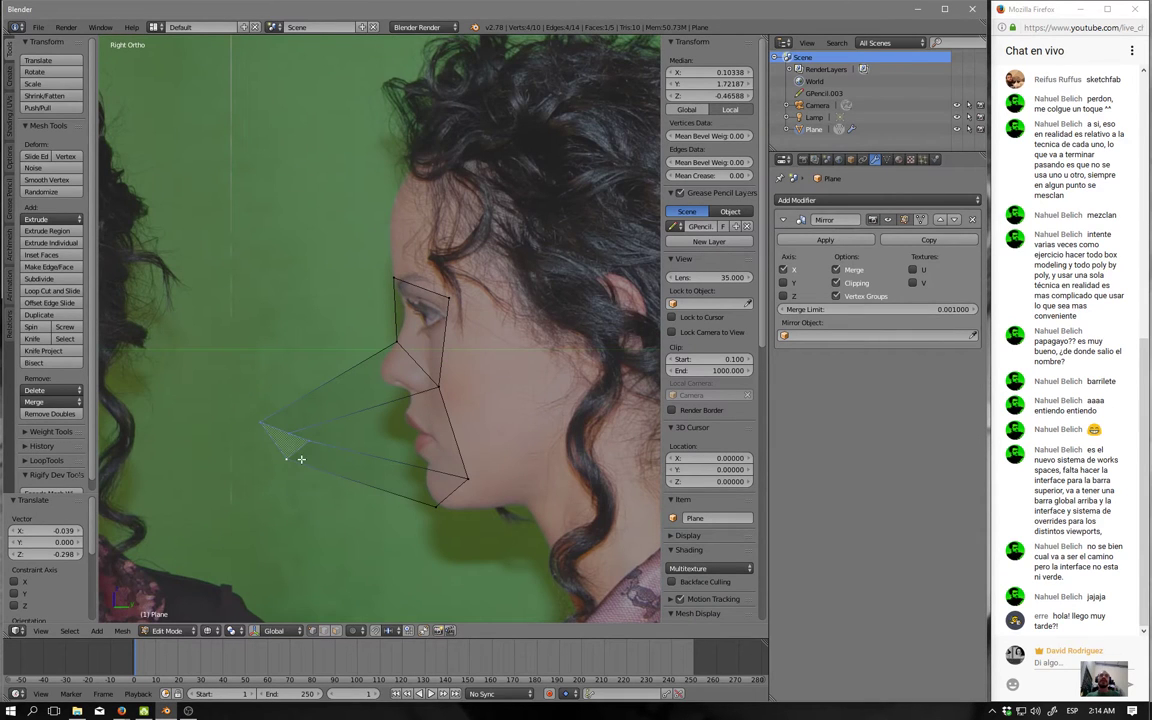
pyautogui.press('g')
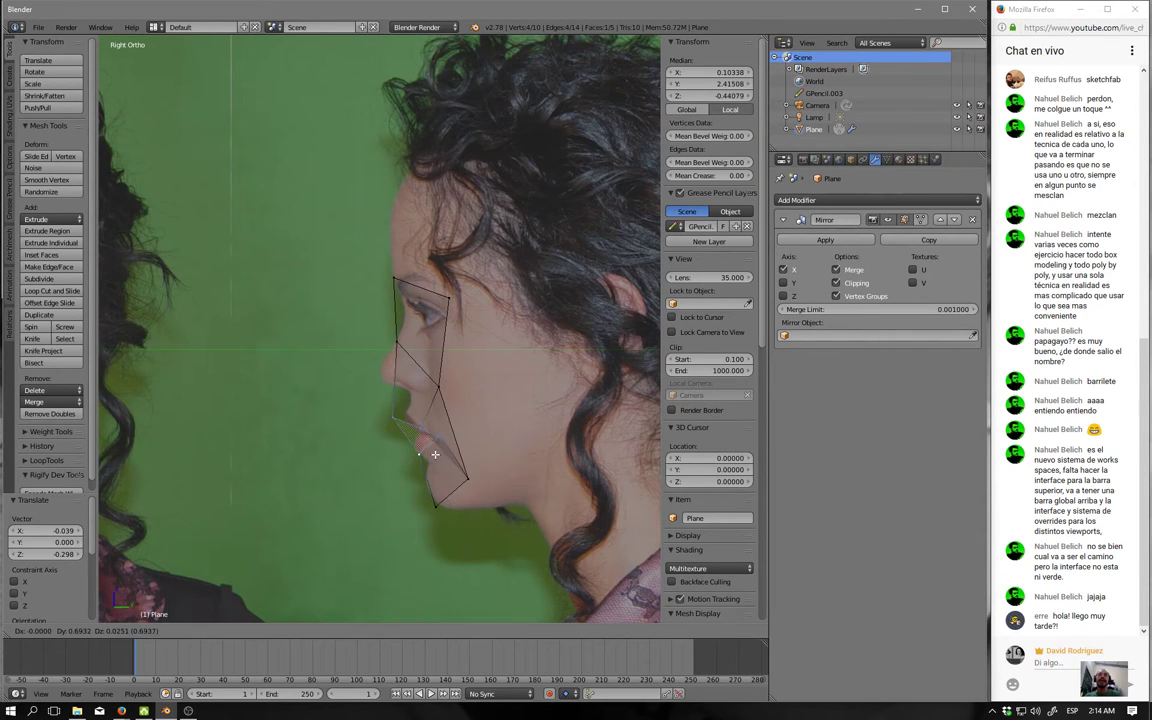
pyautogui.click(435, 453)
# Move one vertex of the new face down and forward onto the lip line.
pyautogui.scroll(2, 435, 453)
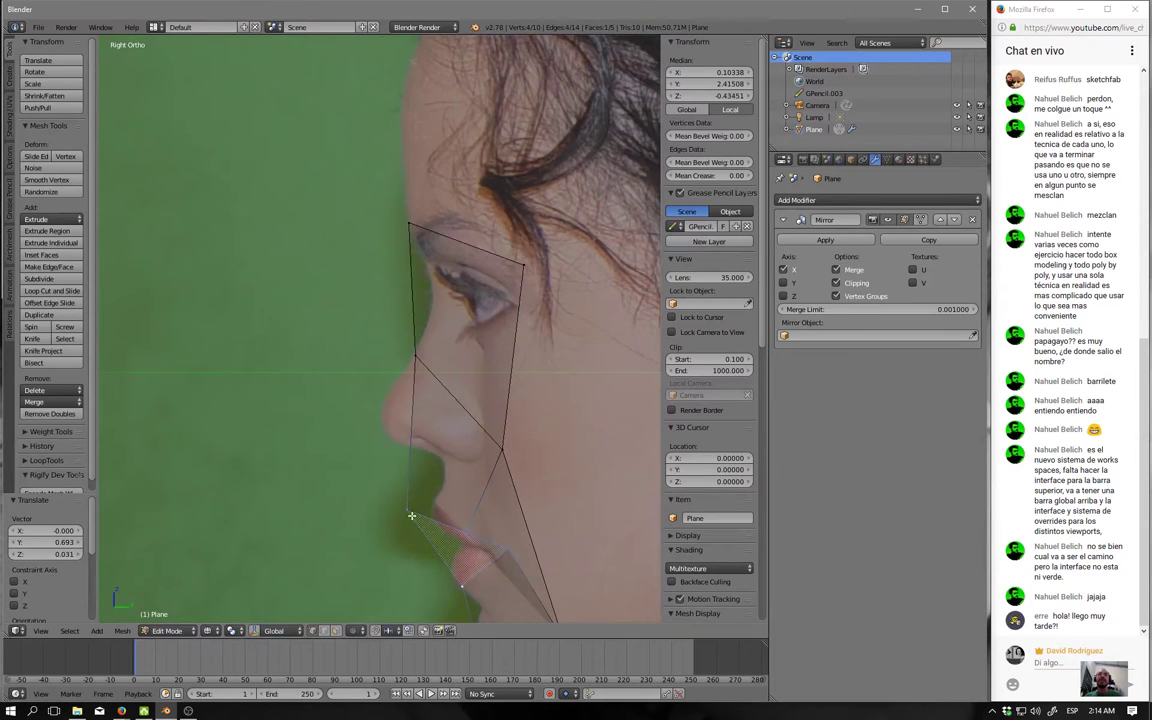
pyautogui.rightClick(428, 492)
pyautogui.press('g')
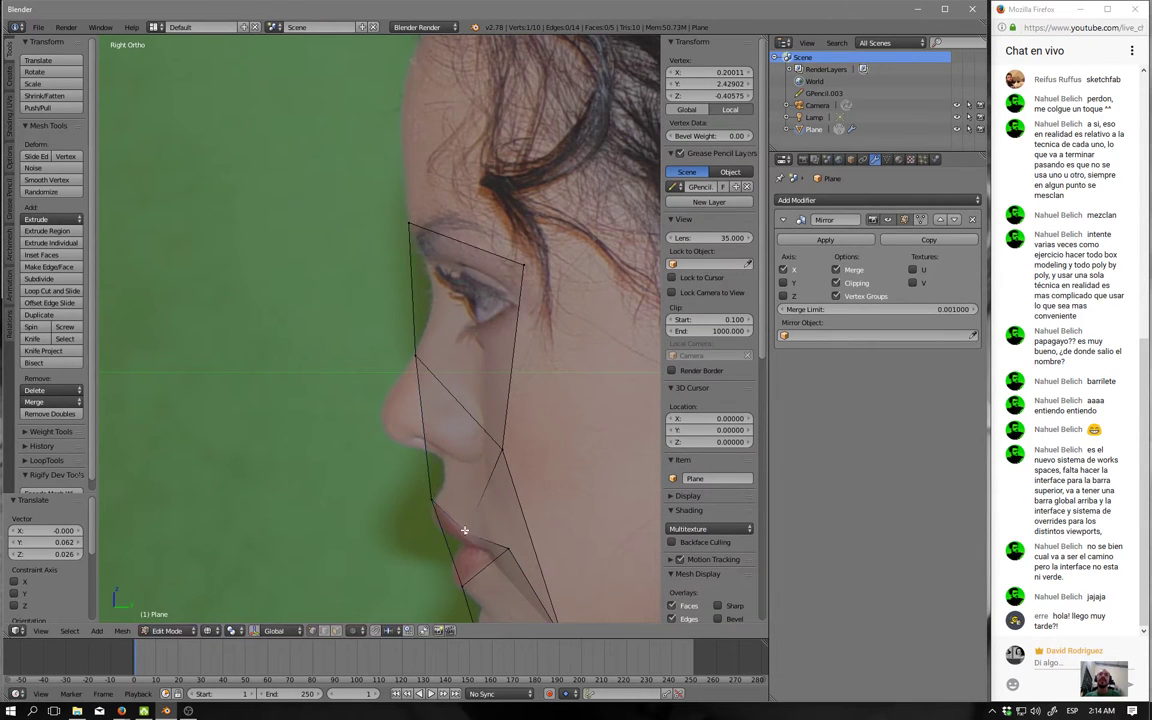
pyautogui.click(458, 530)
pyautogui.press('g')
pyautogui.click(483, 545)
pyautogui.press('g')
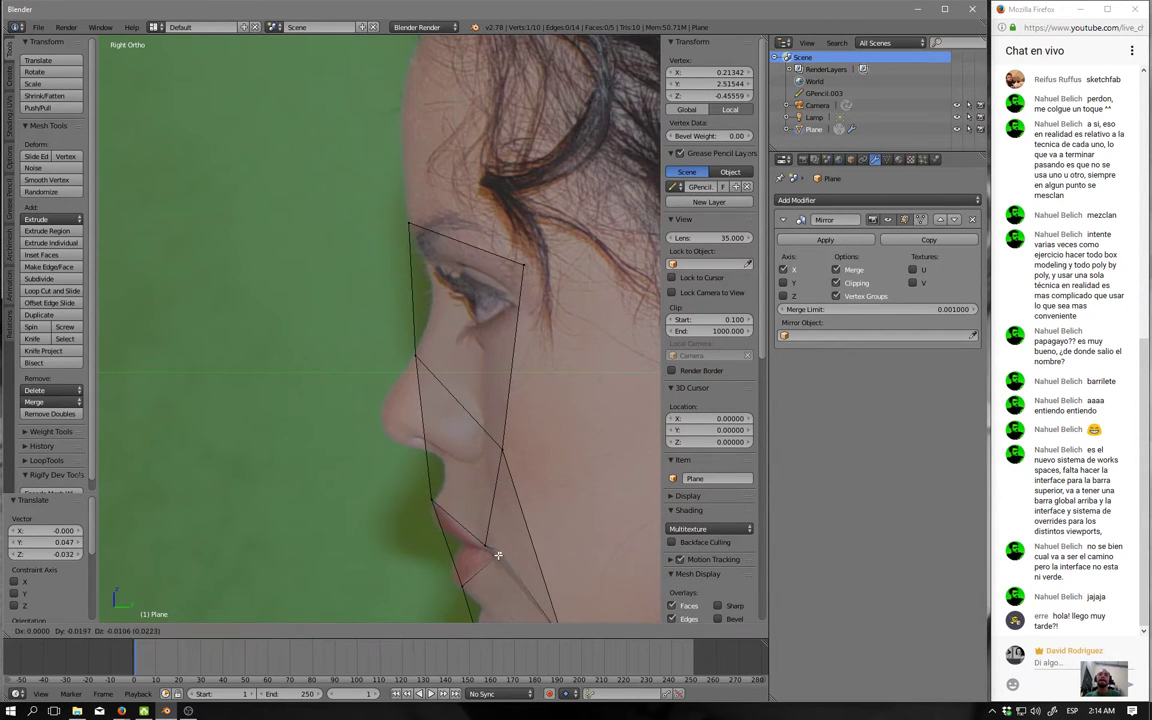
pyautogui.click(494, 561)
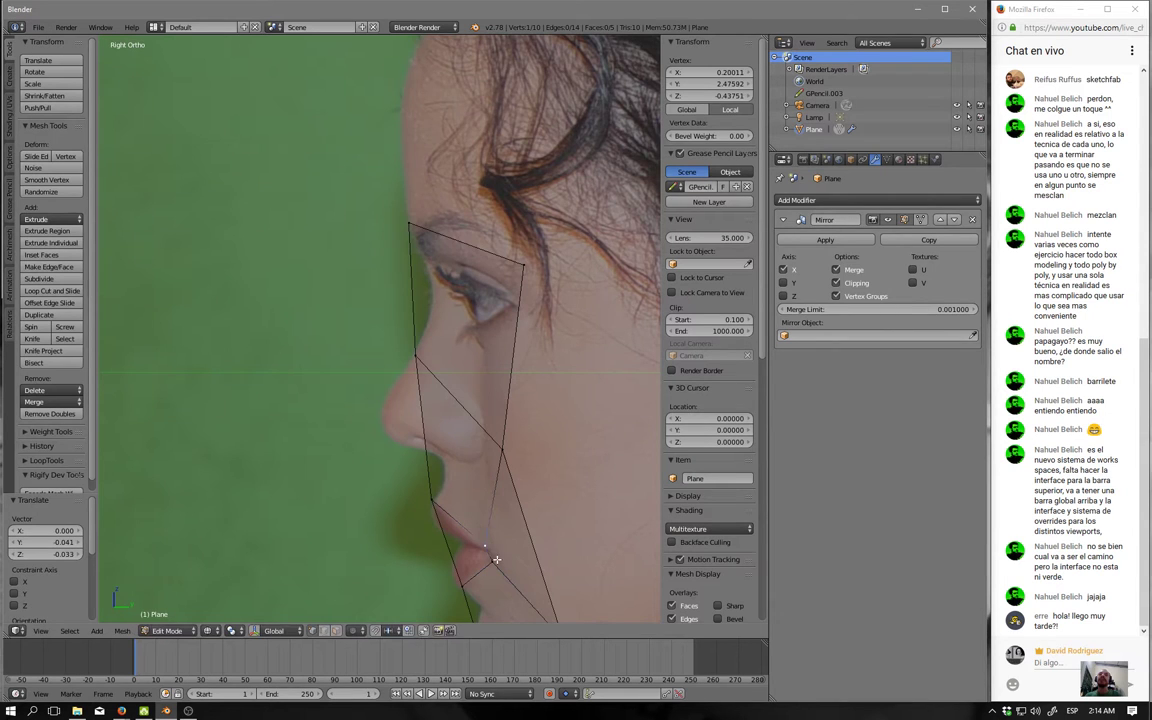
# Place the lip vertex, lower lip vertex and upper lip vertex on the profile's lip outline.
pyautogui.scroll(2, 500, 558)
pyautogui.scroll(2, 405, 385)
pyautogui.scroll(1, 465, 400)
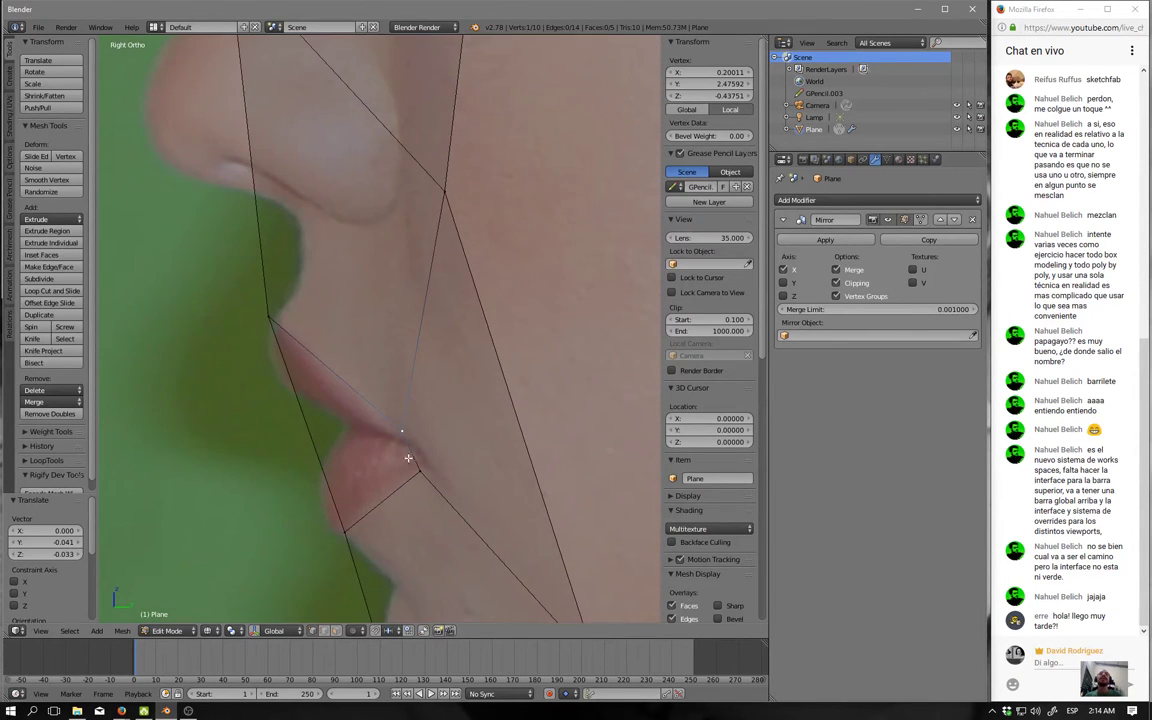
pyautogui.scroll(2, 330, 335)
pyautogui.press('g')
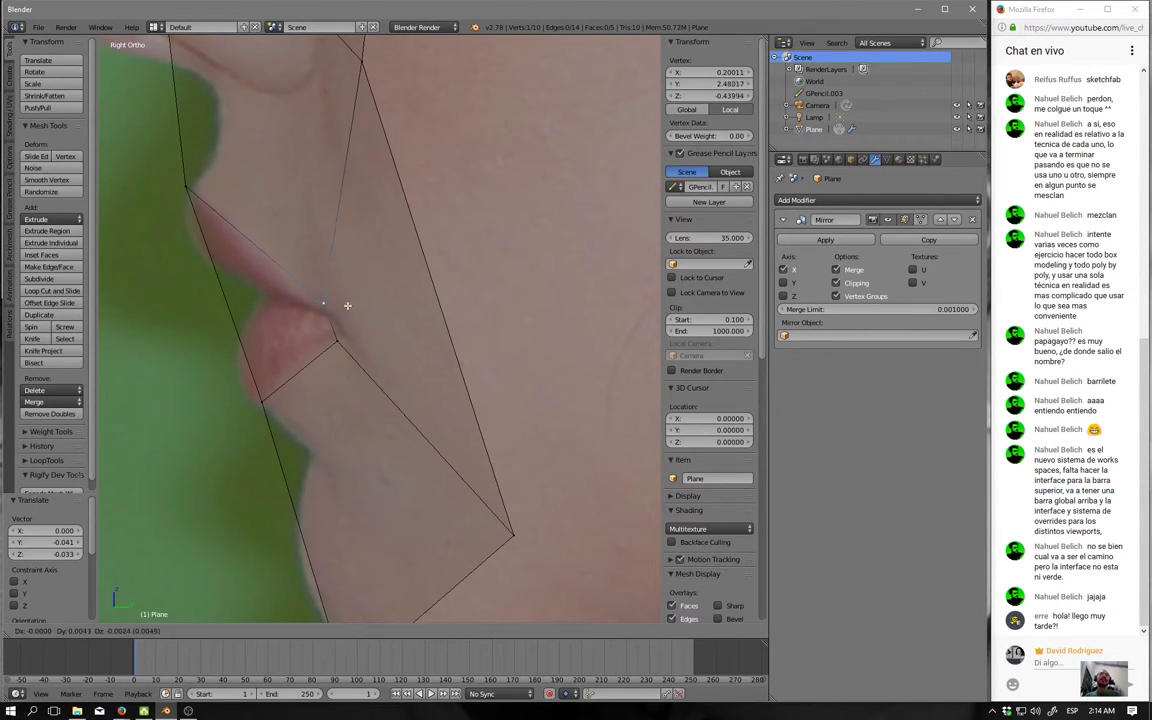
pyautogui.click(350, 317)
pyautogui.rightClick(337, 339)
pyautogui.press('g')
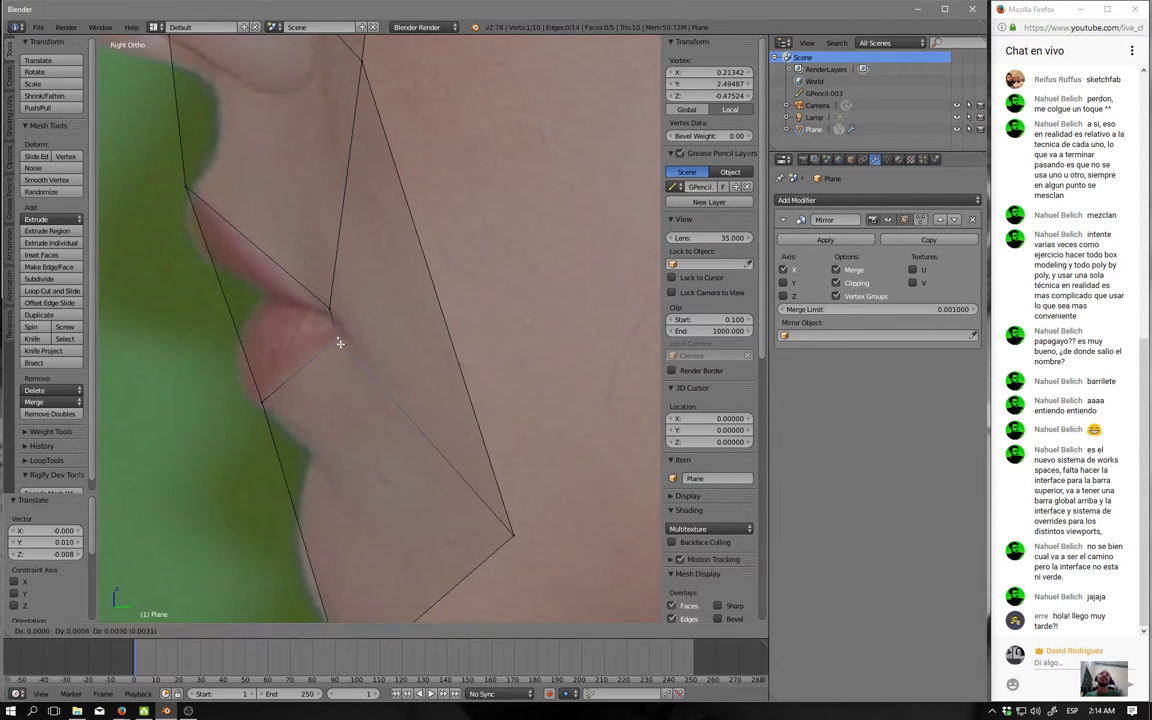
pyautogui.click(341, 337)
pyautogui.rightClick(331, 312)
pyautogui.press('g')
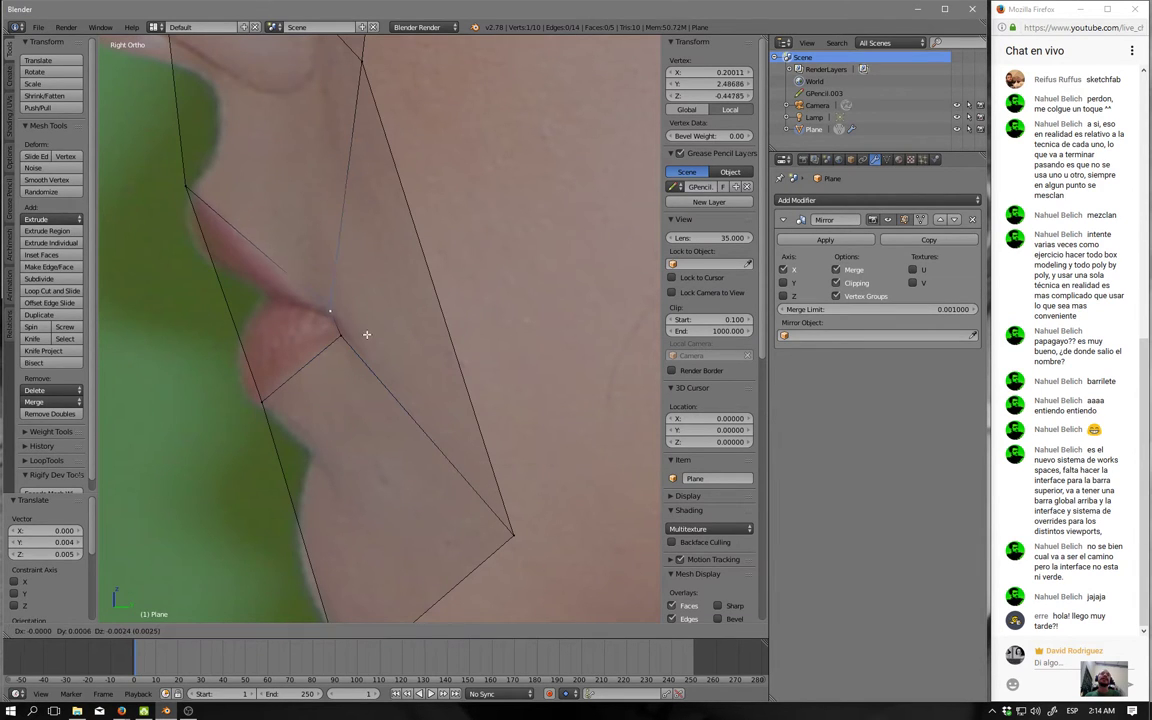
pyautogui.click(295, 385)
# Set the centre vertex below the lower lip and the nose-bridge vertex against the profile.
pyautogui.scroll(-3, 295, 385)
pyautogui.rightClick(272, 404)
pyautogui.press('g')
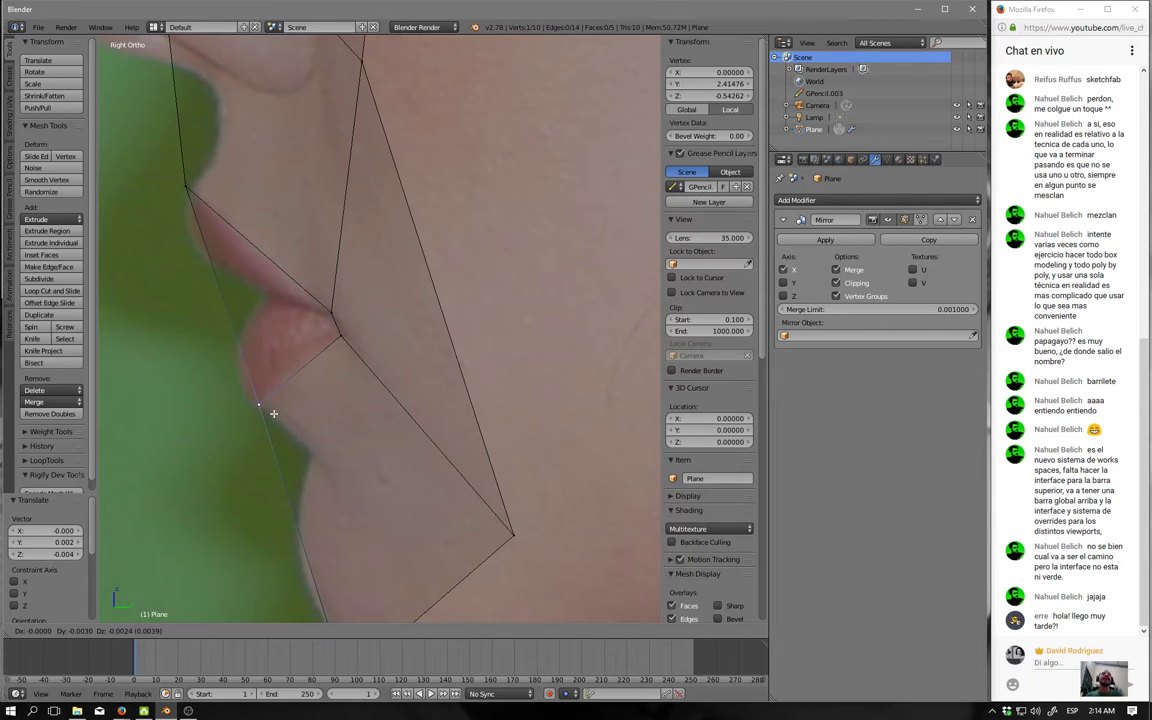
pyautogui.click(272, 404)
pyautogui.scroll(1, 272, 281)
pyautogui.keyDown('shift'); pyautogui.moveTo(272, 281); pyautogui.dragTo(291, 442, button='middle'); pyautogui.keyUp('shift')
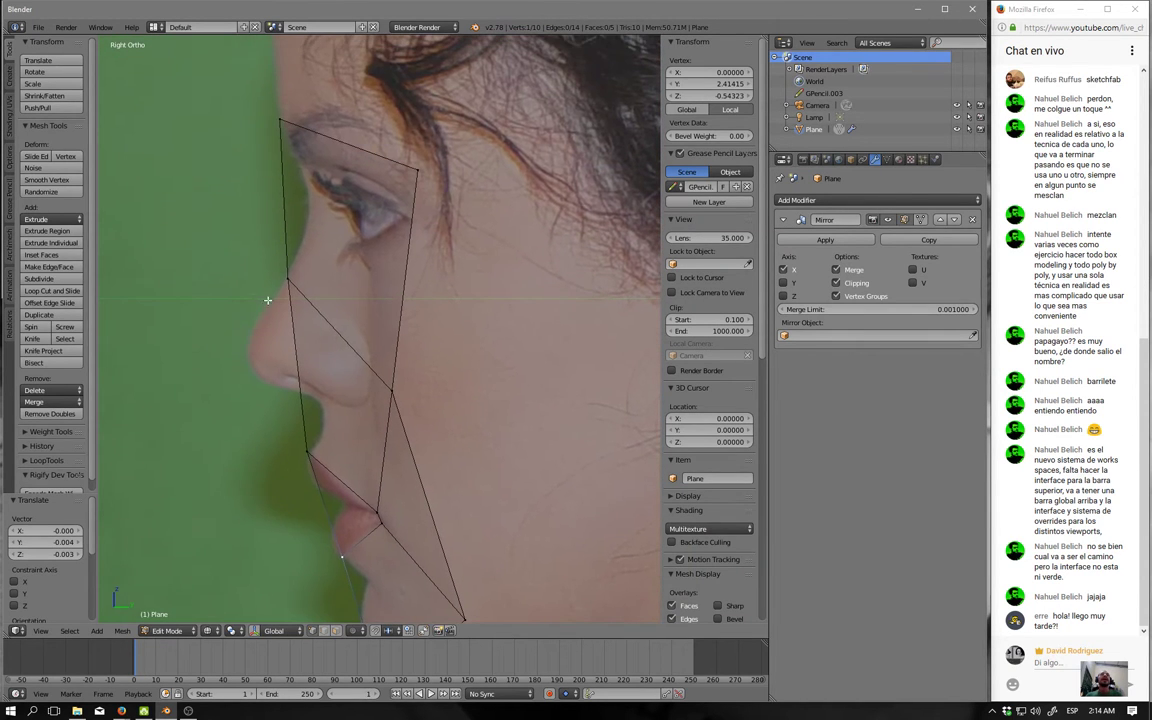
pyautogui.rightClick(289, 276)
pyautogui.press('g')
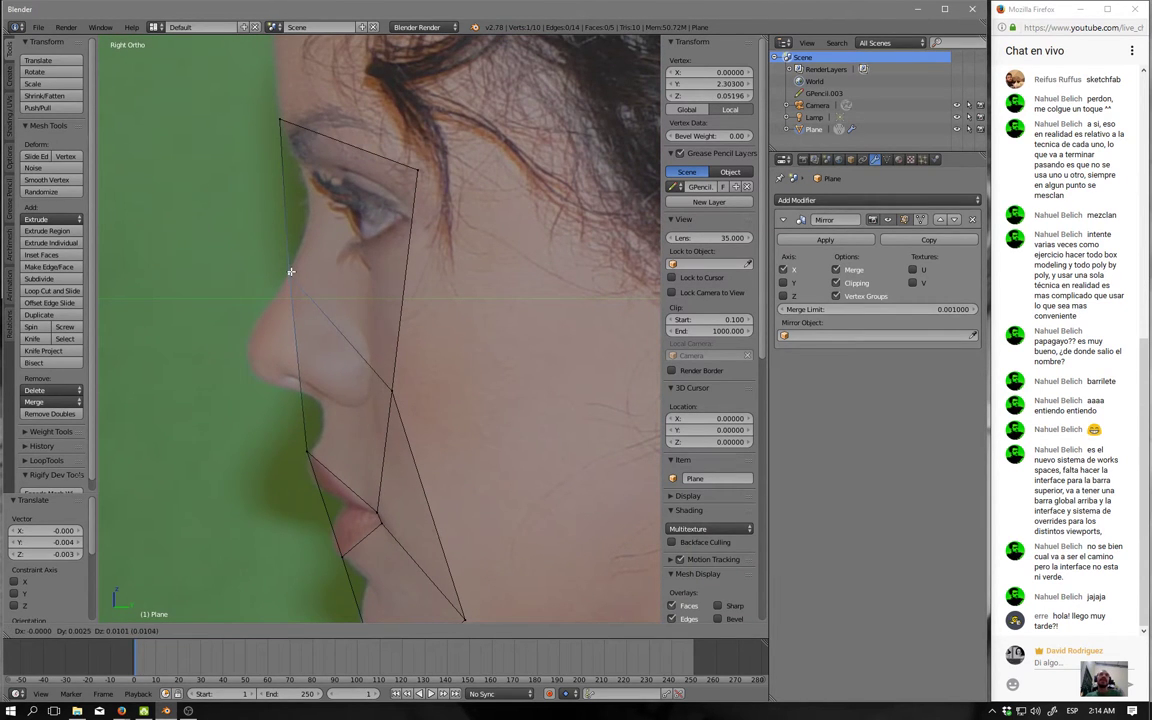
pyautogui.click(291, 272)
# Move the cheek vertex slightly inward in front view and set its depth in side view.
pyautogui.moveTo(291, 272); pyautogui.dragTo(276, 227, button='middle')
pyautogui.press('KP_1')
pyautogui.press('g')
pyautogui.click(441, 345)
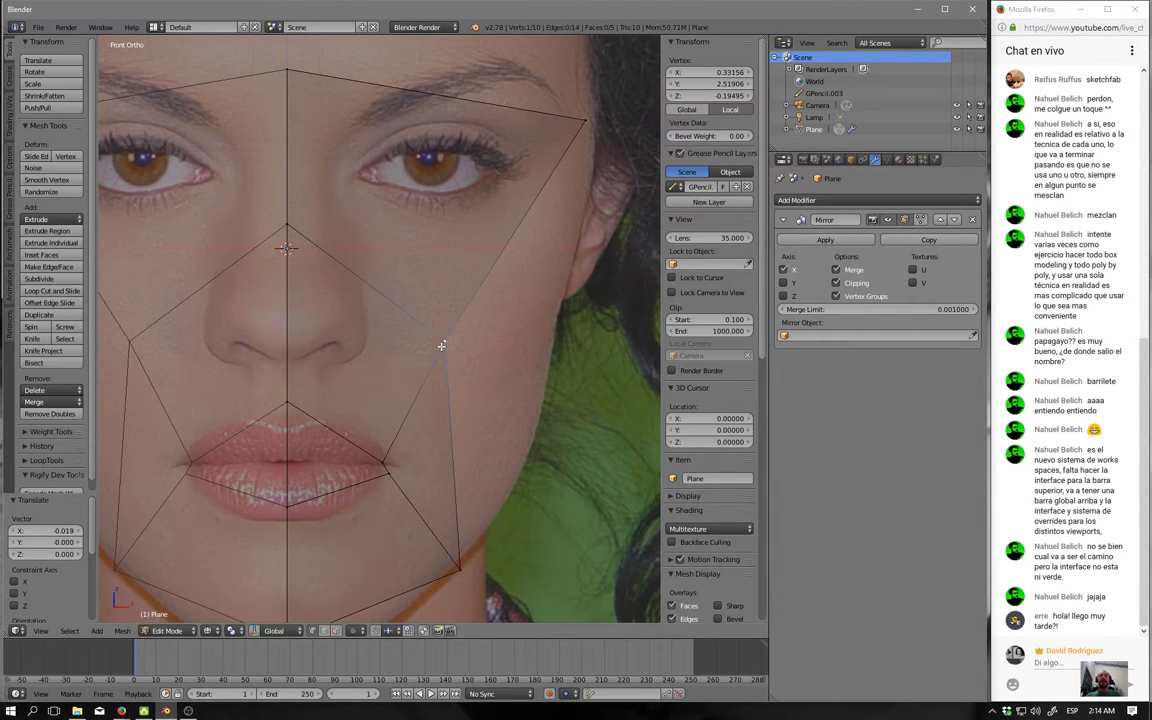
pyautogui.press('KP_3')
pyautogui.press('g')
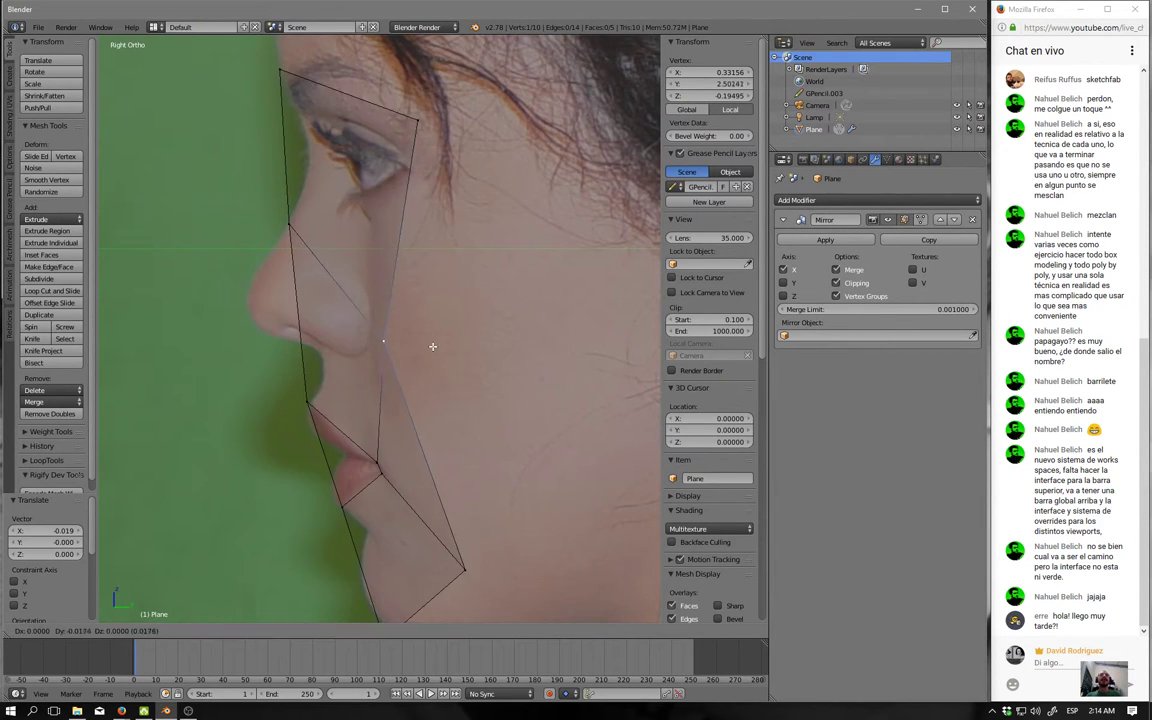
pyautogui.click(425, 348)
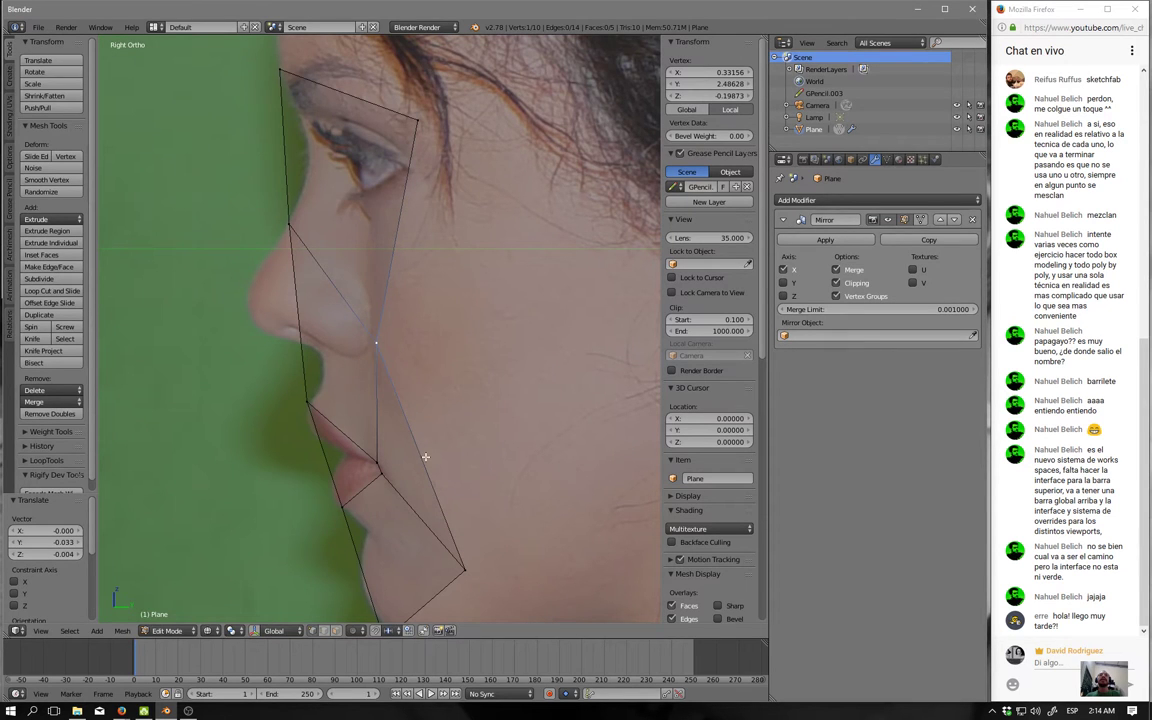
# In Front Ortho, switch to face select mode and select the face over the right eye.
pyautogui.rightClick(288, 228)
pyautogui.press('KP_1')
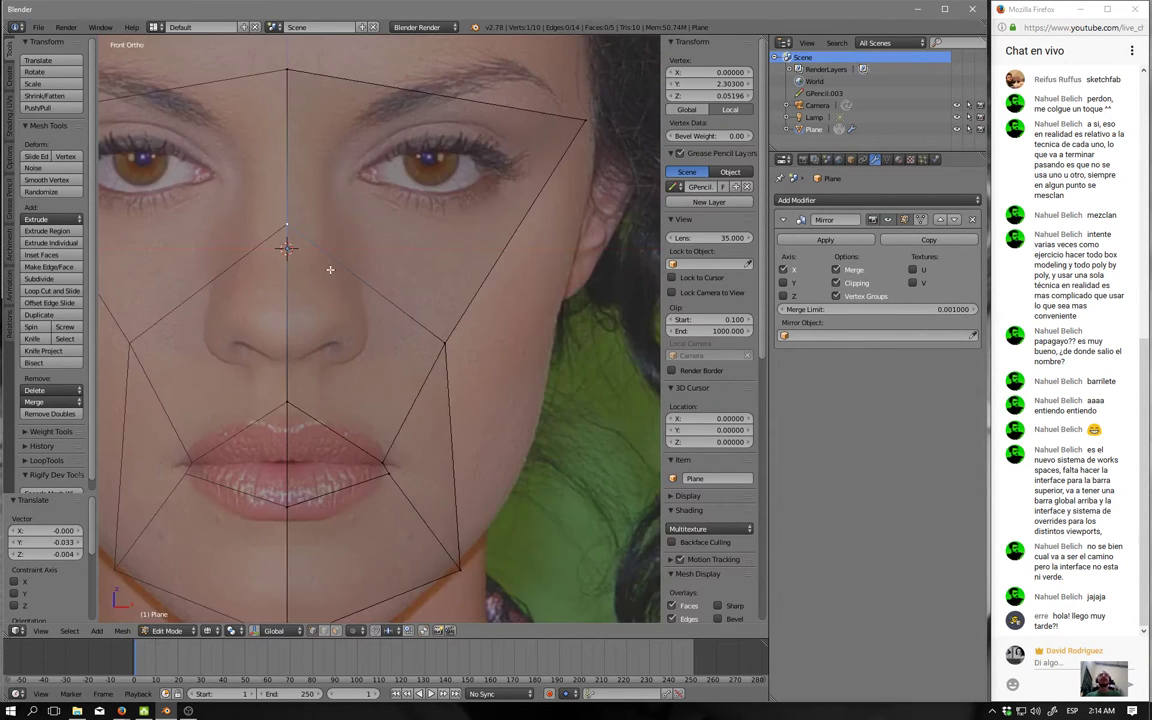
pyautogui.hotkey('ctrl', 'Tab')
pyautogui.click(345, 195)
pyautogui.rightClick(436, 184)
pyautogui.scroll(-2, 420, 205)
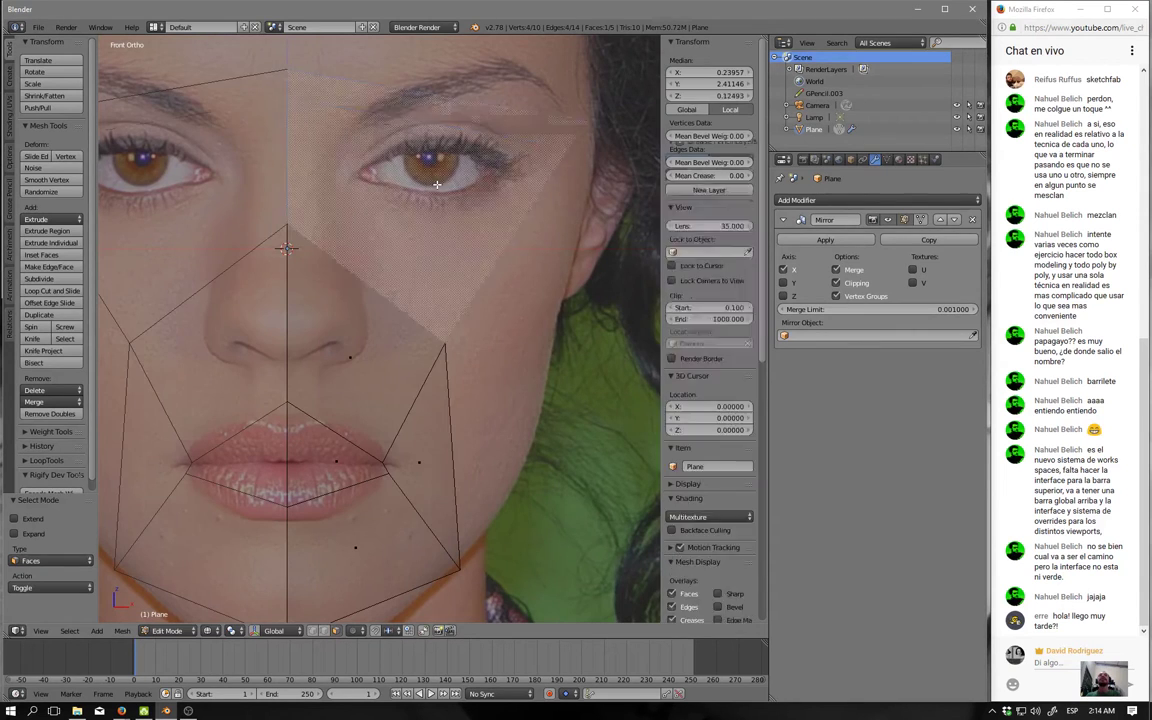
pyautogui.scroll(-1, 398, 231)
pyautogui.keyDown('shift'); pyautogui.moveTo(535, 294); pyautogui.dragTo(570, 272, button='middle'); pyautogui.keyUp('shift')
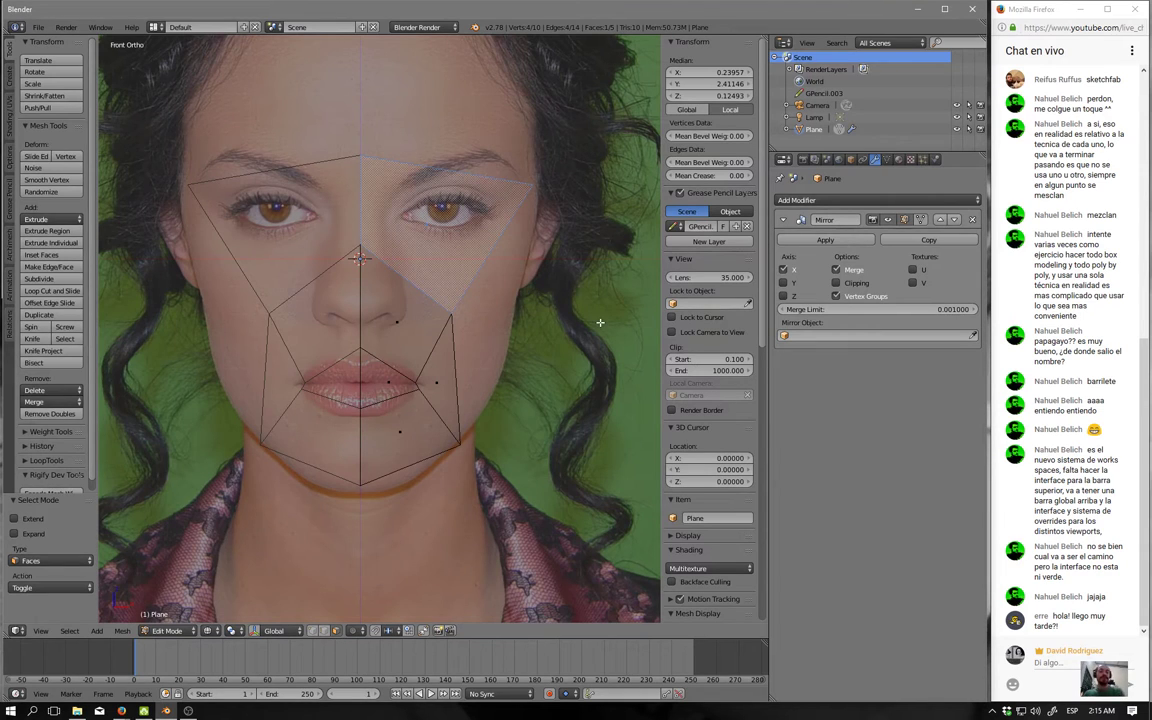
# Inset the eye face with thickness 0.0997 and enable Clipping on the Mirror modifier.
pyautogui.press('i')
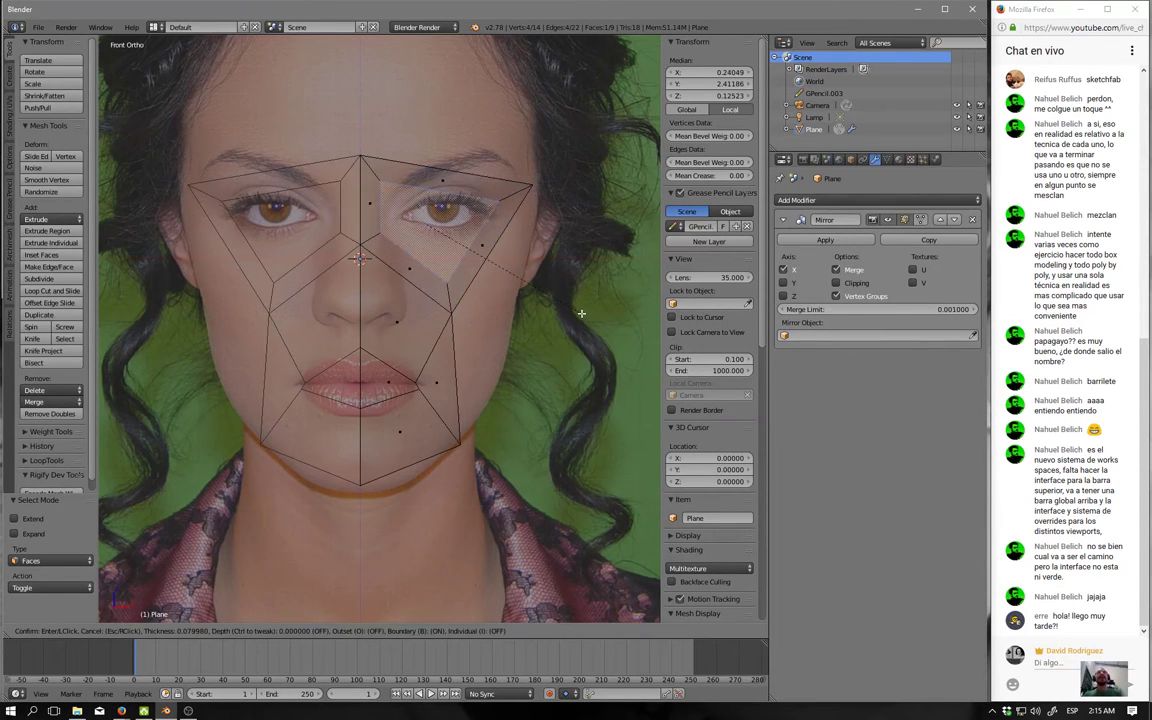
pyautogui.click(578, 310)
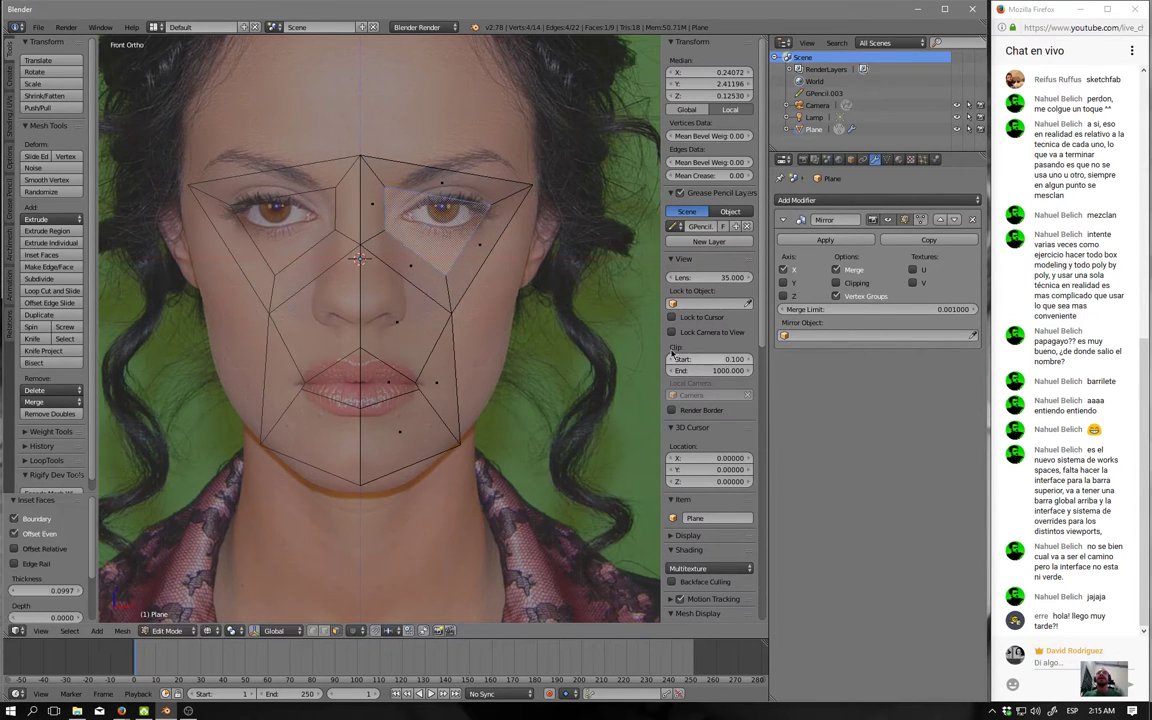
pyautogui.click(836, 283)
pyautogui.scroll(3, 373, 285)
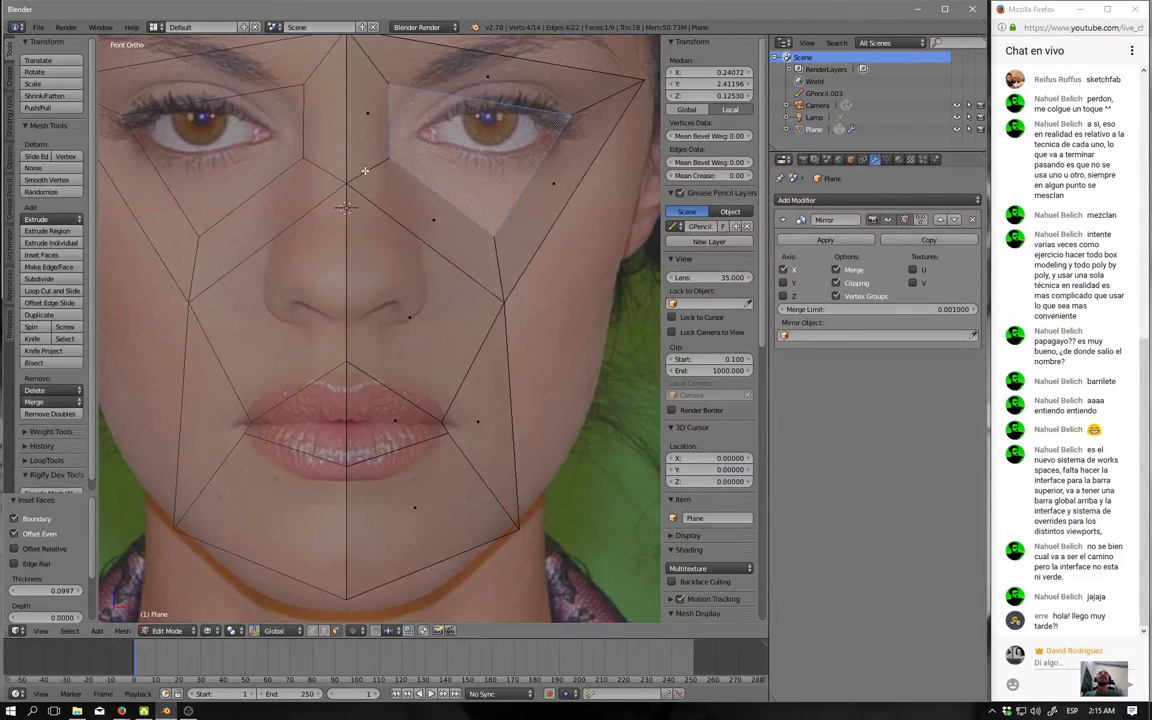
pyautogui.rightClick(377, 103)
pyautogui.keyDown('shift'); pyautogui.moveTo(345, 130); pyautogui.dragTo(381, 216, button='middle'); pyautogui.keyUp('shift')
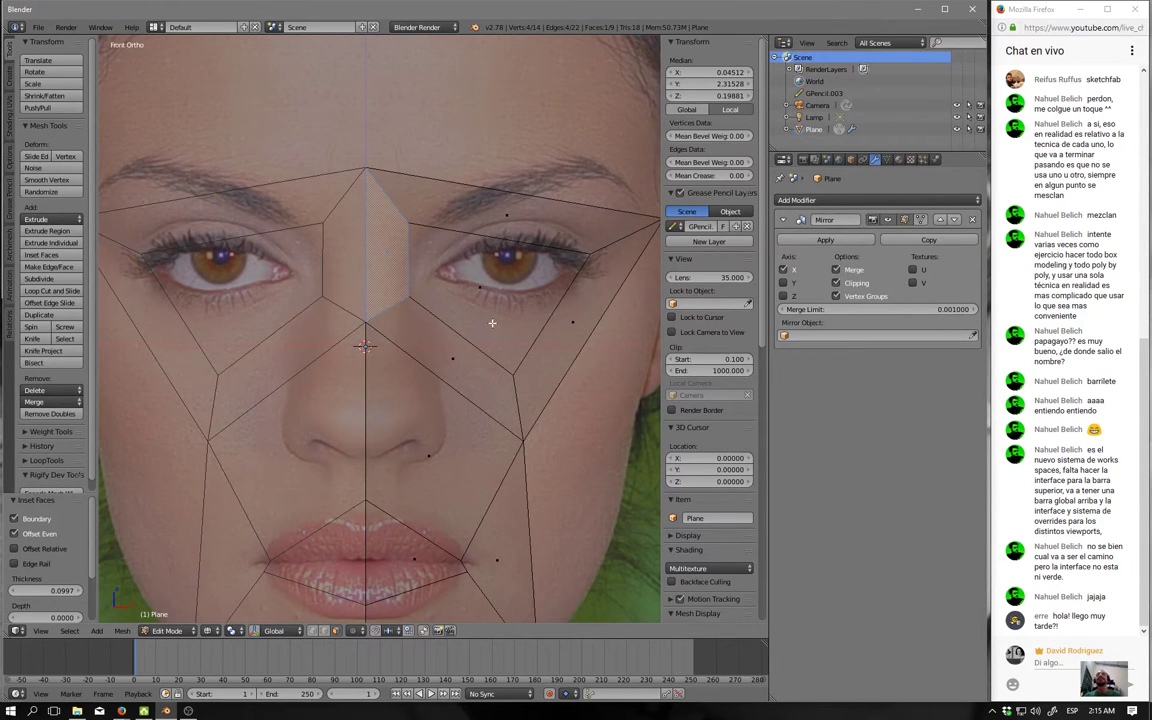
pyautogui.rightClick(492, 323)
pyautogui.keyDown('shift'); pyautogui.moveTo(544, 432); pyautogui.dragTo(494, 432, button='middle'); pyautogui.keyUp('shift')
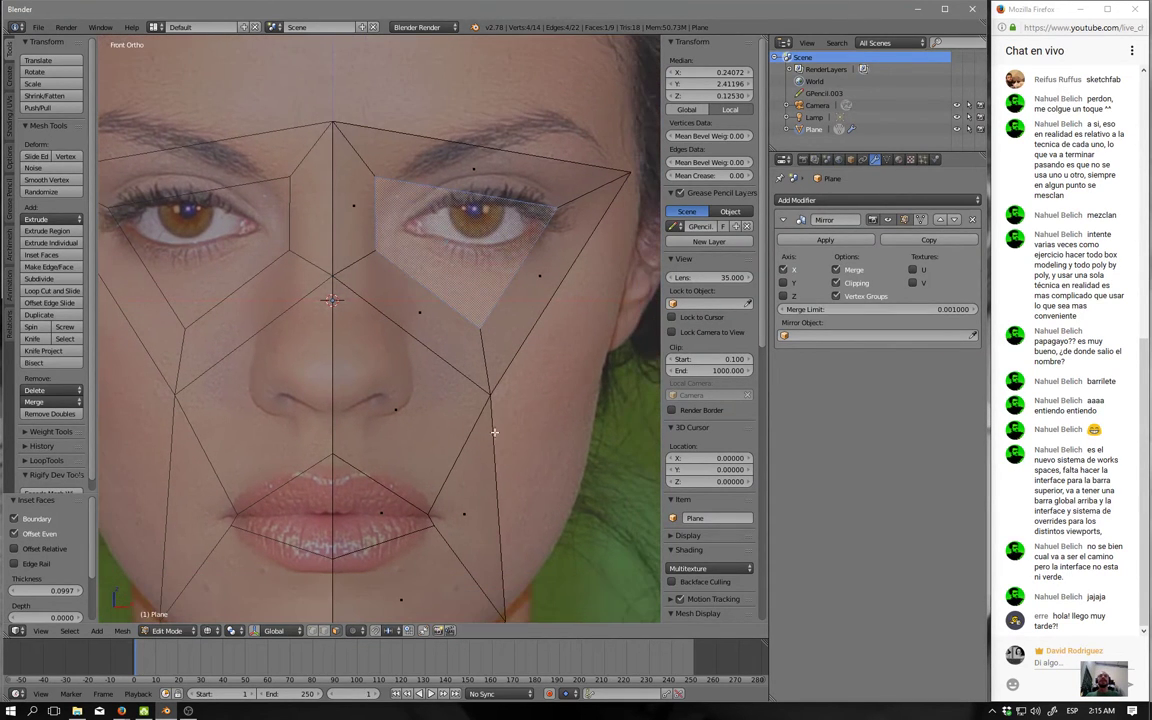
# In vertex select mode, move the inner vertex beside the right eye onto the eye contour.
pyautogui.click(313, 631)
pyautogui.rightClick(401, 245)
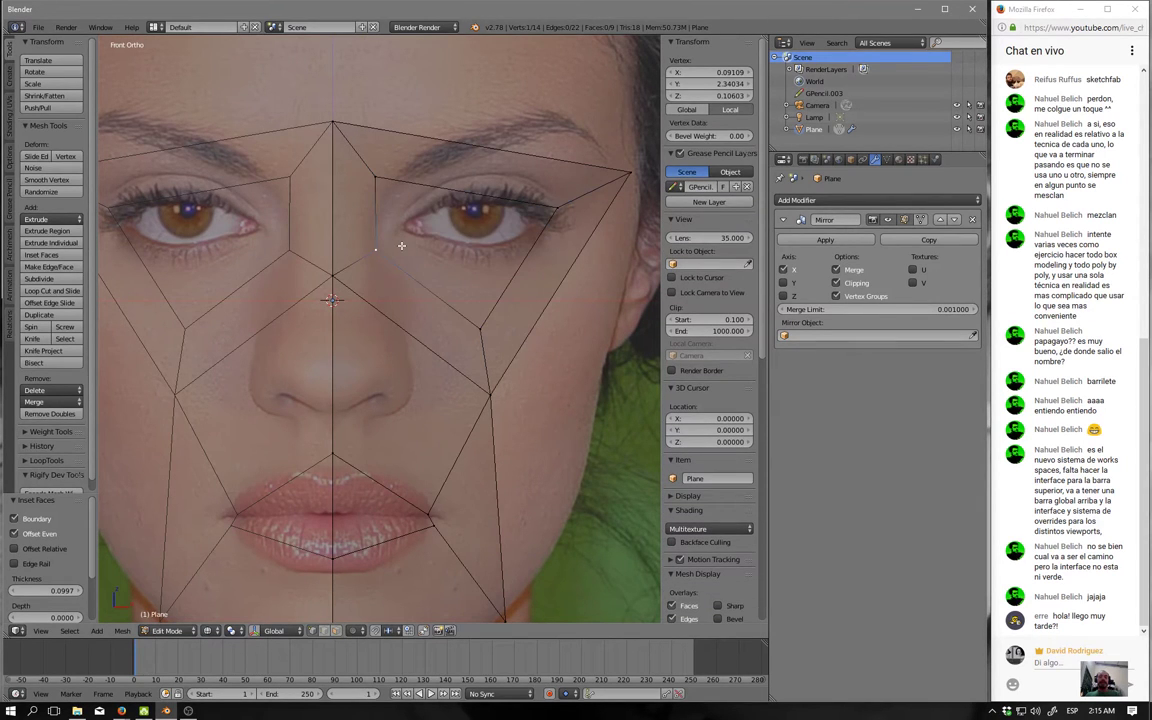
pyautogui.press('g')
pyautogui.click(421, 237)
pyautogui.press('g')
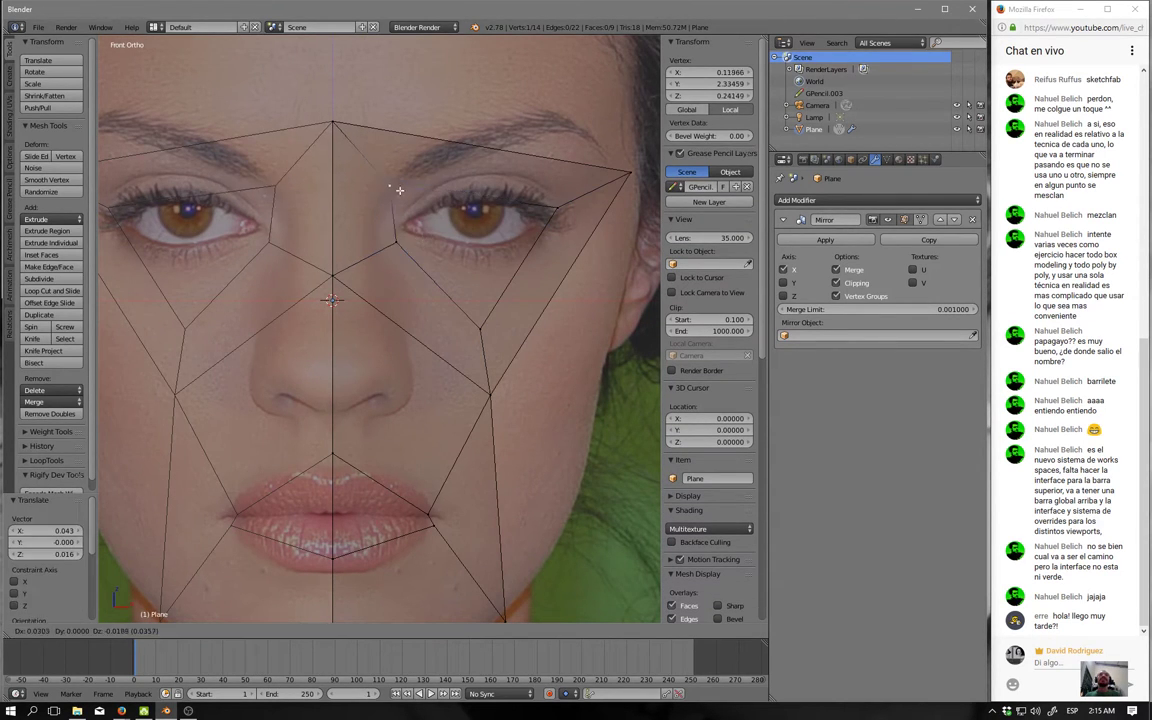
pyautogui.click(402, 188)
# Move the outer eye-corner vertex below the corner and adjust the upper-right corner vertex.
pyautogui.rightClick(549, 190)
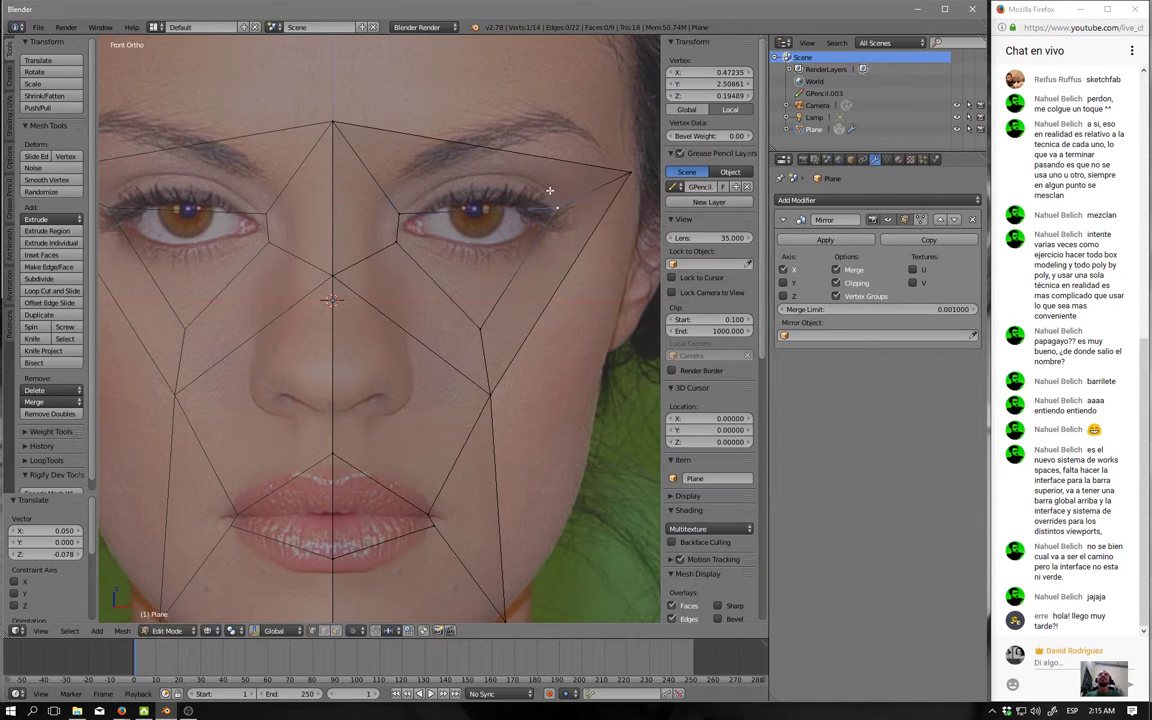
pyautogui.press('g')
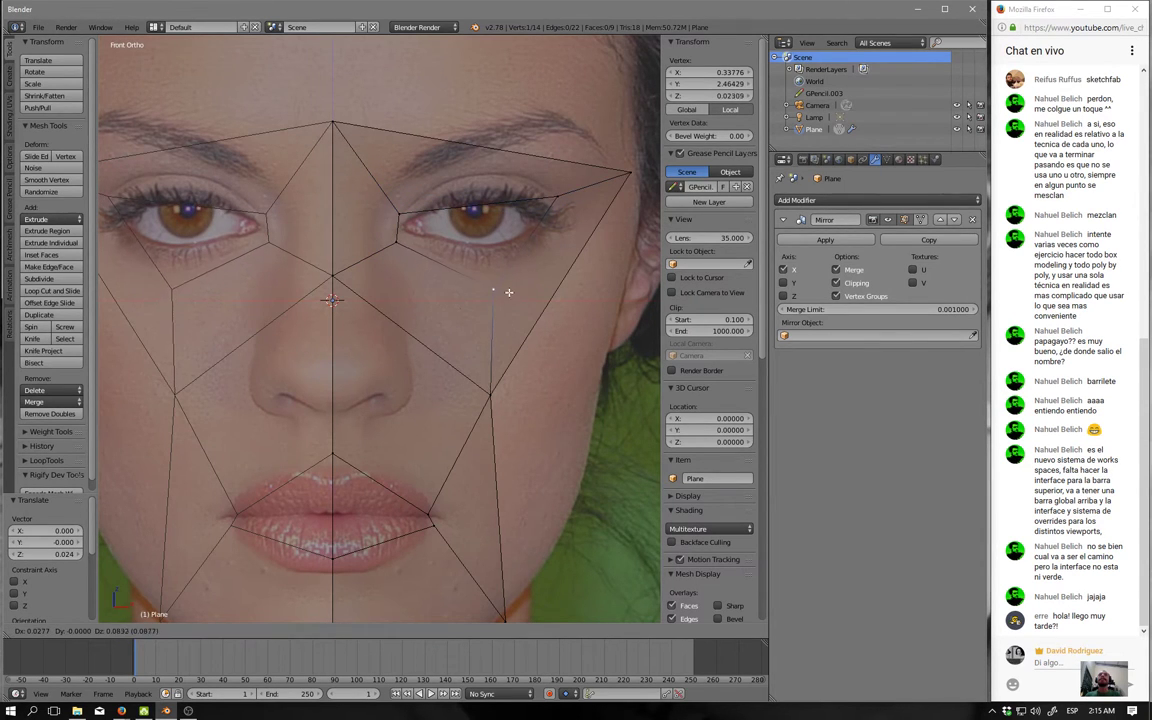
pyautogui.click(505, 279)
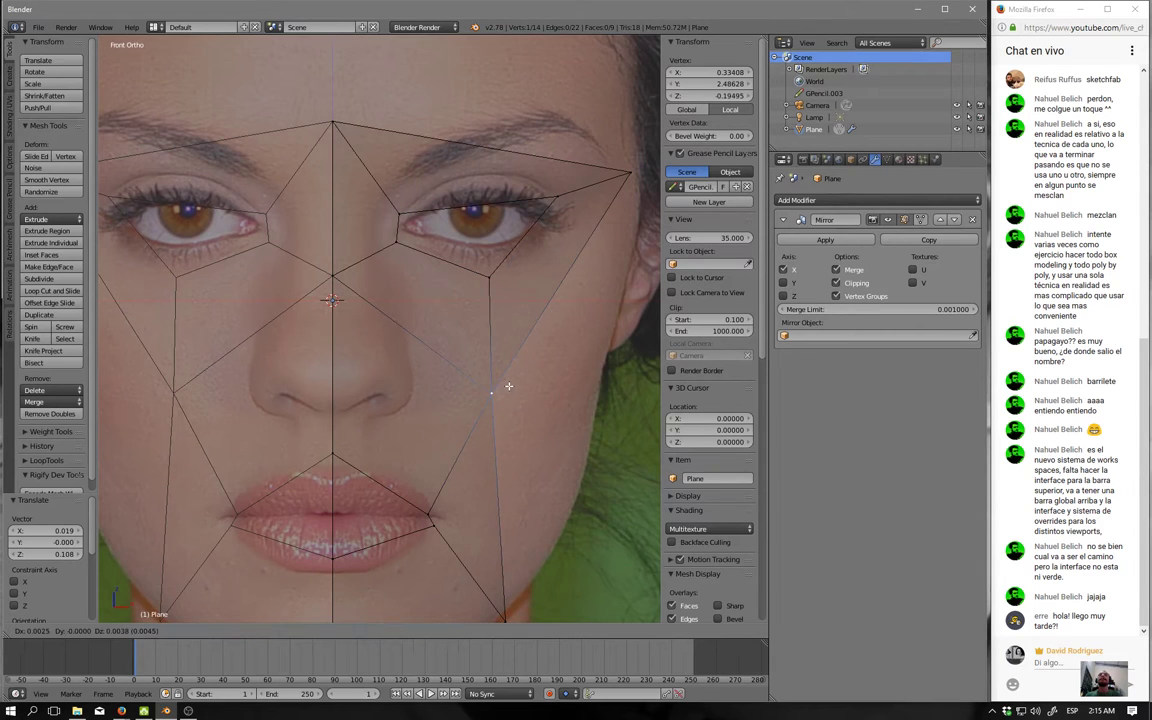
pyautogui.rightClick(632, 173)
pyautogui.press('g')
pyautogui.click(645, 181)
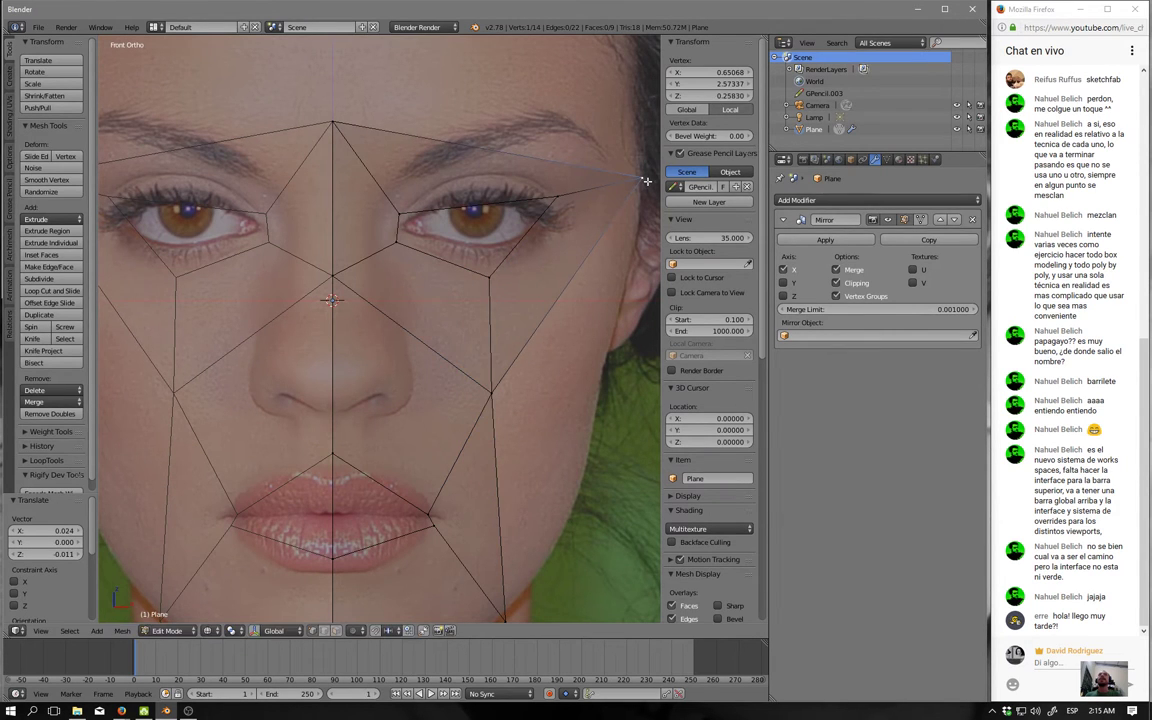
pyautogui.scroll(-2, 478, 231)
pyautogui.keyDown('shift'); pyautogui.moveTo(402, 338); pyautogui.dragTo(460, 248, button='middle'); pyautogui.keyUp('shift')
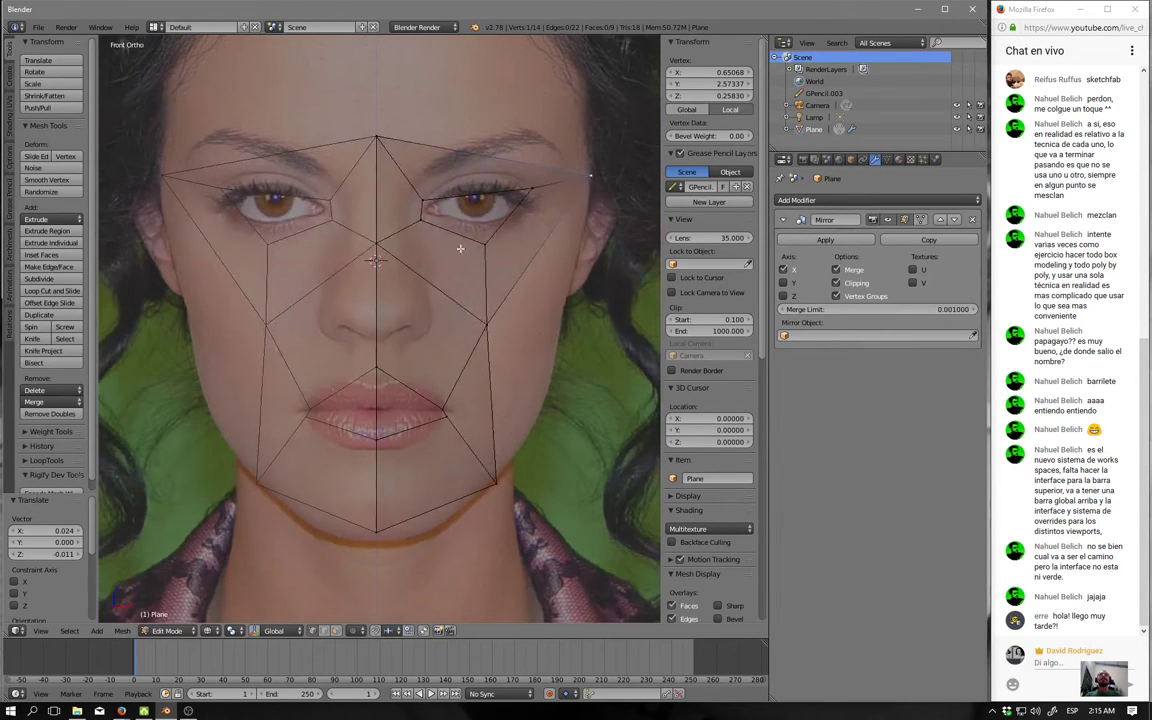
# In Right Ortho, move a vertex near the eye onto the side profile, then return to front view.
pyautogui.press('KP_3')
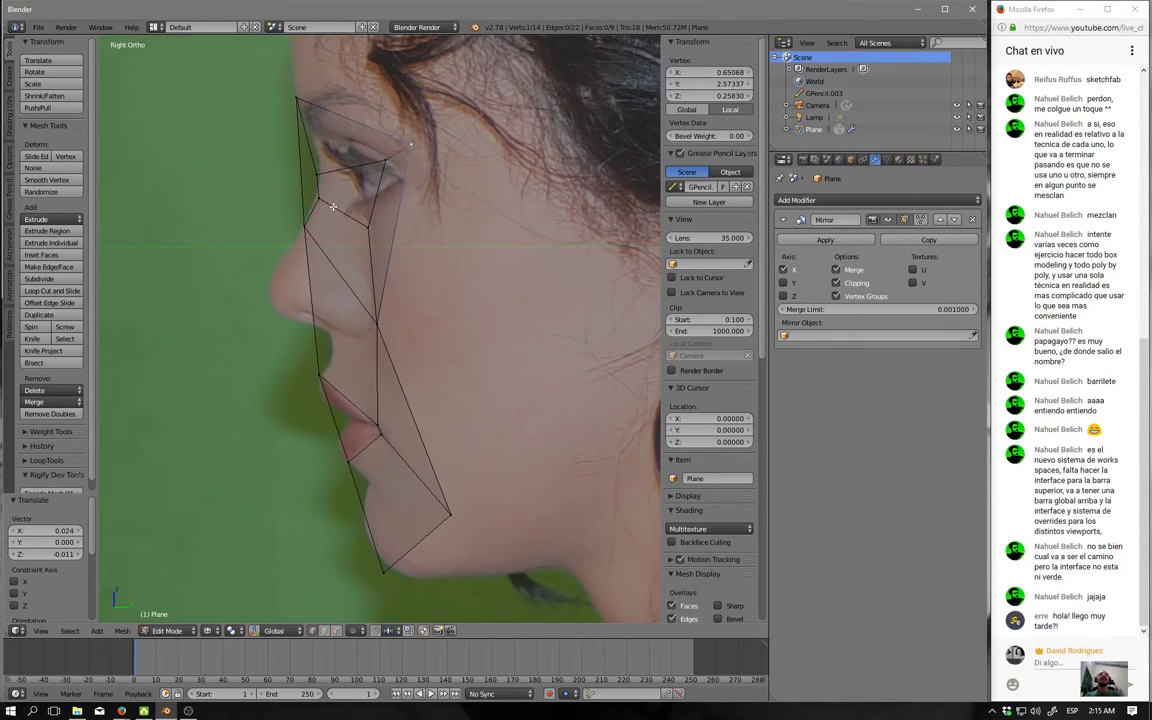
pyautogui.keyDown('shift'); pyautogui.rightClick(325, 203); pyautogui.keyUp('shift')
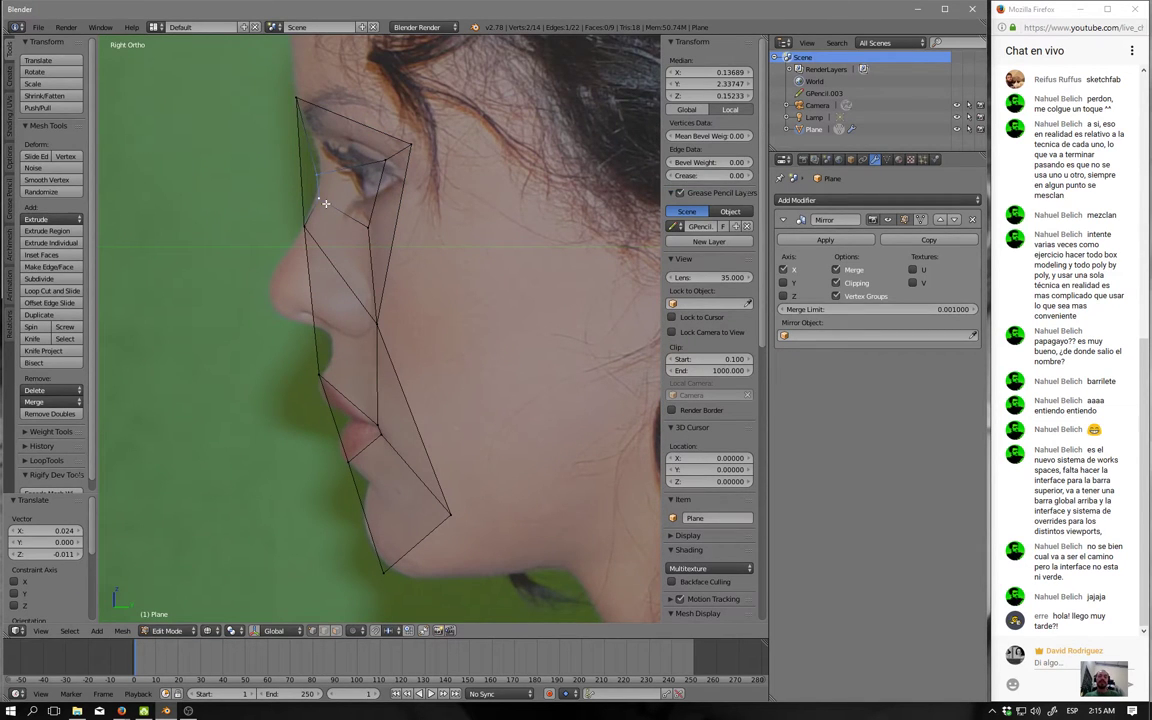
pyautogui.rightClick(370, 225)
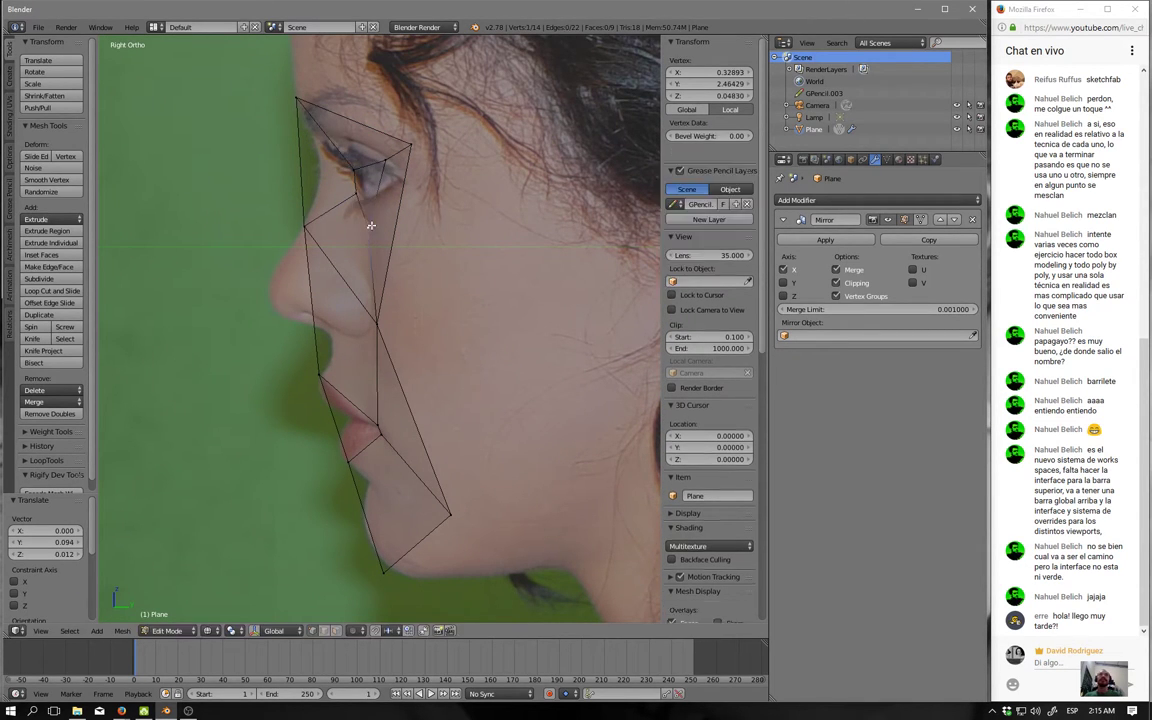
pyautogui.press('g')
pyautogui.click(372, 212)
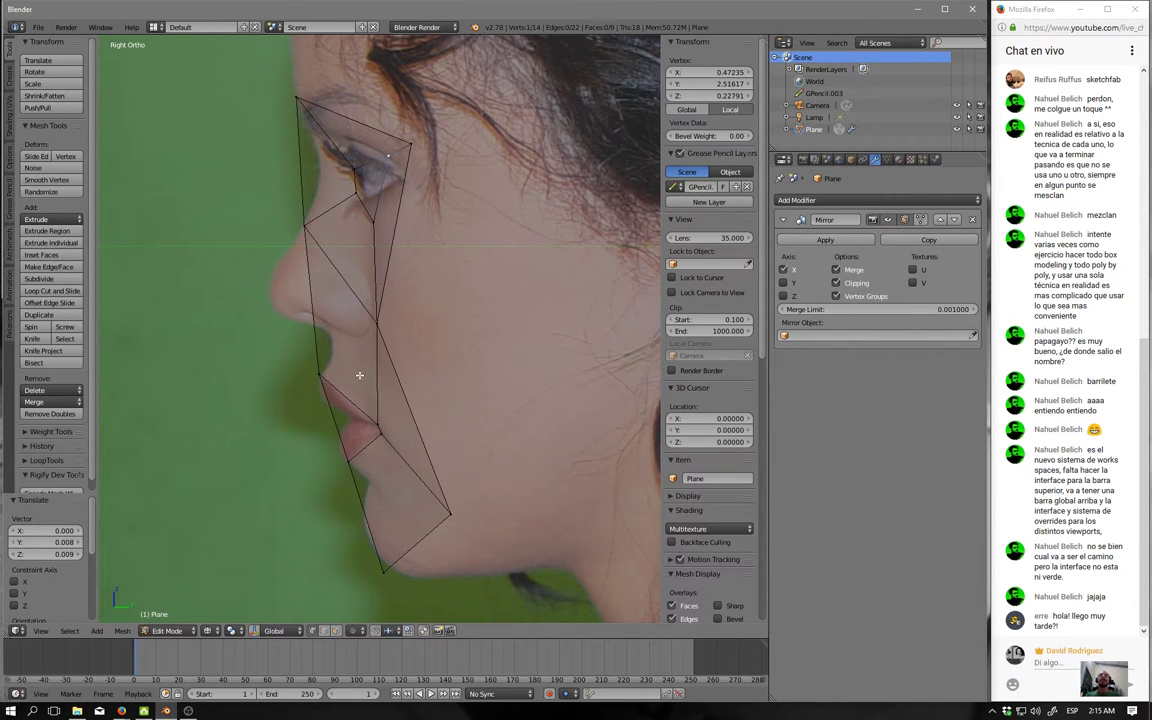
pyautogui.press('KP_1')
pyautogui.hotkey('ctrl', 'Tab')
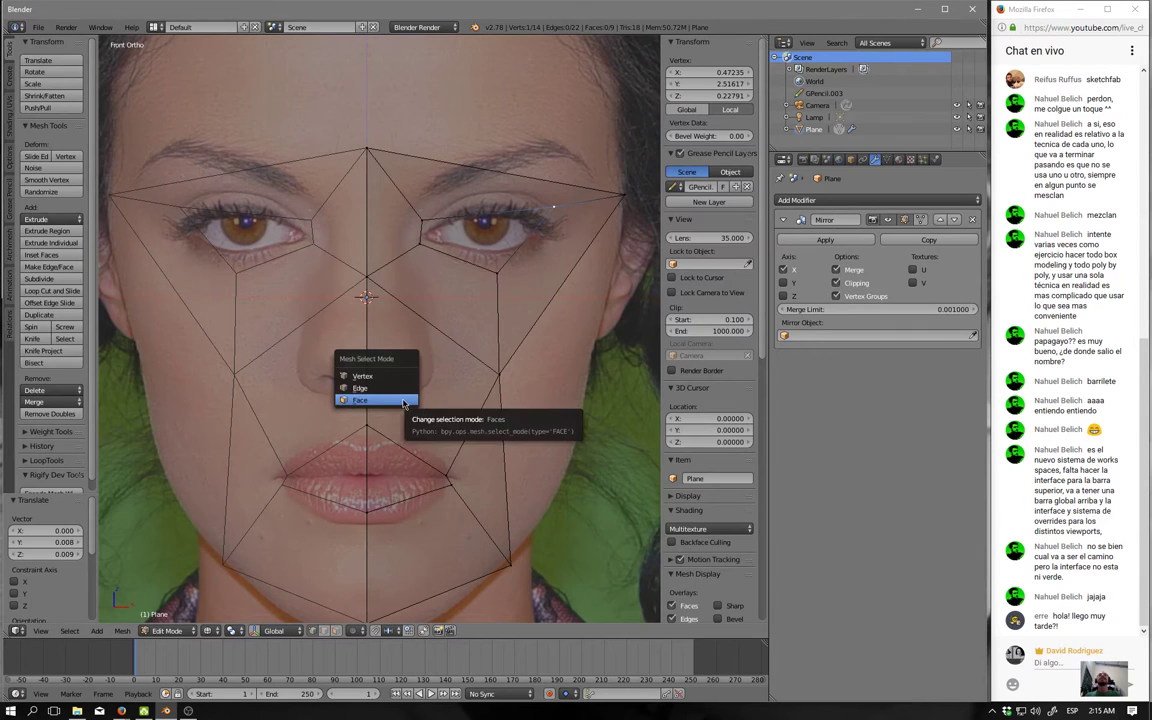
pyautogui.click(403, 400)
pyautogui.rightClick(405, 257)
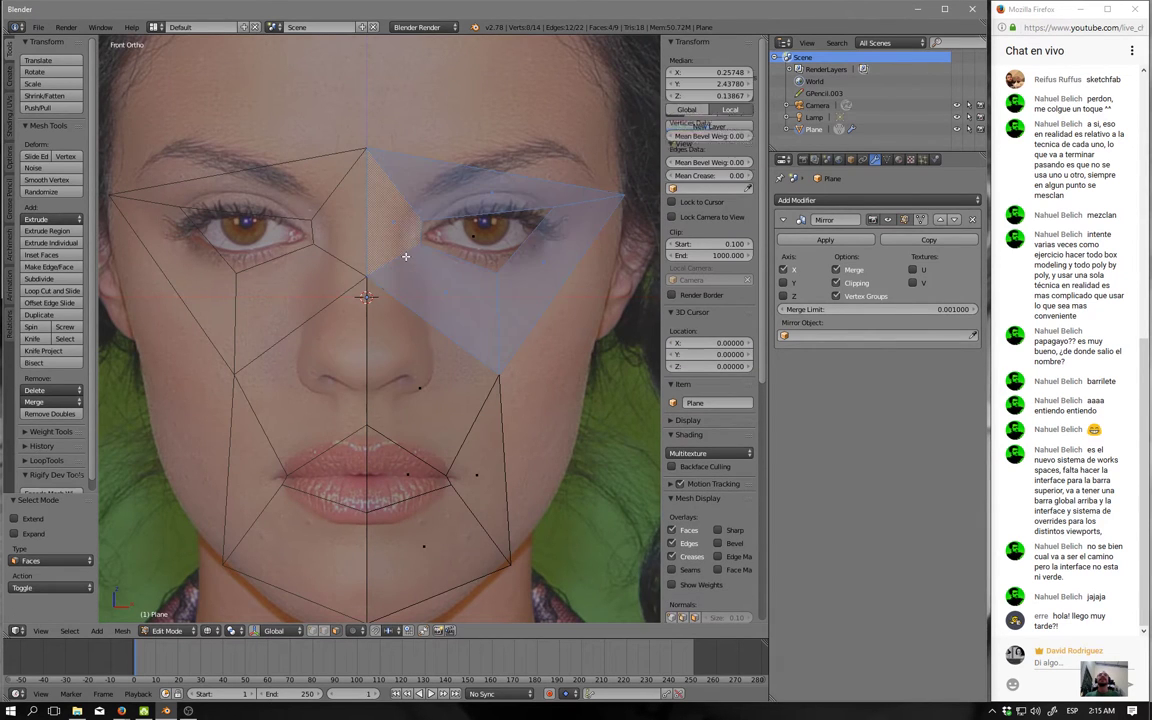
pyautogui.keyDown('ctrl'); pyautogui.rightClick(470, 480); pyautogui.keyUp('ctrl')
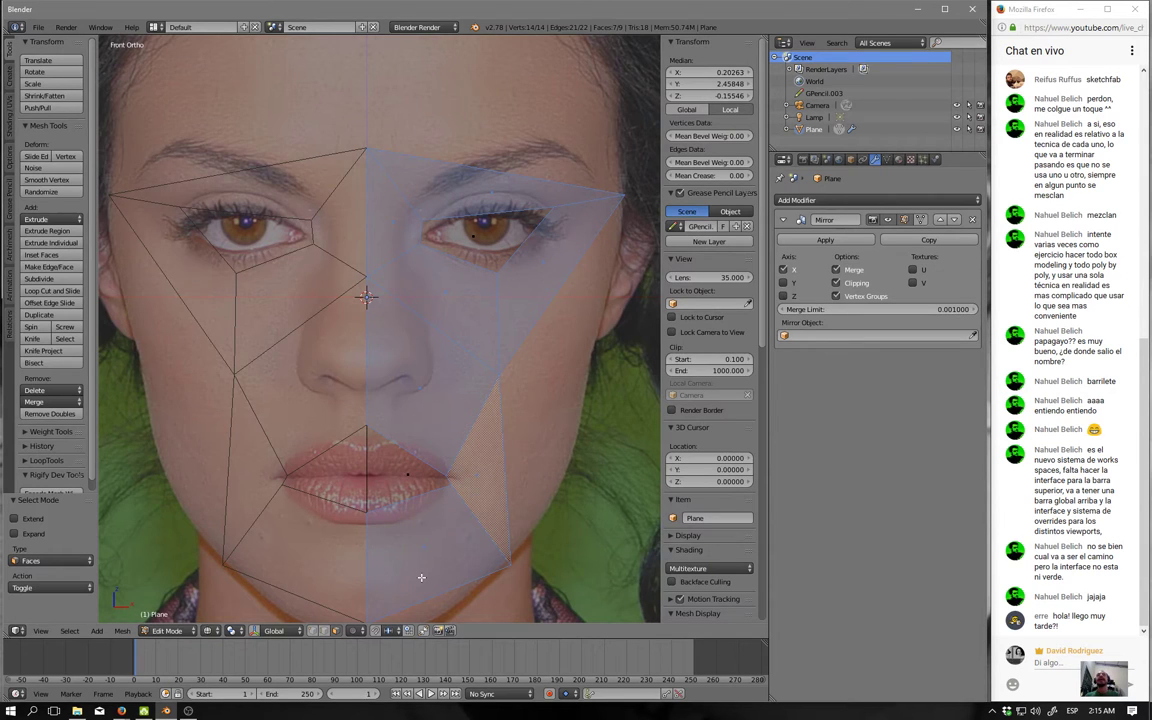
pyautogui.press('a')
pyautogui.scroll(1, 487, 457)
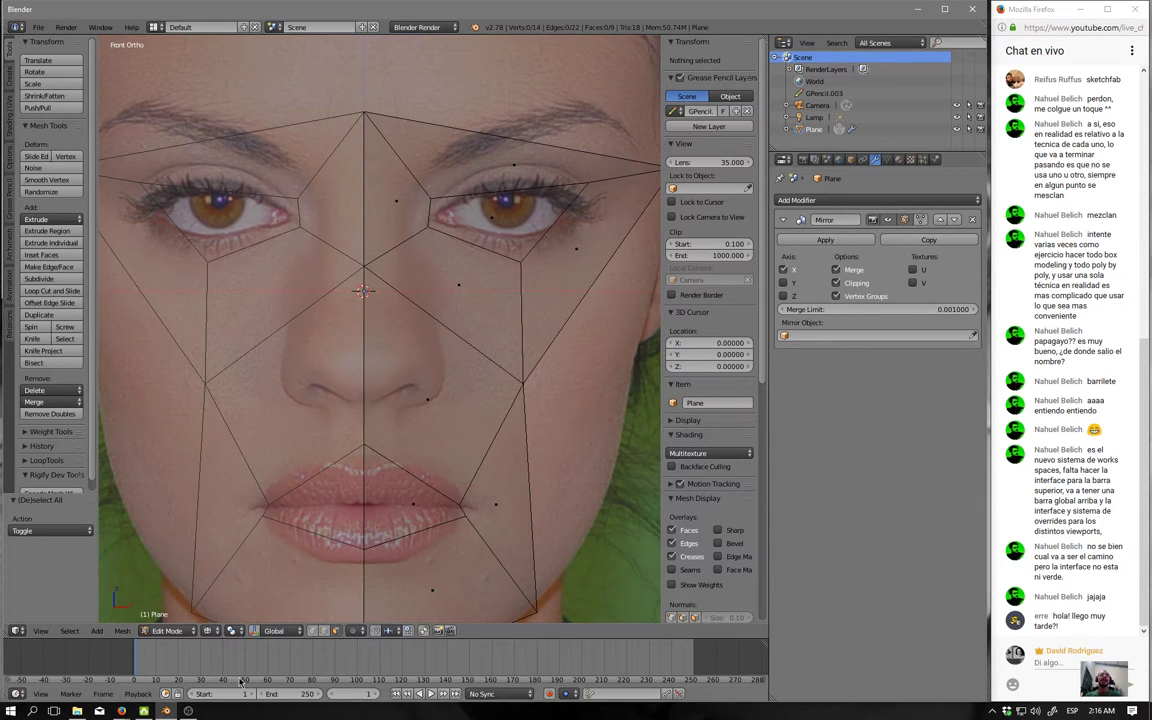
pyautogui.press('2')
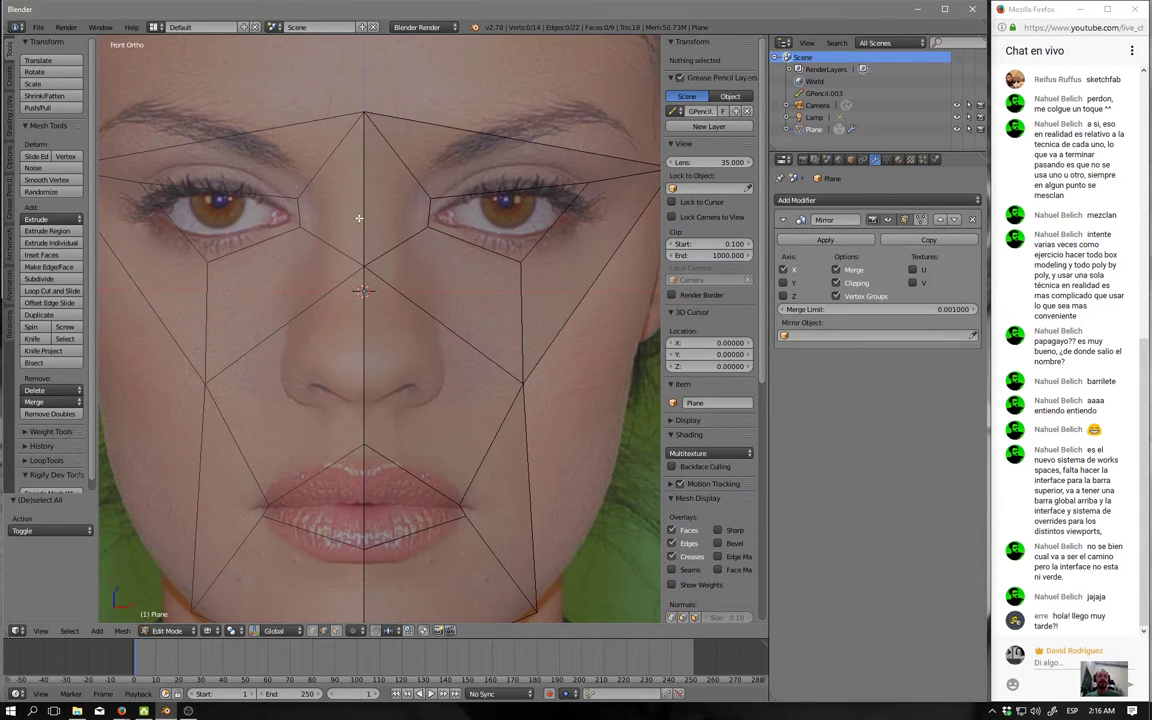
# Sketch grease-pencil number annotations, including 5 and 6, over the nose bridge.
pyautogui.moveTo(352, 209)
pyautogui.mouseDown()
pyautogui.moveTo(412, 262)
pyautogui.moveTo(368, 330)
pyautogui.moveTo(365, 358)
pyautogui.mouseUp()
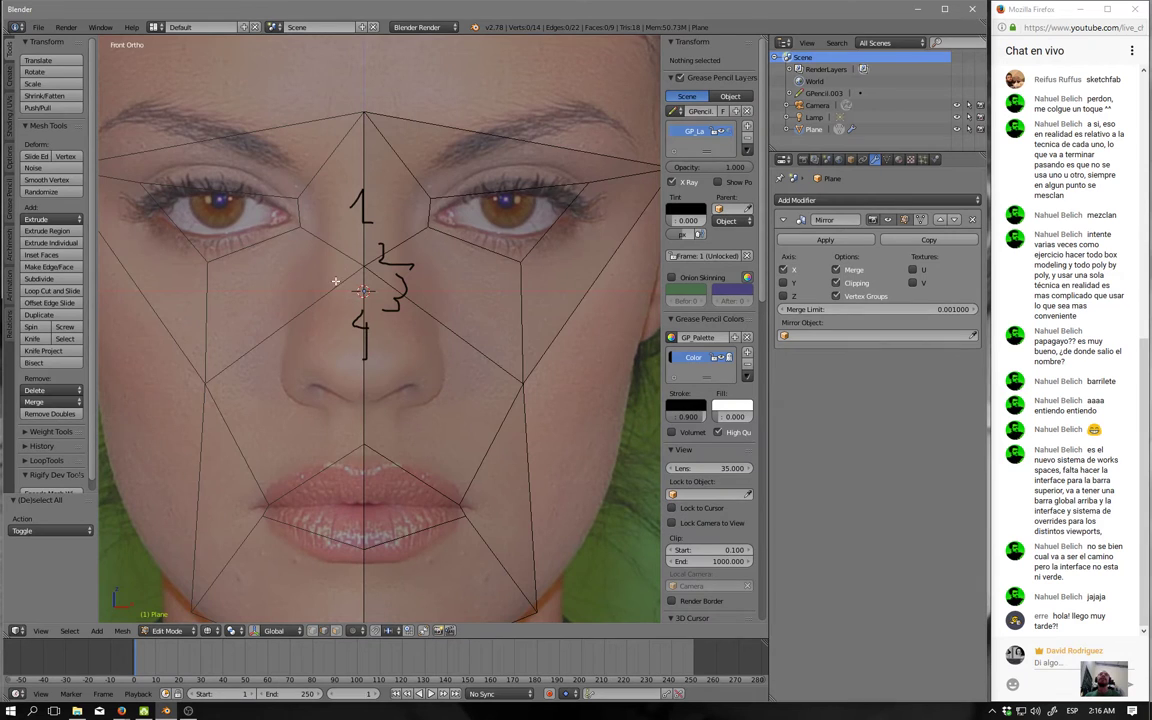
pyautogui.moveTo(331, 287); pyautogui.dragTo(320, 306)
pyautogui.moveTo(337, 236); pyautogui.dragTo(338, 258)
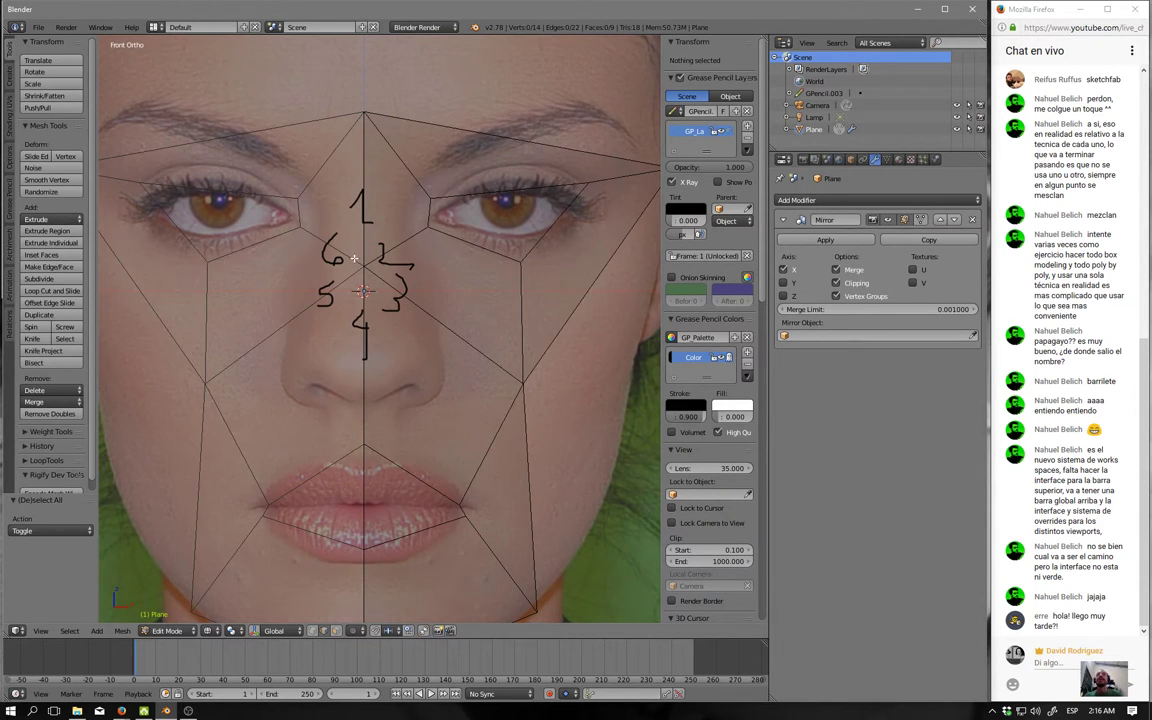
pyautogui.keyDown('shift'); pyautogui.scroll(3, 366, 302); pyautogui.keyUp('shift')
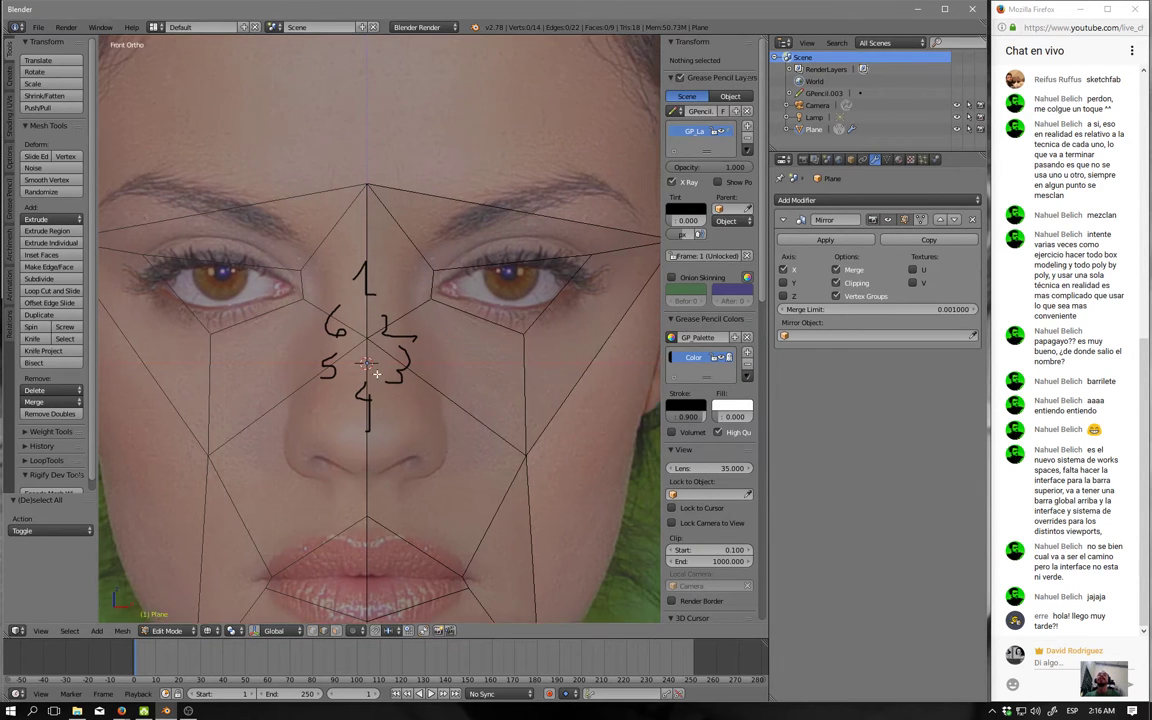
pyautogui.keyDown('shift'); pyautogui.scroll(4, 374, 300); pyautogui.keyUp('shift')
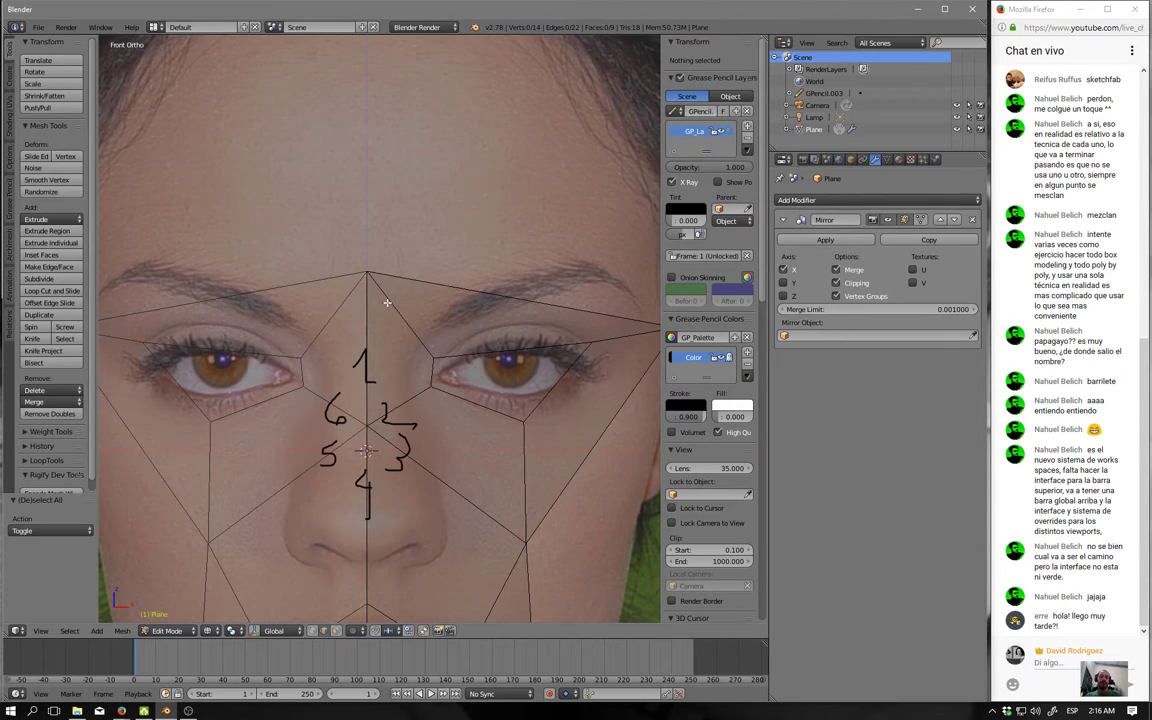
pyautogui.press('2')
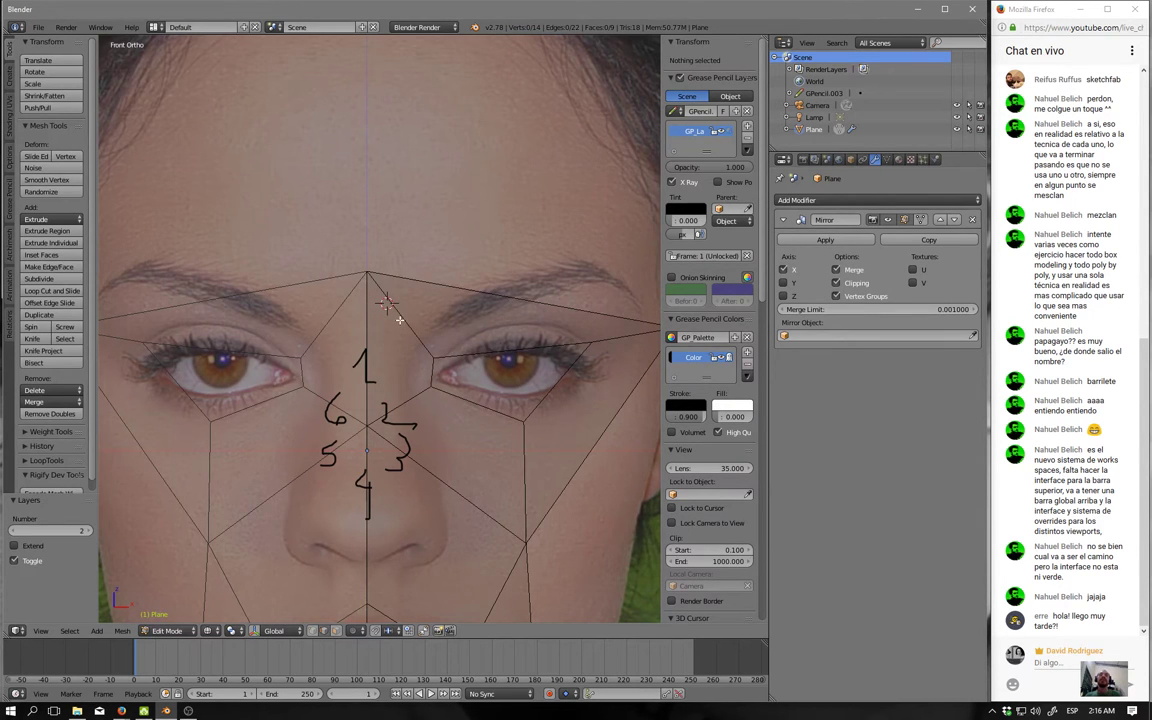
# Number the faces around the forehead apex and sketch planned edges toward the eye and forehead.
pyautogui.moveTo(398, 322); pyautogui.dragTo(430, 328)
pyautogui.moveTo(397, 270)
pyautogui.mouseDown()
pyautogui.moveTo(404, 298)
pyautogui.moveTo(371, 205)
pyautogui.moveTo(371, 142)
pyautogui.mouseUp()
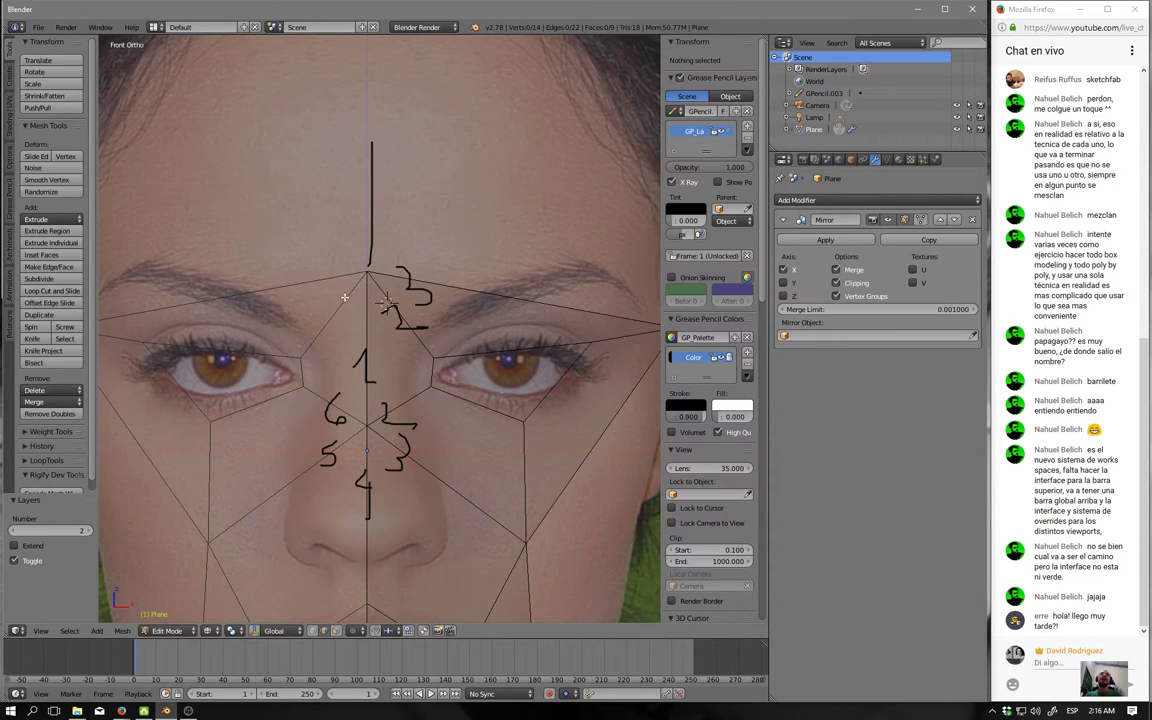
pyautogui.moveTo(332, 264)
pyautogui.mouseDown()
pyautogui.moveTo(313, 264)
pyautogui.moveTo(328, 330)
pyautogui.mouseUp()
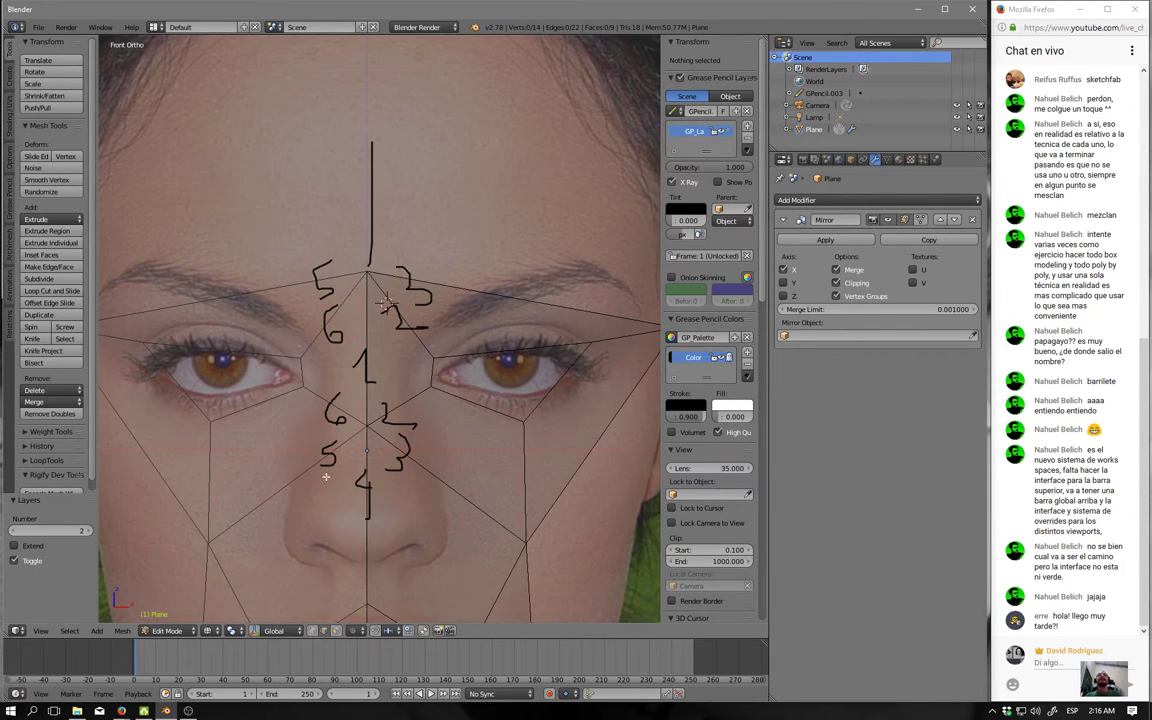
pyautogui.moveTo(368, 272); pyautogui.dragTo(430, 361)
pyautogui.moveTo(368, 272); pyautogui.dragTo(545, 306)
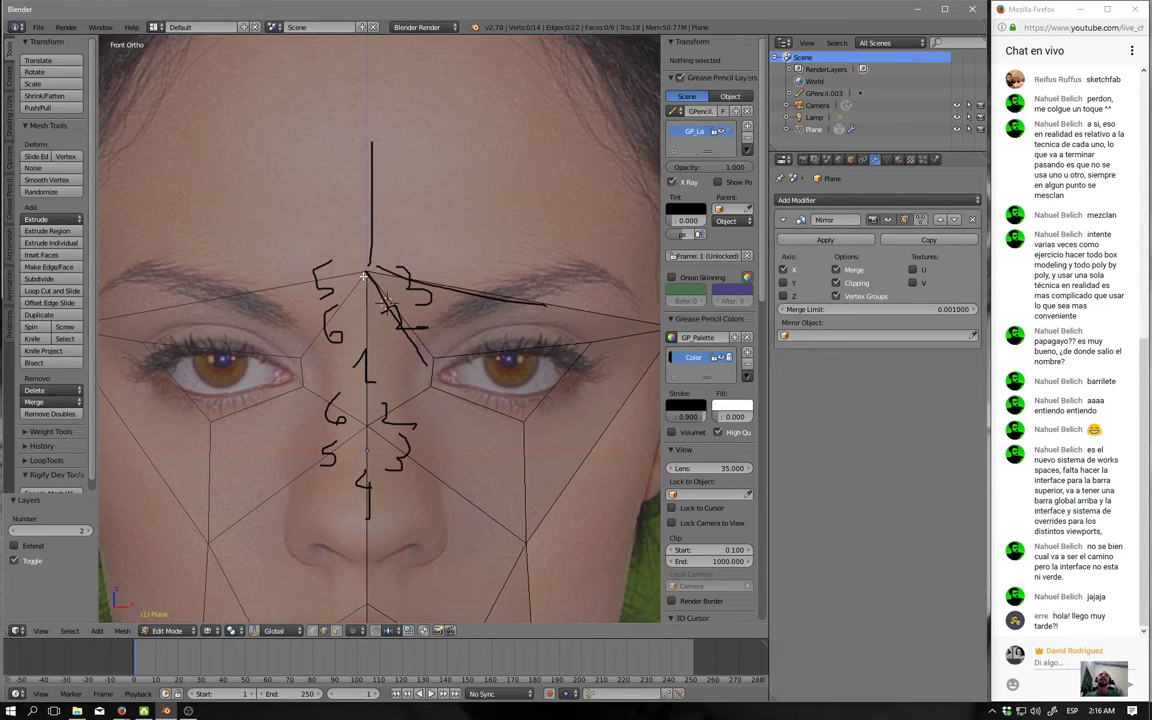
pyautogui.moveTo(368, 273); pyautogui.dragTo(328, 330)
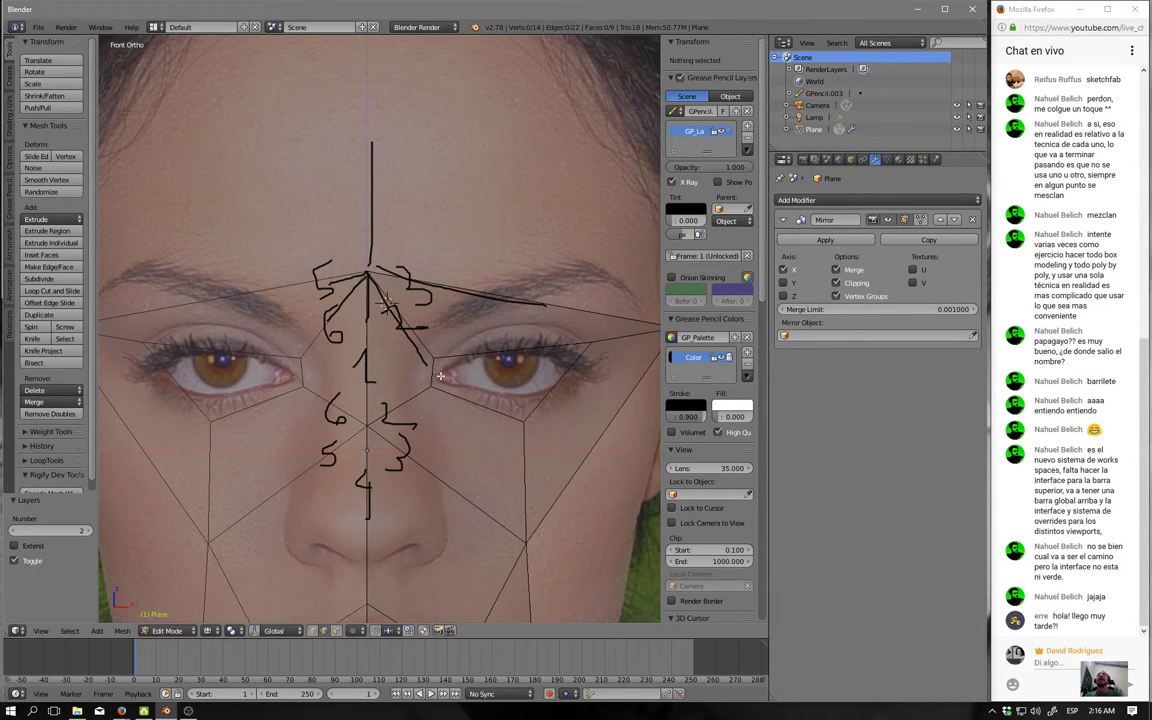
# Unlink the grease-pencil datablock to remove all the annotations.
pyautogui.click(749, 112)
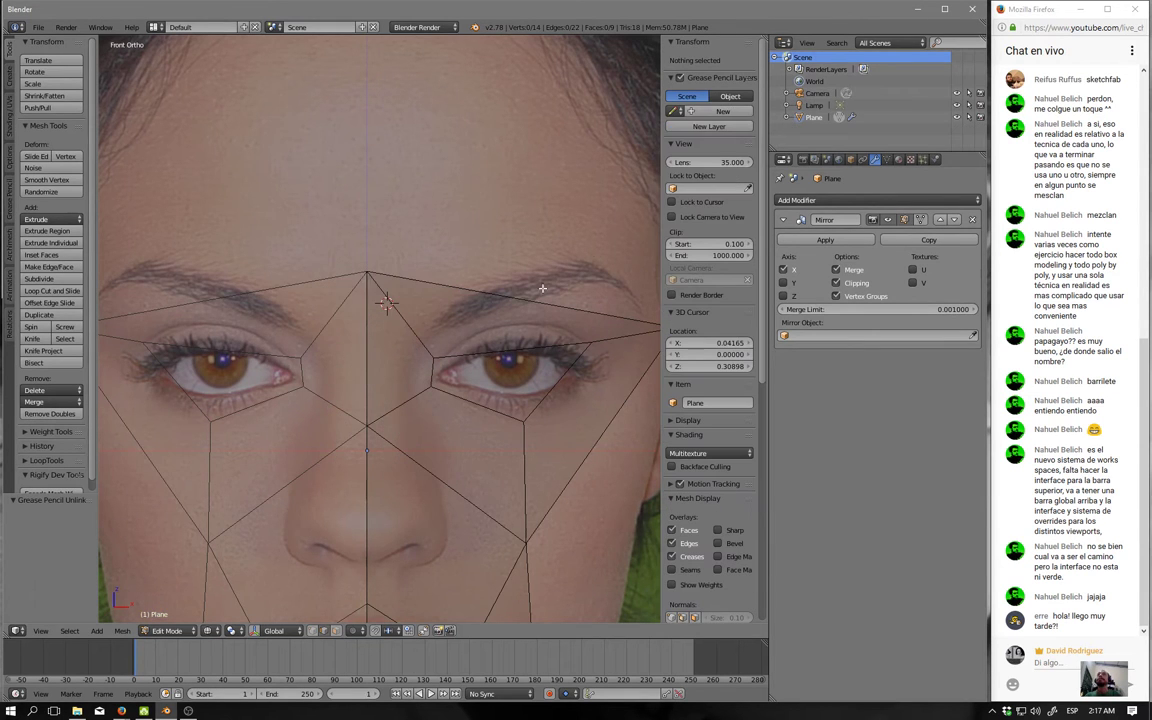
pyautogui.scroll(-2, 587, 383)
pyautogui.scroll(-1, 587, 383)
pyautogui.scroll(-1, 587, 383)
pyautogui.scroll(1, 480, 430)
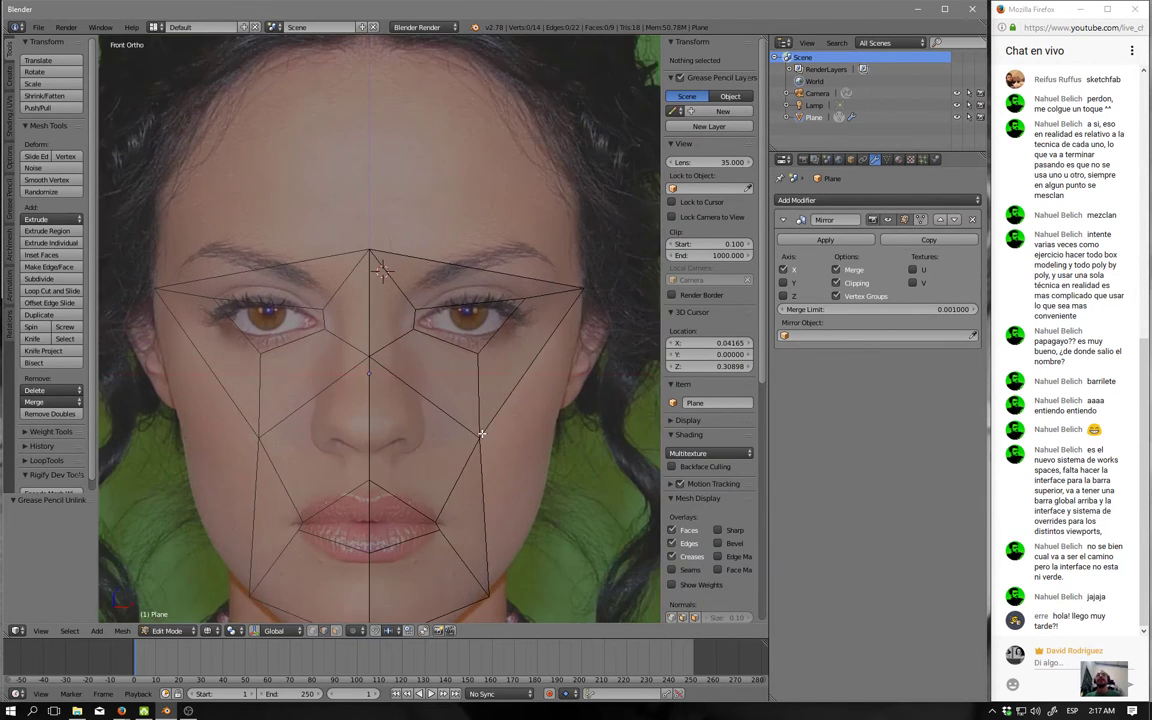
pyautogui.scroll(1, 480, 400)
pyautogui.scroll(1, 480, 383)
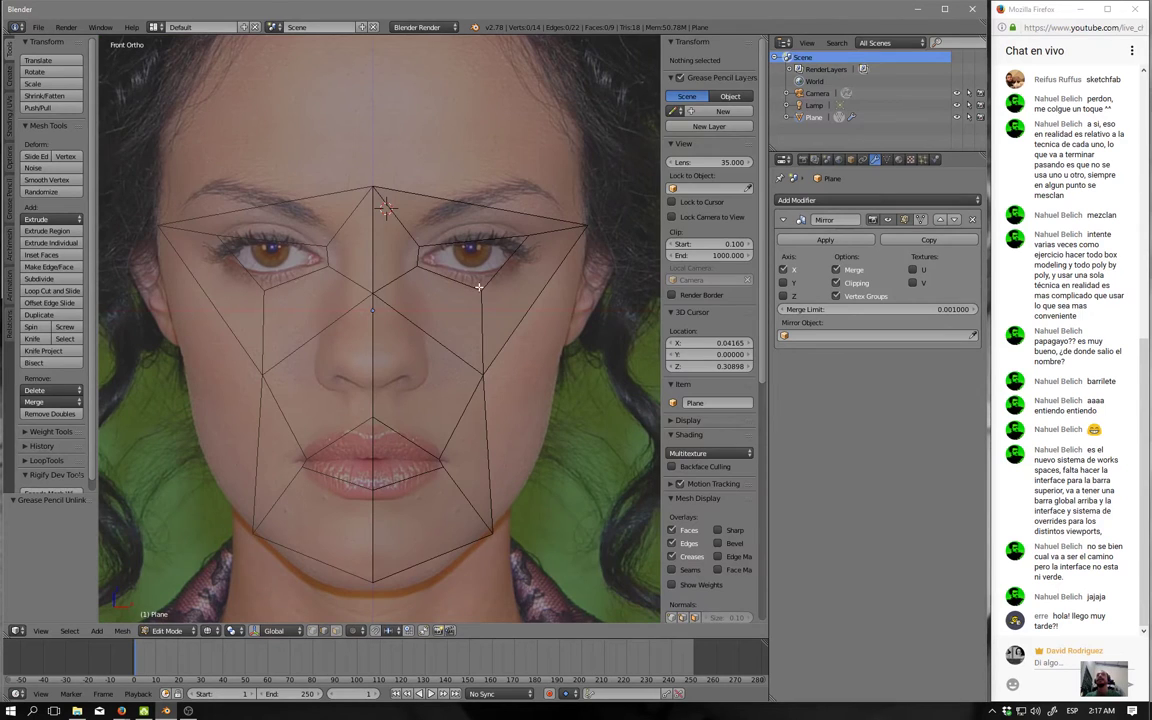
# Select the right-eye face and the face beside the lower lip, inspecting them in solid shading.
pyautogui.rightClick(433, 258)
pyautogui.hotkey('ctrl', 'Tab')
pyautogui.click(437, 301)
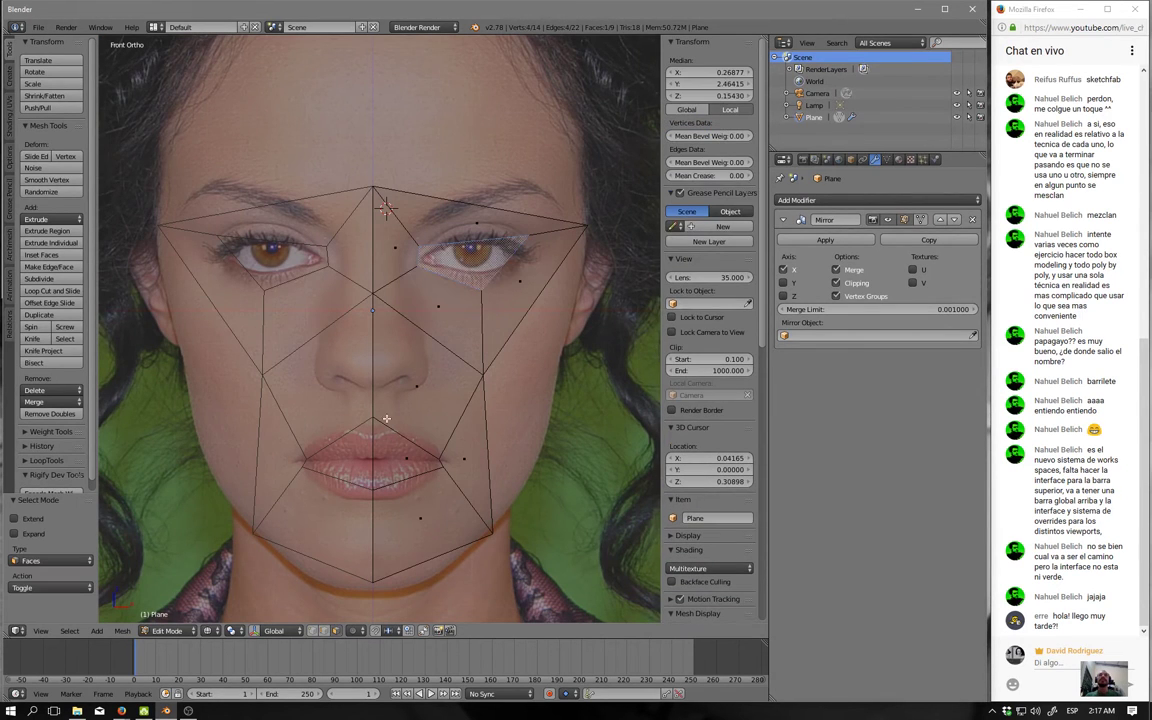
pyautogui.keyDown('shift'); pyautogui.rightClick(383, 441); pyautogui.keyUp('shift')
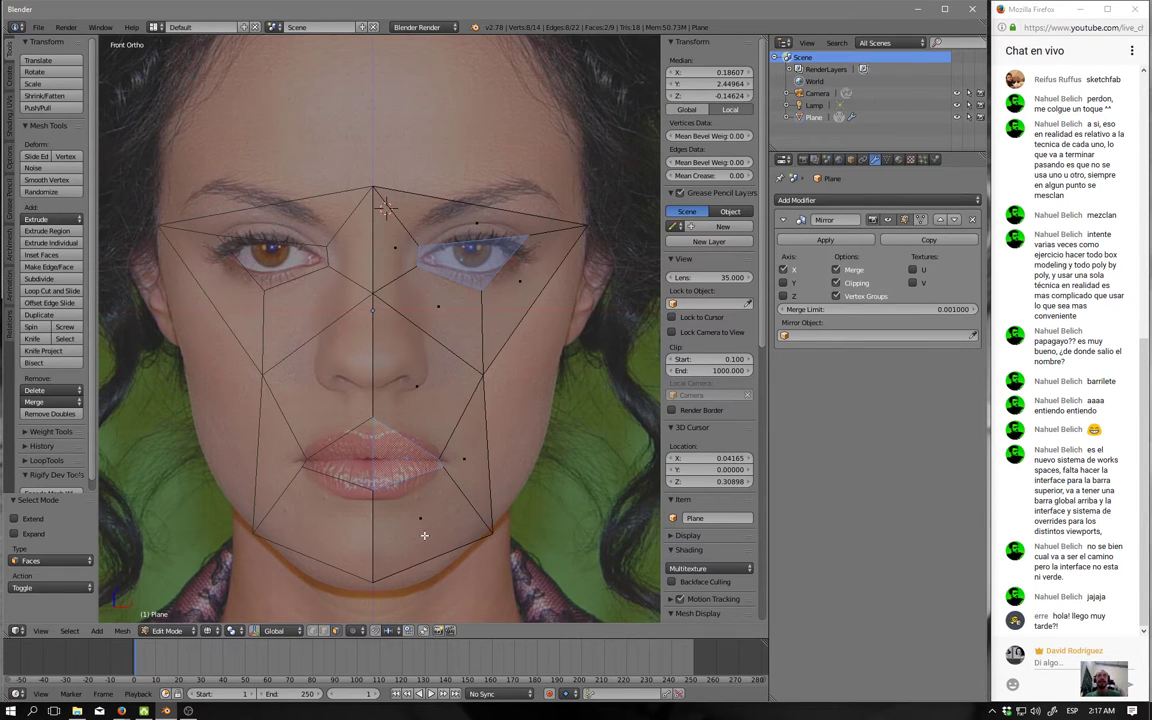
pyautogui.press('z')
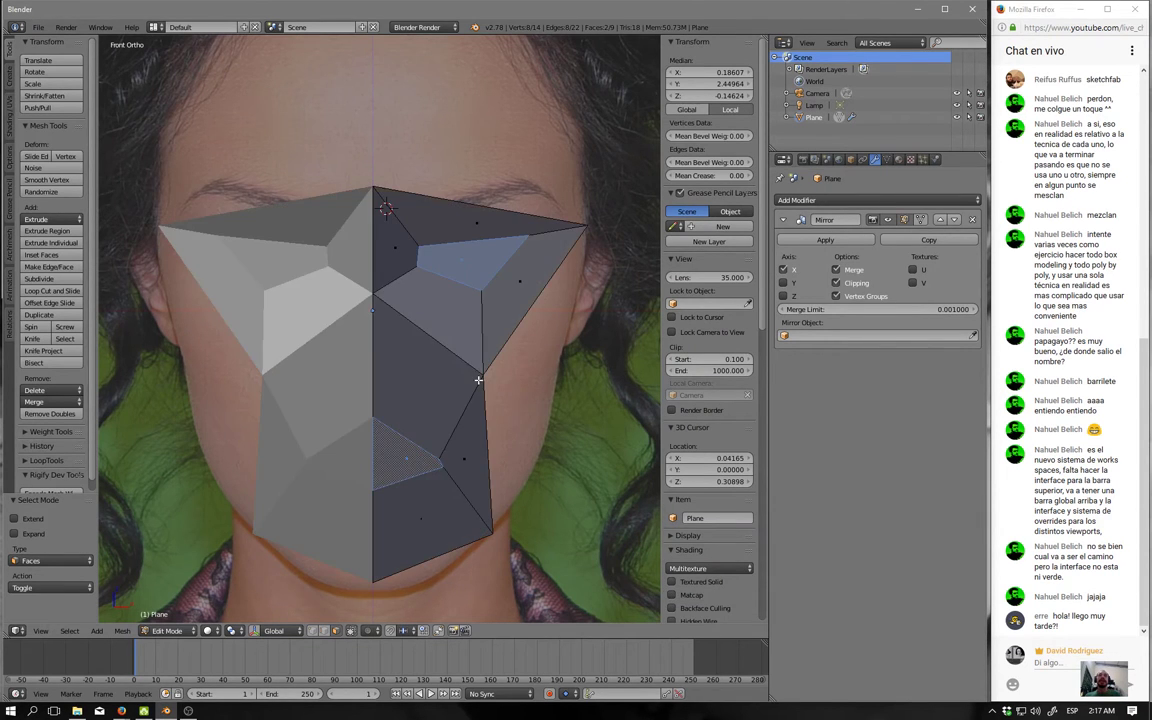
pyautogui.moveTo(478, 380)
pyautogui.mouseDown(button='middle')
pyautogui.moveTo(400, 399)
pyautogui.moveTo(467, 389)
pyautogui.moveTo(443, 398)
pyautogui.mouseUp(button='middle')
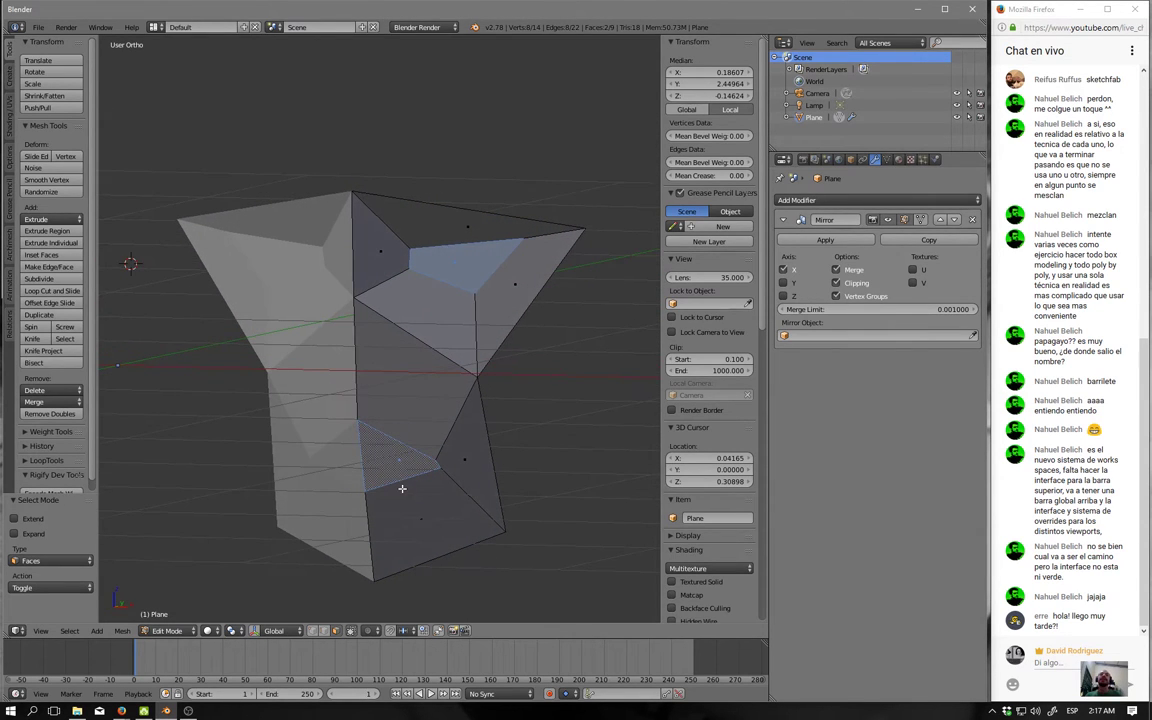
pyautogui.moveTo(402, 488); pyautogui.dragTo(445, 458, button='middle')
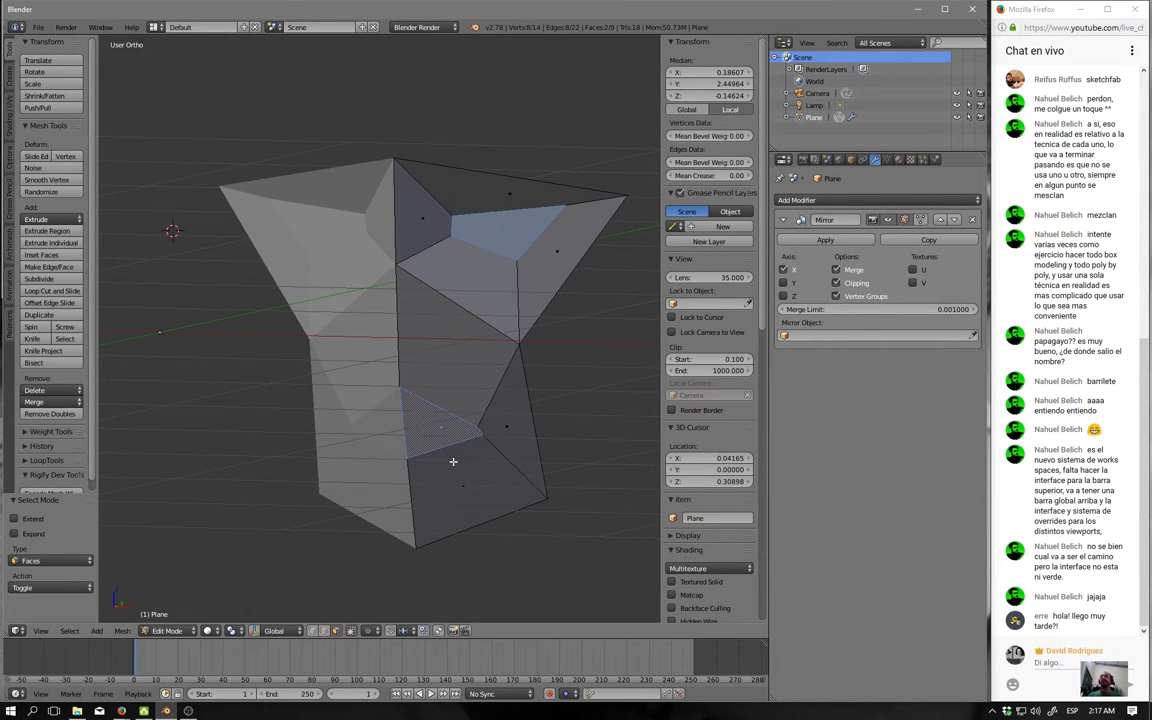
# Delete the two selected faces and return to front view in wireframe.
pyautogui.press('x')
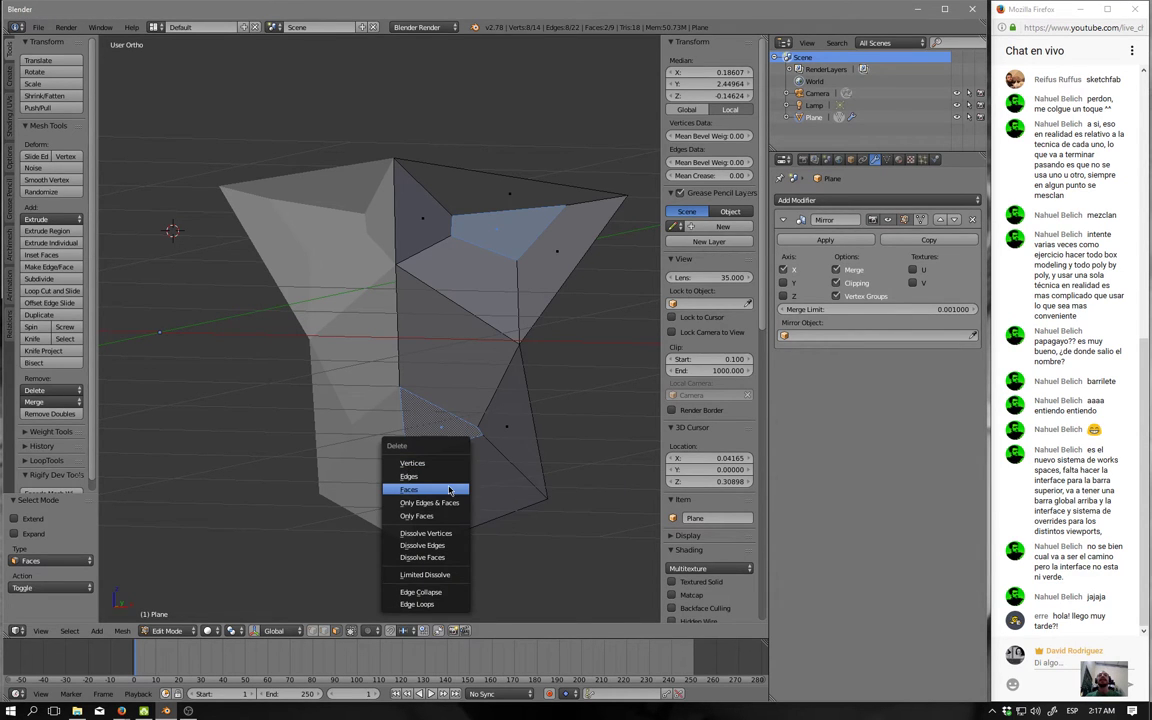
pyautogui.click(430, 489)
pyautogui.press('KP_1')
pyautogui.press('z')
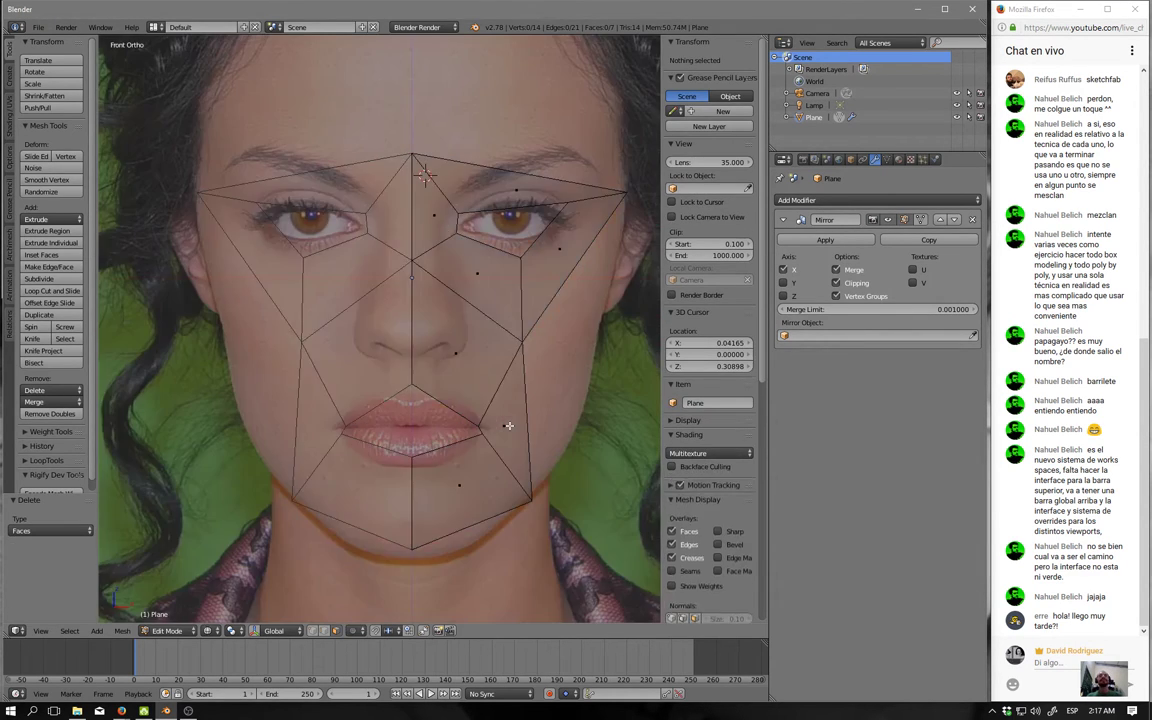
pyautogui.keyDown('shift'); pyautogui.scroll(2, 515, 400); pyautogui.keyUp('shift')
# Fill a new face from the outer right-cheek edge in edge select mode.
pyautogui.keyDown('shift'); pyautogui.moveTo(523, 365); pyautogui.dragTo(484, 410, button='middle'); pyautogui.keyUp('shift')
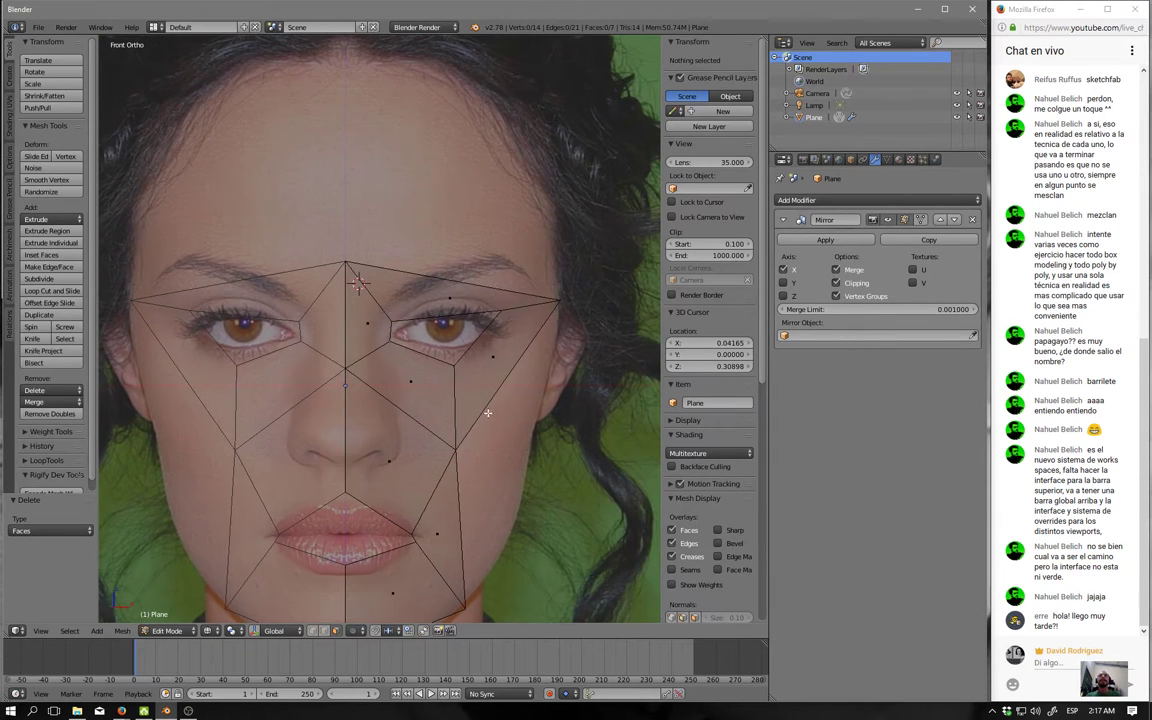
pyautogui.hotkey('ctrl', 'Tab')
pyautogui.click(477, 405)
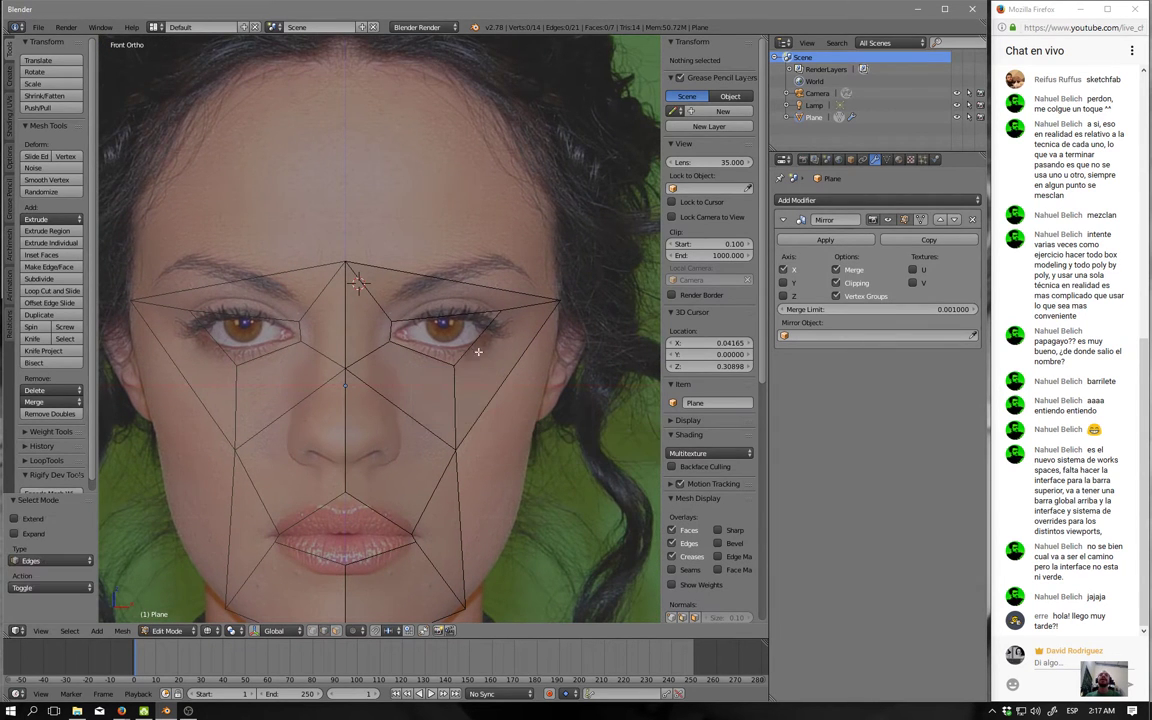
pyautogui.rightClick(491, 384)
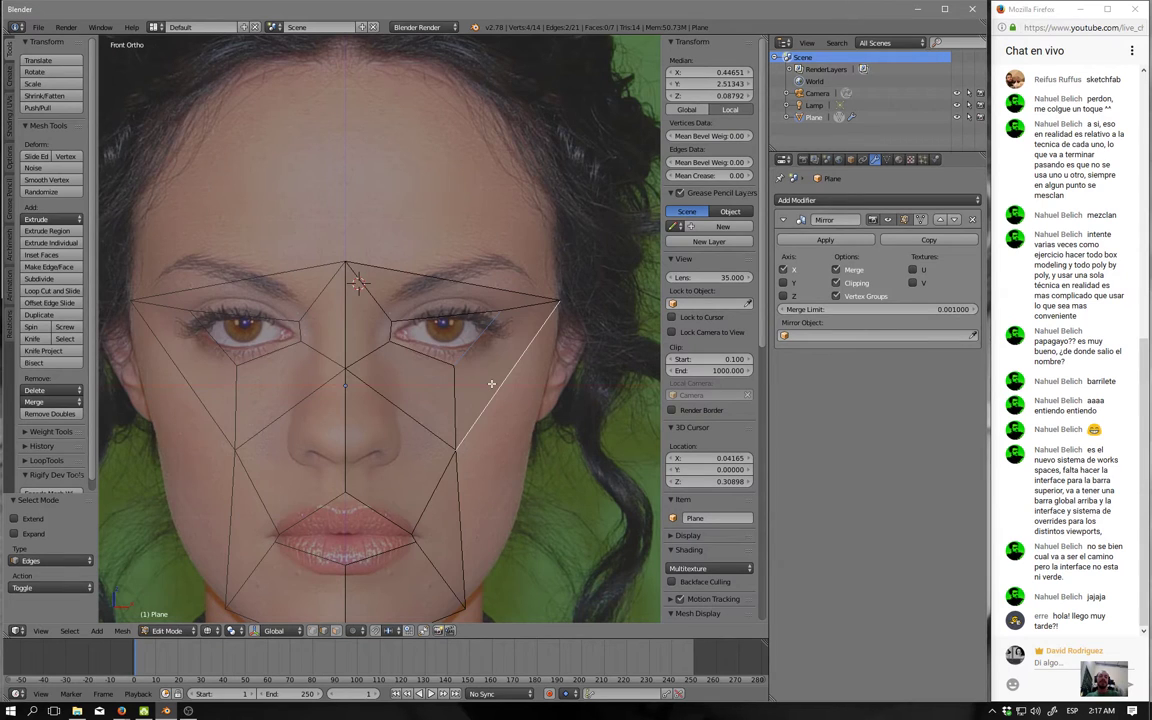
pyautogui.press('w')
pyautogui.click(491, 458)
pyautogui.press('a')
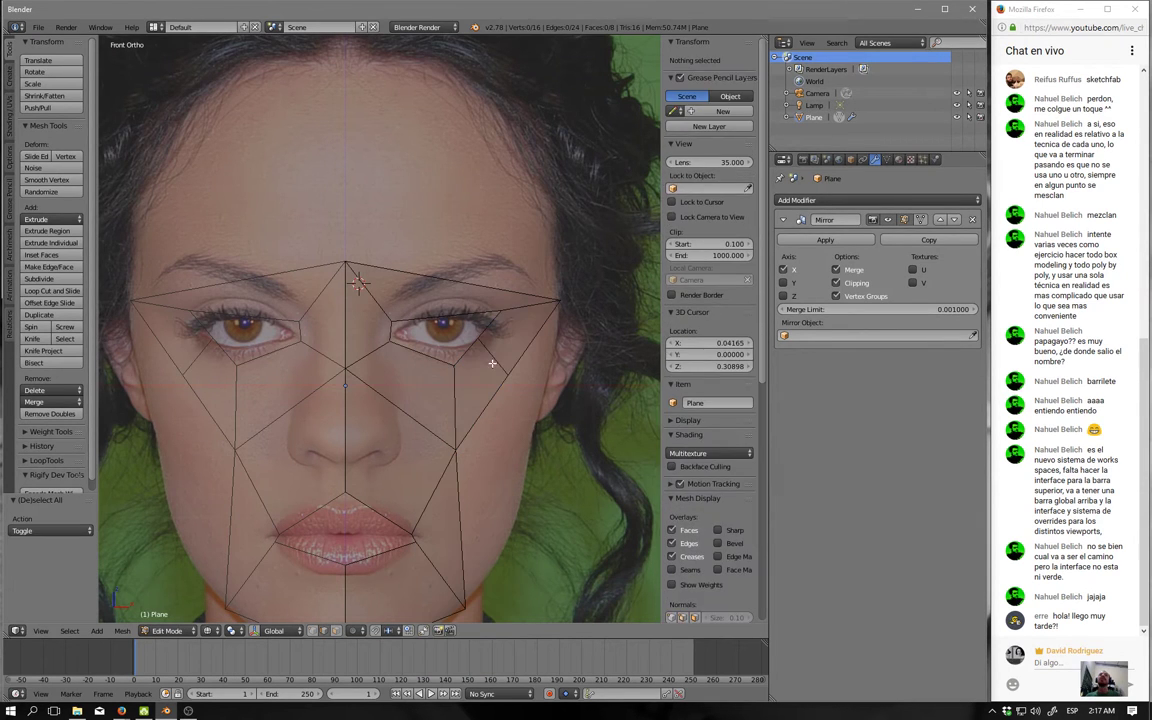
# Move the edge beside the right eye and the eye-corner vertex onto the photo.
pyautogui.rightClick(491, 352)
pyautogui.press('g')
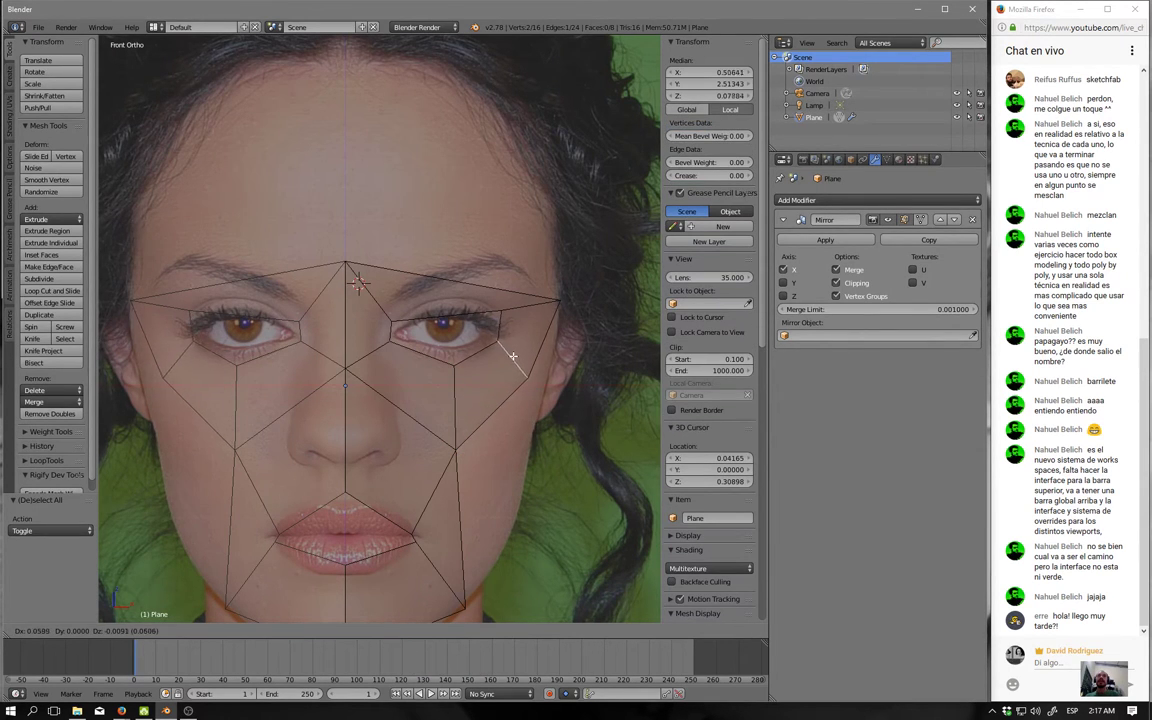
pyautogui.click(505, 355)
pyautogui.rightClick(495, 324)
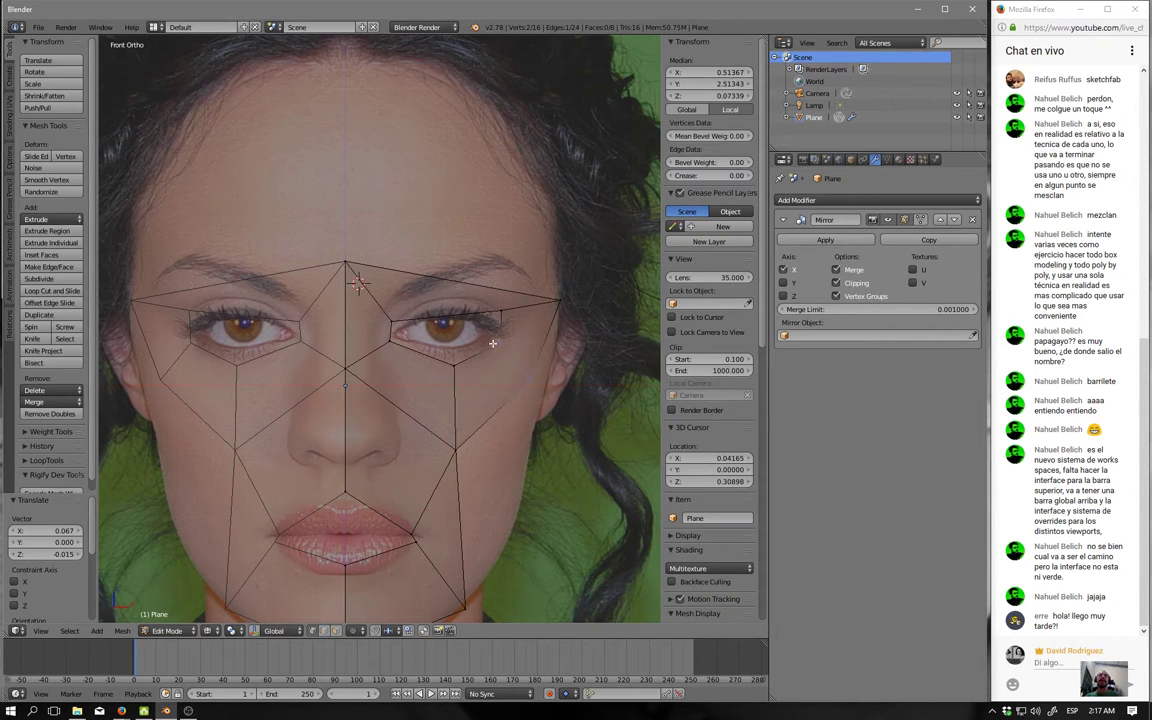
pyautogui.press('g')
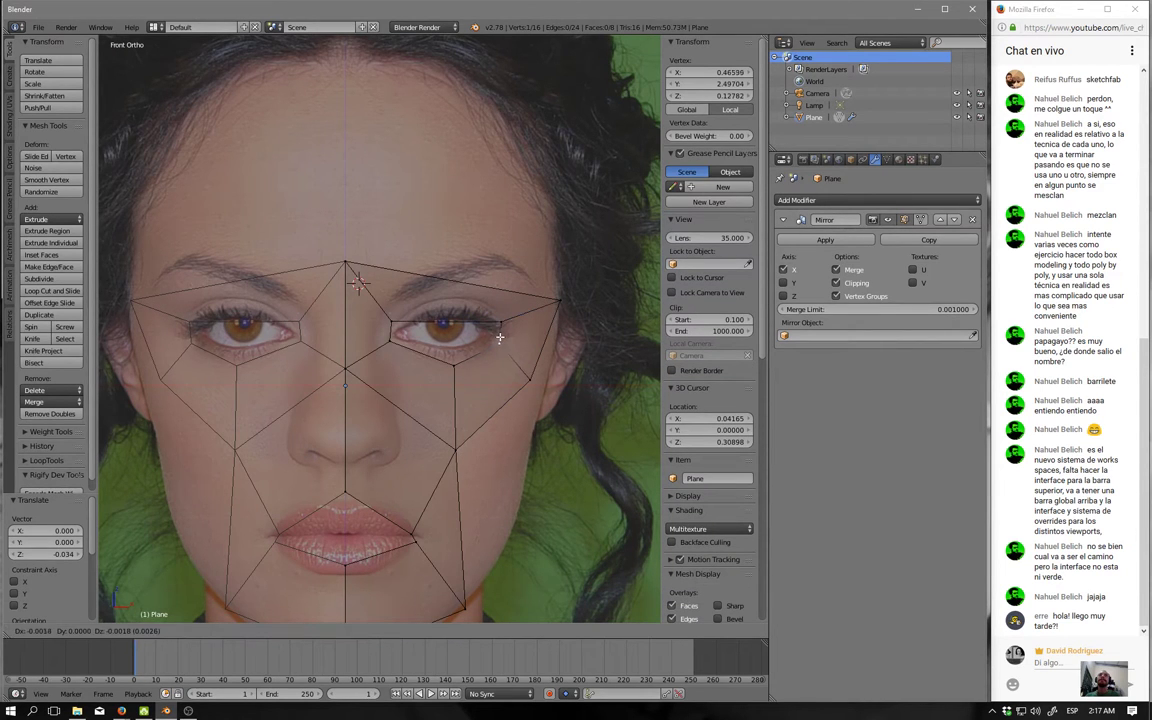
pyautogui.click(518, 371)
pyautogui.press('g')
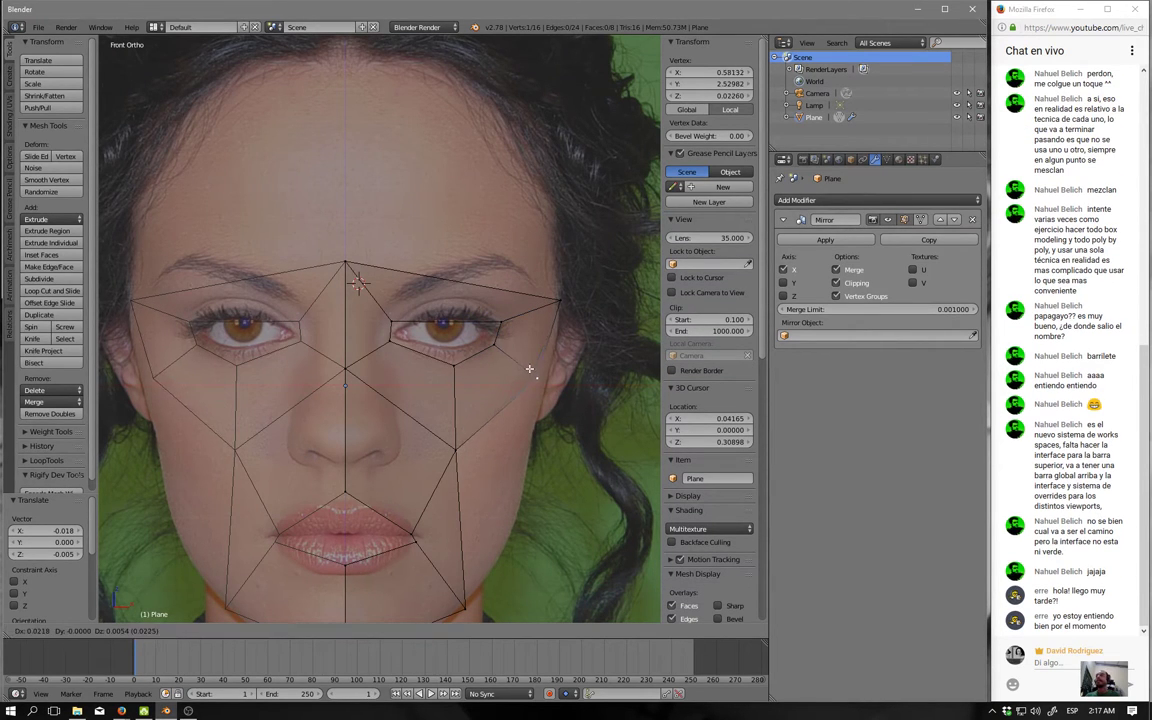
pyautogui.click(511, 416)
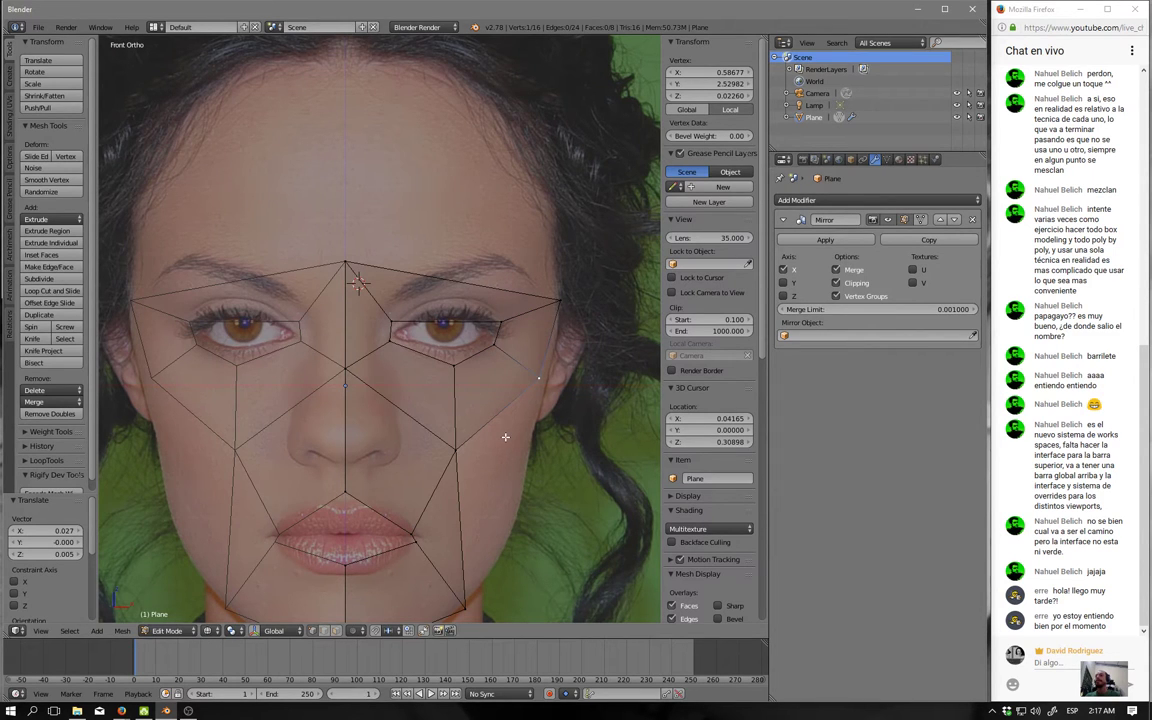
# Move the right cheek vertex onto the photo, then deselect all.
pyautogui.scroll(-1, 505, 437)
pyautogui.rightClick(441, 428)
pyautogui.press('g')
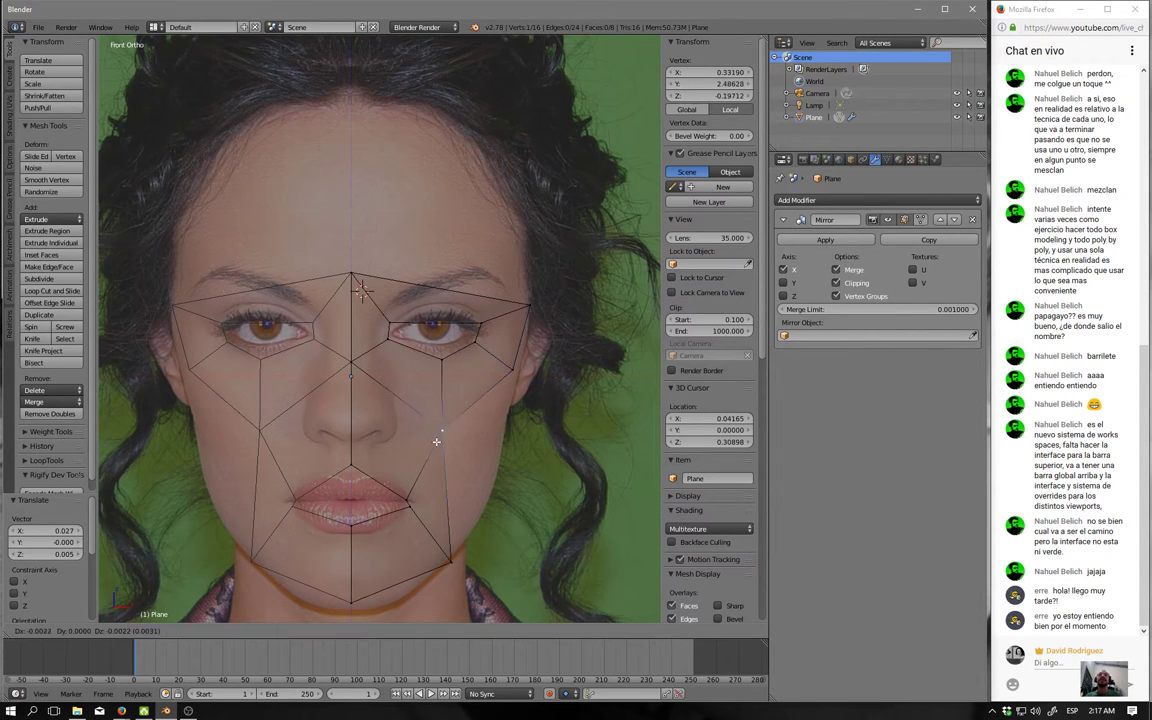
pyautogui.click(437, 442)
pyautogui.scroll(2, 471, 449)
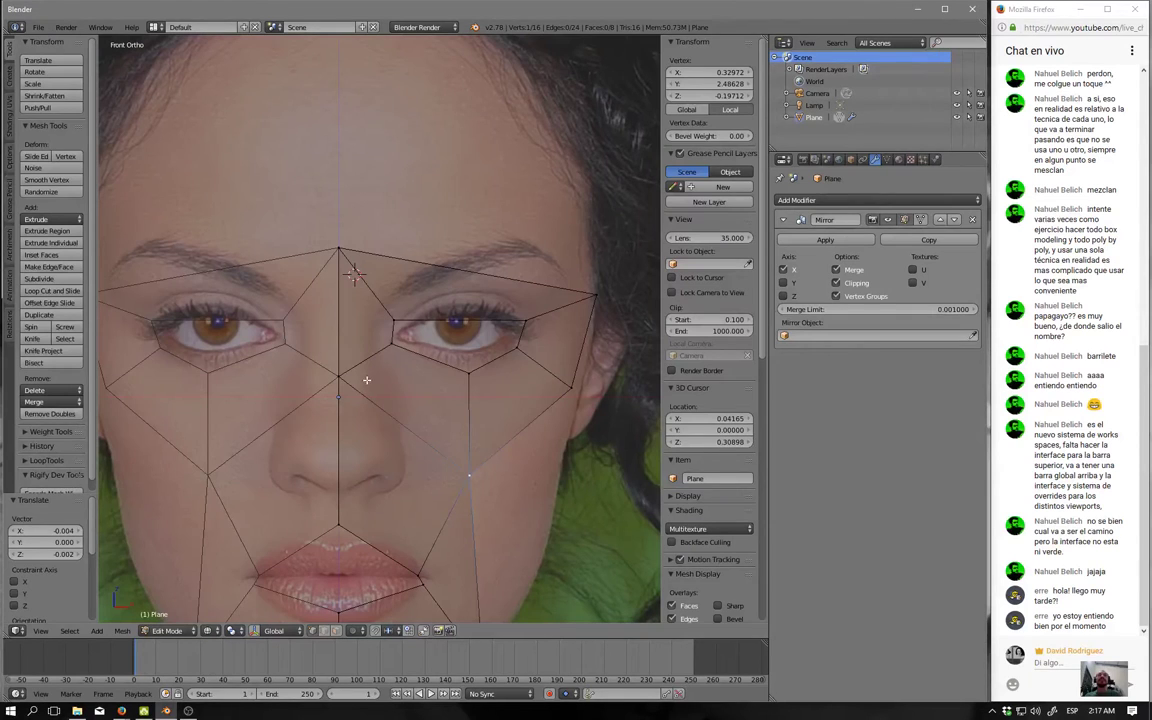
pyautogui.press('a')
pyautogui.keyDown('shift'); pyautogui.scroll(-4, 505, 370); pyautogui.keyUp('shift')
pyautogui.keyDown('shift'); pyautogui.scroll(-1, 527, 310); pyautogui.keyUp('shift')
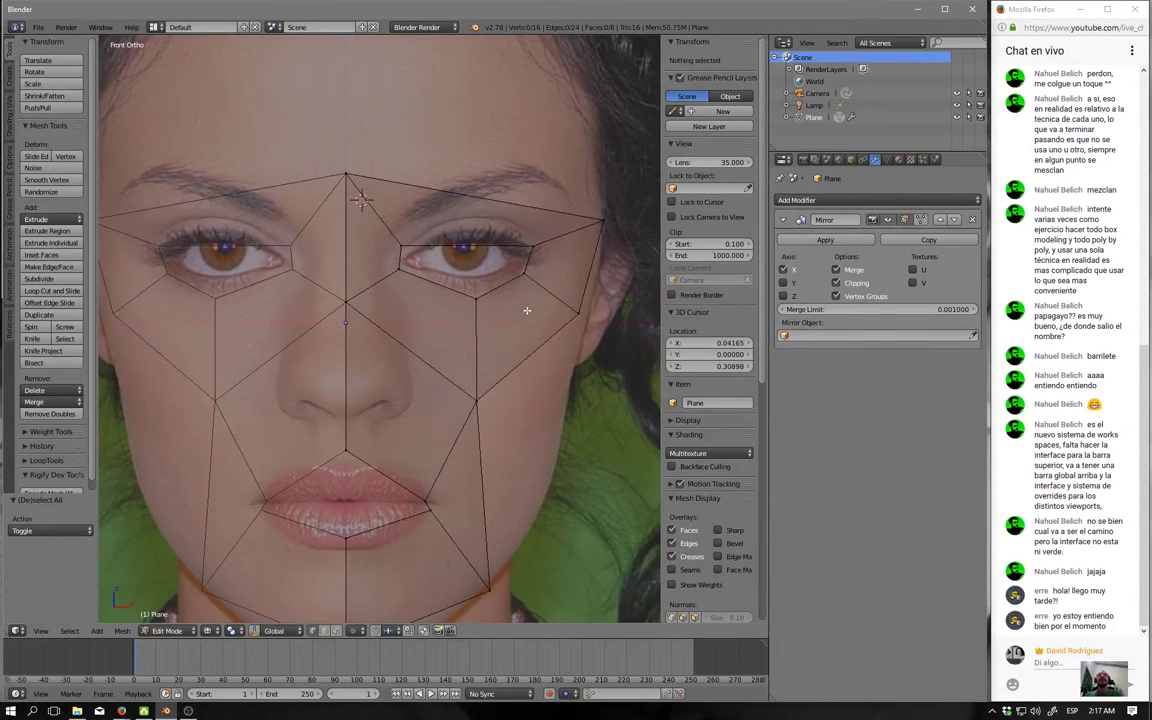
# In Right Ortho, push the eye-side face back in depth to follow the profile.
pyautogui.press('KP_3')
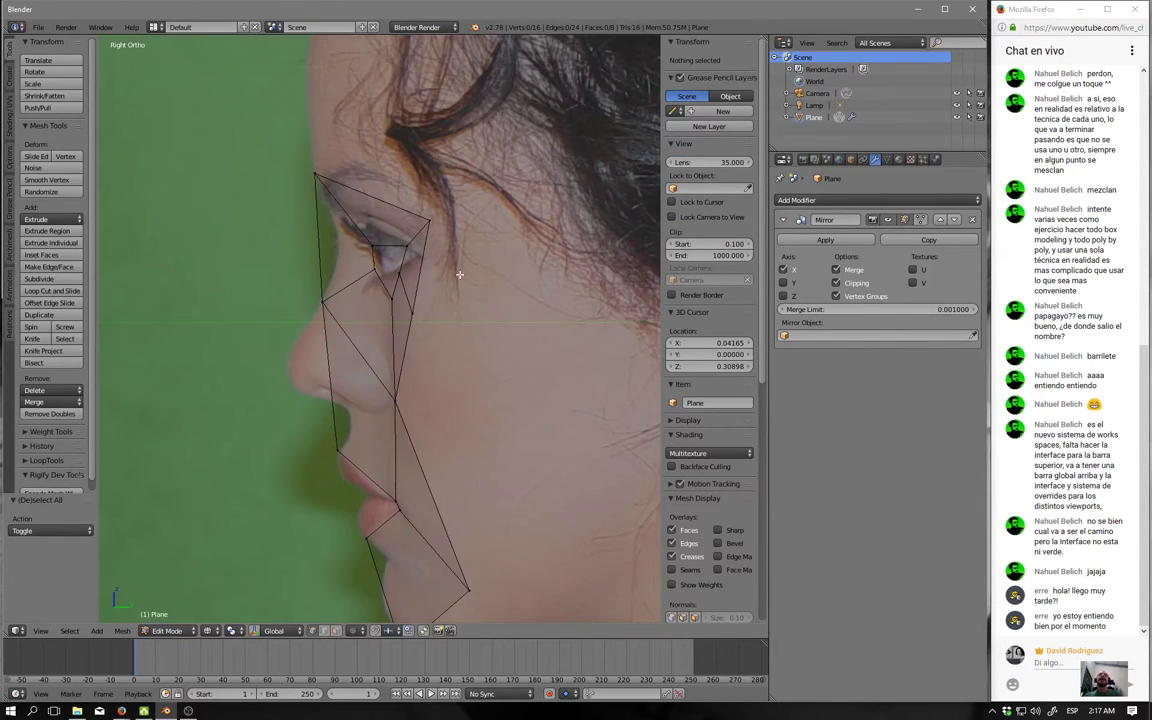
pyautogui.rightClick(372, 218)
pyautogui.keyDown('shift'); pyautogui.rightClick(377, 266); pyautogui.keyUp('shift')
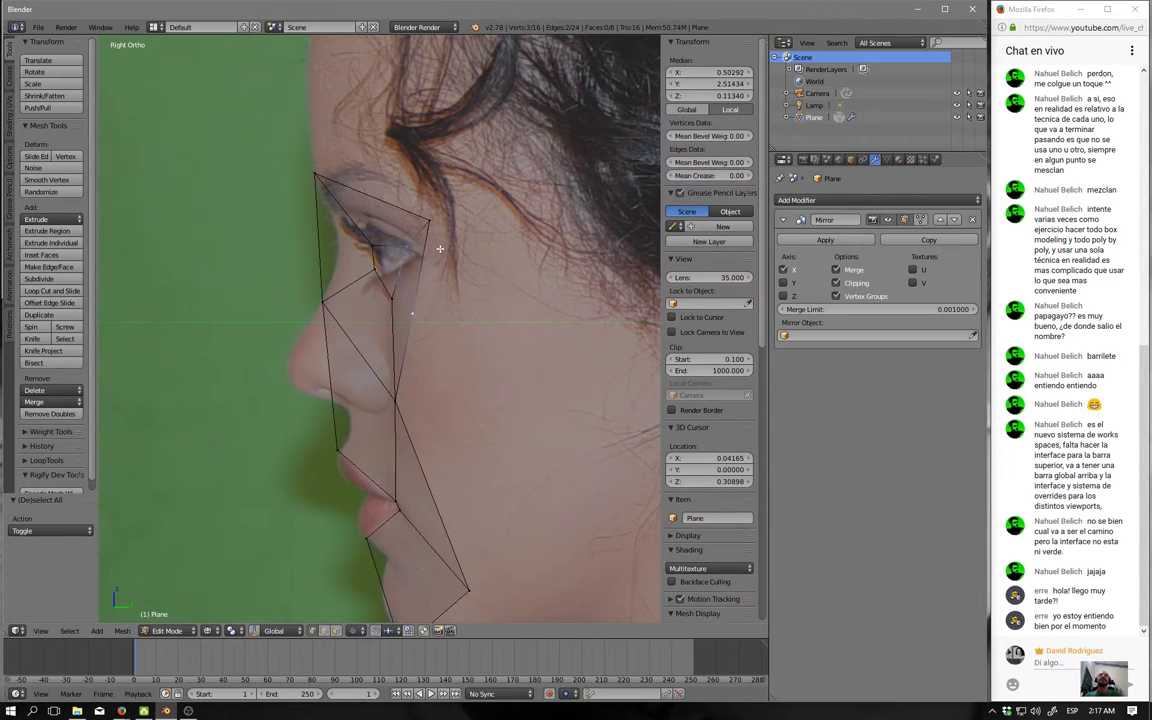
pyautogui.keyDown('shift'); pyautogui.rightClick(395, 220); pyautogui.keyUp('shift')
pyautogui.press('g')
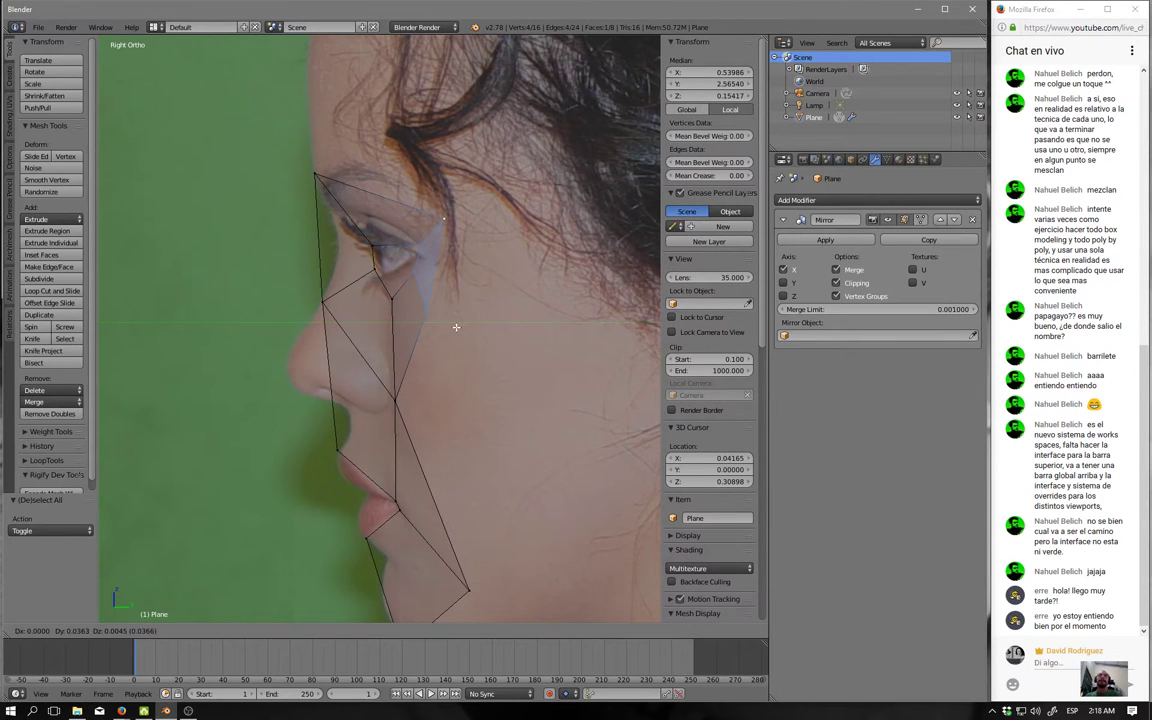
pyautogui.click(452, 326)
# Place the cheek vertex along the side profile photo.
pyautogui.rightClick(395, 270)
pyautogui.press('g')
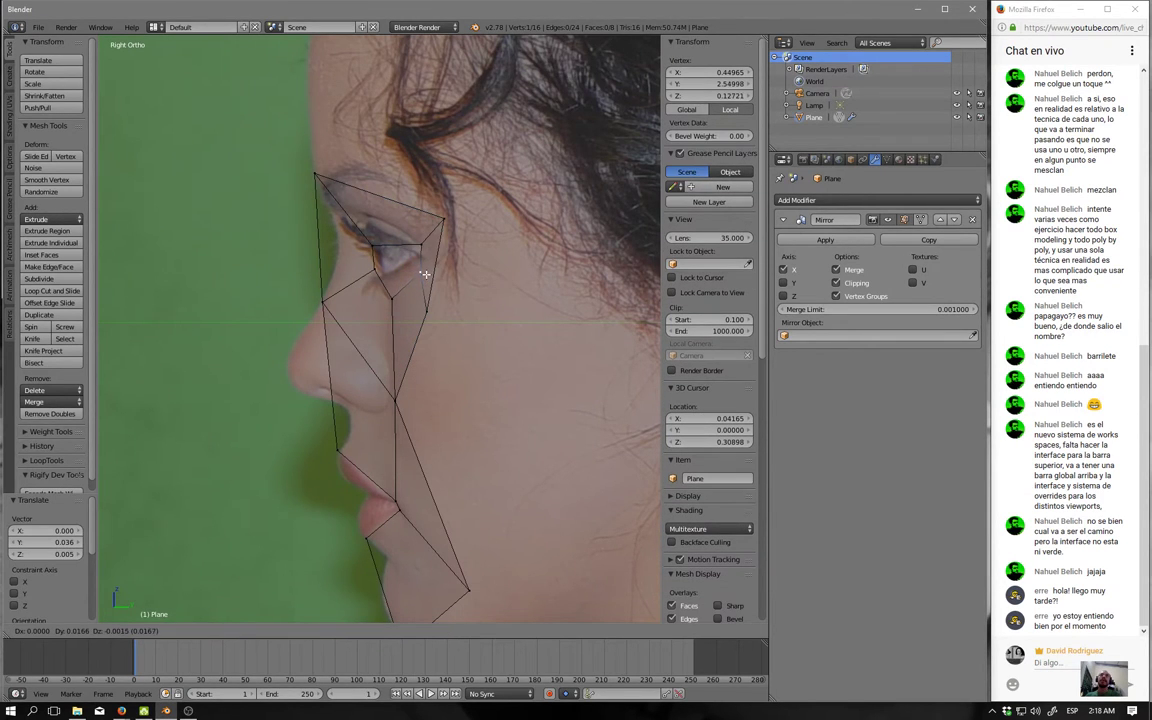
pyautogui.click(447, 284)
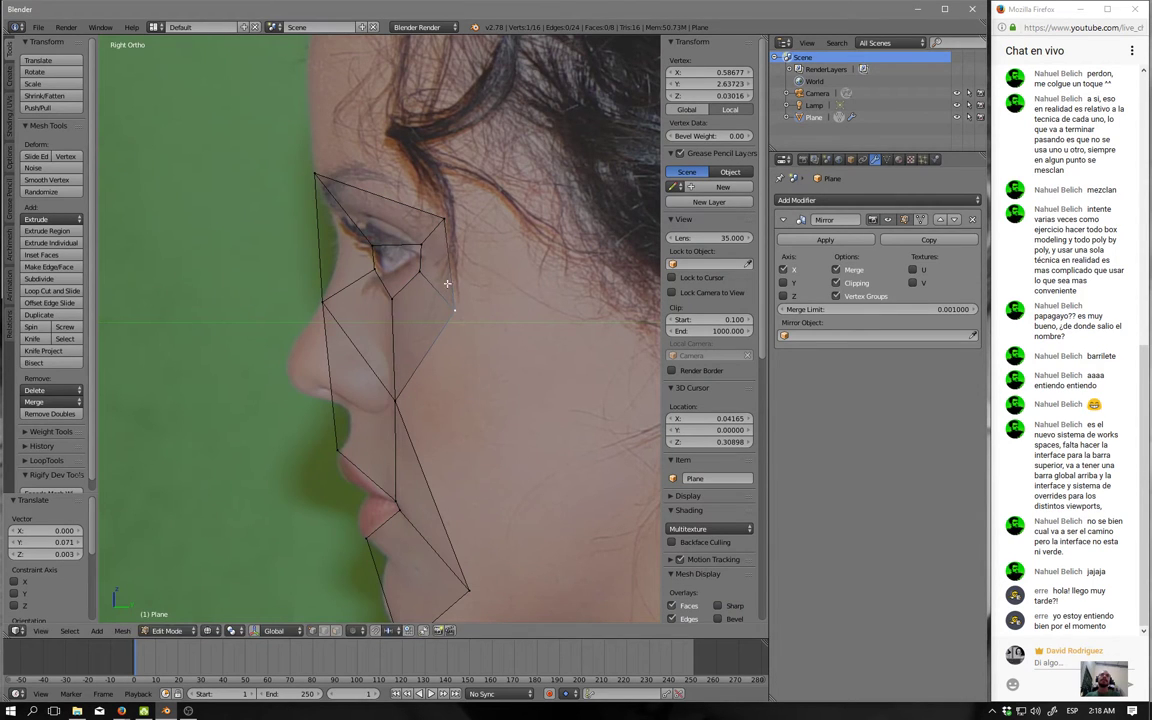
pyautogui.press('g')
pyautogui.click(458, 302)
# Adjust the upper vertex beside the eye and the nose-bridge vertex onto the profile.
pyautogui.rightClick(446, 219)
pyautogui.press('g')
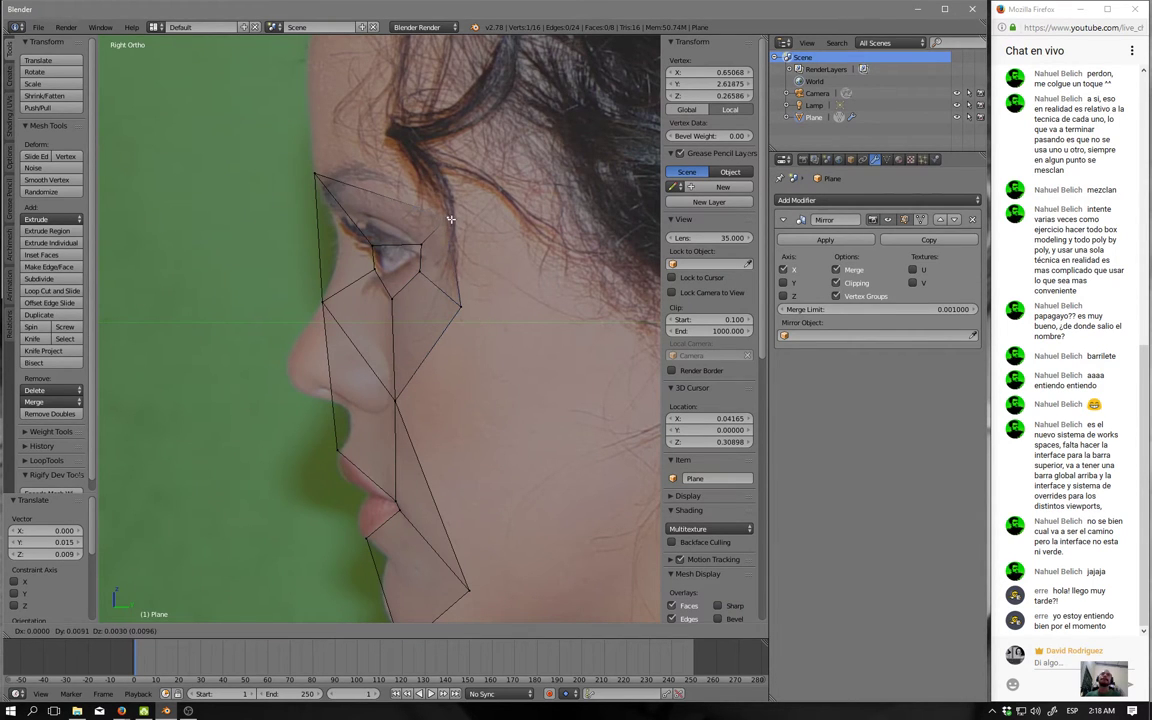
pyautogui.click(452, 219)
pyautogui.rightClick(327, 302)
pyautogui.press('g')
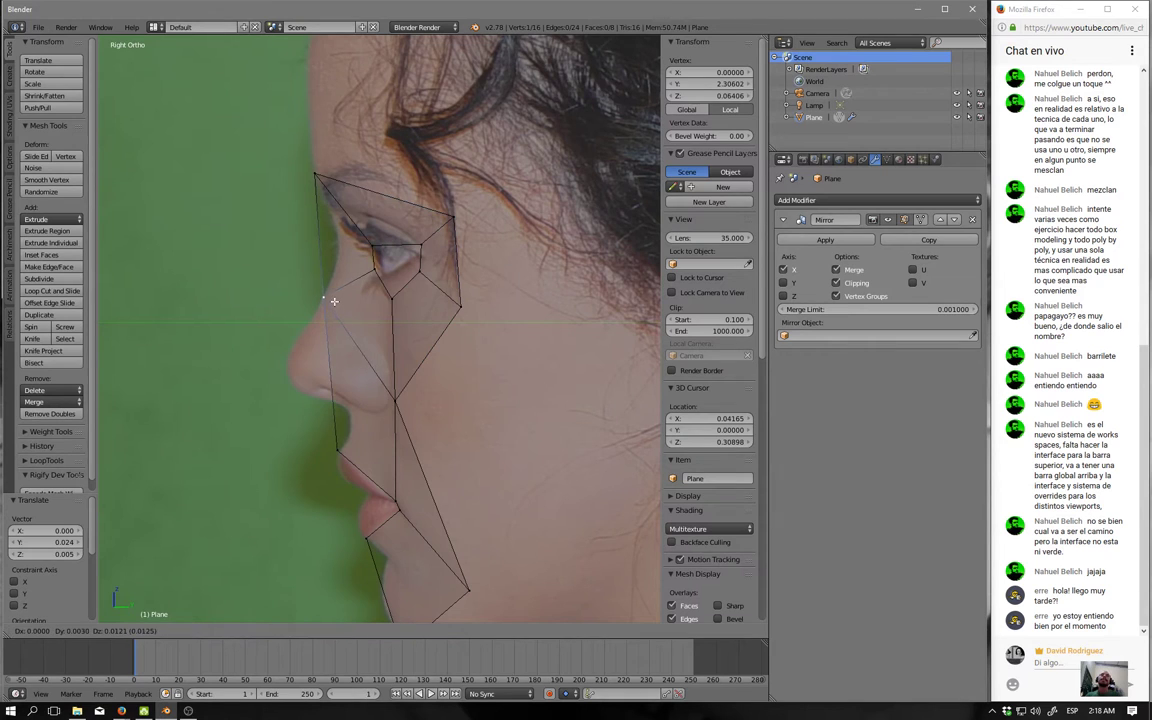
pyautogui.click(335, 299)
# In front view, lower the centre lip vertex by 0.041 onto the upper lip line.
pyautogui.press('KP_1')
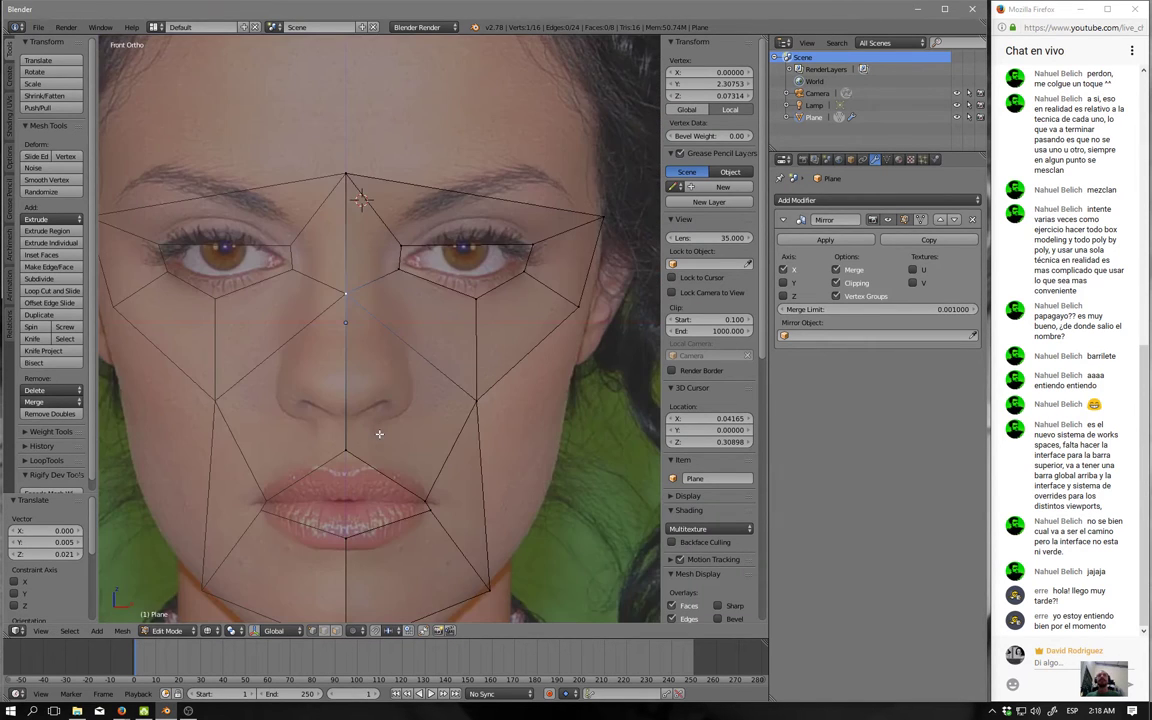
pyautogui.keyDown('shift'); pyautogui.moveTo(424, 442); pyautogui.dragTo(423, 474, button='middle'); pyautogui.keyUp('shift')
pyautogui.press('a')
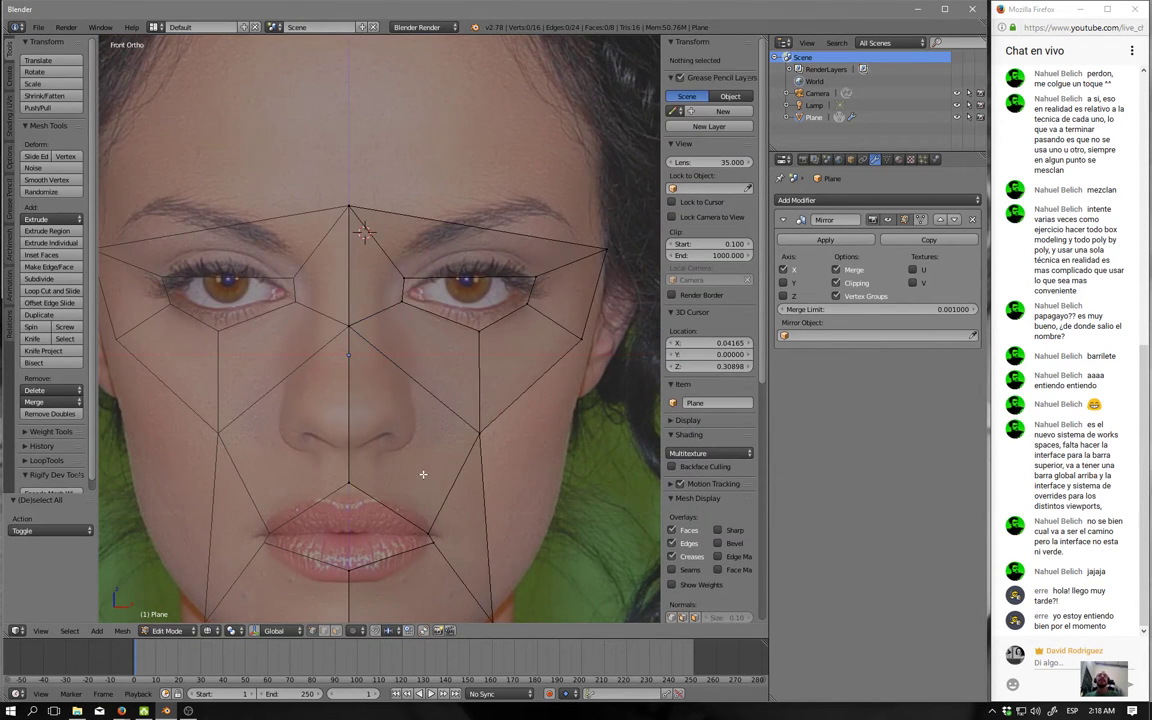
pyautogui.rightClick(393, 343)
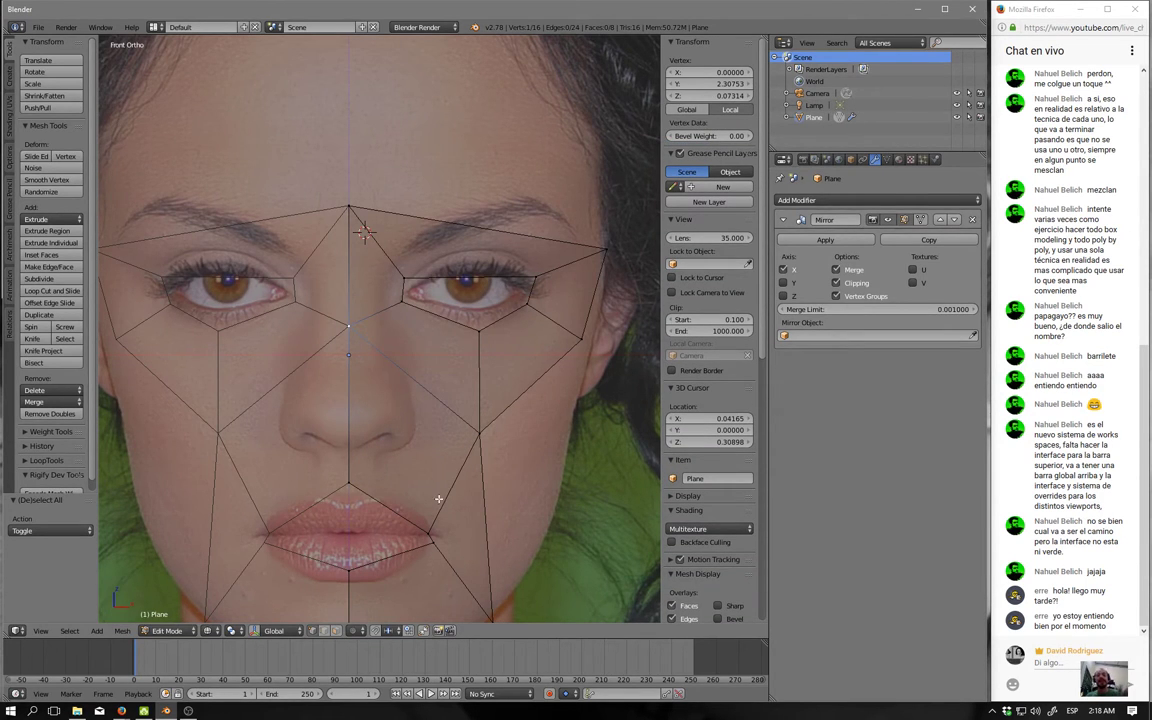
pyautogui.scroll(1, 386, 367)
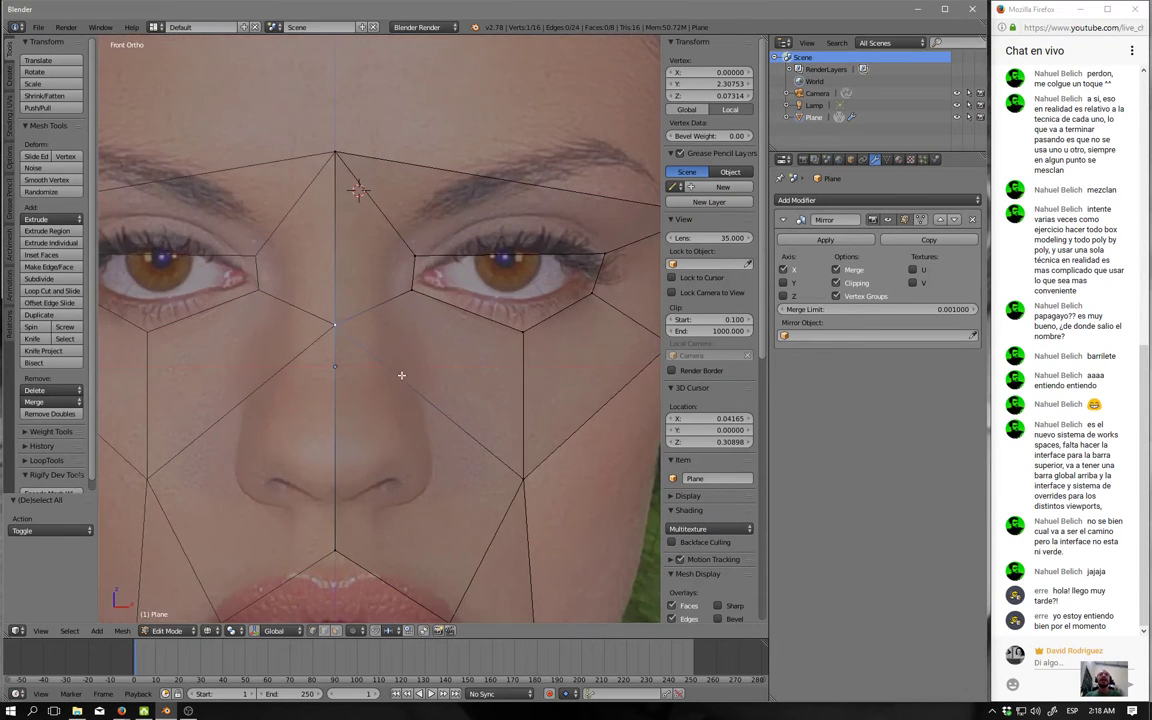
pyautogui.scroll(1, 398, 375)
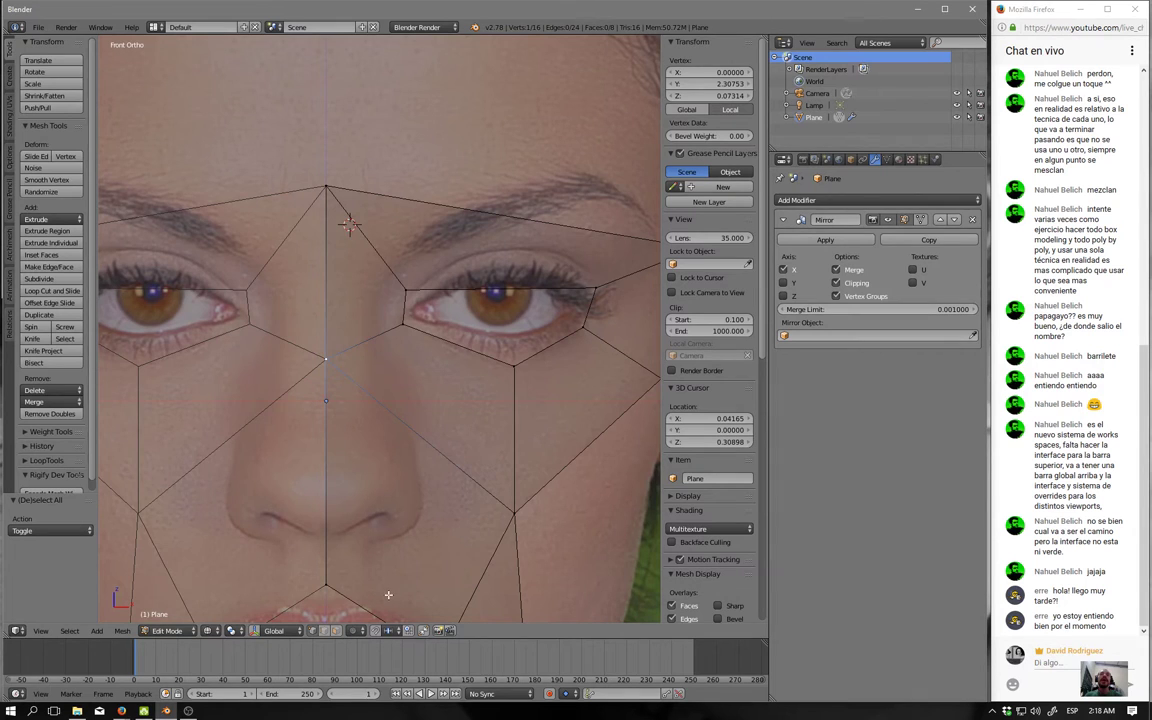
pyautogui.keyDown('shift'); pyautogui.moveTo(378, 598); pyautogui.dragTo(387, 416, button='middle'); pyautogui.keyUp('shift')
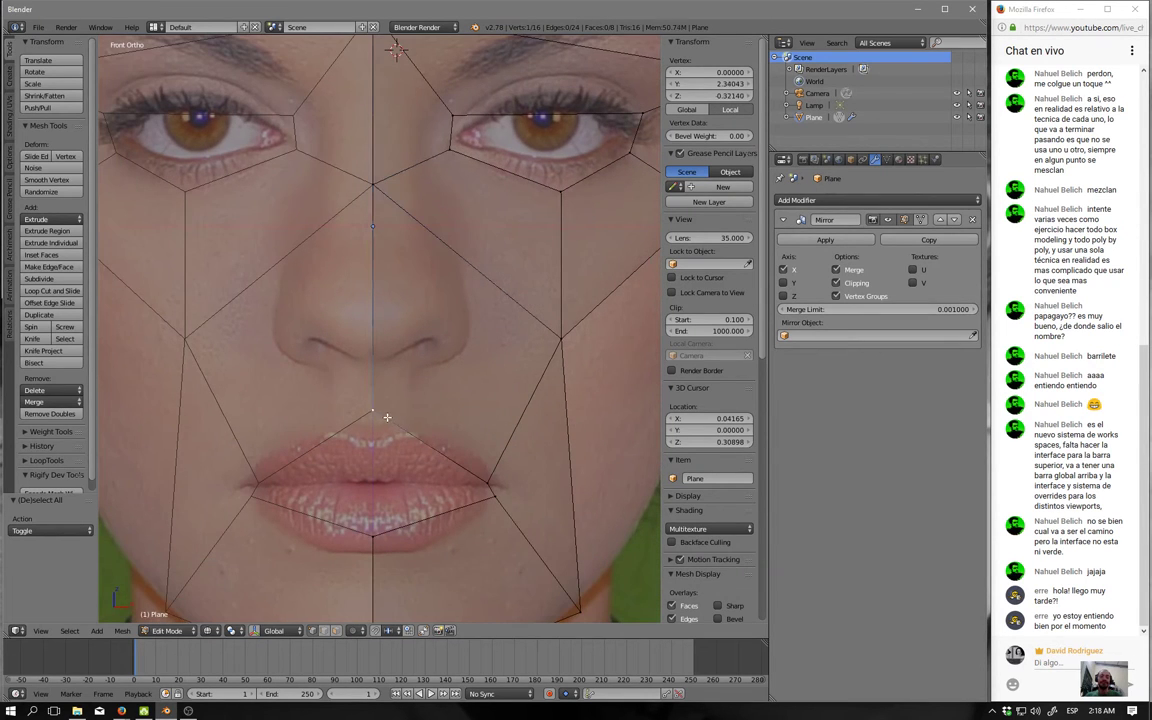
pyautogui.press('g')
pyautogui.click(386, 440)
pyautogui.keyDown('shift'); pyautogui.moveTo(449, 306); pyautogui.dragTo(437, 405, button='middle'); pyautogui.keyUp('shift')
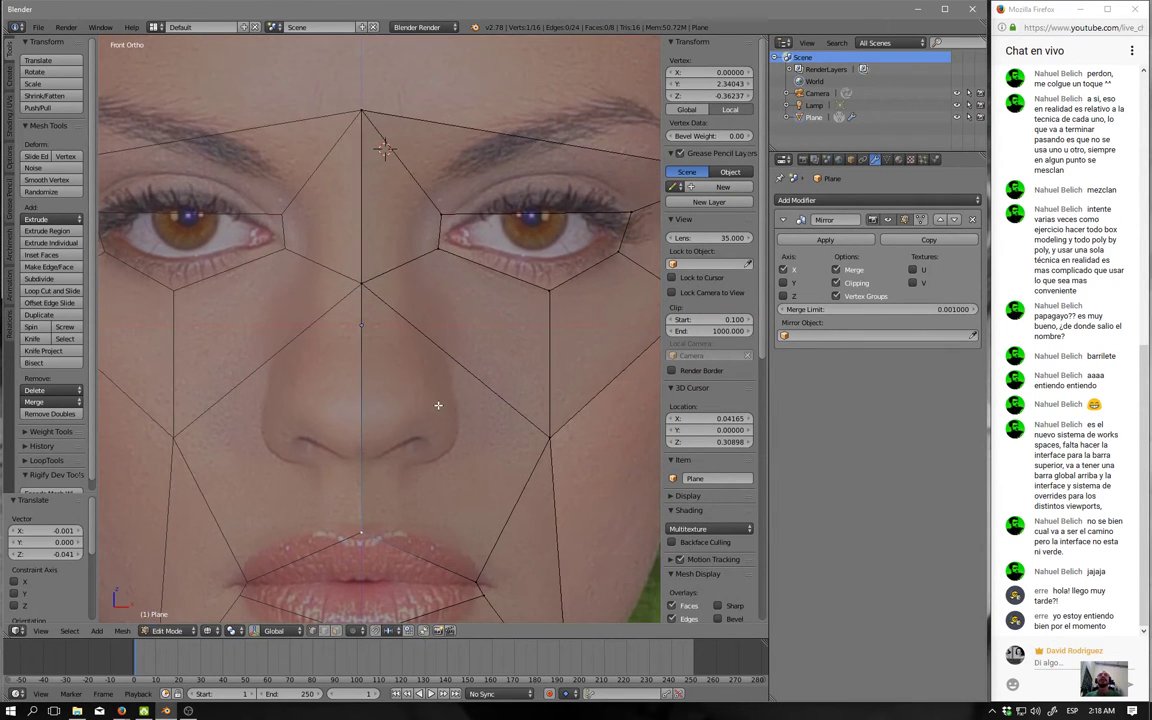
pyautogui.press('a')
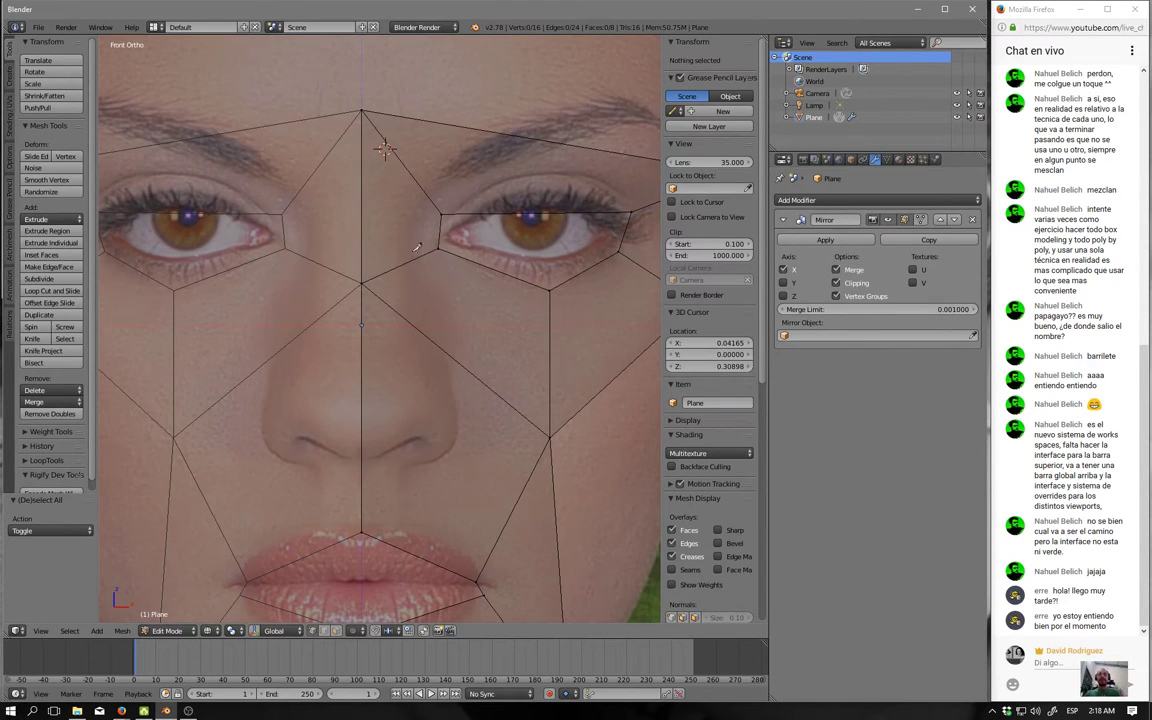
# Knife-cut from the nose-bridge centre edge through the inner eye corner to the cheek diagonal.
pyautogui.press('k')
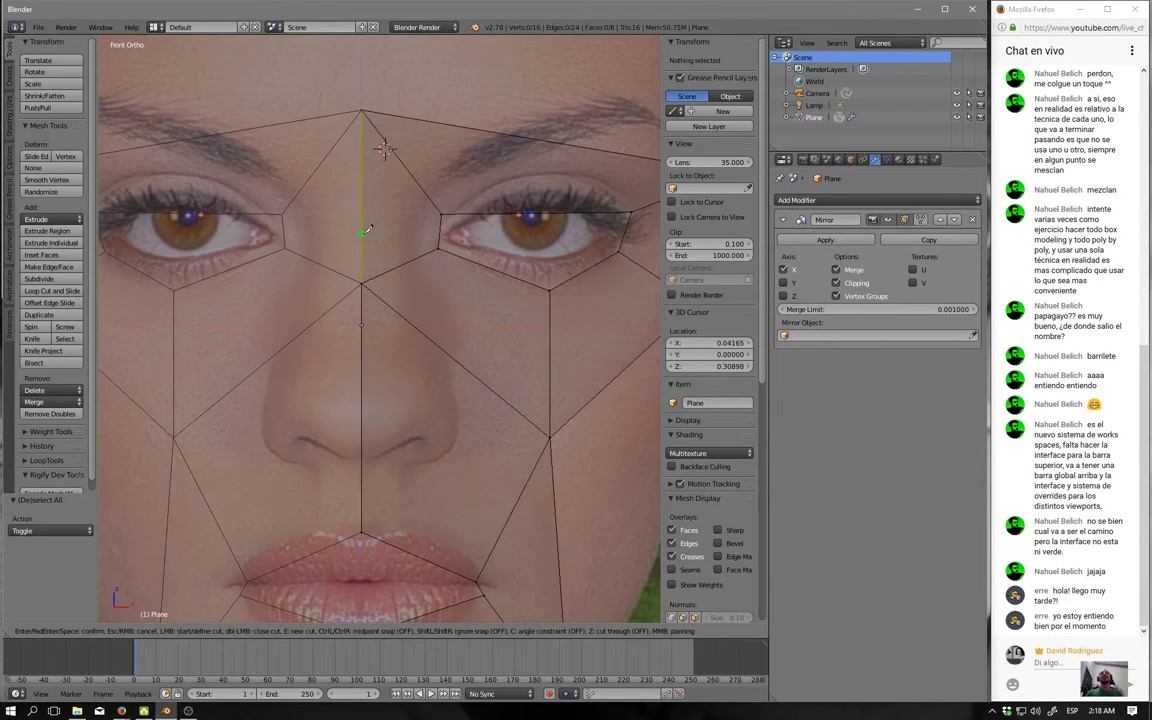
pyautogui.click(366, 230)
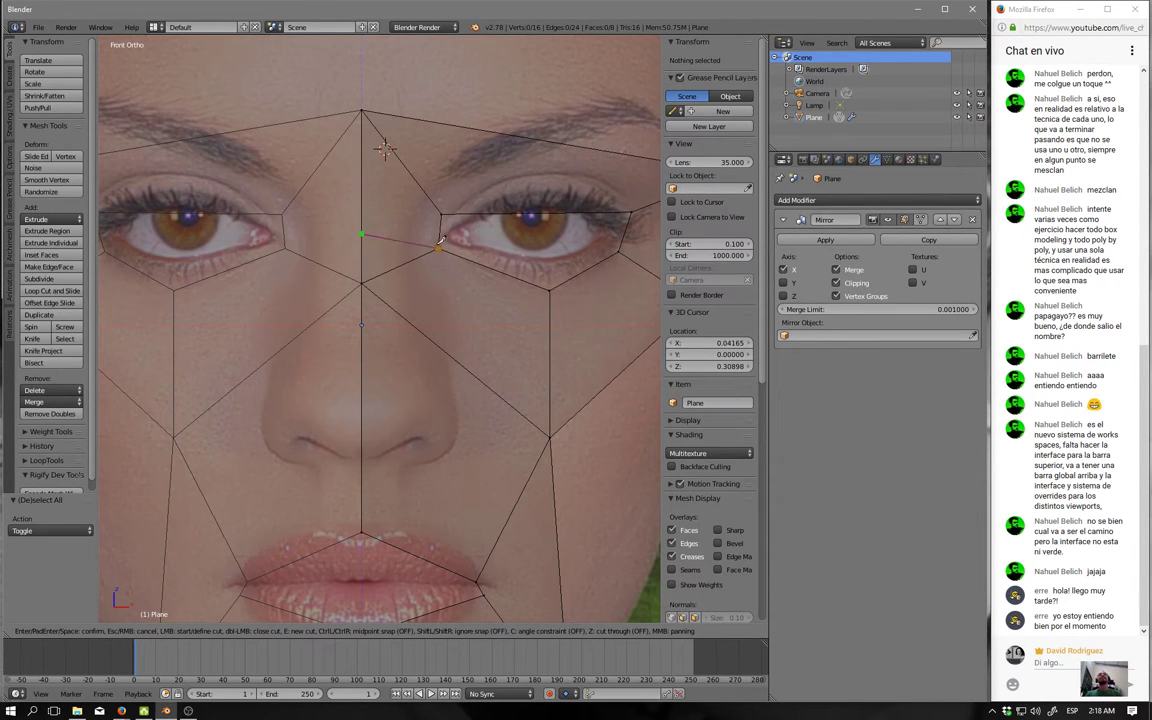
pyautogui.click(440, 243)
pyautogui.click(442, 348)
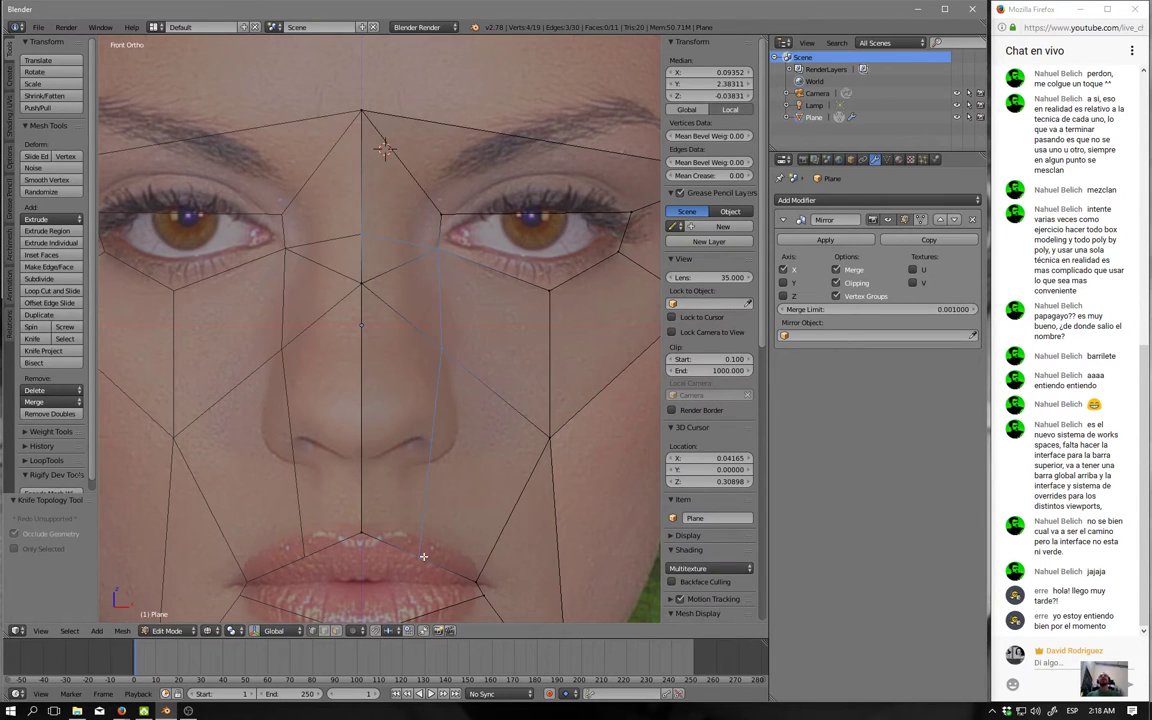
# Select the new knife-cut edges, then the faces beside the nose bridge.
pyautogui.hotkey('ctrl', 'Tab')
pyautogui.click(500, 408)
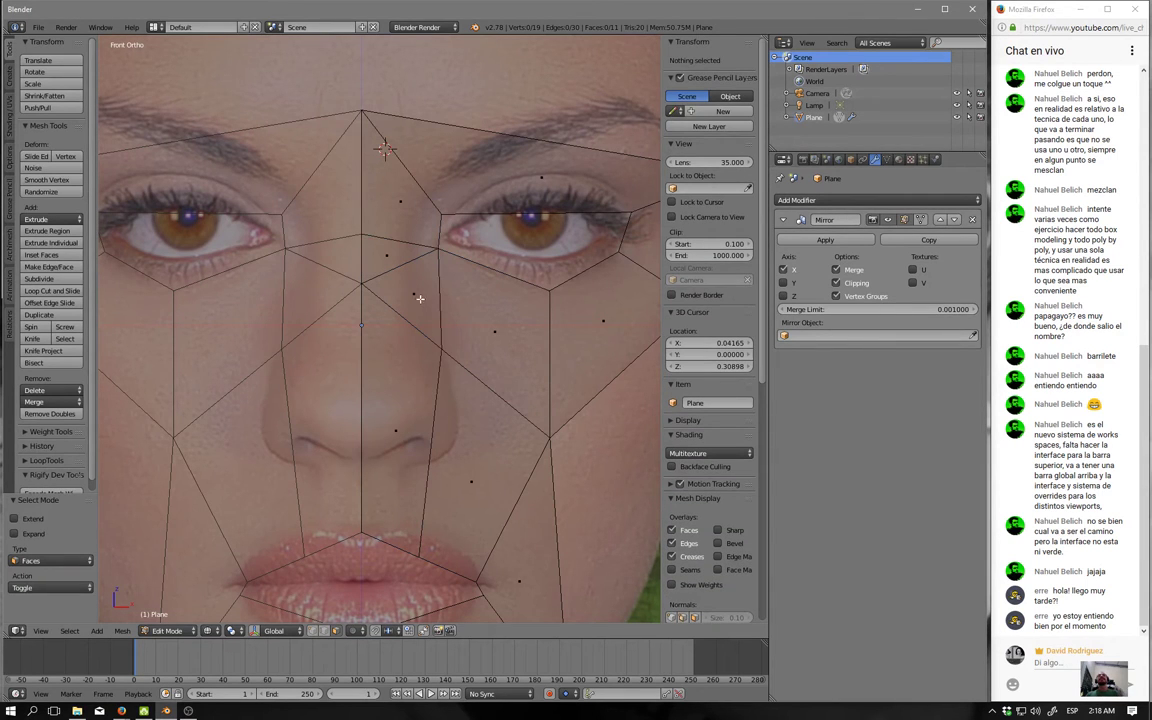
pyautogui.hotkey('ctrl', 'Tab')
pyautogui.click(425, 244)
pyautogui.keyDown('shift'); pyautogui.click(438, 262); pyautogui.keyUp('shift')
pyautogui.keyDown('shift'); pyautogui.click(437, 365); pyautogui.keyUp('shift')
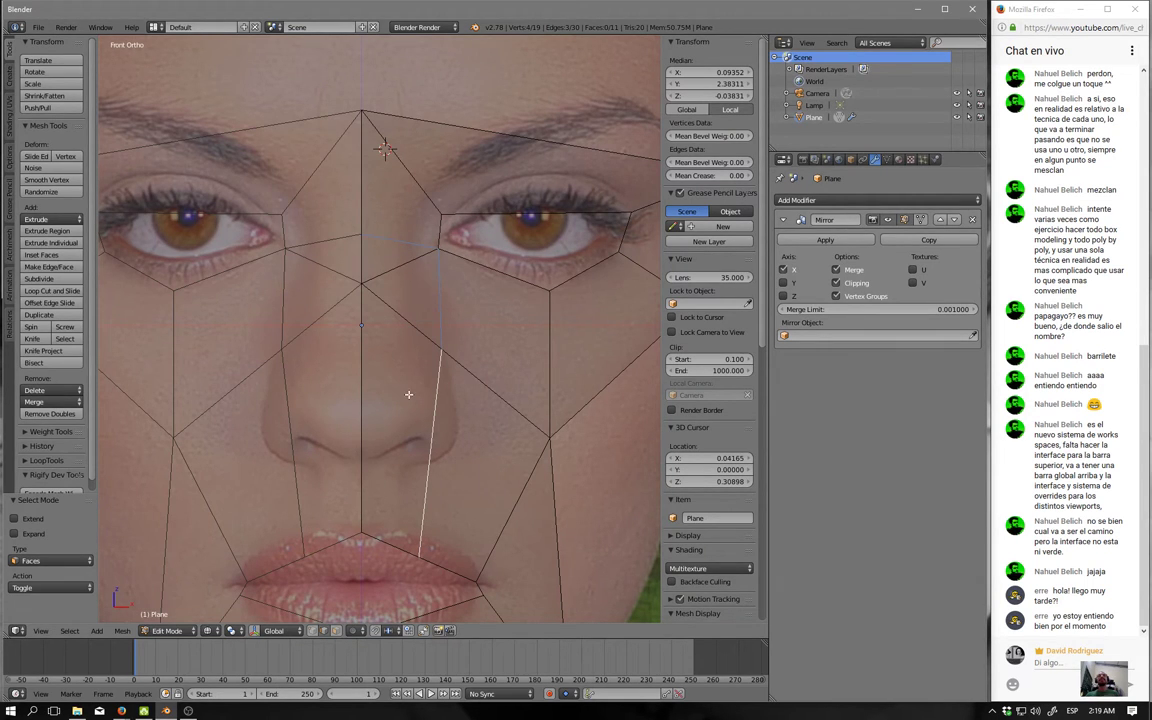
pyautogui.hotkey('ctrl', 'Tab')
pyautogui.click(345, 360)
pyautogui.keyDown('shift'); pyautogui.click(408, 288); pyautogui.keyUp('shift')
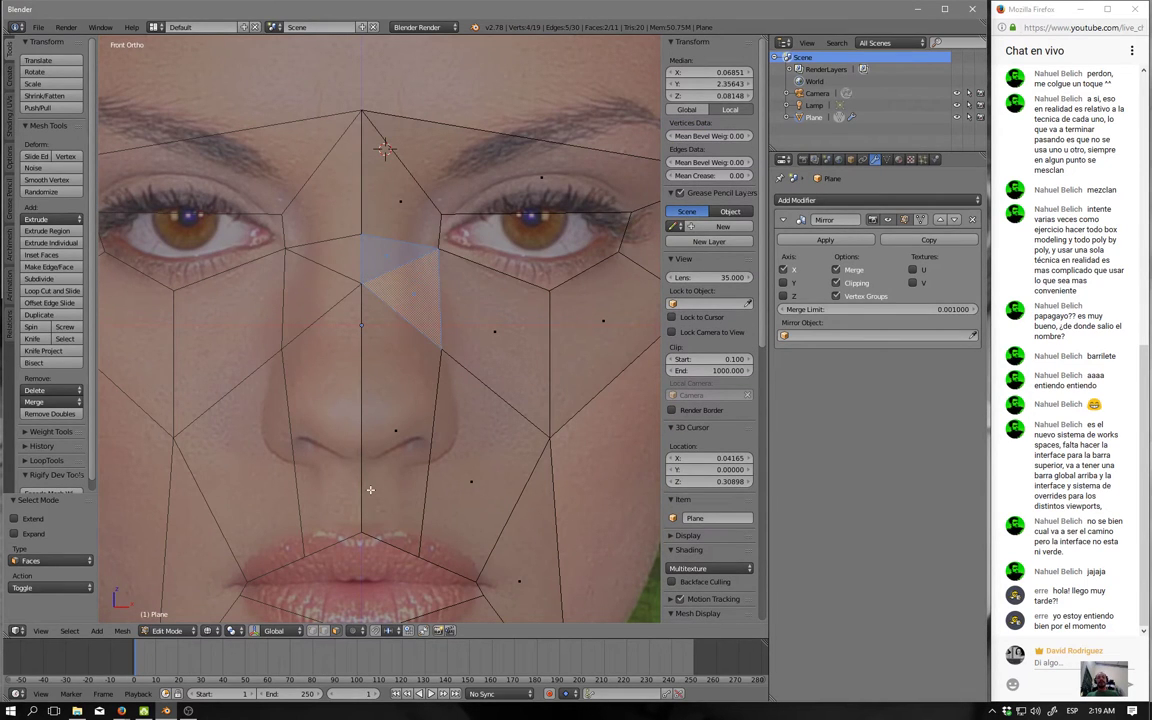
# Triangulate the face beside the nose, rejoin it into one quad, then select the nose-bridge vertex.
pyautogui.press('a')
pyautogui.click(410, 312)
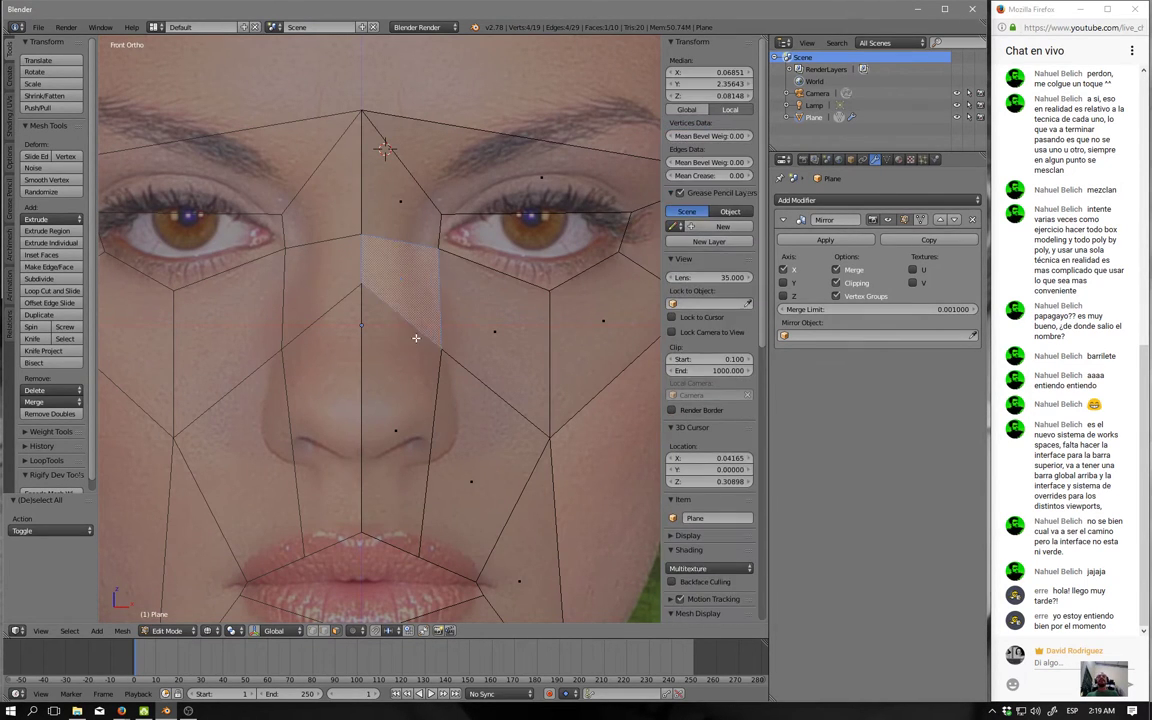
pyautogui.hotkey('ctrl', 't')
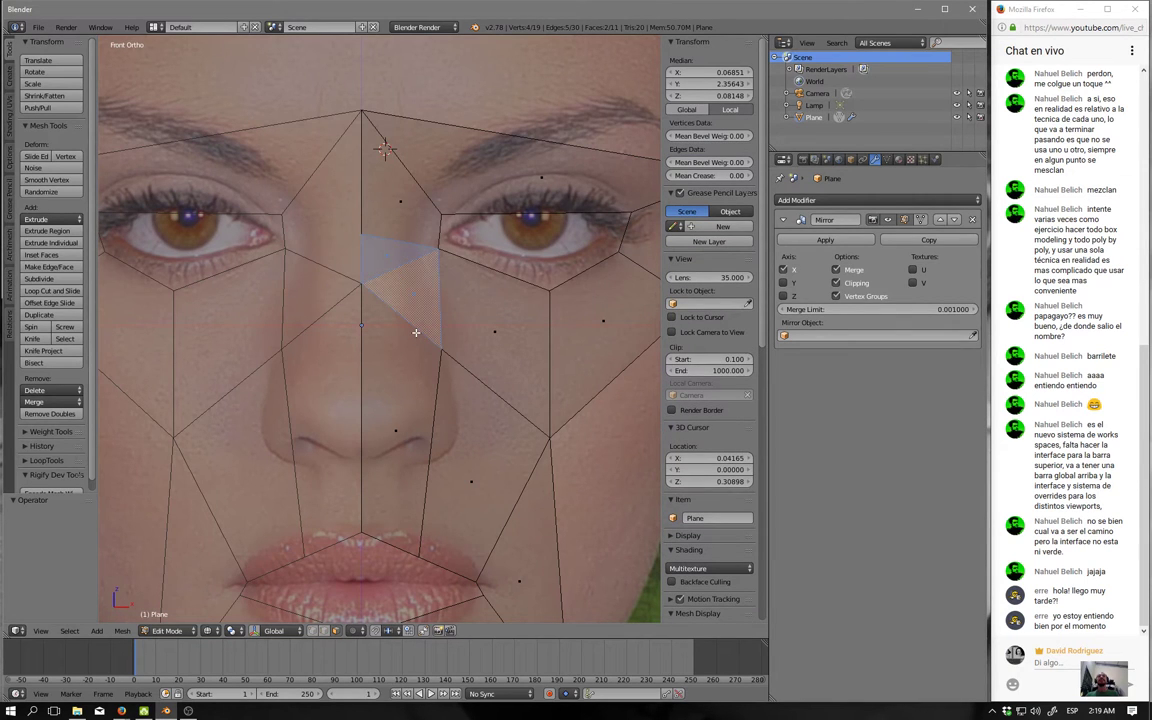
pyautogui.hotkey('alt', 'j')
pyautogui.press('a')
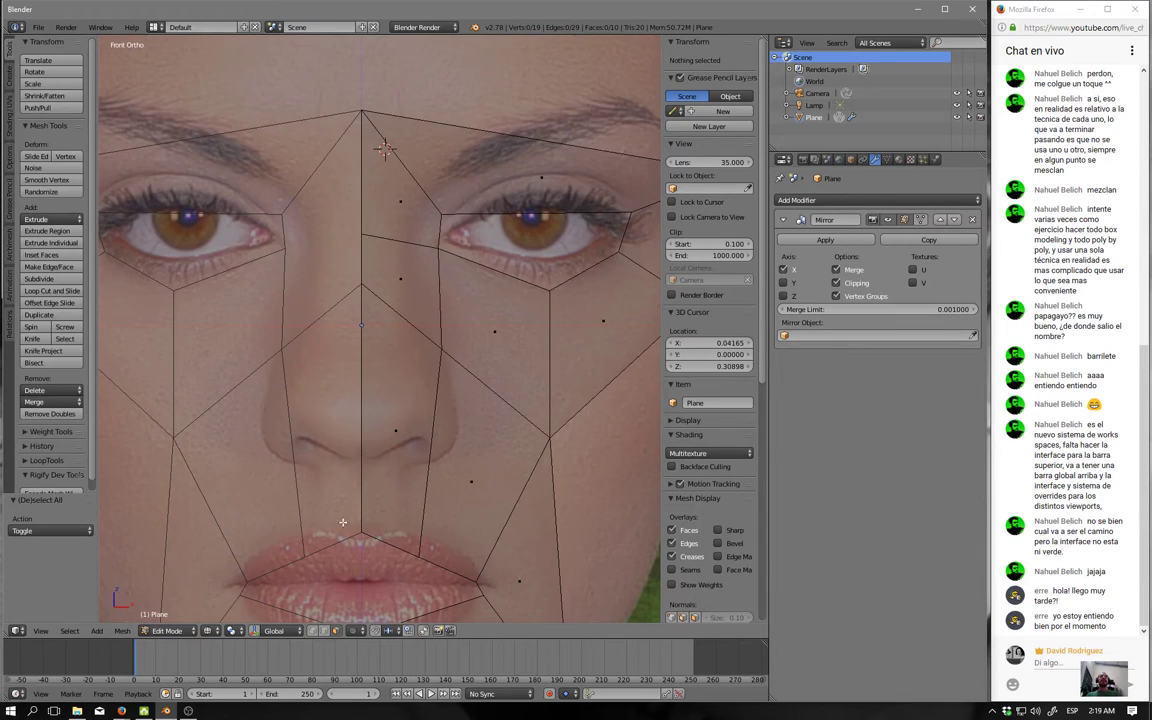
pyautogui.rightClick(376, 291)
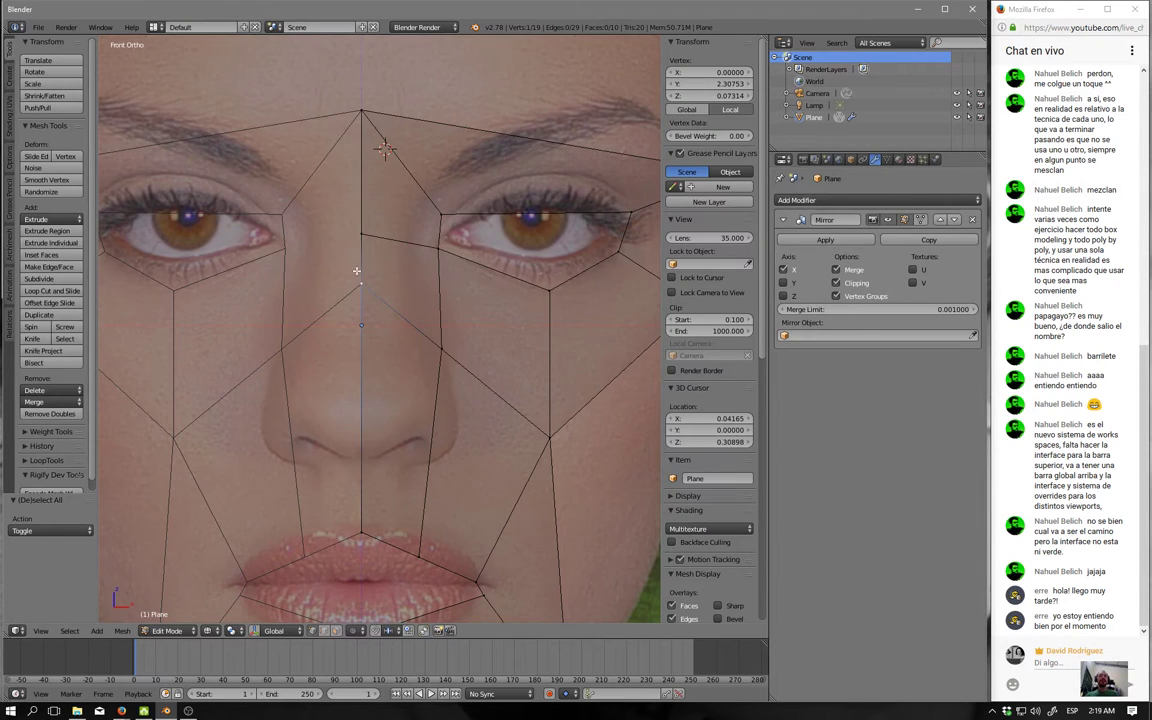
pyautogui.moveTo(356, 270)
pyautogui.mouseDown()
pyautogui.moveTo(363, 252)
pyautogui.moveTo(361, 276)
pyautogui.moveTo(397, 316)
pyautogui.mouseUp()
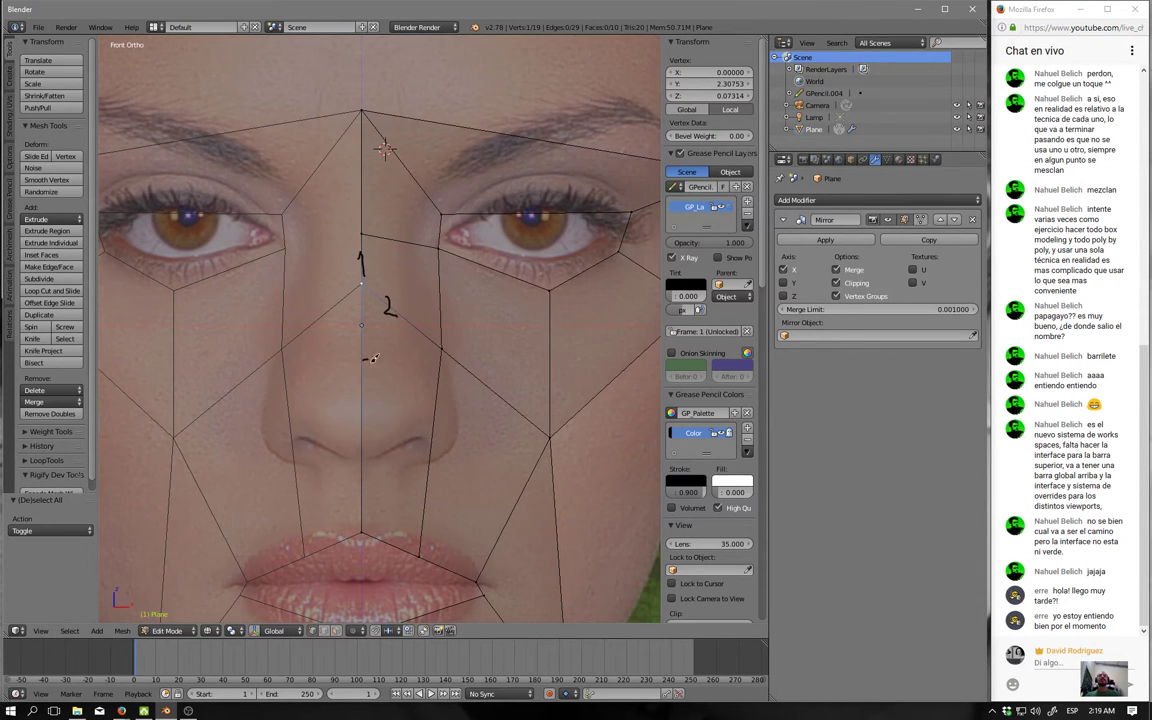
pyautogui.moveTo(355, 362); pyautogui.dragTo(353, 393)
pyautogui.moveTo(336, 293)
pyautogui.mouseDown()
pyautogui.moveTo(347, 318)
pyautogui.moveTo(338, 354)
pyautogui.mouseUp()
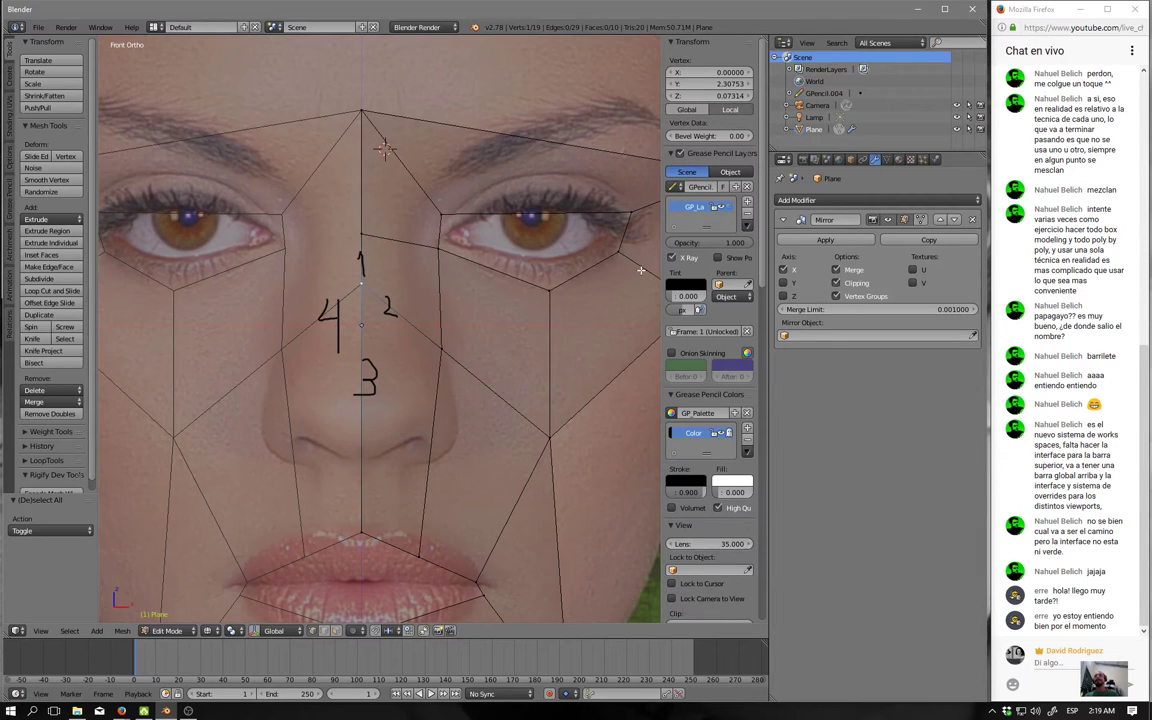
pyautogui.click(747, 188)
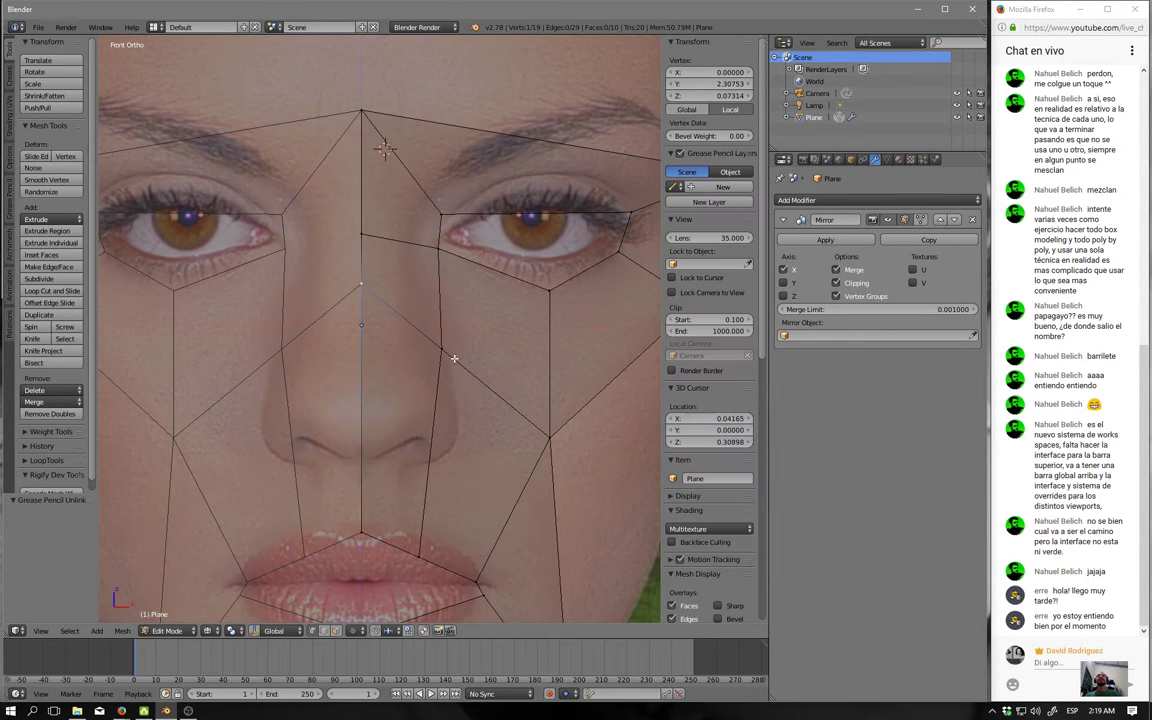
# In Right Ortho view, move a nose vertex onto the side profile photo.
pyautogui.keyDown('shift'); pyautogui.moveTo(471, 334); pyautogui.dragTo(461, 373, button='middle'); pyautogui.keyUp('shift')
pyautogui.press('KP_3')
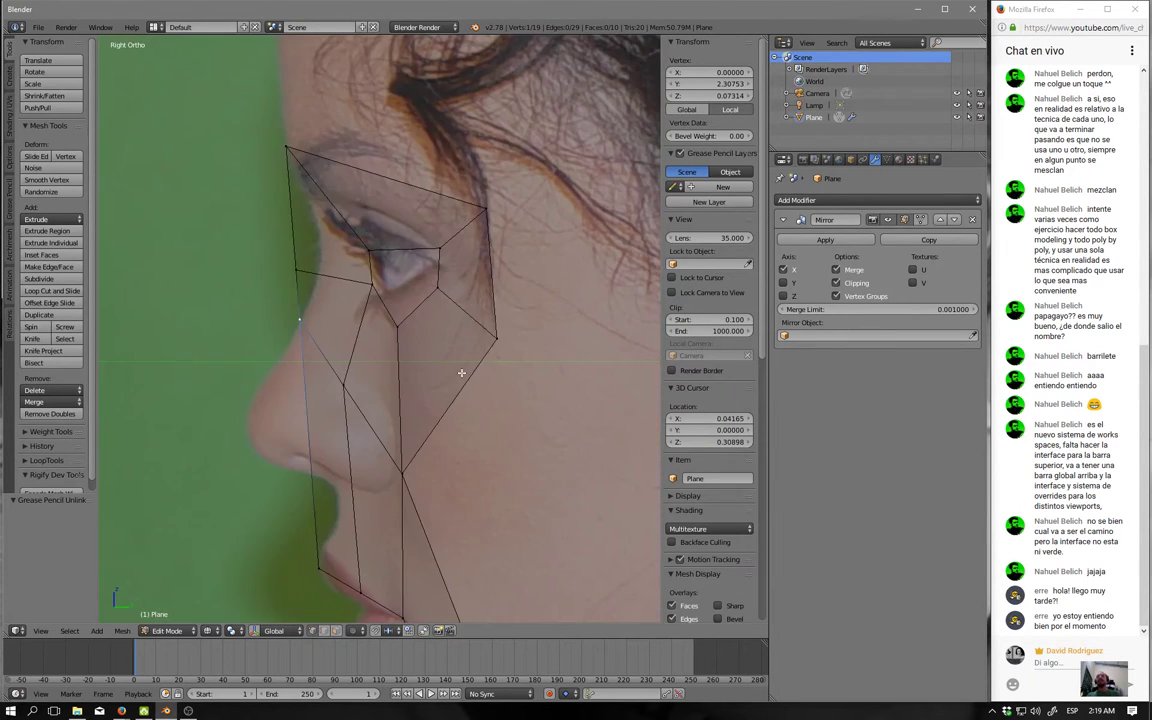
pyautogui.scroll(2, 400, 322)
pyautogui.rightClick(400, 322)
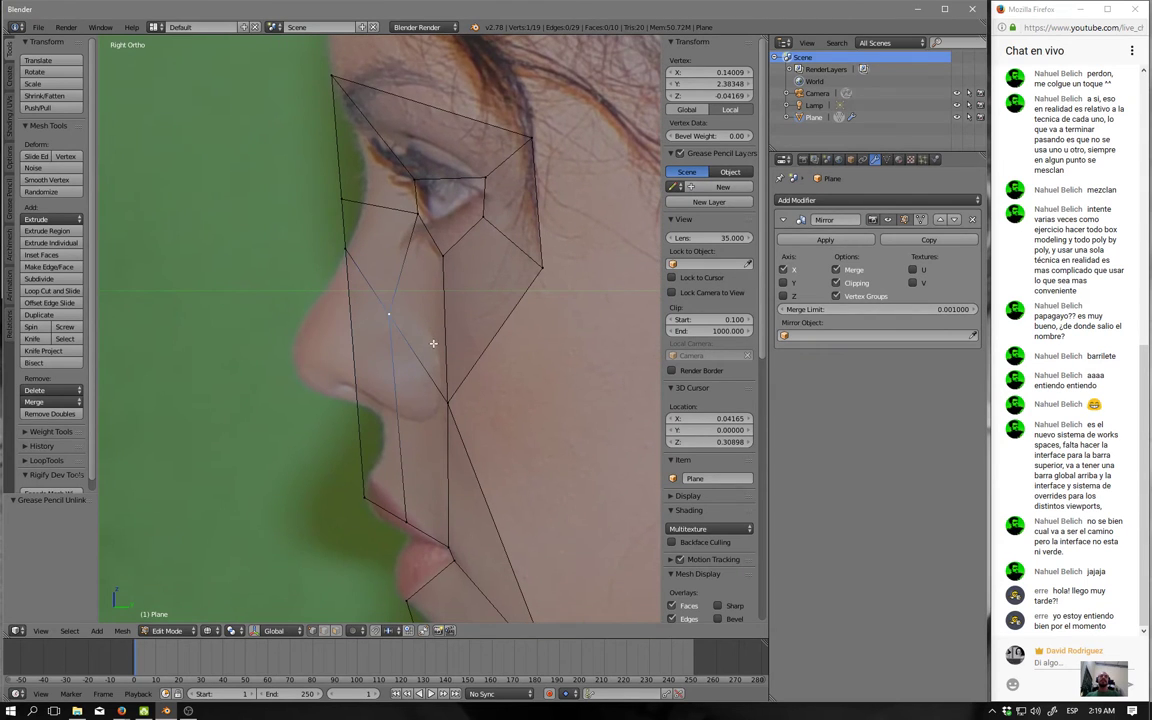
pyautogui.press('g')
pyautogui.click(470, 347)
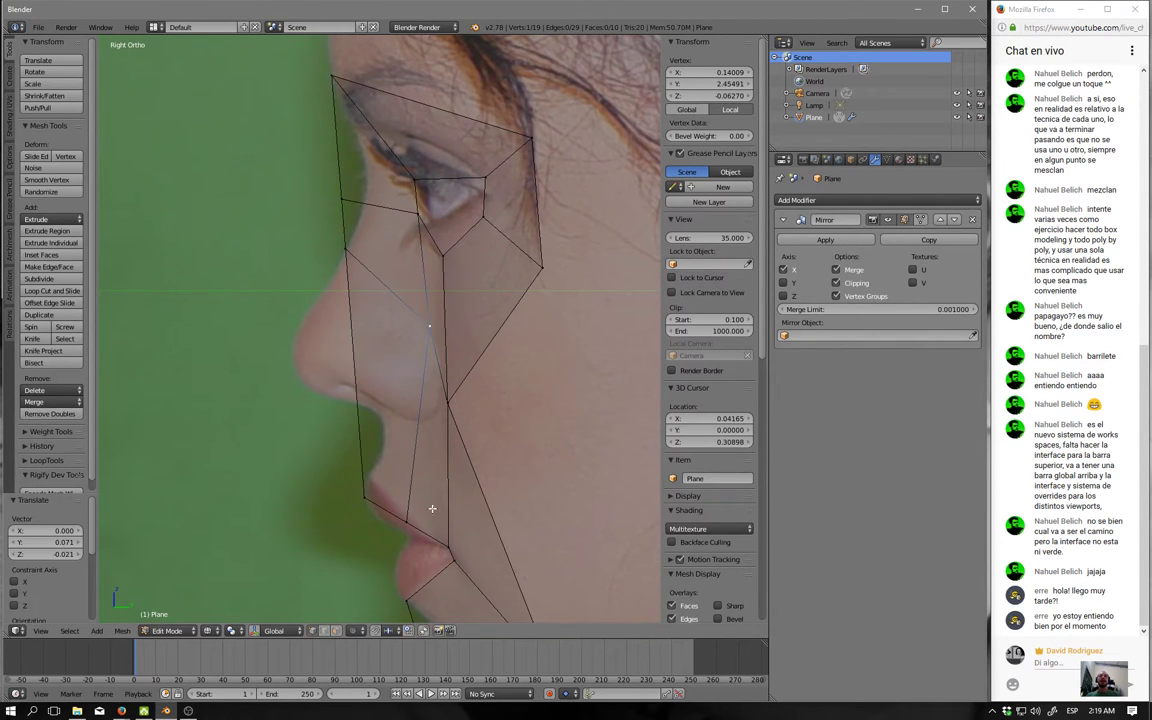
# Align the chin and brow vertices with the side profile photo.
pyautogui.press('g')
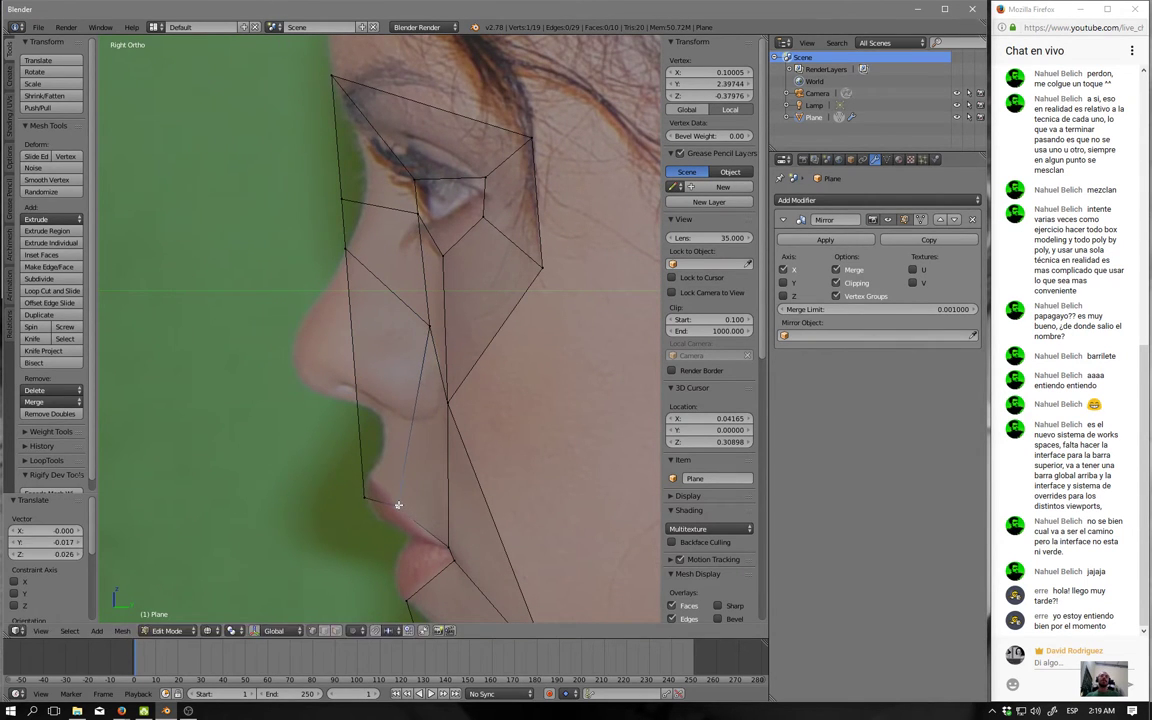
pyautogui.click(362, 505)
pyautogui.press('g')
pyautogui.click(362, 501)
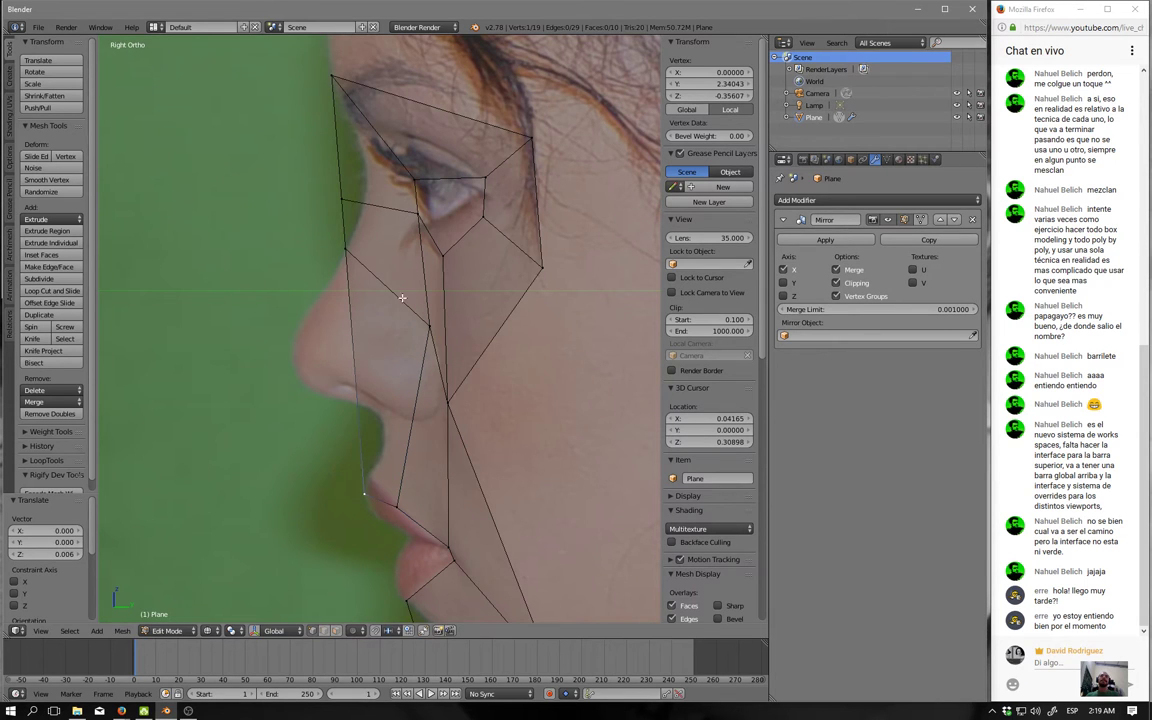
pyautogui.rightClick(350, 200)
pyautogui.press('g')
pyautogui.click(372, 207)
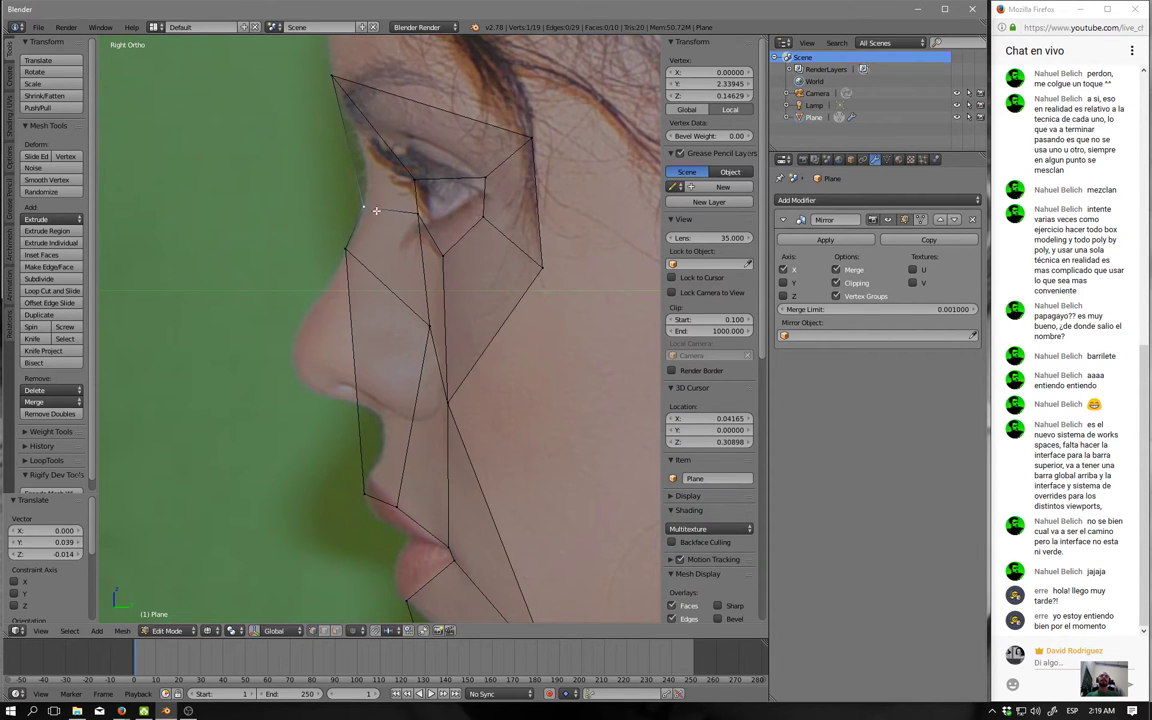
# In Front Ortho view, lower the vertex beside the nose bridge, then select a centre-line vertex.
pyautogui.press('KP_1')
pyautogui.scroll(-3, 395, 242)
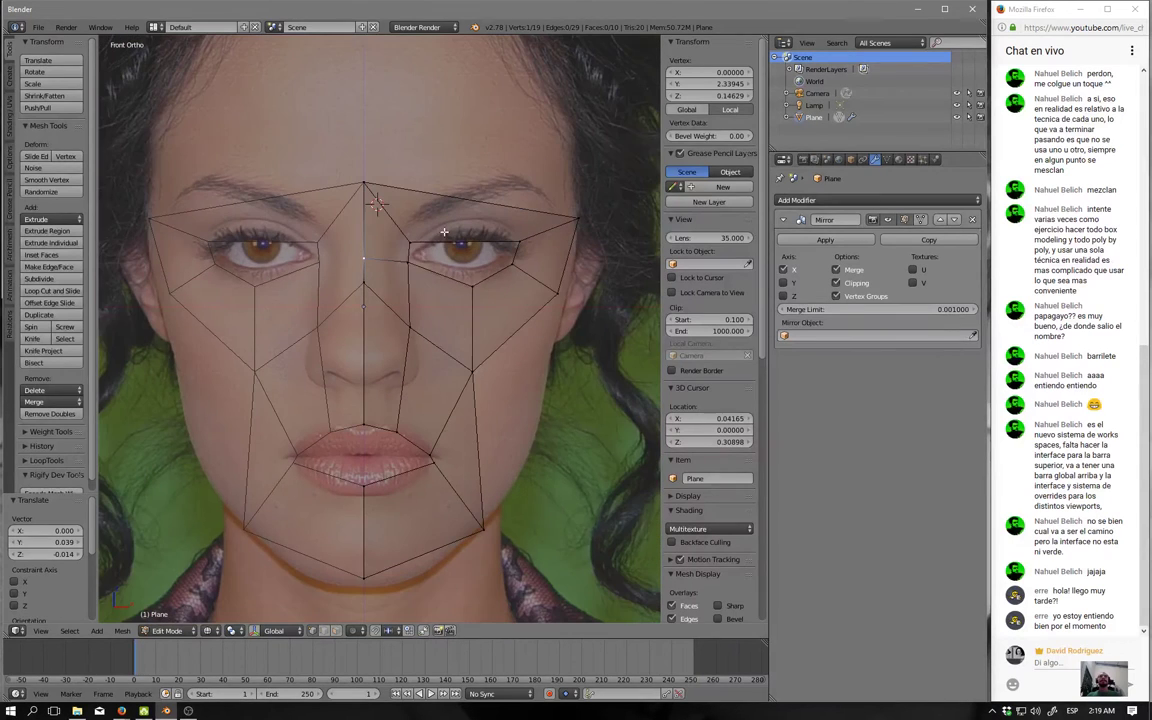
pyautogui.rightClick(417, 255)
pyautogui.scroll(3, 465, 312)
pyautogui.press('g')
pyautogui.click(421, 283)
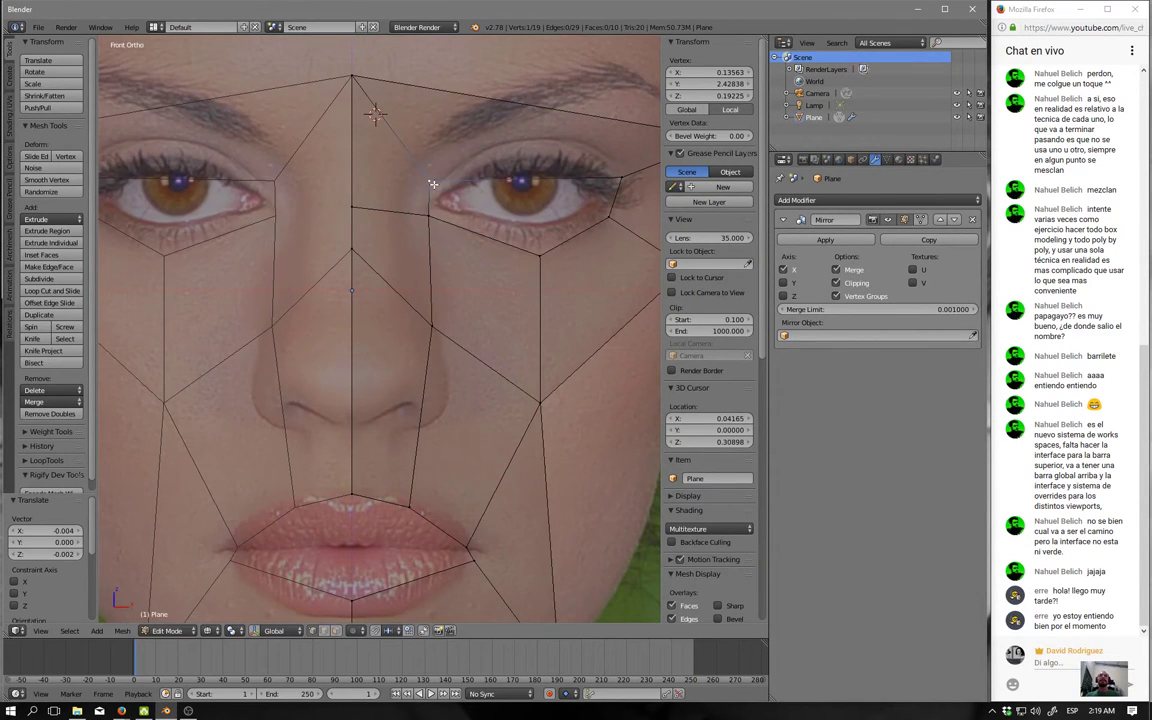
pyautogui.scroll(-3, 421, 283)
pyautogui.scroll(1, 414, 311)
pyautogui.scroll(1, 414, 311)
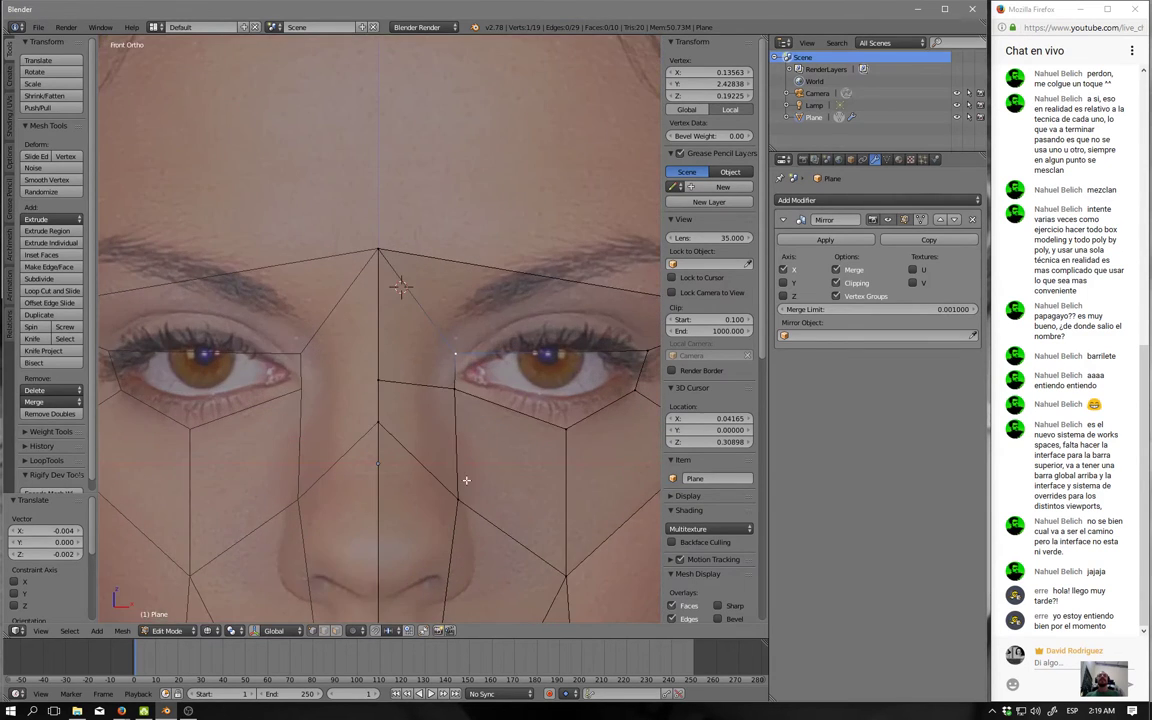
pyautogui.scroll(1, 400, 290)
pyautogui.rightClick(353, 234)
# In side view, raise the cheek vertex by the nose to Y 2.501, Z −0.101.
pyautogui.press('KP_3')
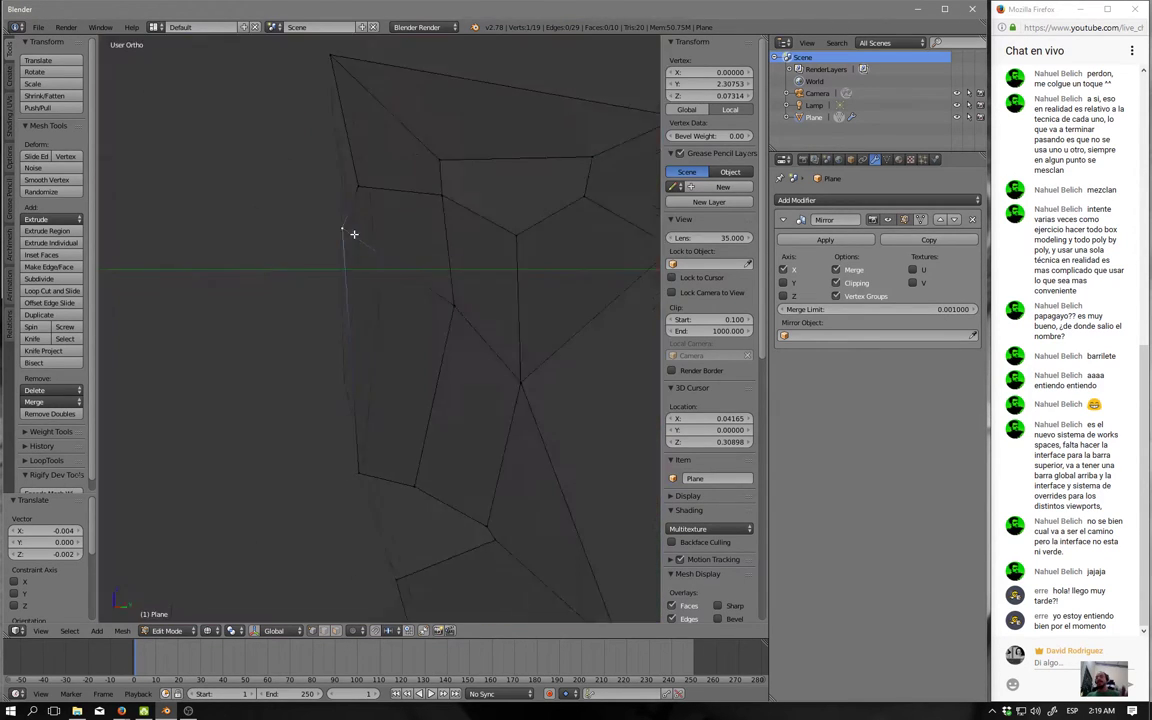
pyautogui.scroll(-1, 400, 320)
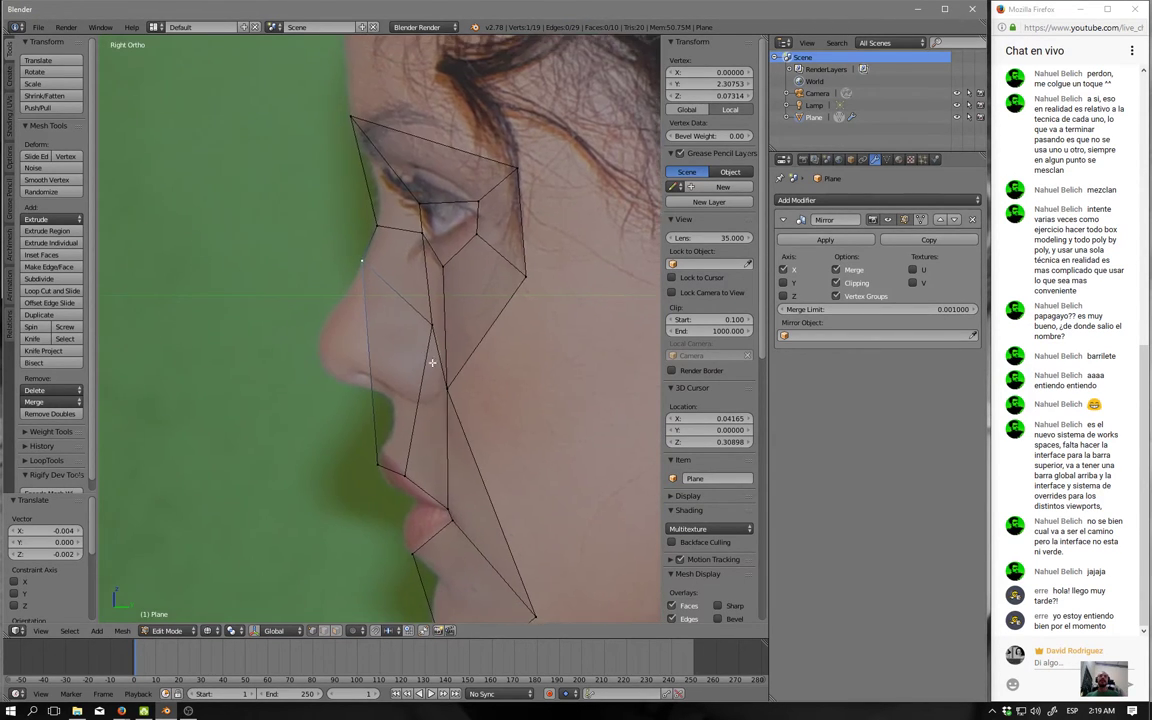
pyautogui.scroll(-1, 430, 350)
pyautogui.rightClick(459, 379)
pyautogui.press('g')
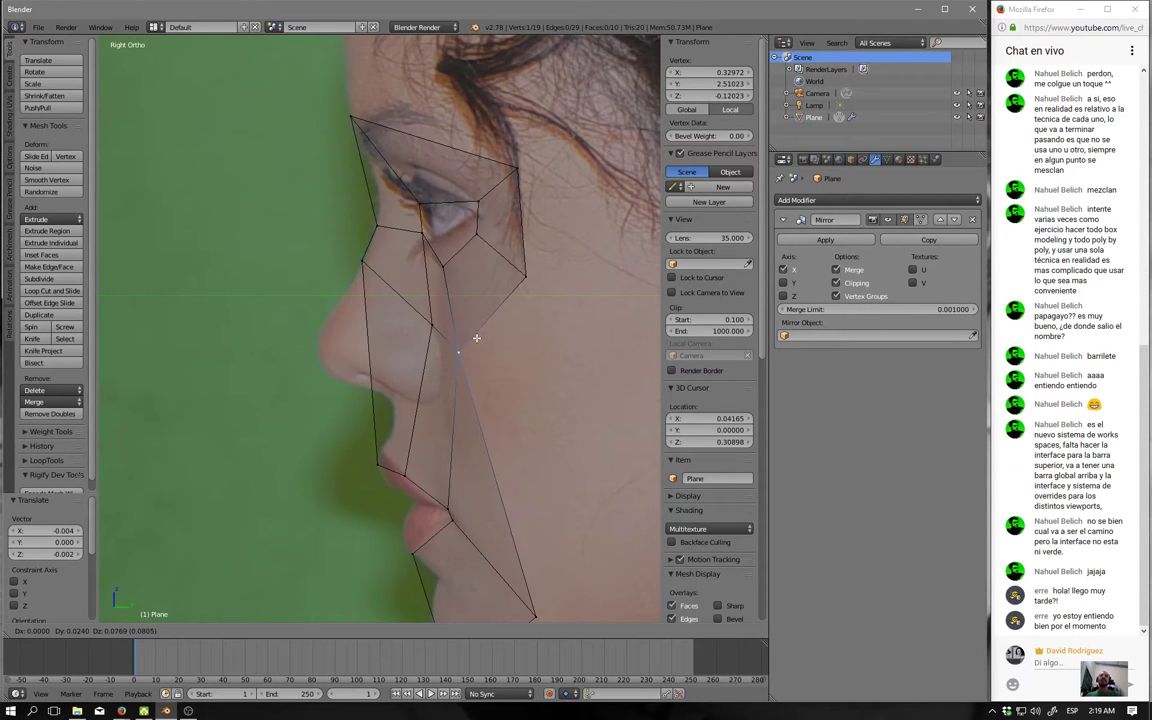
pyautogui.click(471, 328)
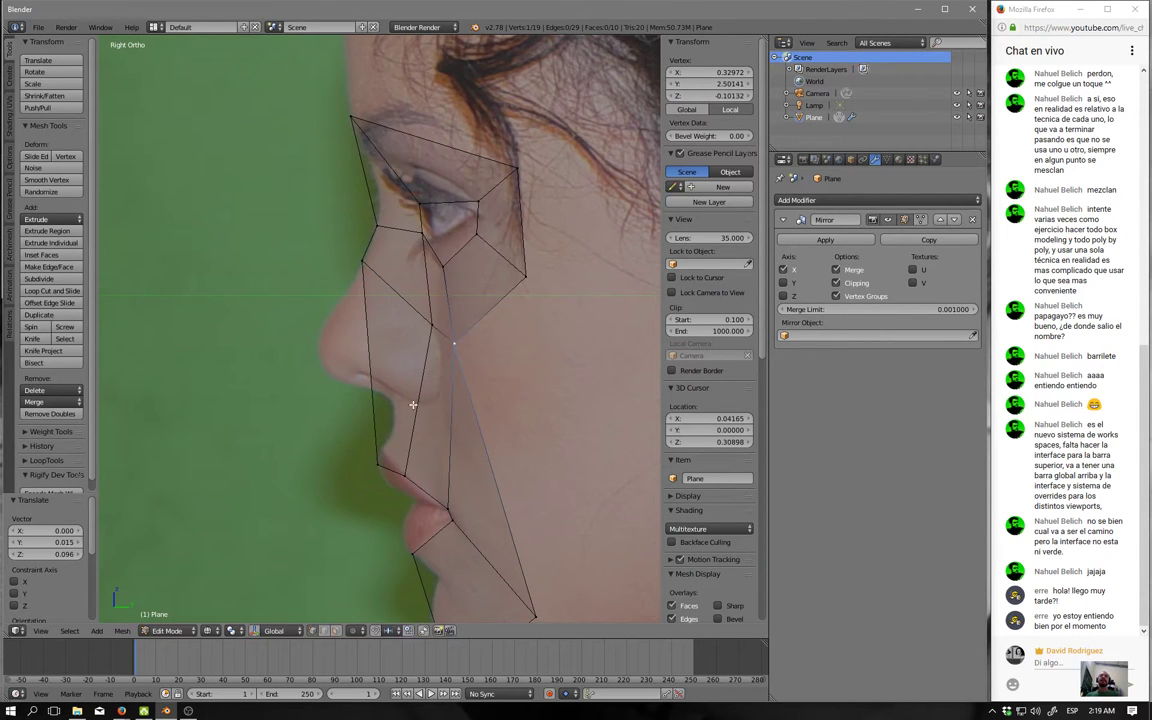
pyautogui.scroll(-2, 380, 350)
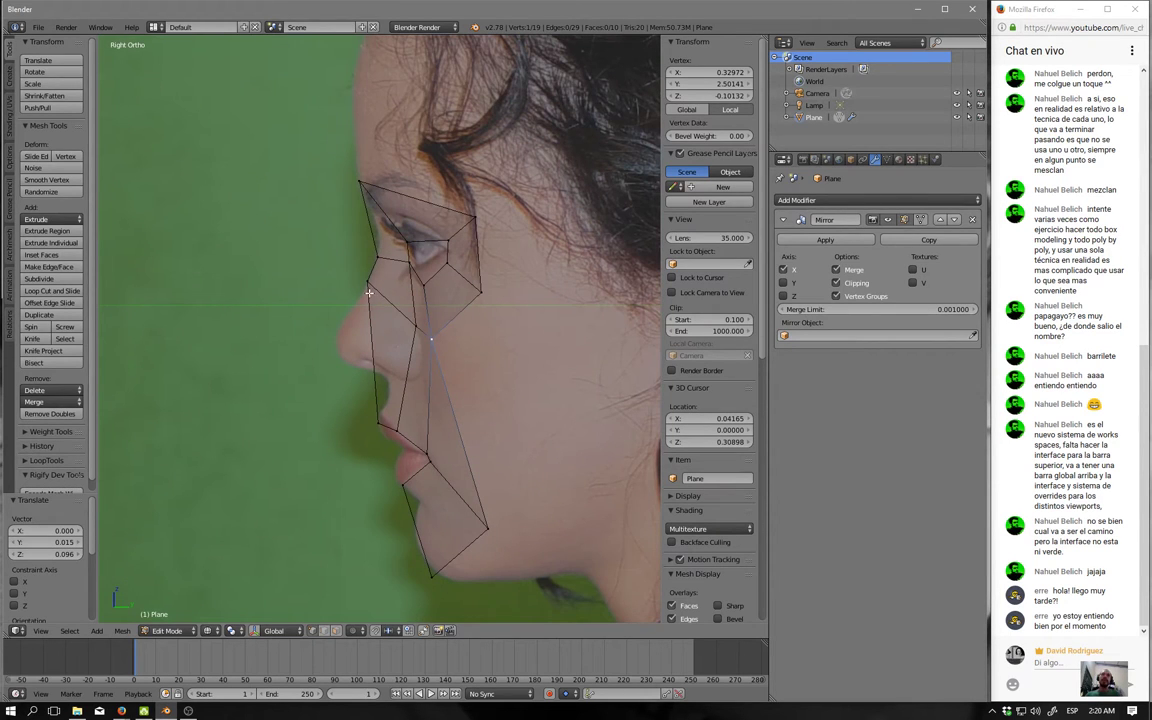
# Using a temporary jaw guide stroke, move the nose-bridge centre vertex to Y 2.315, Z 0.077, then delete the stroke.
pyautogui.moveTo(360, 295)
pyautogui.mouseDown()
pyautogui.moveTo(422, 545)
pyautogui.moveTo(410, 556)
pyautogui.mouseUp()
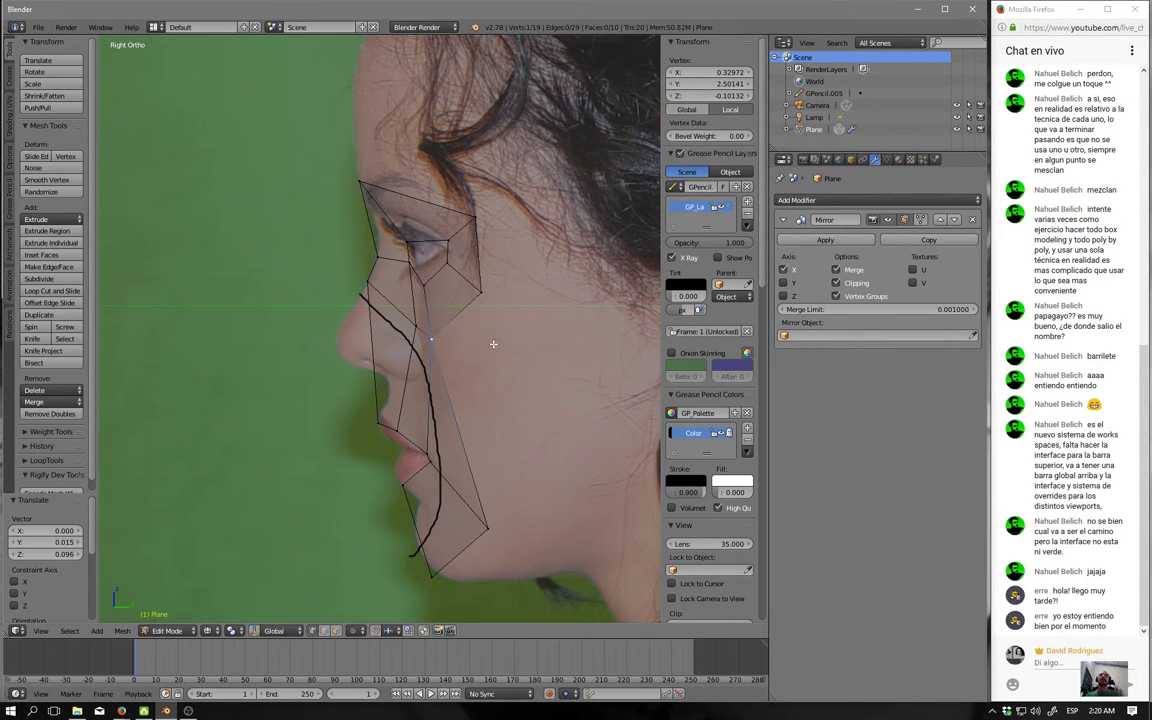
pyautogui.keyDown('shift'); pyautogui.moveTo(493, 344); pyautogui.dragTo(479, 384, button='middle'); pyautogui.keyUp('shift')
pyautogui.press('g')
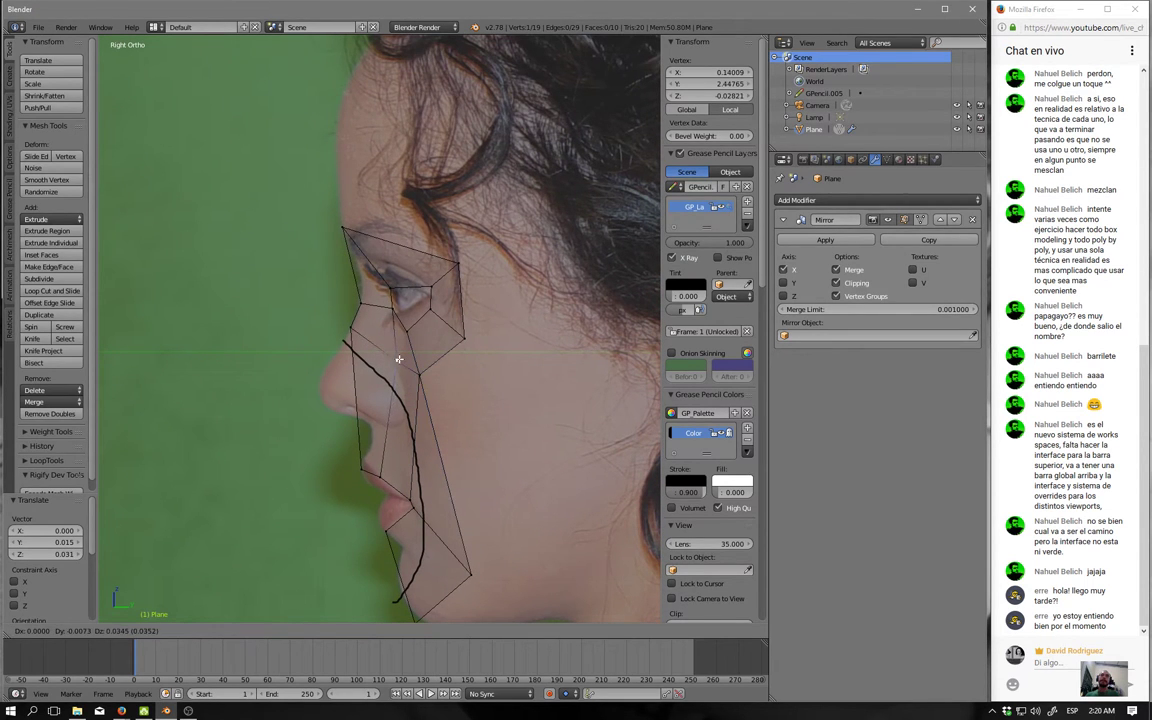
pyautogui.click(359, 317)
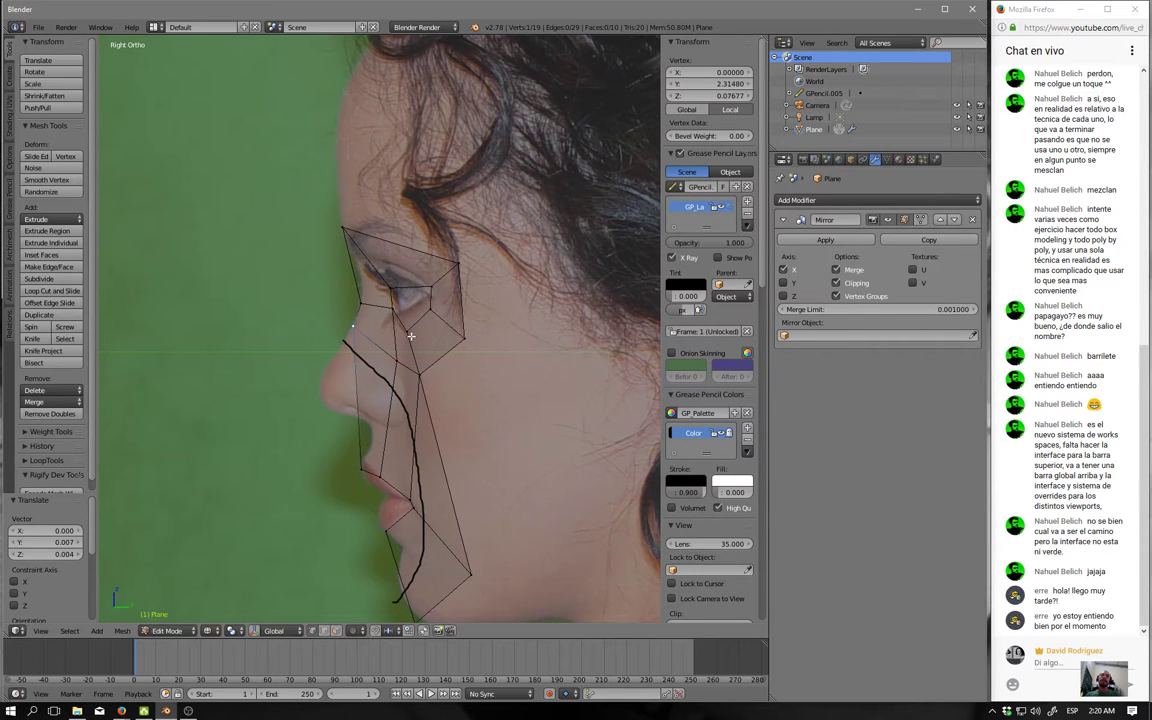
pyautogui.click(745, 187)
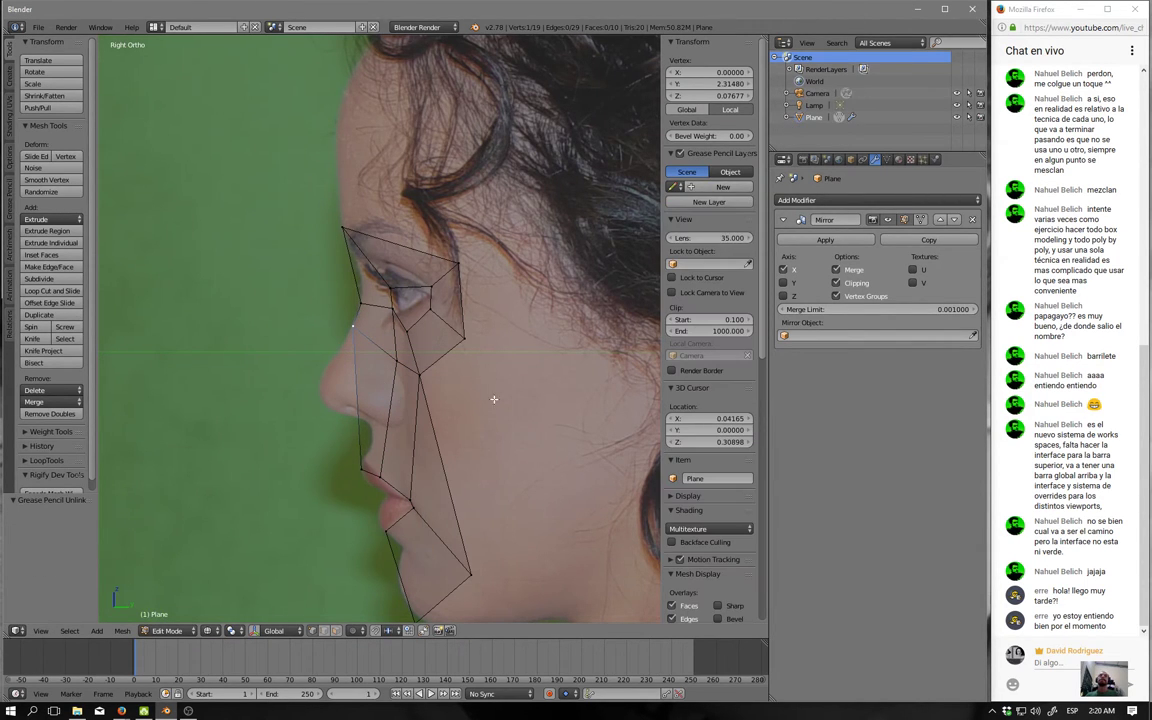
pyautogui.press('KP_1')
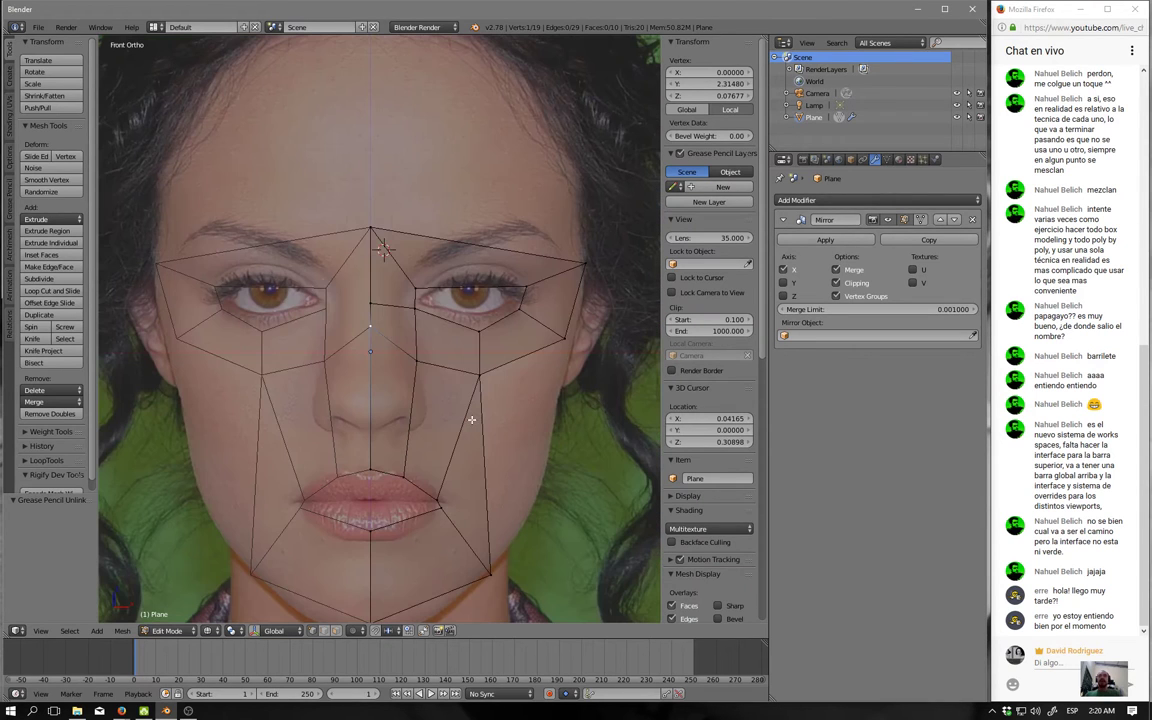
pyautogui.scroll(-1, 395, 336)
pyautogui.scroll(1, 395, 336)
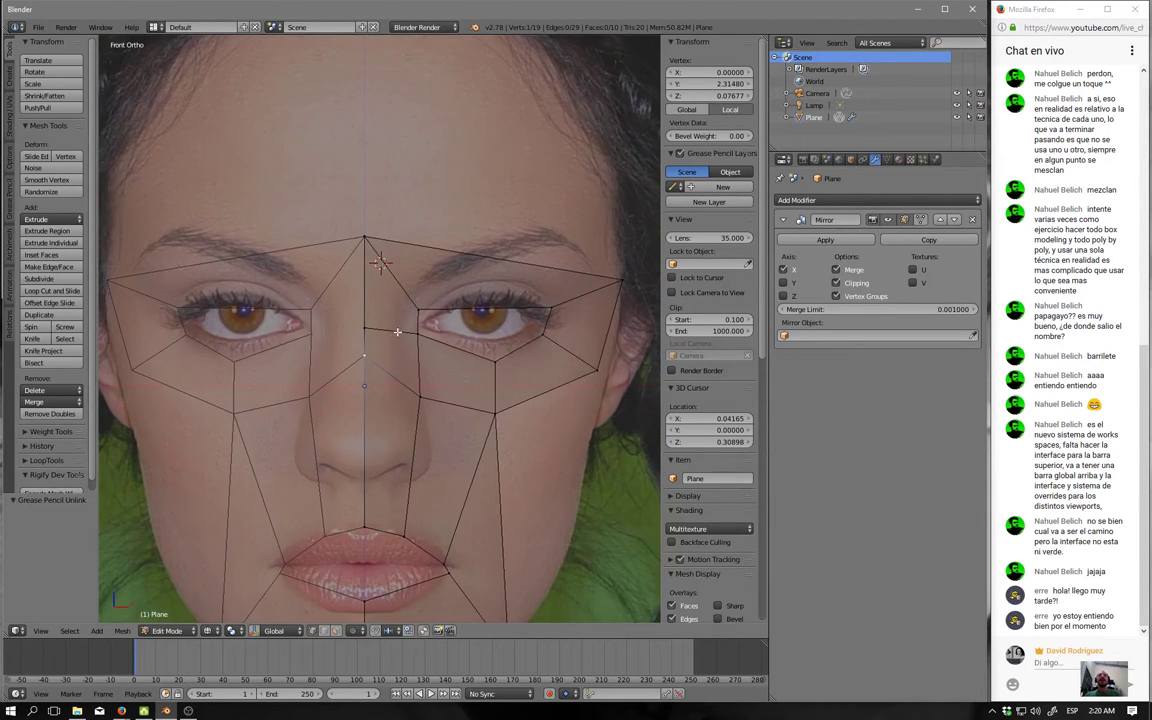
pyautogui.scroll(1, 395, 336)
pyautogui.scroll(1, 395, 336)
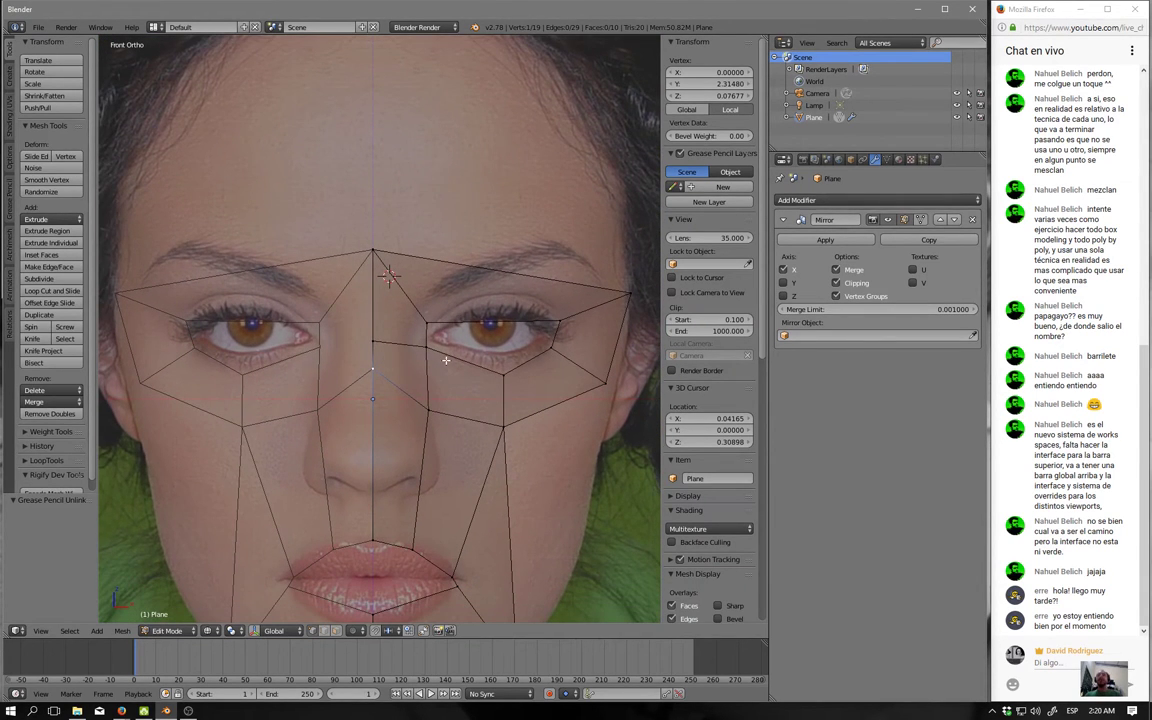
pyautogui.press('KP_3')
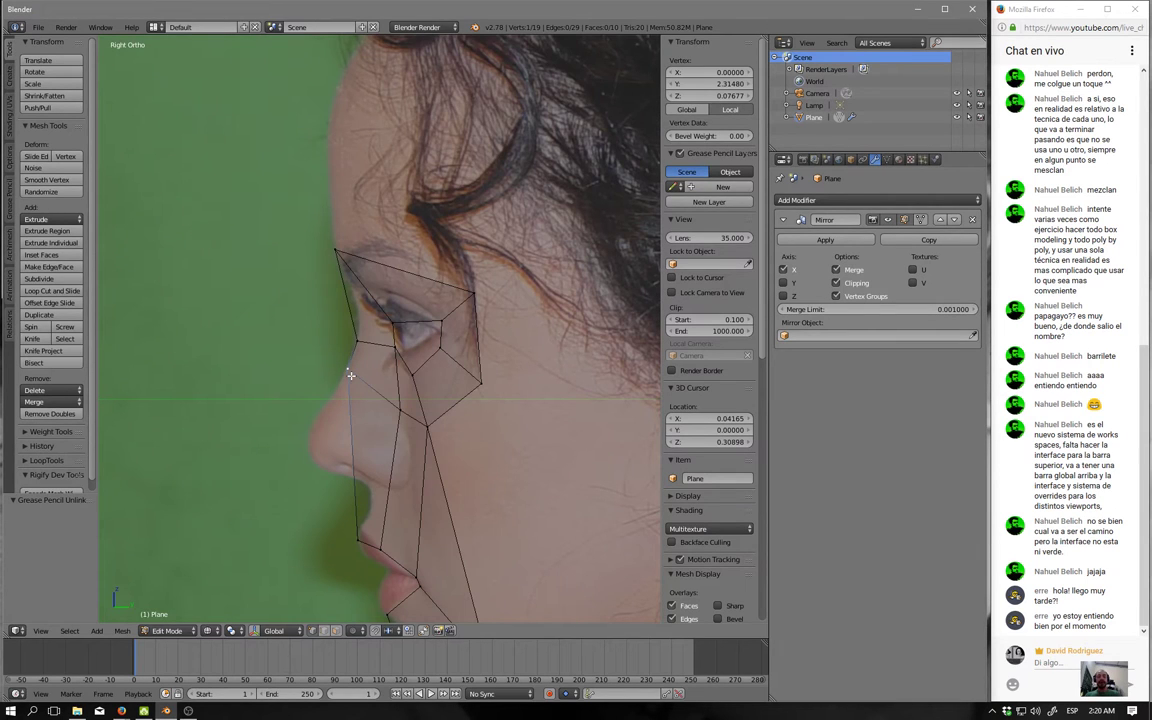
pyautogui.moveTo(350, 375); pyautogui.dragTo(349, 373, button='right')
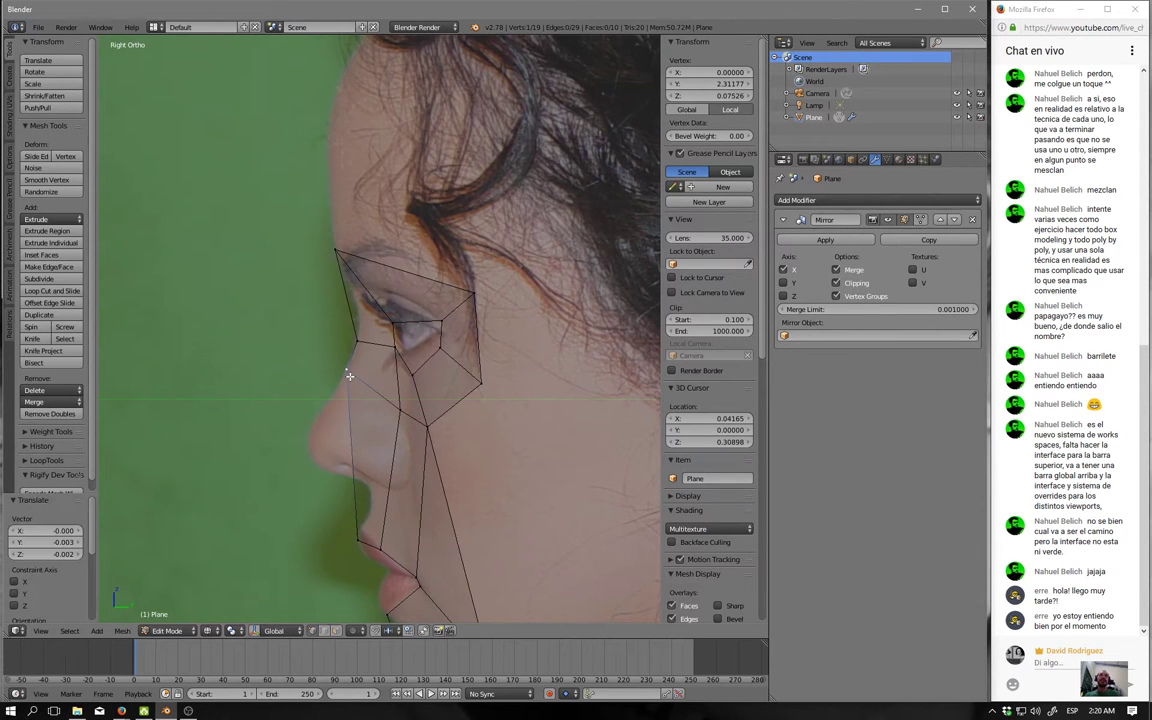
pyautogui.press('KP_1')
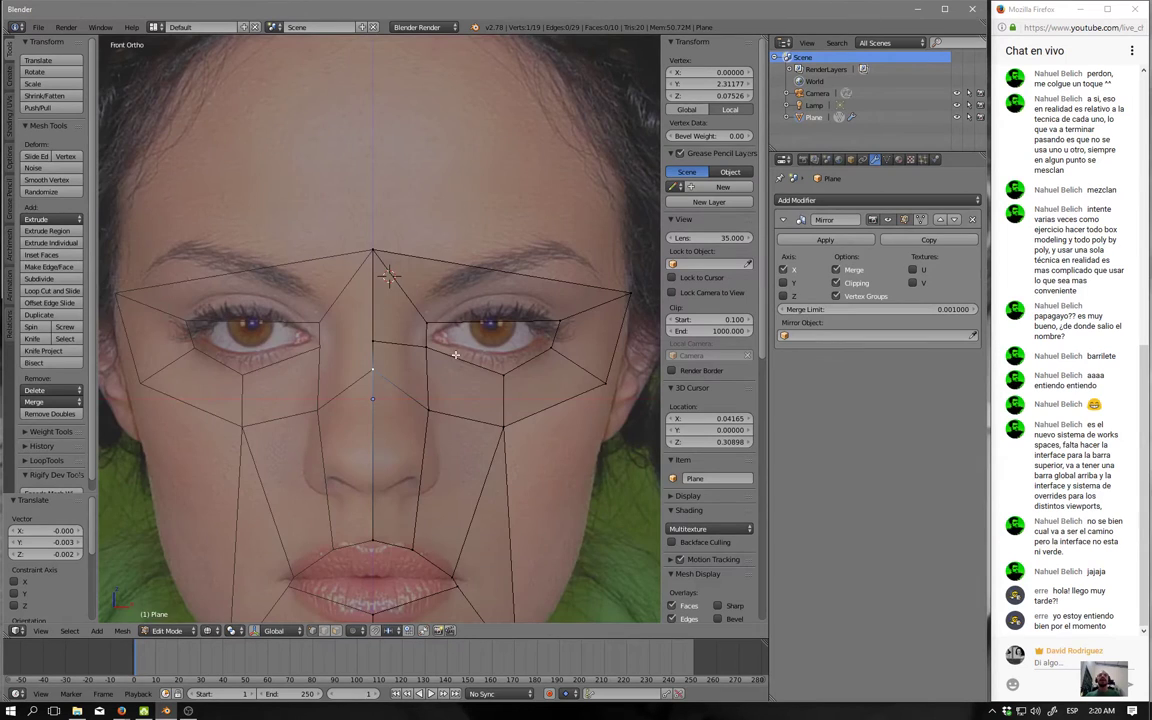
pyautogui.scroll(1, 440, 383)
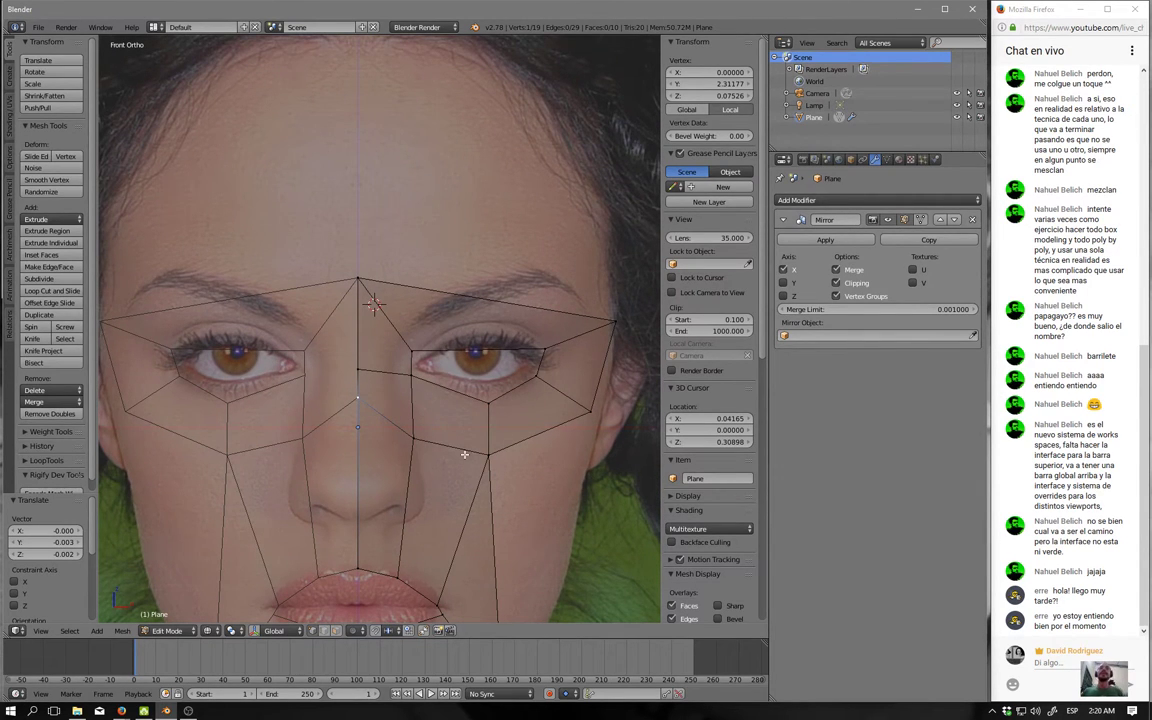
pyautogui.keyDown('shift'); pyautogui.moveTo(418, 408); pyautogui.dragTo(441, 423, button='middle'); pyautogui.keyUp('shift')
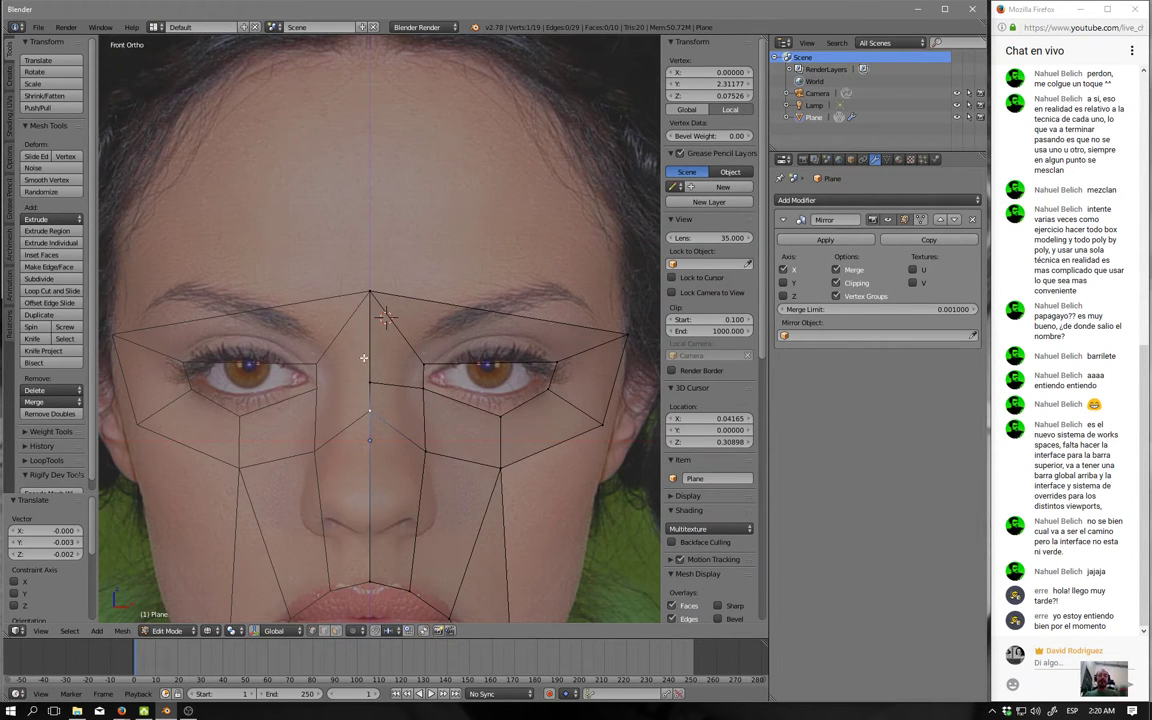
pyautogui.press('k')
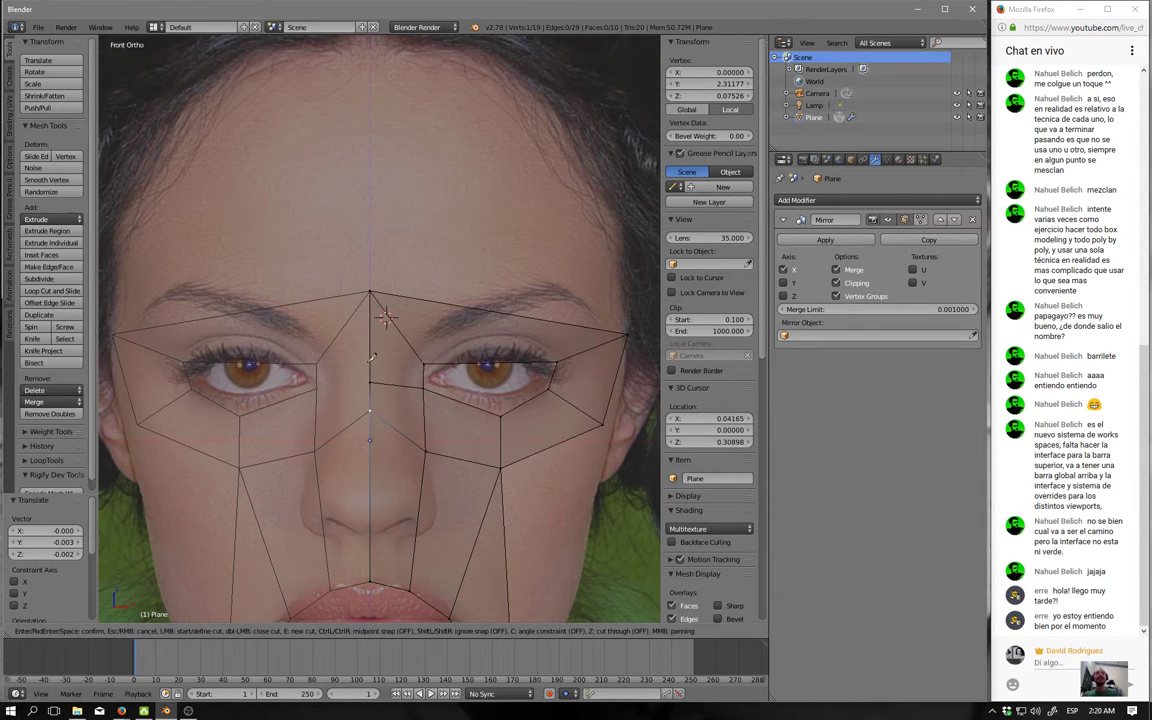
pyautogui.press('Escape')
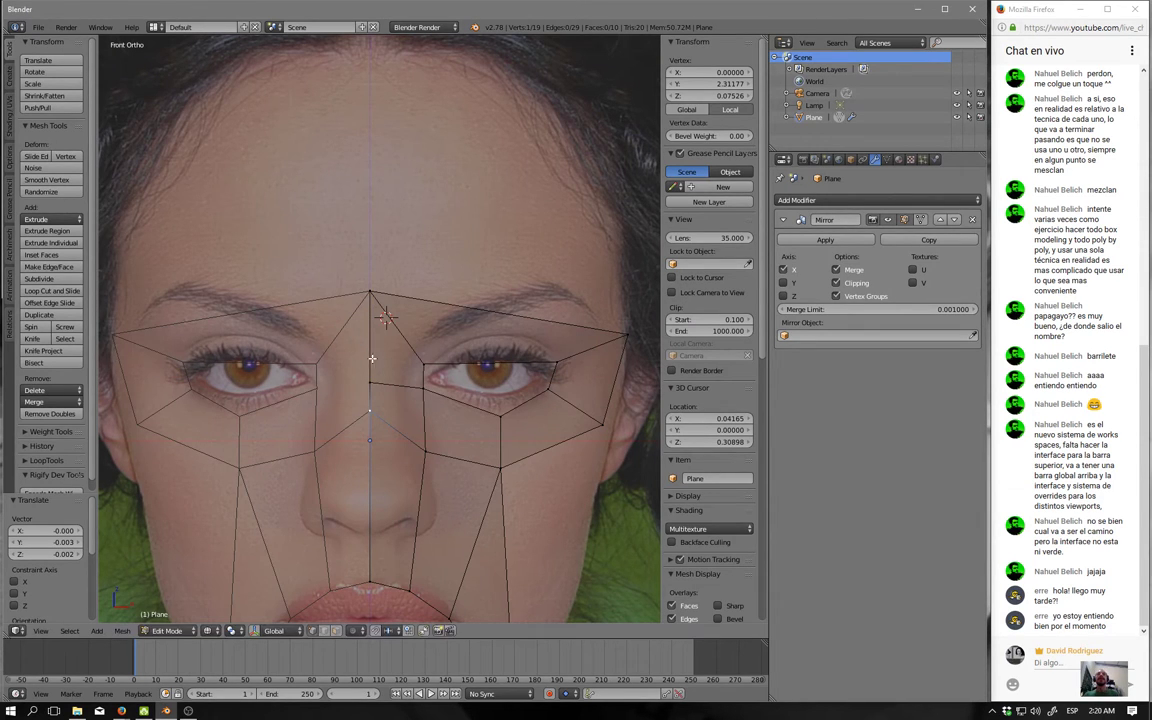
pyautogui.rightClick(367, 276)
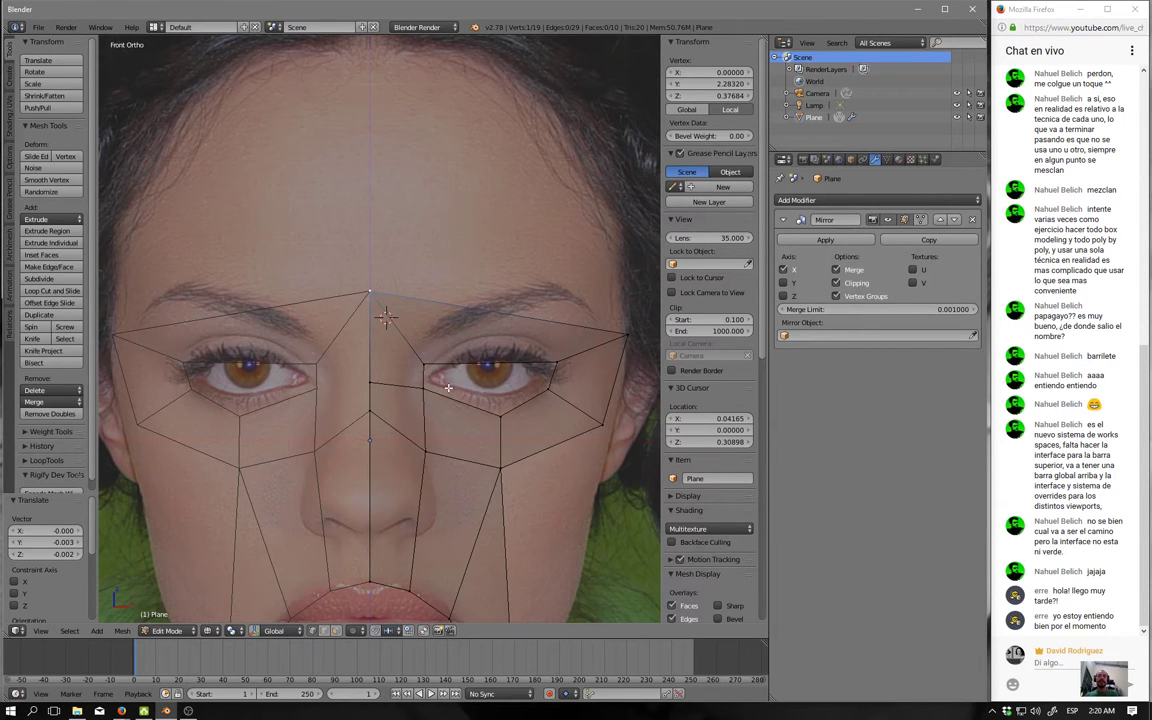
# Knife-cut from the centre edge to the eye-corner edge and up to the brow edge.
pyautogui.press('k')
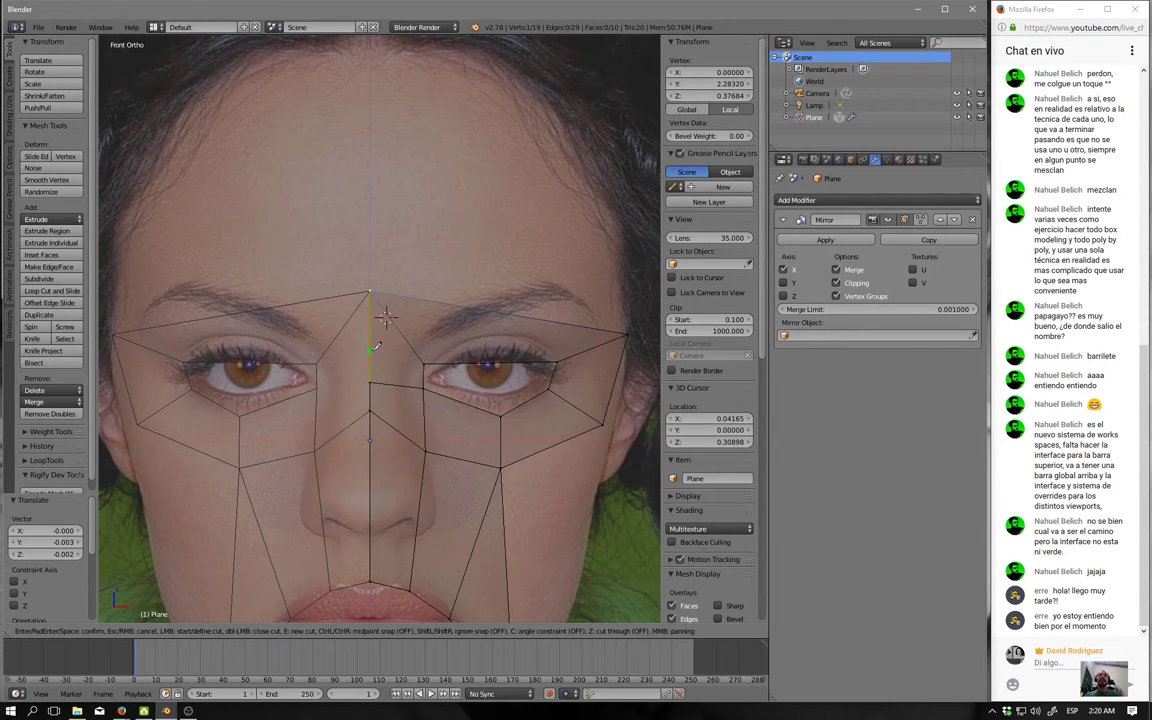
pyautogui.click(372, 352)
pyautogui.click(425, 360)
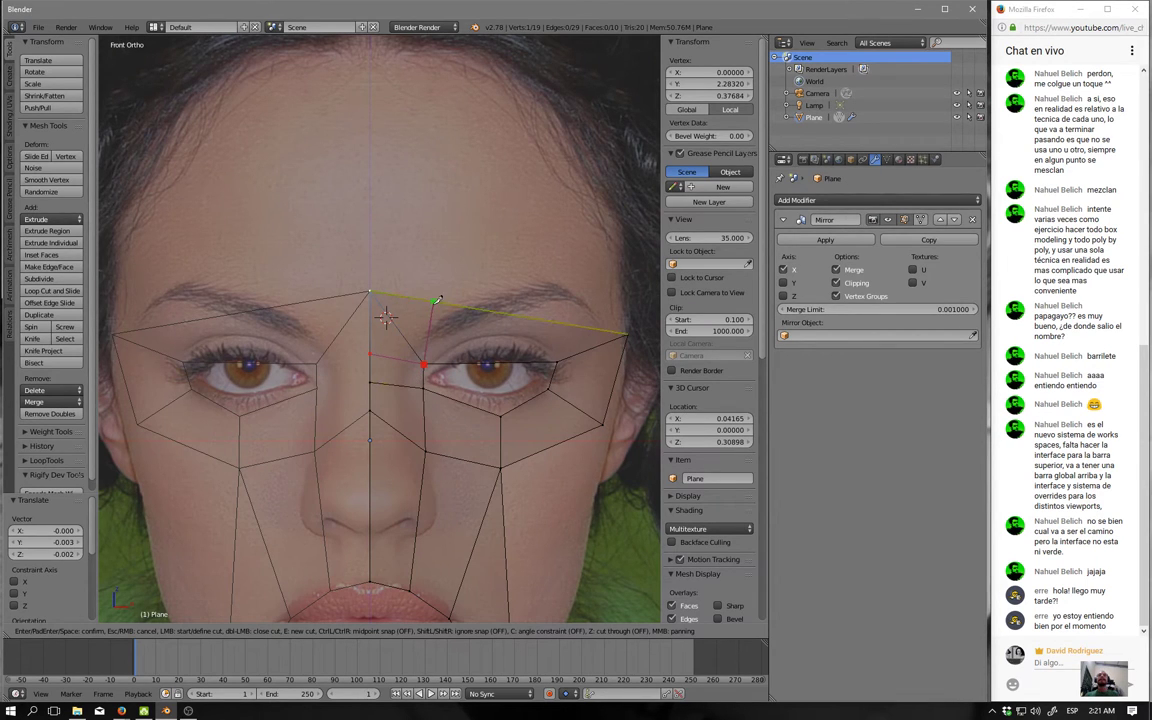
pyautogui.click(433, 301)
pyautogui.press('Return')
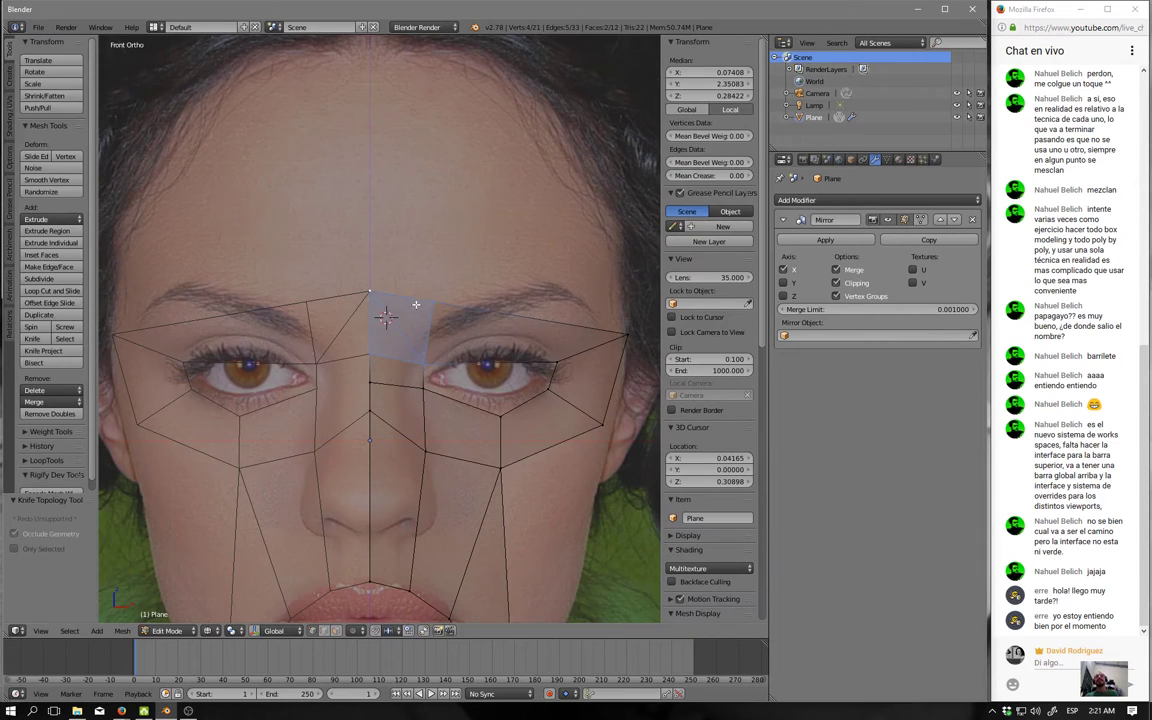
# Switch to face select mode, deselect all, and erase the forehead annotation strokes.
pyautogui.hotkey('ctrl', 'Tab')
pyautogui.click(380, 317)
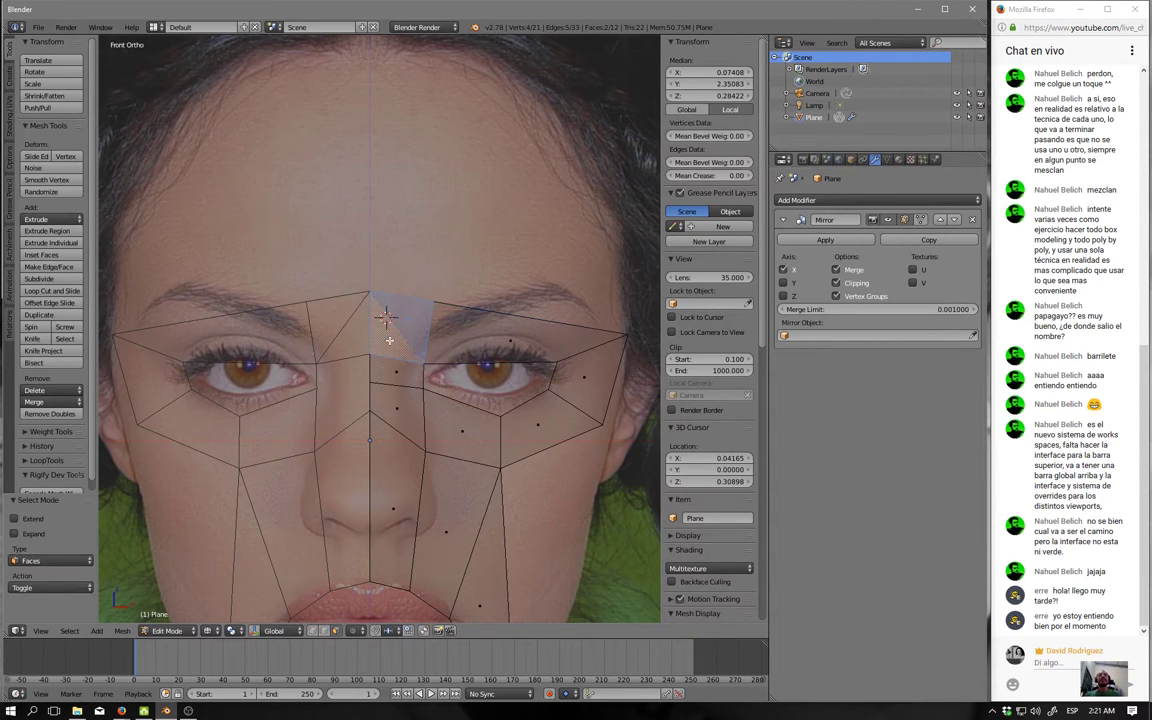
pyautogui.press('a')
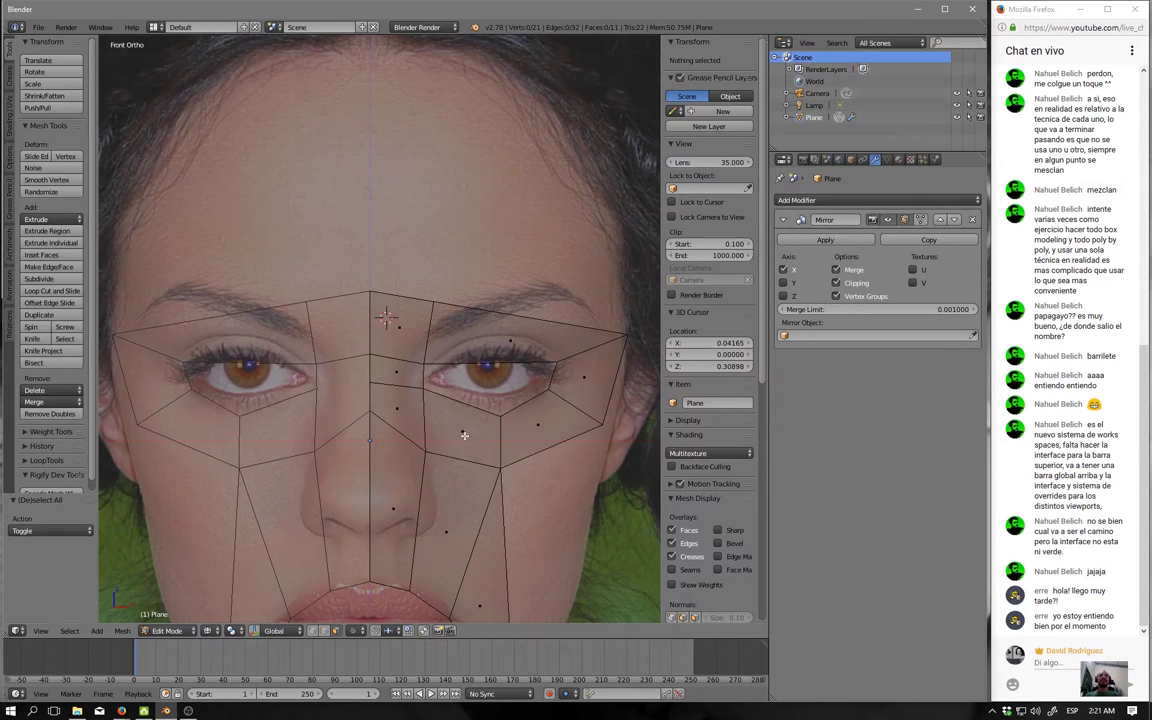
pyautogui.keyDown('shift'); pyautogui.moveTo(418, 392); pyautogui.dragTo(420, 384, button='middle'); pyautogui.keyUp('shift')
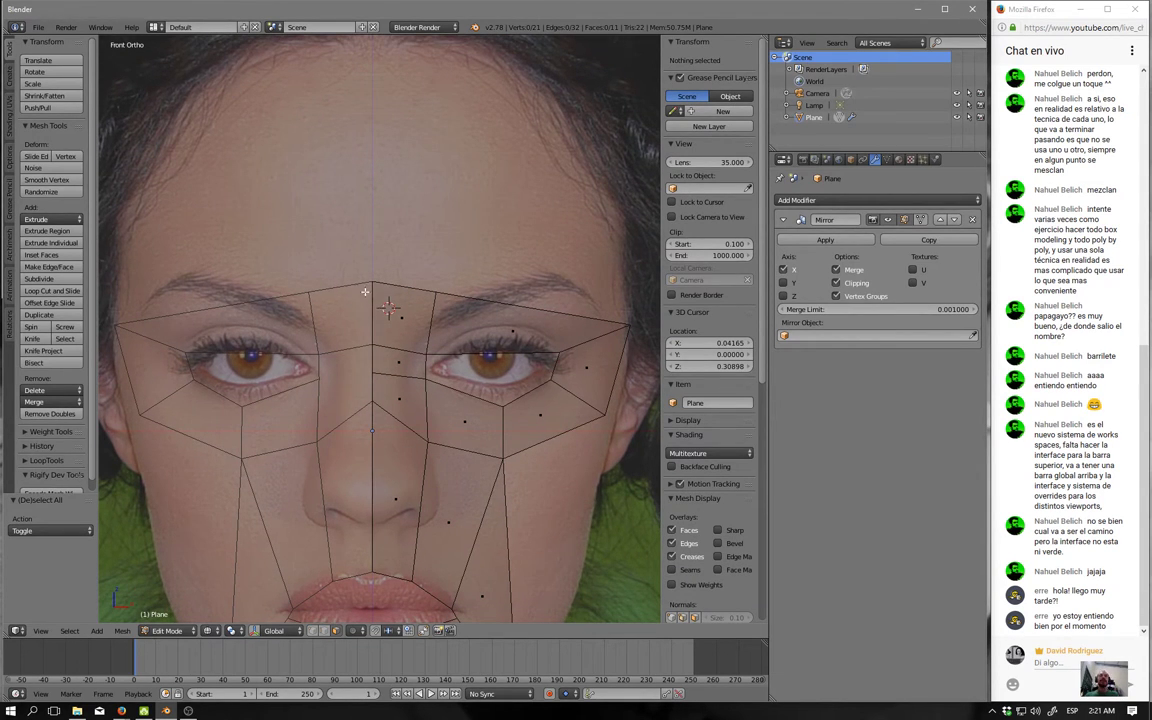
pyautogui.moveTo(370, 297)
pyautogui.mouseDown()
pyautogui.moveTo(416, 297)
pyautogui.moveTo(375, 262)
pyautogui.moveTo(376, 212)
pyautogui.moveTo(373, 260)
pyautogui.moveTo(346, 274)
pyautogui.mouseUp()
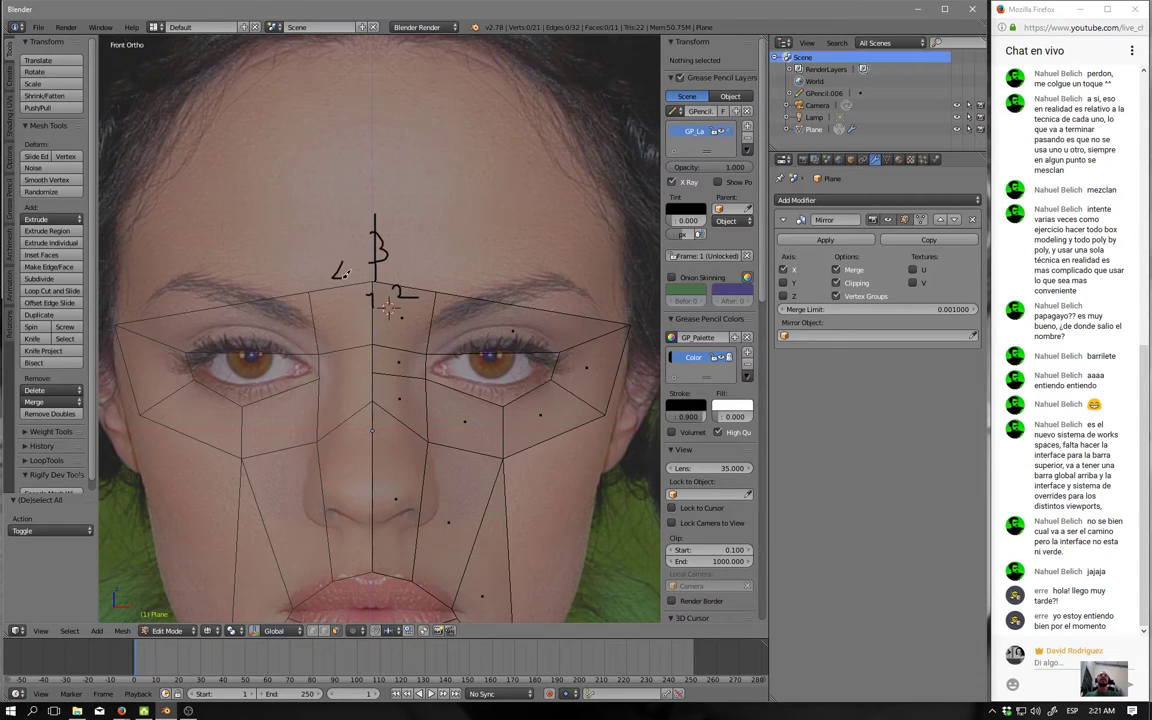
pyautogui.click(746, 110)
pyautogui.keyDown('shift'); pyautogui.moveTo(479, 347); pyautogui.dragTo(471, 384, button='middle'); pyautogui.keyUp('shift')
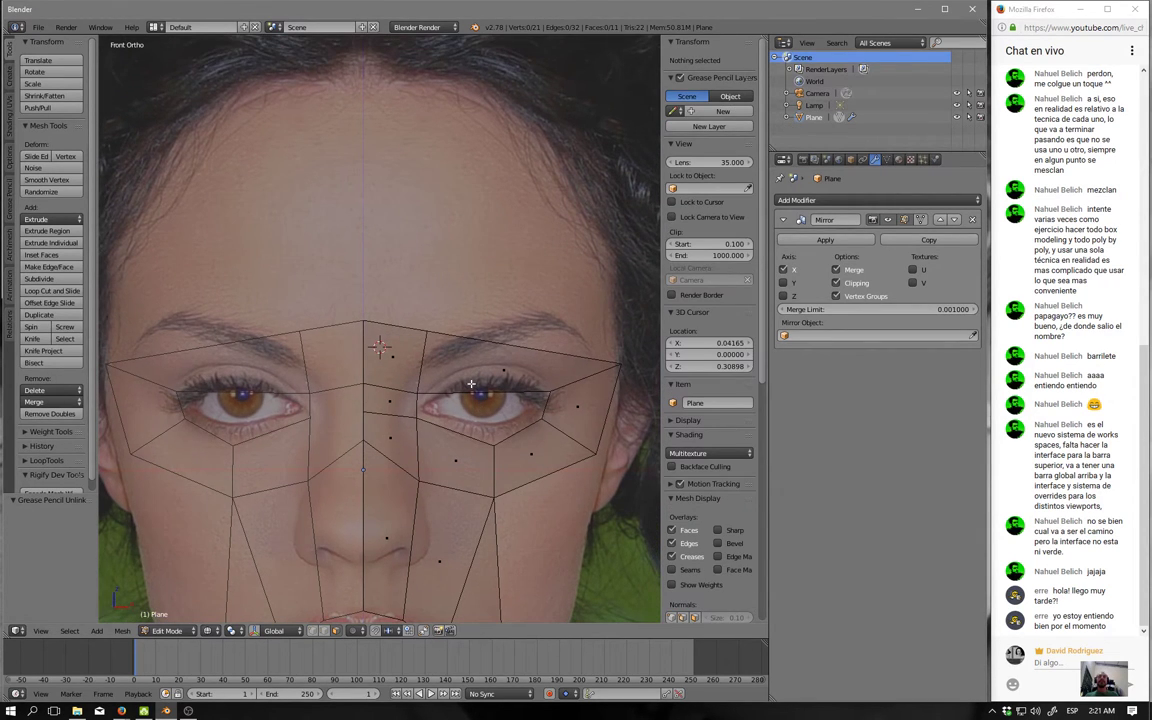
# Add an edge loop around the eyes and slide it up toward the brows.
pyautogui.hotkey('ctrl', 'r')
pyautogui.click(471, 384)
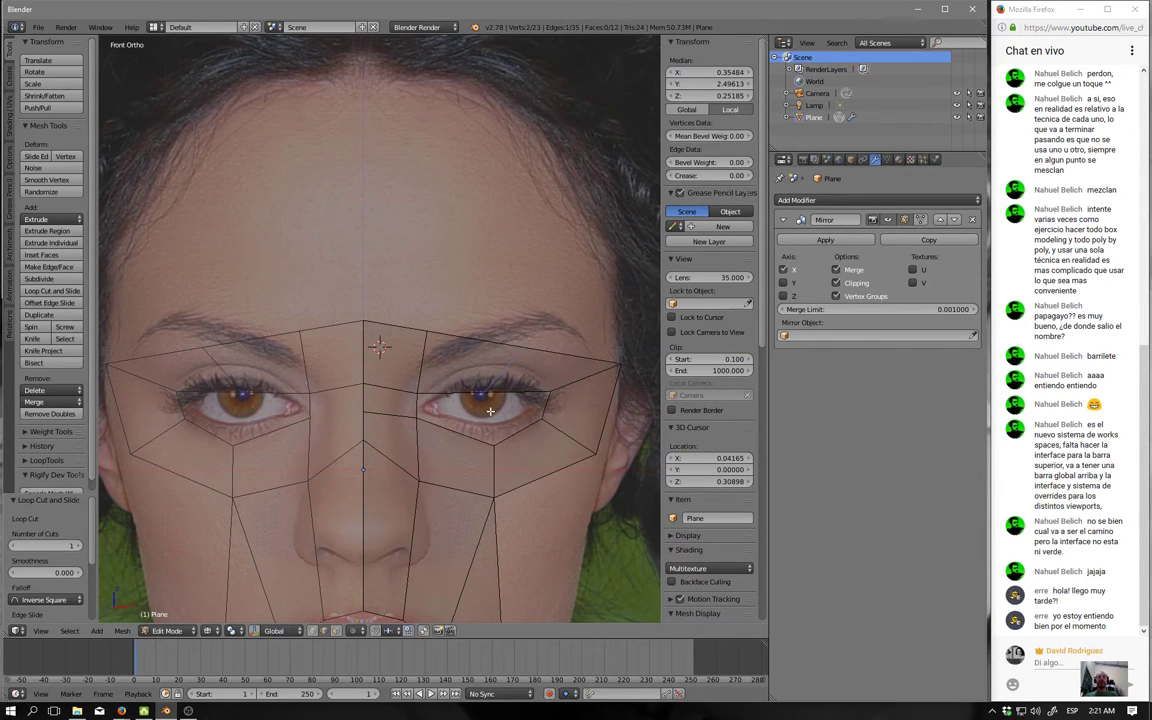
pyautogui.press('g')
pyautogui.click(434, 332)
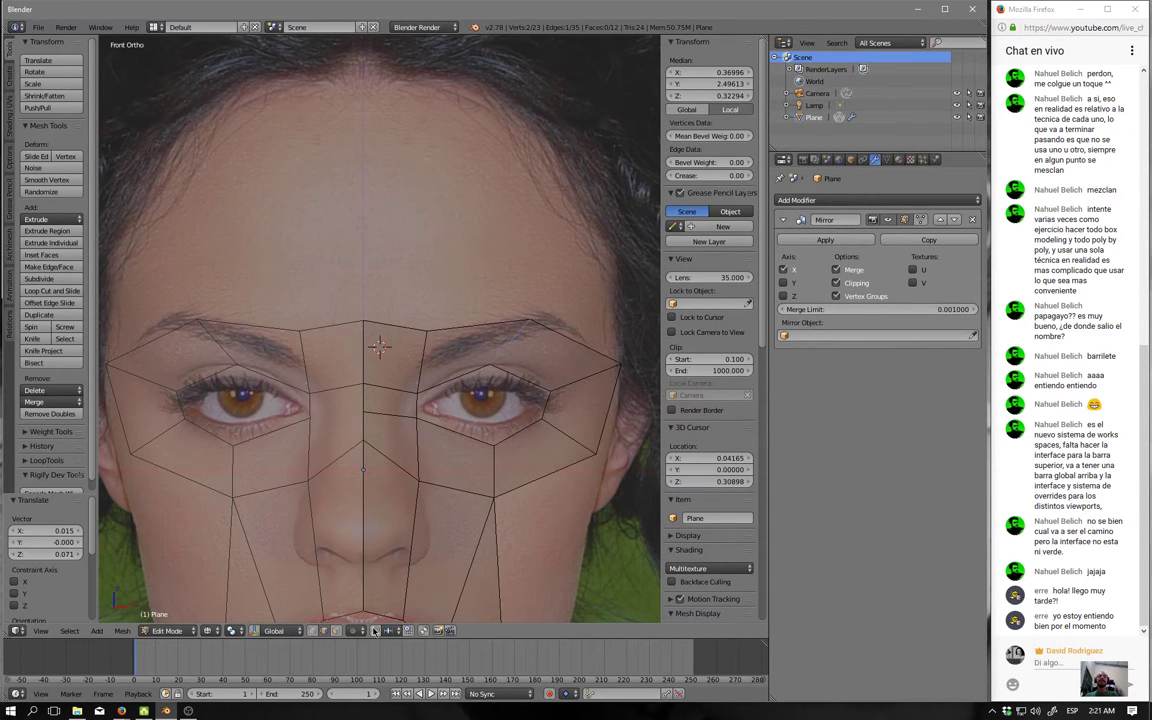
# Shape three brow vertices, including the centre one, to match the front photo.
pyautogui.rightClick(528, 320)
pyautogui.press('g')
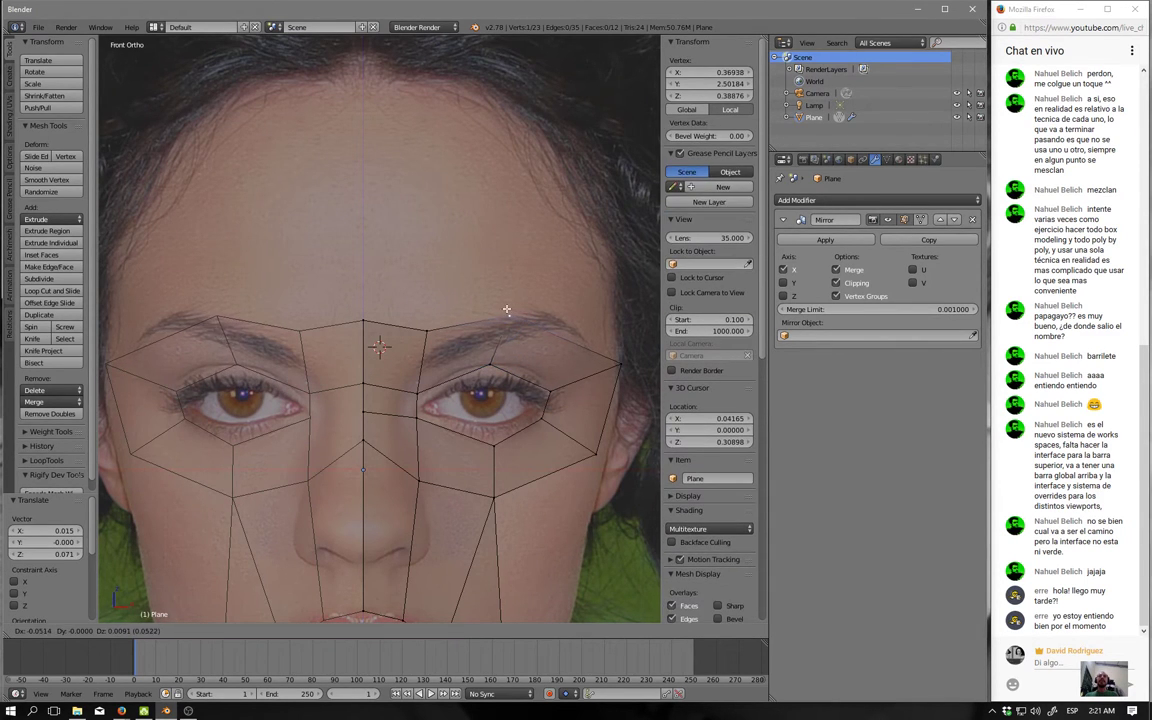
pyautogui.click(506, 316)
pyautogui.rightClick(428, 329)
pyautogui.press('g')
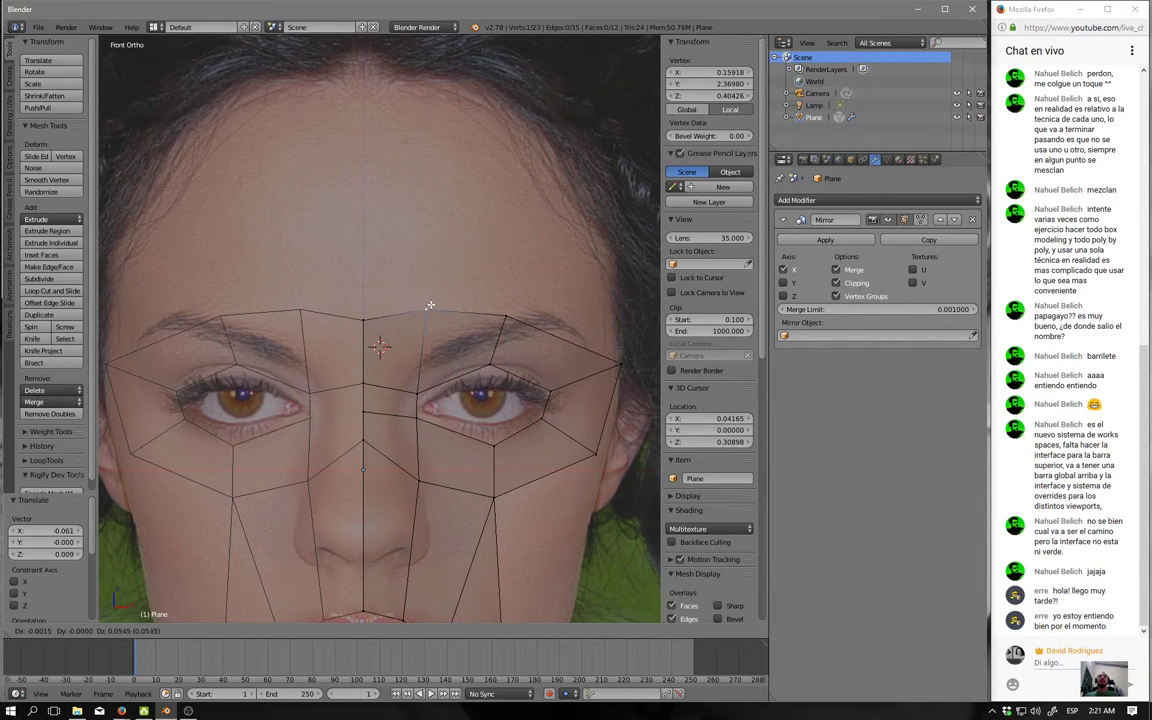
pyautogui.click(428, 309)
pyautogui.rightClick(356, 316)
pyautogui.press('g')
pyautogui.click(375, 309)
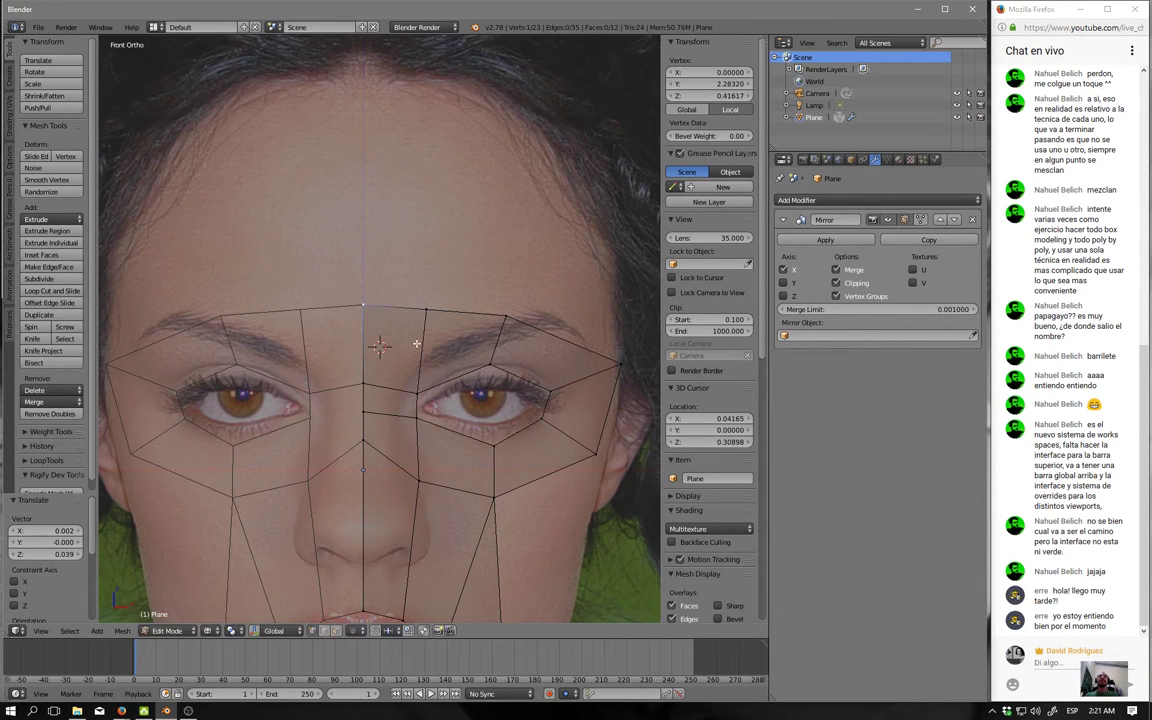
# In side view, fit the brow and centre forehead vertices to the profile photo.
pyautogui.press('KP_3')
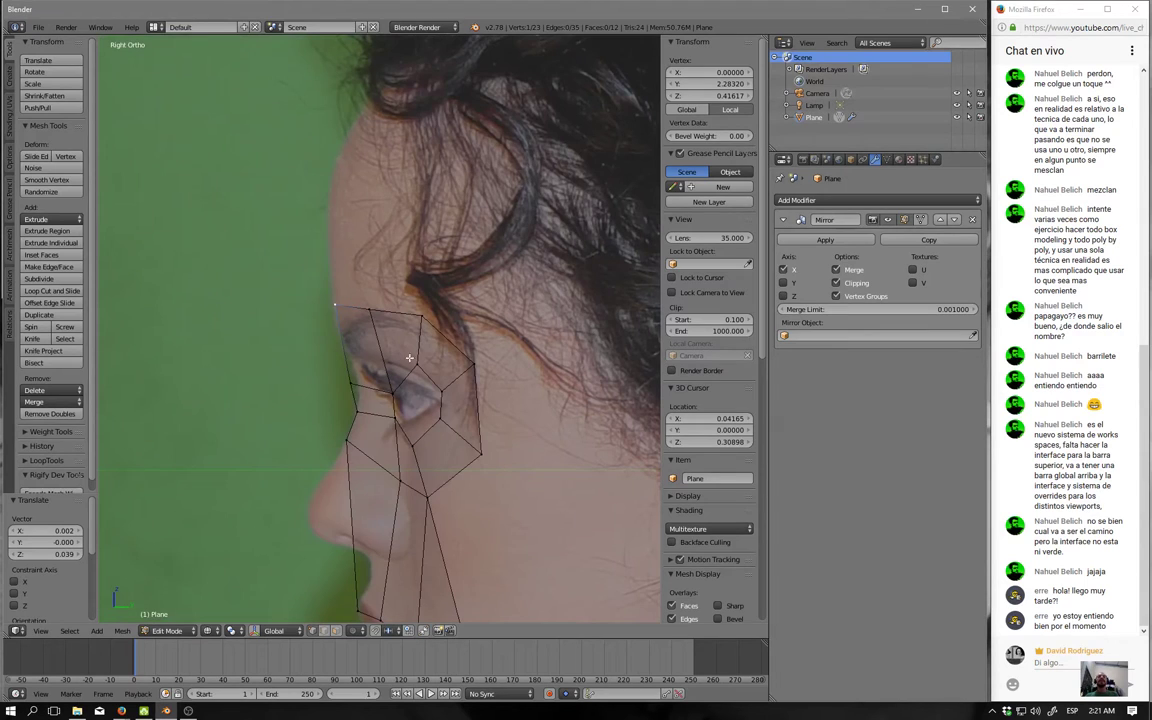
pyautogui.press('g')
pyautogui.click(372, 309)
pyautogui.press('g')
pyautogui.click(440, 325)
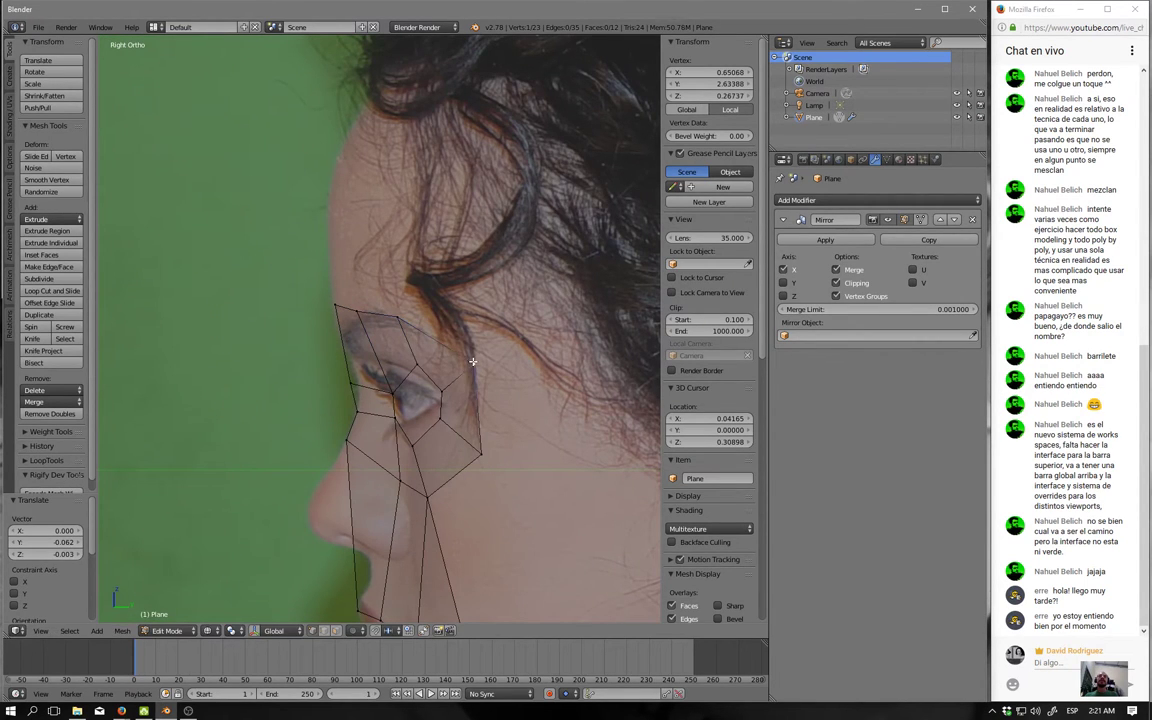
pyautogui.rightClick(365, 388)
pyautogui.press('g')
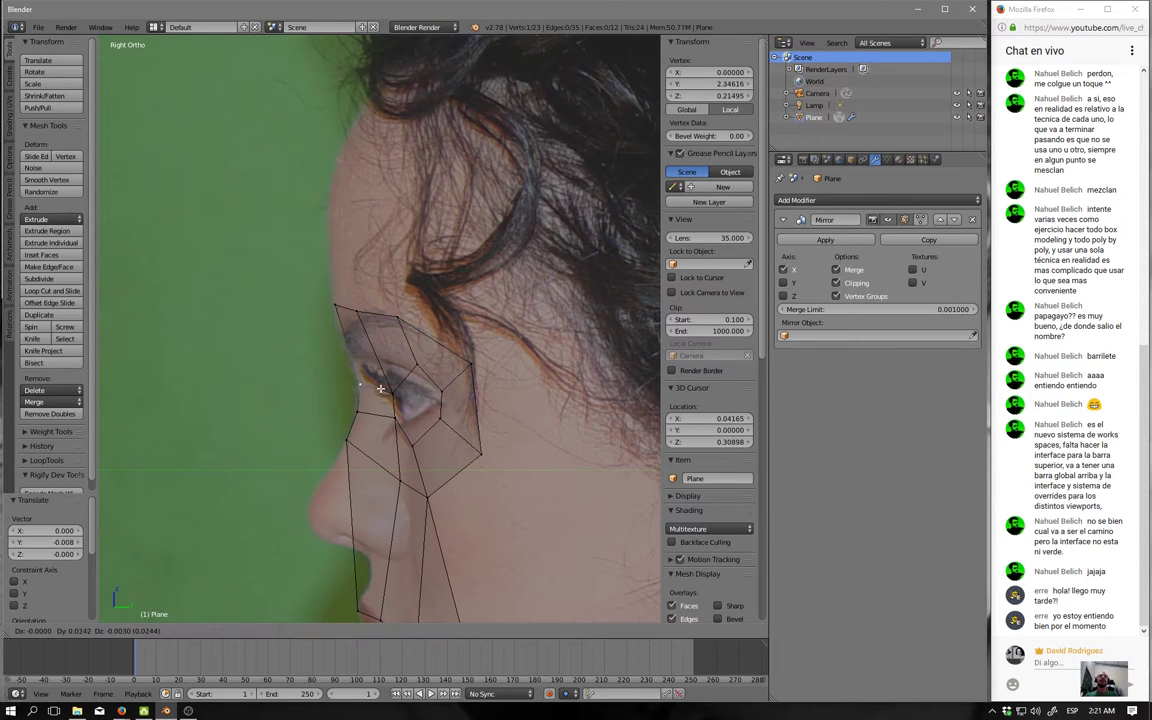
pyautogui.click(321, 316)
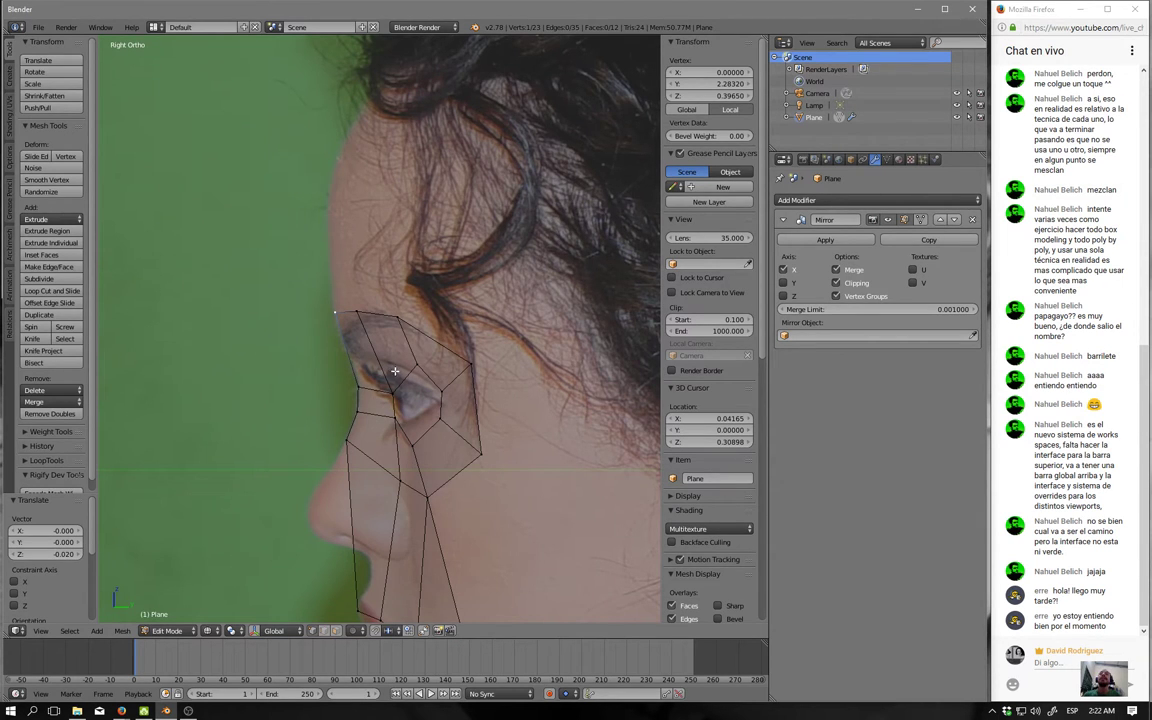
# In Top Ortho view, draw a grease pencil stroke along the cheek's intended outer curve.
pyautogui.moveTo(413, 389)
pyautogui.mouseDown(button='middle')
pyautogui.moveTo(417, 440)
pyautogui.moveTo(486, 494)
pyautogui.moveTo(513, 492)
pyautogui.mouseUp(button='middle')
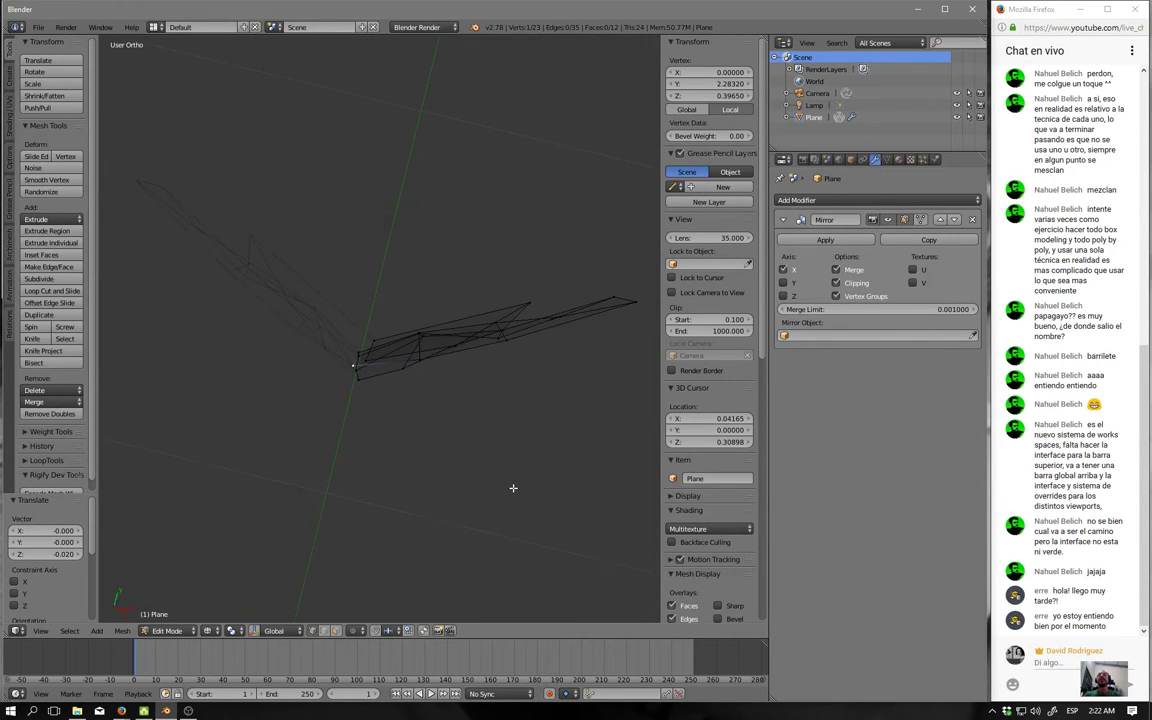
pyautogui.press('KP_7')
pyautogui.keyDown('shift'); pyautogui.moveTo(506, 368); pyautogui.dragTo(517, 441, button='middle'); pyautogui.keyUp('shift')
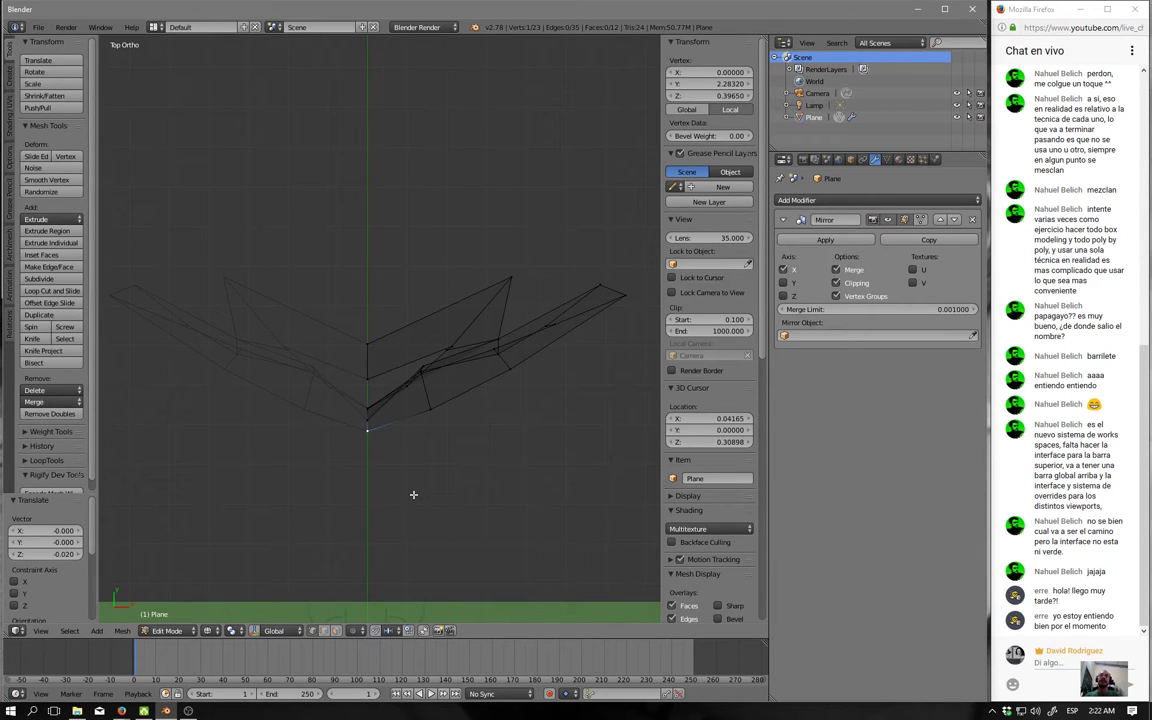
pyautogui.scroll(-1, 600, 285)
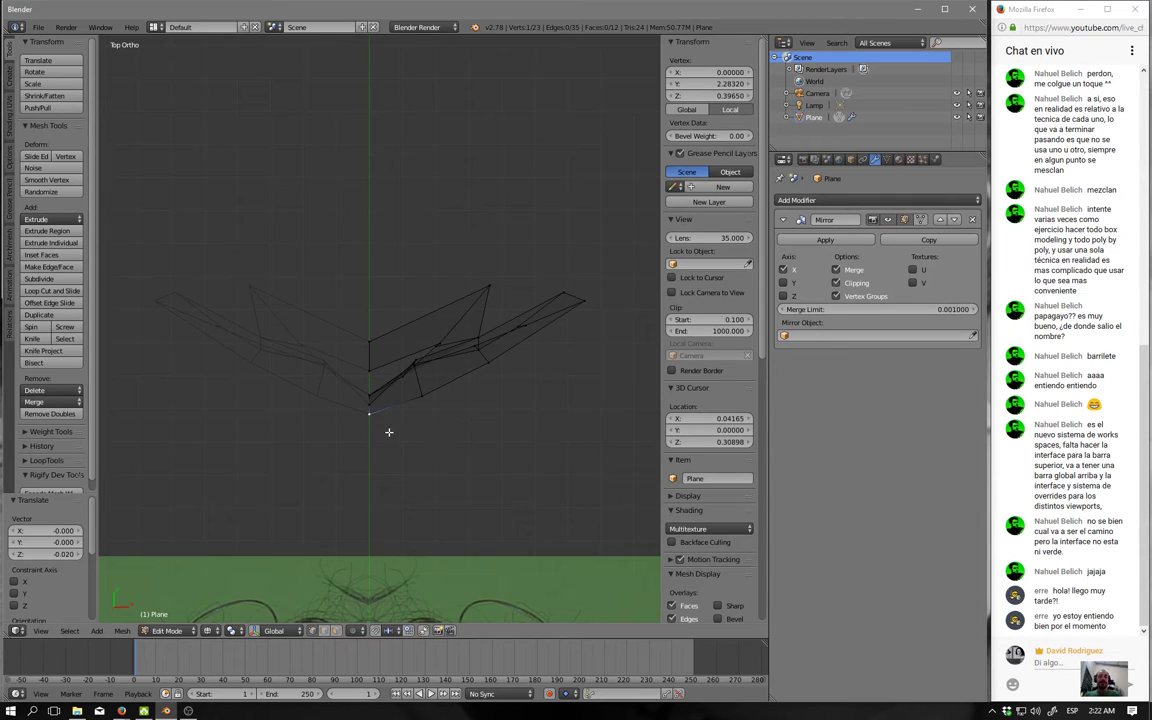
pyautogui.moveTo(375, 421); pyautogui.dragTo(618, 304)
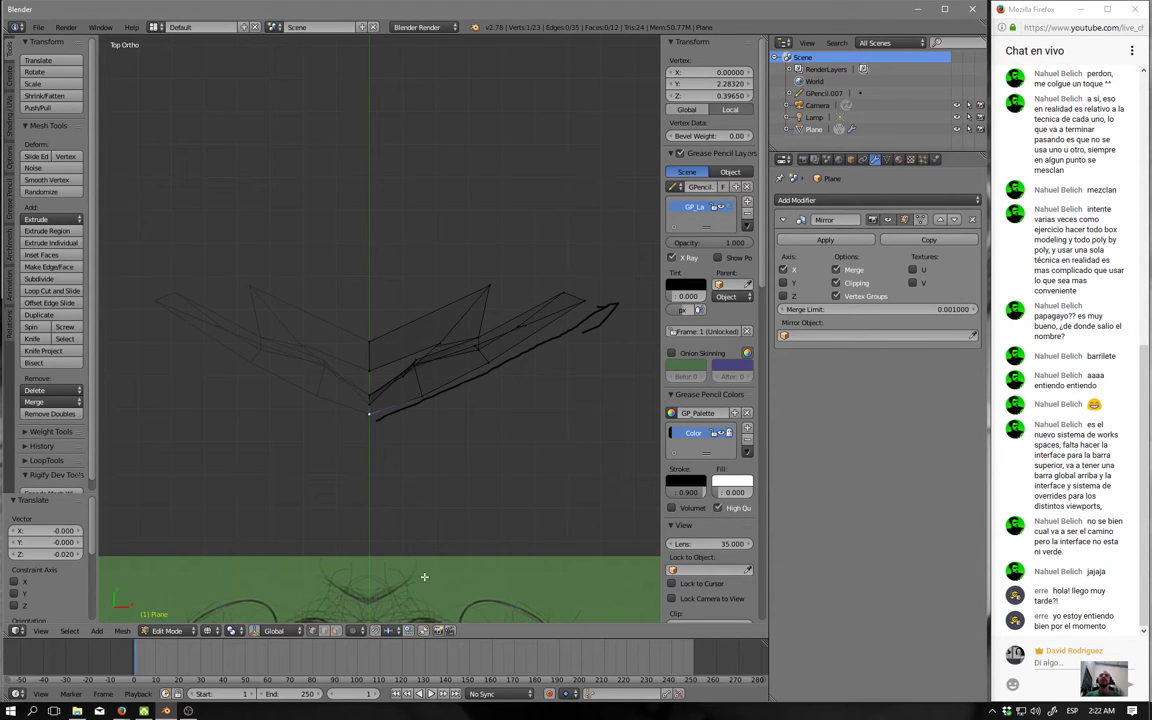
# Move the cheek vertices onto the guide stroke in the top view.
pyautogui.press('g')
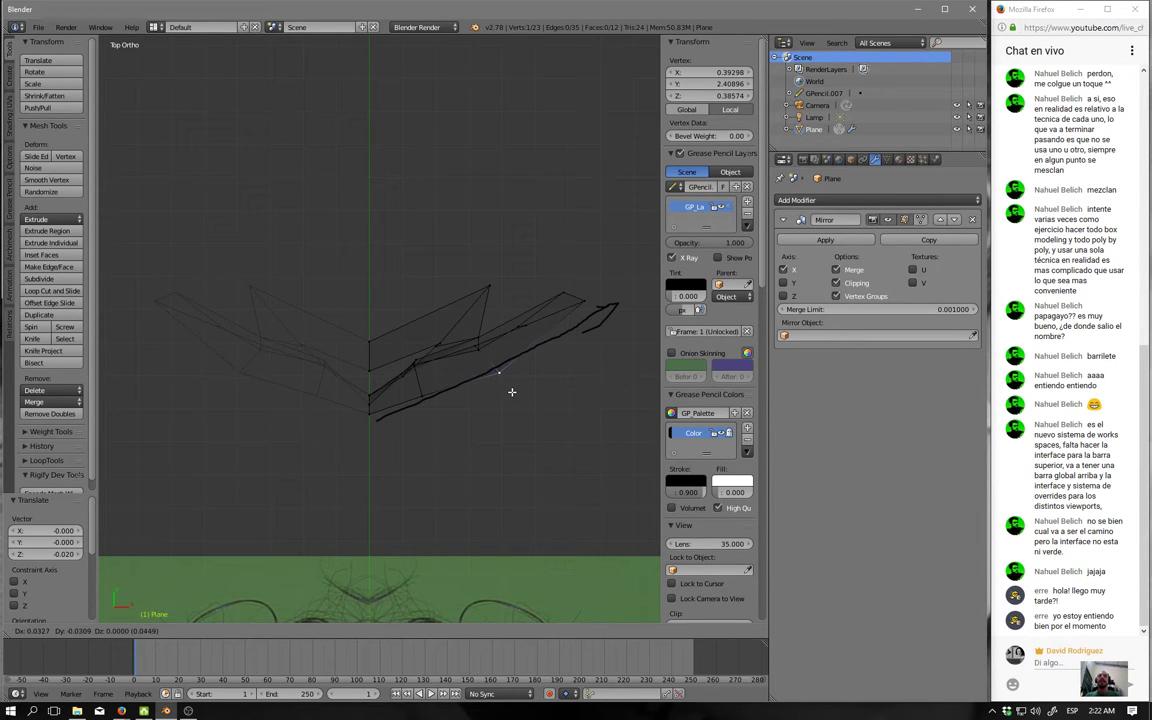
pyautogui.click(432, 404)
pyautogui.press('g')
pyautogui.click(432, 414)
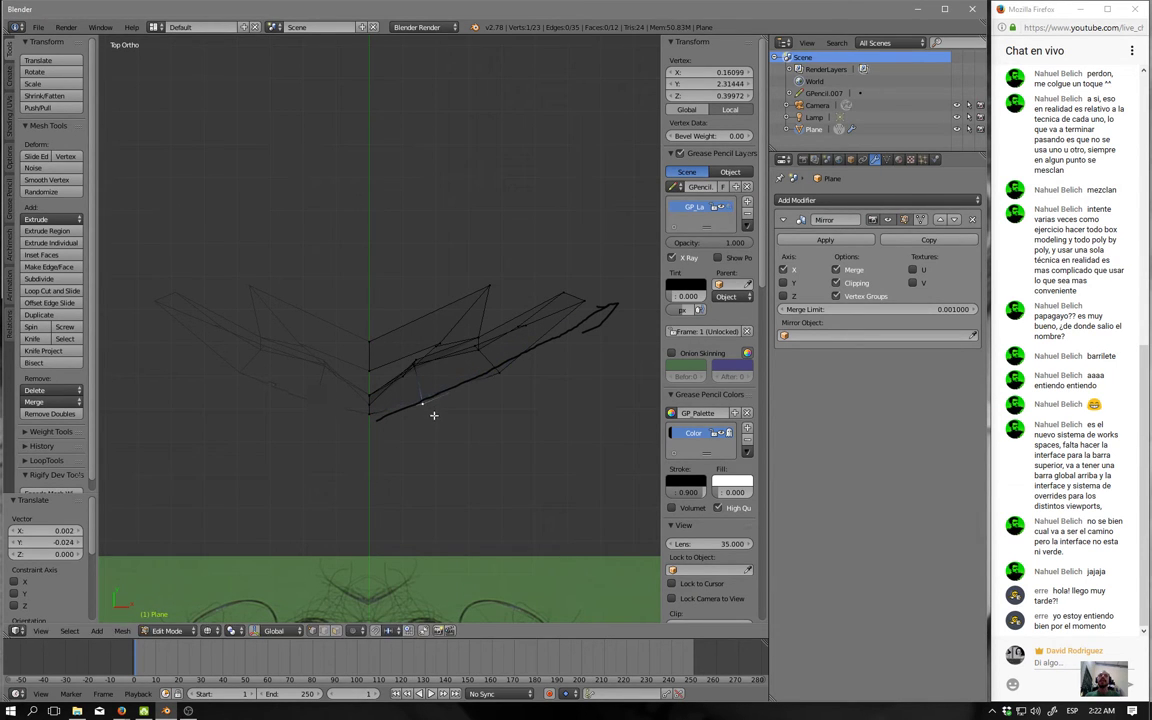
pyautogui.moveTo(442, 506)
pyautogui.mouseDown(button='middle')
pyautogui.moveTo(406, 499)
pyautogui.moveTo(429, 432)
pyautogui.mouseUp(button='middle')
pyautogui.keyDown('shift'); pyautogui.rightClick(403, 369); pyautogui.keyUp('shift')
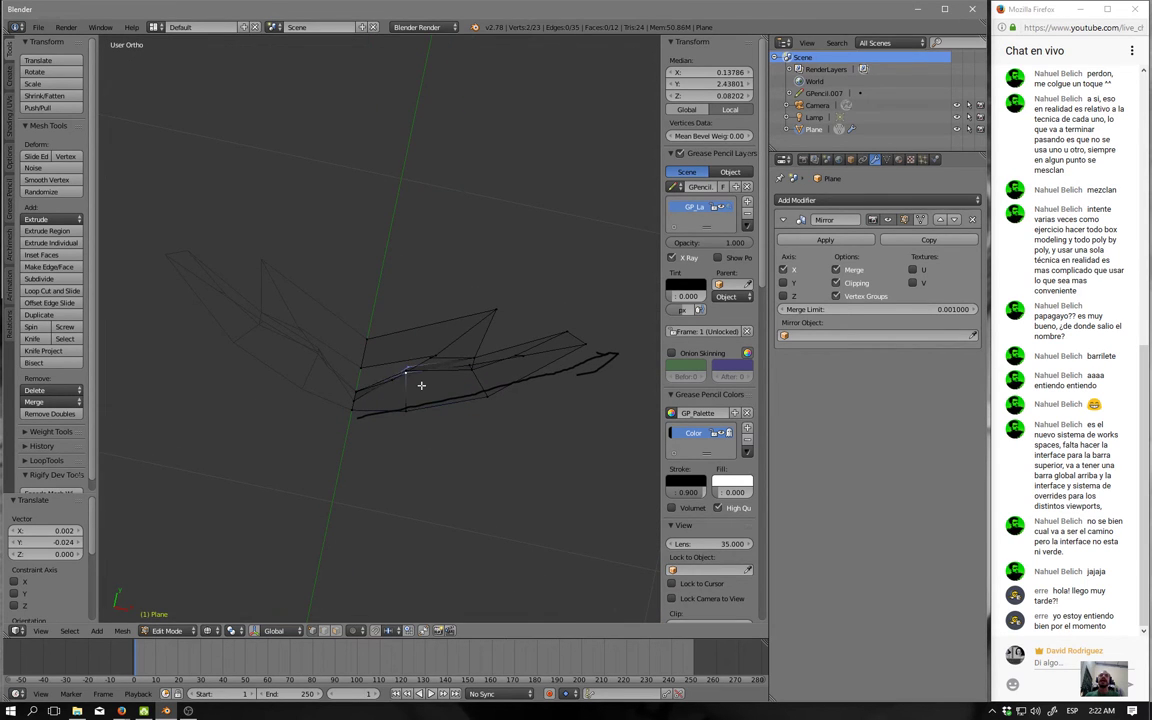
pyautogui.press('KP_7')
pyautogui.scroll(5, 421, 385)
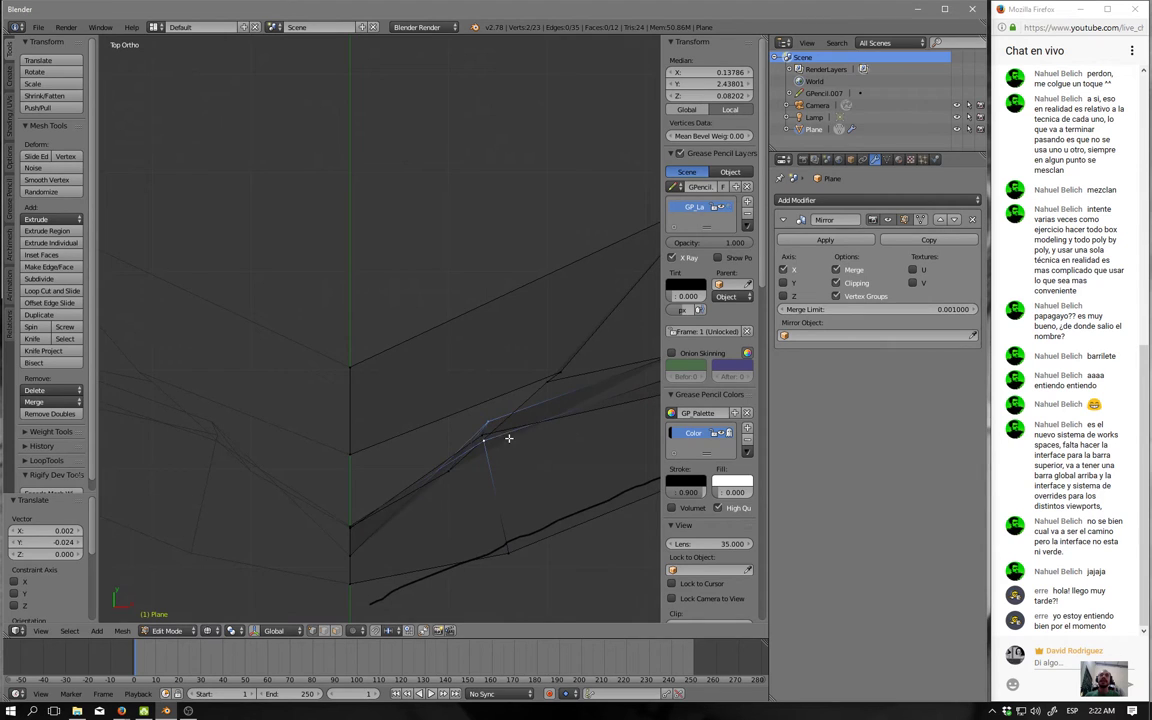
# Switch to solid shading and check the cheek edge's shape from a tilt and from above.
pyautogui.keyDown('shift'); pyautogui.rightClick(488, 426); pyautogui.keyUp('shift')
pyautogui.press('z')
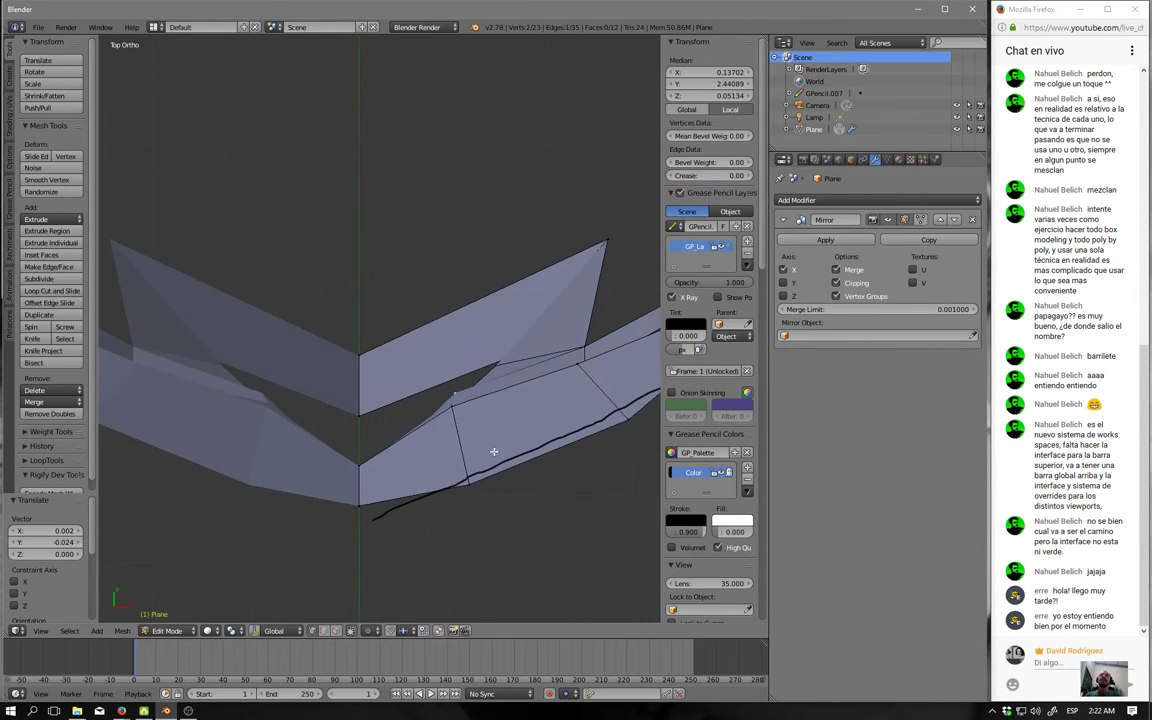
pyautogui.moveTo(494, 453); pyautogui.dragTo(468, 355, button='middle')
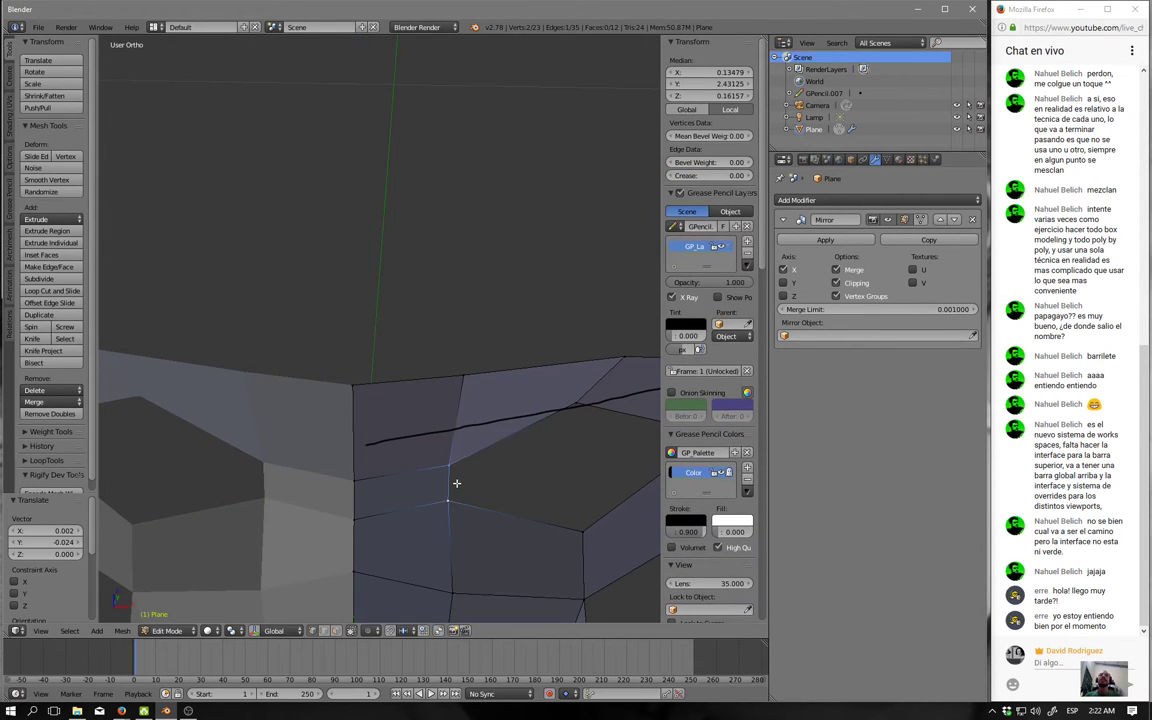
pyautogui.press('KP_7')
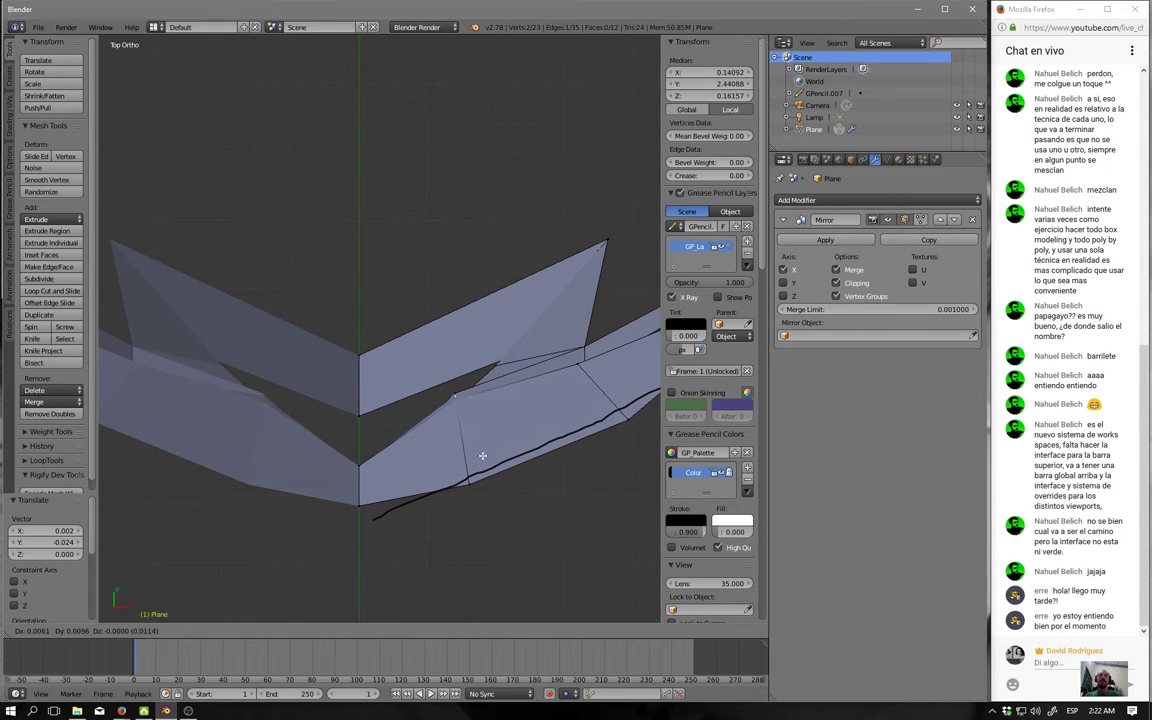
pyautogui.scroll(-4, 477, 464)
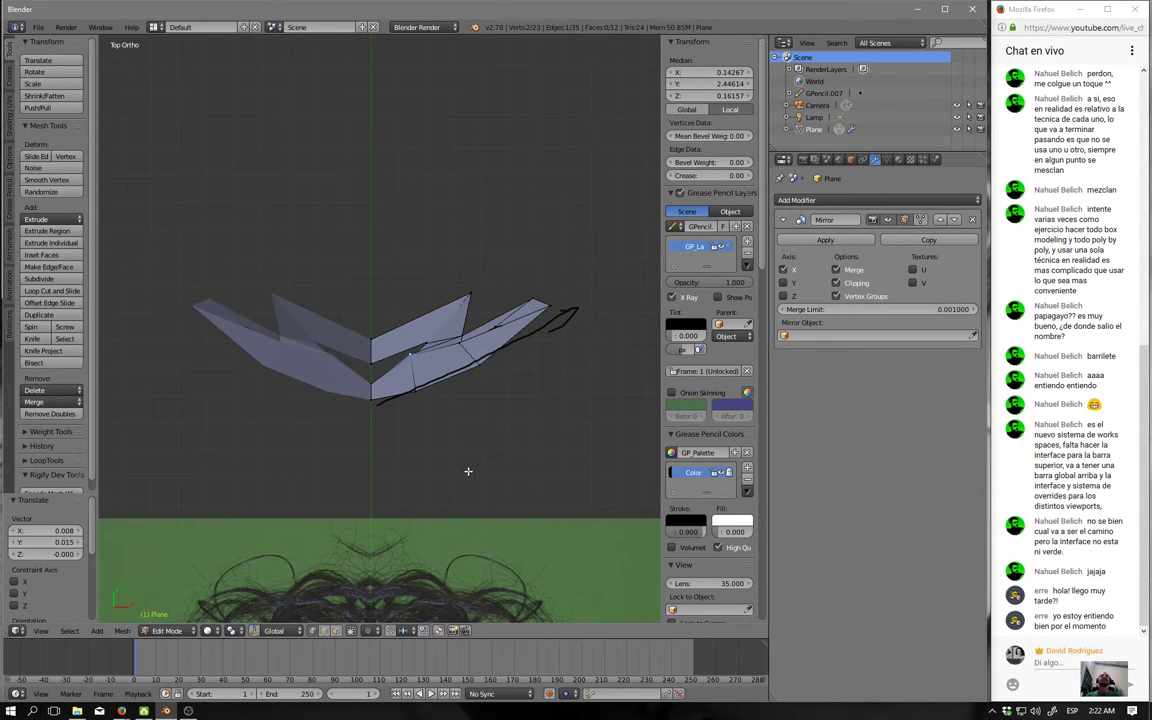
# Check the side view, then unlink the grease pencil guide stroke.
pyautogui.press('a')
pyautogui.moveTo(455, 483)
pyautogui.mouseDown(button='middle')
pyautogui.moveTo(419, 347)
pyautogui.moveTo(360, 350)
pyautogui.mouseUp(button='middle')
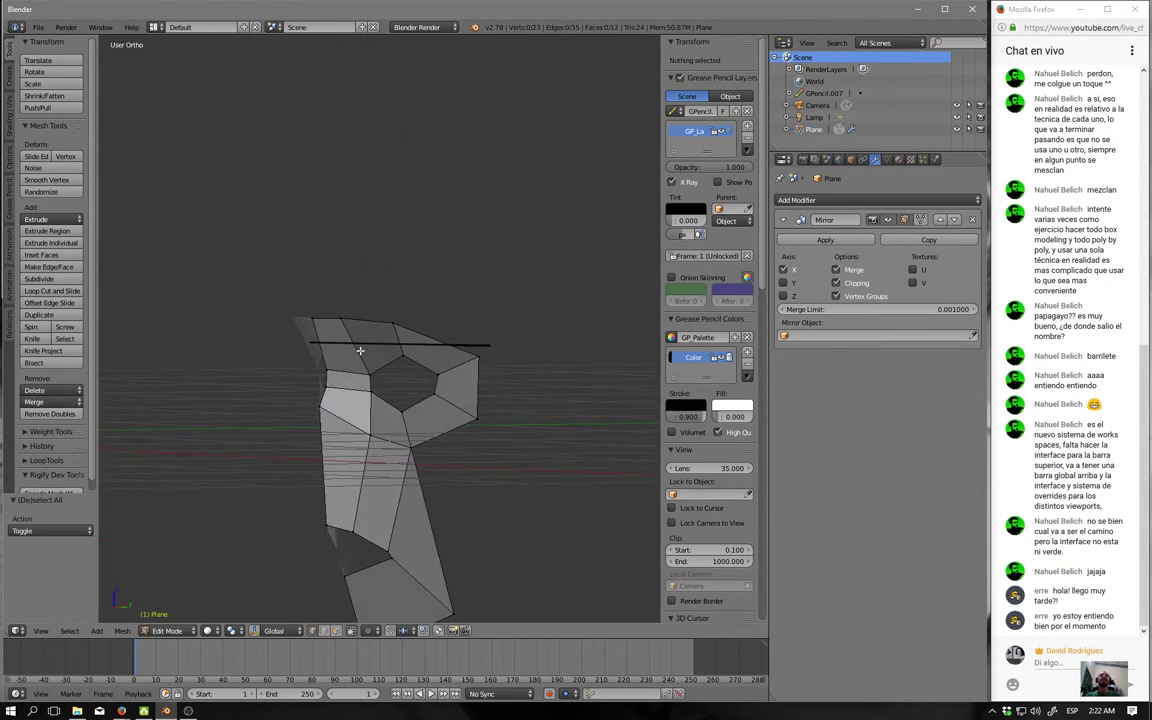
pyautogui.press('KP_3')
pyautogui.rightClick(340, 312)
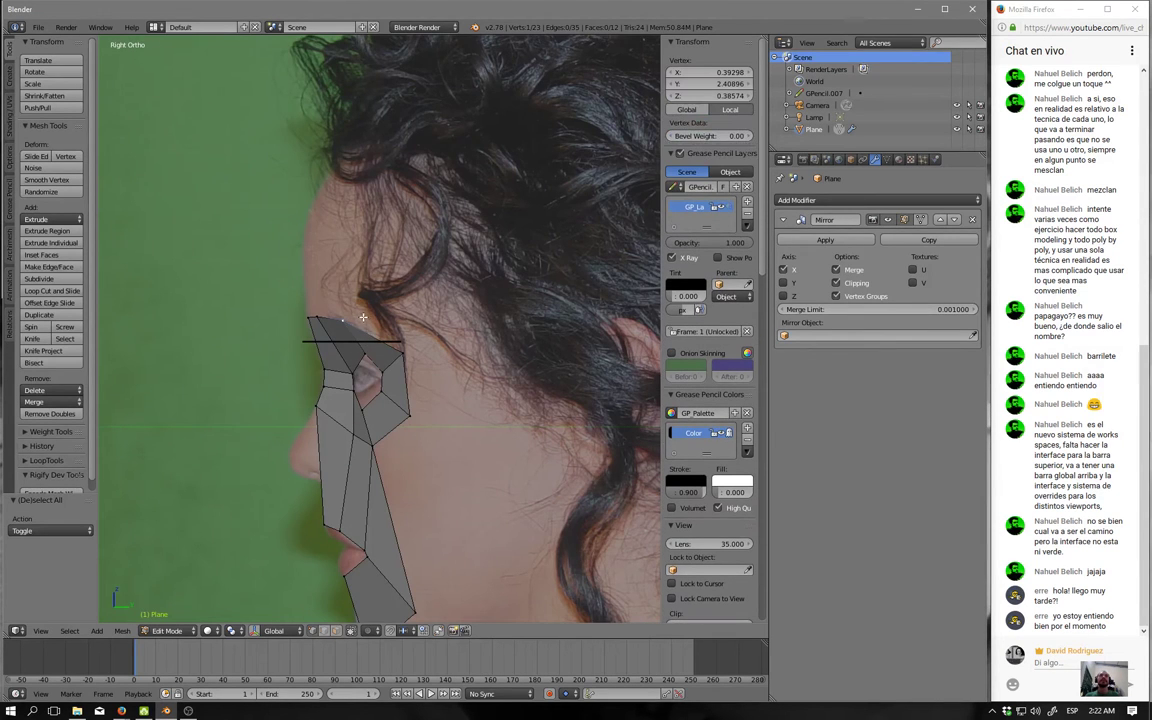
pyautogui.keyDown('shift'); pyautogui.moveTo(375, 340); pyautogui.dragTo(404, 332, button='middle'); pyautogui.keyUp('shift')
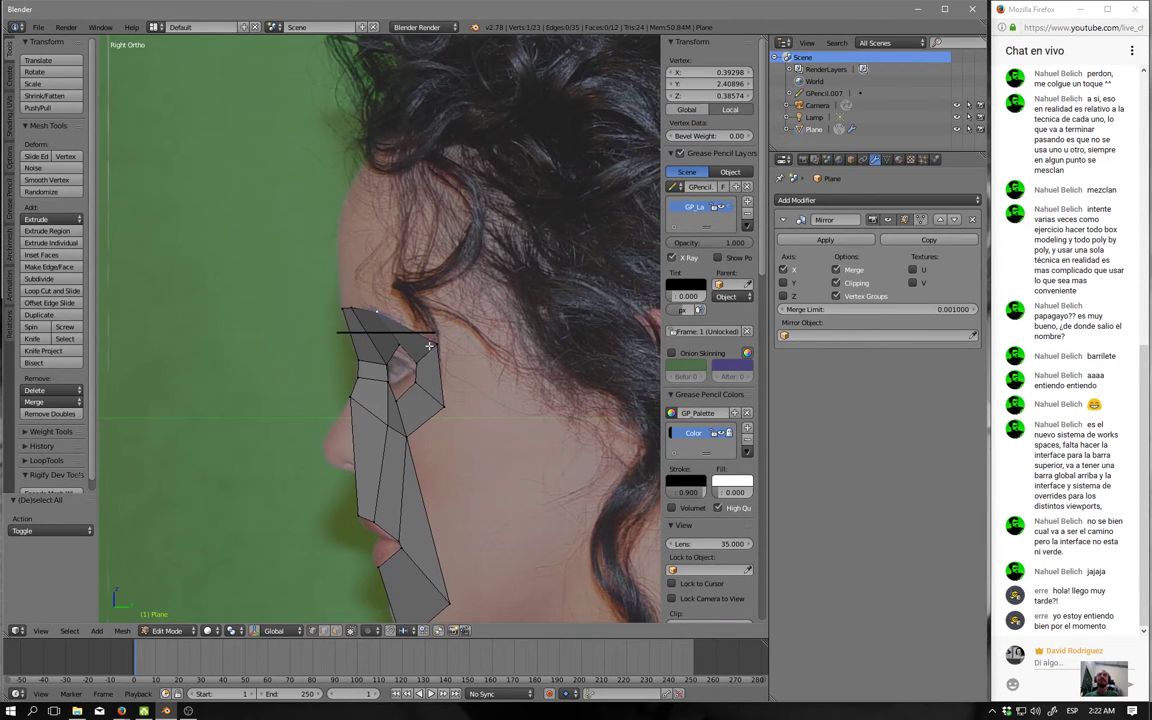
pyautogui.click(747, 187)
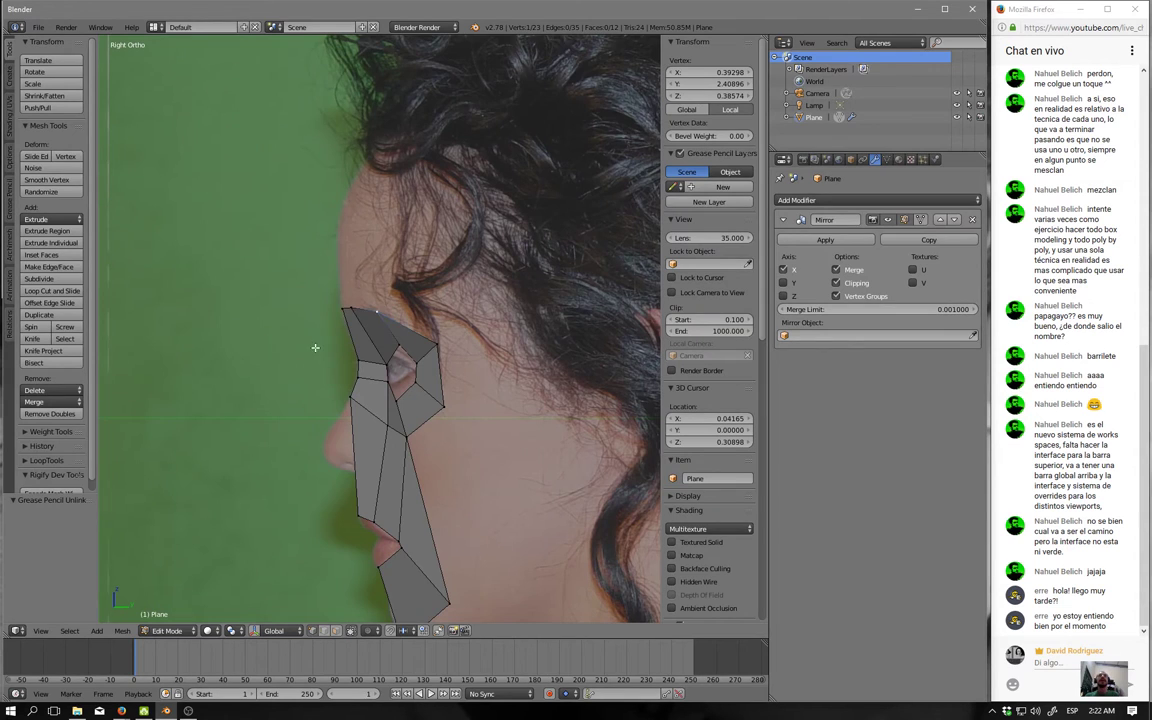
# Switch to Front Ortho, deselect all, and show the half-face as wireframe centred on the eyes.
pyautogui.keyDown('shift'); pyautogui.moveTo(316, 346); pyautogui.dragTo(324, 275, button='middle'); pyautogui.keyUp('shift')
pyautogui.press('KP_1')
pyautogui.press('a')
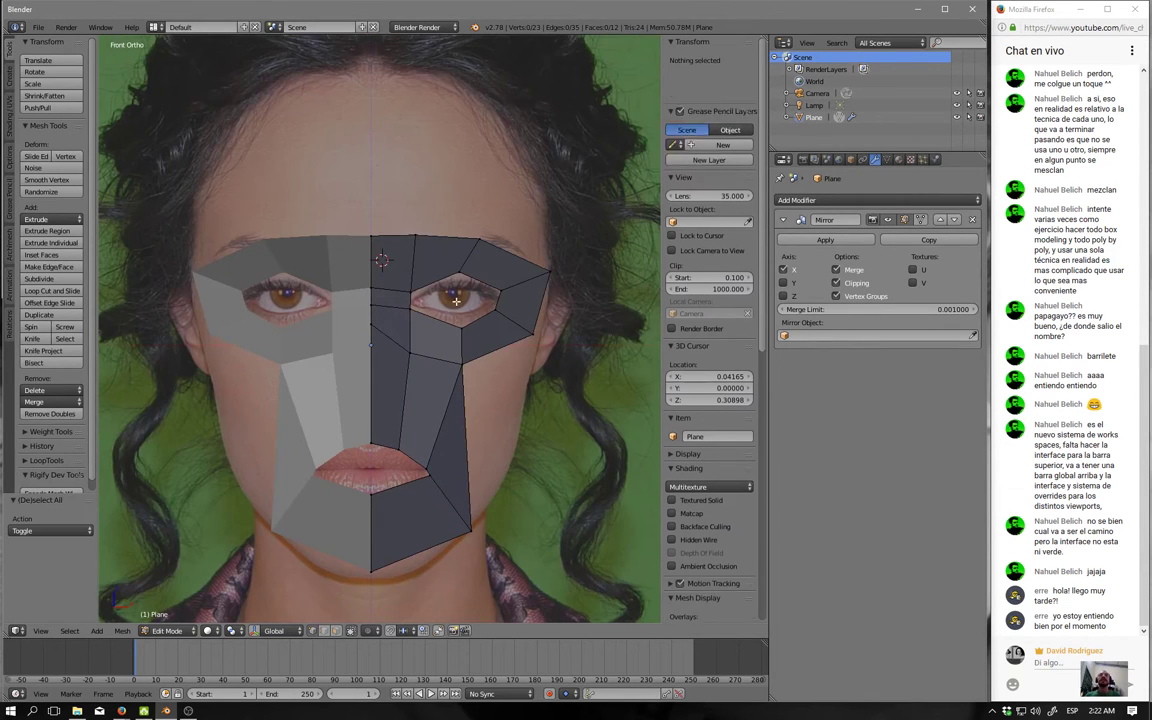
pyautogui.keyDown('shift'); pyautogui.moveTo(476, 422); pyautogui.dragTo(478, 400, button='middle'); pyautogui.keyUp('shift')
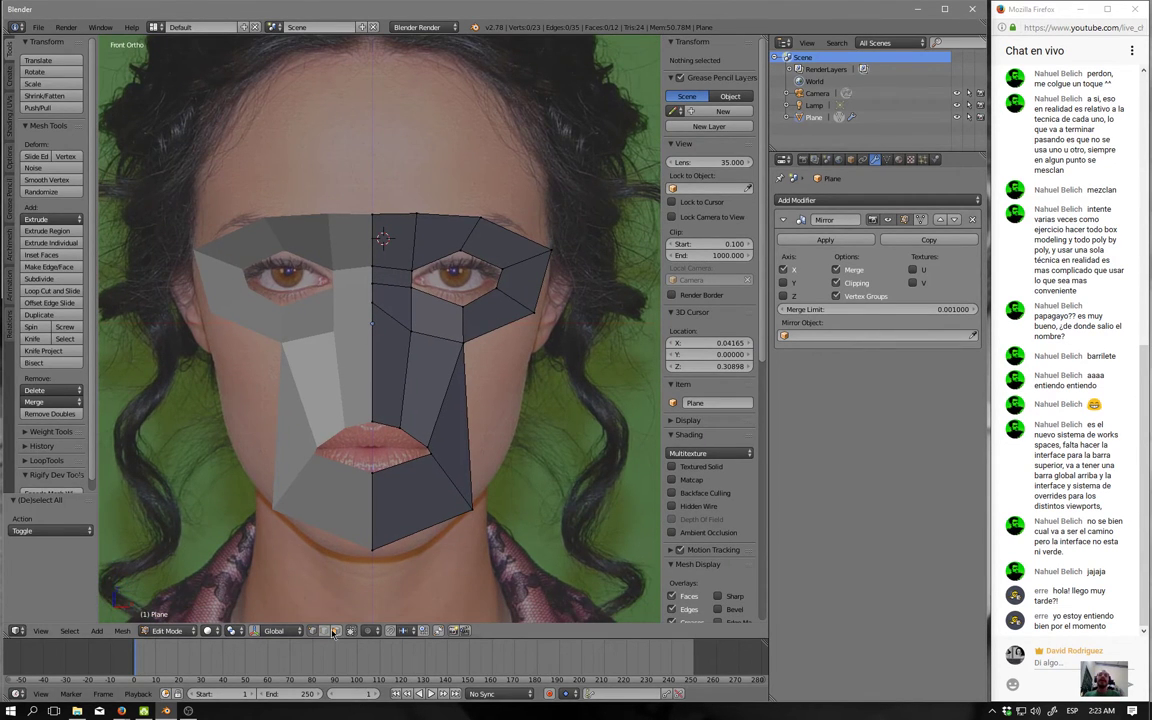
pyautogui.keyDown('alt'); pyautogui.rightClick(362, 342); pyautogui.keyUp('alt')
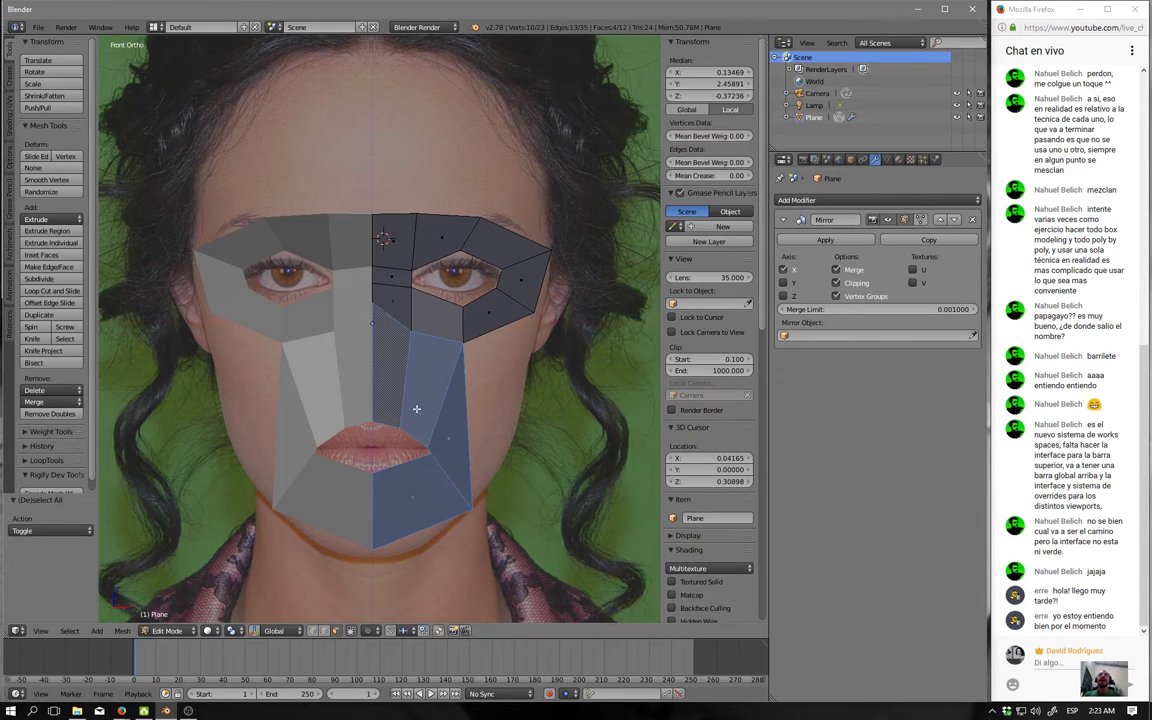
pyautogui.press('a')
pyautogui.keyDown('alt'); pyautogui.click(460, 324); pyautogui.keyUp('alt')
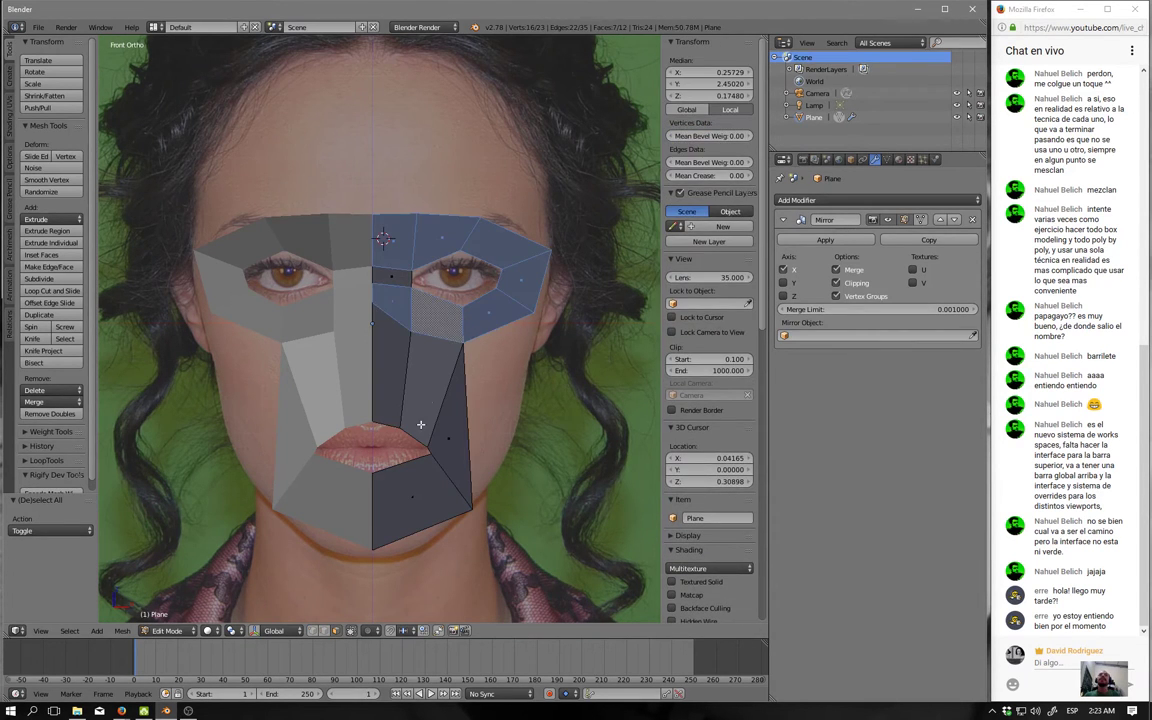
pyautogui.press('a')
pyautogui.scroll(-3, 700, 330)
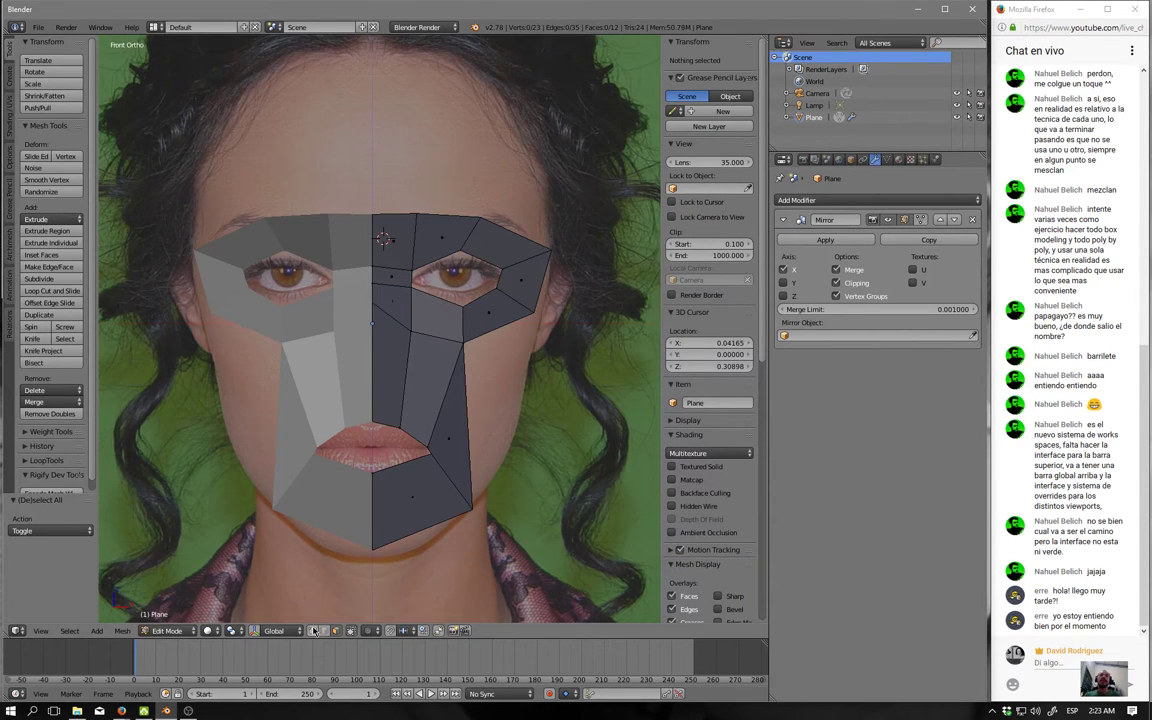
pyautogui.press('z')
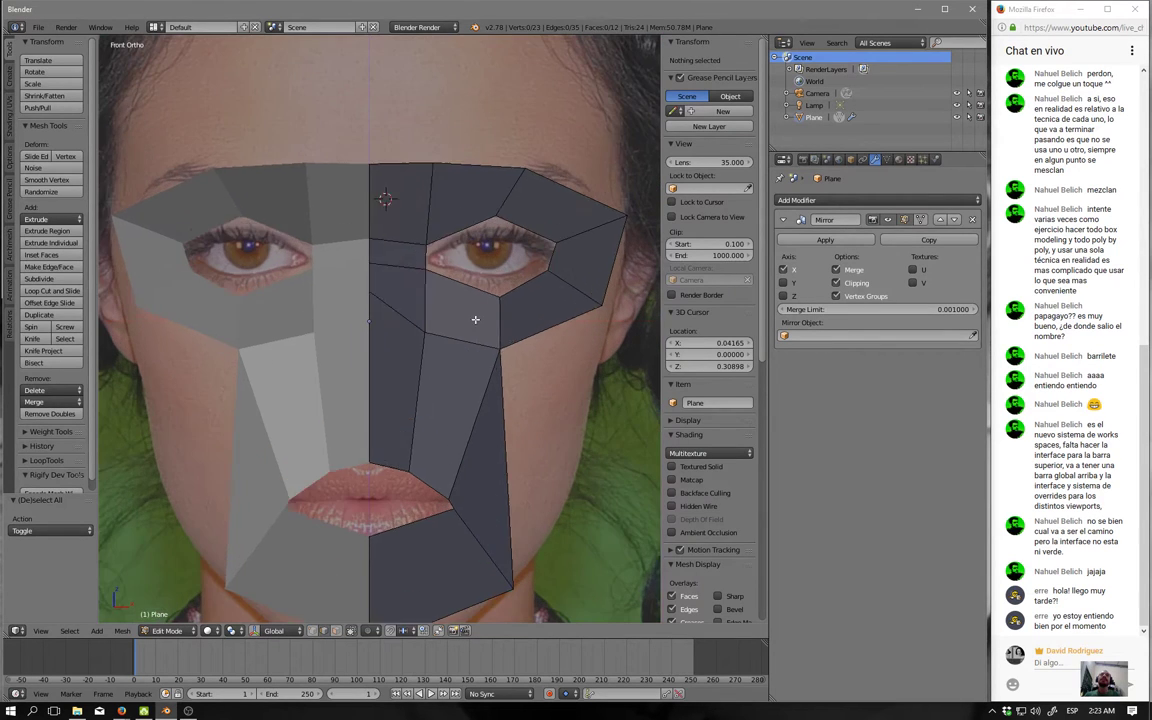
pyautogui.keyDown('shift'); pyautogui.moveTo(486, 248); pyautogui.dragTo(474, 339, button='middle'); pyautogui.keyUp('shift')
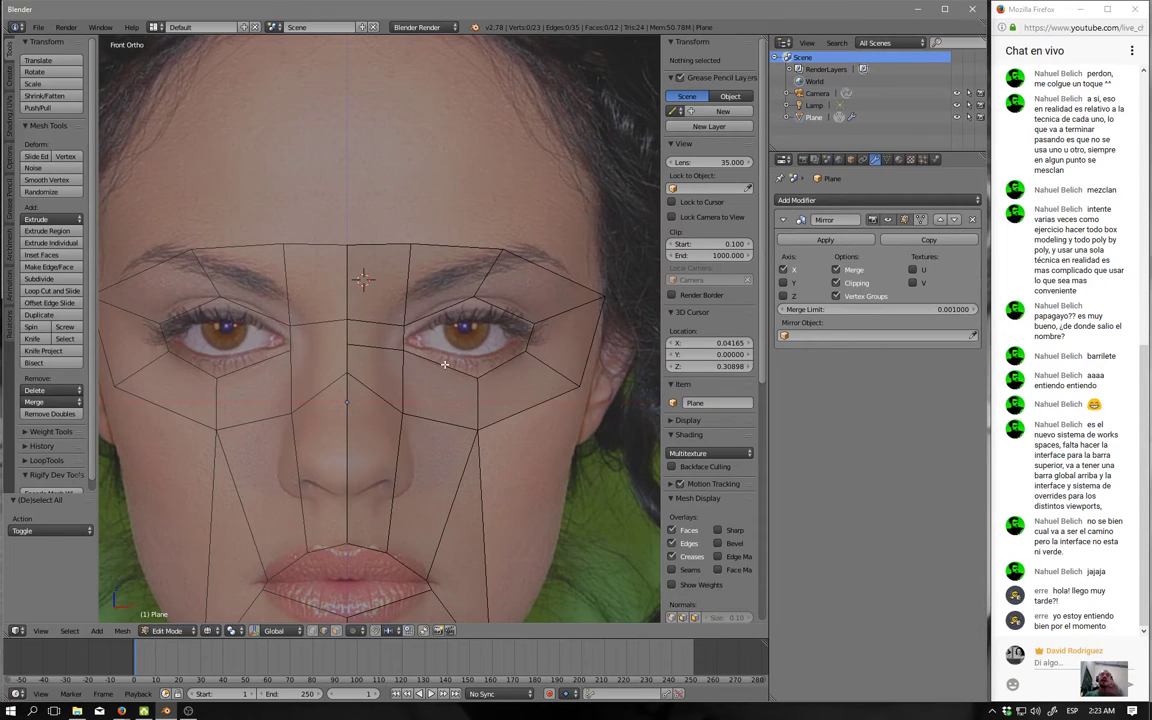
# Enlarge the eye edge loop, then extrude and shrink an inner eye loop.
pyautogui.keyDown('alt'); pyautogui.rightClick(489, 343); pyautogui.keyUp('alt')
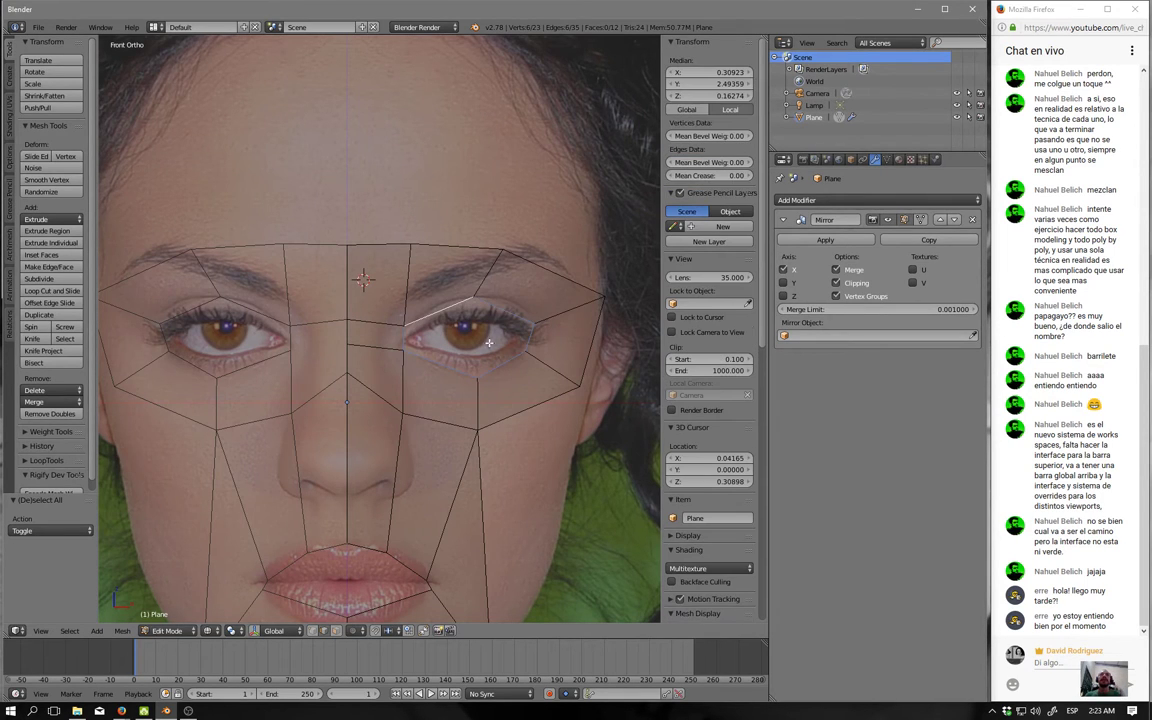
pyautogui.press('s')
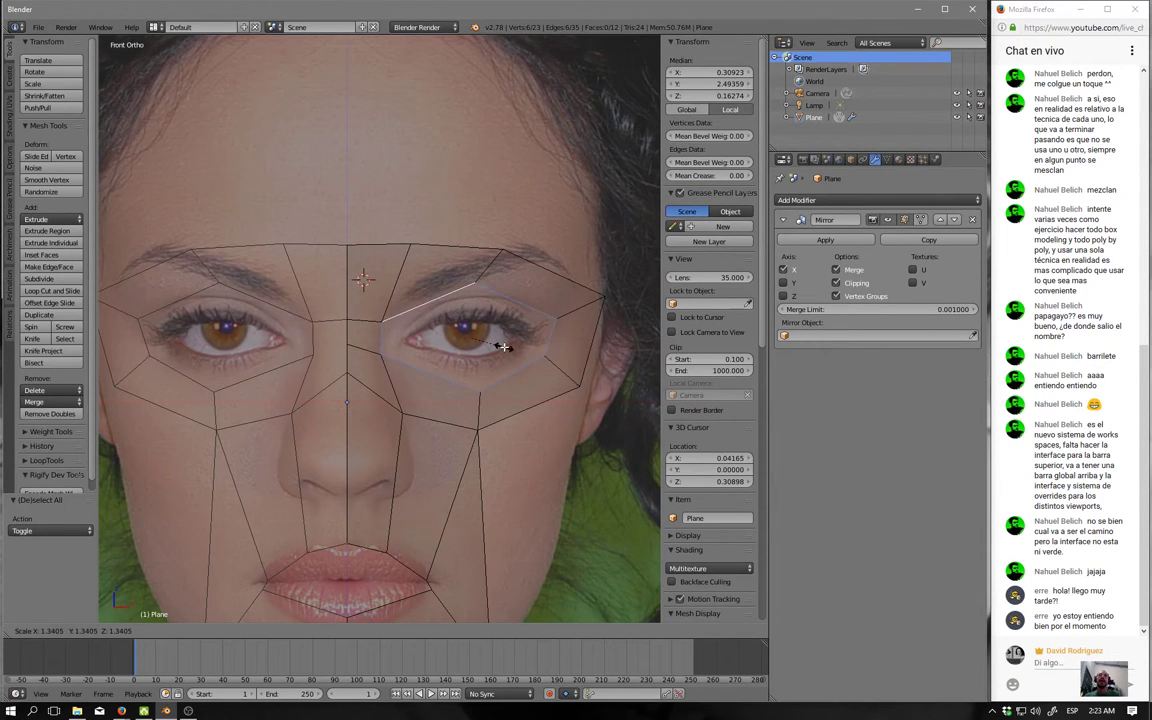
pyautogui.click(503, 347)
pyautogui.press('e')
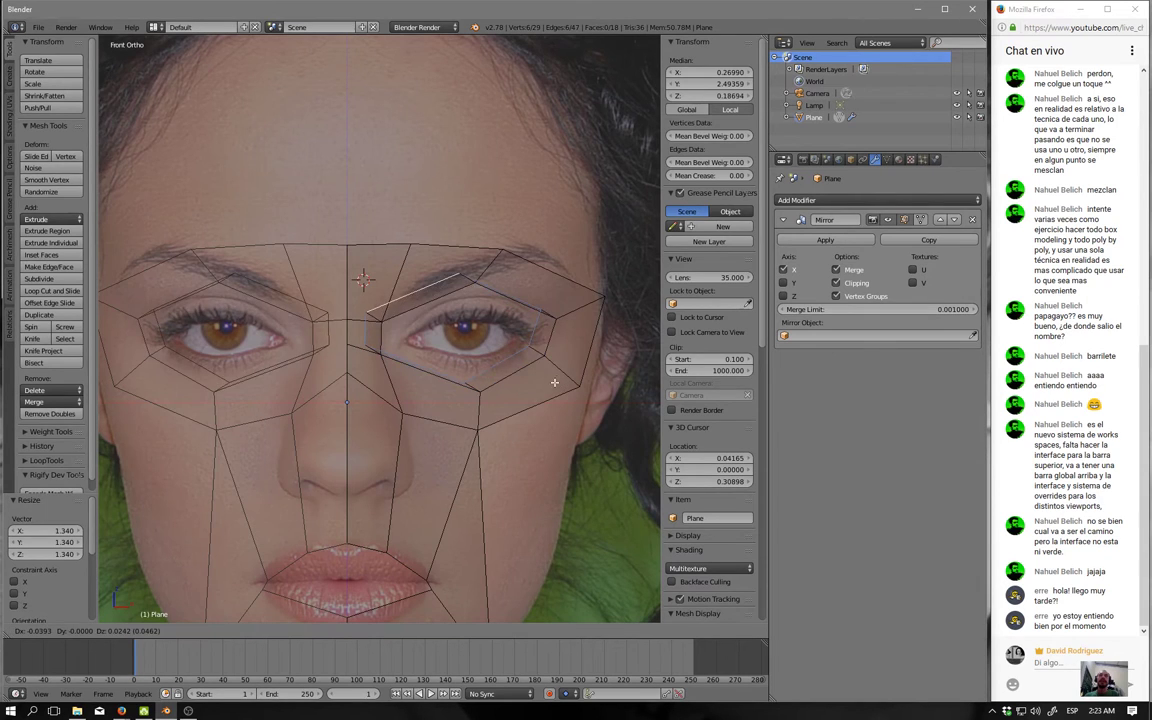
pyautogui.rightClick(548, 381)
pyautogui.press('s')
pyautogui.click(535, 398)
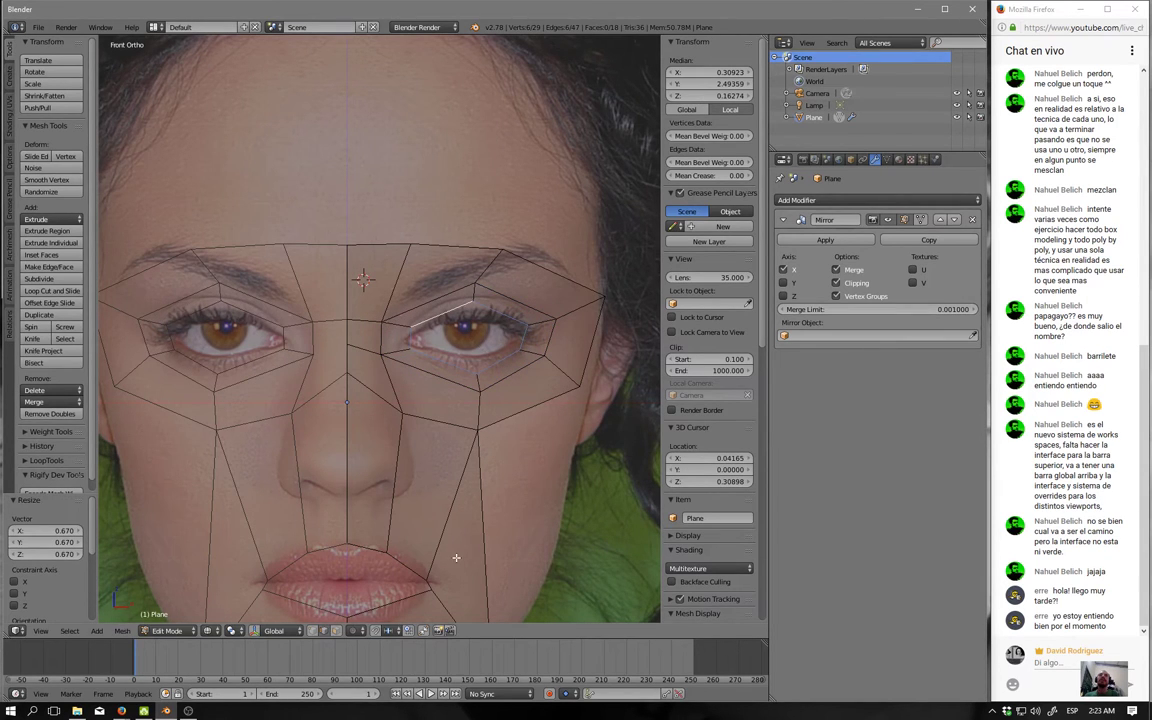
# In face select mode, delete the faces covering the eye to open the eye hole.
pyautogui.hotkey('ctrl', 'Tab')
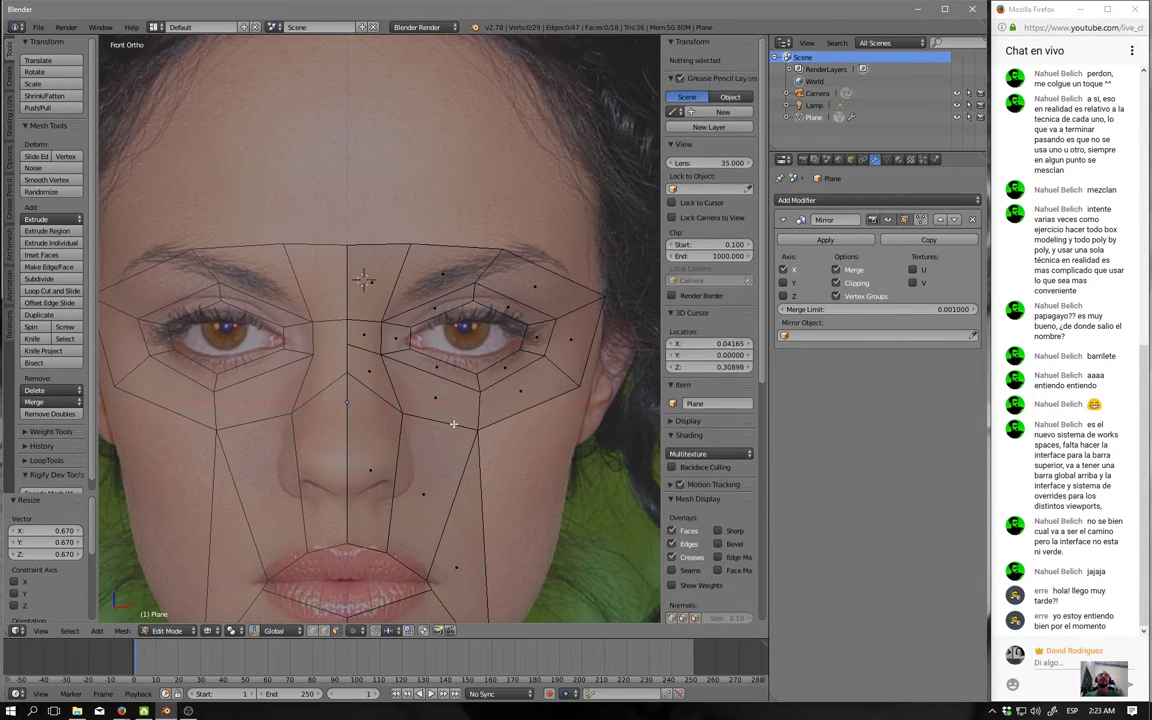
pyautogui.keyDown('alt'); pyautogui.rightClick(426, 346); pyautogui.keyUp('alt')
pyautogui.press('x')
pyautogui.click(478, 375)
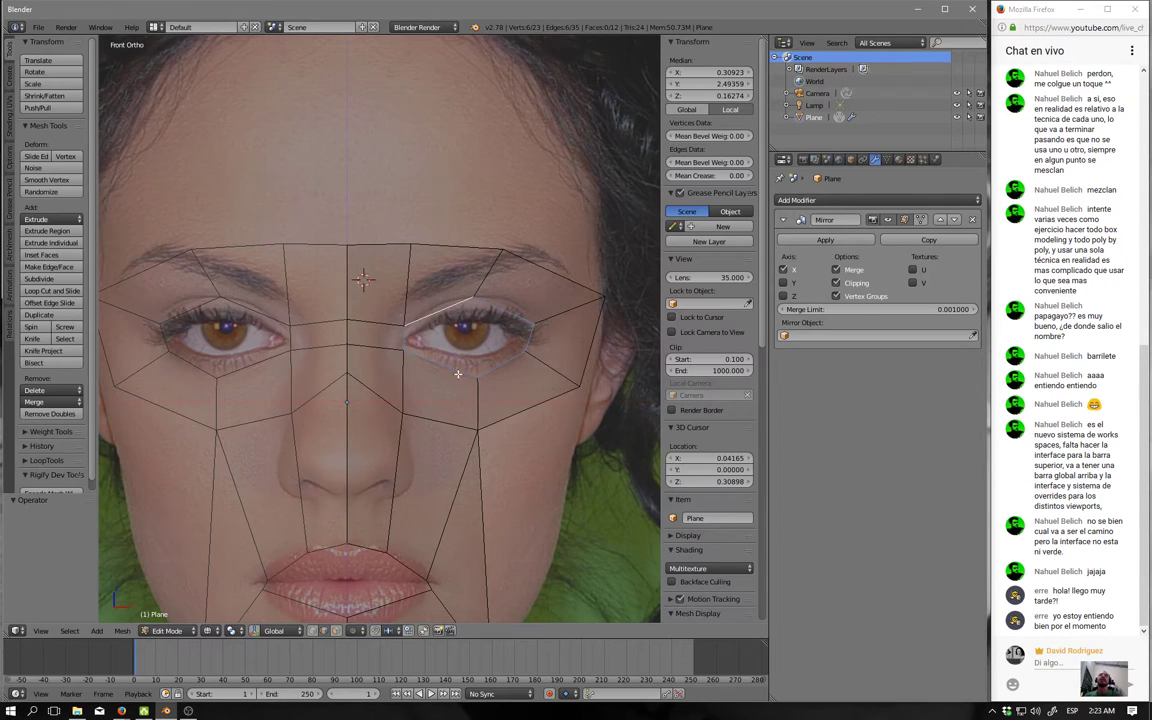
pyautogui.press('a')
# Select edges around the brow and nose bridge, then sketch a guide line over the eyebrow.
pyautogui.rightClick(385, 348)
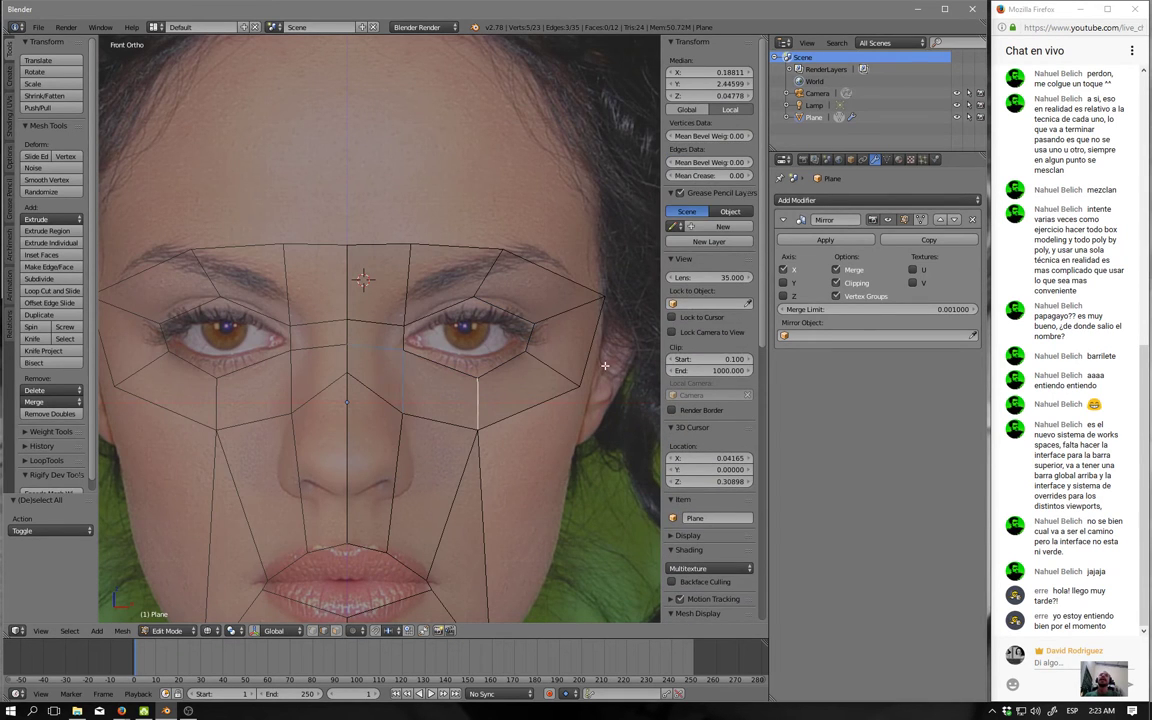
pyautogui.rightClick(560, 372)
pyautogui.rightClick(500, 276)
pyautogui.rightClick(452, 254)
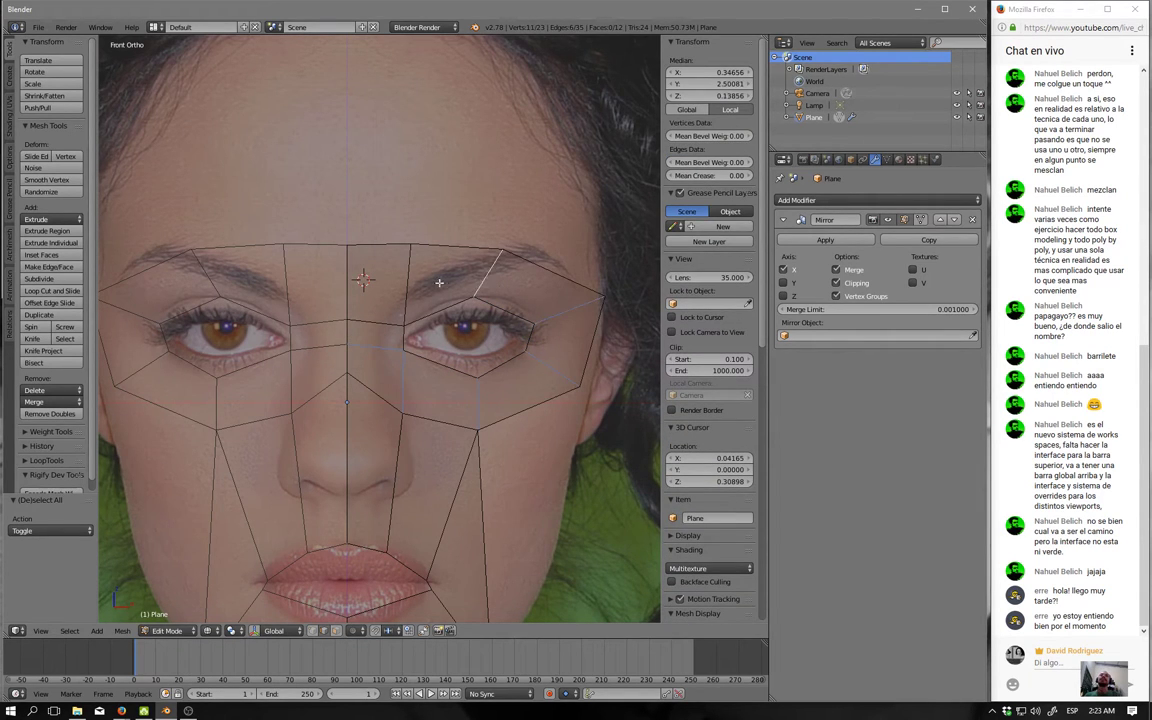
pyautogui.rightClick(407, 290)
pyautogui.rightClick(370, 318)
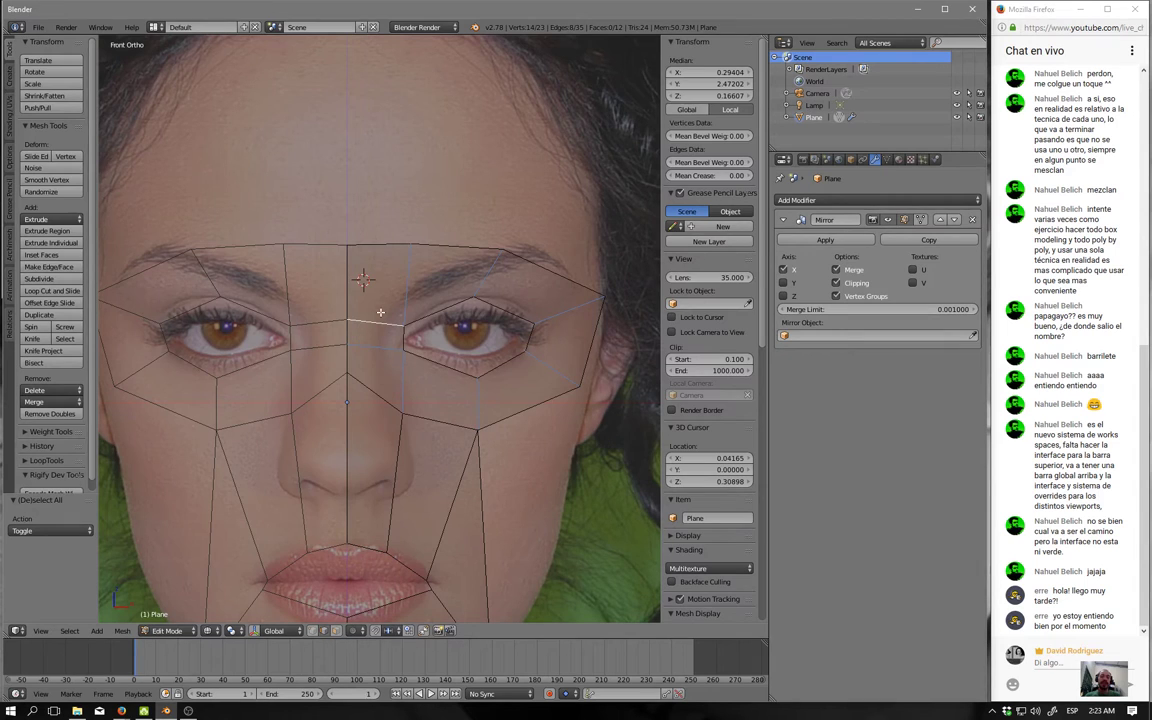
pyautogui.moveTo(322, 268)
pyautogui.mouseDown()
pyautogui.moveTo(551, 314)
pyautogui.moveTo(284, 360)
pyautogui.mouseUp()
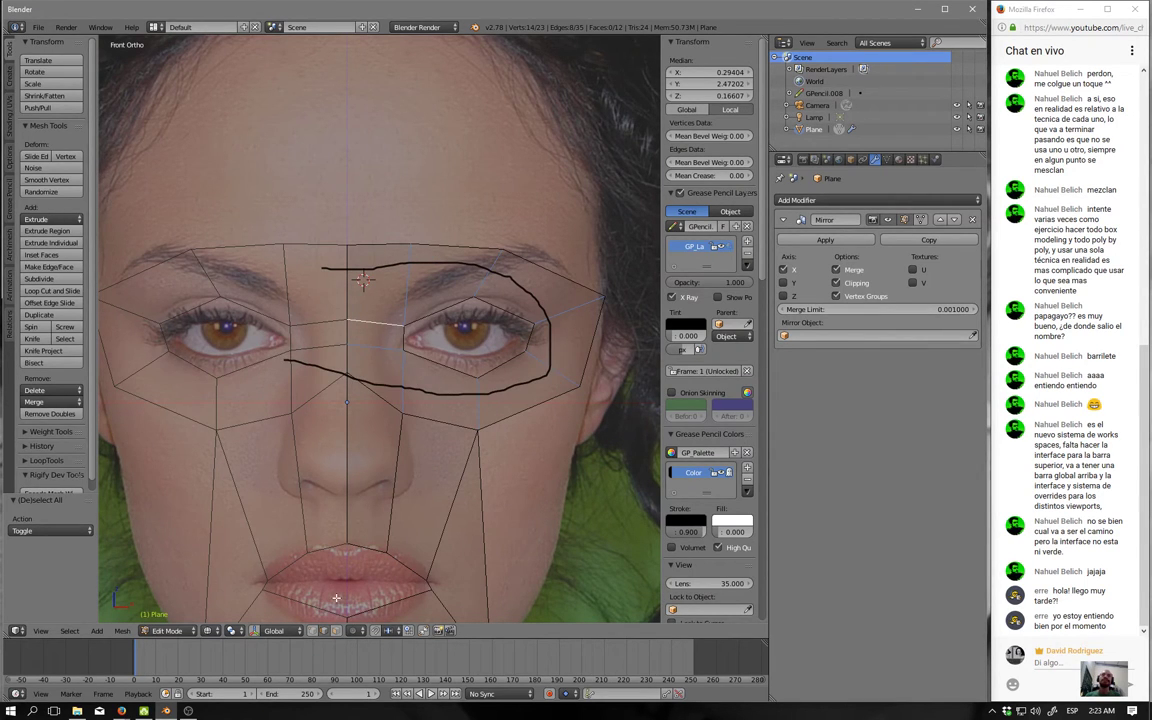
# Draw a grease pencil loop marking the new ring around the eye.
pyautogui.moveTo(386, 322)
pyautogui.mouseDown()
pyautogui.moveTo(455, 377)
pyautogui.moveTo(392, 323)
pyautogui.mouseUp()
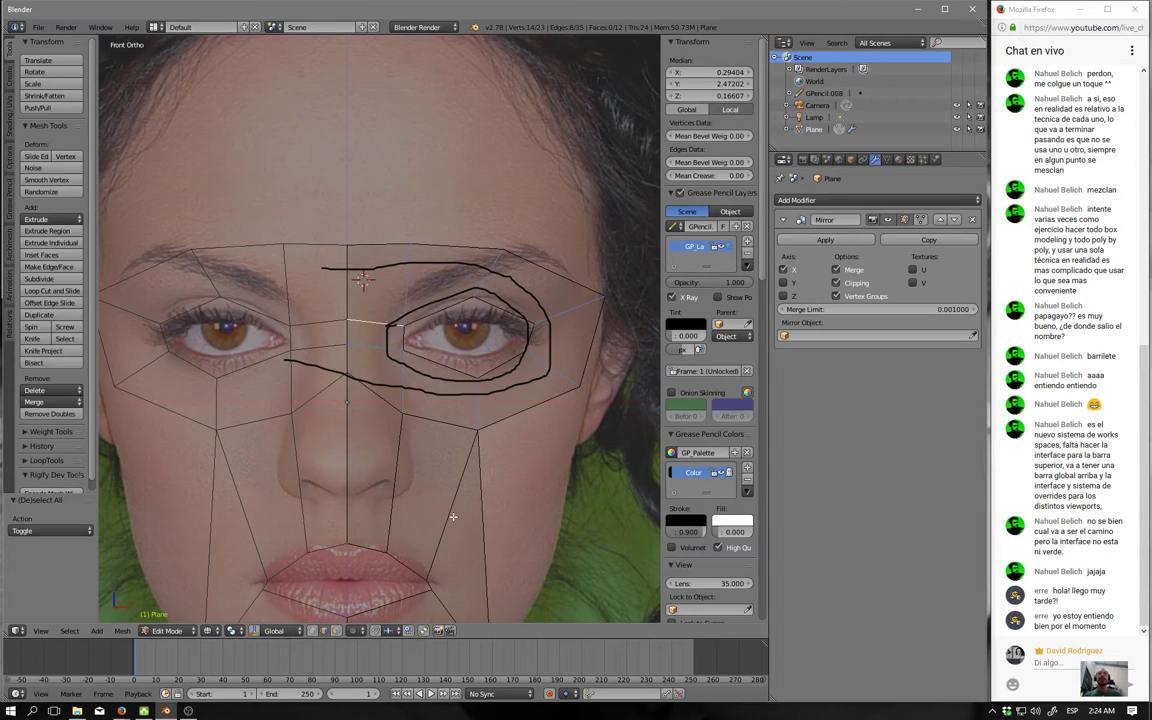
# Clear the grease pencil sketches and subdivide the selected faces around the eye.
pyautogui.click(746, 226)
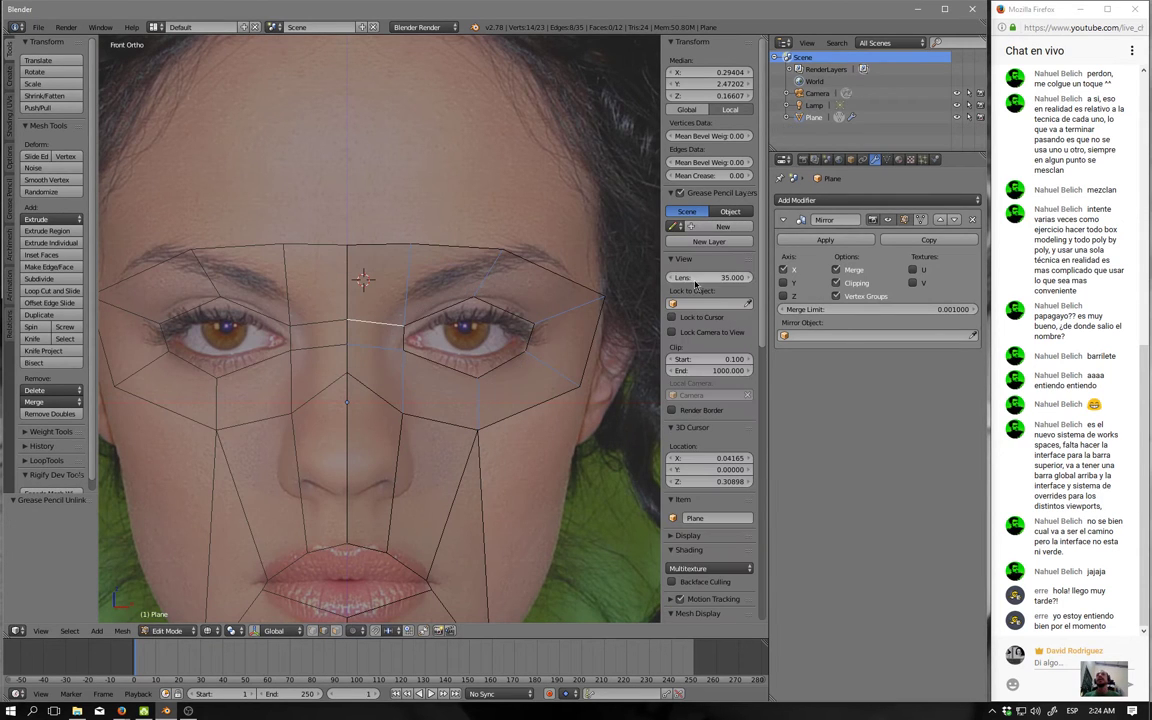
pyautogui.press('w')
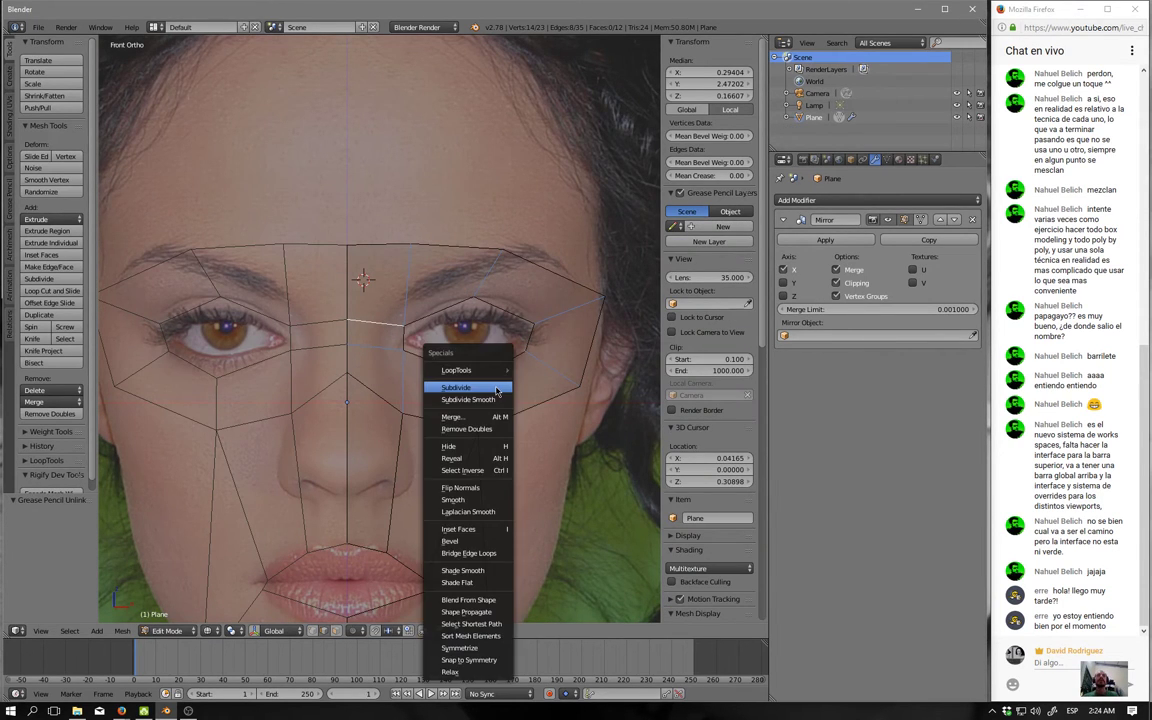
pyautogui.click(495, 387)
# Merge two redundant vertices near the eye At Center.
pyautogui.press('a')
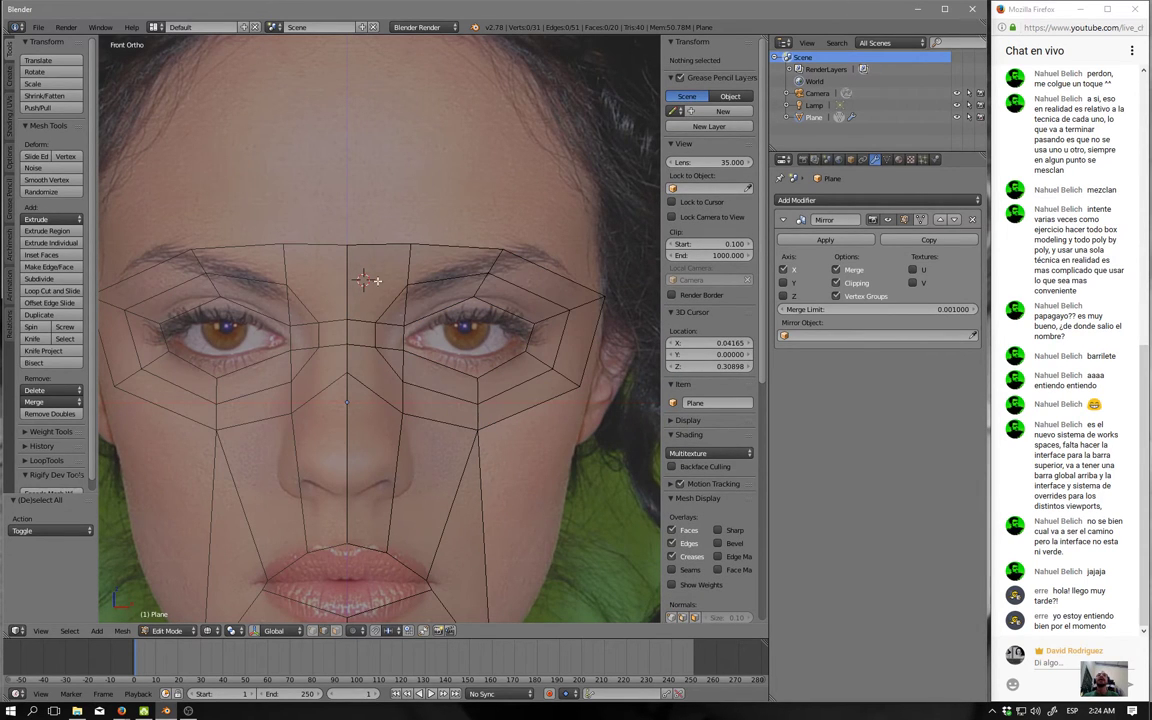
pyautogui.rightClick(390, 372)
pyautogui.hotkey('alt', 'm')
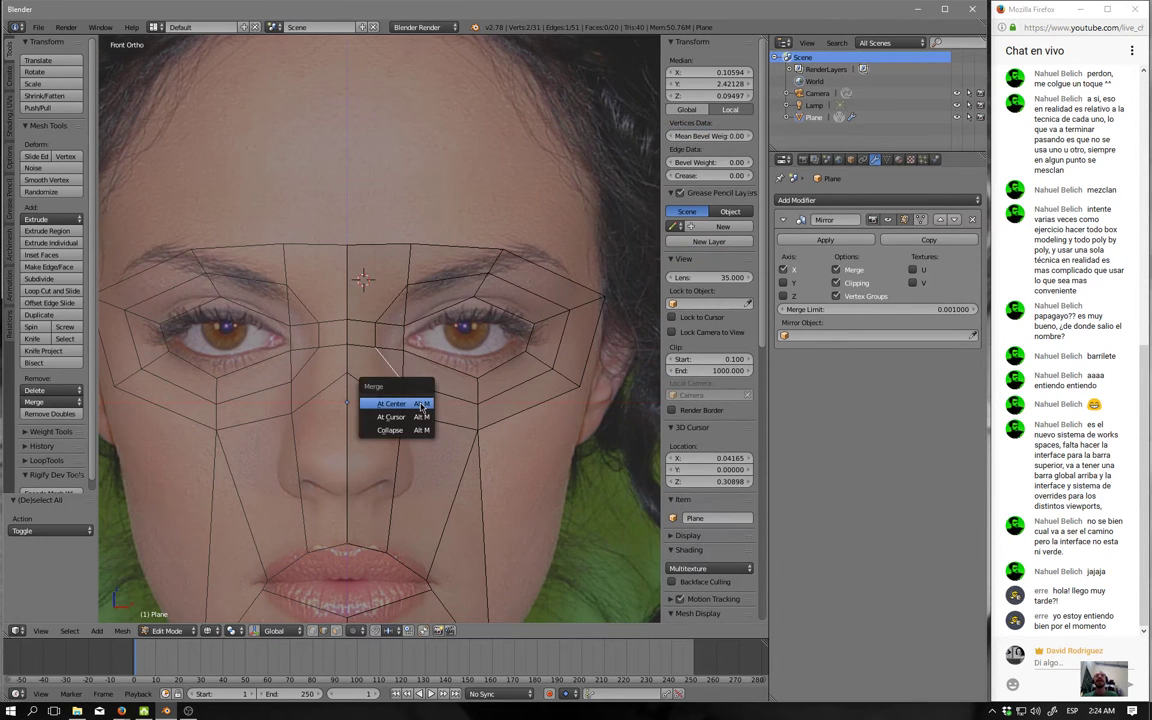
pyautogui.click(421, 404)
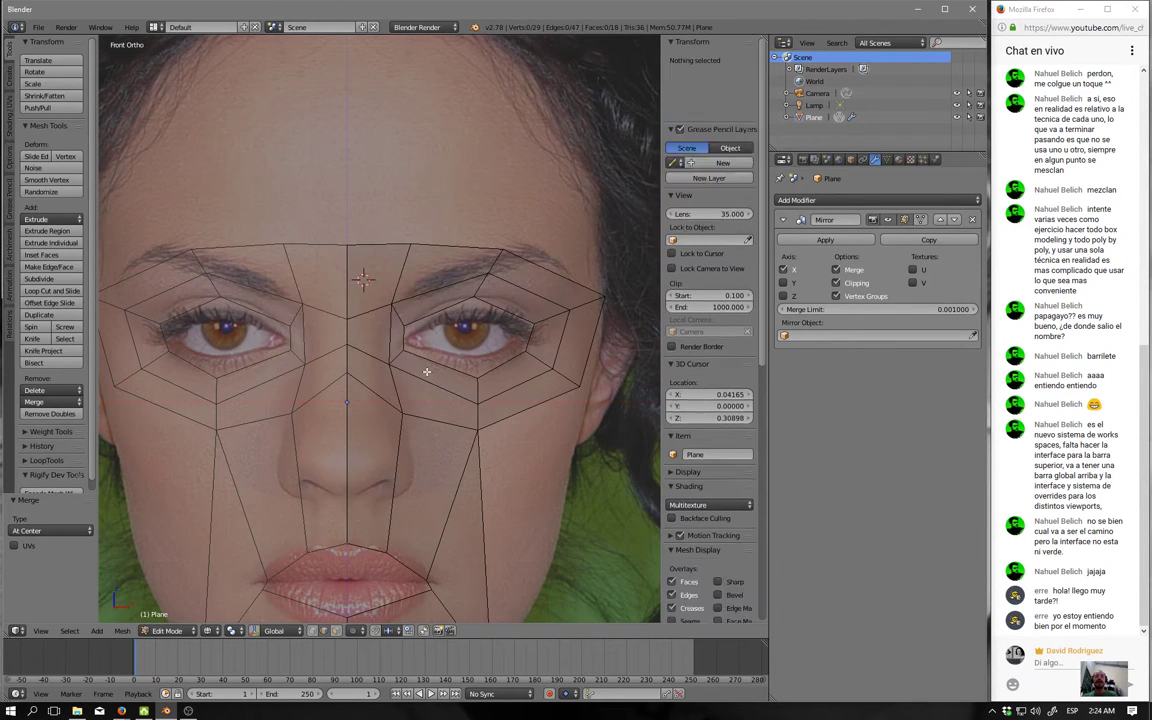
# Reselect only the ring of faces around the eye and view it from the side.
pyautogui.press('a')
pyautogui.press('a')
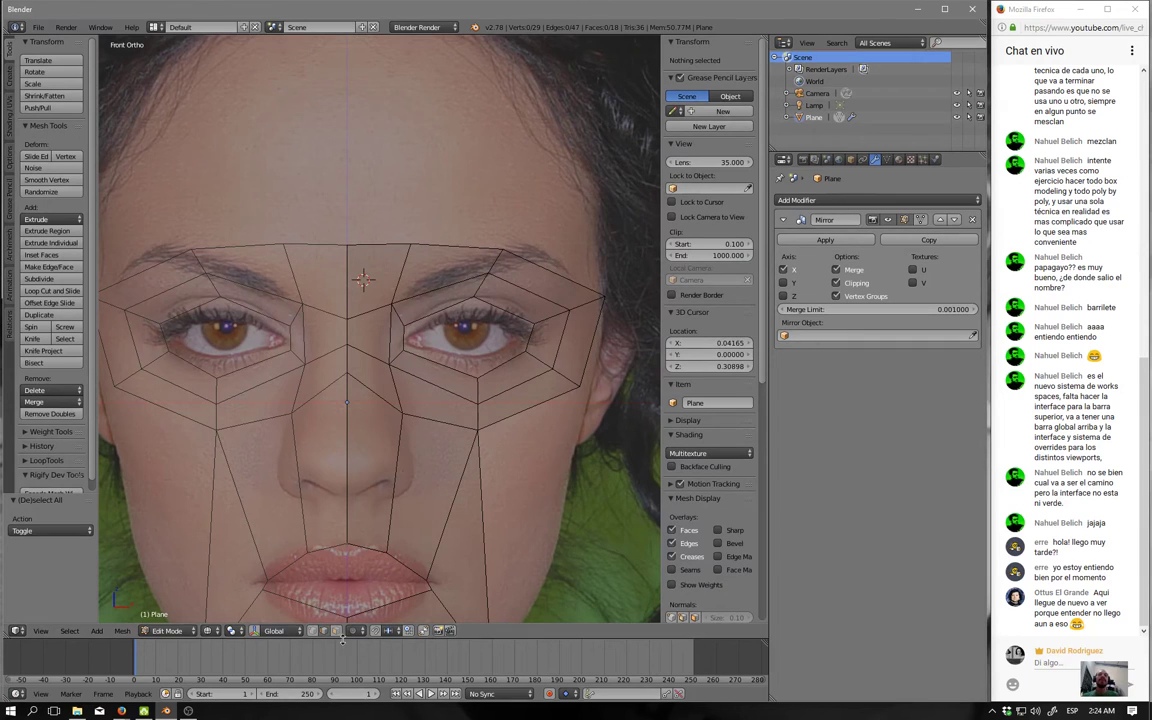
pyautogui.keyDown('ctrl'); pyautogui.keyDown('alt'); pyautogui.rightClick(397, 356); pyautogui.keyUp('alt'); pyautogui.keyUp('ctrl')
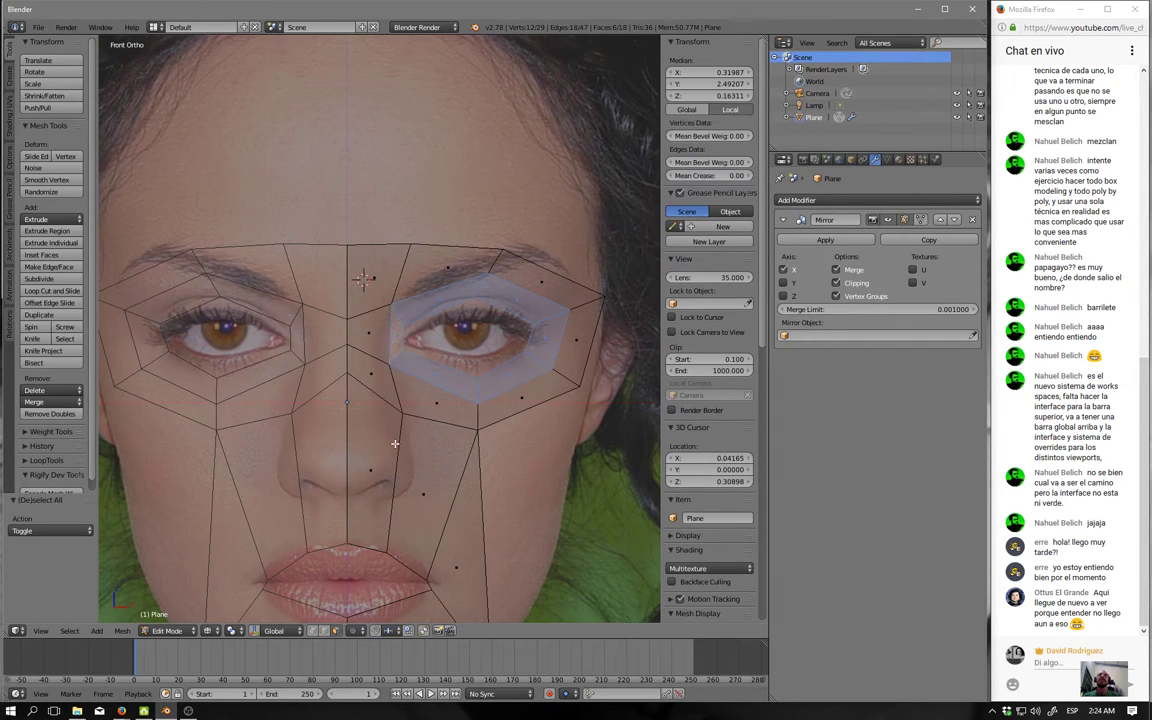
pyautogui.keyDown('ctrl'); pyautogui.keyDown('alt'); pyautogui.keyDown('shift'); pyautogui.rightClick(423, 374); pyautogui.keyUp('shift'); pyautogui.keyUp('alt'); pyautogui.keyUp('ctrl')
pyautogui.keyDown('ctrl'); pyautogui.keyDown('alt'); pyautogui.keyDown('shift'); pyautogui.rightClick(442, 404); pyautogui.keyUp('shift'); pyautogui.keyUp('alt'); pyautogui.keyUp('ctrl')
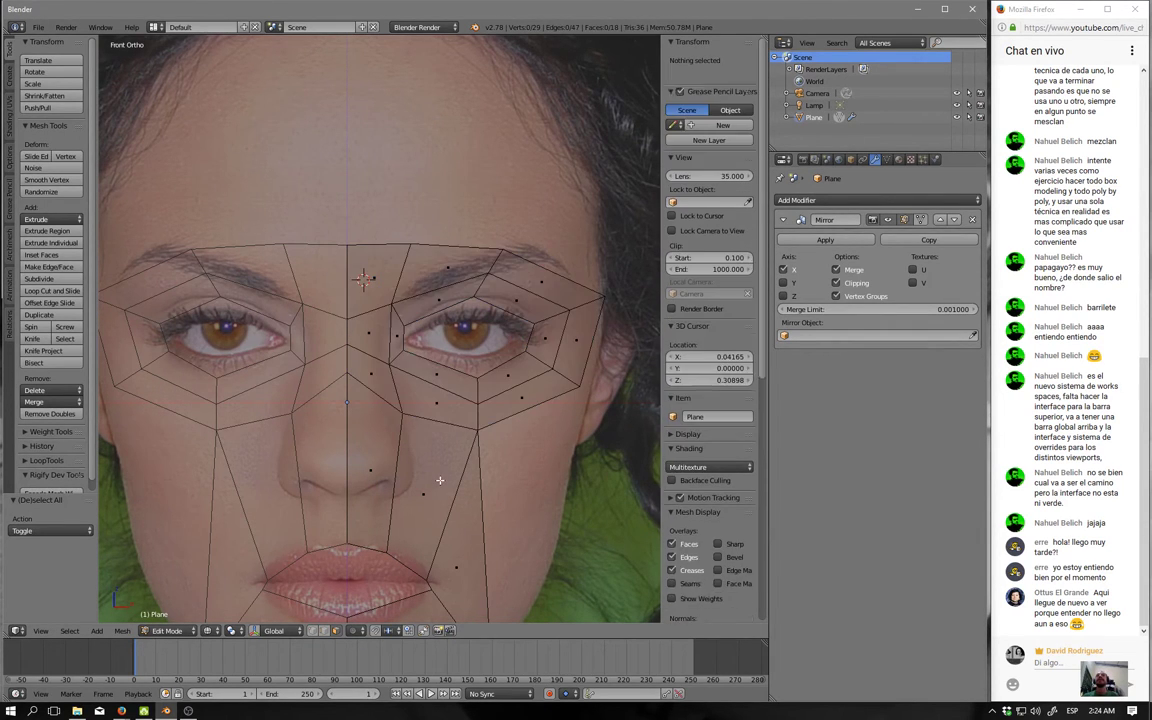
pyautogui.press('a')
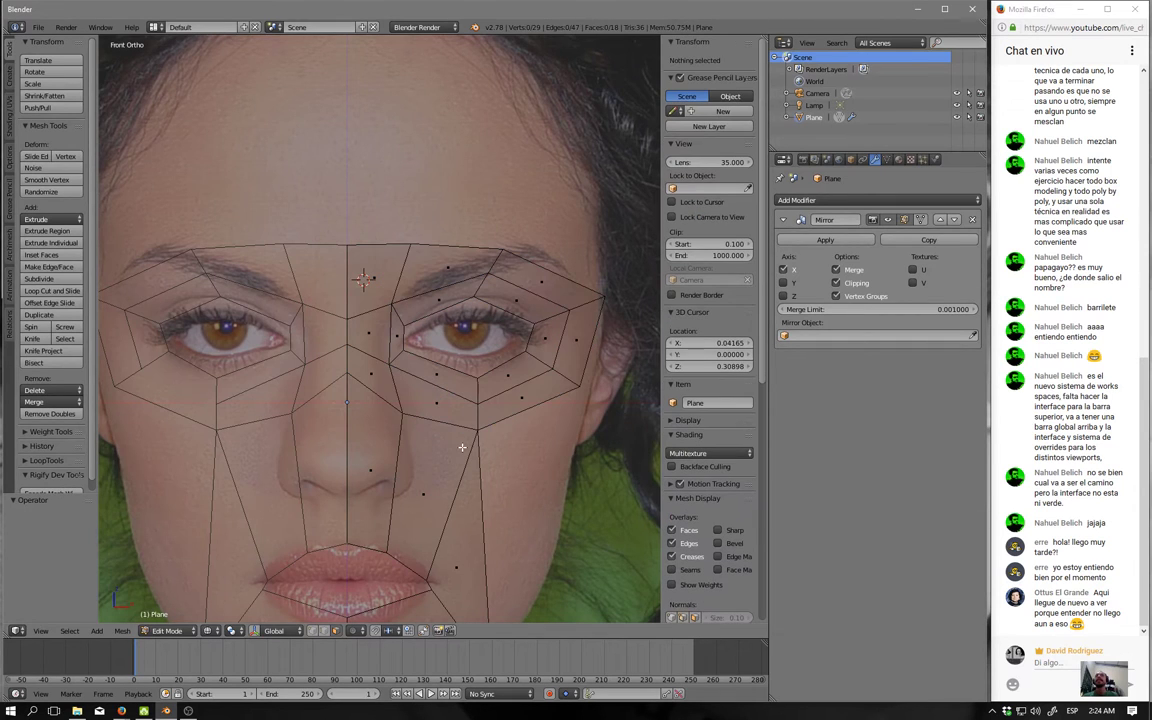
pyautogui.hotkey('ctrl', 'z')
pyautogui.hotkey('ctrl', 'z')
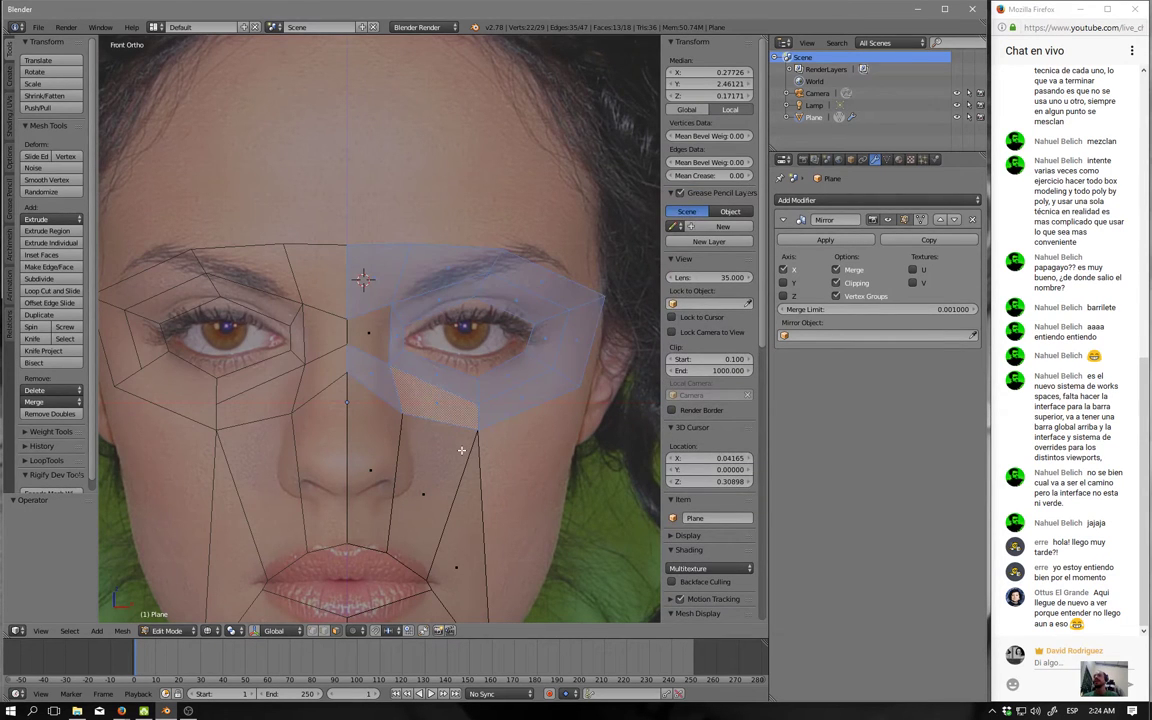
pyautogui.hotkey('ctrl', 'z')
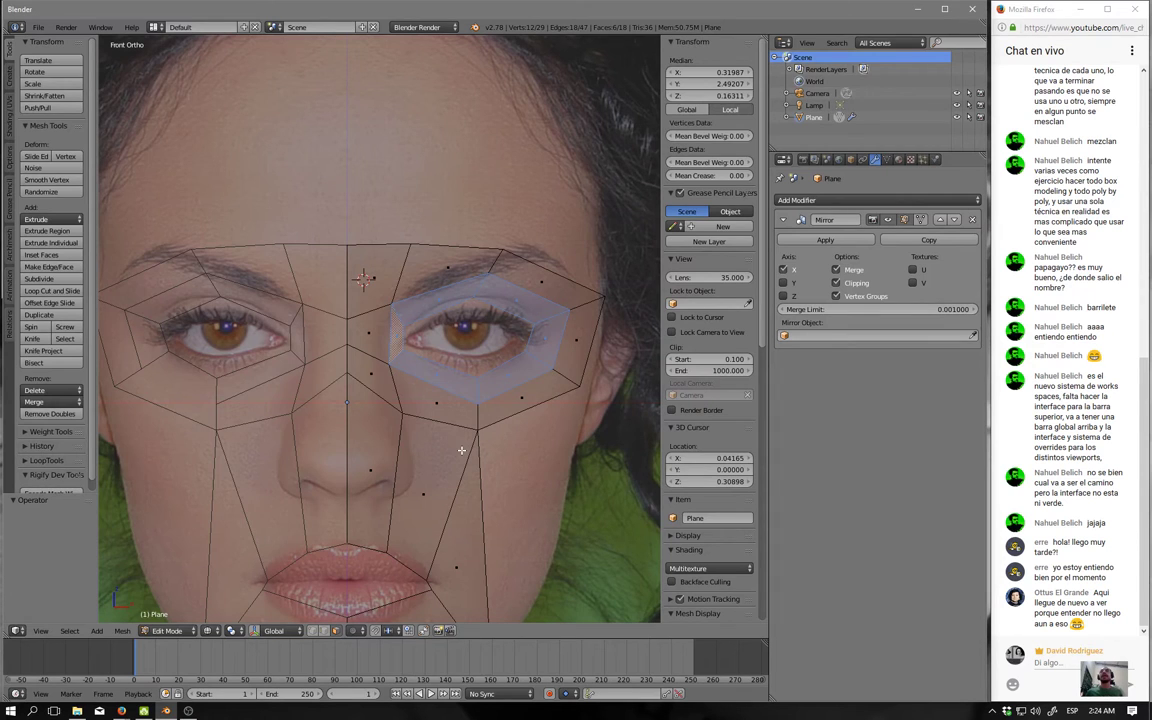
pyautogui.press('KP_3')
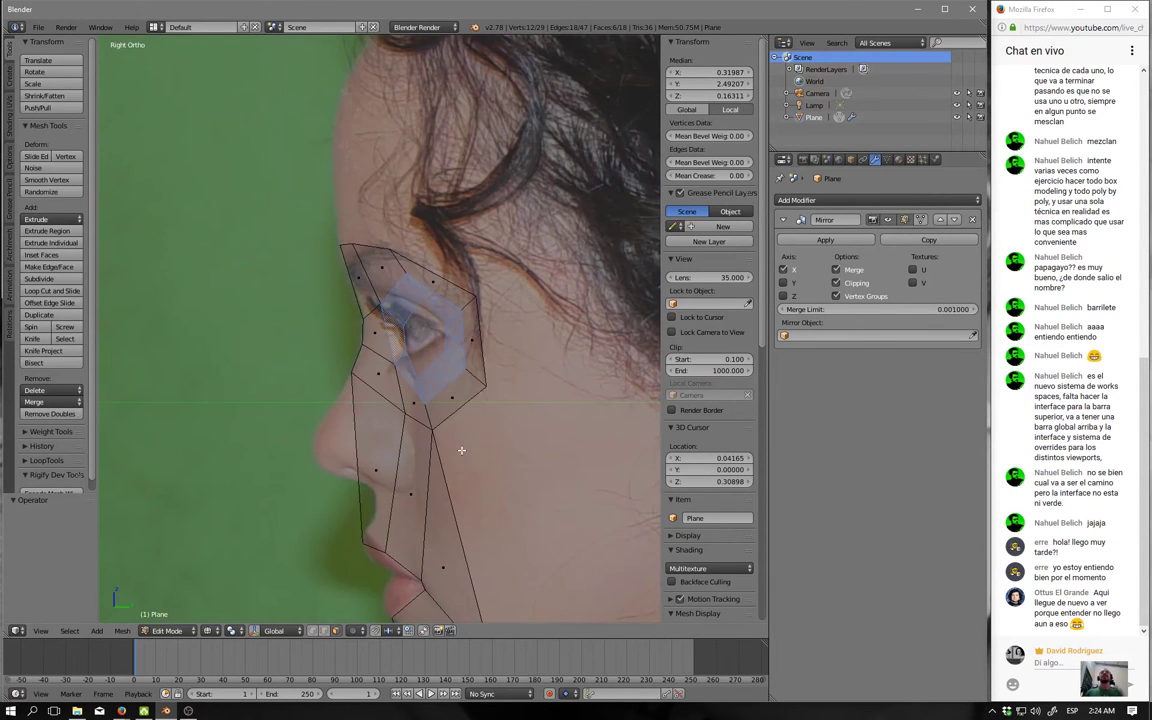
# In edge select mode, move the eye-corner vertex onto the side-profile photo.
pyautogui.keyDown('shift'); pyautogui.moveTo(461, 450); pyautogui.dragTo(557, 423, button='middle'); pyautogui.keyUp('shift')
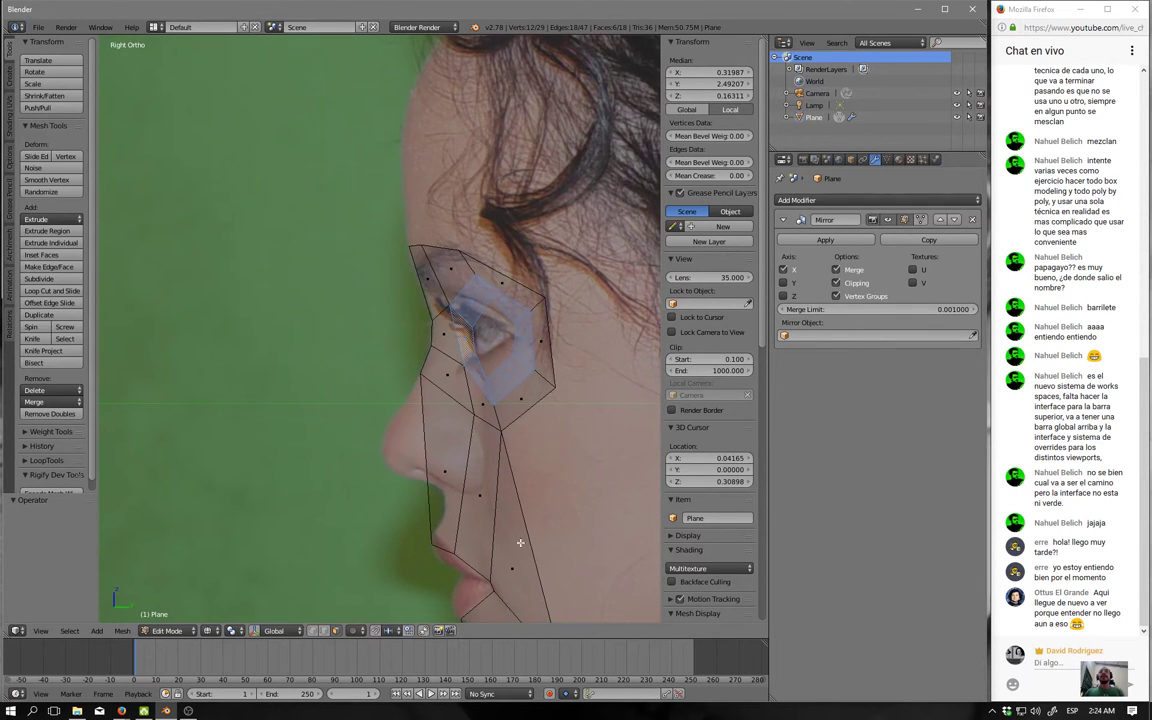
pyautogui.hotkey('ctrl', 'Tab')
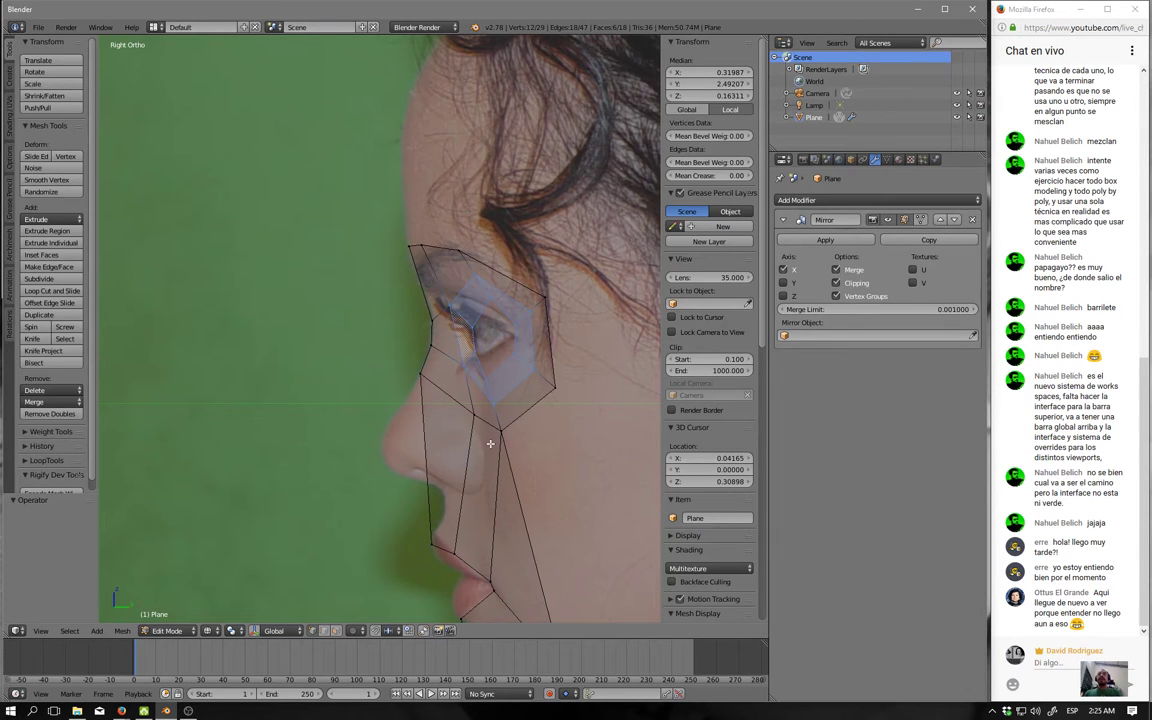
pyautogui.rightClick(486, 379)
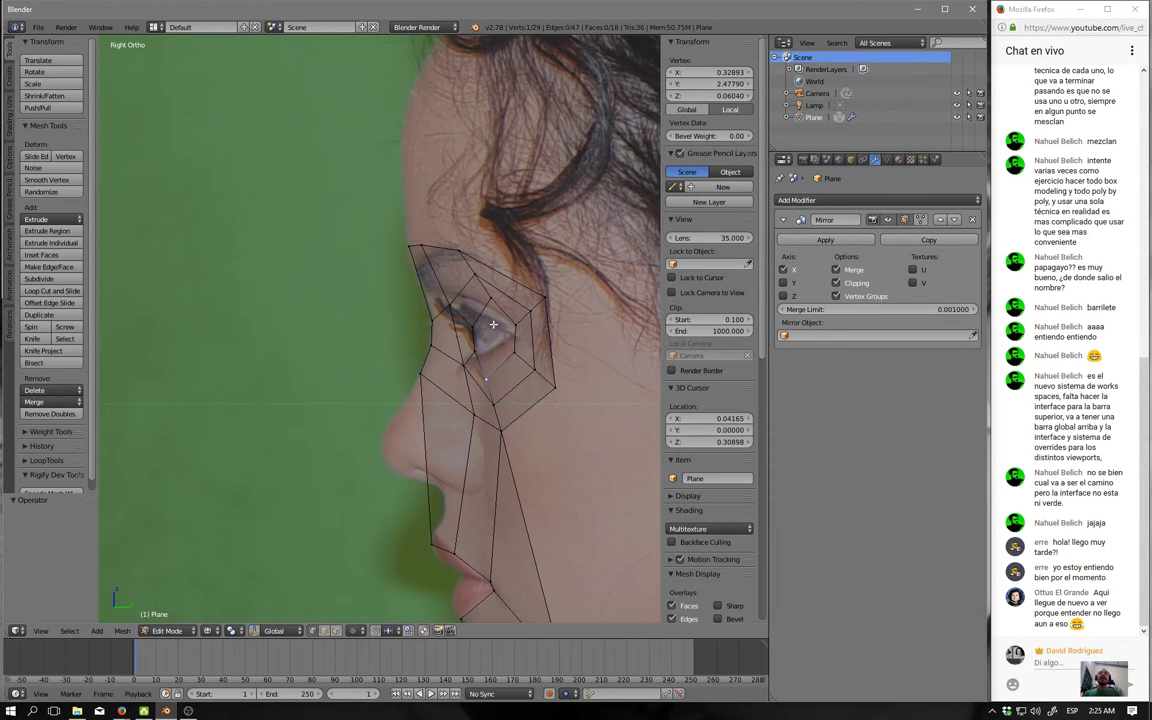
pyautogui.keyDown('shift'); pyautogui.moveTo(493, 324); pyautogui.dragTo(503, 339, button='middle'); pyautogui.keyUp('shift')
pyautogui.rightClick(446, 343)
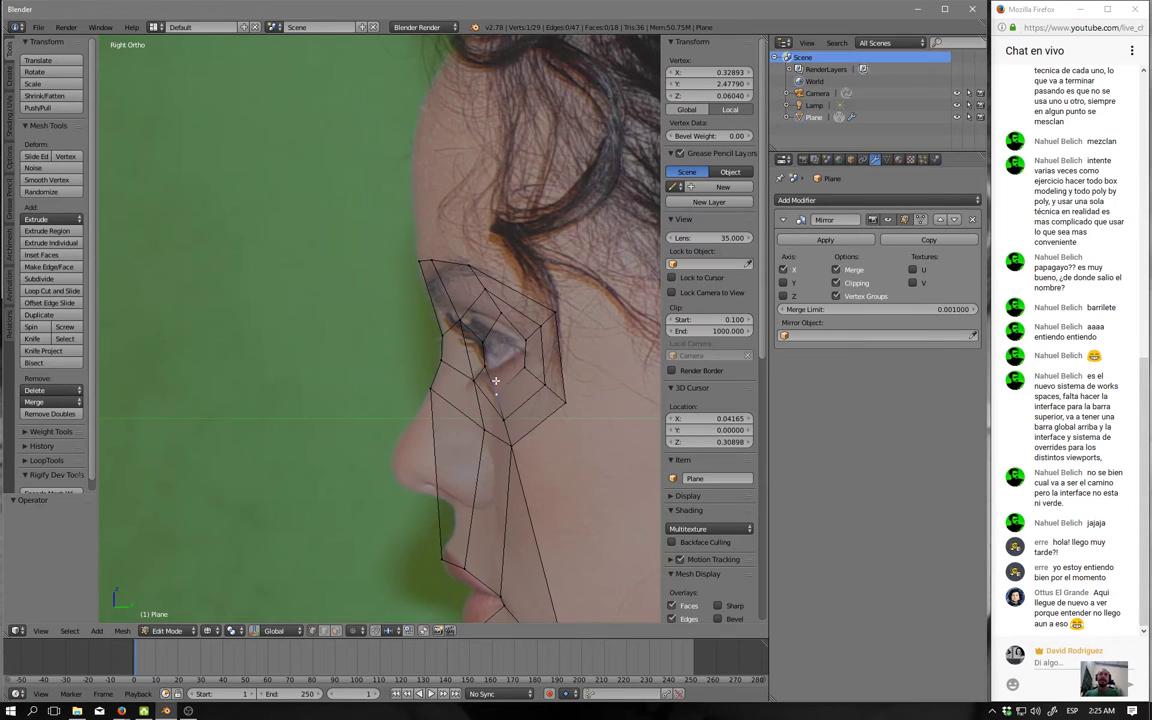
pyautogui.press('g')
pyautogui.click(463, 341)
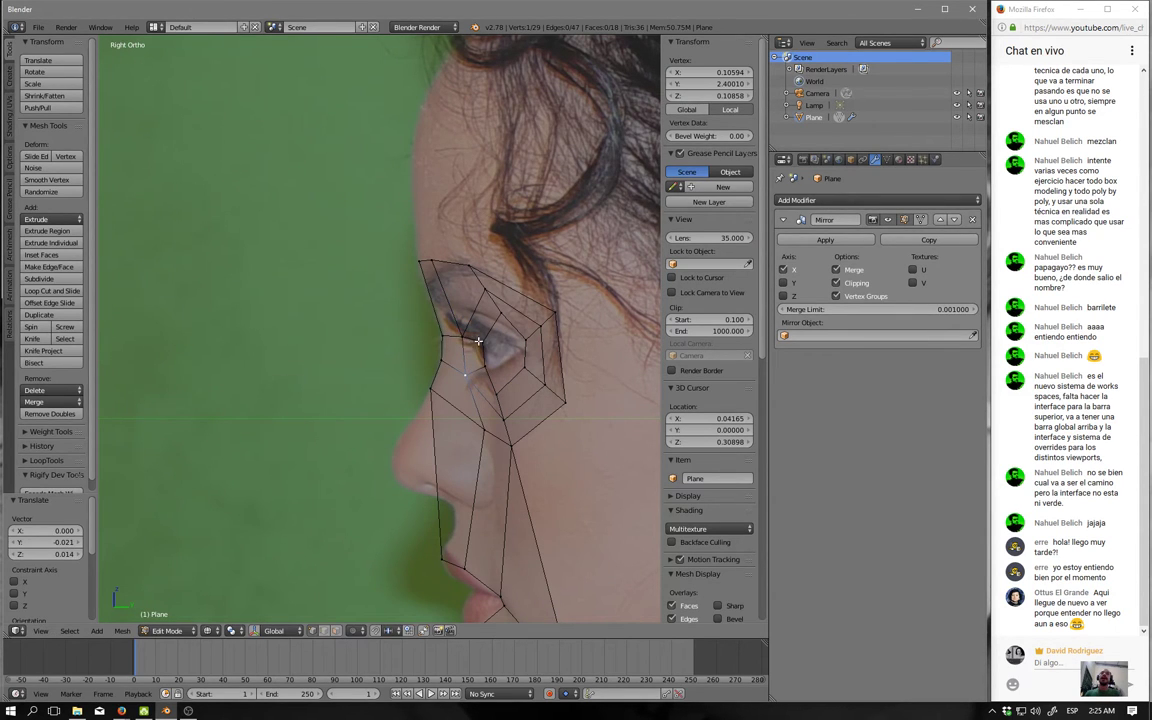
# Move the remaining eye vertices onto the eyelid and brow depth in the profile.
pyautogui.rightClick(478, 341)
pyautogui.keyDown('shift'); pyautogui.rightClick(486, 365); pyautogui.keyUp('shift')
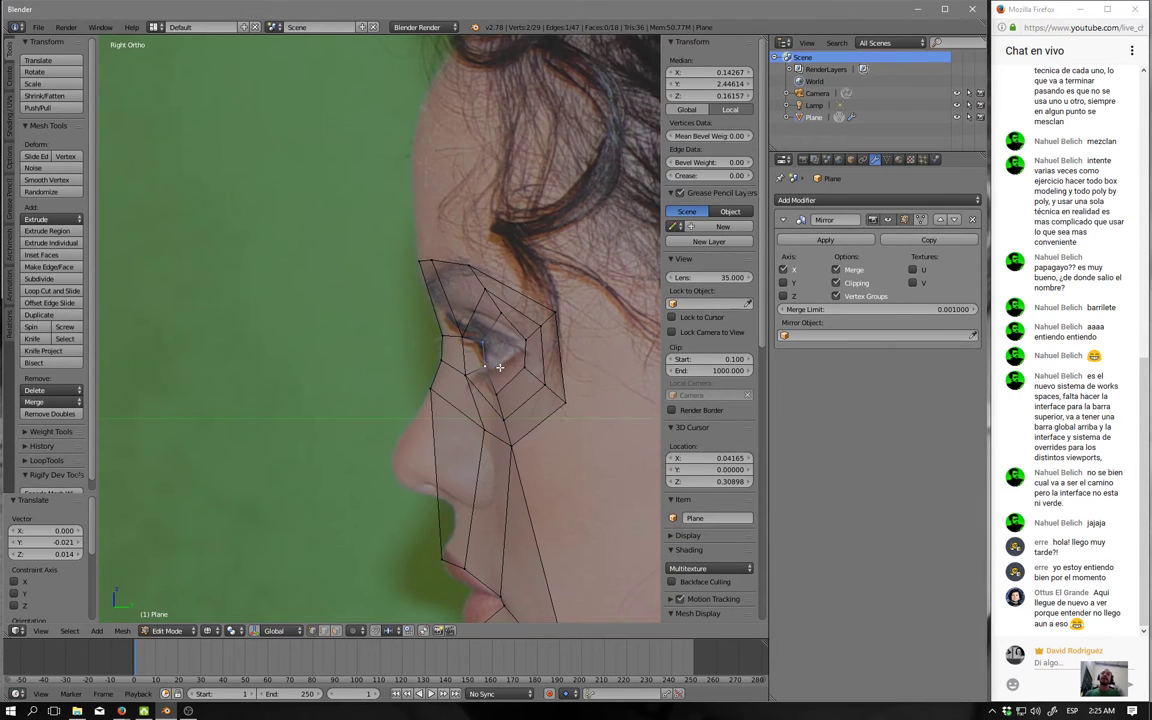
pyautogui.press('g')
pyautogui.rightClick(520, 352)
pyautogui.press('g')
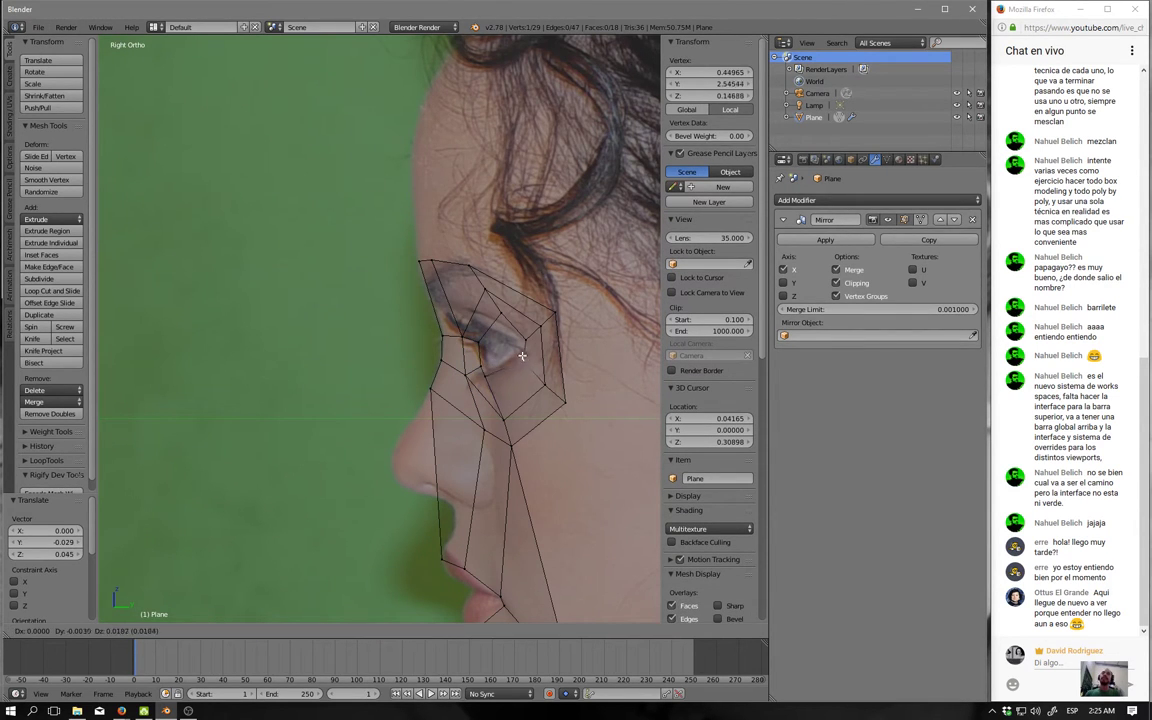
pyautogui.click(472, 318)
pyautogui.moveTo(478, 297); pyautogui.dragTo(472, 313, button='right')
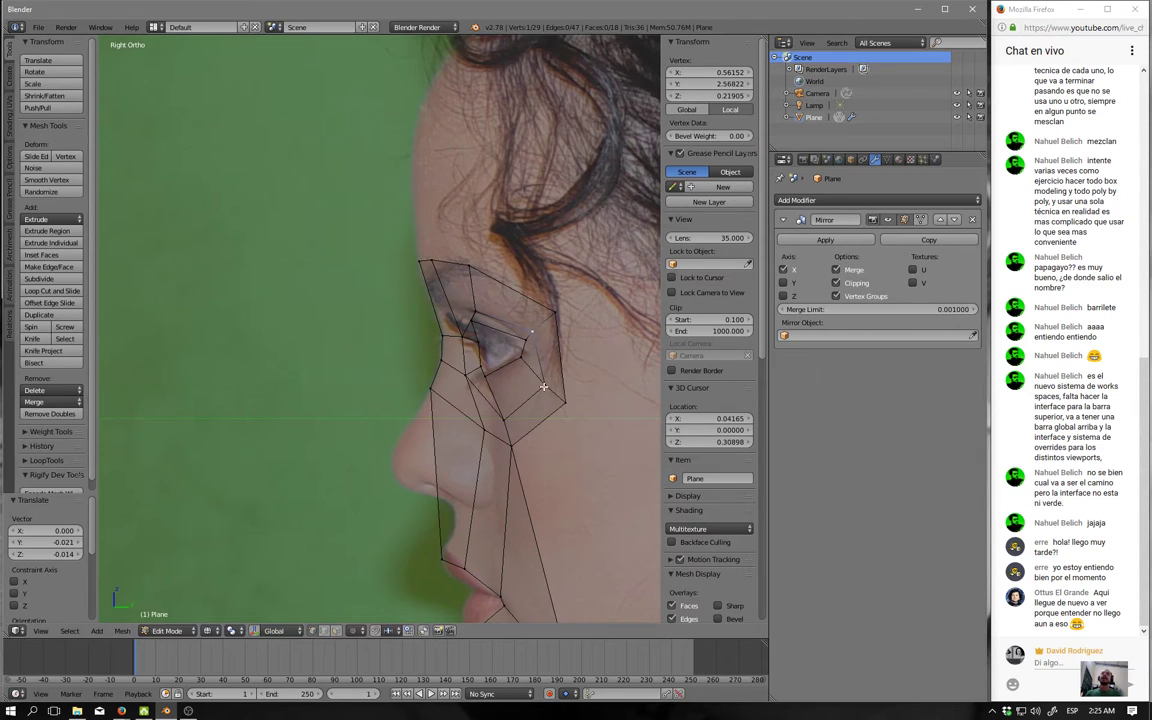
pyautogui.moveTo(545, 385); pyautogui.dragTo(514, 352, button='right')
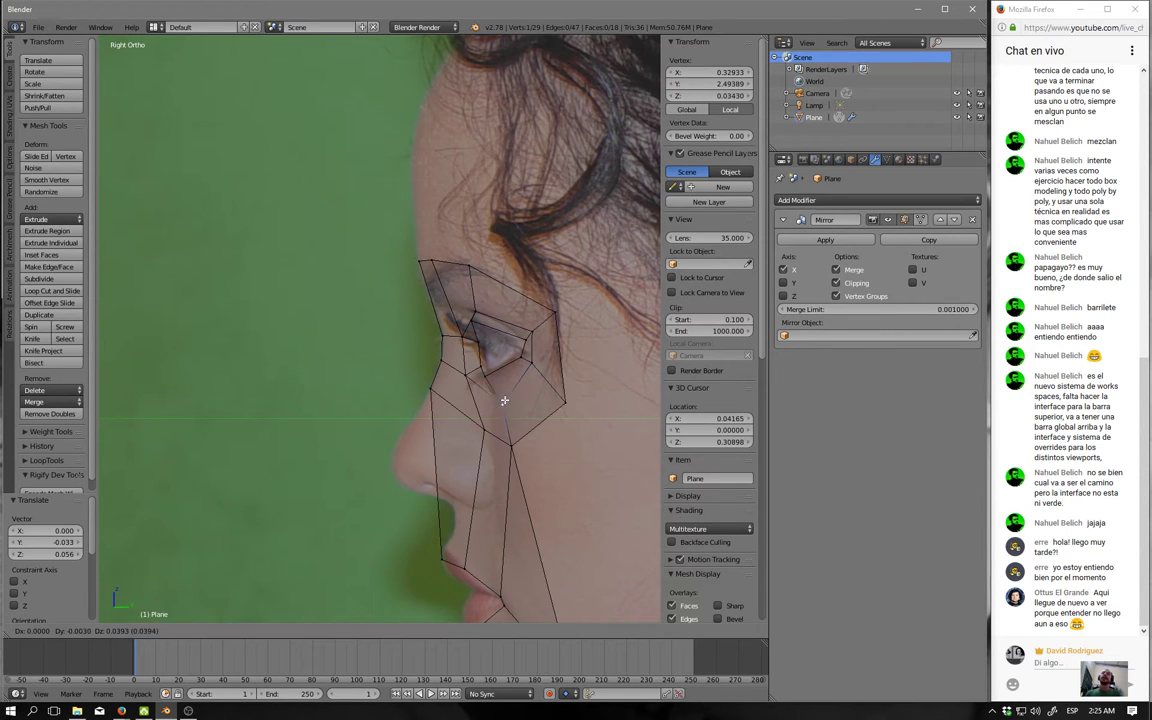
pyautogui.moveTo(434, 342); pyautogui.dragTo(422, 330, button='right')
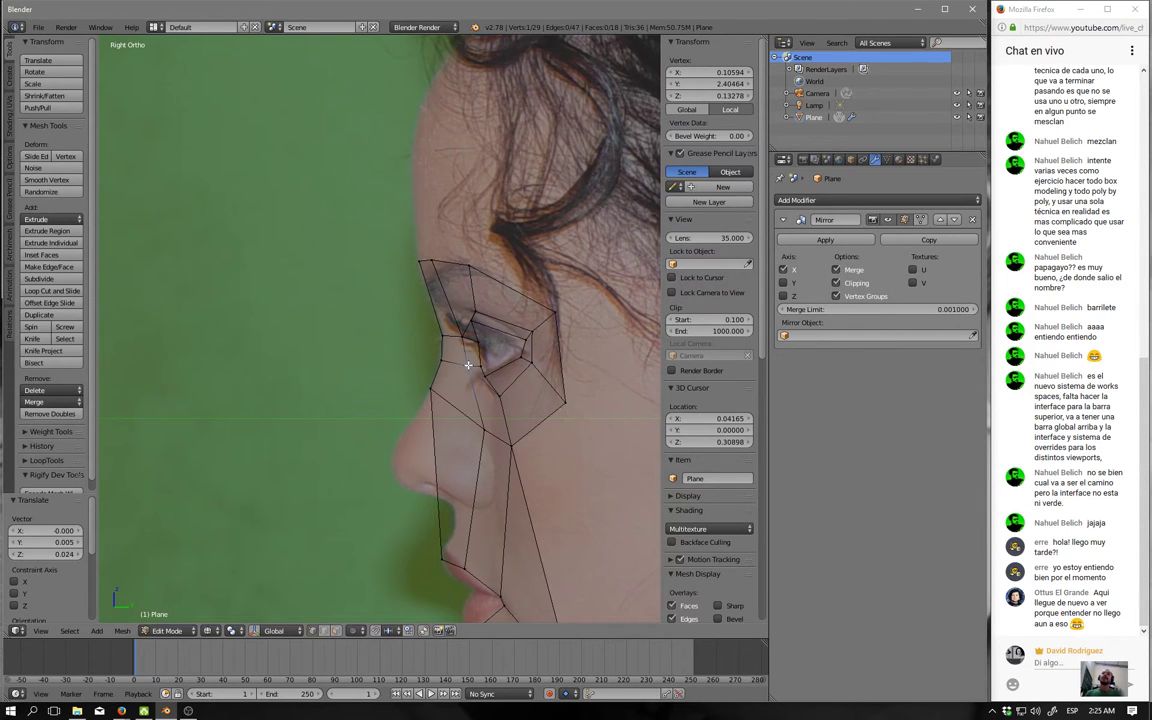
pyautogui.moveTo(473, 370); pyautogui.dragTo(570, 393, button='middle')
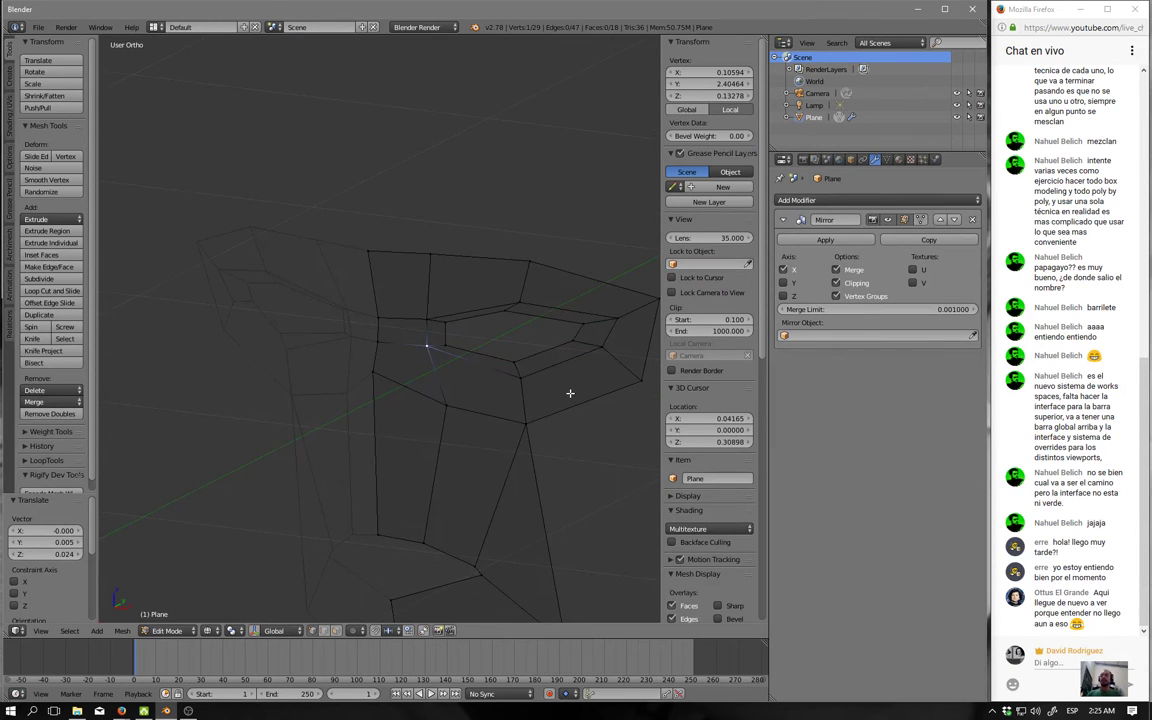
# In front view, slide the eyelid vertex and pull the nose-bridge vertex below the eye corner.
pyautogui.press('KP_1')
pyautogui.scroll(2, 563, 363)
pyautogui.moveTo(529, 319); pyautogui.dragTo(532, 329, button='right')
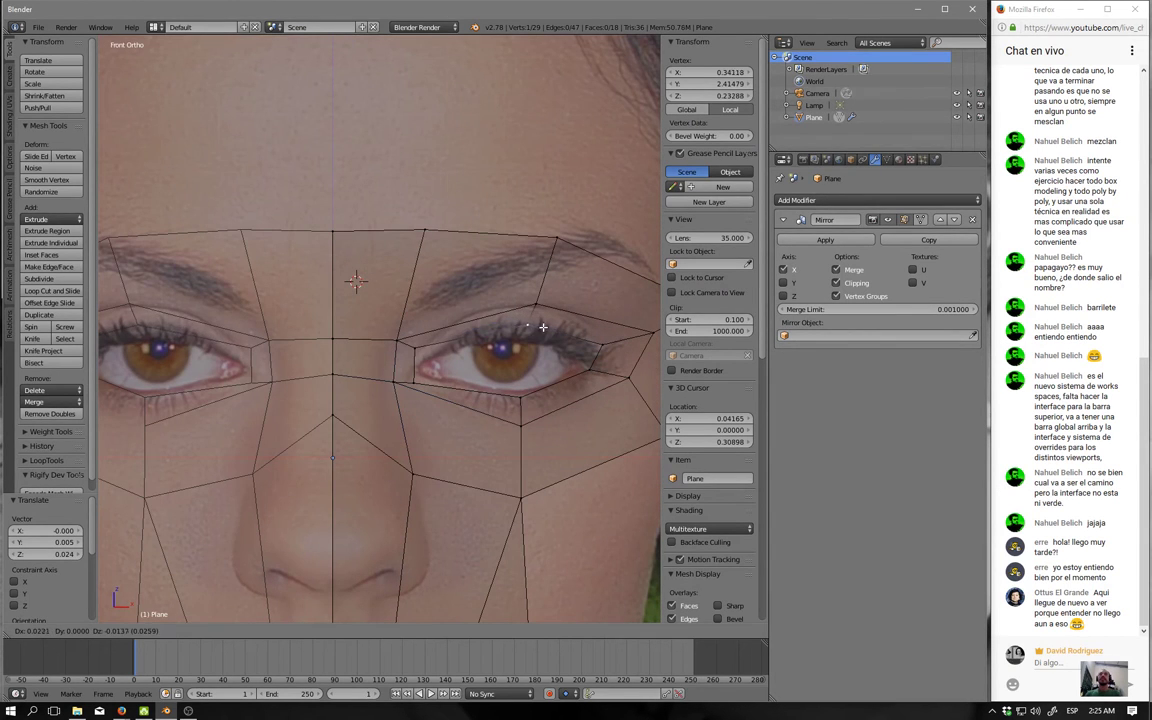
pyautogui.hotkey('shift', 'v')
pyautogui.click(544, 301)
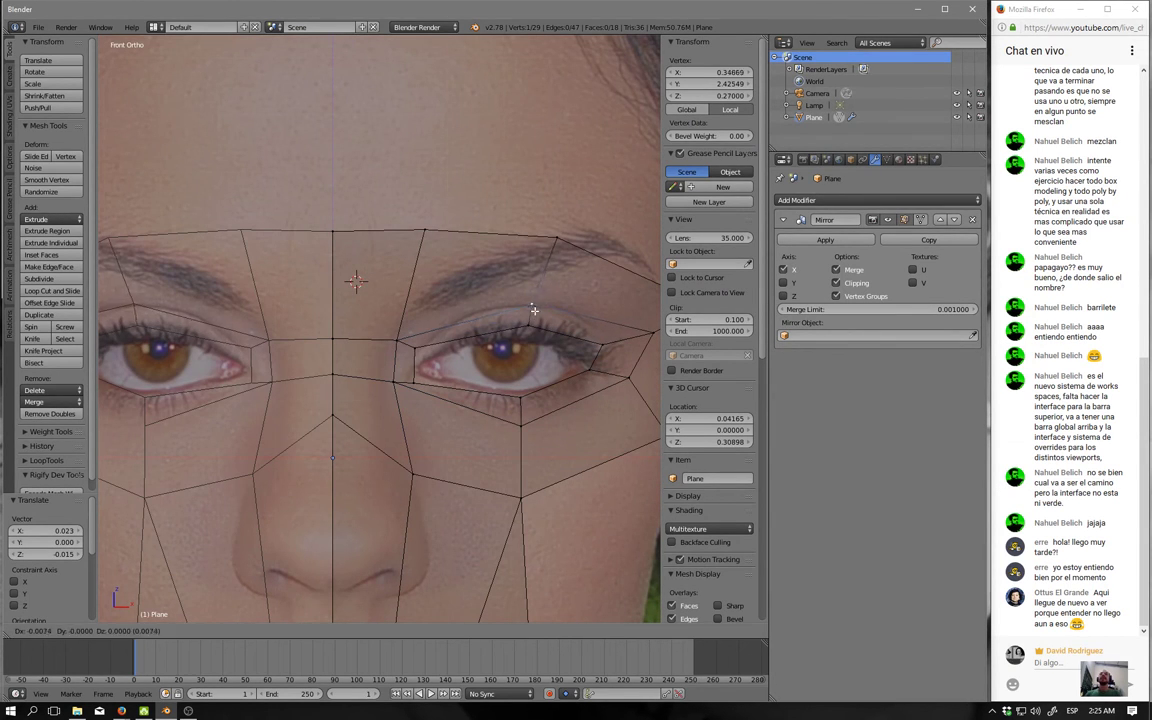
pyautogui.moveTo(399, 340); pyautogui.dragTo(405, 333, button='right')
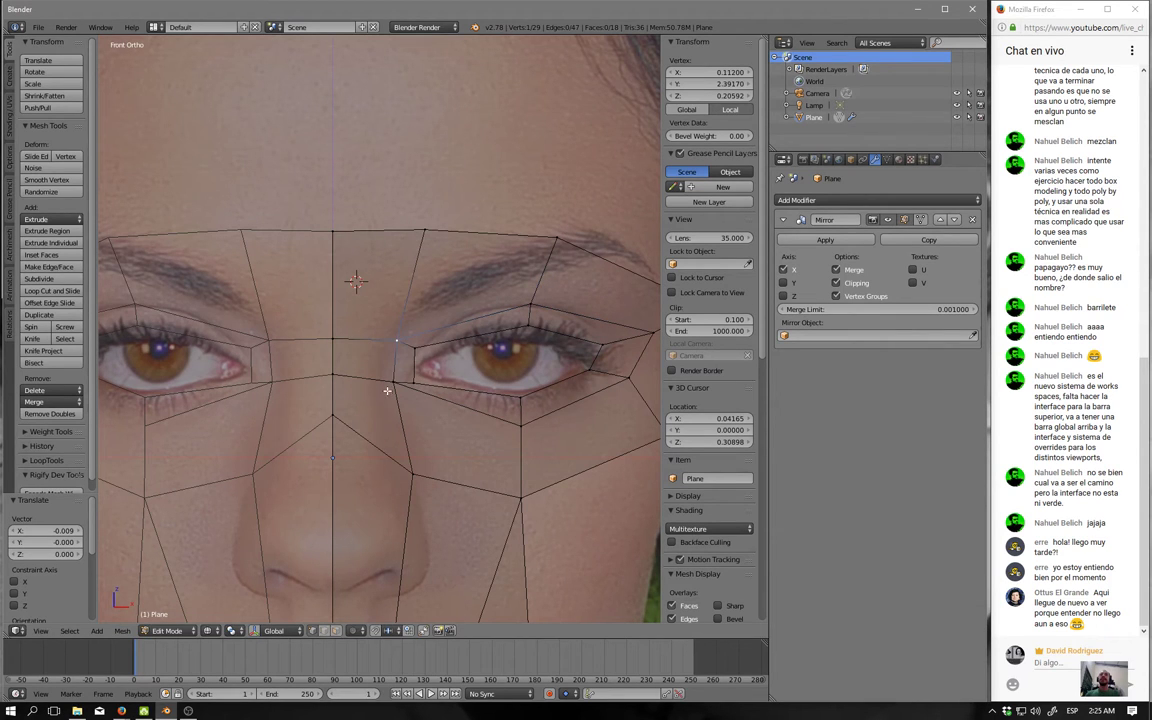
pyautogui.moveTo(387, 390); pyautogui.dragTo(389, 406, button='right')
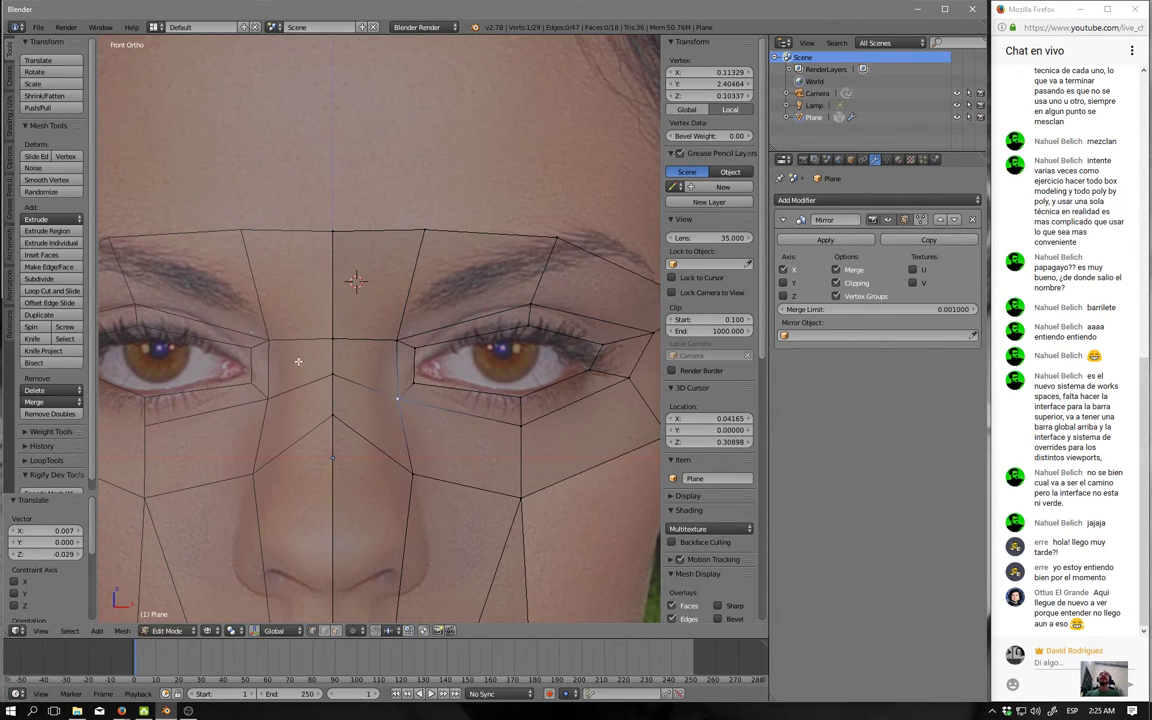
pyautogui.moveTo(396, 401); pyautogui.dragTo(393, 399, button='right')
# Adjust vertices below the eye, between the eyes, and on the forehead, inner and outer eye corners and side cheek.
pyautogui.moveTo(522, 430); pyautogui.dragTo(527, 437, button='right')
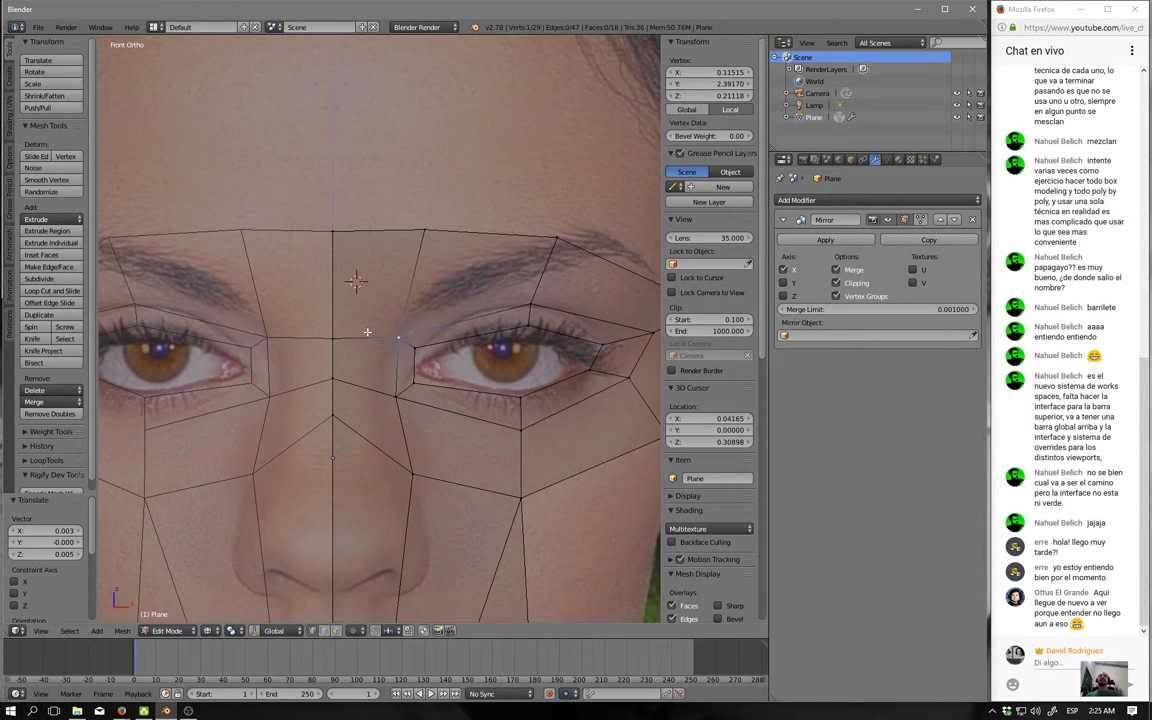
pyautogui.moveTo(334, 338); pyautogui.dragTo(336, 337, button='right')
pyautogui.moveTo(424, 231); pyautogui.dragTo(421, 228, button='right')
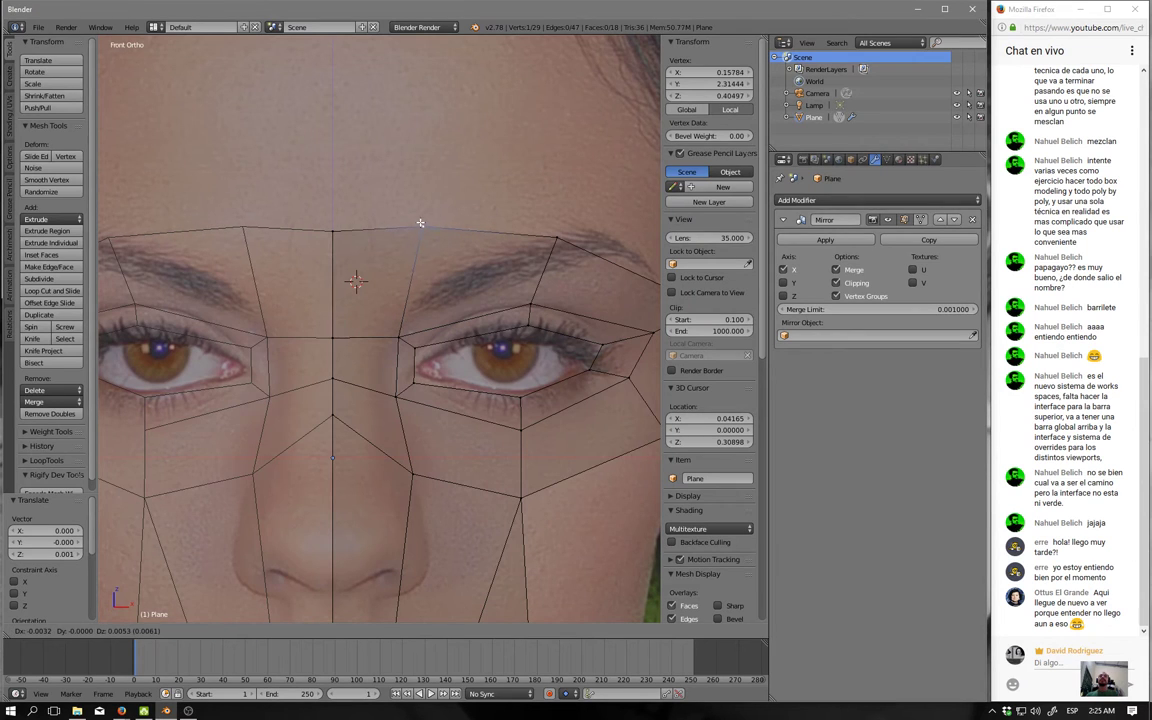
pyautogui.moveTo(400, 339)
pyautogui.mouseDown(button='right')
pyautogui.moveTo(416, 373)
pyautogui.moveTo(399, 334)
pyautogui.mouseUp(button='right')
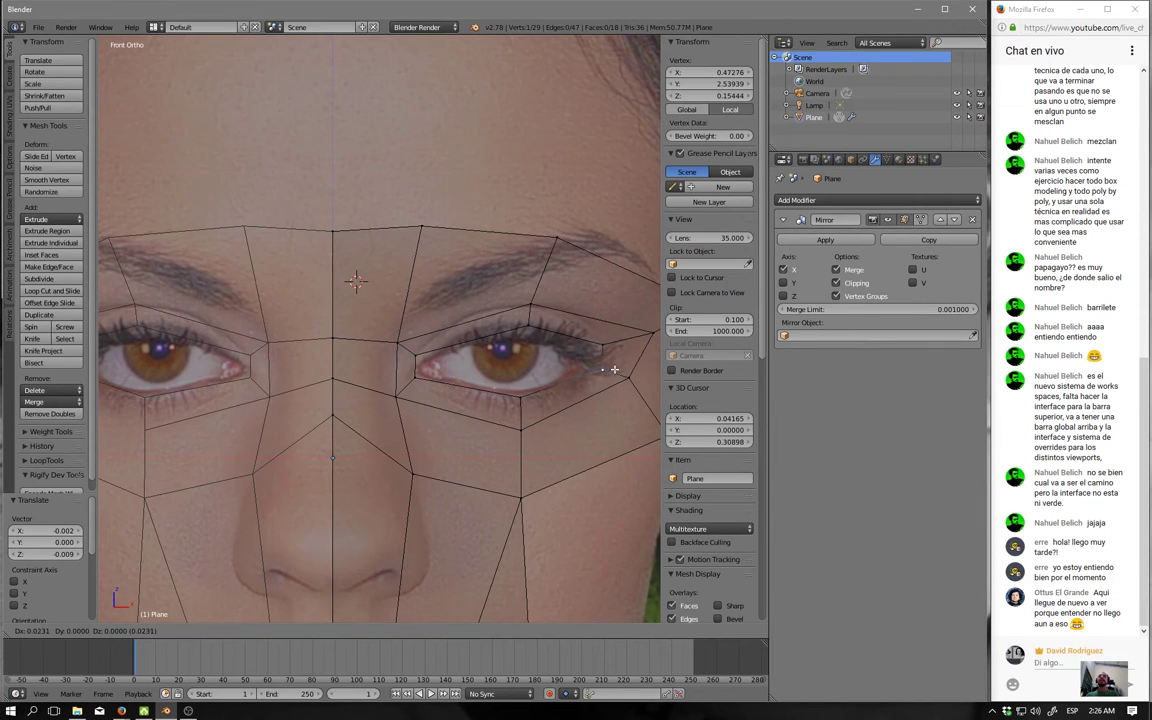
pyautogui.moveTo(607, 357); pyautogui.dragTo(603, 341, button='right')
pyautogui.scroll(-2, 610, 360)
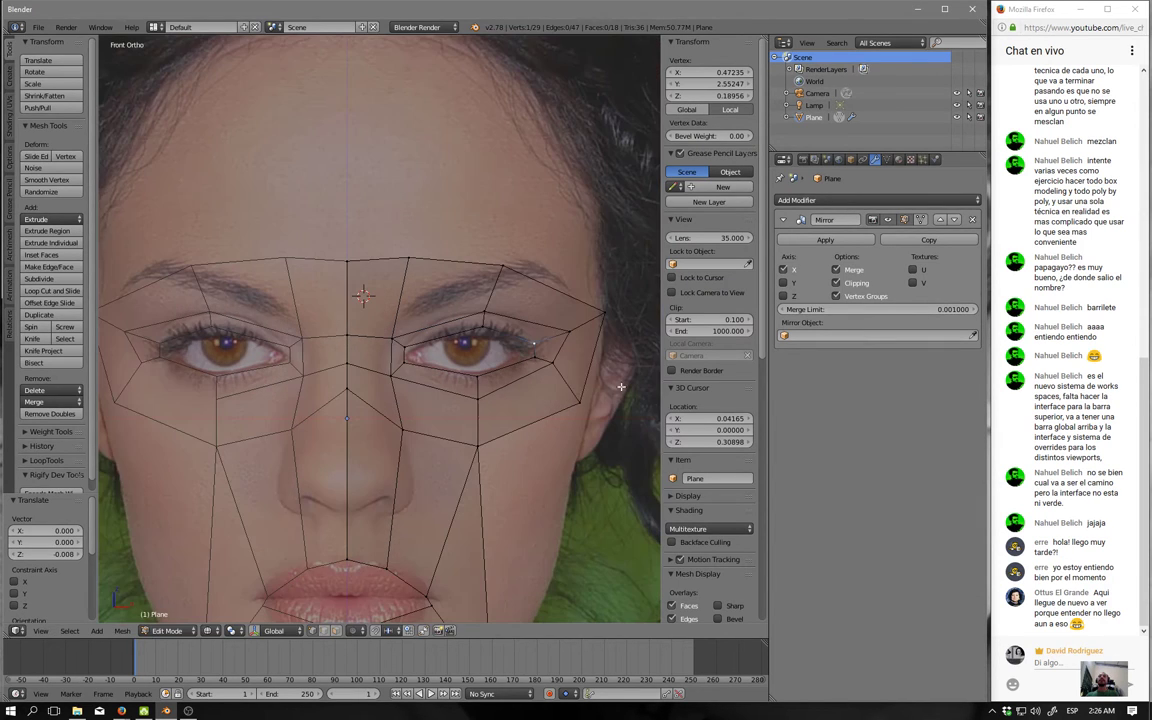
pyautogui.moveTo(581, 404); pyautogui.dragTo(591, 414, button='right')
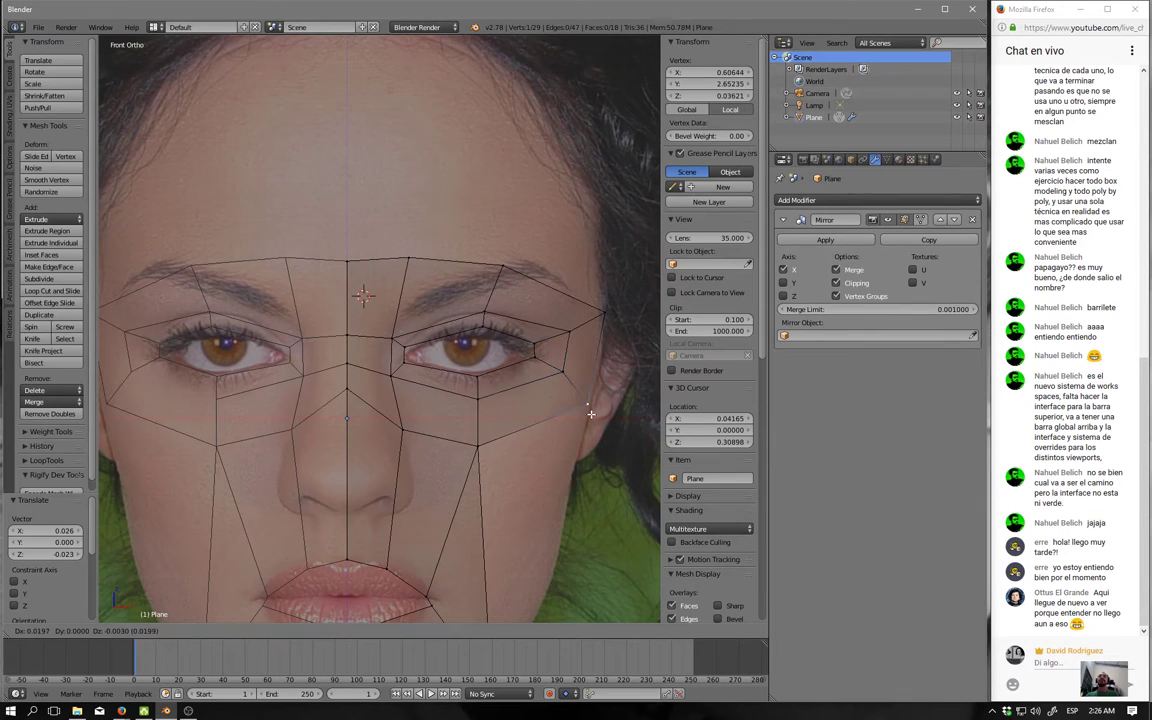
pyautogui.click(589, 412)
pyautogui.scroll(1, 572, 473)
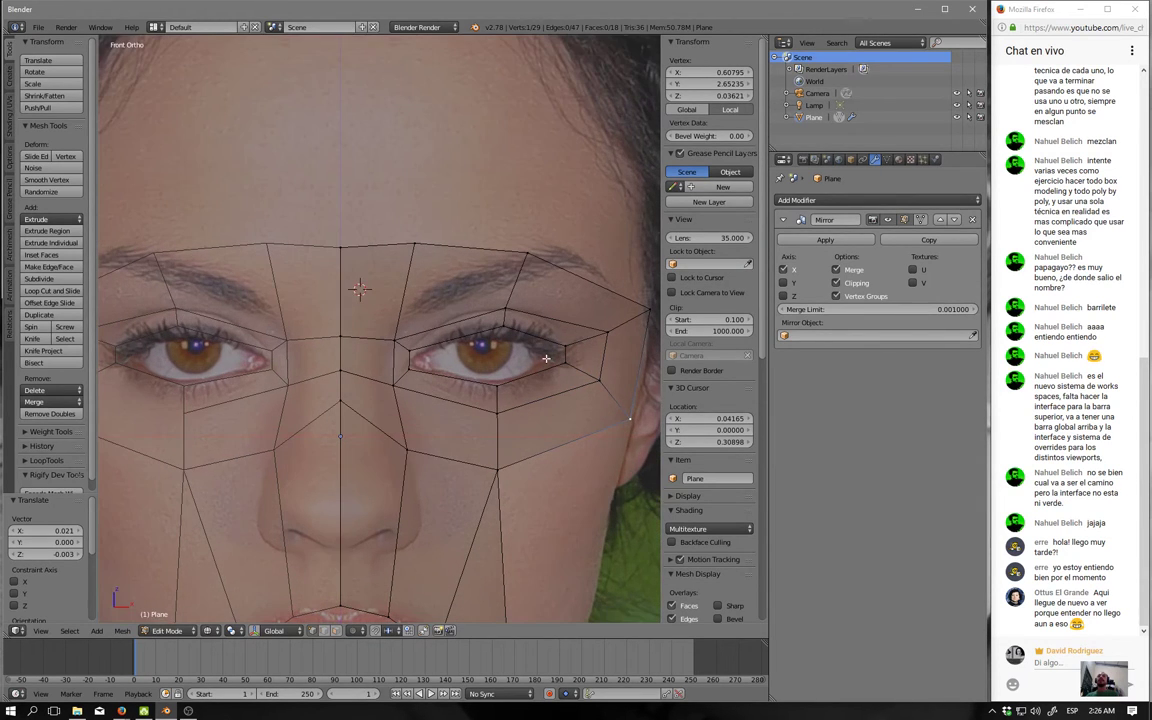
pyautogui.scroll(-2, 456, 436)
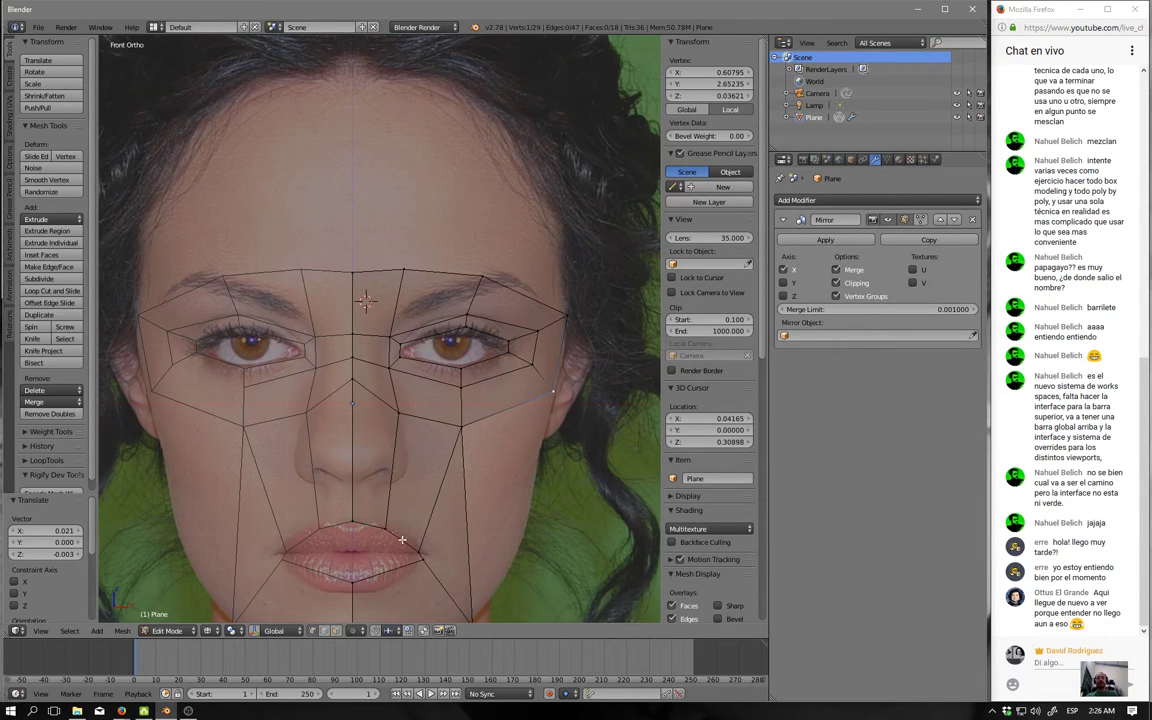
pyautogui.moveTo(377, 567)
pyautogui.mouseDown()
pyautogui.moveTo(356, 372)
pyautogui.moveTo(370, 200)
pyautogui.mouseUp()
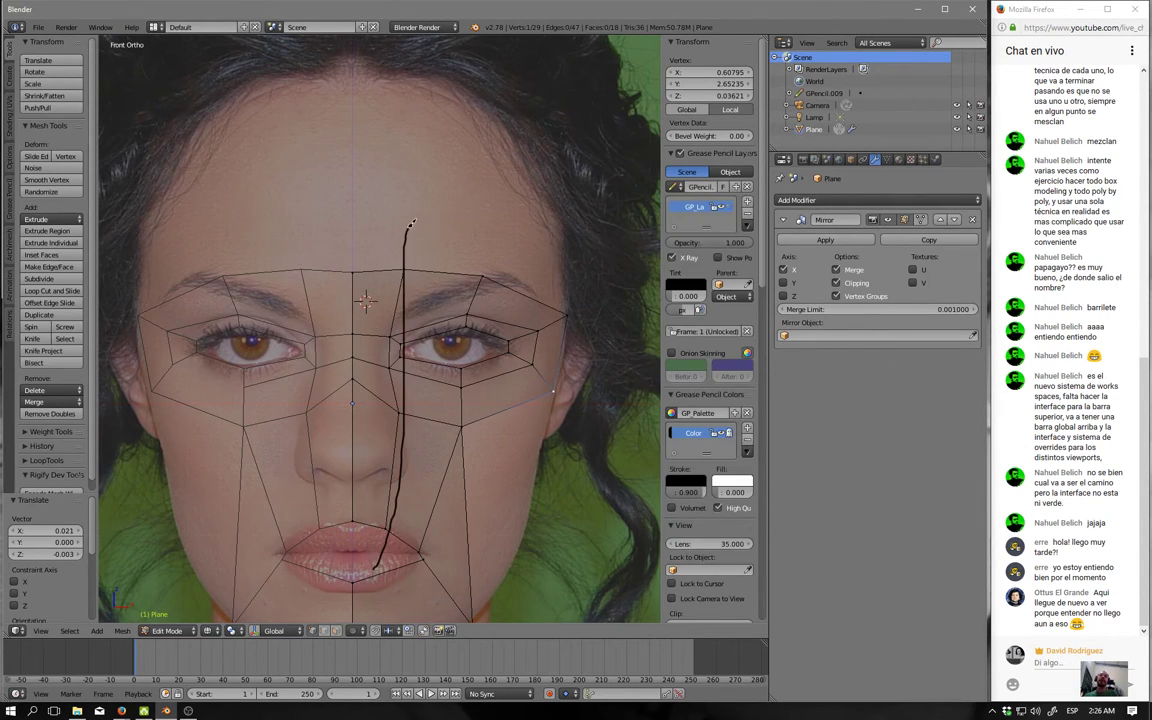
pyautogui.moveTo(402, 559)
pyautogui.mouseDown()
pyautogui.moveTo(488, 350)
pyautogui.moveTo(507, 244)
pyautogui.mouseUp()
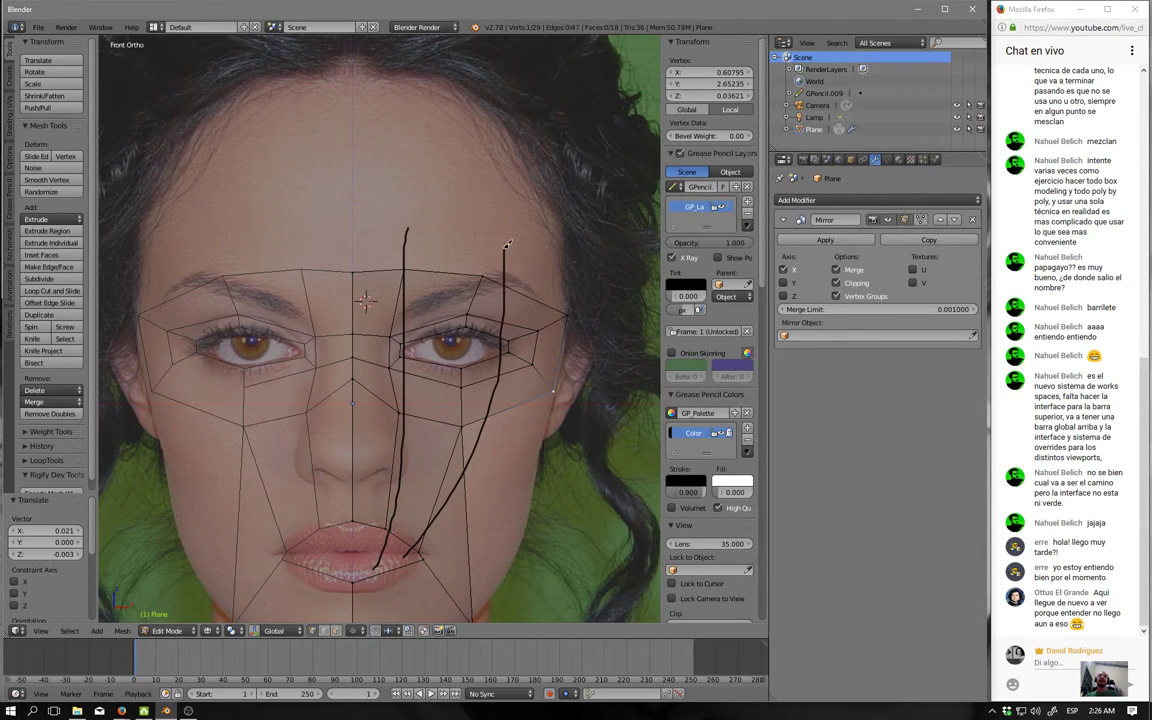
pyautogui.moveTo(405, 555); pyautogui.dragTo(457, 349)
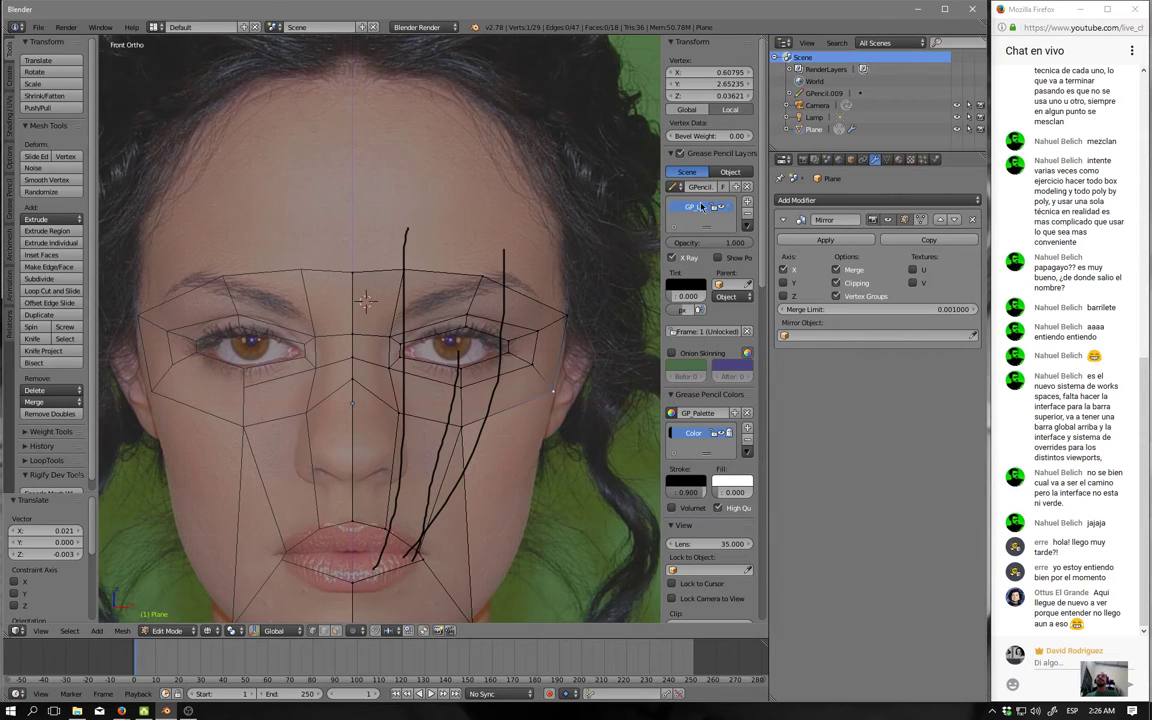
pyautogui.moveTo(408, 552)
pyautogui.mouseDown()
pyautogui.moveTo(508, 413)
pyautogui.moveTo(450, 306)
pyautogui.mouseUp()
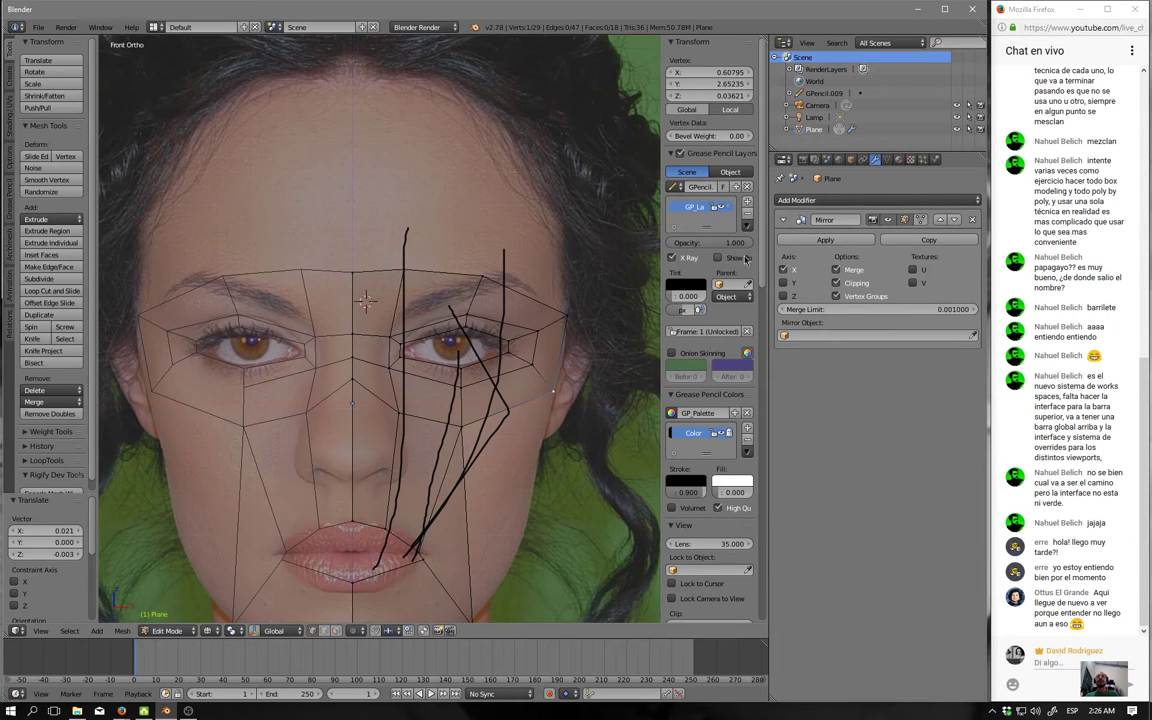
# Delete the sketched guide lines and move the vertex beside the nose bridge.
pyautogui.click(746, 187)
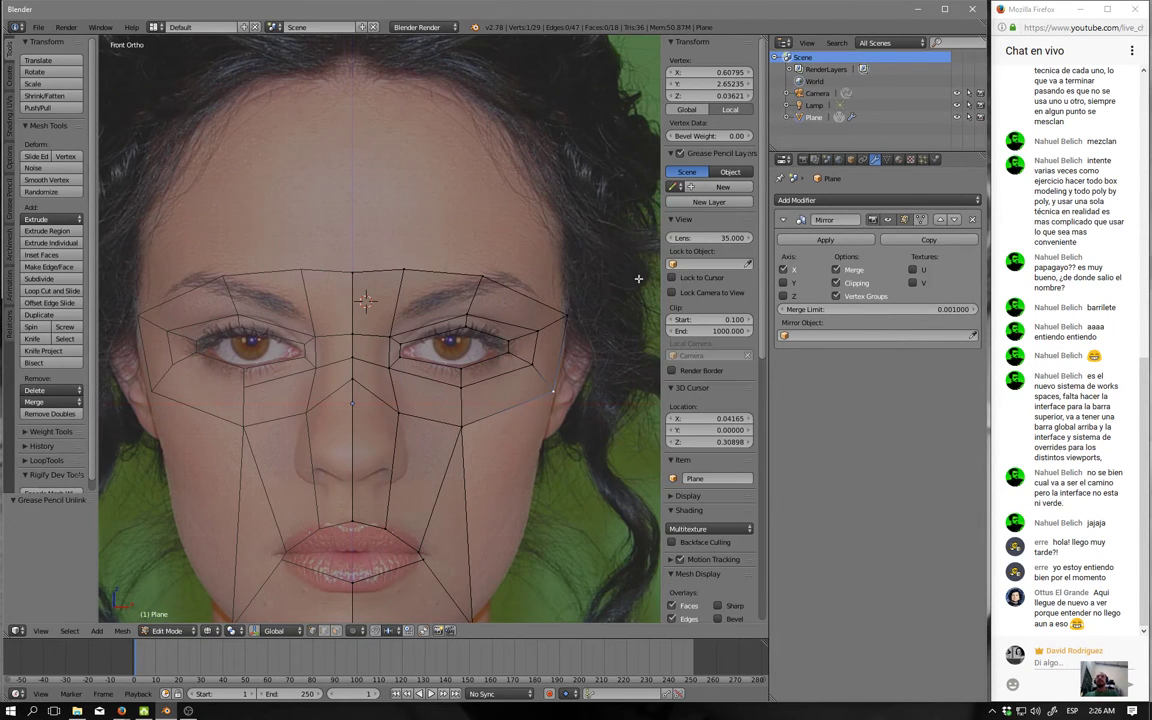
pyautogui.scroll(2, 543, 350)
pyautogui.scroll(2, 548, 309)
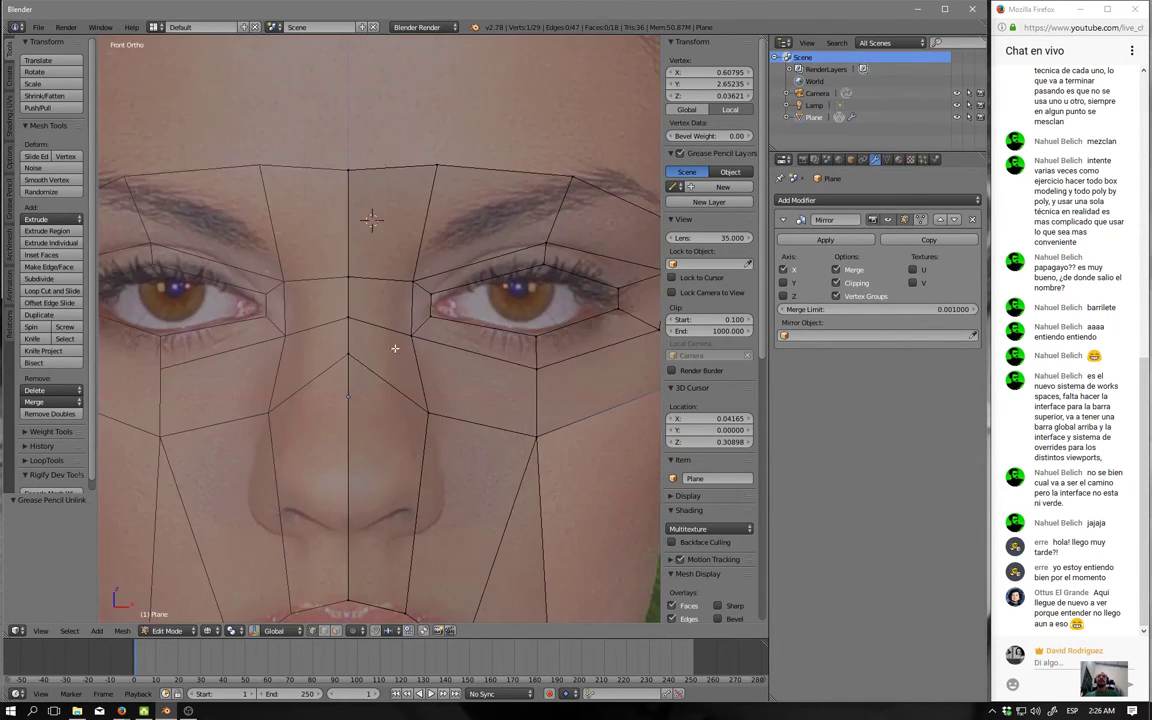
pyautogui.press('g')
pyautogui.click(401, 390)
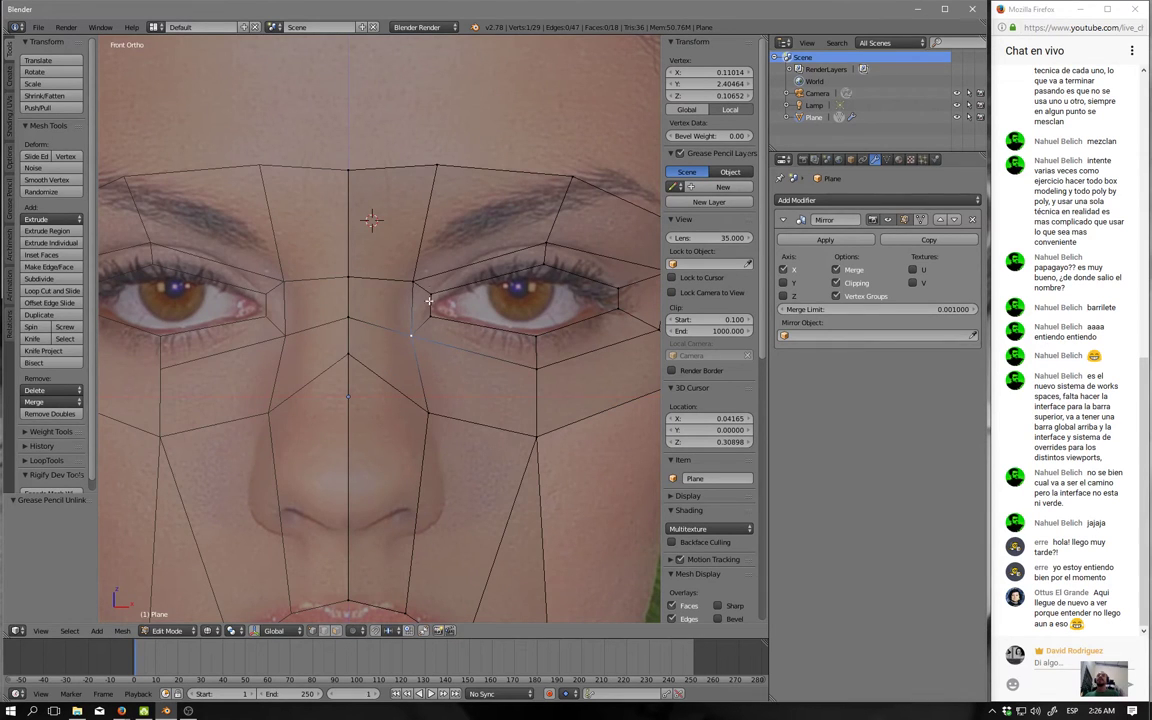
# Inspect the inner-eye, centre-line and upper brow vertices, then switch to the side profile view.
pyautogui.rightClick(416, 271)
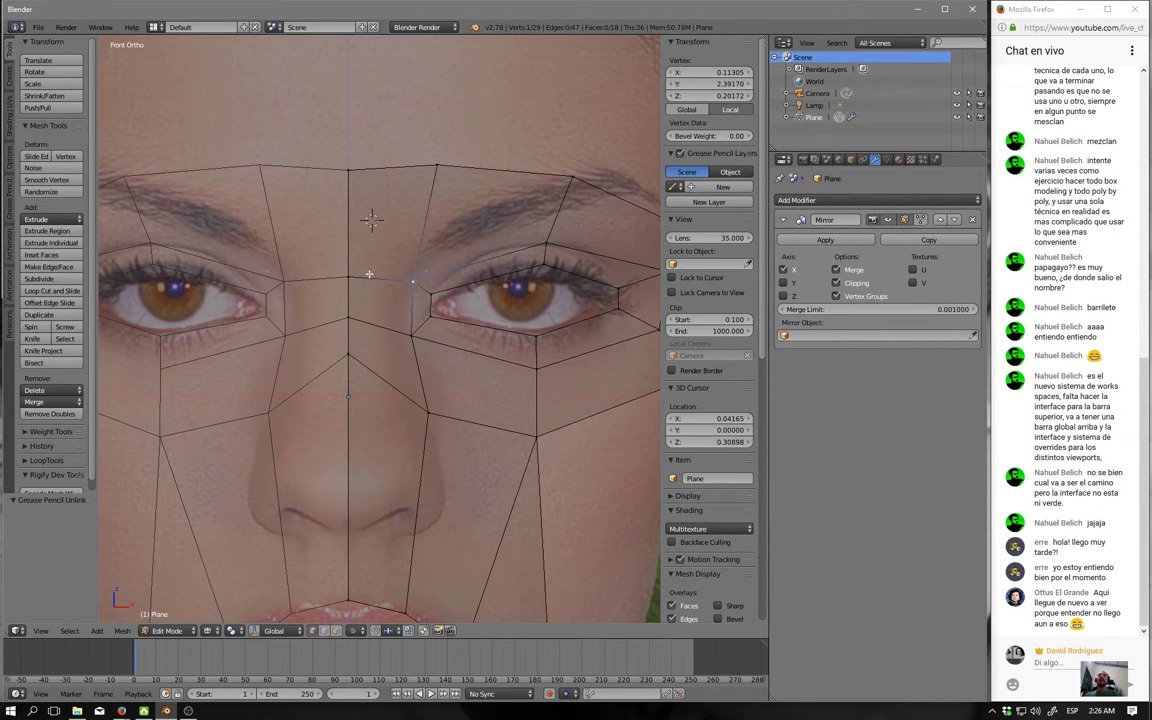
pyautogui.rightClick(359, 162)
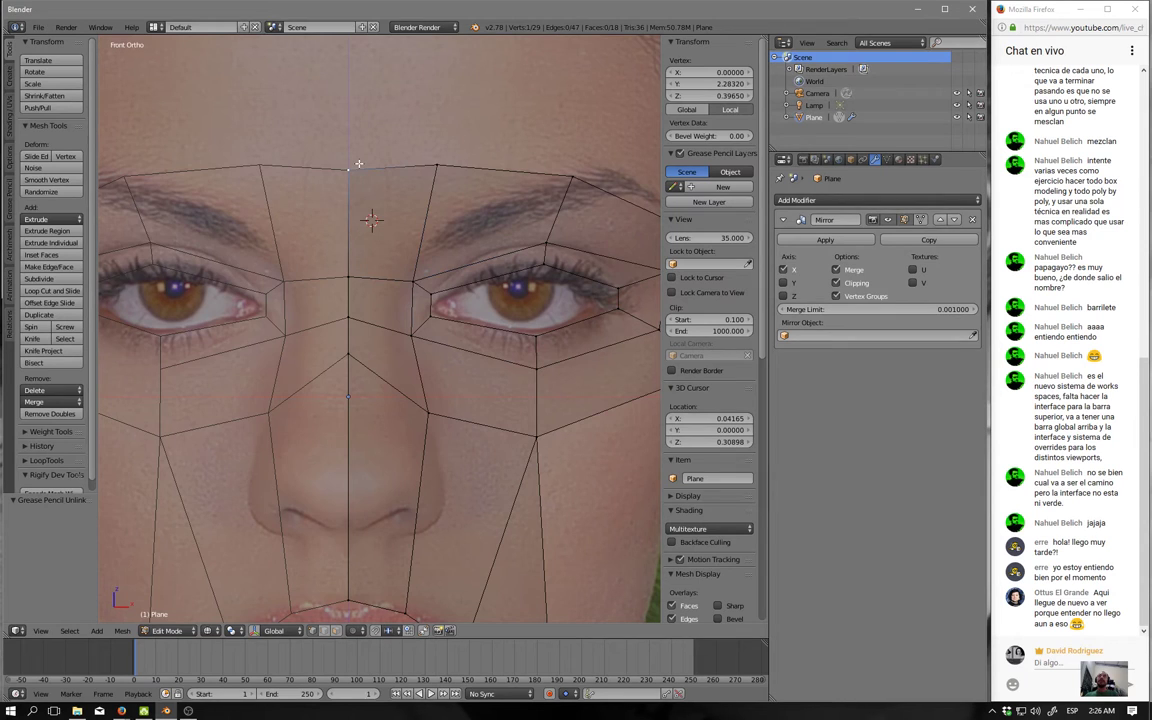
pyautogui.rightClick(406, 278)
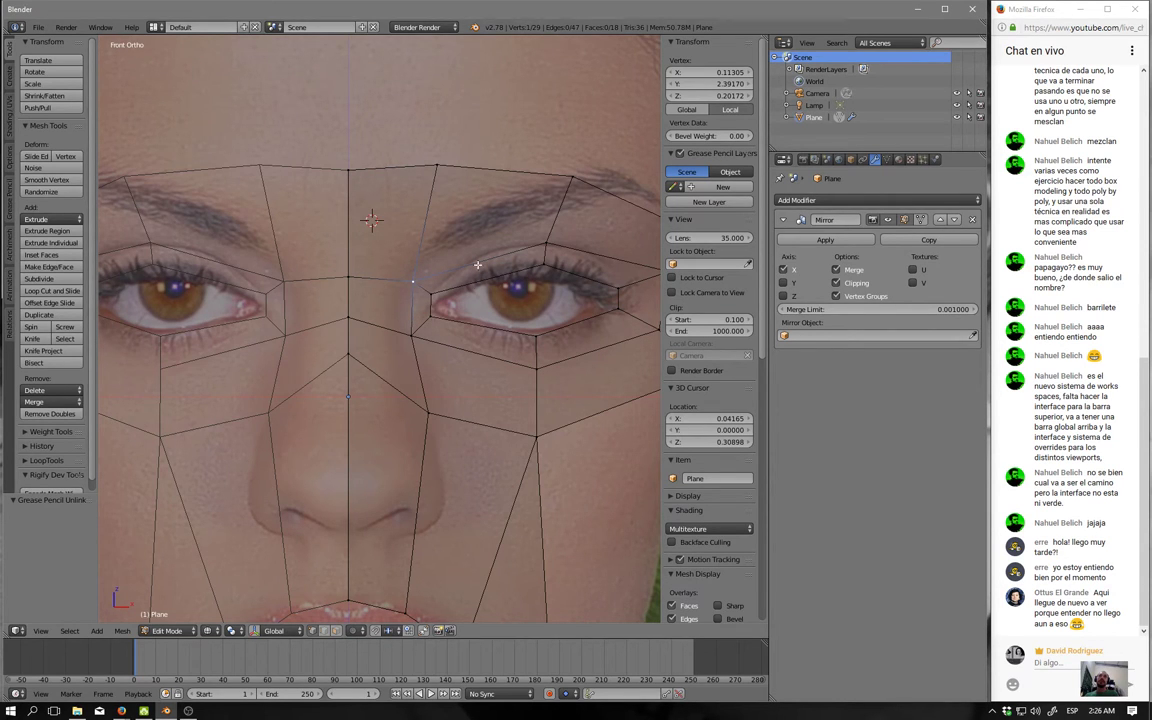
pyautogui.rightClick(445, 143)
pyautogui.scroll(-1, 390, 380)
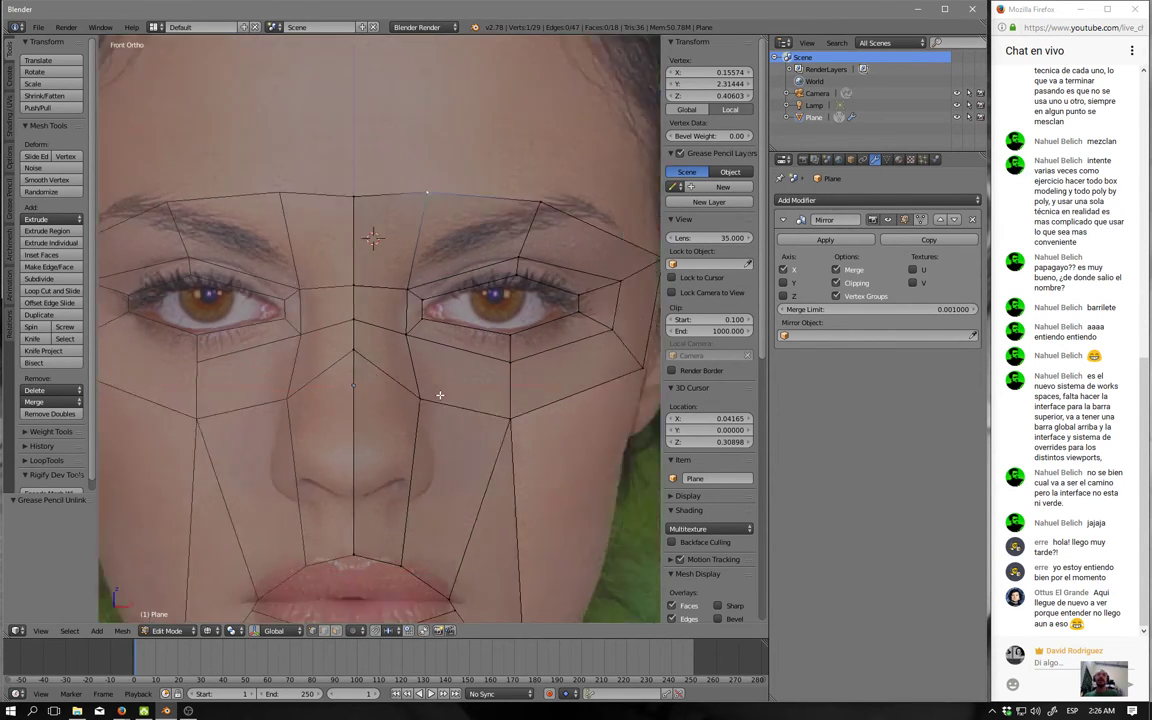
pyautogui.scroll(-1, 397, 405)
pyautogui.scroll(-1, 397, 405)
pyautogui.scroll(-1, 440, 370)
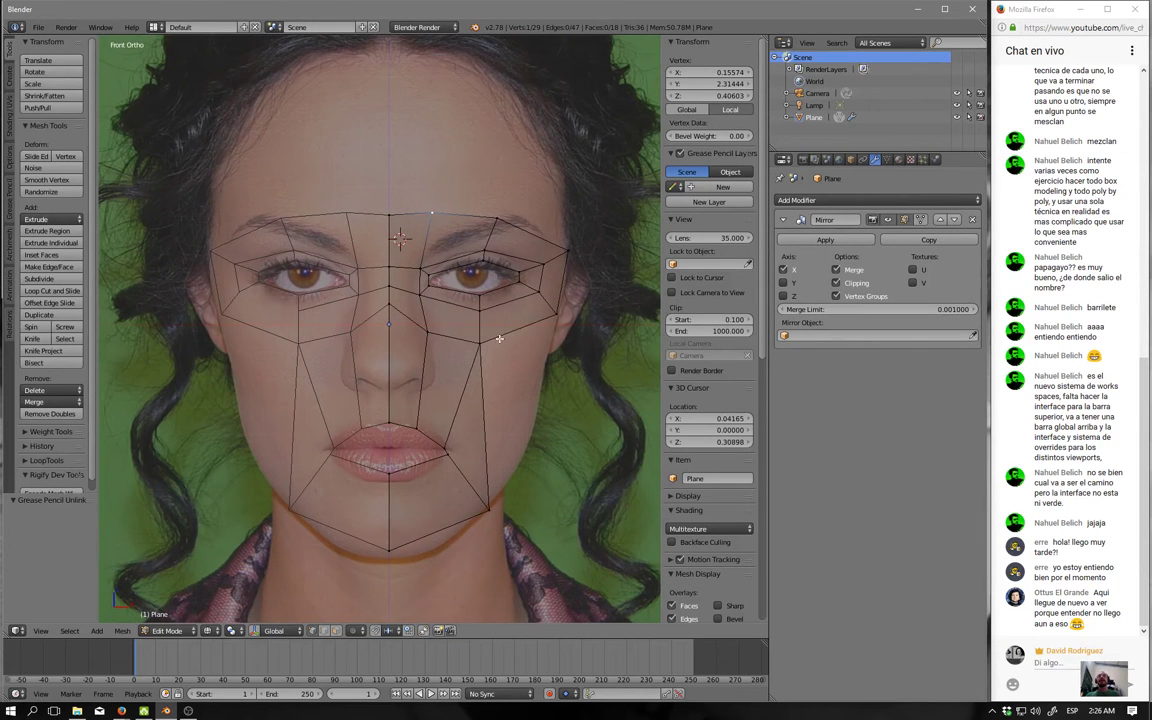
pyautogui.press('KP_3')
# Move the eye-corner vertex deeper to match the eye's depth in the profile photo.
pyautogui.scroll(2, 508, 330)
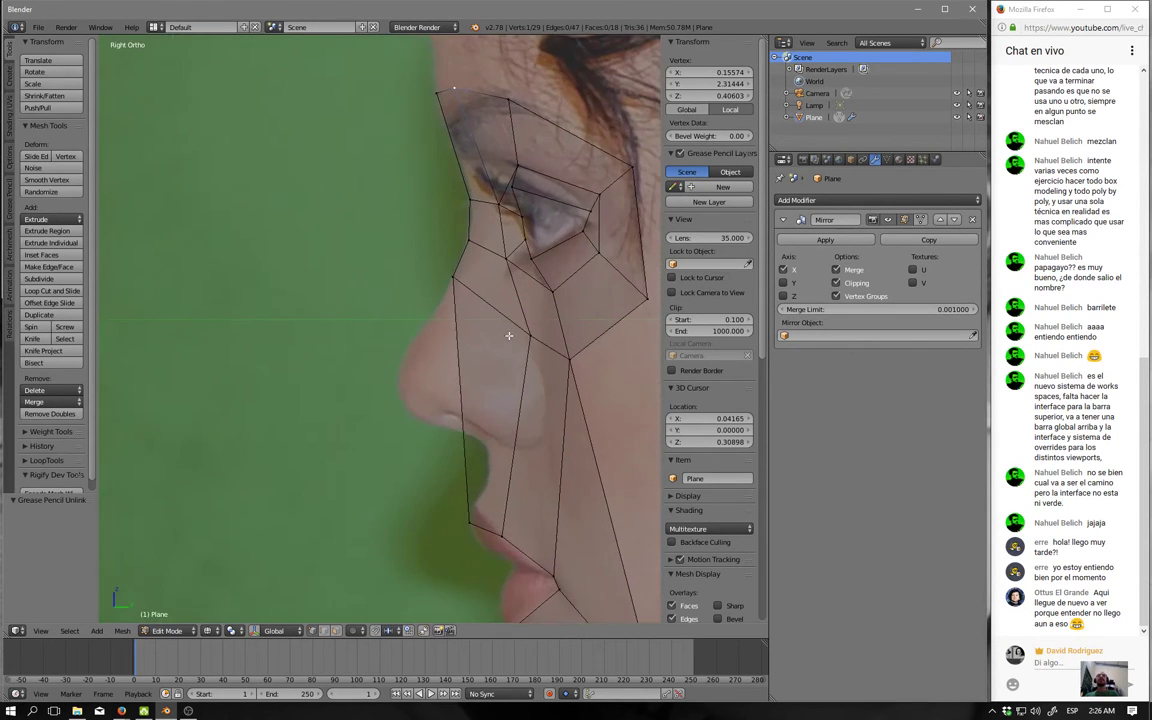
pyautogui.scroll(1, 514, 310)
pyautogui.rightClick(507, 270)
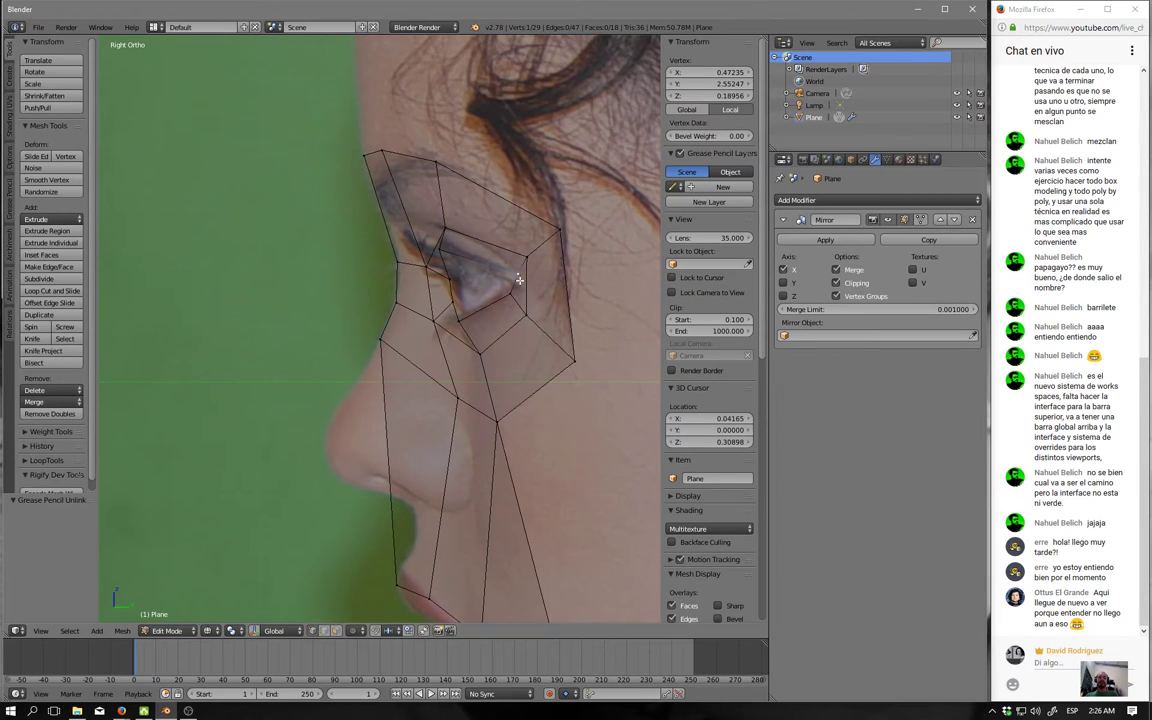
pyautogui.press('g')
pyautogui.click(516, 290)
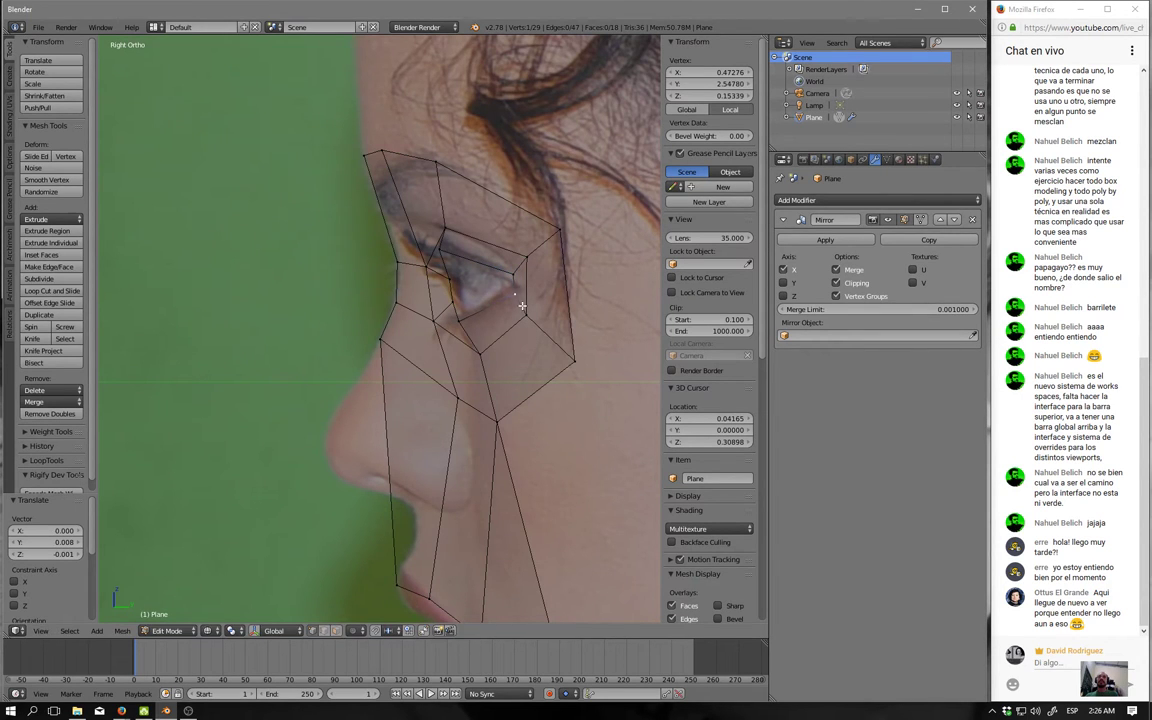
pyautogui.press('g')
pyautogui.click(532, 311)
pyautogui.press('g')
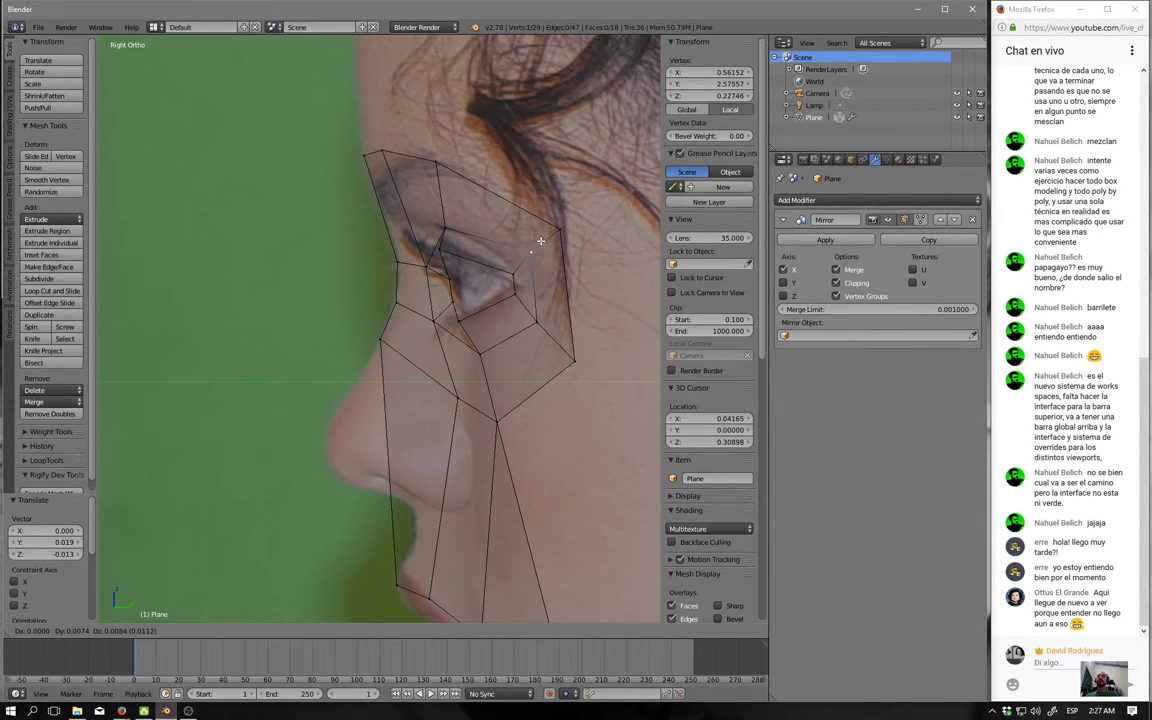
pyautogui.click(540, 241)
pyautogui.scroll(-1, 540, 241)
pyautogui.keyDown('shift'); pyautogui.moveTo(437, 498); pyautogui.dragTo(505, 478, button='middle'); pyautogui.keyUp('shift')
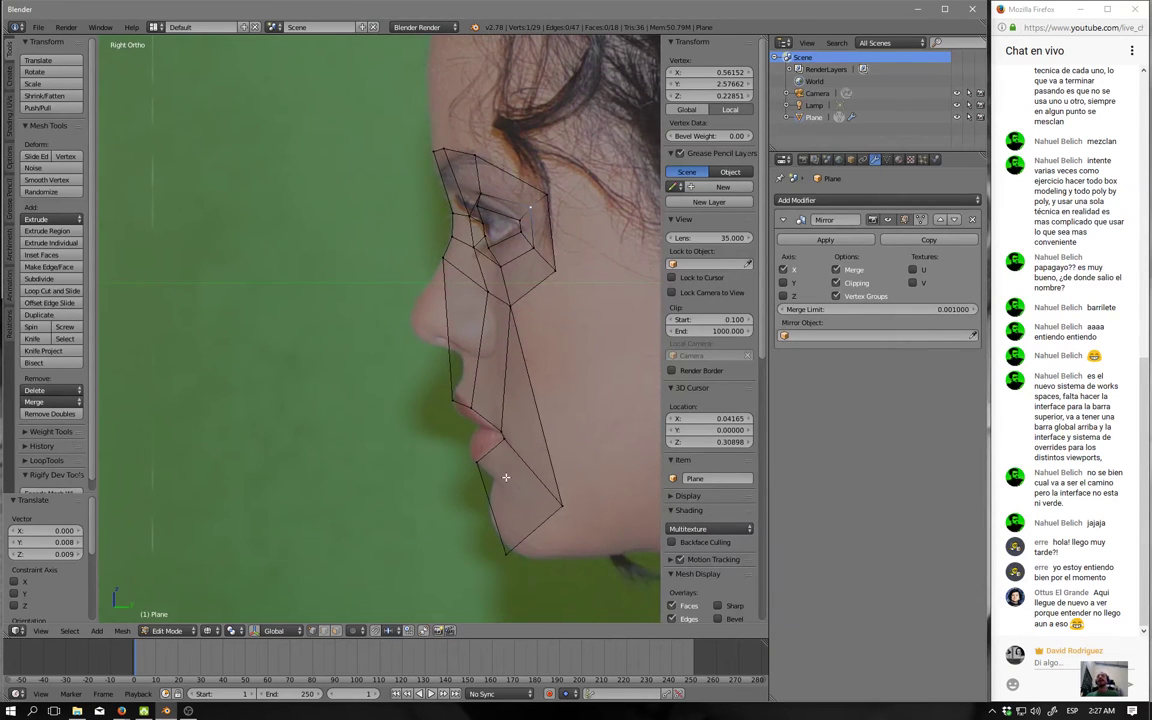
pyautogui.keyDown('ctrl'); pyautogui.click(563, 287); pyautogui.keyUp('ctrl')
pyautogui.scroll(-3, 563, 288)
pyautogui.press('KP_1')
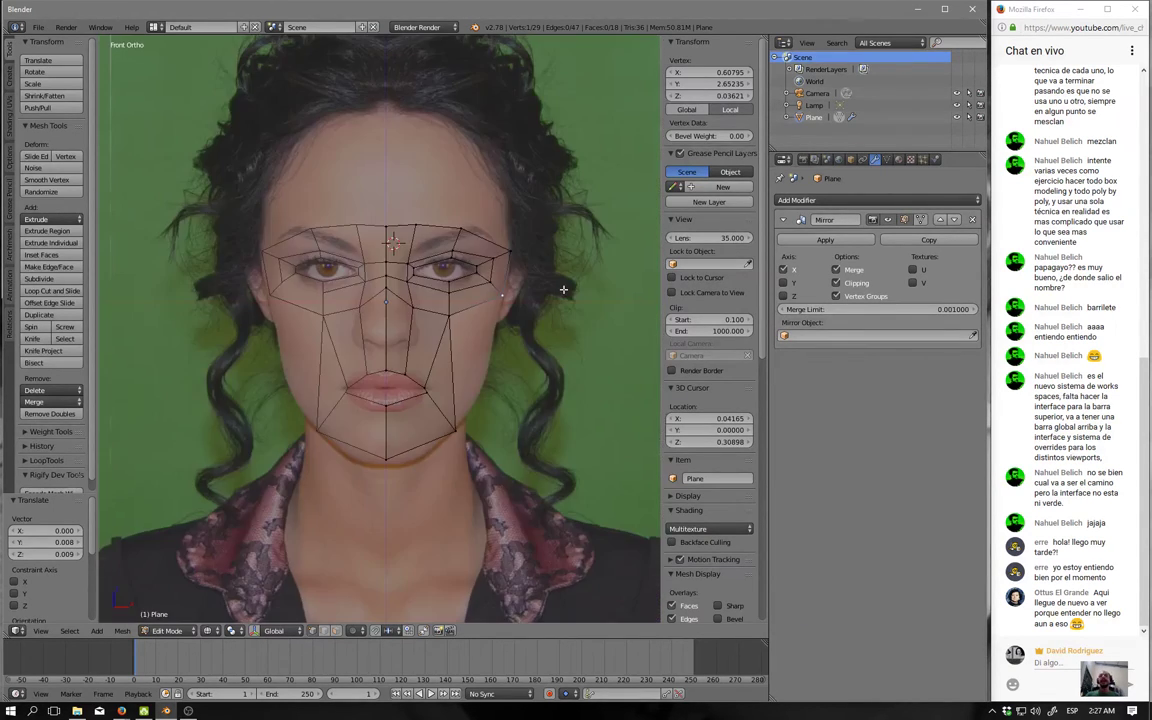
pyautogui.scroll(2, 545, 310)
pyautogui.scroll(1, 530, 305)
pyautogui.scroll(3, 513, 311)
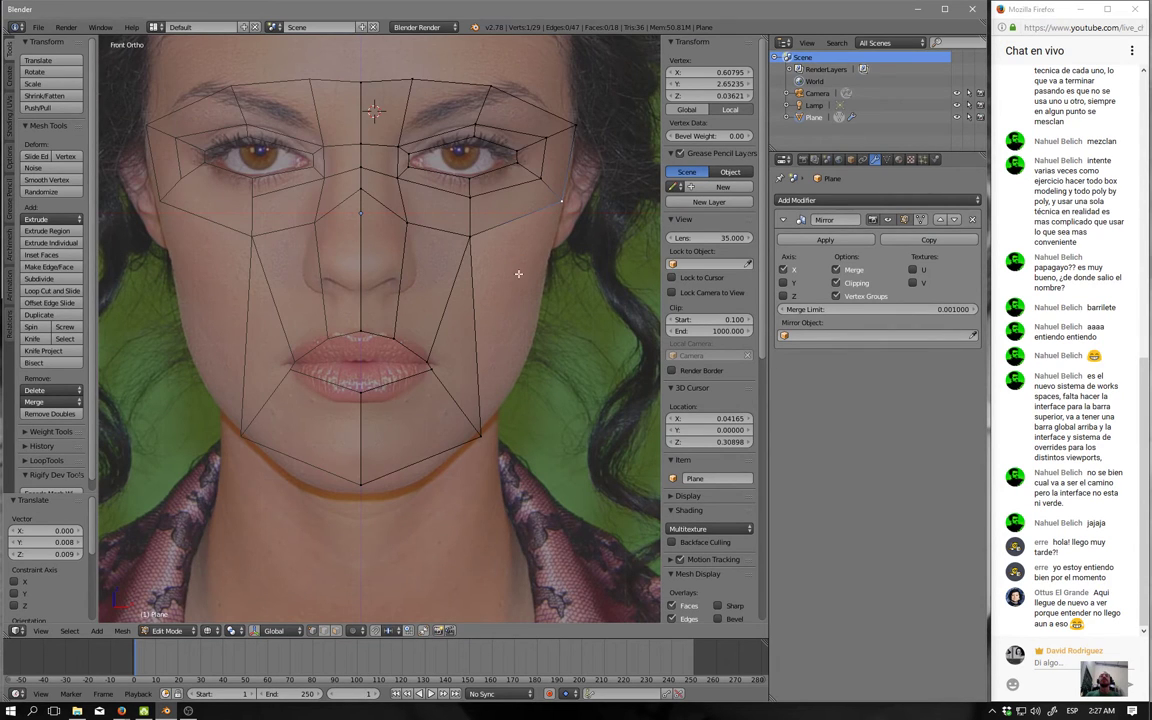
pyautogui.moveTo(519, 274); pyautogui.dragTo(512, 285)
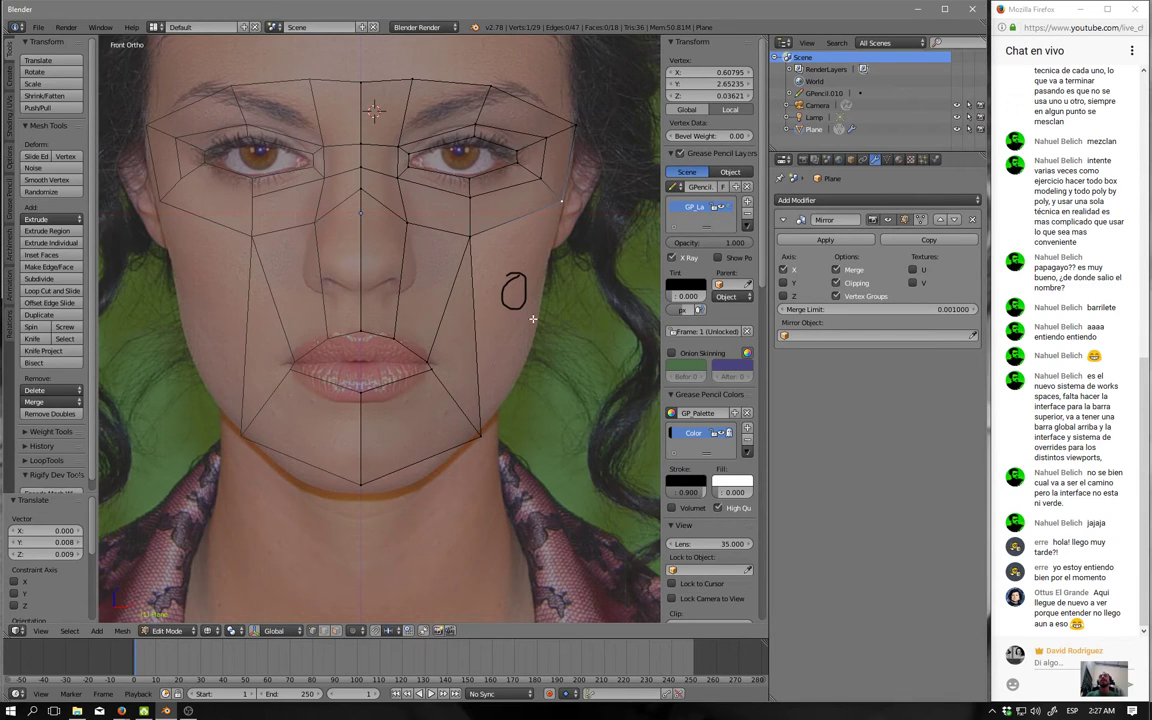
pyautogui.click(556, 261)
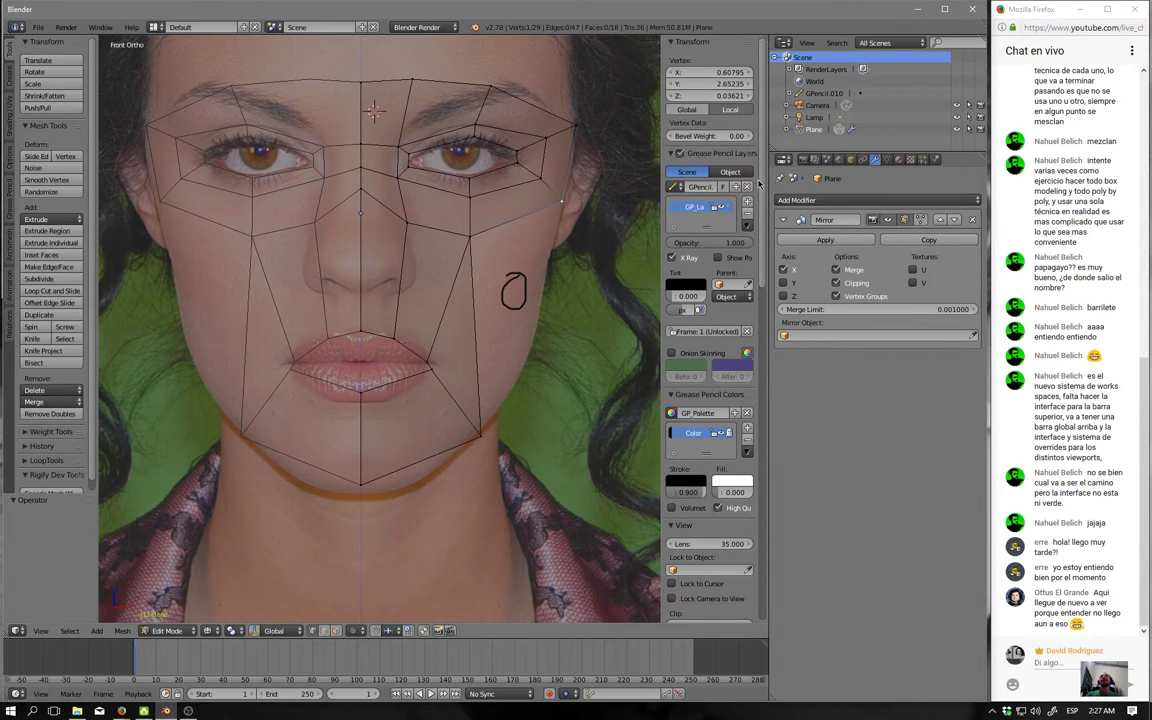
pyautogui.click(747, 188)
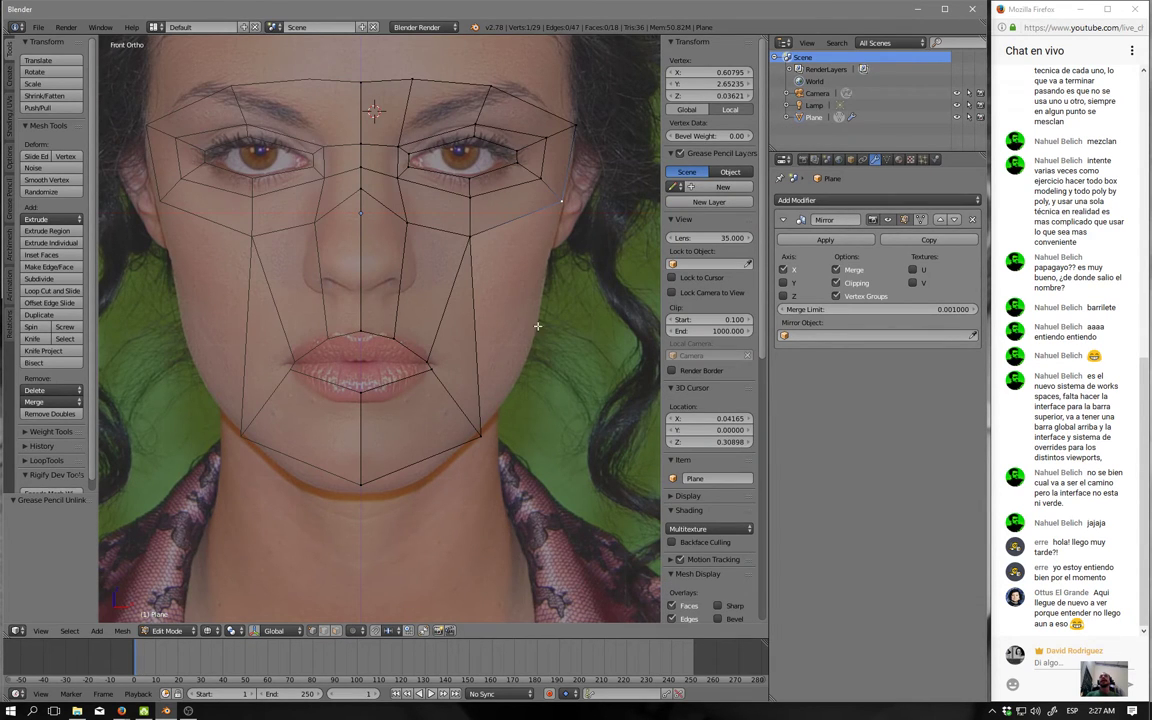
# Raise the chin-corner vertex and extrude two new vertices along the right jawline to the chin centre.
pyautogui.rightClick(482, 432)
pyautogui.press('g')
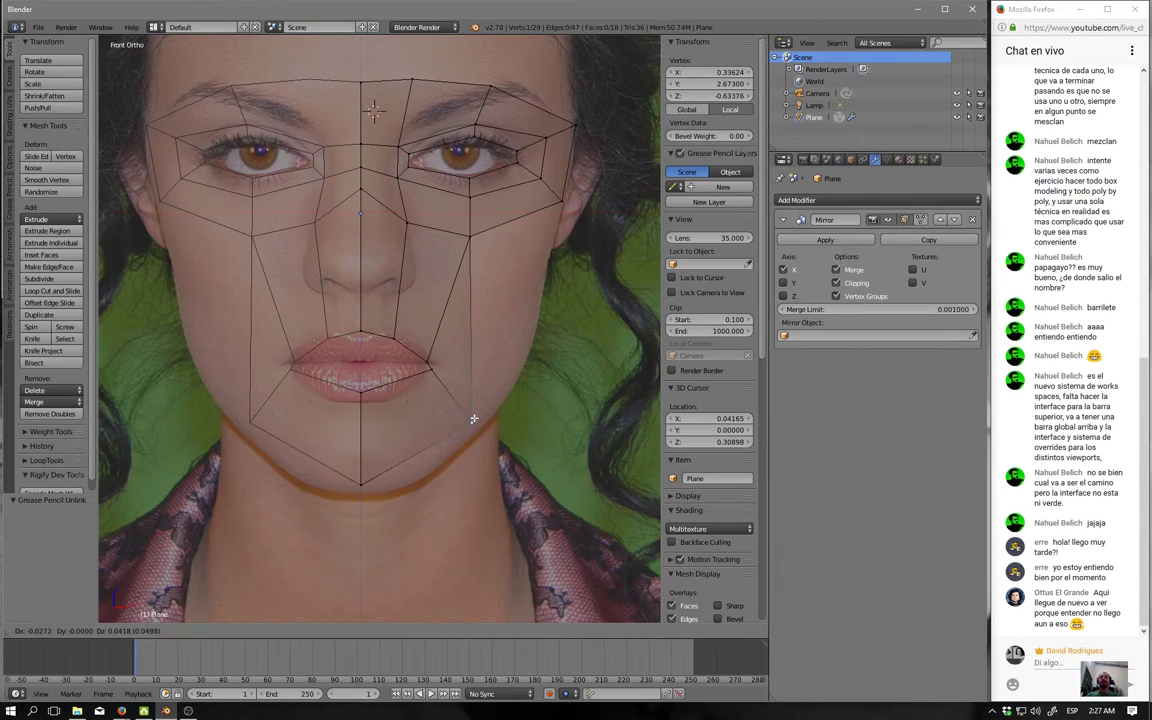
pyautogui.click(485, 421)
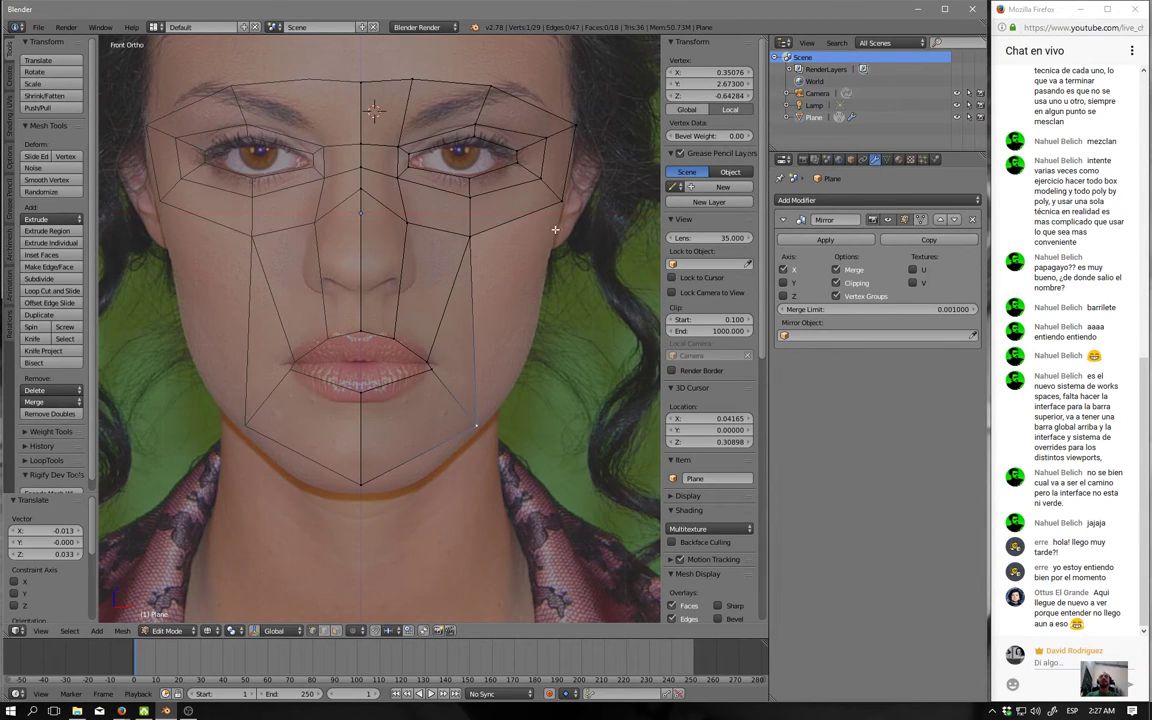
pyautogui.rightClick(560, 207)
pyautogui.press('e')
pyautogui.click(512, 401)
pyautogui.press('e')
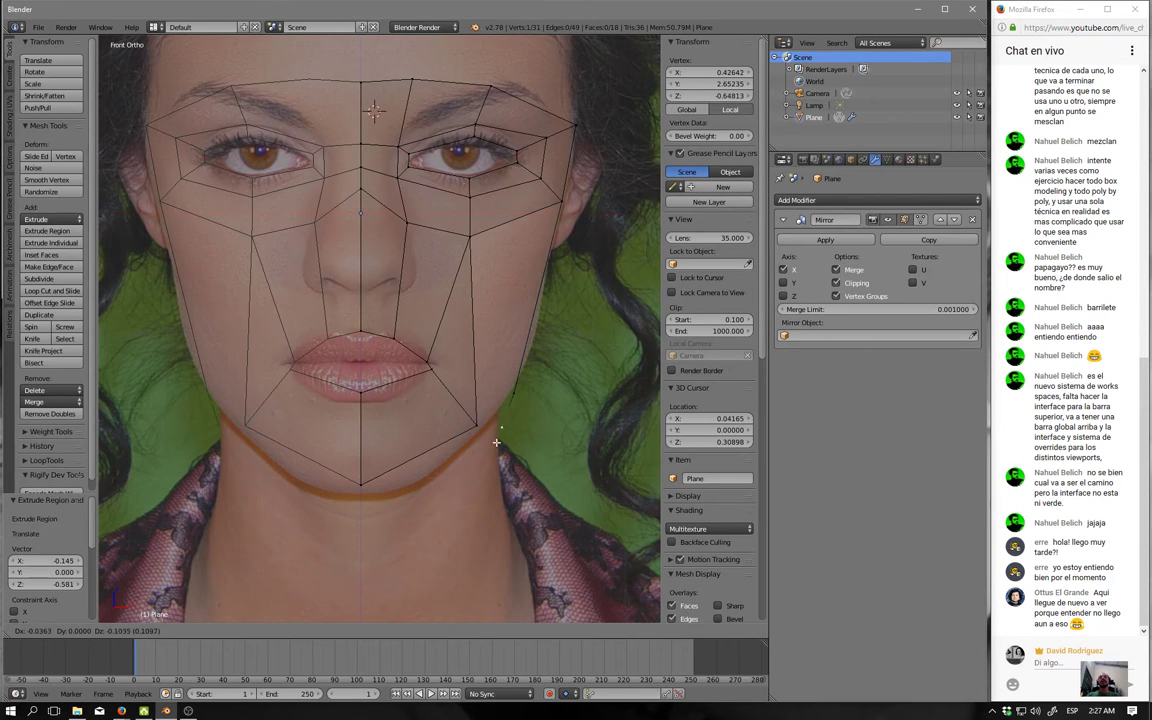
pyautogui.click(358, 515)
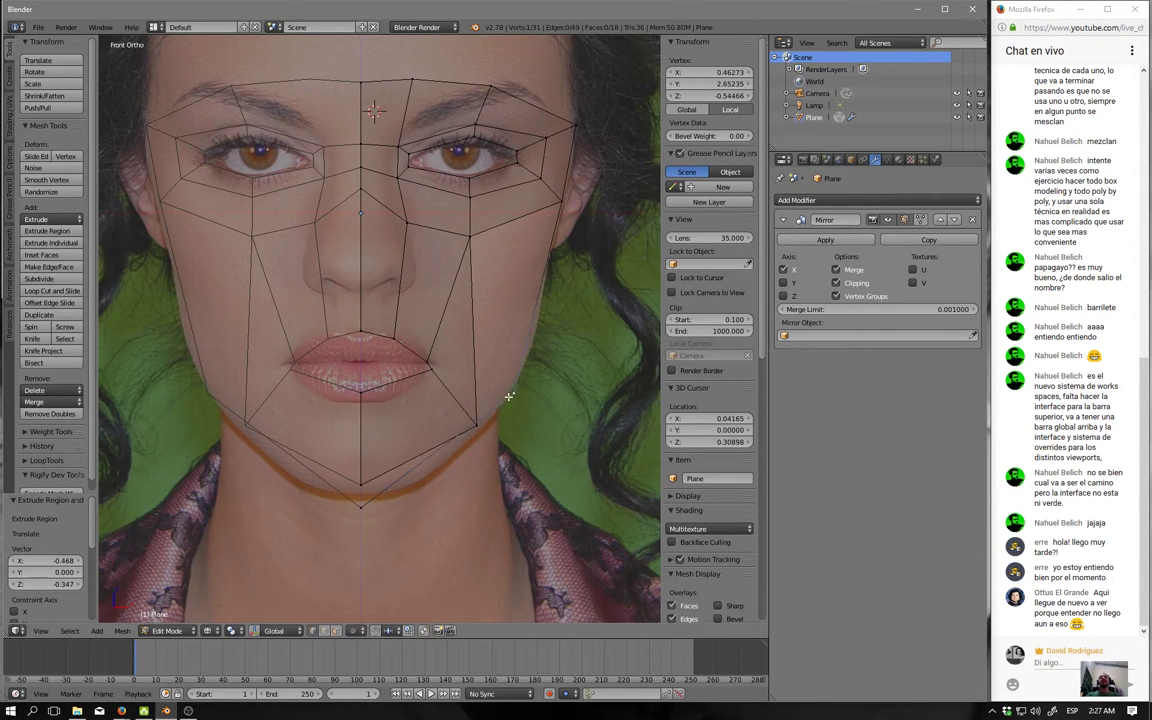
# Shift the jaw vertex down-left and fill a face between the cheek and jawline vertices.
pyautogui.rightClick(504, 440)
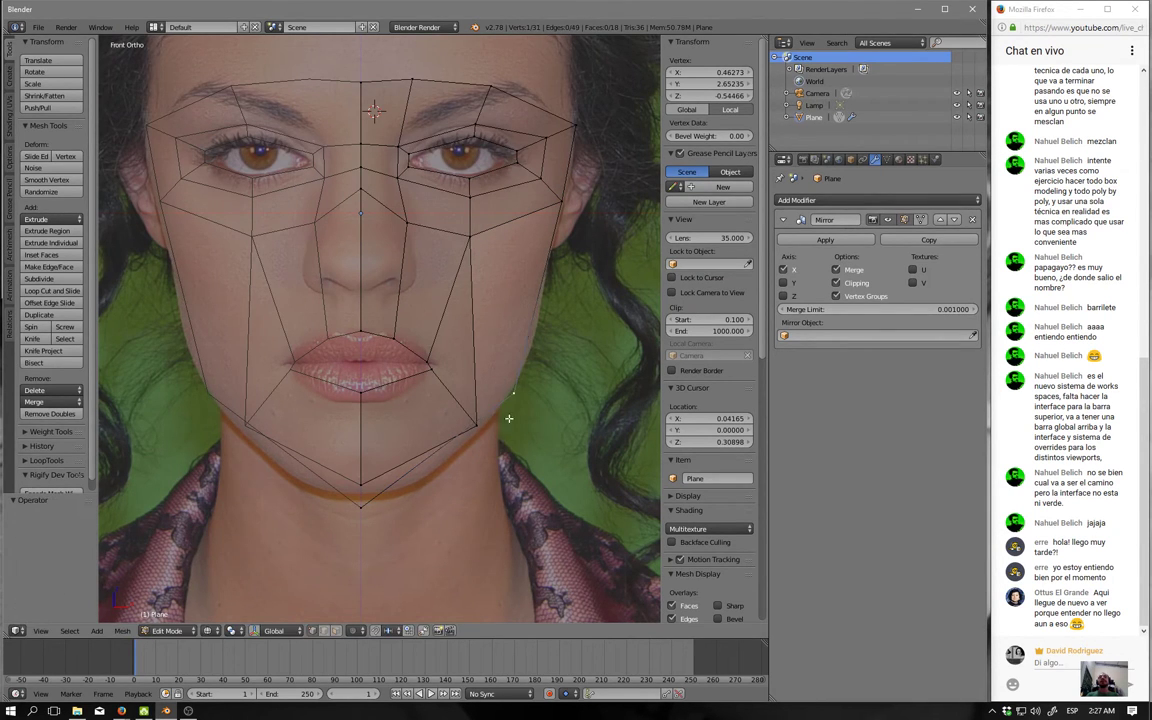
pyautogui.press('g')
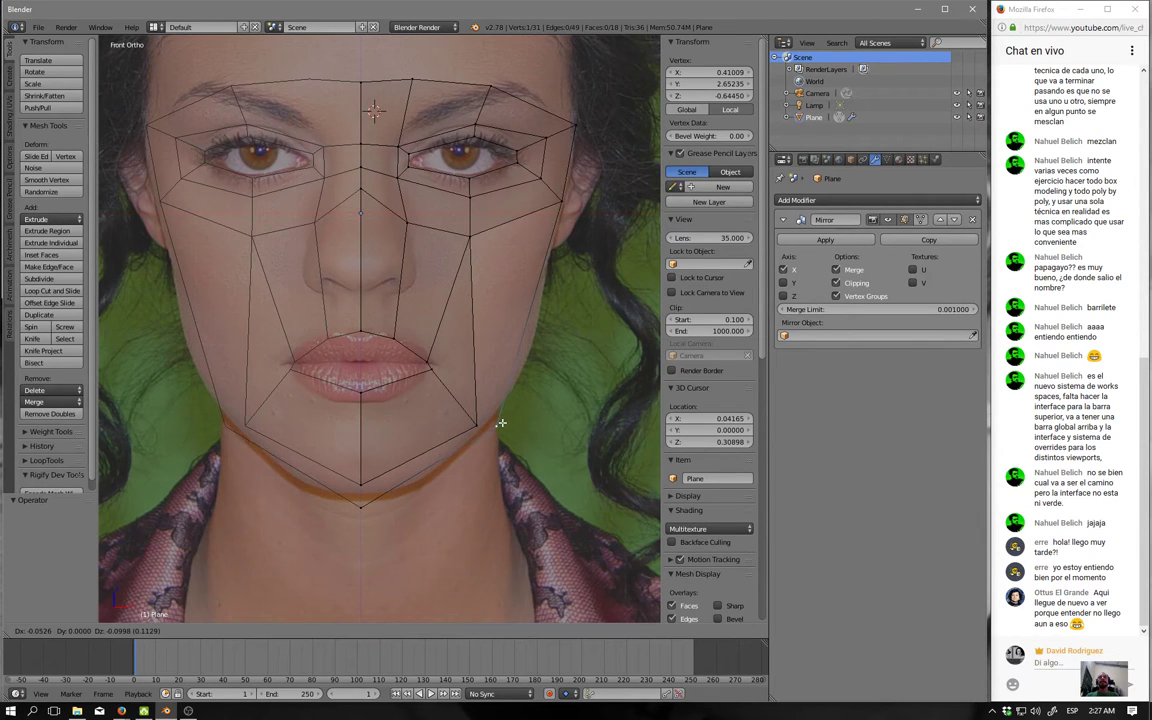
pyautogui.click(503, 420)
pyautogui.rightClick(482, 237)
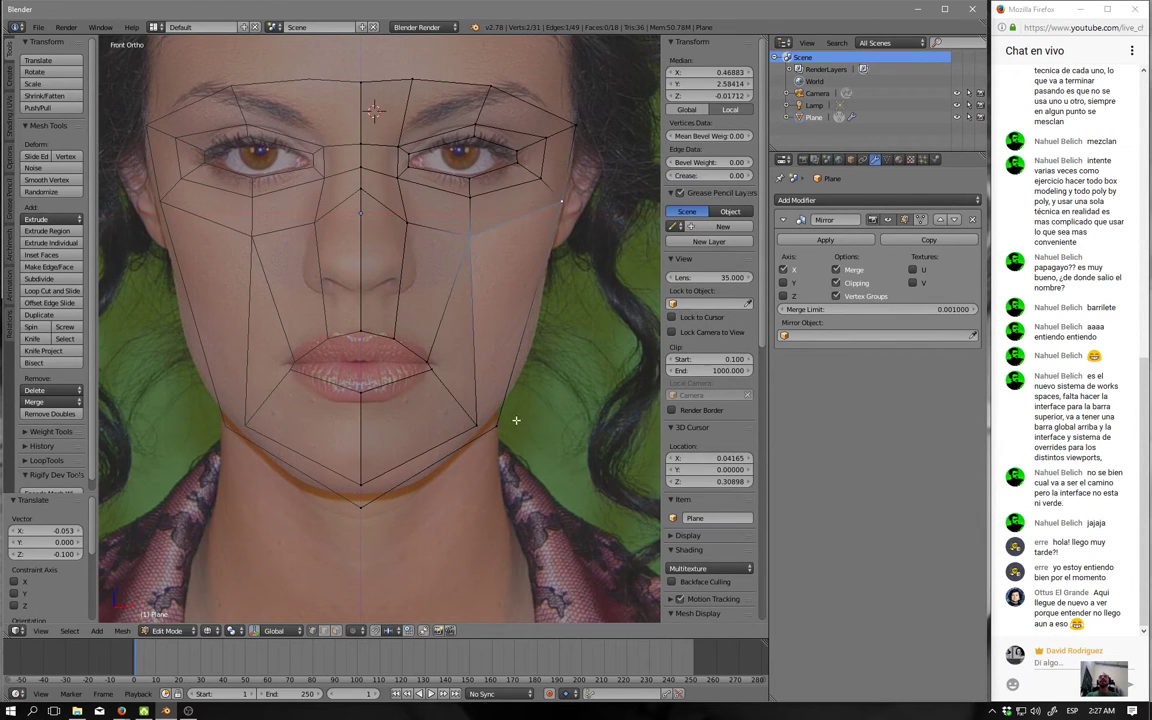
pyautogui.keyDown('ctrl'); pyautogui.rightClick(476, 425); pyautogui.keyUp('ctrl')
pyautogui.press('f')
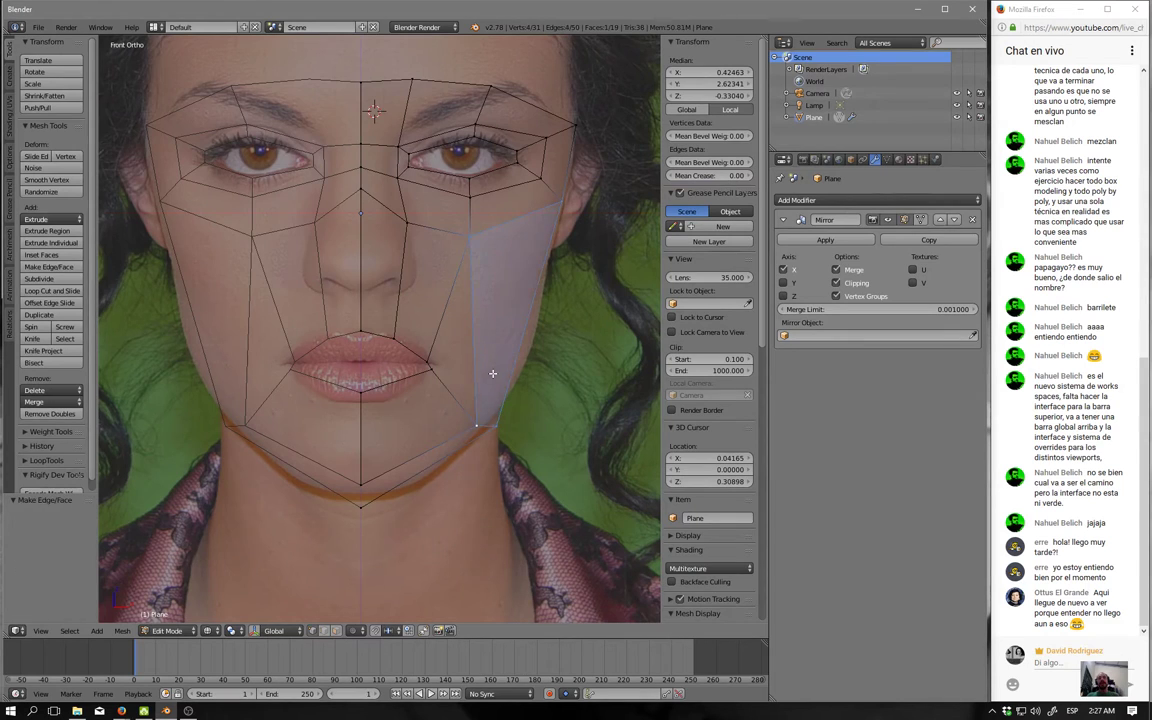
pyautogui.rightClick(476, 425)
pyautogui.keyDown('shift'); pyautogui.rightClick(436, 482); pyautogui.keyUp('shift')
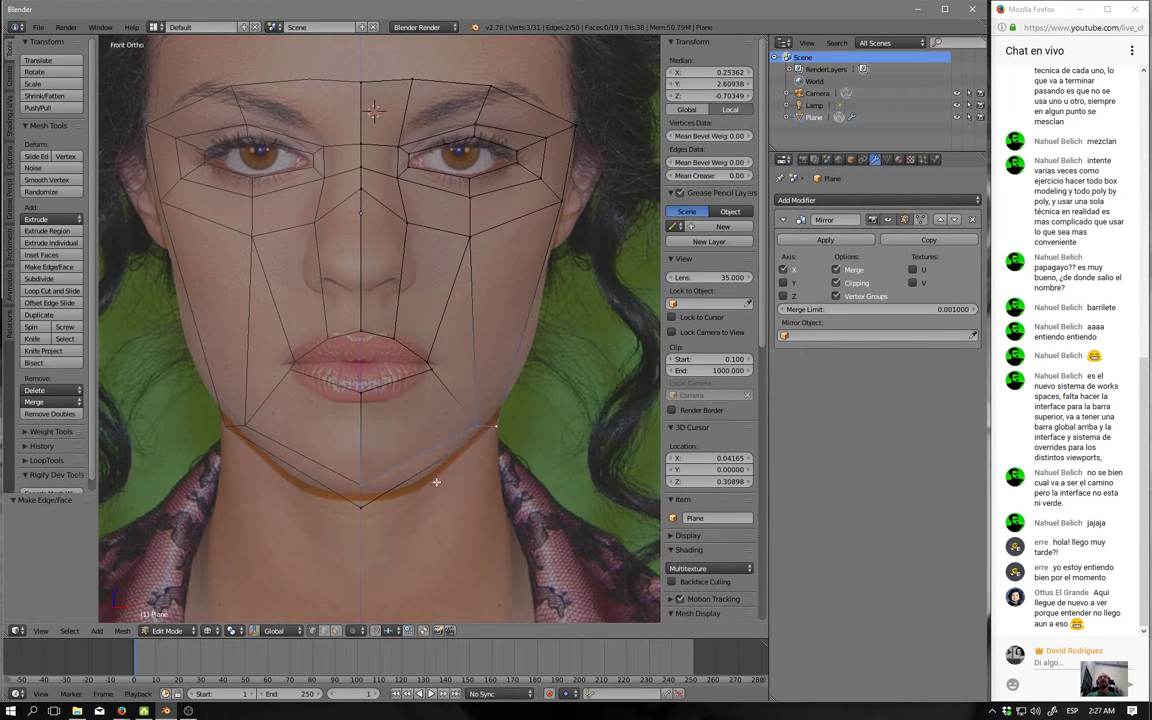
# Fill the lower jaw face, then fit the chin and jaw vertices to the side-profile photo.
pyautogui.press('f')
pyautogui.press('a')
pyautogui.press('KP_3')
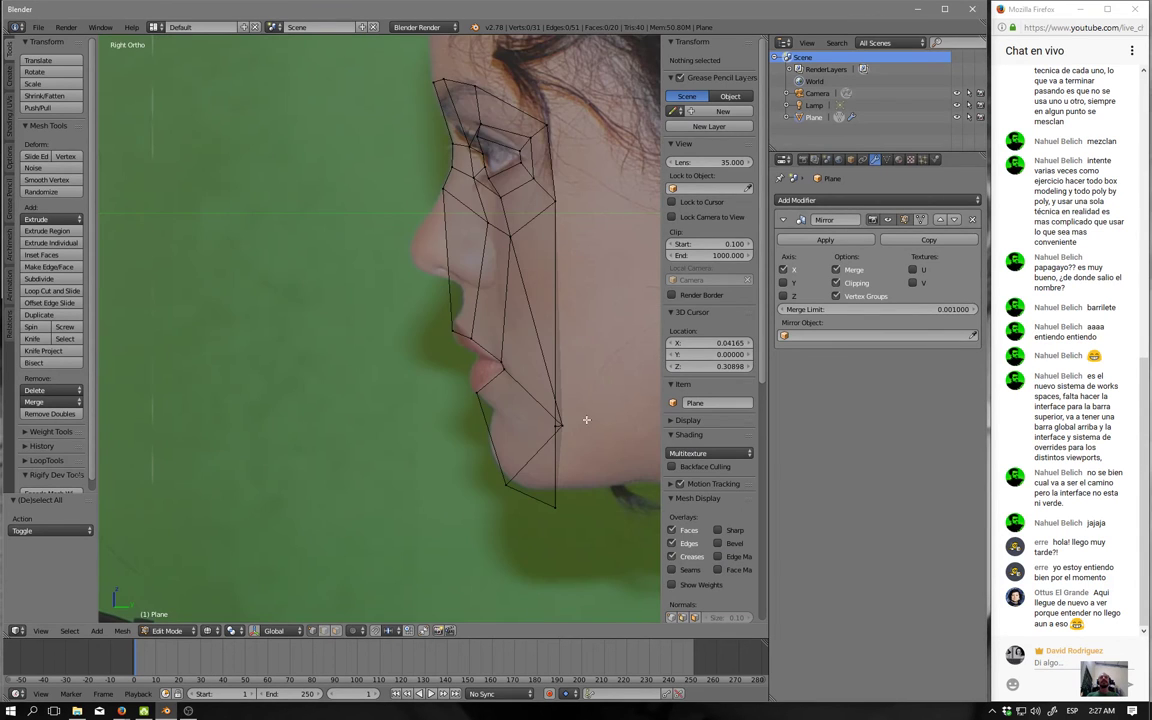
pyautogui.rightClick(558, 427)
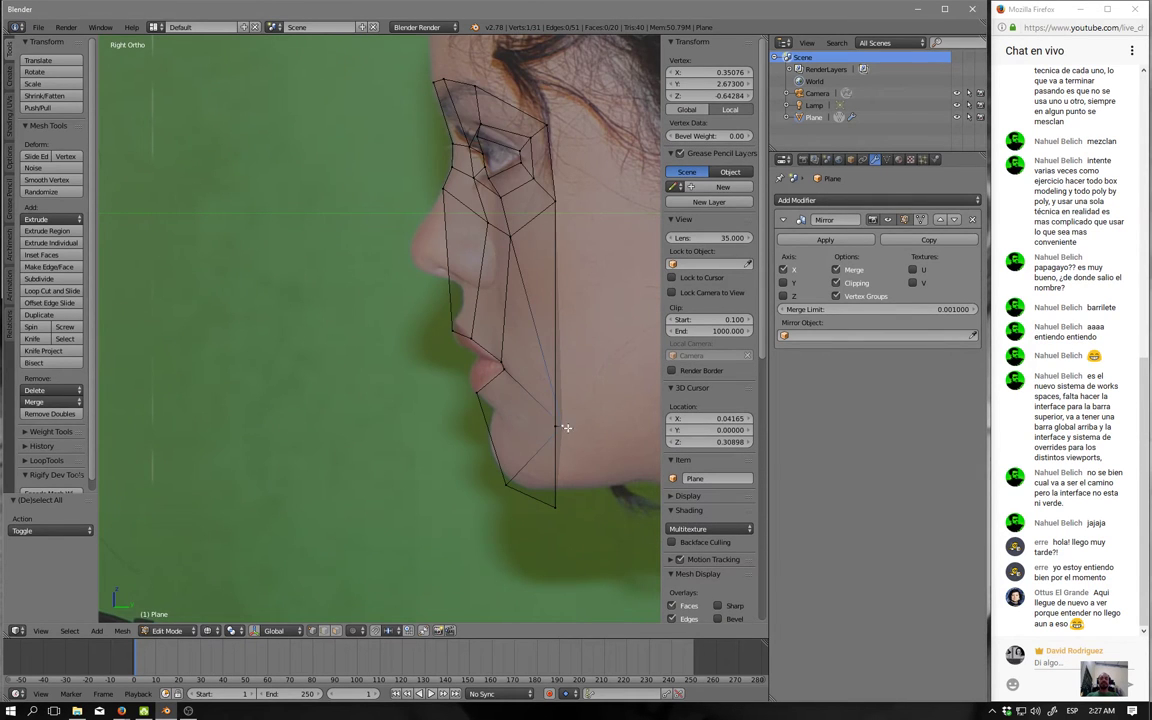
pyautogui.press('g')
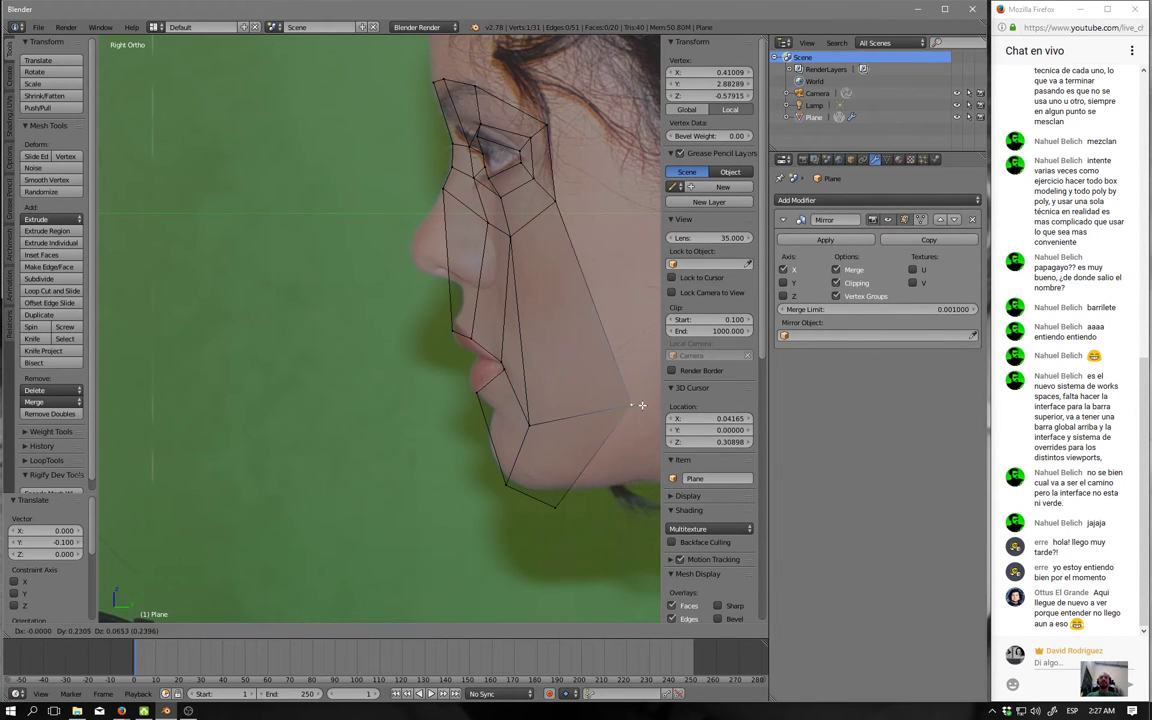
pyautogui.click(641, 405)
pyautogui.rightClick(555, 506)
pyautogui.press('g')
pyautogui.click(605, 487)
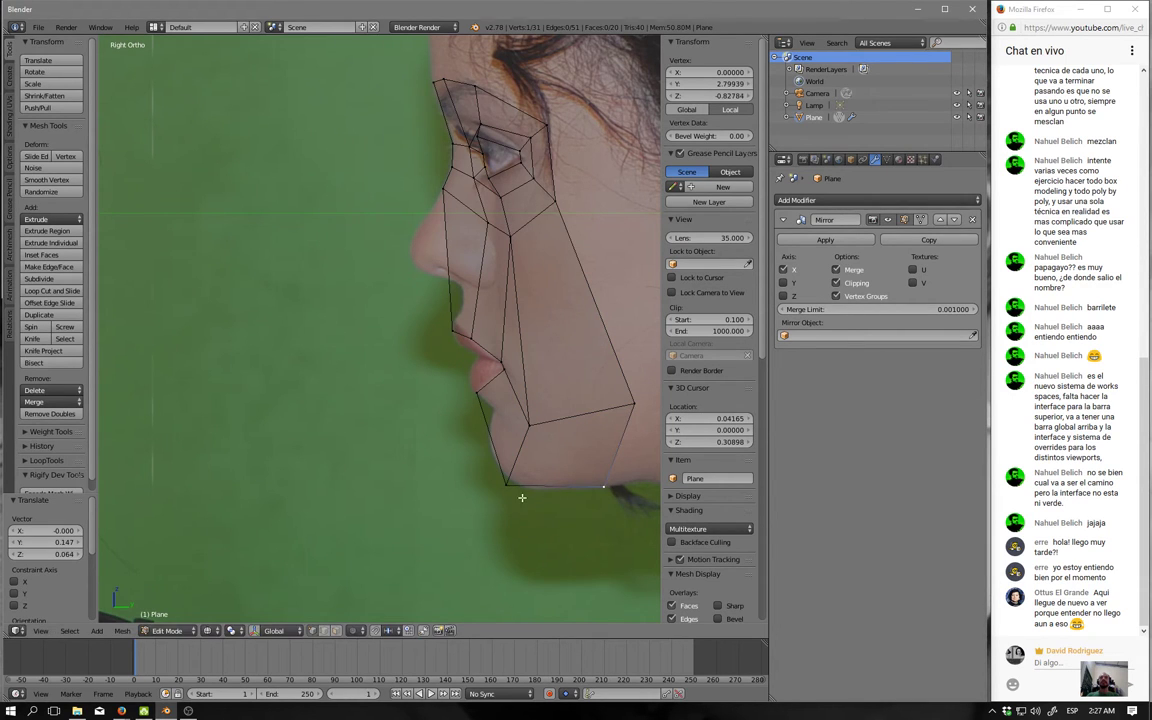
# Fine-tune the lower jaw vertices against the side profile and pick the back-of-jaw vertex.
pyautogui.rightClick(506, 486)
pyautogui.press('g')
pyautogui.click(525, 499)
pyautogui.rightClick(529, 426)
pyautogui.press('g')
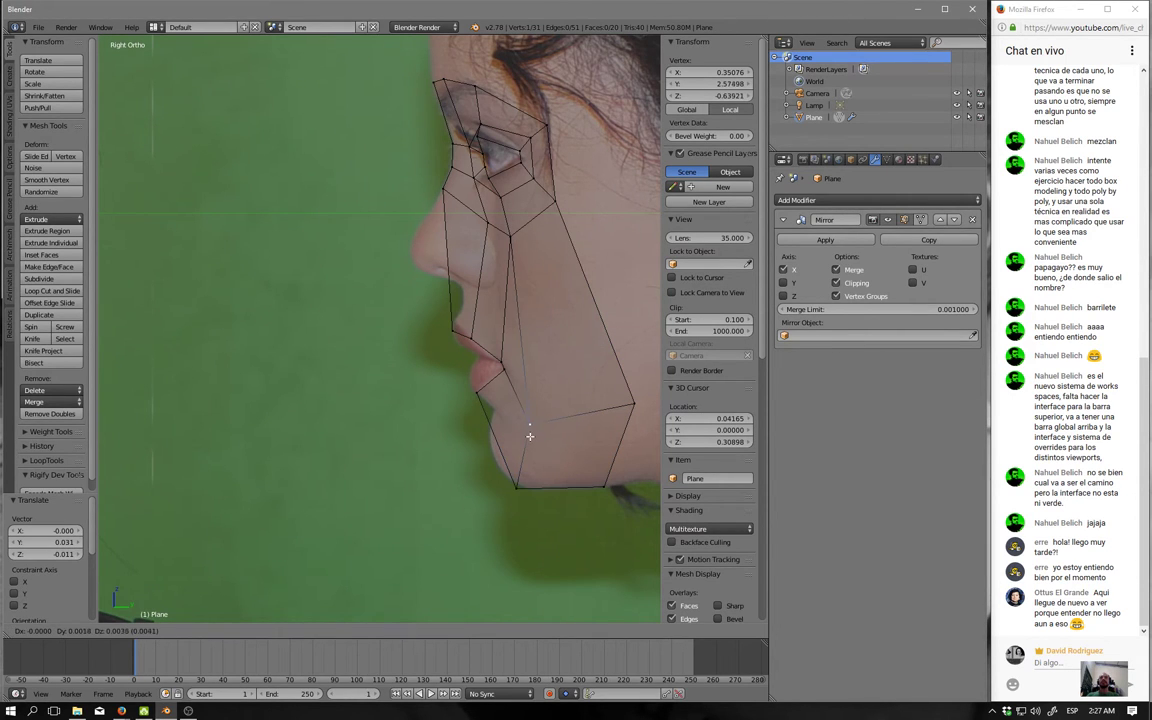
pyautogui.click(533, 434)
pyautogui.rightClick(634, 404)
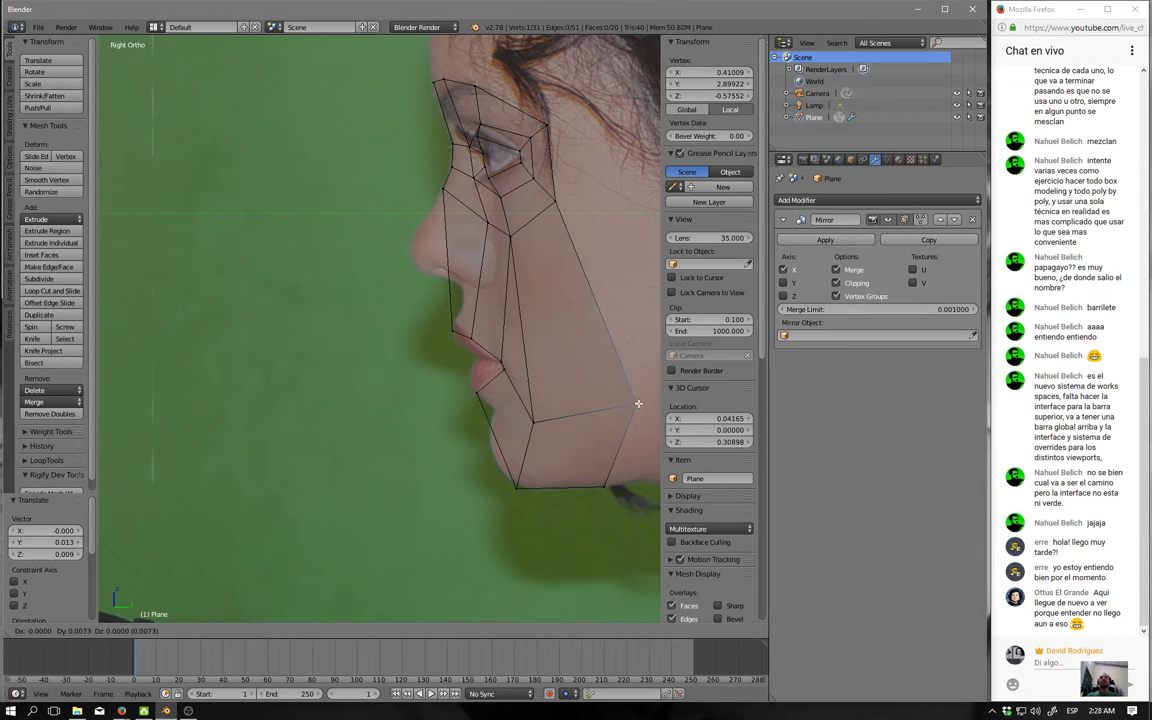
pyautogui.scroll(-3, 422, 430)
# Orbit to check the jaw's 3D shape, then view the wireframe from the front.
pyautogui.press('KP_1')
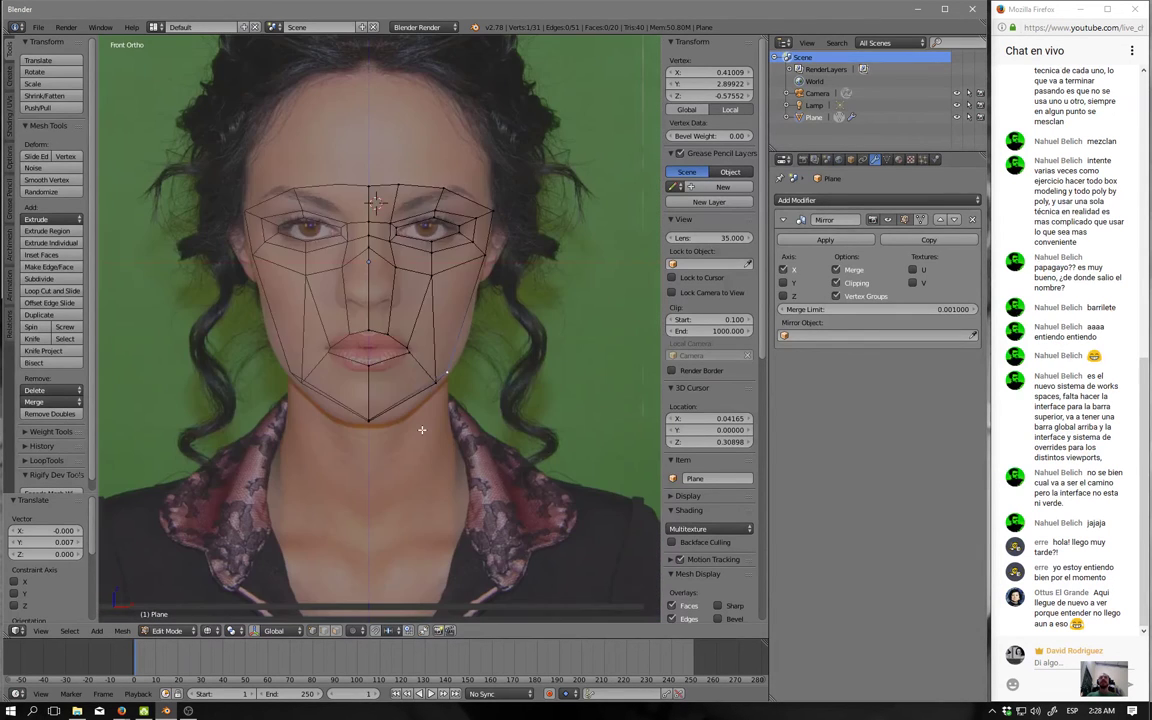
pyautogui.moveTo(422, 430)
pyautogui.mouseDown(button='middle')
pyautogui.moveTo(445, 373)
pyautogui.moveTo(378, 360)
pyautogui.moveTo(358, 377)
pyautogui.moveTo(391, 386)
pyautogui.moveTo(568, 237)
pyautogui.moveTo(480, 300)
pyautogui.moveTo(417, 372)
pyautogui.mouseUp(button='middle')
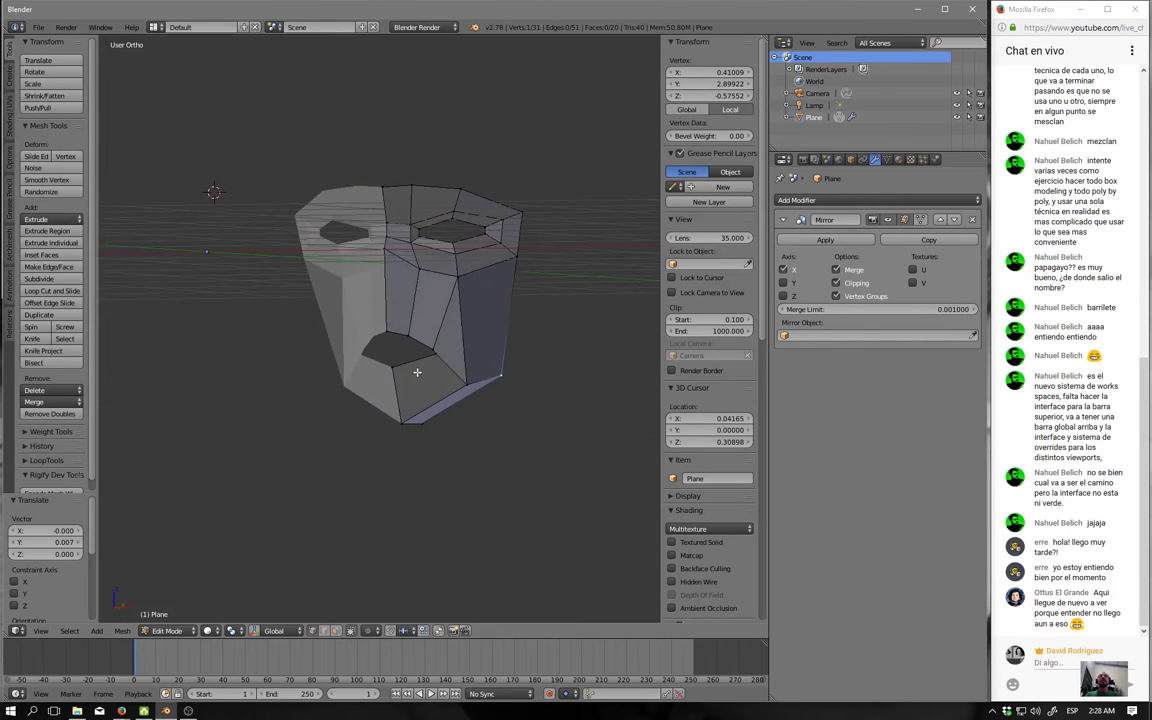
pyautogui.press('KP_3')
pyautogui.keyDown('shift'); pyautogui.moveTo(448, 332); pyautogui.dragTo(427, 380, button='middle'); pyautogui.keyUp('shift')
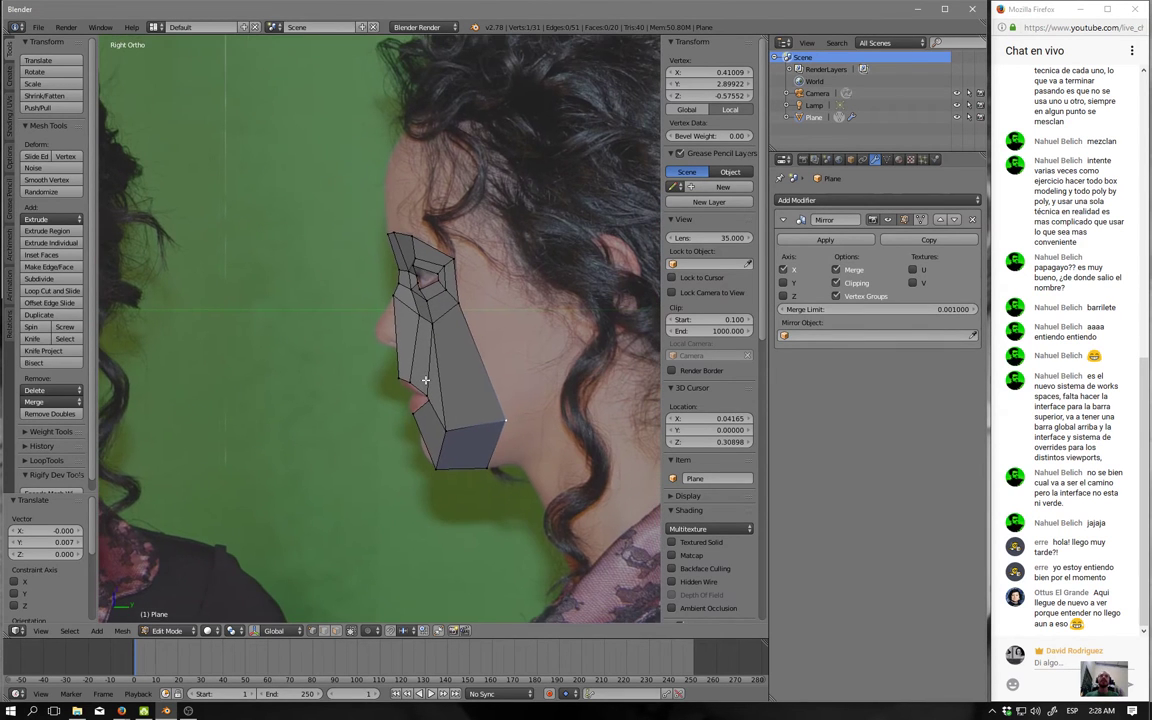
pyautogui.press('z')
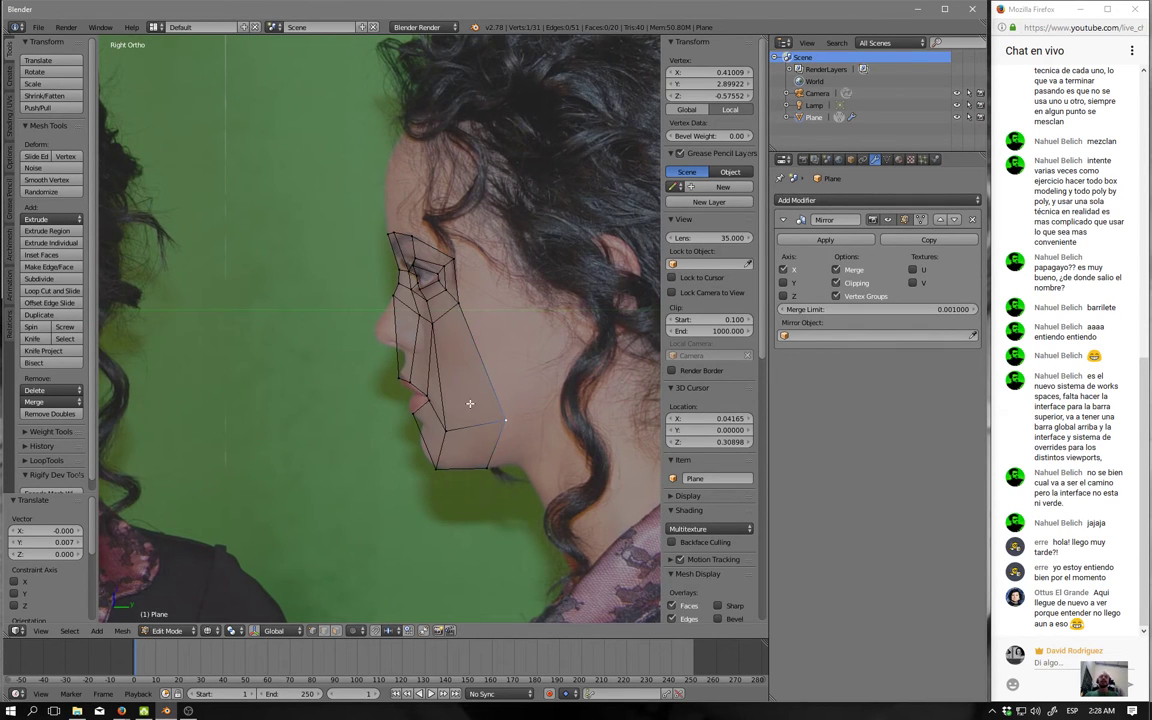
pyautogui.press('KP_1')
pyautogui.scroll(2, 480, 415)
pyautogui.scroll(-1, 485, 420)
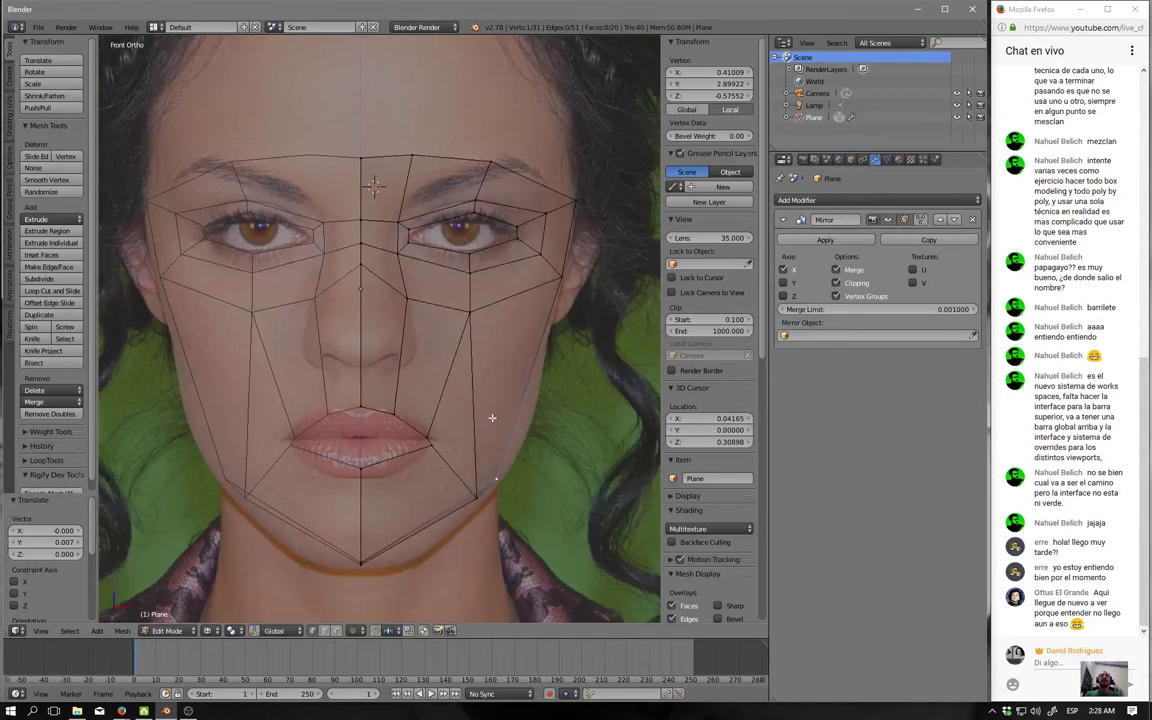
pyautogui.scroll(-1, 493, 427)
# Pull the outer jaw vertex inward and lower onto the front photo's jawline.
pyautogui.press('g')
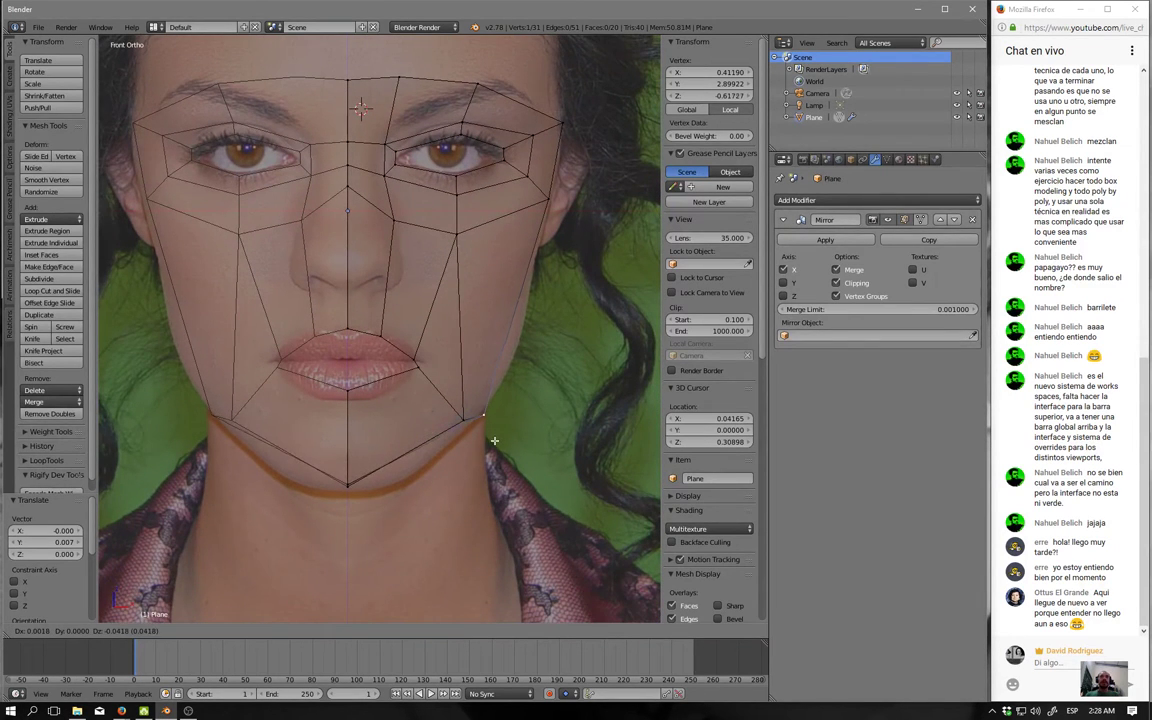
pyautogui.click(477, 429)
pyautogui.press('g')
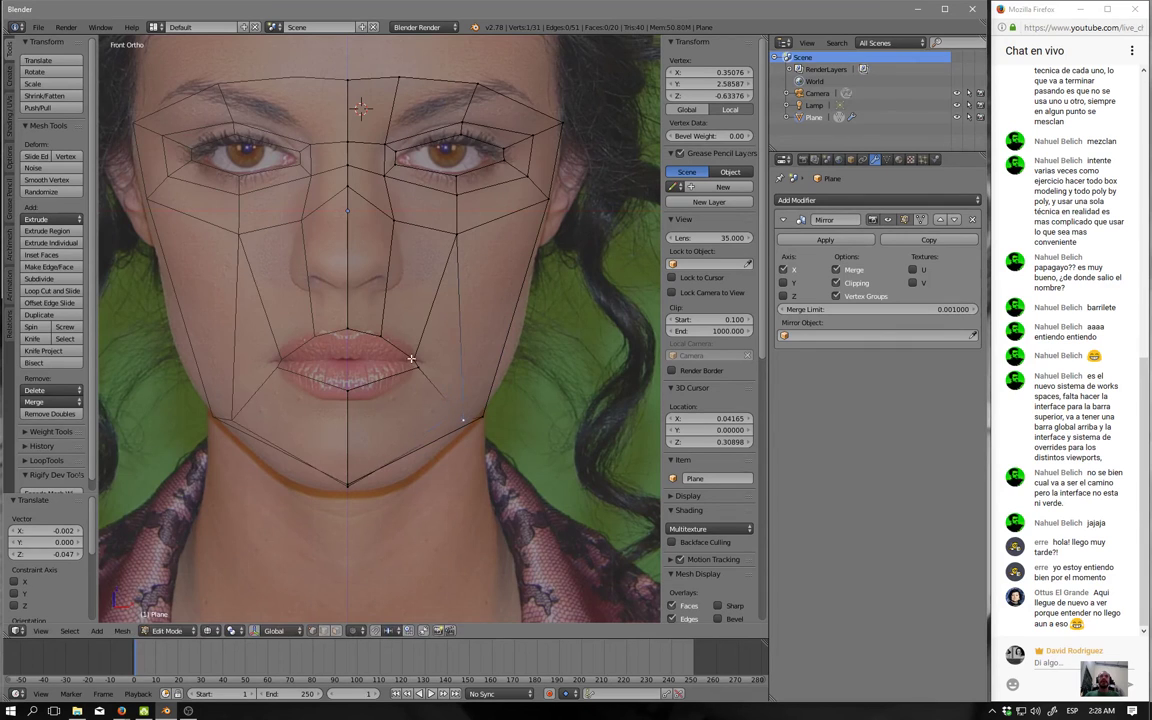
pyautogui.scroll(1, 476, 424)
pyautogui.scroll(3, 483, 440)
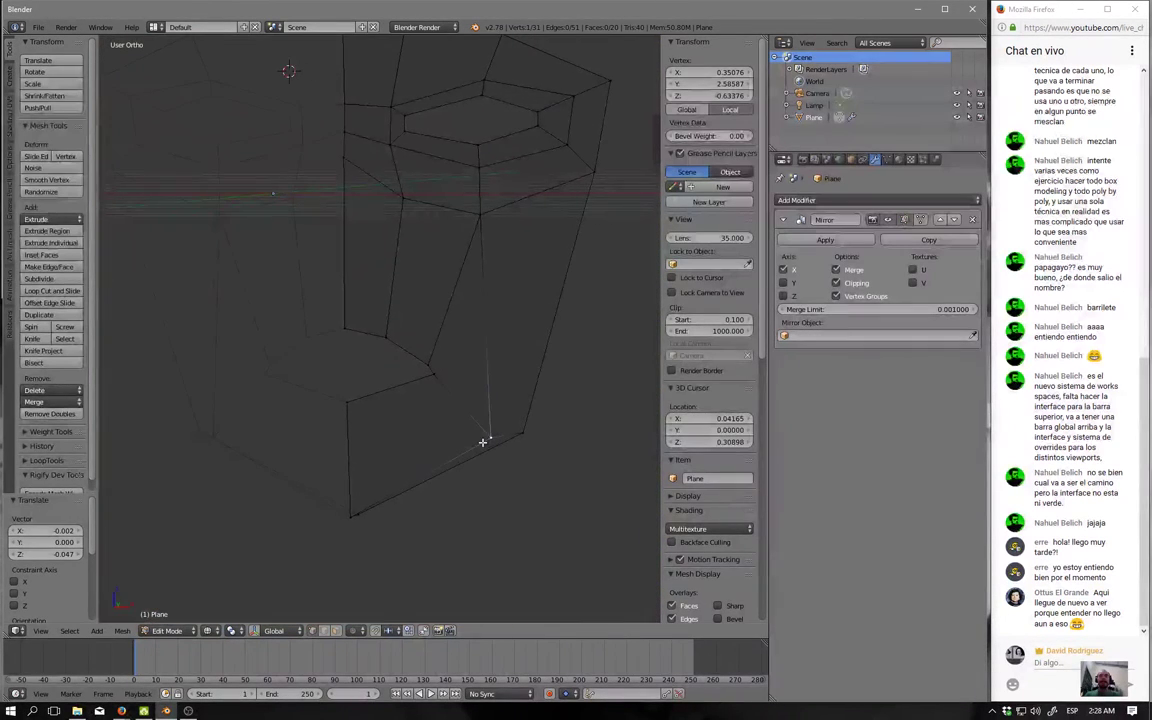
pyautogui.scroll(-3, 481, 441)
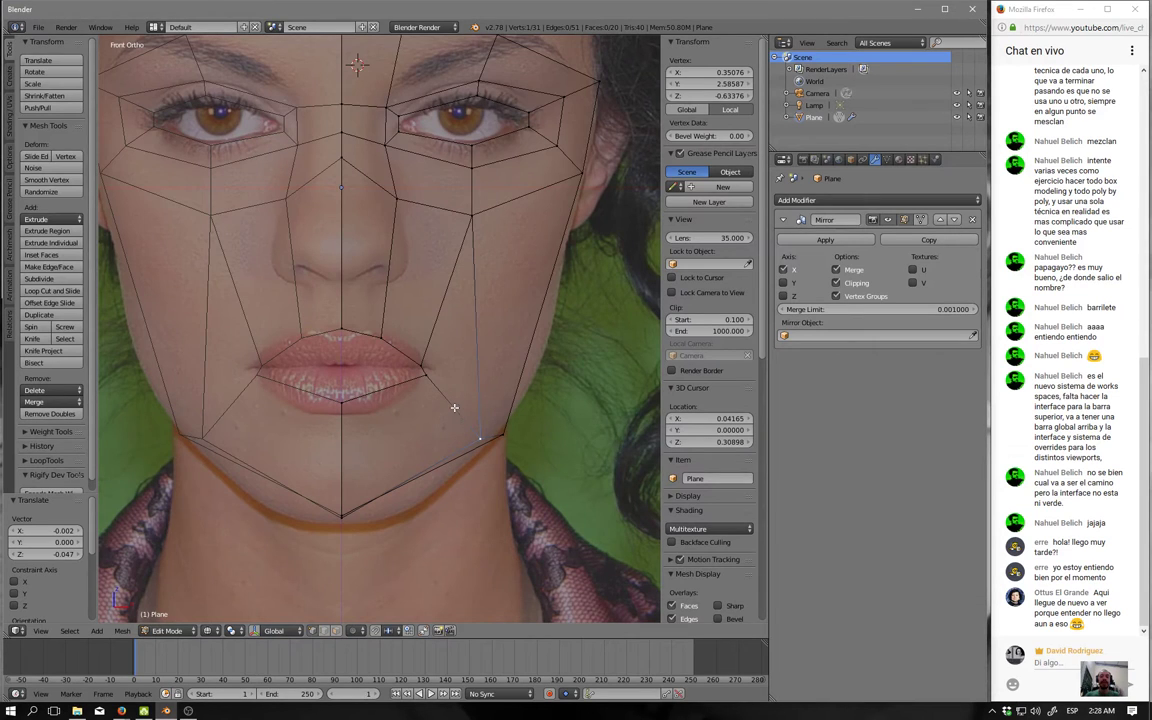
# Sketch and delete a guide line, raise the chin, and move the below-mouth vertex in profile.
pyautogui.moveTo(425, 374)
pyautogui.mouseDown()
pyautogui.moveTo(480, 437)
pyautogui.moveTo(511, 434)
pyautogui.mouseUp()
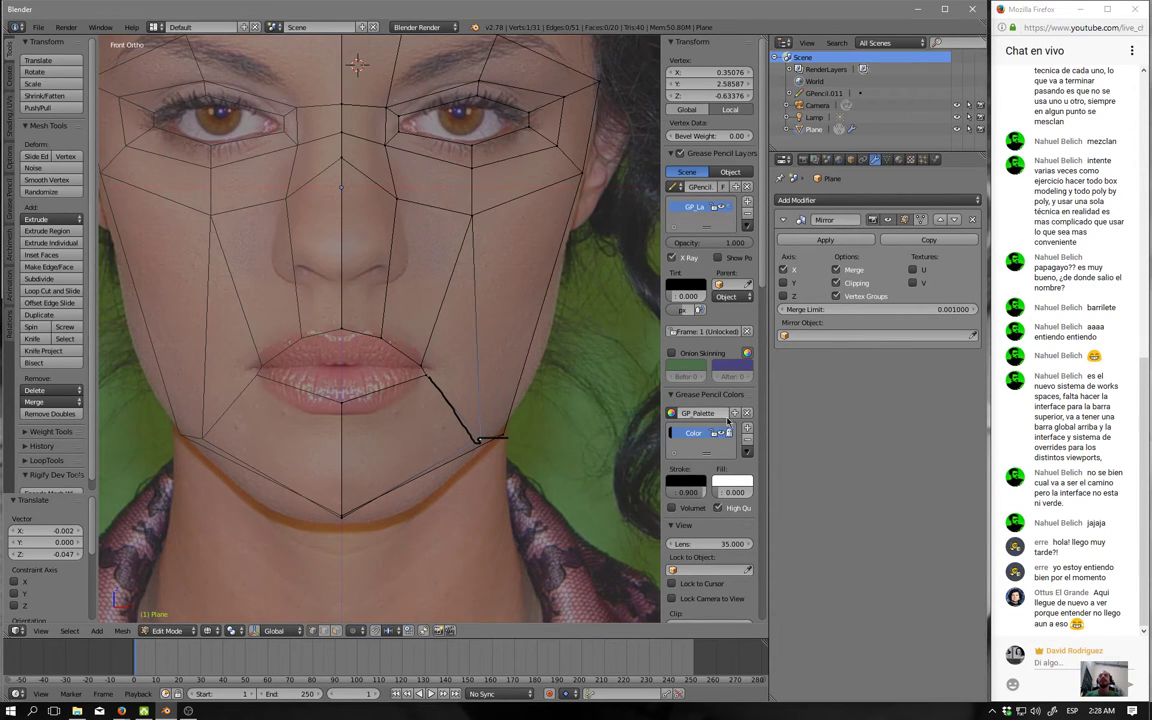
pyautogui.click(747, 187)
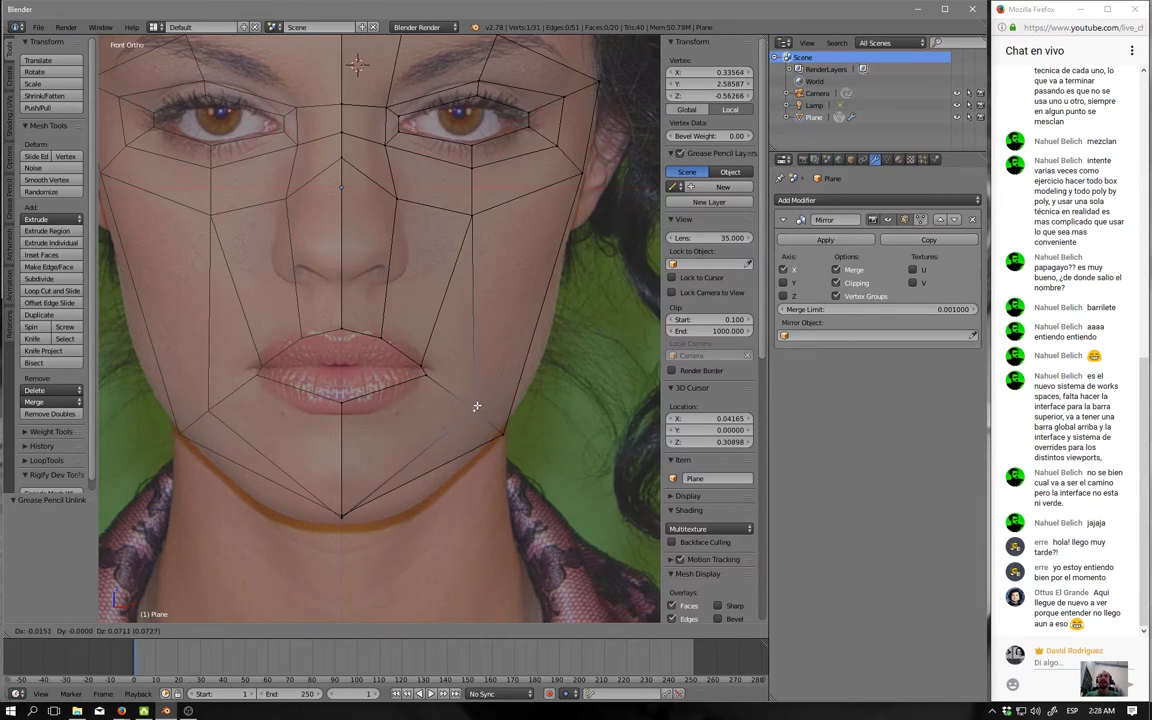
pyautogui.moveTo(342, 517); pyautogui.dragTo(344, 512, button='right')
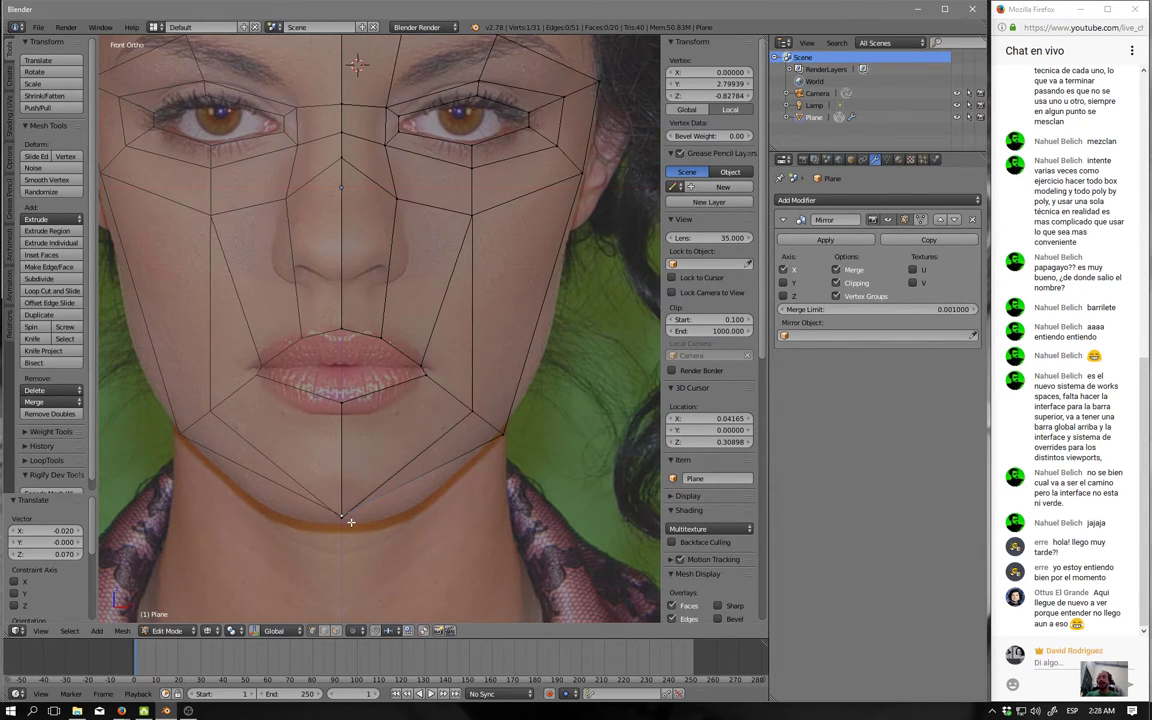
pyautogui.press('KP_3')
pyautogui.rightClick(527, 410)
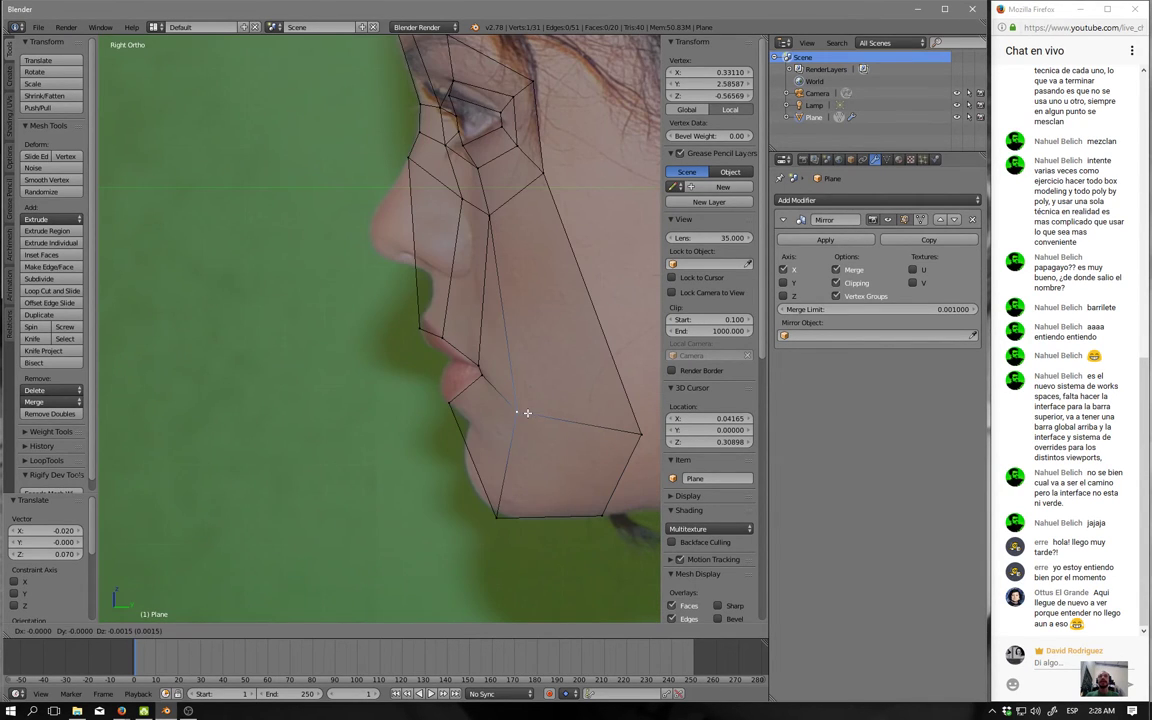
pyautogui.press('g')
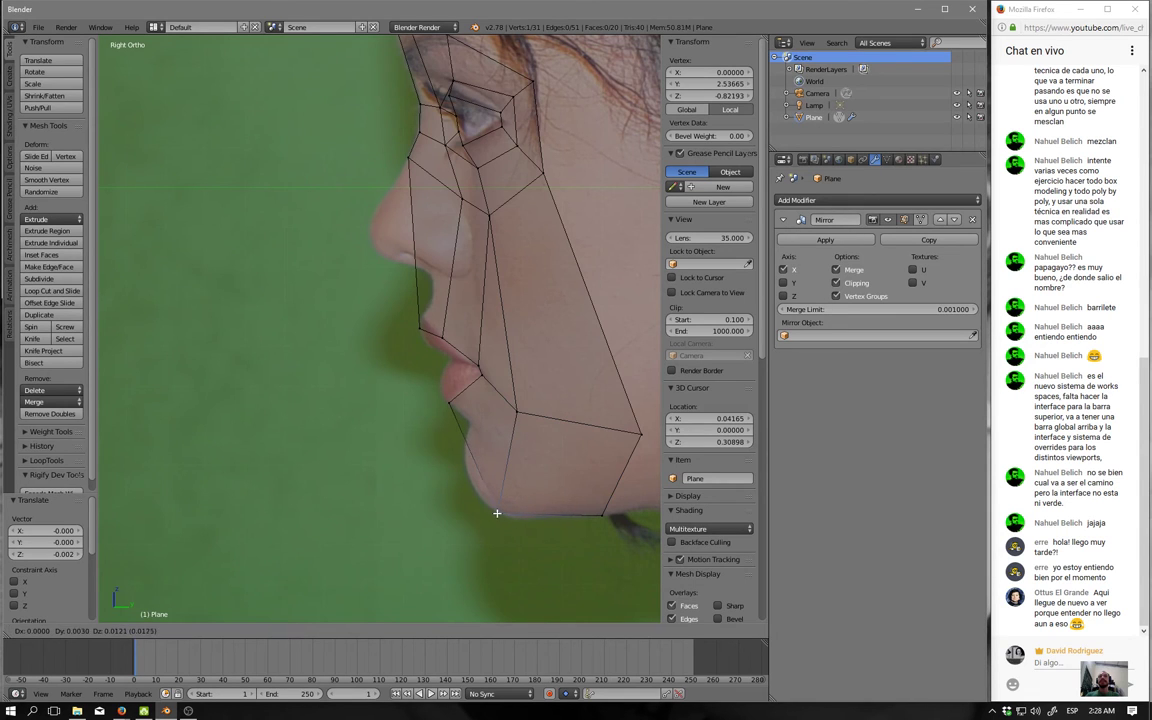
pyautogui.click(497, 507)
# Nudge the back-of-jaw vertex onto the profile, then return to the front view.
pyautogui.rightClick(635, 437)
pyautogui.press('g')
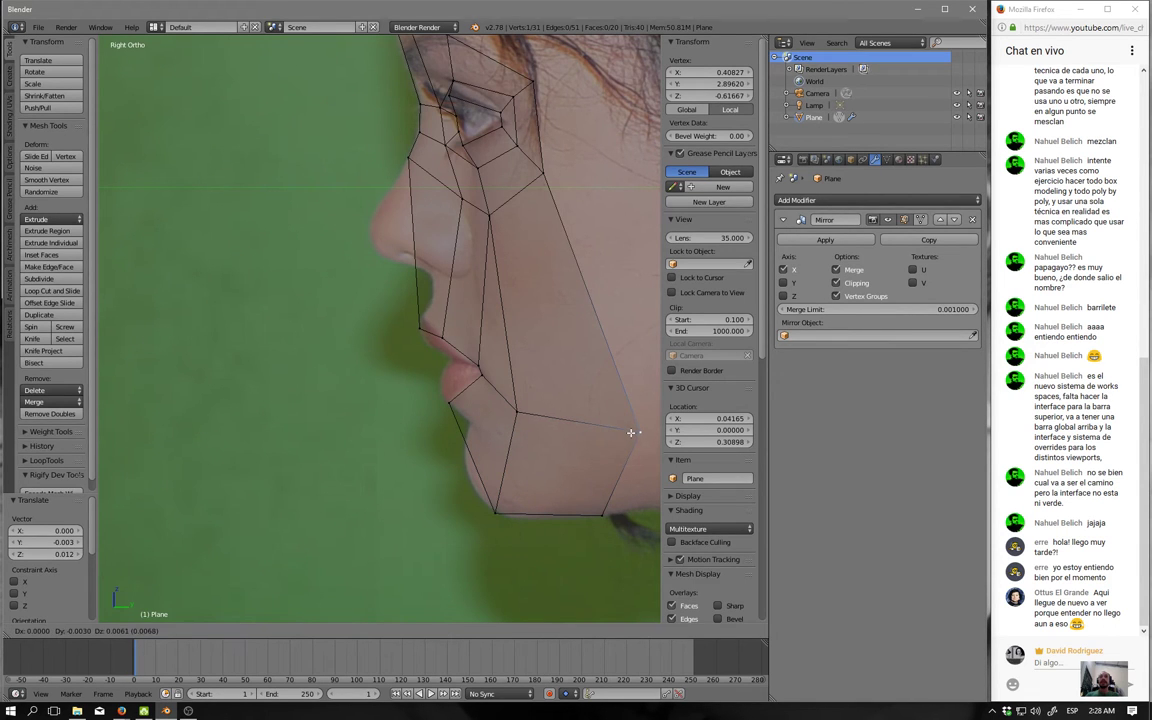
pyautogui.click(640, 432)
pyautogui.press('KP_1')
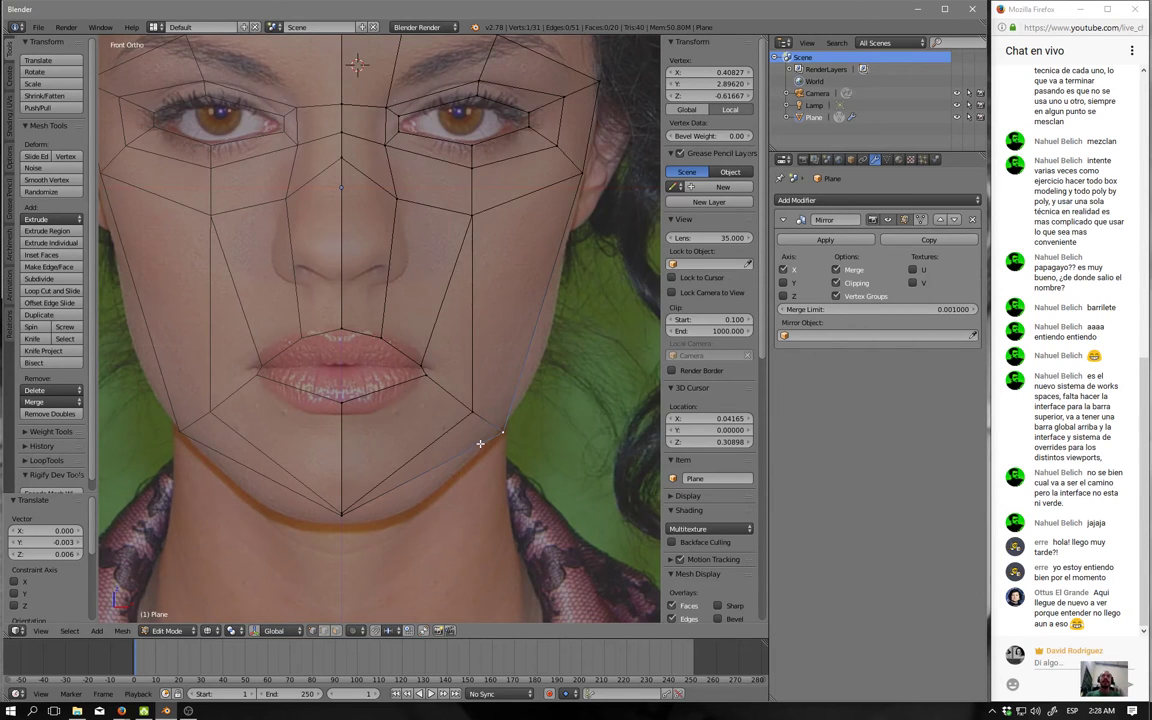
pyautogui.keyDown('ctrl'); pyautogui.scroll(1, 470, 385); pyautogui.keyUp('ctrl')
pyautogui.keyDown('shift'); pyautogui.scroll(1, 470, 390); pyautogui.keyUp('shift')
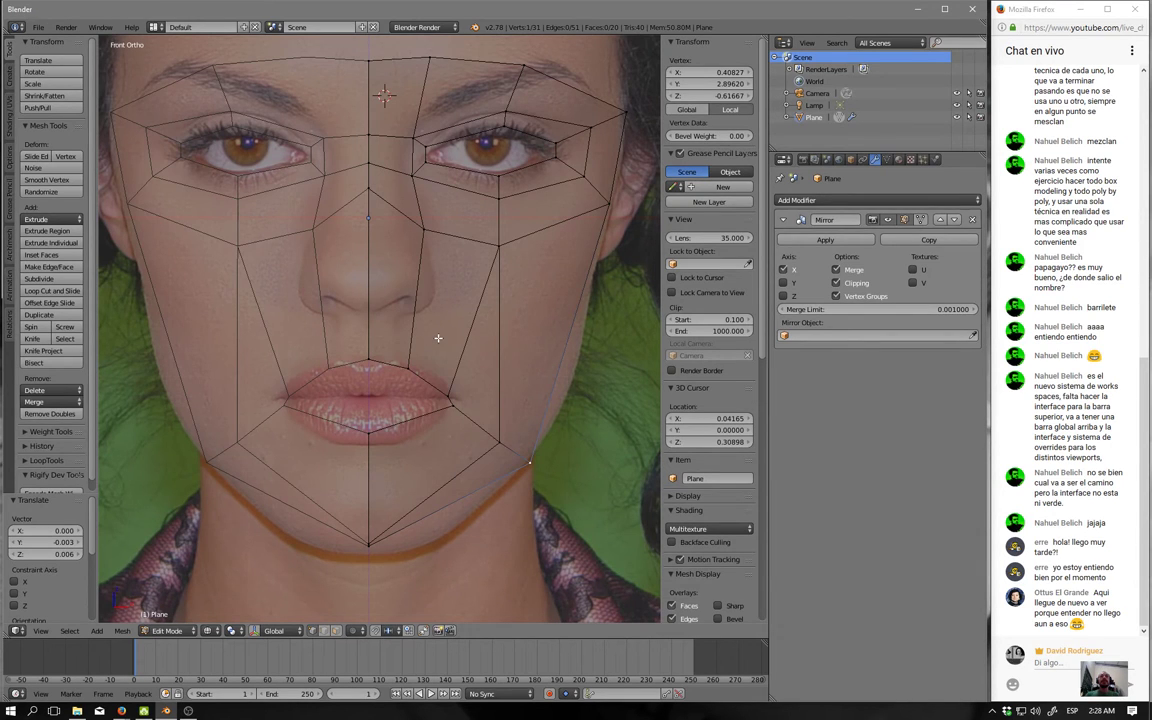
# Try a loop cut across the cheek and lower its centre vertex, then undo it.
pyautogui.hotkey('ctrl', 'r')
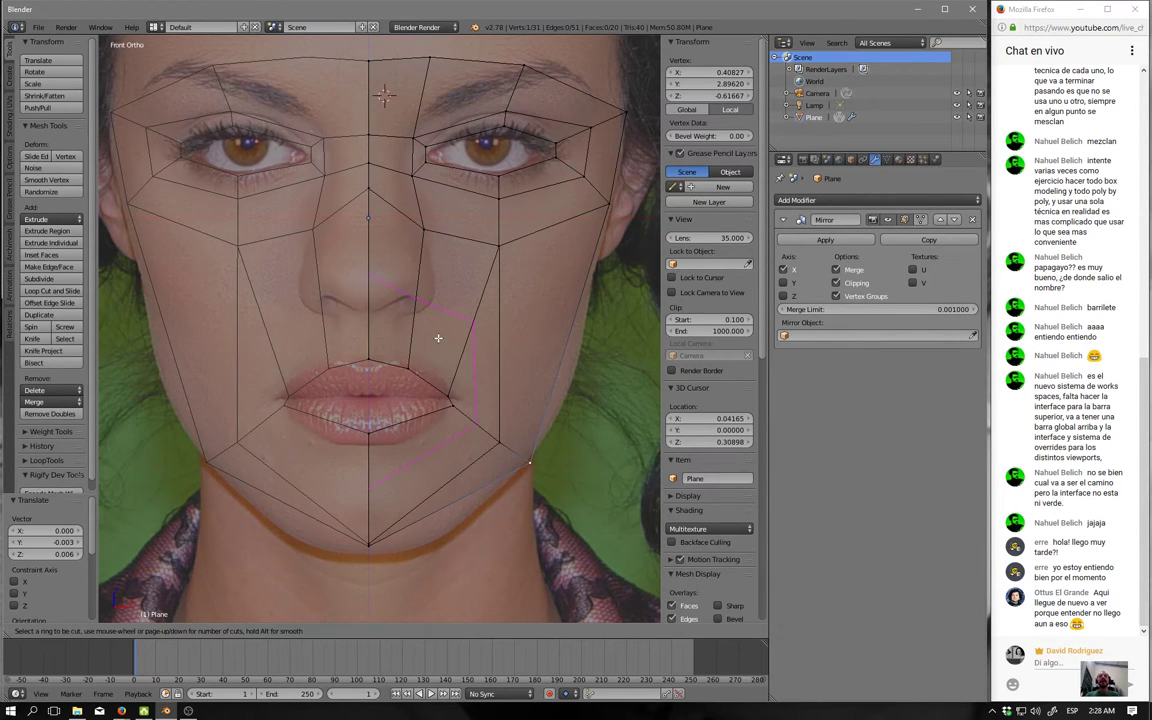
pyautogui.click(437, 342)
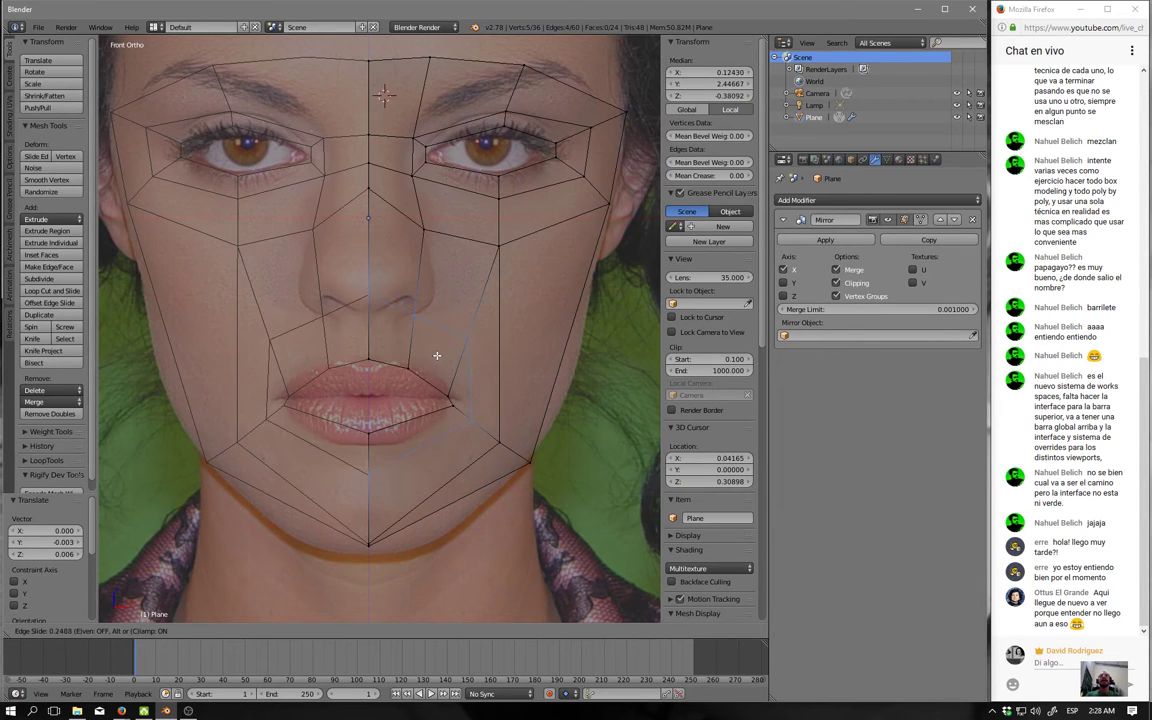
pyautogui.click(437, 355)
pyautogui.rightClick(376, 304)
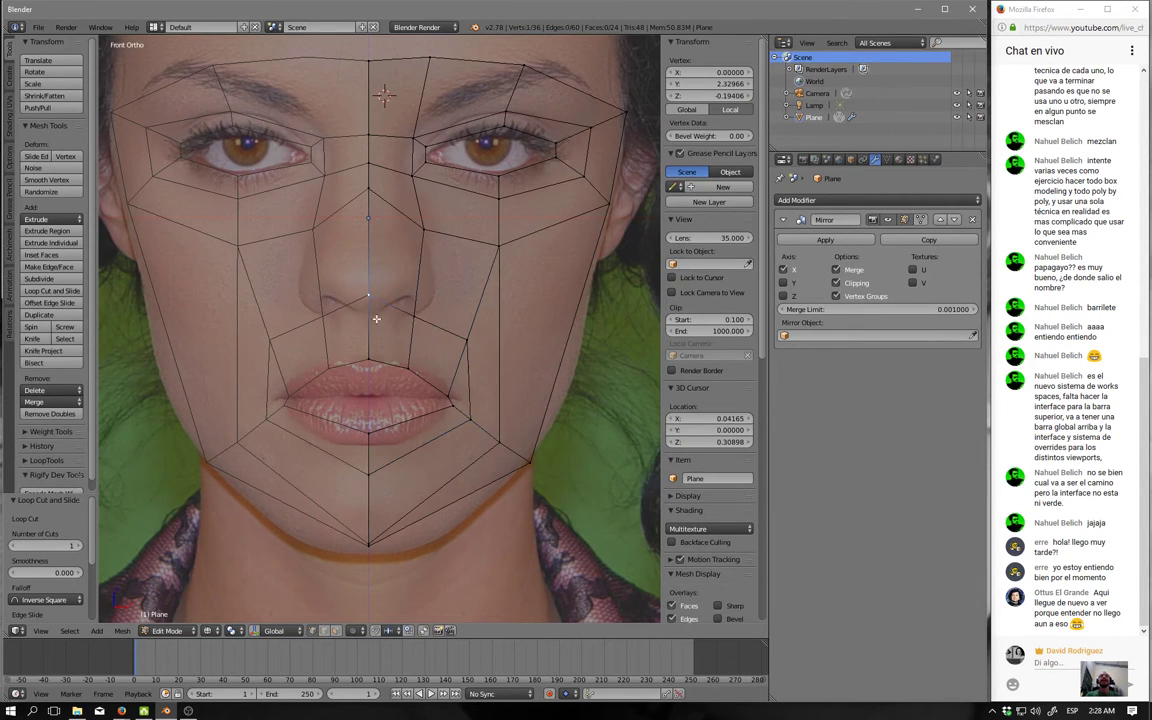
pyautogui.press('g')
pyautogui.press('z')
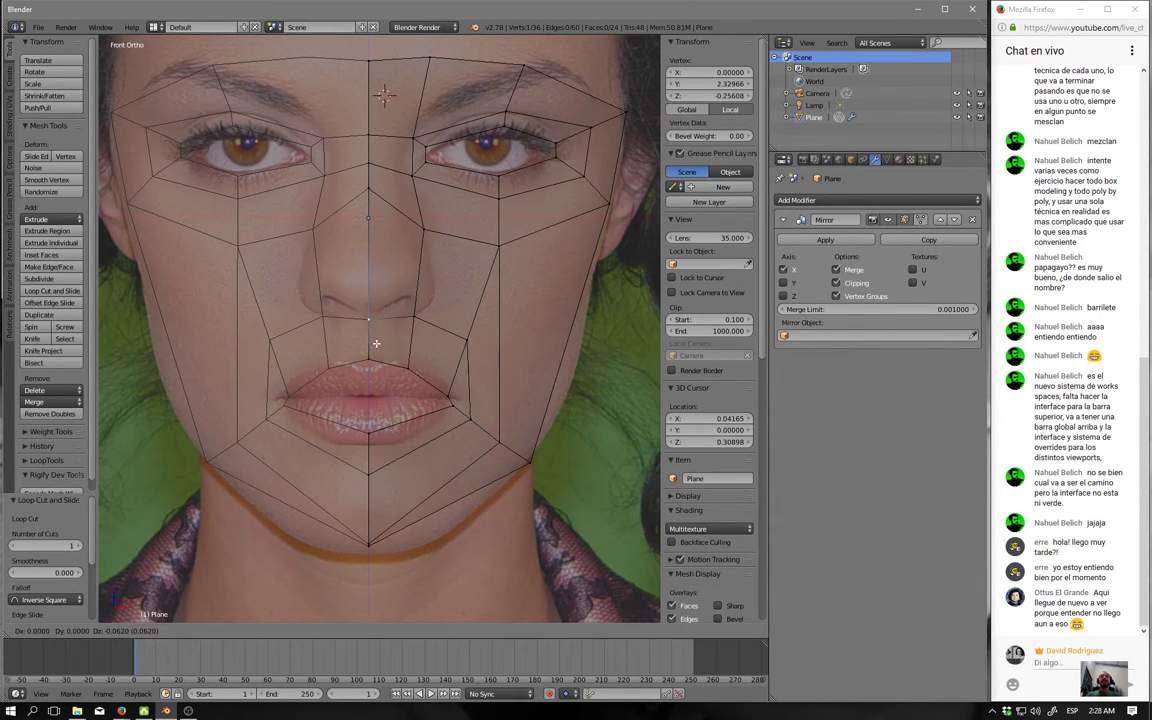
pyautogui.click(380, 305)
pyautogui.rightClick(468, 340)
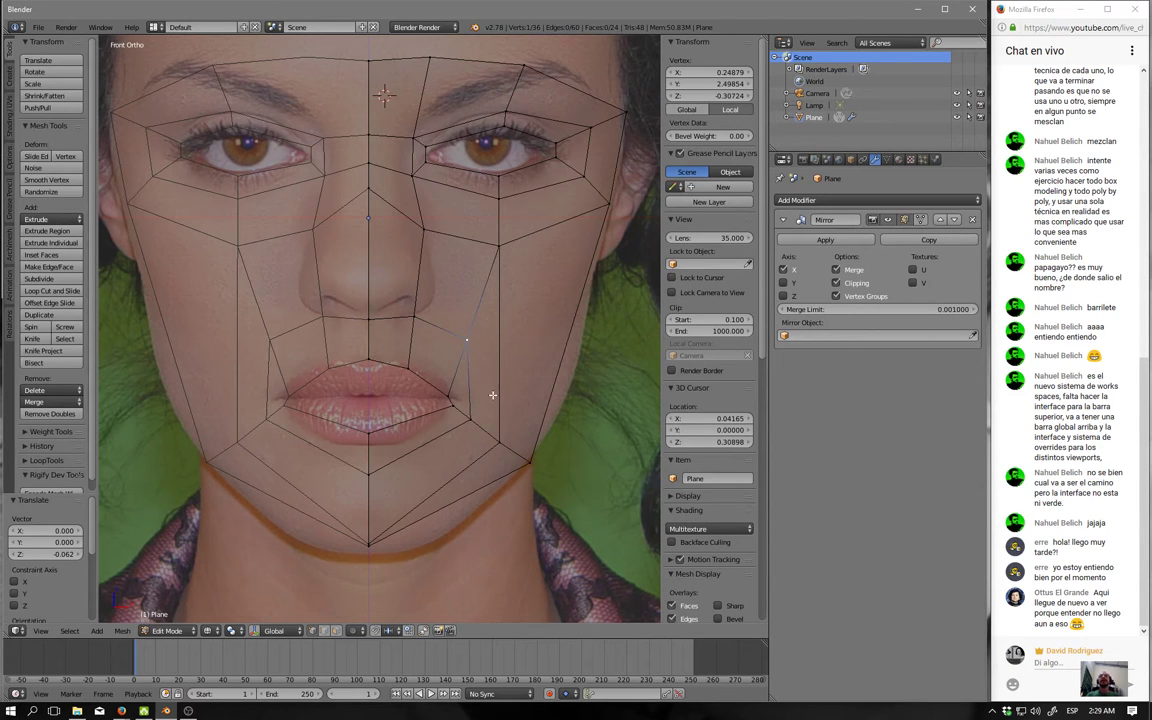
pyautogui.hotkey('ctrl', 'z')
pyautogui.hotkey('ctrl', 'z')
pyautogui.hotkey('ctrl', 'z')
pyautogui.hotkey('ctrl', 'z')
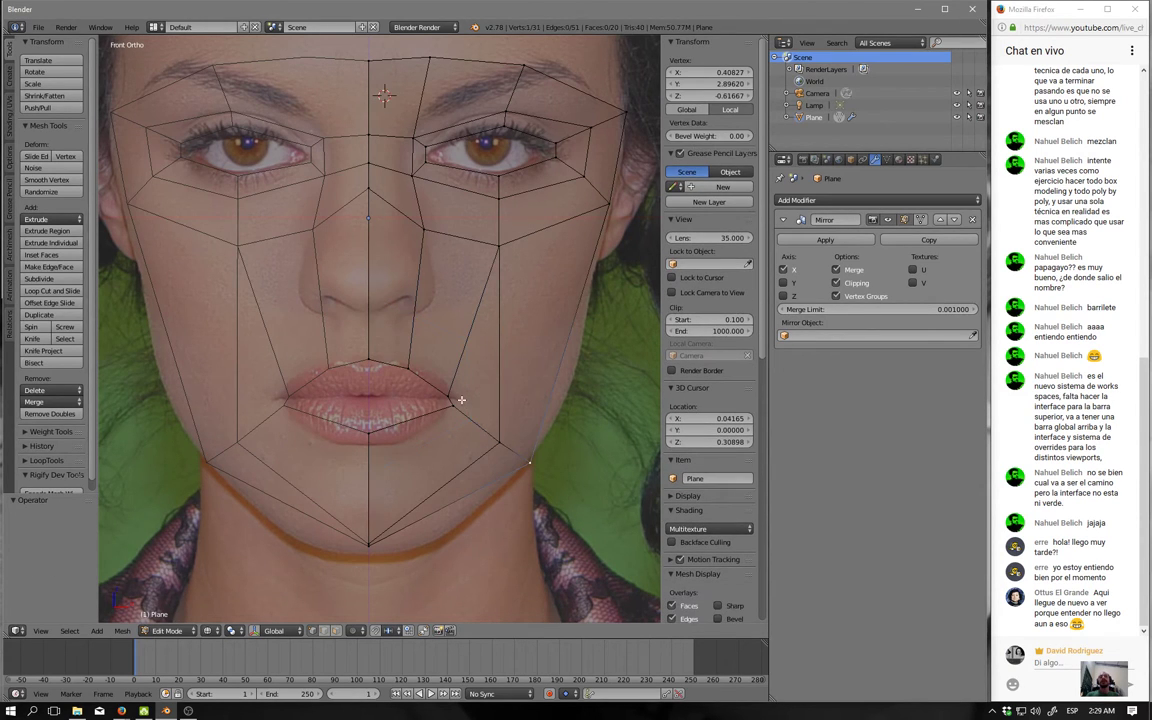
pyautogui.hotkey('ctrl', 'r')
pyautogui.press('Escape')
# Cut an edge loop from the mouth corner across the cheek and fit its lip-corner vertex.
pyautogui.hotkey('ctrl', 'r')
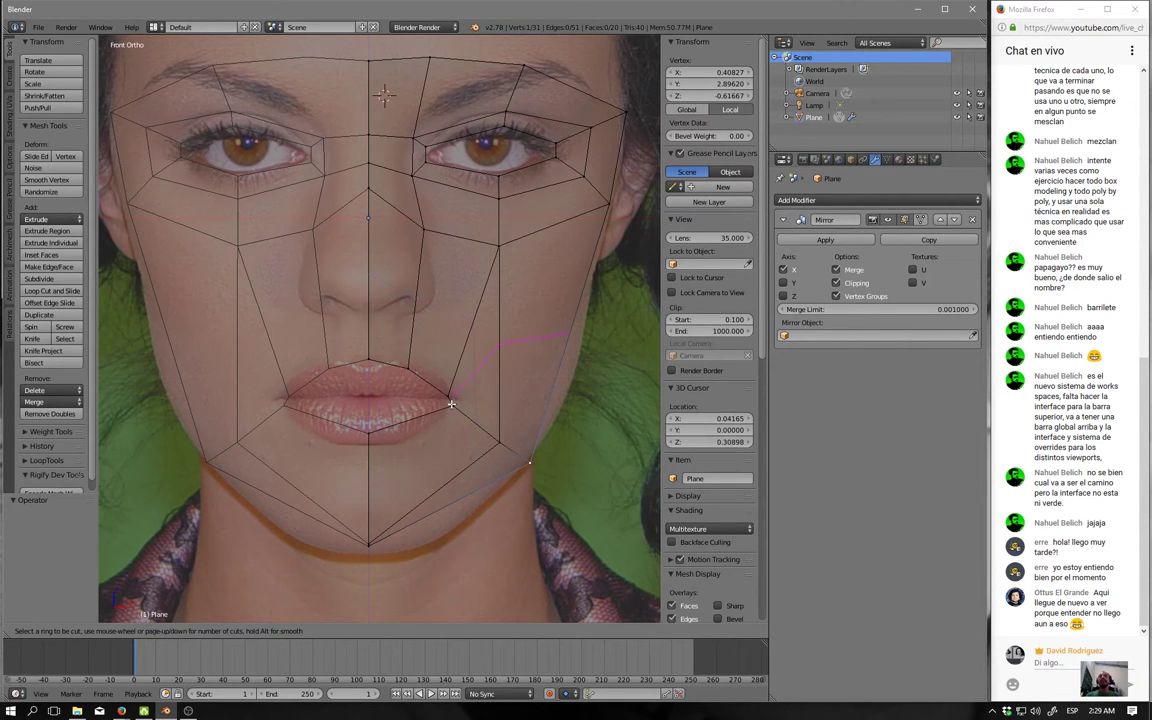
pyautogui.click(451, 404)
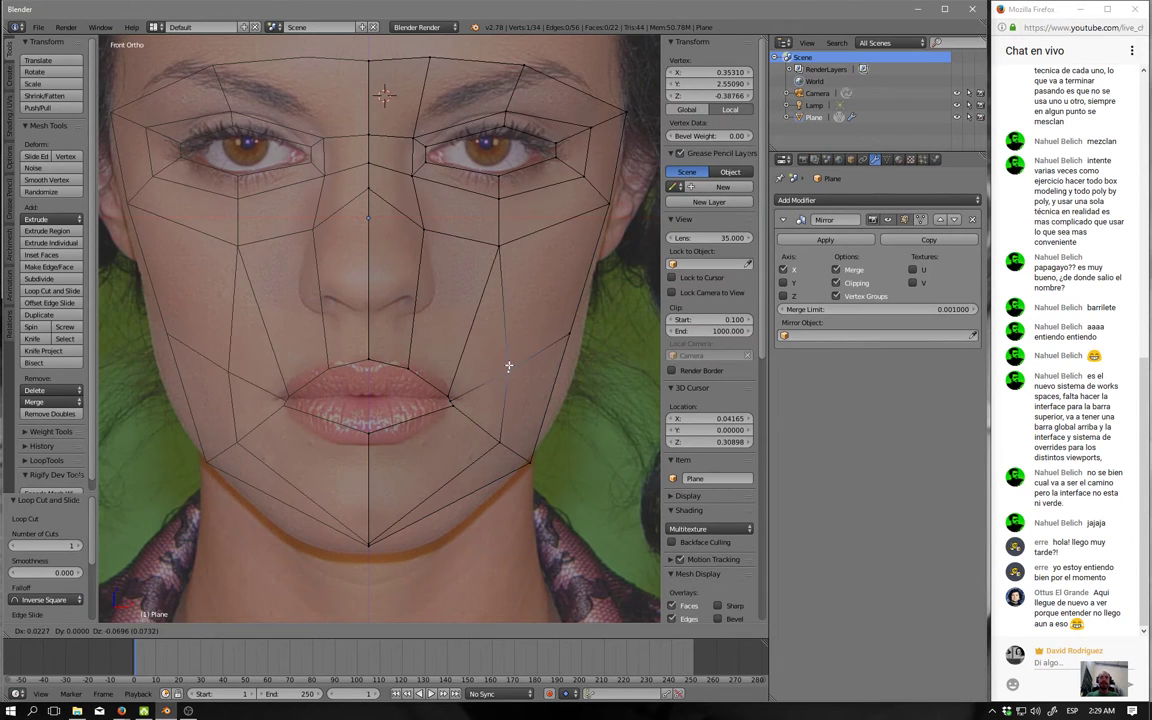
pyautogui.click(496, 406)
pyautogui.scroll(3, 496, 420)
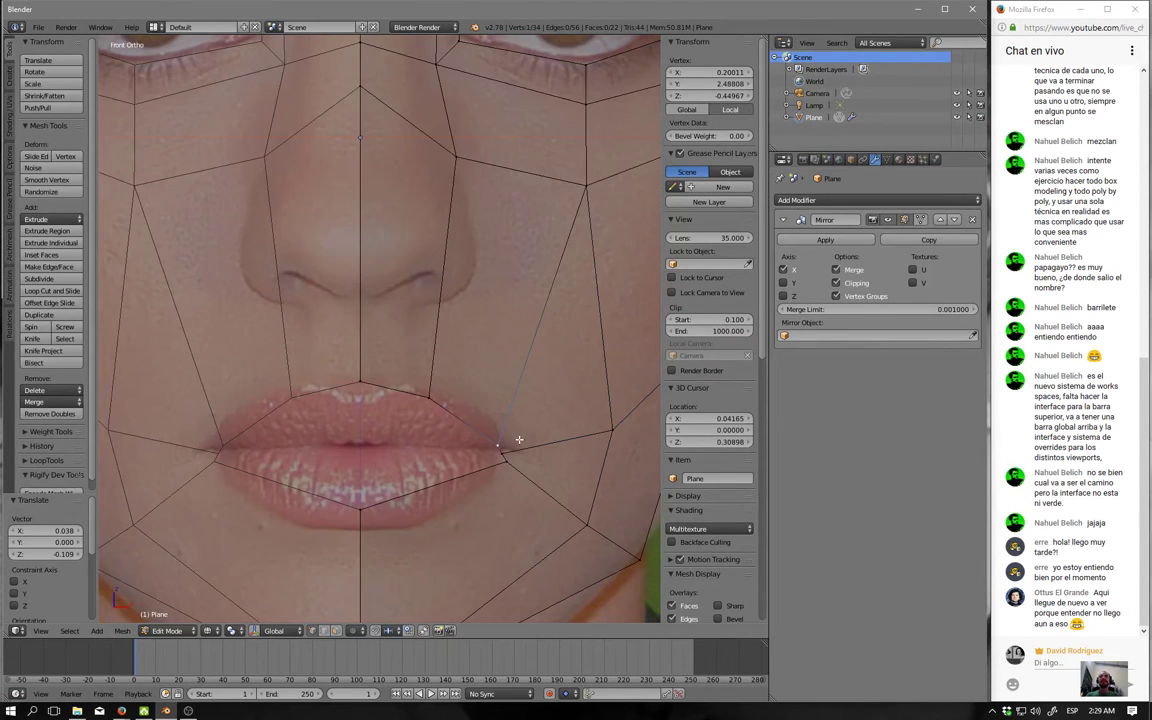
pyautogui.press('g')
pyautogui.click(500, 451)
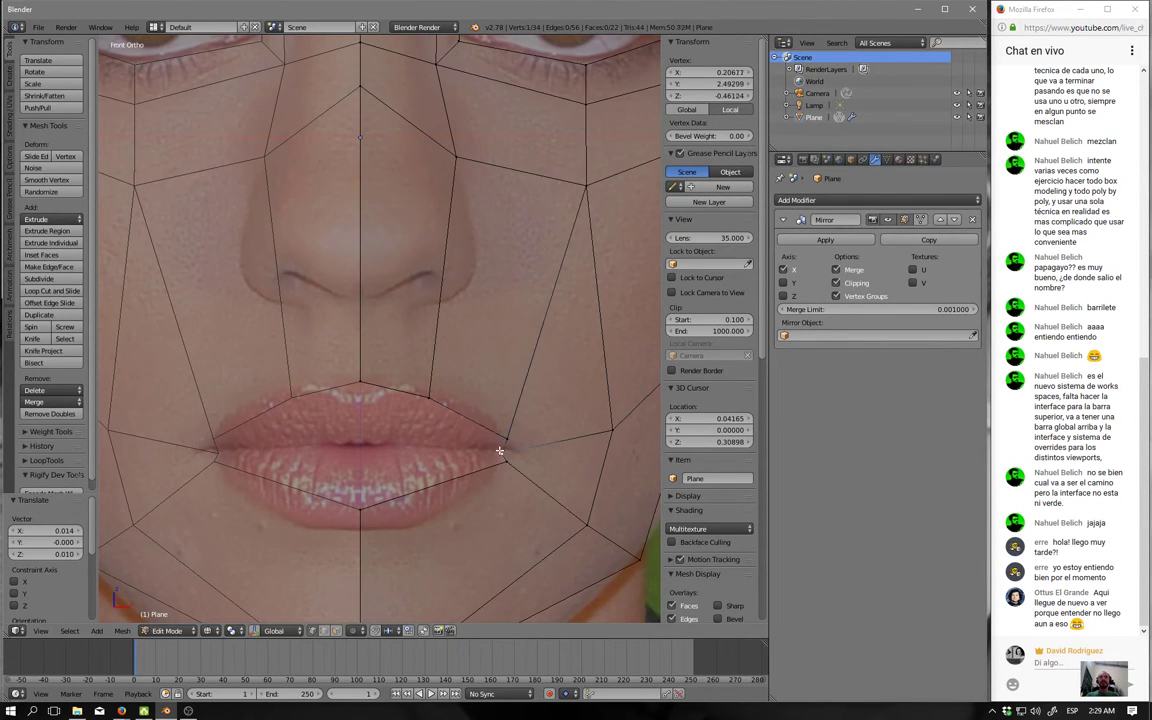
pyautogui.press('g')
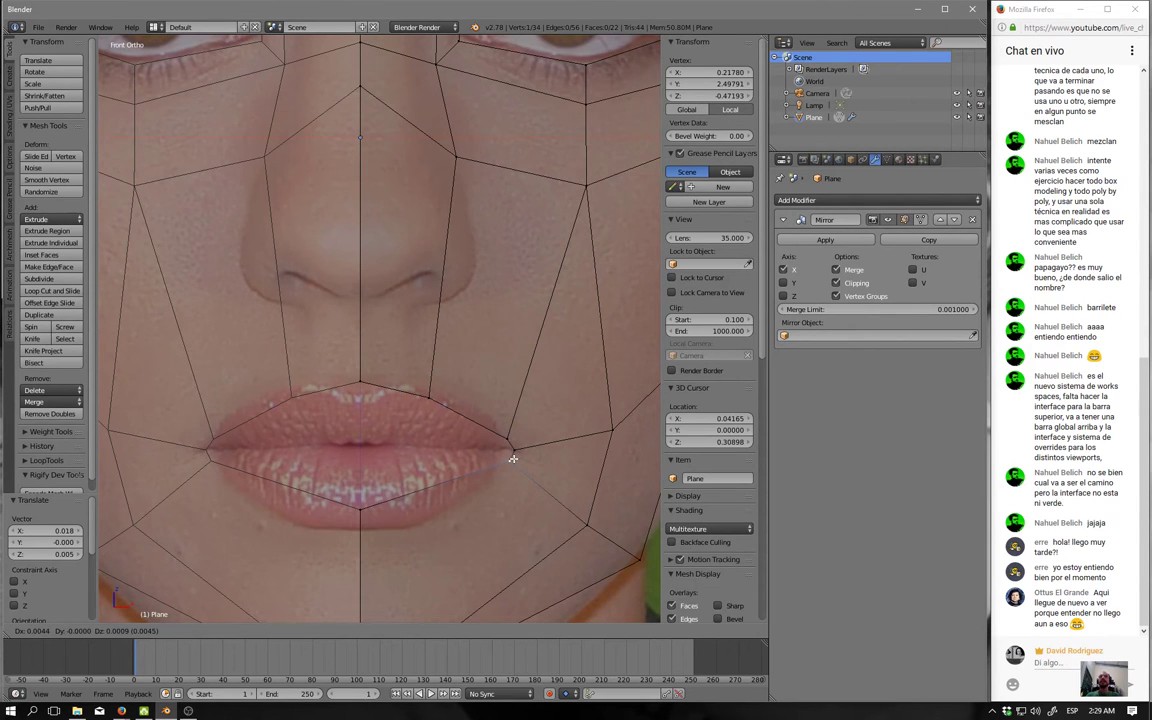
pyautogui.click(512, 458)
pyautogui.scroll(-3, 512, 458)
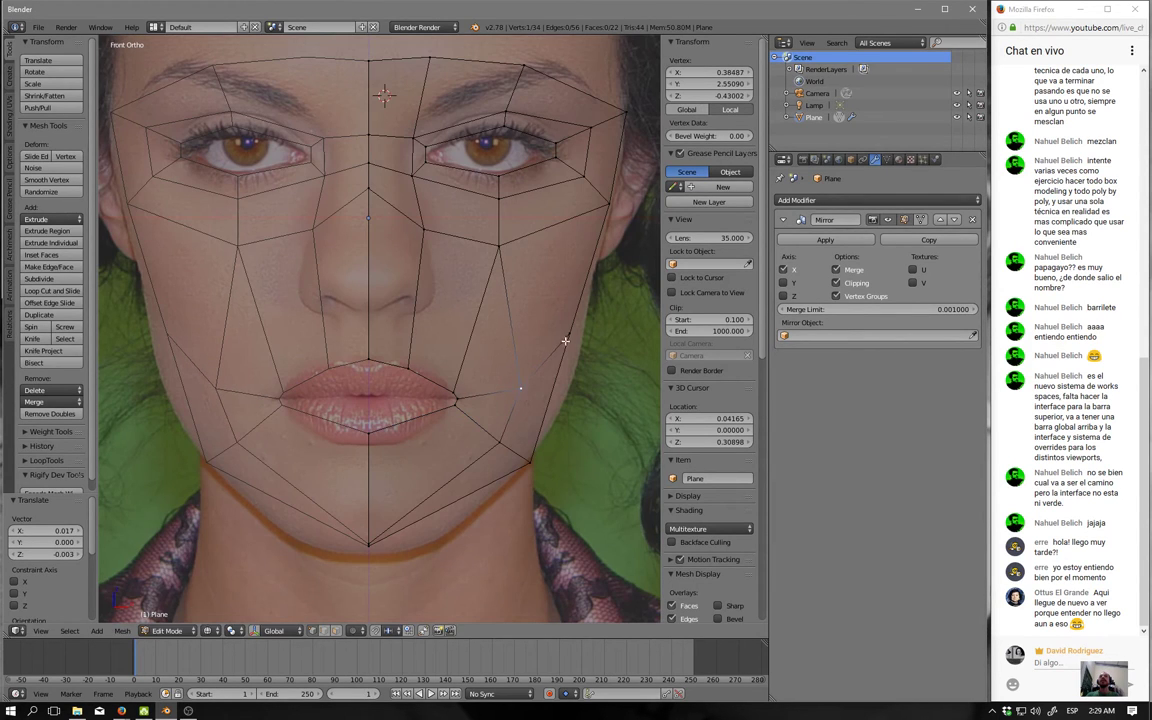
# Lower the new cheek vertex, then place it on the profile cheek in side view.
pyautogui.press('g')
pyautogui.click(570, 376)
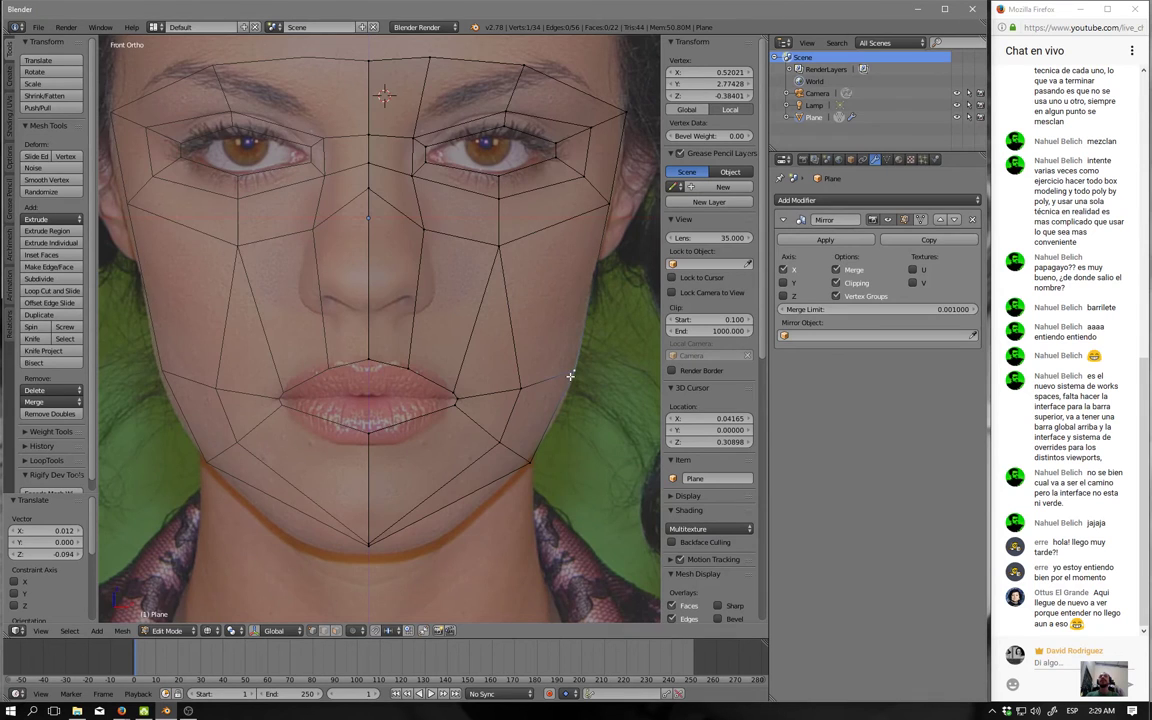
pyautogui.press('KP_3')
pyautogui.press('g')
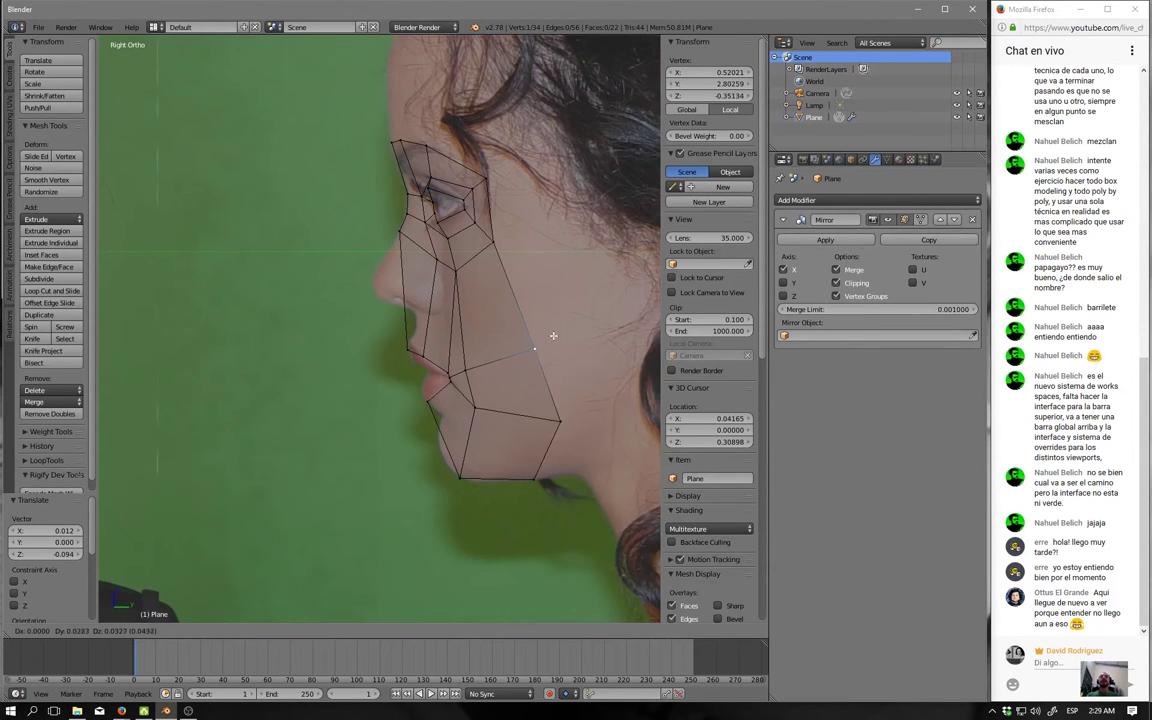
pyautogui.click(550, 340)
# Align the next loop vertex, upper nose and lip-corner vertices with the side profile.
pyautogui.scroll(1, 495, 372)
pyautogui.press('g')
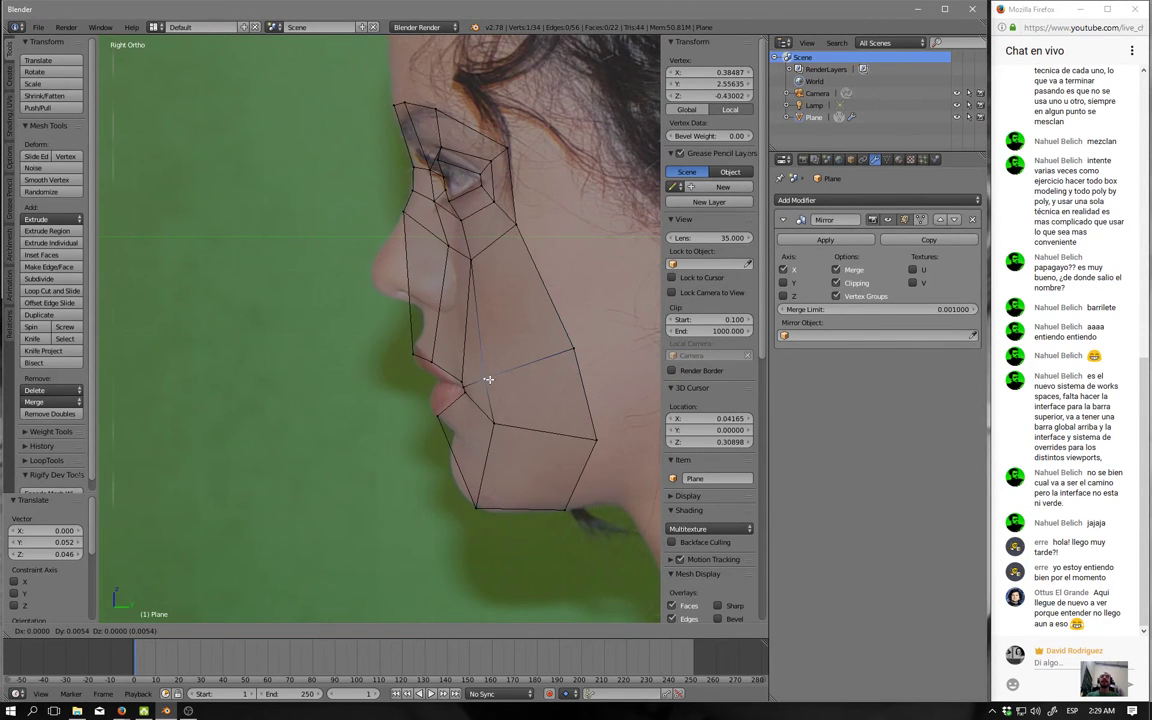
pyautogui.click(488, 379)
pyautogui.scroll(1, 500, 350)
pyautogui.moveTo(514, 256); pyautogui.dragTo(510, 258, button='right')
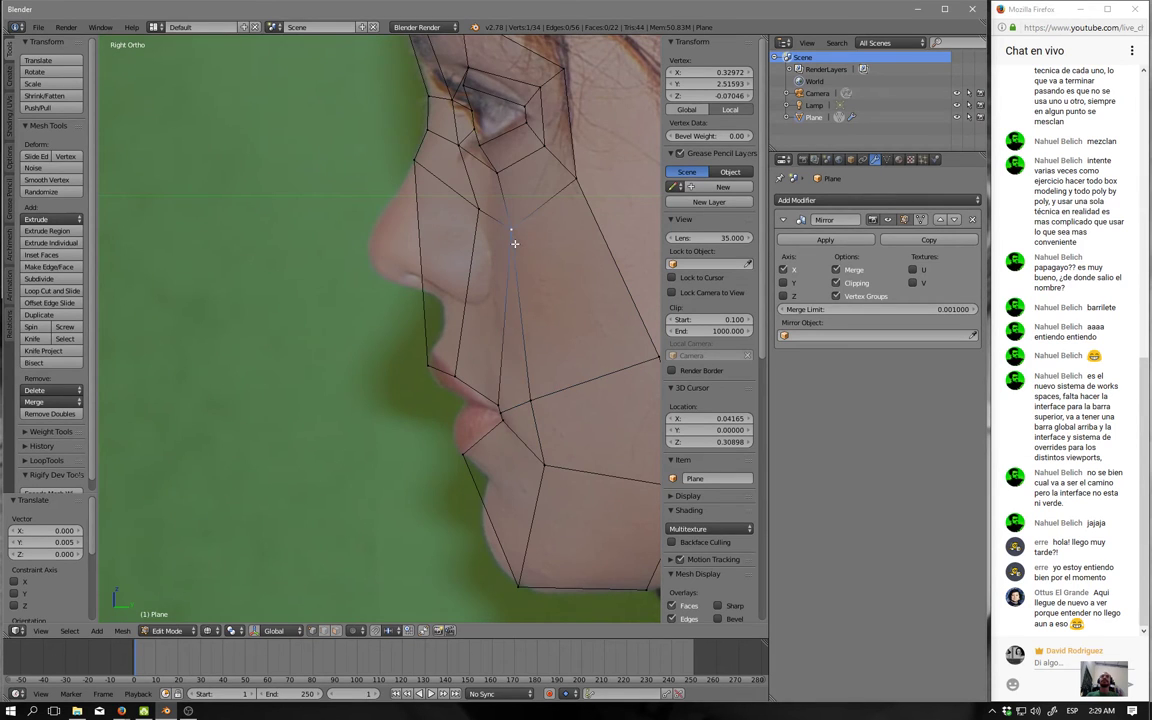
pyautogui.rightClick(540, 457)
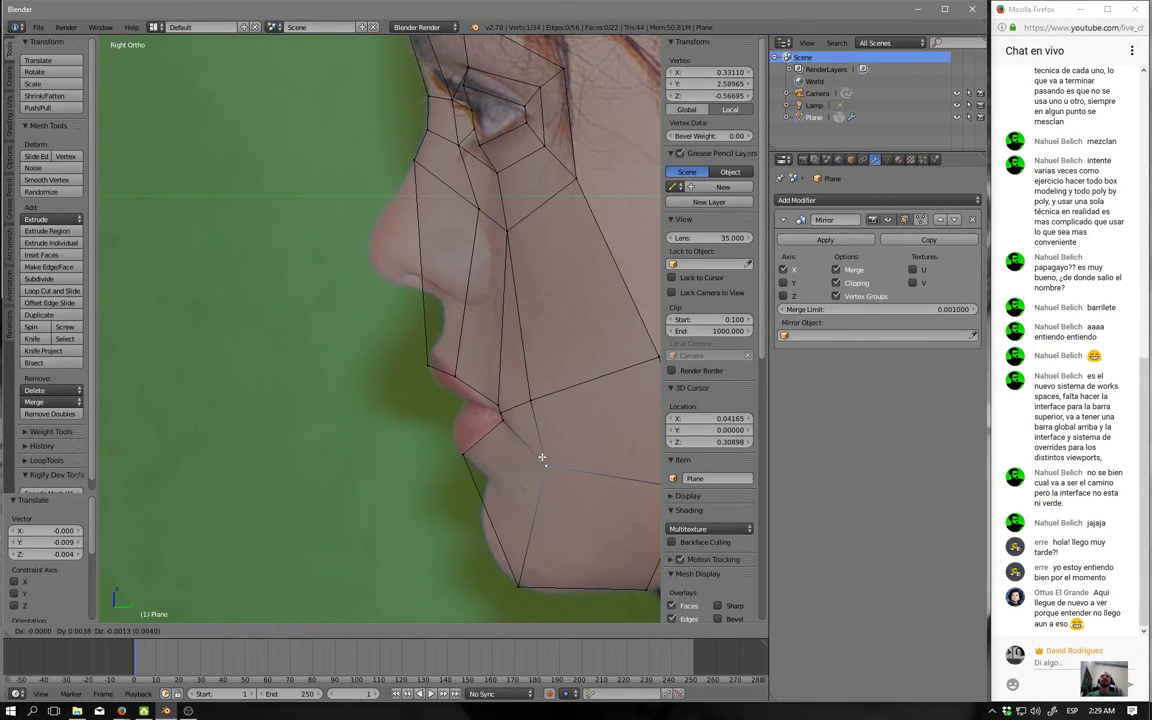
pyautogui.moveTo(506, 411); pyautogui.dragTo(499, 404, button='right')
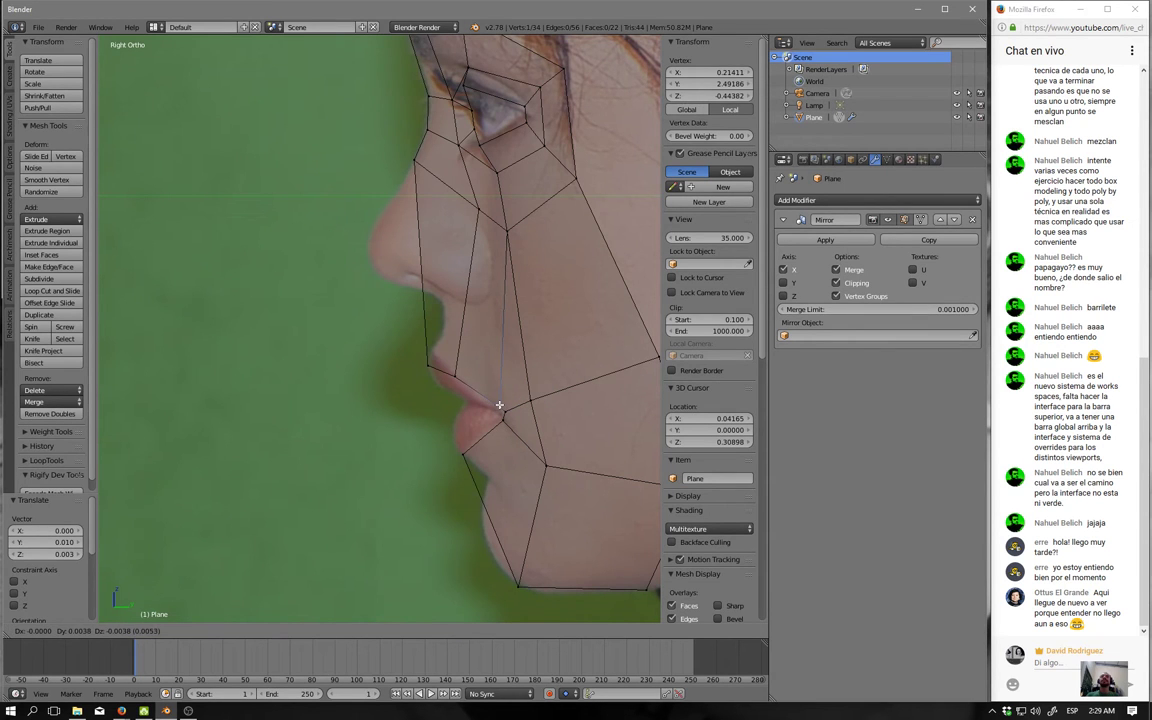
pyautogui.press('ctrl+KP_7')
# Inspect the mouth corner from below in solid shading and move the folding vertex to unfold it.
pyautogui.press('z')
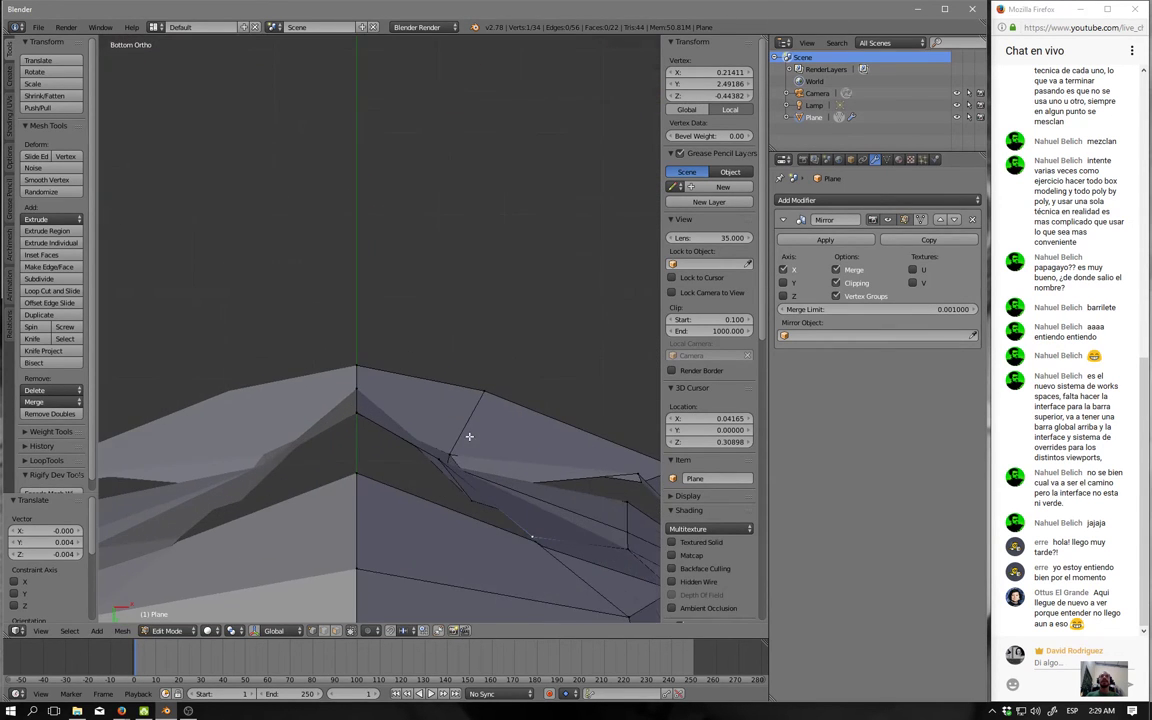
pyautogui.moveTo(475, 390); pyautogui.dragTo(415, 370, button='middle')
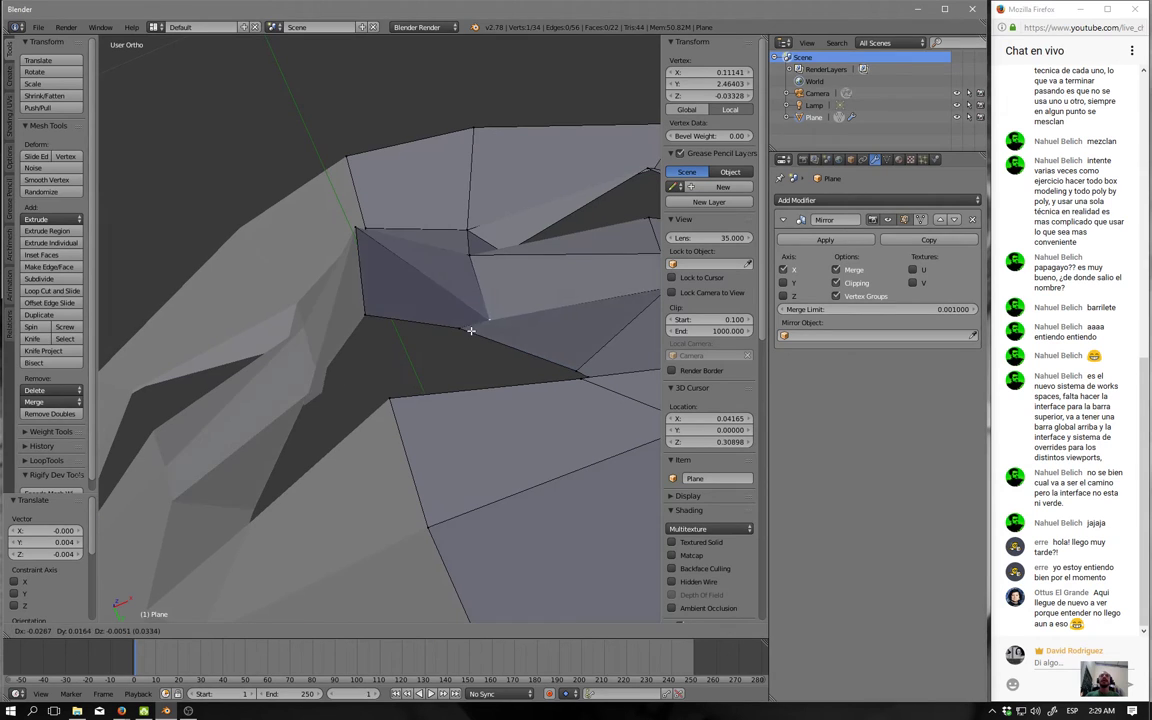
pyautogui.rightClick(446, 332)
pyautogui.keyDown('alt'); pyautogui.rightClick(490, 342); pyautogui.keyUp('alt')
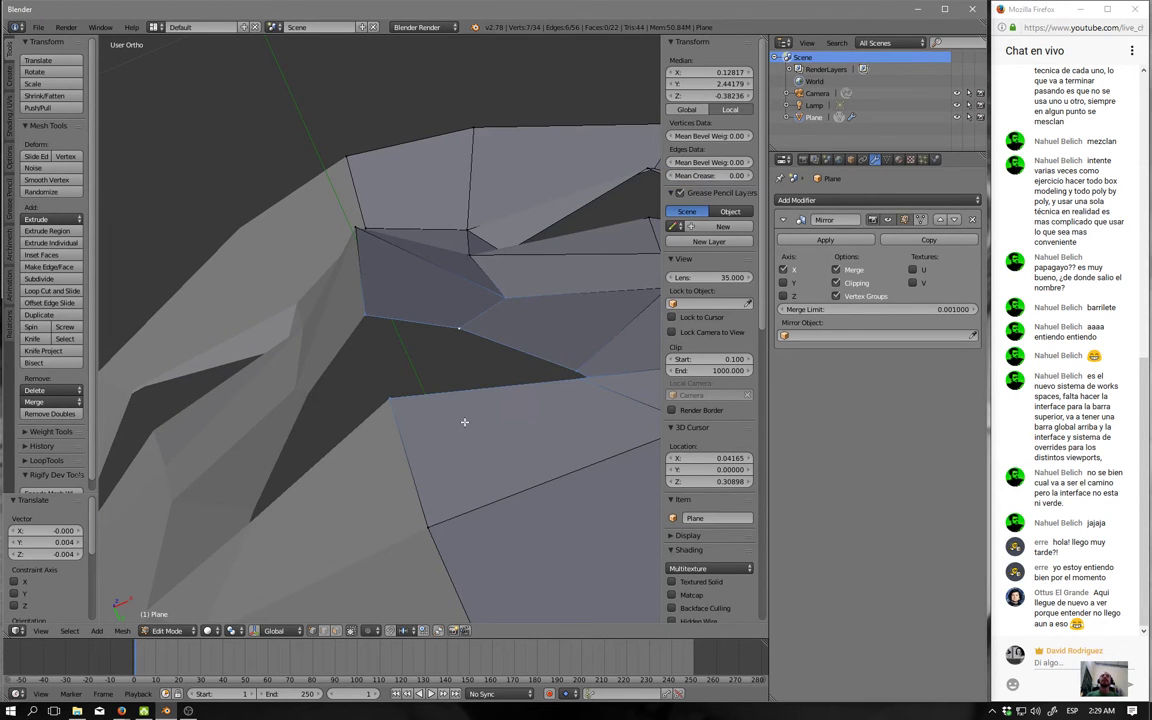
pyautogui.press('ctrl+KP_7')
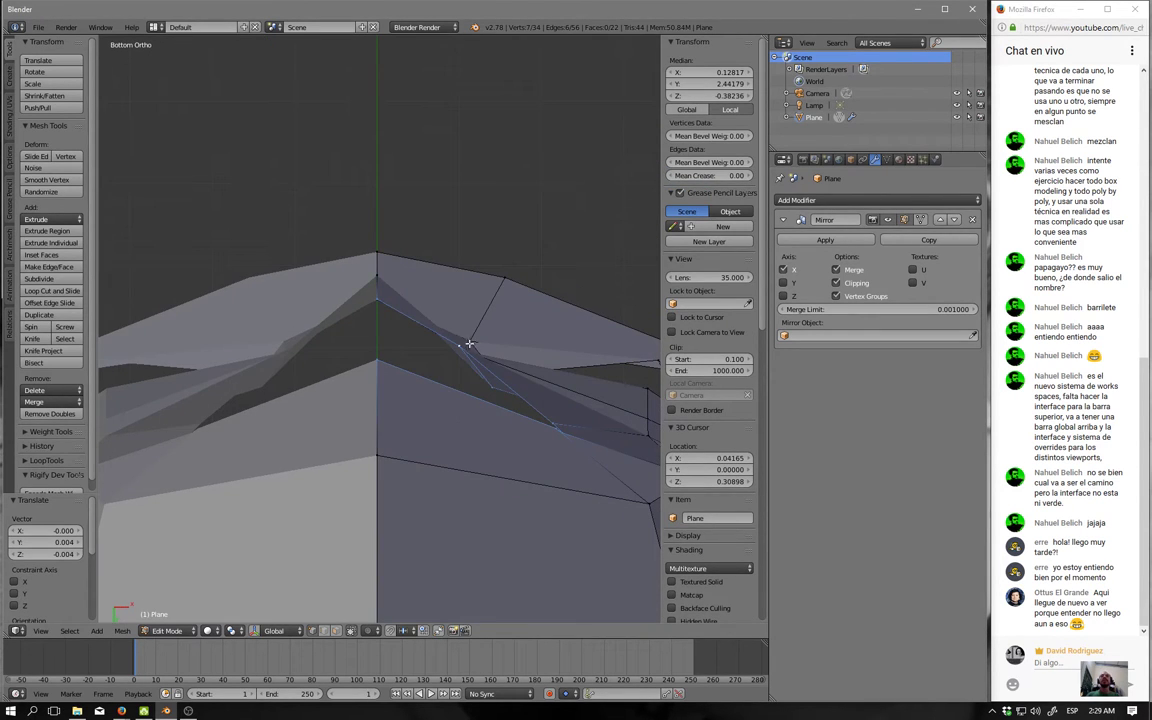
pyautogui.rightClick(469, 343)
pyautogui.press('g')
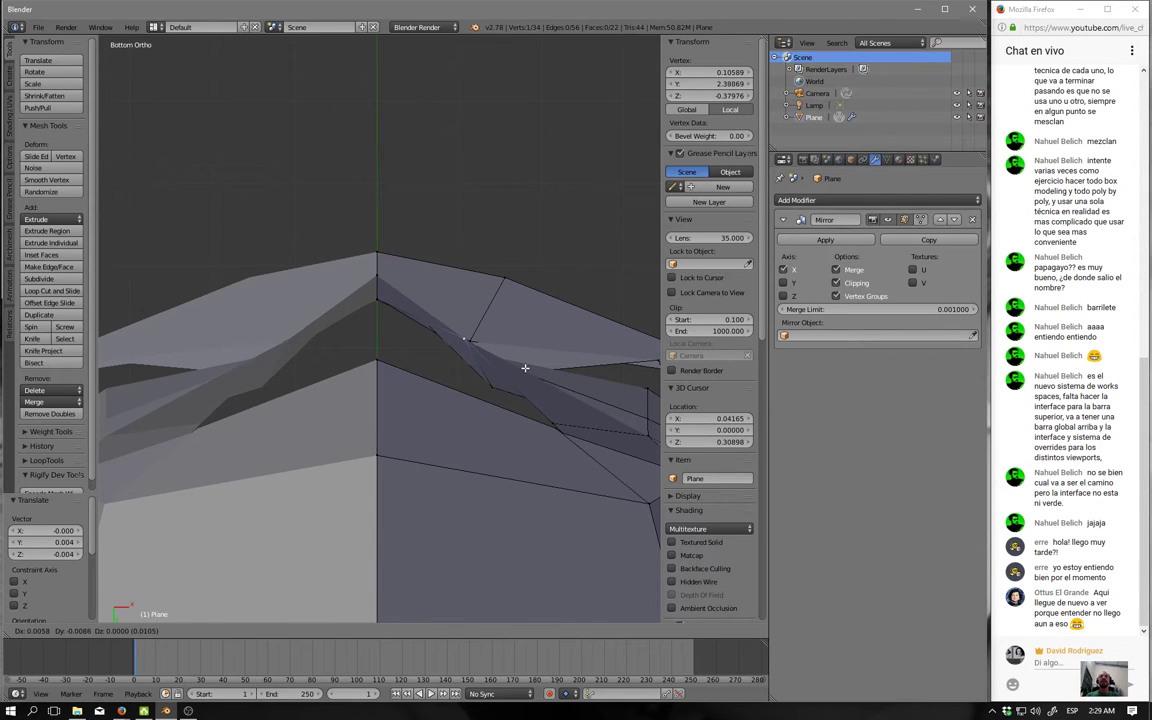
pyautogui.click(527, 367)
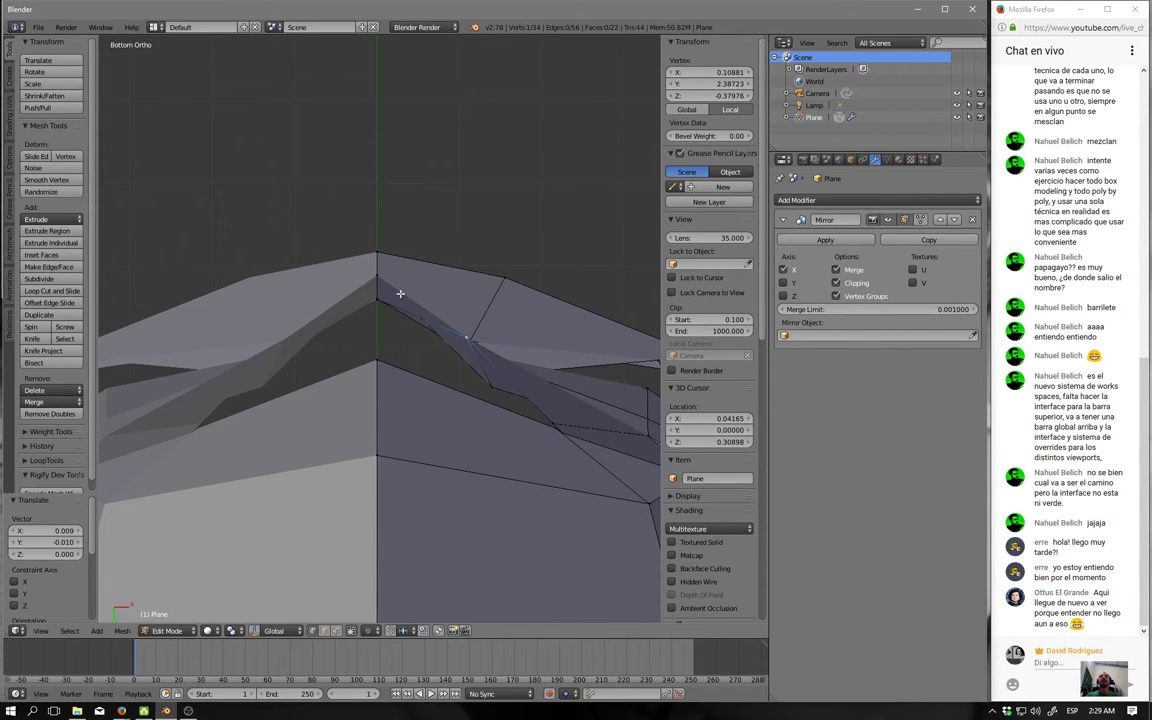
pyautogui.press('g')
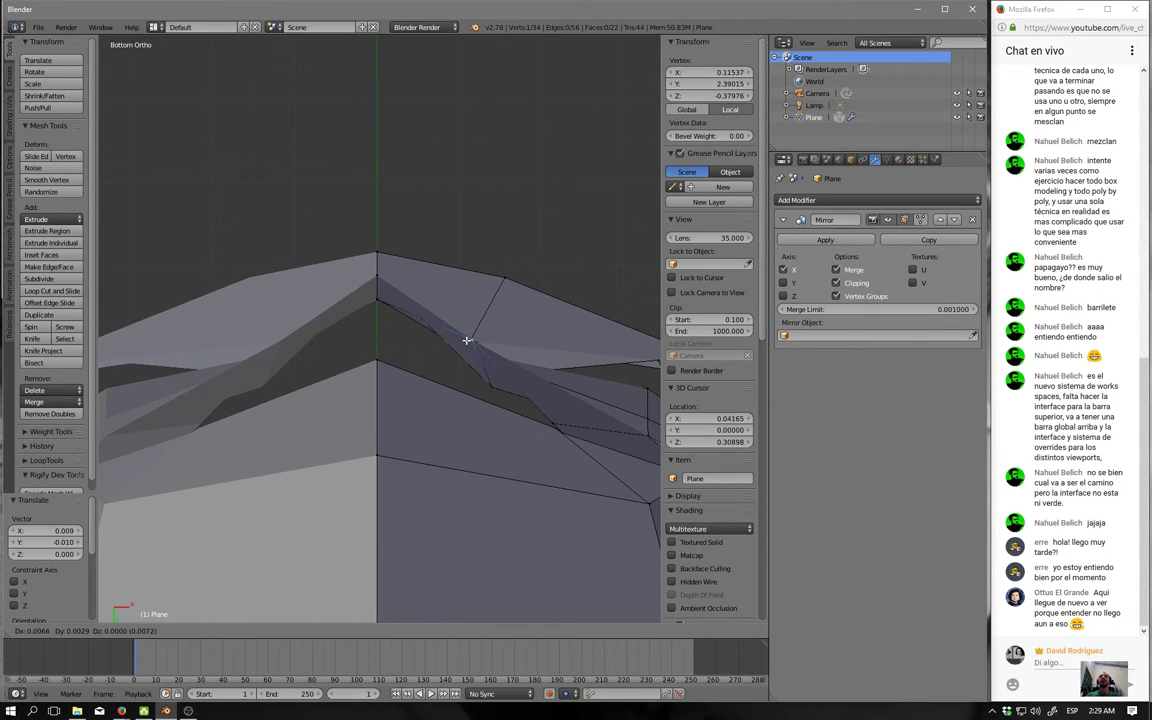
pyautogui.click(456, 347)
pyautogui.press('KP_3')
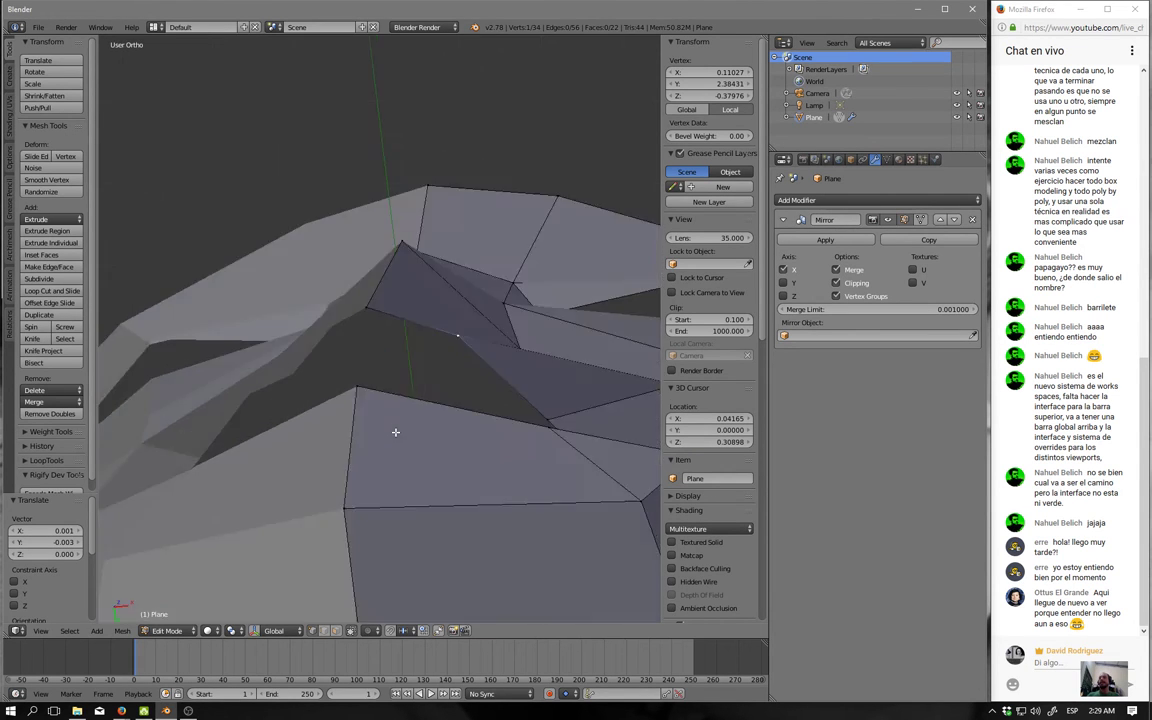
pyautogui.scroll(-3, 522, 394)
# In wireframe profile, raise the vertex beside the eye up to the eye corner.
pyautogui.press('z')
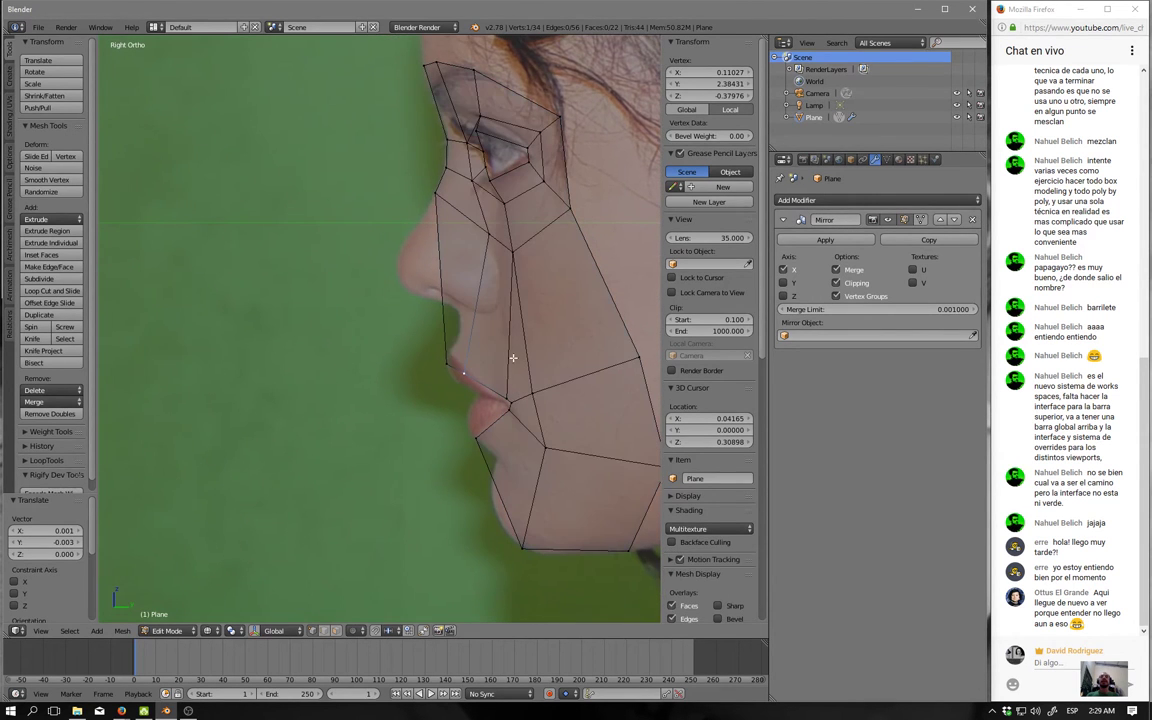
pyautogui.keyDown('shift'); pyautogui.moveTo(514, 355); pyautogui.dragTo(525, 380, button='middle'); pyautogui.keyUp('shift')
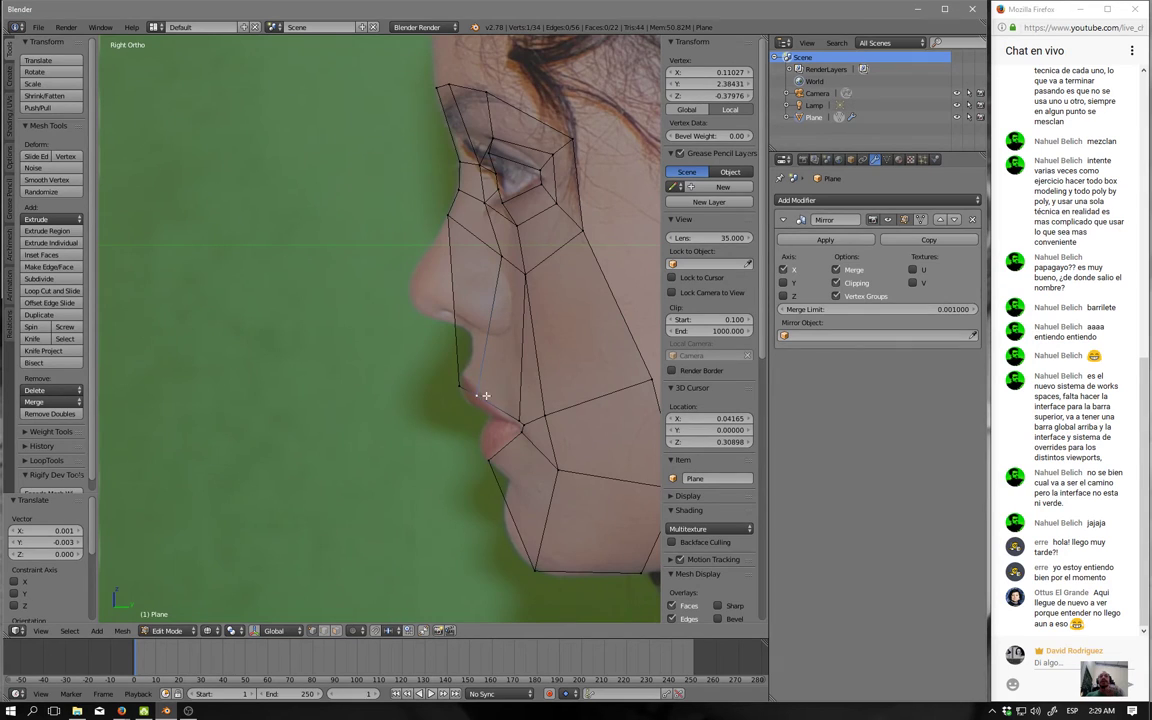
pyautogui.rightClick(499, 254)
pyautogui.press('g')
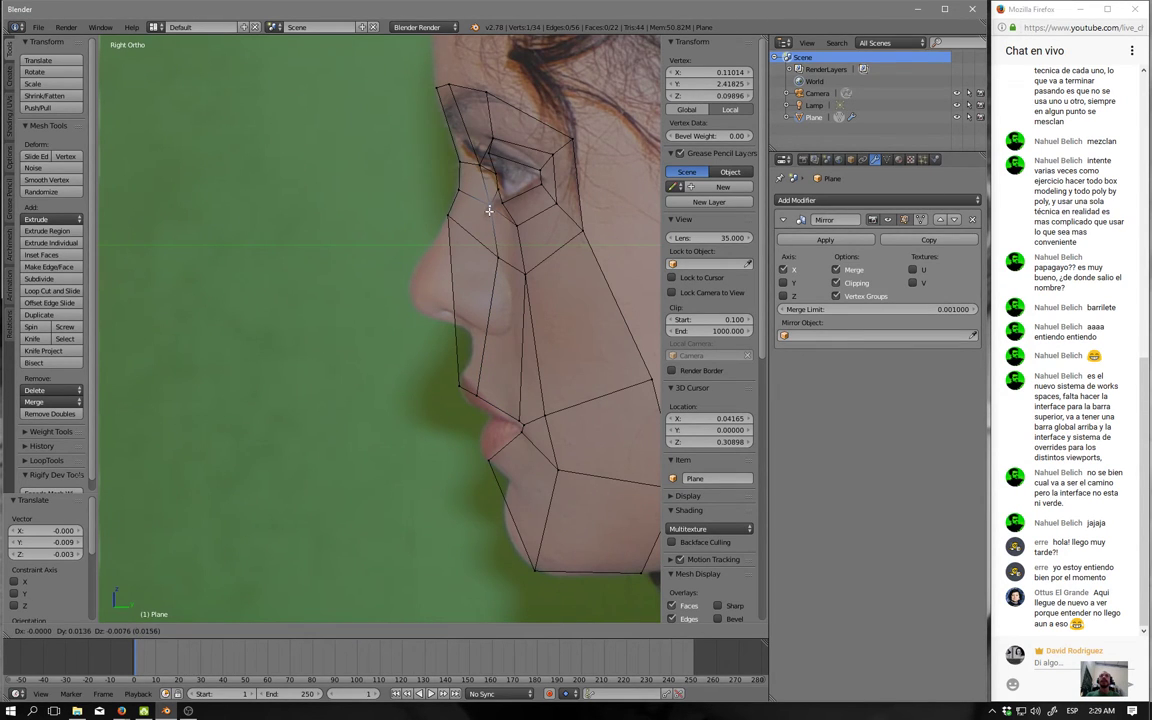
pyautogui.click(488, 211)
pyautogui.moveTo(488, 343)
pyautogui.keyDown('shift'); pyautogui.mouseDown(button='middle')
pyautogui.moveTo(514, 352)
pyautogui.moveTo(514, 333)
pyautogui.mouseUp(button='middle'); pyautogui.keyUp('shift')
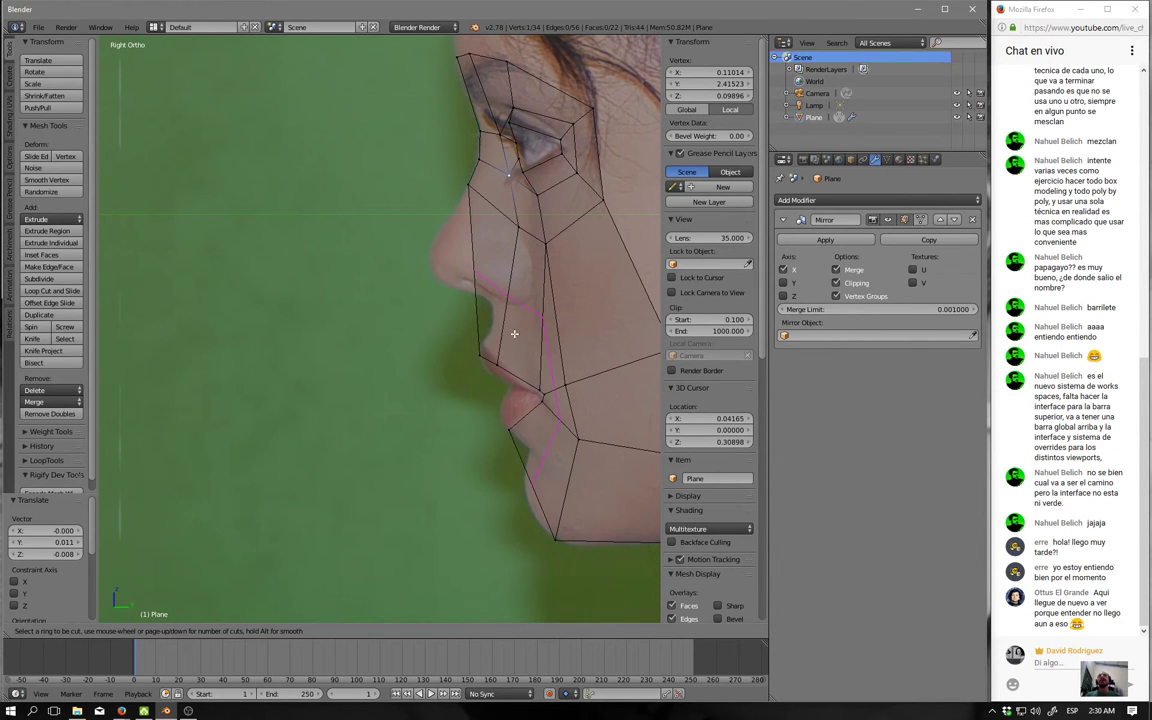
# Add a vertical edge loop down the cheek beside the lips and check the surrounding faces.
pyautogui.press('KP_1')
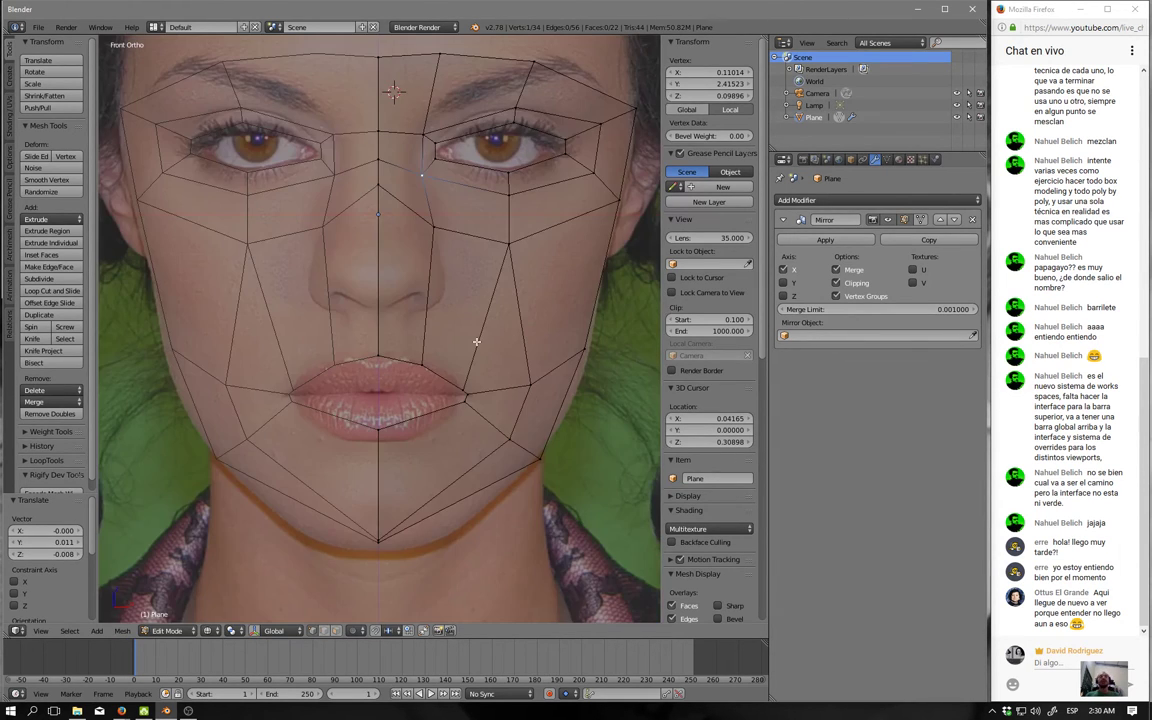
pyautogui.hotkey('ctrl', 'r')
pyautogui.click(476, 343)
pyautogui.click(476, 358)
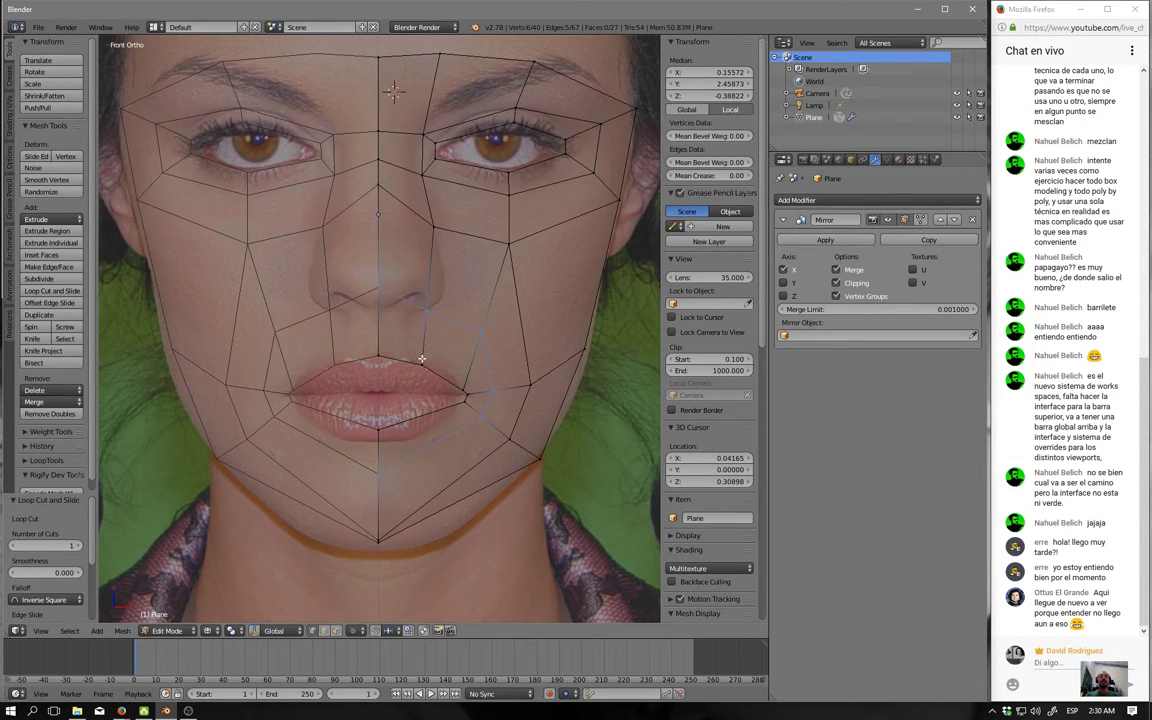
pyautogui.press('a')
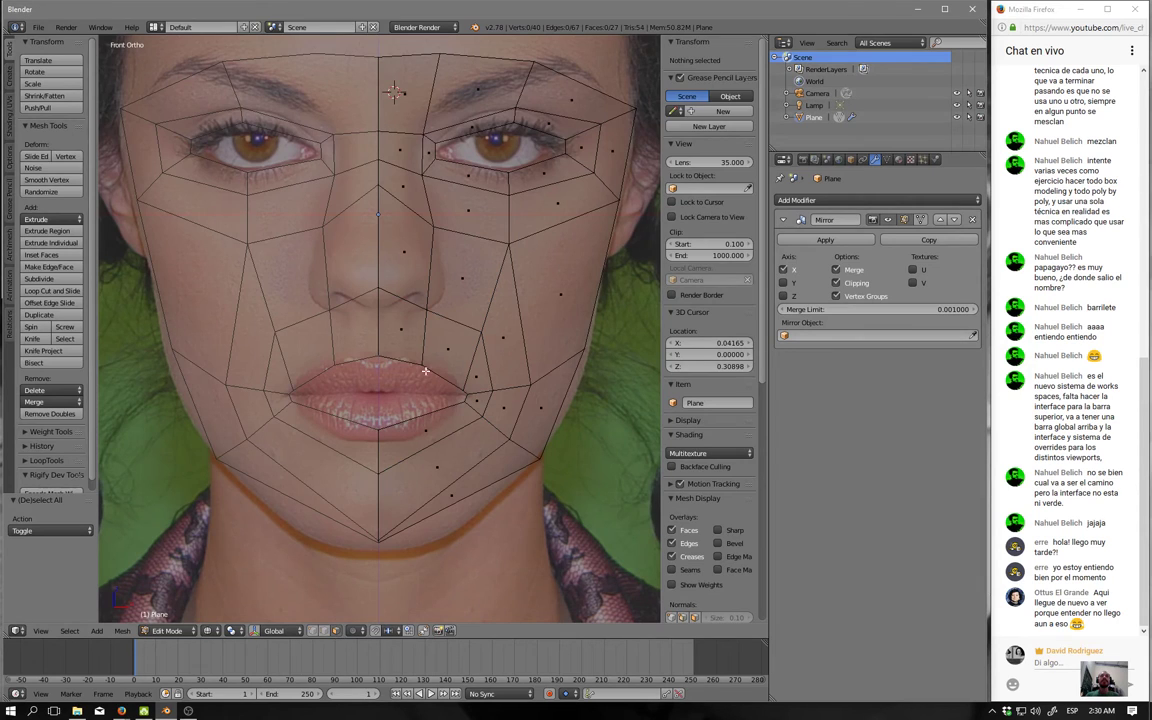
pyautogui.keyDown('ctrl'); pyautogui.moveTo(425, 371); pyautogui.dragTo(475, 418); pyautogui.keyUp('ctrl')
pyautogui.press('ctrl+KP_Add')
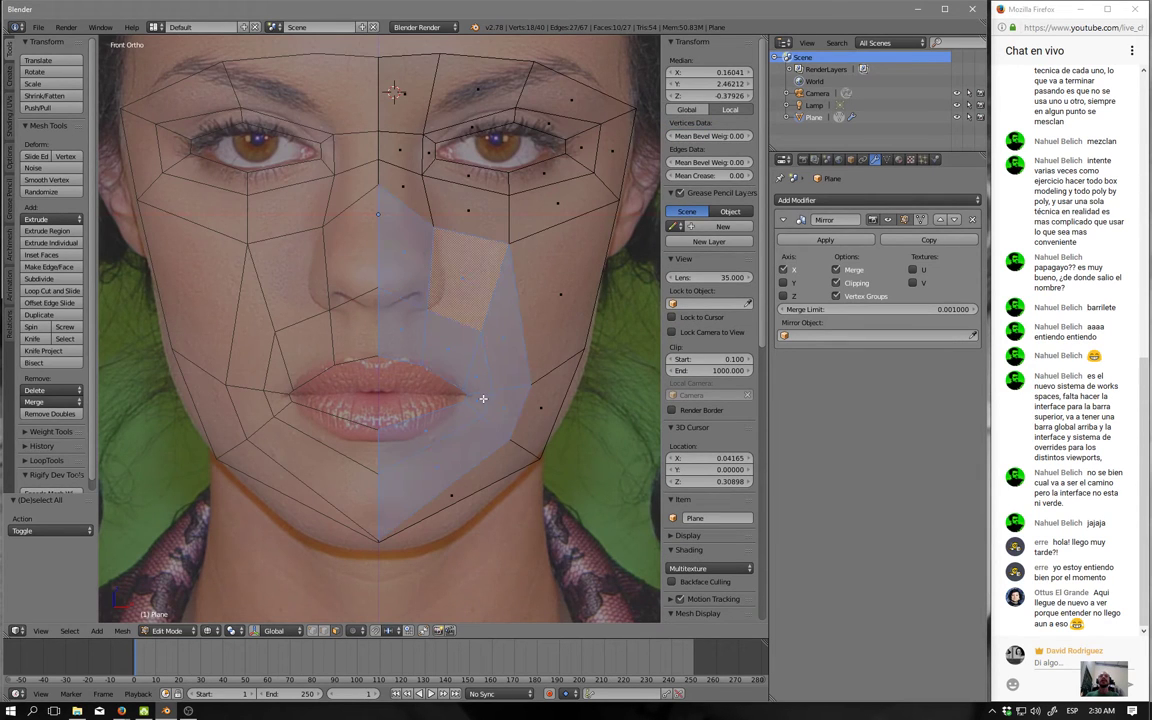
pyautogui.press('a')
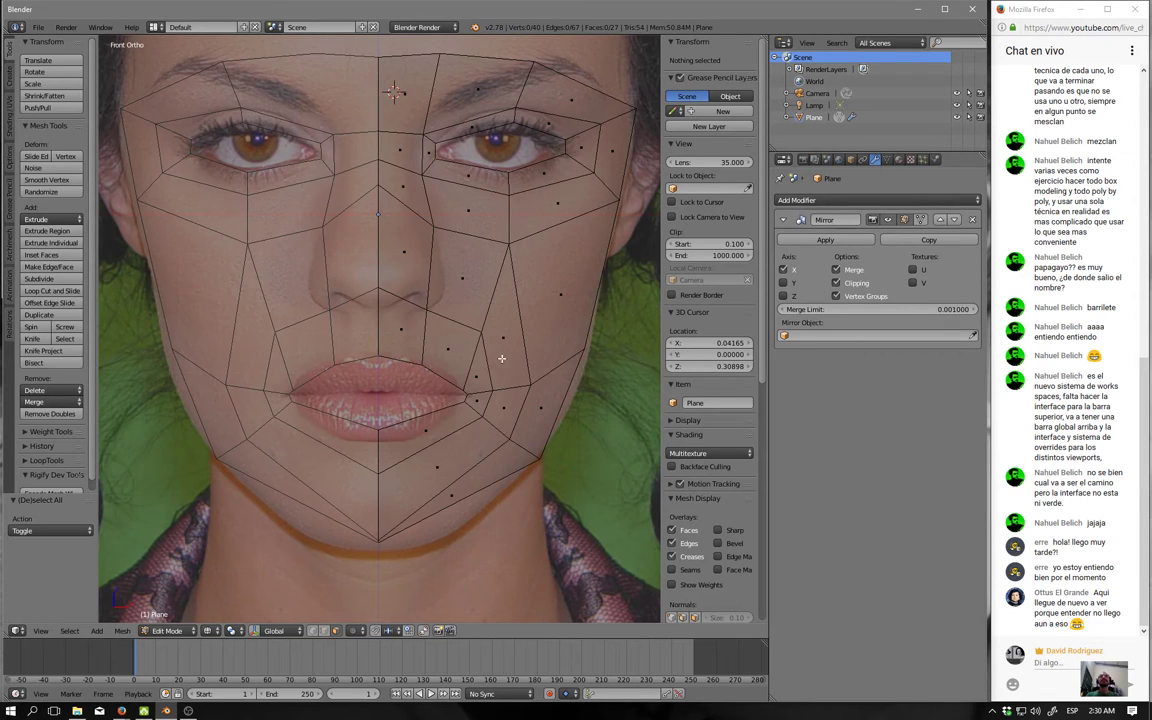
pyautogui.press('KP_3')
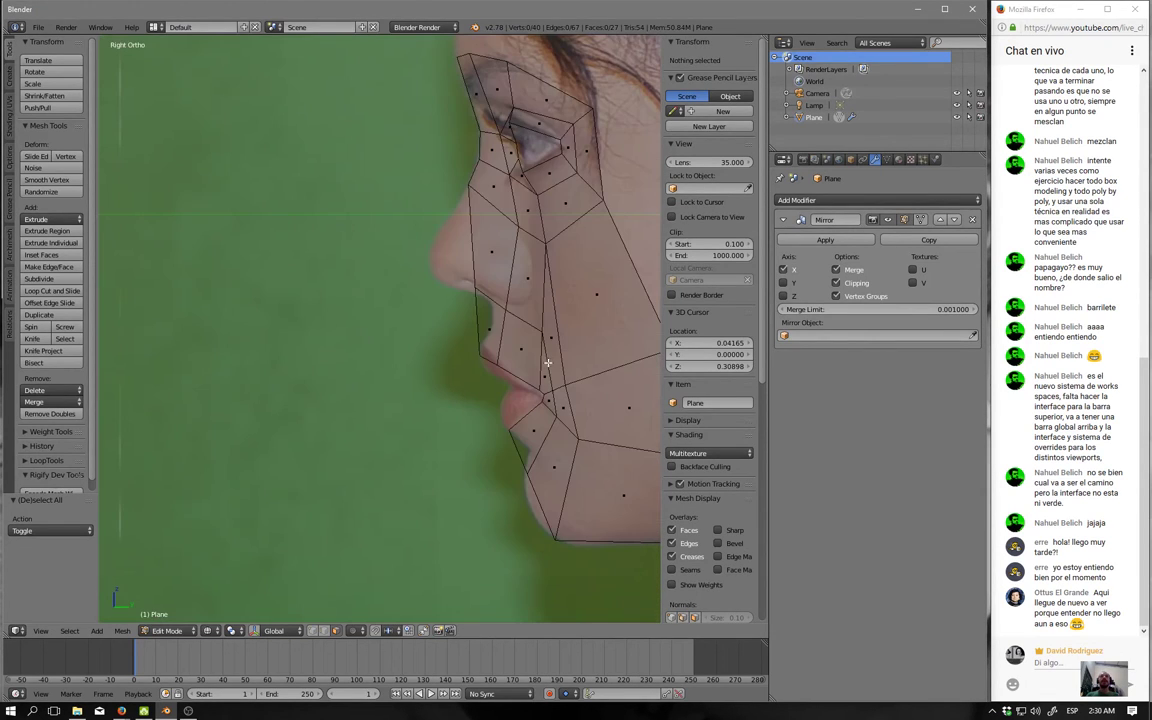
# Move the below-nose and nose-tip vertices onto the side photo's outline.
pyautogui.rightClick(505, 311)
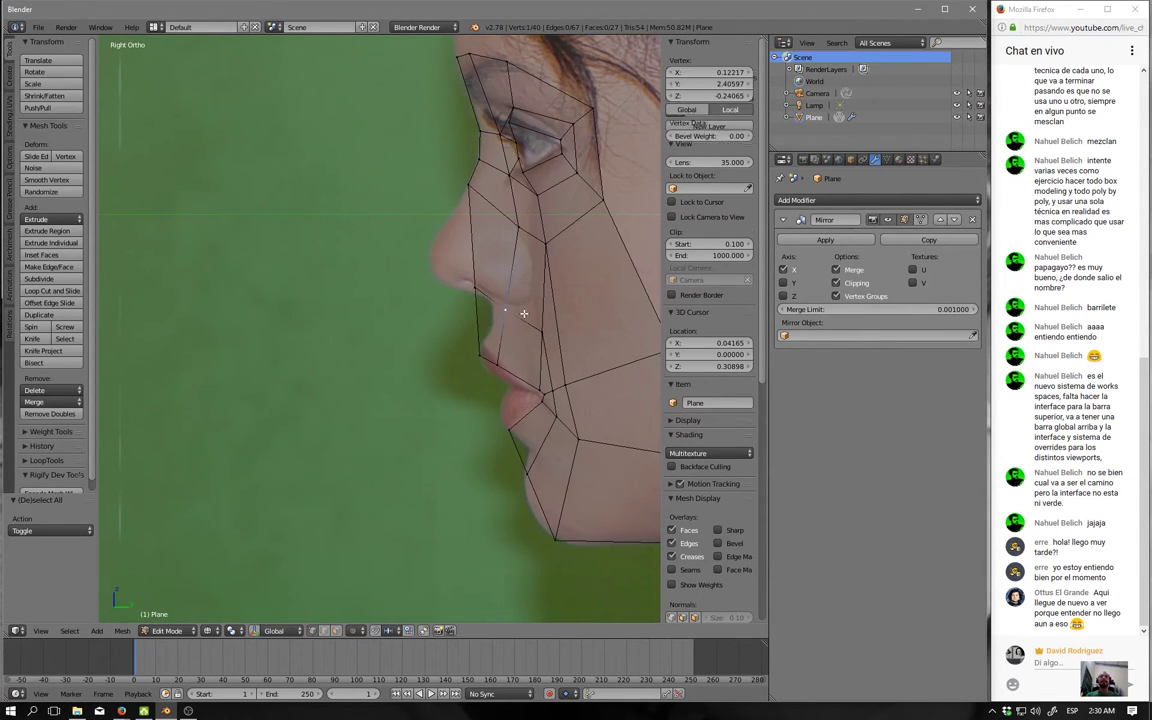
pyautogui.press('g')
pyautogui.click(549, 309)
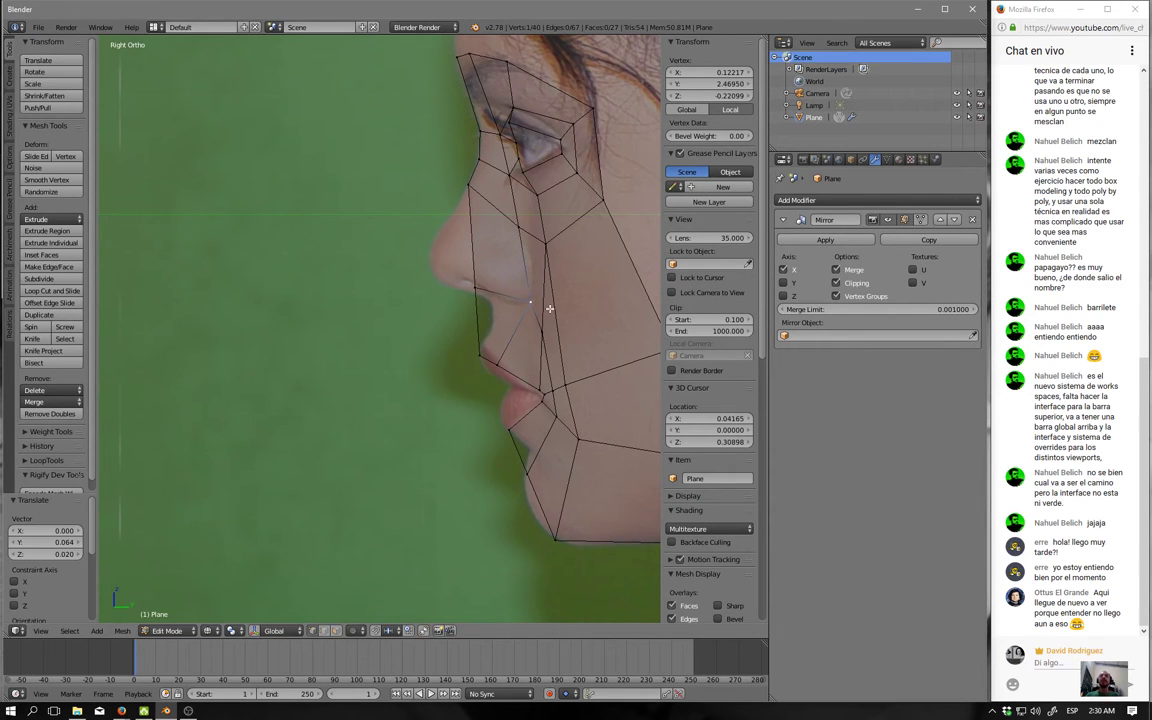
pyautogui.rightClick(478, 289)
pyautogui.press('g')
pyautogui.click(492, 303)
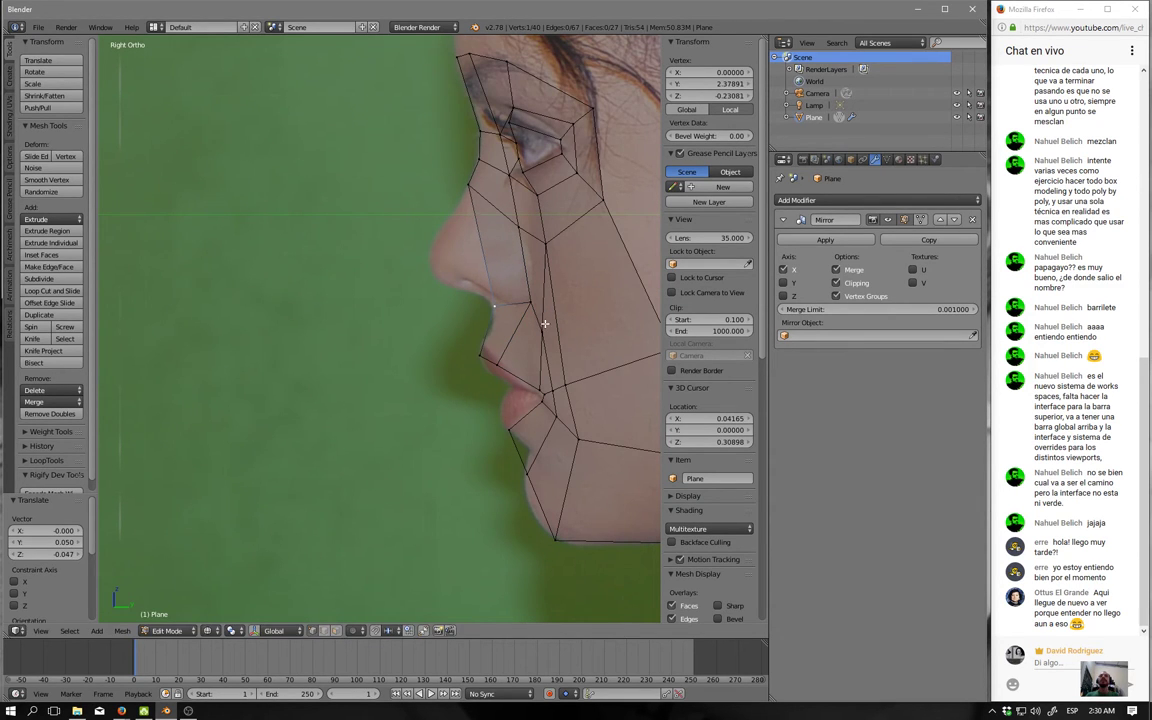
pyautogui.press('g')
pyautogui.click(545, 328)
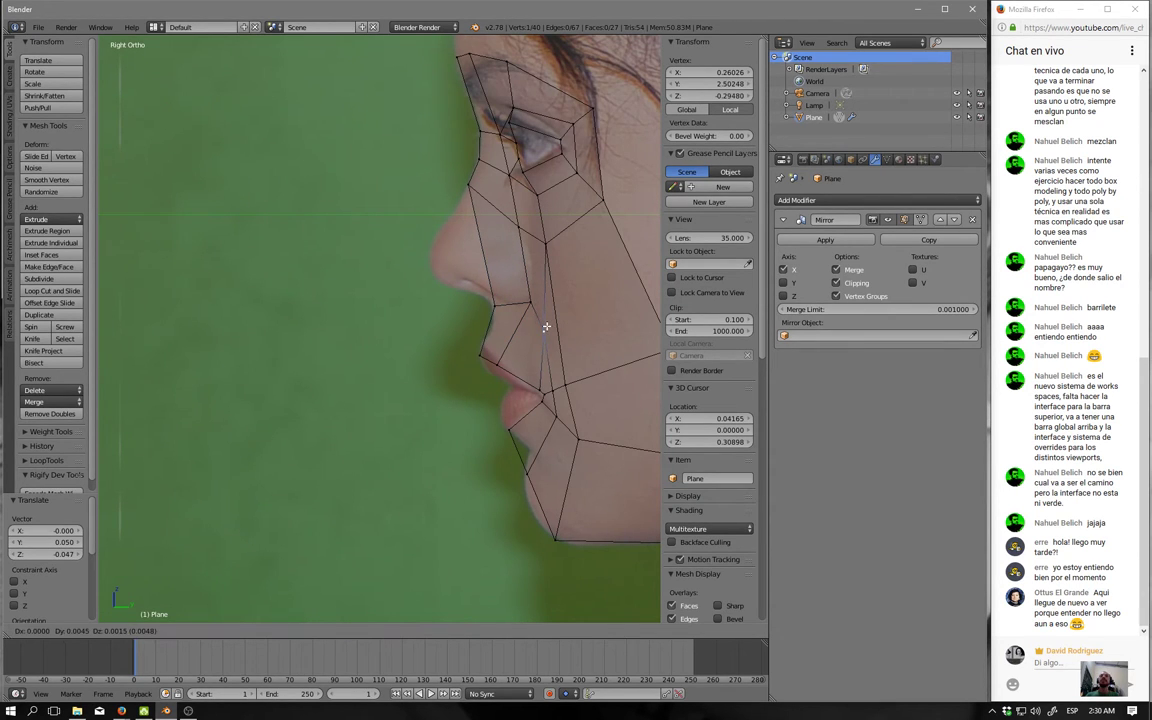
# Fit the mouth-side and chin vertices onto the profile photo's outline.
pyautogui.rightClick(553, 397)
pyautogui.press('g')
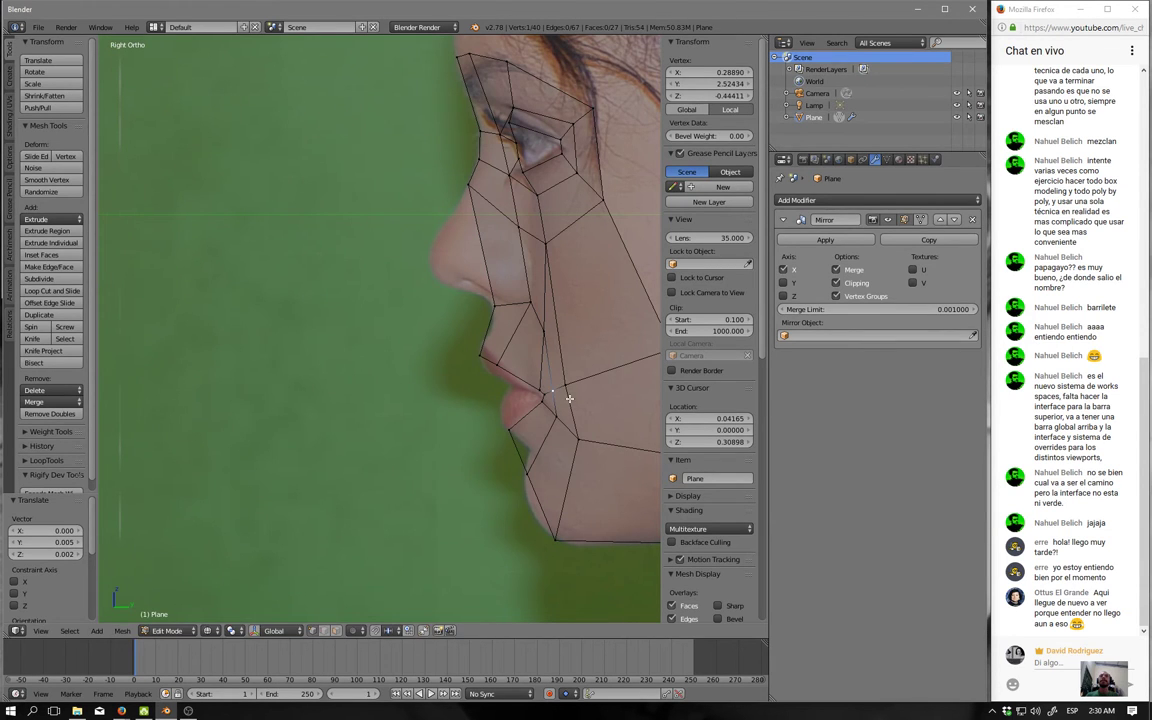
pyautogui.click(566, 398)
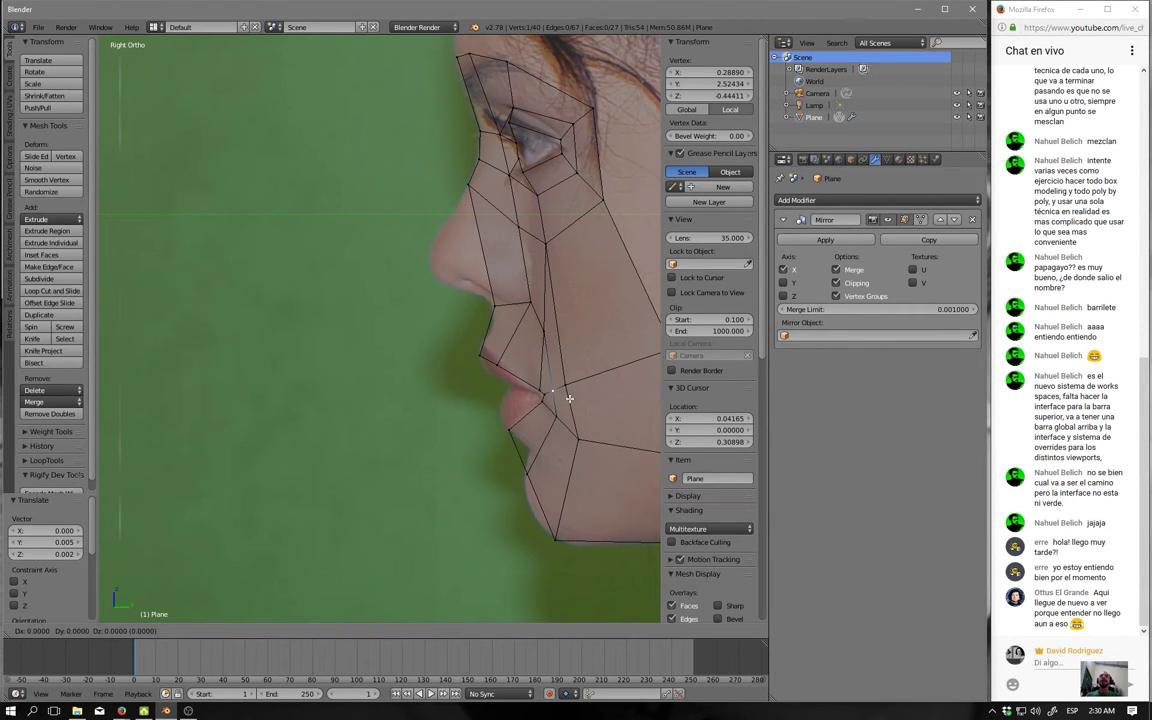
pyautogui.rightClick(528, 472)
pyautogui.press('g')
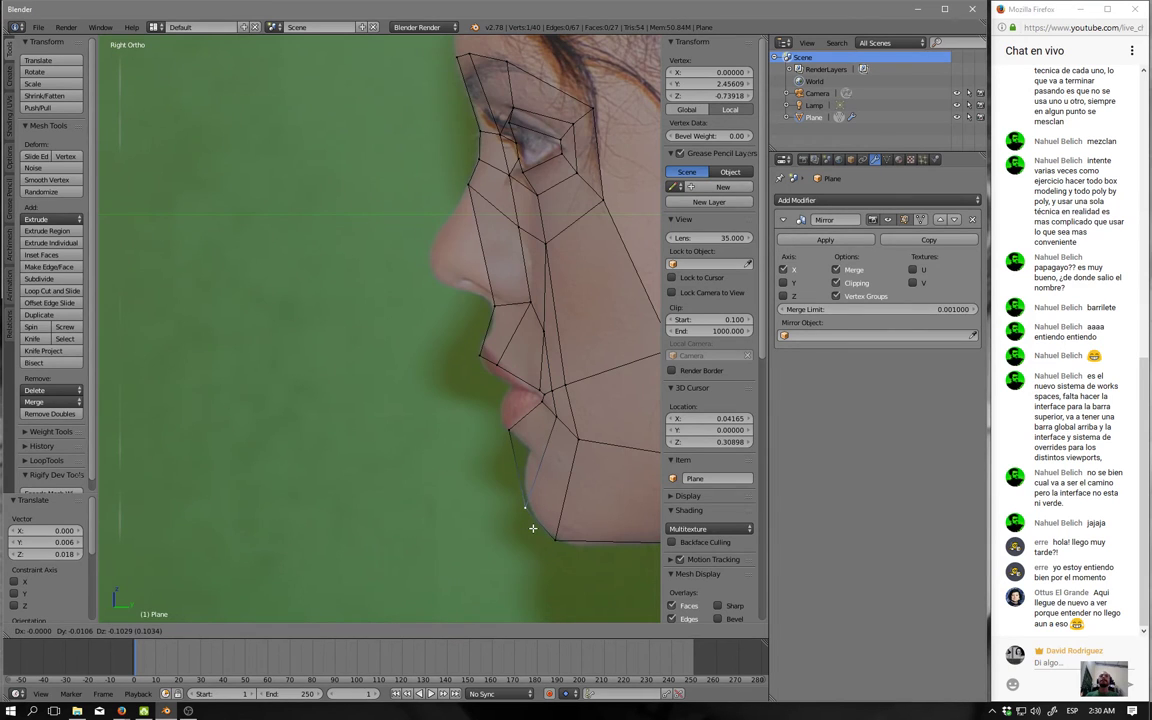
pyautogui.click(534, 468)
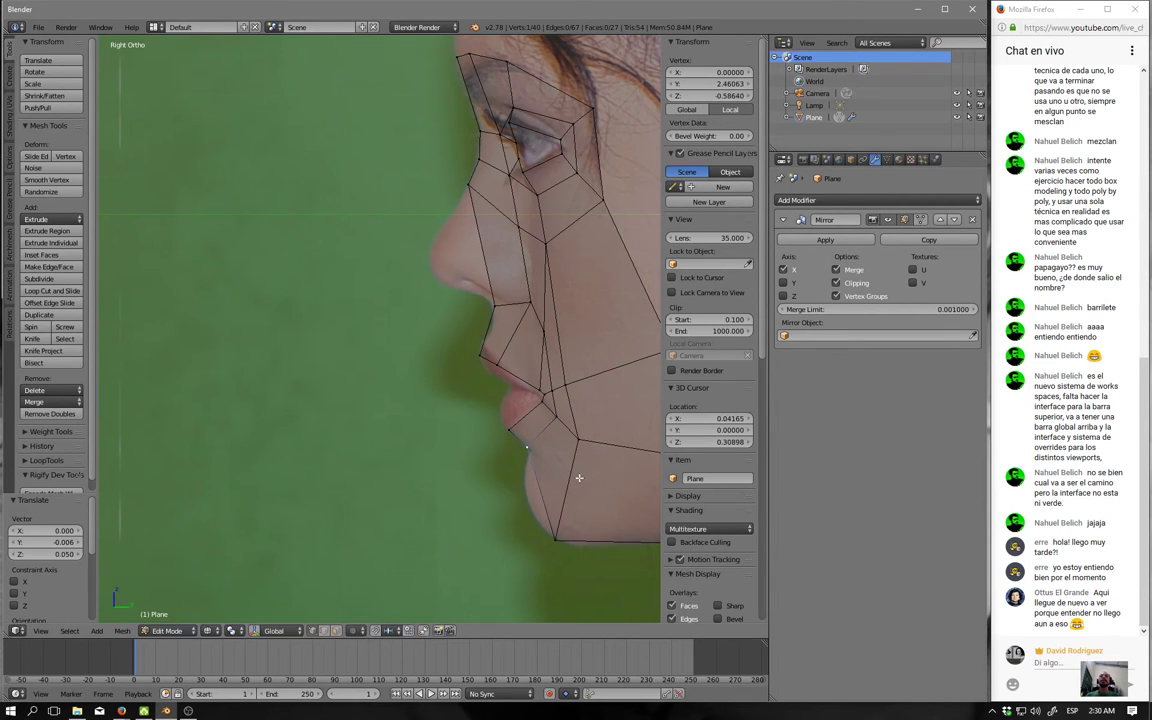
pyautogui.rightClick(573, 392)
pyautogui.press('g')
pyautogui.click(561, 391)
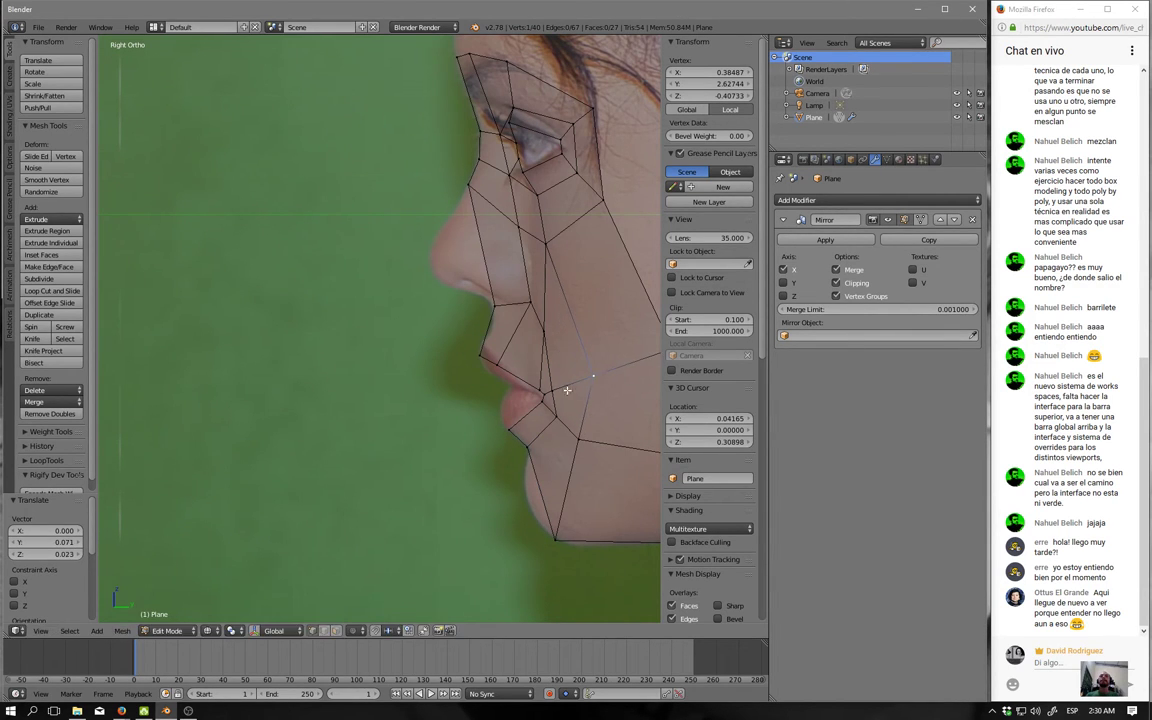
pyautogui.press('g')
pyautogui.click(560, 390)
# In front view, move two cheek vertices and a lower jaw vertex onto the photo's contour.
pyautogui.press('KP_1')
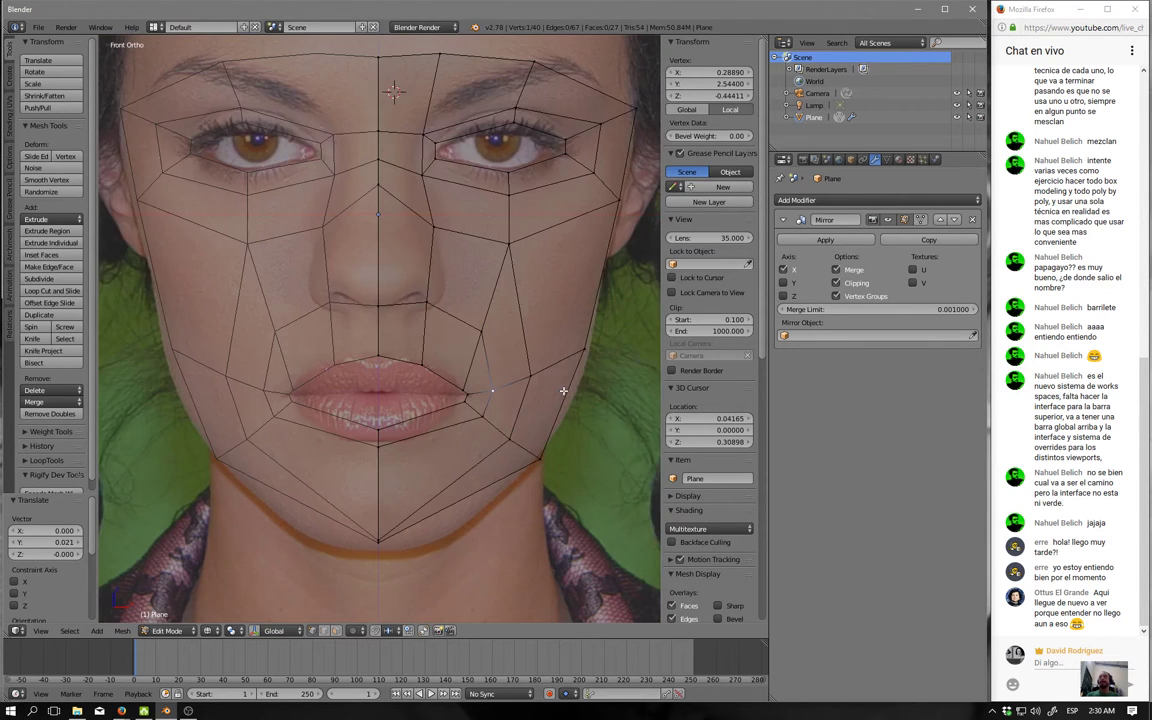
pyautogui.press('g')
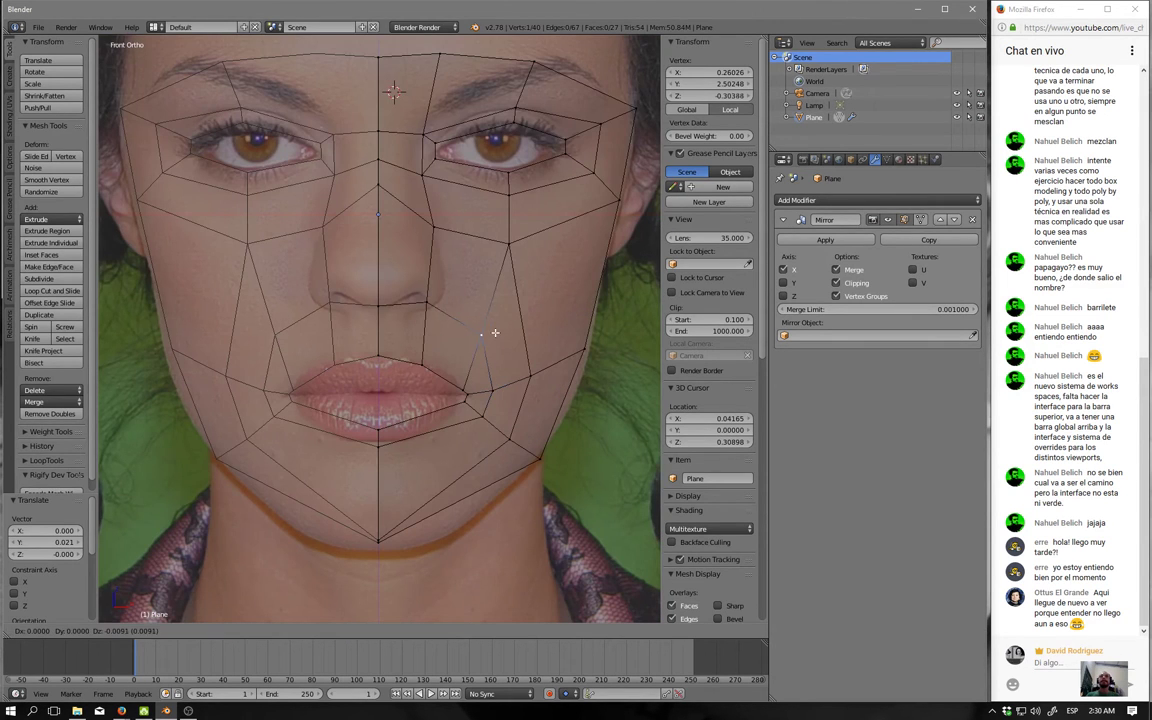
pyautogui.click(483, 330)
pyautogui.rightClick(527, 373)
pyautogui.press('g')
pyautogui.click(548, 373)
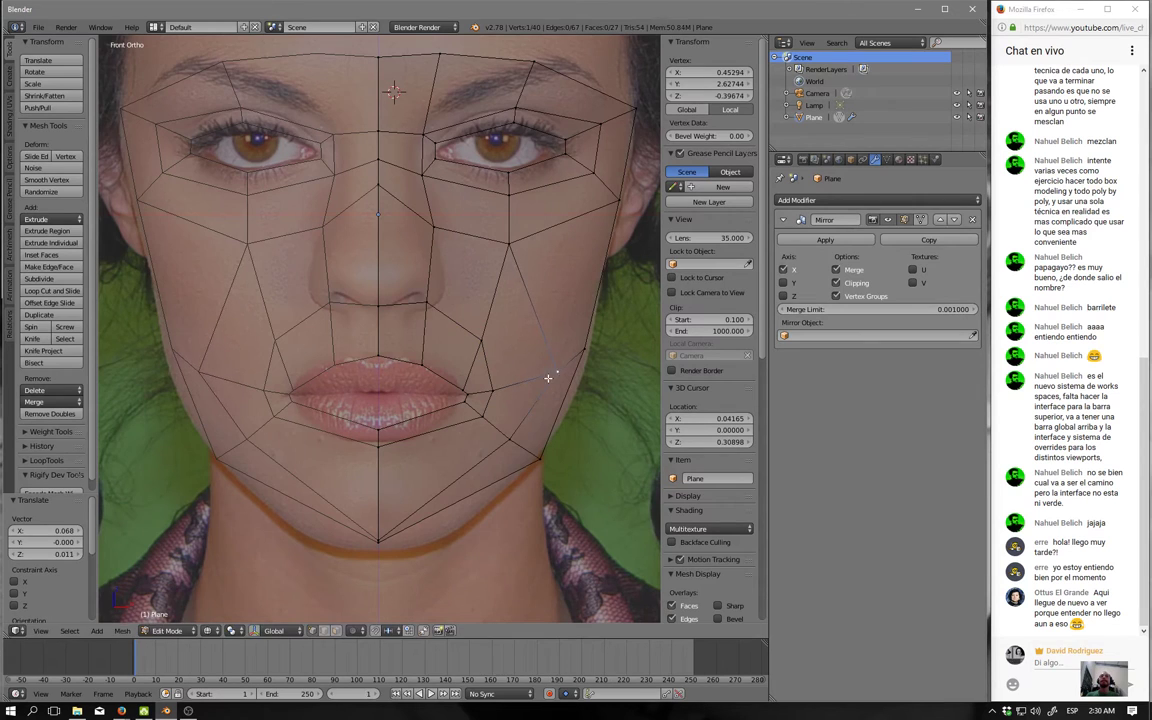
pyautogui.rightClick(522, 437)
pyautogui.press('g')
pyautogui.click(531, 441)
# Nudge another cheek vertex, a jaw vertex and the mouth-corner vertex into place.
pyautogui.rightClick(508, 244)
pyautogui.press('g')
pyautogui.click(517, 249)
pyautogui.rightClick(563, 369)
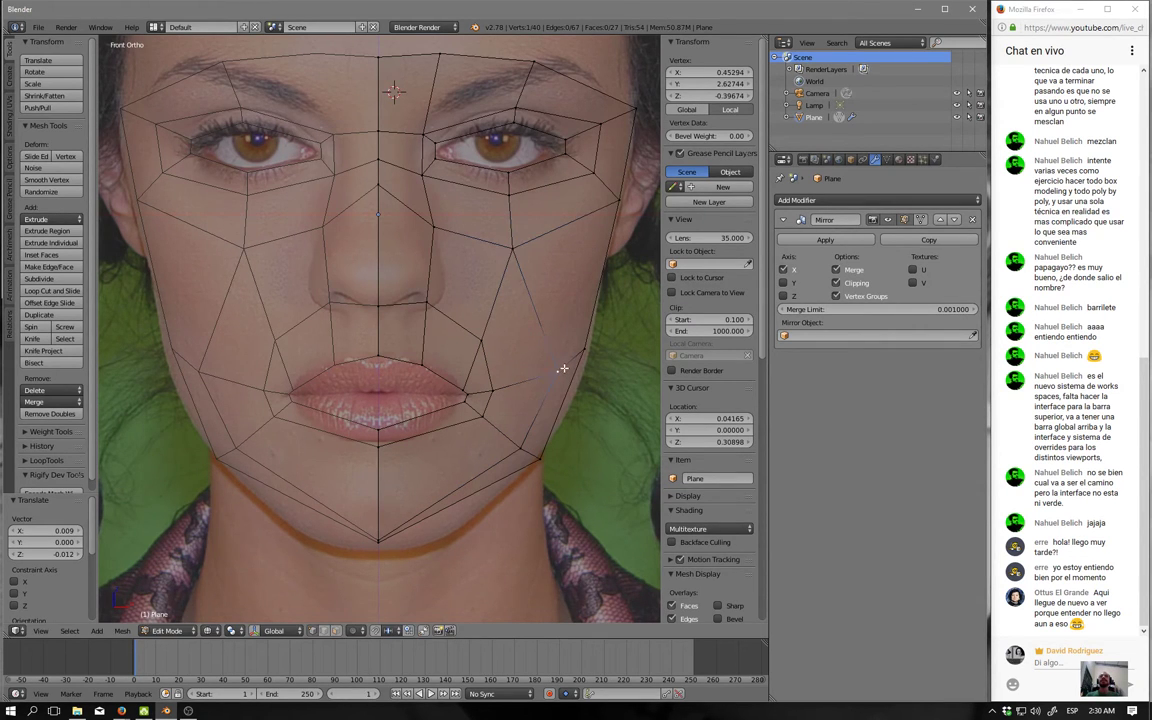
pyautogui.press('g')
pyautogui.click(566, 367)
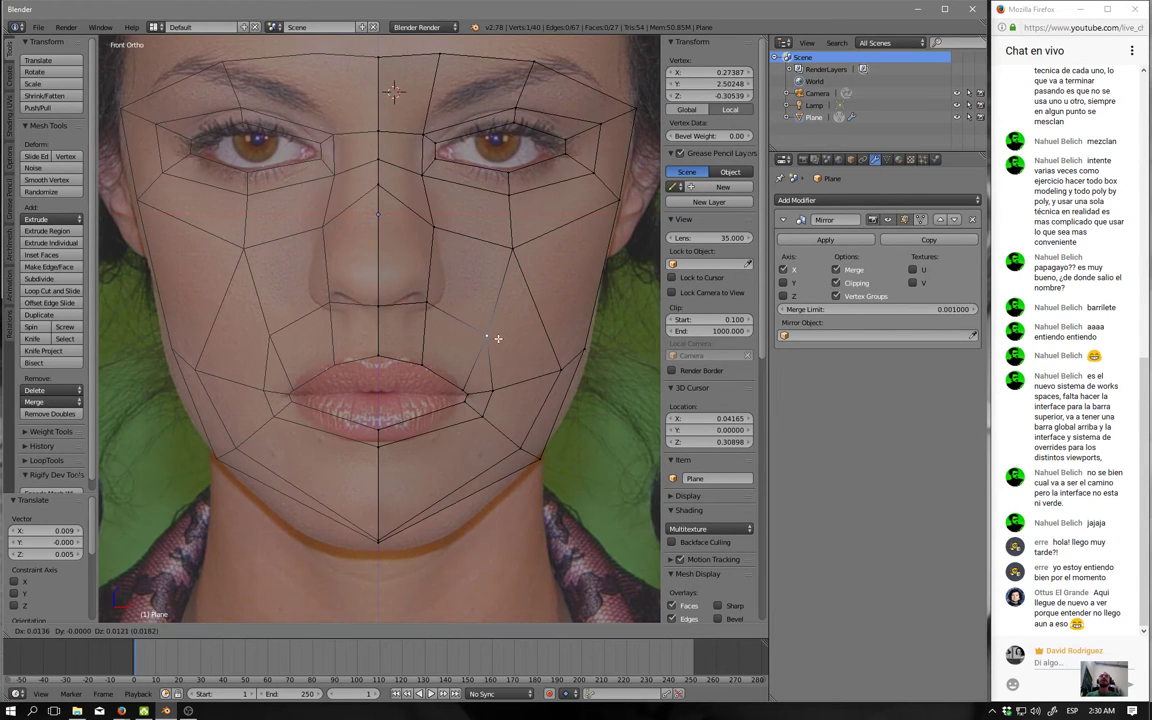
pyautogui.rightClick(487, 393)
pyautogui.press('g')
pyautogui.click(498, 389)
pyautogui.press('g')
pyautogui.click(506, 395)
# In side view, fit the cheek, lip and near-nose vertices to the profile photo.
pyautogui.press('KP_3')
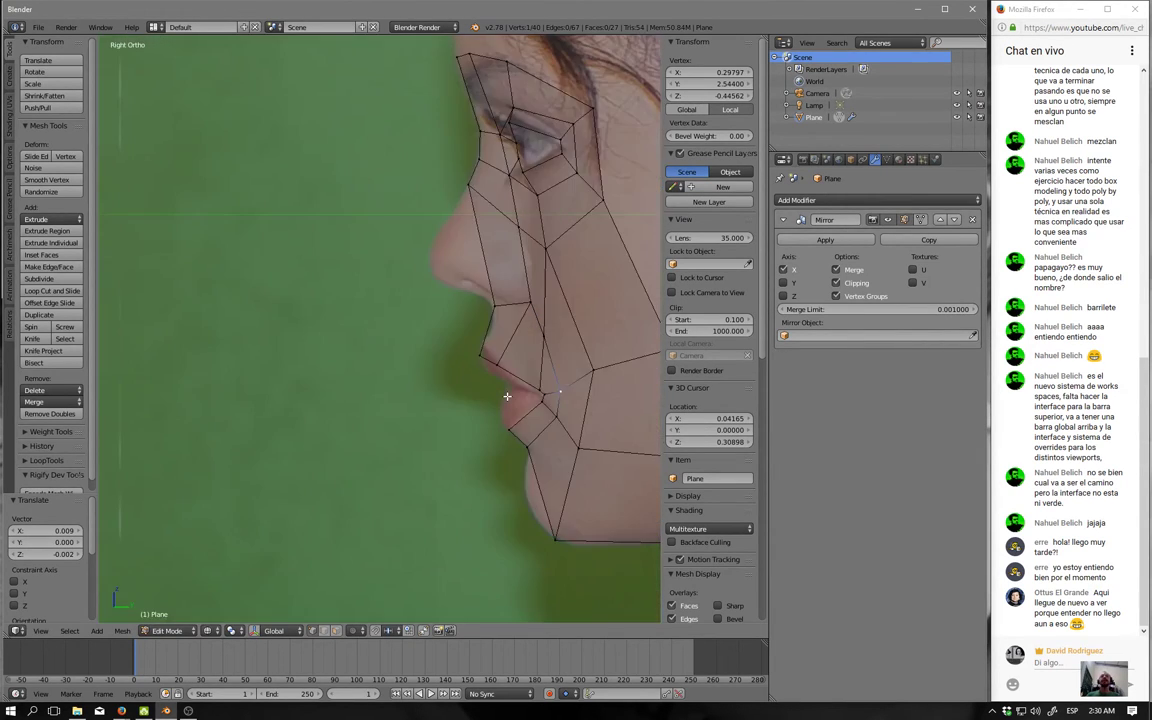
pyautogui.press('g')
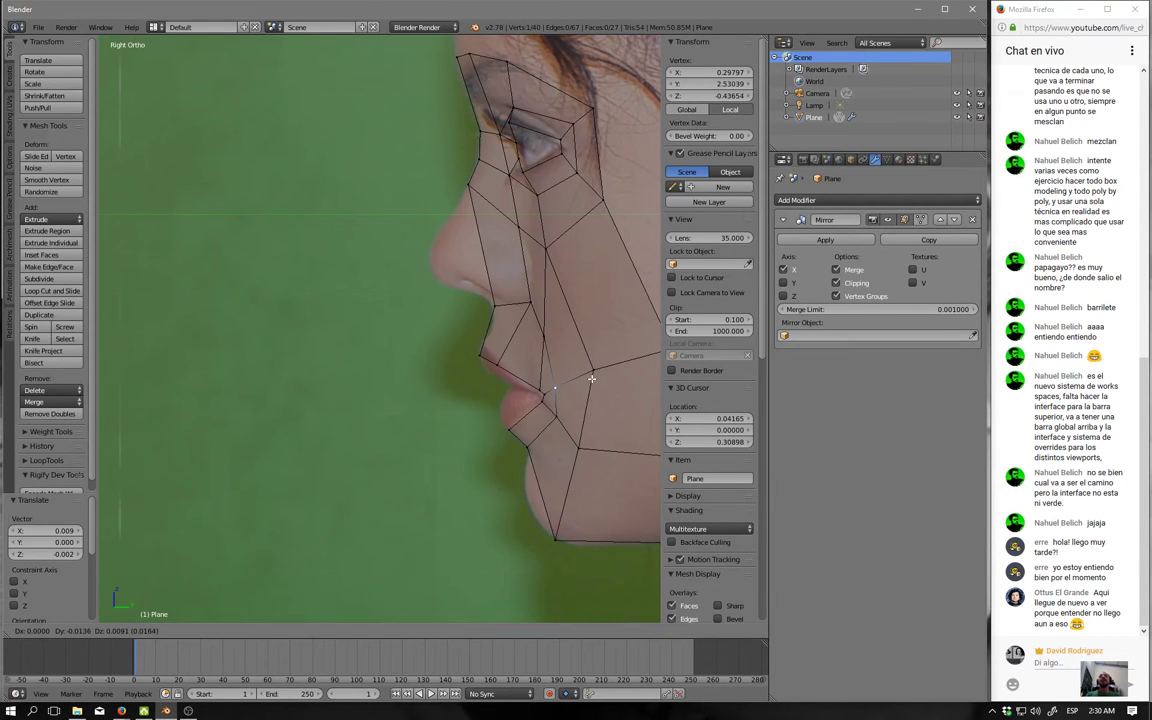
pyautogui.click(591, 378)
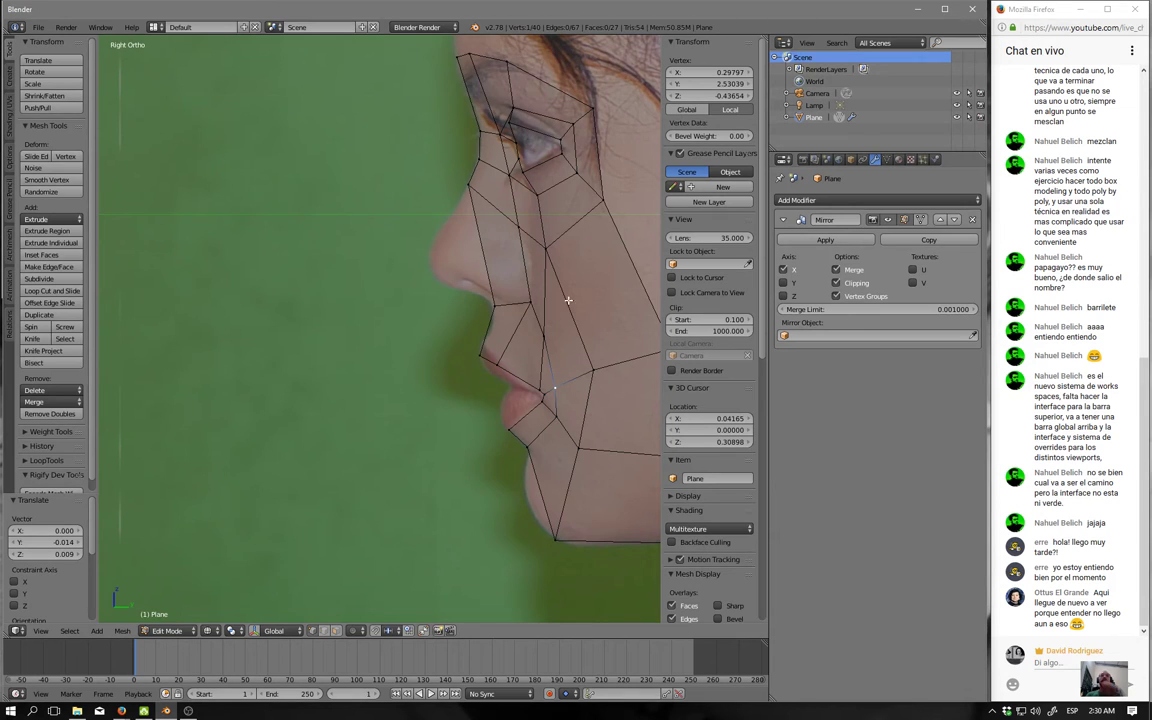
pyautogui.keyDown('shift'); pyautogui.moveTo(501, 362); pyautogui.dragTo(447, 342, button='middle'); pyautogui.keyUp('shift')
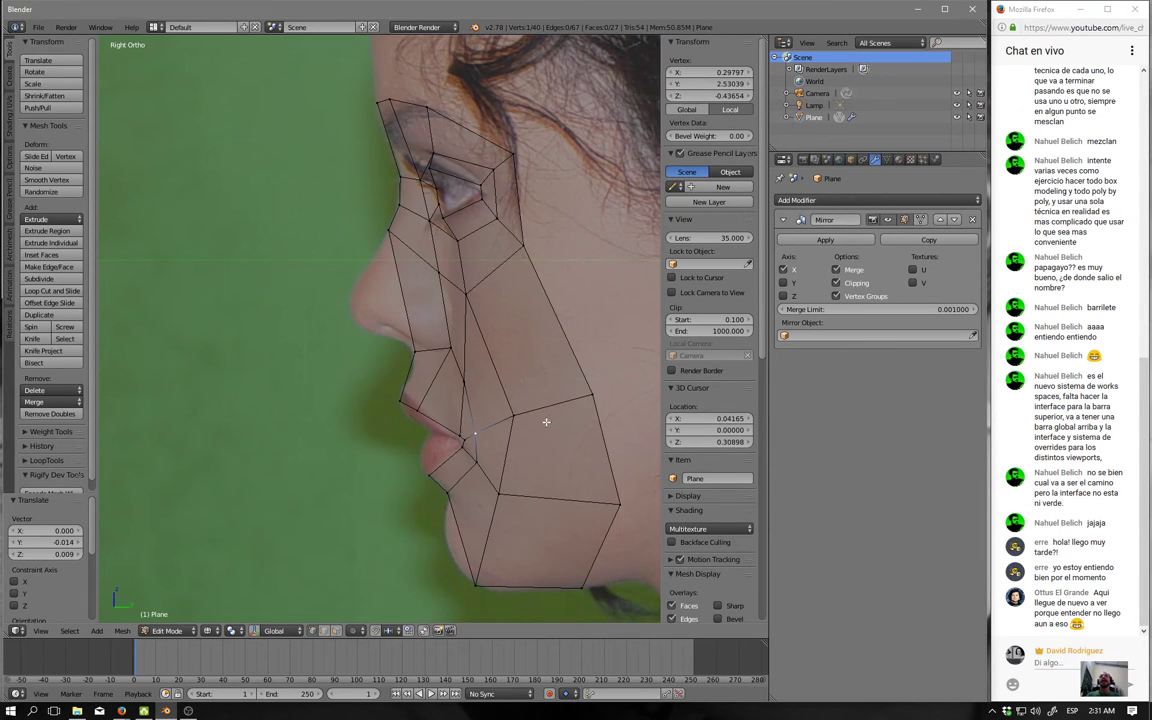
pyautogui.keyDown('shift'); pyautogui.moveTo(546, 422); pyautogui.dragTo(574, 389, button='middle'); pyautogui.keyUp('shift')
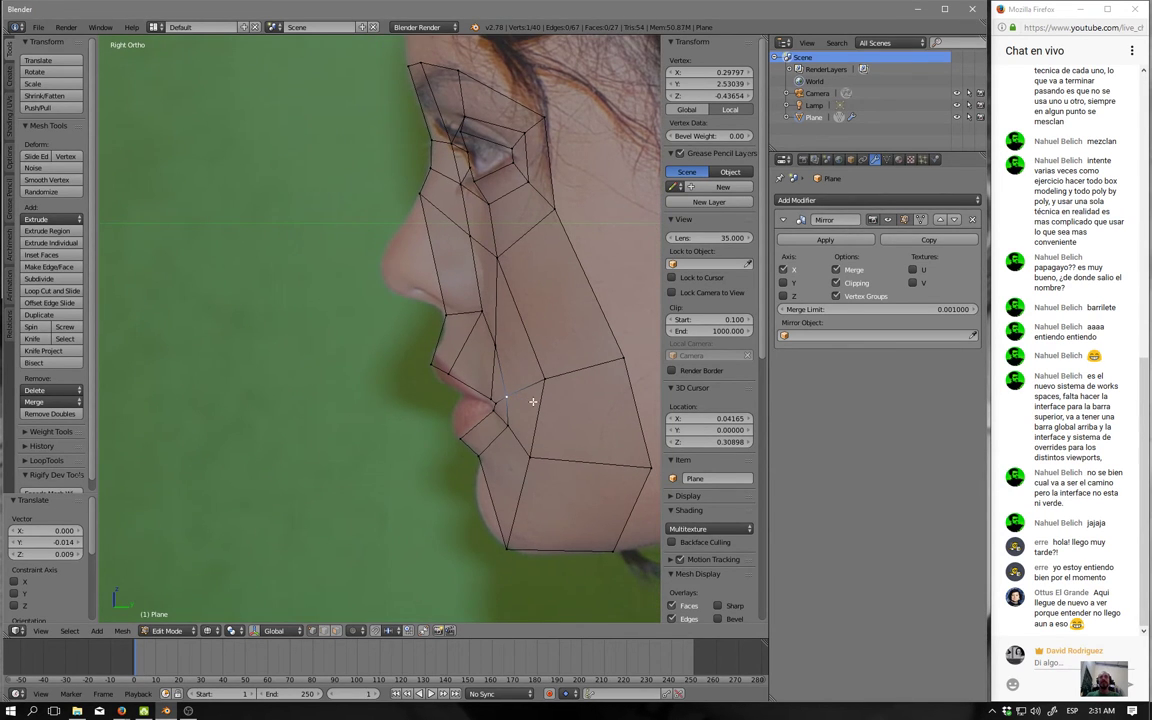
pyautogui.press('g')
pyautogui.click(531, 443)
pyautogui.rightClick(469, 234)
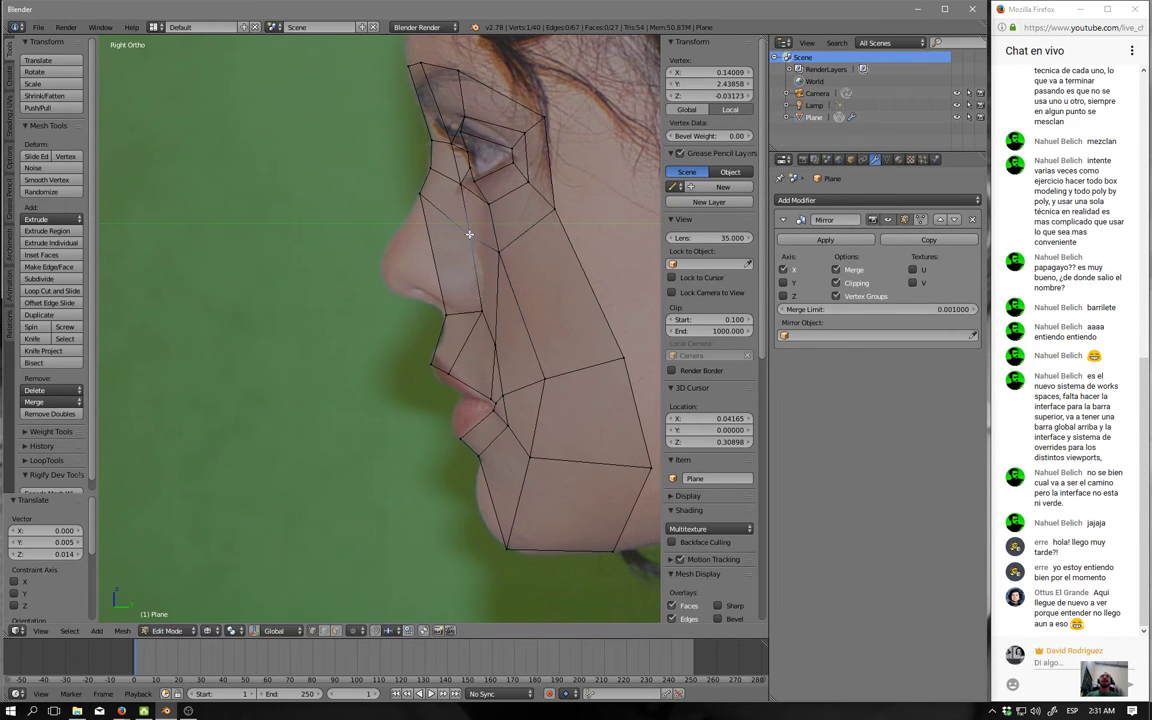
pyautogui.press('g')
pyautogui.click(469, 237)
pyautogui.rightClick(504, 395)
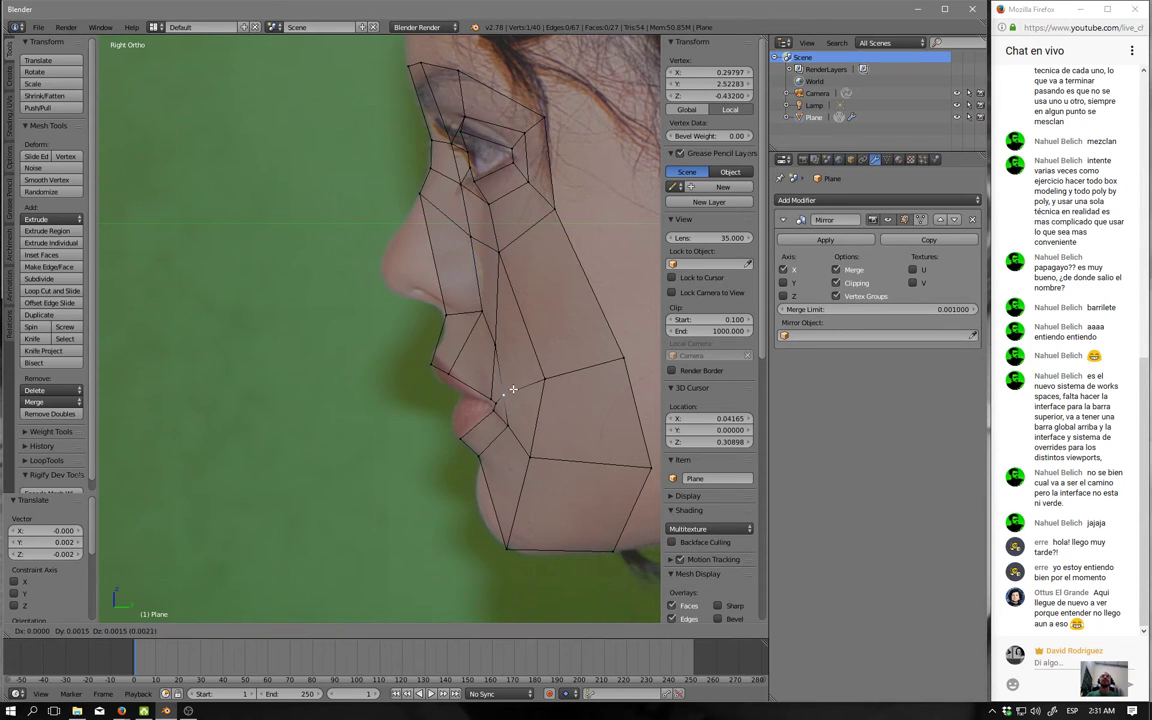
# Add an edge loop down the profile by the mouth, sliding the new chin vertex onto the outline.
pyautogui.hotkey('ctrl', 'r')
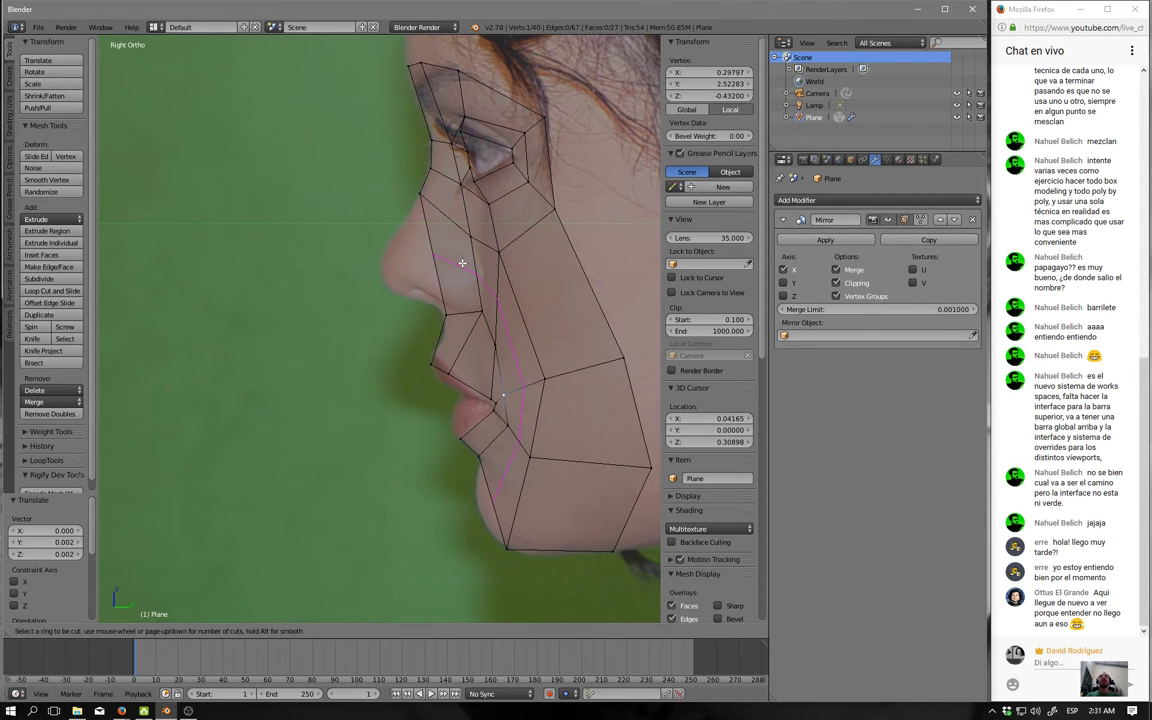
pyautogui.click(462, 262)
pyautogui.click(545, 400)
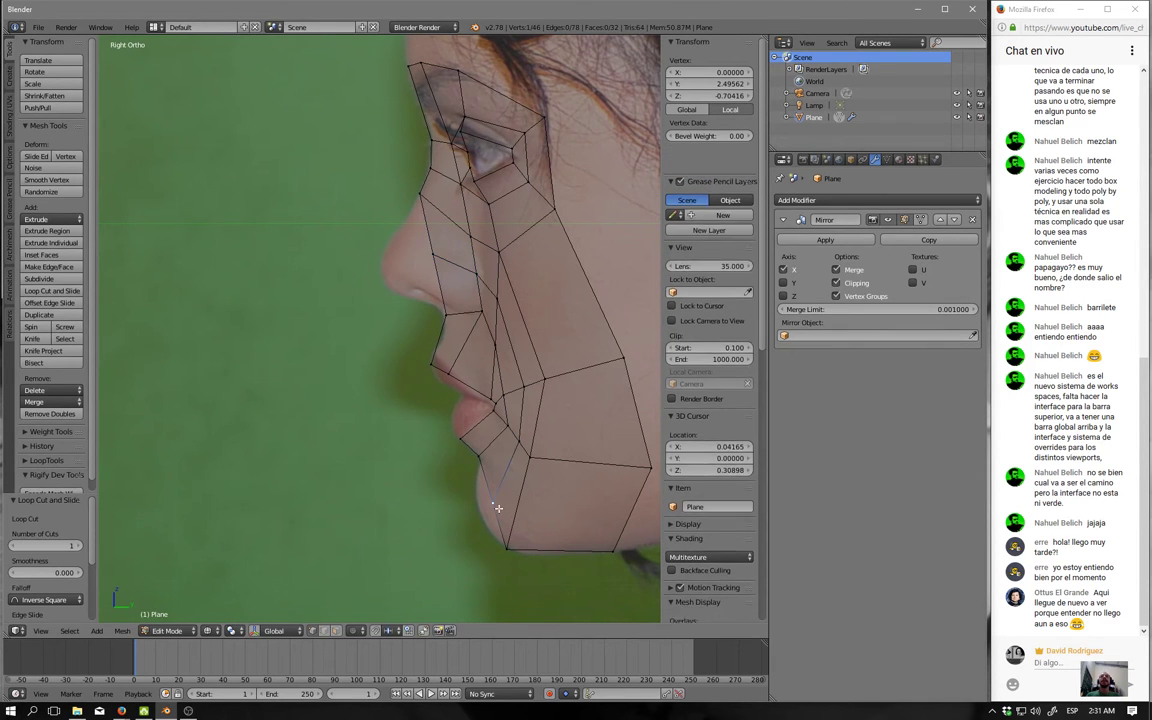
pyautogui.moveTo(498, 512); pyautogui.dragTo(472, 508, button='right')
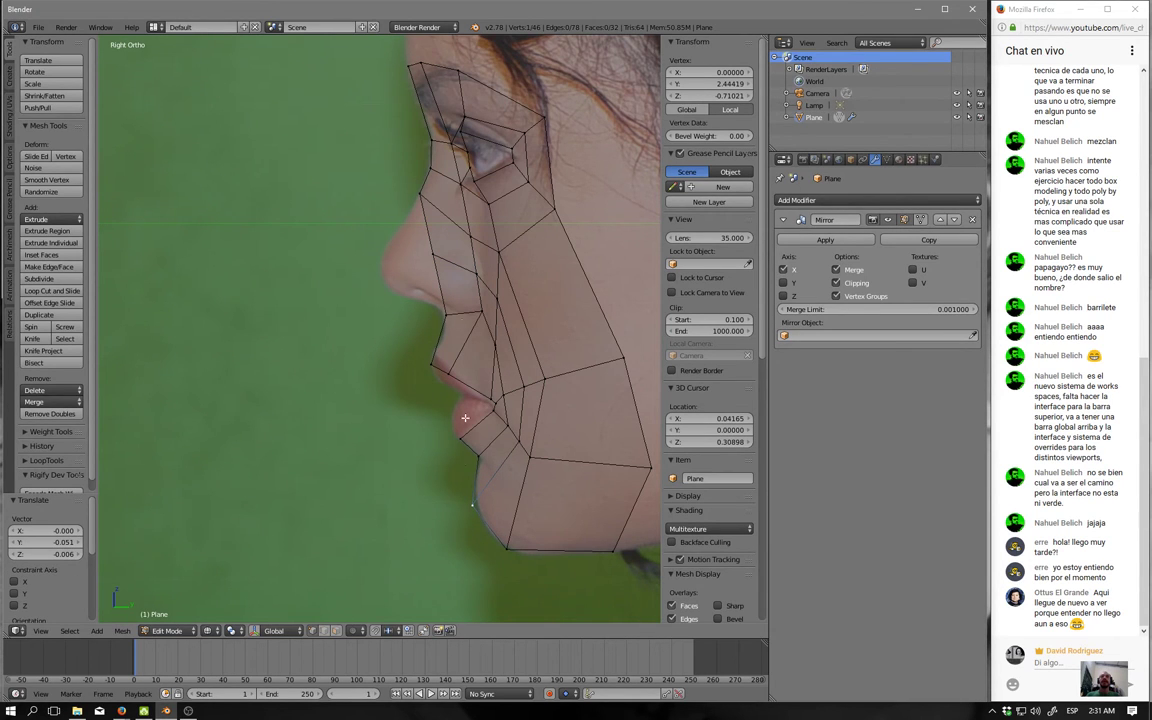
pyautogui.hotkey('ctrl', 'tab')
pyautogui.keyDown('alt'); pyautogui.rightClick(474, 253); pyautogui.keyUp('alt')
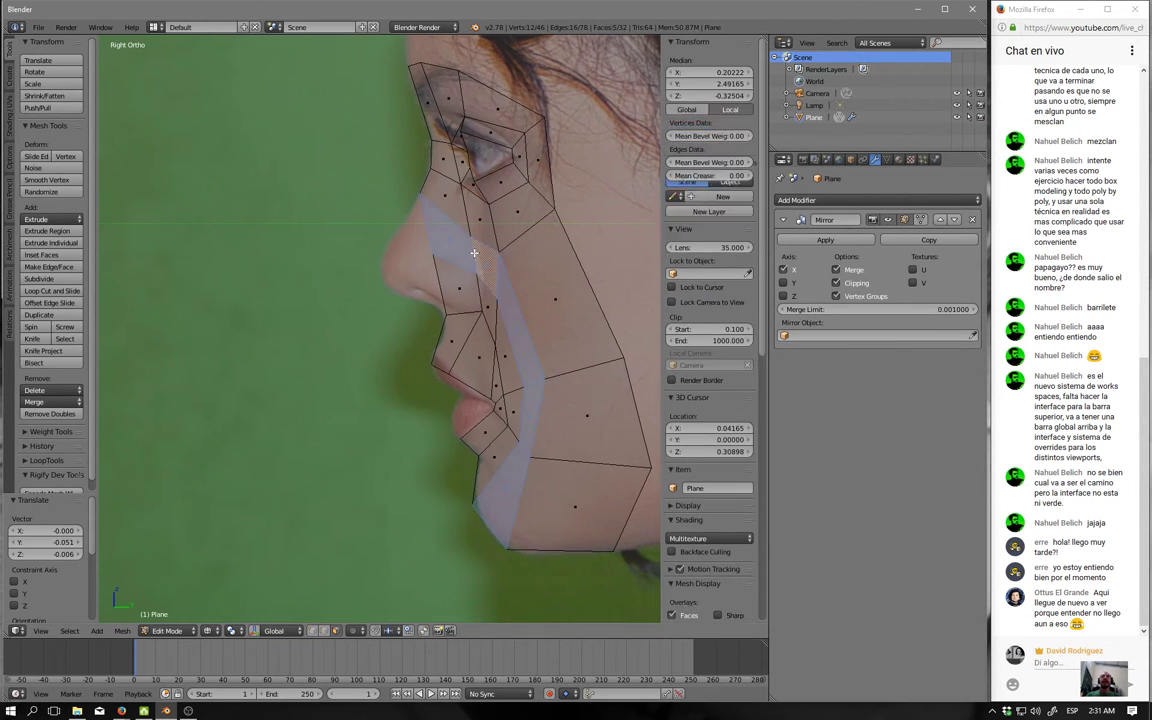
pyautogui.press('a')
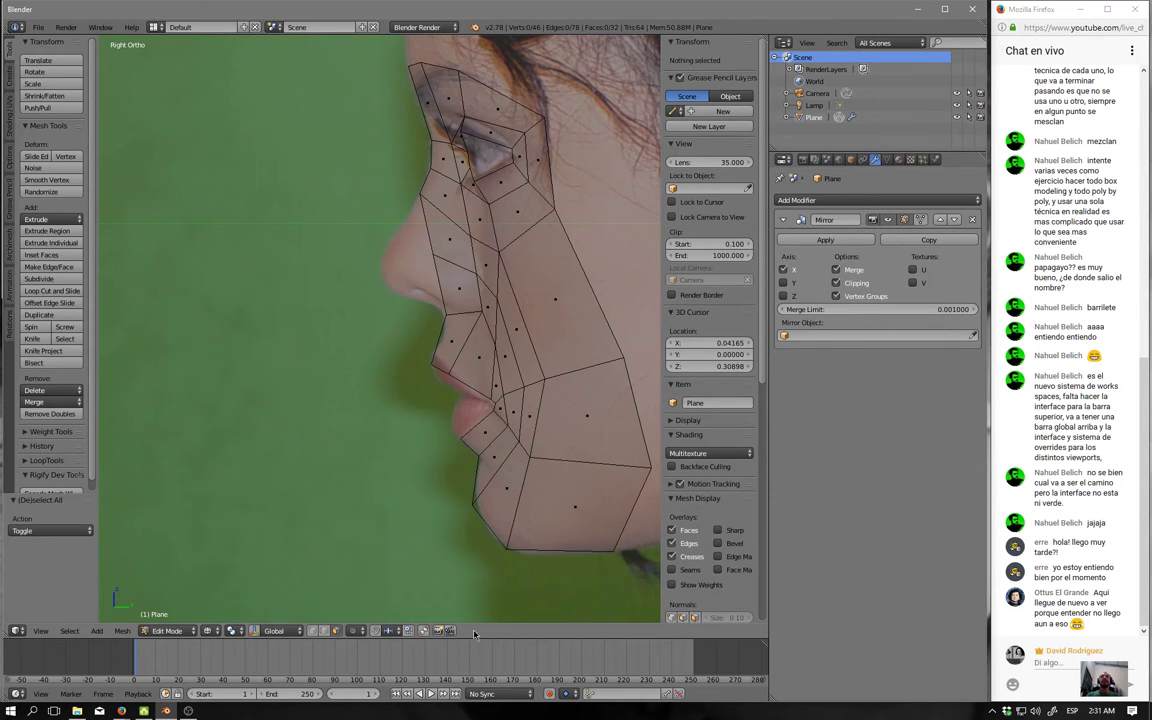
pyautogui.click(323, 630)
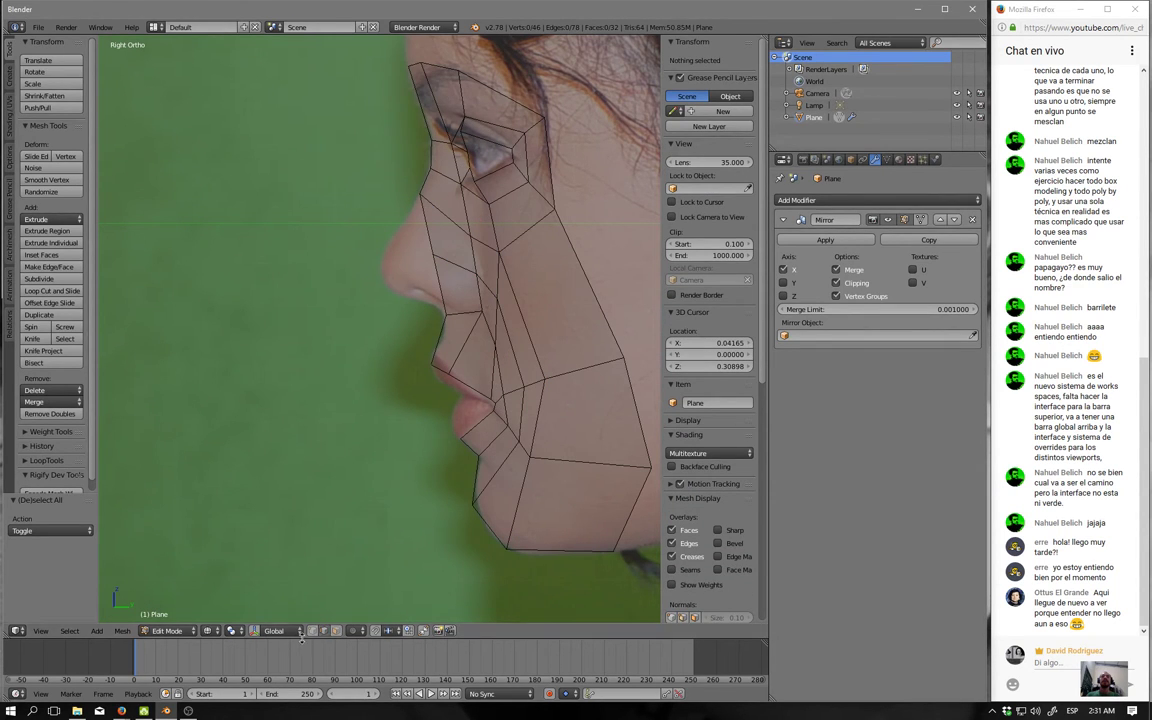
# Raise the jaw vertex and reposition a cheek vertex to follow the side photo.
pyautogui.rightClick(539, 459)
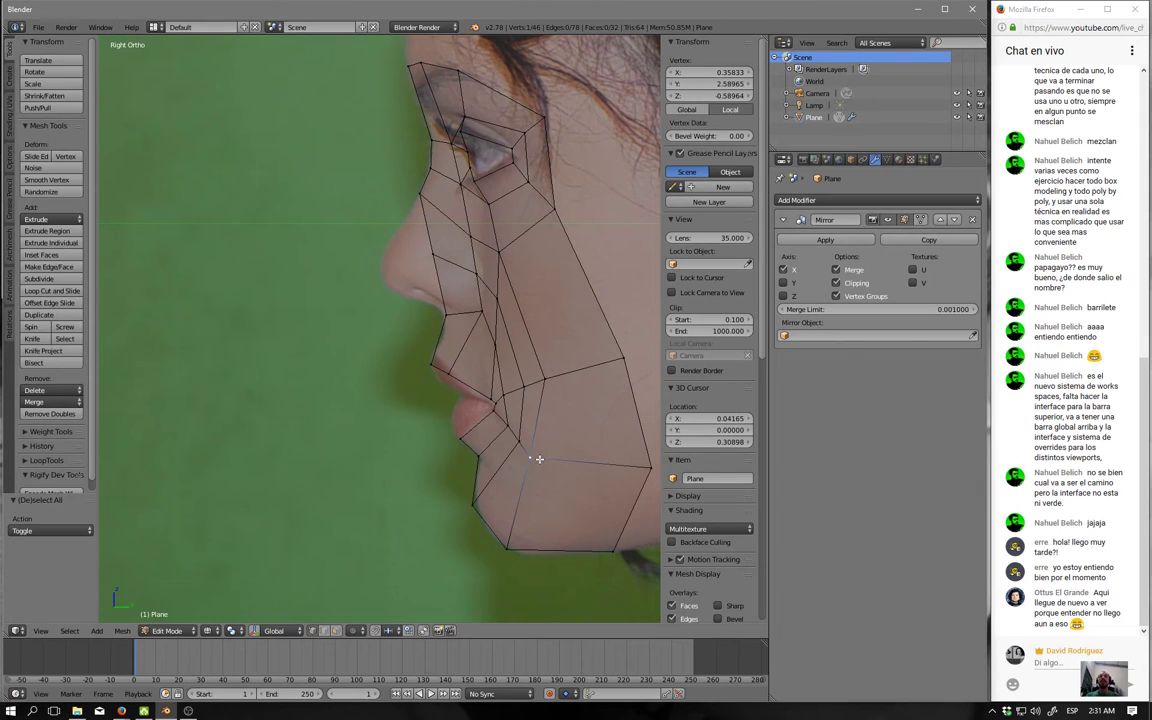
pyautogui.press('g')
pyautogui.click(557, 408)
pyautogui.press('g')
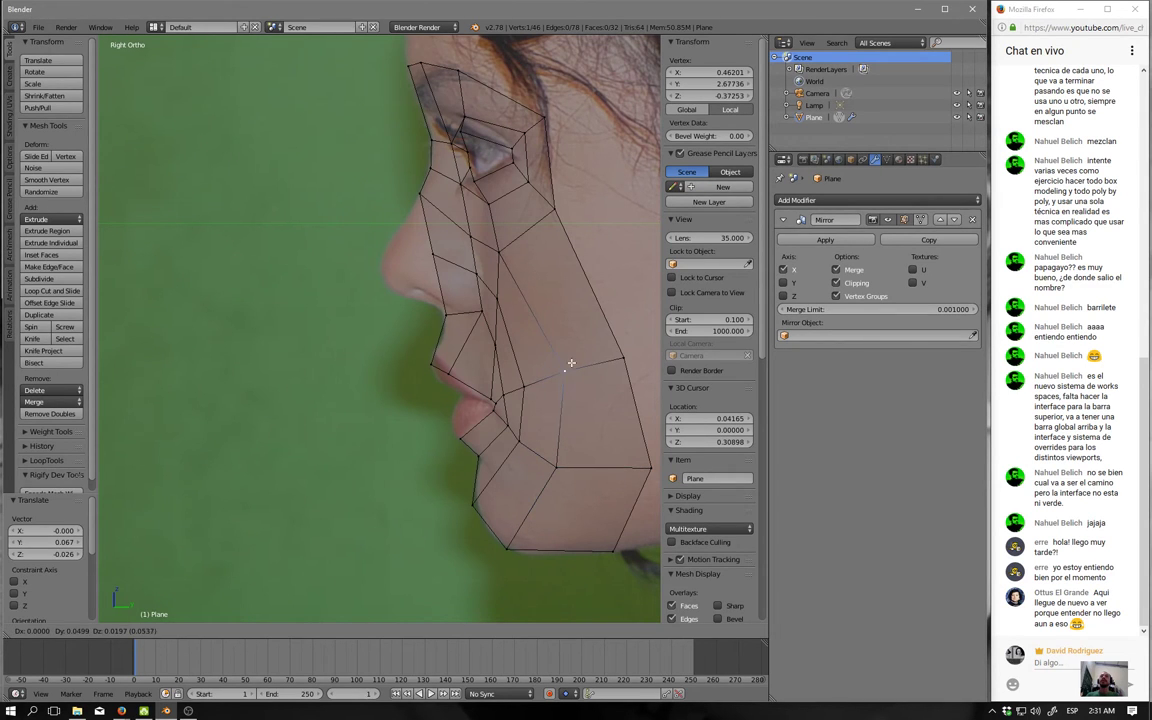
pyautogui.click(571, 363)
pyautogui.rightClick(509, 260)
pyautogui.press('g')
pyautogui.click(492, 251)
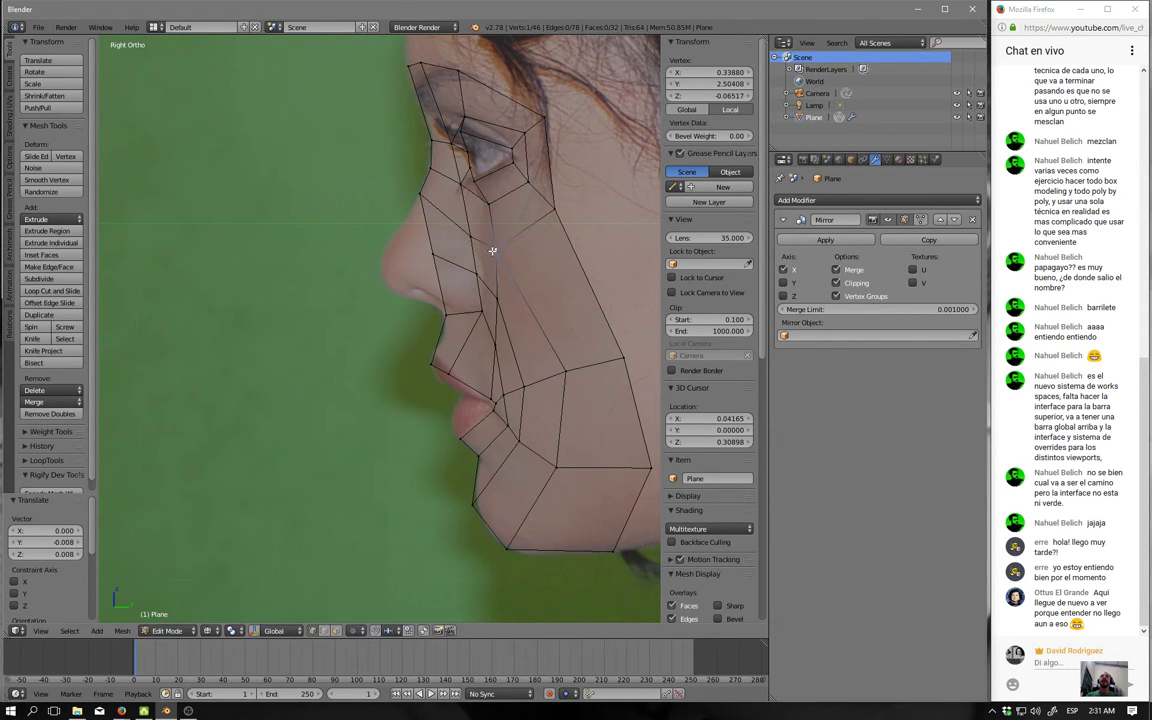
# Fit the nose-side, nose-tip and nostril vertices to the profile photo's outline.
pyautogui.rightClick(492, 251)
pyautogui.press('g')
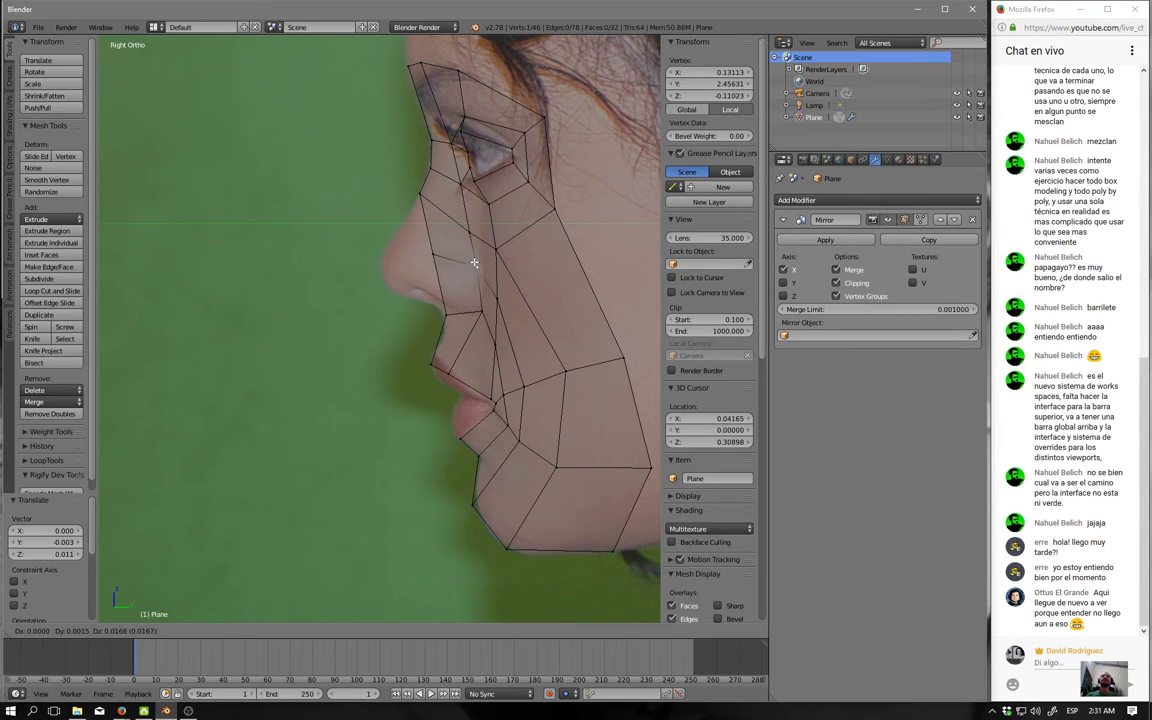
pyautogui.click(430, 235)
pyautogui.rightClick(432, 254)
pyautogui.press('g')
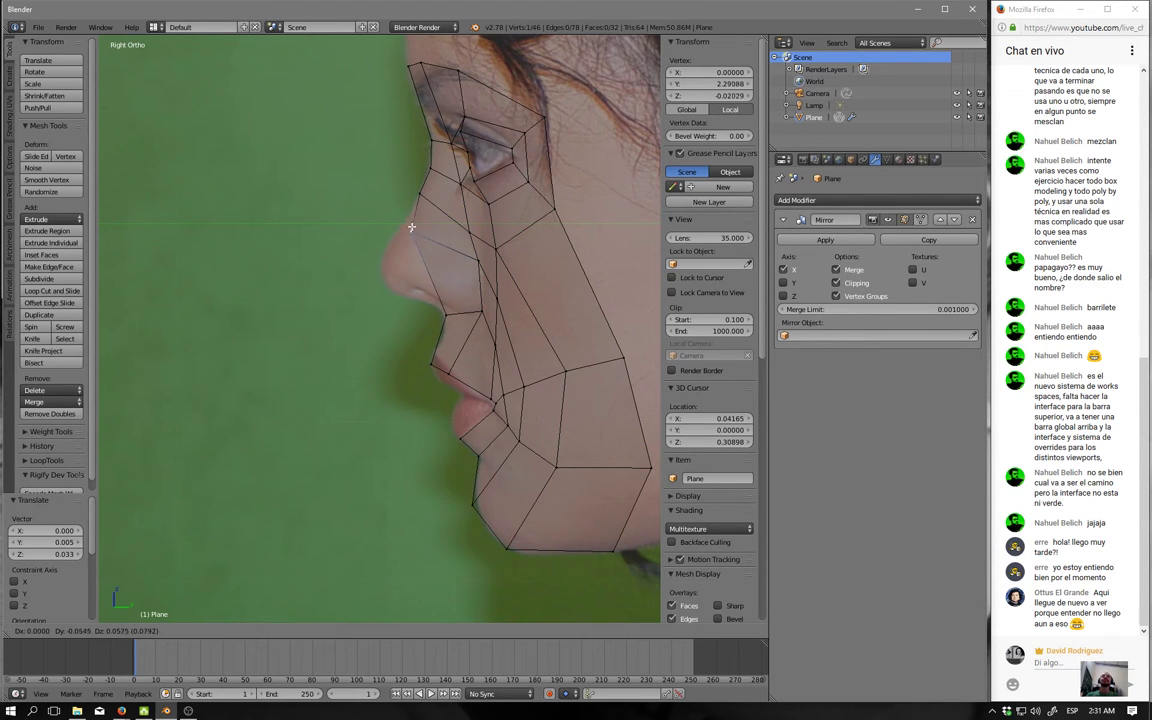
pyautogui.click(366, 199)
pyautogui.rightClick(437, 304)
pyautogui.press('g')
pyautogui.click(437, 304)
pyautogui.rightClick(476, 267)
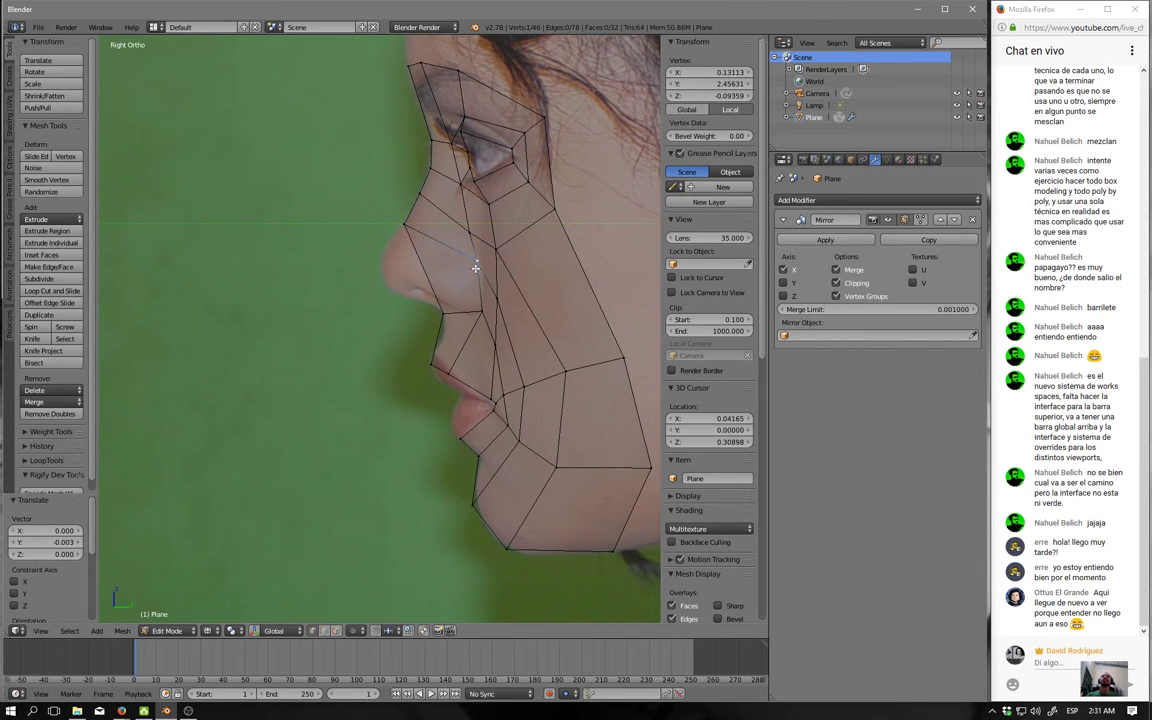
pyautogui.press('KP_1')
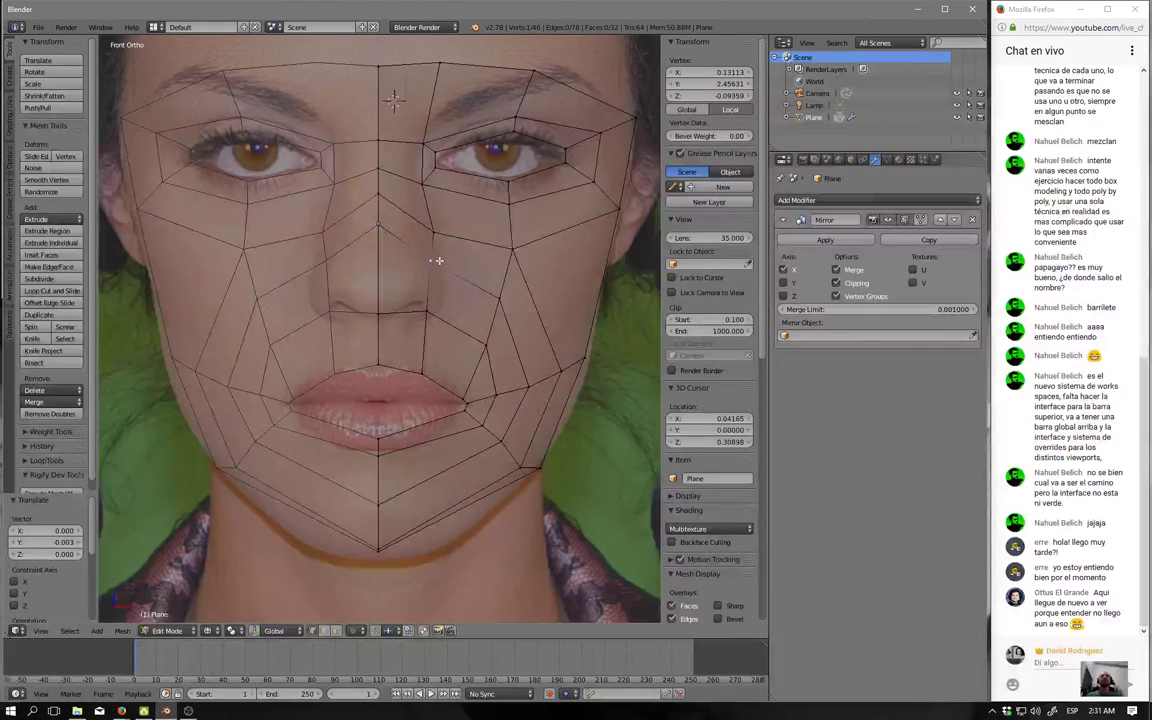
# Move the vertices beside the nose and at the lip corner to fit the front photo.
pyautogui.press('g')
pyautogui.click(442, 275)
pyautogui.rightClick(437, 303)
pyautogui.press('g')
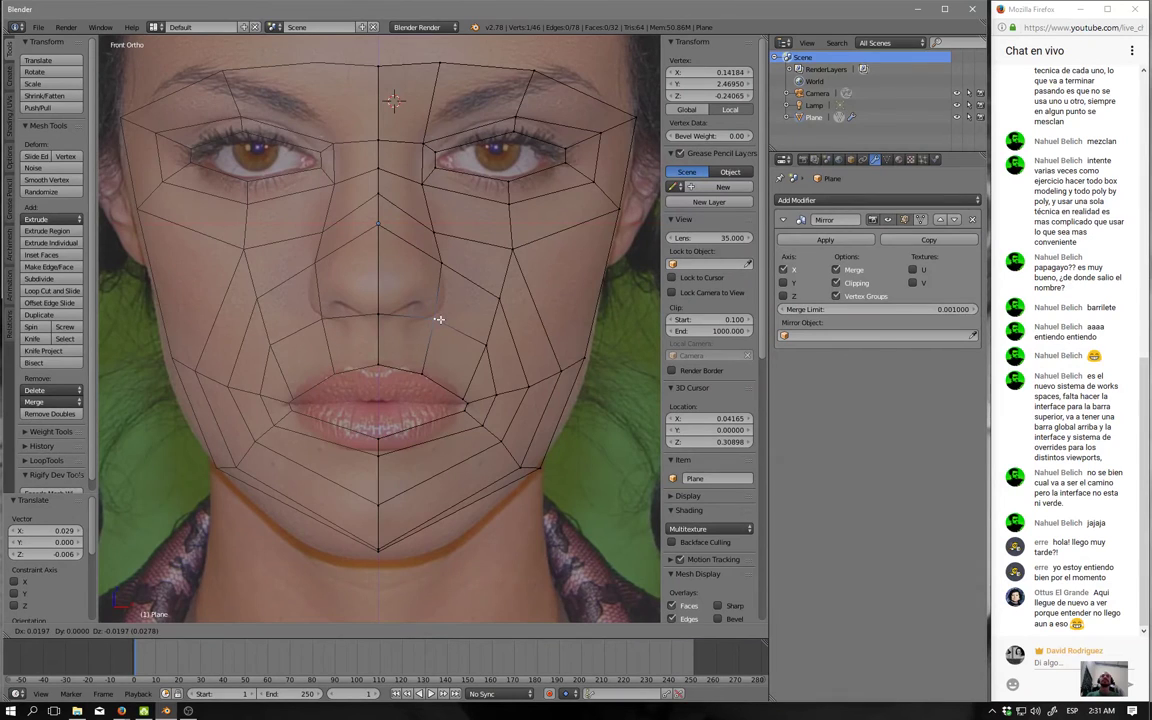
pyautogui.click(439, 318)
pyautogui.rightClick(488, 348)
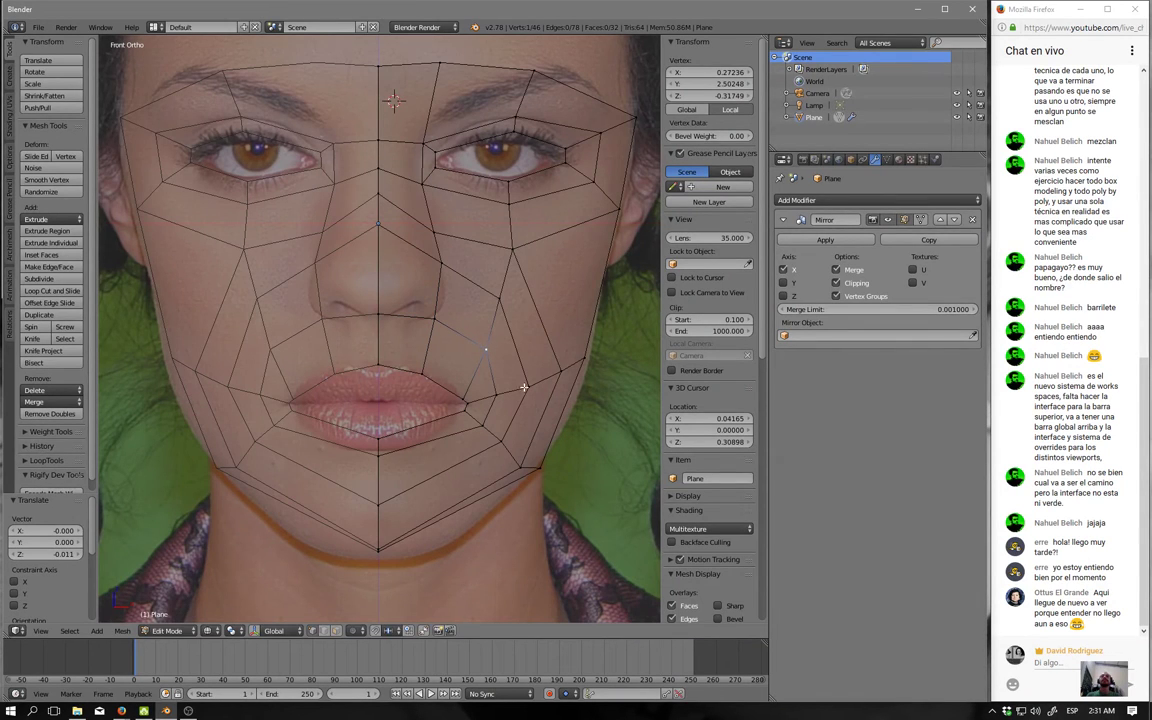
pyautogui.press('g')
pyautogui.click(500, 450)
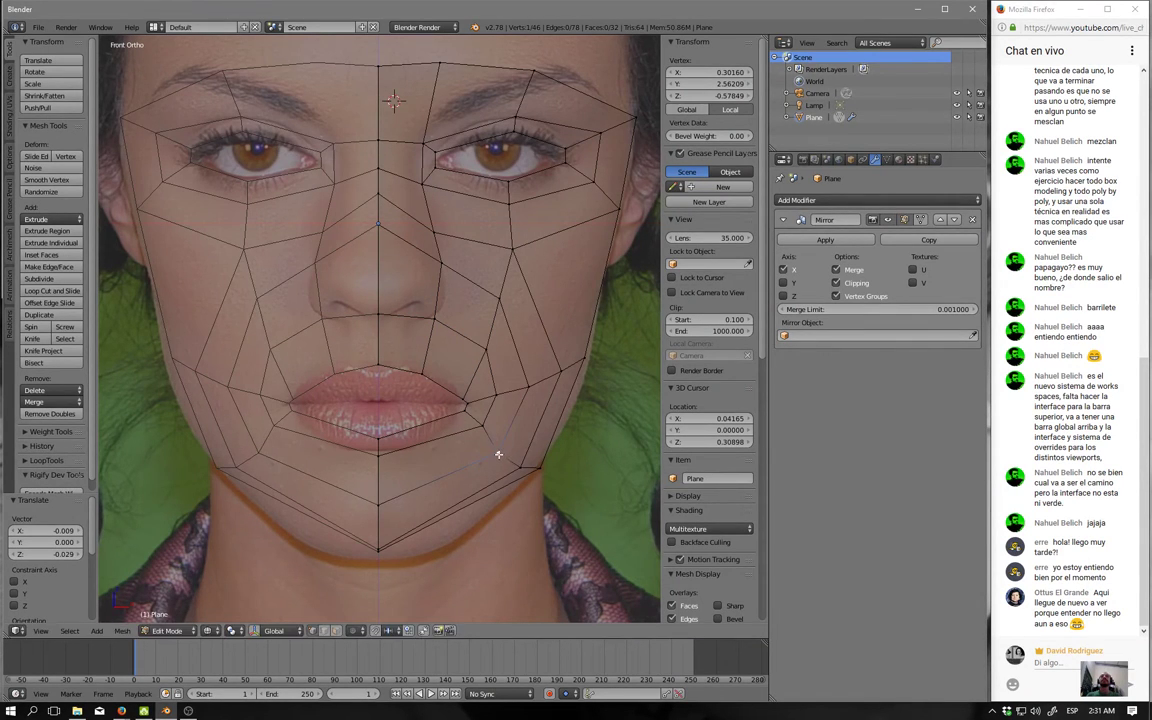
pyautogui.rightClick(490, 434)
pyautogui.press('g')
pyautogui.click(482, 438)
# Orbit to check the shape, then shift a cheek vertex in front wireframe view.
pyautogui.scroll(-3, 520, 383)
pyautogui.moveTo(520, 383)
pyautogui.mouseDown(button='middle')
pyautogui.moveTo(413, 355)
pyautogui.moveTo(442, 378)
pyautogui.moveTo(517, 327)
pyautogui.moveTo(532, 244)
pyautogui.moveTo(267, 112)
pyautogui.moveTo(234, 189)
pyautogui.mouseUp(button='middle')
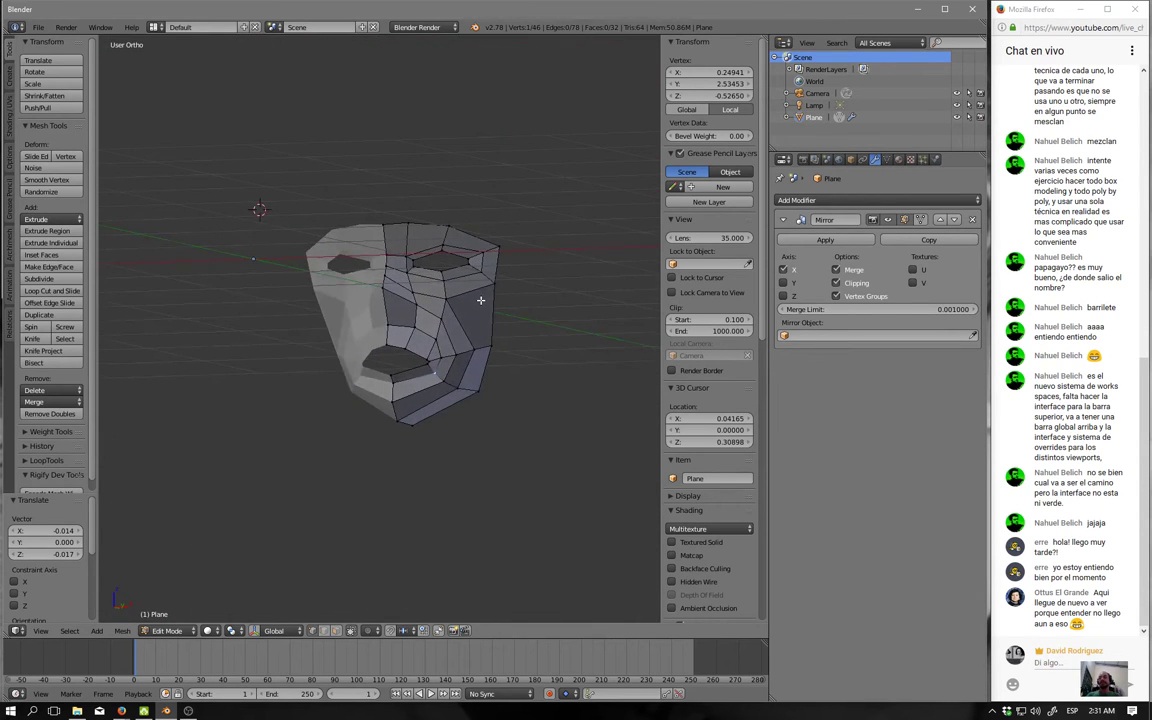
pyautogui.press('KP_1')
pyautogui.scroll(2, 480, 300)
pyautogui.press('z')
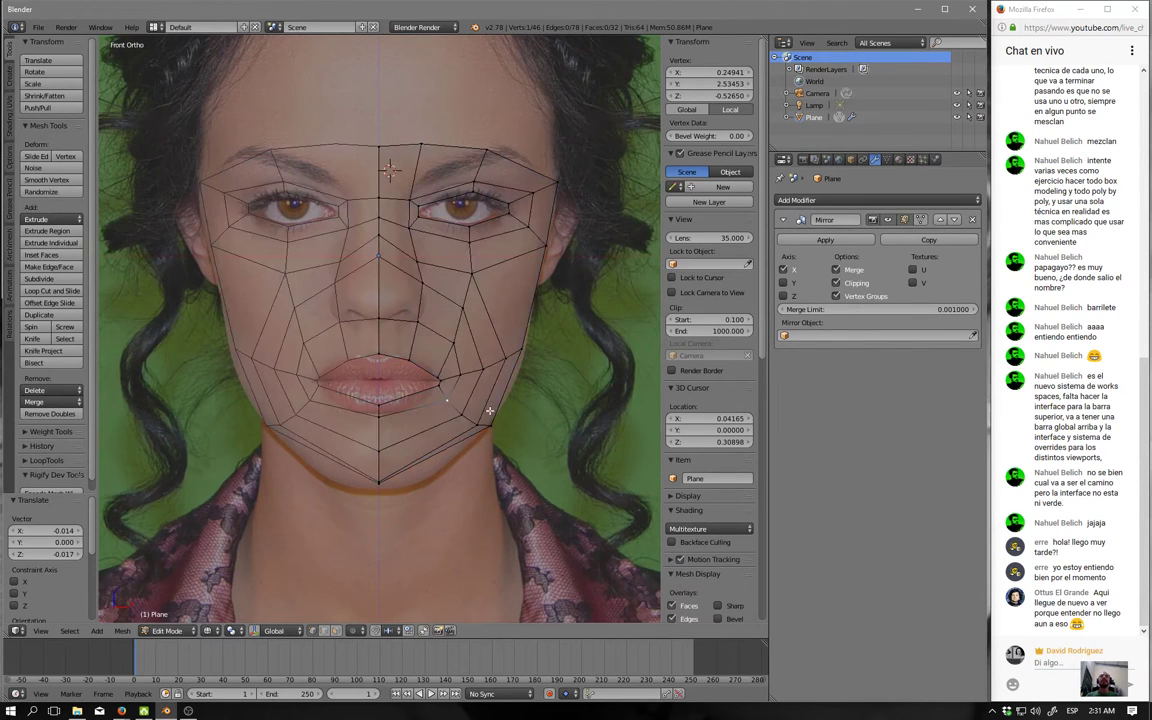
pyautogui.rightClick(505, 357)
pyautogui.scroll(1, 505, 357)
pyautogui.scroll(2, 505, 357)
pyautogui.press('g')
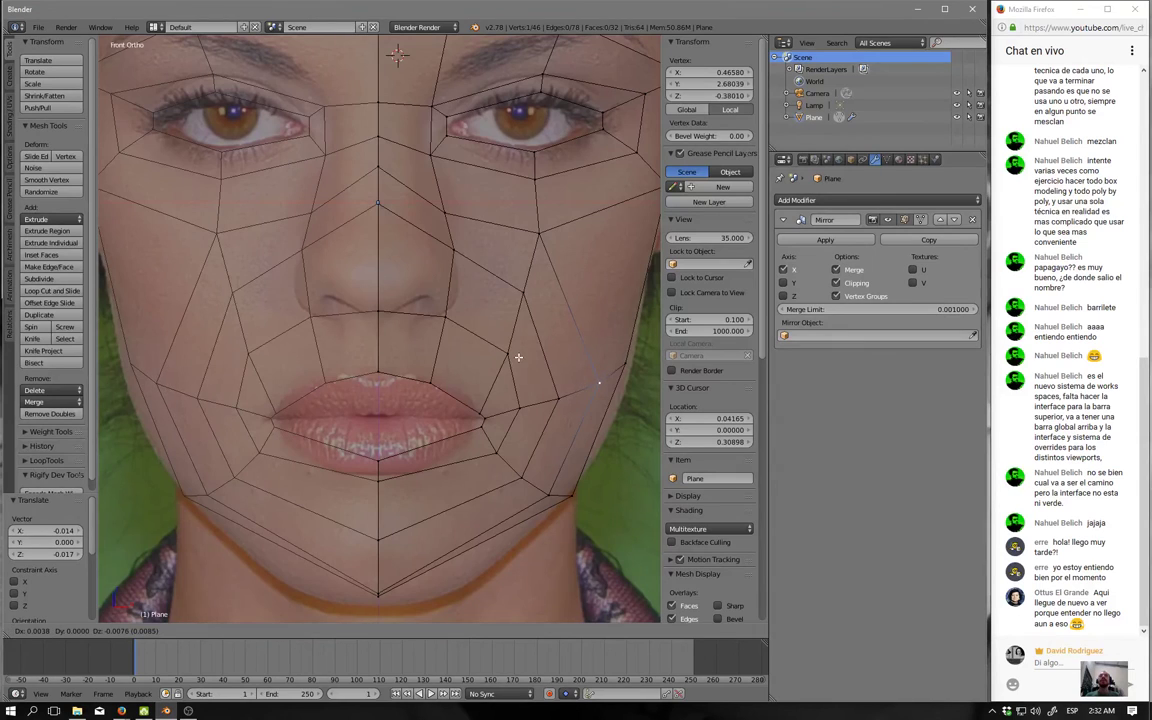
pyautogui.click(515, 357)
# Adjust cheek-edge, jaw-edge and mouth-corner vertices to follow the front photo's cheek contour.
pyautogui.rightClick(596, 383)
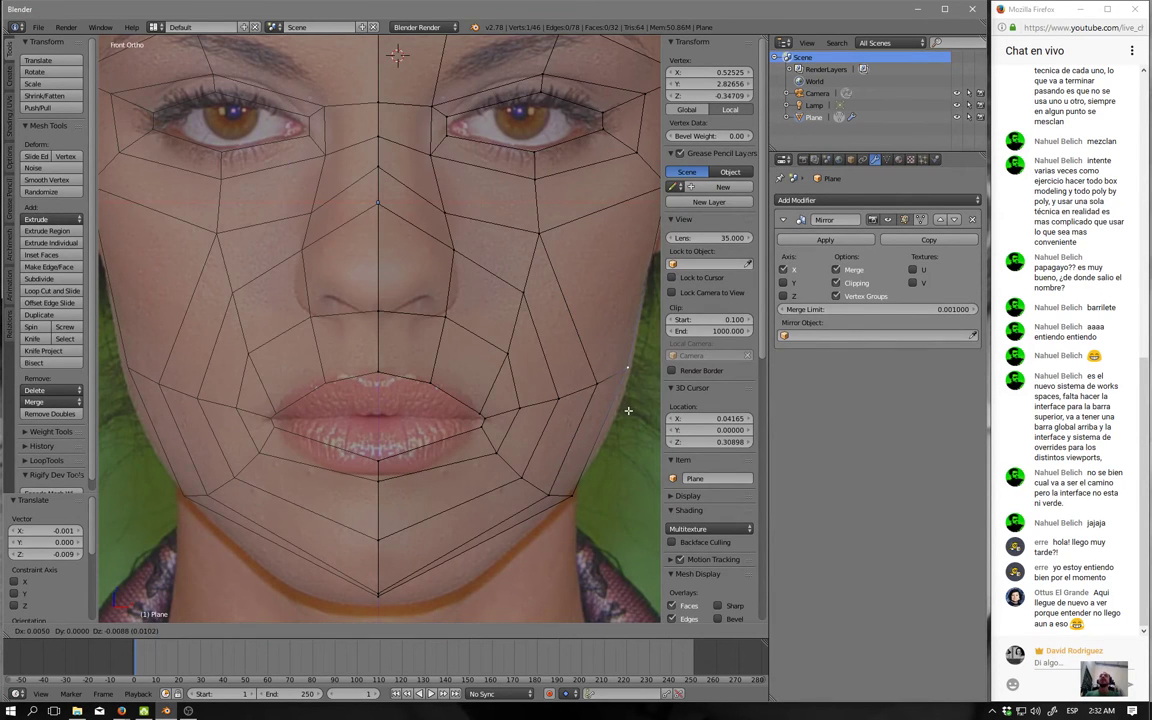
pyautogui.press('g')
pyautogui.click(628, 412)
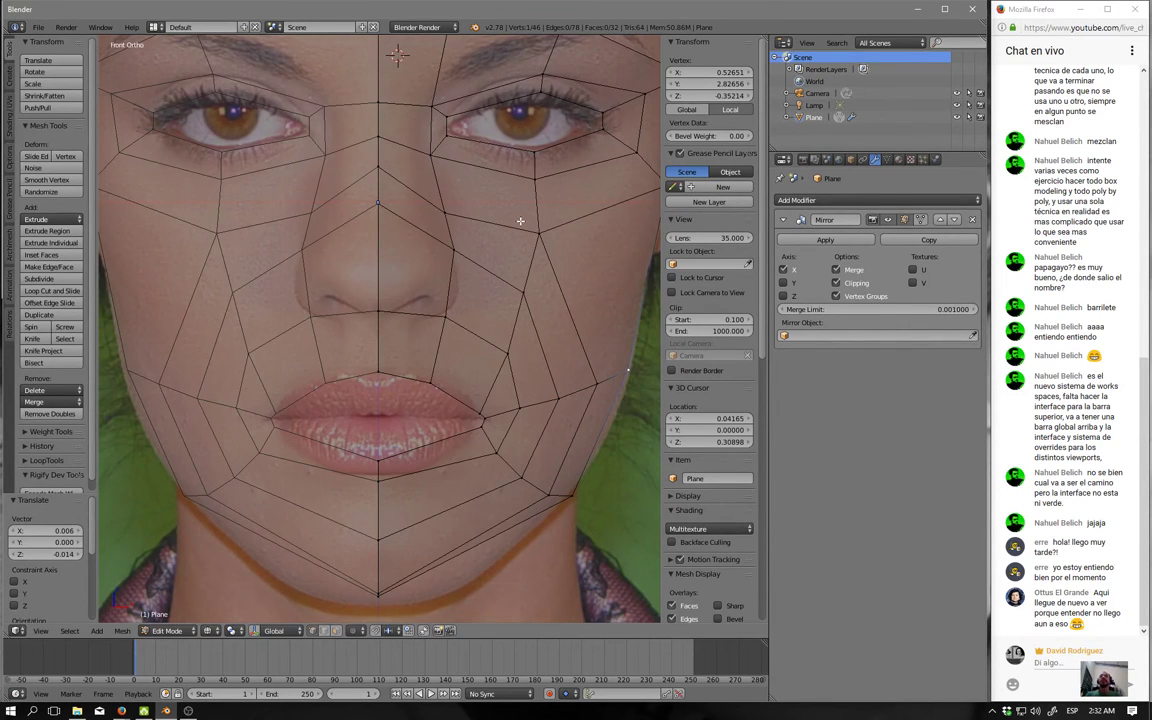
pyautogui.rightClick(530, 230)
pyautogui.press('g')
pyautogui.click(531, 268)
pyautogui.rightClick(522, 298)
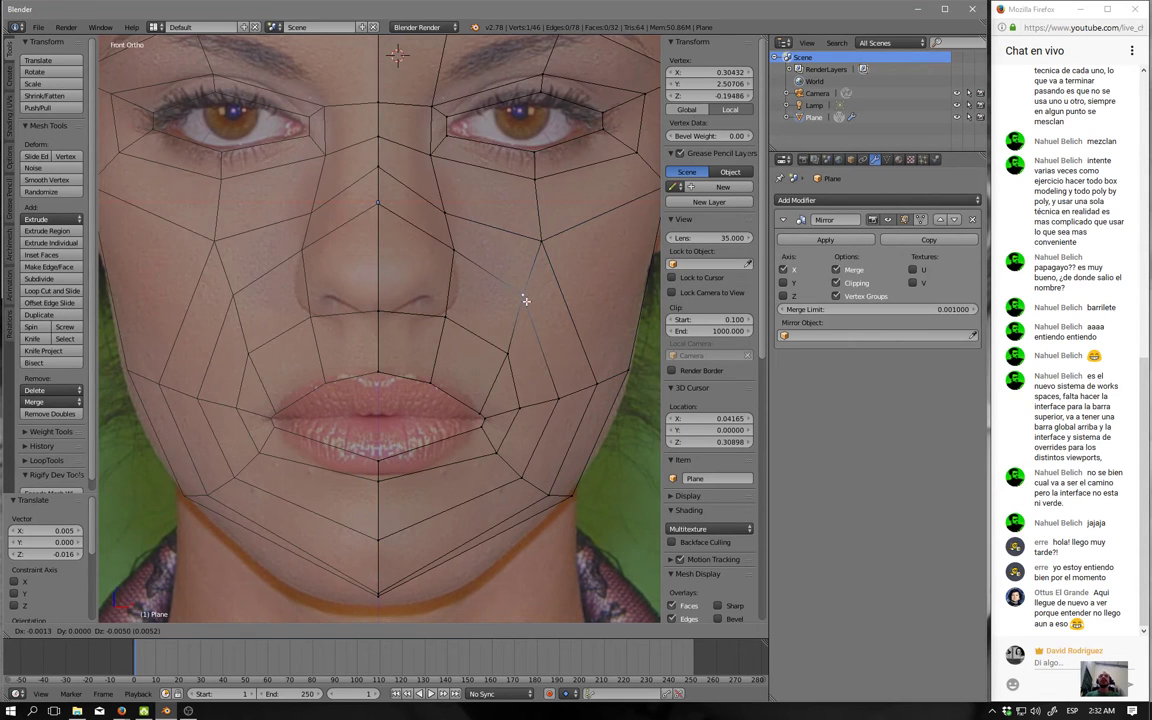
pyautogui.press('g')
pyautogui.click(524, 300)
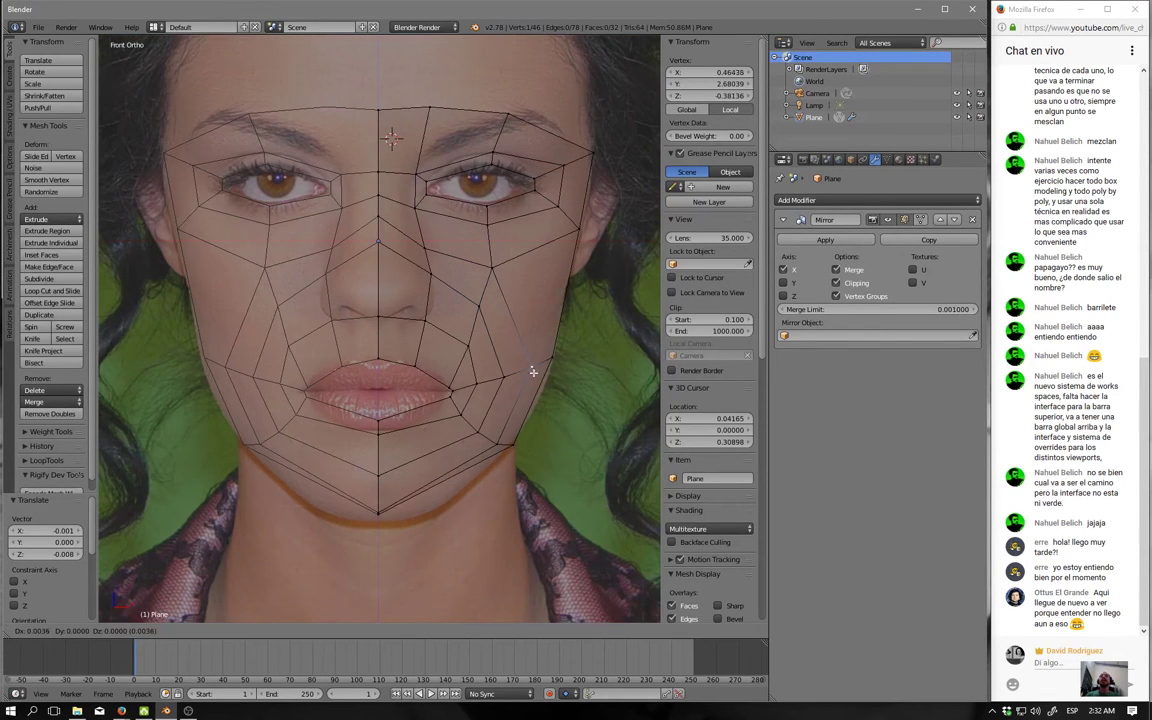
pyautogui.moveTo(498, 376); pyautogui.dragTo(491, 386, button='right')
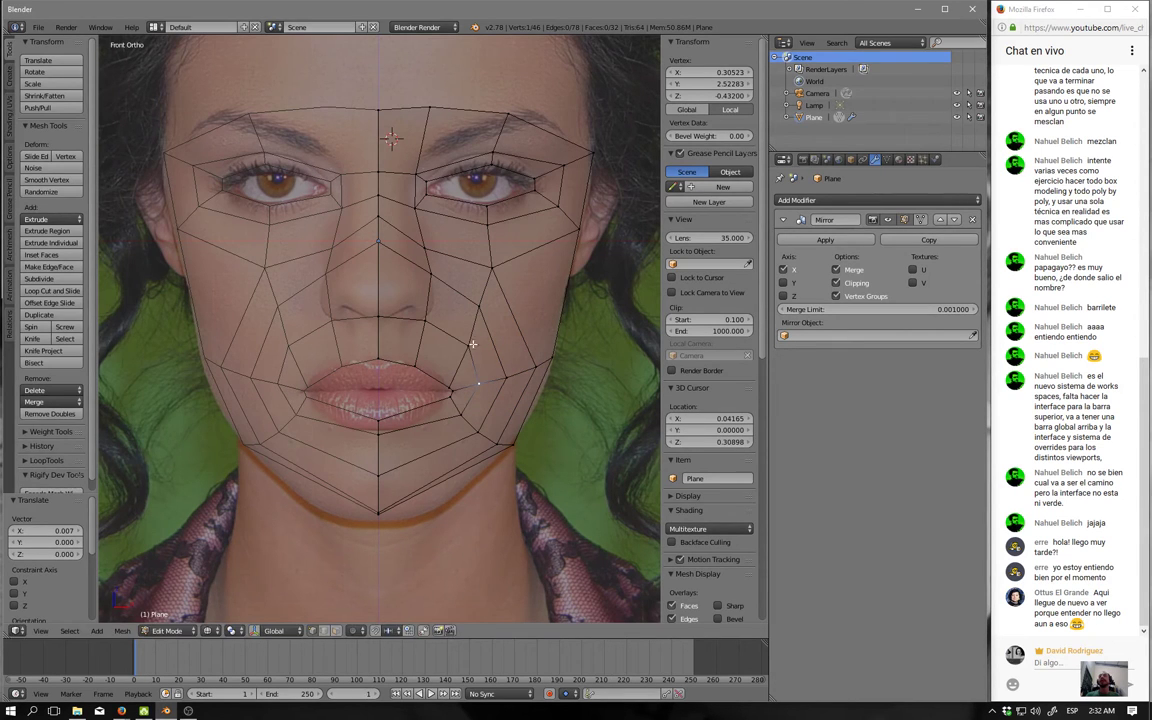
pyautogui.moveTo(455, 342); pyautogui.dragTo(470, 311, button='right')
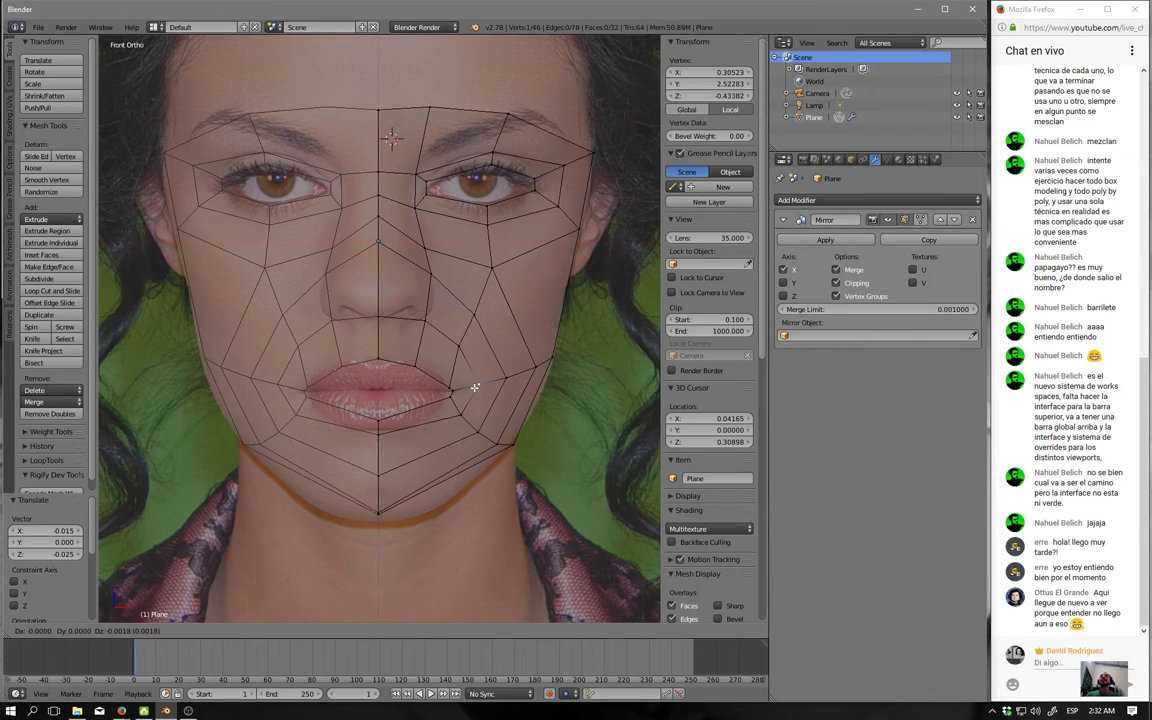
pyautogui.moveTo(470, 391); pyautogui.dragTo(459, 407, button='right')
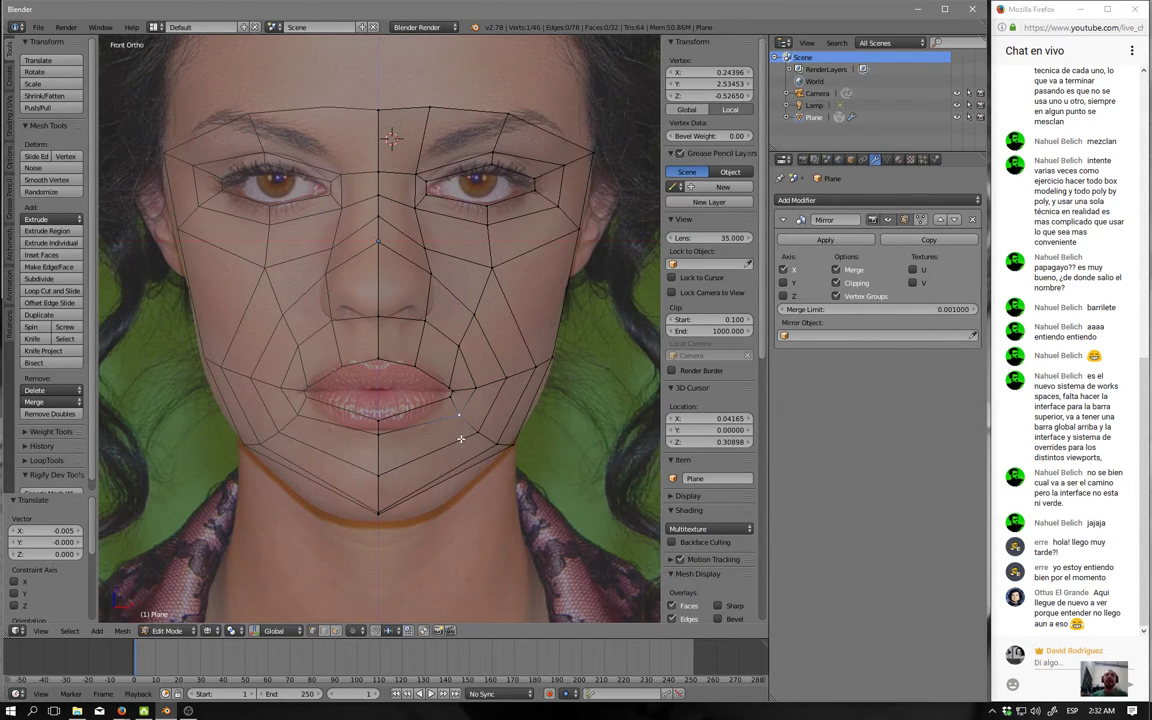
# Tilt the view, then switch to Right Ortho over the profile photo.
pyautogui.press('KP_8')
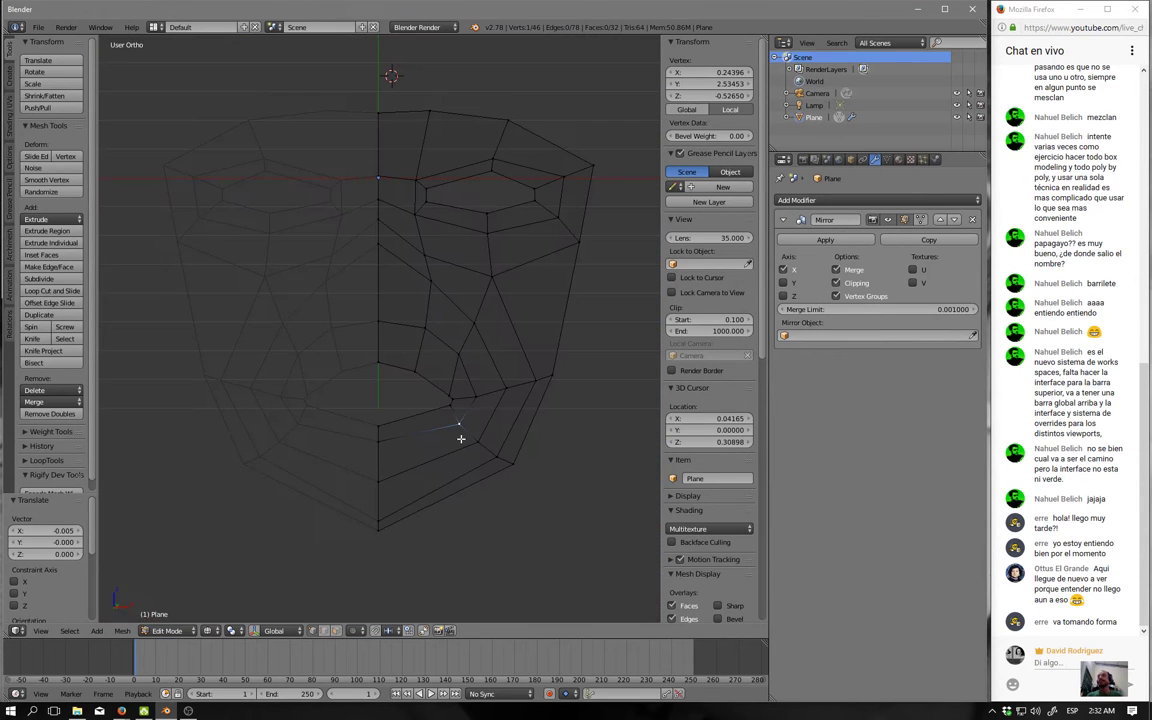
pyautogui.press('KP_3')
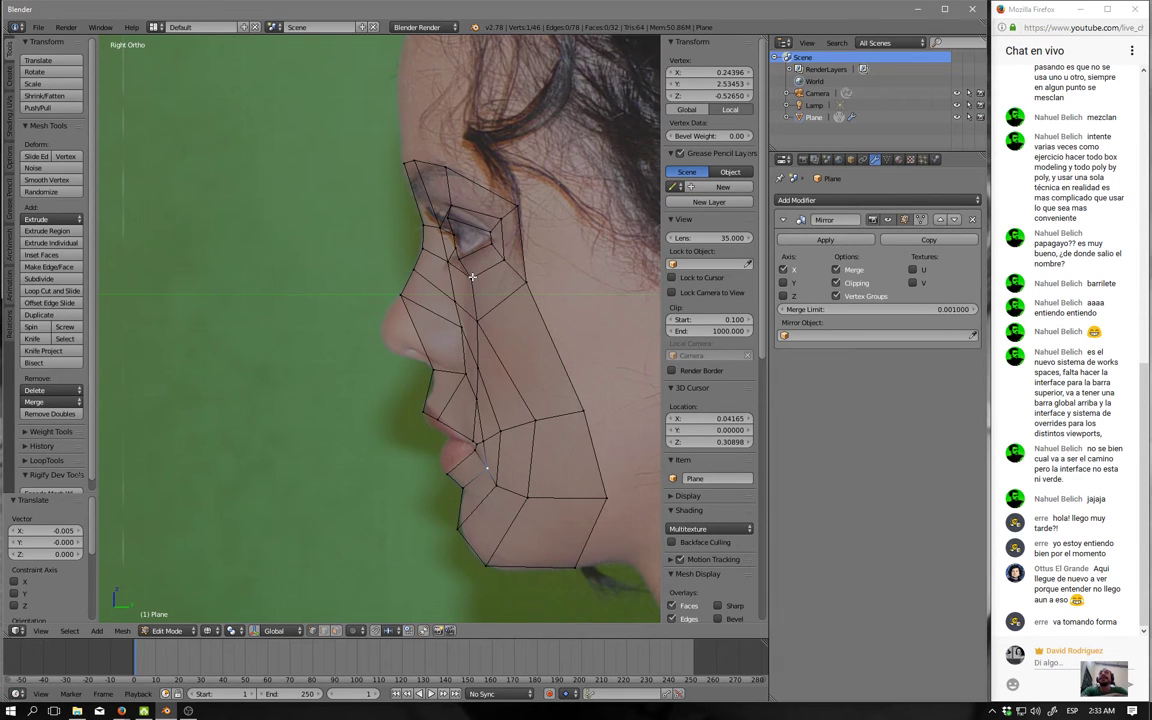
# Test face-loop selections around the eye and mouth, deselect all, and open the Add Modifier list.
pyautogui.click(335, 630)
pyautogui.press('l')
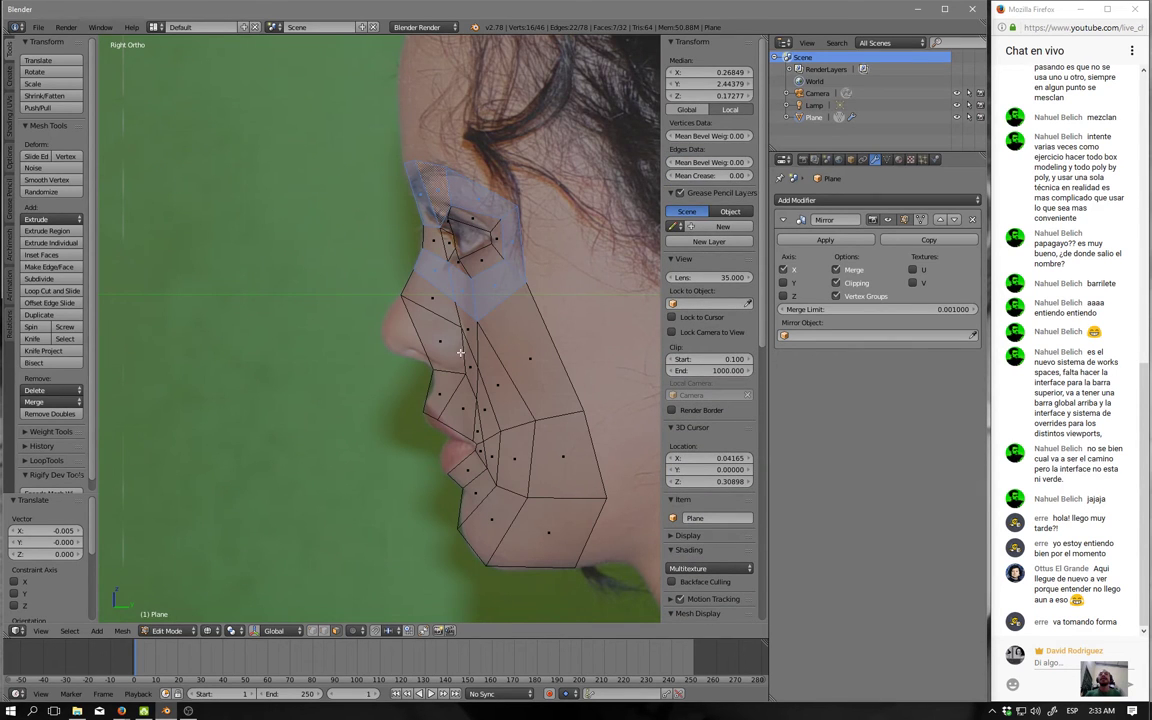
pyautogui.keyDown('alt'); pyautogui.keyDown('shift'); pyautogui.rightClick(460, 352); pyautogui.keyUp('shift'); pyautogui.keyUp('alt')
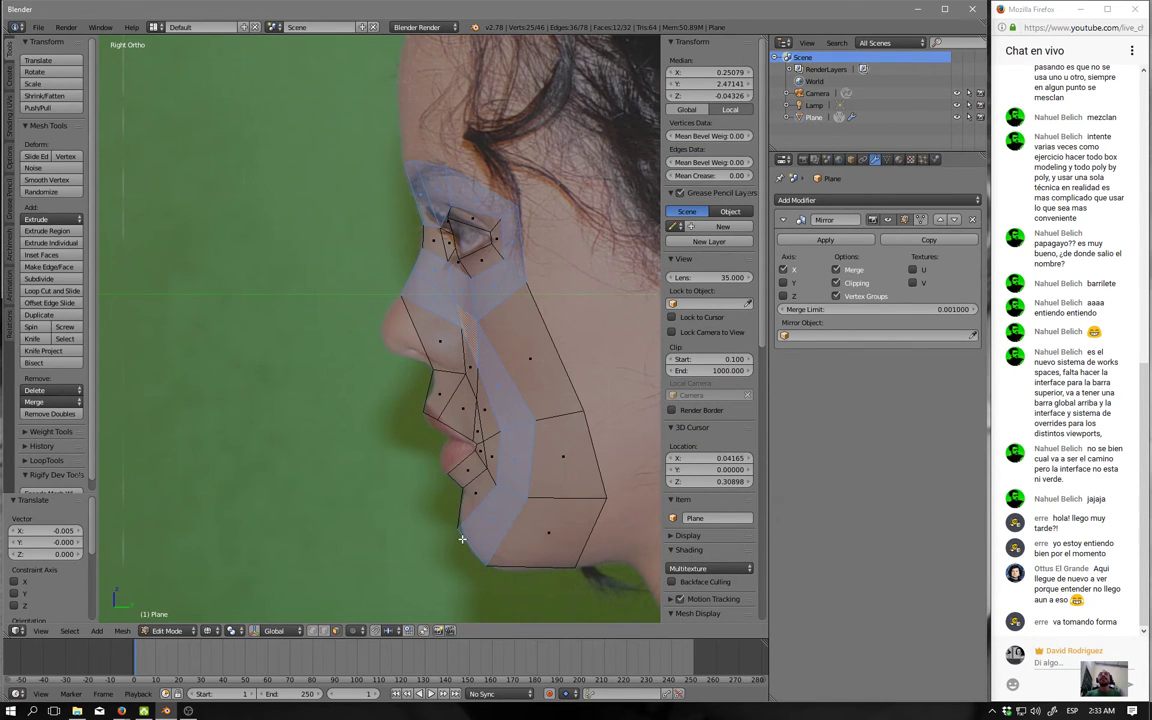
pyautogui.press('a')
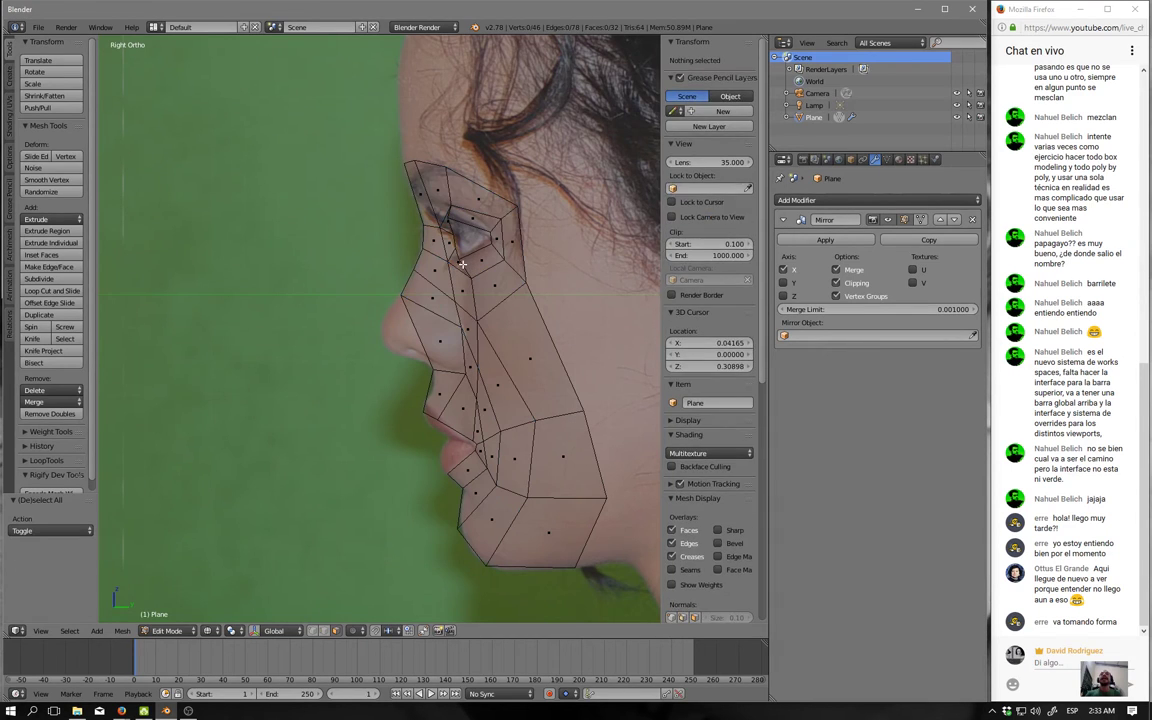
pyautogui.keyDown('alt'); pyautogui.rightClick(462, 264); pyautogui.keyUp('alt')
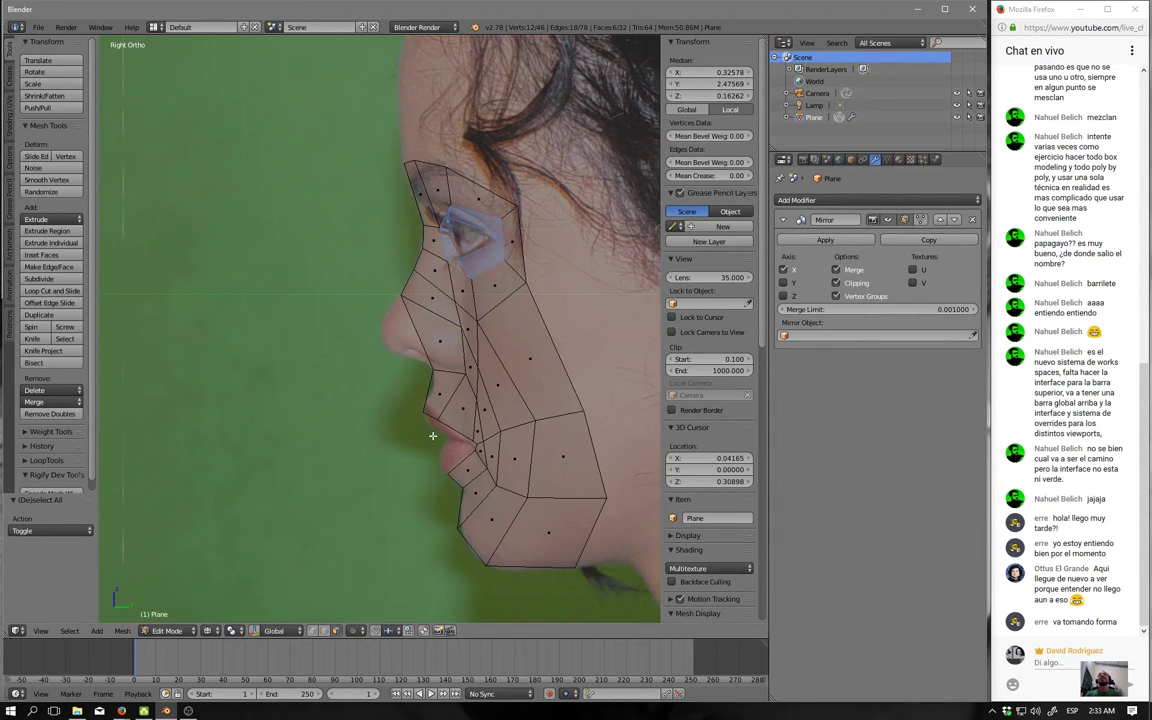
pyautogui.keyDown('alt'); pyautogui.keyDown('shift'); pyautogui.rightClick(408, 358); pyautogui.keyUp('shift'); pyautogui.keyUp('alt')
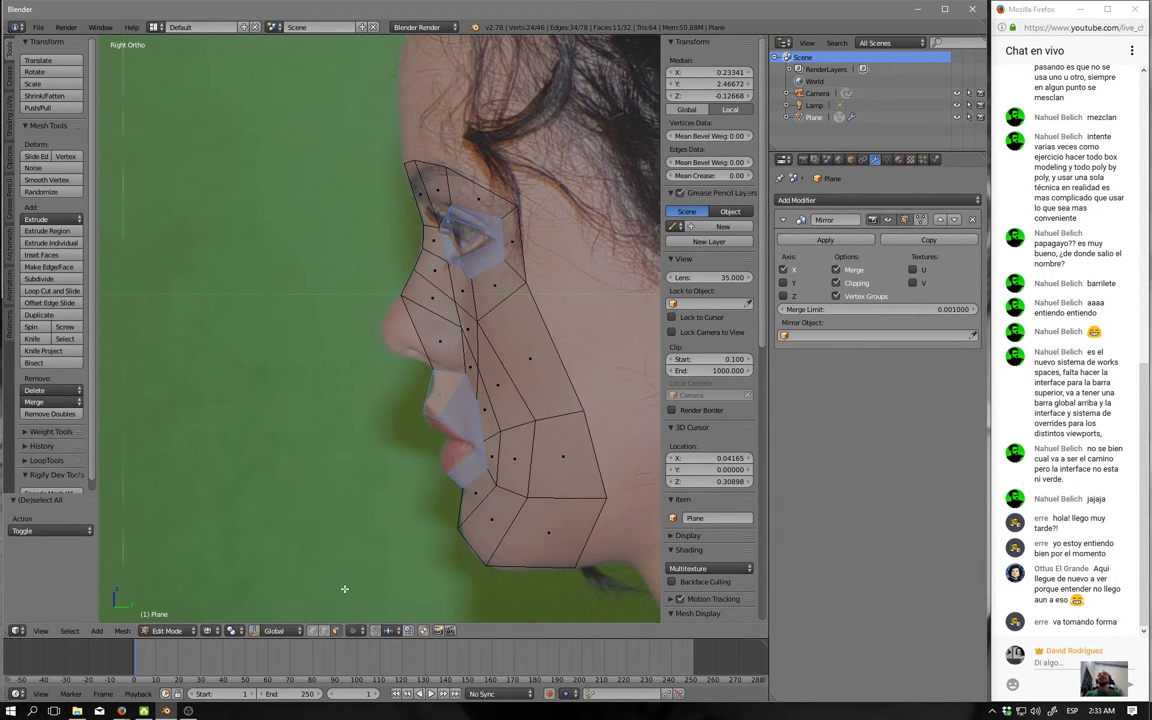
pyautogui.press('KP_1')
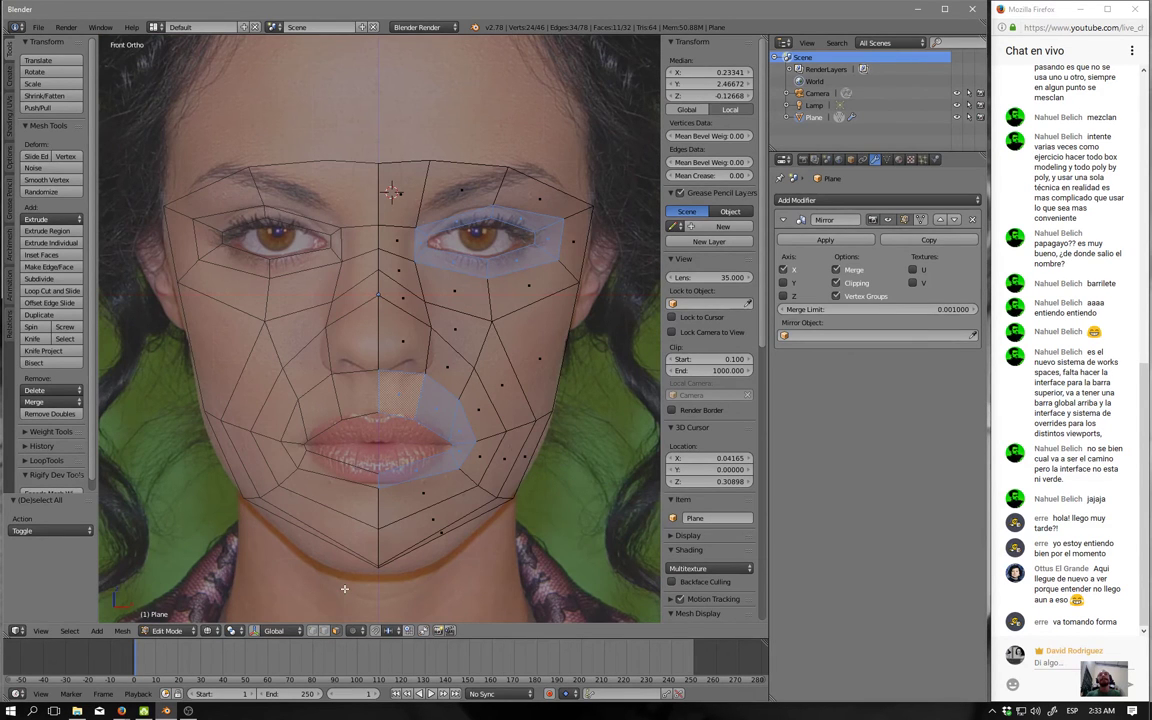
pyautogui.press('a')
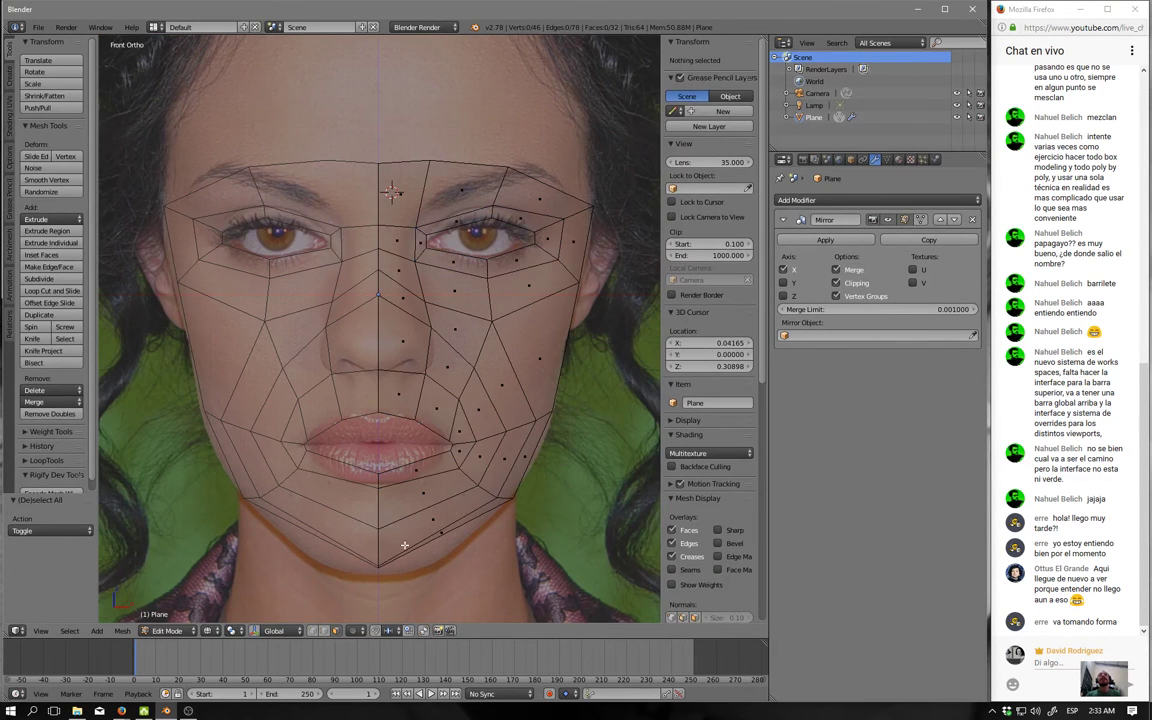
pyautogui.keyDown('shift'); pyautogui.scroll(-1, 430, 435); pyautogui.keyUp('shift')
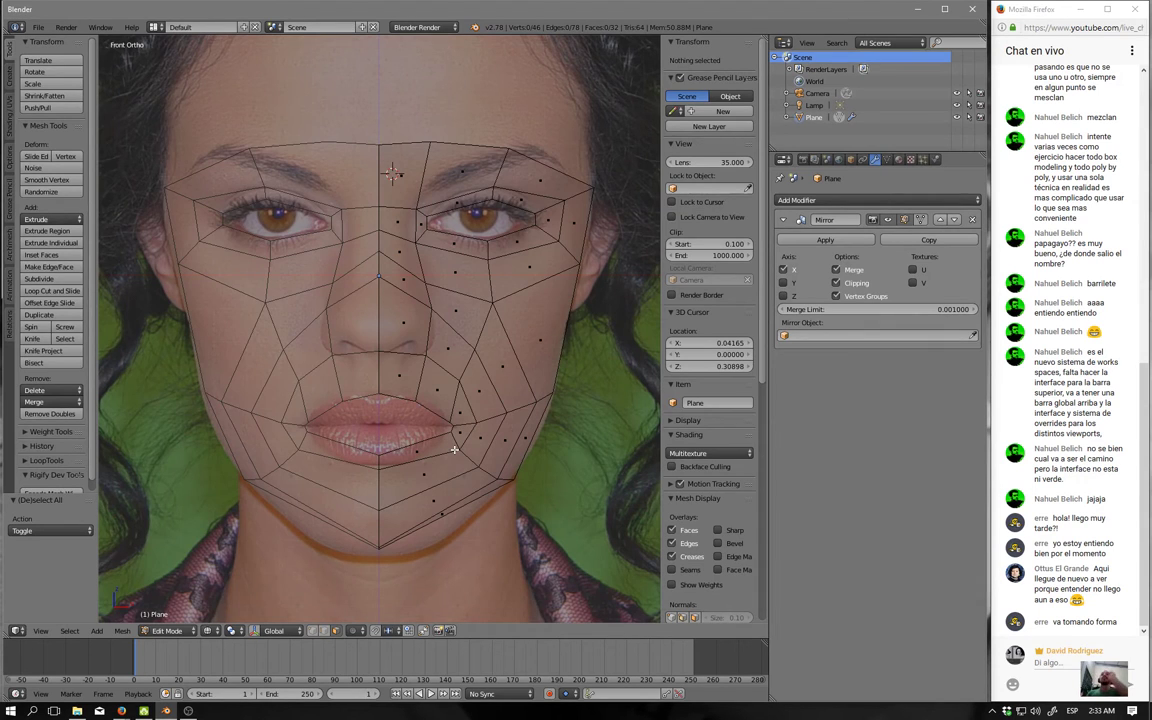
pyautogui.click(850, 200)
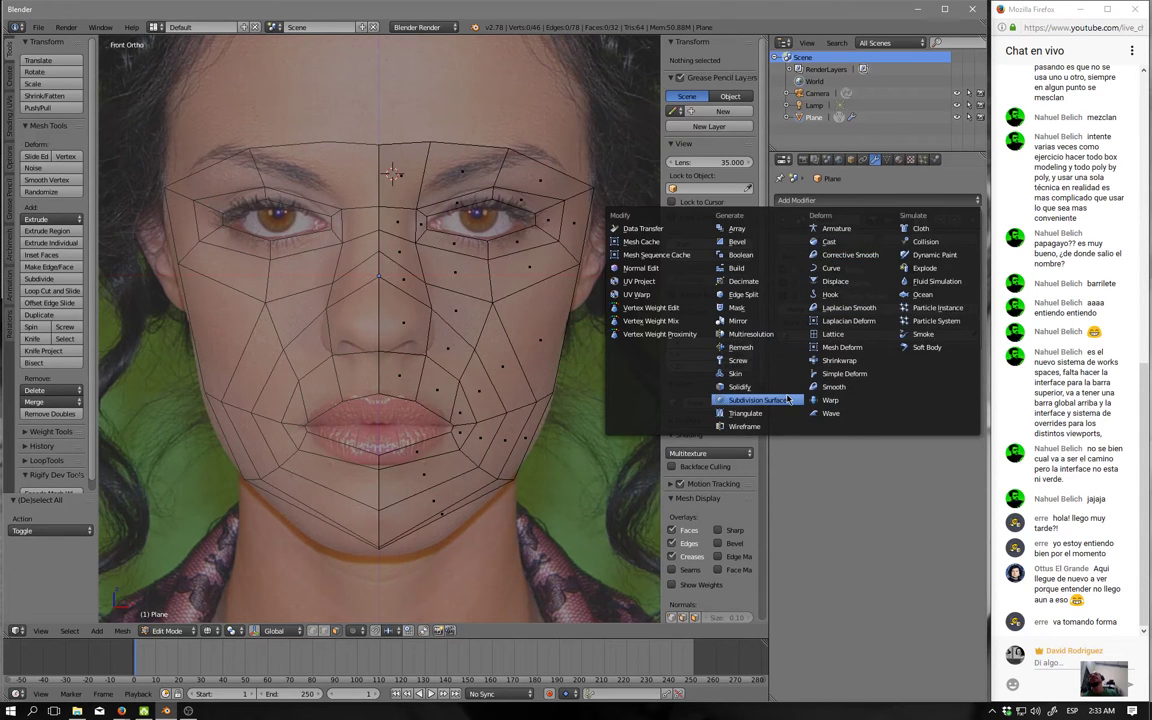
# Preview a Subdivision Surface modifier in solid Object Mode, then remove it and resume front-view editing.
pyautogui.click(757, 400)
pyautogui.press('Tab')
pyautogui.press('z')
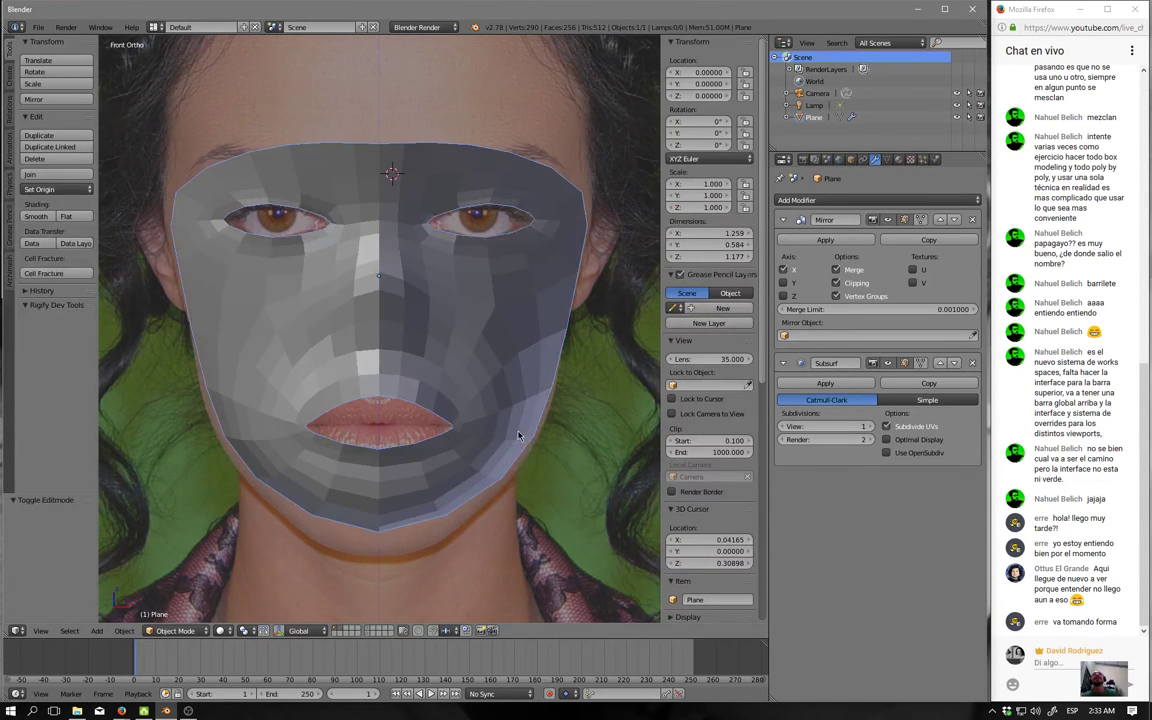
pyautogui.moveTo(516, 434)
pyautogui.mouseDown(button='middle')
pyautogui.moveTo(443, 436)
pyautogui.moveTo(563, 432)
pyautogui.moveTo(483, 437)
pyautogui.mouseUp(button='middle')
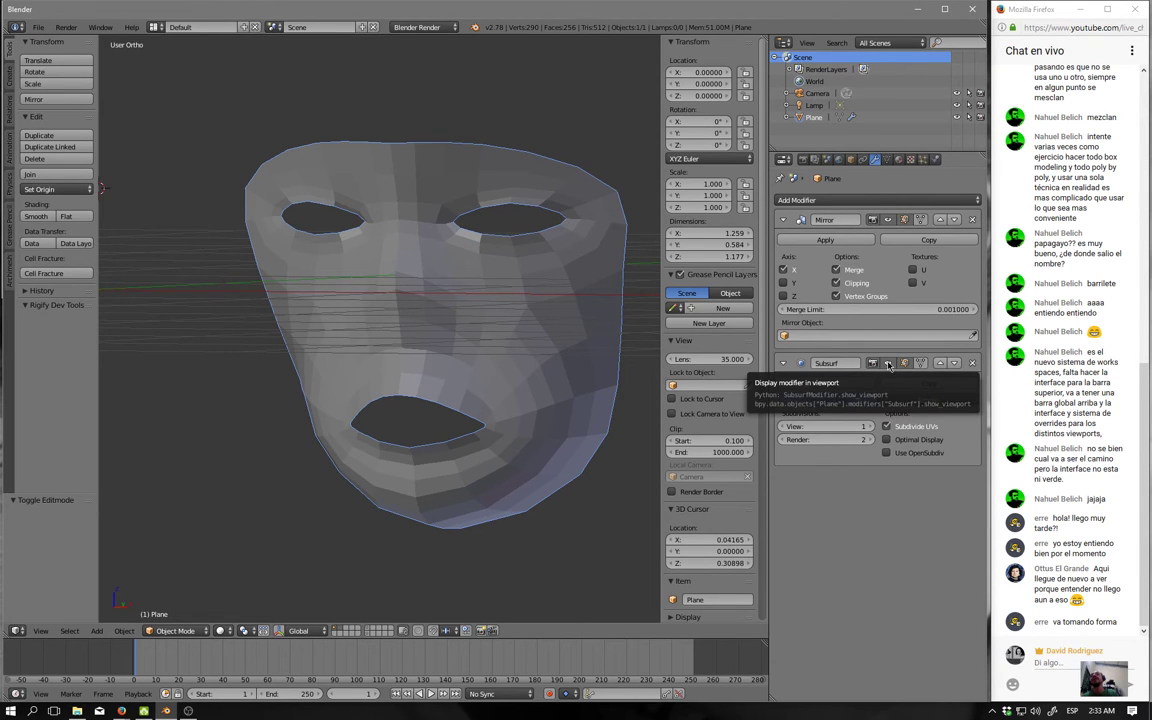
pyautogui.click(972, 363)
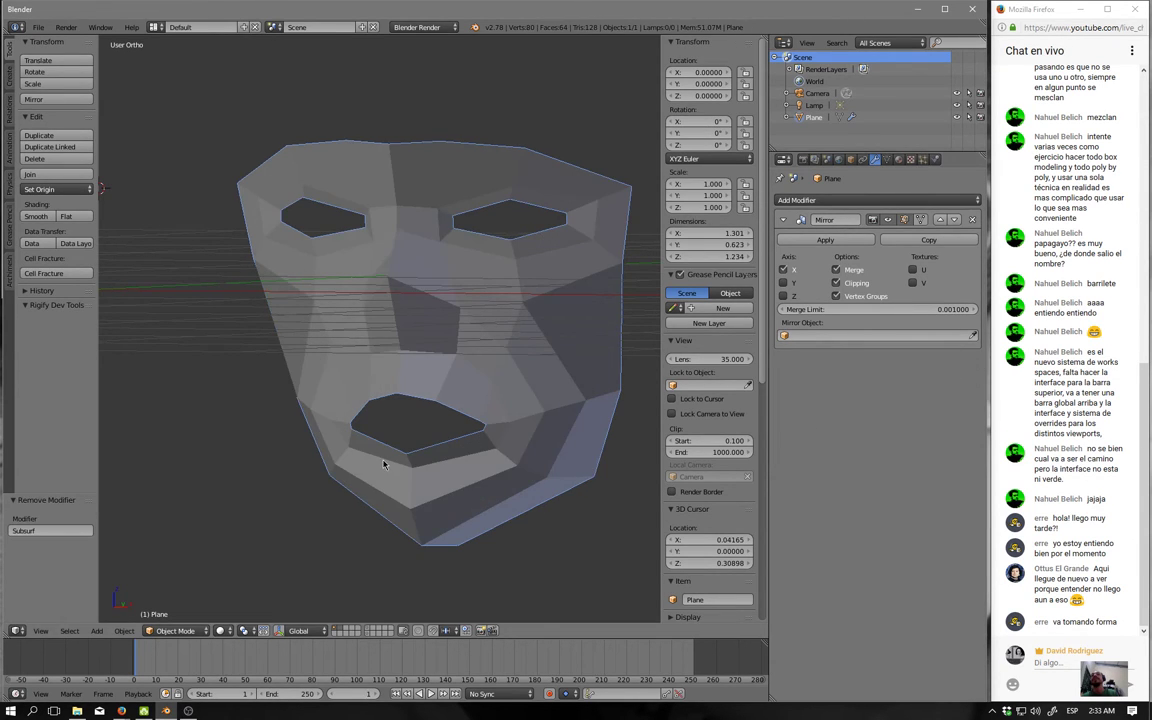
pyautogui.press('Tab')
pyautogui.press('KP_1')
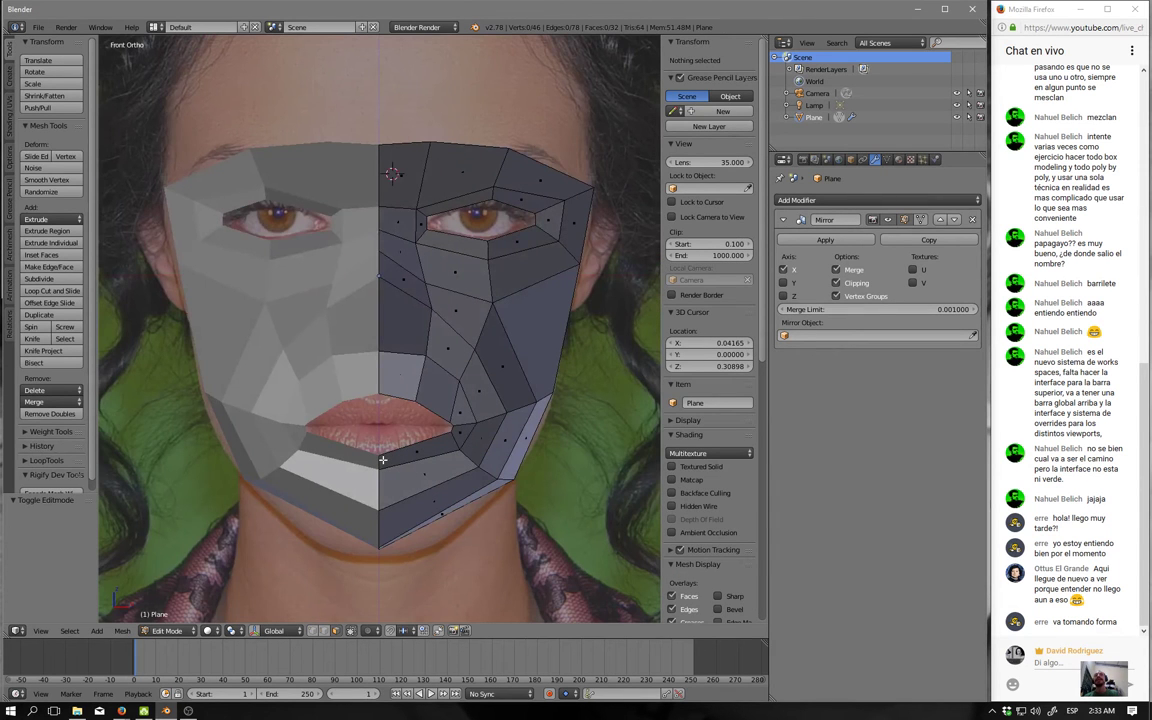
pyautogui.keyDown('shift'); pyautogui.scroll(2, 478, 461); pyautogui.keyUp('shift')
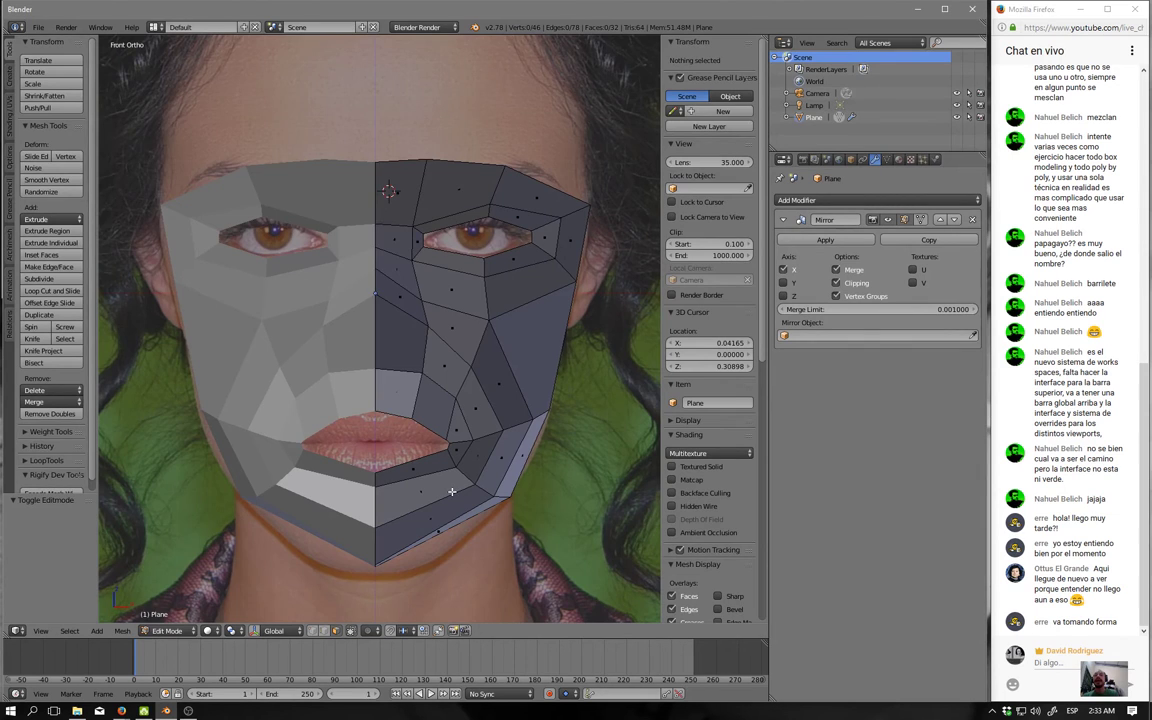
pyautogui.keyDown('shift'); pyautogui.scroll(-5, 435, 410); pyautogui.keyUp('shift')
pyautogui.keyDown('shift'); pyautogui.scroll(-3, 460, 377); pyautogui.keyUp('shift')
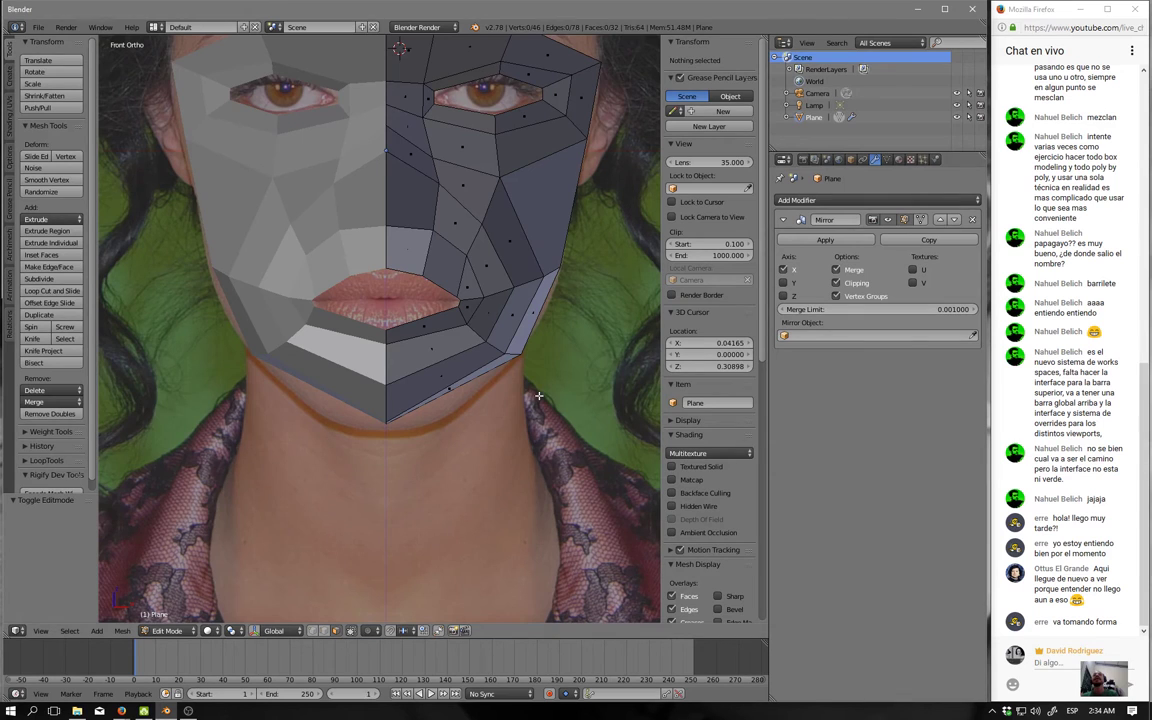
pyautogui.keyDown('shift'); pyautogui.moveTo(462, 384); pyautogui.dragTo(466, 428, button='middle'); pyautogui.keyUp('shift')
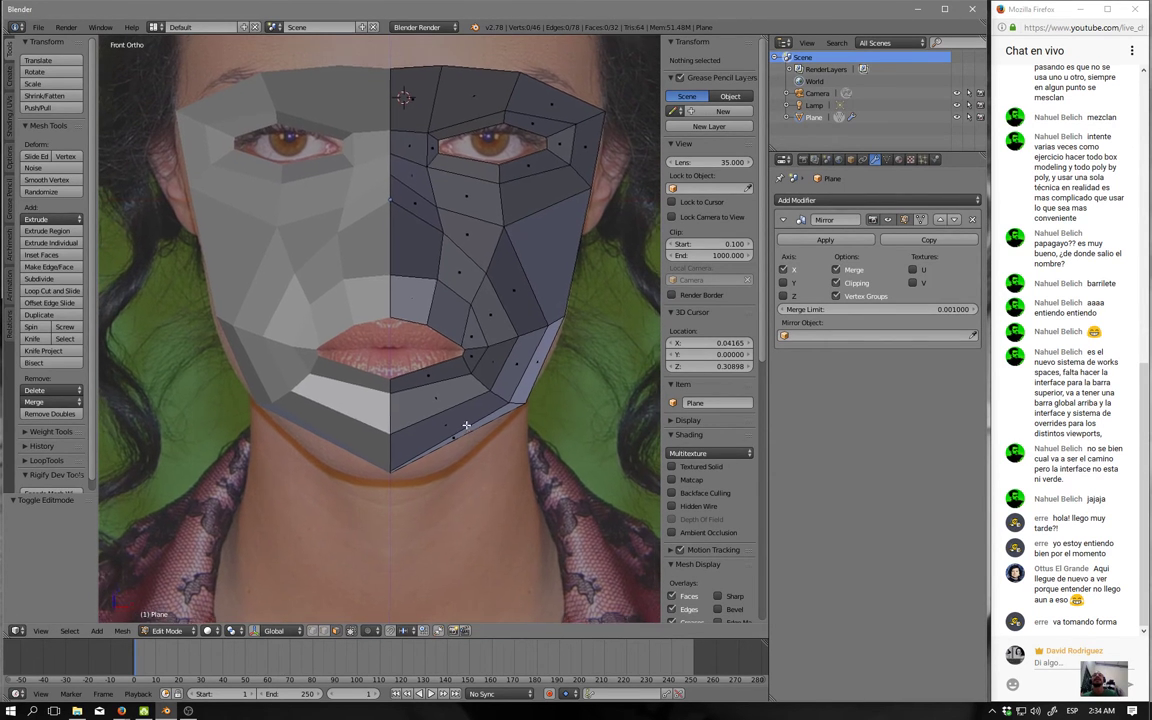
pyautogui.keyDown('shift'); pyautogui.moveTo(466, 425); pyautogui.dragTo(473, 460, button='middle'); pyautogui.keyUp('shift')
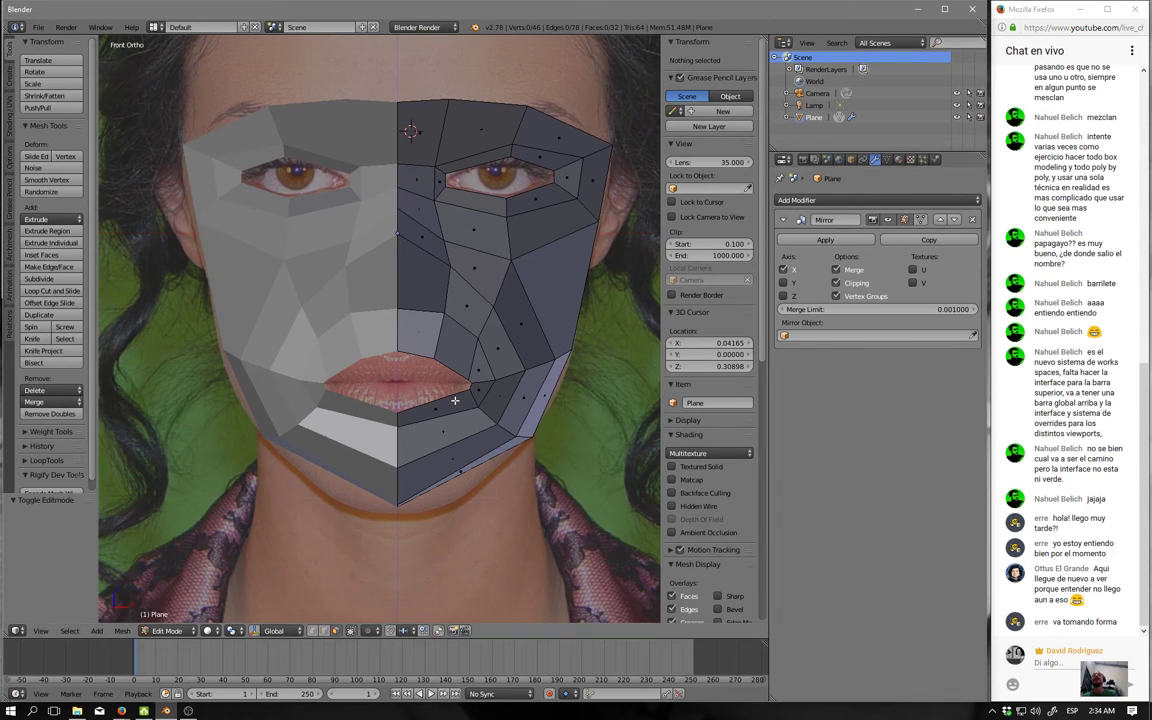
pyautogui.keyDown('shift'); pyautogui.moveTo(400, 377); pyautogui.dragTo(416, 349, button='middle'); pyautogui.keyUp('shift')
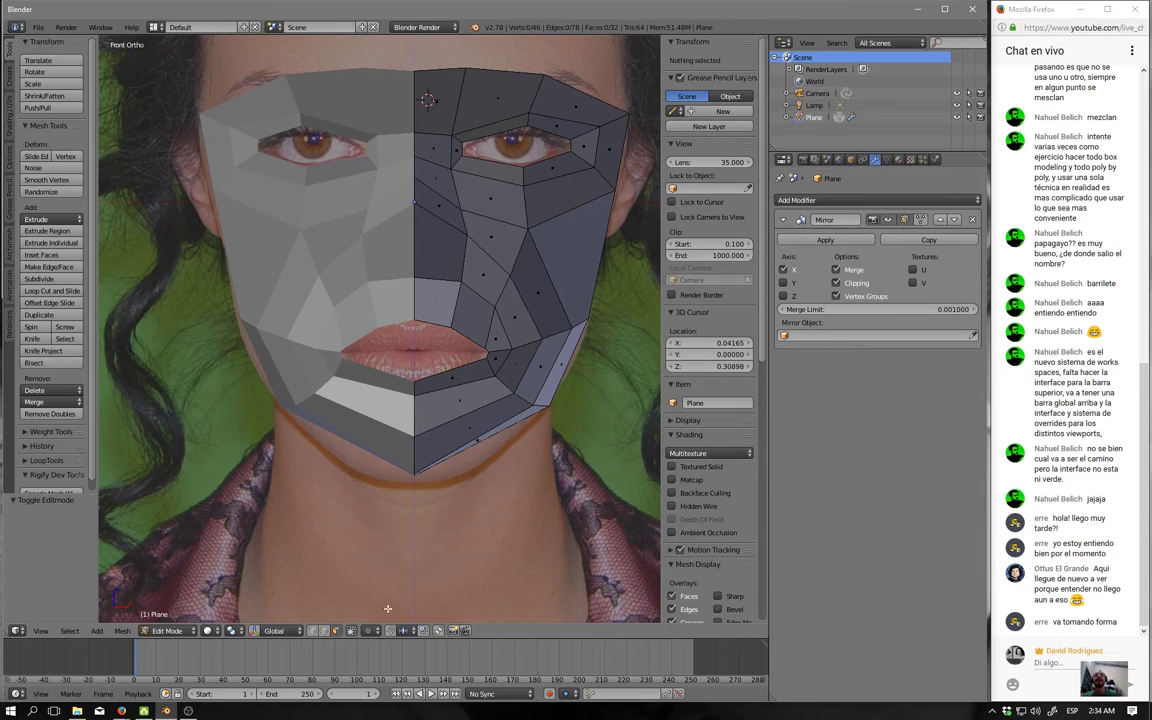
# In wireframe, shift a cheek vertex right to follow the photo, then return to solid shading.
pyautogui.press('z')
pyautogui.rightClick(502, 310)
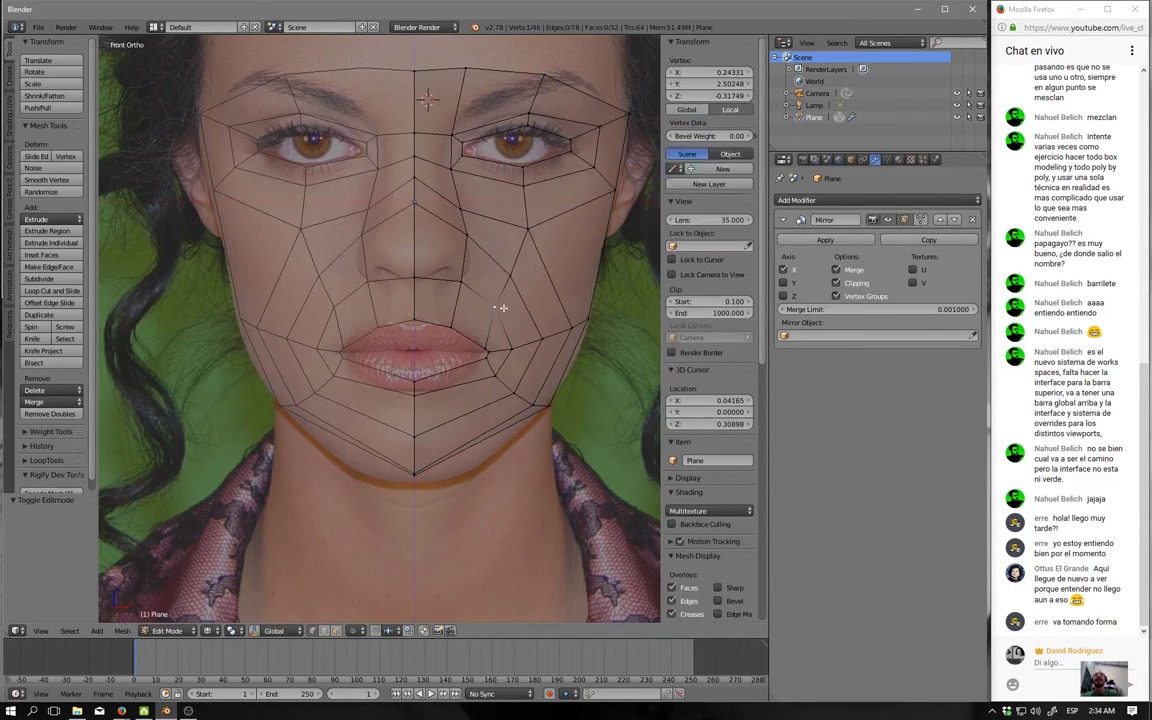
pyautogui.press('g')
pyautogui.click(533, 310)
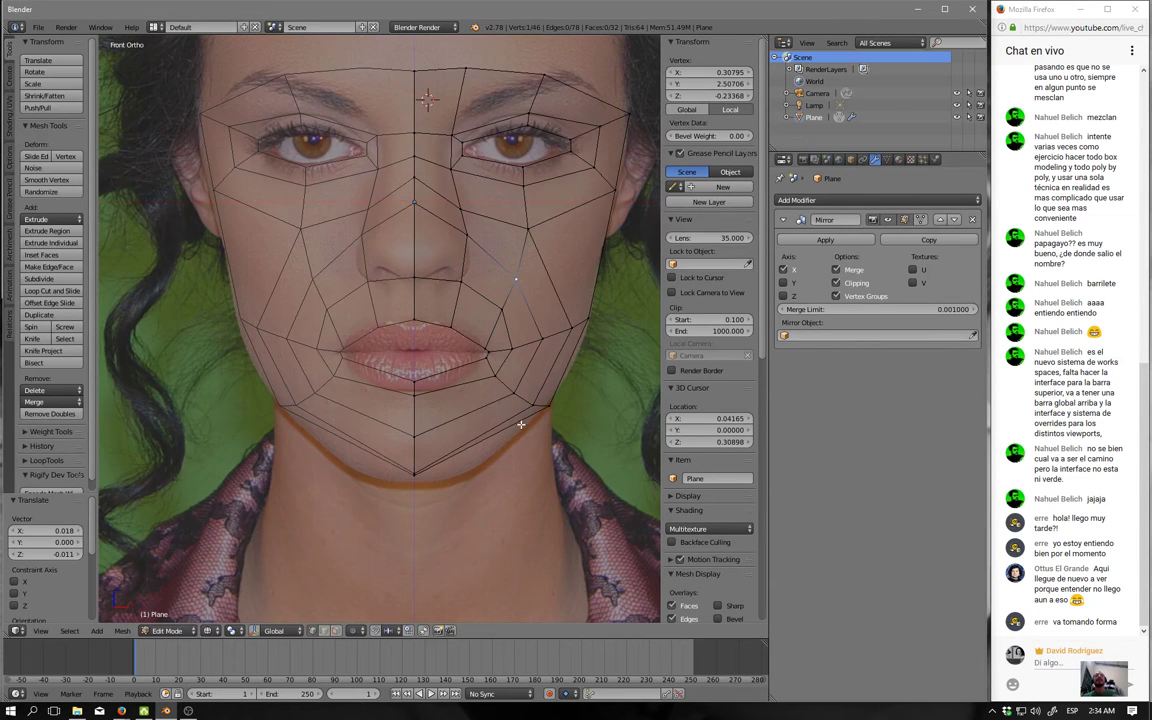
pyautogui.press('z')
pyautogui.press('a')
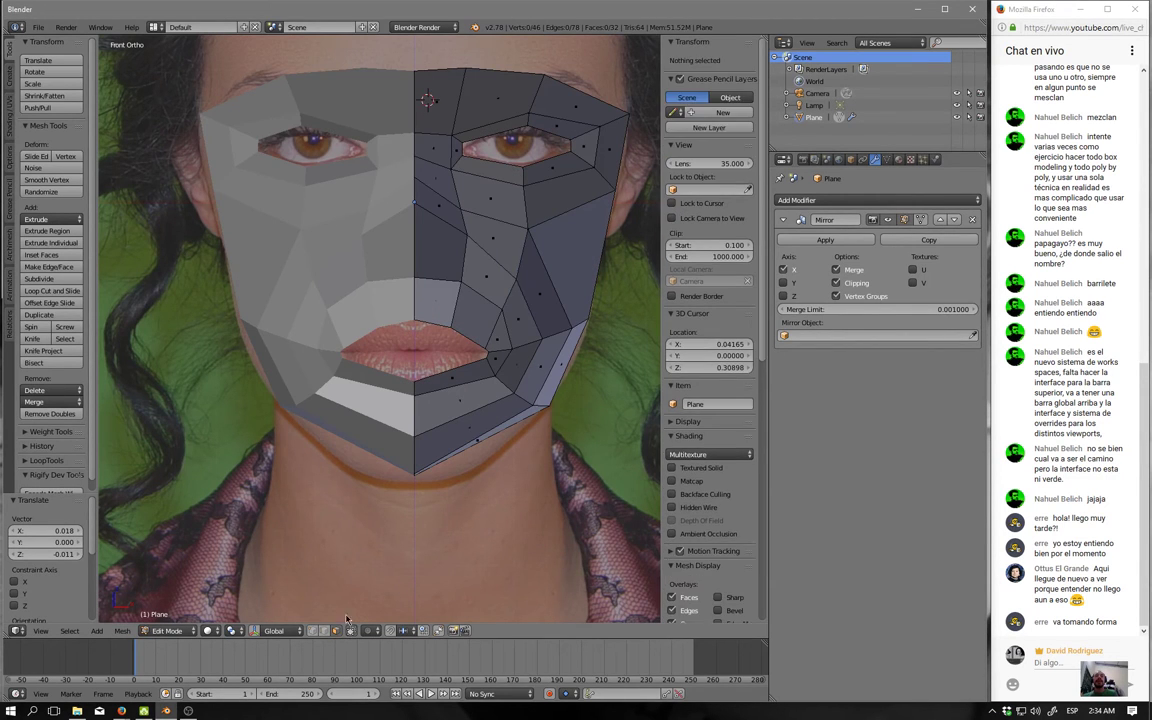
# Trial-select the lower right-half loop and upper region, then the eye region and nose-to-jaw loop.
pyautogui.press('a')
pyautogui.press('a')
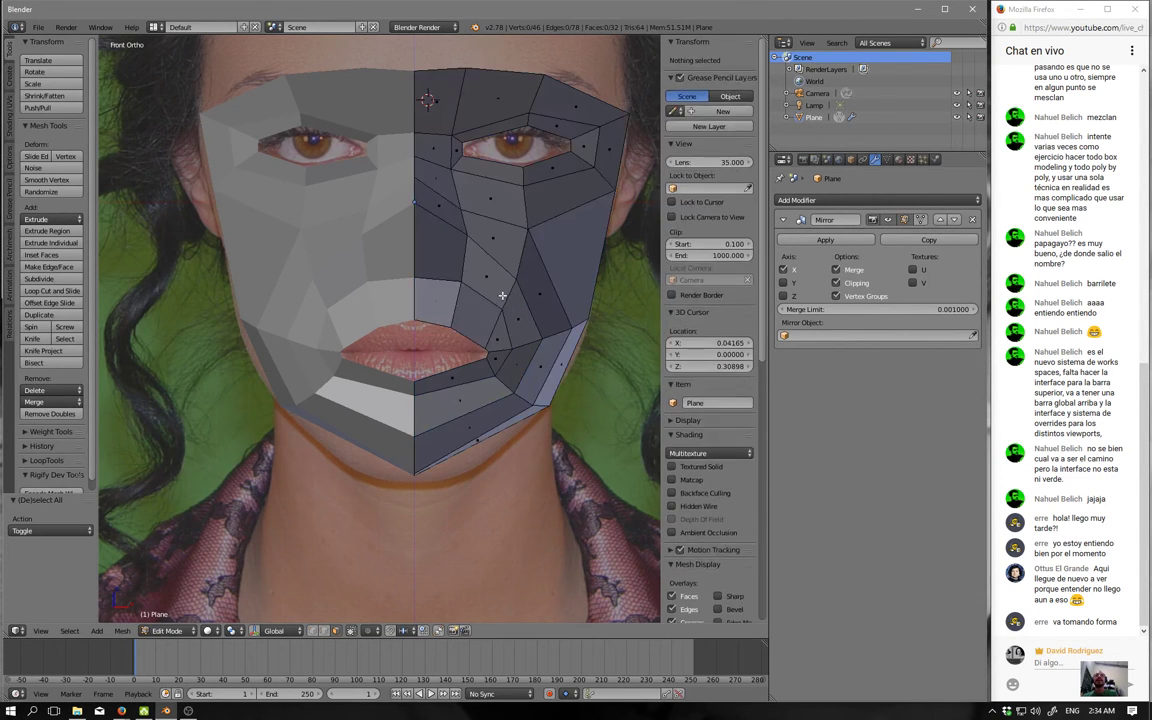
pyautogui.keyDown('alt'); pyautogui.rightClick(502, 295); pyautogui.keyUp('alt')
pyautogui.keyDown('alt'); pyautogui.keyDown('shift'); pyautogui.rightClick(485, 177); pyautogui.keyUp('shift'); pyautogui.keyUp('alt')
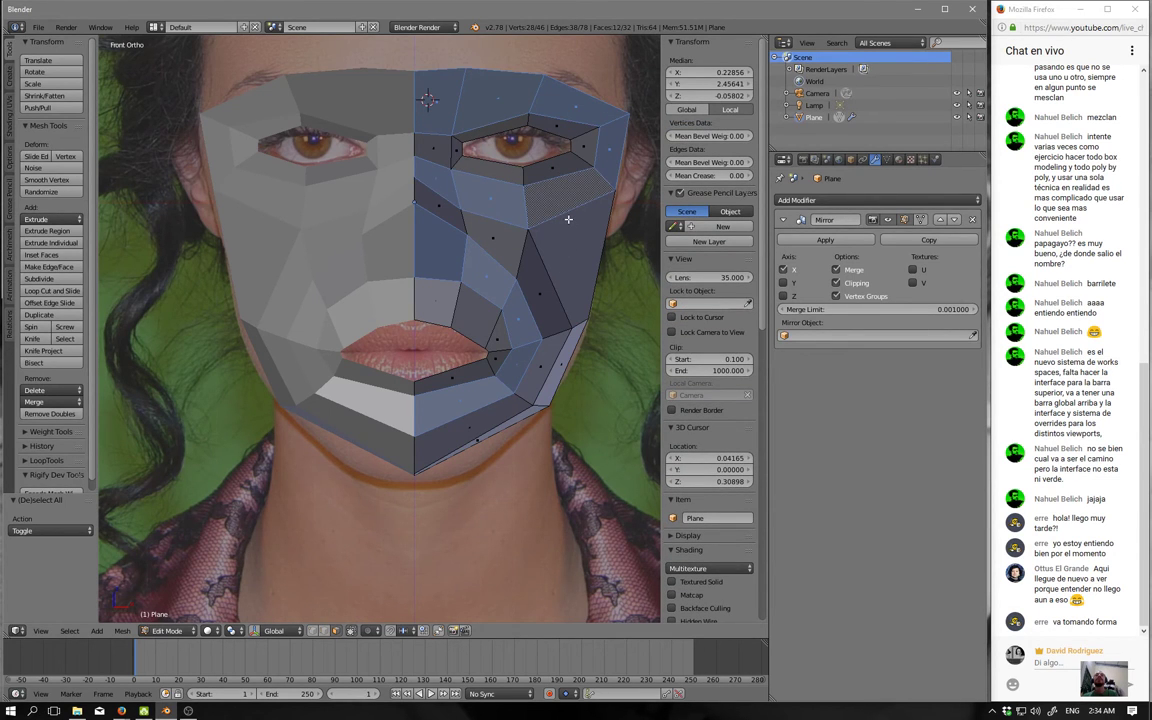
pyautogui.press('a')
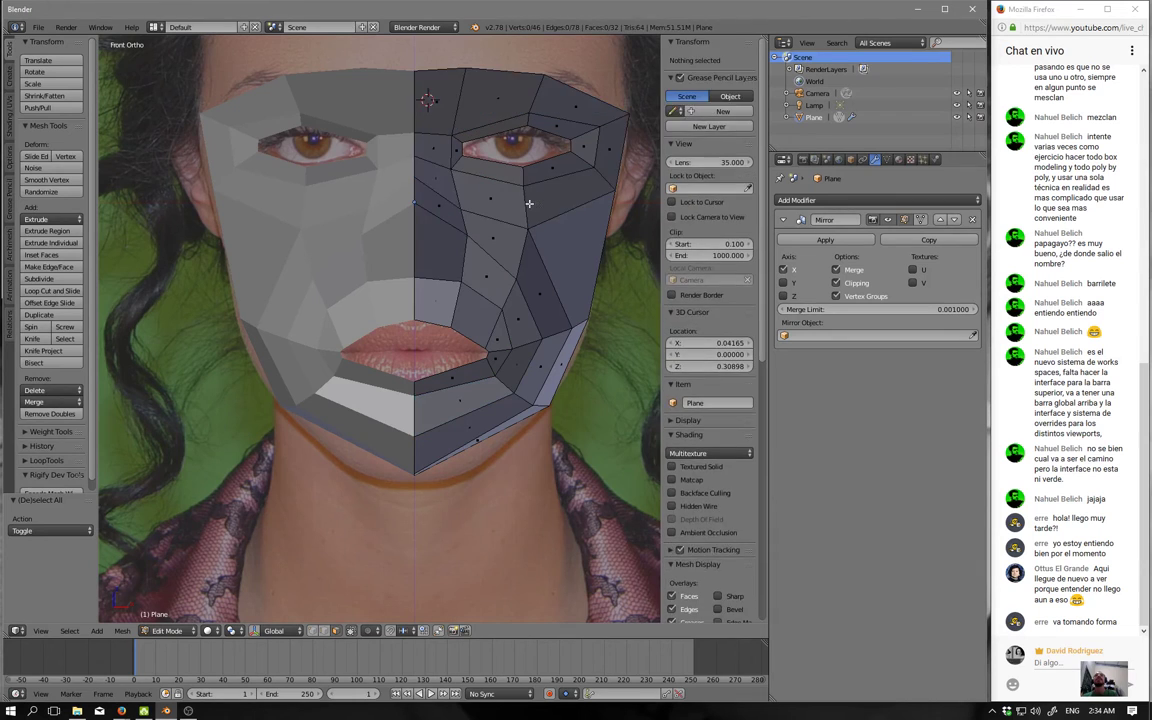
pyautogui.keyDown('alt'); pyautogui.rightClick(529, 203); pyautogui.keyUp('alt')
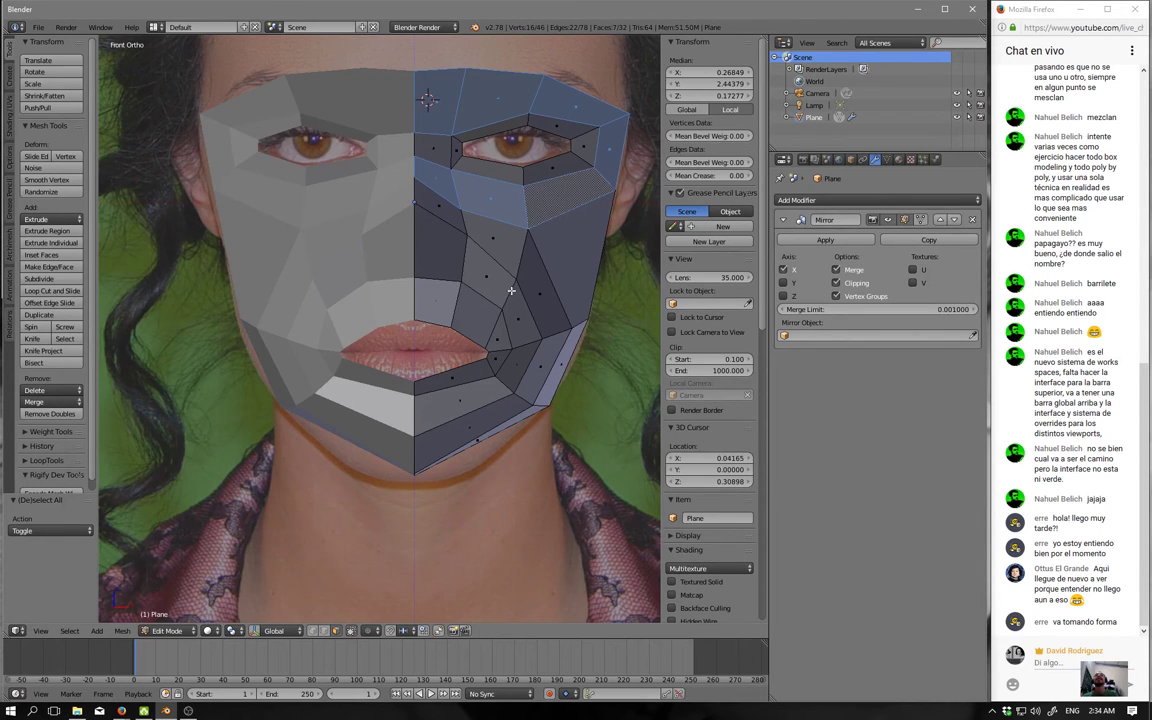
pyautogui.keyDown('alt'); pyautogui.keyDown('shift'); pyautogui.rightClick(507, 335); pyautogui.keyUp('shift'); pyautogui.keyUp('alt')
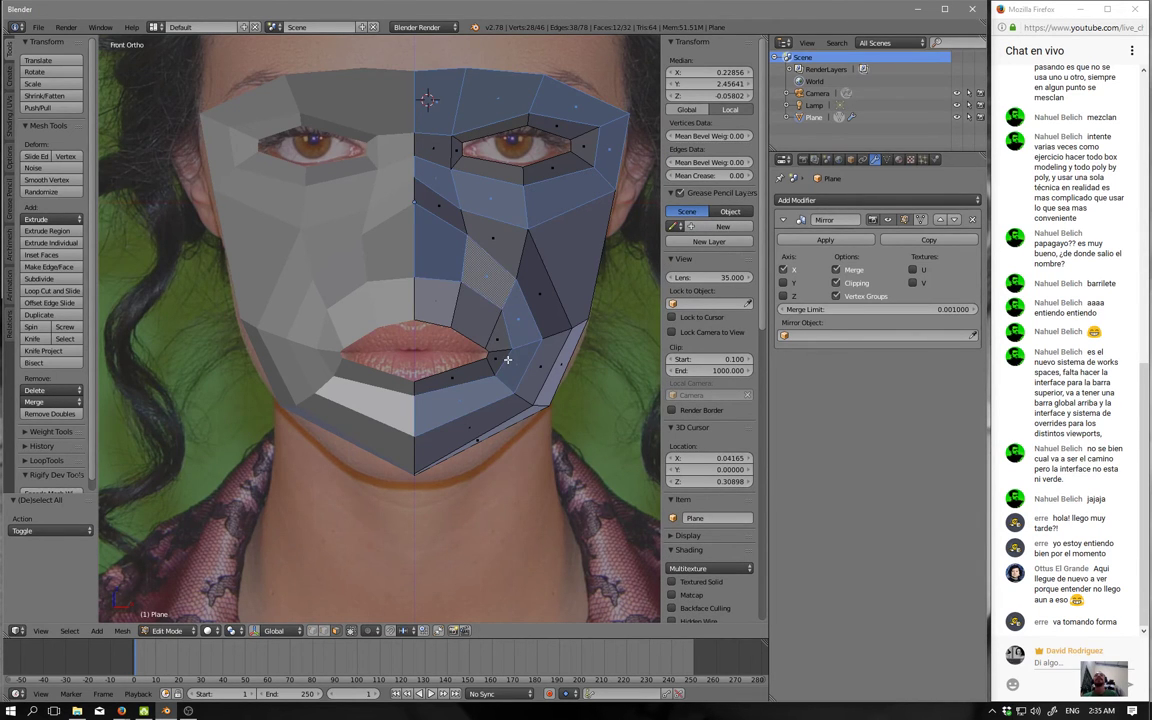
pyautogui.press('a')
# Select the diagonal nose-to-jaw loop and the eye loop, zoom in, then clear the selection.
pyautogui.keyDown('alt'); pyautogui.rightClick(490, 233); pyautogui.keyUp('alt')
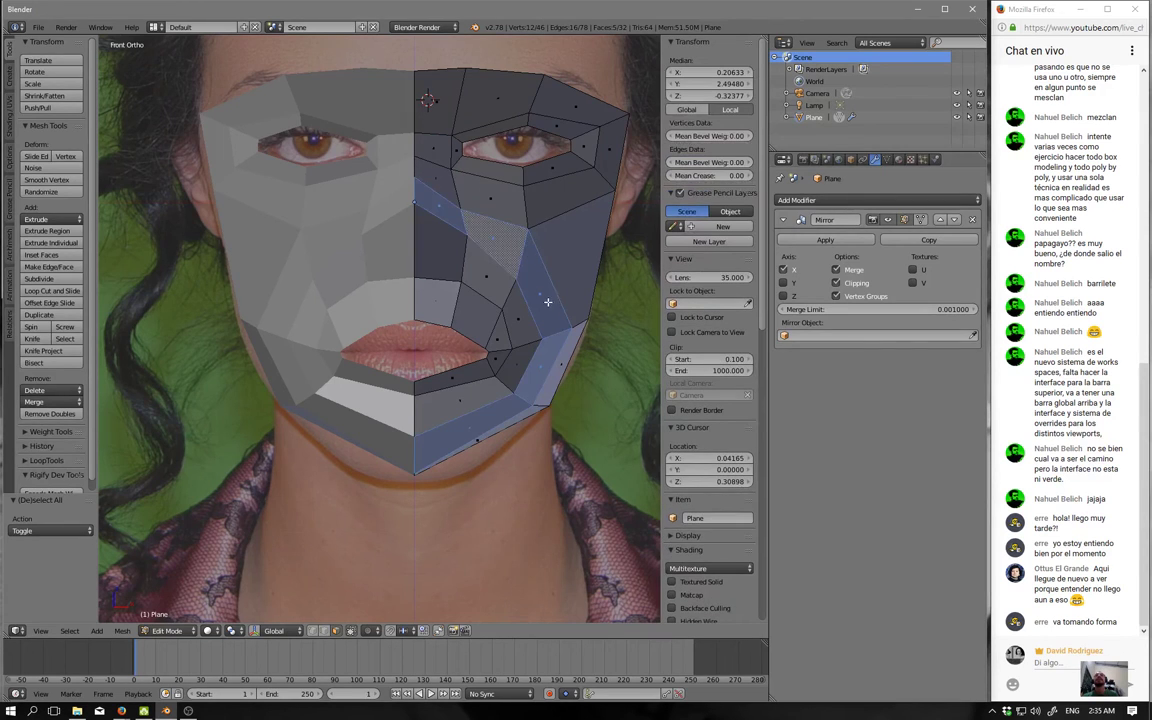
pyautogui.keyDown('alt'); pyautogui.keyDown('shift'); pyautogui.rightClick(531, 209); pyautogui.keyUp('shift'); pyautogui.keyUp('alt')
pyautogui.scroll(2, 472, 295)
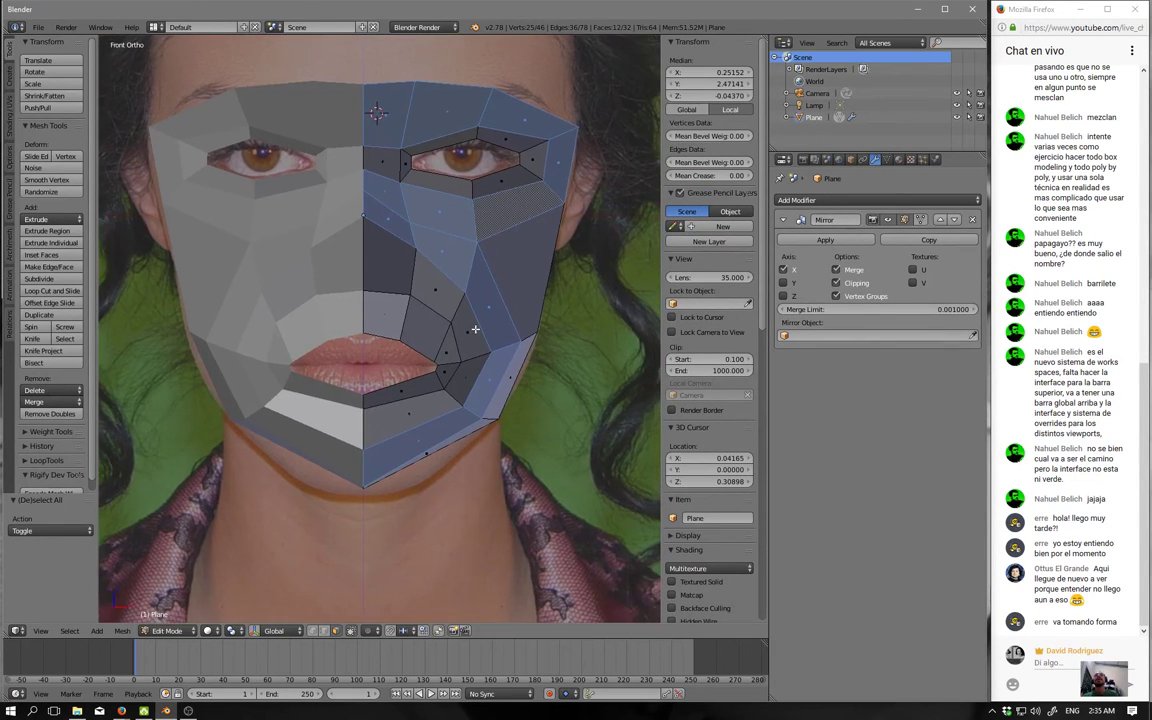
pyautogui.scroll(1, 470, 290)
pyautogui.scroll(1, 500, 222)
pyautogui.scroll(-1, 517, 286)
pyautogui.press('a')
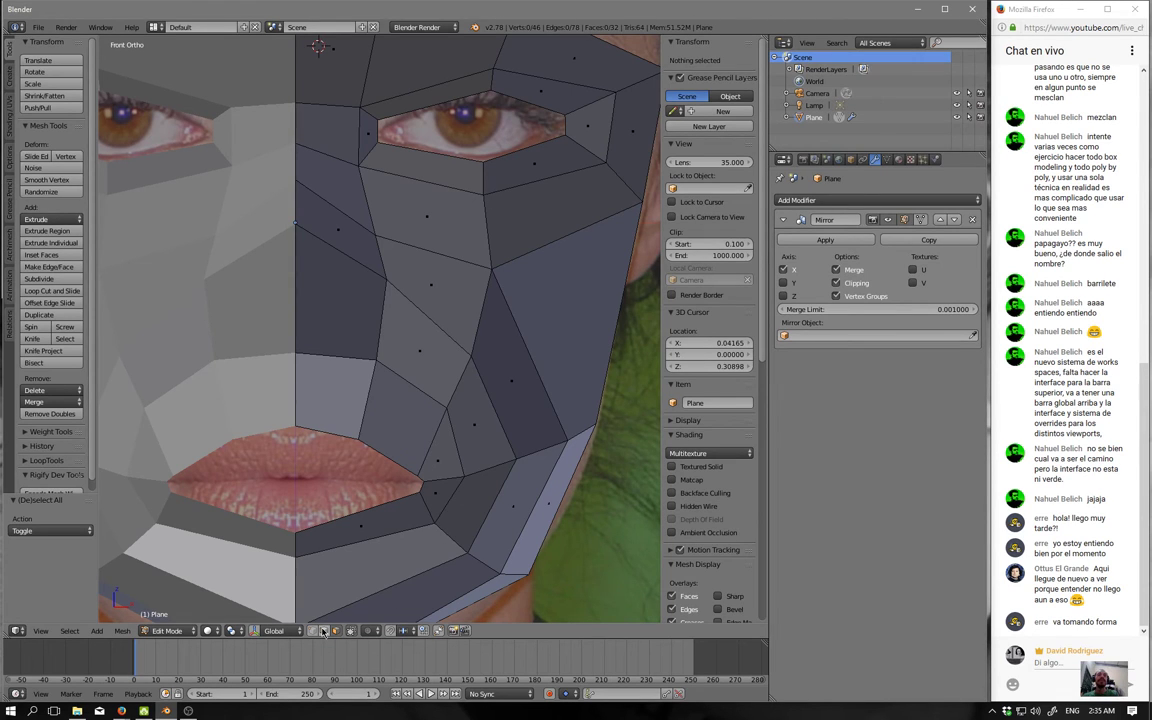
pyautogui.moveTo(480, 240); pyautogui.dragTo(458, 255)
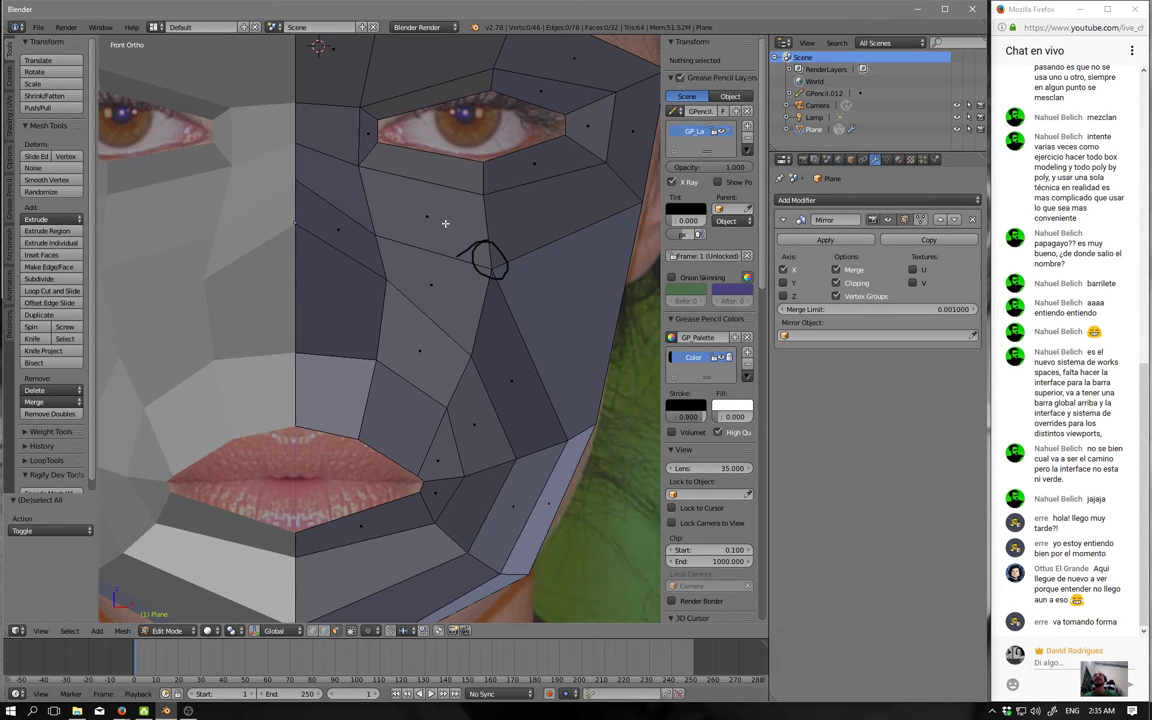
pyautogui.press('KP_3')
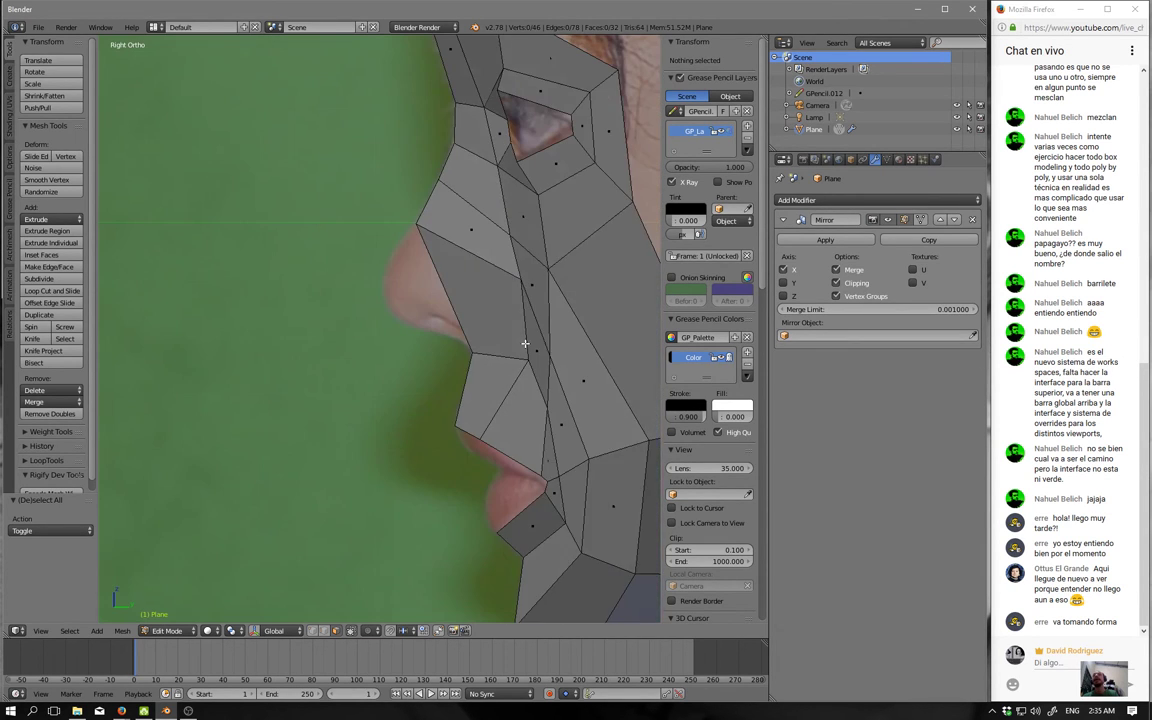
pyautogui.press('z')
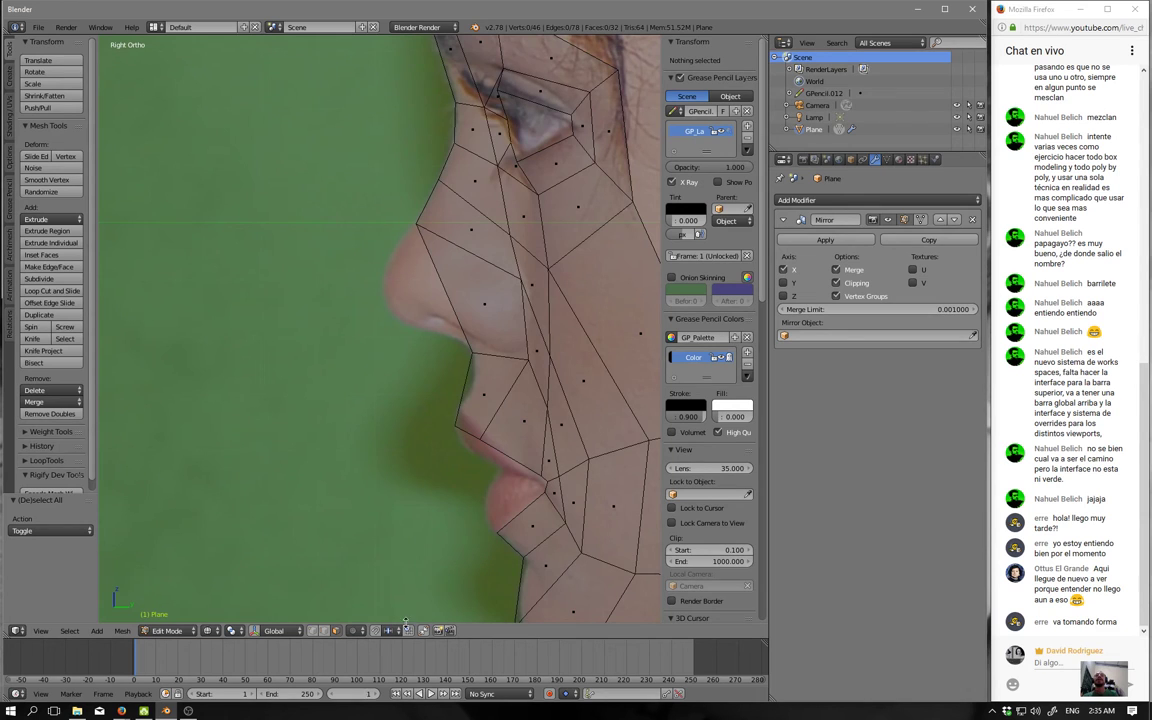
pyautogui.scroll(-2, 463, 386)
pyautogui.moveTo(463, 386); pyautogui.dragTo(532, 419, button='middle')
pyautogui.press('KP_1')
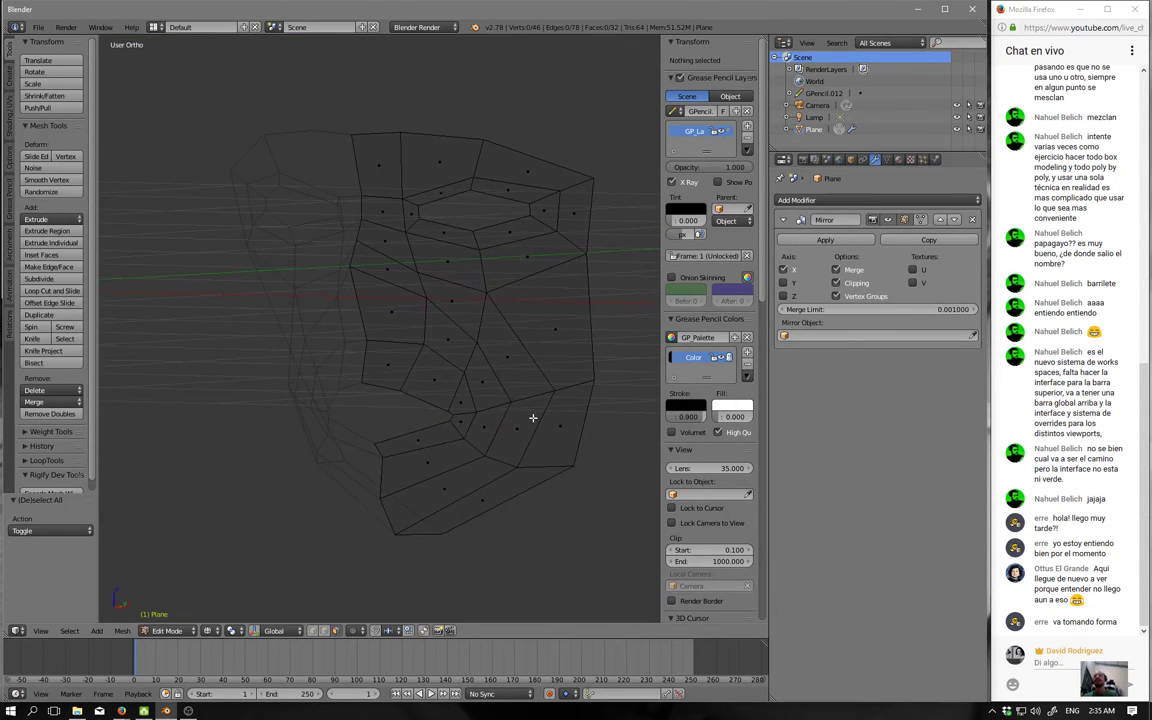
pyautogui.press('z')
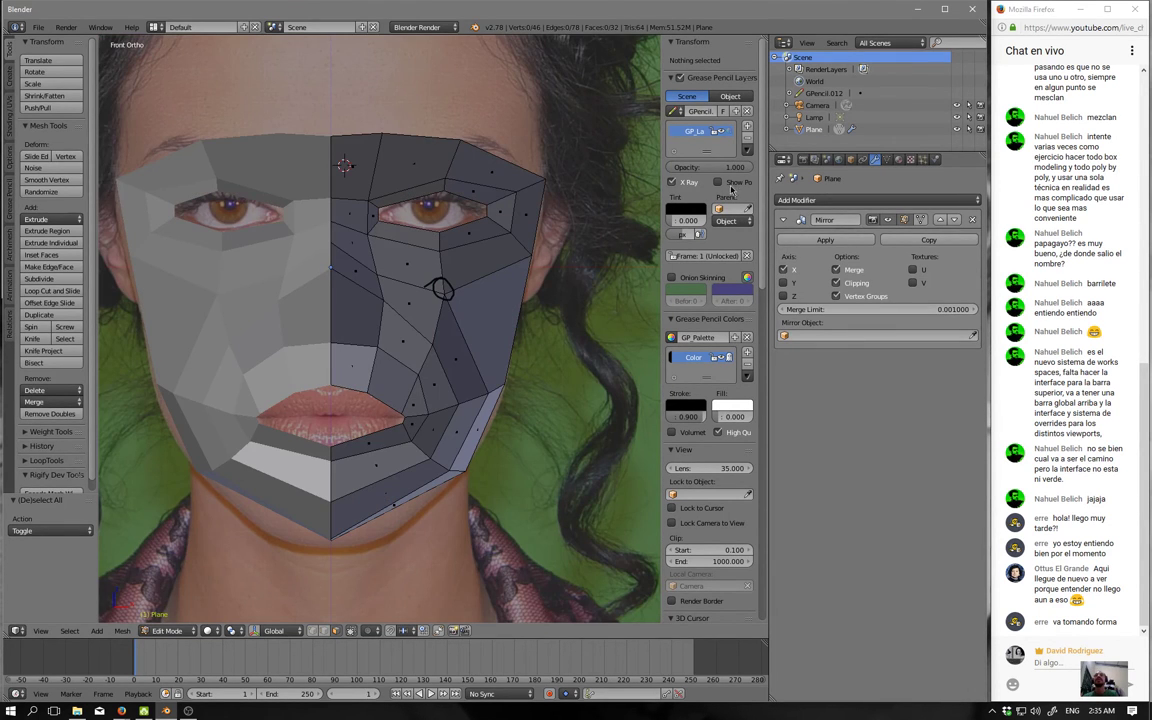
pyautogui.click(747, 111)
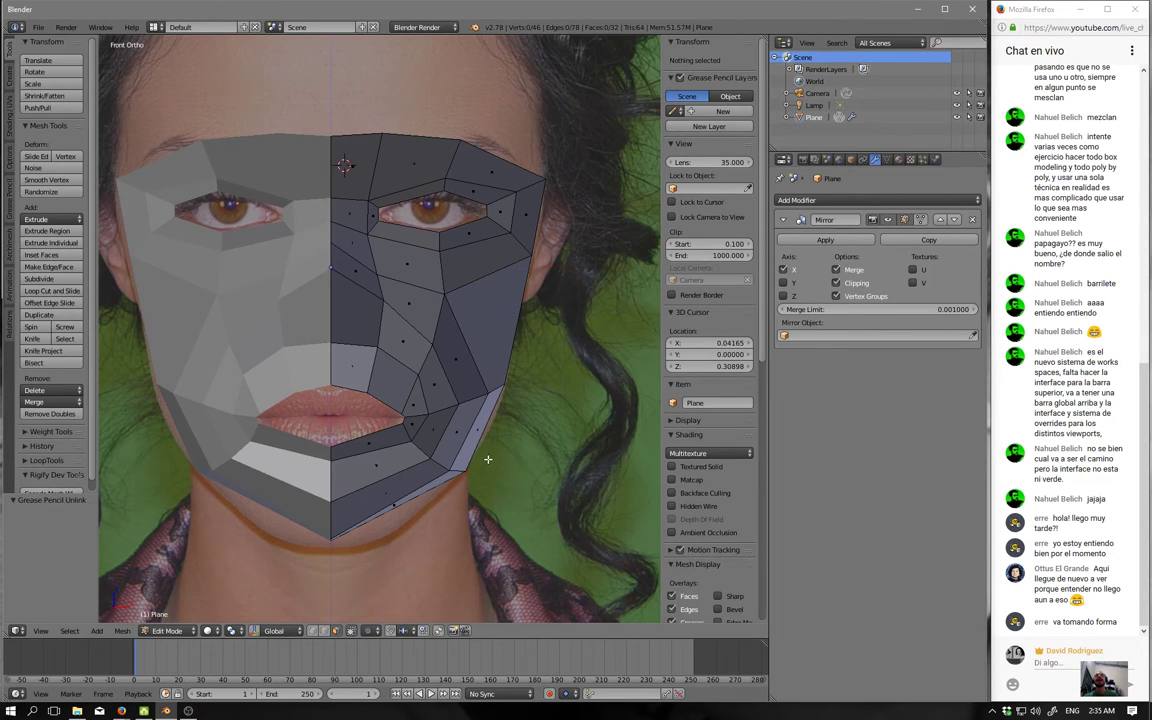
# Deselect the mesh, view the face from the right side and select a nose face.
pyautogui.scroll(2, 560, 350)
pyautogui.scroll(2, 515, 380)
pyautogui.press('a')
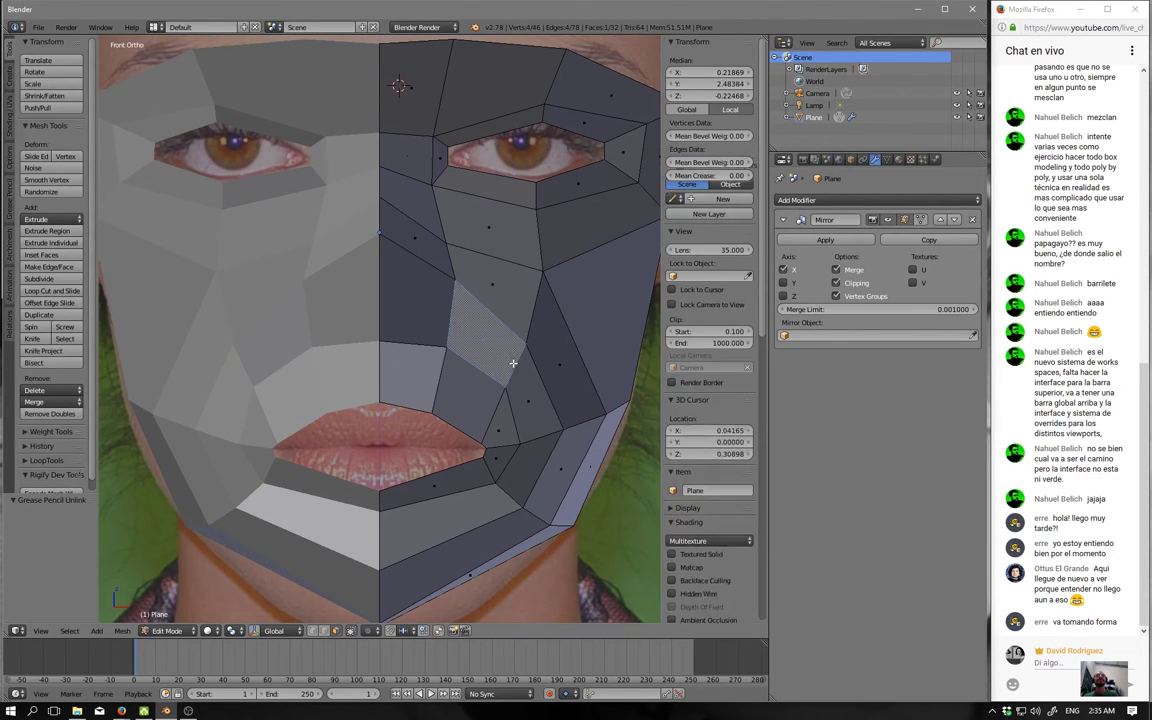
pyautogui.press('a')
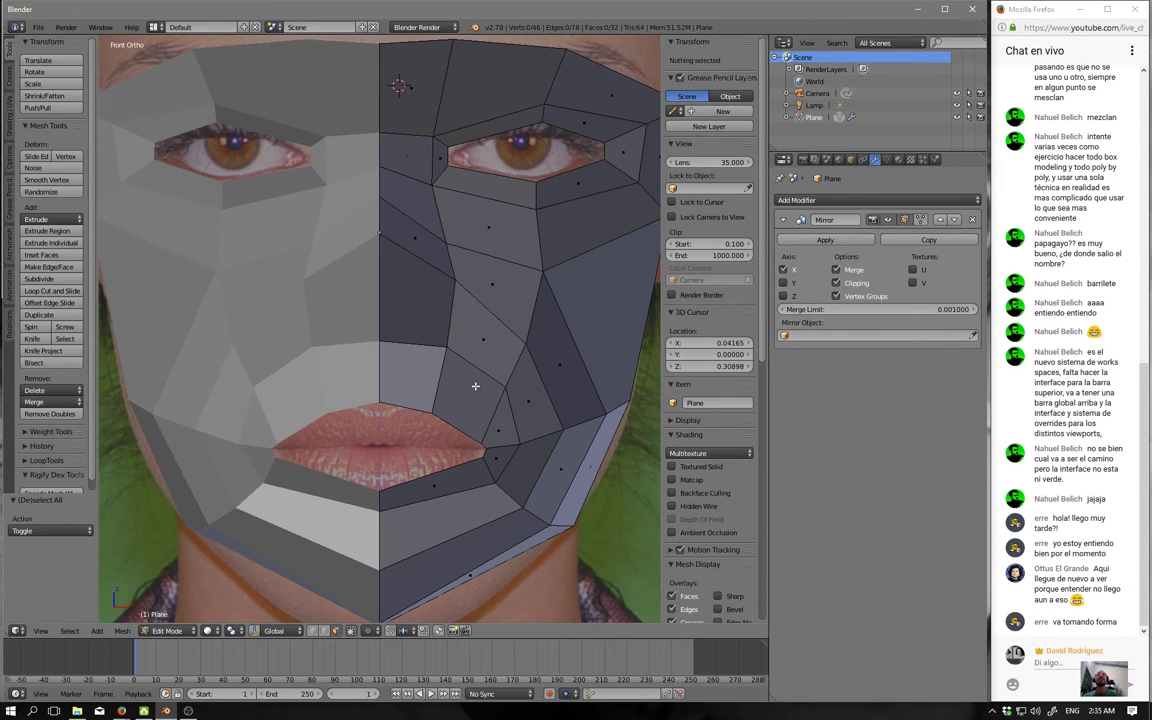
pyautogui.press('KP_3')
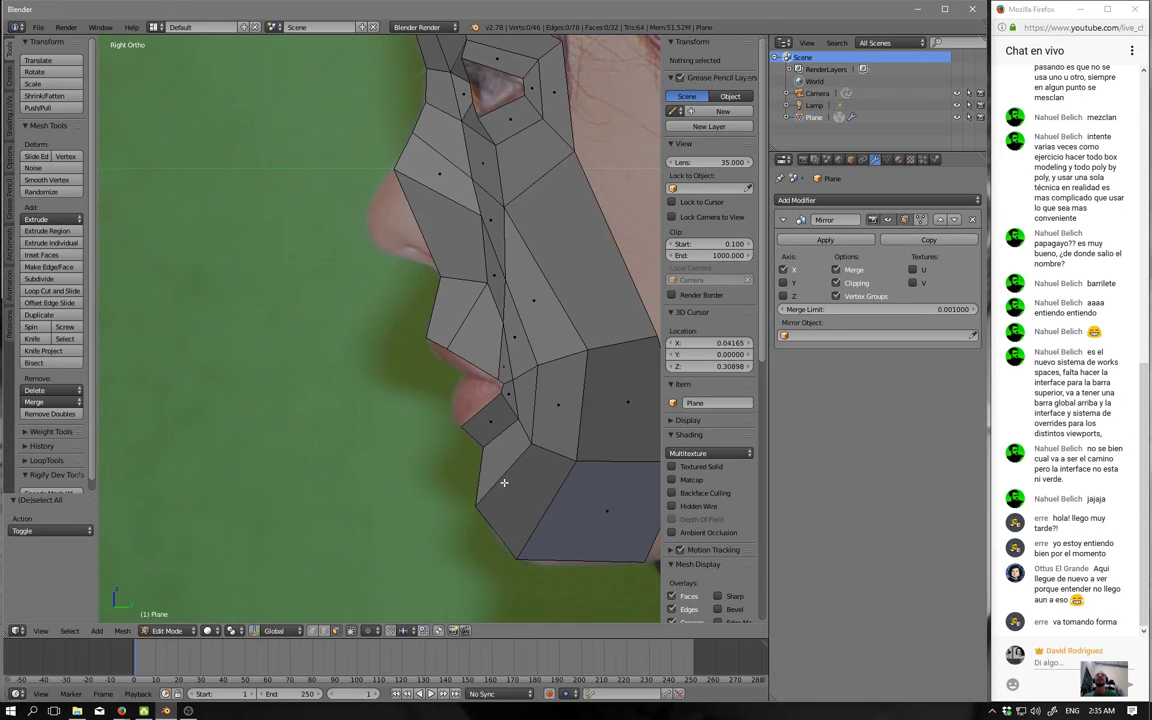
pyautogui.scroll(-1, 450, 430)
pyautogui.scroll(-2, 420, 380)
pyautogui.rightClick(394, 290)
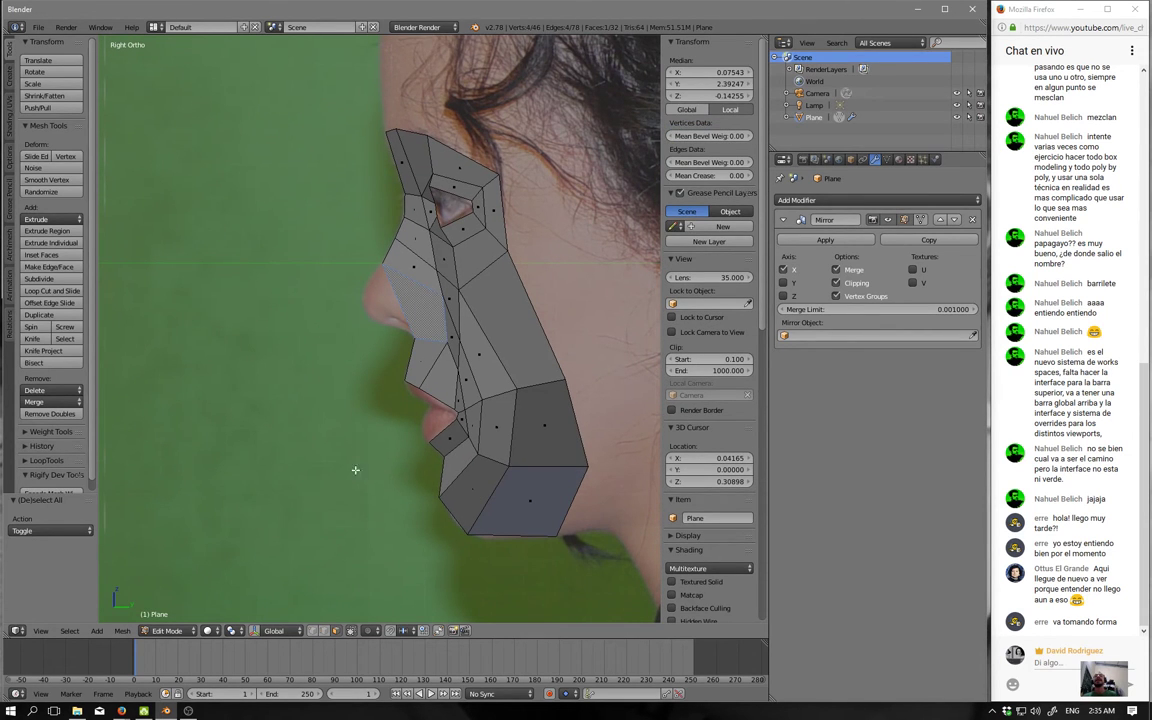
# In front wireframe view, lower a nose vertex and nudge the centre-line vertex below the nose.
pyautogui.press('KP_1')
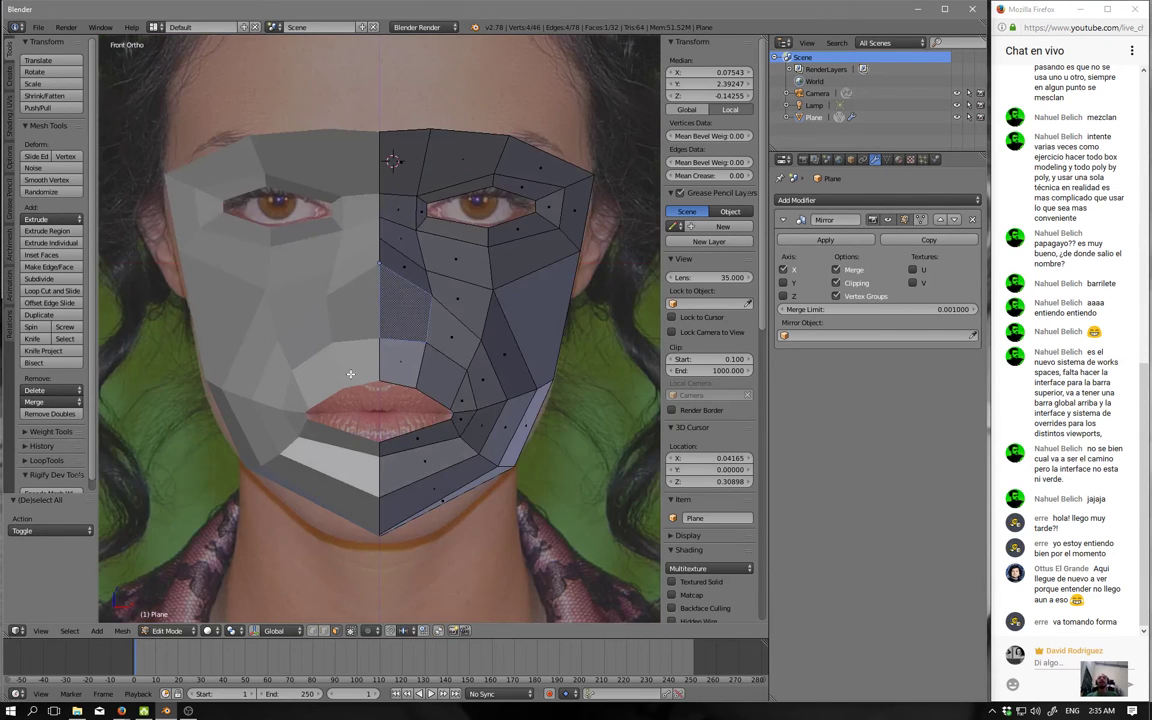
pyautogui.press('z')
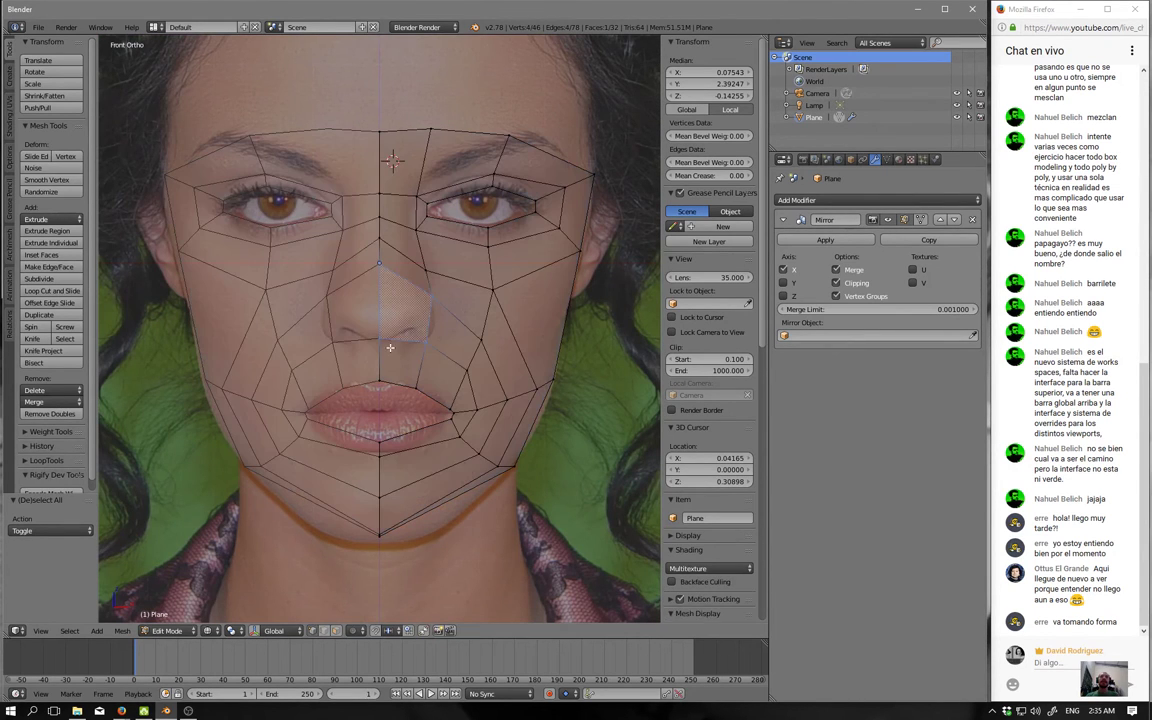
pyautogui.rightClick(389, 360)
pyautogui.press('g')
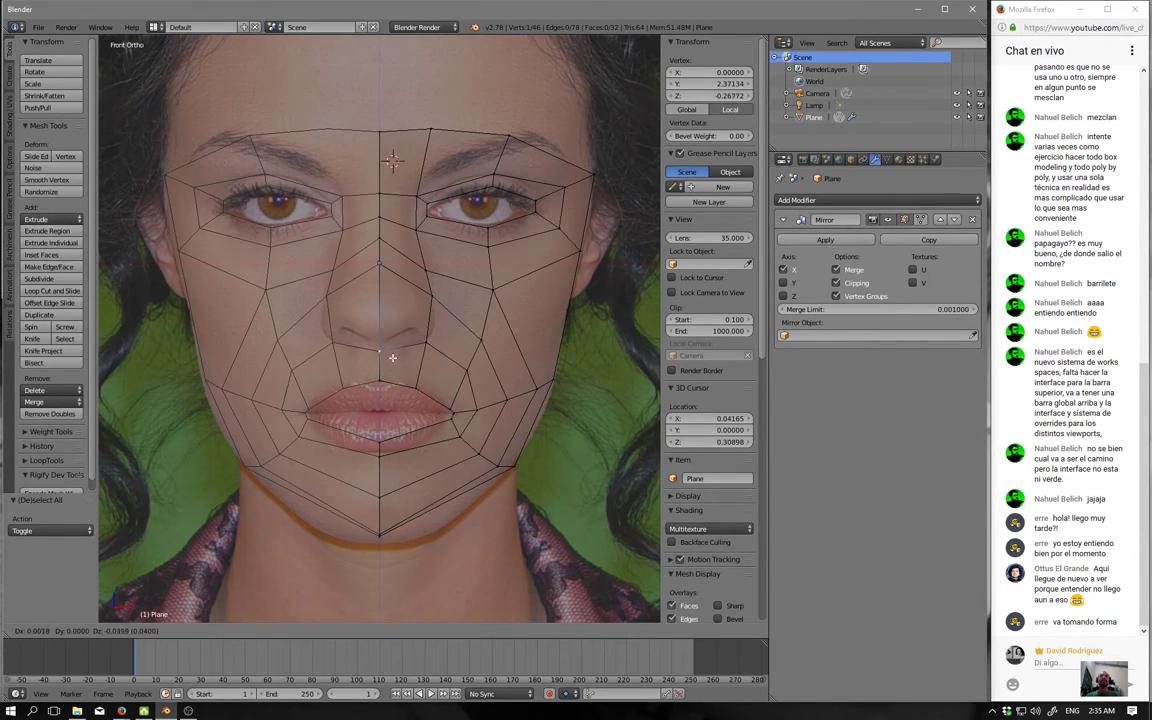
pyautogui.click(419, 340)
pyautogui.press('g')
pyautogui.click(418, 341)
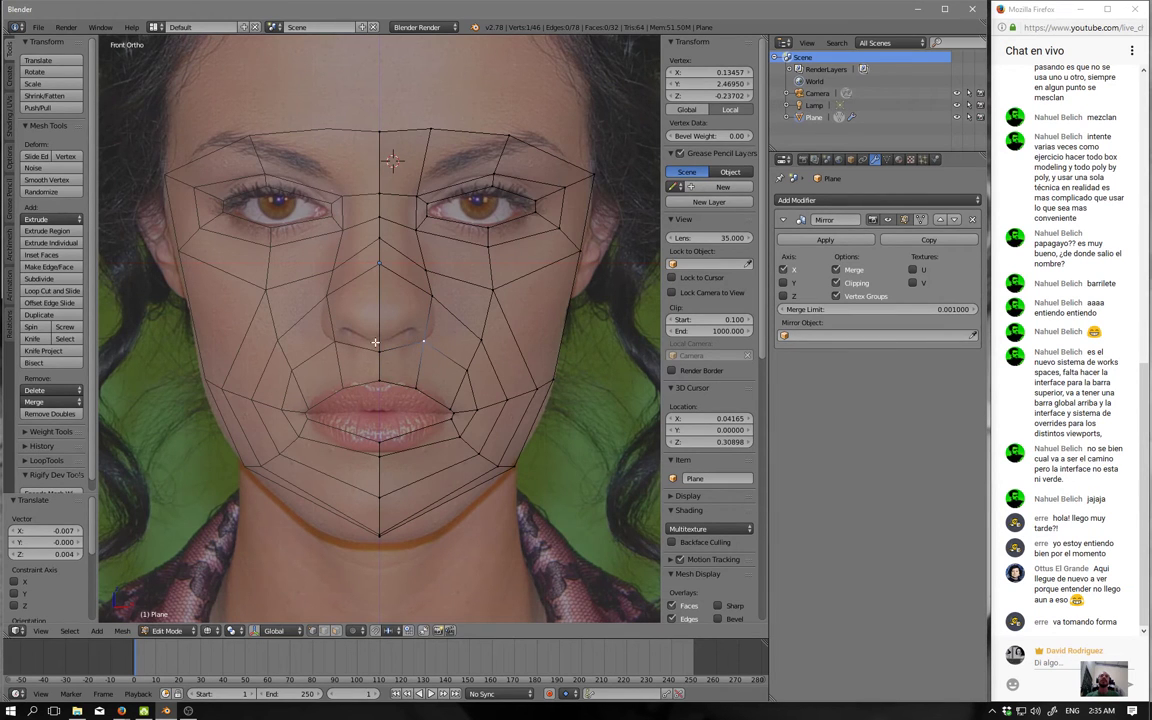
pyautogui.rightClick(376, 344)
pyautogui.press('g')
pyautogui.click(377, 346)
# In right side view, fit a nose vertex, the brow vertex and an eye vertex to the profile.
pyautogui.press('KP_3')
pyautogui.scroll(3, 404, 309)
pyautogui.moveTo(430, 243); pyautogui.dragTo(473, 227, button='right')
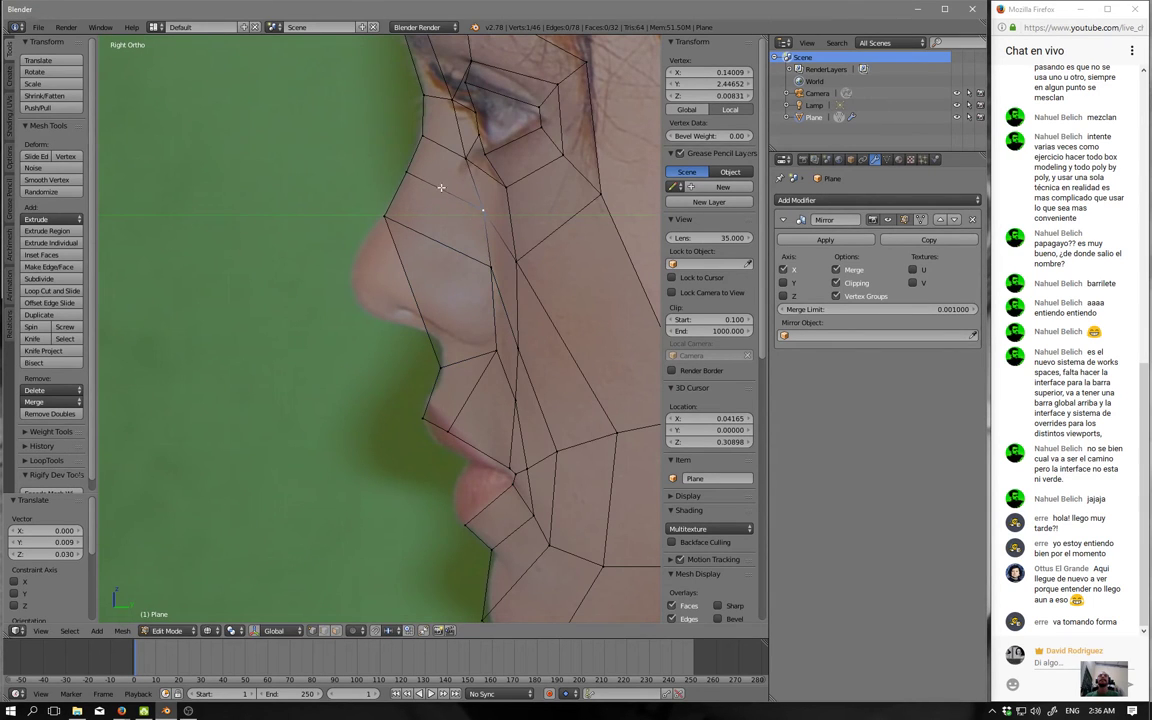
pyautogui.rightClick(411, 160)
pyautogui.press('g')
pyautogui.click(428, 143)
pyautogui.rightClick(425, 150)
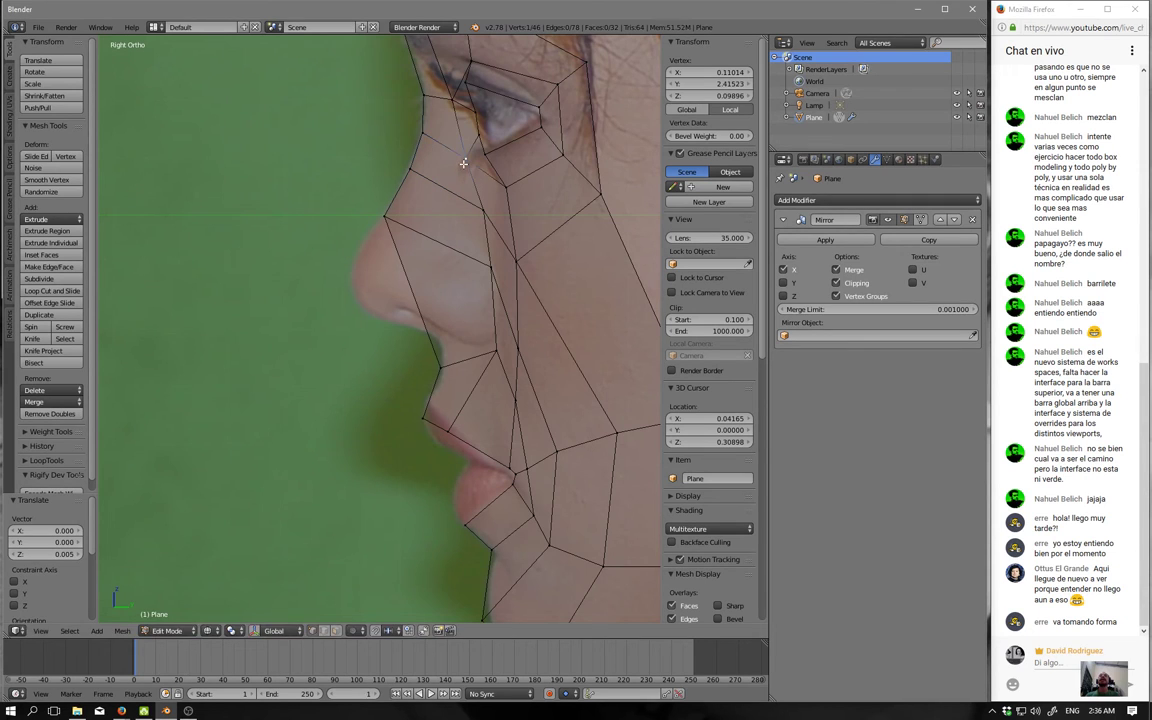
pyautogui.press('g')
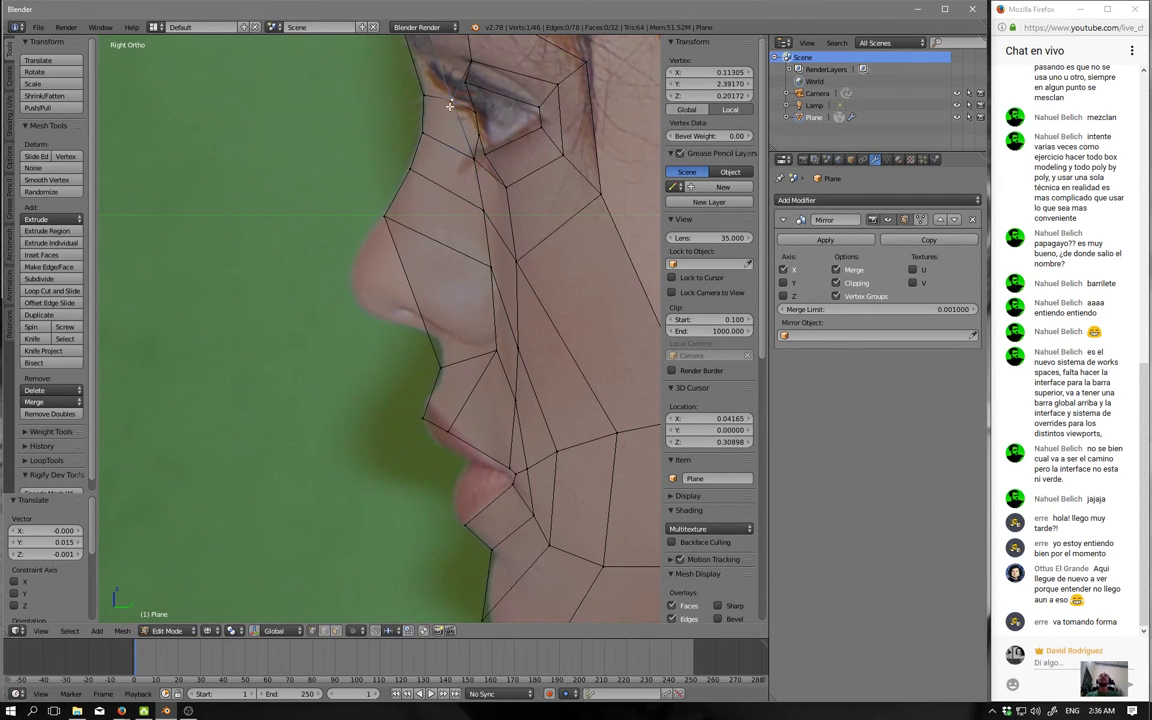
pyautogui.click(418, 118)
# Pull a chin vertex down onto the side-view profile, then return to front view and deselect.
pyautogui.scroll(-2, 445, 234)
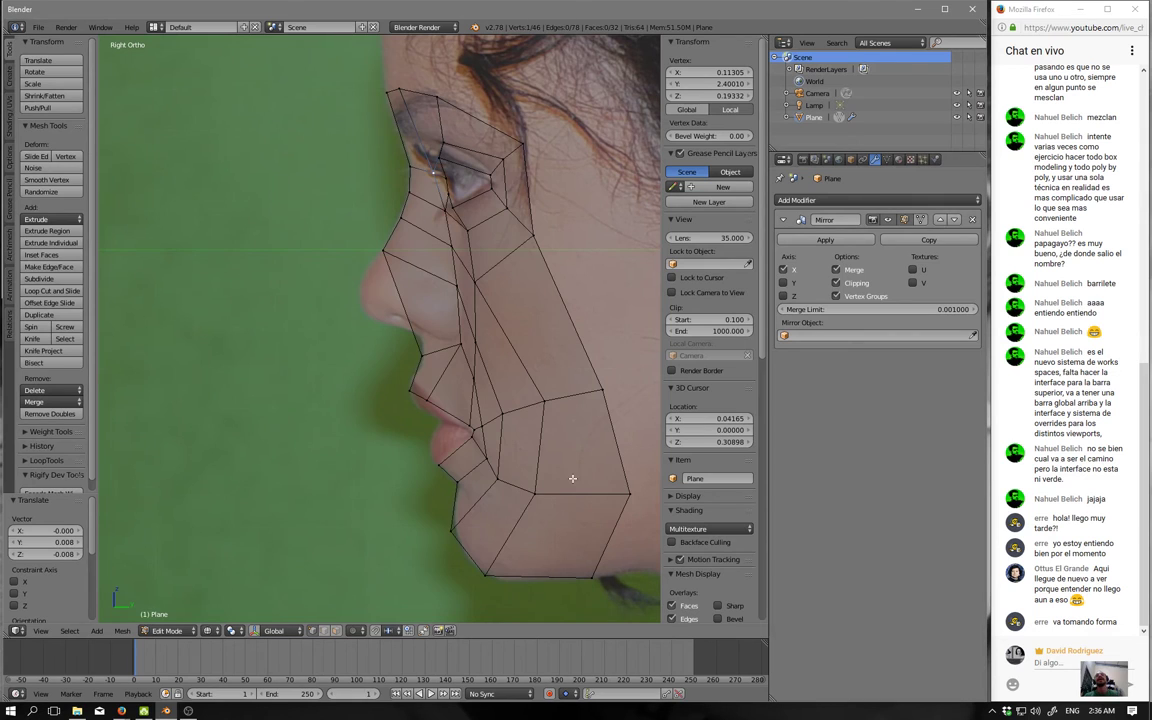
pyautogui.scroll(-1, 572, 478)
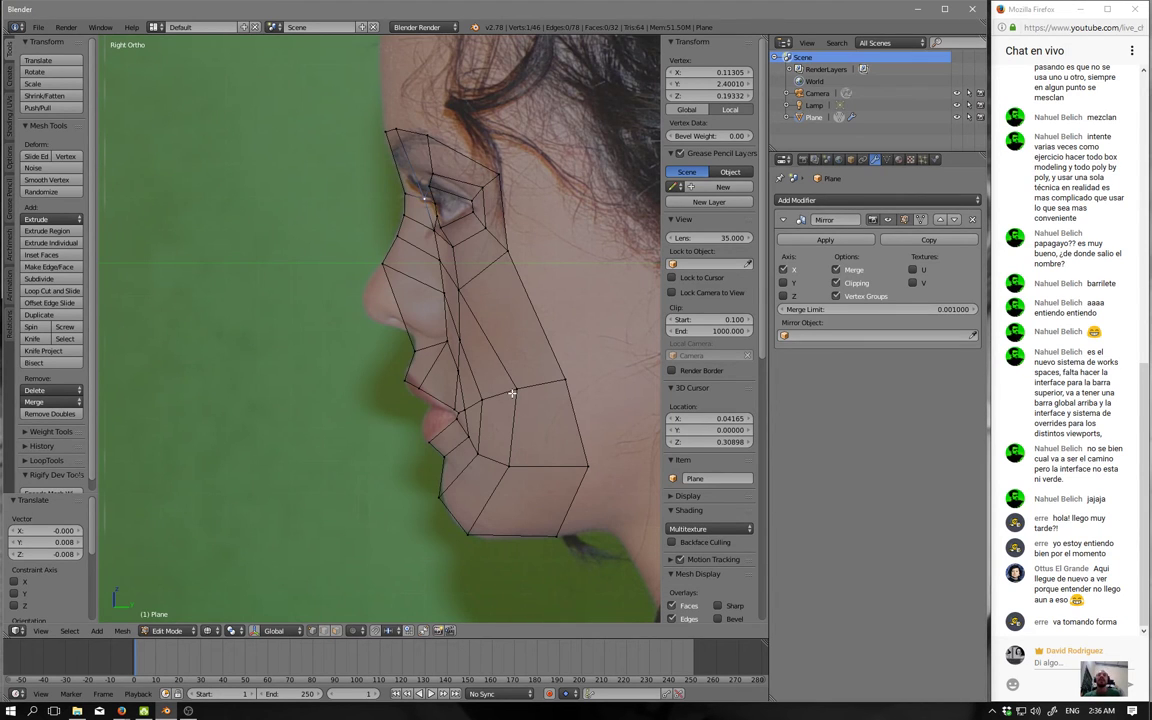
pyautogui.moveTo(492, 393); pyautogui.dragTo(488, 463, button='right')
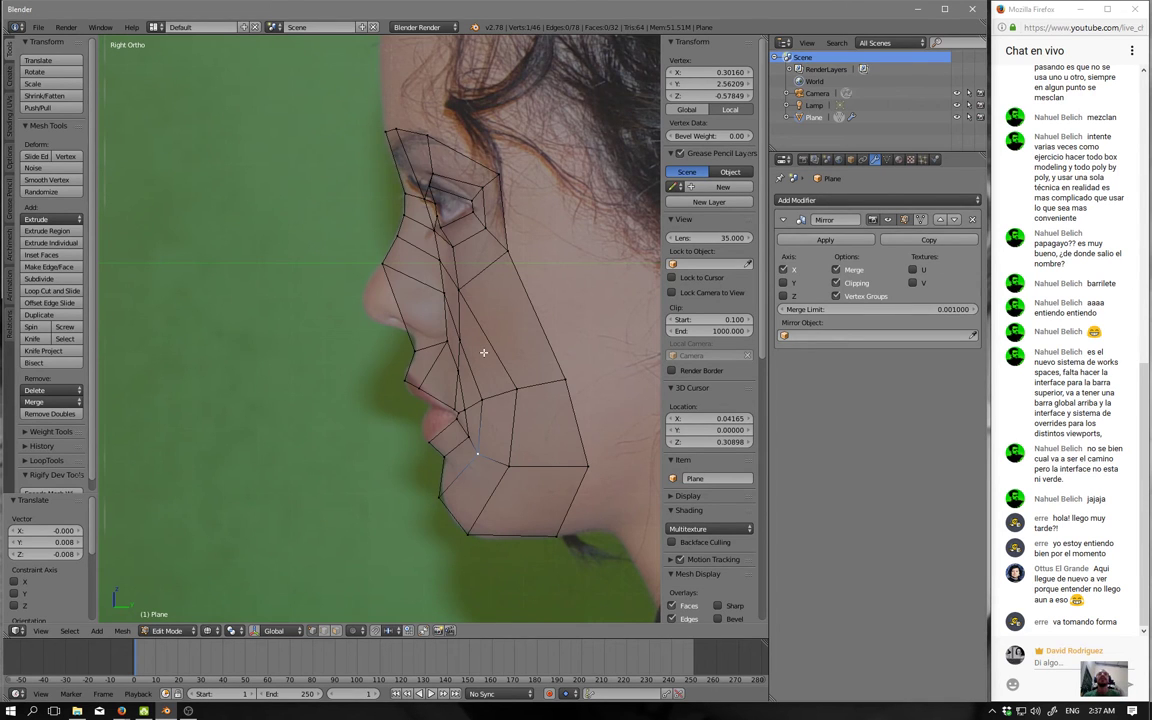
pyautogui.scroll(1, 483, 352)
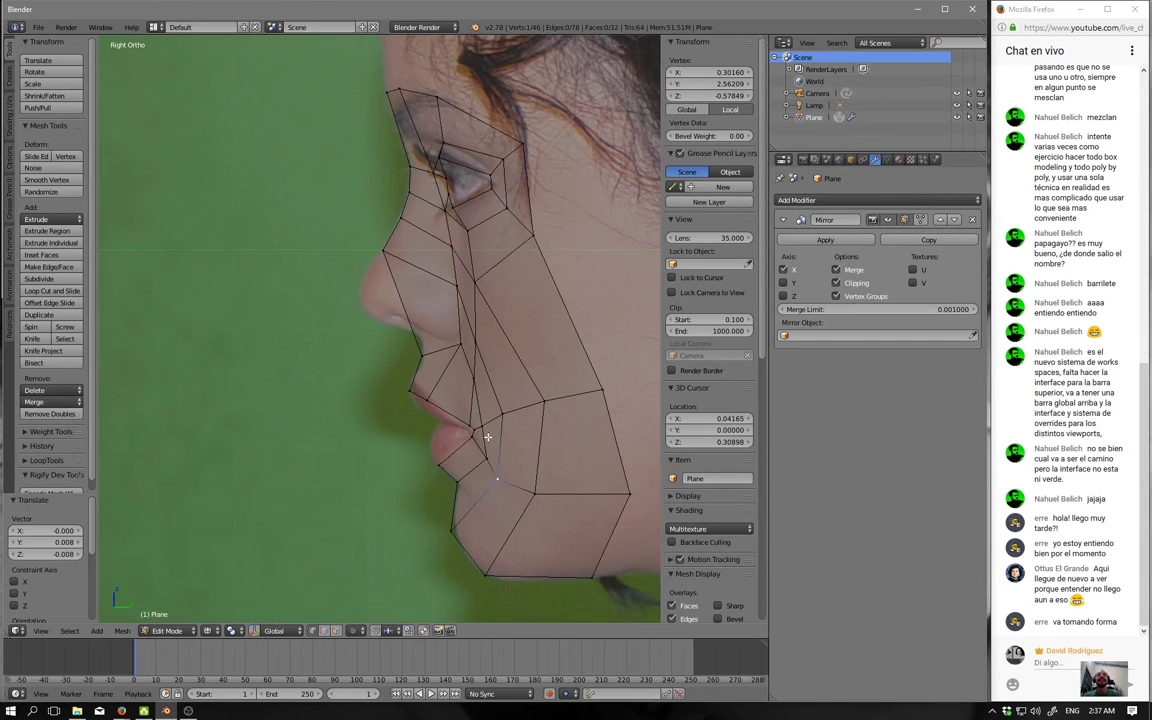
pyautogui.press('KP_1')
pyautogui.press('a')
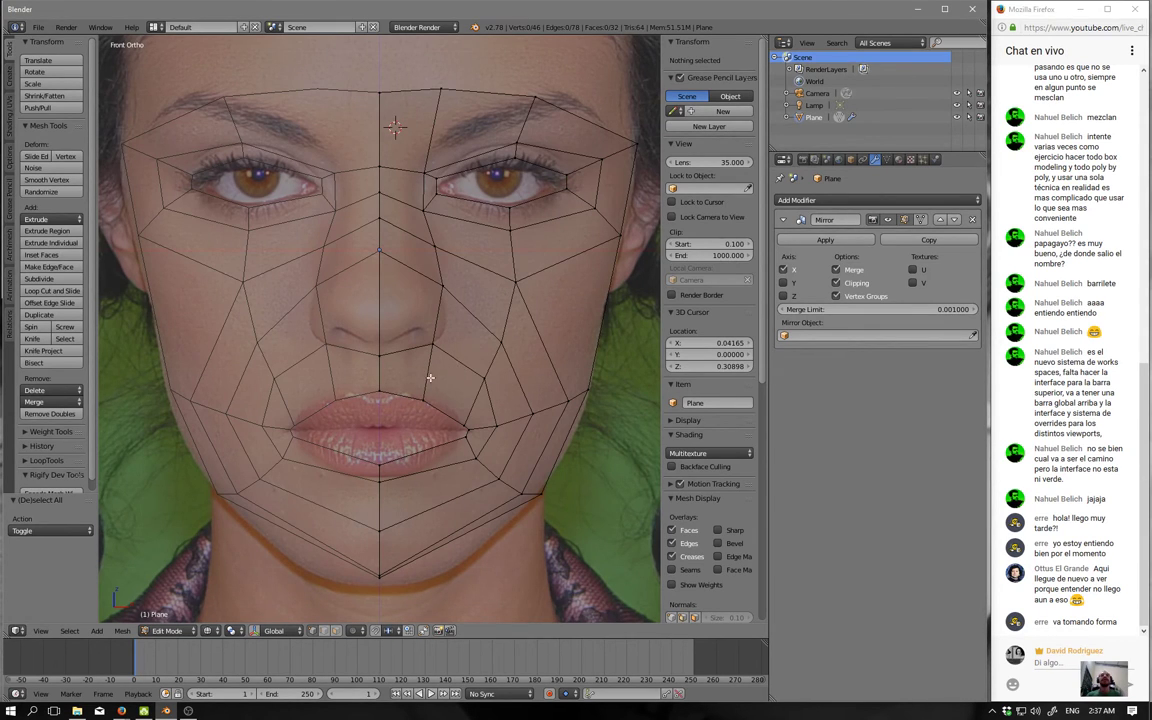
# In face select mode, extrude the face beside the nose out in front of it.
pyautogui.hotkey('ctrl', 'Tab')
pyautogui.click(388, 344)
pyautogui.rightClick(443, 295)
pyautogui.rightClick(396, 325)
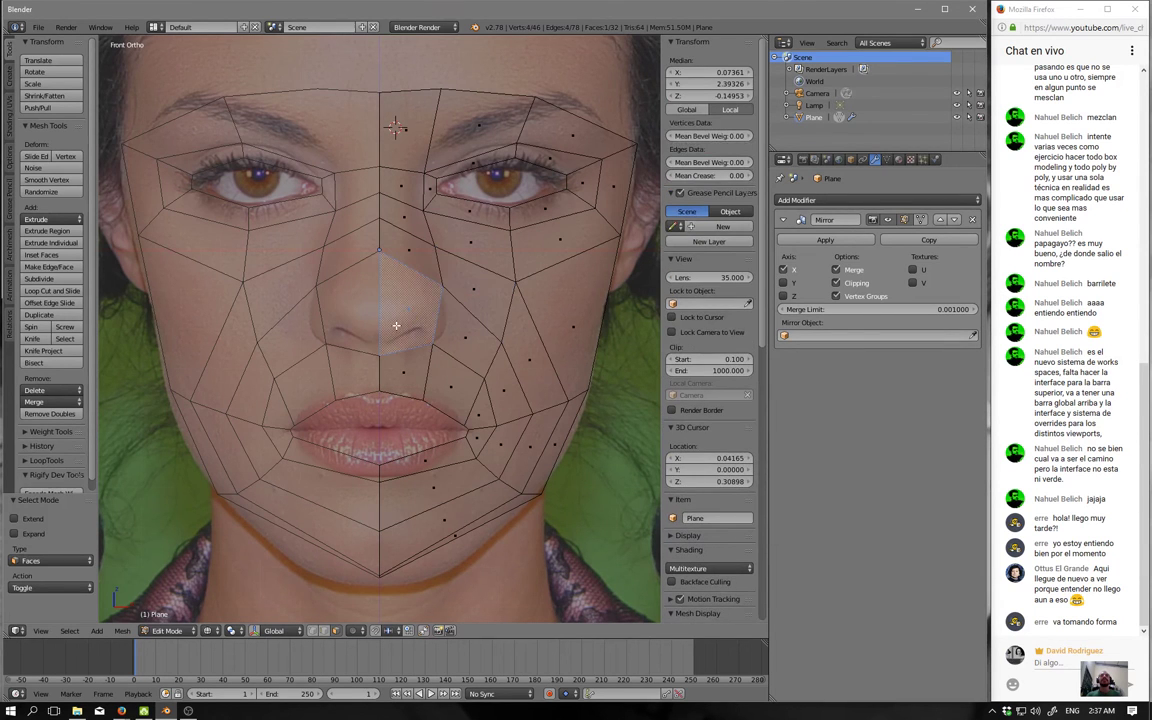
pyautogui.press('KP_3')
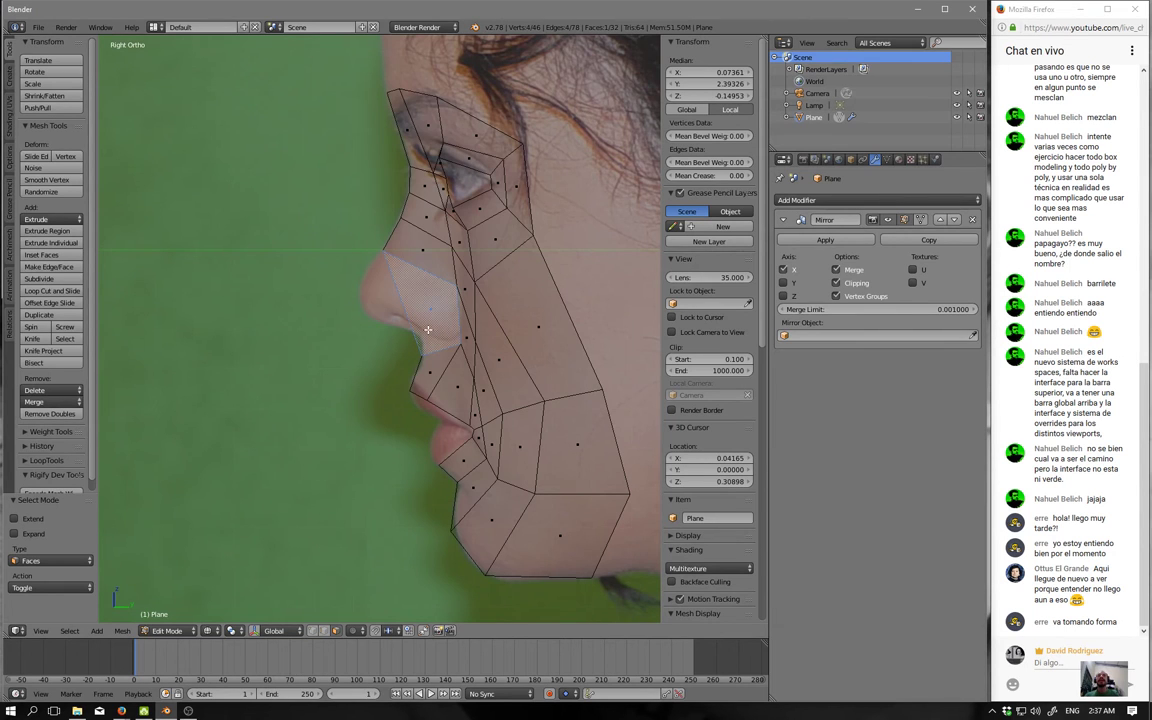
pyautogui.press('KP_1')
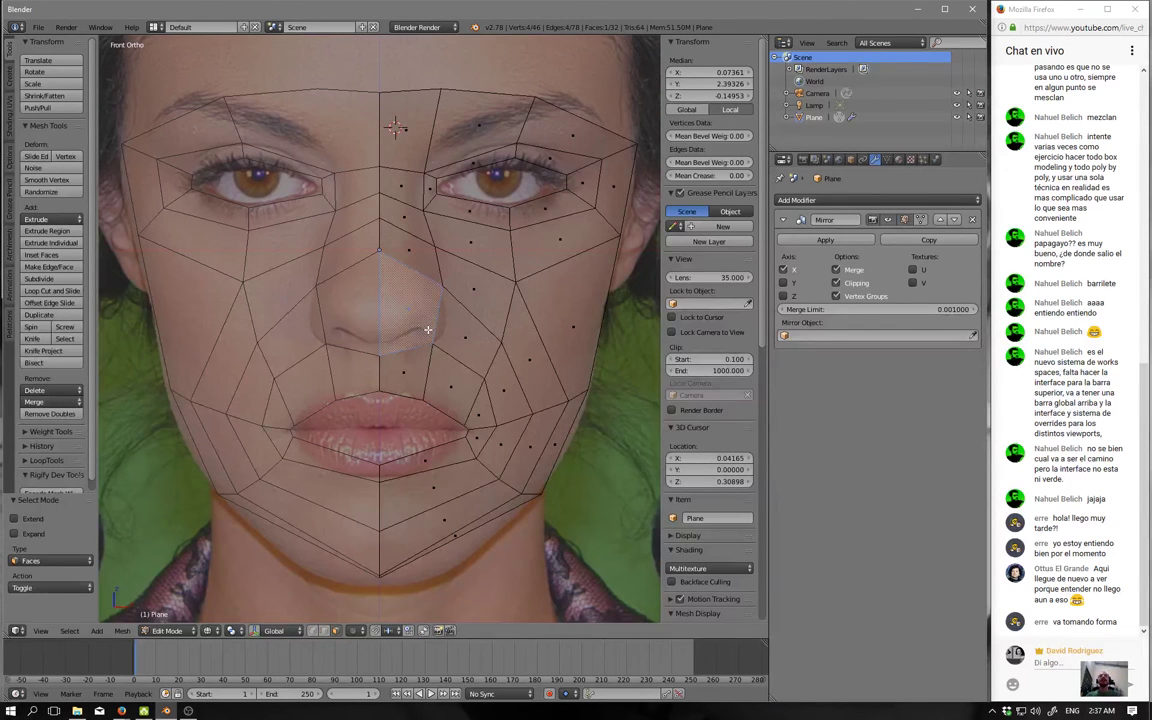
pyautogui.press('KP_3')
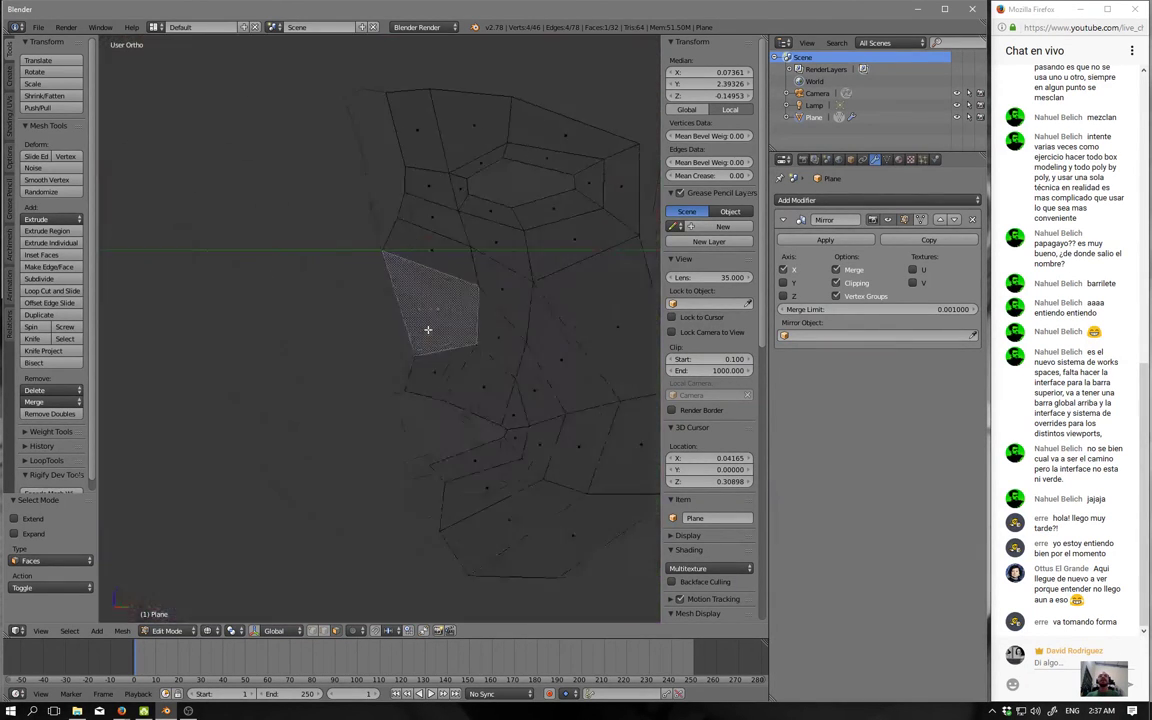
pyautogui.press('e')
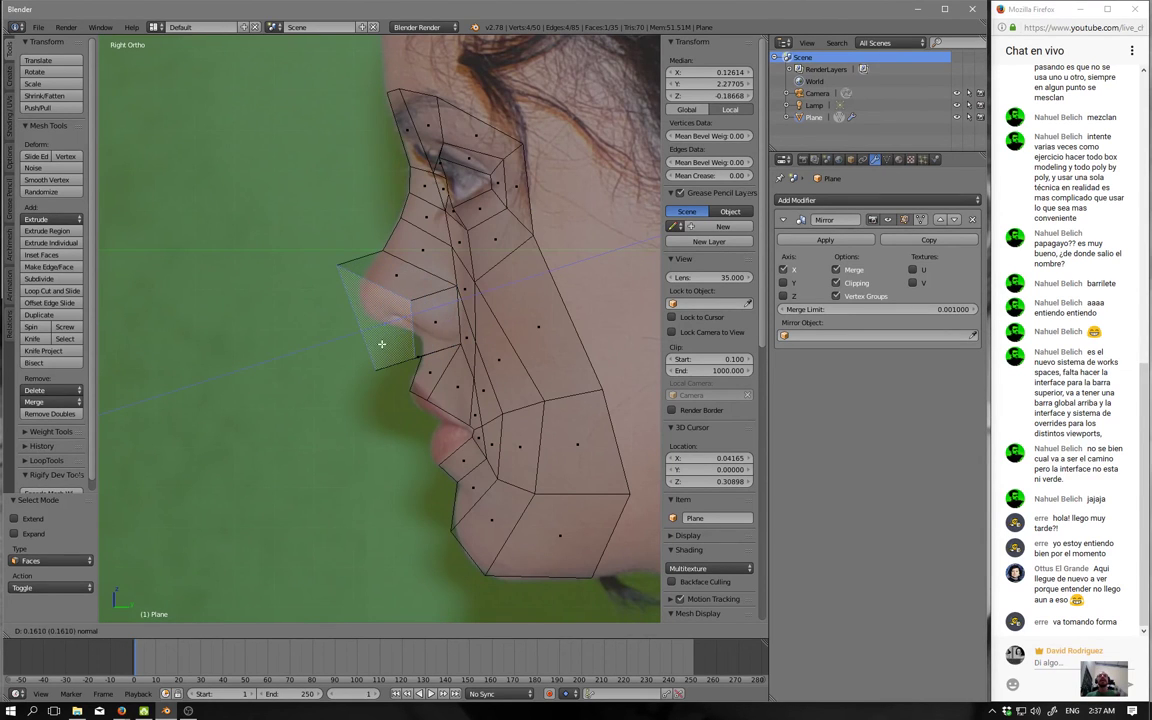
pyautogui.click(388, 380)
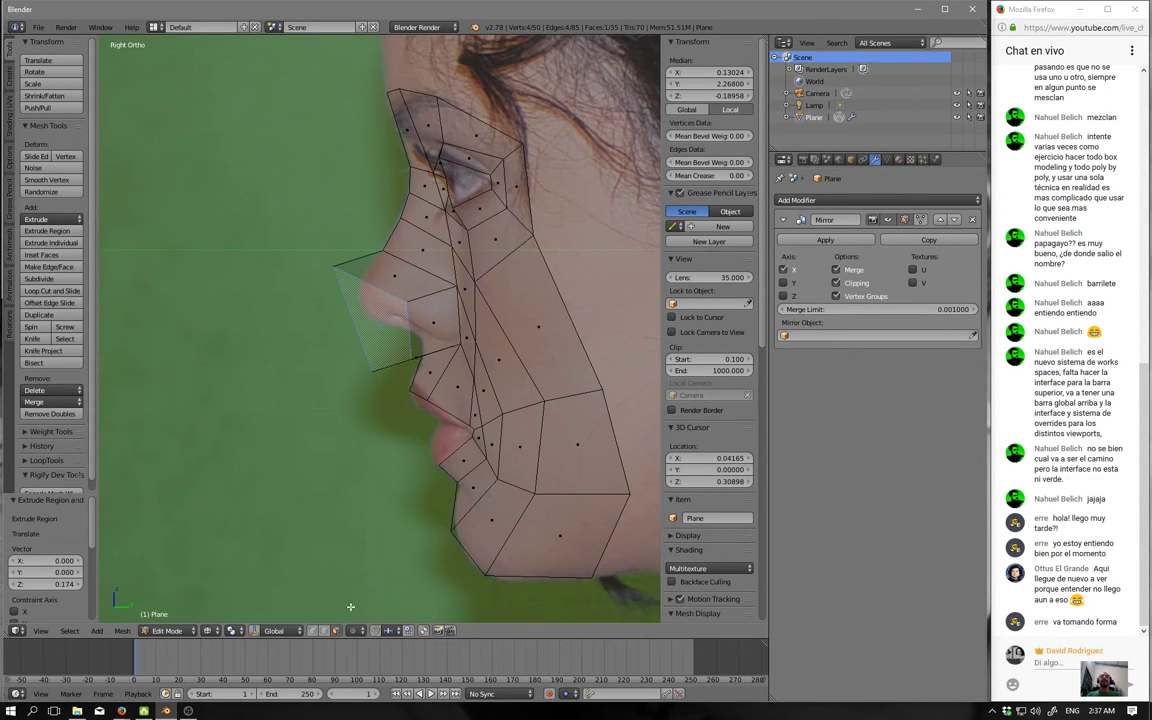
# Move the new face's lower corner vertex up onto the nose outline in profile.
pyautogui.rightClick(368, 384)
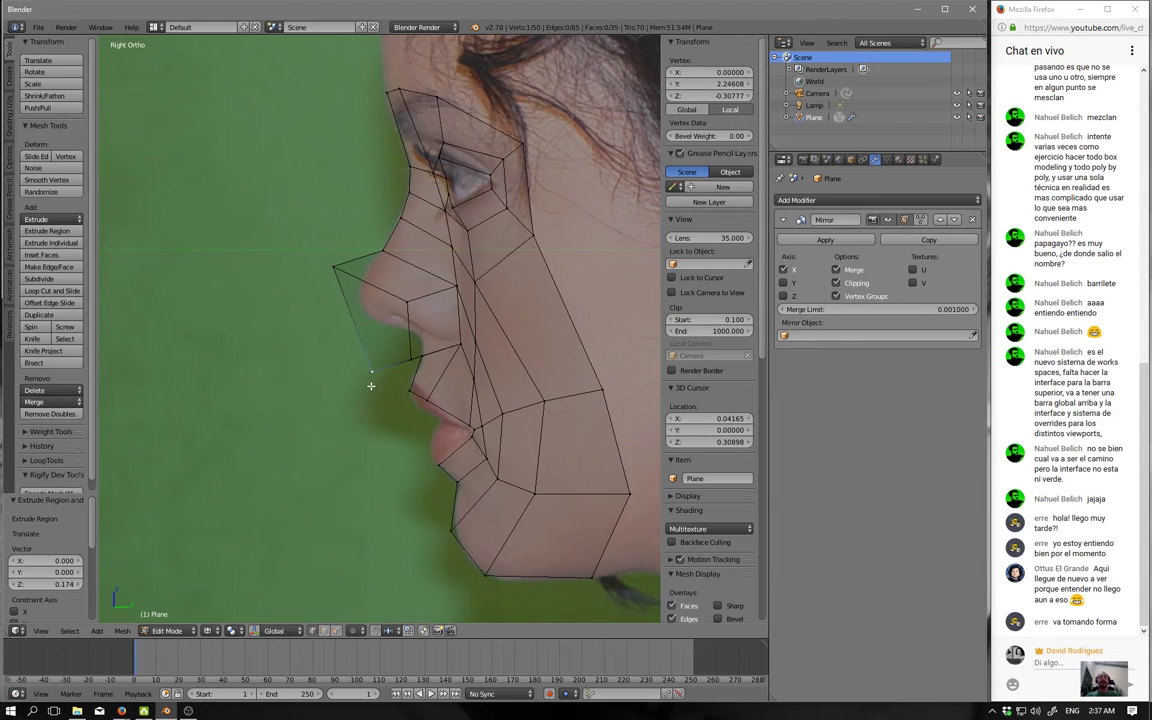
pyautogui.press('g')
pyautogui.click(378, 330)
pyautogui.press('g')
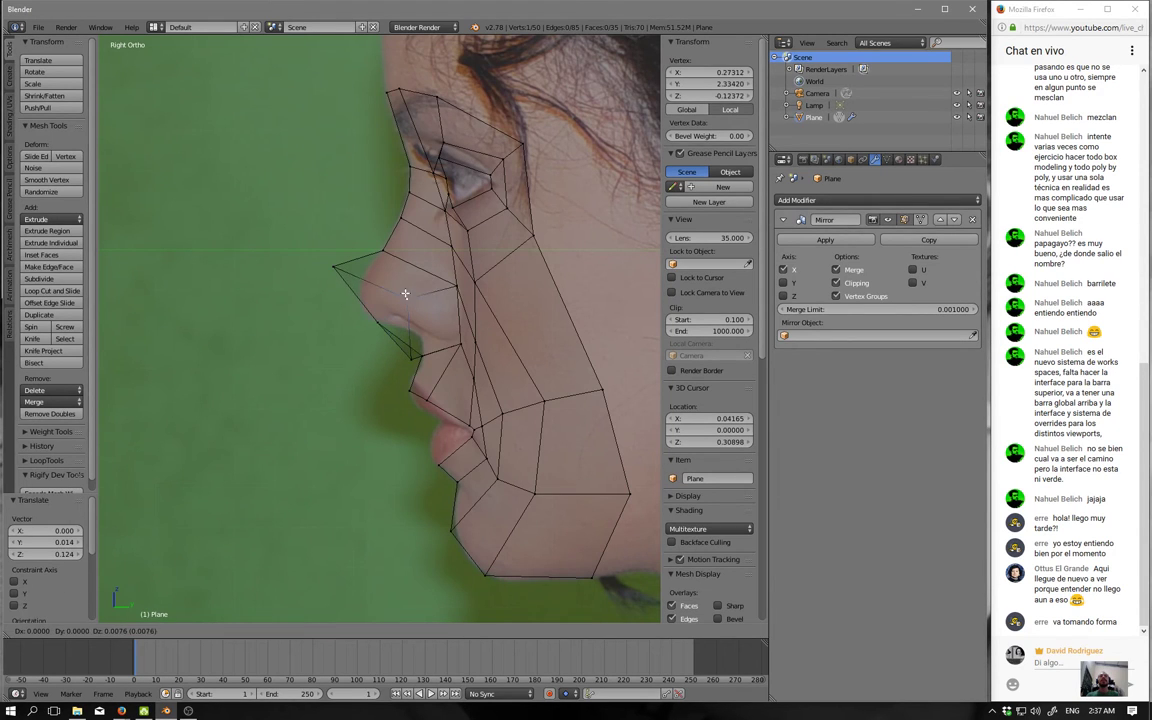
pyautogui.click(420, 277)
pyautogui.press('g')
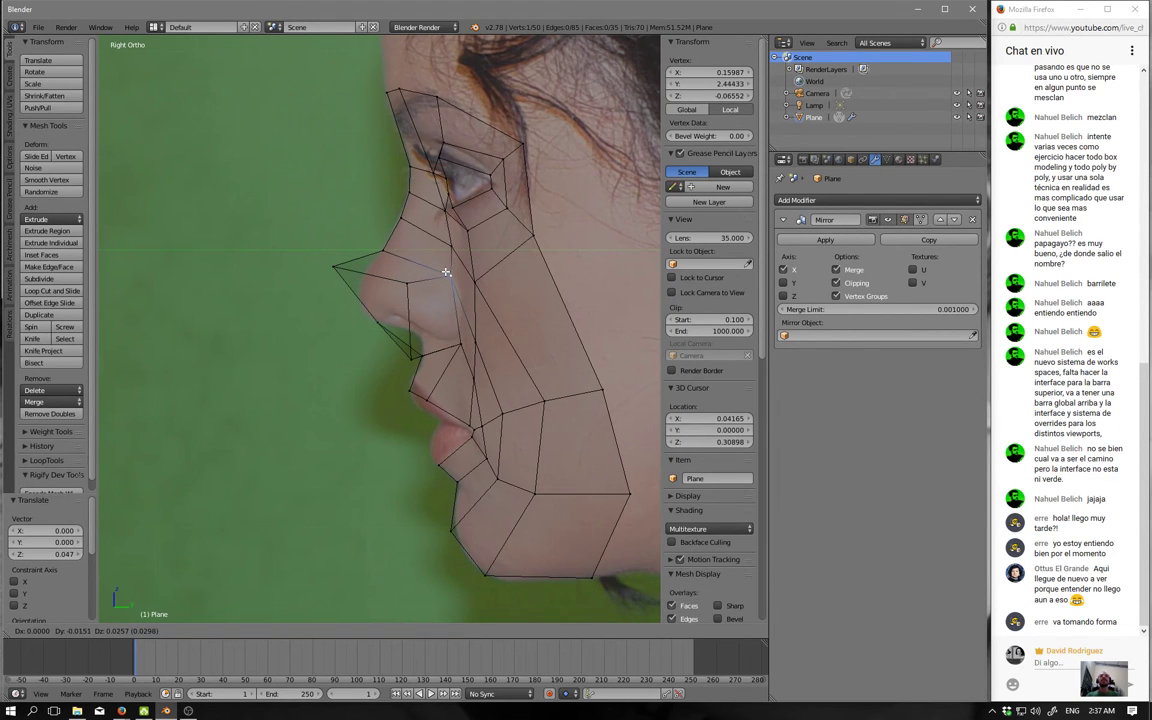
pyautogui.click(355, 283)
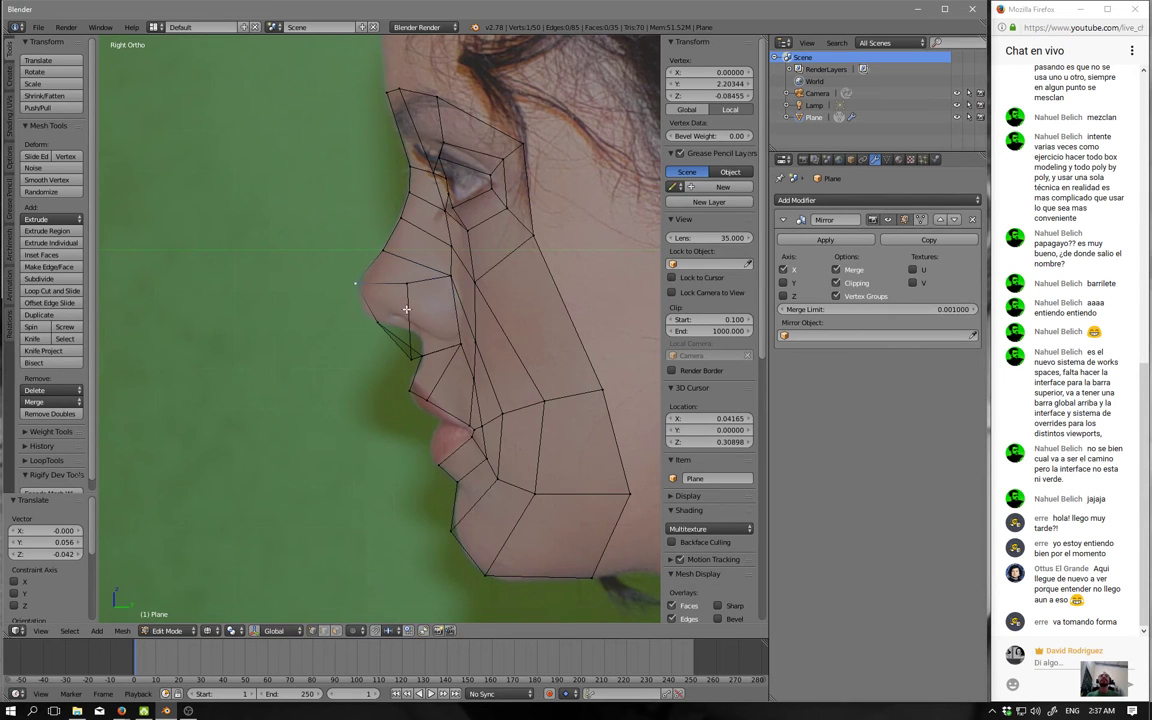
# Fit the lower nose vertex, nose-tip vertex and another nose vertex to the profile outline.
pyautogui.rightClick(380, 330)
pyautogui.press('g')
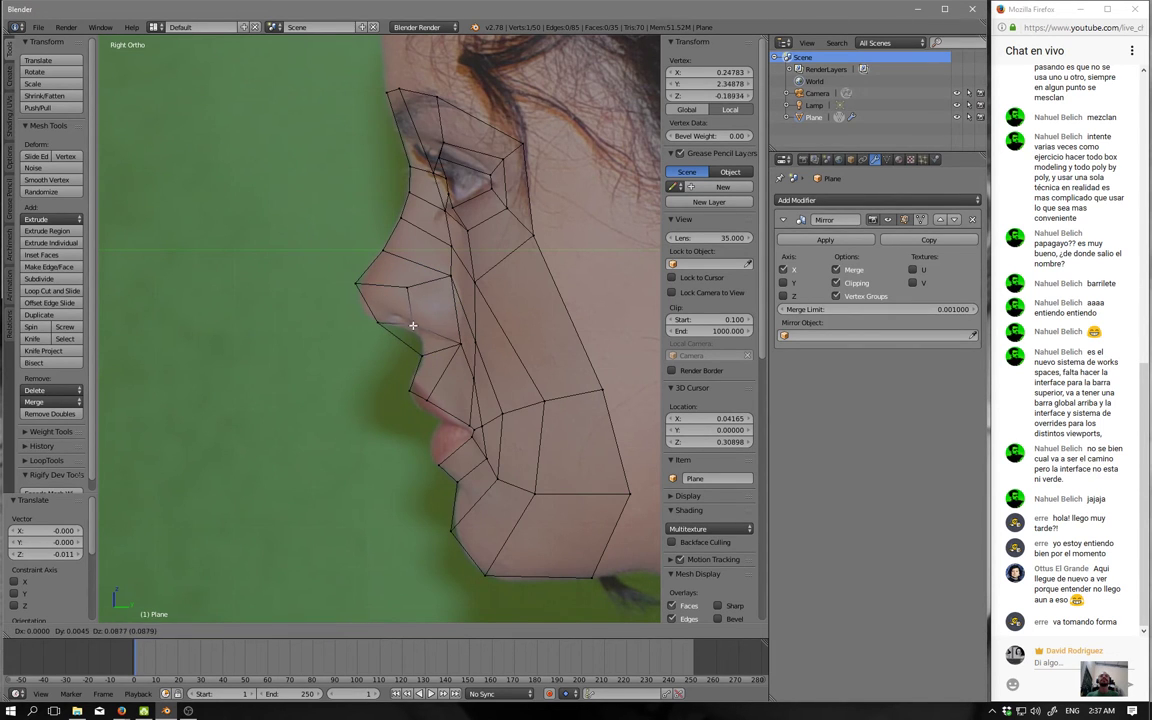
pyautogui.click(413, 322)
pyautogui.rightClick(422, 345)
pyautogui.press('g')
pyautogui.click(430, 345)
pyautogui.rightClick(459, 337)
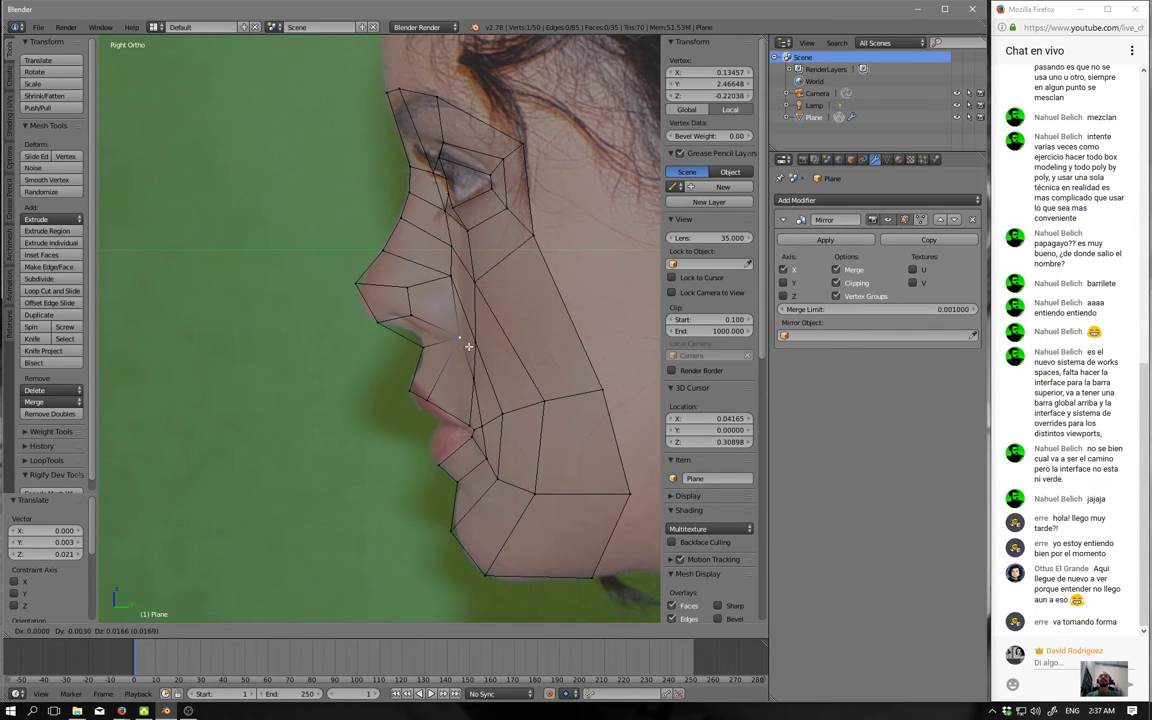
pyautogui.rightClick(440, 276)
pyautogui.press('g')
pyautogui.click(404, 325)
pyautogui.scroll(-3, 404, 325)
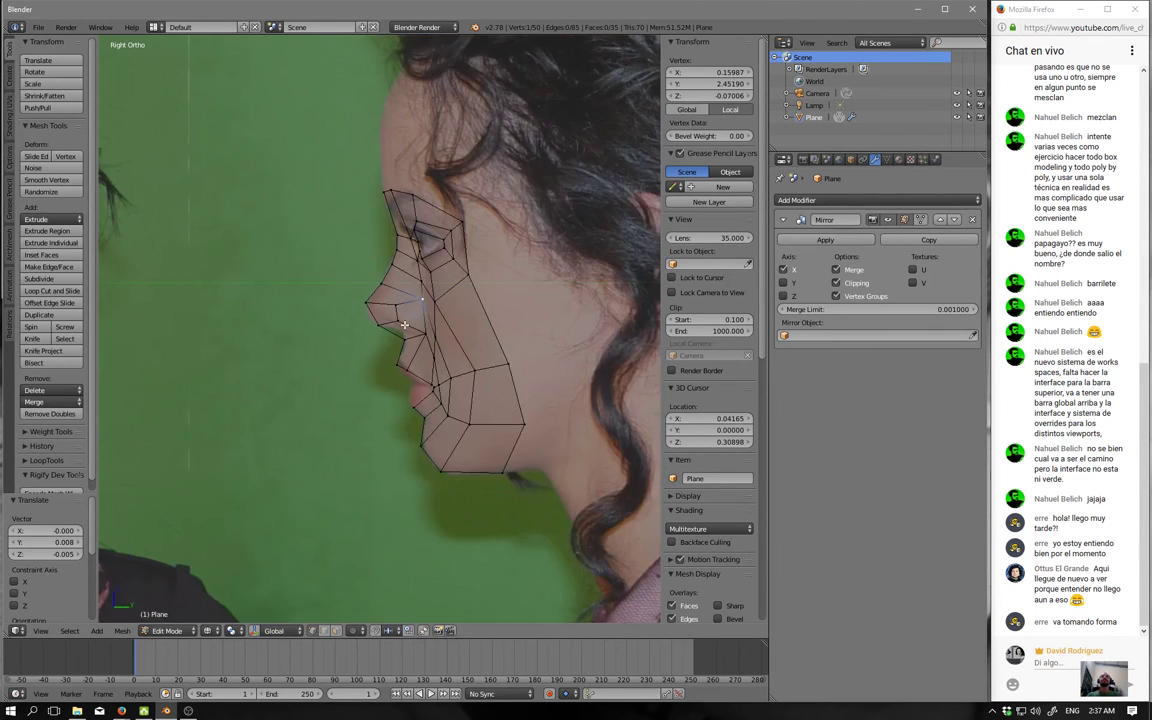
pyautogui.press('KP_1')
# Move two nose vertices inward along X so they sit over the nostril.
pyautogui.scroll(5, 459, 290)
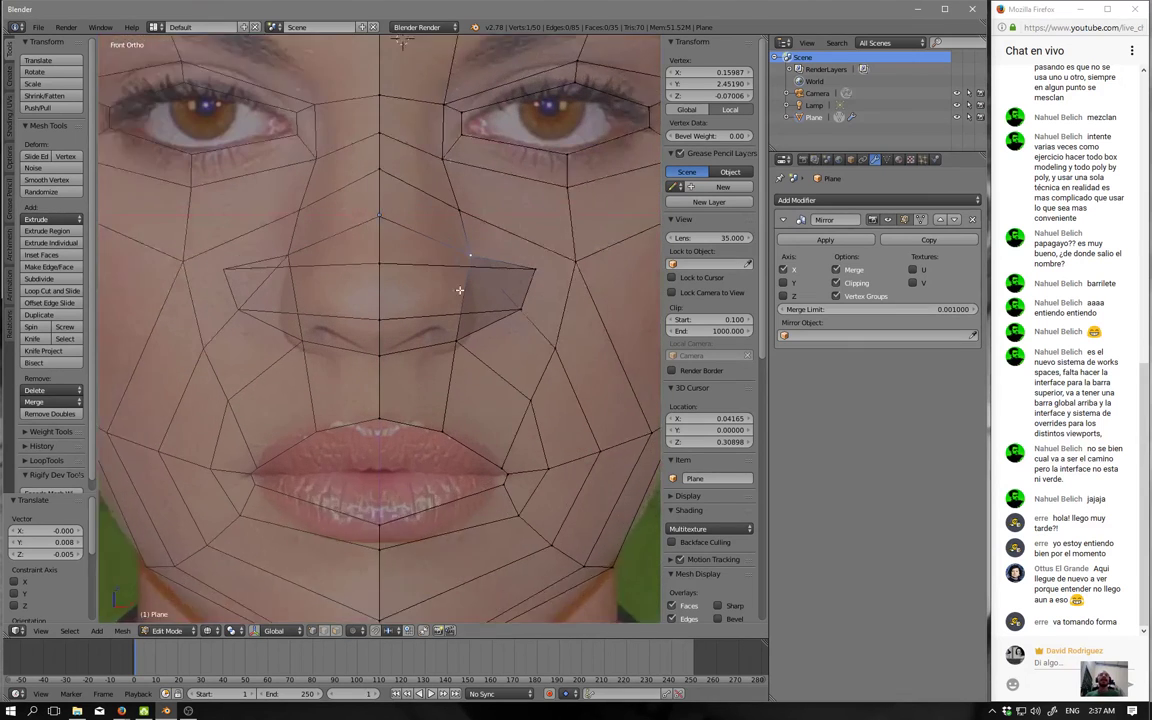
pyautogui.scroll(1, 459, 290)
pyautogui.keyDown('shift'); pyautogui.rightClick(549, 304); pyautogui.keyUp('shift')
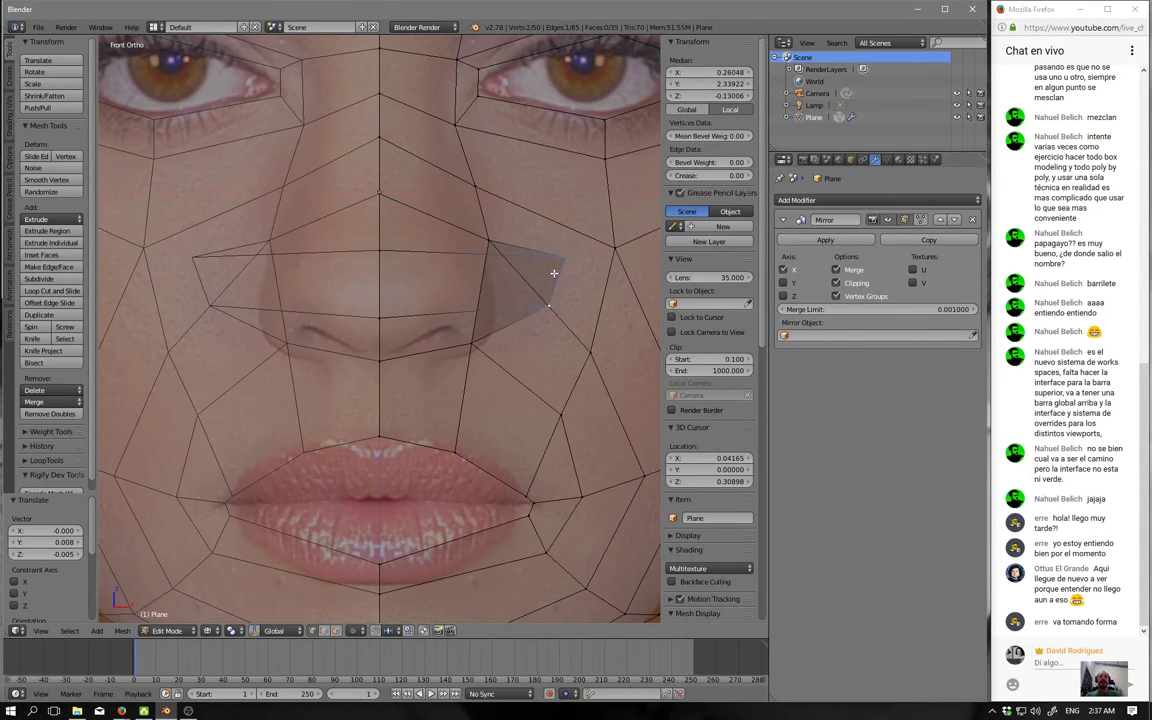
pyautogui.press('g')
pyautogui.press('x')
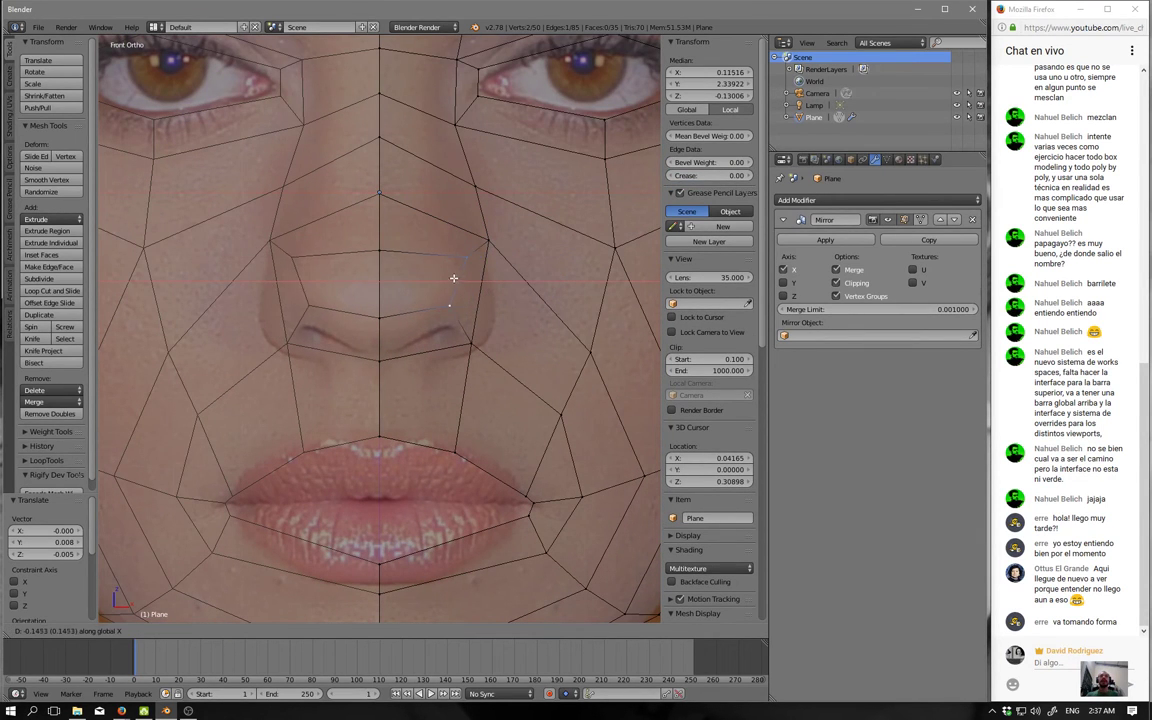
pyautogui.click(457, 266)
# Adjust two more vertices beside the nostril to match the front photo.
pyautogui.rightClick(463, 254)
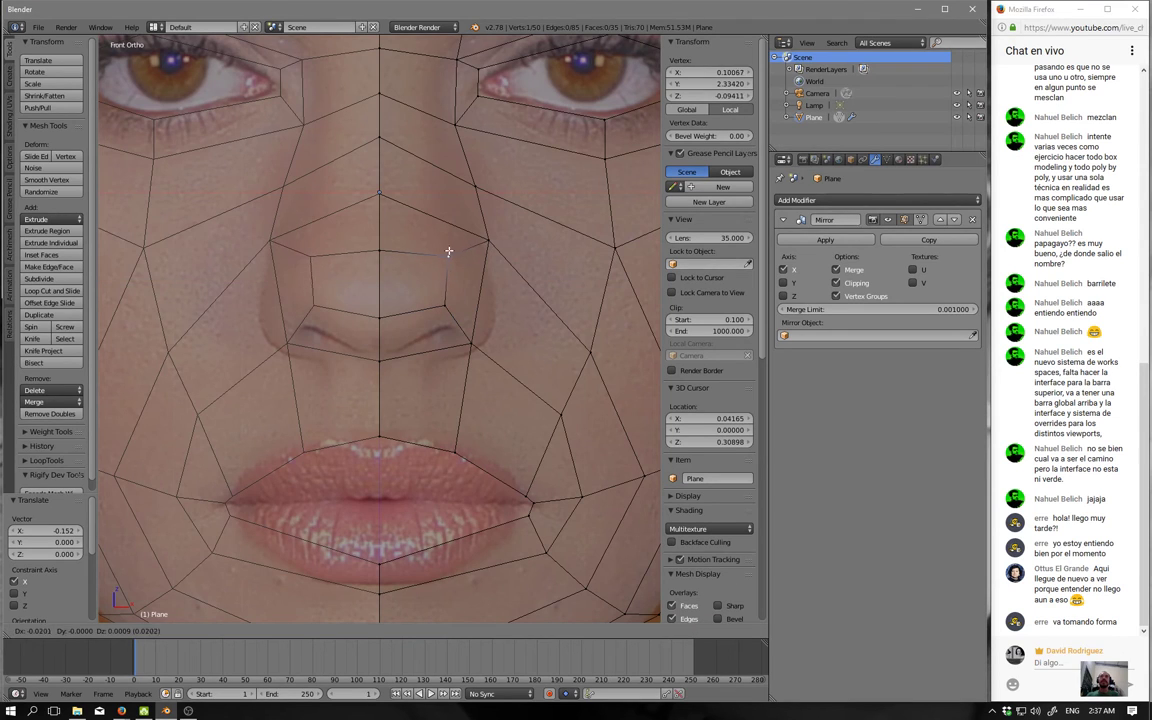
pyautogui.press('g')
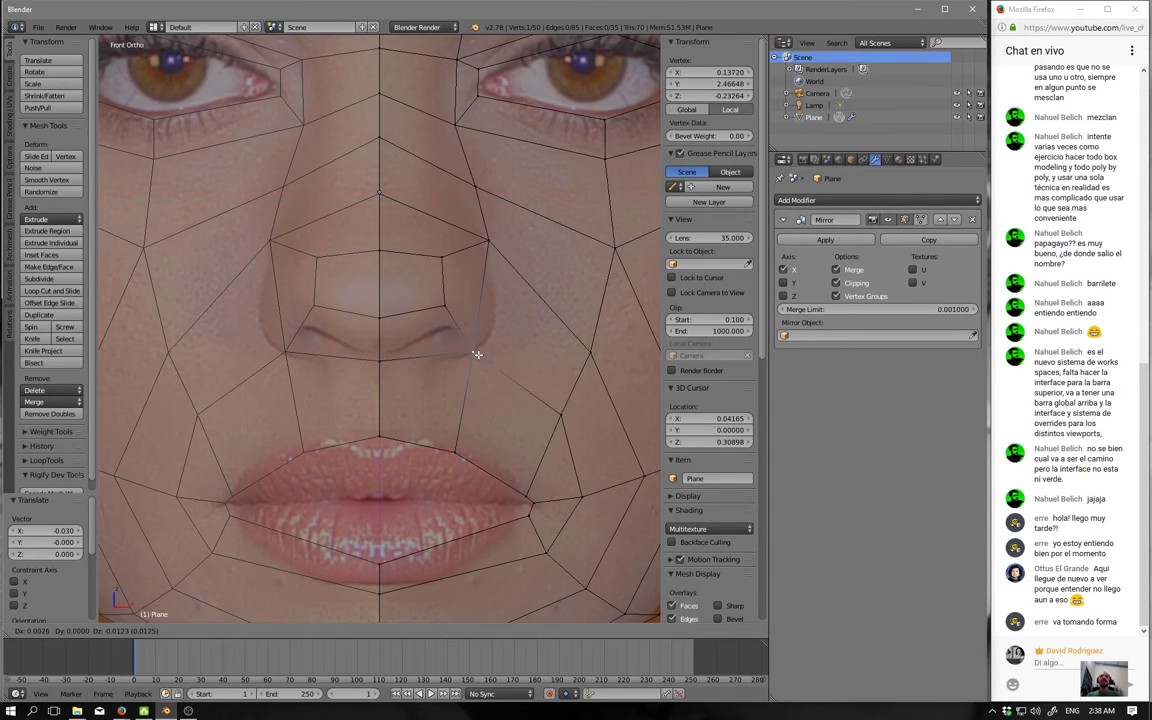
pyautogui.click(437, 239)
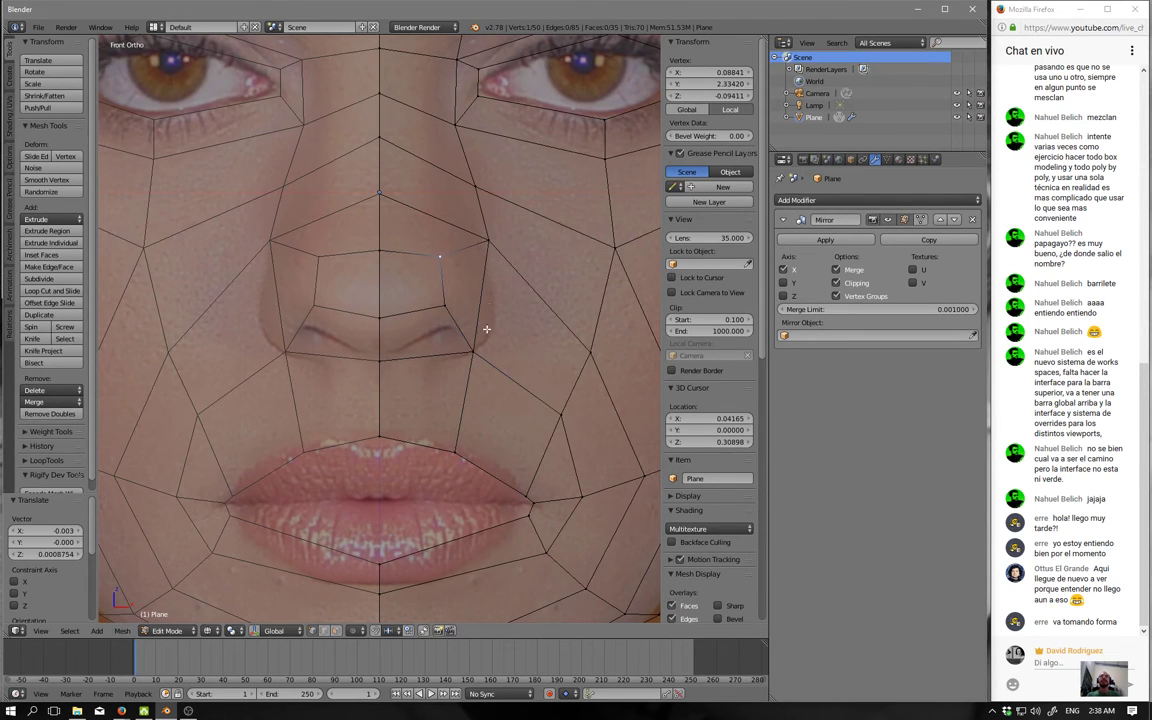
pyautogui.scroll(-2, 438, 305)
pyautogui.rightClick(486, 375)
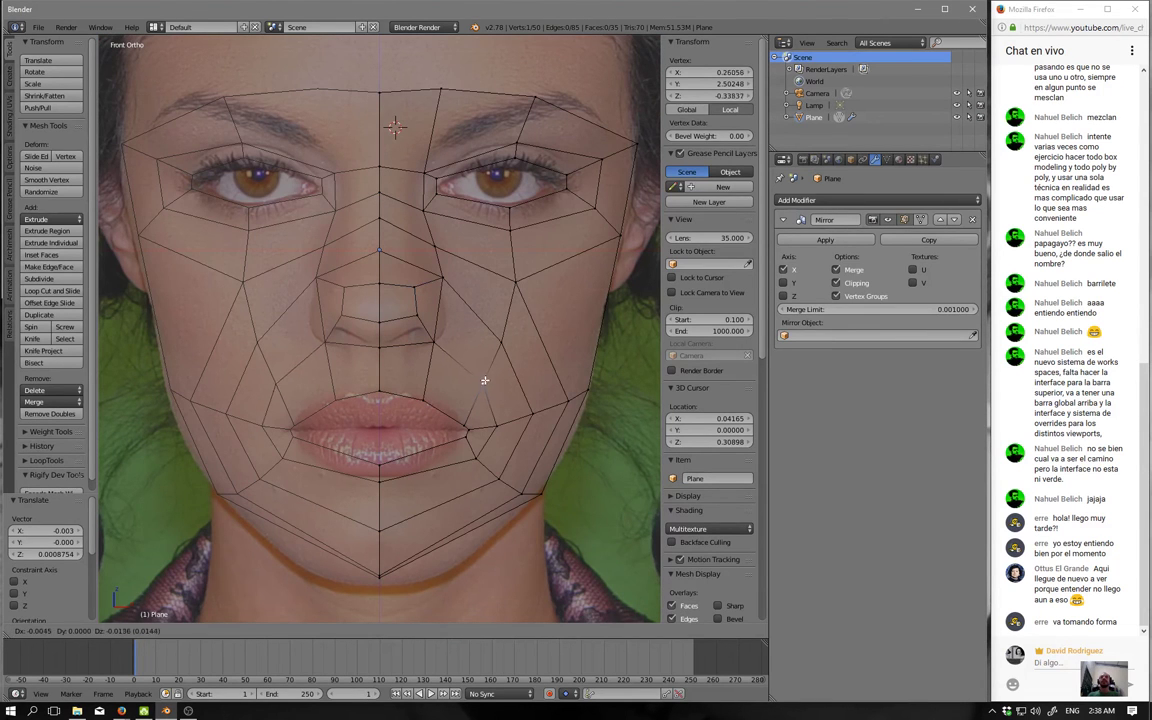
pyautogui.moveTo(486, 375); pyautogui.dragTo(481, 384, button='right')
pyautogui.press('KP_3')
# Orbit in solid shading and select two vertices on the side of the nose.
pyautogui.press('z')
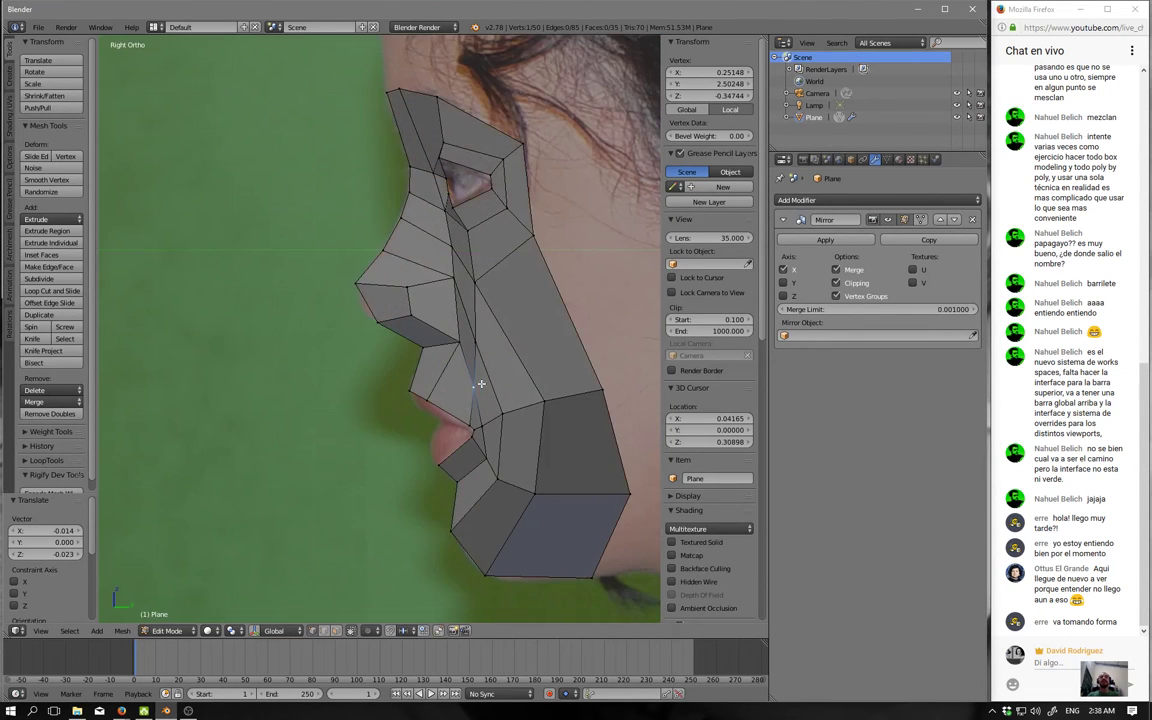
pyautogui.keyDown('shift'); pyautogui.scroll(3, 417, 363); pyautogui.keyUp('shift')
pyautogui.moveTo(417, 363)
pyautogui.mouseDown(button='middle')
pyautogui.moveTo(604, 360)
pyautogui.moveTo(458, 386)
pyautogui.mouseUp(button='middle')
pyautogui.rightClick(418, 354)
pyautogui.keyDown('shift'); pyautogui.rightClick(420, 362); pyautogui.keyUp('shift')
pyautogui.press('KP_3')
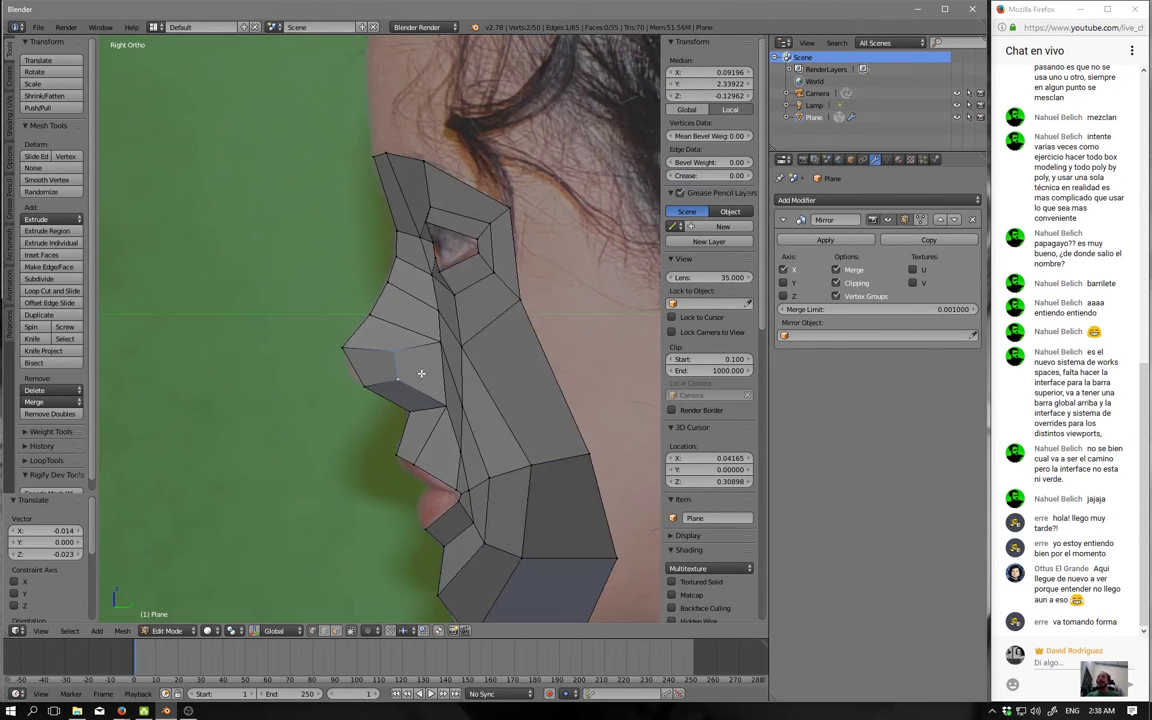
# Orbit to check the nose shape and depth, ending in side wireframe view.
pyautogui.press('z')
pyautogui.press('z')
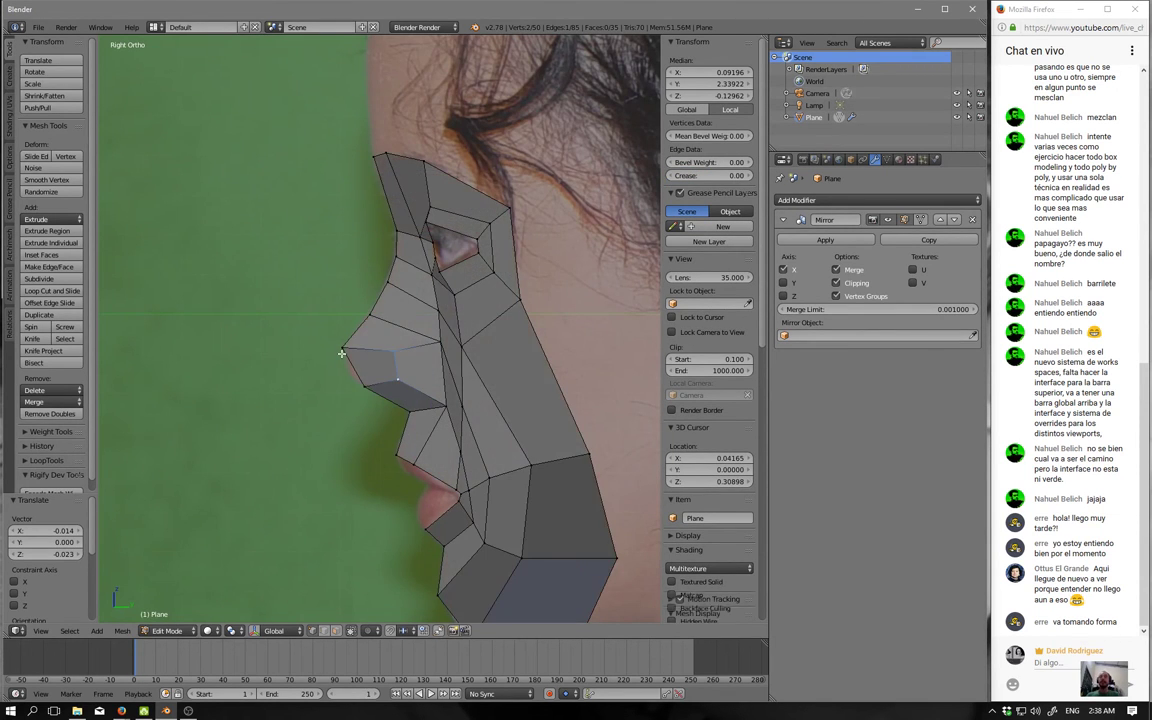
pyautogui.moveTo(342, 352); pyautogui.dragTo(306, 319, button='middle')
pyautogui.press('KP_3')
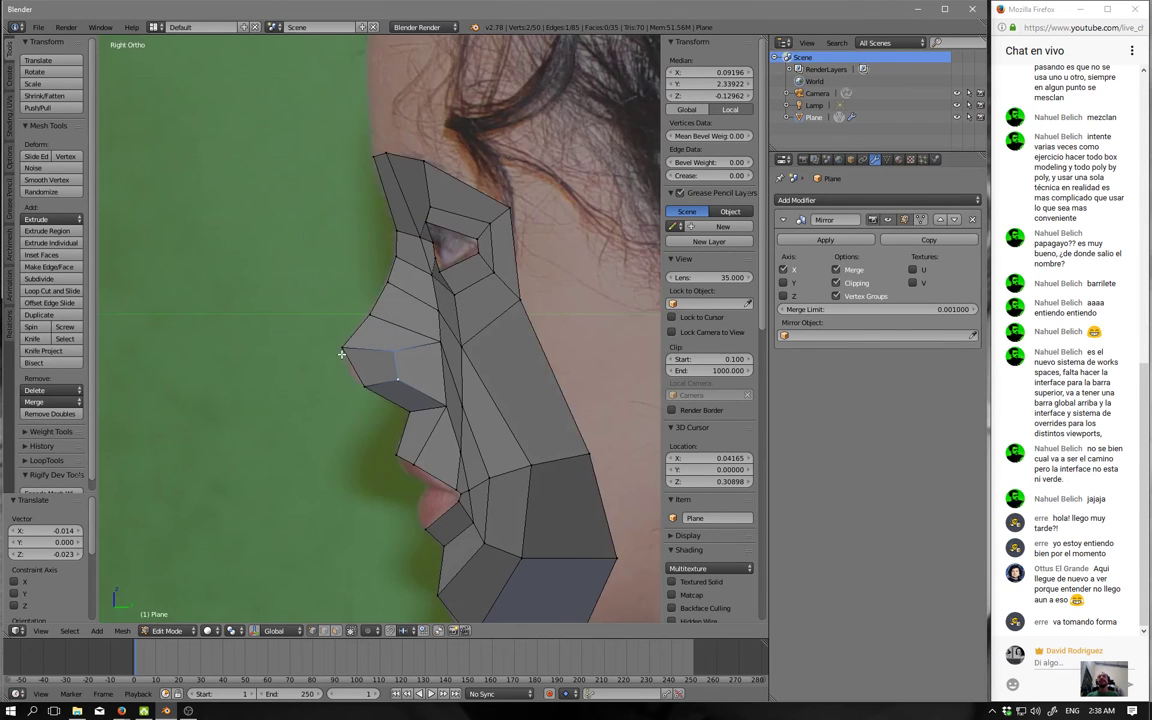
pyautogui.press('KP_1')
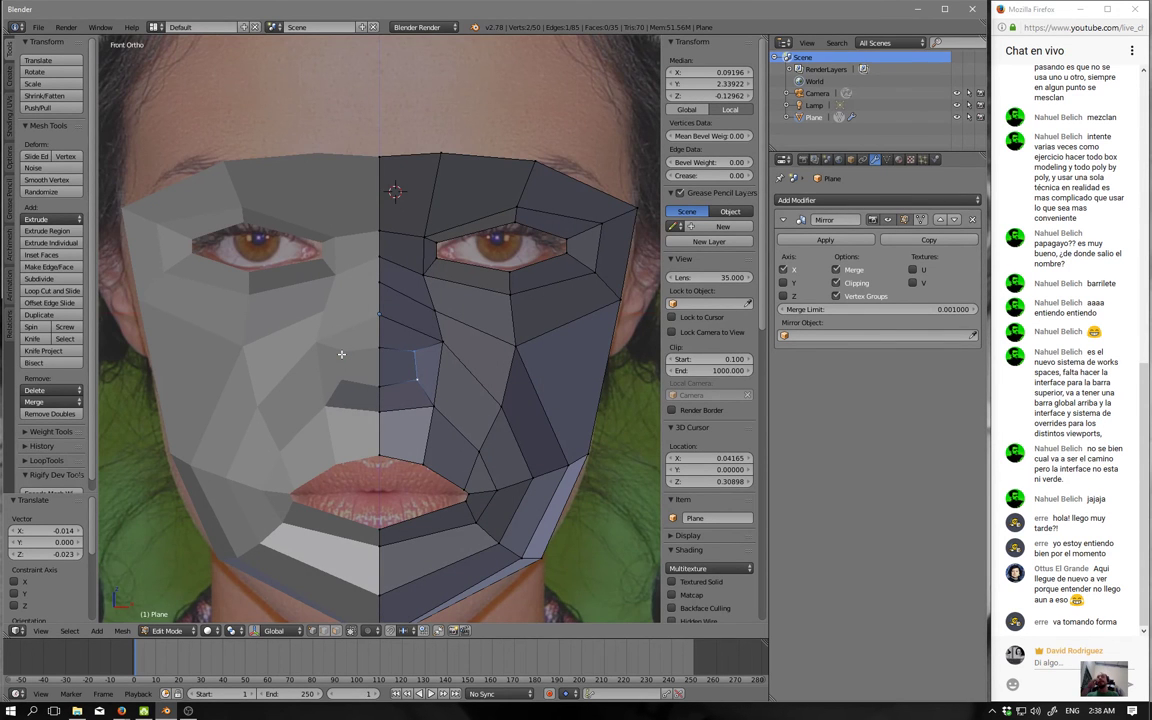
pyautogui.moveTo(488, 242)
pyautogui.mouseDown(button='middle')
pyautogui.moveTo(528, 293)
pyautogui.moveTo(512, 384)
pyautogui.mouseUp(button='middle')
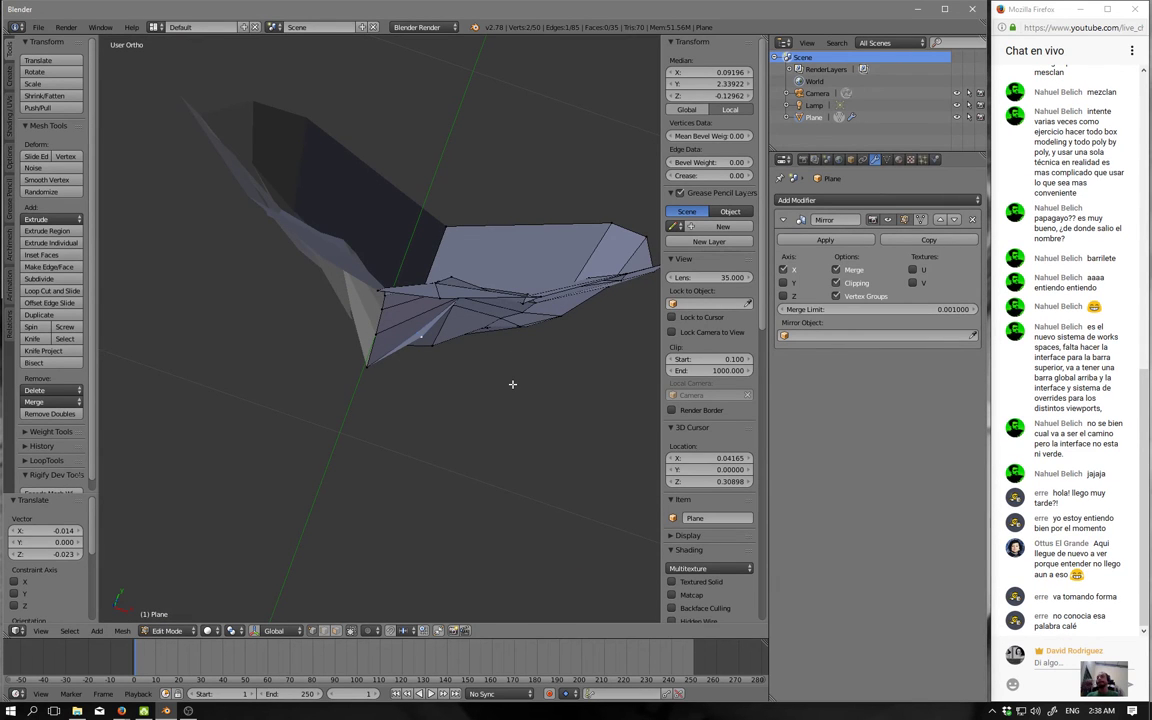
pyautogui.press('KP_3')
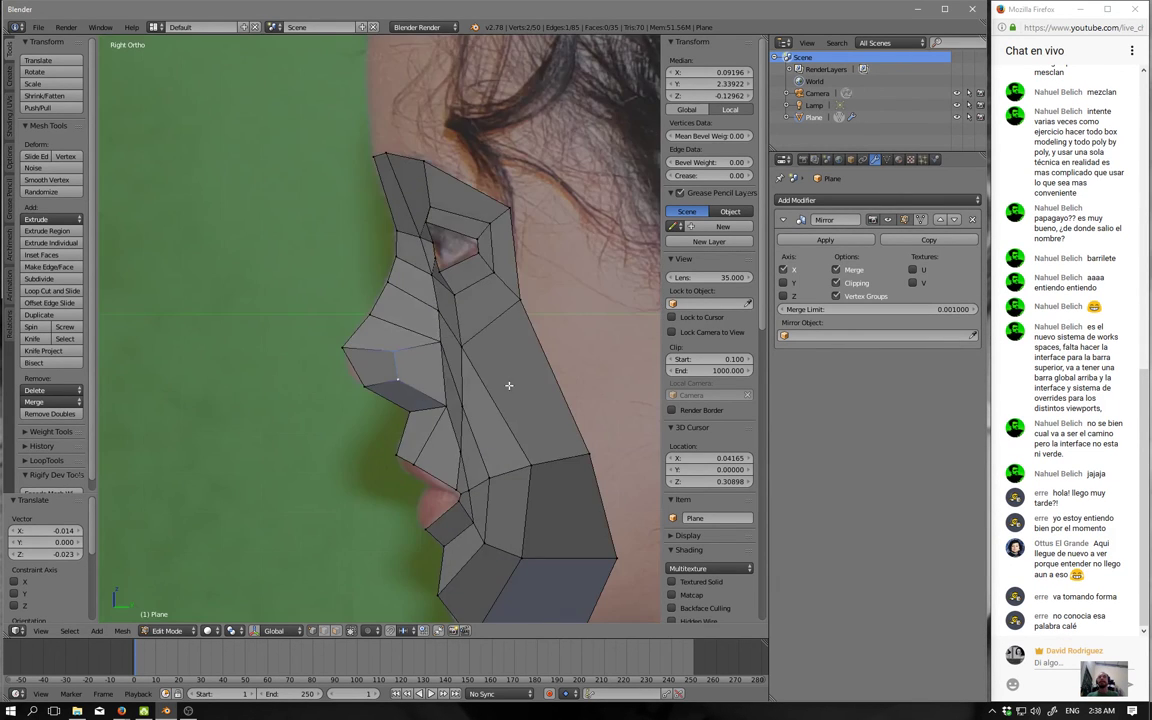
pyautogui.press('z')
pyautogui.scroll(2, 508, 385)
# Push the two nose-side vertices forward and fit two more nose vertices onto the profile.
pyautogui.press('g')
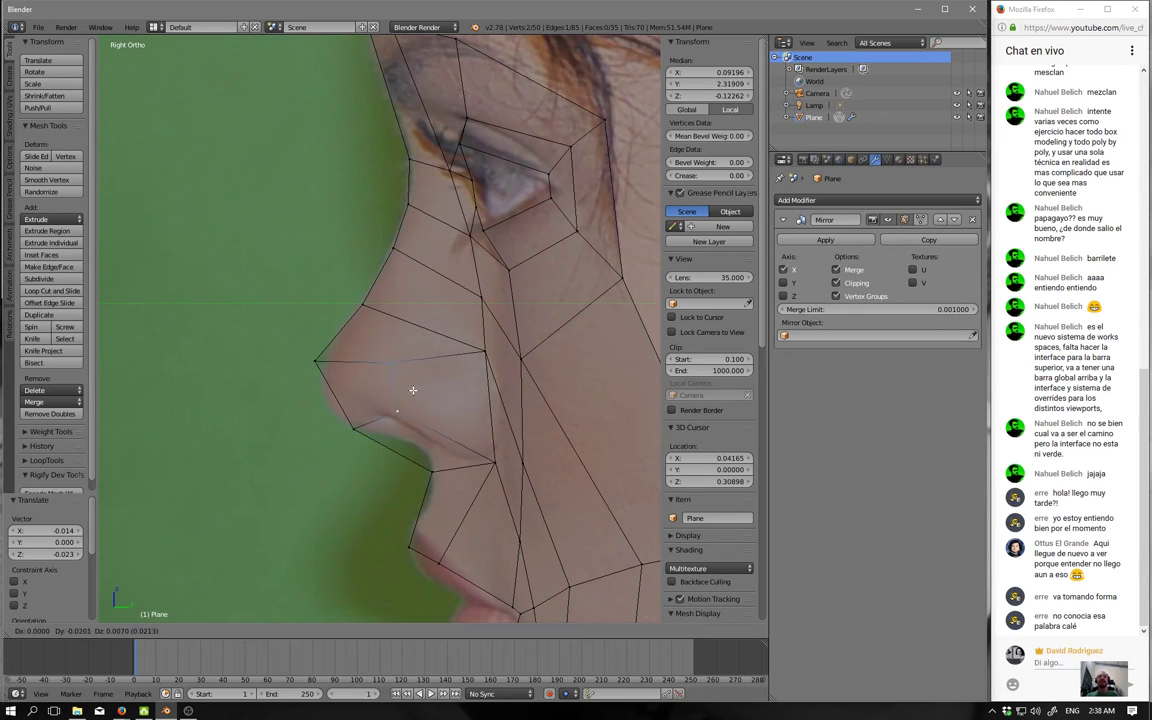
pyautogui.click(386, 391)
pyautogui.rightClick(491, 340)
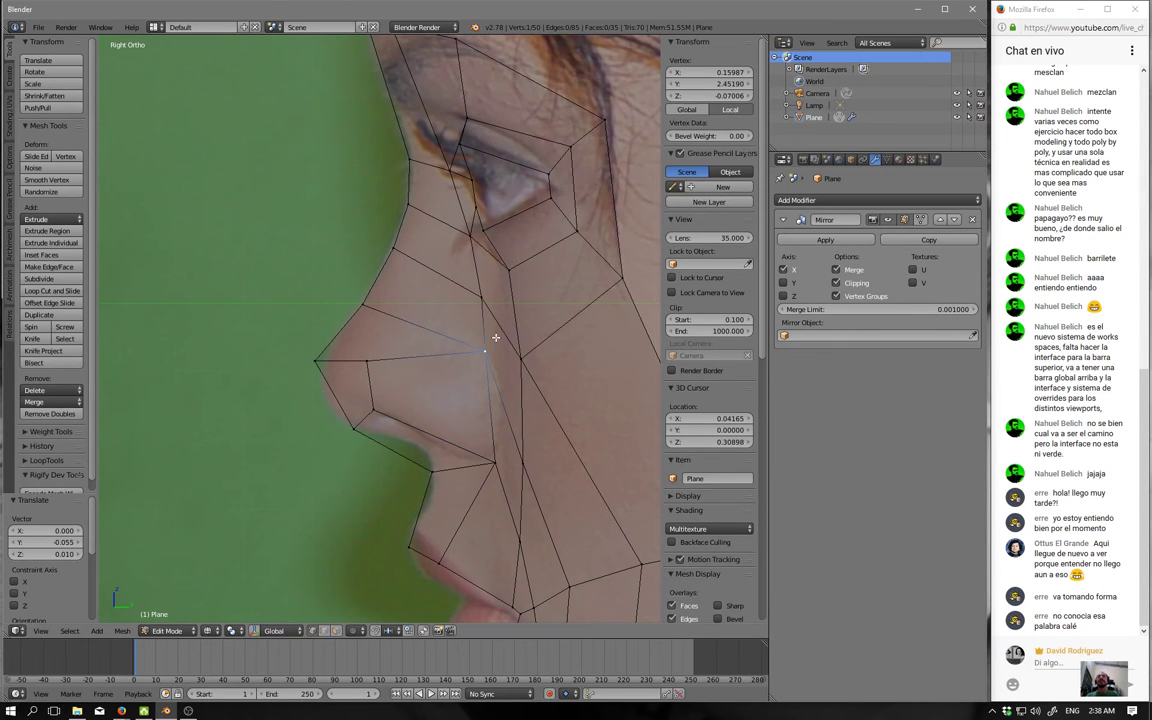
pyautogui.press('g')
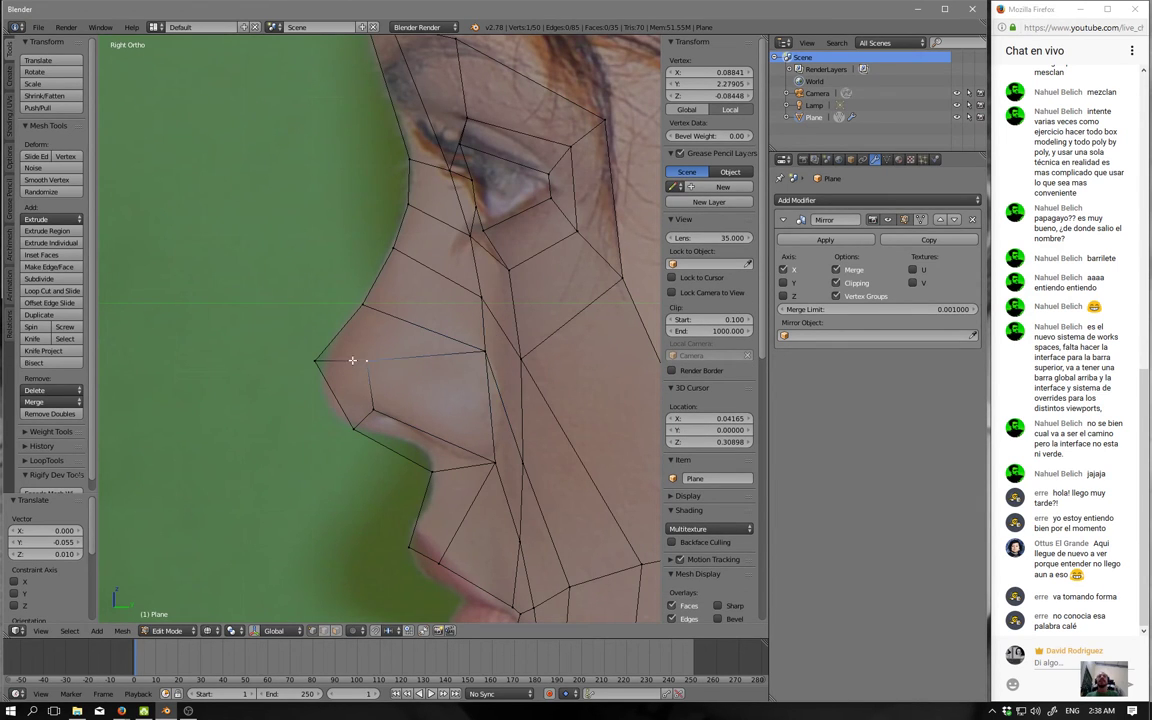
pyautogui.click(349, 372)
pyautogui.rightClick(372, 410)
pyautogui.press('g')
pyautogui.click(375, 416)
pyautogui.press('g')
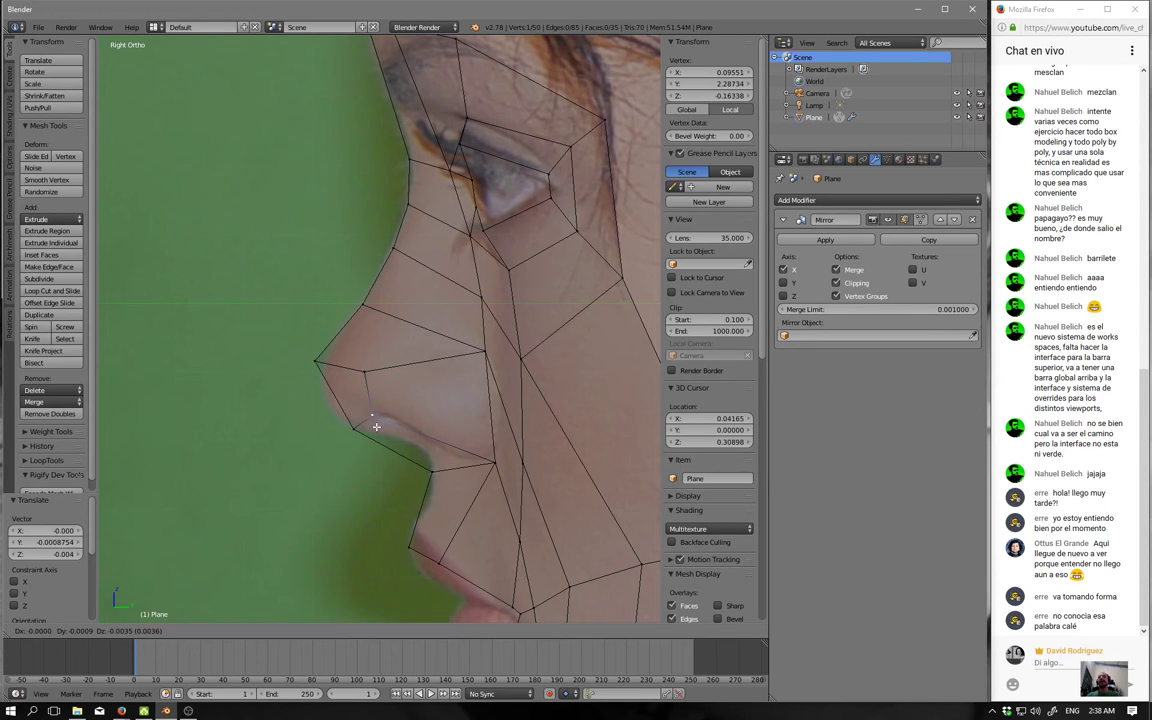
pyautogui.click(350, 430)
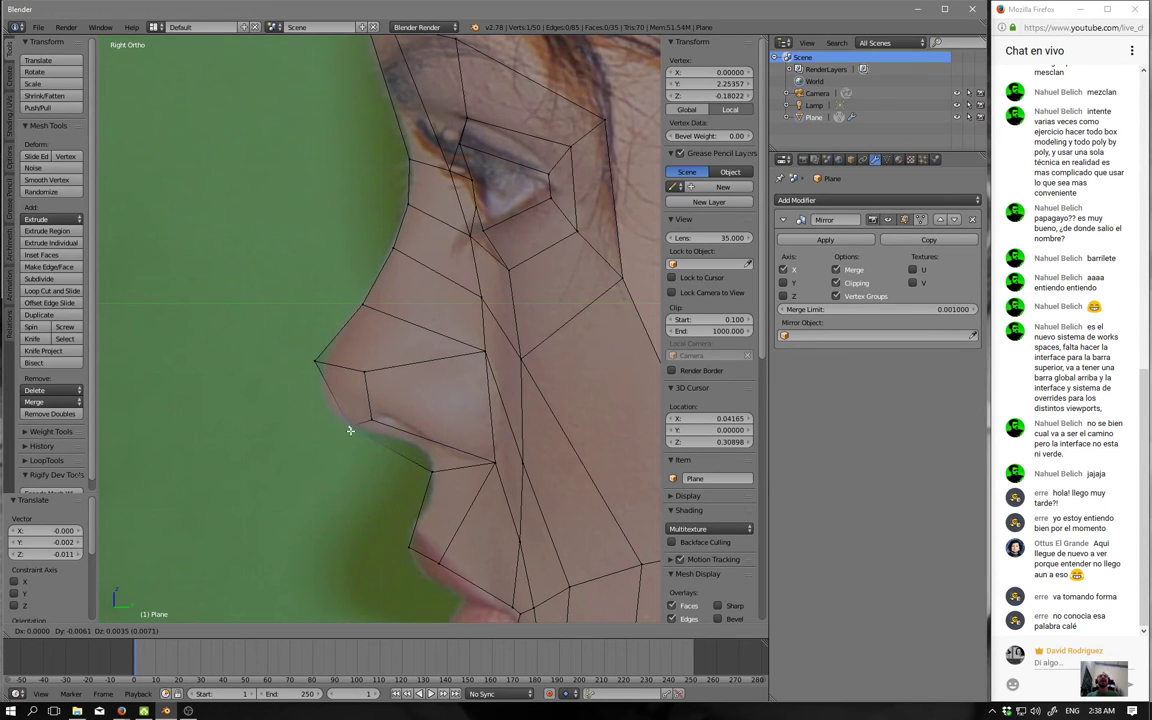
# Adjust the nose-tip vertex and the vertex above it to the profile outline.
pyautogui.rightClick(331, 360)
pyautogui.press('g')
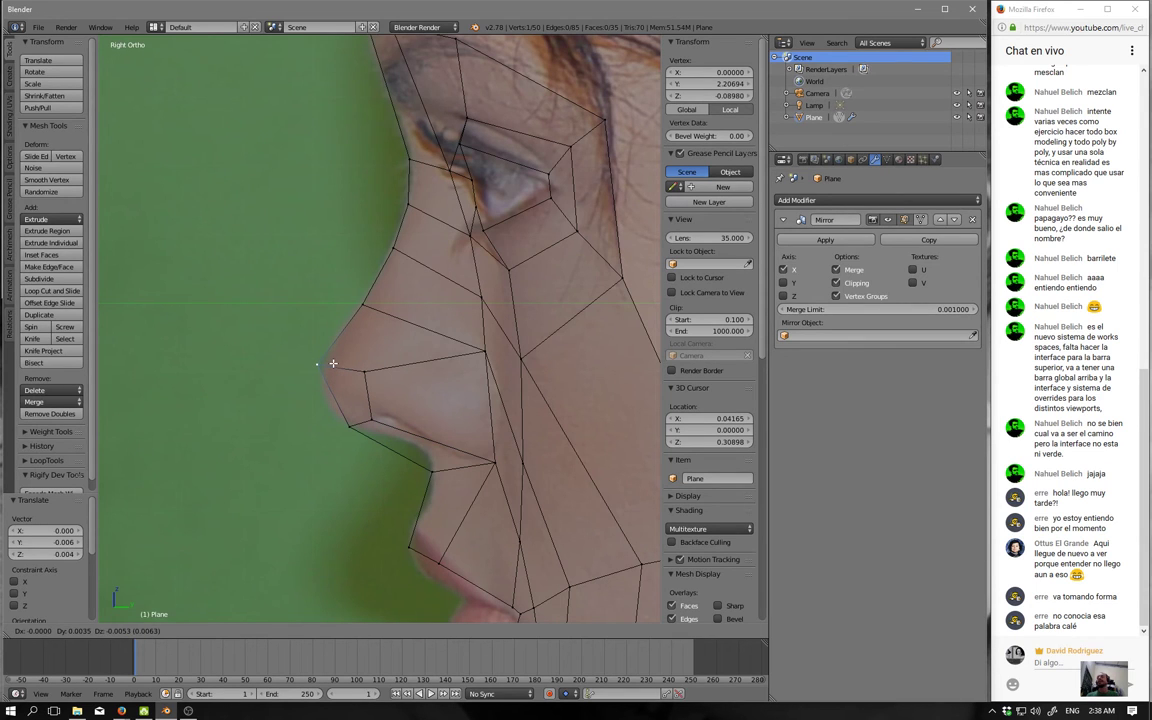
pyautogui.click(333, 363)
pyautogui.rightClick(370, 304)
pyautogui.press('g')
pyautogui.click(421, 336)
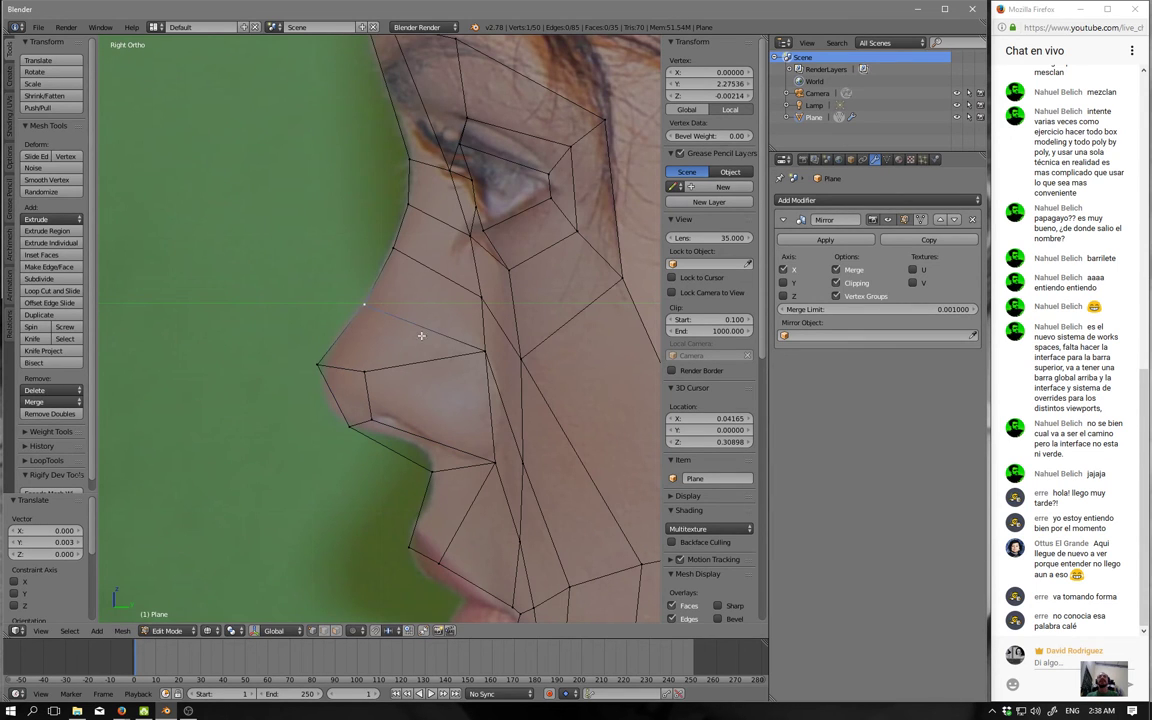
pyautogui.rightClick(481, 357)
# Orbit the solid model to inspect the nose, then return to front wireframe view.
pyautogui.press('KP_1')
pyautogui.moveTo(475, 413)
pyautogui.mouseDown(button='middle')
pyautogui.moveTo(452, 411)
pyautogui.moveTo(477, 416)
pyautogui.moveTo(458, 496)
pyautogui.moveTo(391, 463)
pyautogui.mouseUp(button='middle')
pyautogui.press('z')
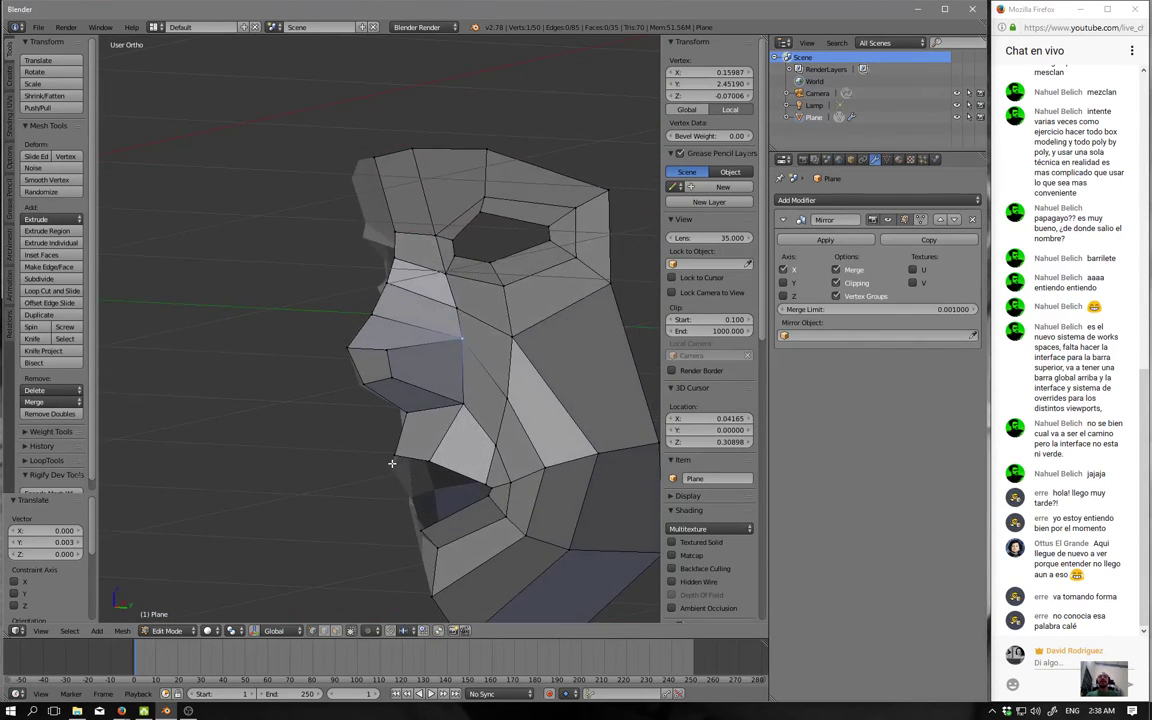
pyautogui.press('KP_1')
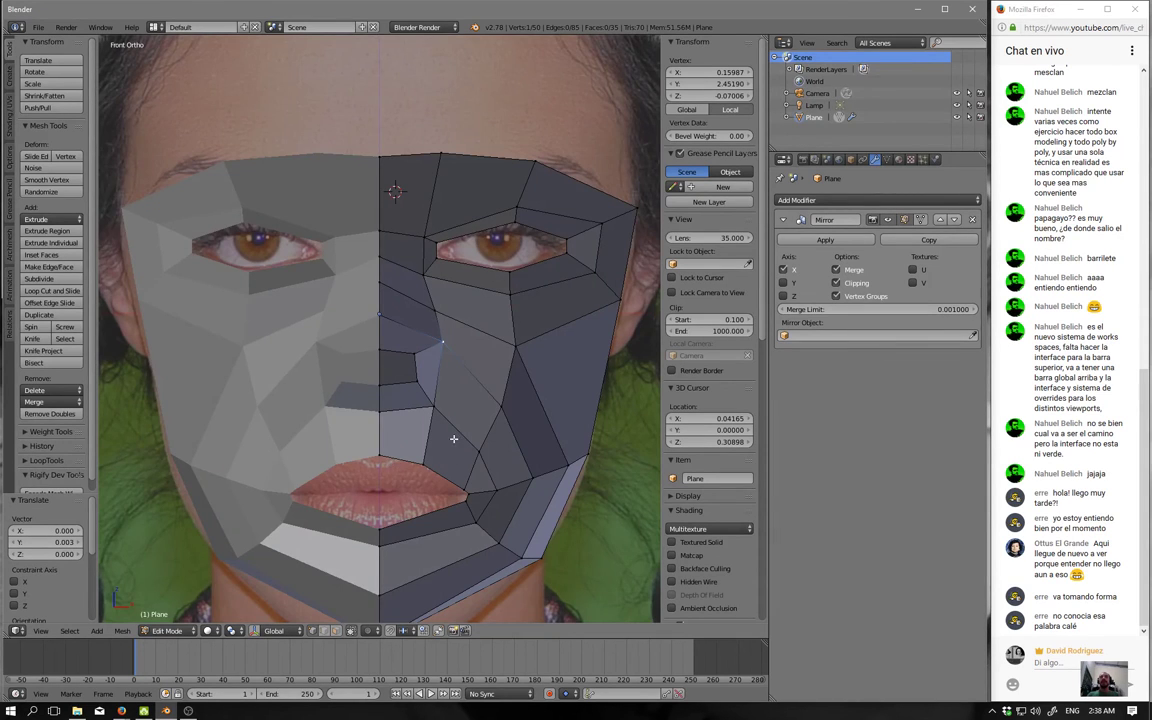
pyautogui.moveTo(409, 396); pyautogui.dragTo(434, 557, button='middle')
pyautogui.moveTo(481, 483); pyautogui.dragTo(340, 336, button='middle')
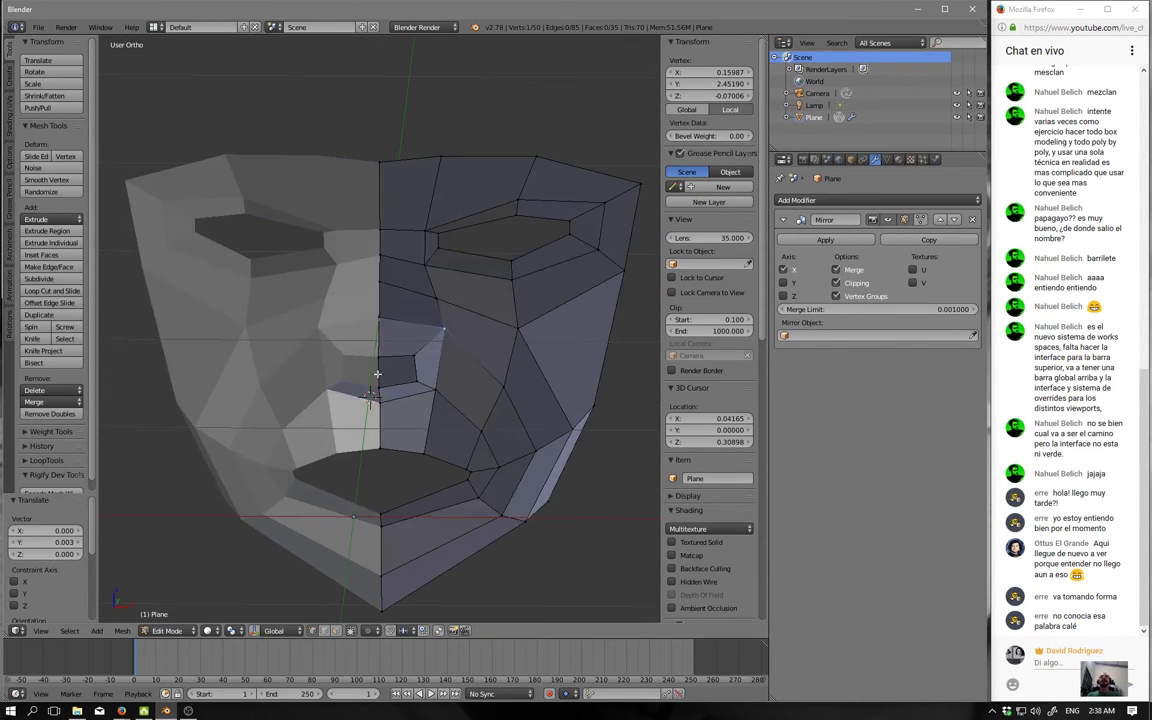
pyautogui.press('KP_1')
pyautogui.scroll(2, 396, 393)
pyautogui.press('z')
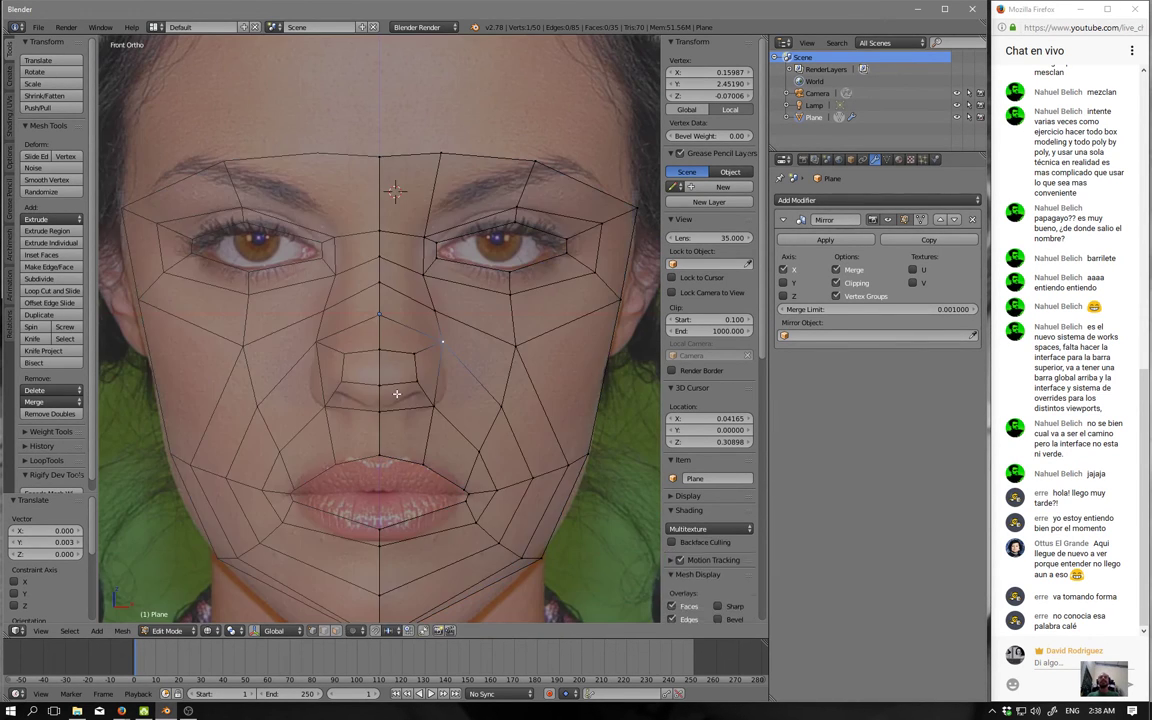
# Lower the centre vertex under the nose toward the upper lip and select the vertex beside the nostril.
pyautogui.rightClick(378, 419)
pyautogui.press('g')
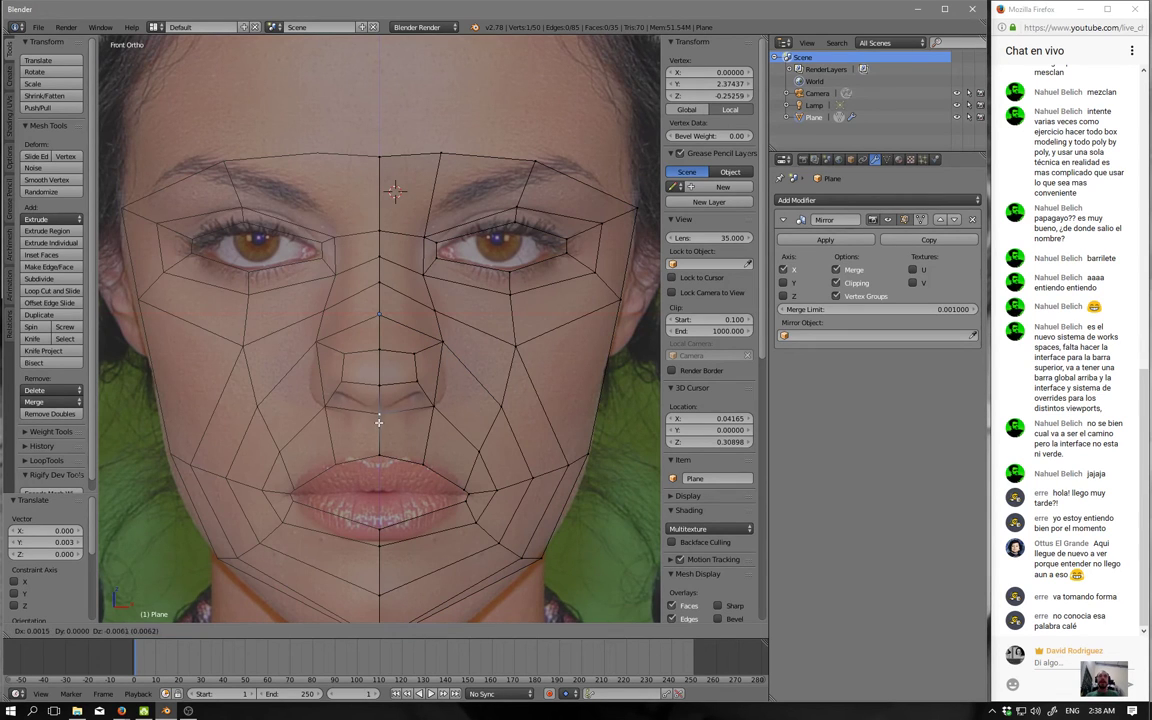
pyautogui.click(379, 422)
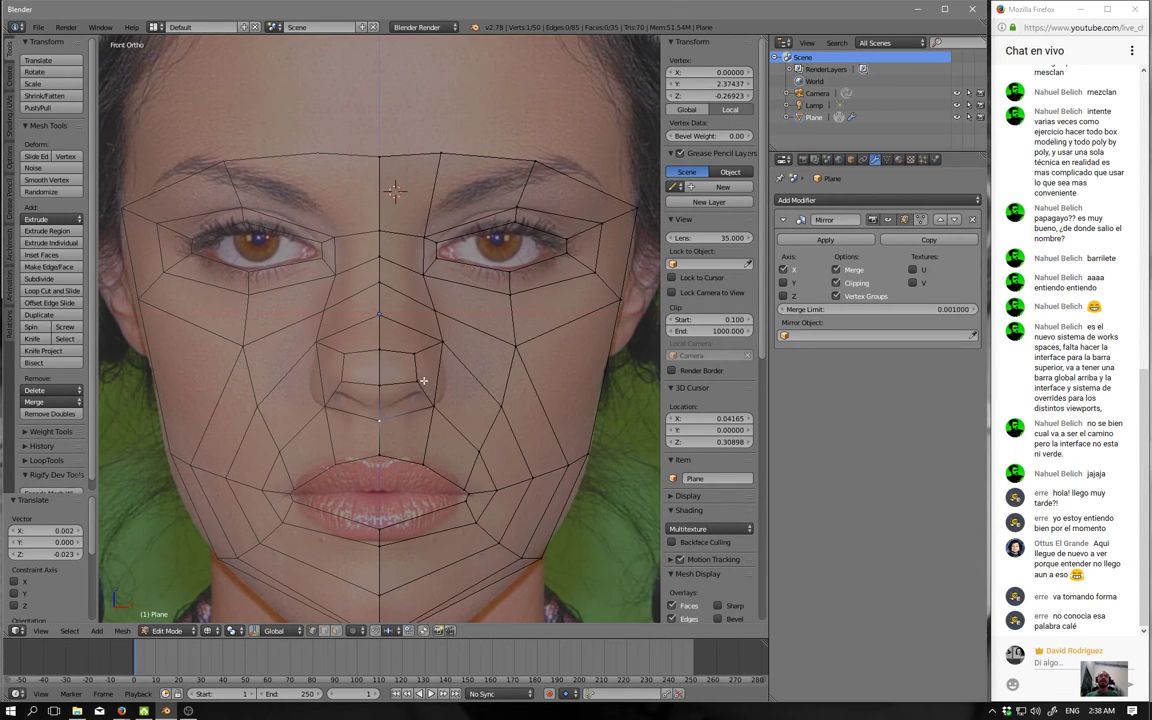
pyautogui.rightClick(421, 381)
pyautogui.hotkey('ctrl', 'Tab')
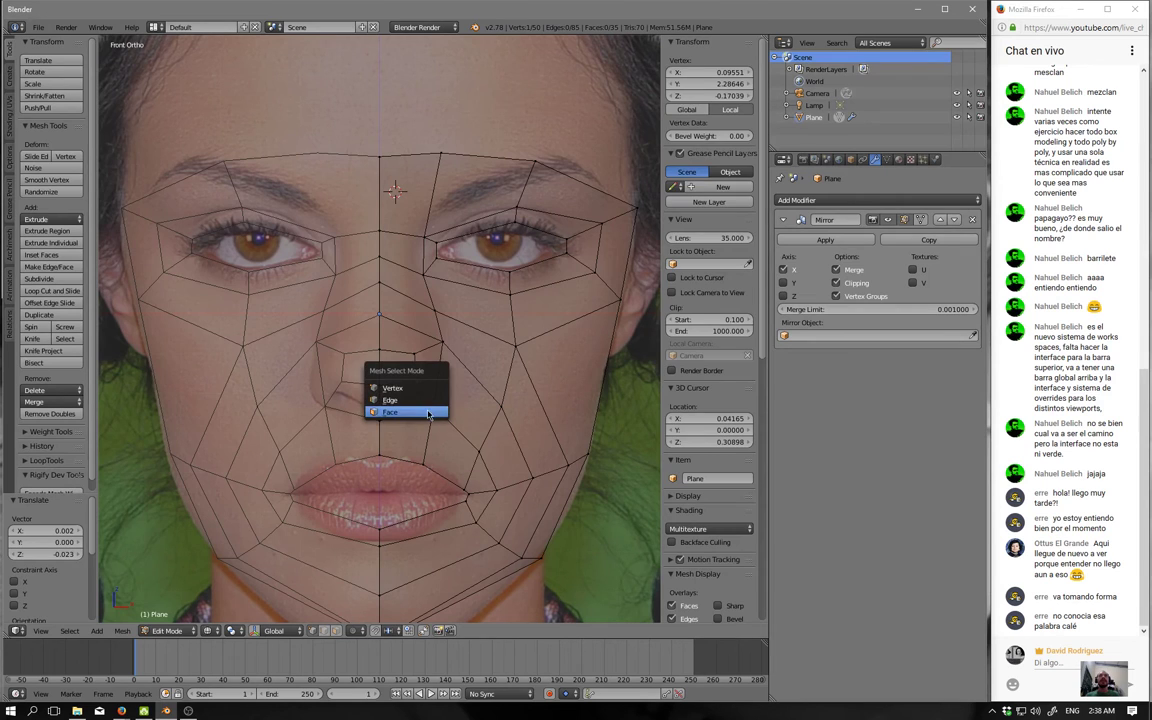
# Select the face beside the nose in face select mode.
pyautogui.click(391, 377)
pyautogui.scroll(1, 430, 428)
pyautogui.rightClick(418, 440)
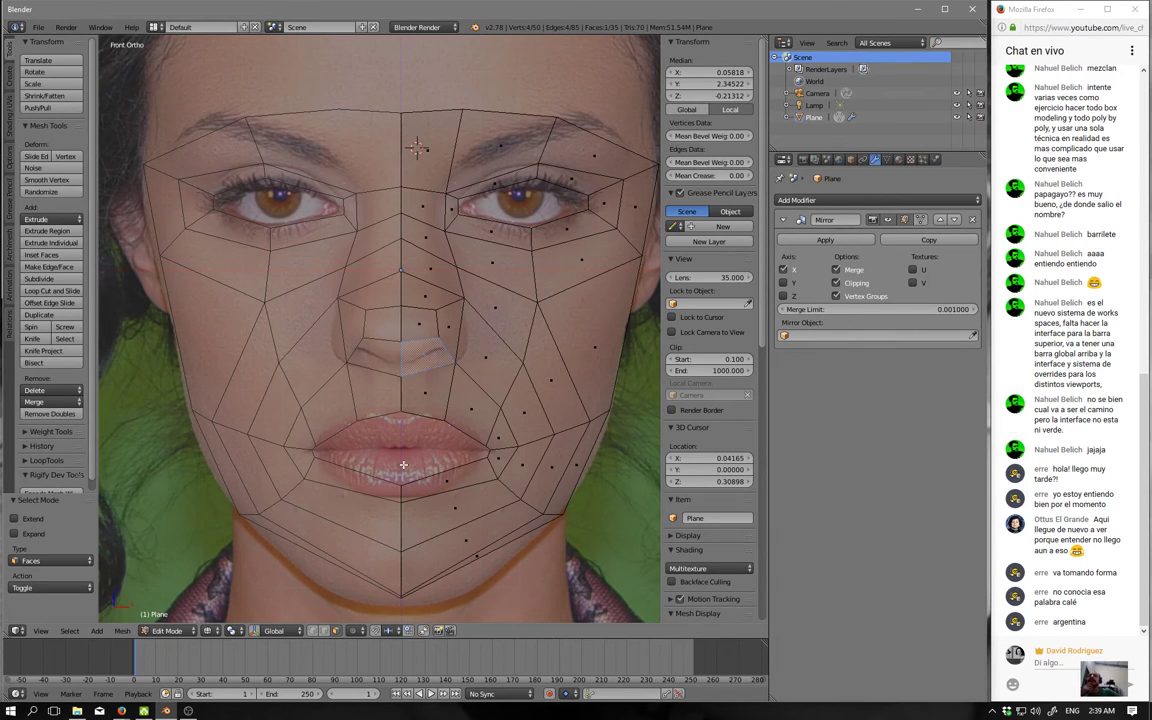
# Select the cheek edge path from the mouth corner up to the eye and expand the LoopTools panel.
pyautogui.click(323, 630)
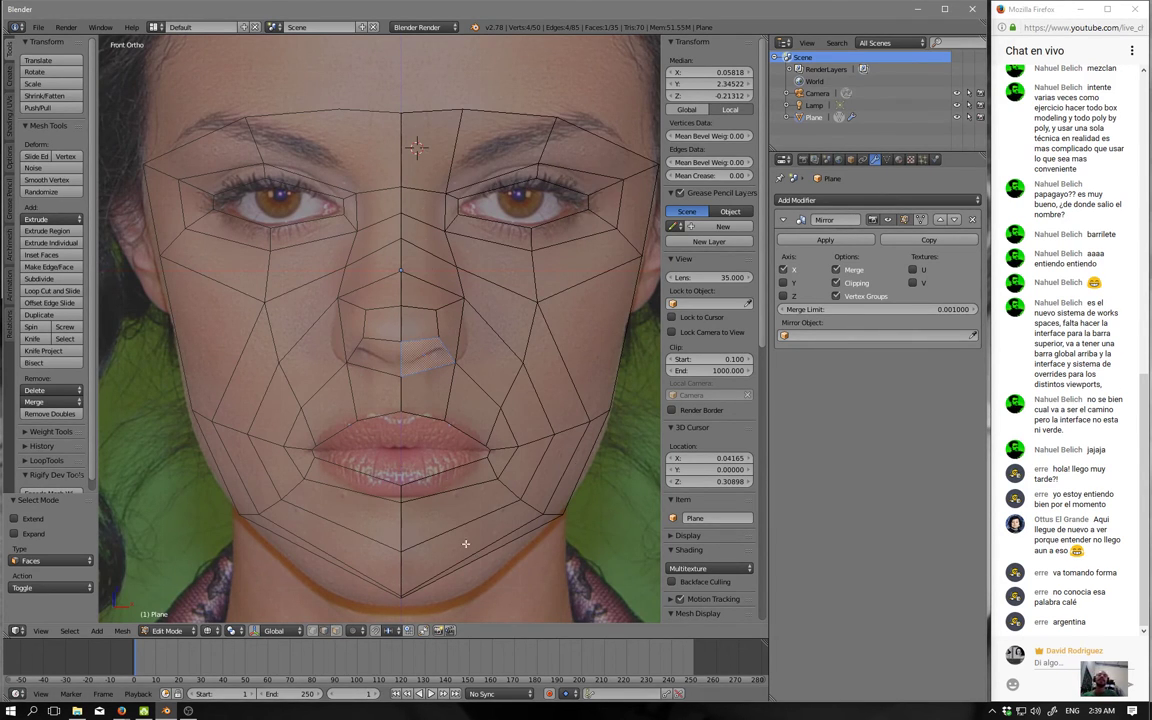
pyautogui.rightClick(492, 440)
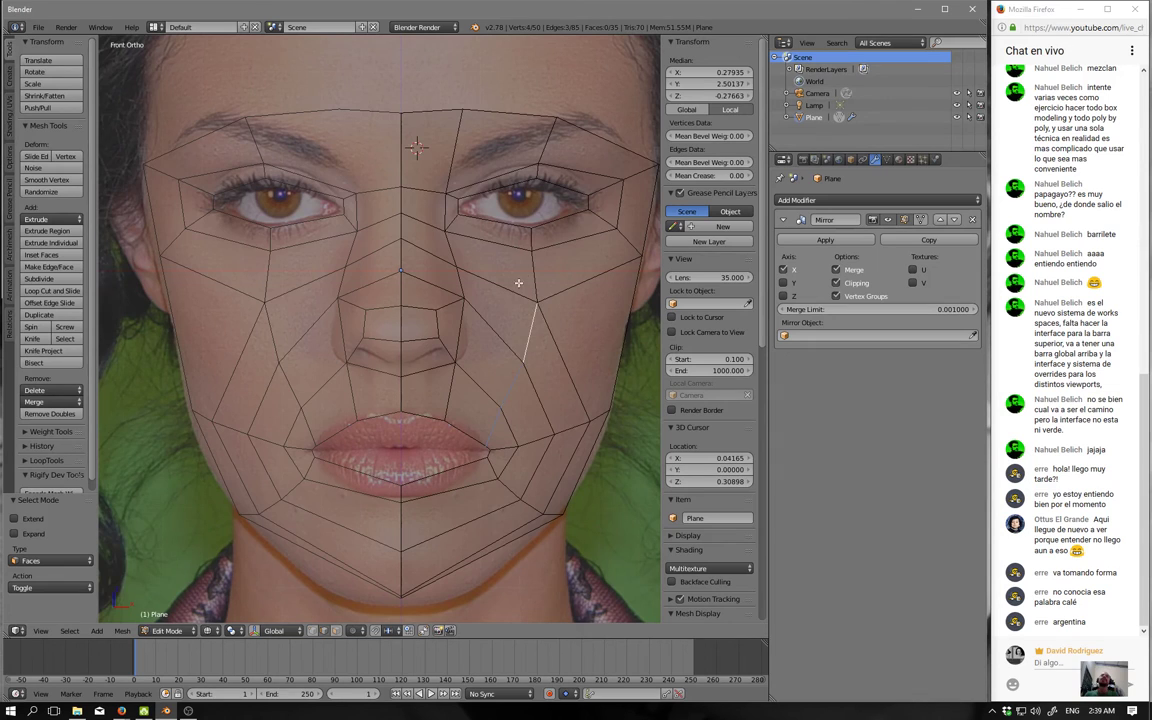
pyautogui.keyDown('ctrl'); pyautogui.rightClick(531, 236); pyautogui.keyUp('ctrl')
pyautogui.scroll(-1, 36, 415)
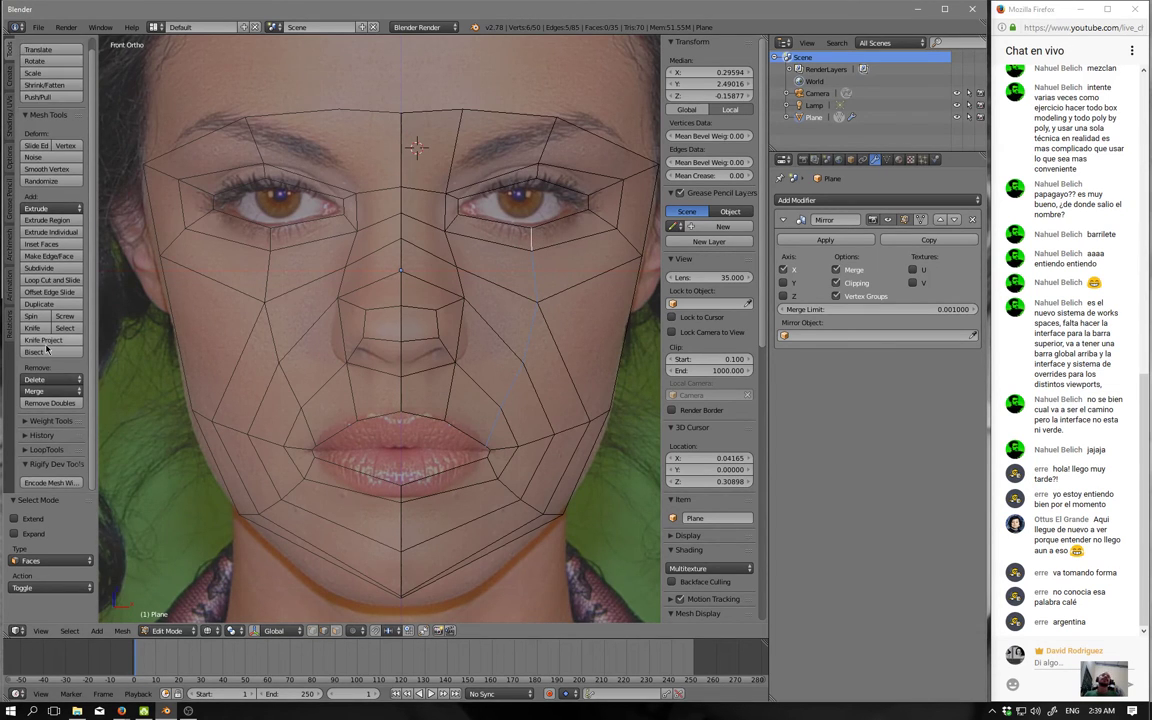
pyautogui.click(46, 449)
# Relax the selected cheek edges with LoopTools and check the result from the side.
pyautogui.scroll(-3, 55, 445)
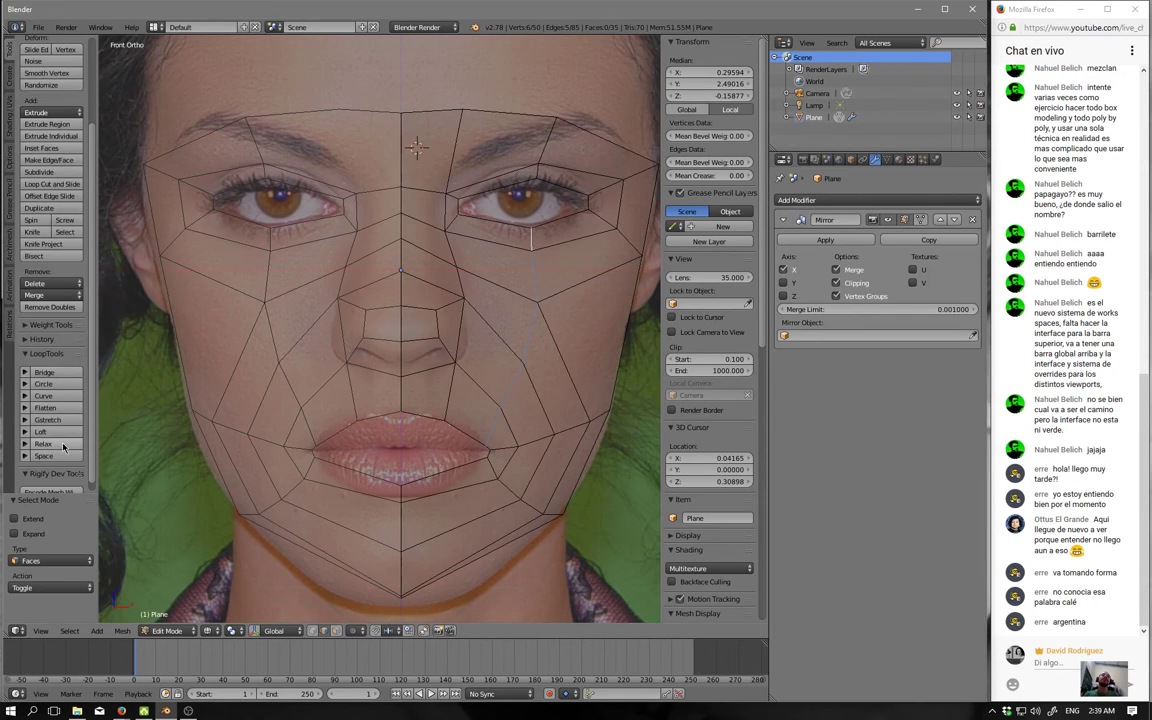
pyautogui.scroll(-3, 60, 446)
pyautogui.click(44, 434)
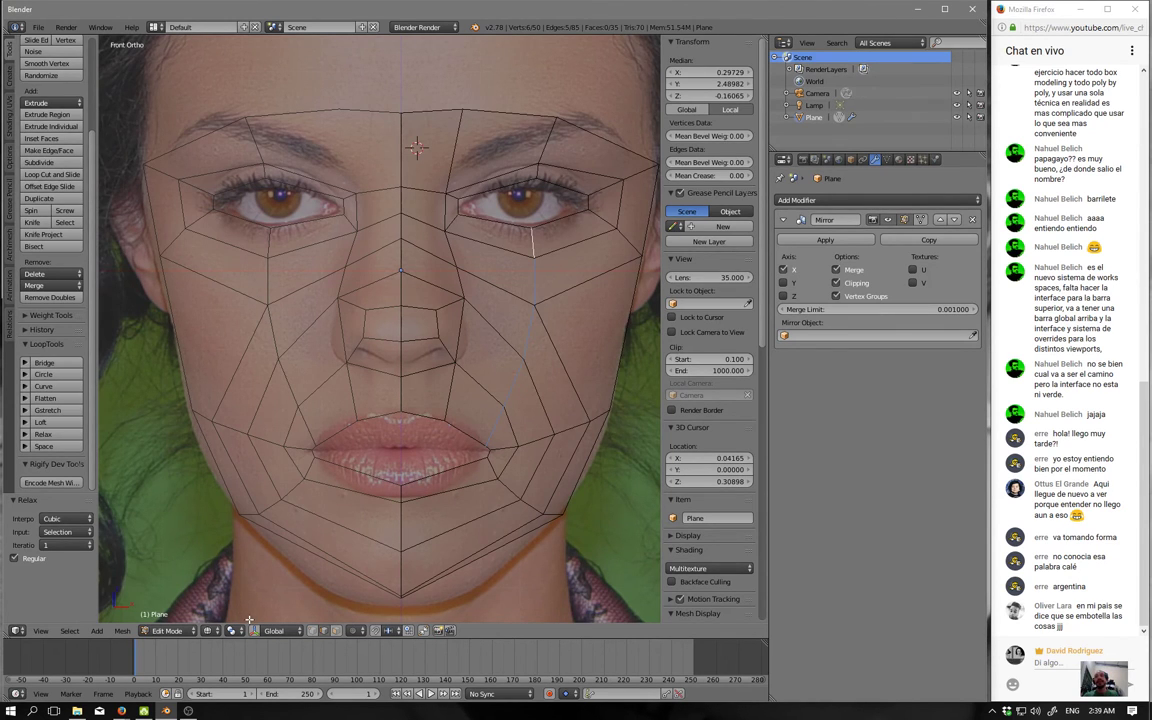
pyautogui.press('a')
pyautogui.press('KP_3')
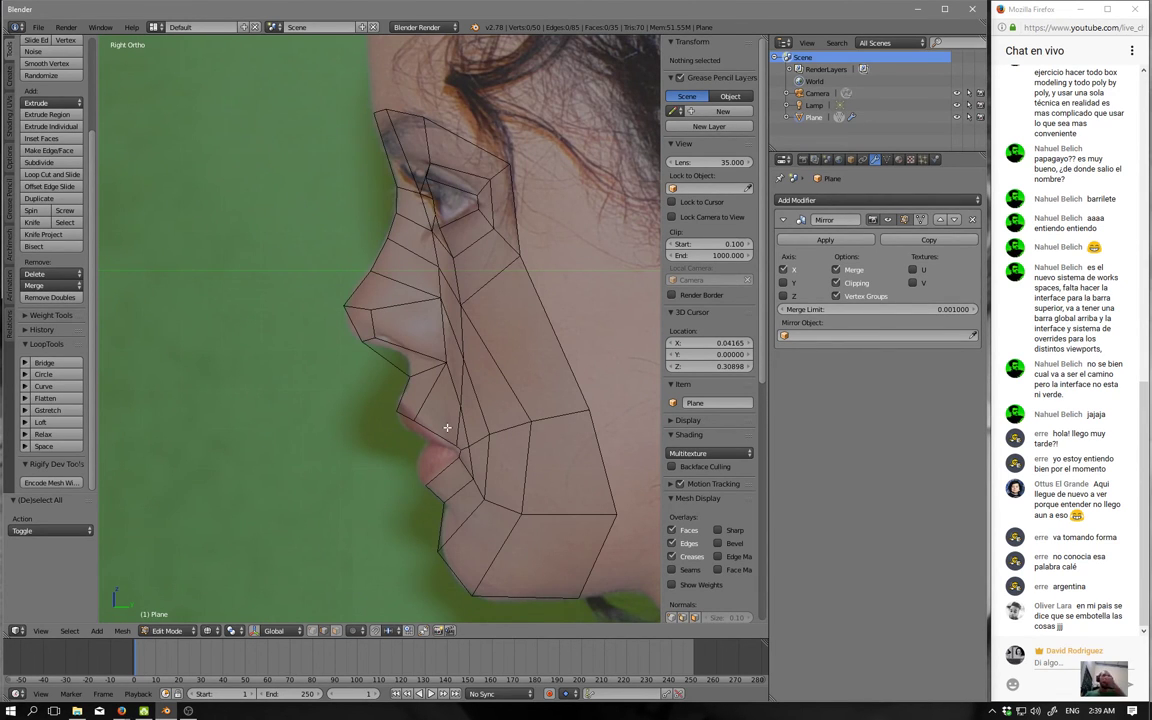
pyautogui.press('KP_1')
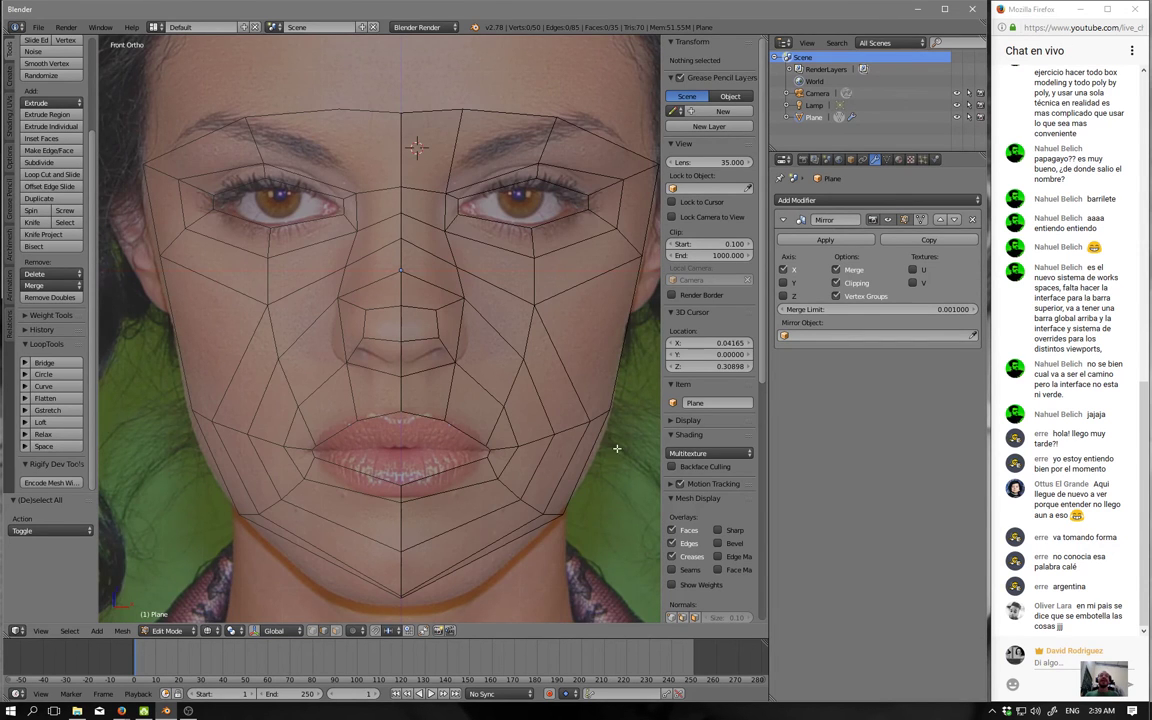
# Reselect the cheek edge line, relax it a second time and deselect everything.
pyautogui.keyDown('alt'); pyautogui.rightClick(530, 423); pyautogui.keyUp('alt')
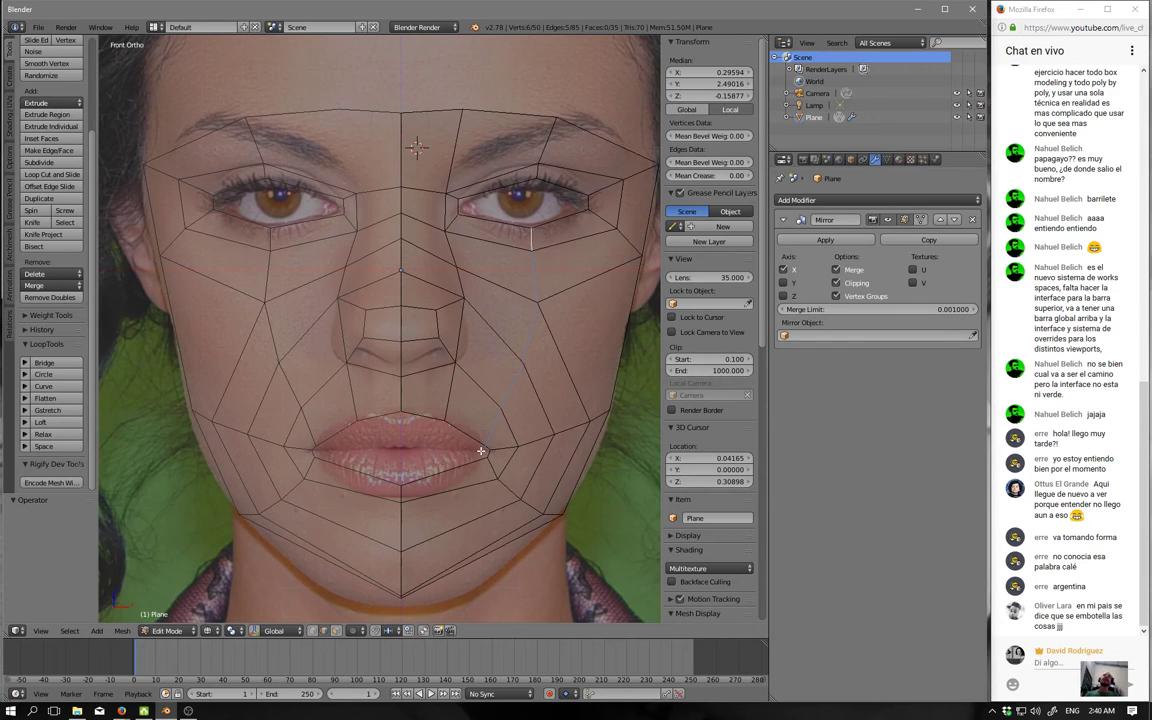
pyautogui.click(65, 433)
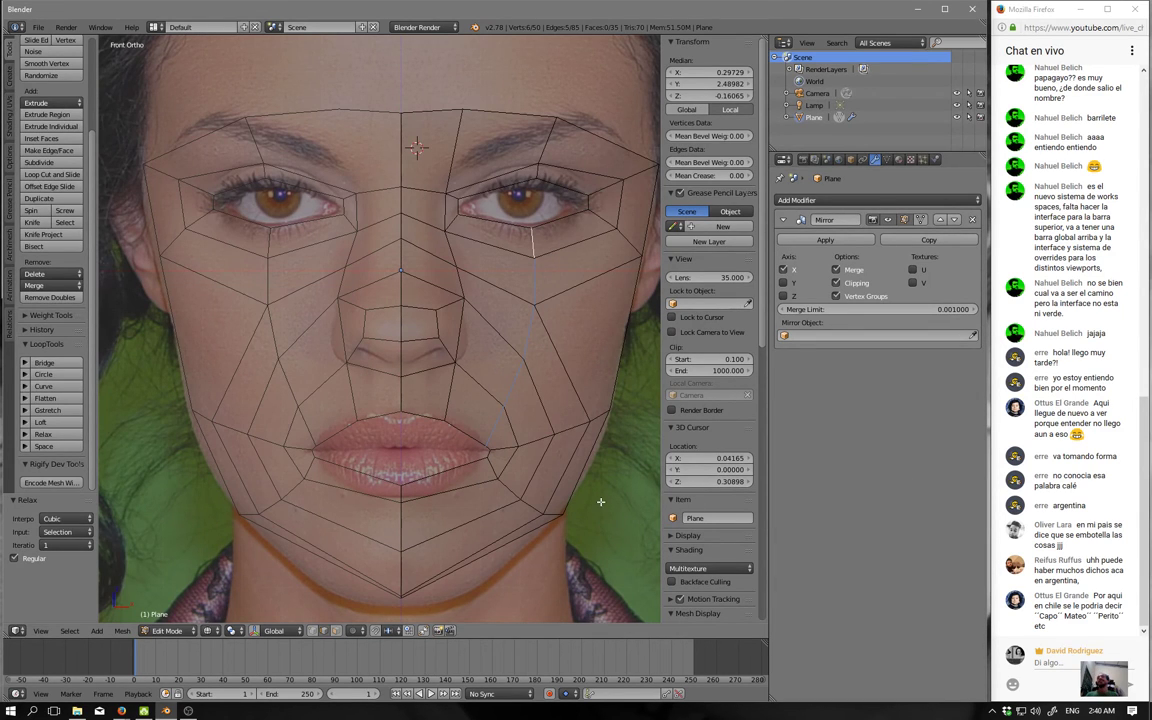
pyautogui.press('a')
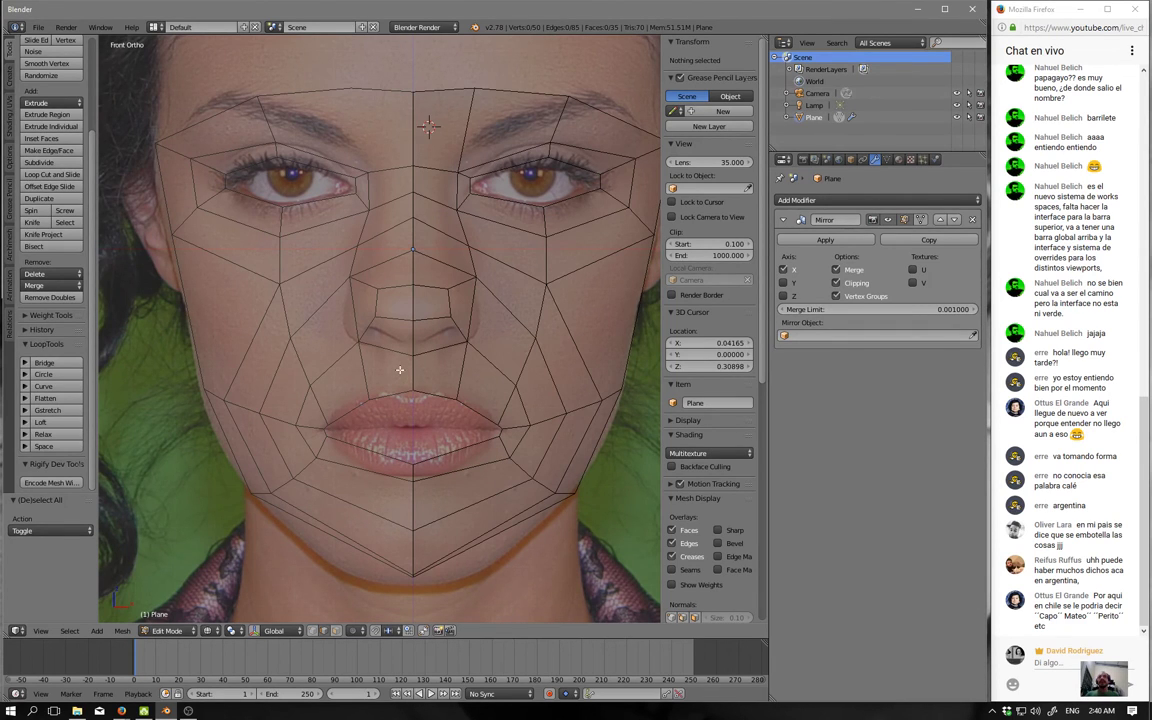
pyautogui.press('KP_3')
# Select the face under the nose in face mode, then bring up Windows Task View.
pyautogui.hotkey('ctrl', 'Tab')
pyautogui.click(345, 338)
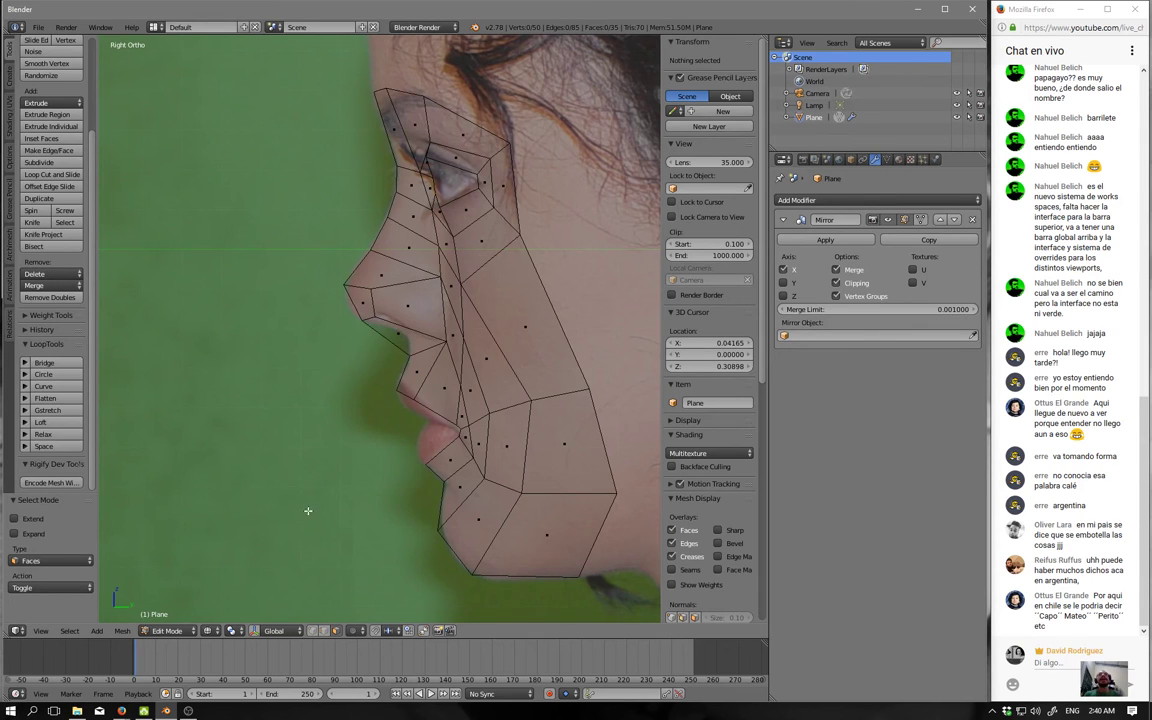
pyautogui.click(409, 330)
pyautogui.press('KP_1')
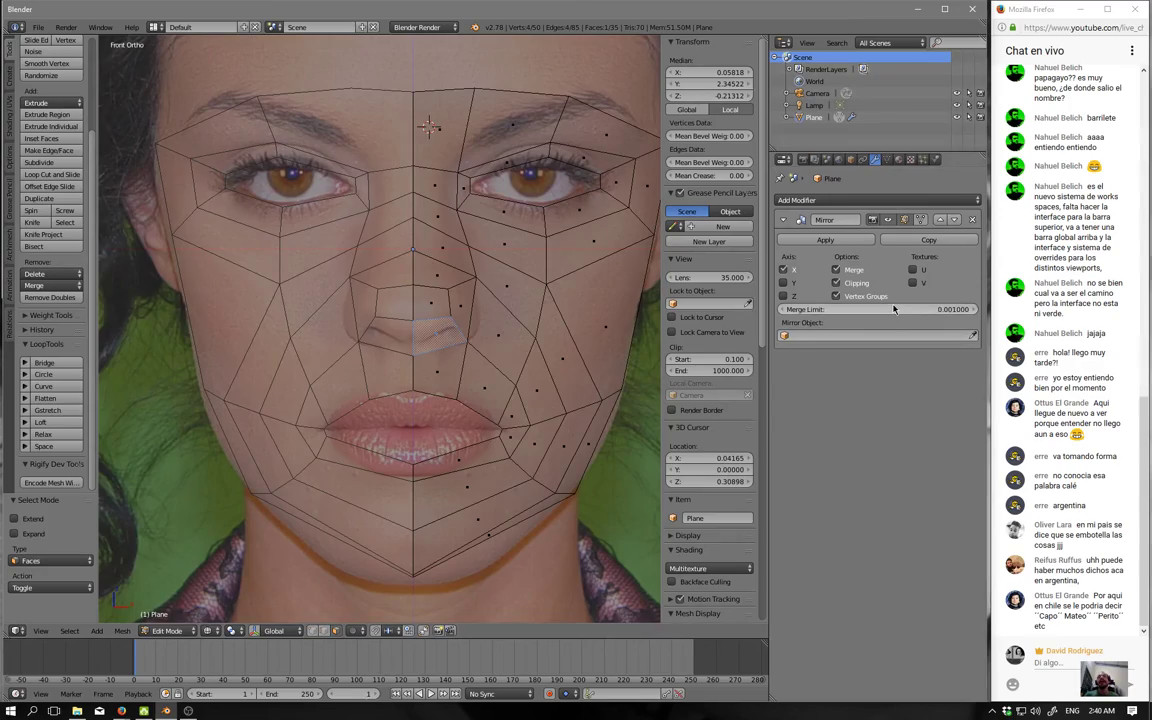
pyautogui.press('super+Tab')
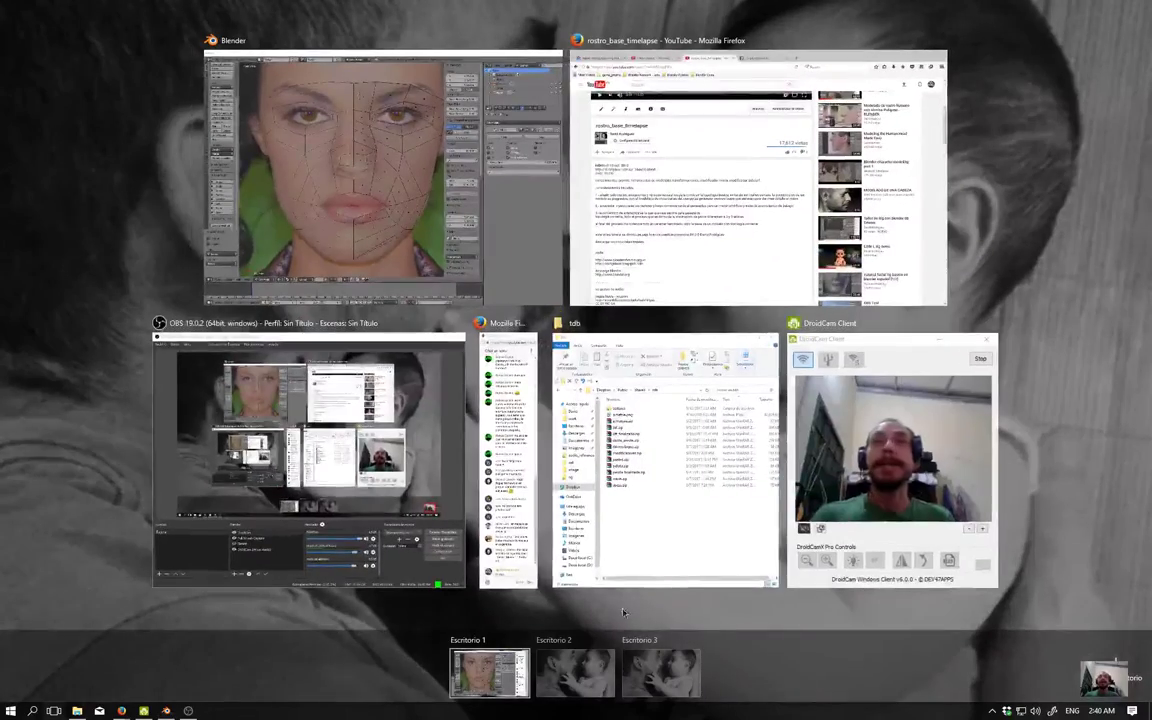
# Bring OBS forward to check the live stream, then go back to the Blender window.
pyautogui.click(452, 583)
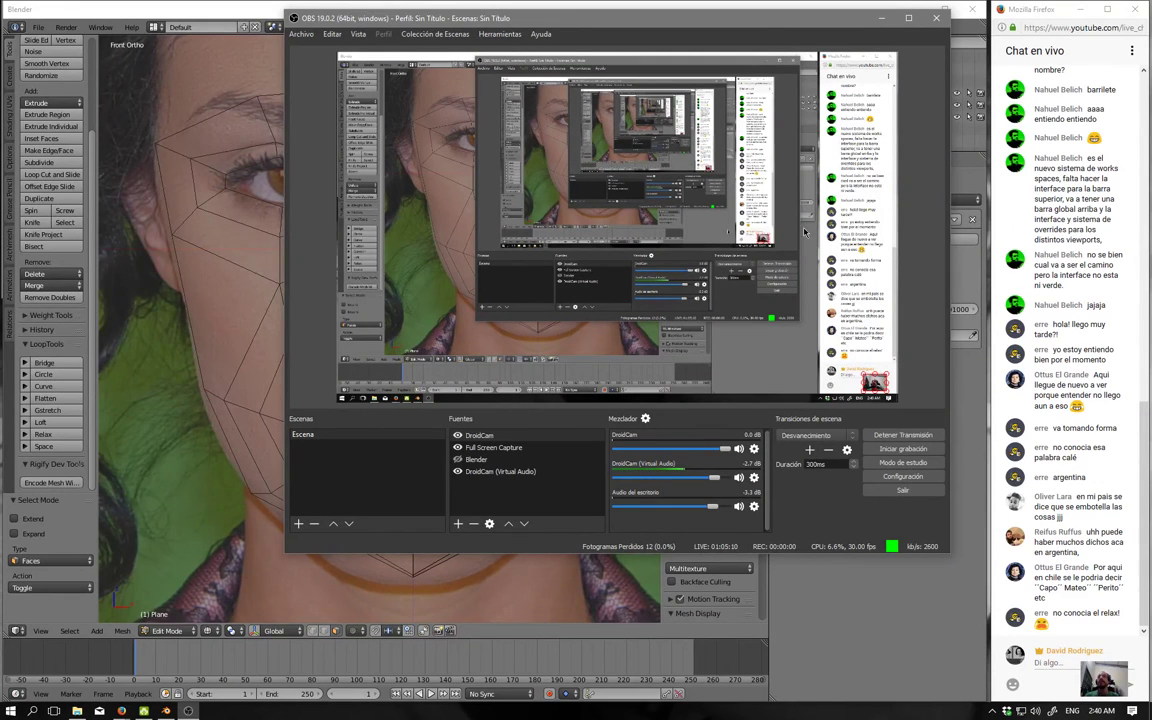
pyautogui.click(762, 5)
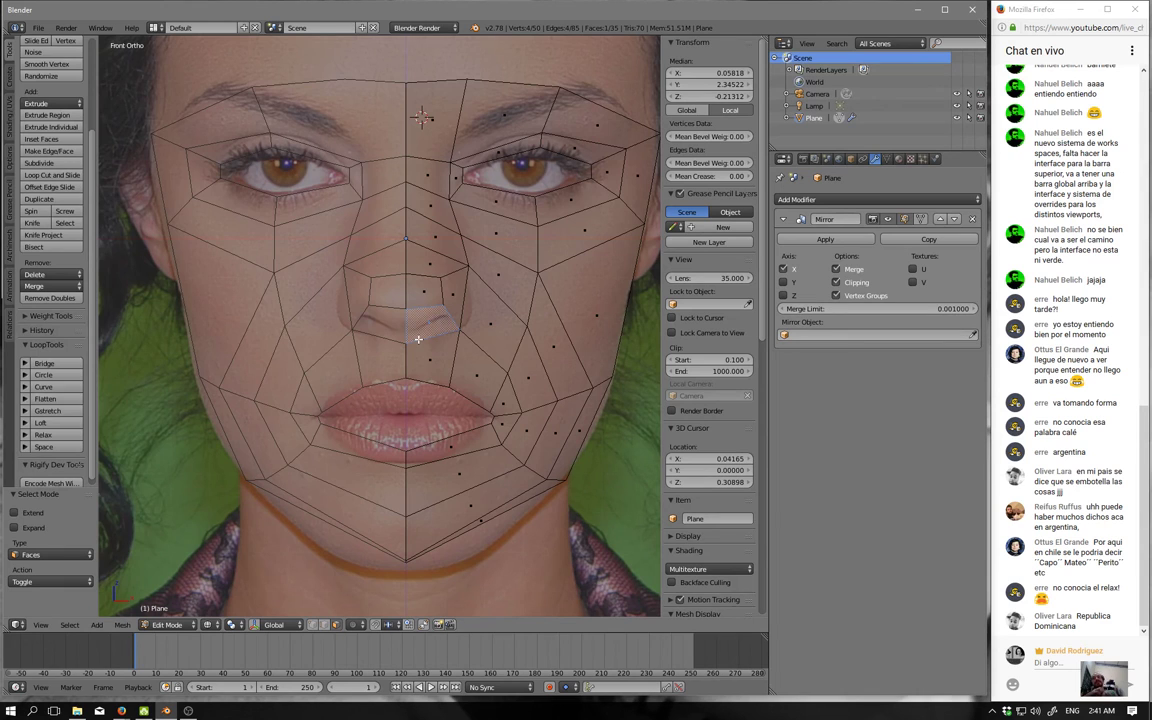
pyautogui.keyDown('shift'); pyautogui.moveTo(418, 339); pyautogui.dragTo(400, 381, button='middle'); pyautogui.keyUp('shift')
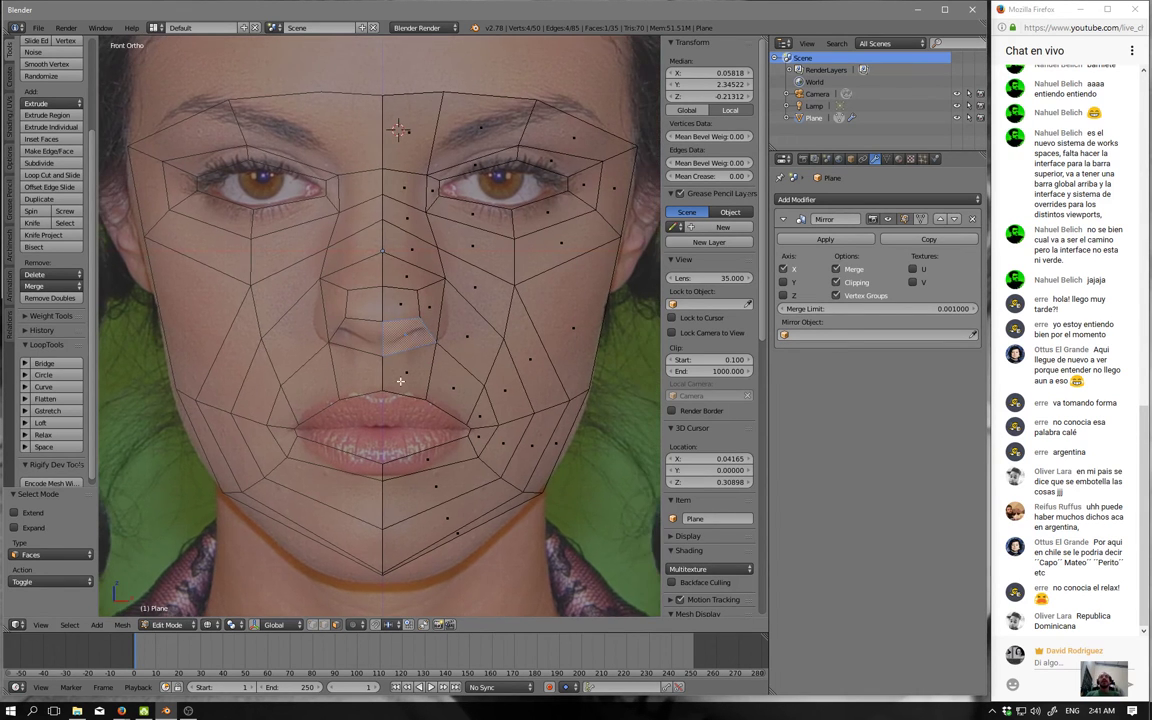
pyautogui.scroll(3, 400, 381)
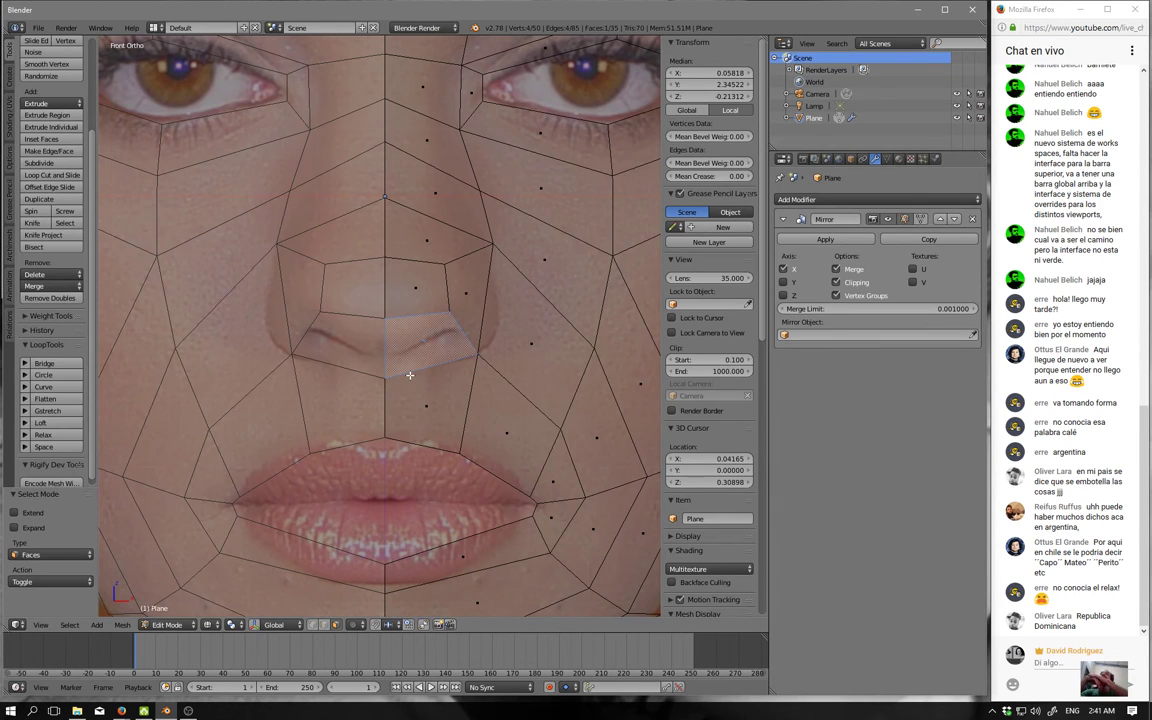
pyautogui.scroll(-4, 409, 375)
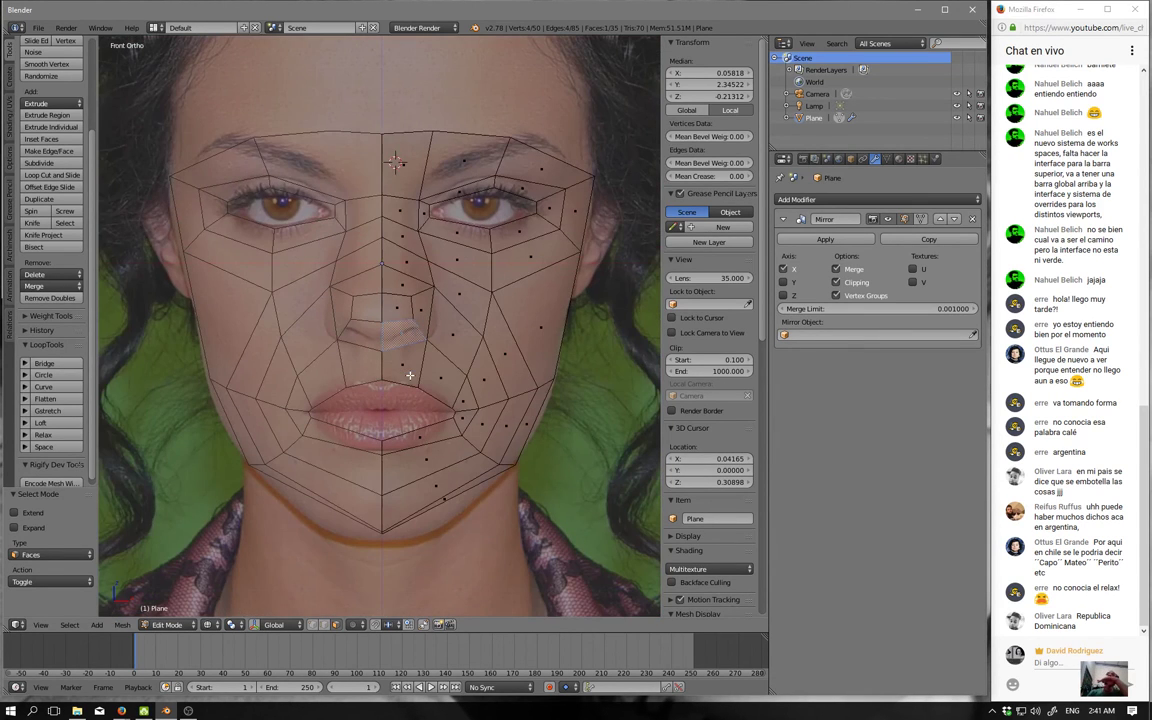
pyautogui.moveTo(416, 303); pyautogui.dragTo(357, 316, button='middle')
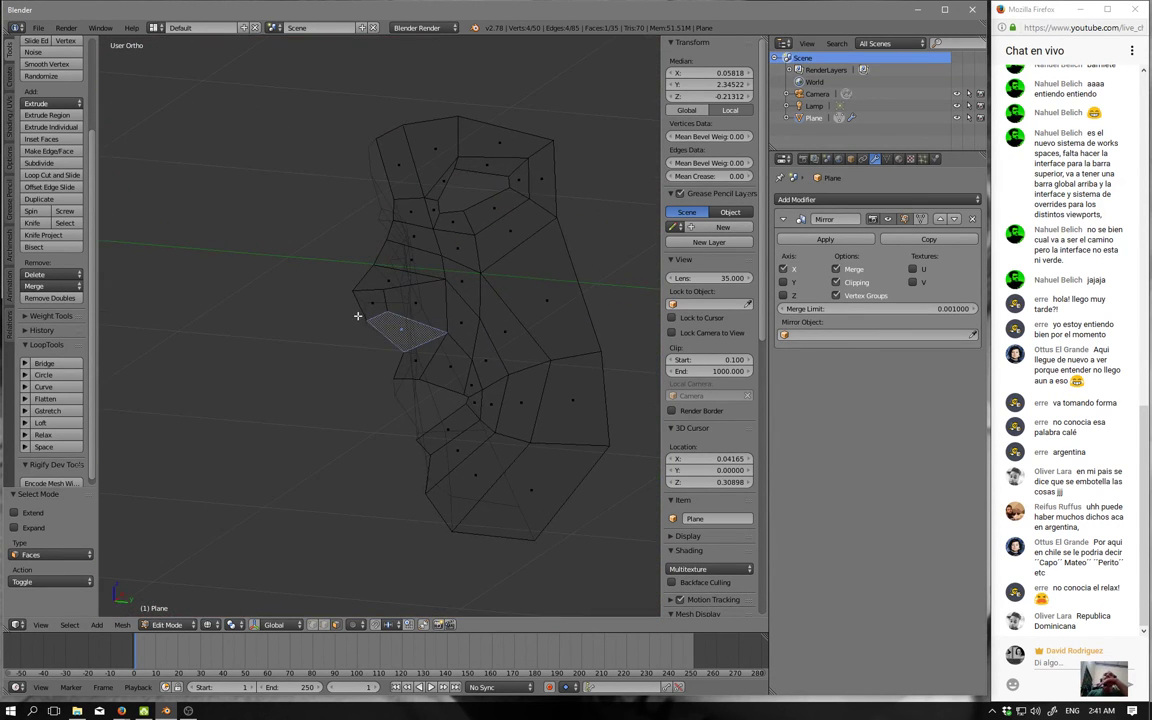
pyautogui.press('KP_1')
pyautogui.scroll(2, 450, 400)
pyautogui.scroll(2, 500, 430)
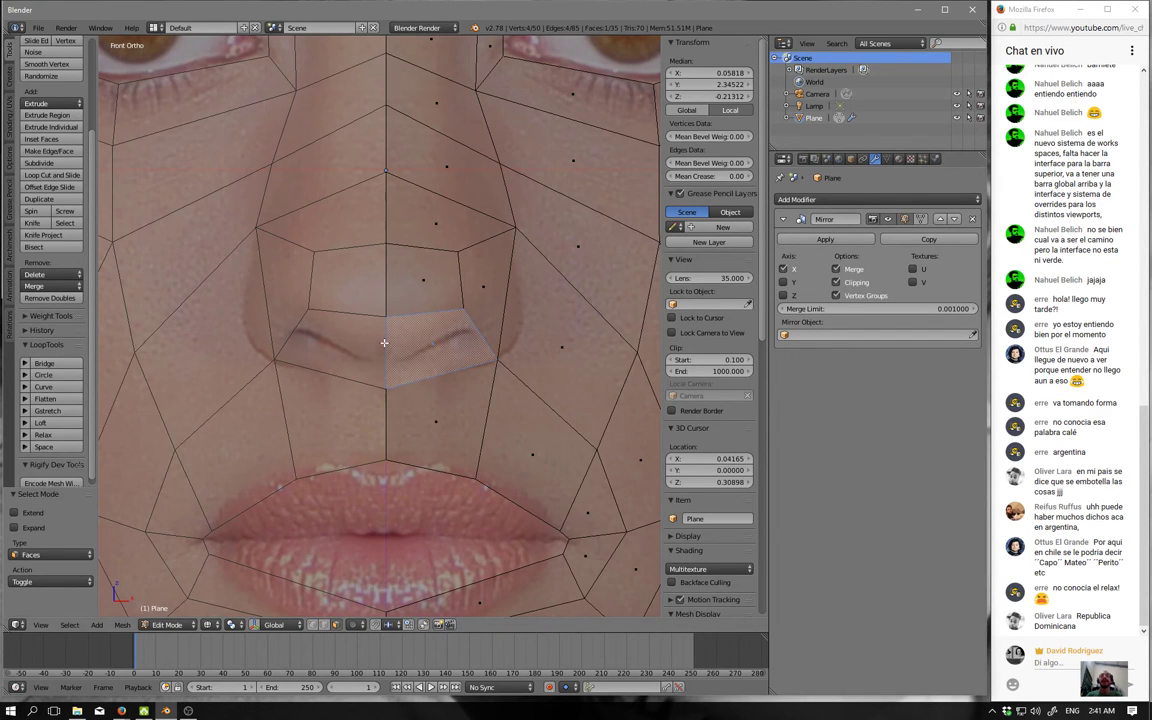
pyautogui.moveTo(366, 323)
pyautogui.mouseDown()
pyautogui.moveTo(328, 362)
pyautogui.moveTo(366, 323)
pyautogui.mouseUp()
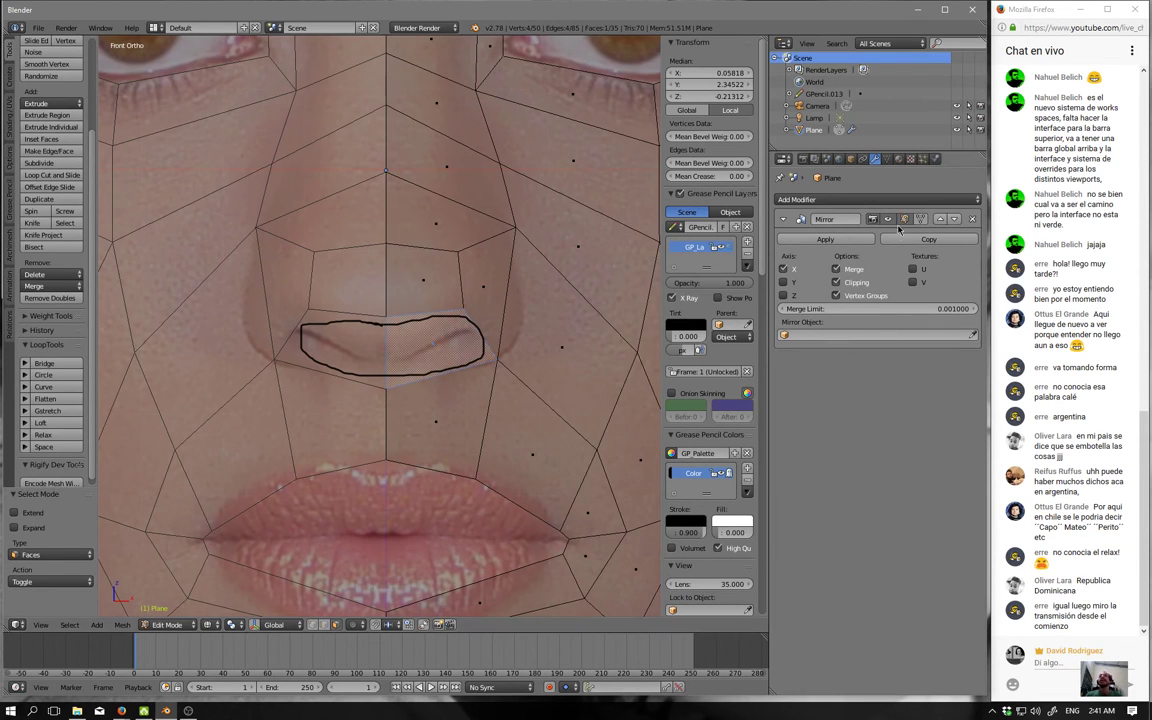
pyautogui.click(745, 228)
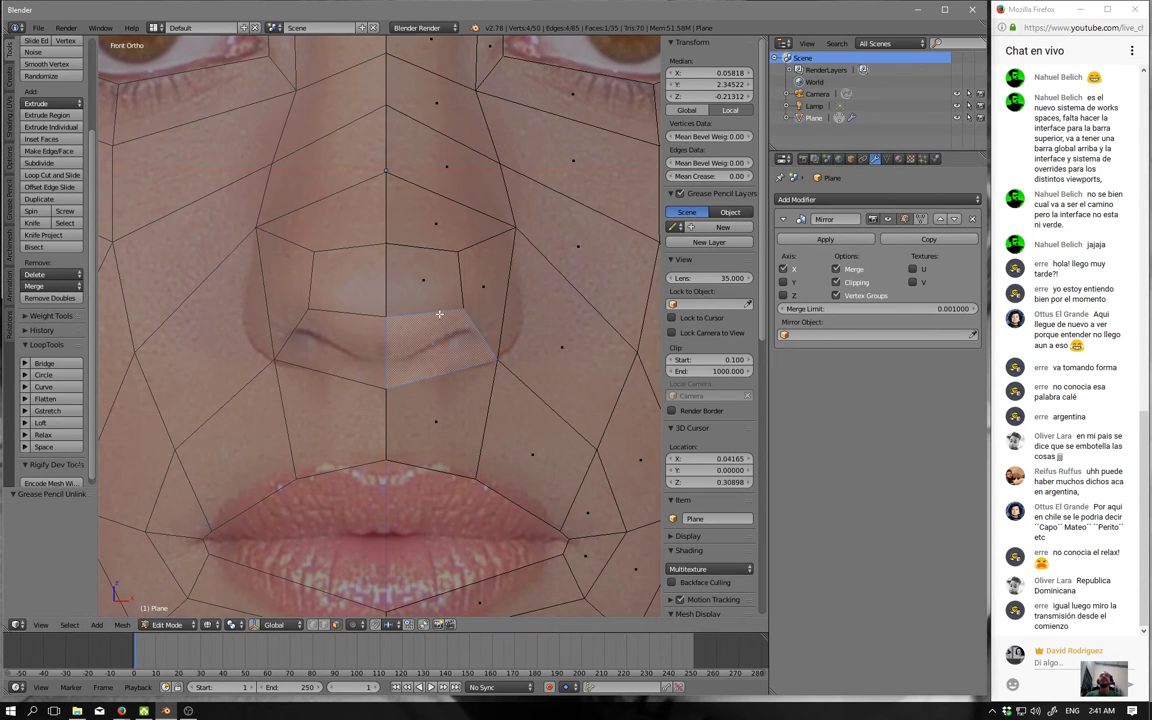
pyautogui.moveTo(432, 316)
pyautogui.mouseDown()
pyautogui.moveTo(484, 352)
pyautogui.moveTo(432, 316)
pyautogui.mouseUp()
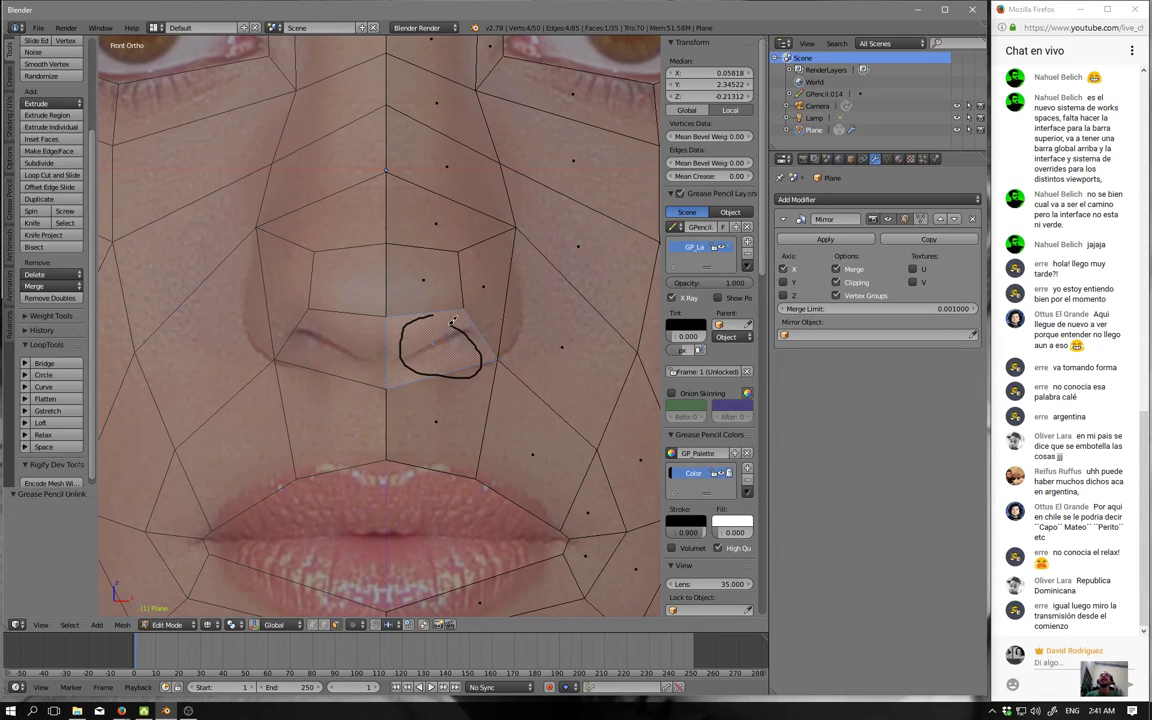
pyautogui.click(746, 227)
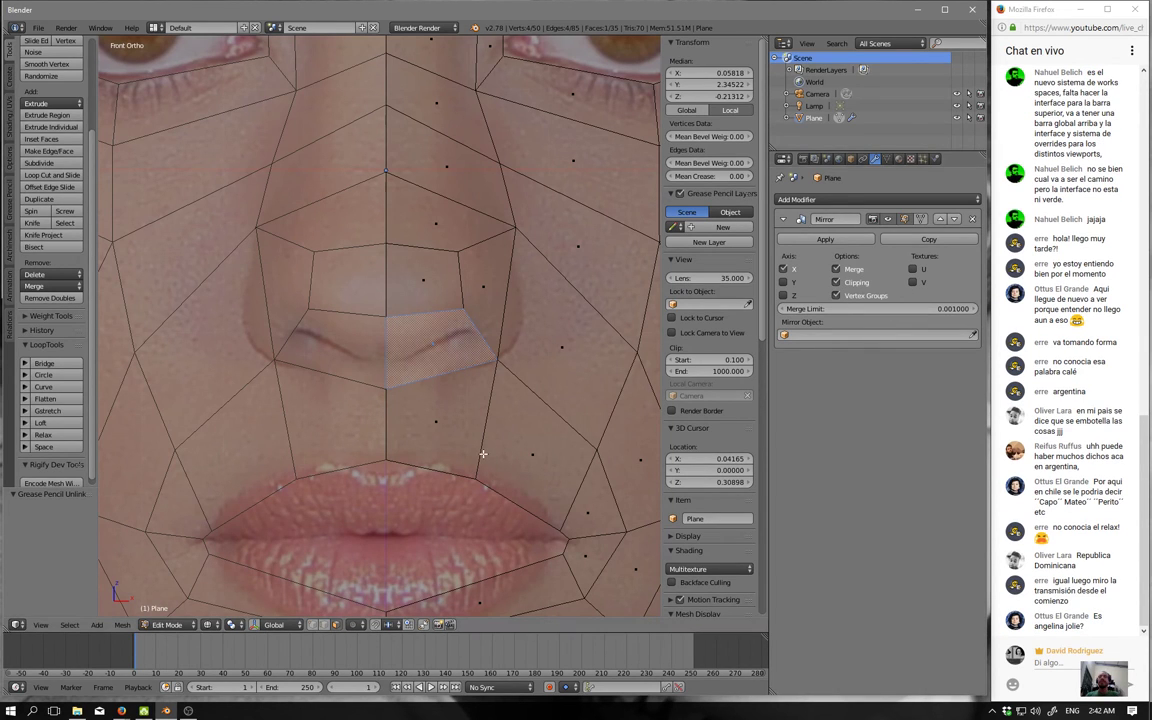
# Give the nostril face under the nose a thin inset.
pyautogui.press('i')
pyautogui.press('Escape')
pyautogui.press('i')
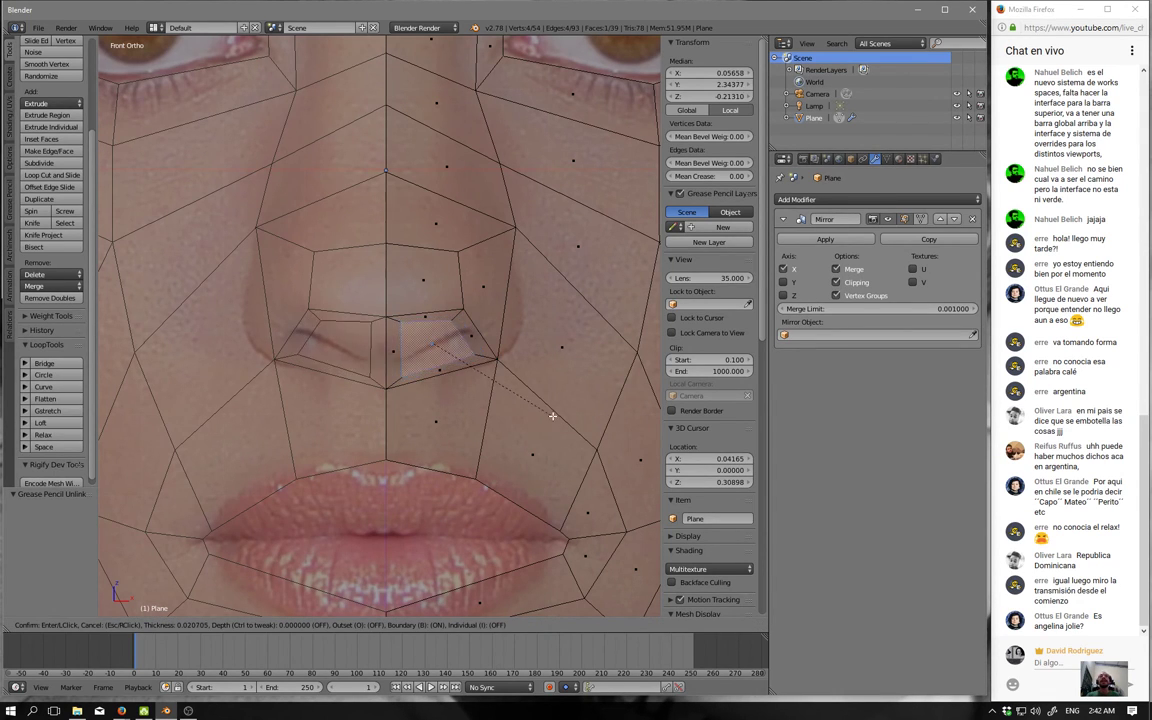
pyautogui.click(502, 543)
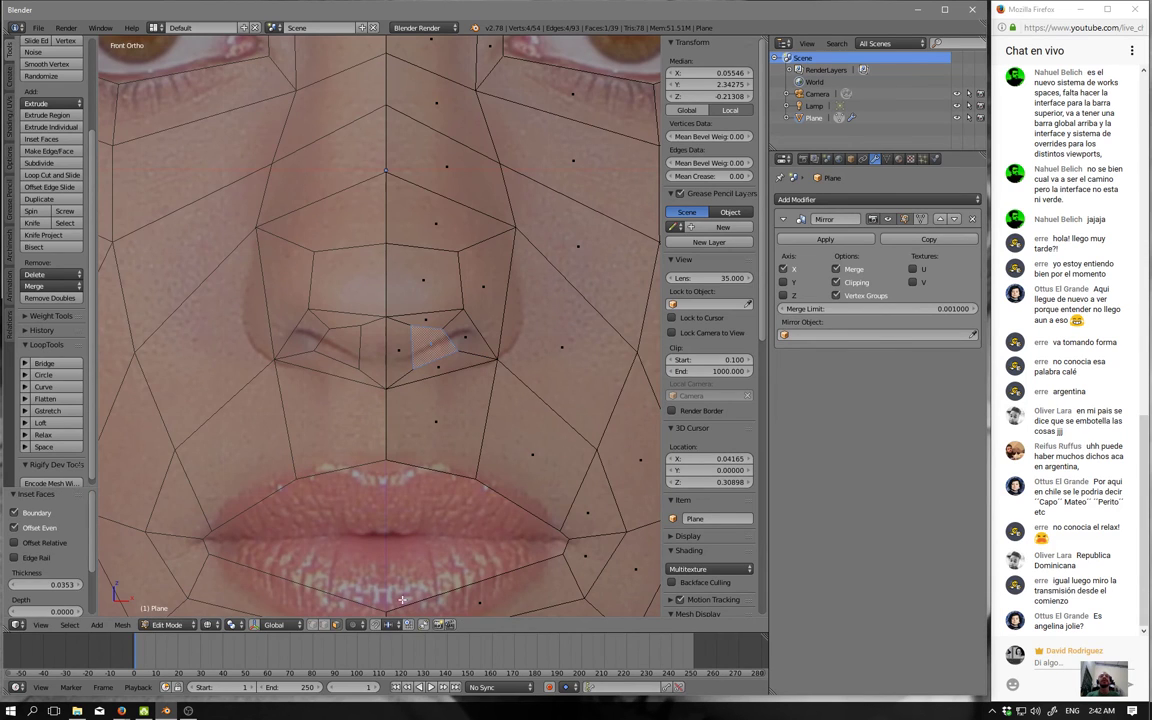
# Move two inset vertices down to outline the nostril opening.
pyautogui.rightClick(412, 337)
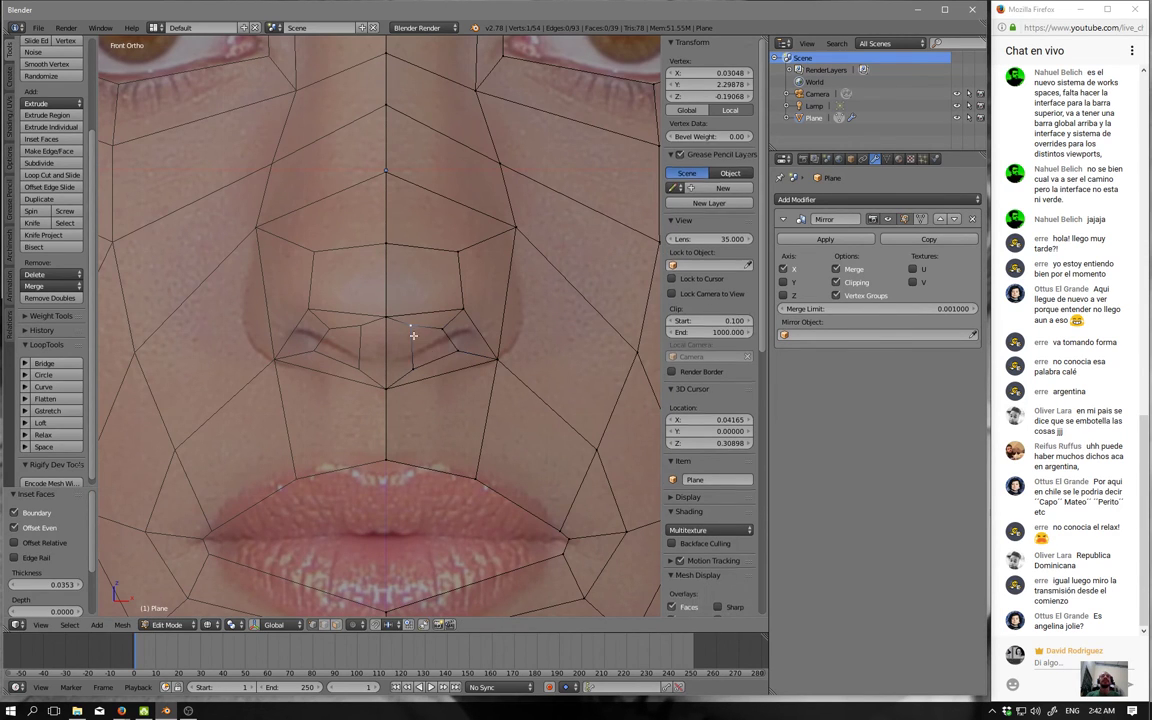
pyautogui.press('g')
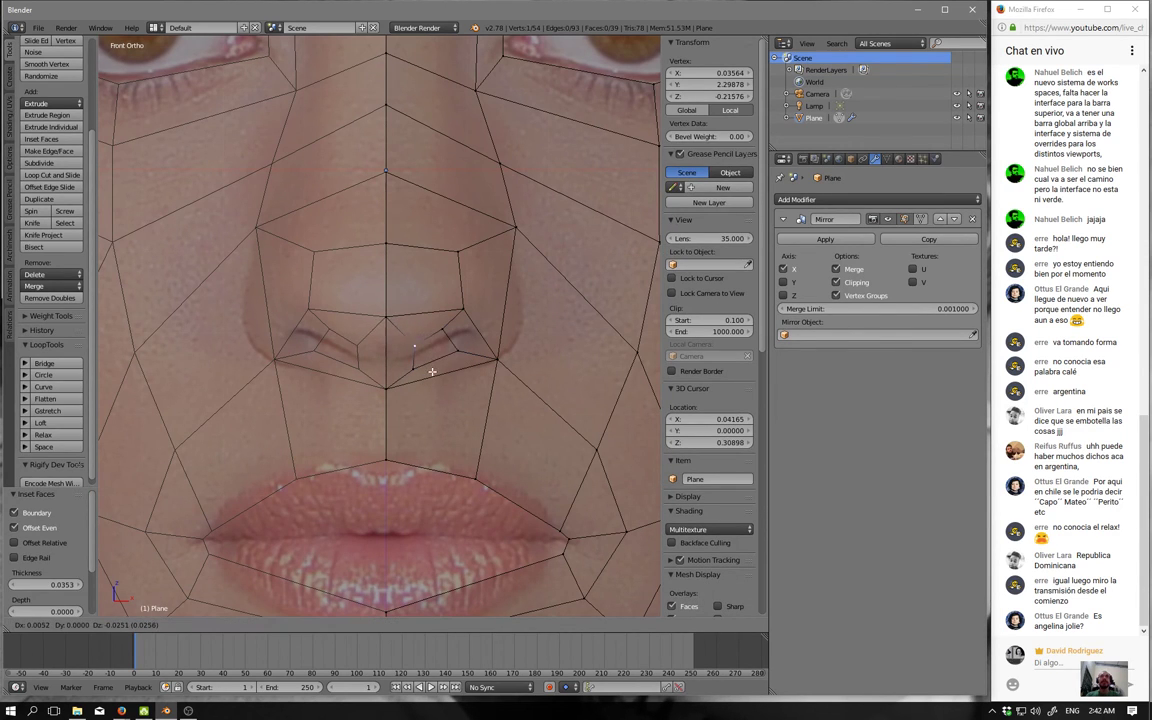
pyautogui.click(432, 373)
pyautogui.rightClick(456, 337)
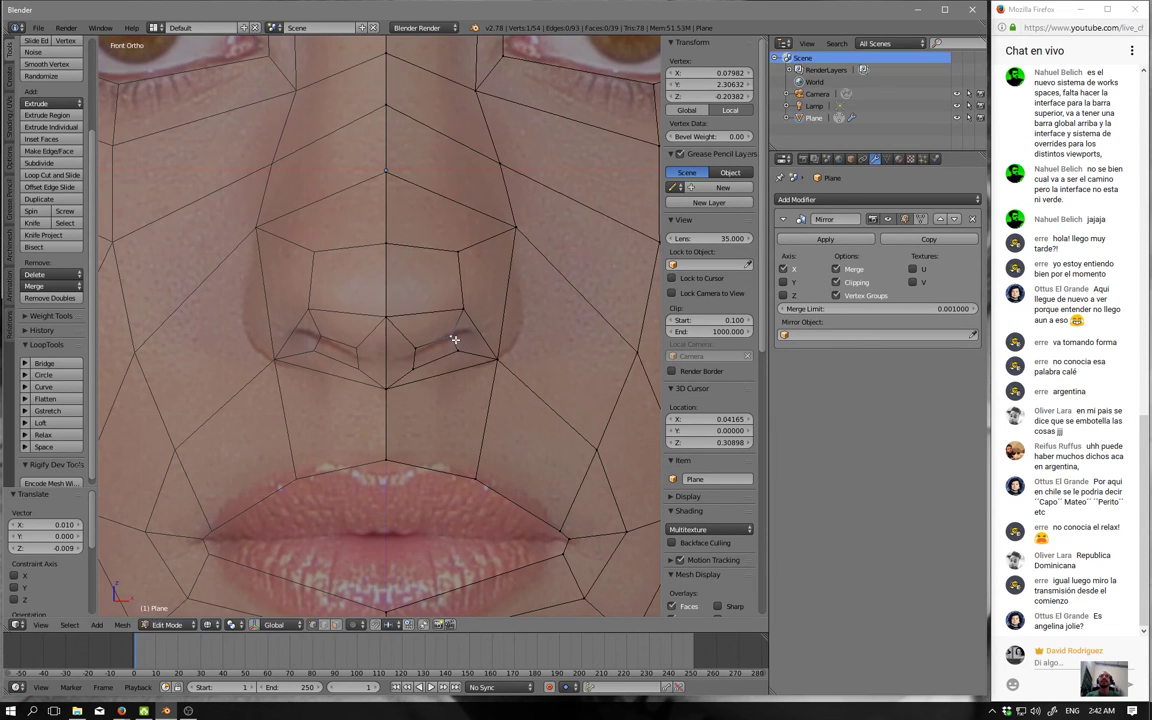
pyautogui.press('g')
pyautogui.click(468, 354)
# Lower the centre-line vertex under the nose and adjust the nose-wing vertex.
pyautogui.rightClick(386, 316)
pyautogui.press('g')
pyautogui.click(396, 315)
pyautogui.press('g')
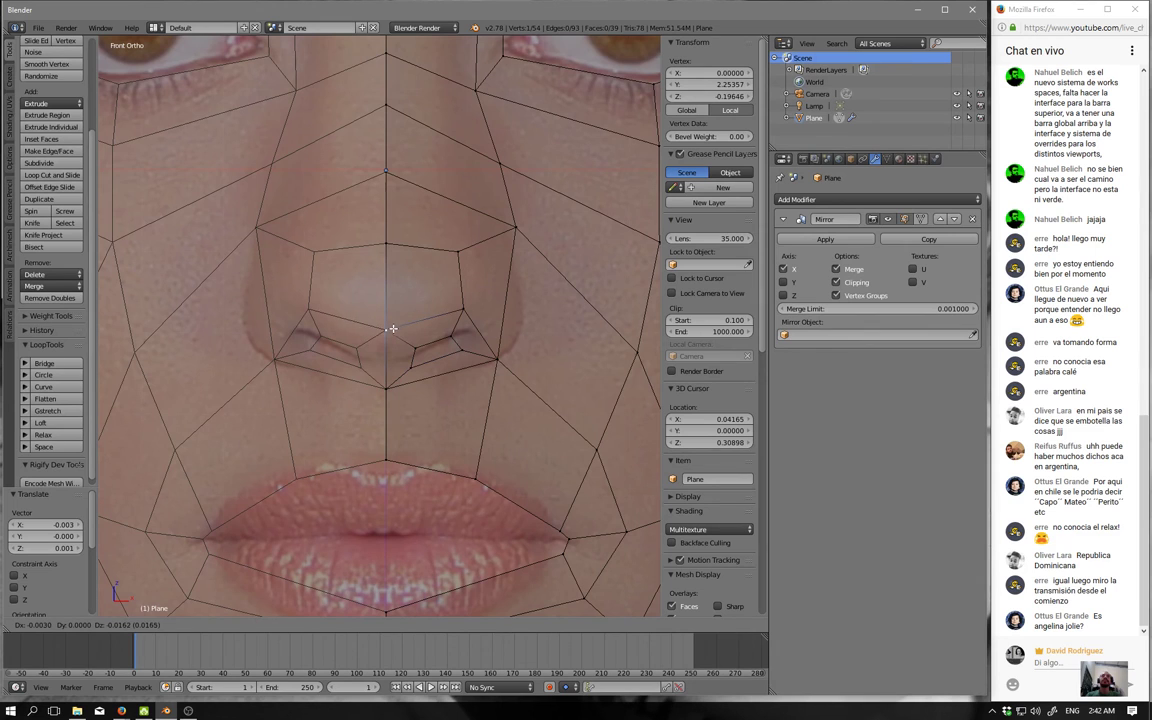
pyautogui.click(392, 332)
pyautogui.rightClick(464, 302)
pyautogui.press('g')
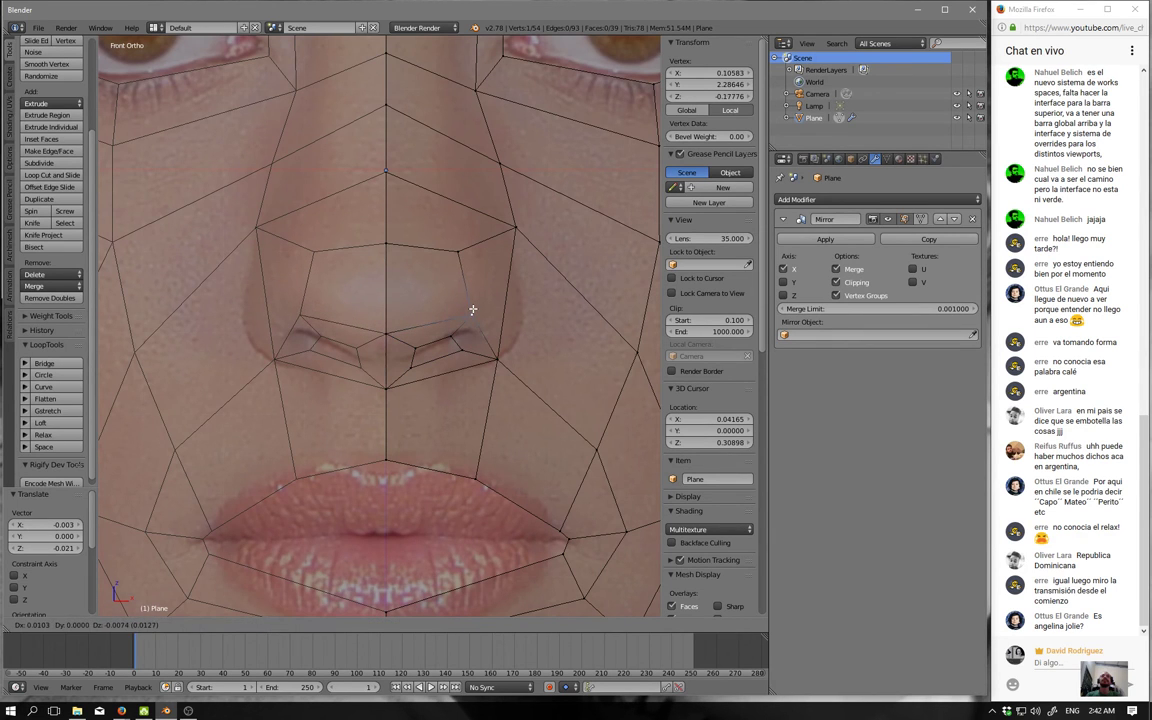
pyautogui.click(471, 310)
pyautogui.press('KP_3')
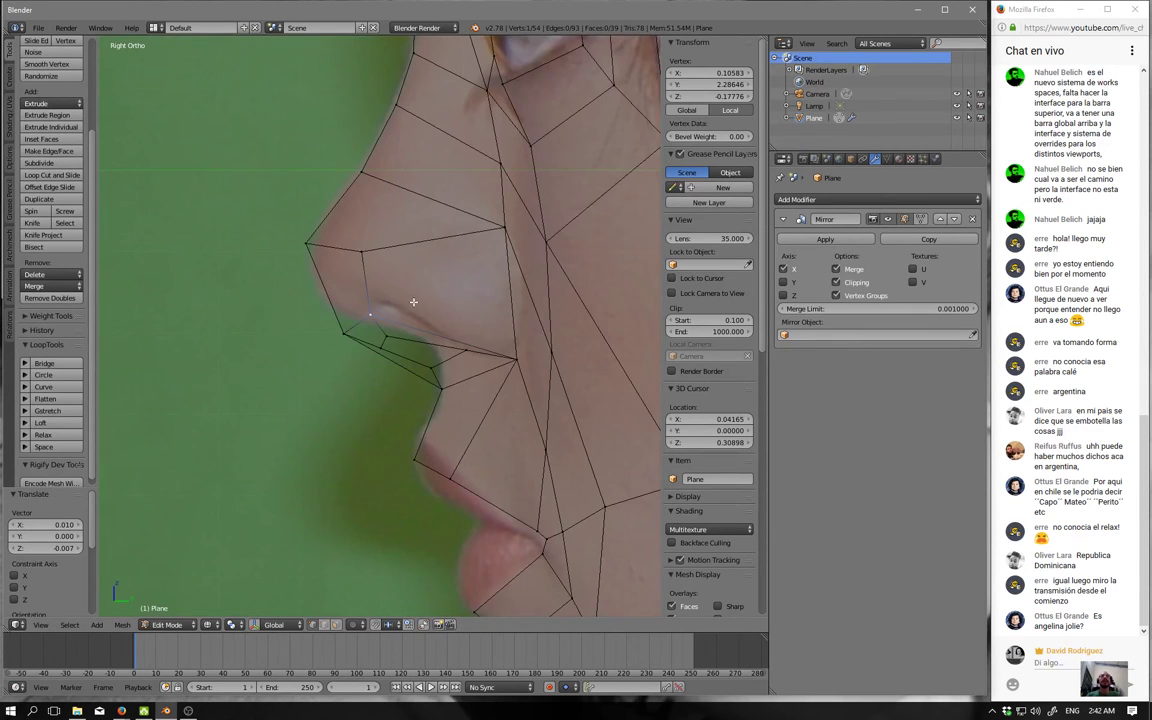
# Drag the nostril vertices in side view to follow the photo's nose profile.
pyautogui.scroll(-5, 413, 301)
pyautogui.scroll(6, 396, 333)
pyautogui.moveTo(389, 316)
pyautogui.mouseDown(button='right')
pyautogui.moveTo(385, 351)
pyautogui.moveTo(329, 335)
pyautogui.moveTo(354, 307)
pyautogui.mouseUp(button='right')
pyautogui.click(329, 335)
pyautogui.moveTo(470, 362); pyautogui.dragTo(468, 404, button='right')
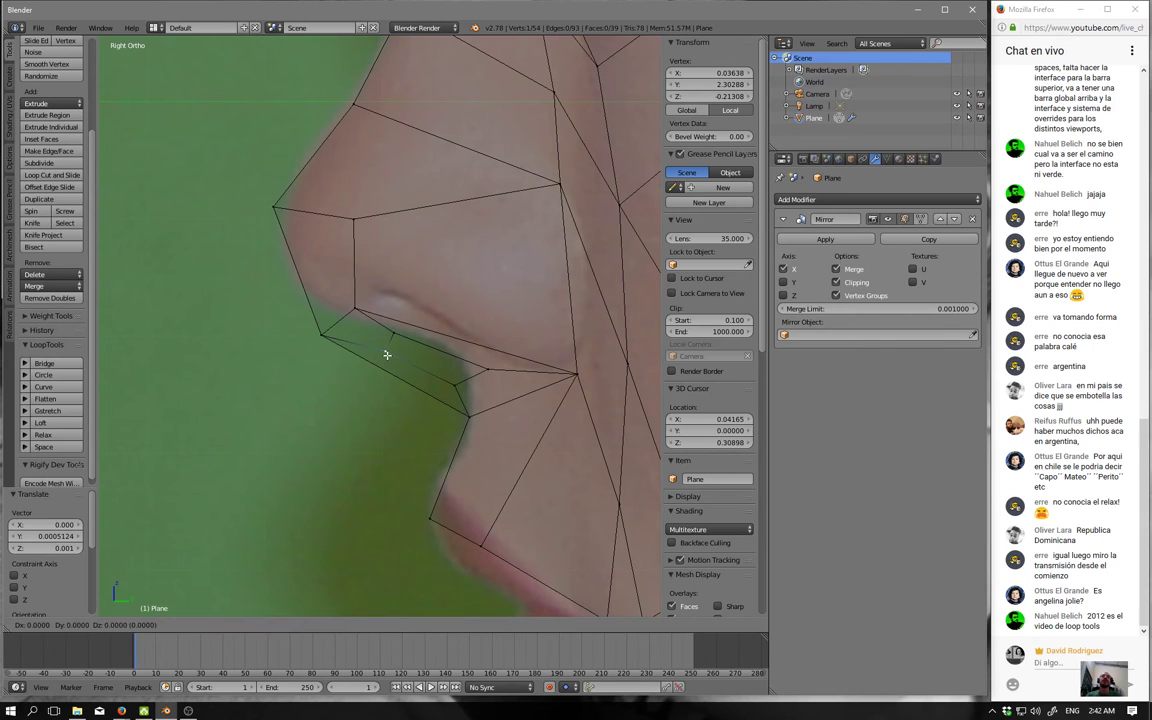
pyautogui.moveTo(386, 352); pyautogui.dragTo(388, 344, button='right')
pyautogui.scroll(-1, 442, 363)
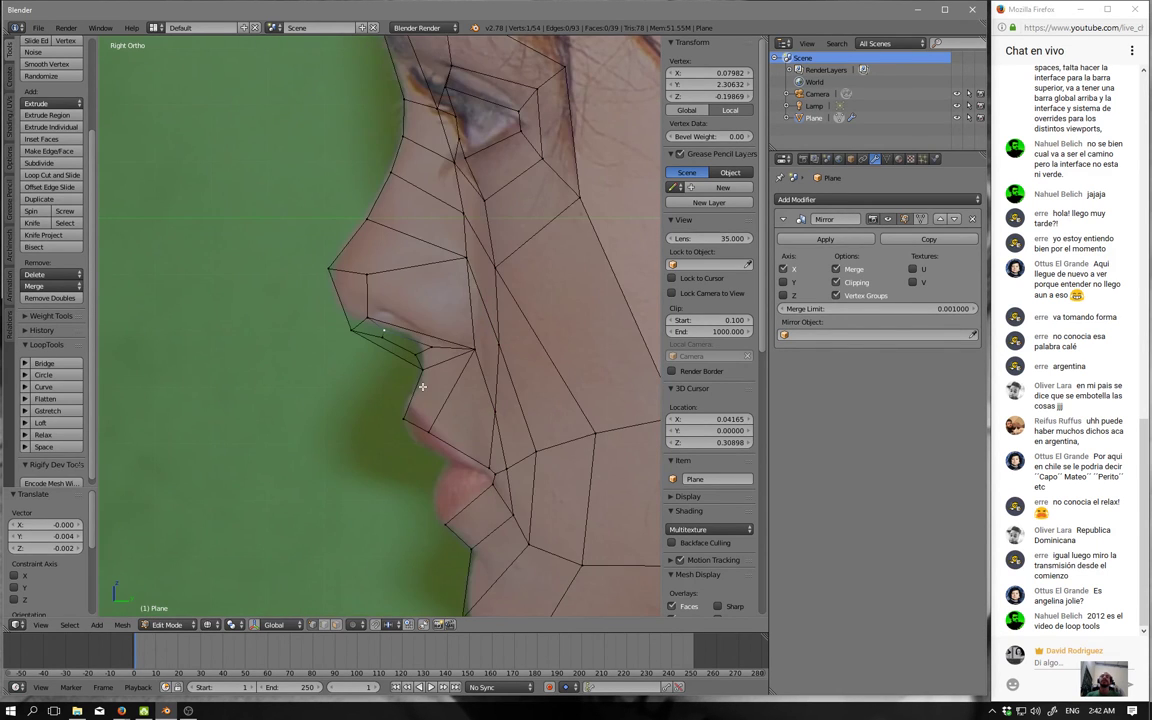
# Adjust an inner nostril loop vertex in front view, then recheck the profile.
pyautogui.press('KP_1')
pyautogui.scroll(2, 422, 386)
pyautogui.scroll(2, 470, 370)
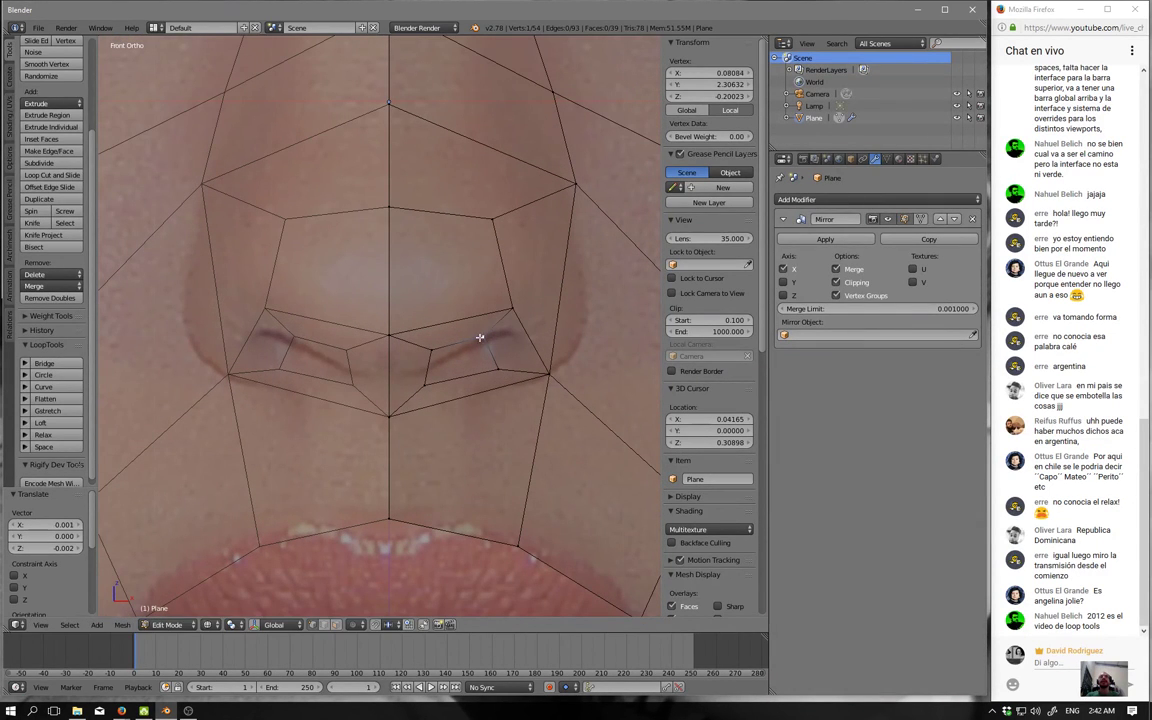
pyautogui.moveTo(431, 350); pyautogui.dragTo(446, 353, button='right')
pyautogui.press('KP_3')
pyautogui.scroll(-2, 505, 390)
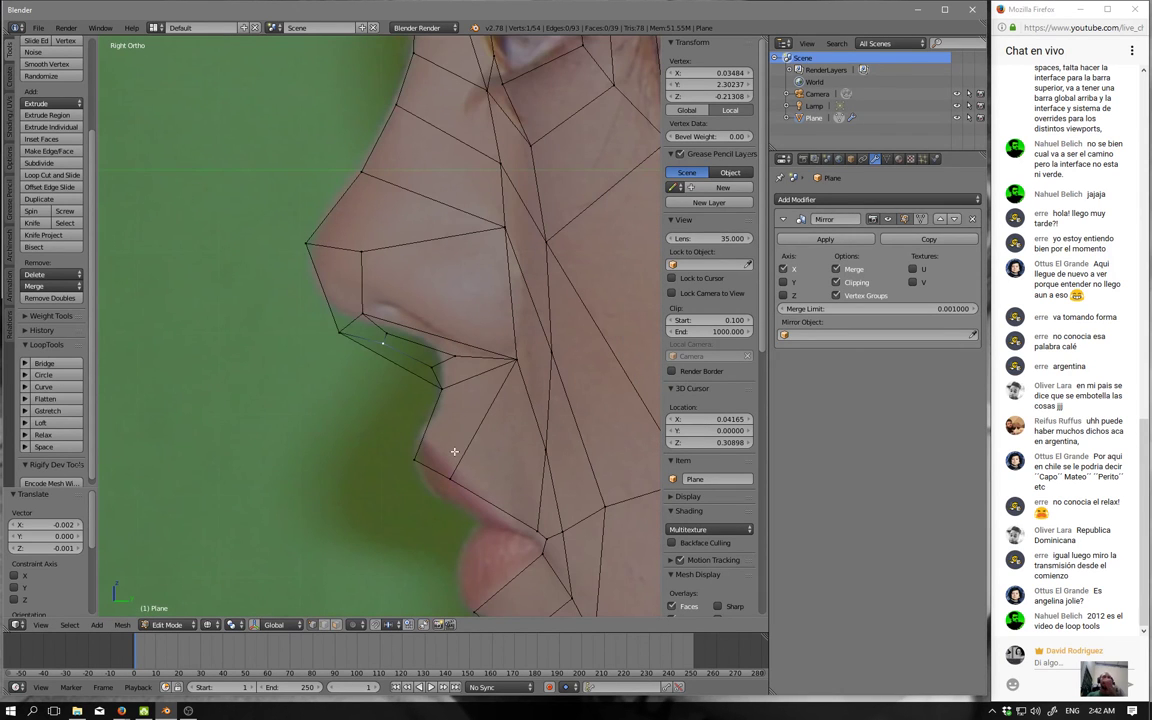
# Extrude the nostril face and scale it to 0.687 to recess it.
pyautogui.hotkey('ctrl', 'Tab')
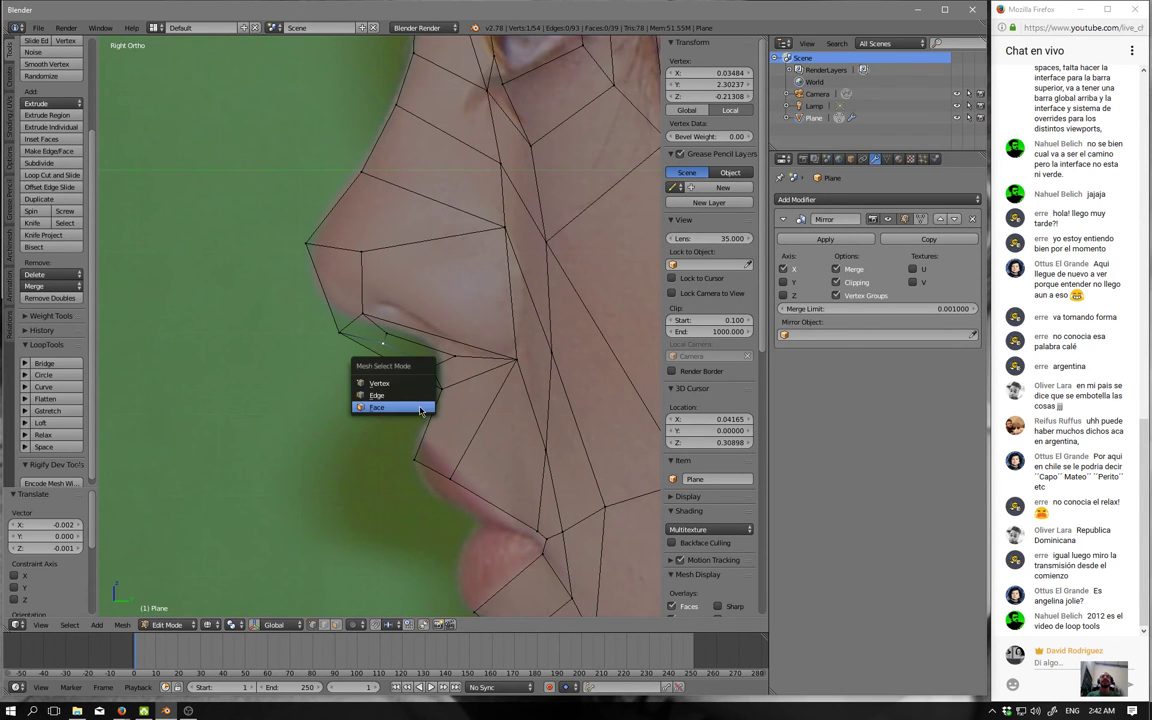
pyautogui.click(380, 465)
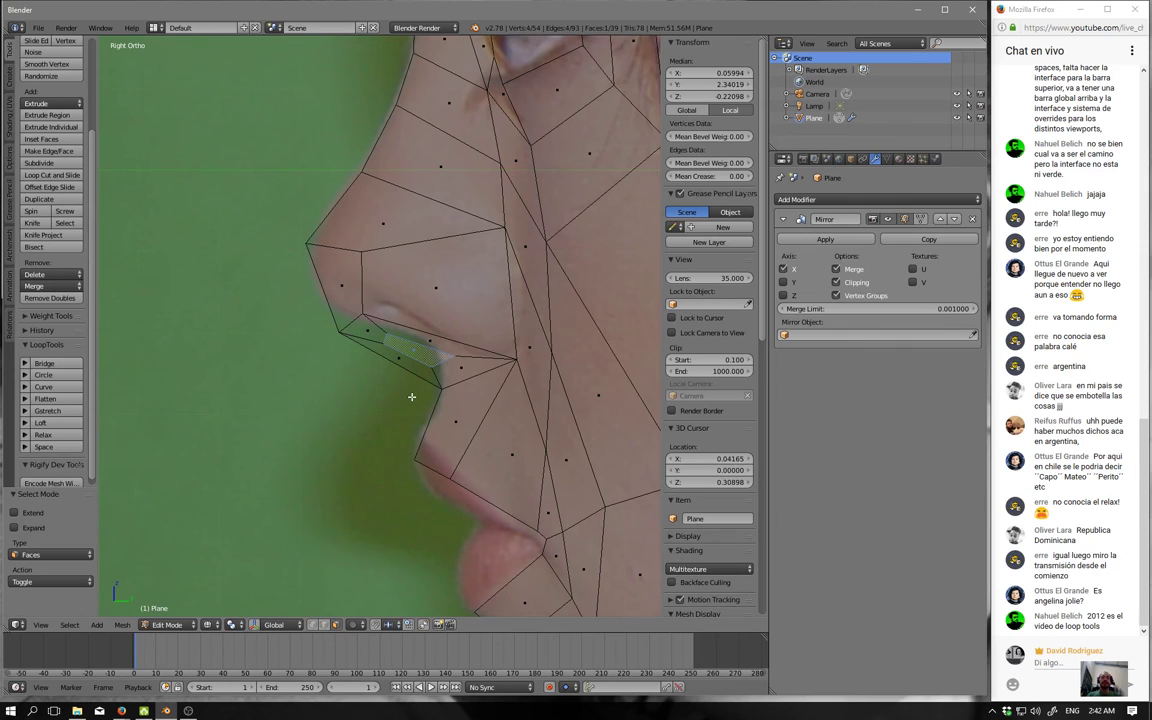
pyautogui.press('e')
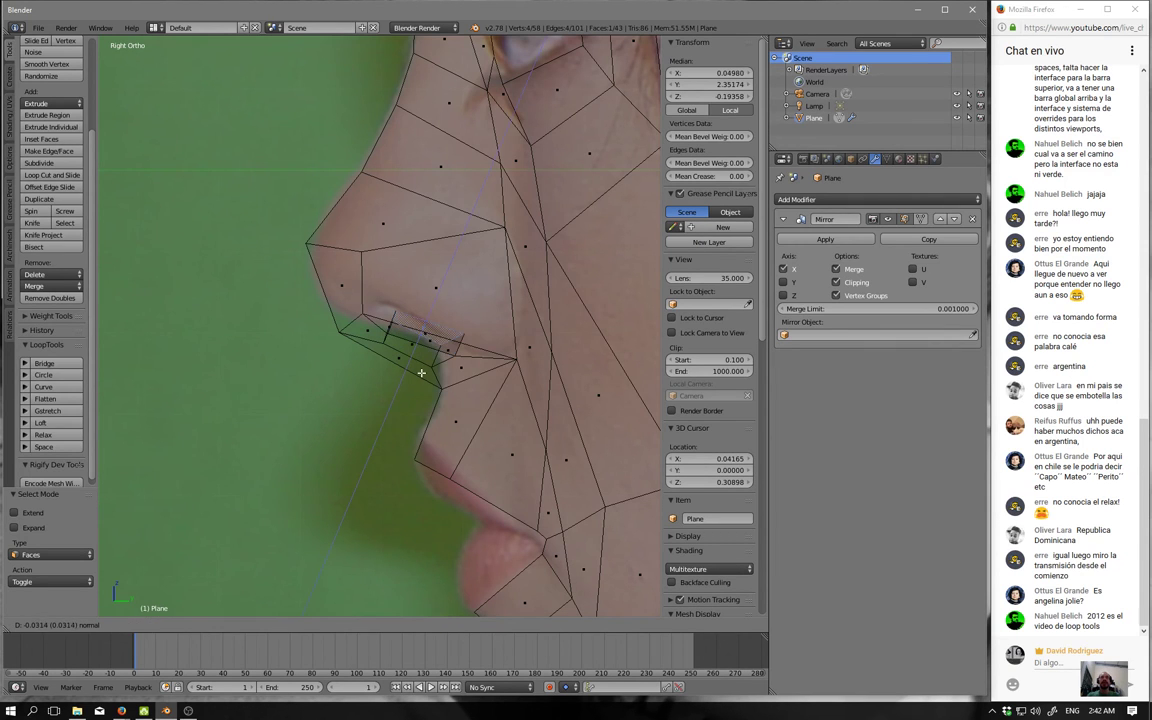
pyautogui.click(420, 368)
pyautogui.press('s')
pyautogui.click(439, 387)
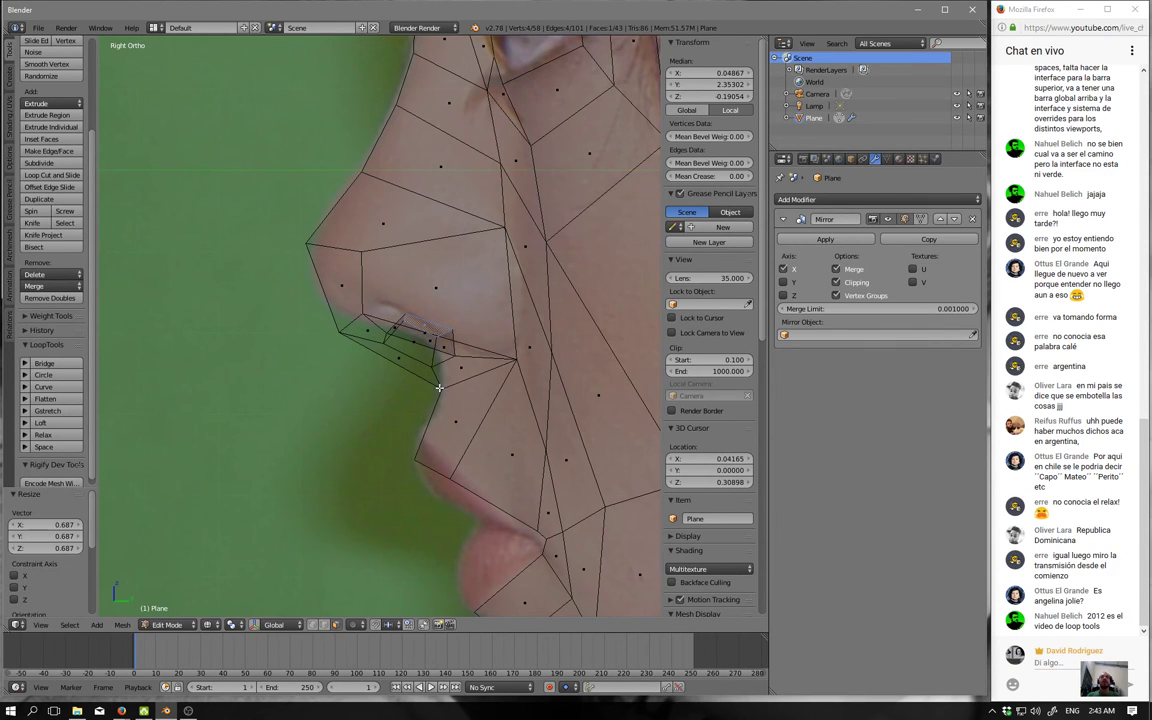
# Shift the recessed nostril vertices in front view and inspect their depth in solid shading.
pyautogui.press('KP_1')
pyautogui.press('g')
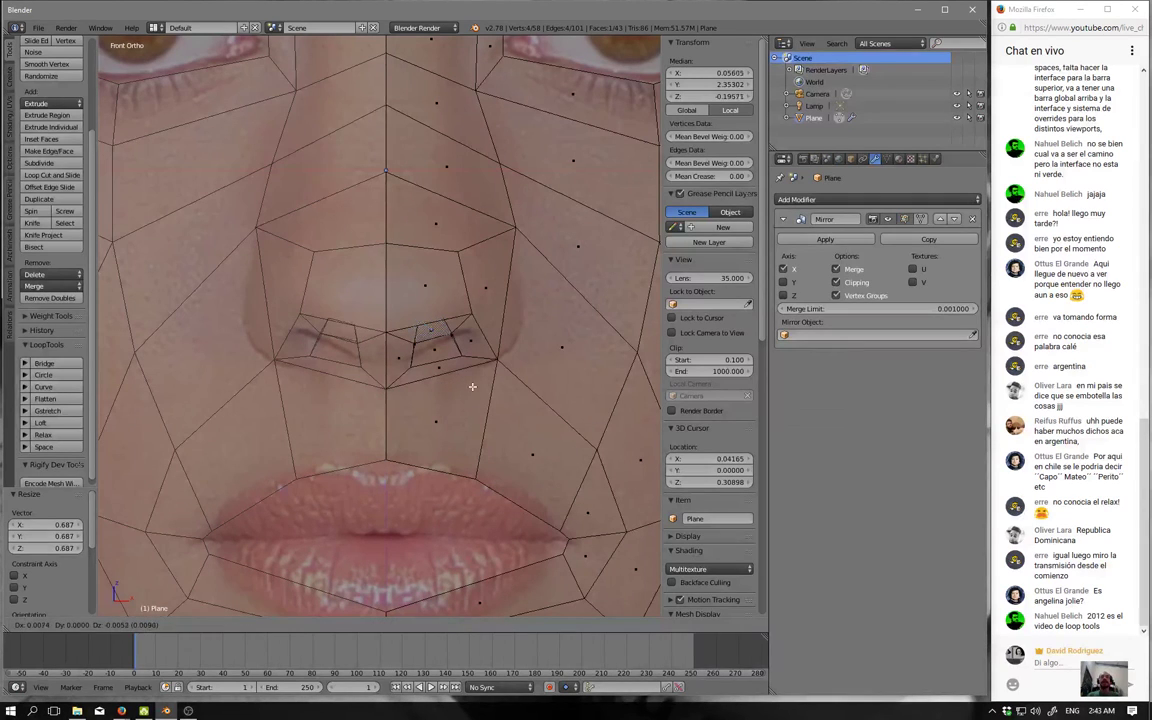
pyautogui.click(486, 465)
pyautogui.press('z')
pyautogui.moveTo(486, 465); pyautogui.dragTo(456, 447, button='middle')
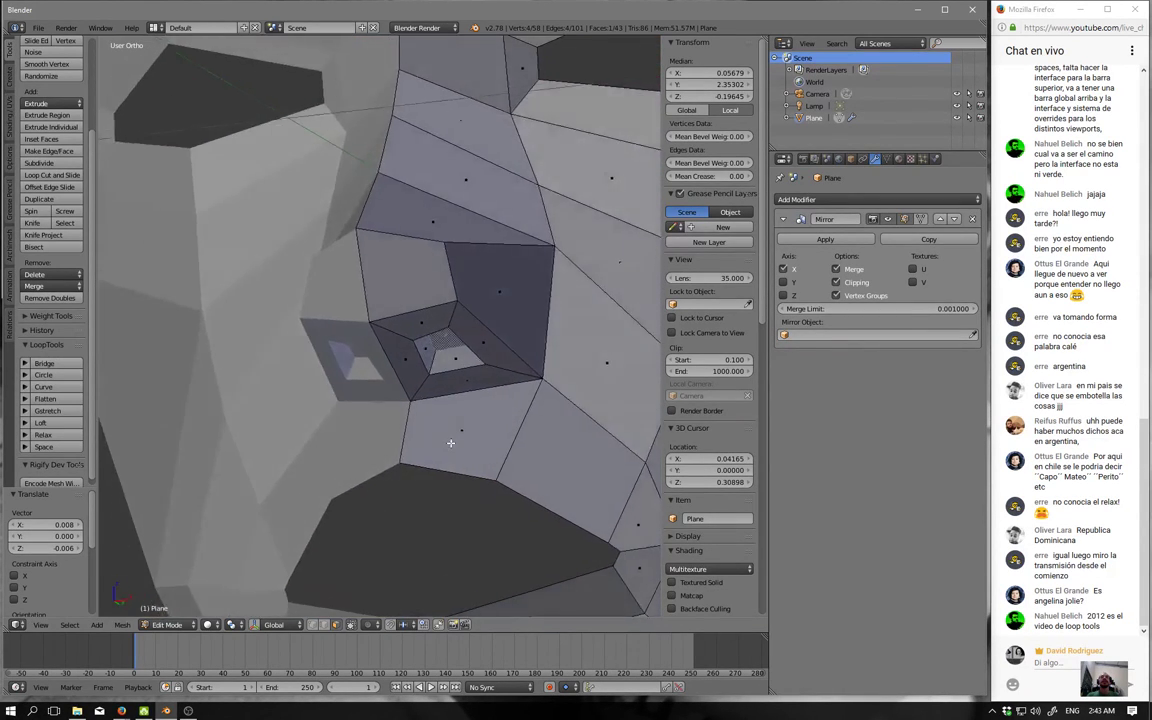
pyautogui.press('a')
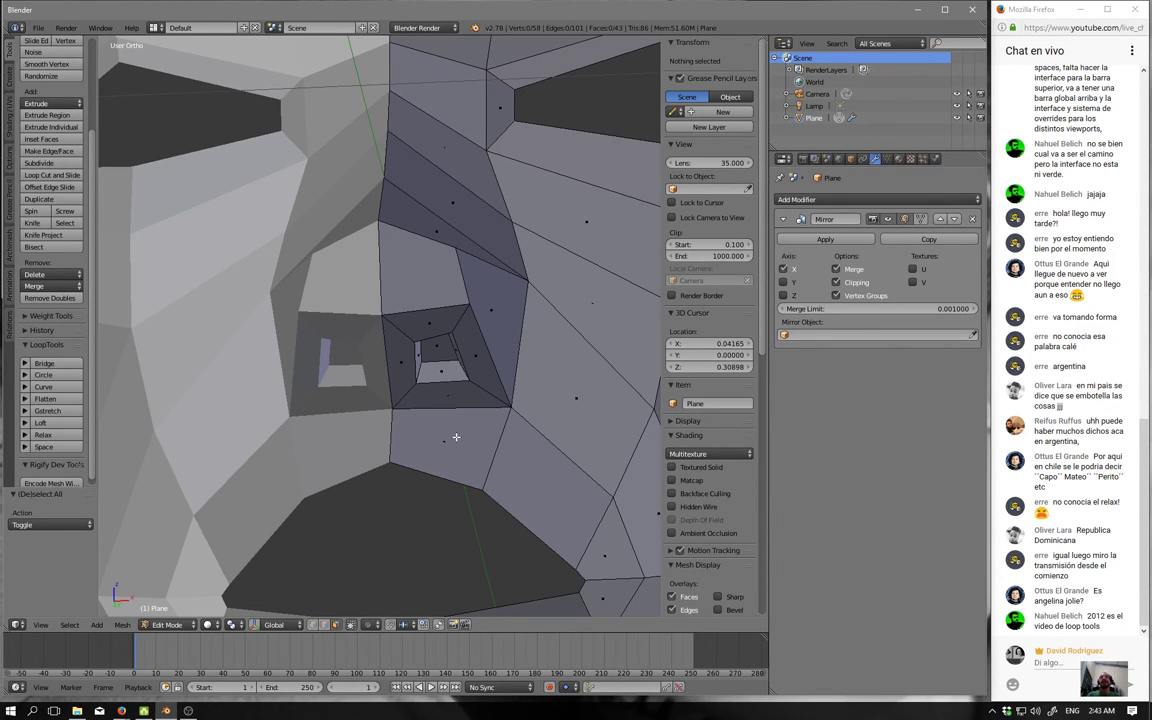
# Orbit and zoom around the nose to inspect the recessed nostril.
pyautogui.press('KP_1')
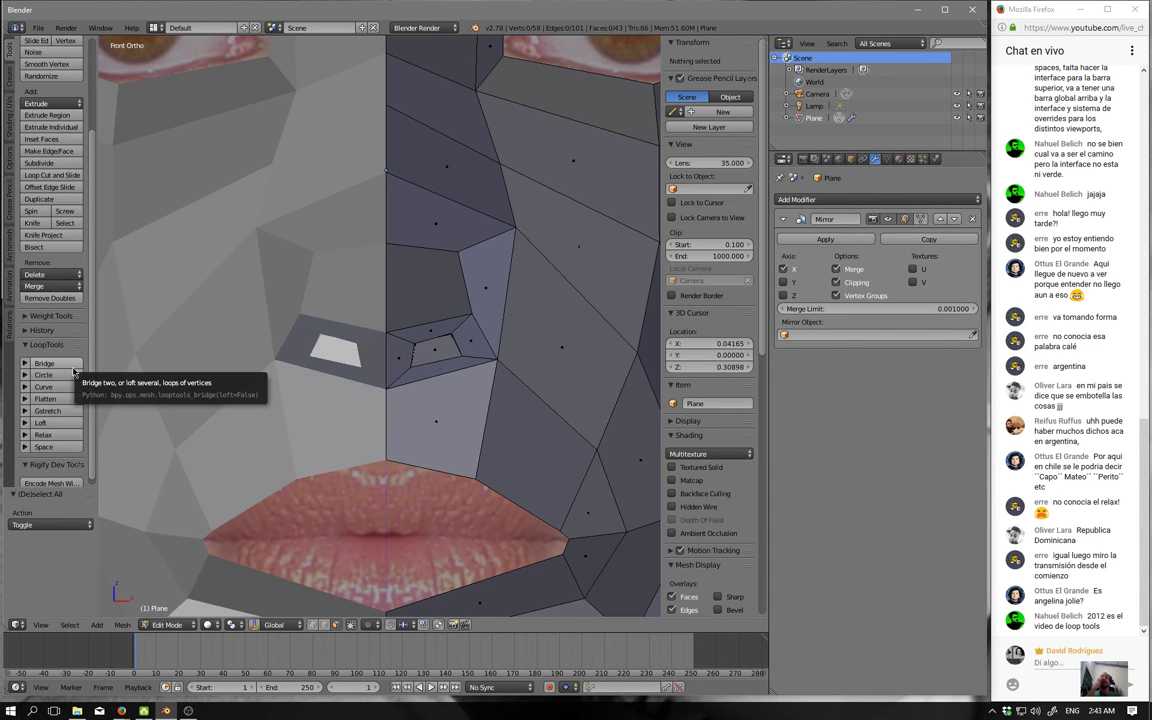
pyautogui.scroll(2, 352, 404)
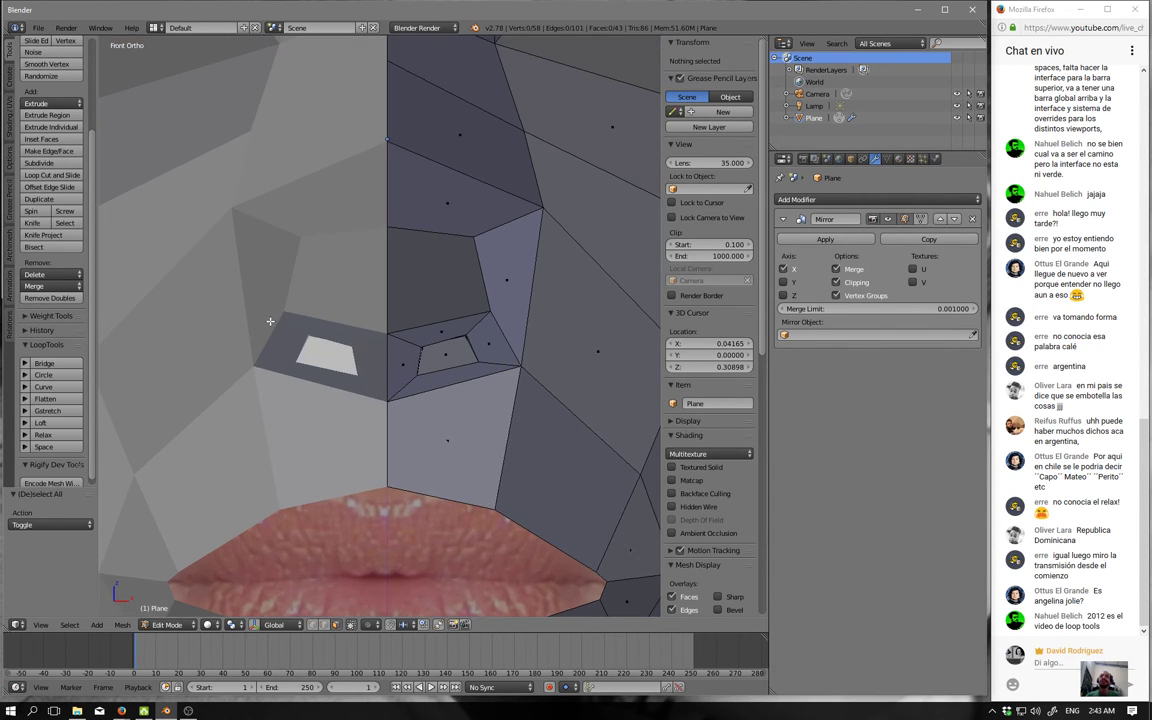
pyautogui.scroll(2, 352, 404)
pyautogui.moveTo(352, 404)
pyautogui.mouseDown(button='middle')
pyautogui.moveTo(378, 419)
pyautogui.moveTo(369, 431)
pyautogui.moveTo(437, 424)
pyautogui.moveTo(418, 418)
pyautogui.mouseUp(button='middle')
pyautogui.press('KP_1')
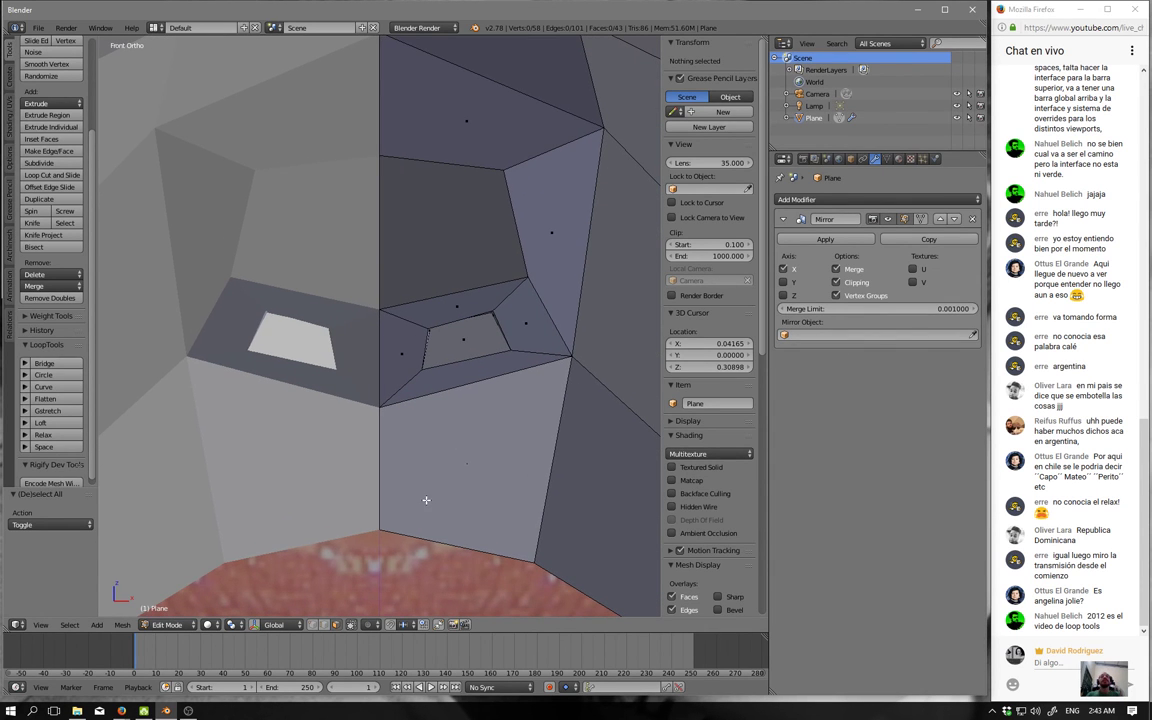
pyautogui.moveTo(426, 500)
pyautogui.mouseDown(button='middle')
pyautogui.moveTo(430, 463)
pyautogui.moveTo(404, 458)
pyautogui.moveTo(438, 375)
pyautogui.moveTo(435, 269)
pyautogui.mouseUp(button='middle')
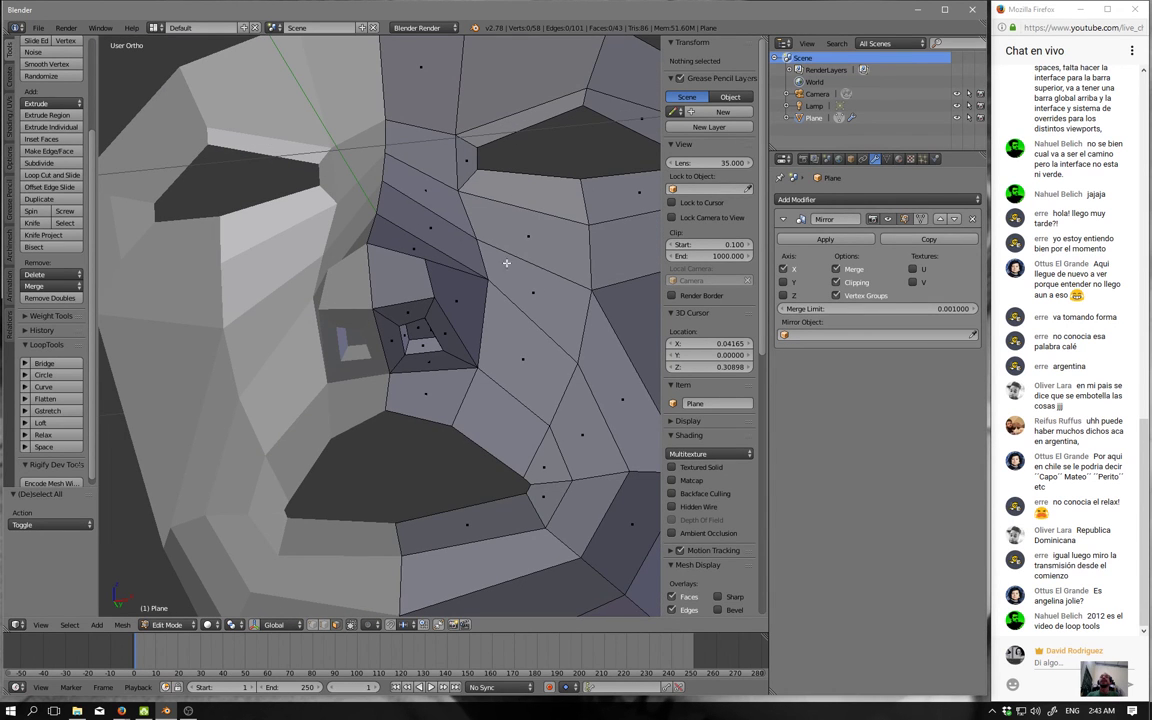
pyautogui.scroll(-2, 476, 591)
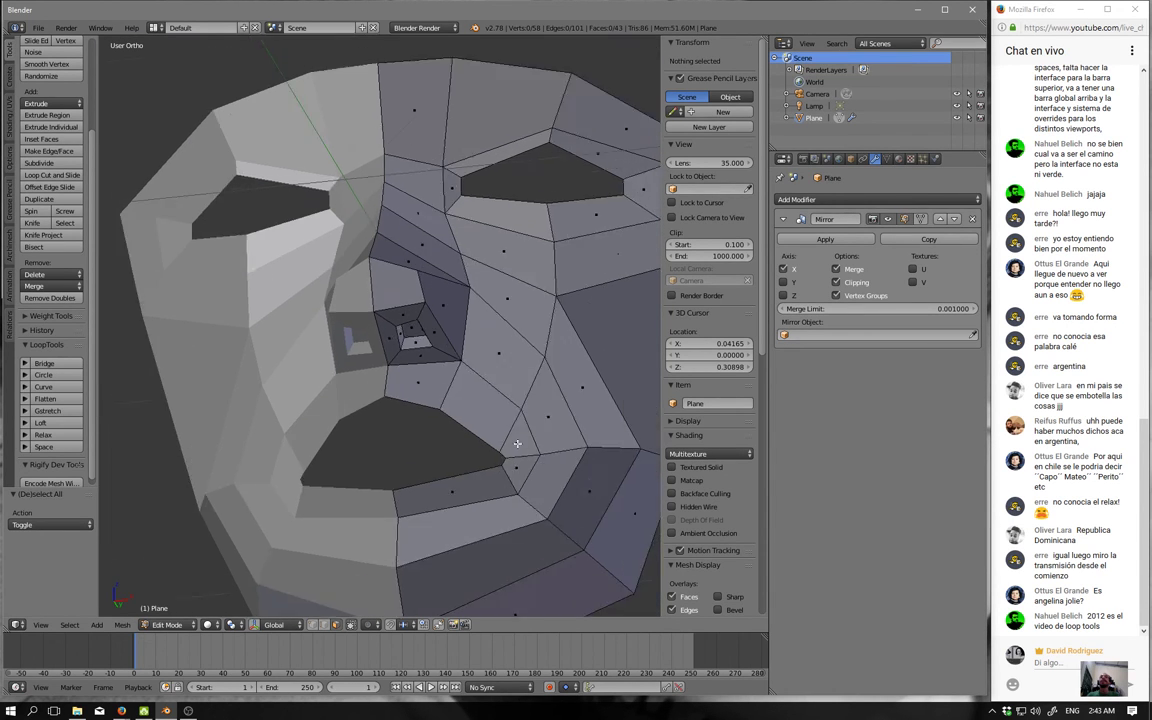
pyautogui.scroll(-2, 470, 500)
pyautogui.scroll(4, 457, 408)
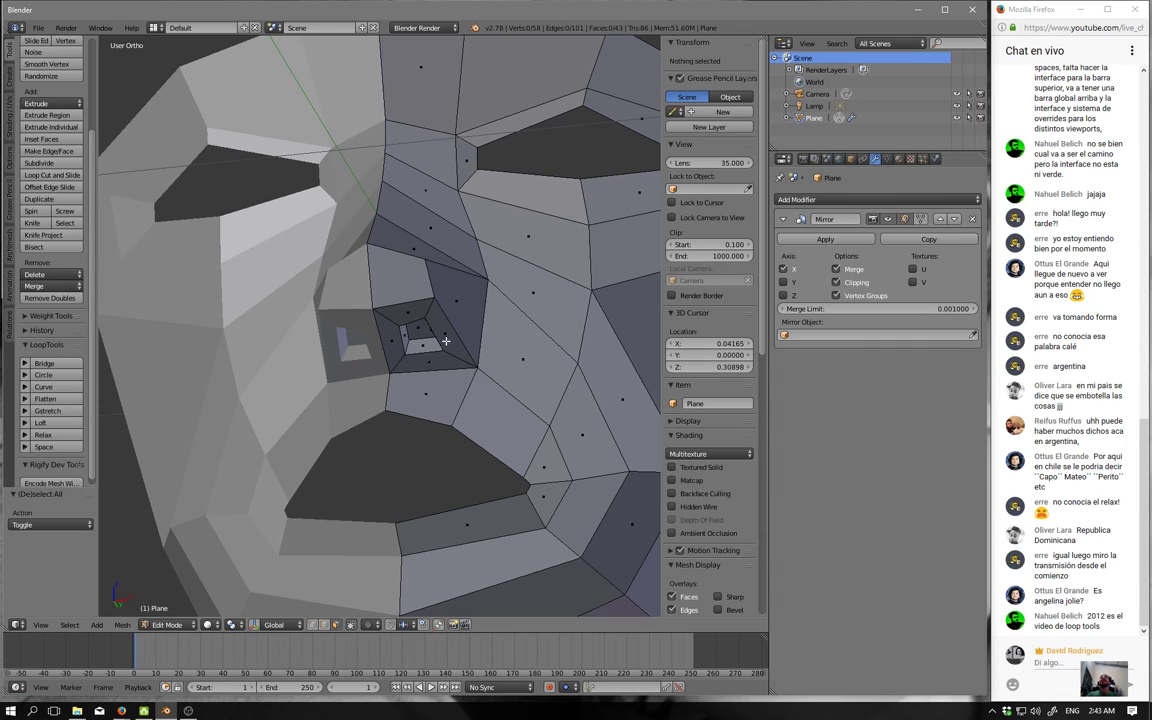
pyautogui.moveTo(481, 344)
pyautogui.mouseDown(button='middle')
pyautogui.moveTo(445, 447)
pyautogui.moveTo(465, 481)
pyautogui.mouseUp(button='middle')
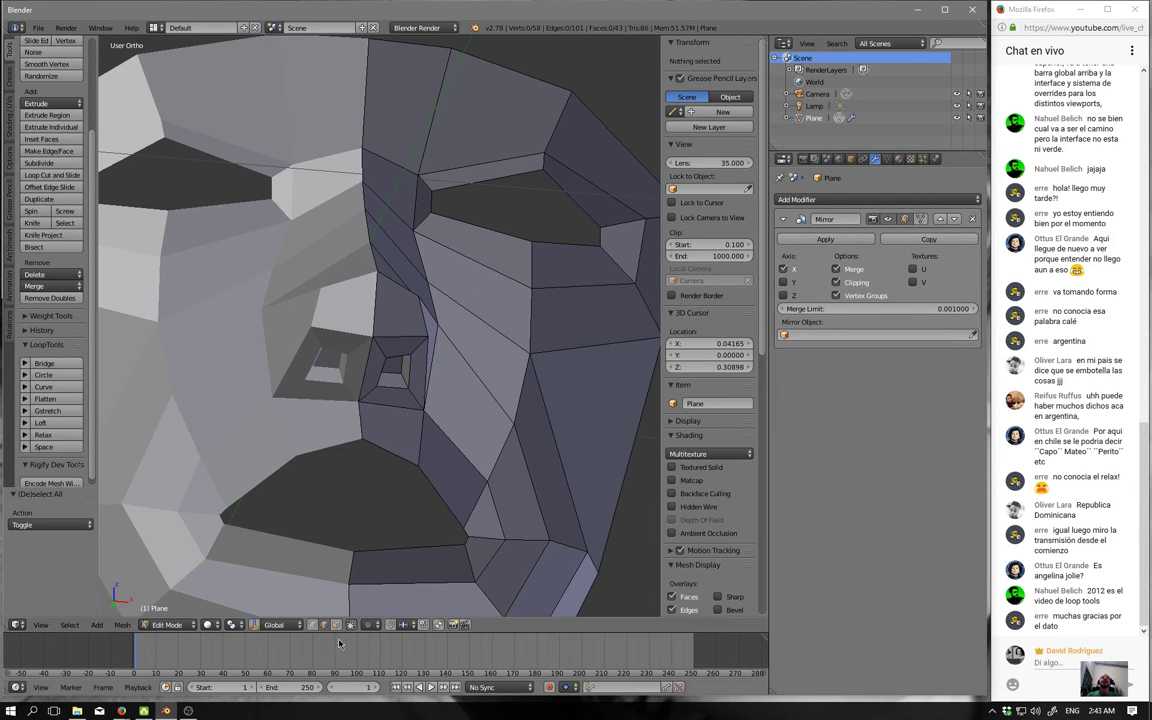
pyautogui.moveTo(421, 415); pyautogui.dragTo(432, 455, button='middle')
pyautogui.scroll(4, 420, 450)
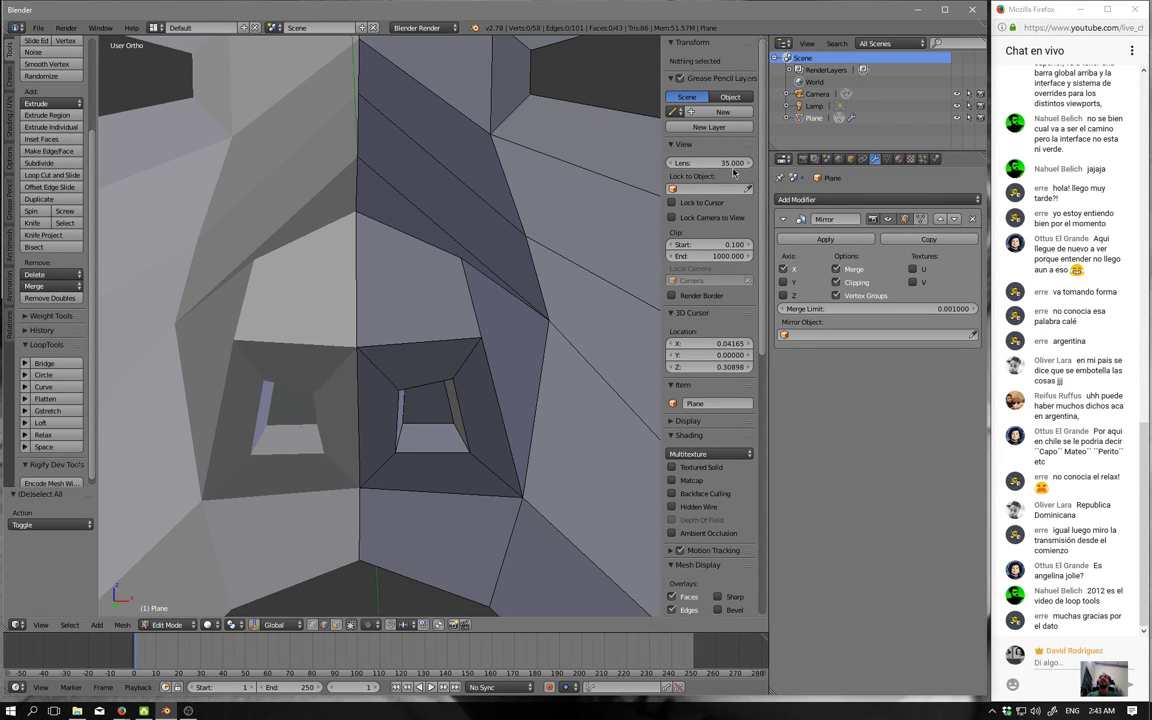
pyautogui.scroll(-3, 664, 165)
pyautogui.scroll(-3, 664, 165)
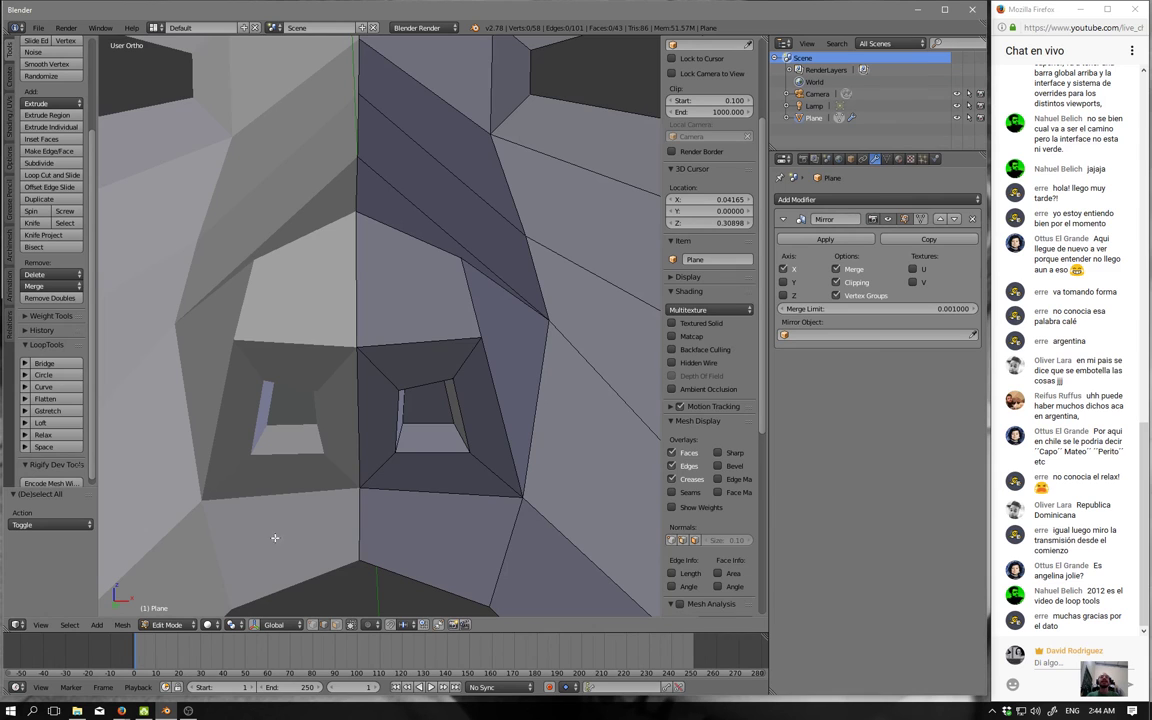
pyautogui.moveTo(286, 422)
pyautogui.mouseDown(button='middle')
pyautogui.moveTo(311, 465)
pyautogui.moveTo(356, 448)
pyautogui.mouseUp(button='middle')
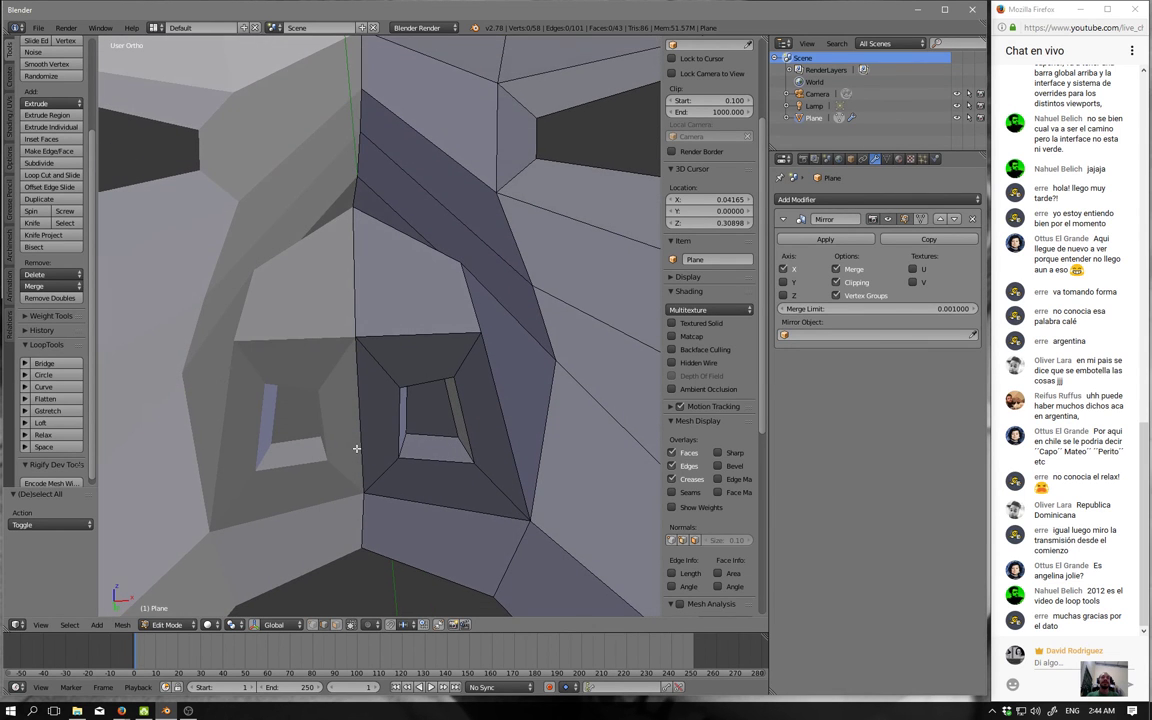
# Enable the Mirror modifier's edit-mode cage and sketch a number 1 beside the nostril.
pyautogui.click(918, 218)
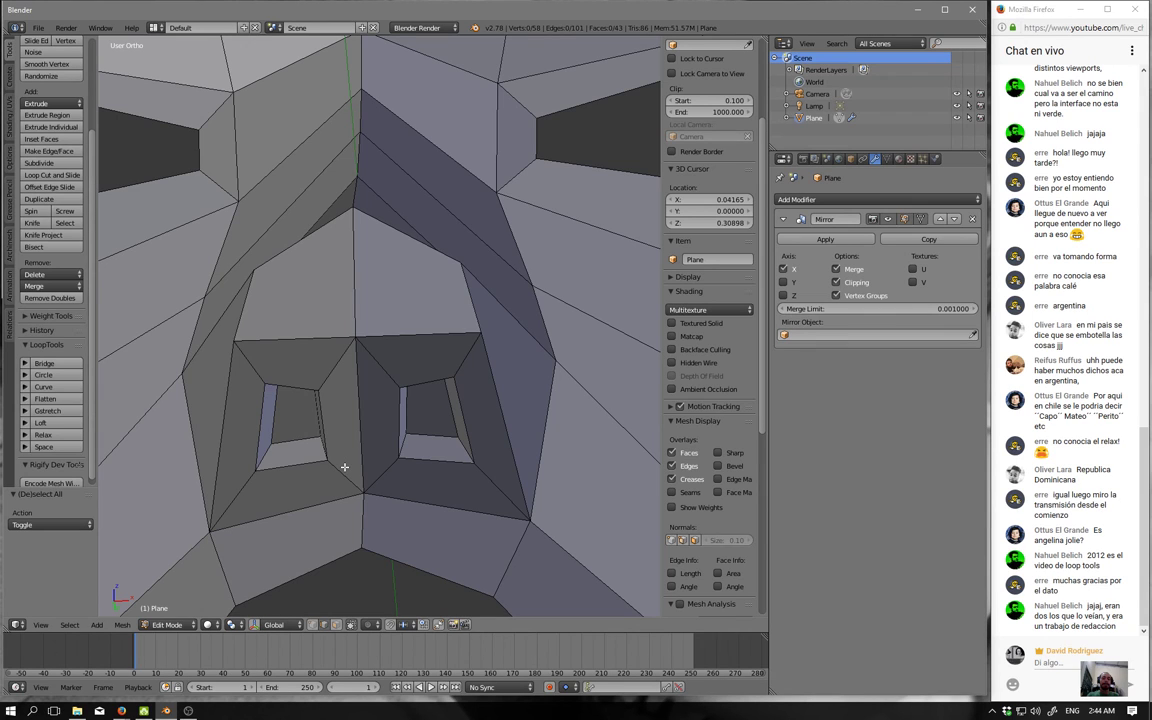
pyautogui.moveTo(357, 447); pyautogui.dragTo(362, 466)
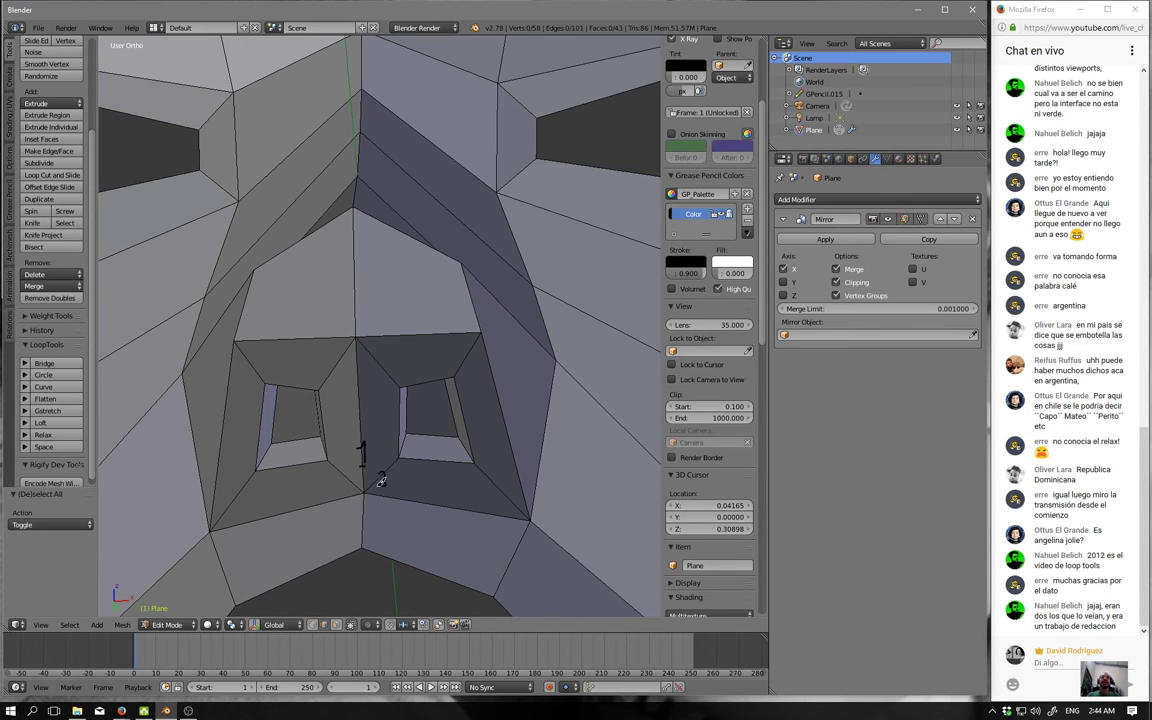
# Sketch a number 2, then delete the grease-pencil layer holding the number notes.
pyautogui.moveTo(377, 474)
pyautogui.mouseDown()
pyautogui.moveTo(389, 518)
pyautogui.moveTo(361, 530)
pyautogui.moveTo(340, 509)
pyautogui.moveTo(342, 472)
pyautogui.mouseUp()
pyautogui.scroll(-3, 380, 509)
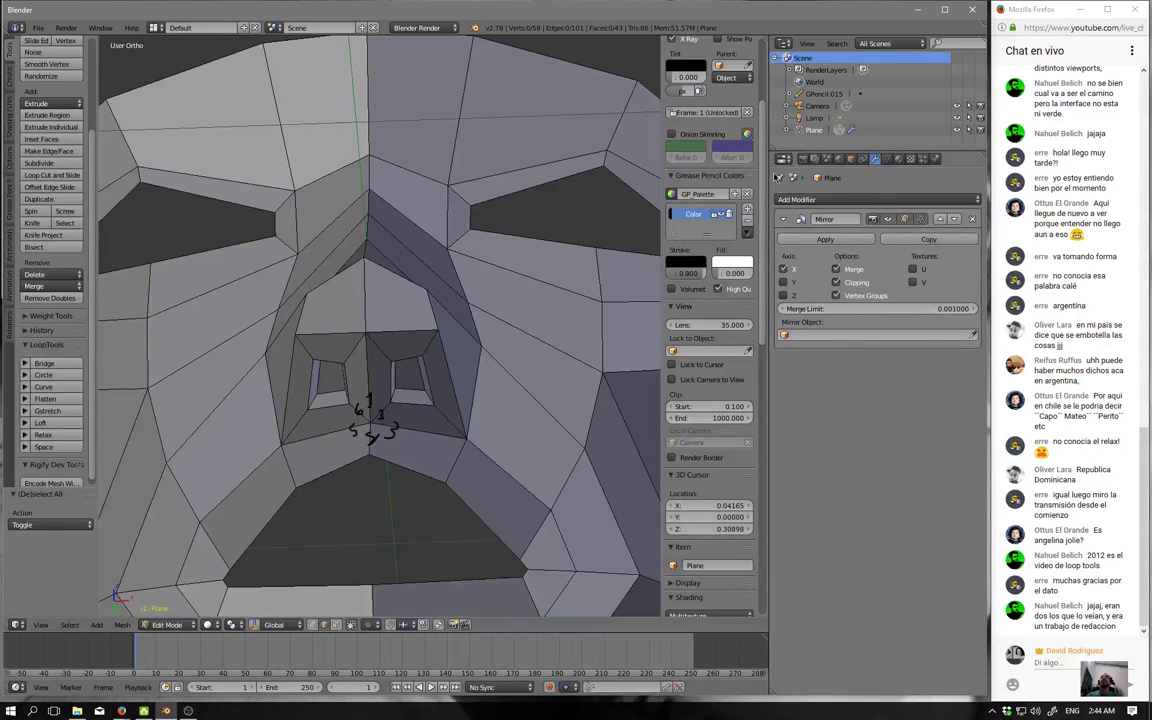
pyautogui.click(748, 193)
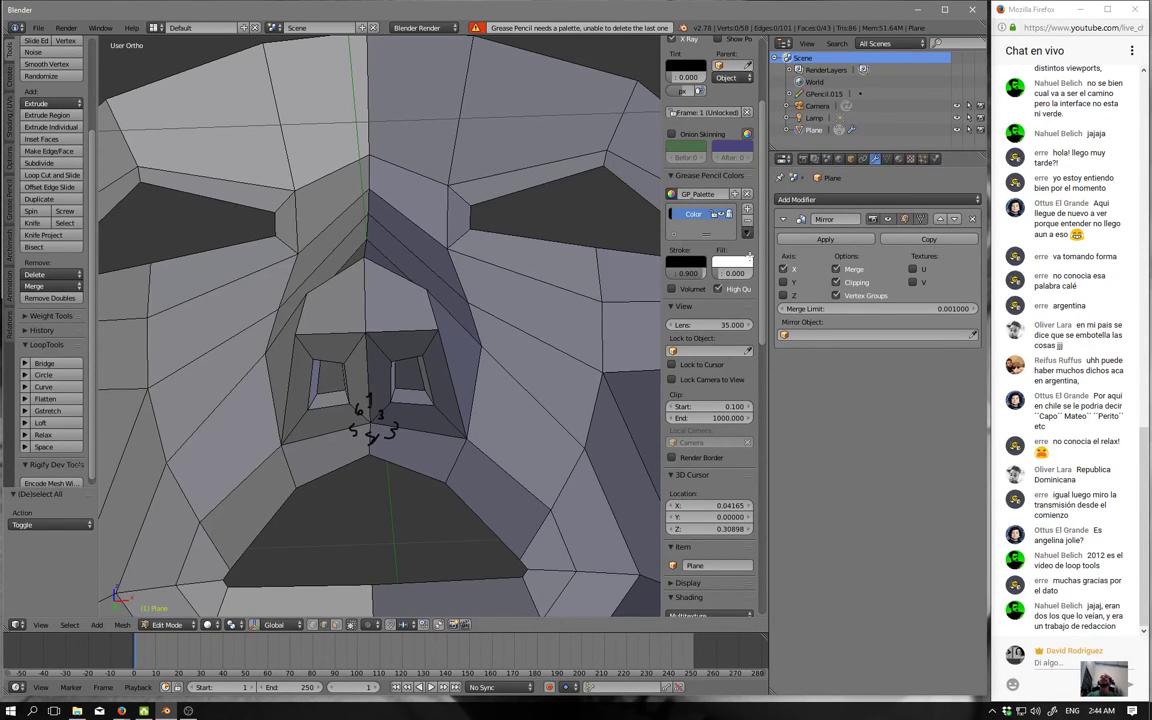
pyautogui.scroll(2, 746, 122)
pyautogui.scroll(2, 746, 122)
pyautogui.click(747, 134)
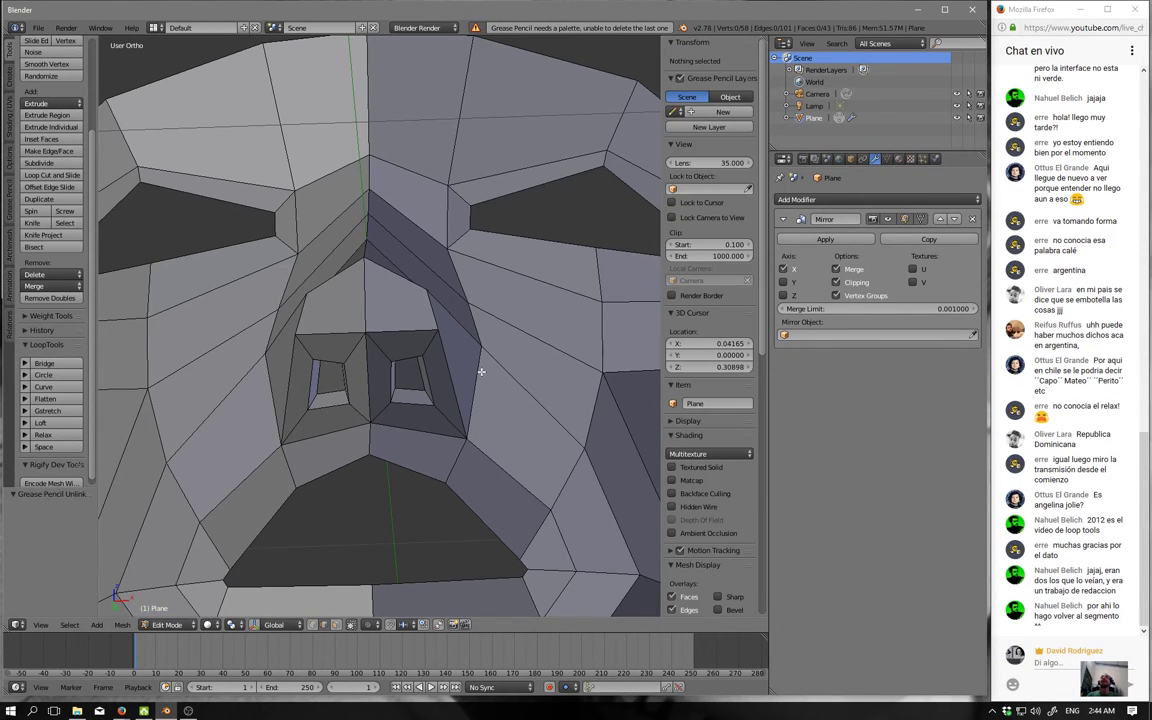
# Orbit closer around the nose and switch to face select mode.
pyautogui.scroll(2, 464, 405)
pyautogui.moveTo(464, 408)
pyautogui.mouseDown(button='middle')
pyautogui.moveTo(409, 434)
pyautogui.moveTo(445, 442)
pyautogui.moveTo(399, 465)
pyautogui.mouseUp(button='middle')
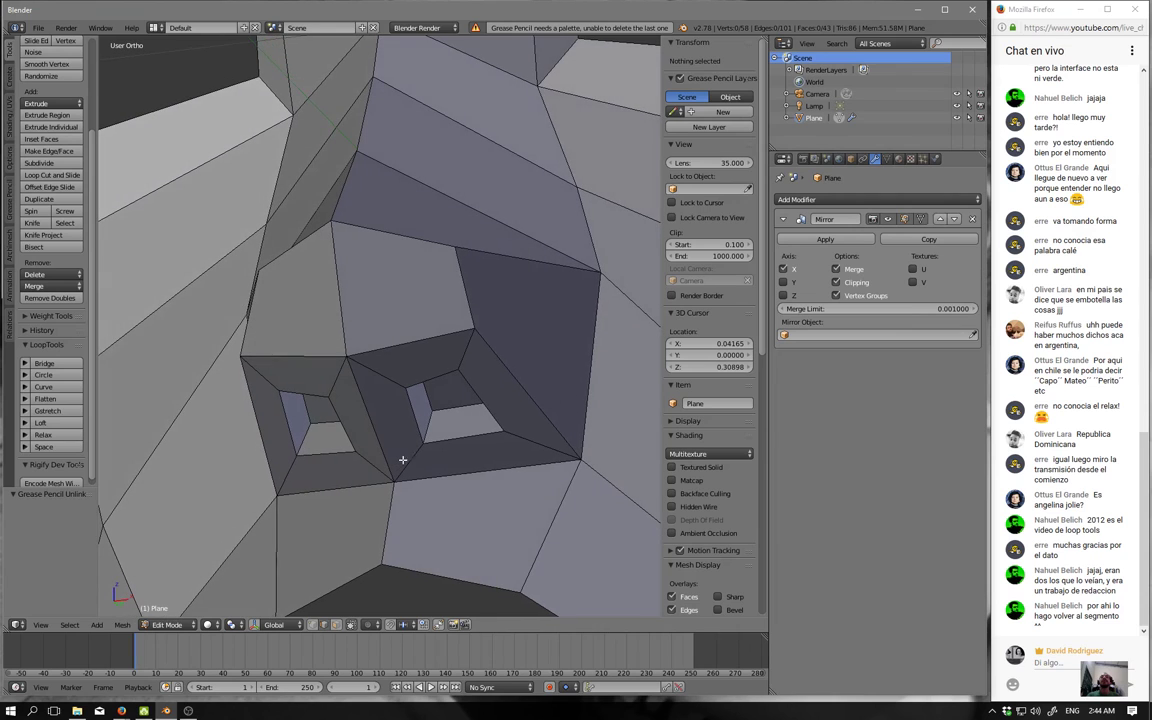
pyautogui.click(336, 624)
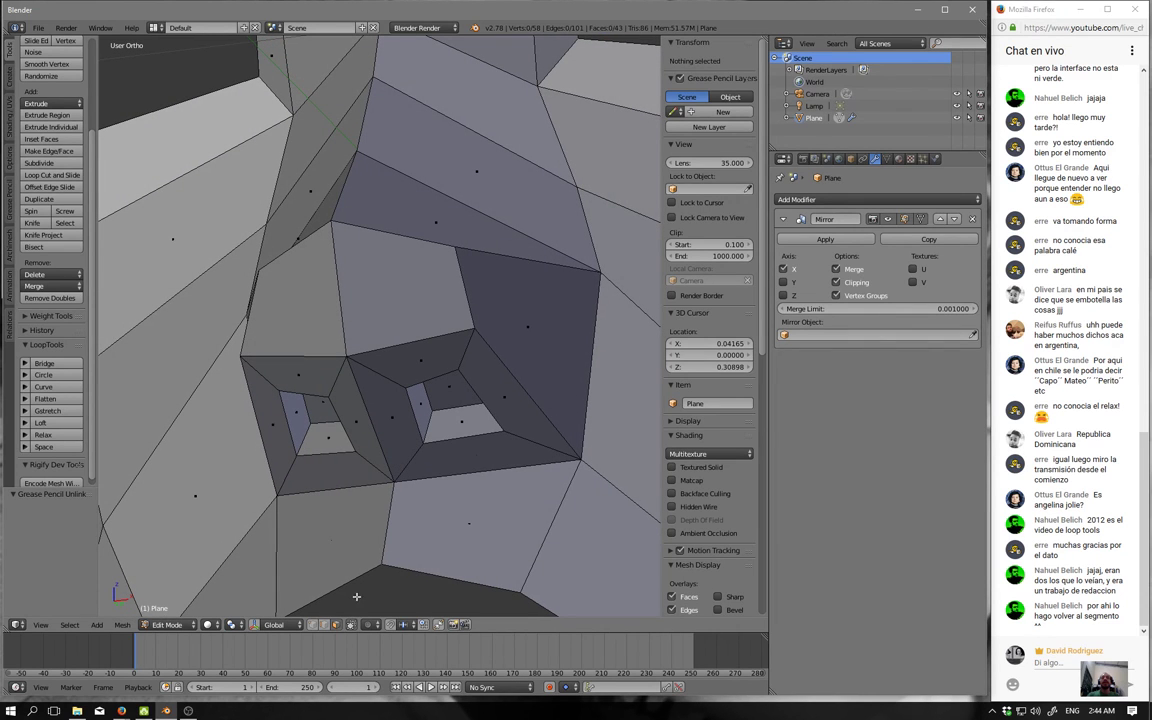
# Delete the small face inside the nostril to leave an opening.
pyautogui.rightClick(453, 393)
pyautogui.press('x')
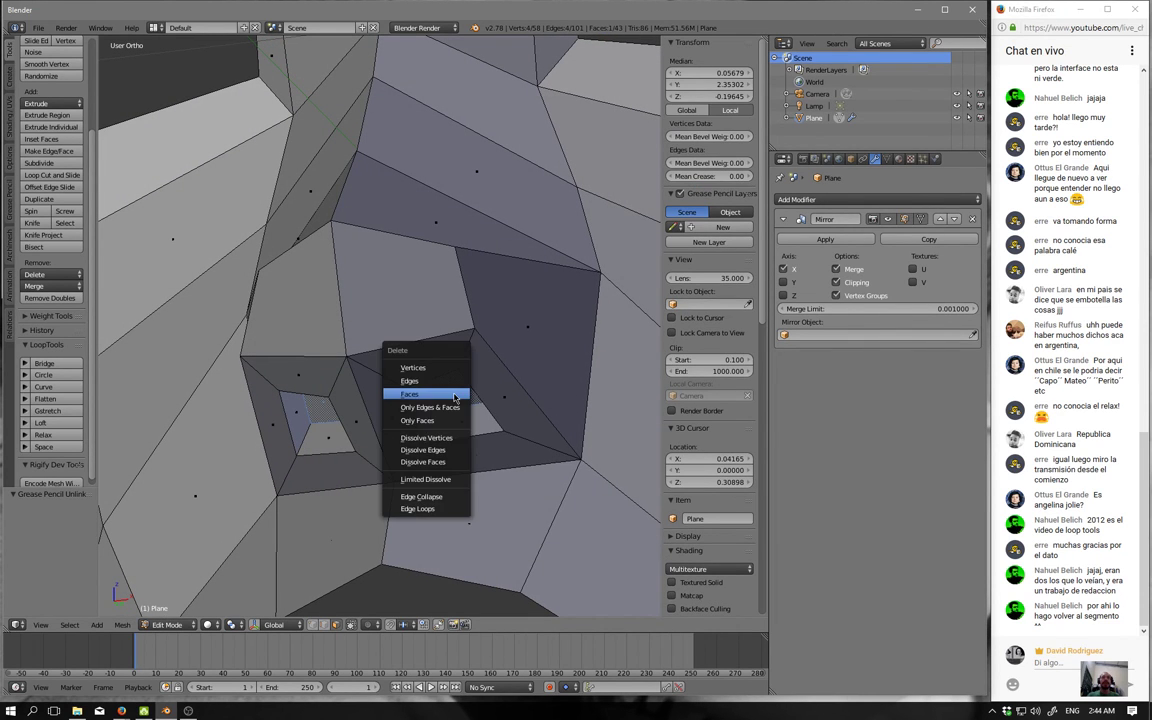
pyautogui.click(453, 393)
pyautogui.moveTo(453, 393)
pyautogui.mouseDown(button='middle')
pyautogui.moveTo(403, 448)
pyautogui.moveTo(381, 445)
pyautogui.mouseUp(button='middle')
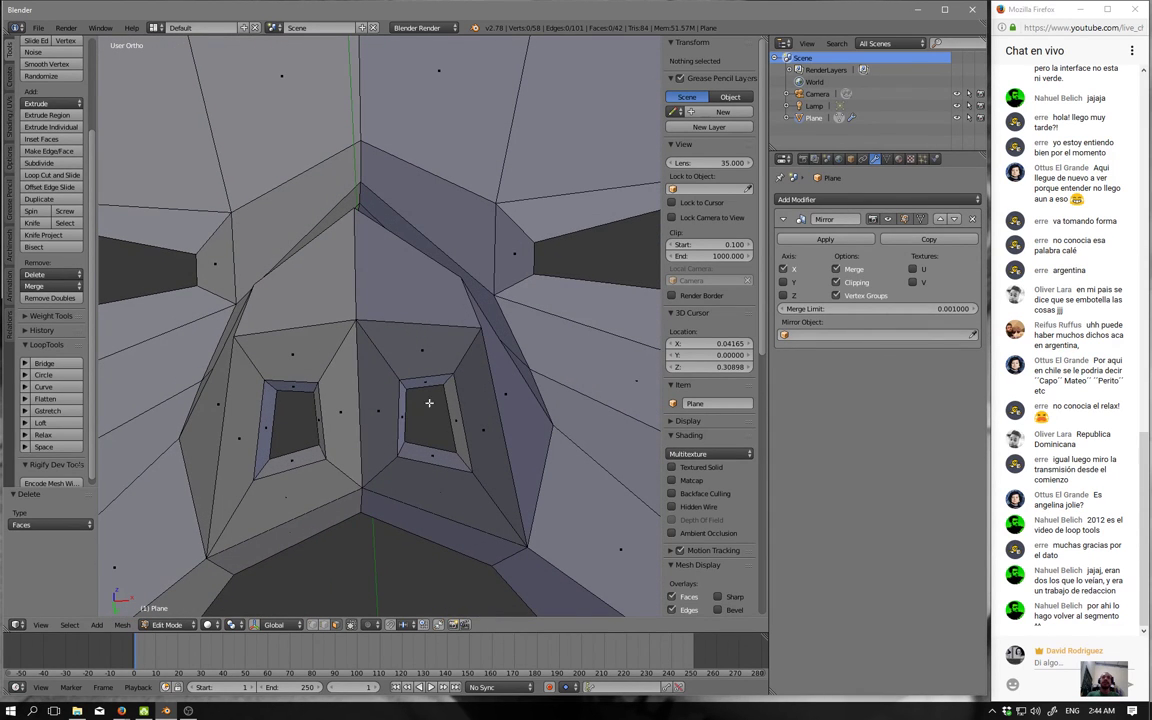
pyautogui.scroll(-2, 423, 437)
pyautogui.moveTo(403, 467)
pyautogui.mouseDown(button='middle')
pyautogui.moveTo(395, 455)
pyautogui.moveTo(330, 560)
pyautogui.mouseUp(button='middle')
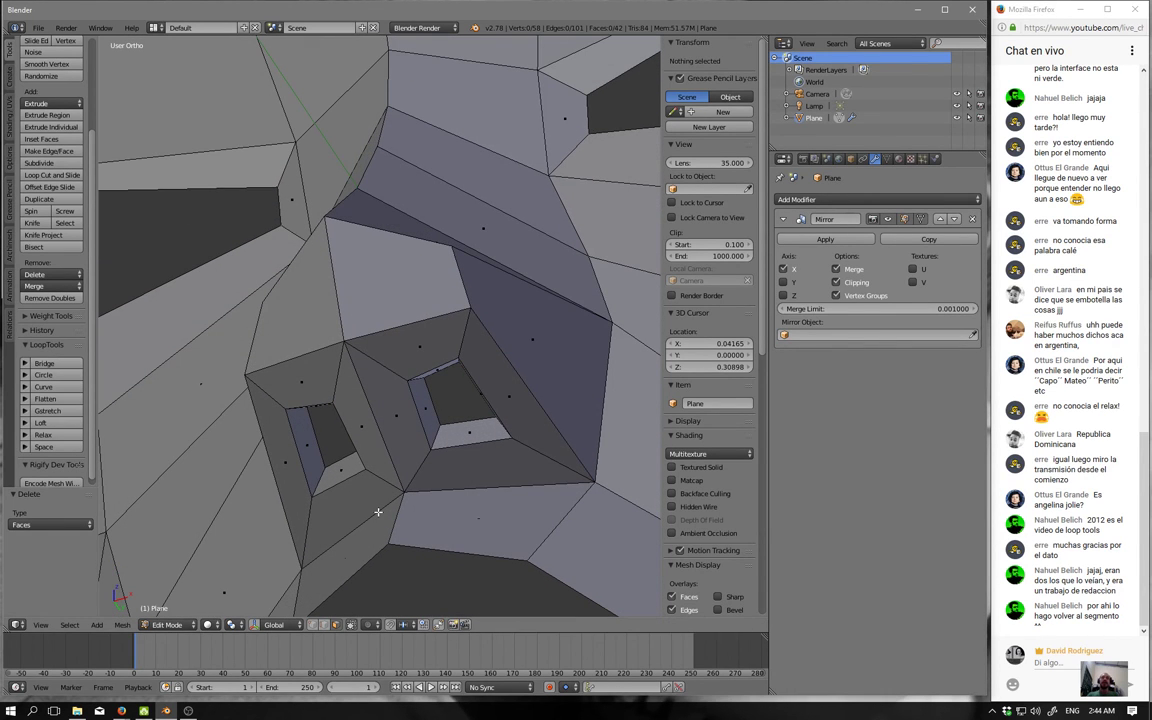
# Knife-cut a straight vertical edge from the nostril base down to the upper lip.
pyautogui.press('k')
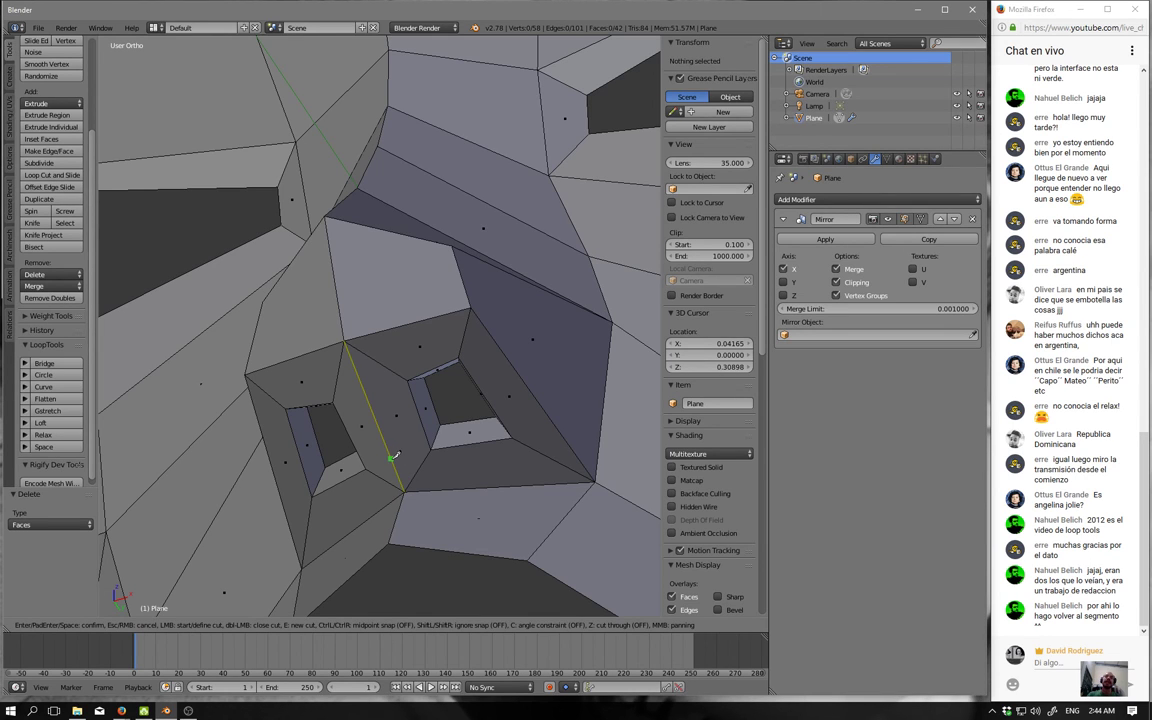
pyautogui.click(391, 459)
pyautogui.click(432, 449)
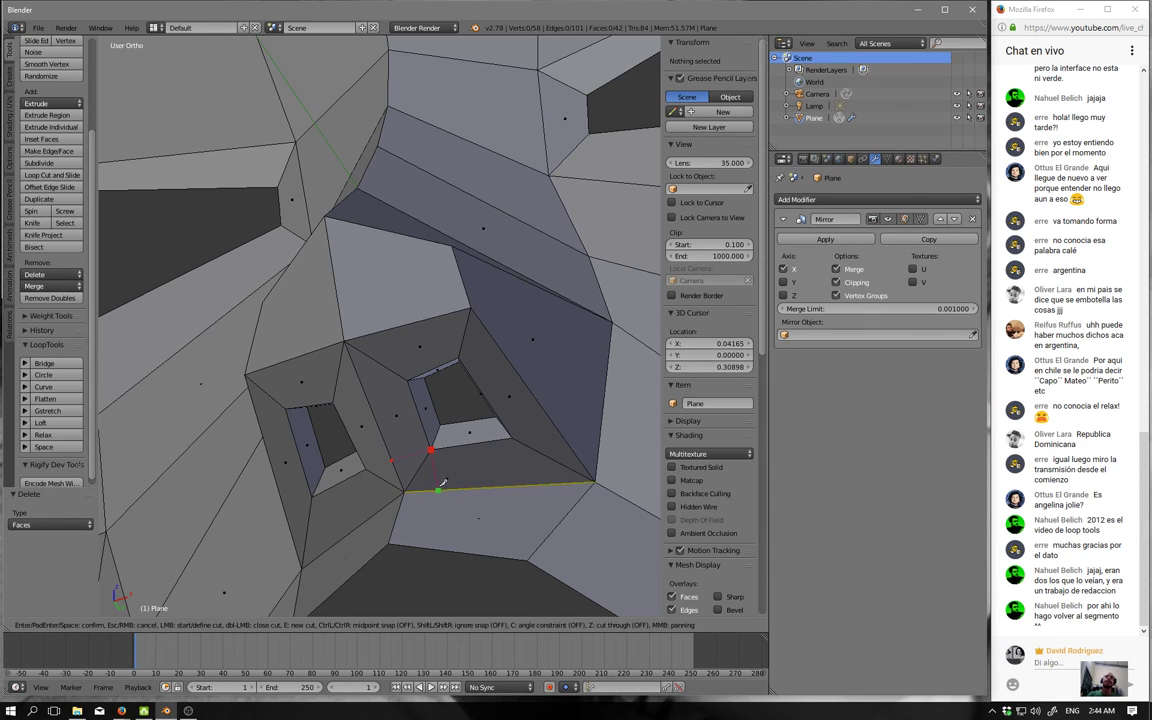
pyautogui.press('c')
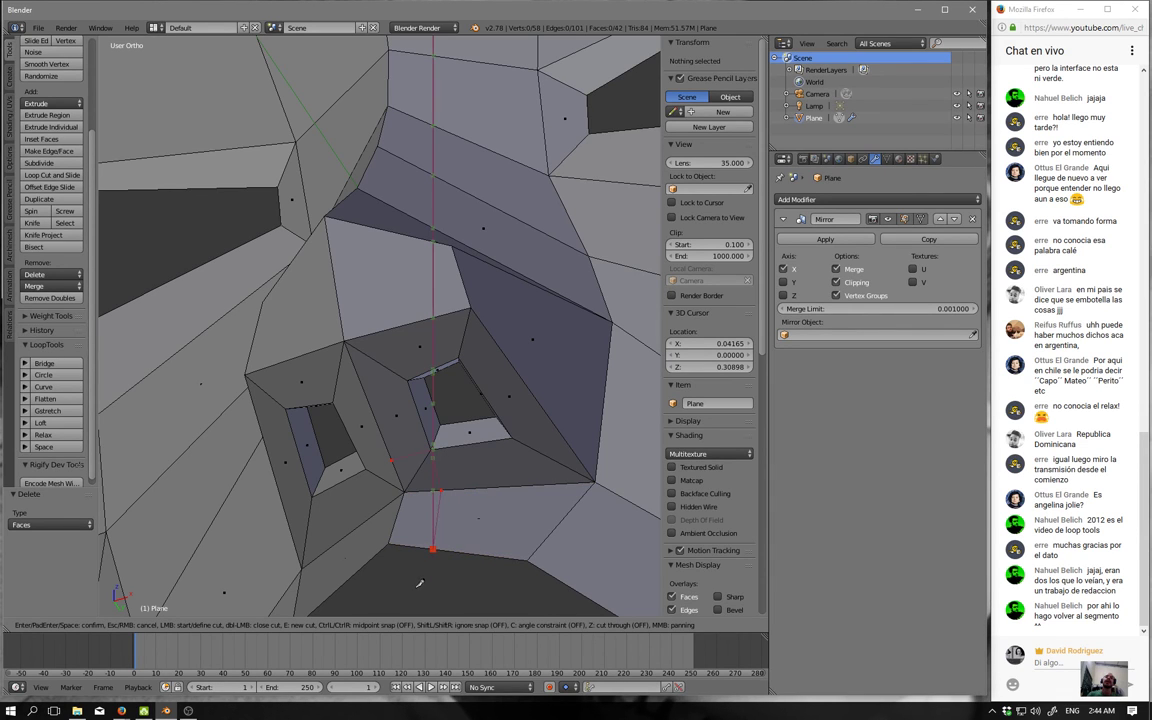
pyautogui.click(432, 549)
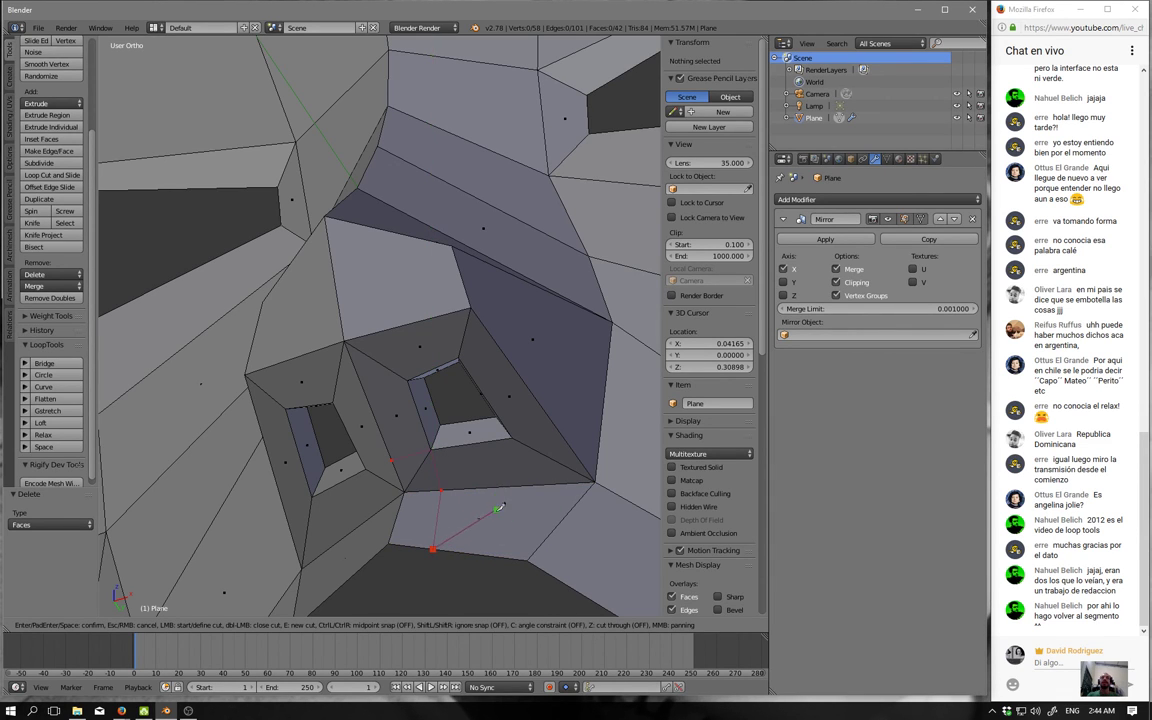
pyautogui.press('Return')
pyautogui.scroll(-2, 470, 498)
pyautogui.scroll(-2, 460, 492)
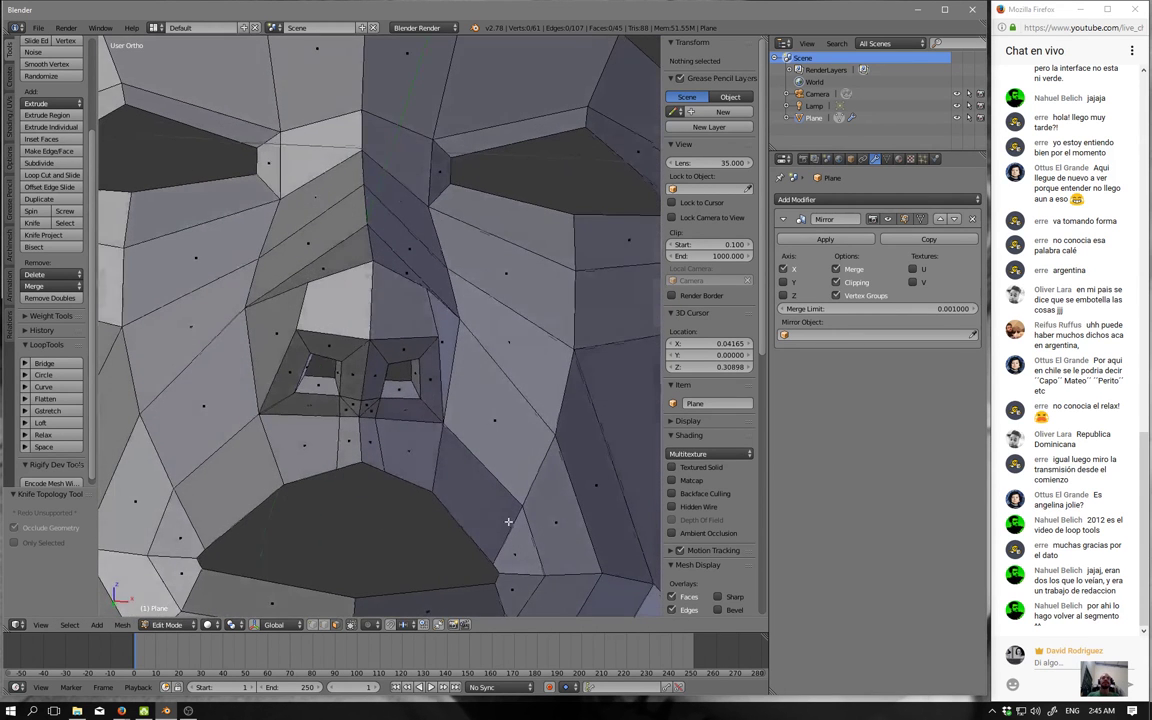
# Merge the two small triangular faces under the nose into one face.
pyautogui.hotkey('ctrl', 'Tab')
pyautogui.rightClick(338, 369)
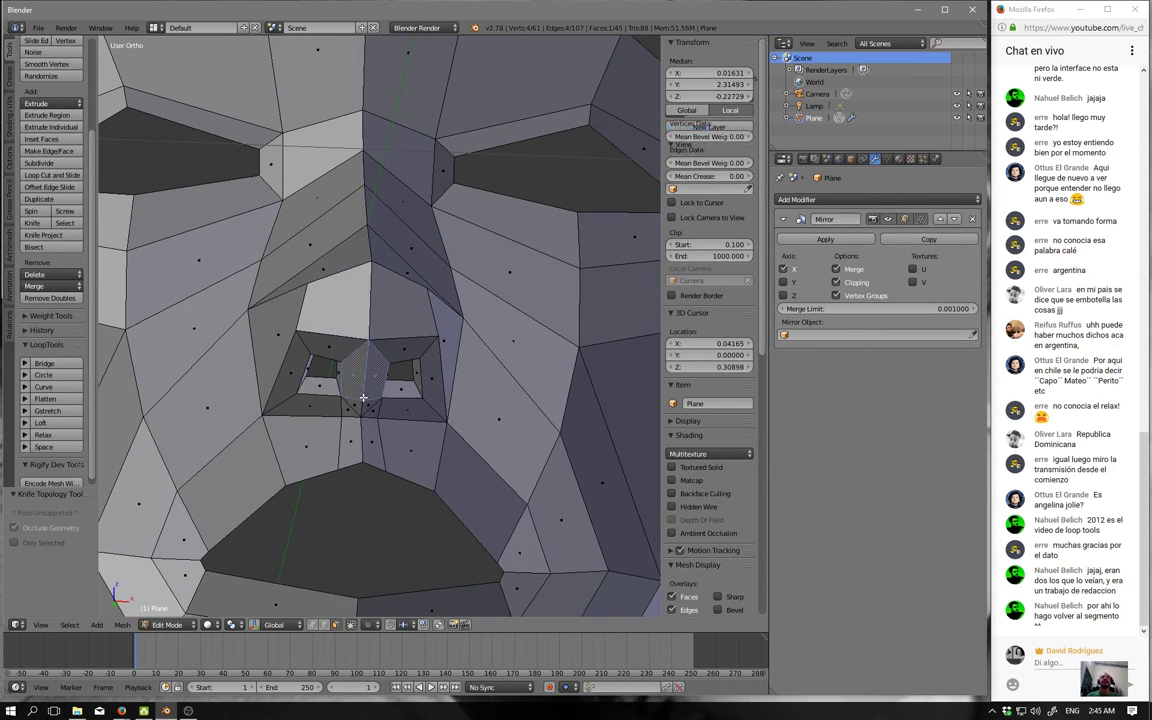
pyautogui.rightClick(372, 403)
pyautogui.keyDown('shift'); pyautogui.rightClick(374, 407); pyautogui.keyUp('shift')
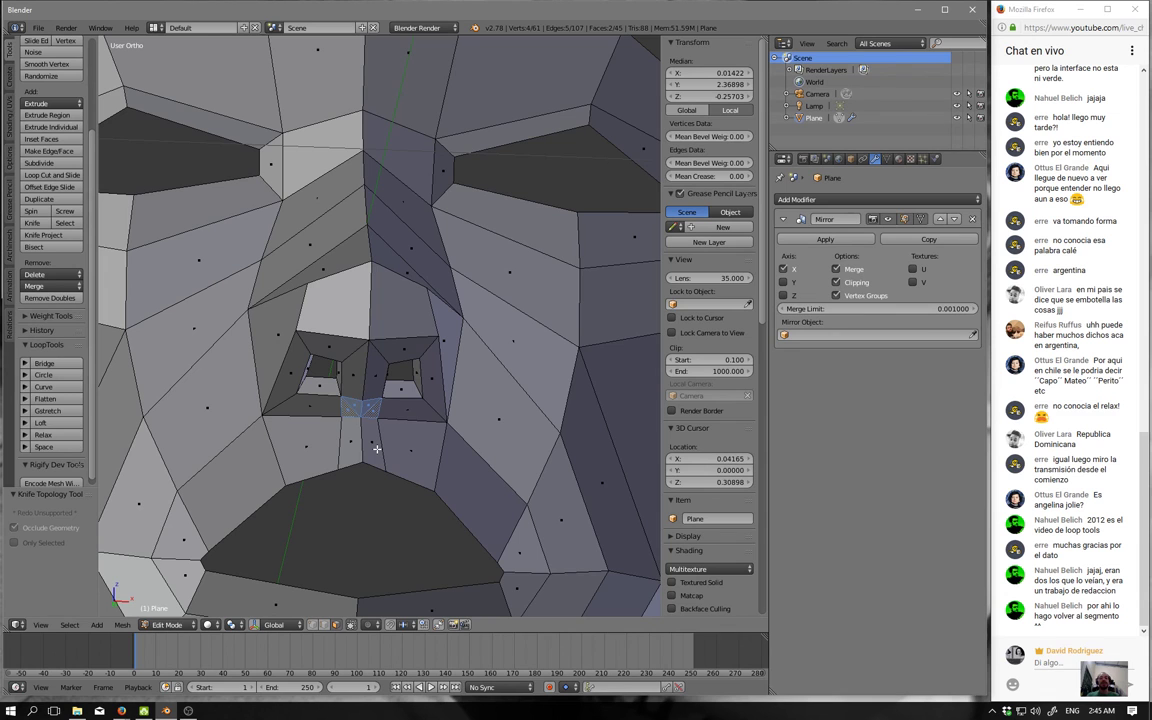
pyautogui.press('f')
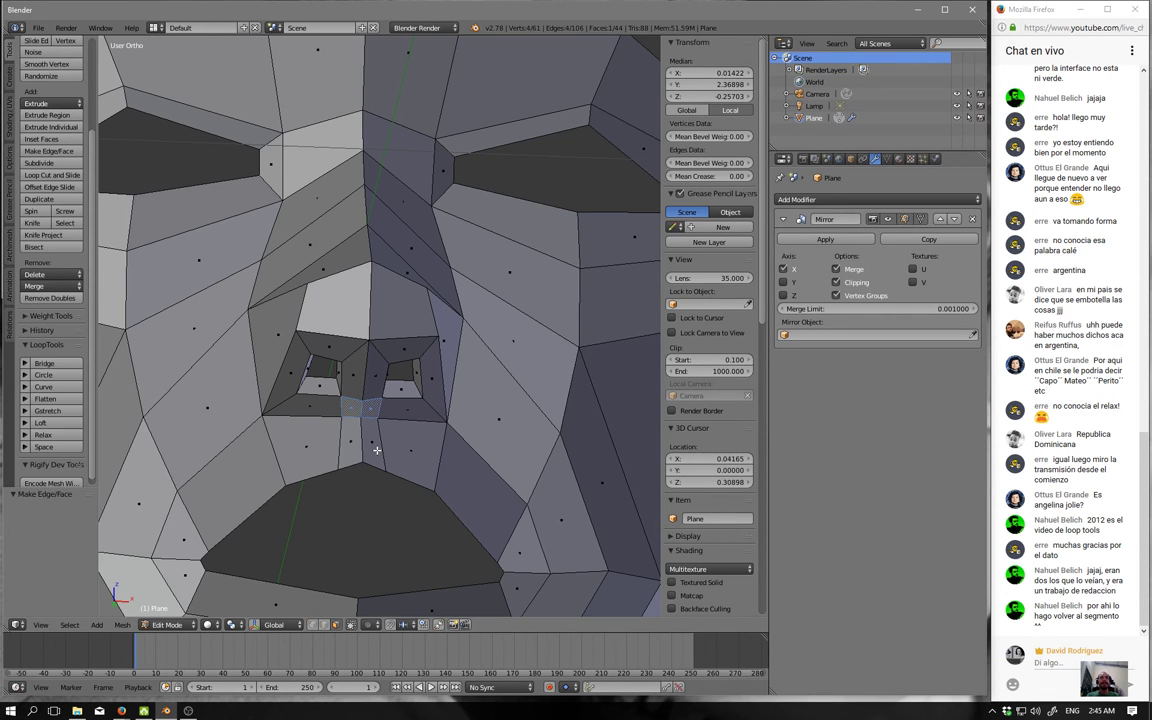
pyautogui.moveTo(340, 405); pyautogui.dragTo(378, 402, button='middle')
pyautogui.press('a')
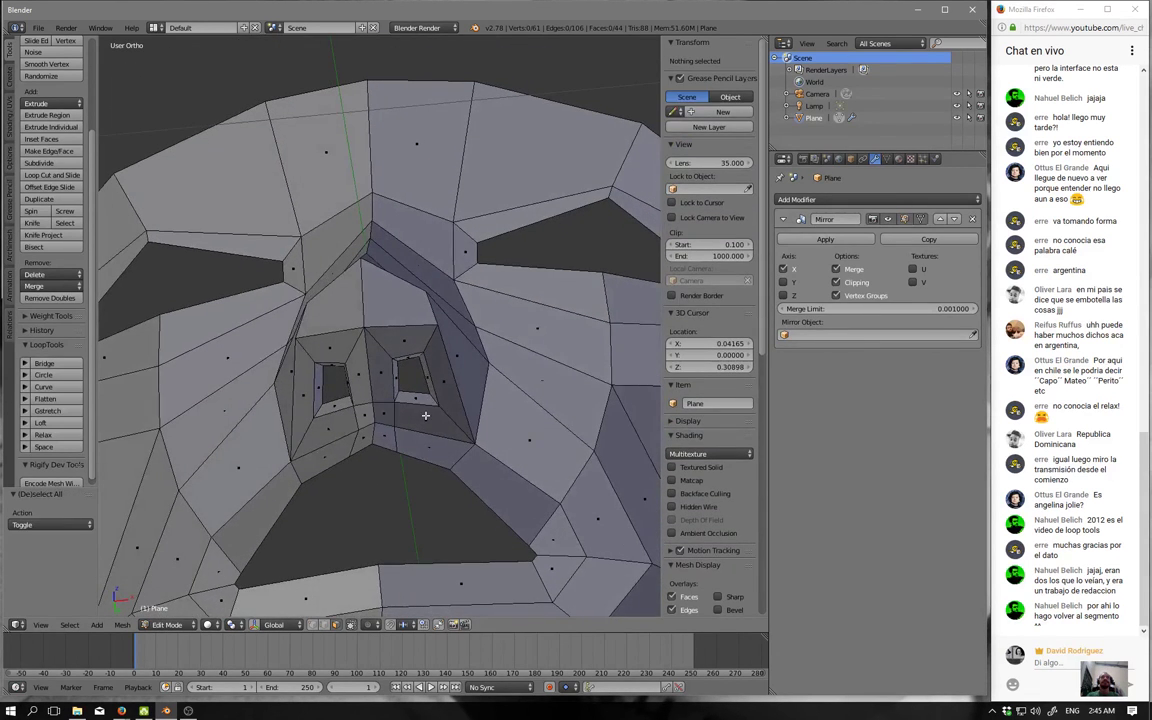
# Select edges along the new cut and snap to the front view.
pyautogui.scroll(2, 378, 402)
pyautogui.click(325, 626)
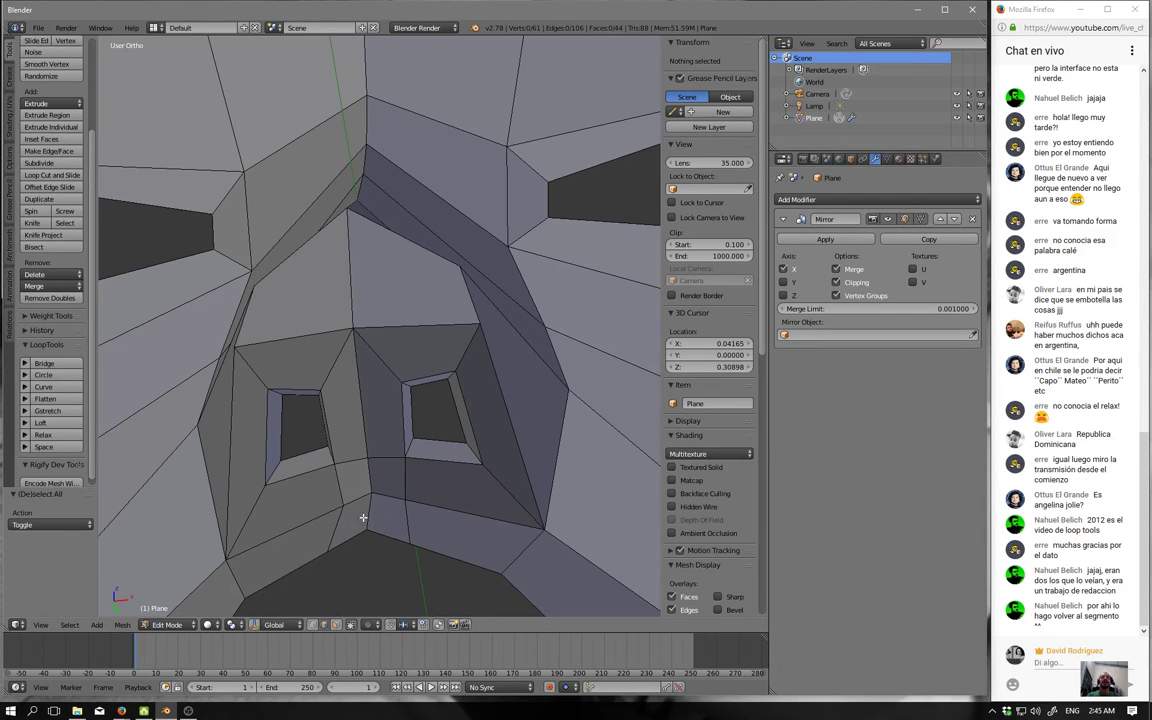
pyautogui.click(337, 441)
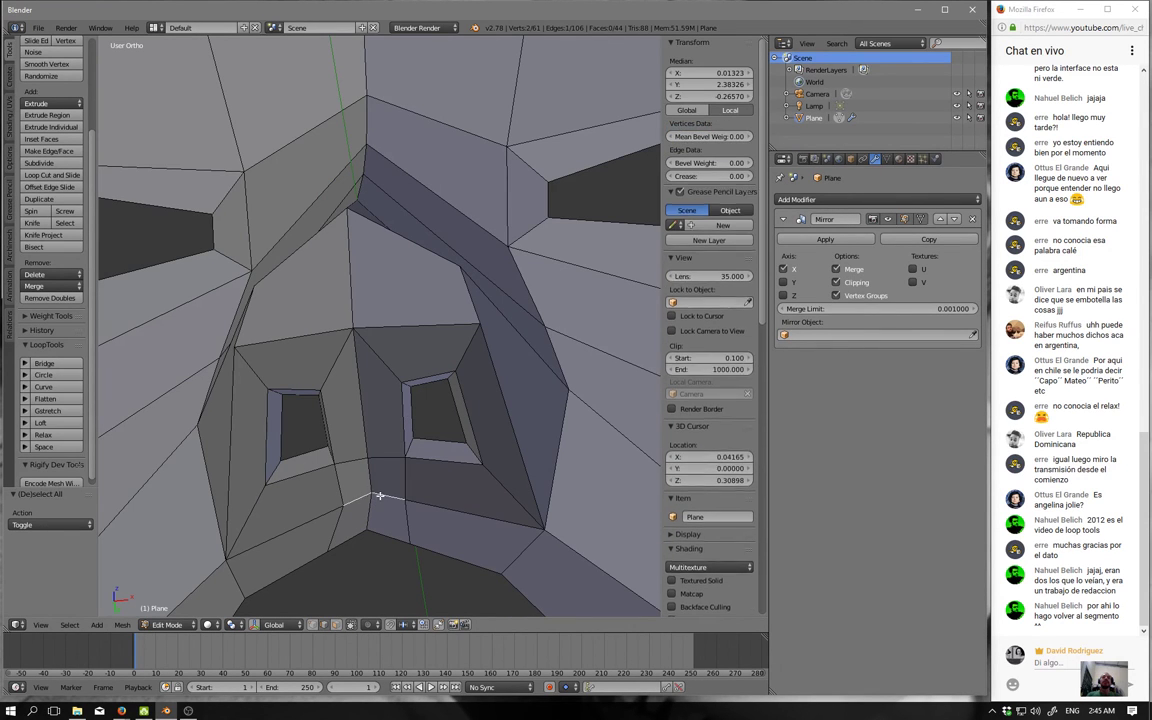
pyautogui.keyDown('alt'); pyautogui.click(334, 445); pyautogui.keyUp('alt')
pyautogui.moveTo(366, 549)
pyautogui.mouseDown(button='middle')
pyautogui.moveTo(411, 571)
pyautogui.moveTo(372, 596)
pyautogui.mouseUp(button='middle')
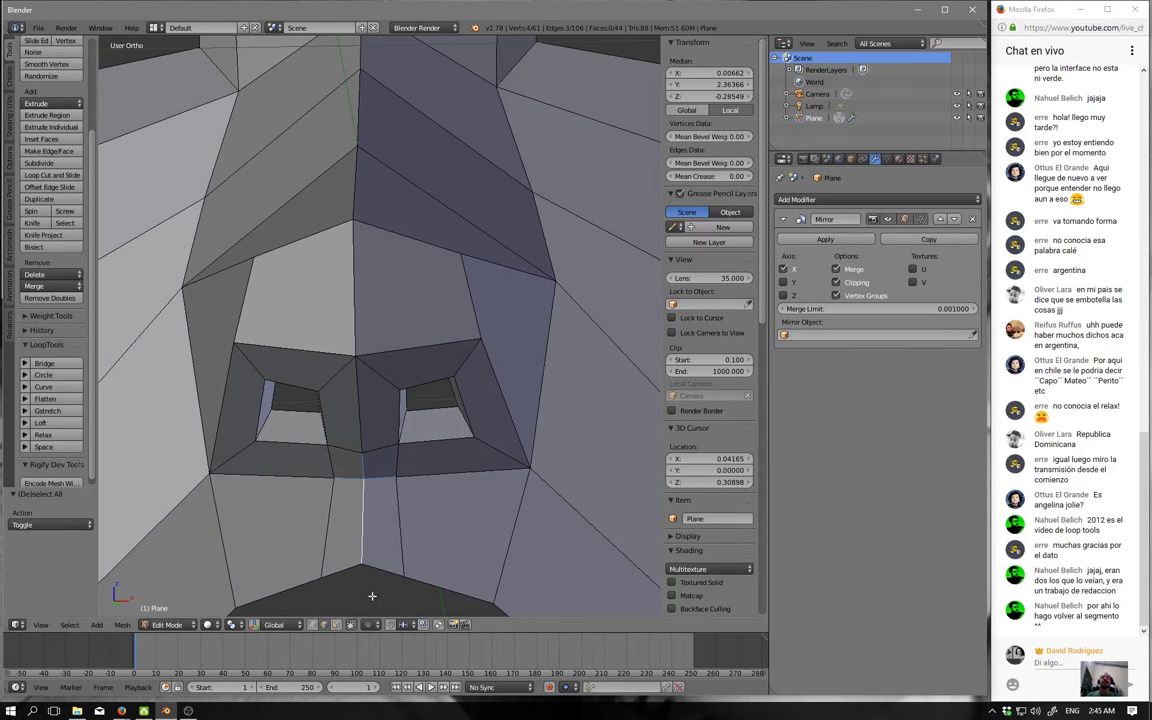
pyautogui.press('KP_1')
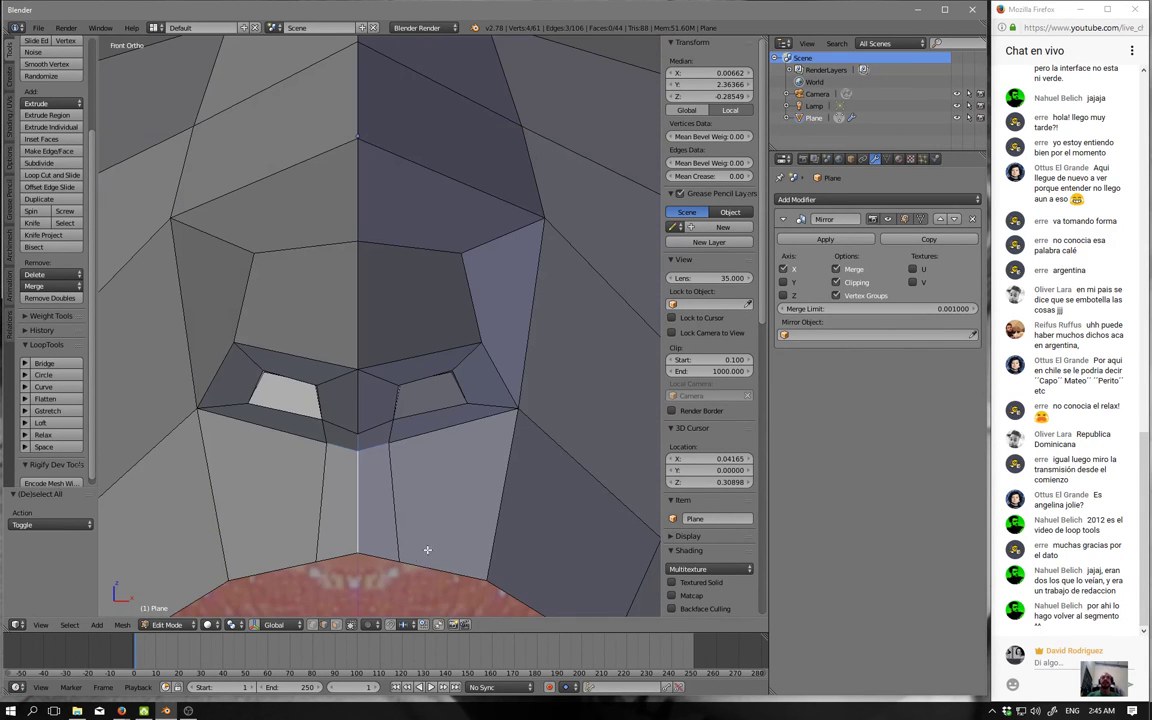
# Nudge the centre vertices at the upper-lip cut onto the centre line.
pyautogui.keyDown('shift'); pyautogui.moveTo(427, 549); pyautogui.dragTo(452, 492, button='middle'); pyautogui.keyUp('shift')
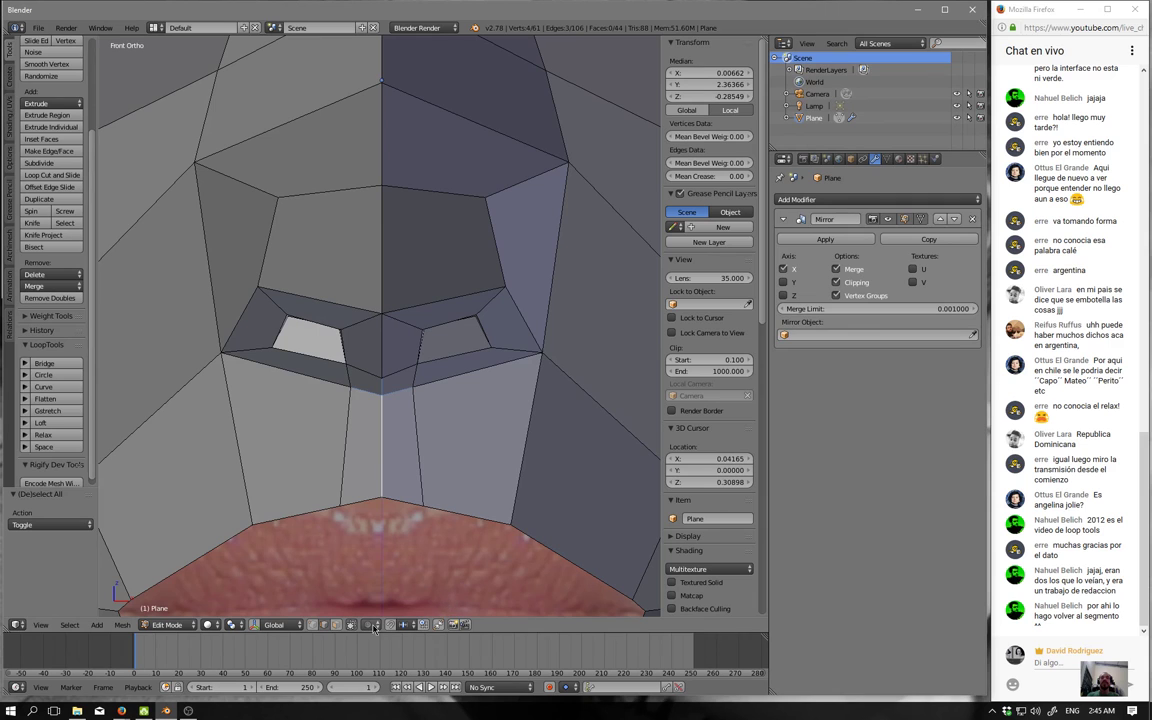
pyautogui.rightClick(430, 492)
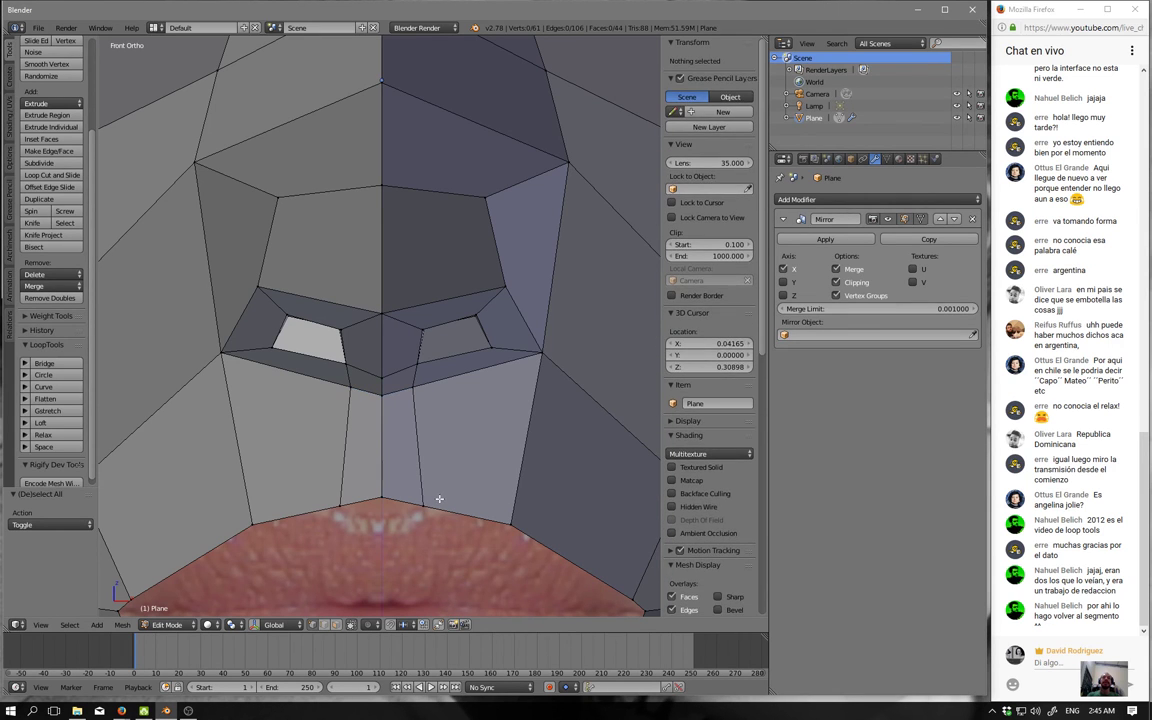
pyautogui.moveTo(430, 492)
pyautogui.mouseDown(button='right')
pyautogui.moveTo(395, 492)
pyautogui.moveTo(428, 490)
pyautogui.mouseUp(button='right')
pyautogui.press('g')
pyautogui.click(398, 496)
pyautogui.click(428, 490)
pyautogui.moveTo(383, 390); pyautogui.dragTo(385, 393, button='right')
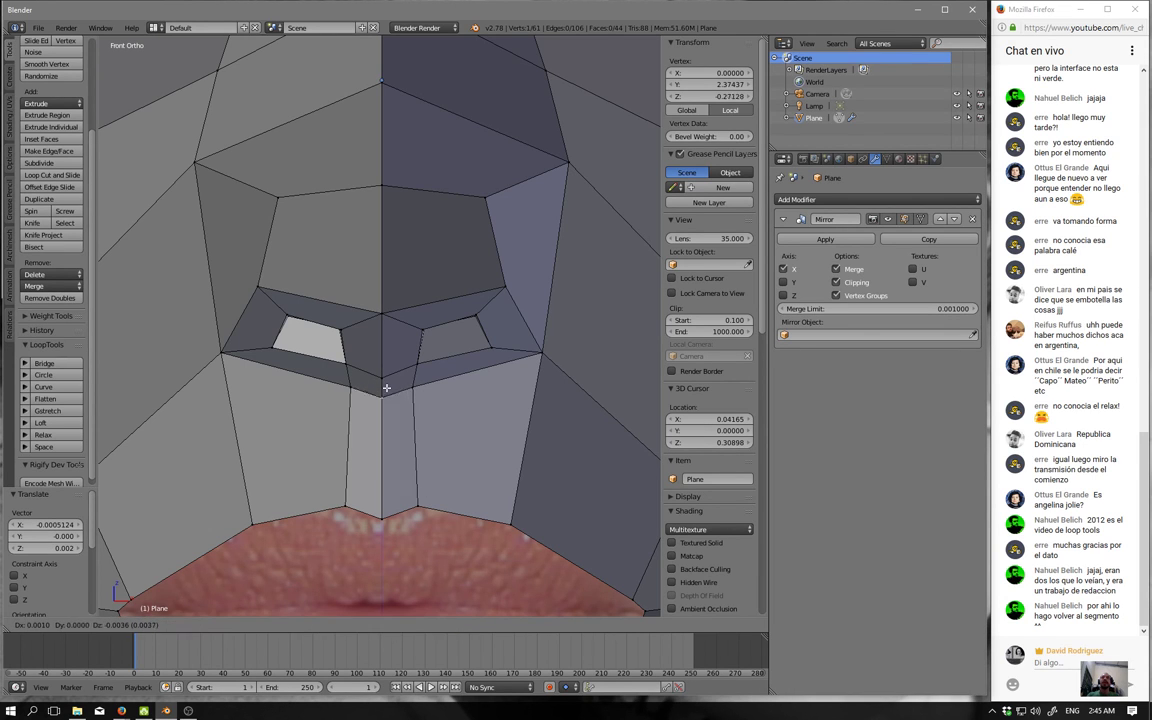
pyautogui.moveTo(385, 385); pyautogui.dragTo(383, 360, button='right')
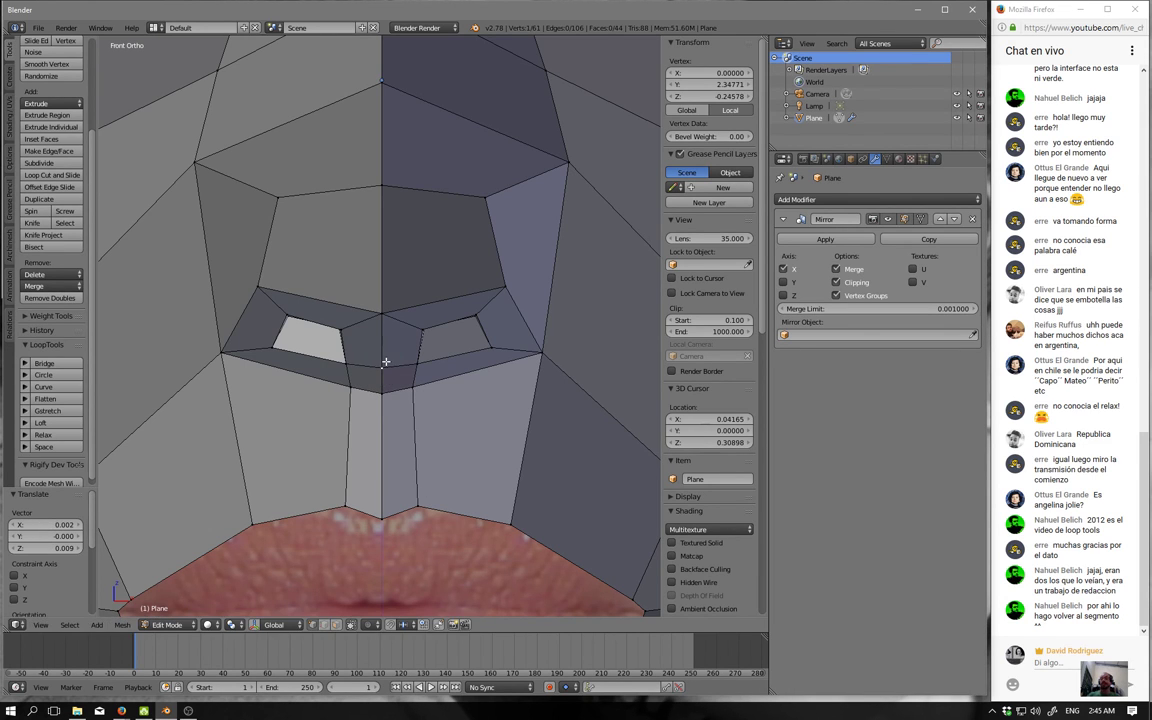
pyautogui.press('KP_3')
pyautogui.press('g')
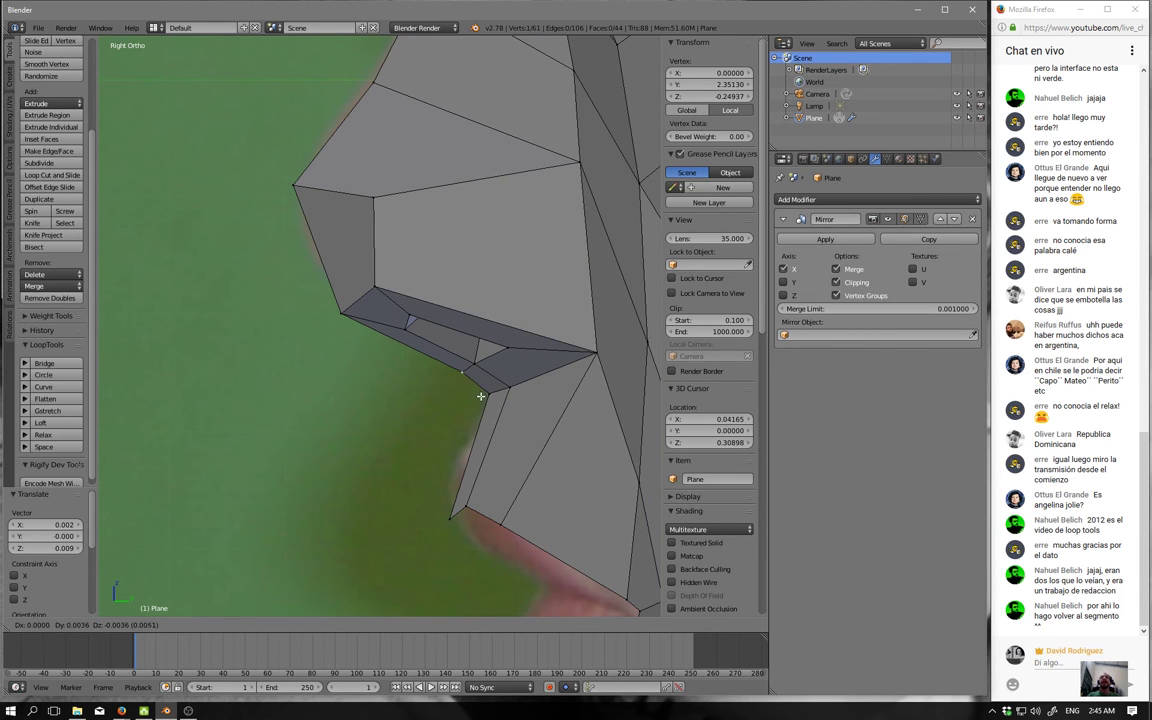
pyautogui.click(478, 411)
# In side wireframe view, select five faces along the nose base and raise them.
pyautogui.press('z')
pyautogui.scroll(1, 470, 390)
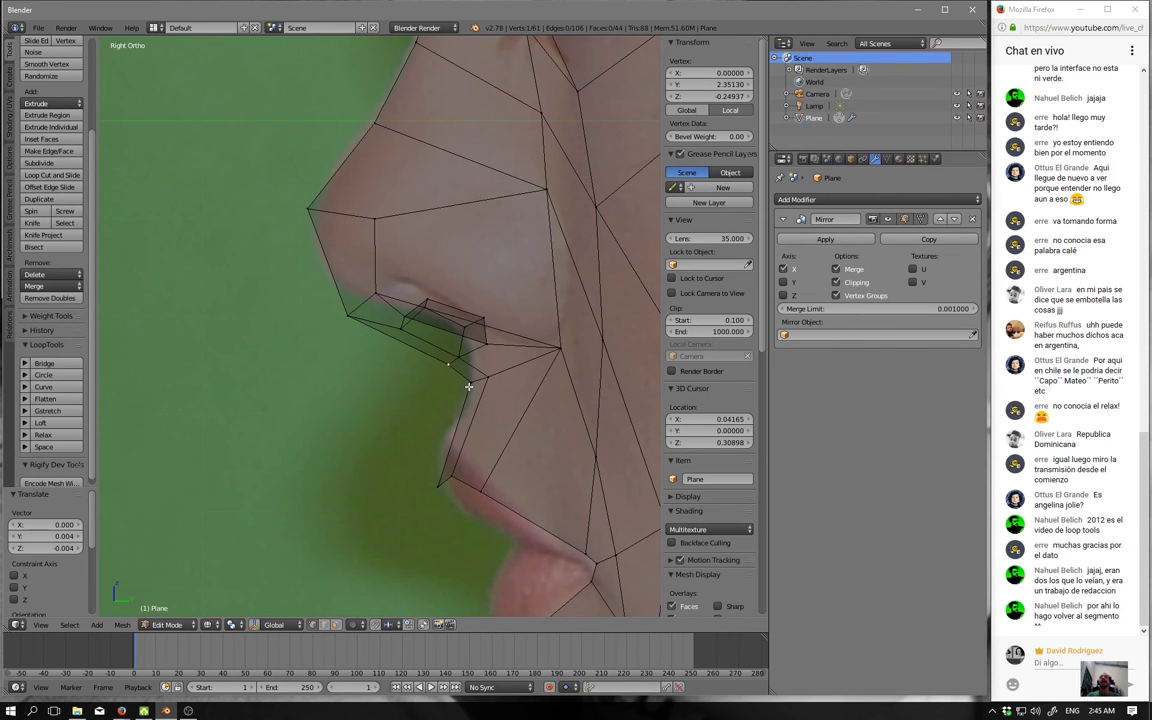
pyautogui.scroll(-3, 468, 385)
pyautogui.scroll(1, 420, 372)
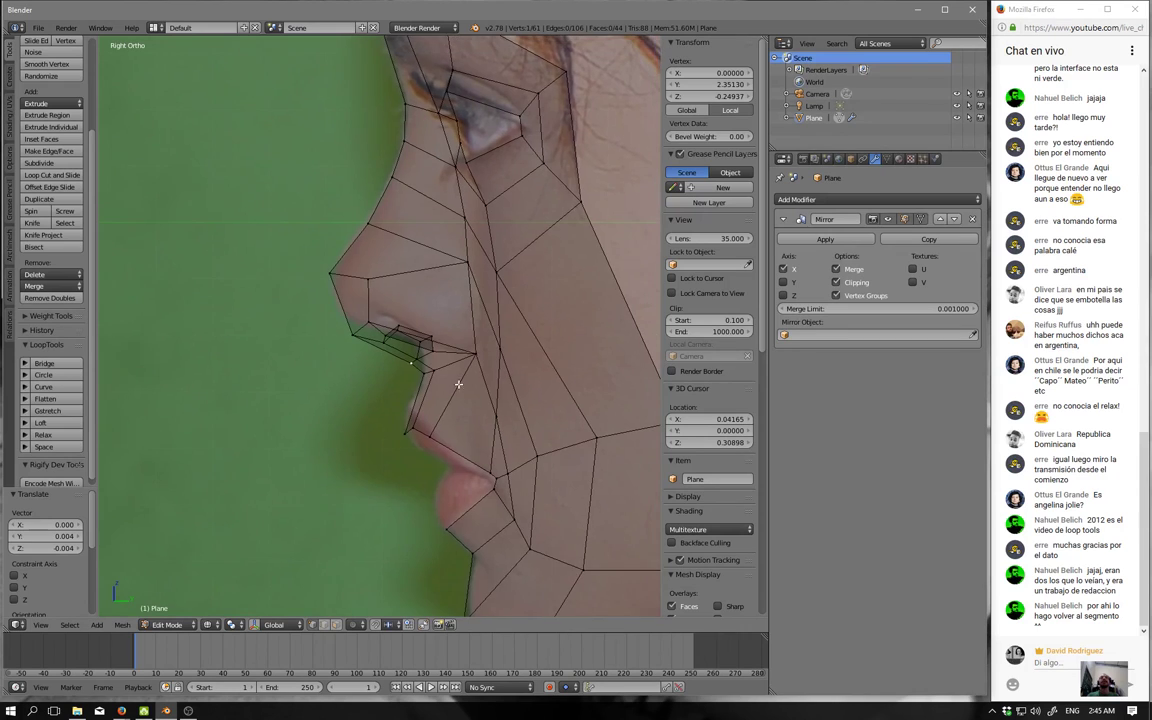
pyautogui.scroll(1, 405, 365)
pyautogui.rightClick(365, 335)
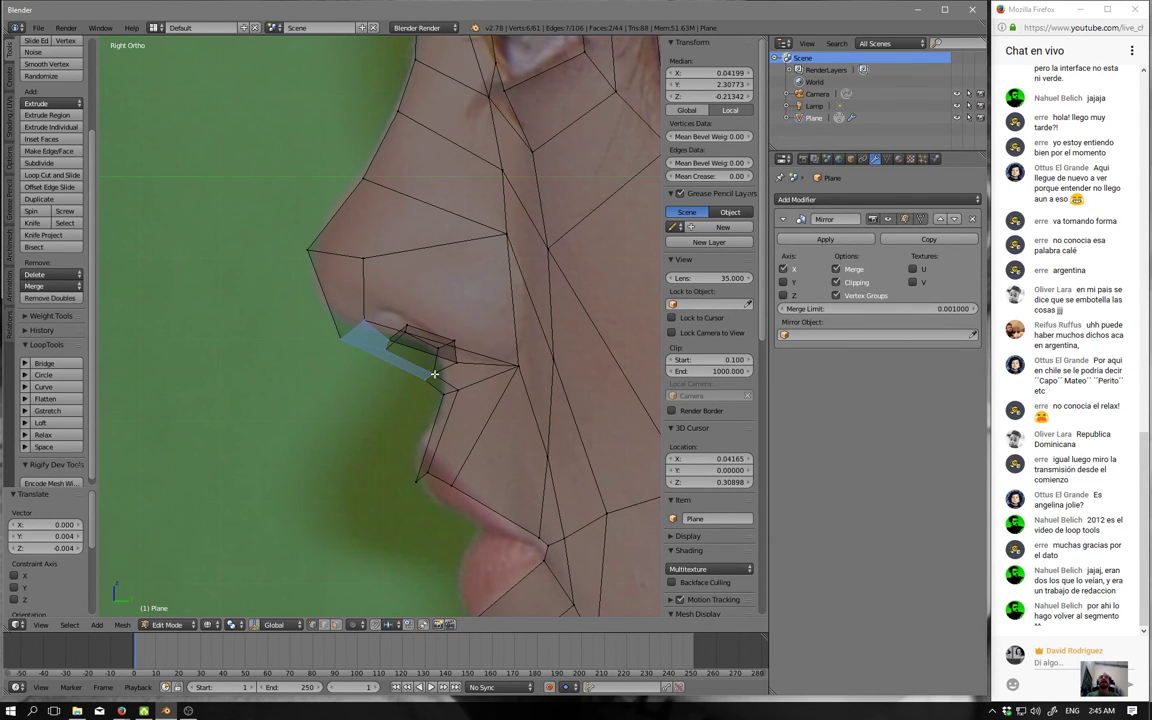
pyautogui.keyDown('shift'); pyautogui.rightClick(507, 371); pyautogui.keyUp('shift')
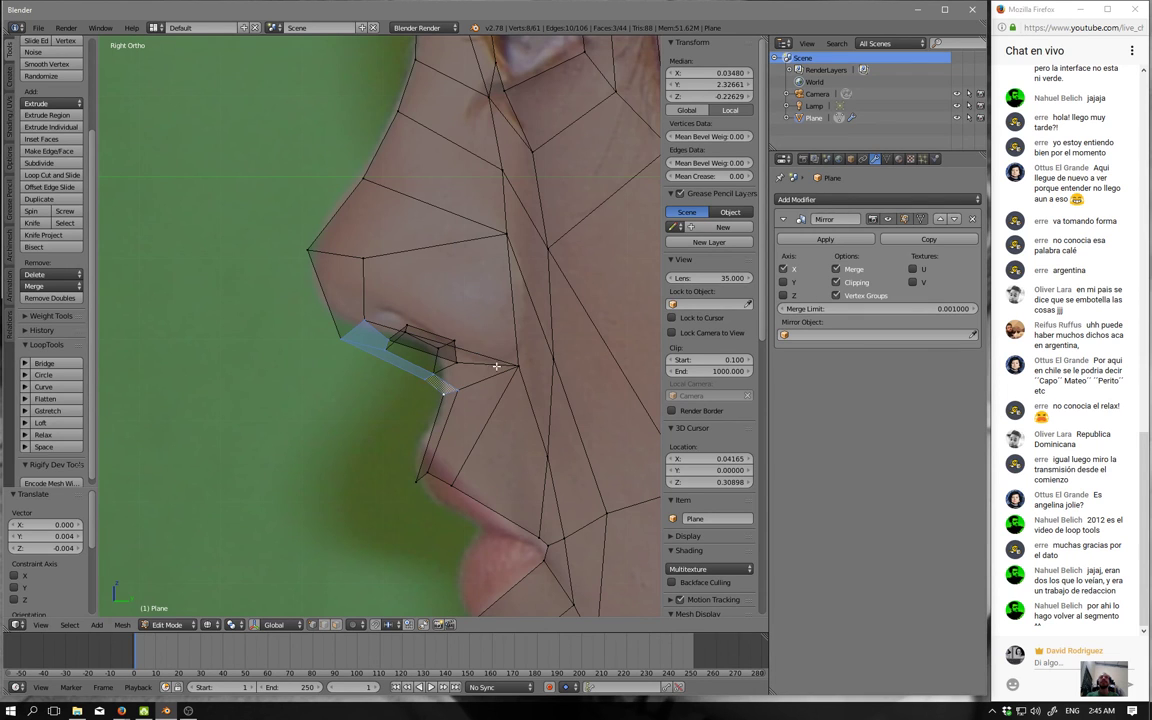
pyautogui.keyDown('shift'); pyautogui.rightClick(414, 339); pyautogui.keyUp('shift')
pyautogui.keyDown('shift'); pyautogui.rightClick(365, 320); pyautogui.keyUp('shift')
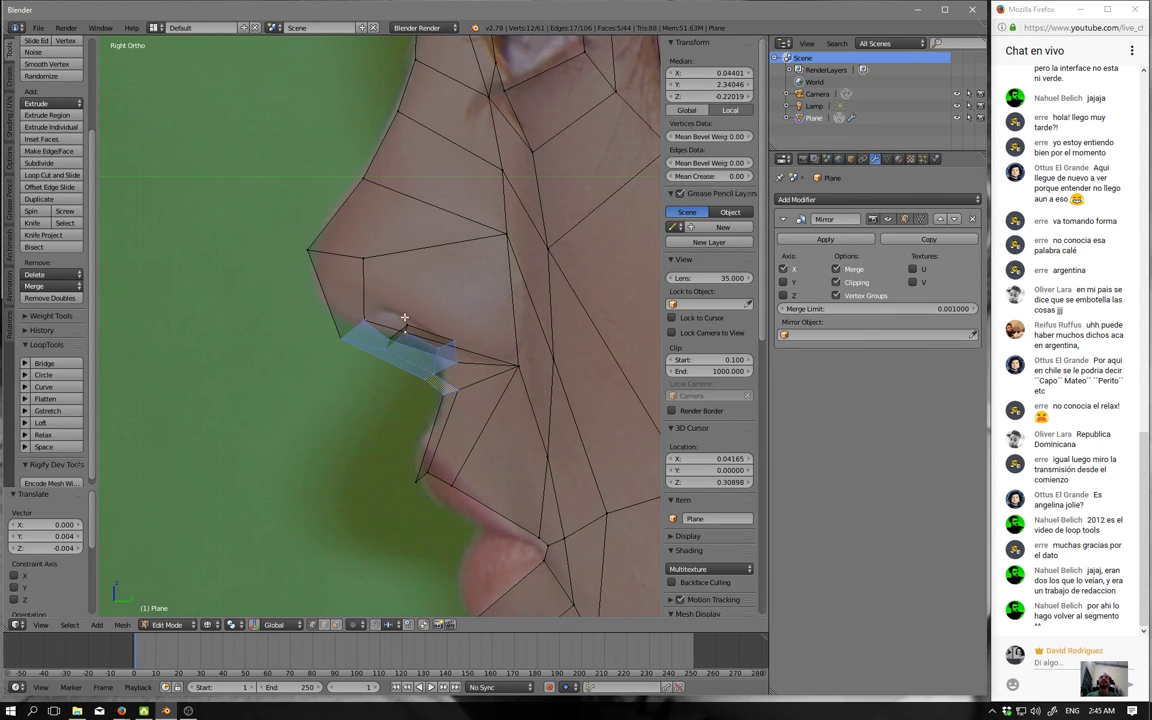
pyautogui.keyDown('shift'); pyautogui.rightClick(407, 325); pyautogui.keyUp('shift')
pyautogui.press('g')
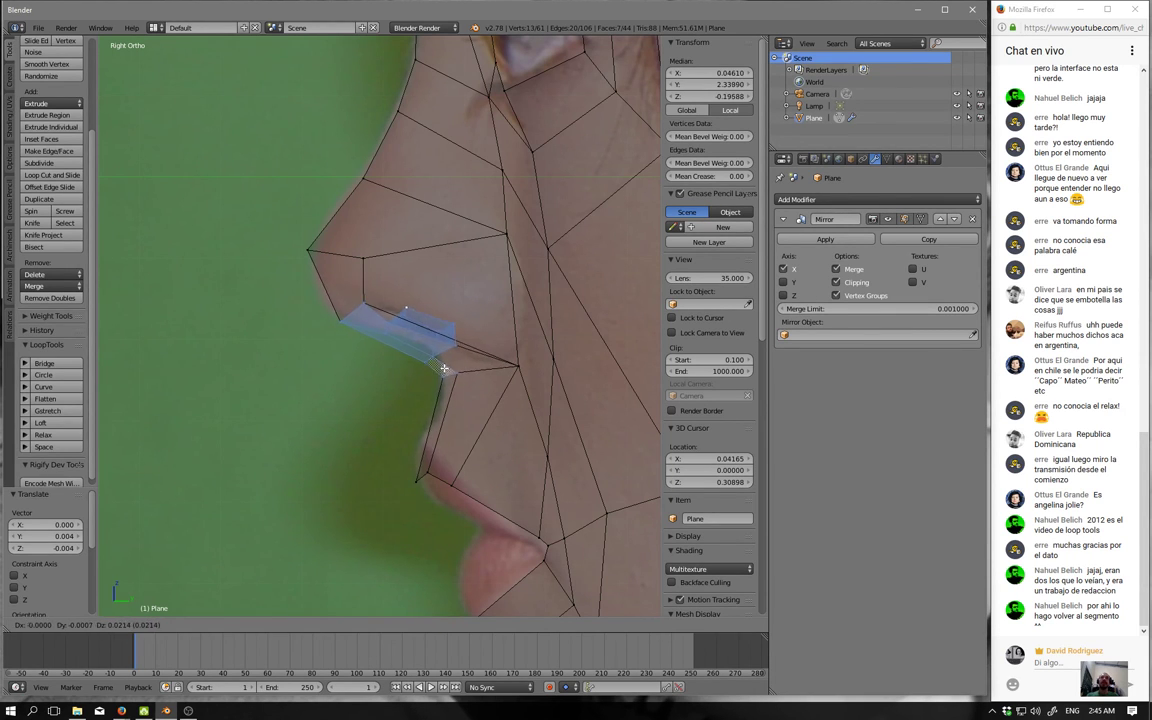
pyautogui.click(444, 364)
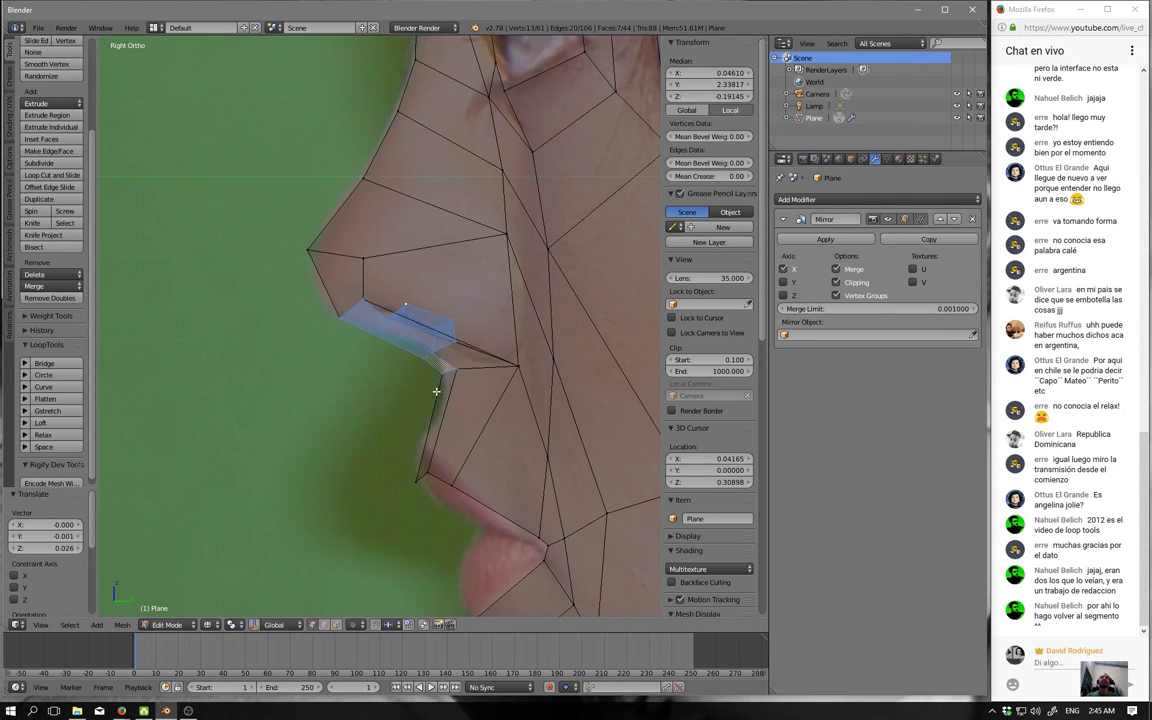
# Check the nose from the front, raise the nose-base faces slightly again, then deselect all.
pyautogui.press('z')
pyautogui.moveTo(360, 386); pyautogui.dragTo(466, 366, button='middle')
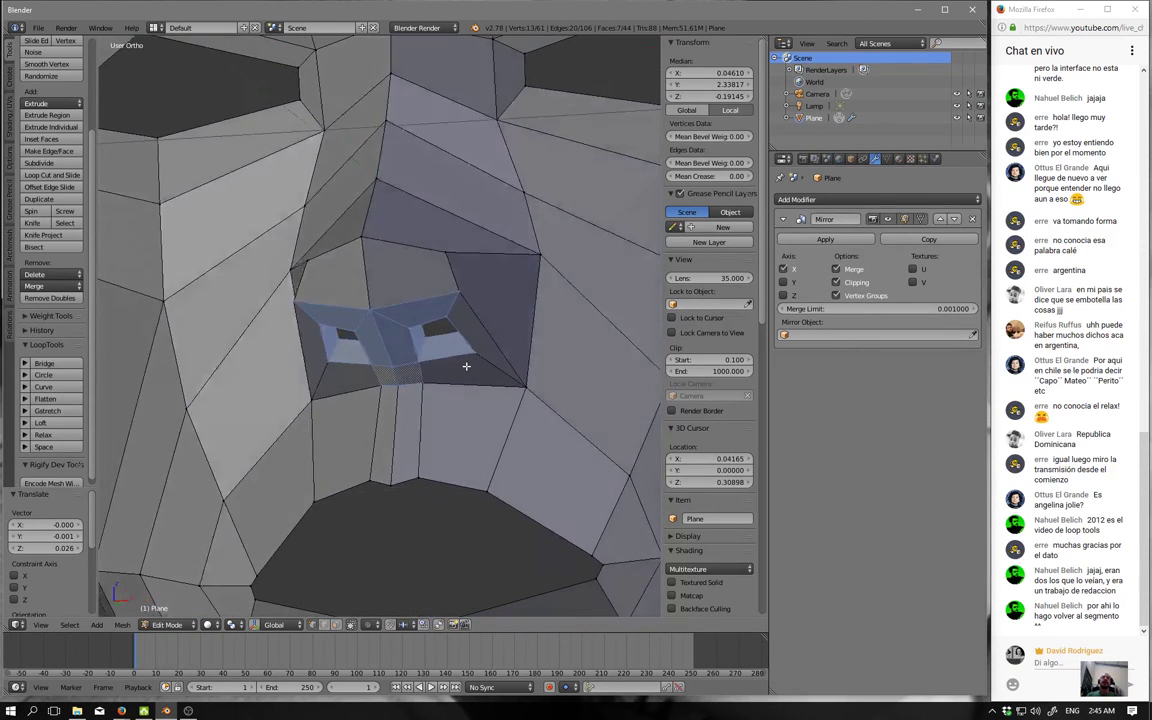
pyautogui.press('KP_1')
pyautogui.press('z')
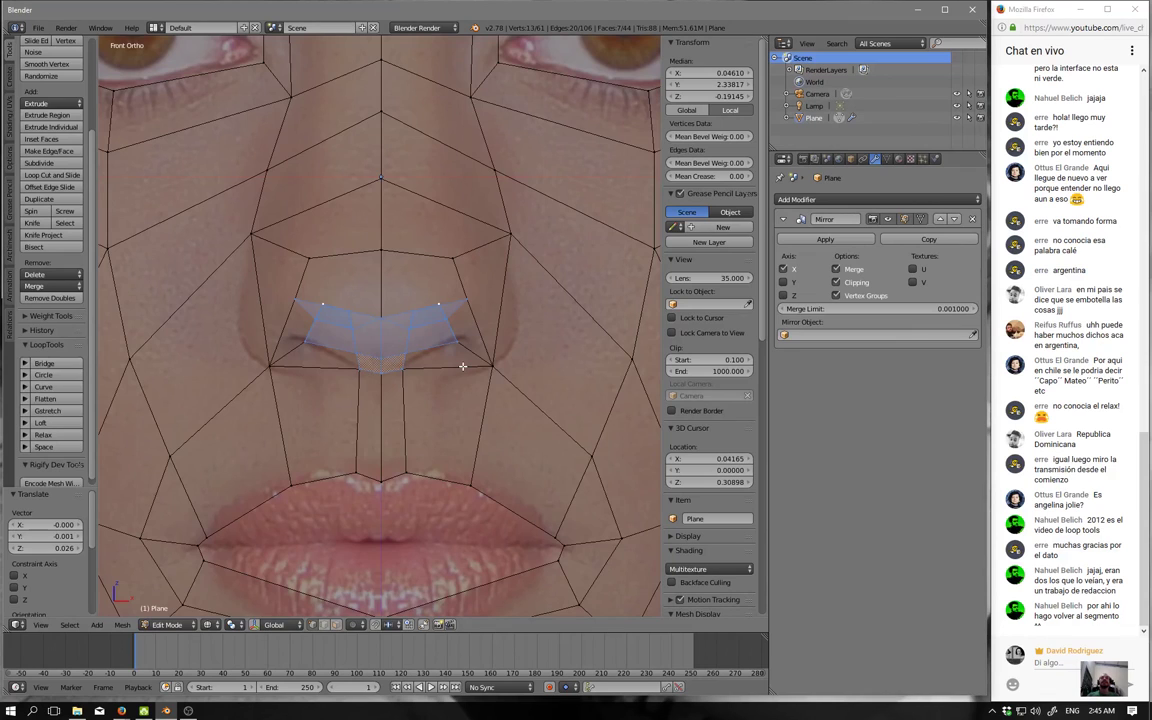
pyautogui.press('KP_3')
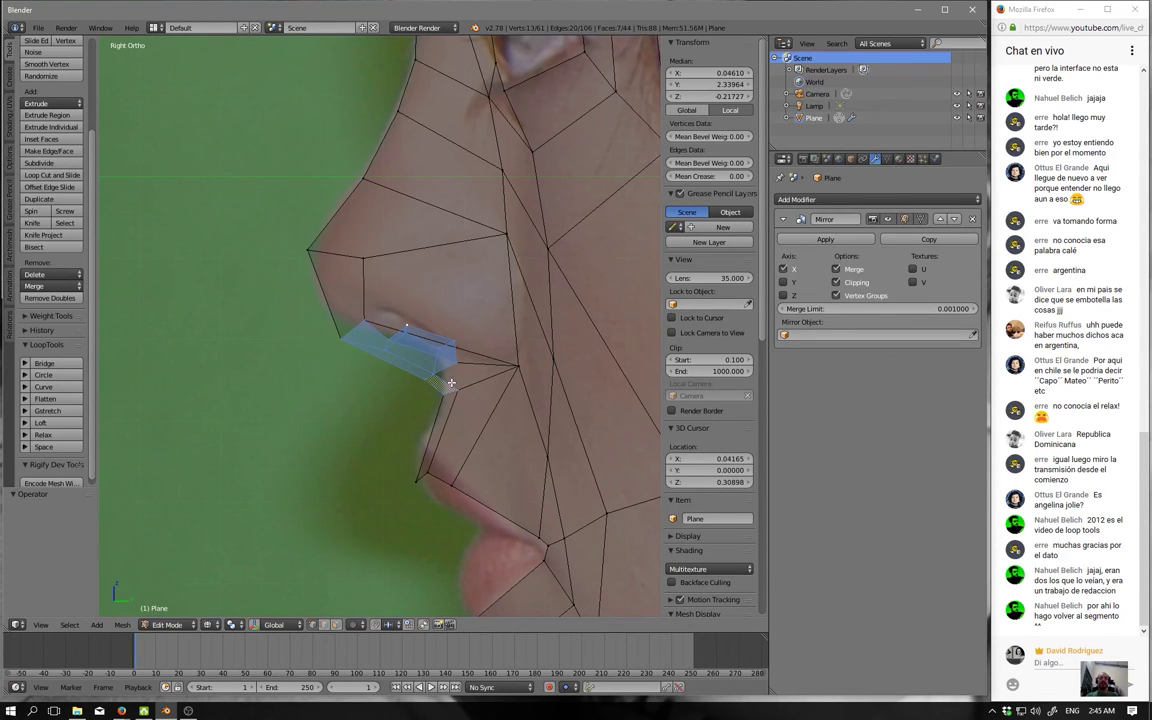
pyautogui.press('g')
pyautogui.click(447, 371)
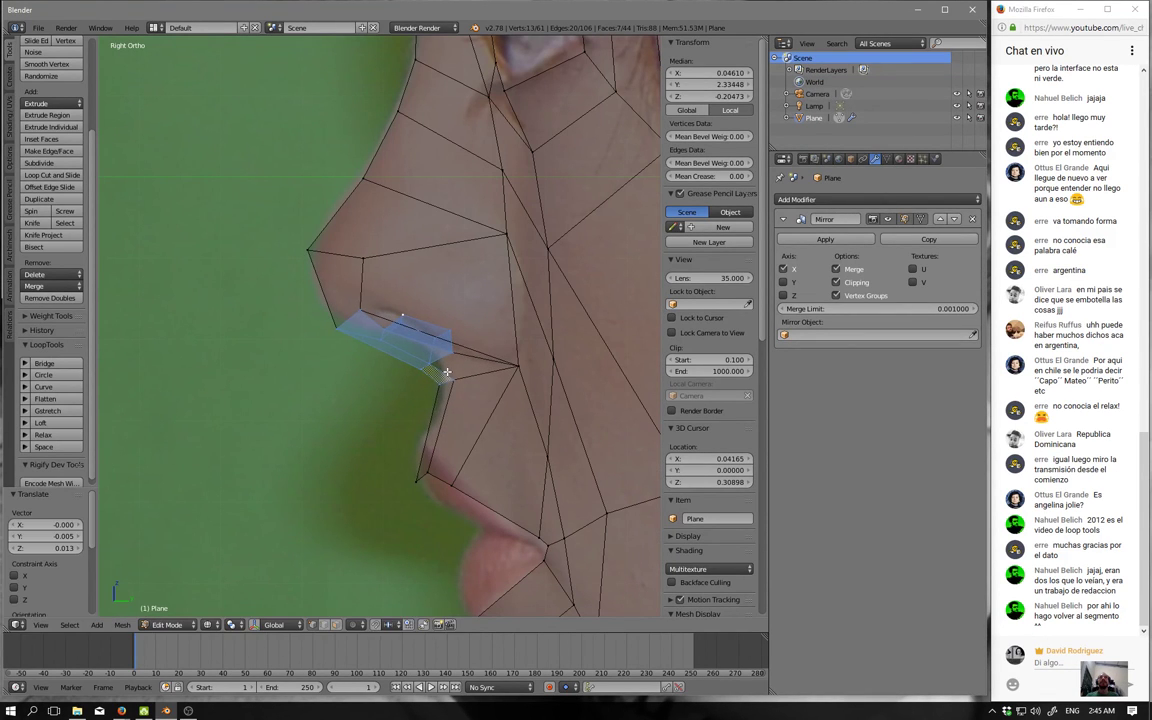
pyautogui.press('z')
pyautogui.press('a')
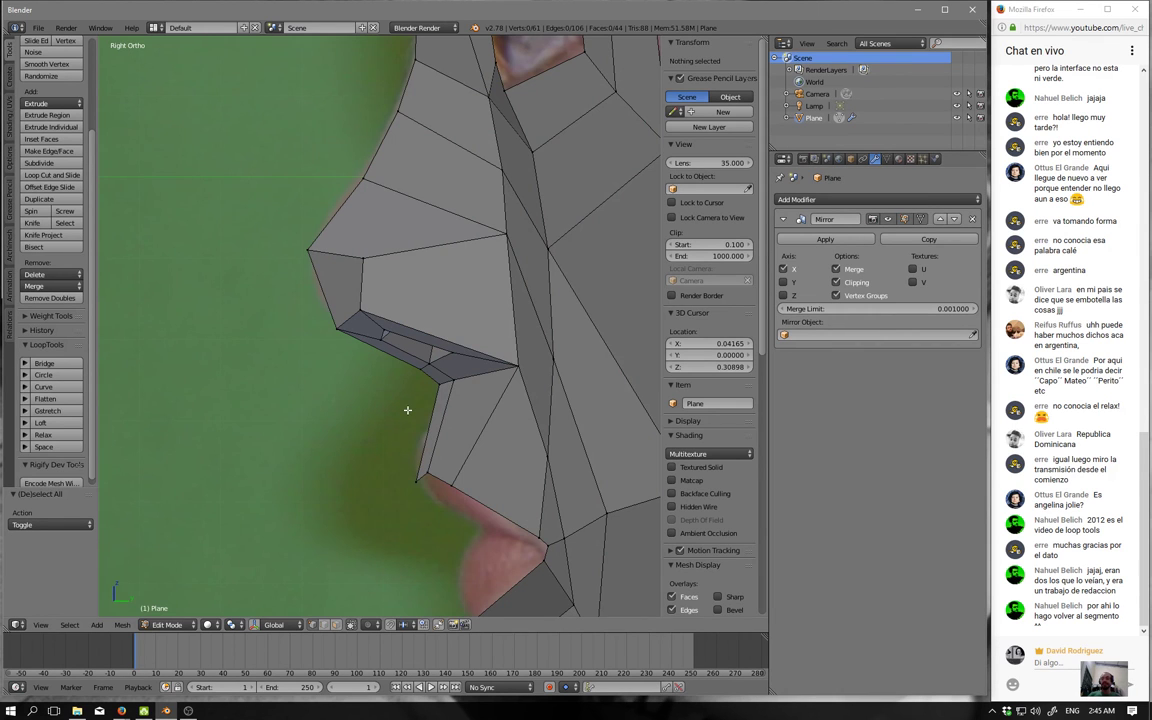
pyautogui.press('KP_1')
pyautogui.scroll(2, 407, 410)
pyautogui.scroll(2, 405, 463)
pyautogui.moveTo(407, 410)
pyautogui.mouseDown(button='middle')
pyautogui.moveTo(405, 463)
pyautogui.moveTo(416, 399)
pyautogui.mouseUp(button='middle')
pyautogui.hotkey('ctrl', 'Tab')
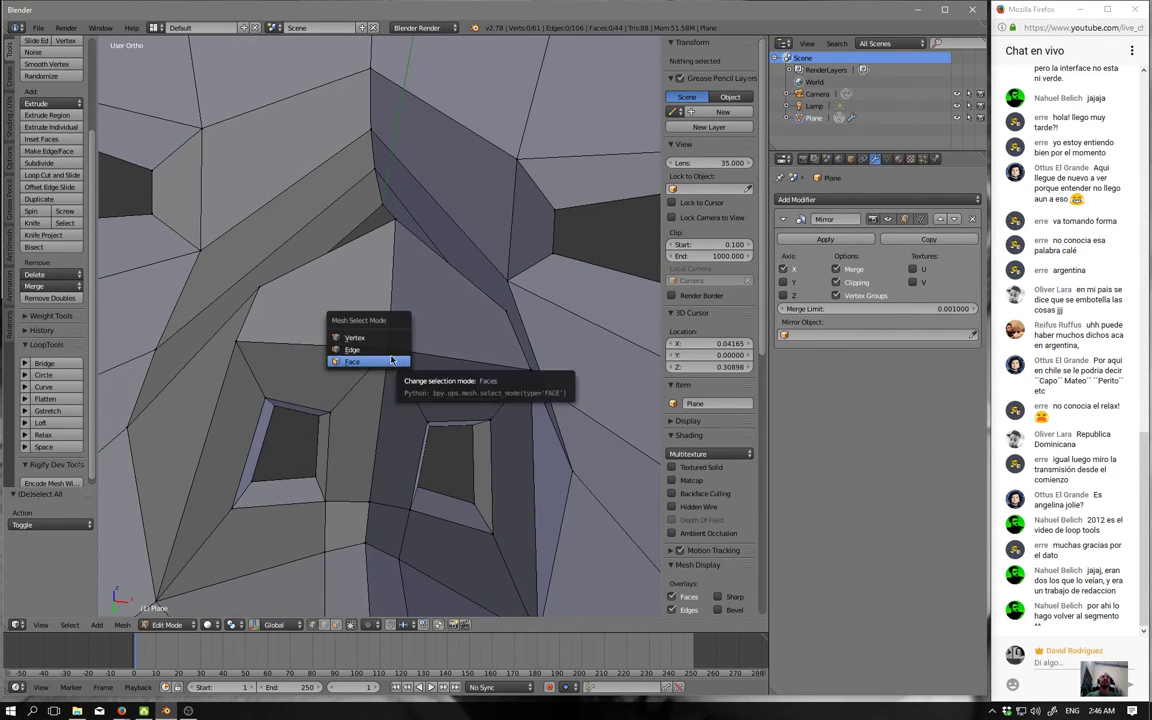
pyautogui.click(380, 360)
pyautogui.click(389, 356)
pyautogui.keyDown('alt'); pyautogui.rightClick(416, 351); pyautogui.keyUp('alt')
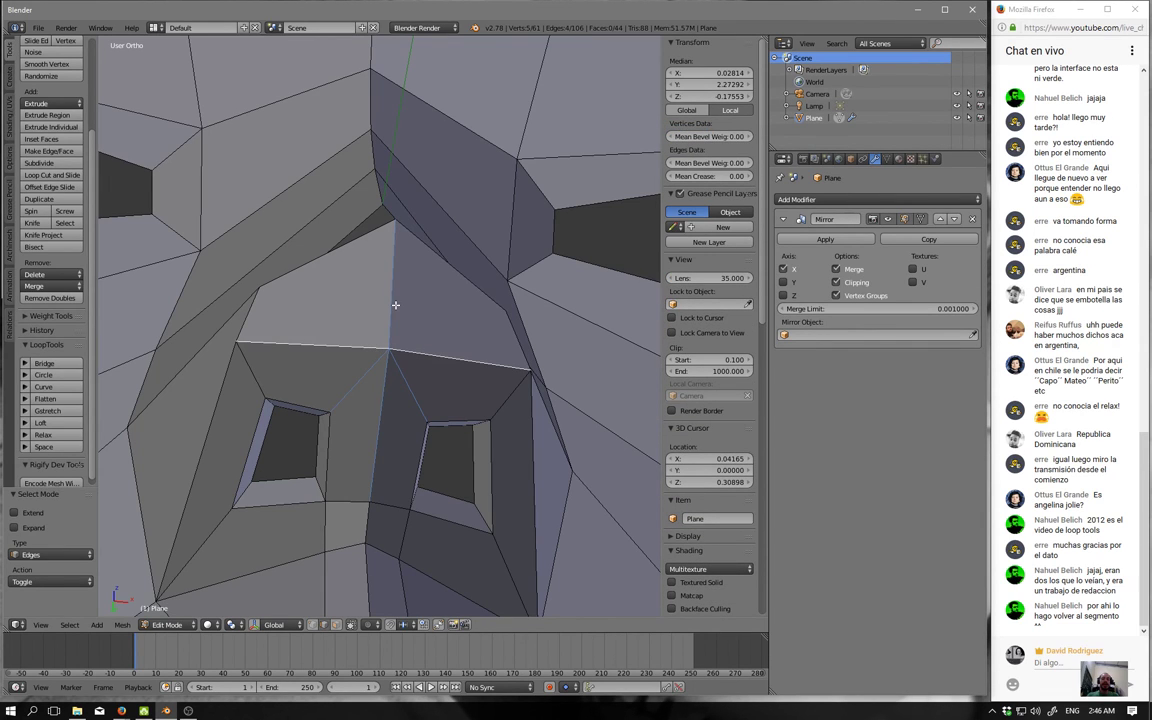
pyautogui.moveTo(393, 290)
pyautogui.mouseDown()
pyautogui.moveTo(390, 312)
pyautogui.moveTo(440, 356)
pyautogui.moveTo(381, 419)
pyautogui.moveTo(397, 415)
pyautogui.mouseUp()
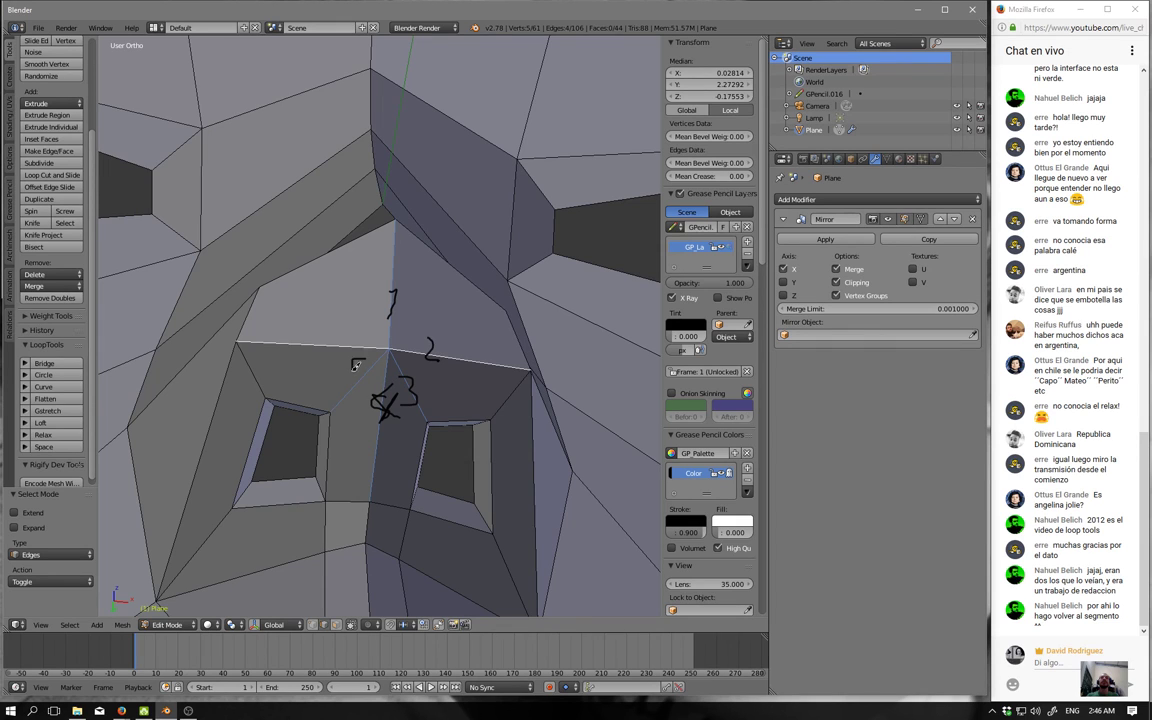
pyautogui.moveTo(355, 366)
pyautogui.mouseDown()
pyautogui.moveTo(359, 383)
pyautogui.moveTo(342, 385)
pyautogui.mouseUp()
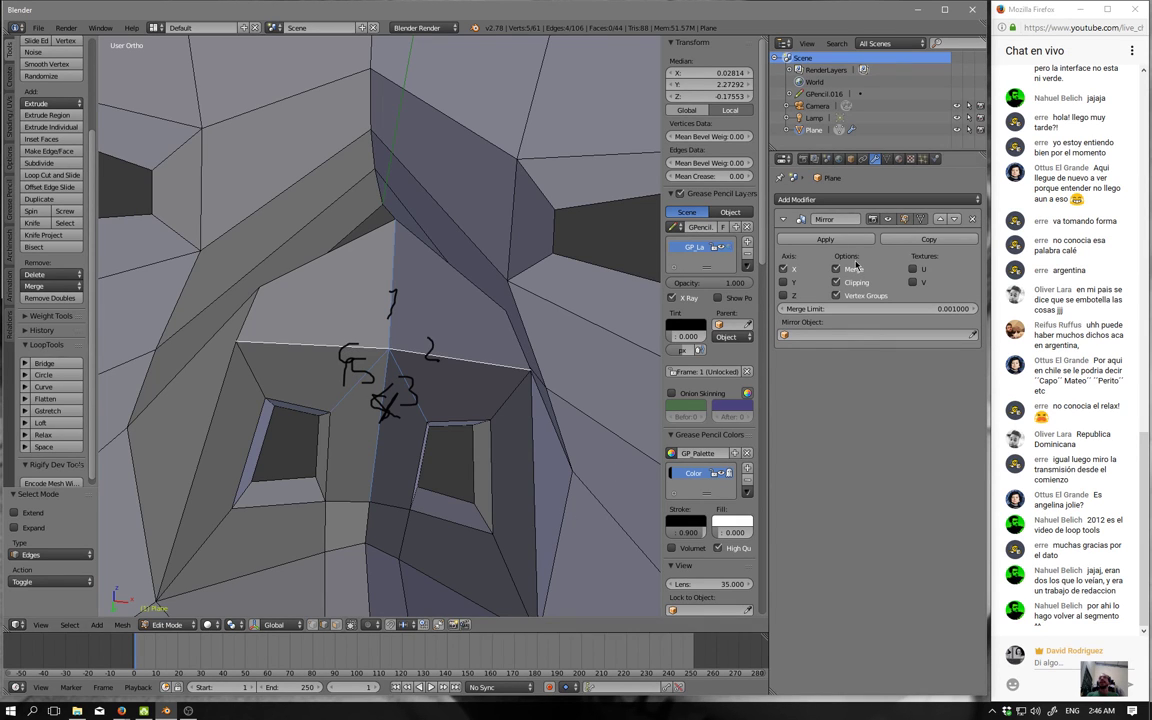
pyautogui.click(747, 226)
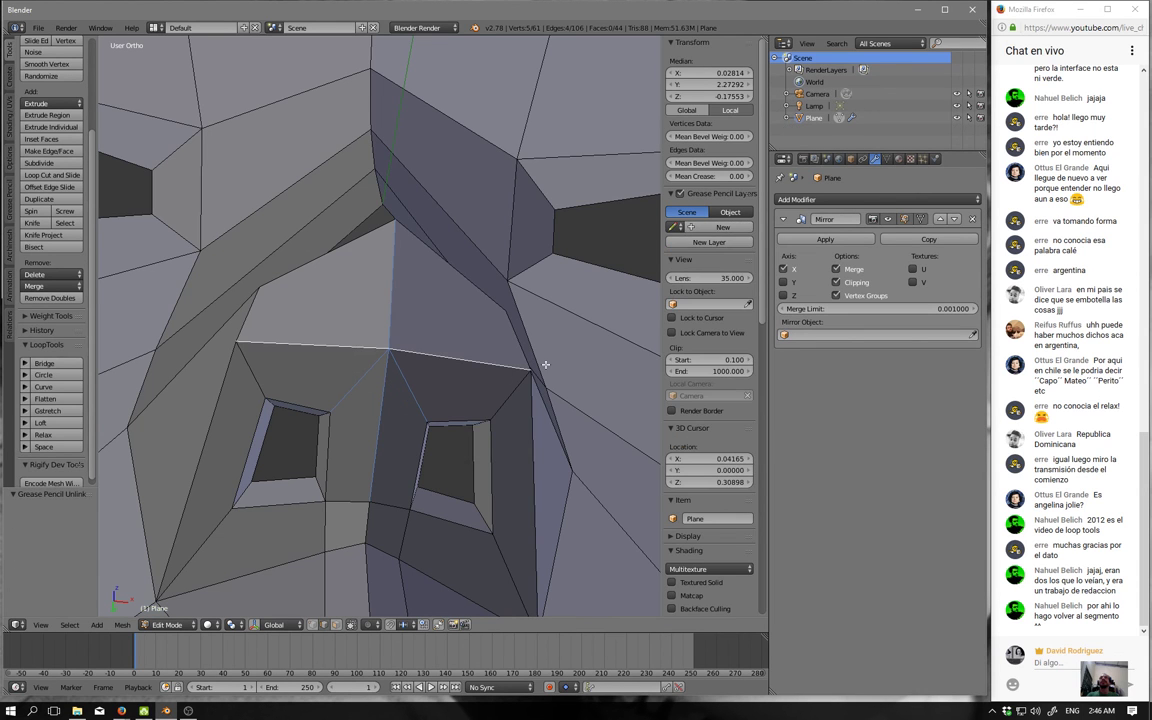
pyautogui.press('a')
pyautogui.moveTo(411, 411)
pyautogui.mouseDown(button='middle')
pyautogui.moveTo(373, 424)
pyautogui.moveTo(370, 411)
pyautogui.mouseUp(button='middle')
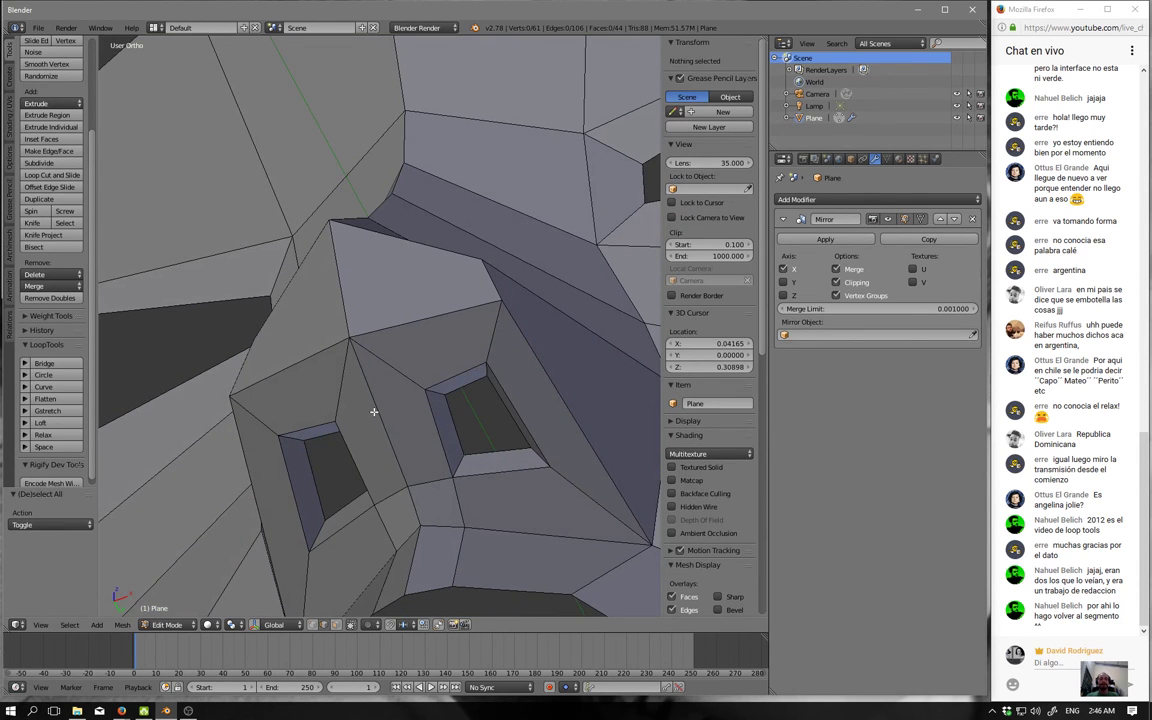
# Knife-cut a five-point line from beside the nostril up the nose side to the bridge top.
pyautogui.press('k')
pyautogui.click(377, 410)
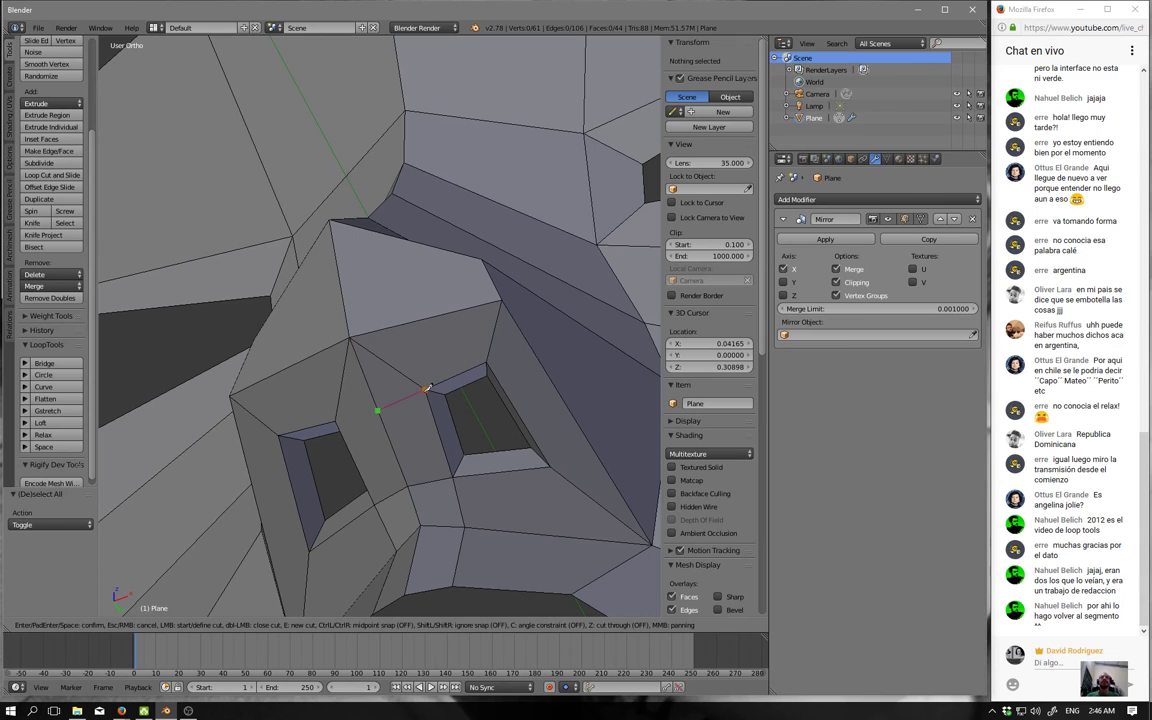
pyautogui.moveTo(427, 386); pyautogui.dragTo(431, 424, button='middle')
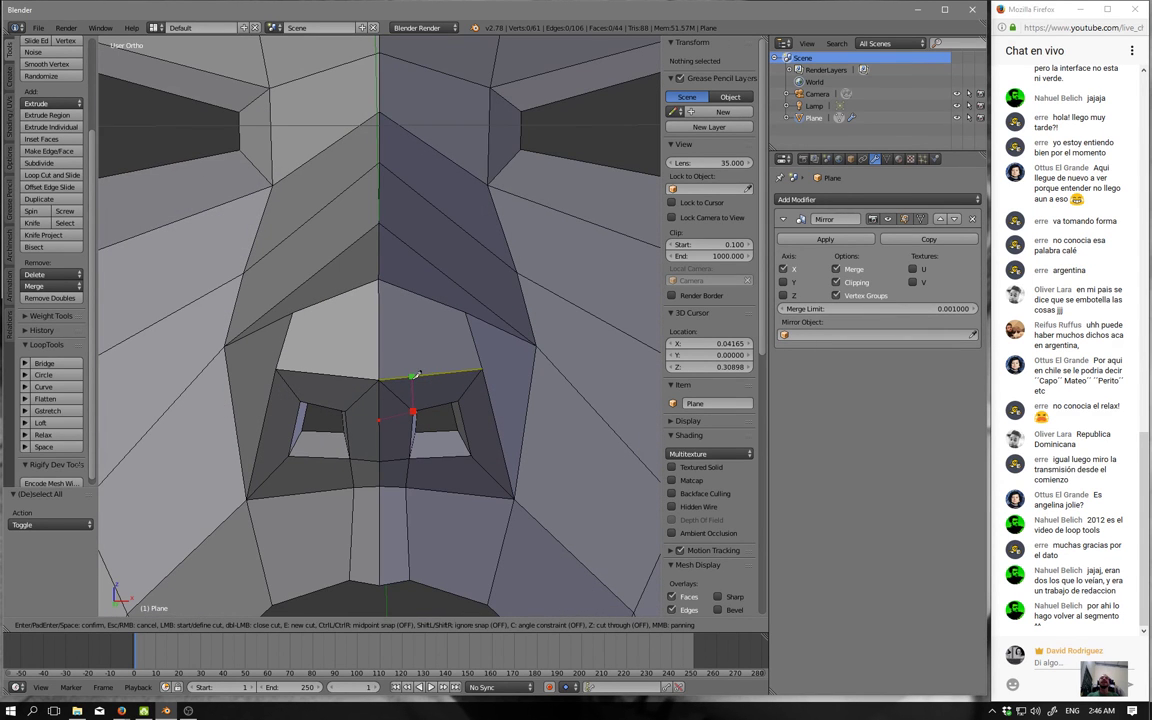
pyautogui.click(419, 294)
pyautogui.click(426, 200)
pyautogui.scroll(-3, 430, 277)
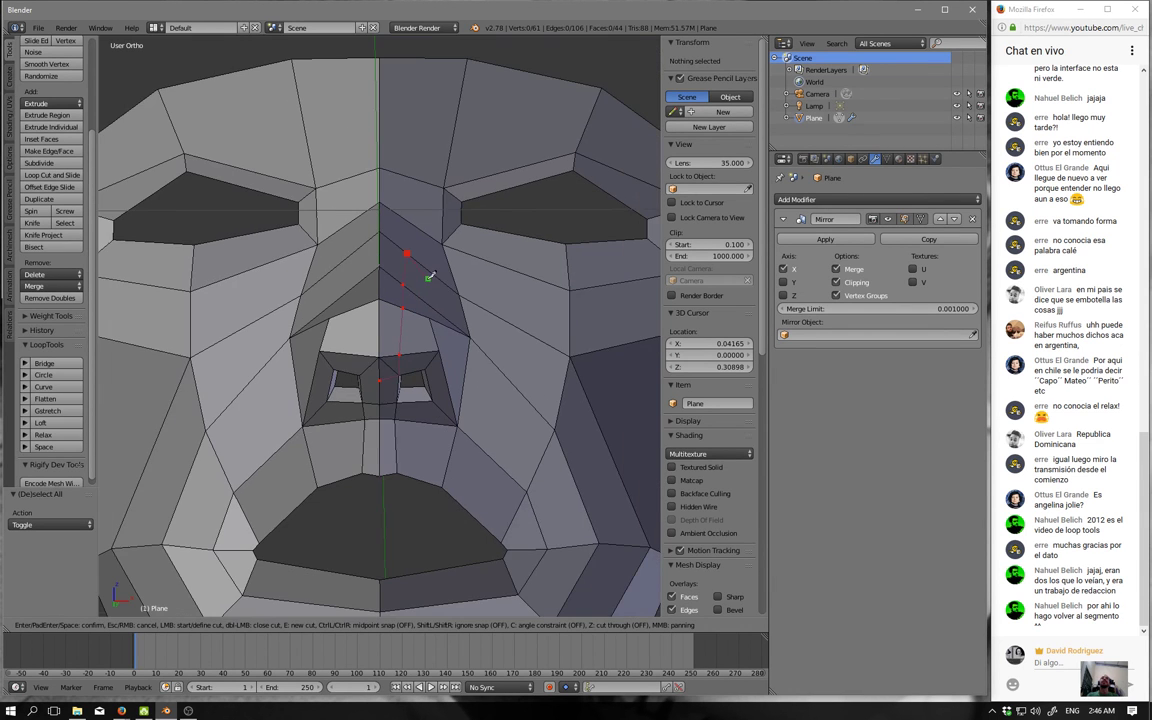
pyautogui.moveTo(421, 236); pyautogui.dragTo(432, 208, button='middle')
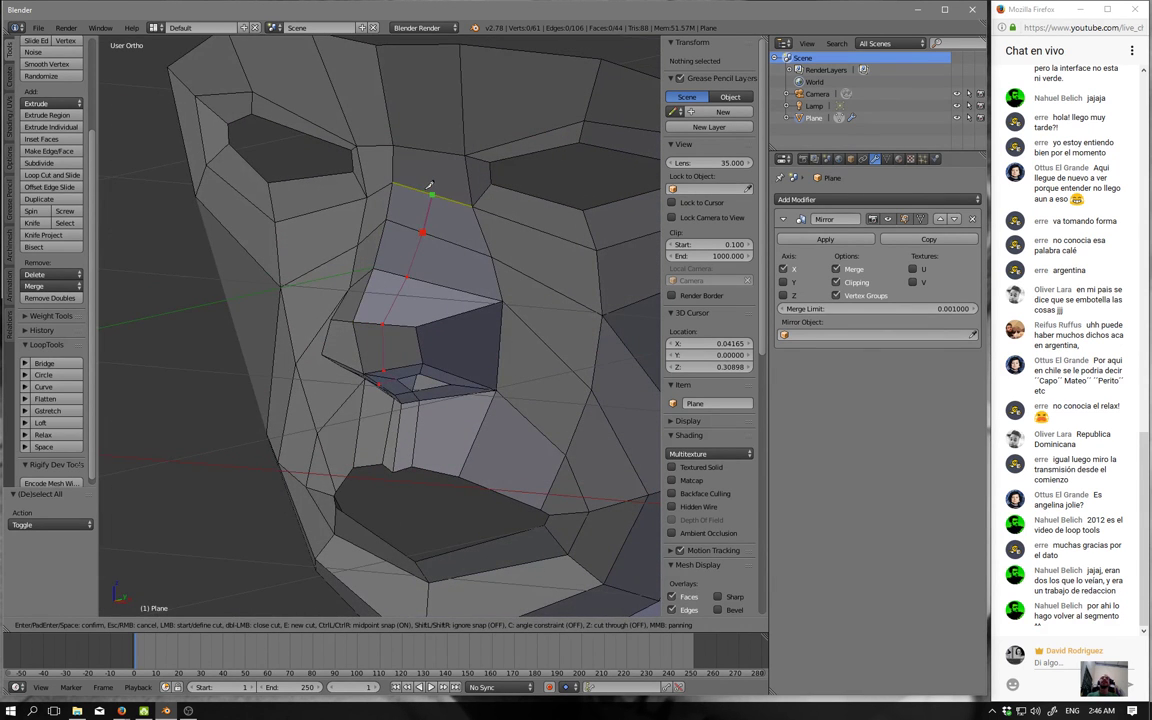
pyautogui.click(419, 149)
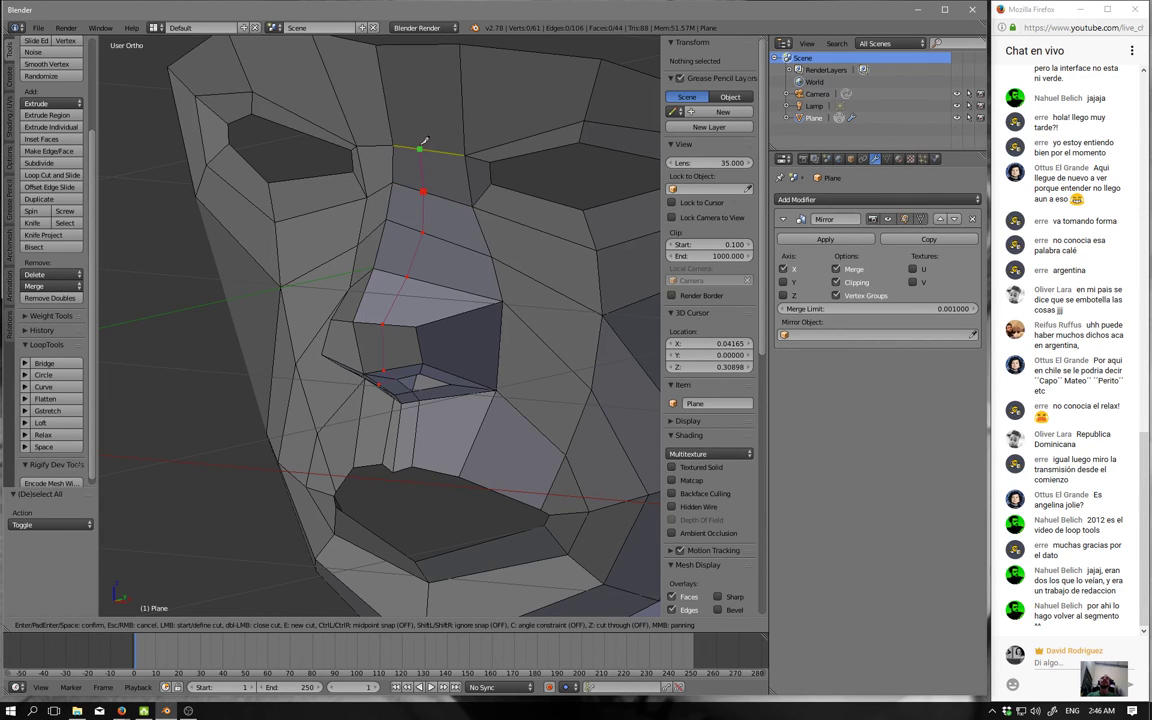
pyautogui.click(419, 44)
# Commit the knife cut and switch to face selection mode in side view.
pyautogui.press('Return')
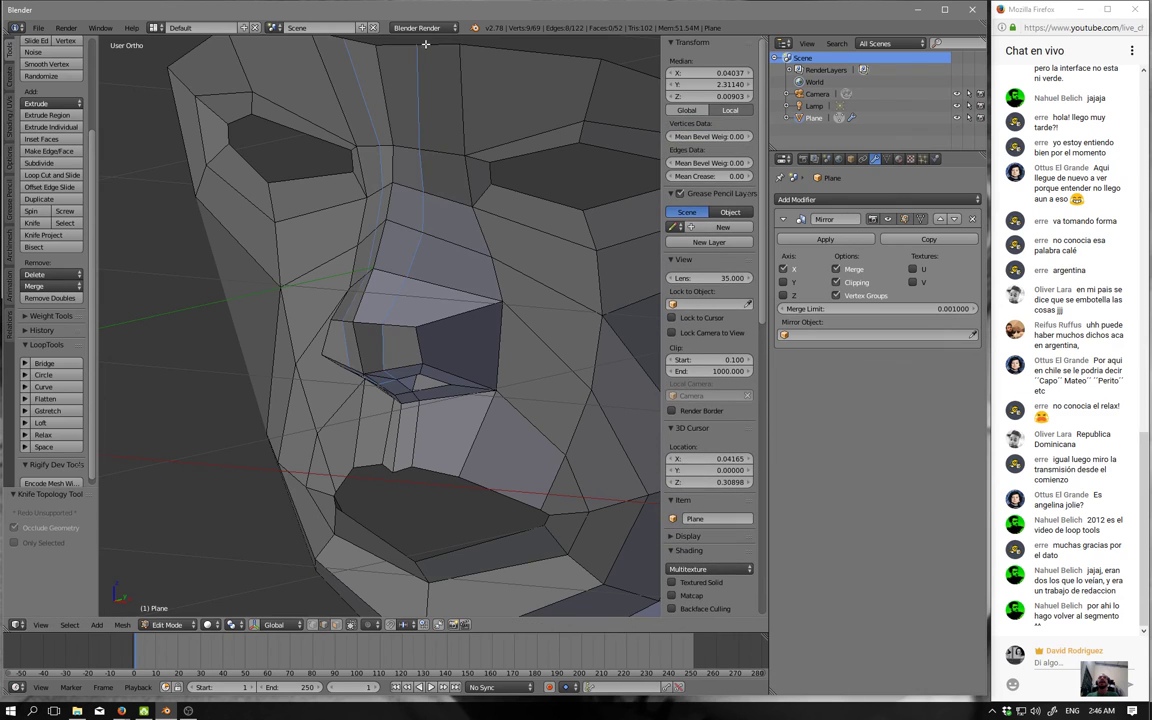
pyautogui.press('KP_3')
pyautogui.scroll(2, 460, 285)
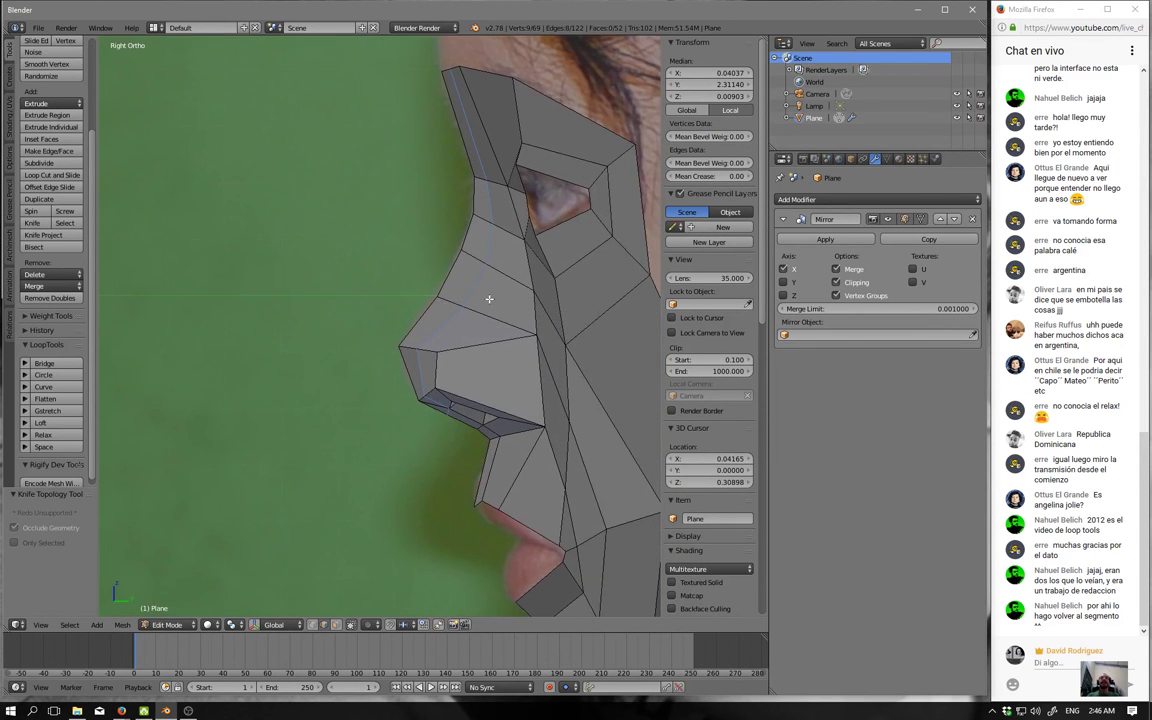
pyautogui.scroll(2, 495, 325)
pyautogui.scroll(1, 490, 370)
pyautogui.keyDown('shift'); pyautogui.scroll(-2, 485, 391); pyautogui.keyUp('shift')
pyautogui.hotkey('ctrl', 'Tab')
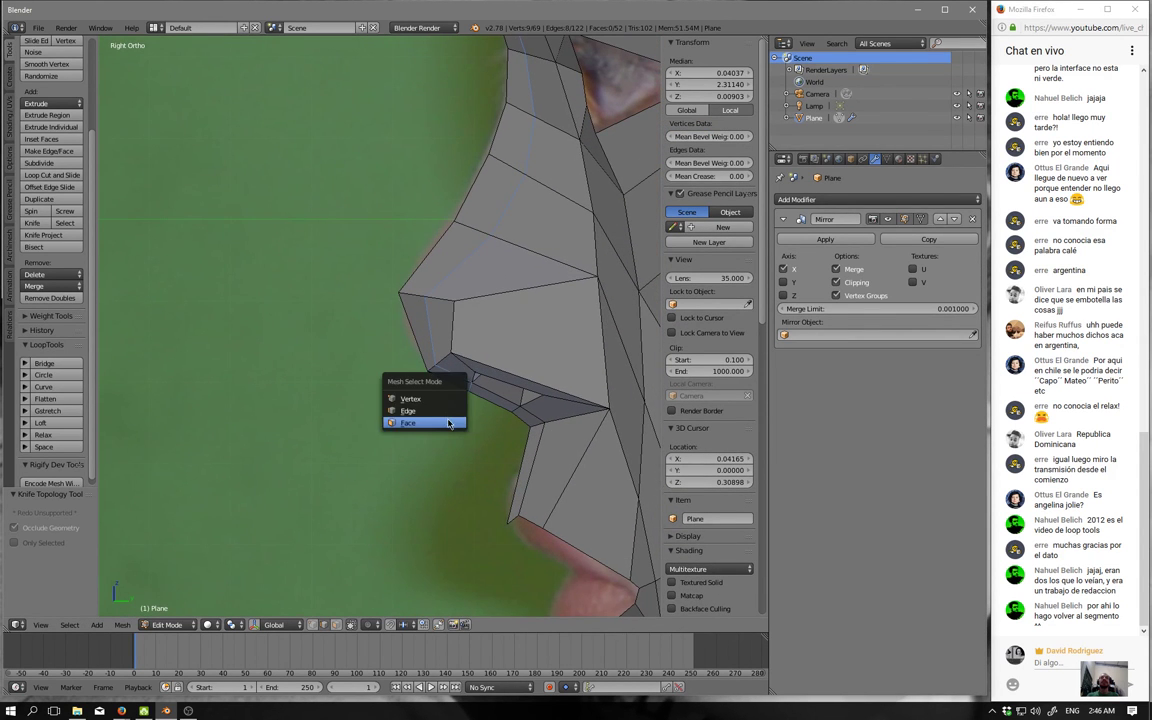
pyautogui.click(420, 421)
pyautogui.click(454, 377)
pyautogui.keyDown('shift'); pyautogui.click(454, 380); pyautogui.keyUp('shift')
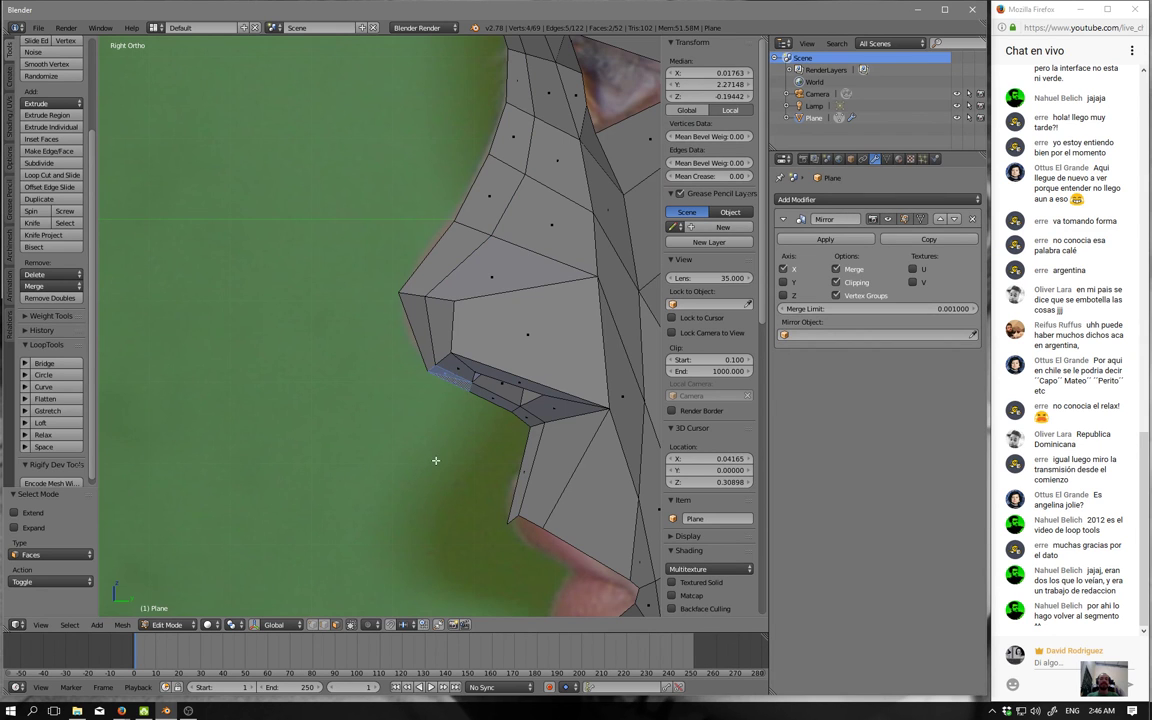
pyautogui.press('a')
# Move the nose-bridge edge onto the photo's nose outline in side wireframe view.
pyautogui.moveTo(437, 524)
pyautogui.mouseDown(button='middle')
pyautogui.moveTo(432, 386)
pyautogui.moveTo(522, 355)
pyautogui.moveTo(400, 425)
pyautogui.mouseUp(button='middle')
pyautogui.scroll(3, 522, 355)
pyautogui.press('KP_1')
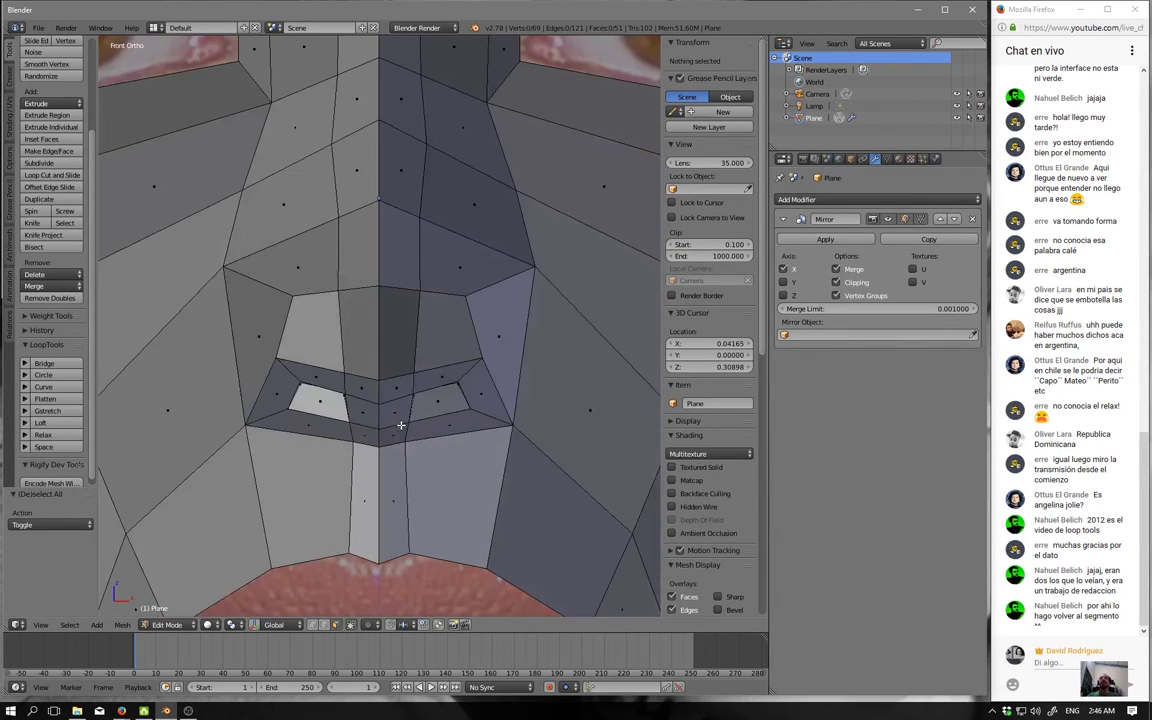
pyautogui.press('KP_3')
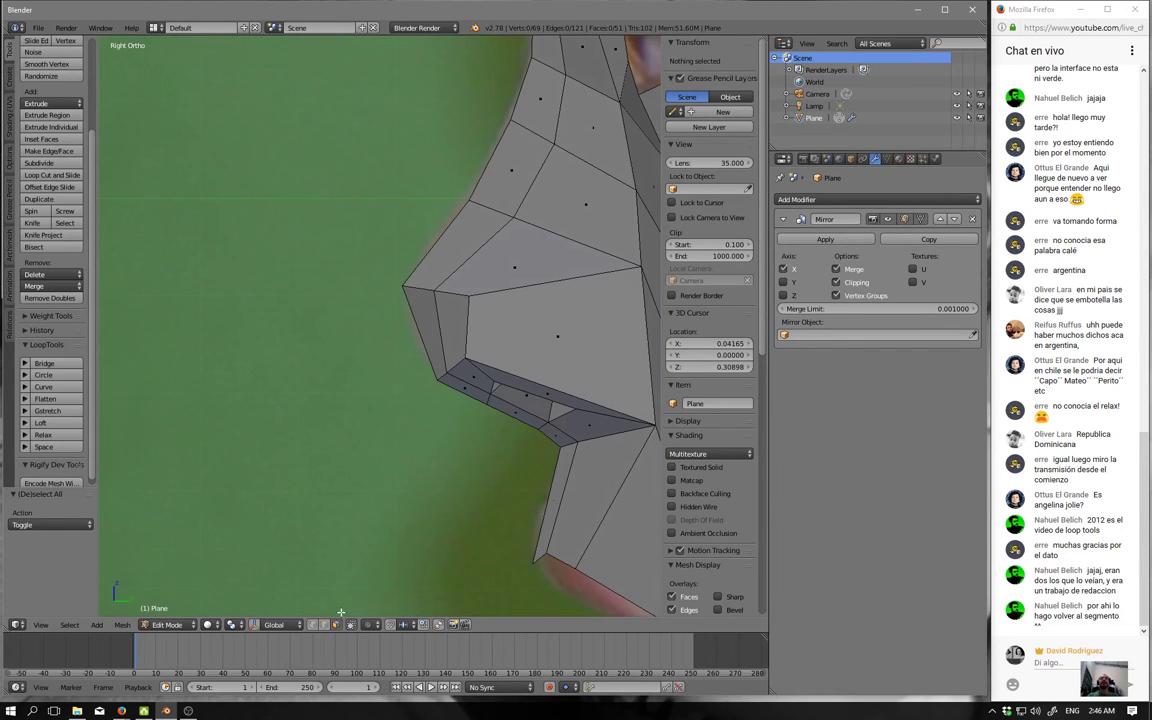
pyautogui.rightClick(560, 193)
pyautogui.press('z')
pyautogui.scroll(2, 443, 288)
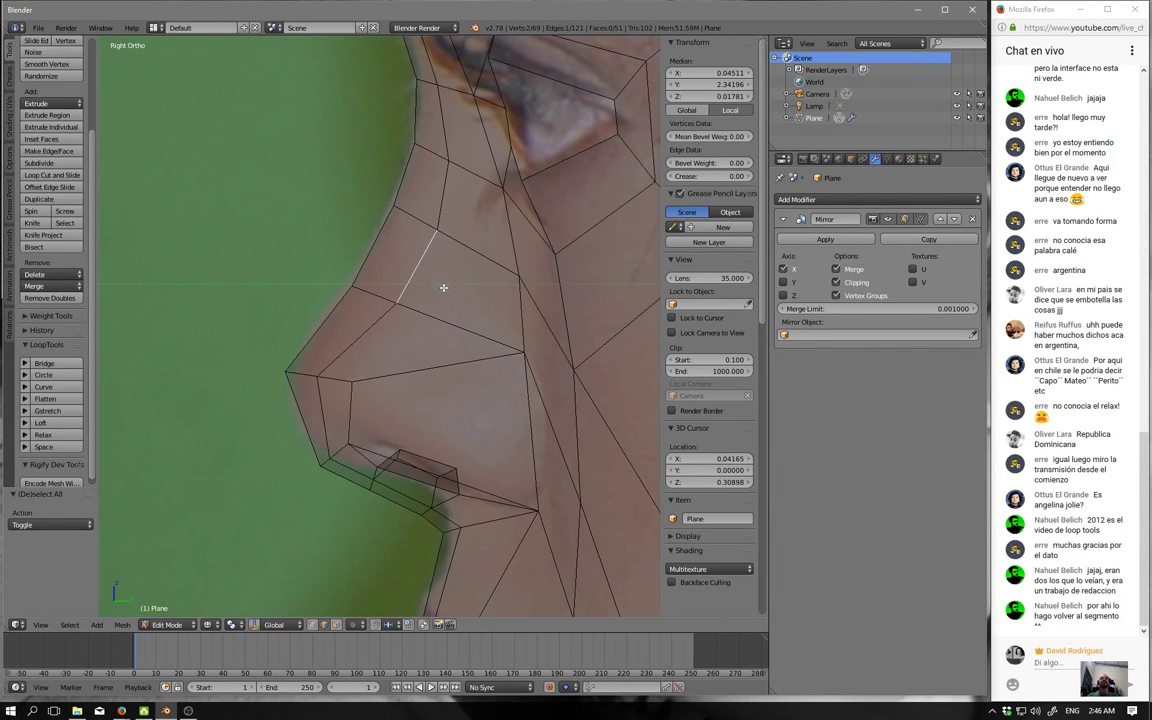
pyautogui.press('g')
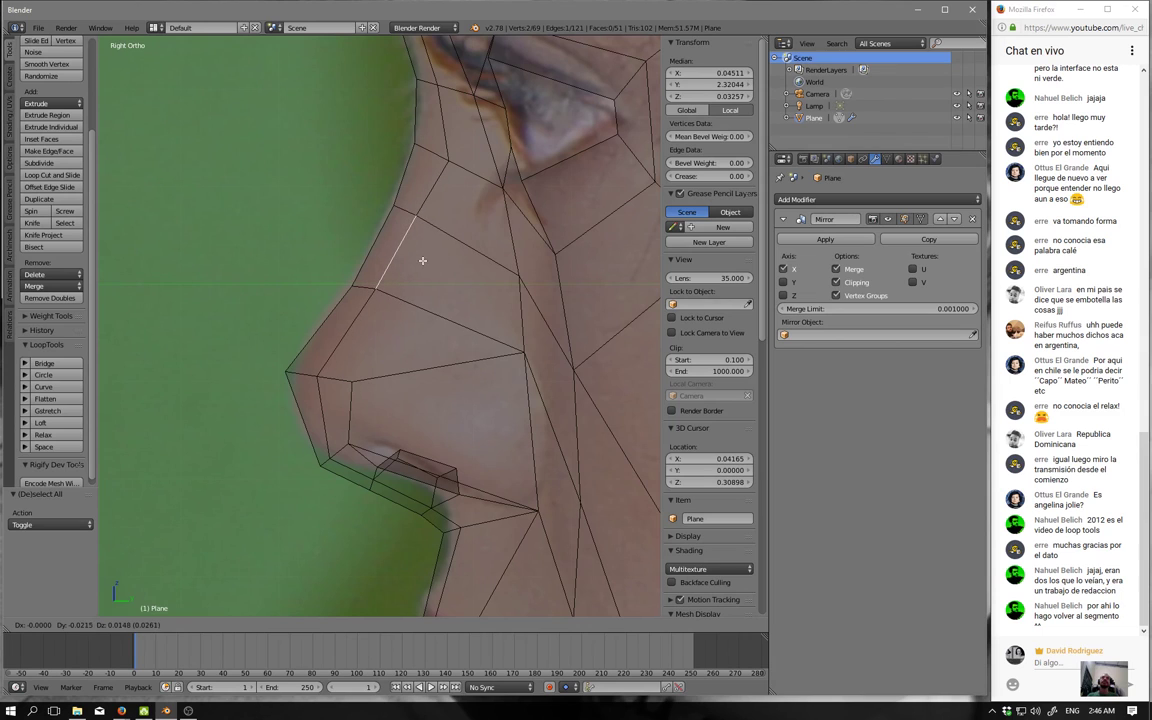
pyautogui.click(424, 257)
# Place the brow, eye-area and topmost forehead vertices on the profile outline.
pyautogui.rightClick(393, 154)
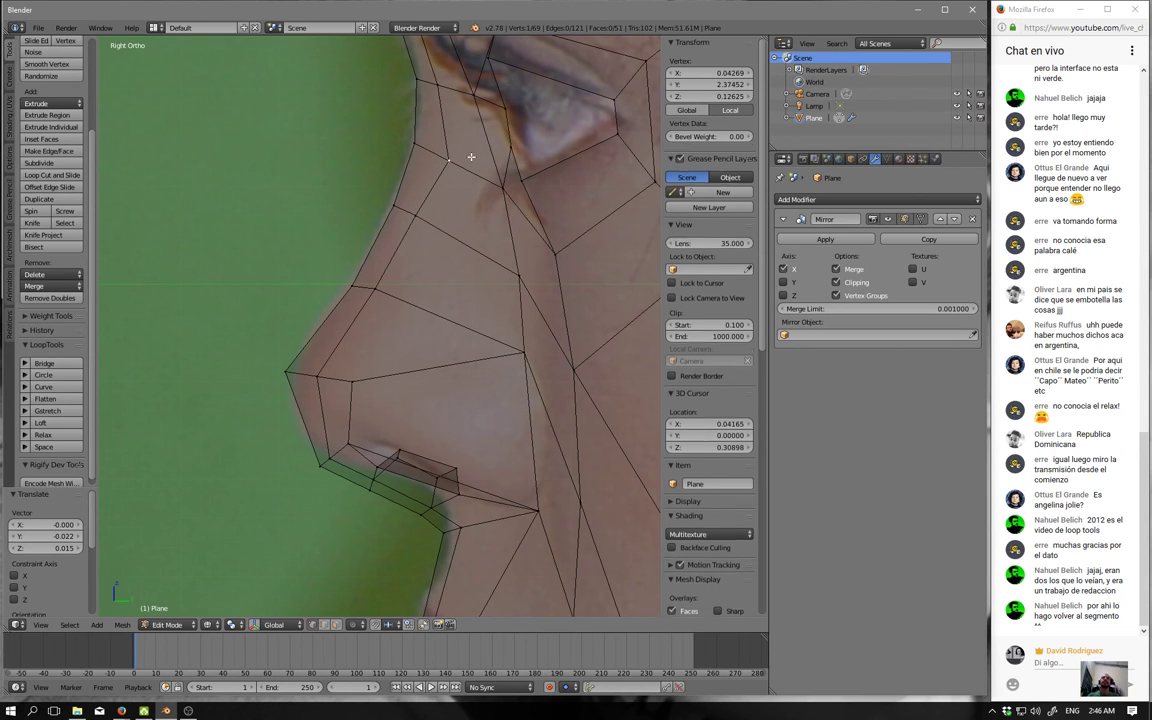
pyautogui.press('g')
pyautogui.click(440, 131)
pyautogui.scroll(-3, 440, 131)
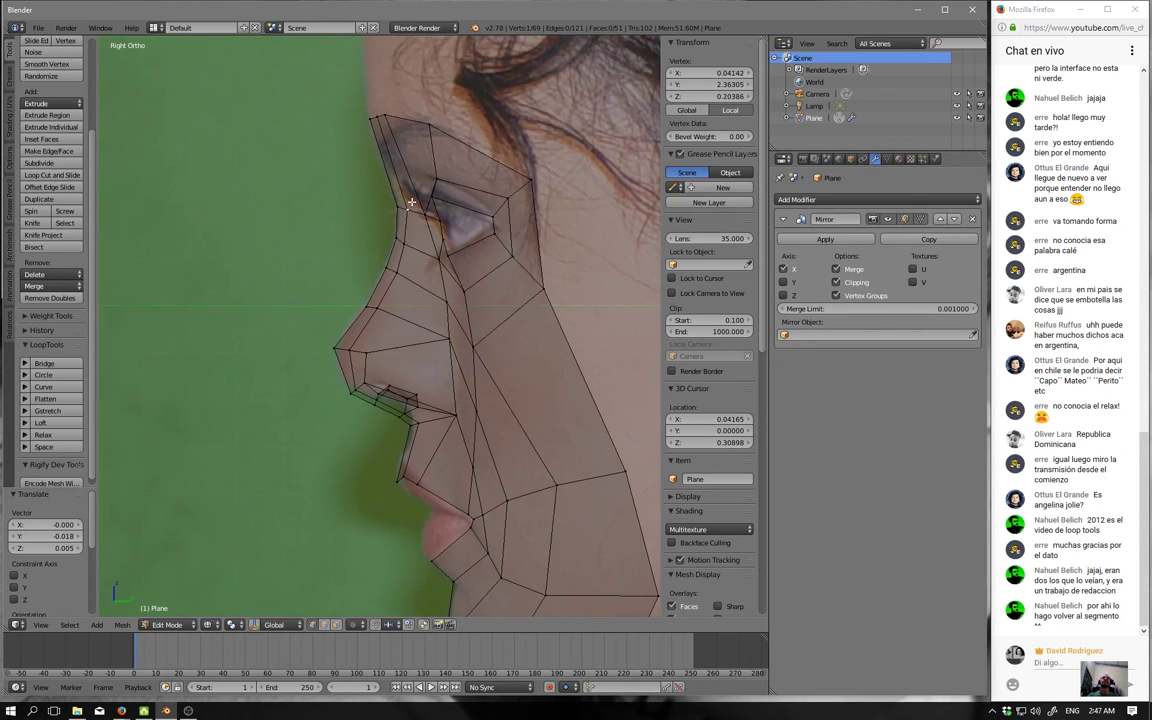
pyautogui.rightClick(370, 180)
pyautogui.press('g')
pyautogui.click(409, 201)
pyautogui.rightClick(371, 117)
pyautogui.press('g')
pyautogui.click(395, 115)
pyautogui.press('g')
pyautogui.click(380, 116)
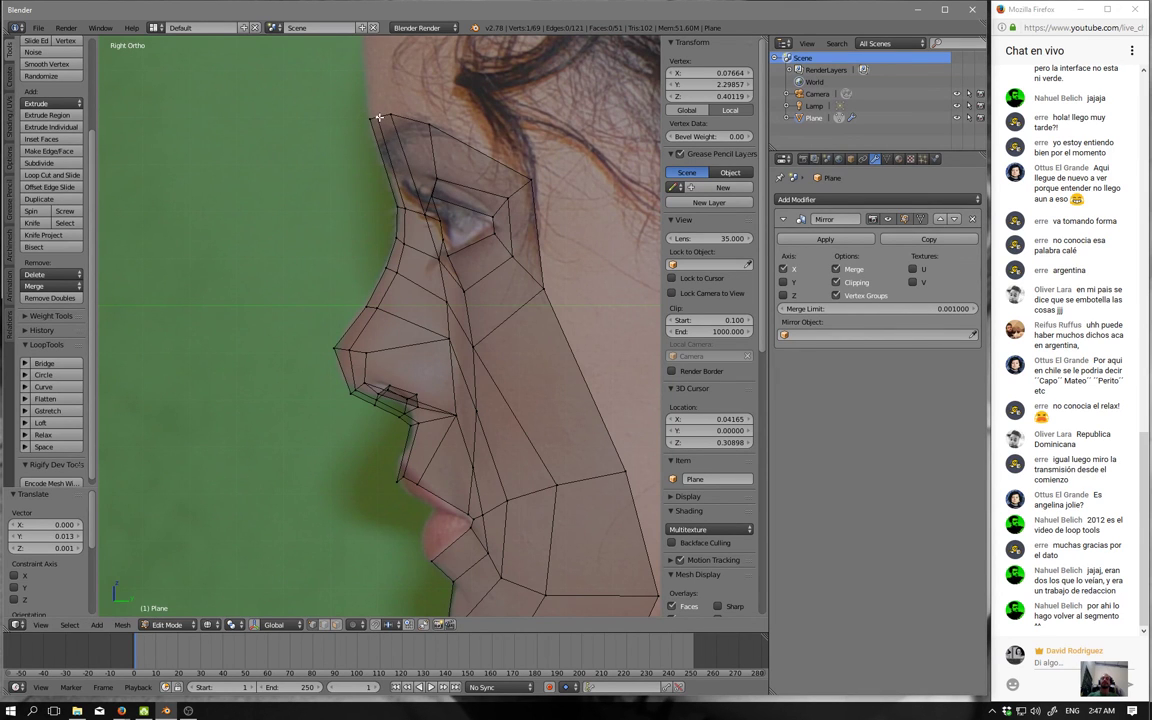
# From the top view, push the top vertex and its mirror outward to widen the forehead.
pyautogui.press('KP_7')
pyautogui.press('z')
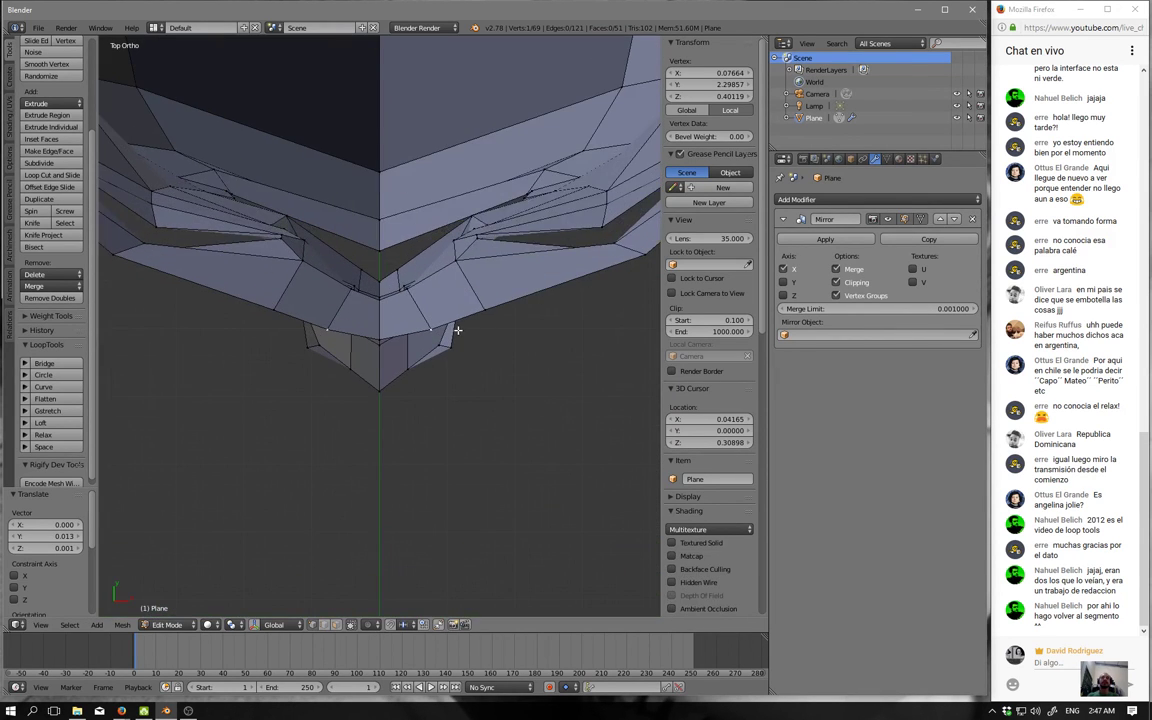
pyautogui.press('g')
pyautogui.click(520, 316)
pyautogui.scroll(-3, 523, 317)
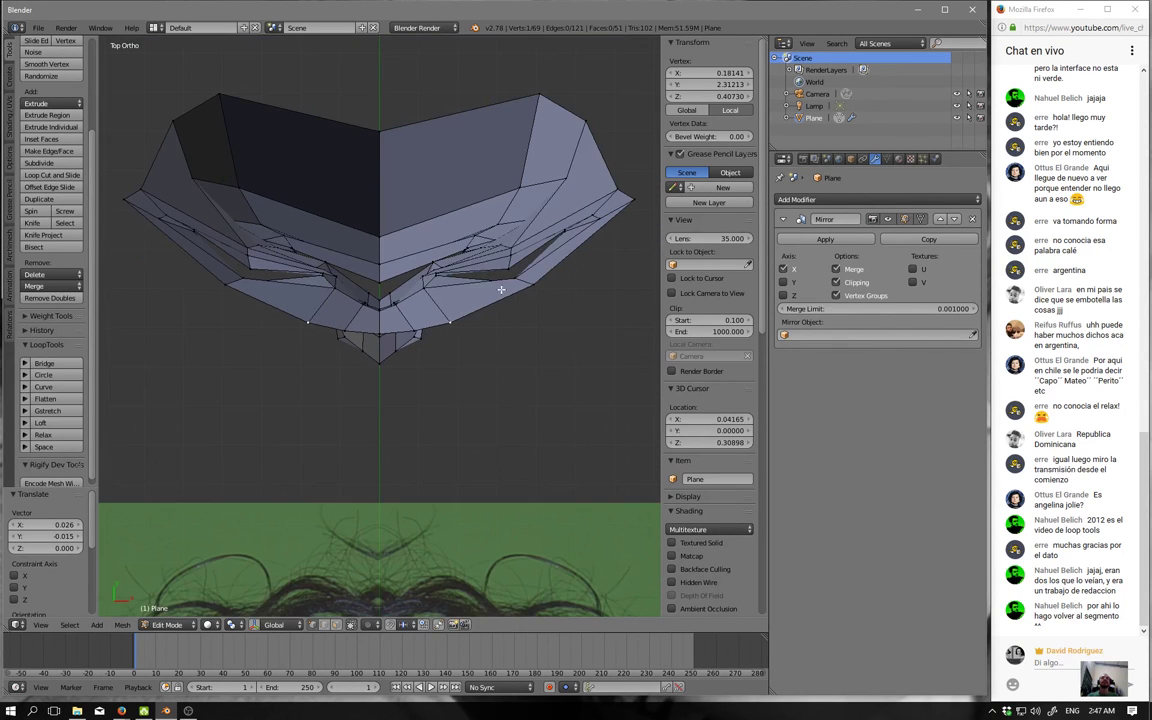
pyautogui.press('KP_8')
pyautogui.press('KP_8')
pyautogui.press('KP_8')
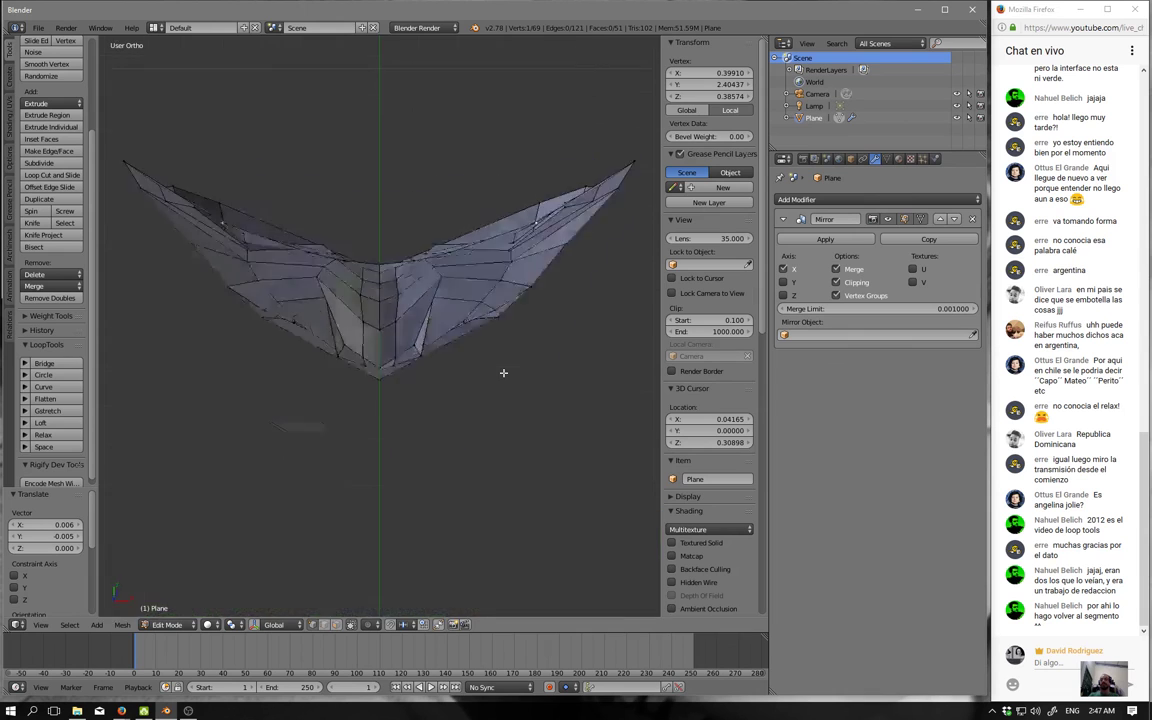
pyautogui.press('KP_1')
pyautogui.scroll(2, 424, 256)
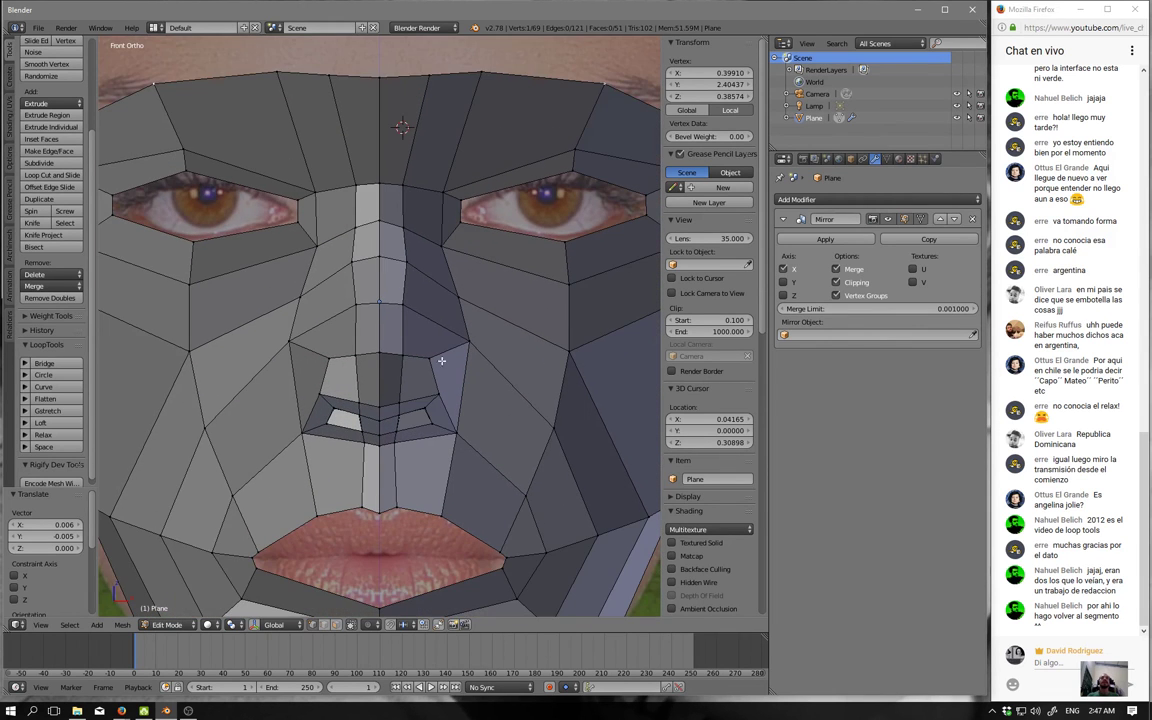
# In front wireframe view, pull the nostril vertices inward to narrow the nostrils.
pyautogui.moveTo(424, 249); pyautogui.dragTo(428, 387, button='middle')
pyautogui.press('KP_1')
pyautogui.scroll(2, 485, 424)
pyautogui.press('z')
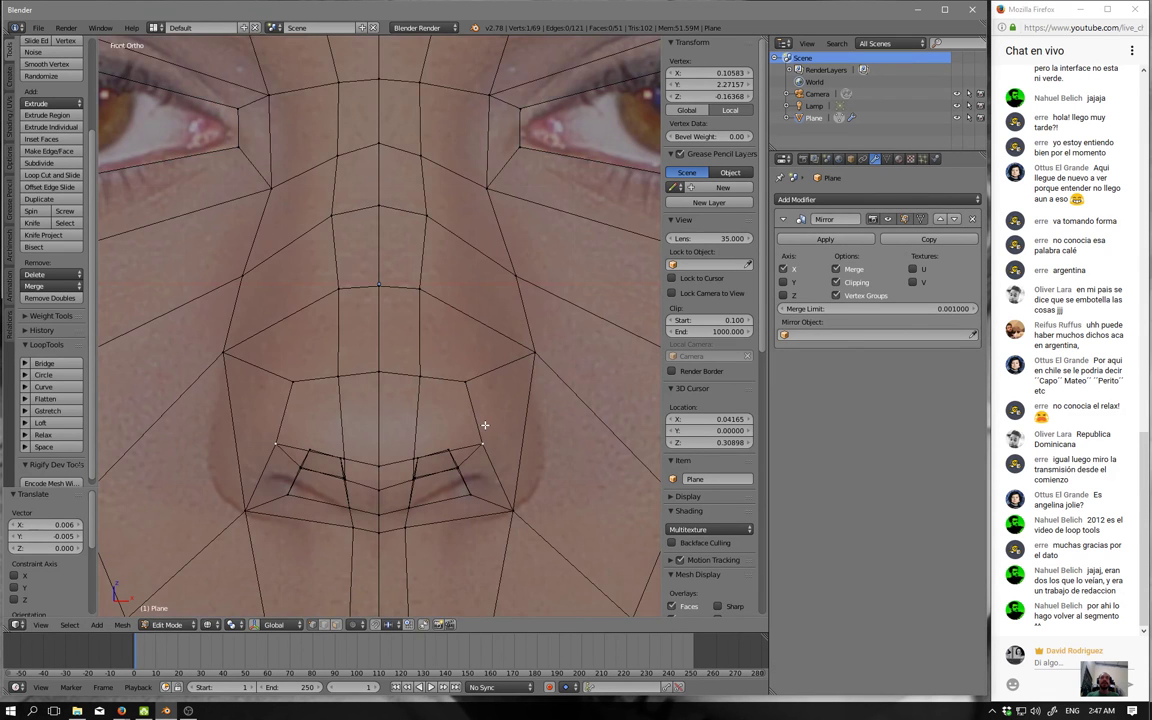
pyautogui.press('g')
pyautogui.click(414, 431)
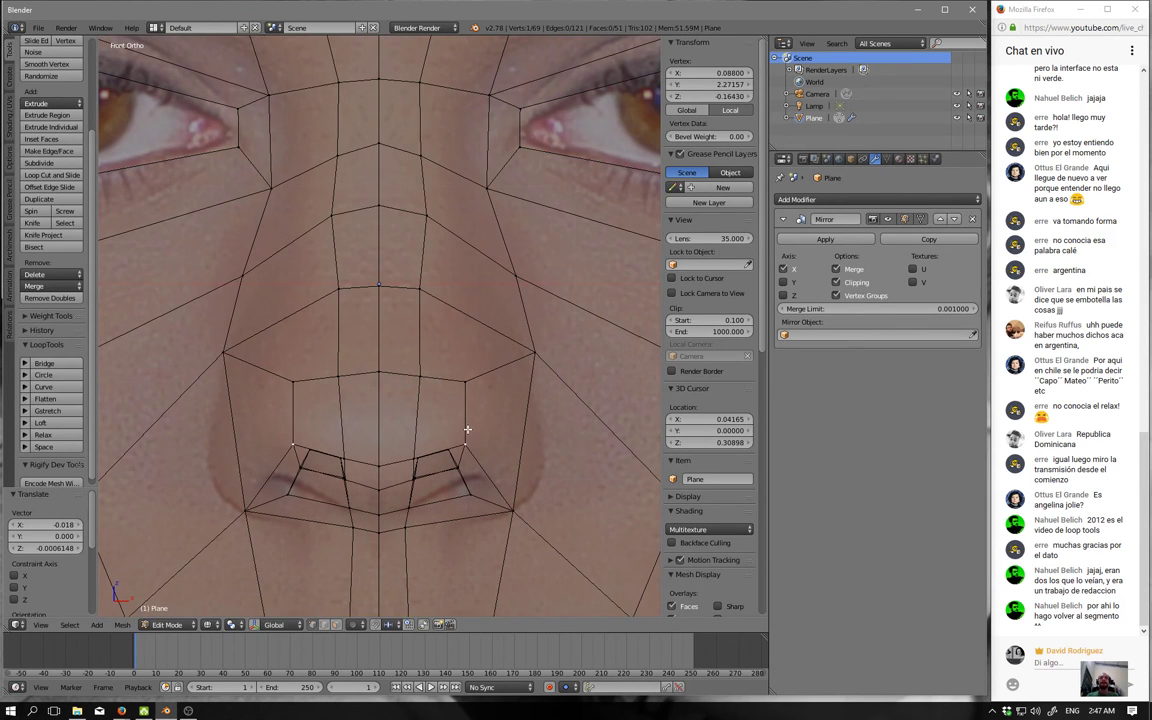
pyautogui.scroll(-2, 414, 431)
pyautogui.press('z')
pyautogui.press('KP_3')
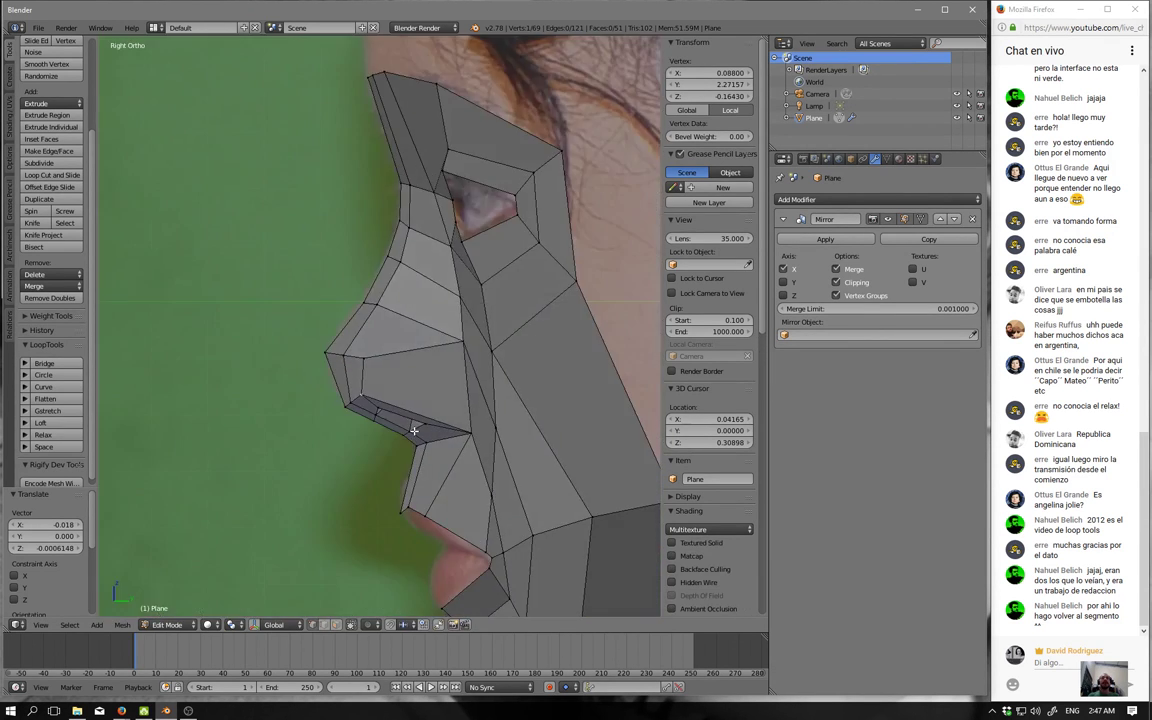
pyautogui.scroll(2, 410, 413)
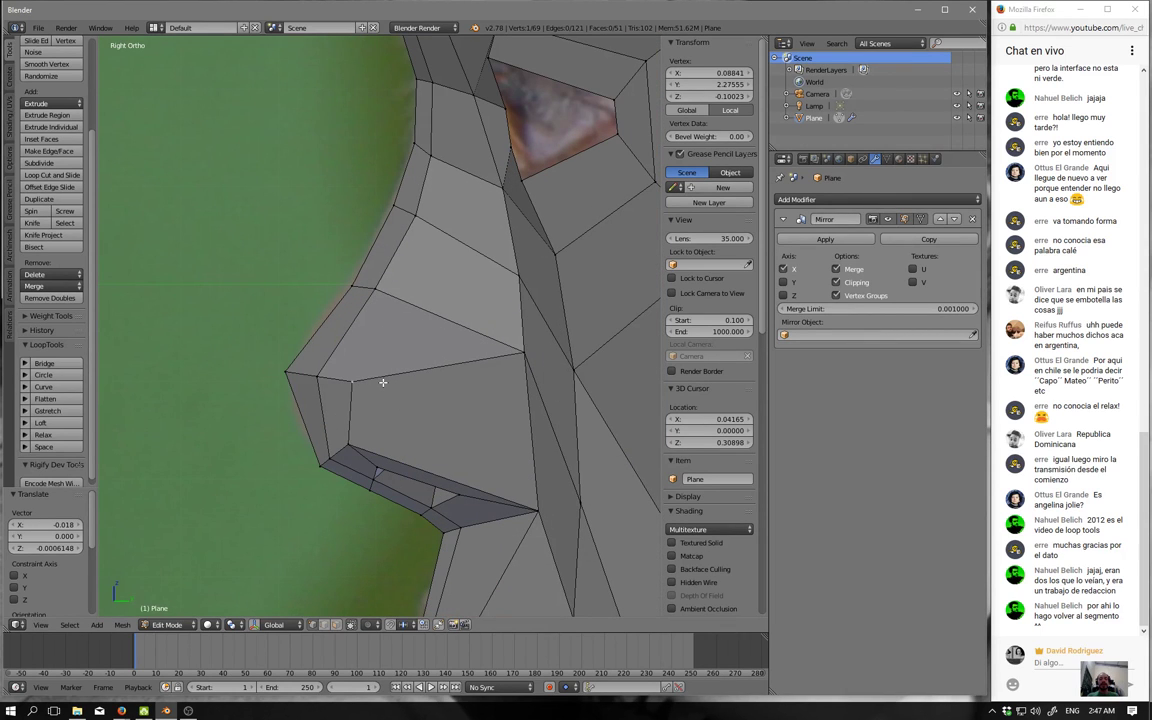
# In side view, adjust the nose-tip, nostril-corner and under-nose vertices to the profile.
pyautogui.rightClick(318, 377)
pyautogui.press('g')
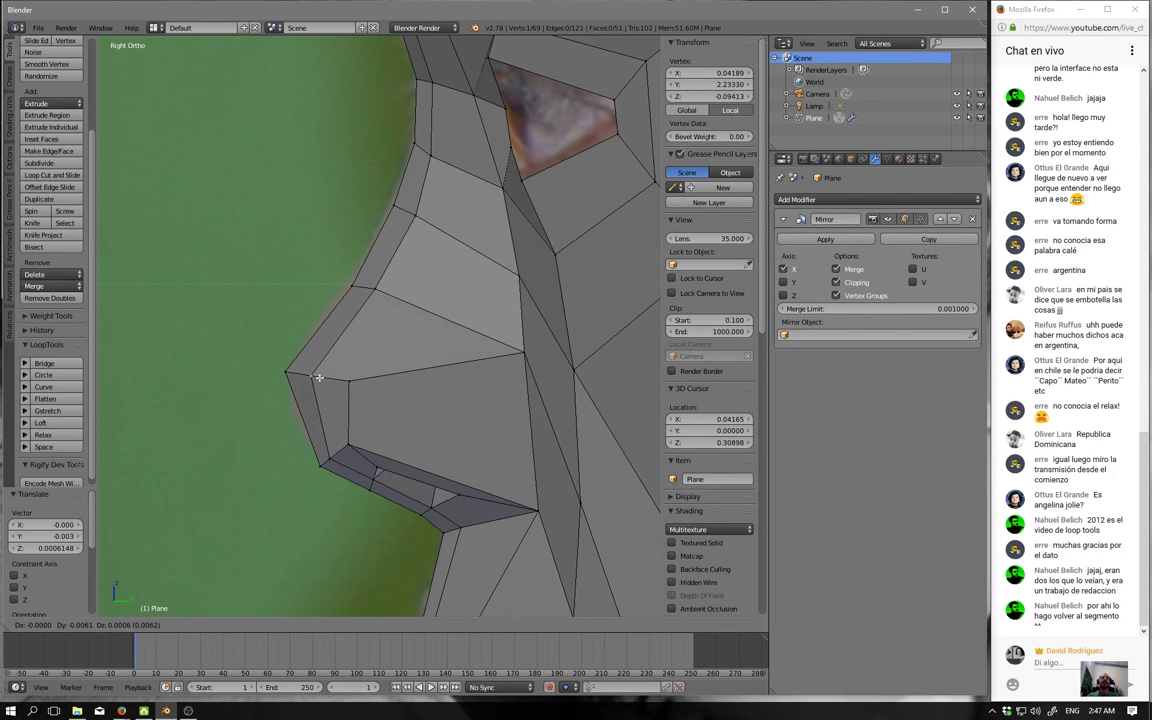
pyautogui.click(314, 378)
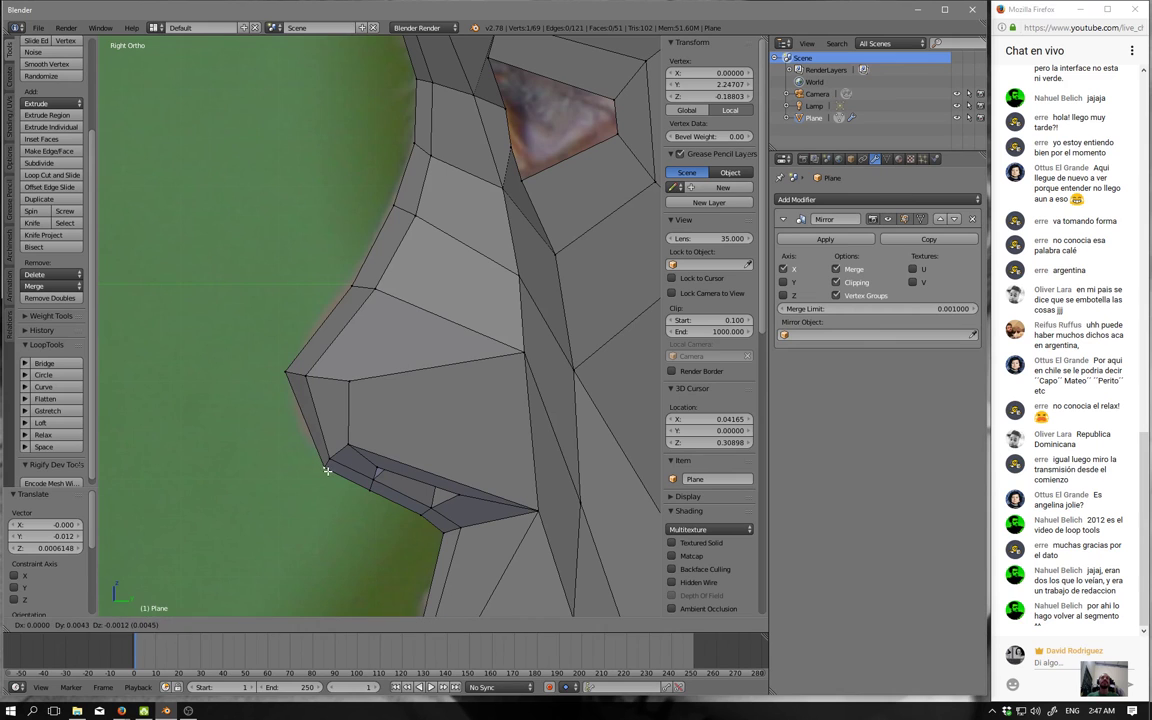
pyautogui.rightClick(325, 466)
pyautogui.press('g')
pyautogui.click(361, 444)
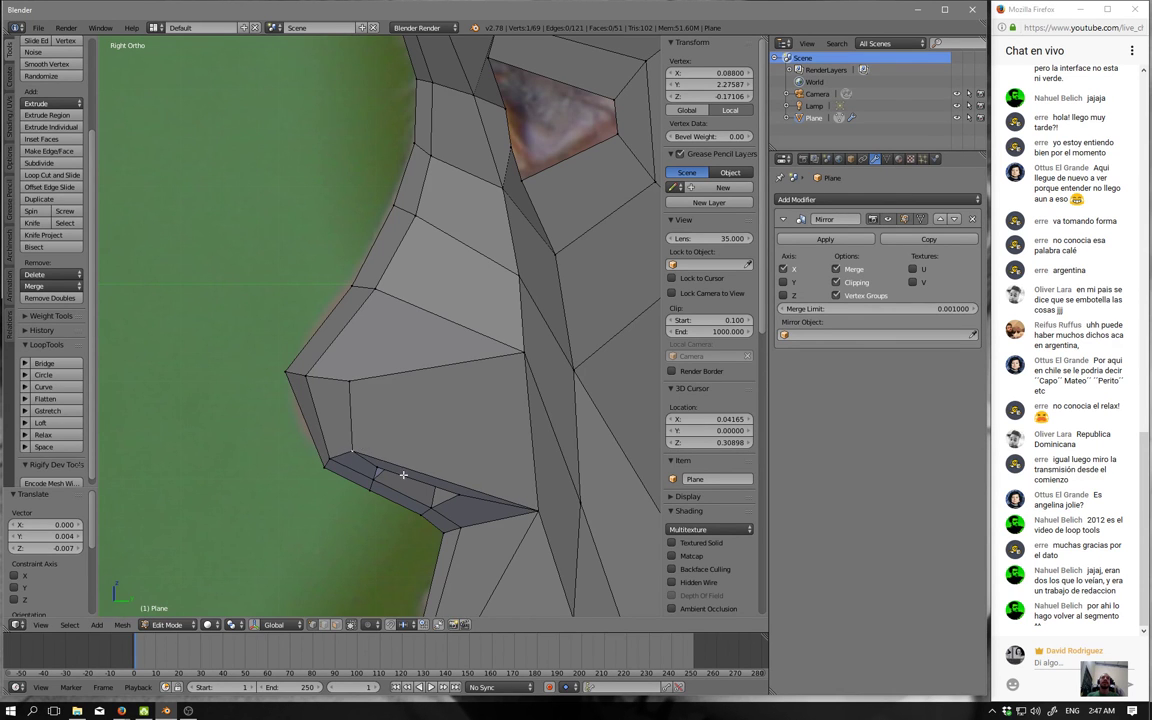
pyautogui.scroll(-3, 369, 435)
pyautogui.rightClick(369, 435)
pyautogui.press('g')
pyautogui.click(368, 437)
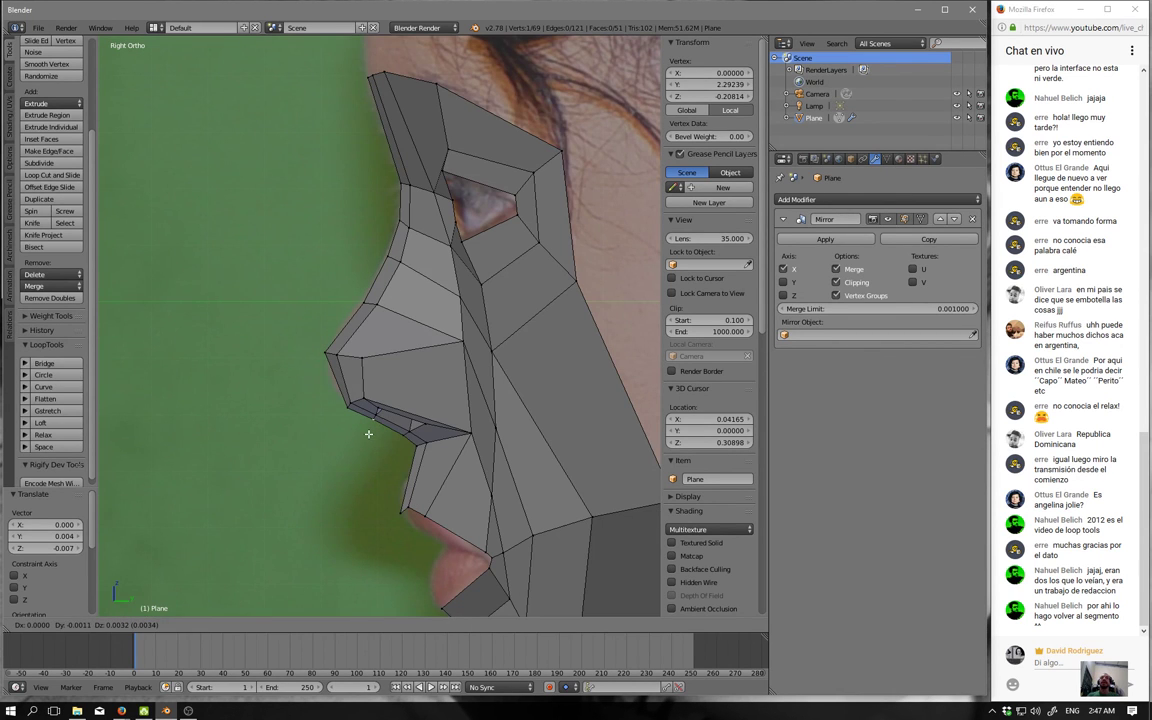
pyautogui.moveTo(368, 437)
pyautogui.mouseDown(button='middle')
pyautogui.moveTo(494, 414)
pyautogui.moveTo(430, 400)
pyautogui.mouseUp(button='middle')
# In Object Mode, preview a Subdivision Surface modifier, then delete it to keep the mesh faceted.
pyautogui.press('Tab')
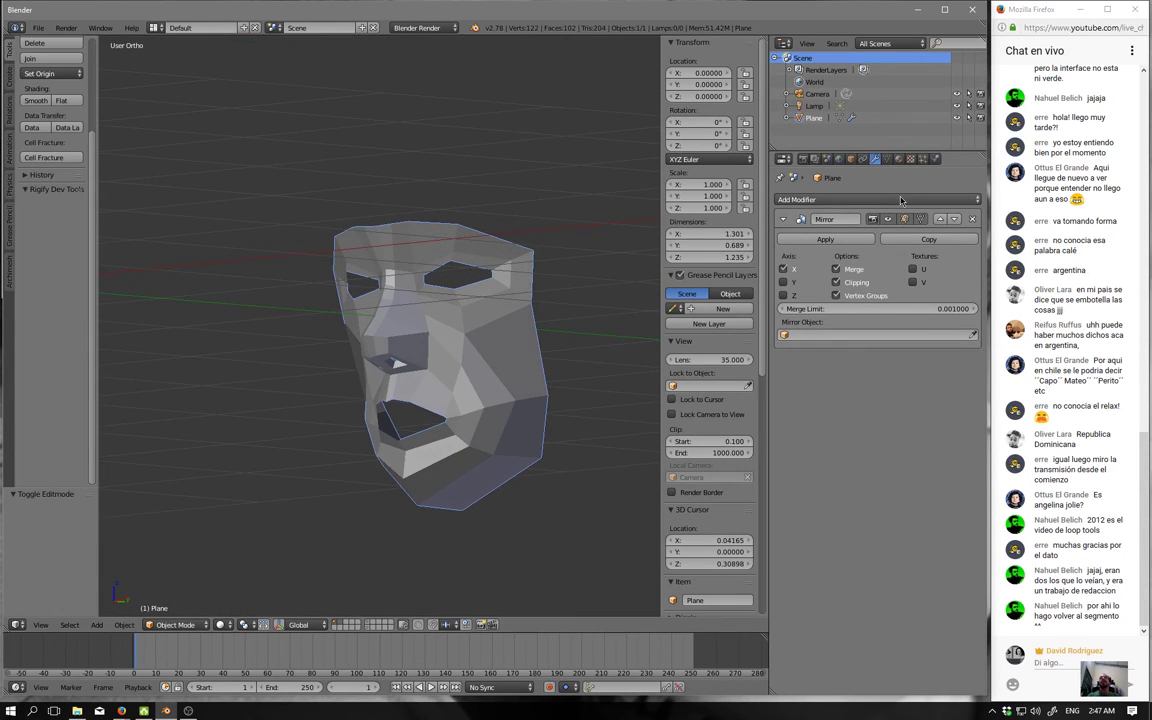
pyautogui.click(869, 199)
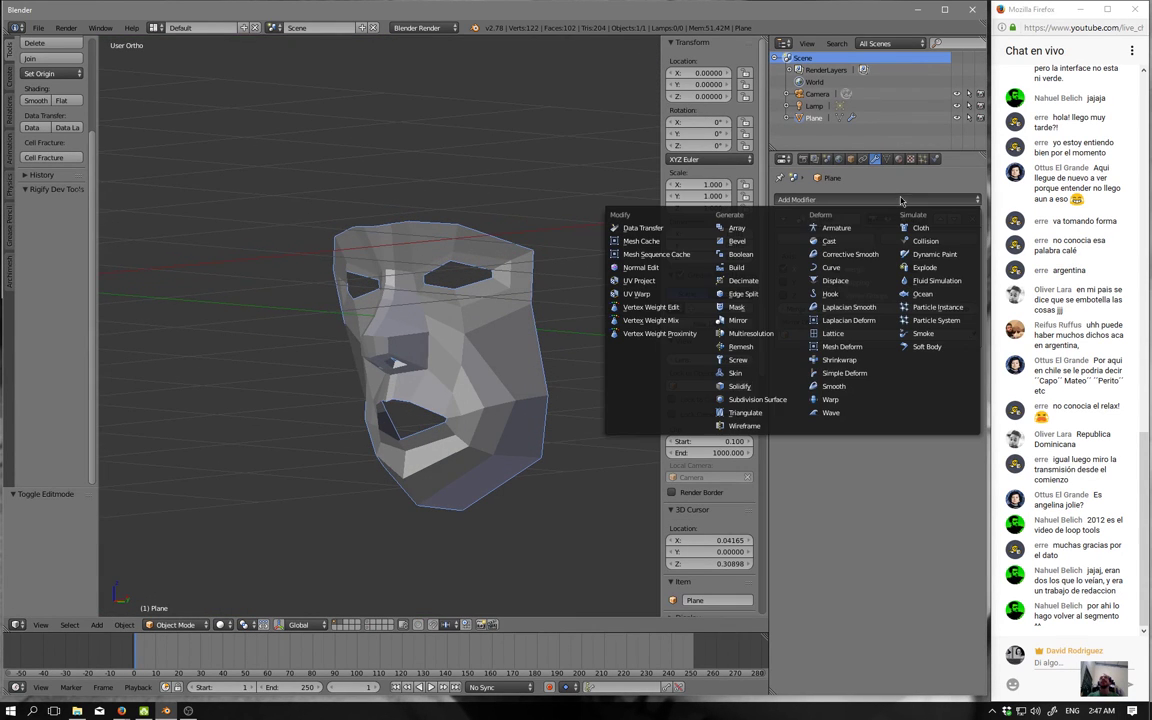
pyautogui.click(791, 404)
pyautogui.moveTo(483, 374)
pyautogui.mouseDown(button='middle')
pyautogui.moveTo(549, 398)
pyautogui.moveTo(507, 427)
pyautogui.moveTo(527, 424)
pyautogui.mouseUp(button='middle')
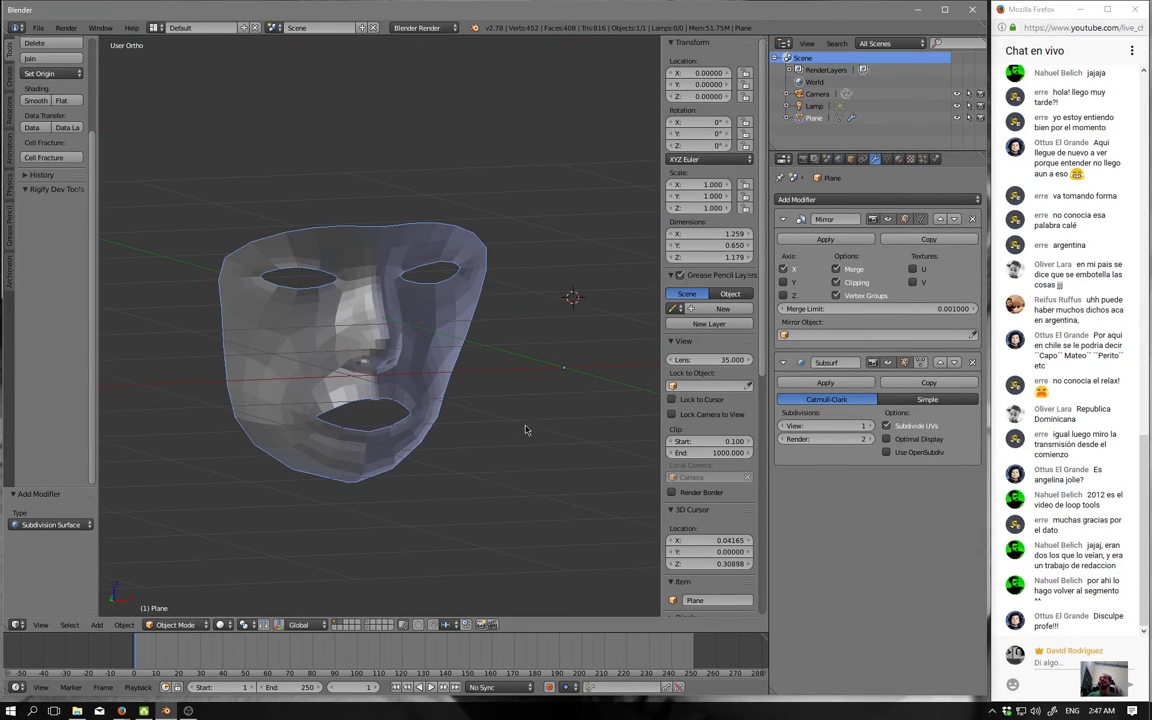
pyautogui.click(971, 363)
pyautogui.moveTo(473, 481); pyautogui.dragTo(409, 457, button='middle')
pyautogui.press('KP_1')
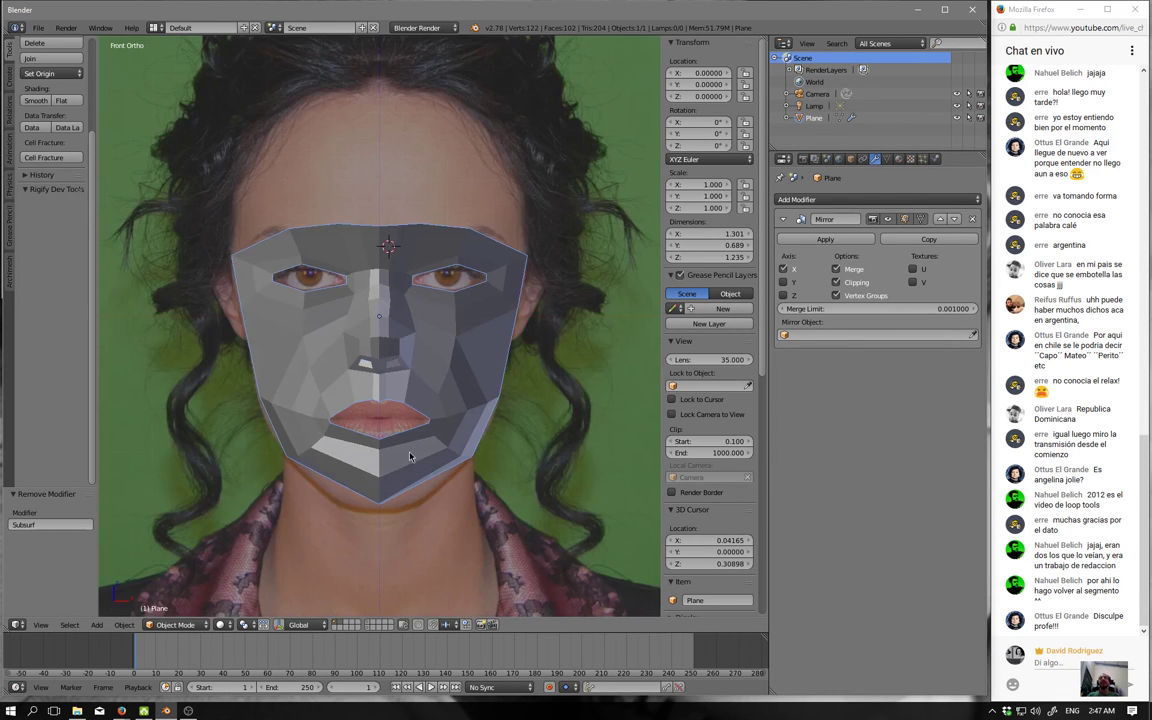
pyautogui.scroll(3, 454, 320)
pyautogui.scroll(1, 453, 363)
# Return to Edit Mode and bring up the Save file browser.
pyautogui.press('Tab')
pyautogui.scroll(-2, 487, 458)
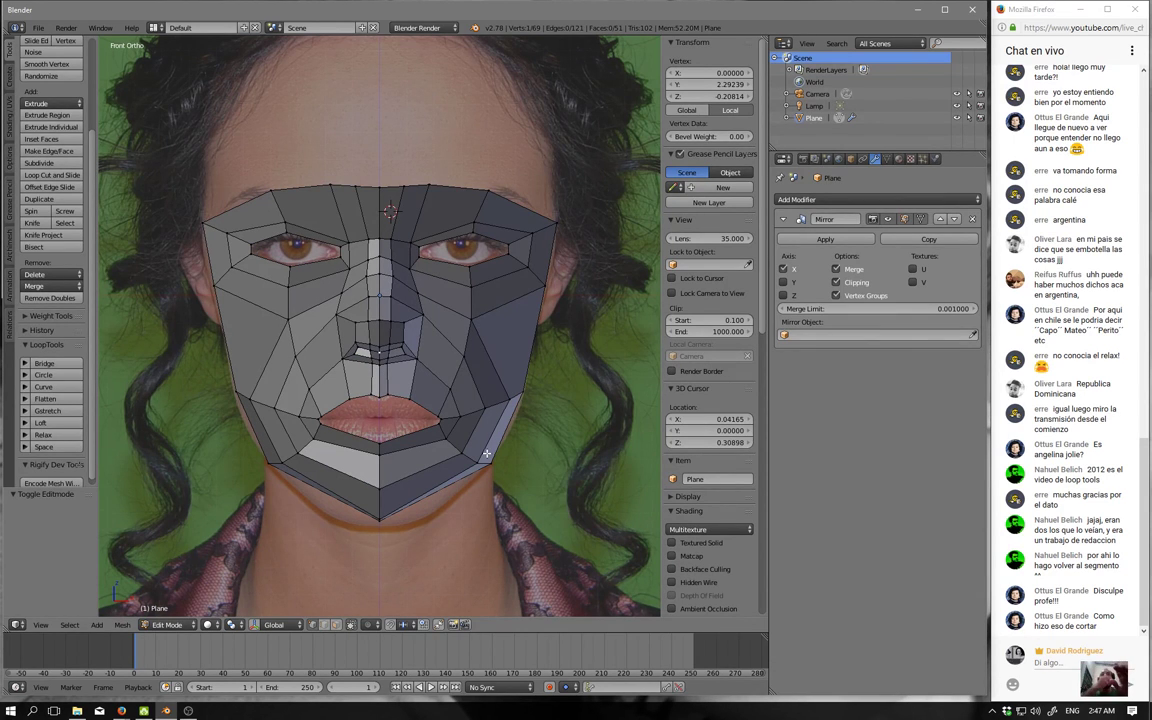
pyautogui.keyDown('shift'); pyautogui.moveTo(428, 452); pyautogui.dragTo(460, 423, button='middle'); pyautogui.keyUp('shift')
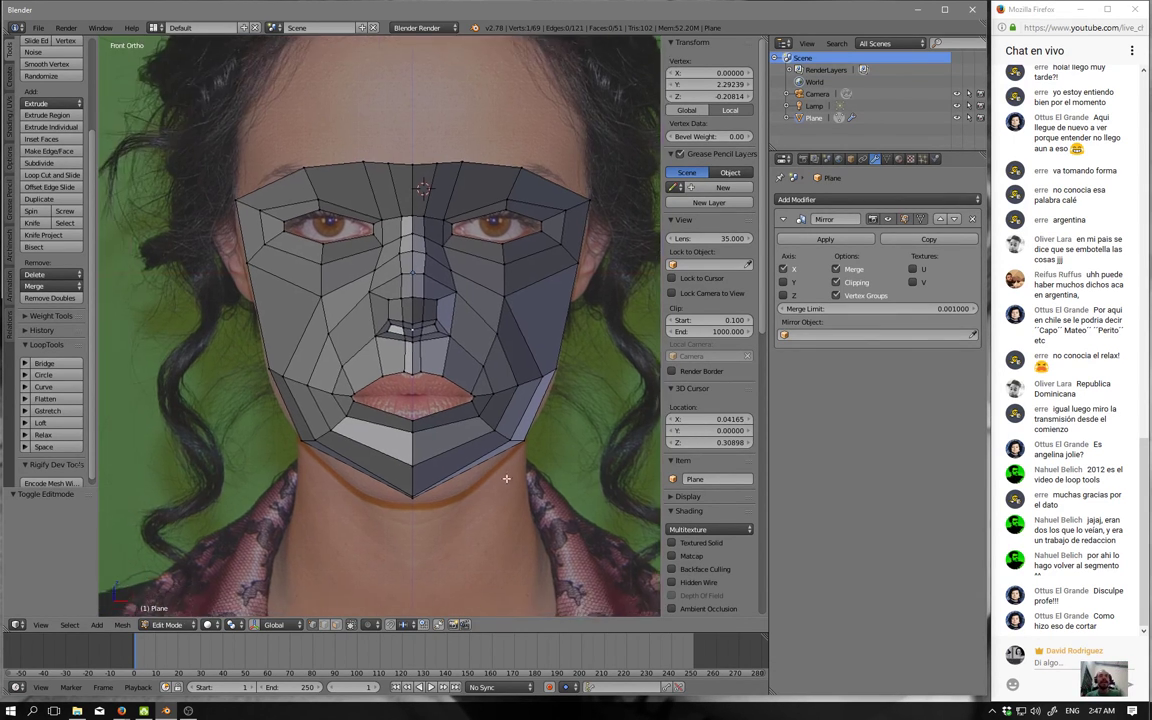
pyautogui.hotkey('ctrl', 's')
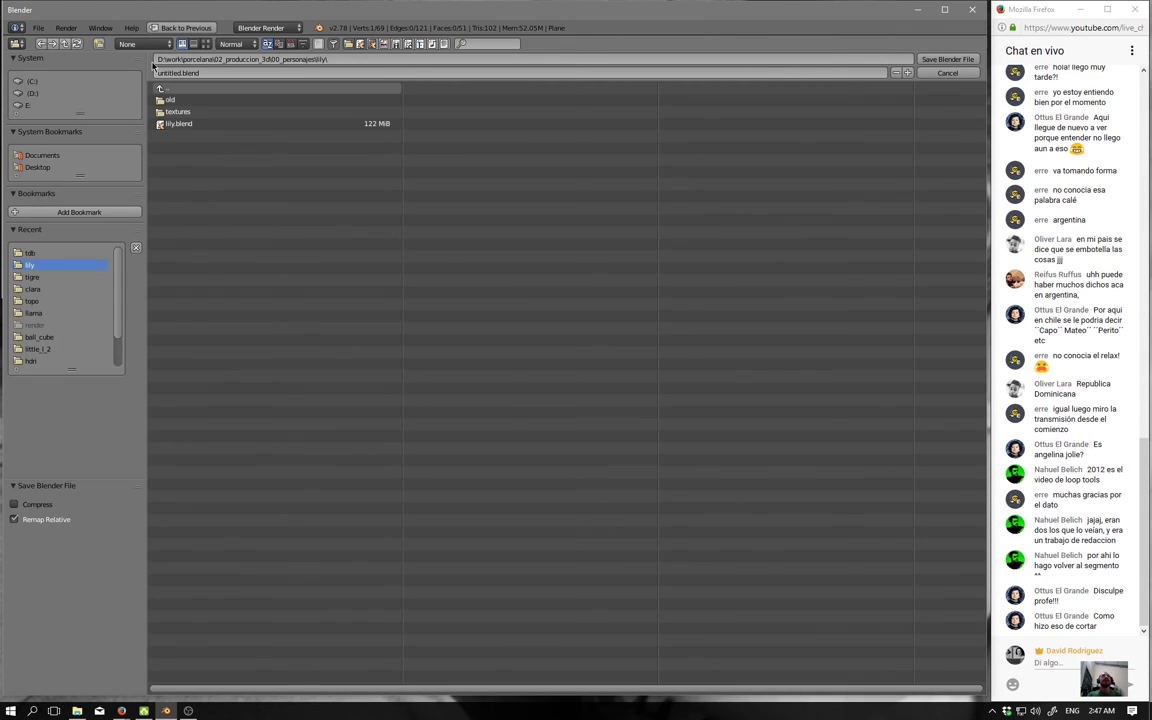
# Save the face model as cara.blend in the recently used tdb folder.
pyautogui.click(38, 94)
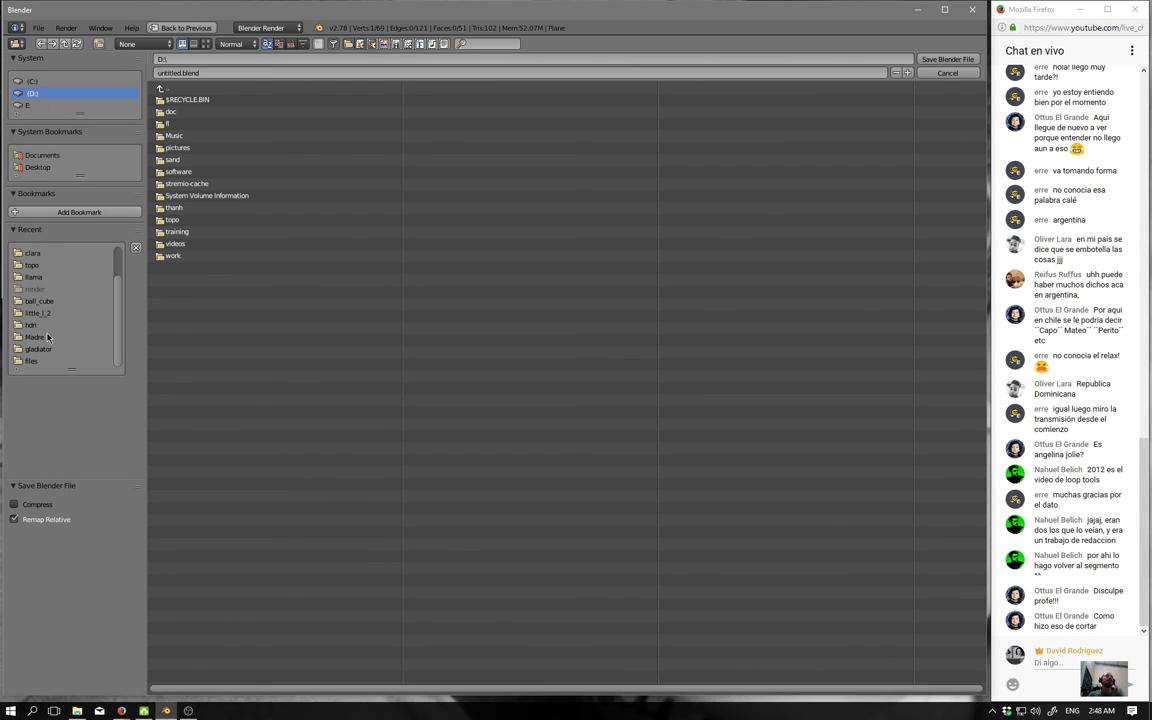
pyautogui.click(43, 253)
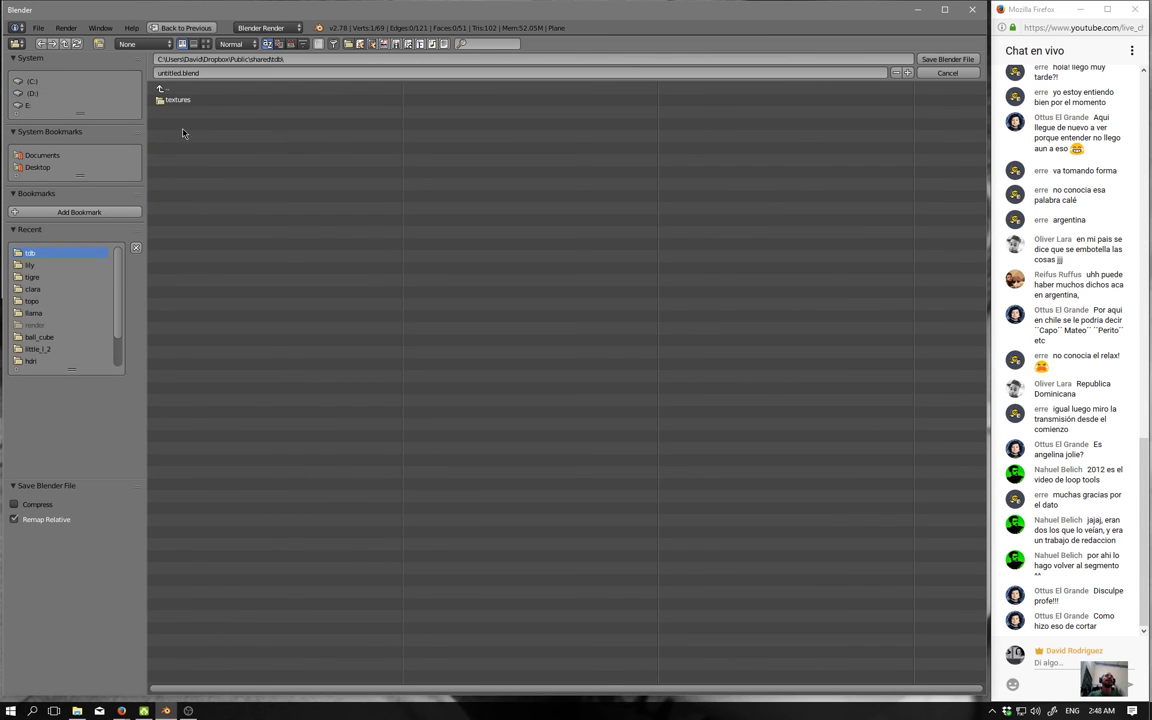
pyautogui.click(178, 73)
pyautogui.press('BackSpace')
pyautogui.write('cara')
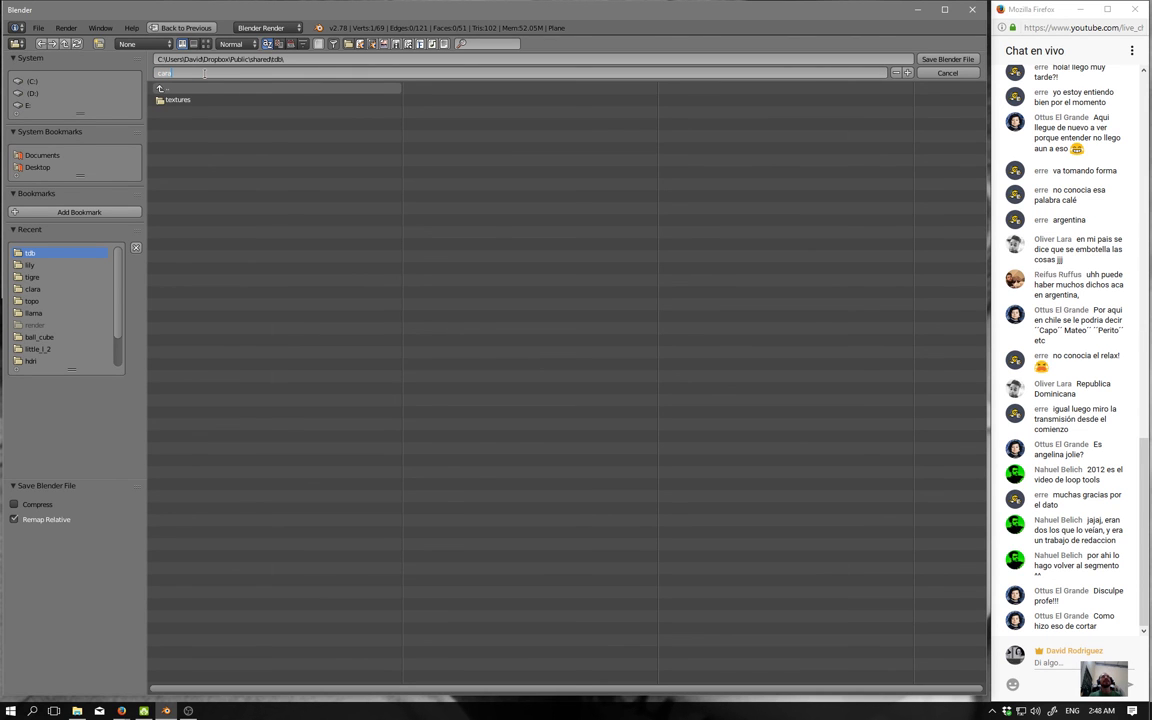
pyautogui.press('Return')
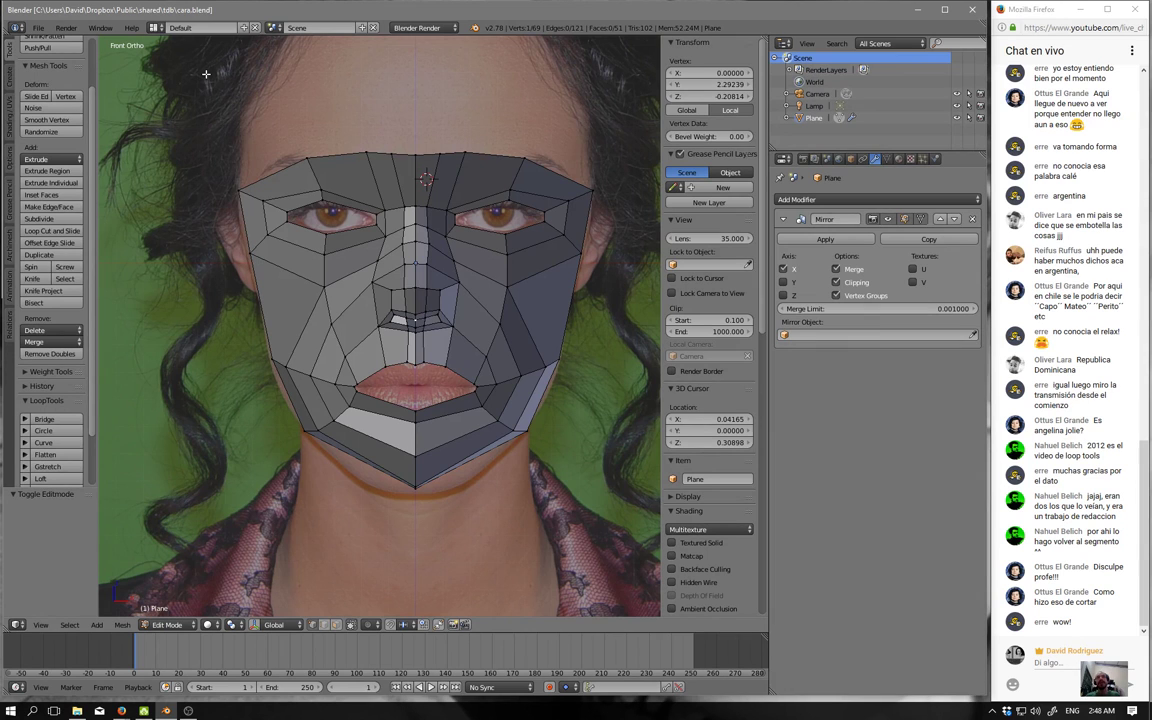
pyautogui.scroll(3, 206, 73)
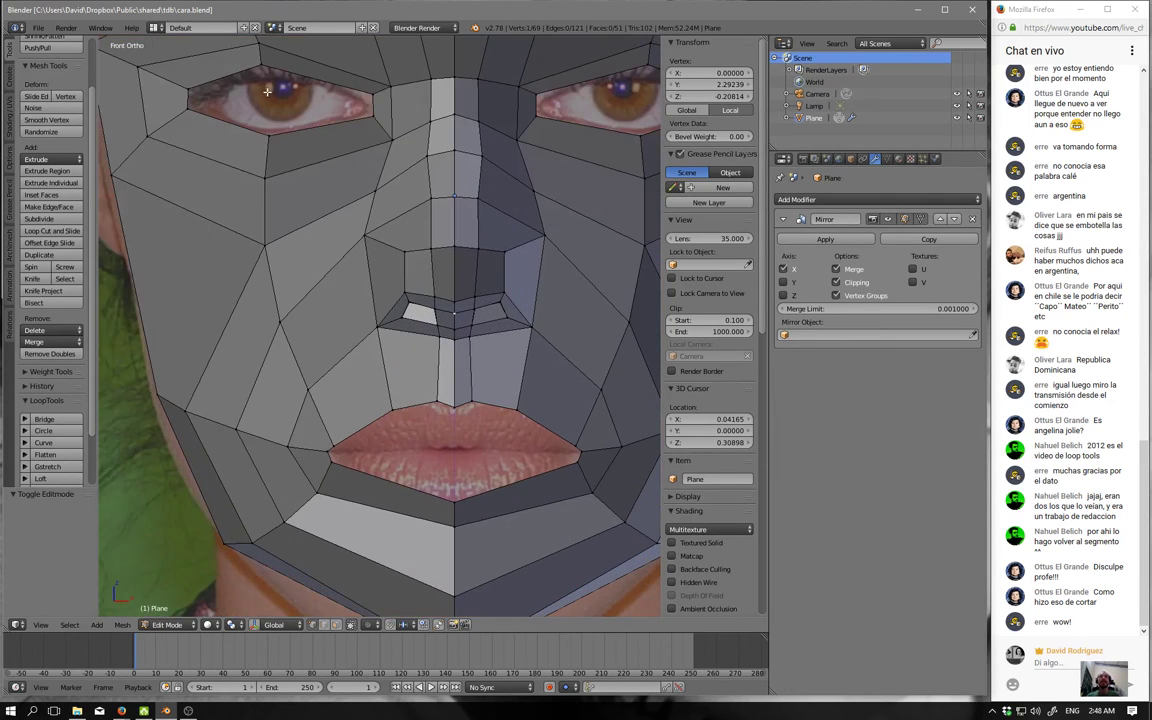
pyautogui.scroll(2, 107, 232)
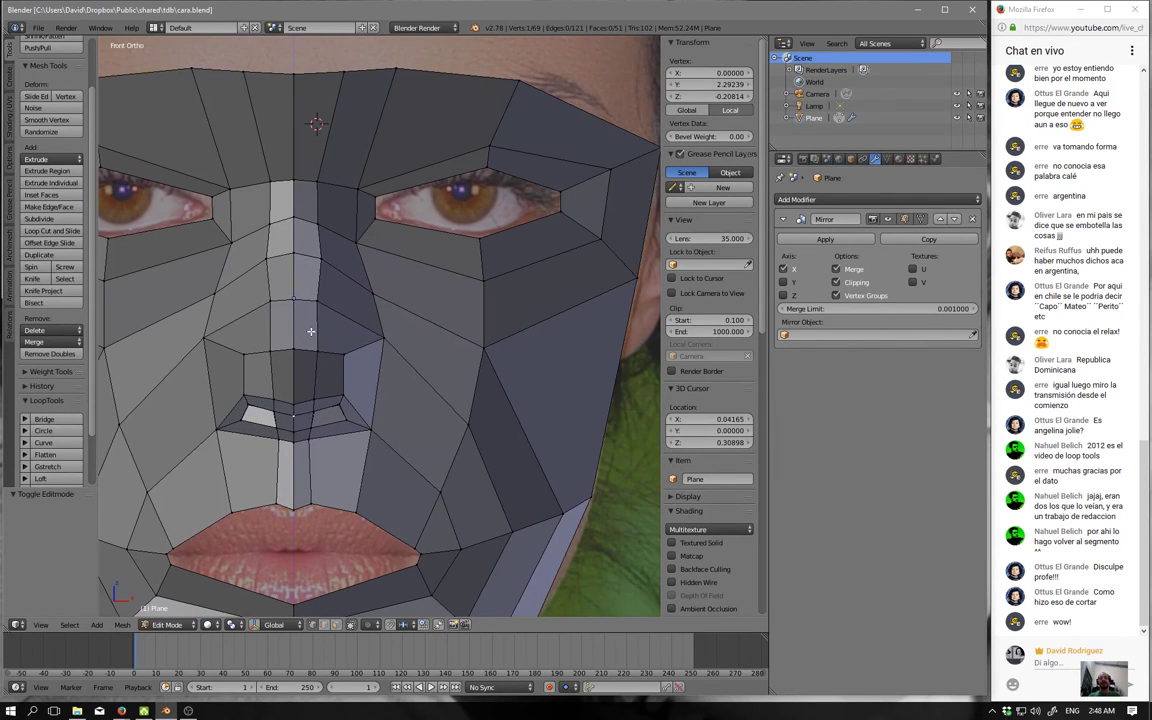
pyautogui.press('k')
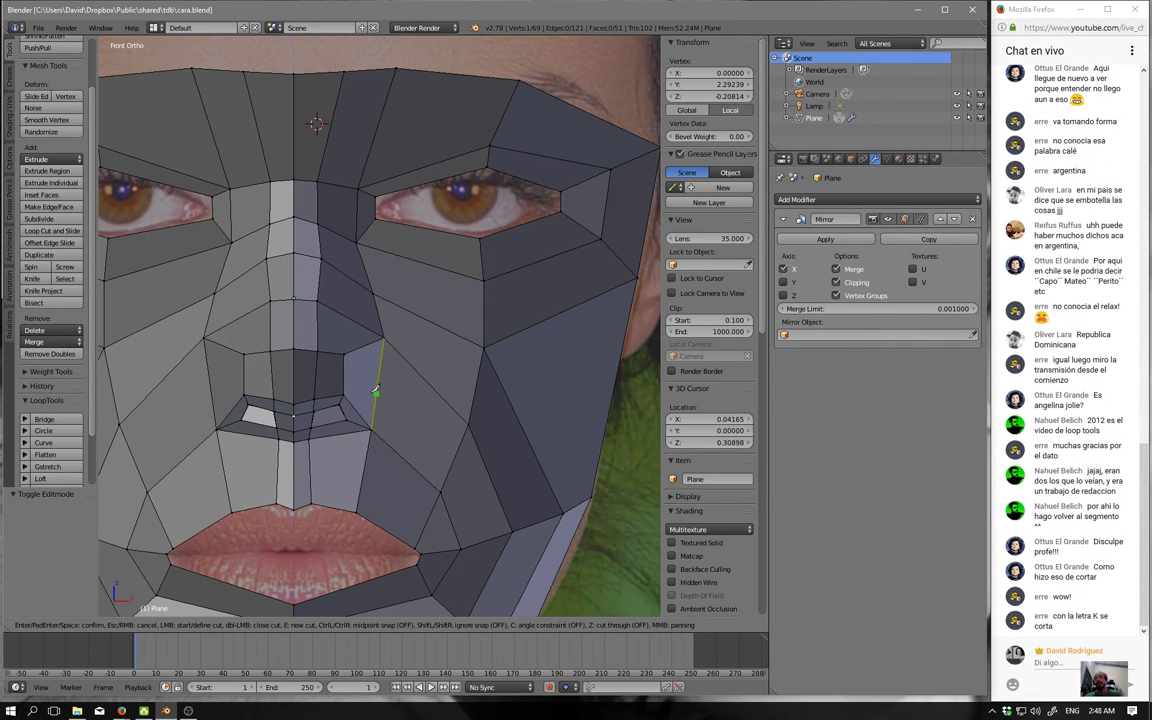
pyautogui.press('Escape')
pyautogui.scroll(-3, 443, 466)
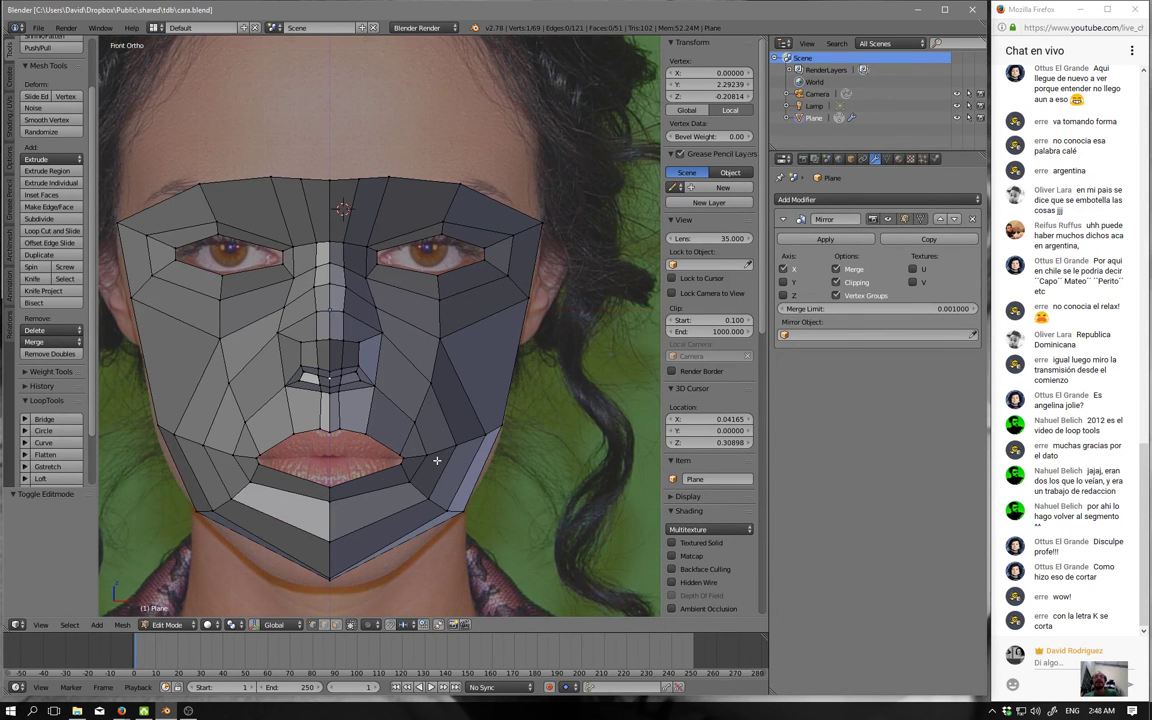
pyautogui.scroll(1, 407, 474)
pyautogui.scroll(1, 426, 409)
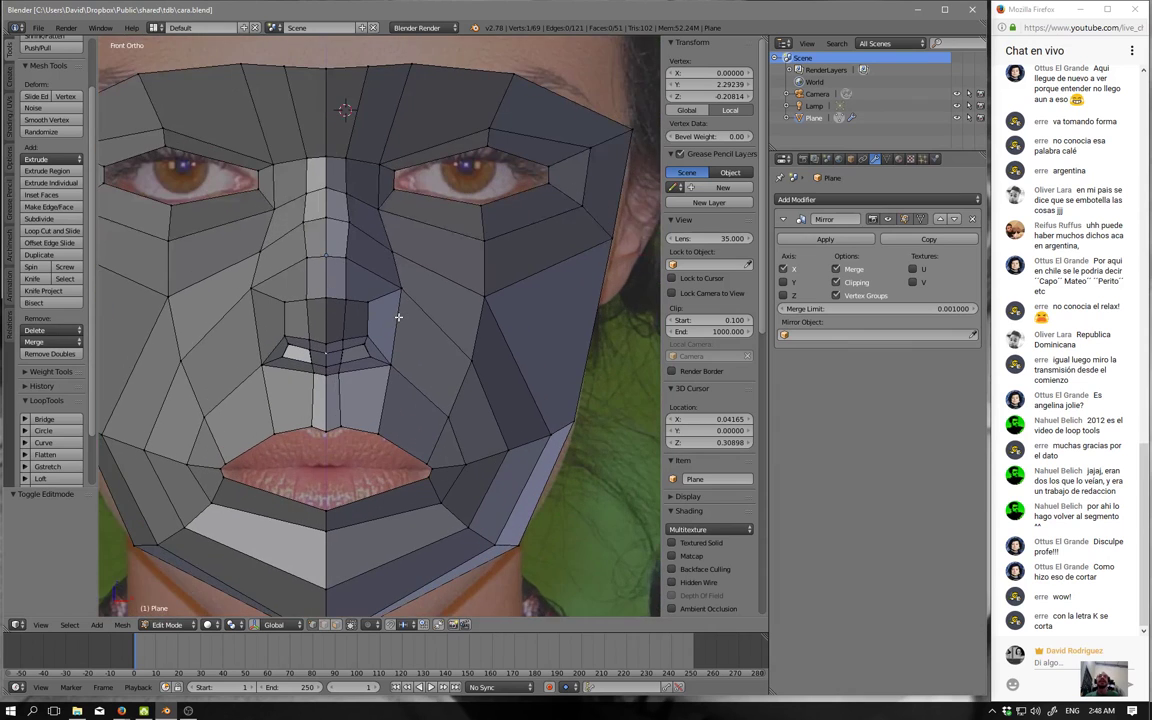
pyautogui.scroll(1, 445, 344)
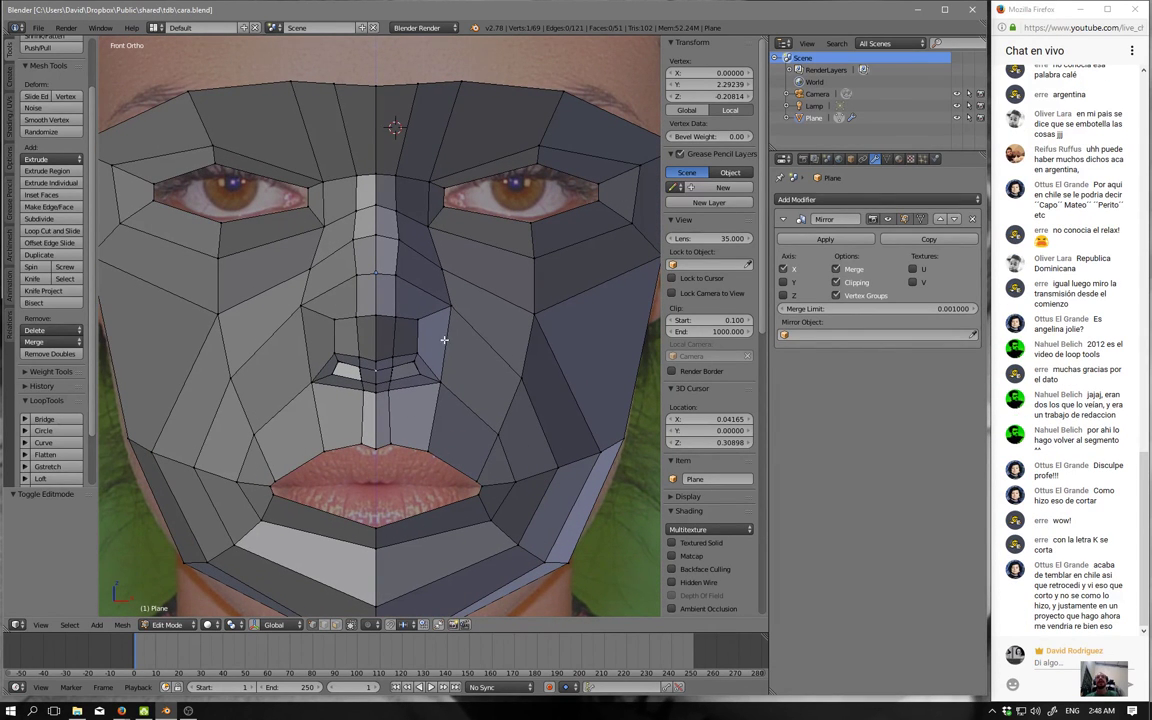
pyautogui.press('z')
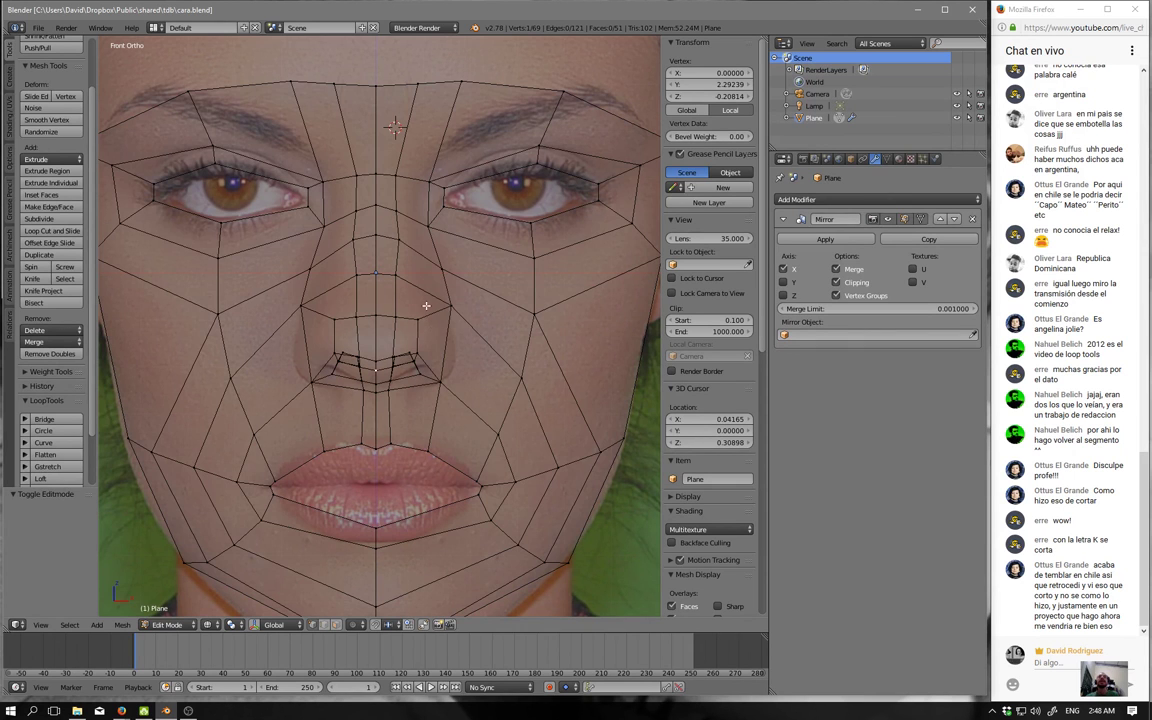
pyautogui.press('z')
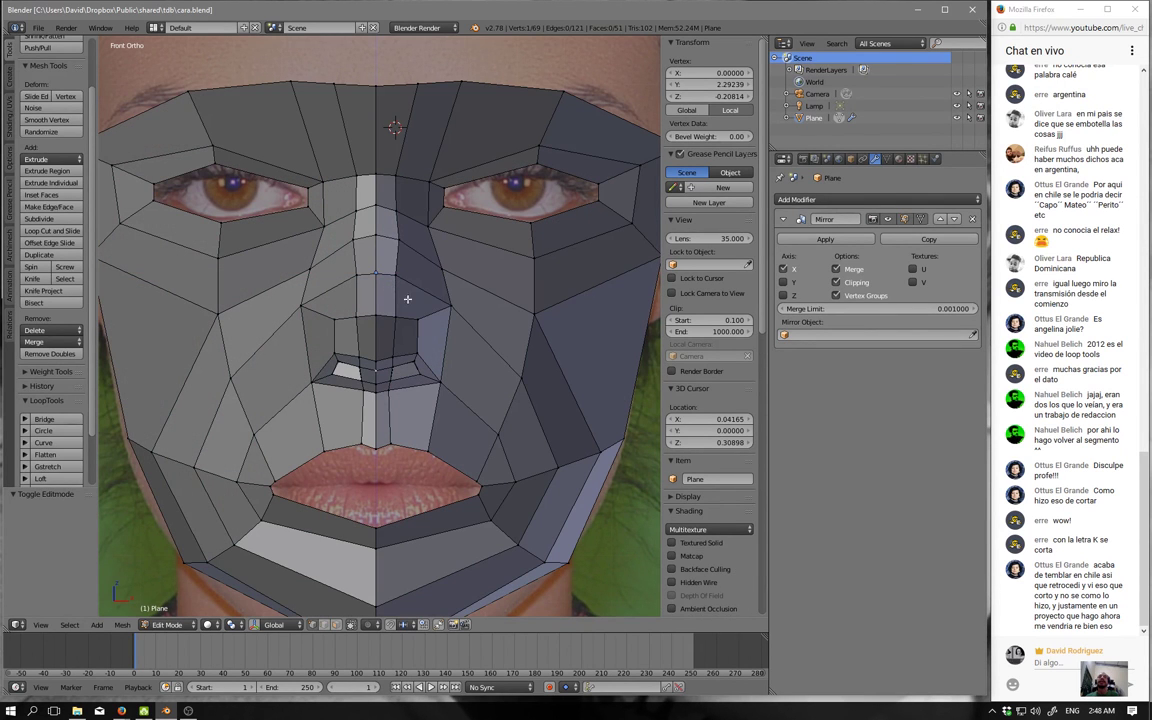
pyautogui.scroll(-4, 418, 320)
pyautogui.scroll(1, 330, 230)
pyautogui.scroll(1, 325, 225)
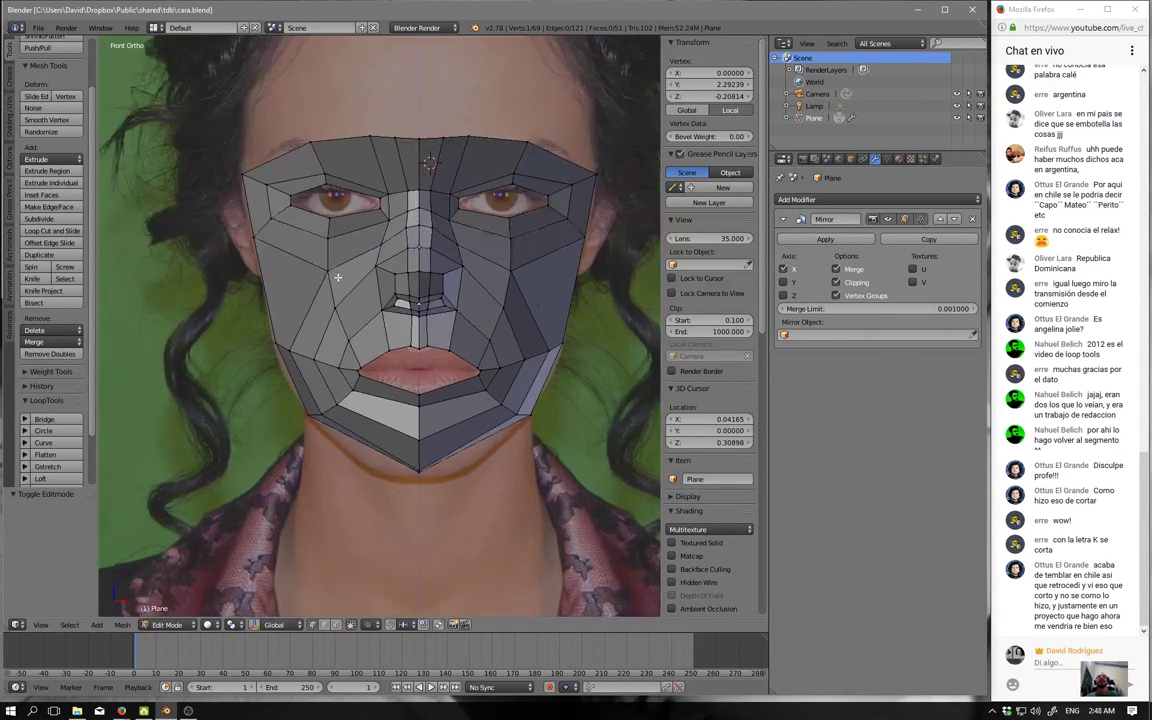
pyautogui.scroll(1, 323, 222)
pyautogui.moveTo(323, 222)
pyautogui.keyDown('shift'); pyautogui.mouseDown(button='middle')
pyautogui.moveTo(326, 302)
pyautogui.moveTo(347, 312)
pyautogui.mouseUp(button='middle'); pyautogui.keyUp('shift')
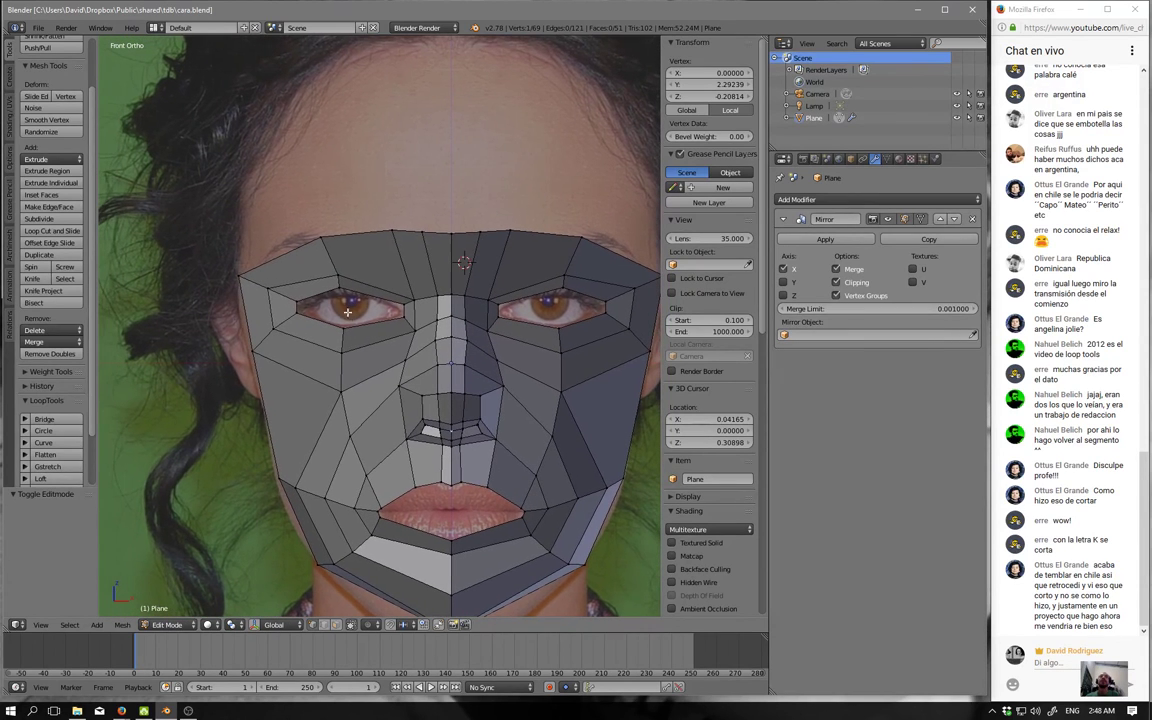
pyautogui.keyDown('alt'); pyautogui.keyDown('shift'); pyautogui.click(330, 258); pyautogui.keyUp('shift'); pyautogui.keyUp('alt')
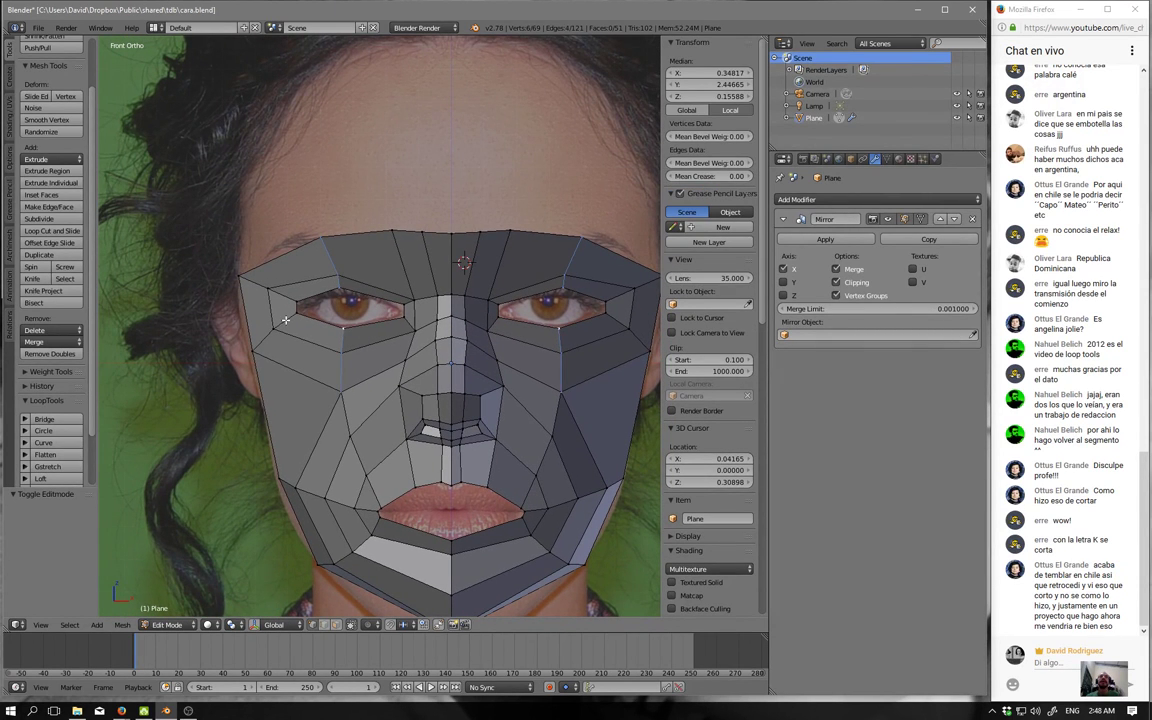
pyautogui.press('f')
pyautogui.hotkey('ctrl', 'z')
pyautogui.keyDown('shift'); pyautogui.rightClick(344, 326); pyautogui.keyUp('shift')
pyautogui.scroll(-1, 530, 405)
pyautogui.scroll(-2, 534, 437)
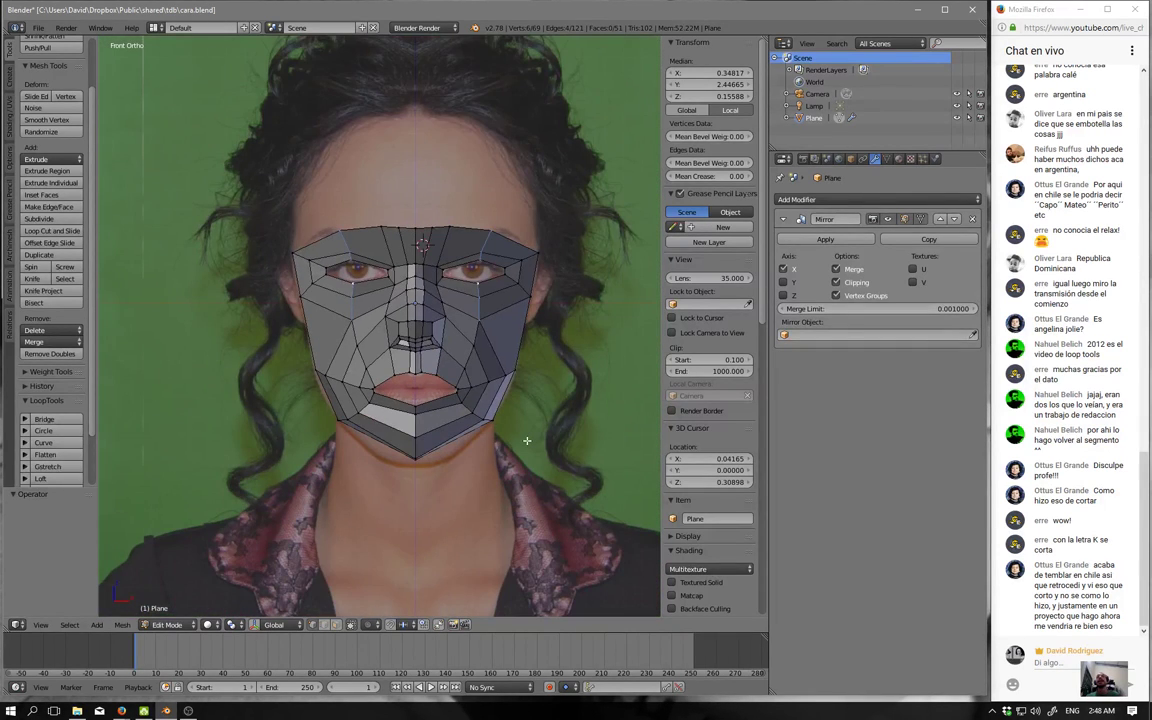
pyautogui.scroll(2, 527, 440)
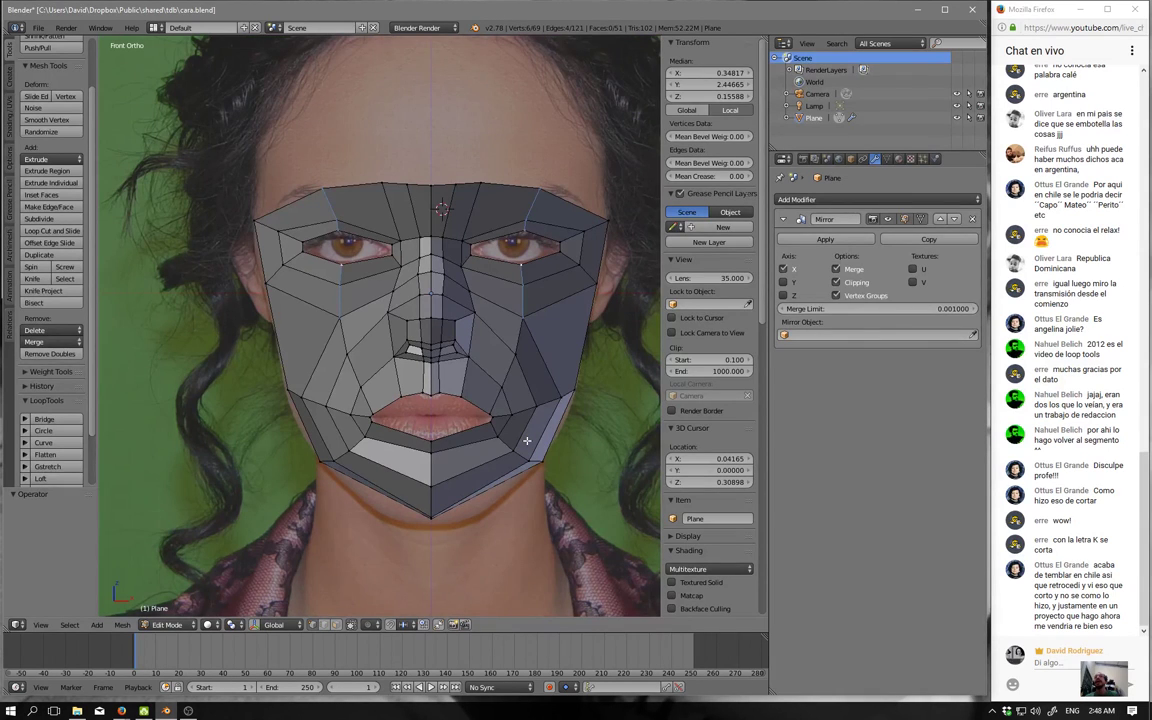
pyautogui.press('a')
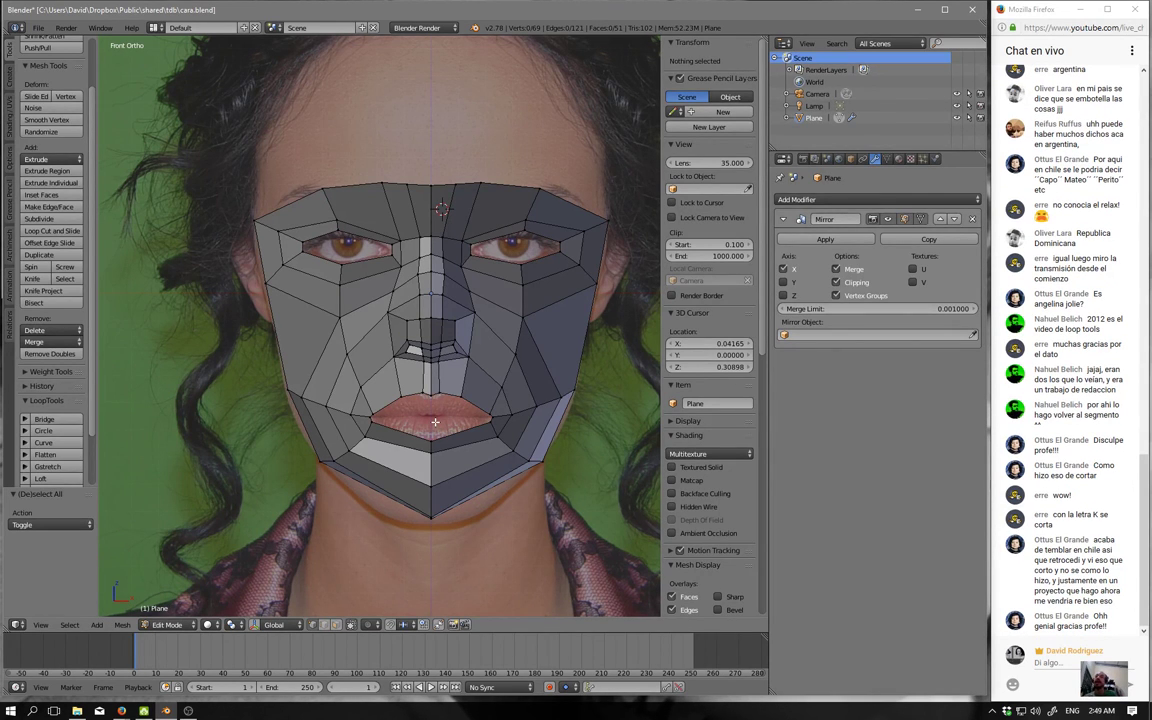
pyautogui.hotkey('ctrl', 'r')
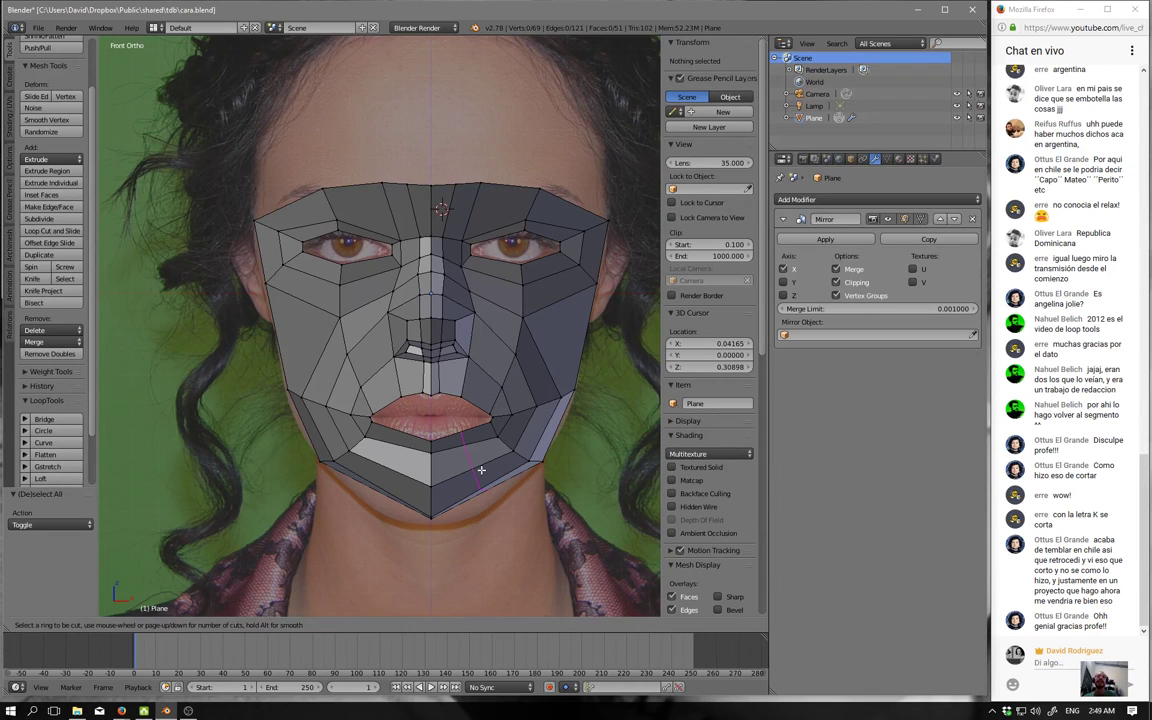
pyautogui.press('Escape')
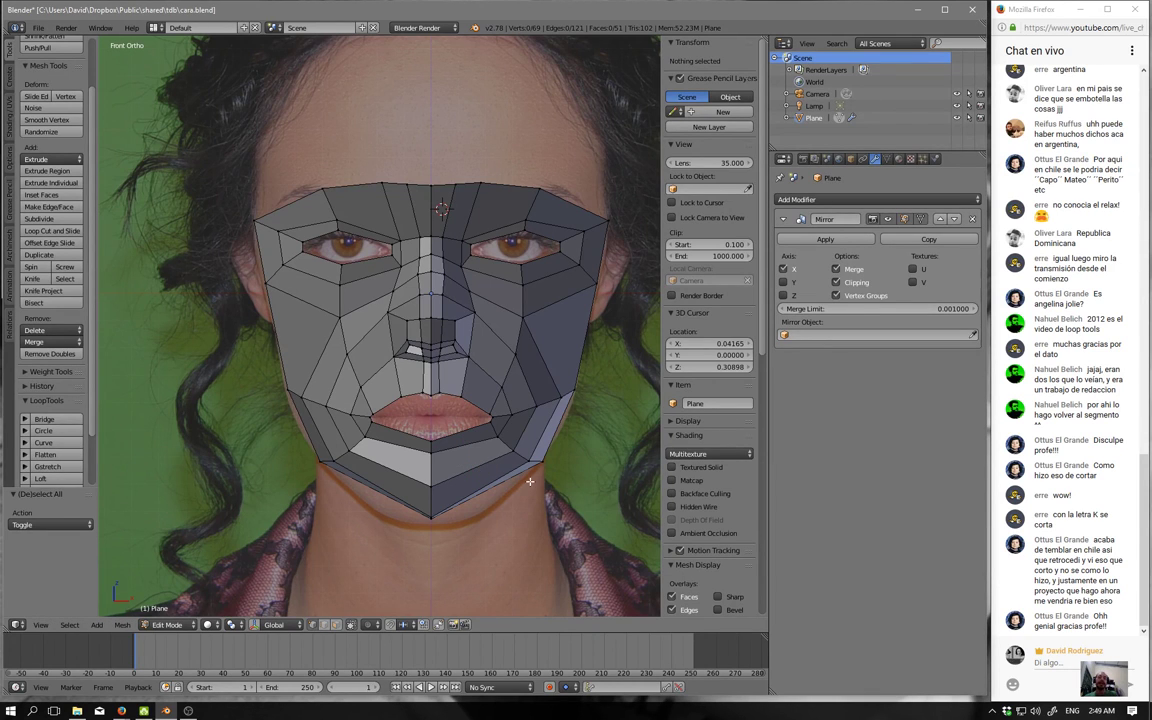
pyautogui.moveTo(545, 463); pyautogui.dragTo(440, 522)
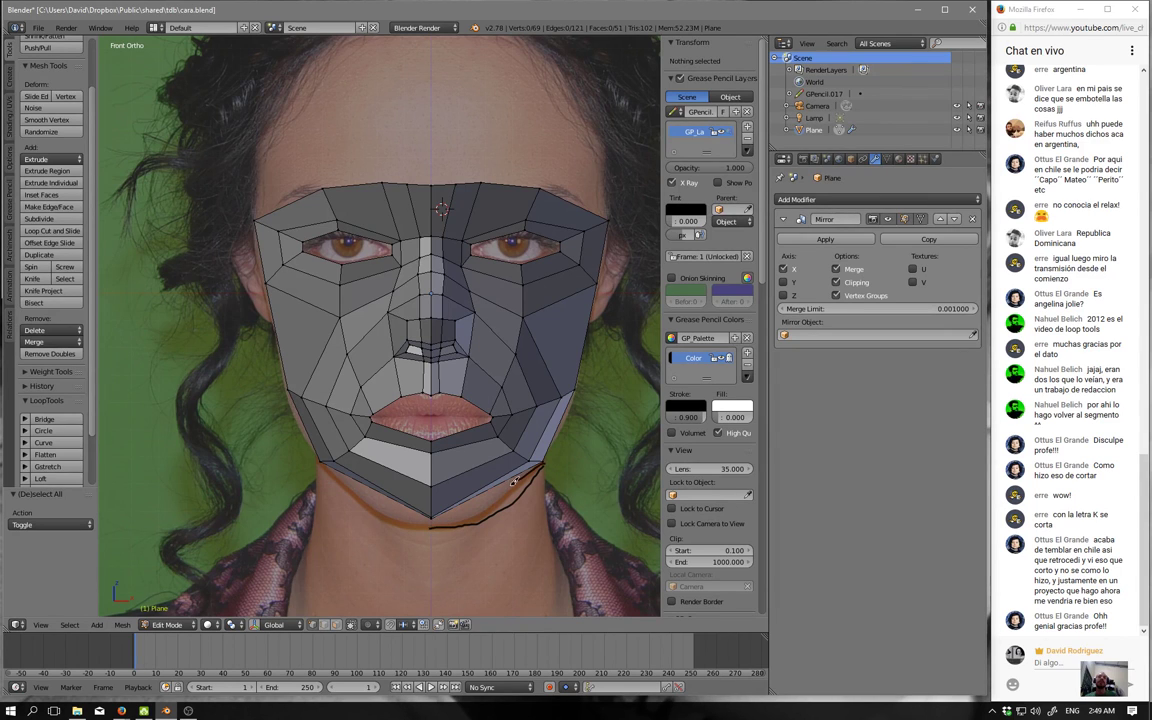
pyautogui.moveTo(480, 519); pyautogui.dragTo(430, 528)
pyautogui.click(747, 127)
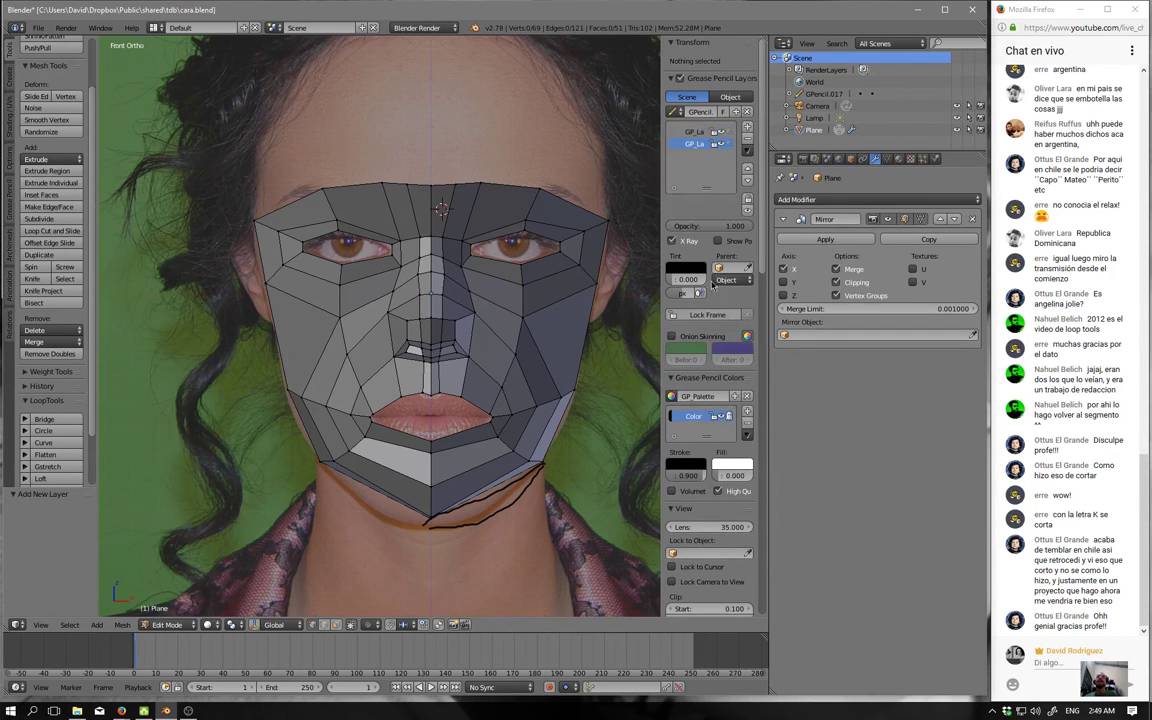
pyautogui.click(747, 111)
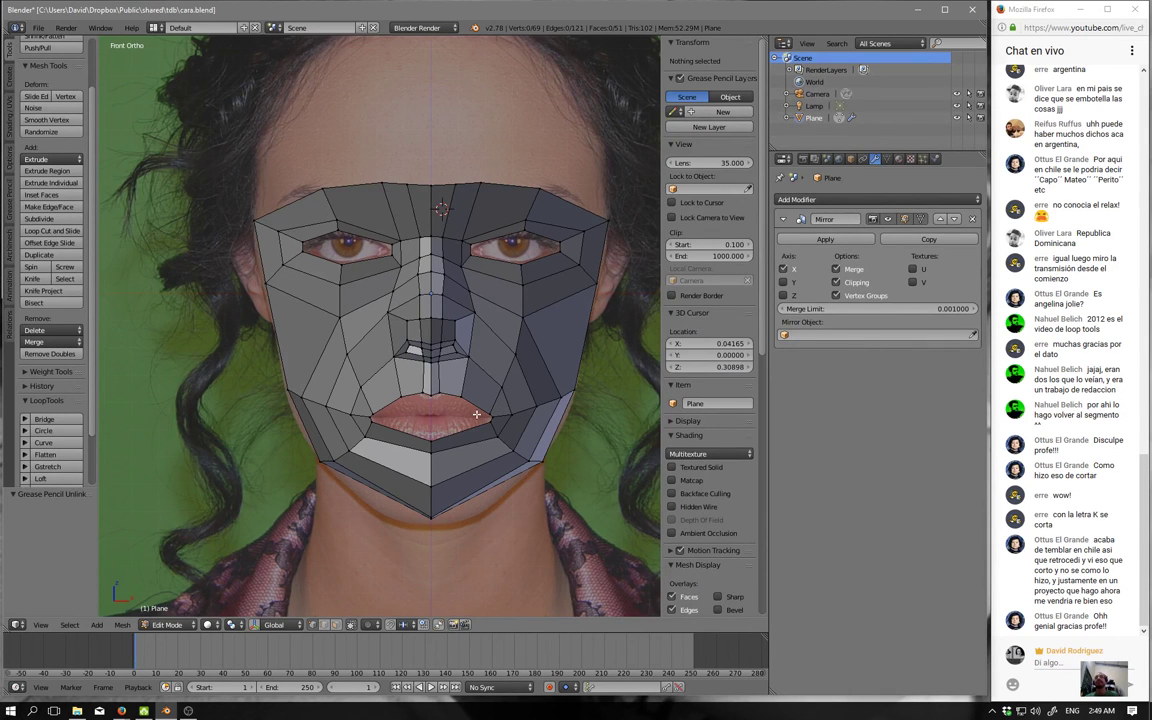
pyautogui.scroll(-3, 477, 414)
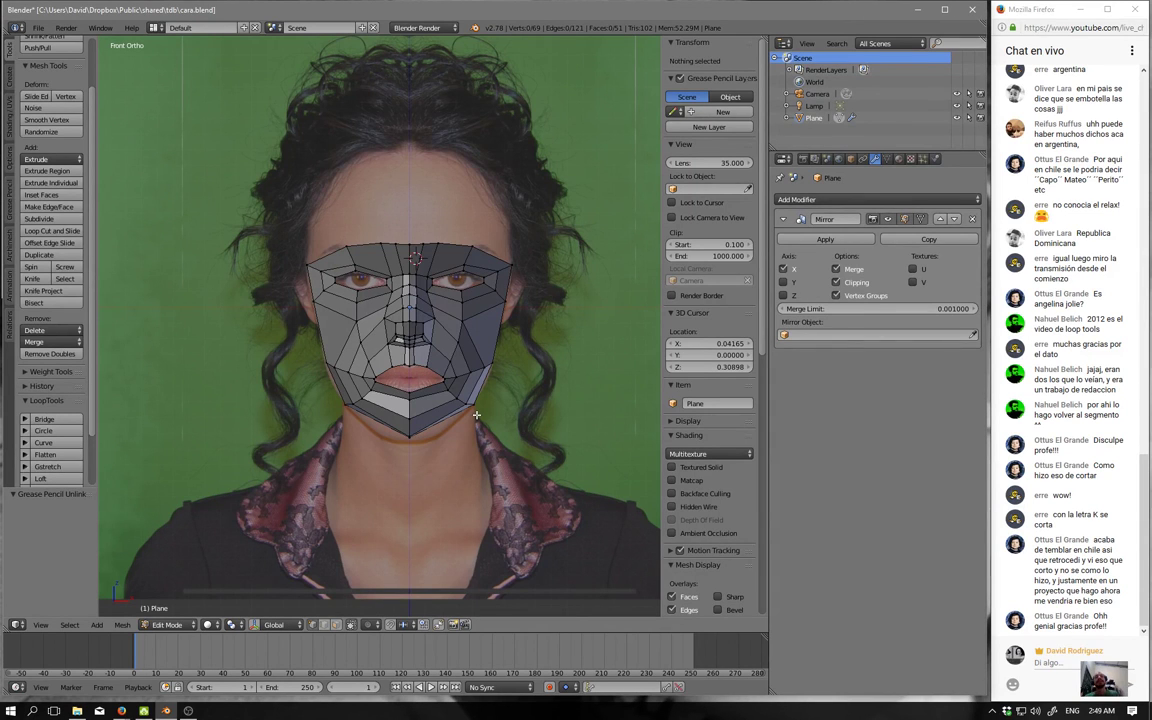
pyautogui.scroll(2, 479, 416)
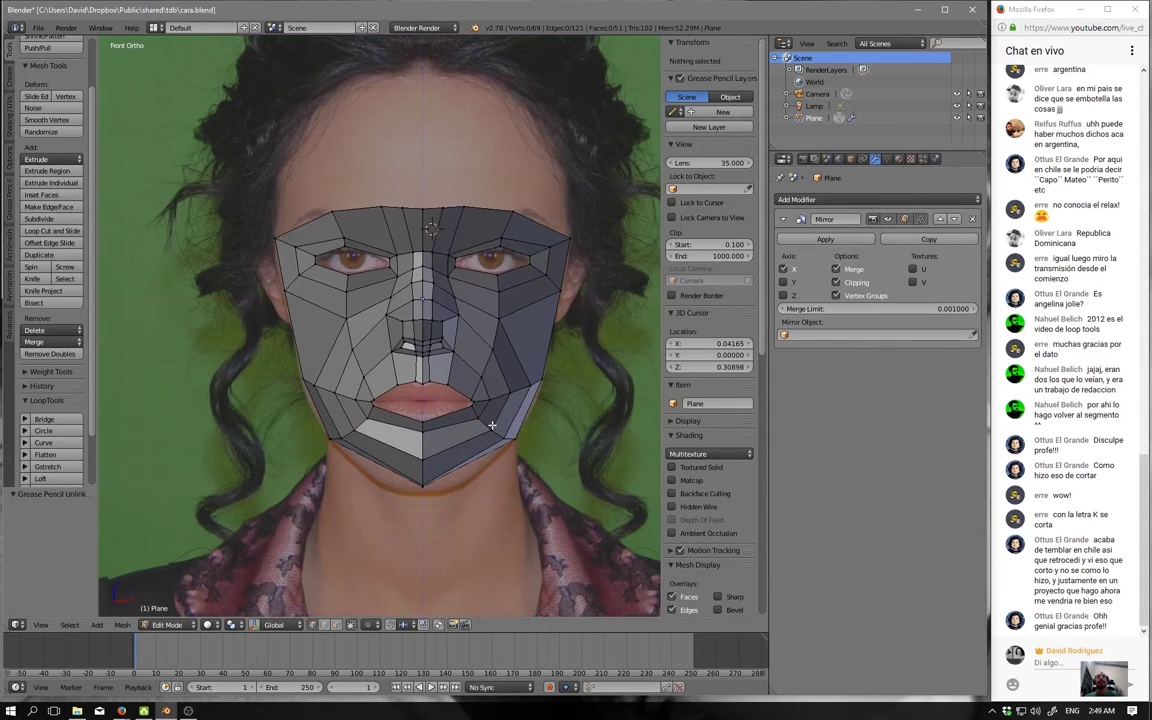
pyautogui.press('KP_3')
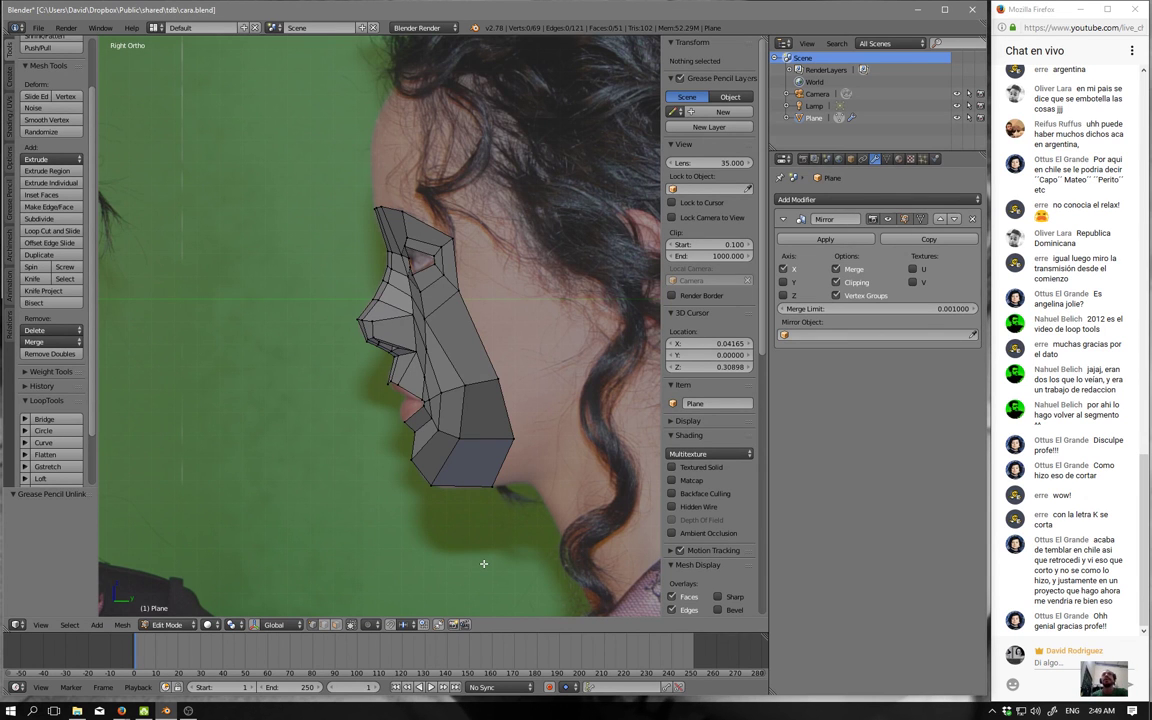
pyautogui.moveTo(442, 496)
pyautogui.mouseDown(button='middle')
pyautogui.moveTo(437, 431)
pyautogui.moveTo(491, 358)
pyautogui.moveTo(491, 425)
pyautogui.moveTo(463, 464)
pyautogui.mouseUp(button='middle')
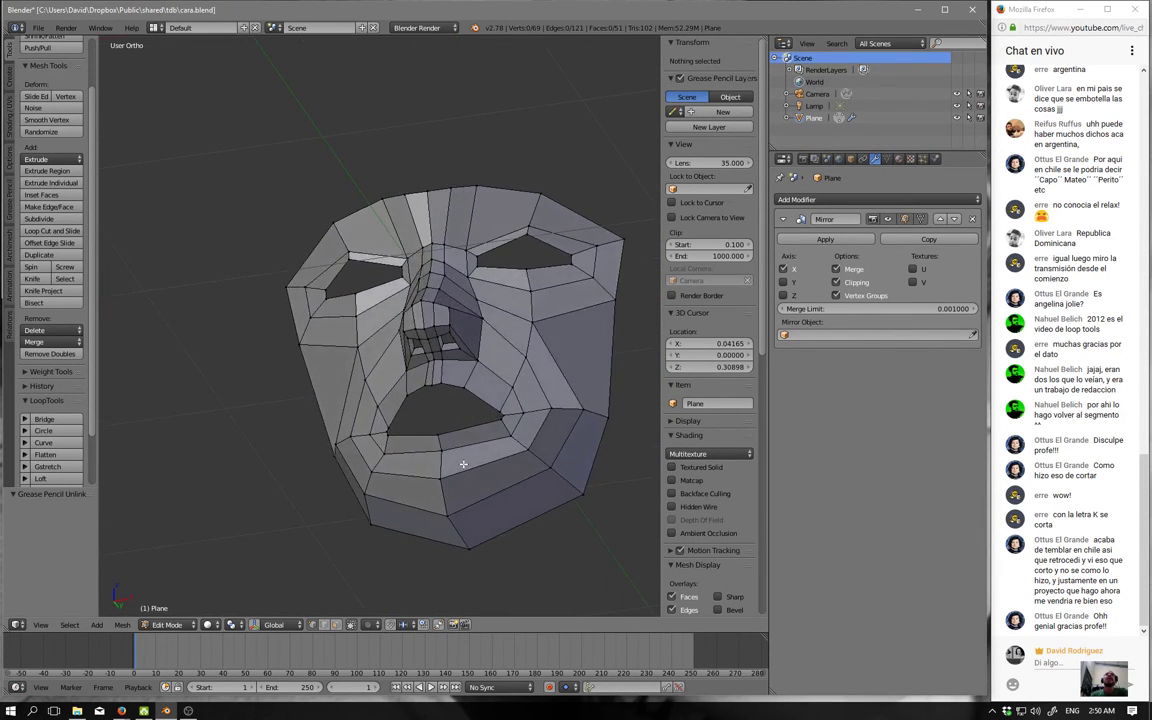
pyautogui.press('KP_1')
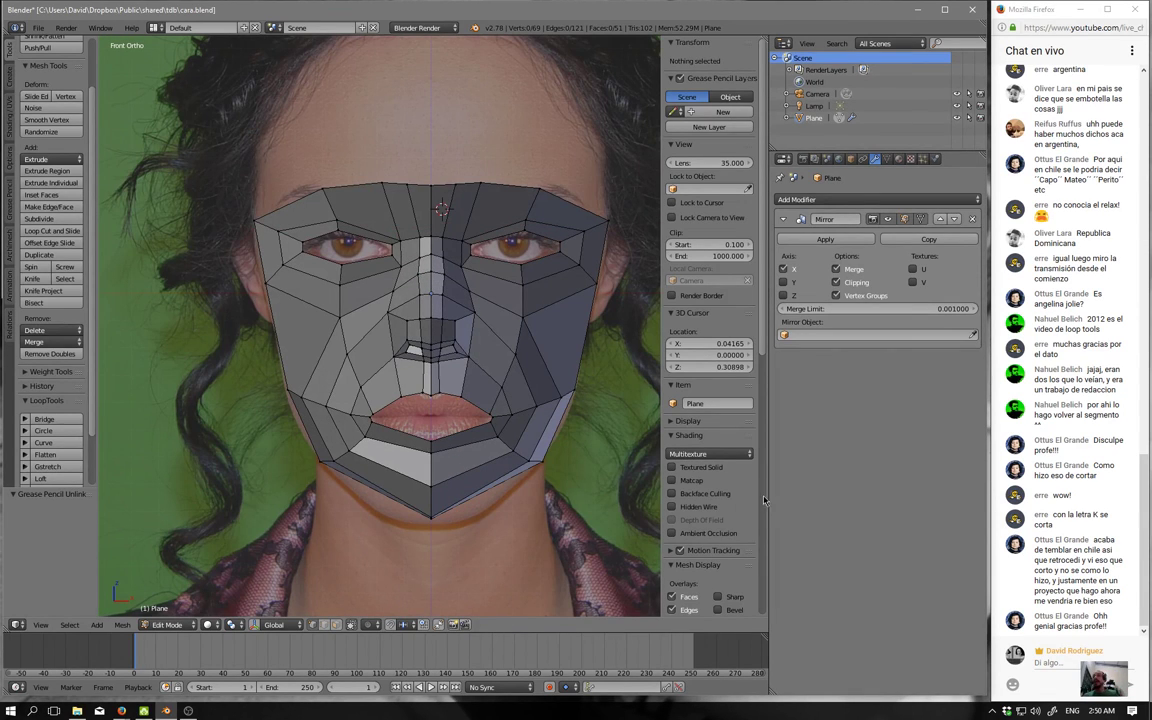
pyautogui.press('super+Tab')
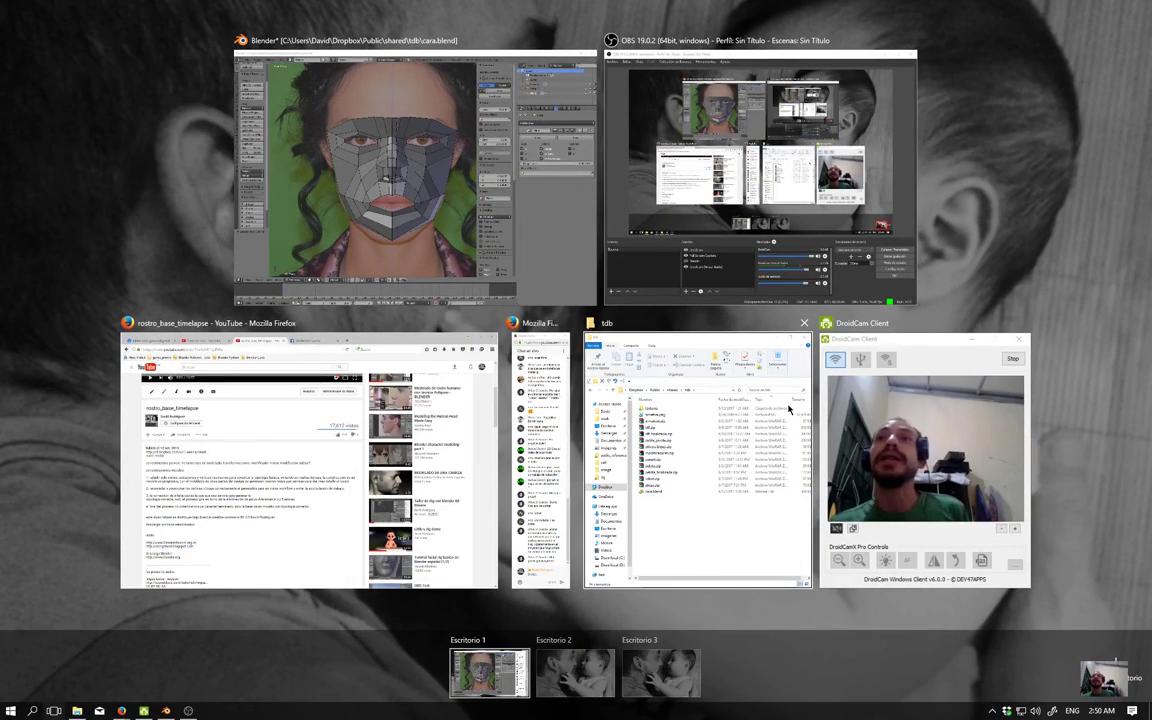
# Bring OBS Studio in front of Blender from Task View and lower its window.
pyautogui.click(828, 287)
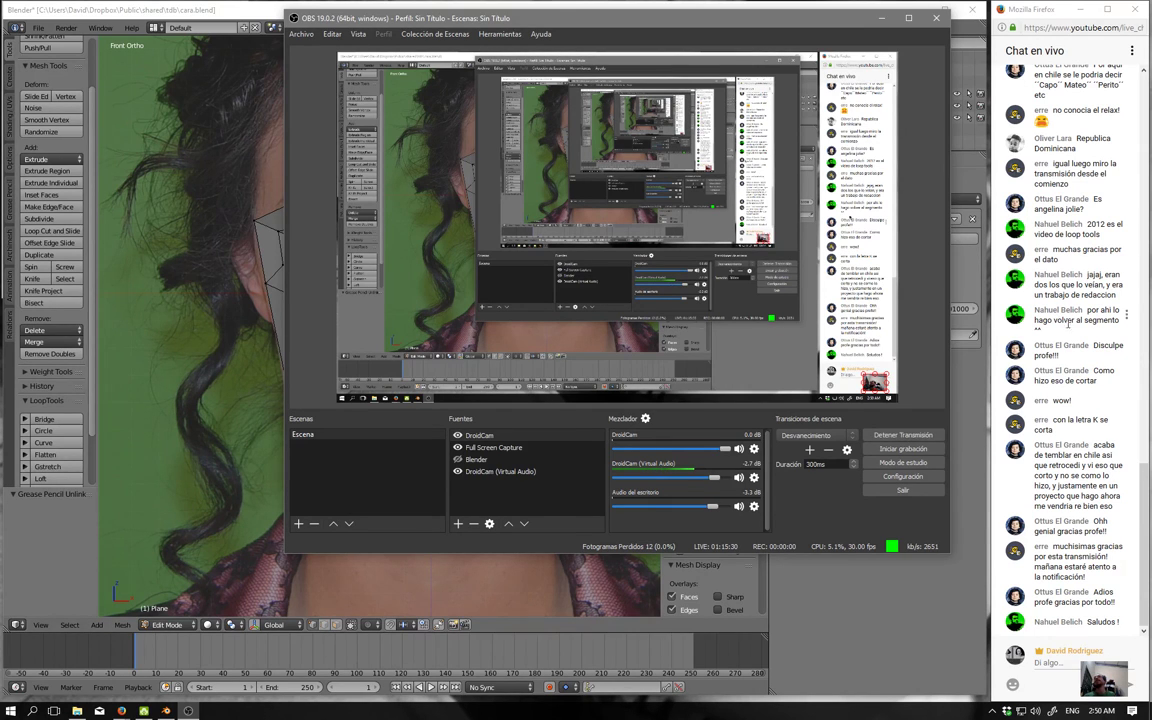
pyautogui.scroll(5, 1107, 303)
pyautogui.scroll(2, 1107, 303)
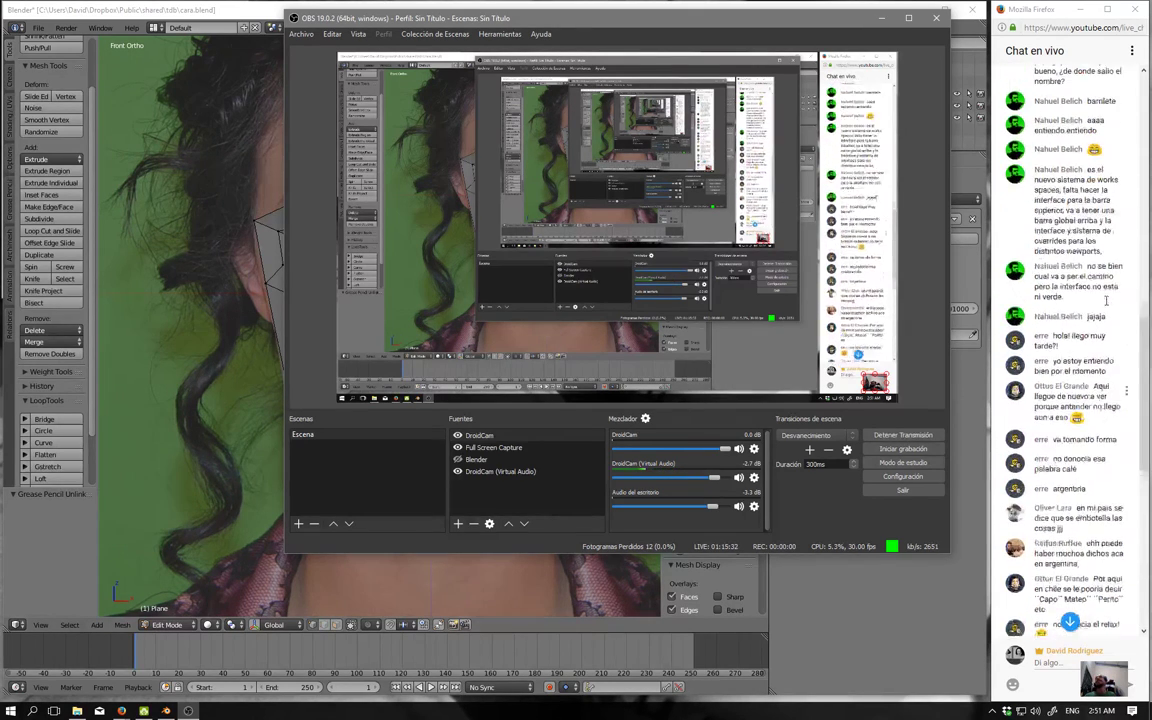
pyautogui.scroll(2, 1107, 303)
pyautogui.scroll(2, 1107, 303)
pyautogui.scroll(3, 1107, 303)
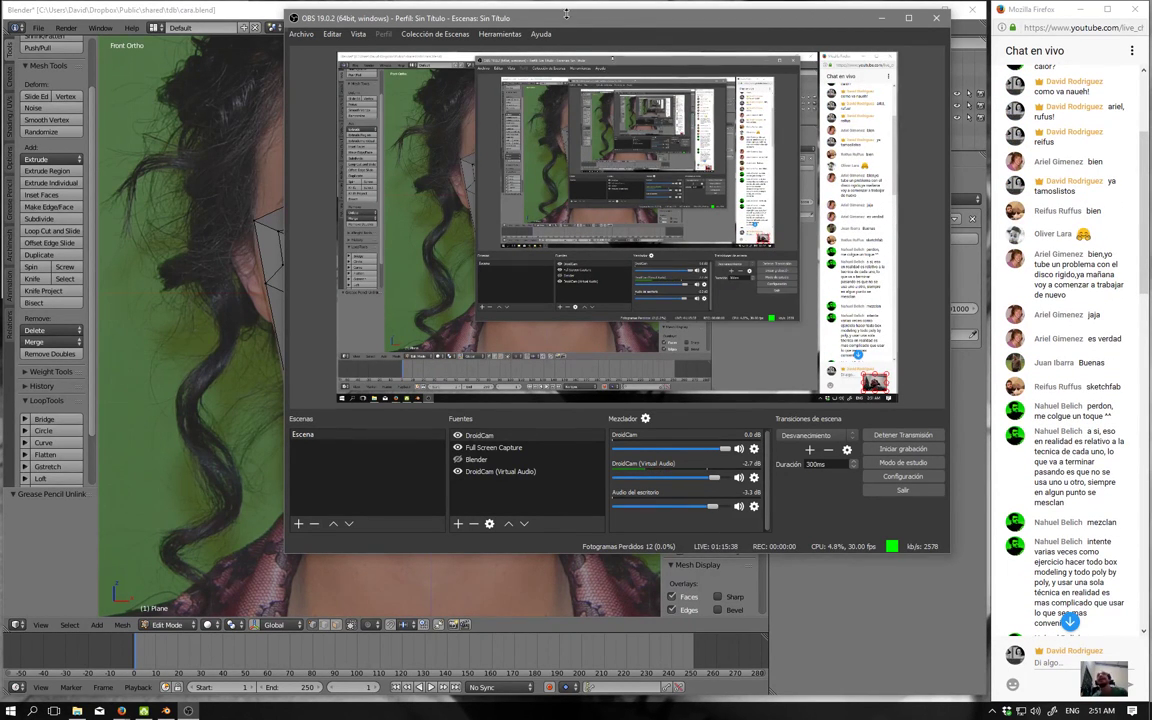
pyautogui.moveTo(566, 14); pyautogui.dragTo(566, 123)
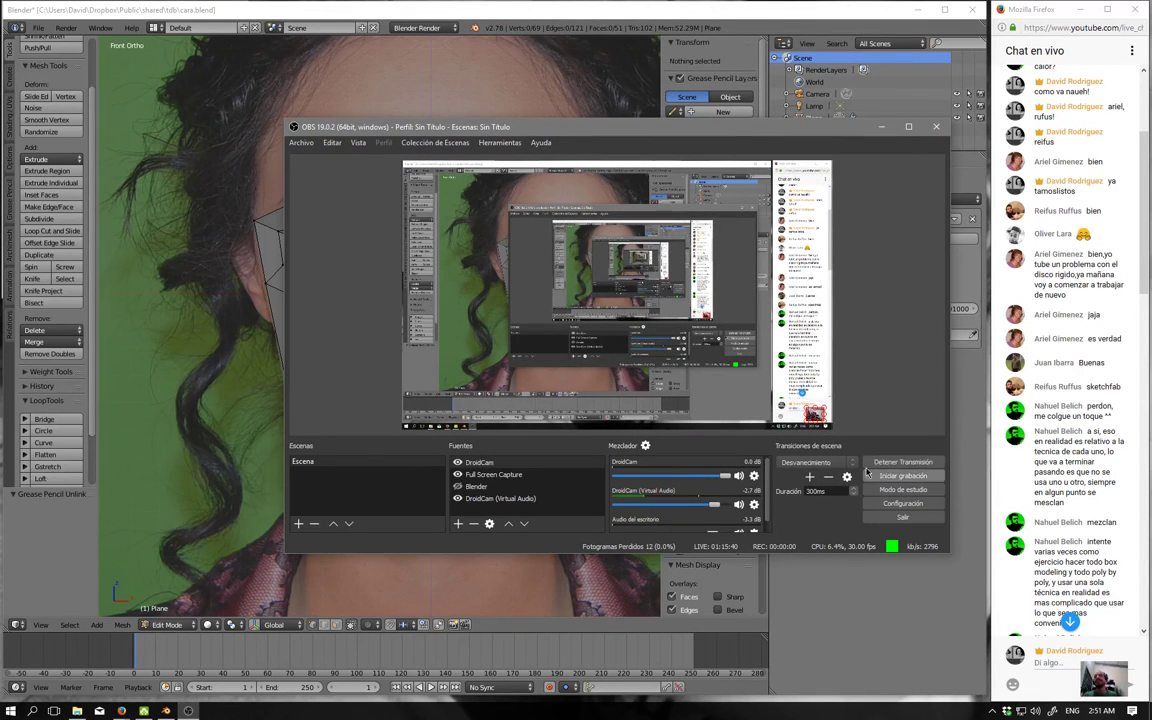